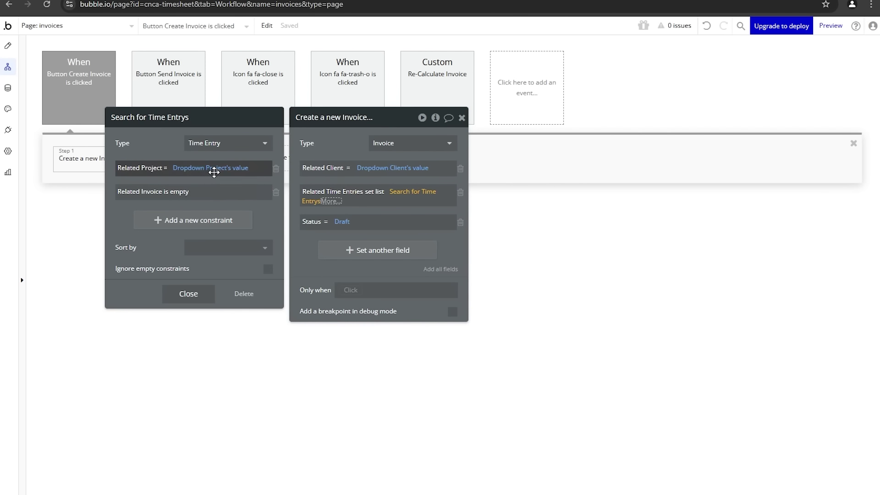
Step: Go to the app's data types and view the Time Entry type's fields
click(7, 87)
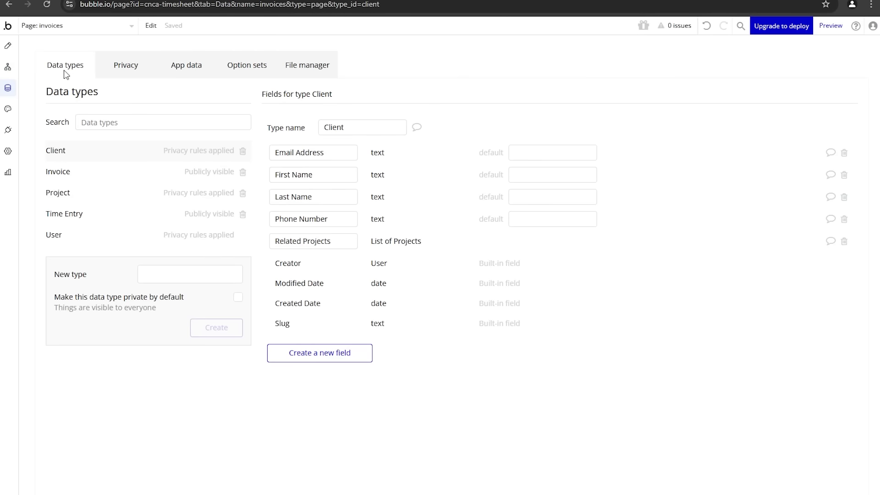
click(86, 214)
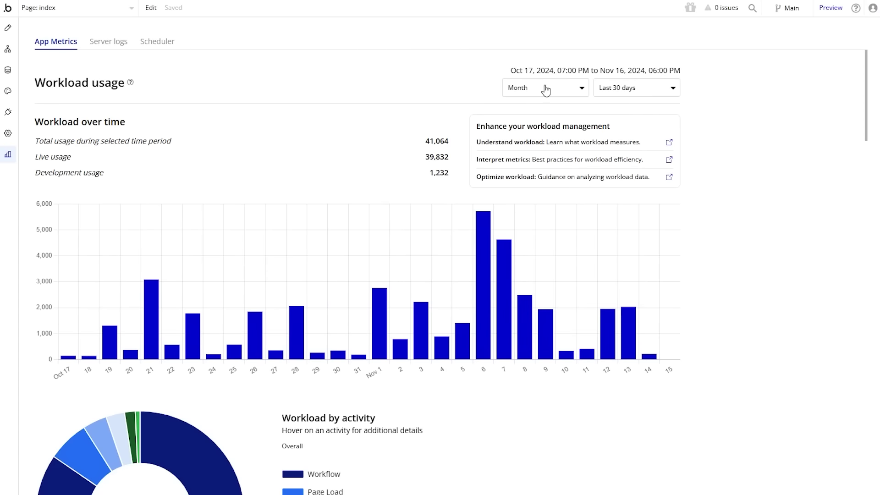
Step: Show the workload usage chart by Week, then return it to the Month view
click(550, 88)
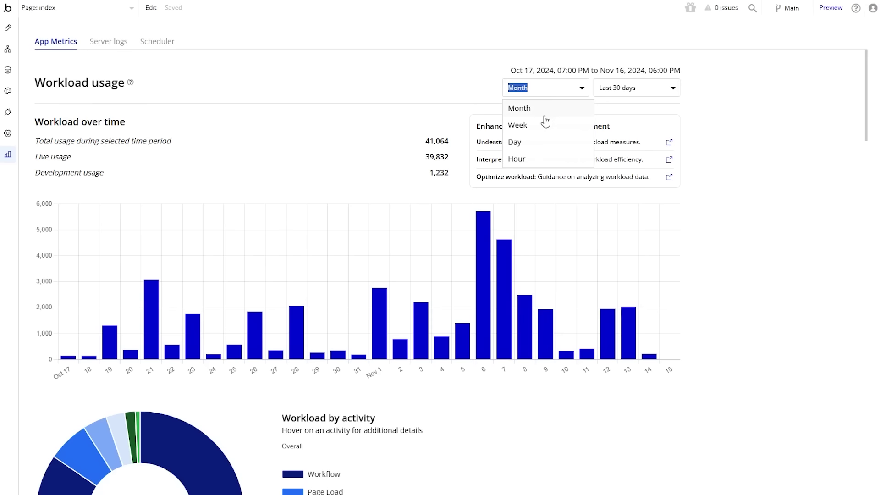
click(544, 126)
click(516, 87)
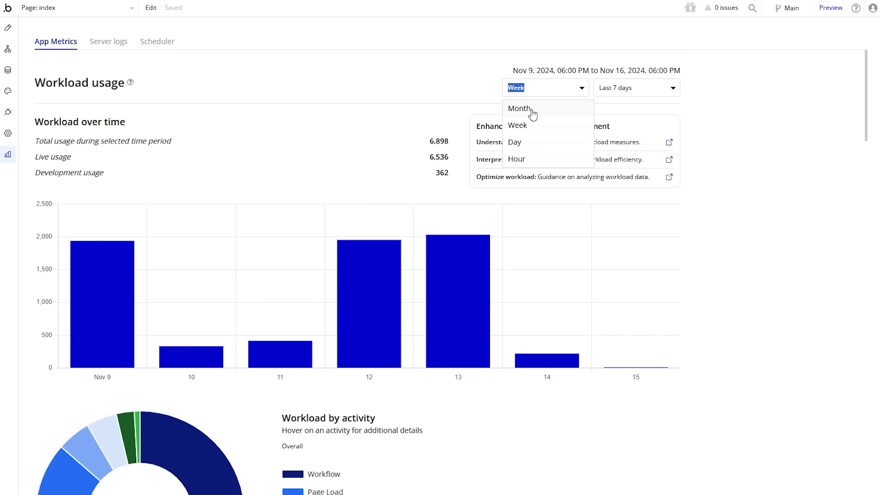
click(531, 111)
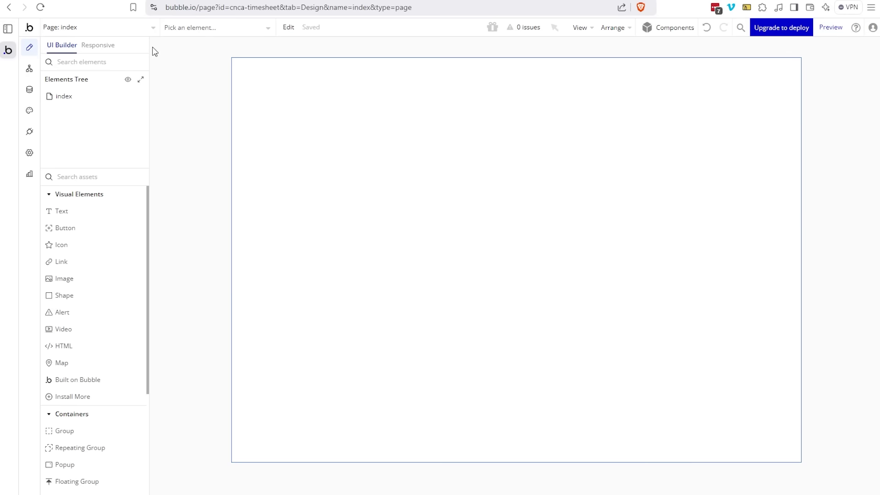
click(108, 28)
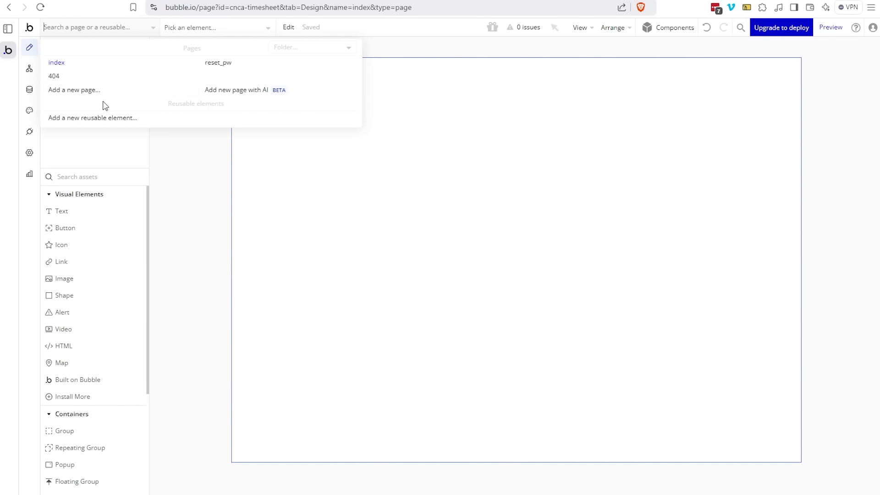
click(224, 71)
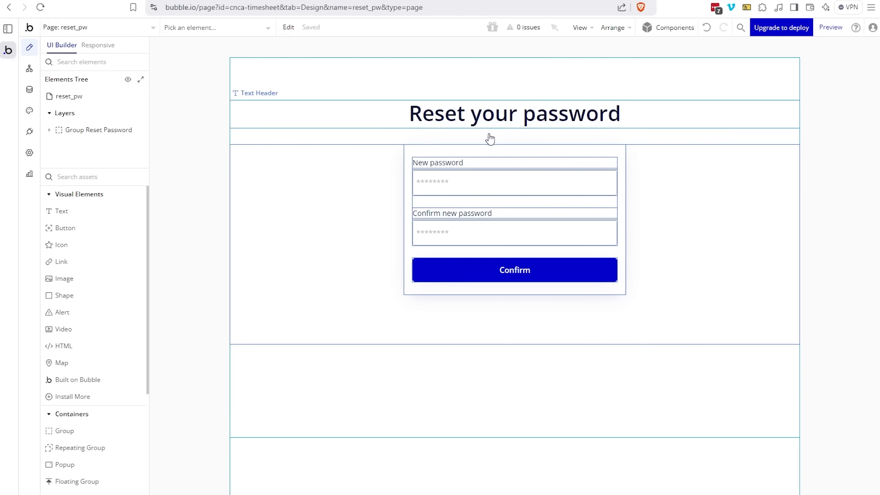
click(68, 25)
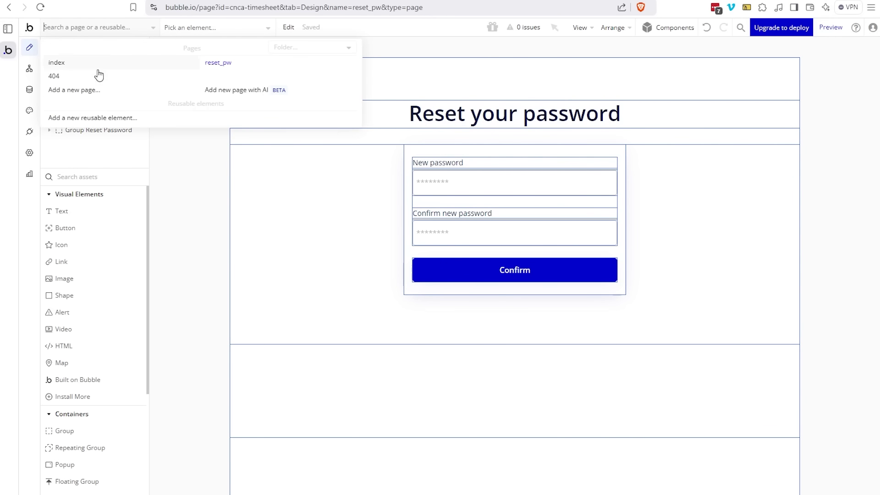
click(101, 67)
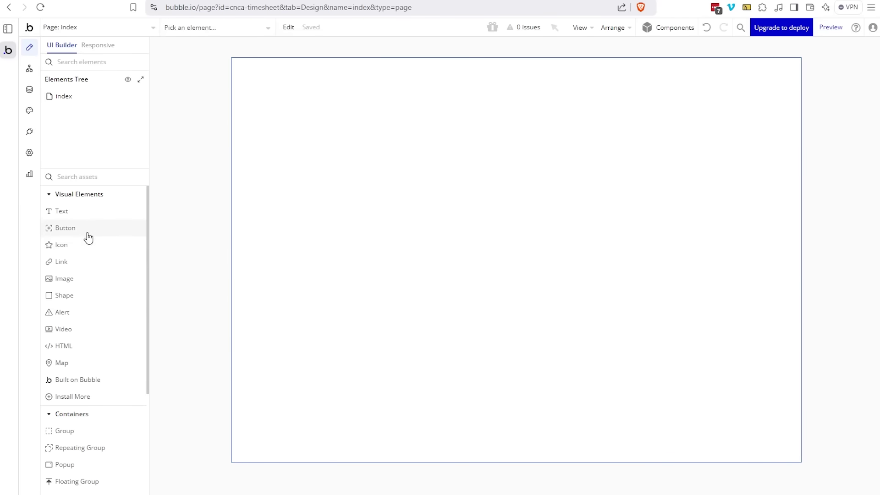
scroll(90, 253, down, 5)
scroll(96, 311, up, 5)
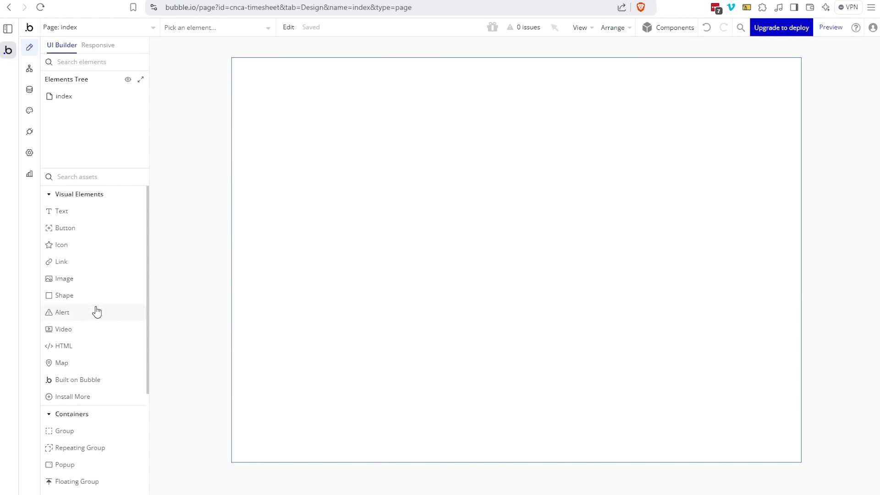
Step: Place Button A at the index page's top-left, then go to the page's workflows
click(79, 230)
click(235, 61)
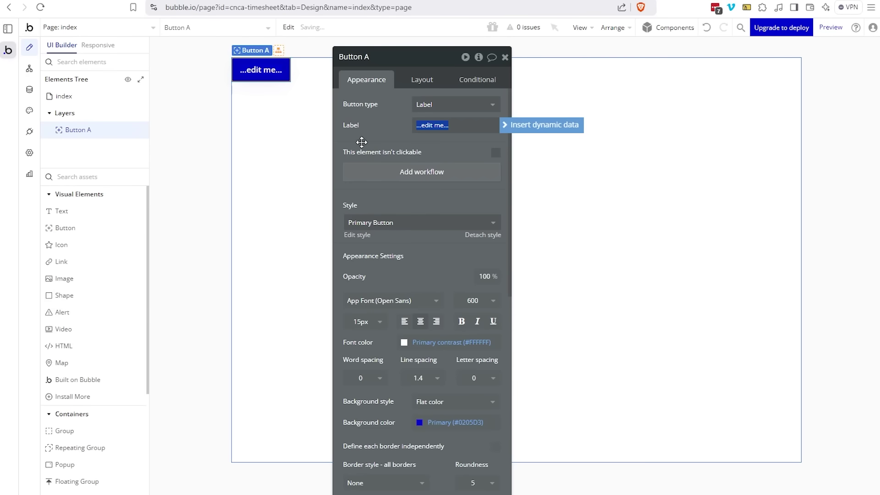
drag(362, 142, 387, 145)
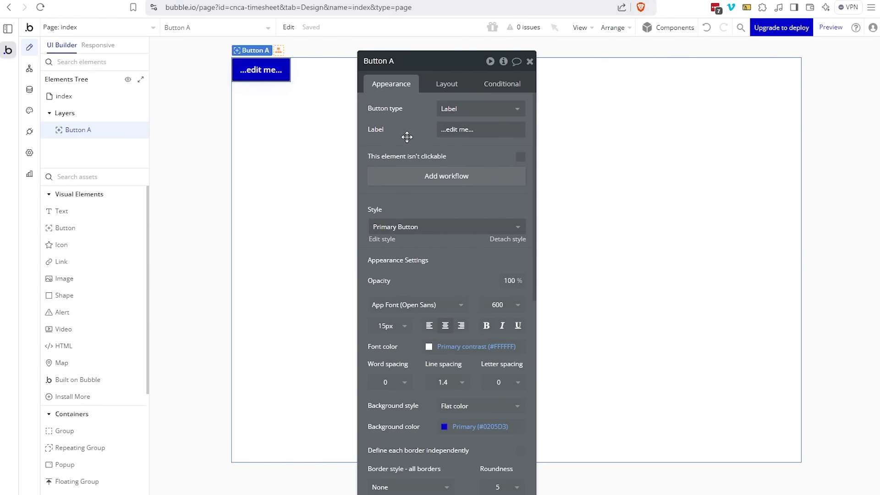
click(28, 70)
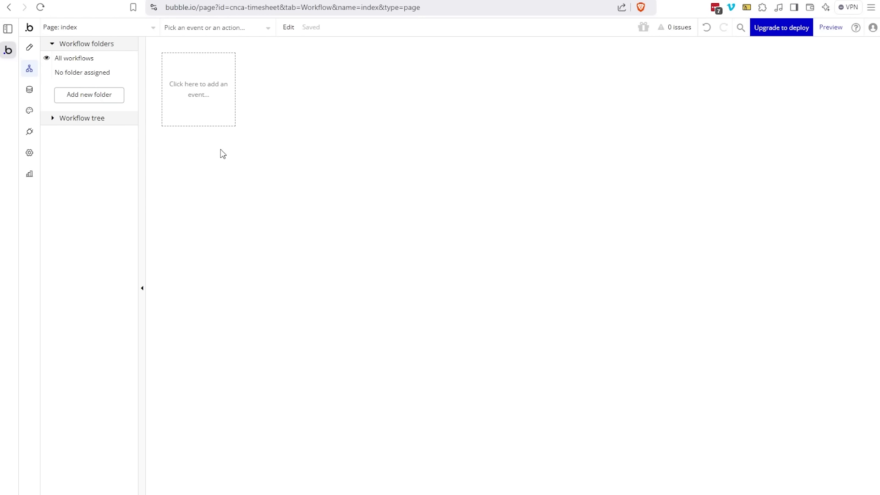
Step: Add a workflow event triggered when Button A is clicked
click(218, 119)
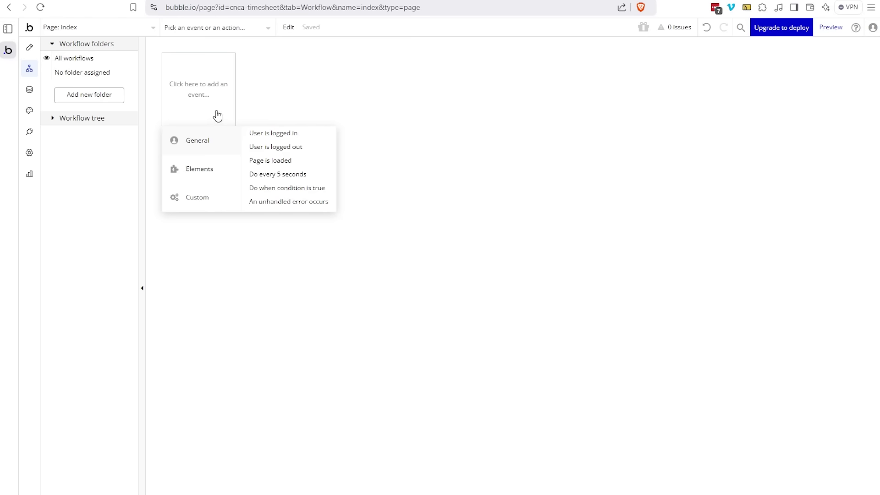
mouse_move(213, 202)
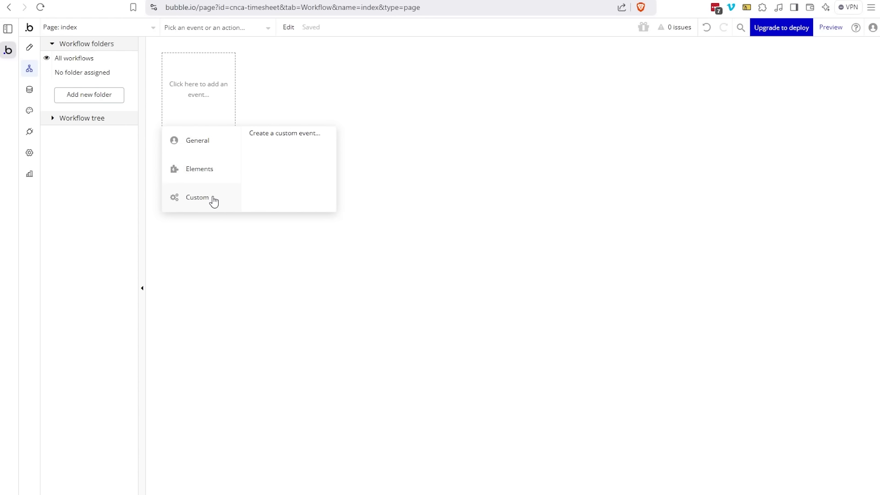
mouse_move(227, 171)
click(265, 133)
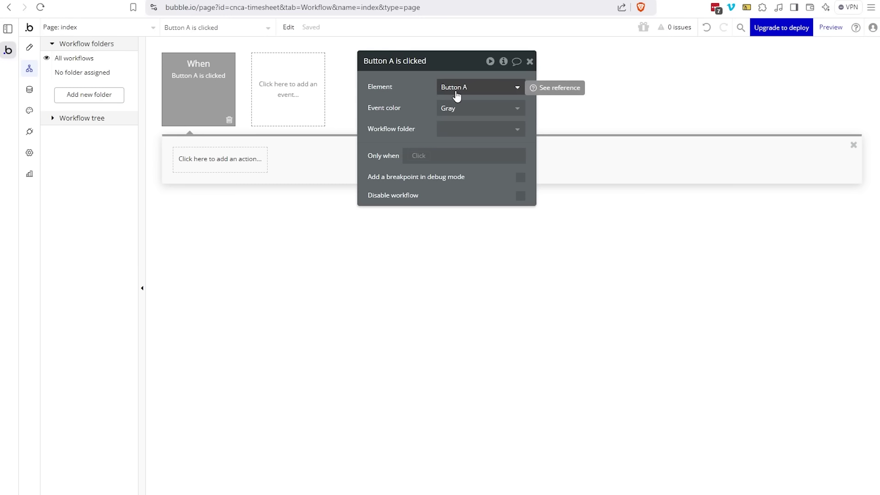
Step: Add an Email > Send email action to the Button A workflow, then go to Data
click(180, 161)
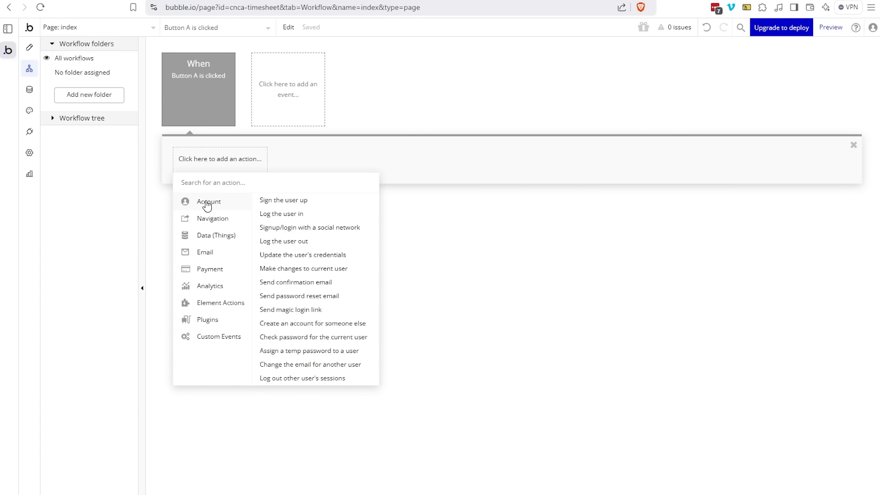
mouse_move(222, 220)
mouse_move(220, 237)
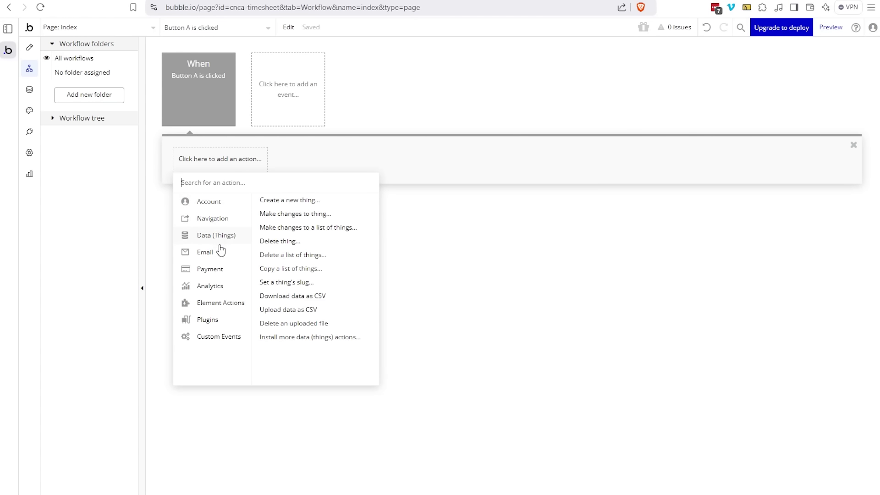
mouse_move(221, 253)
click(296, 201)
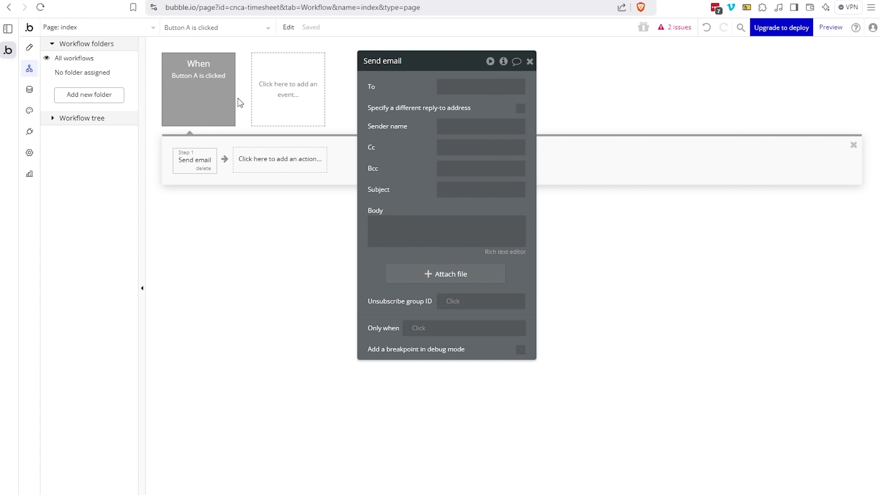
click(35, 92)
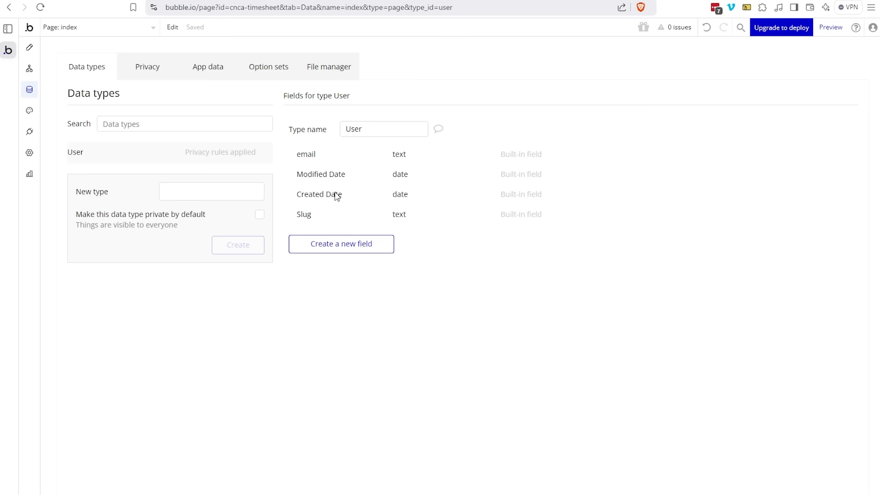
Step: Cancel a new User field and display the User type's privacy rules
click(326, 248)
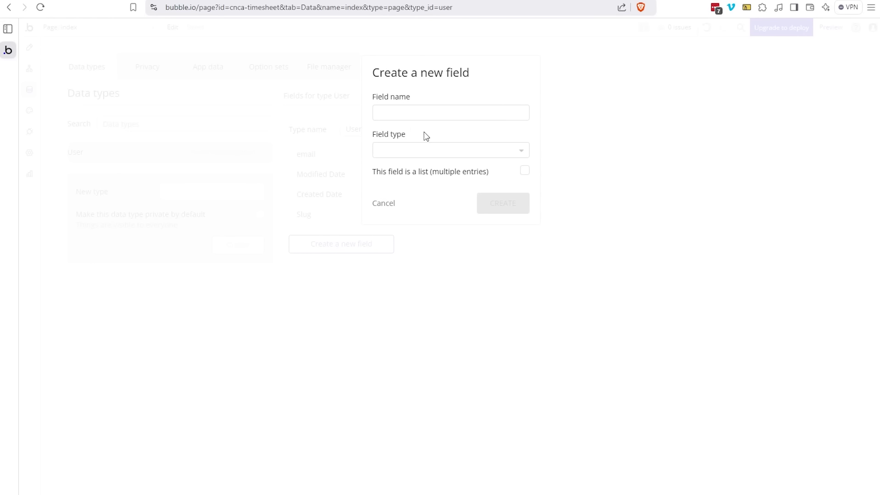
click(389, 206)
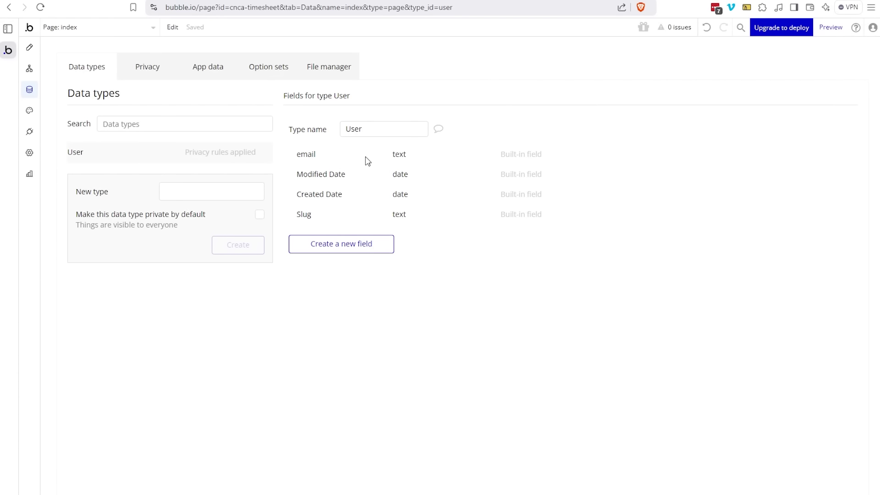
mouse_move(368, 160)
click(142, 73)
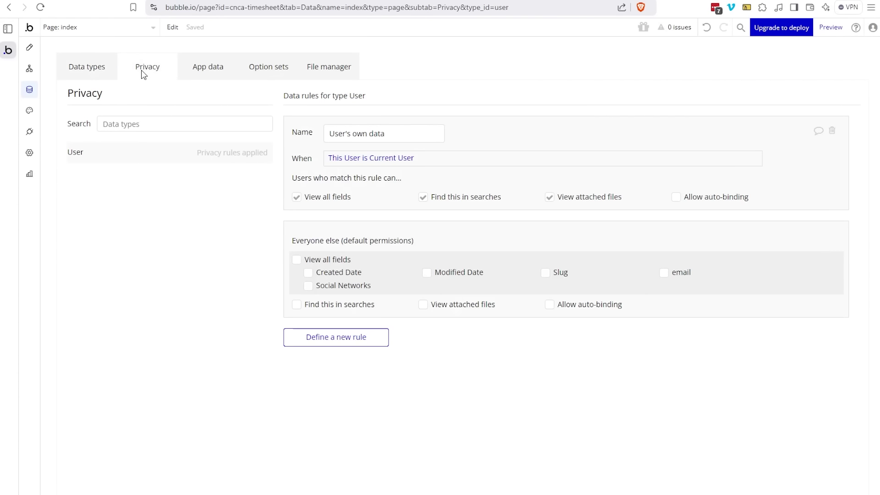
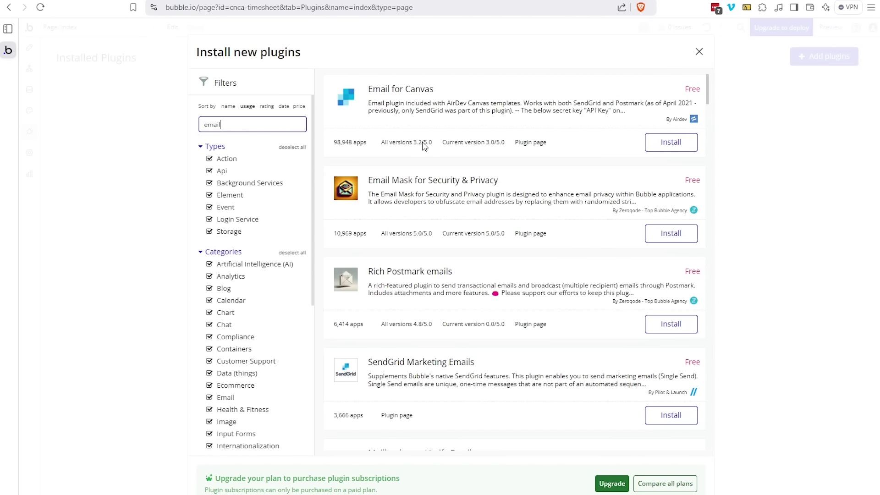
scroll(499, 157, down, 3)
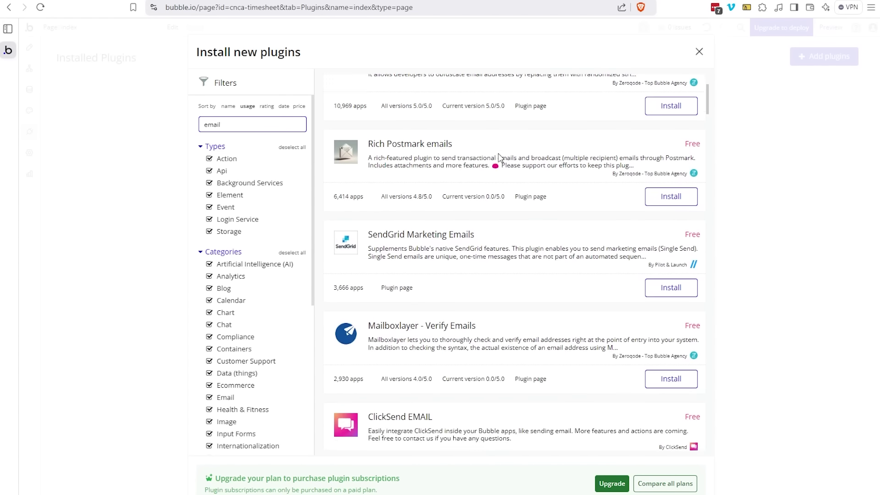
scroll(498, 157, down, 9)
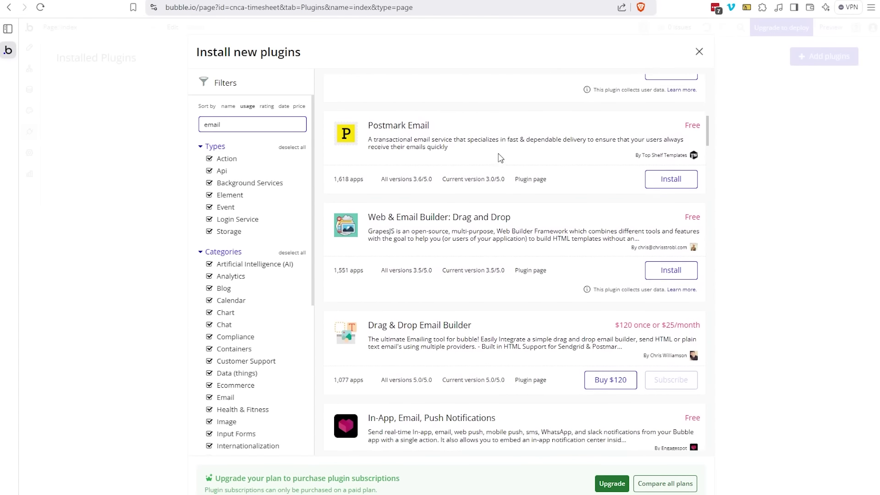
scroll(500, 158, down, 4)
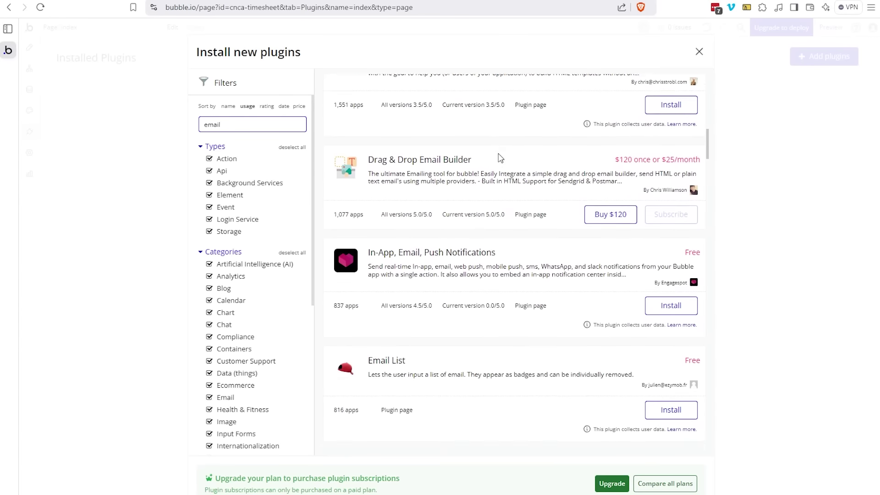
scroll(501, 158, down, 3)
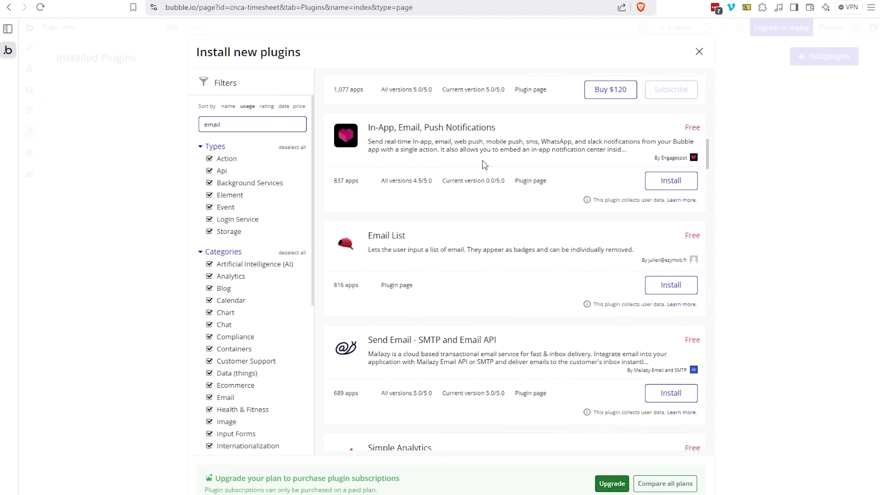
scroll(476, 183, down, 6)
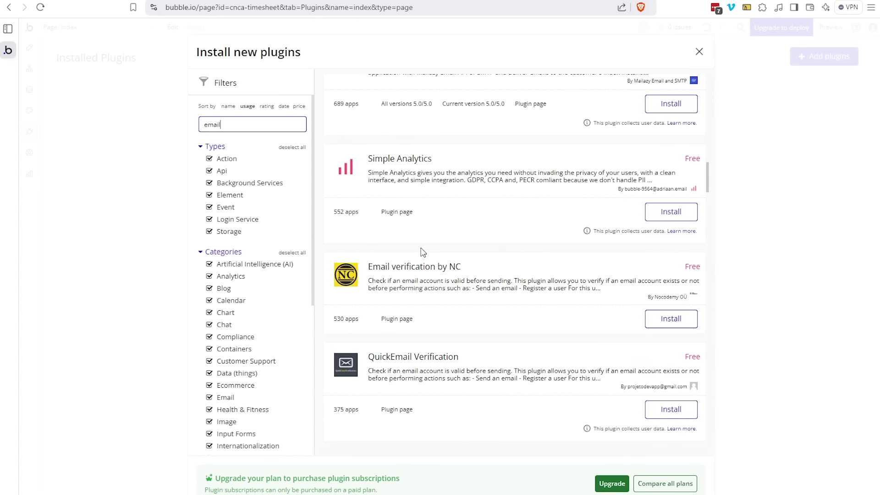
scroll(273, 193, down, 3)
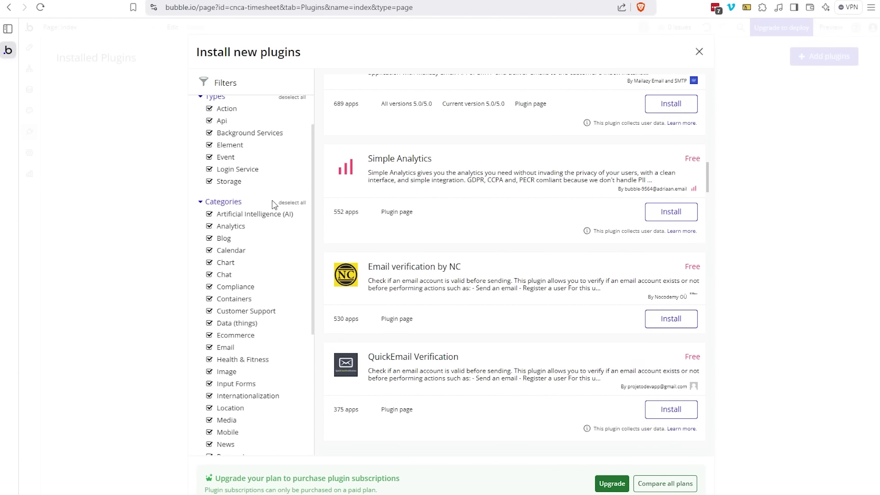
scroll(267, 232, down, 4)
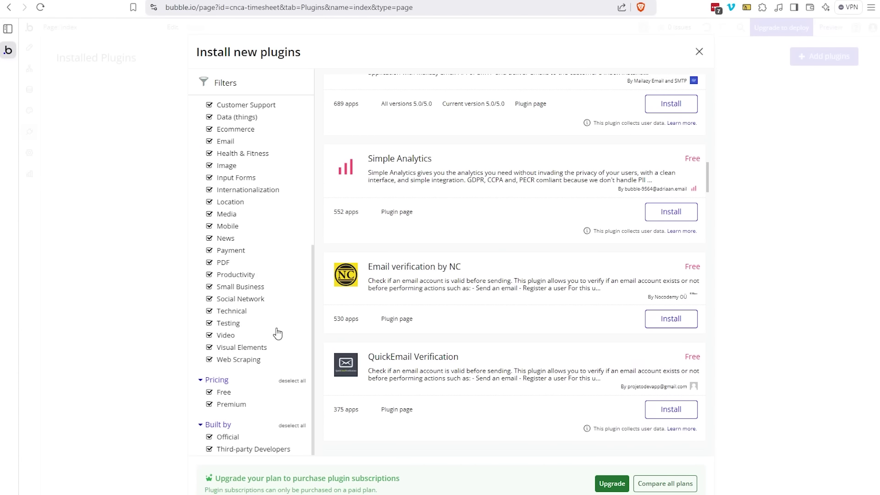
scroll(257, 330, up, 2)
scroll(255, 324, down, 2)
scroll(252, 355, up, 6)
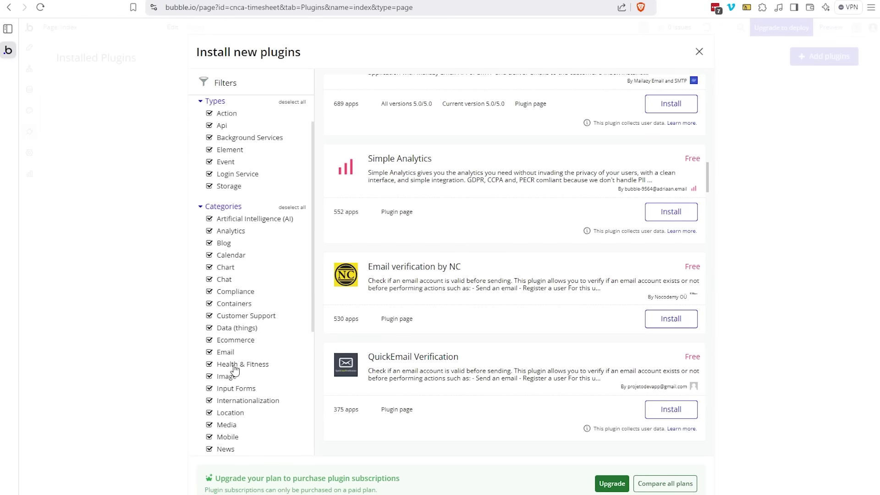
scroll(504, 243, up, 3)
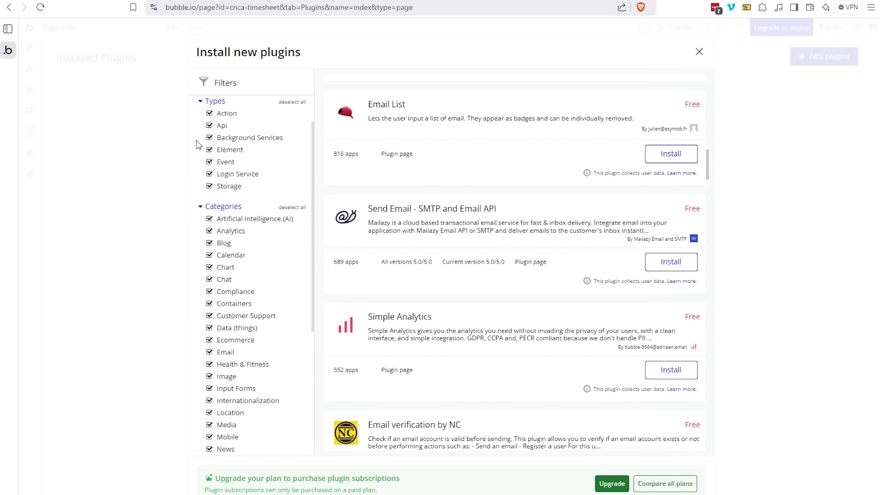
scroll(248, 145, up, 1)
scroll(397, 156, up, 15)
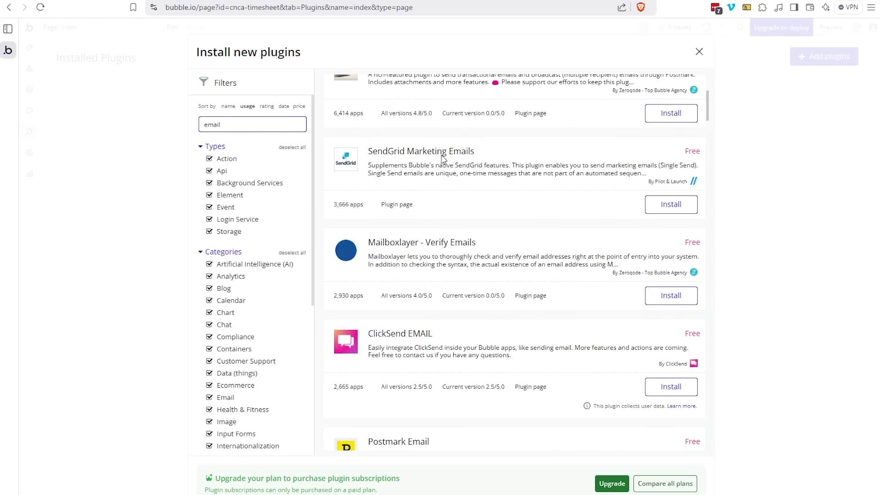
Step: Install the SendGrid Marketing Emails plugin, close the marketplace, and view Settings on the App plan tab
click(660, 208)
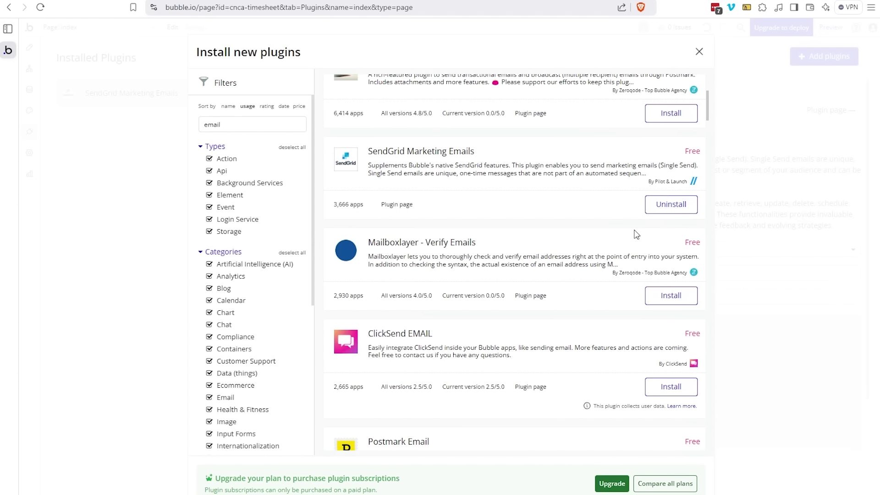
click(698, 52)
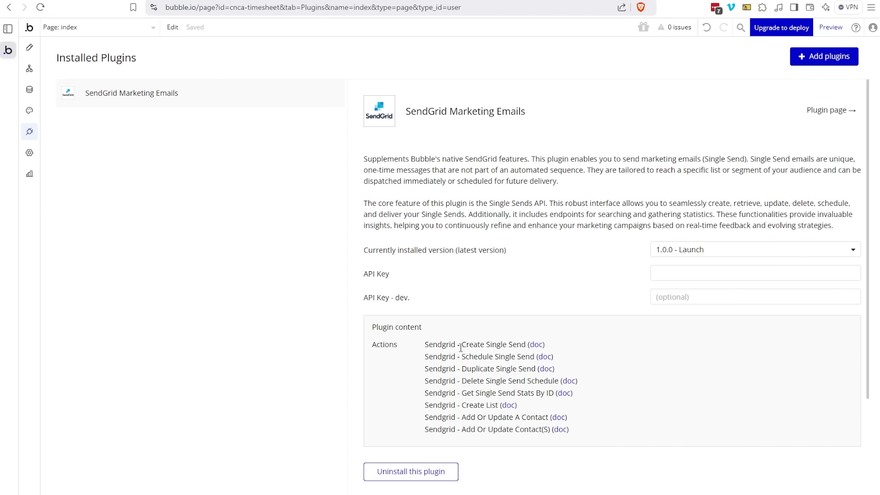
click(29, 153)
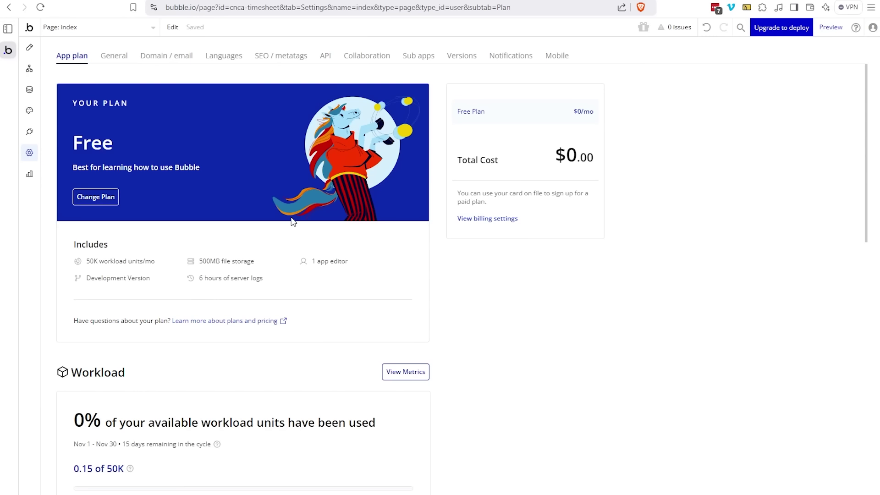
Step: Review the Free plan details, then show General settings with the editor set to Private app
scroll(292, 221, down, 3)
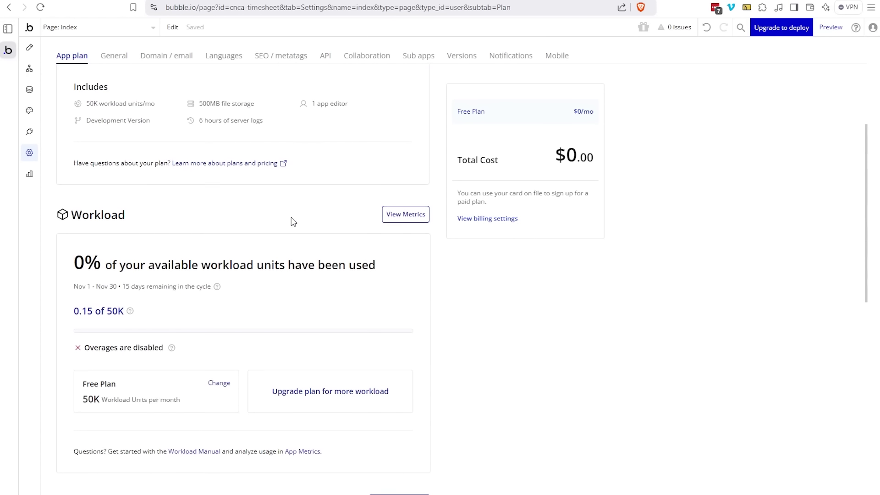
scroll(298, 220, up, 3)
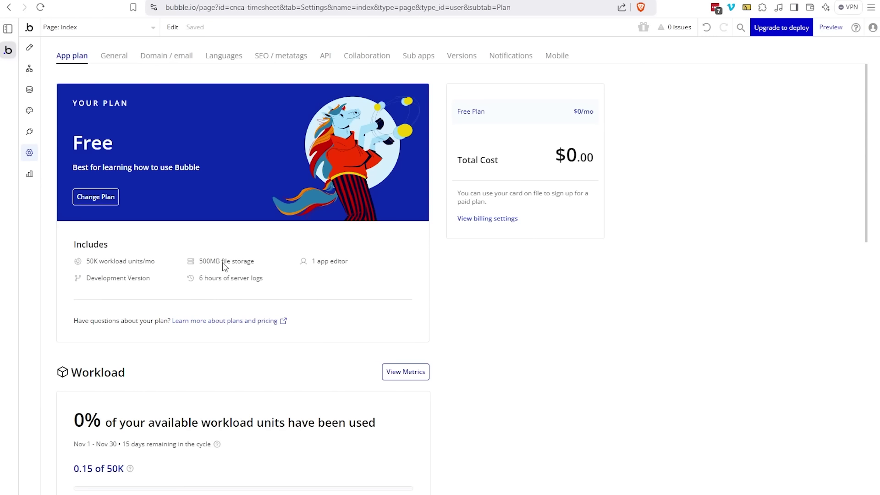
scroll(248, 264, down, 5)
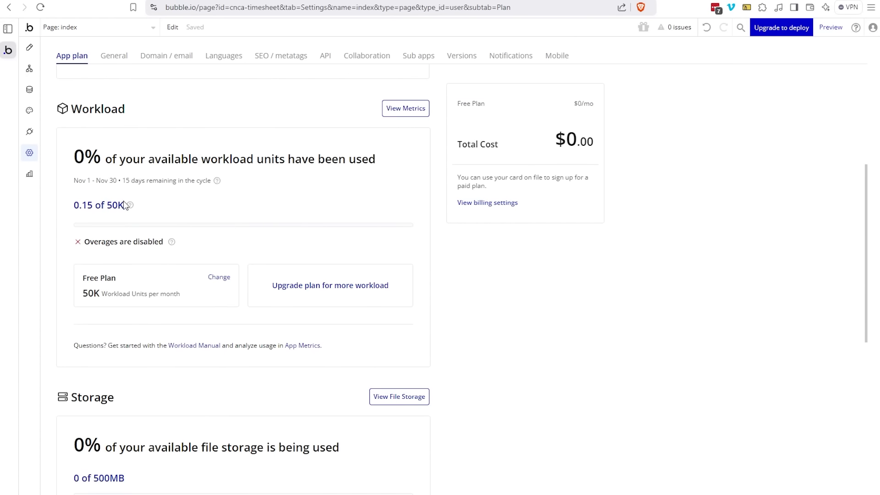
scroll(207, 261, down, 4)
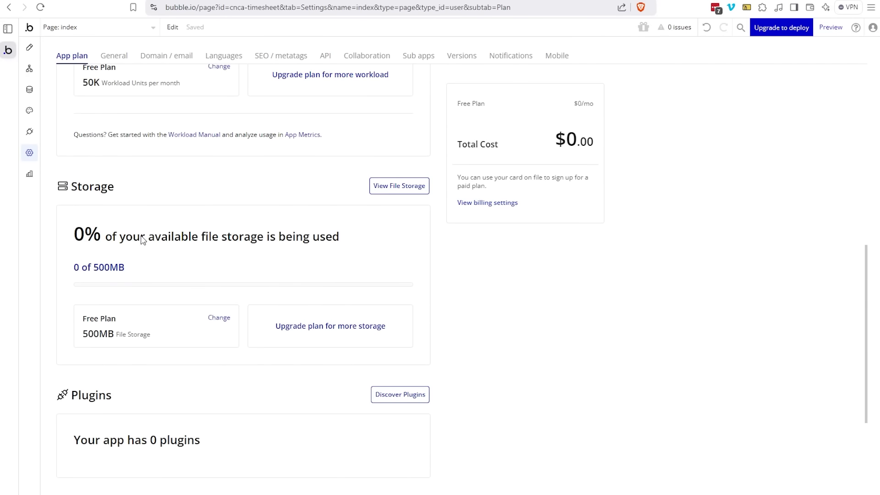
scroll(142, 239, down, 4)
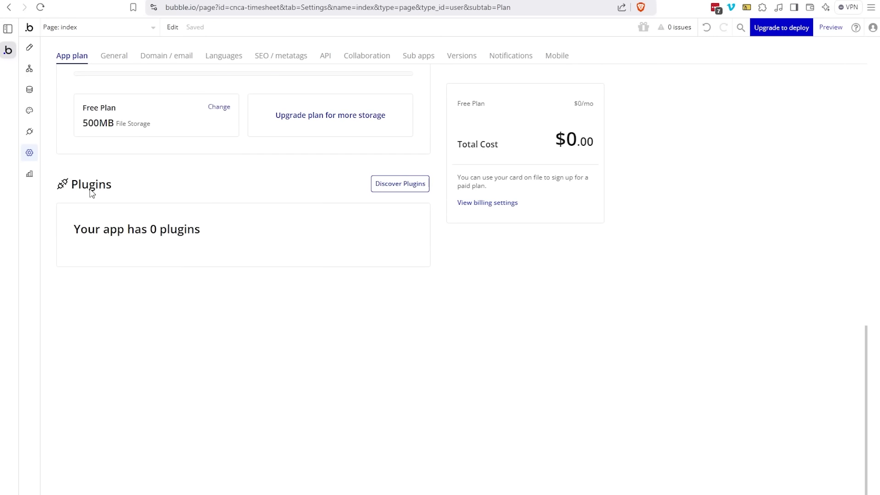
scroll(493, 221, up, 9)
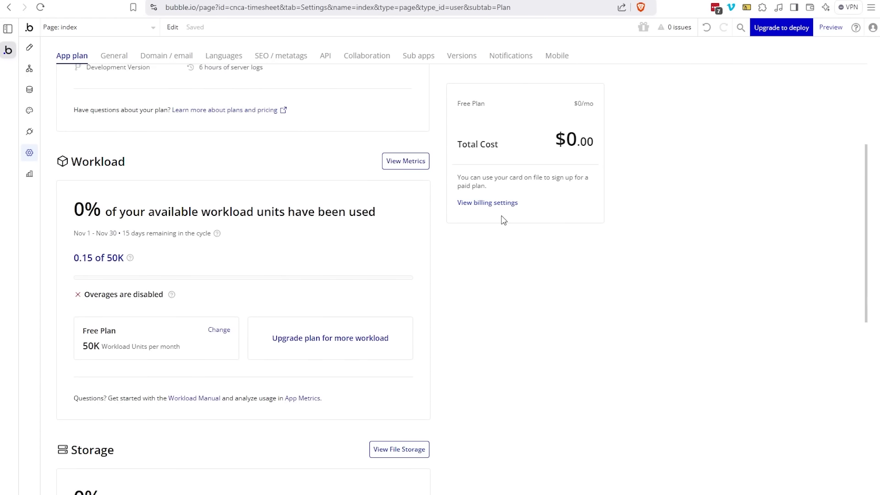
scroll(504, 221, up, 4)
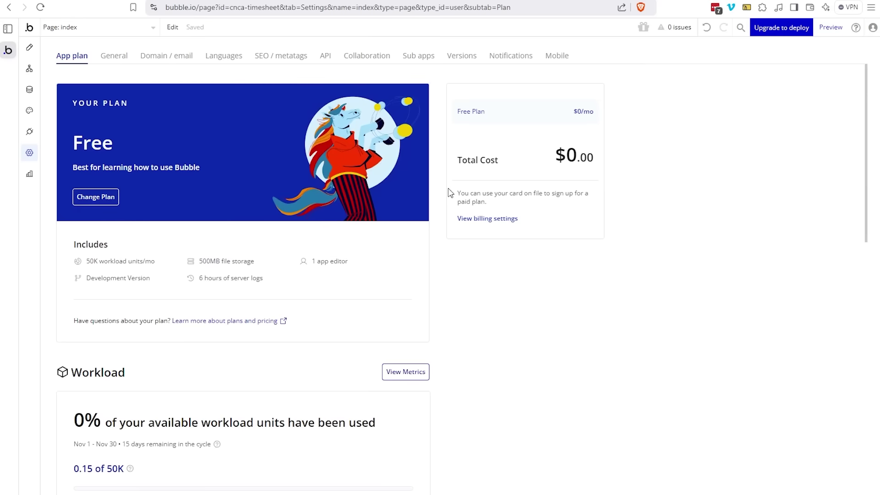
click(110, 56)
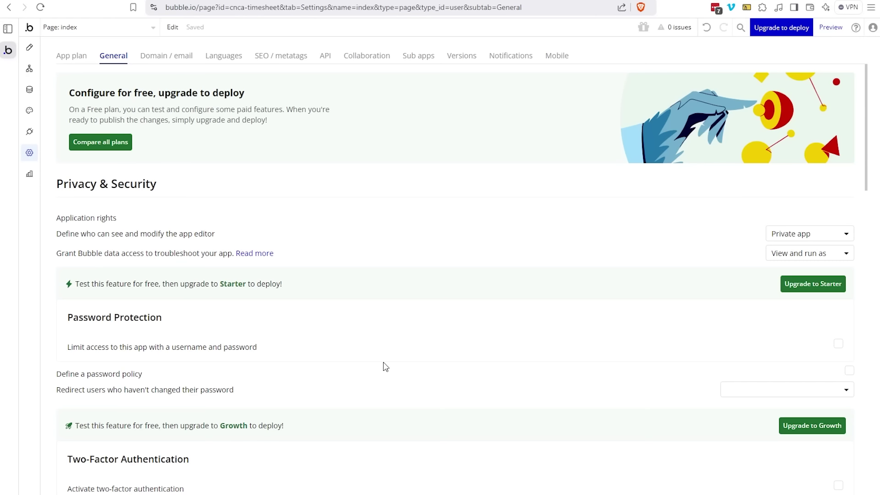
scroll(385, 366, down, 1)
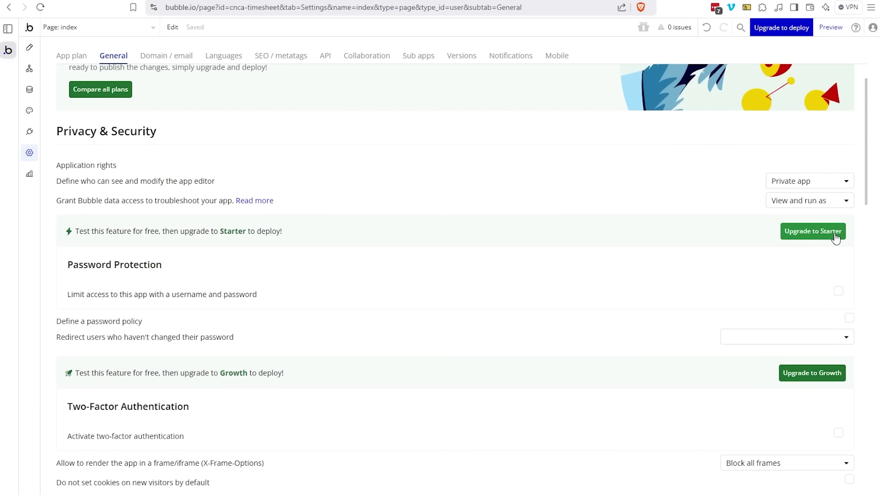
scroll(756, 294, down, 1)
scroll(757, 295, down, 2)
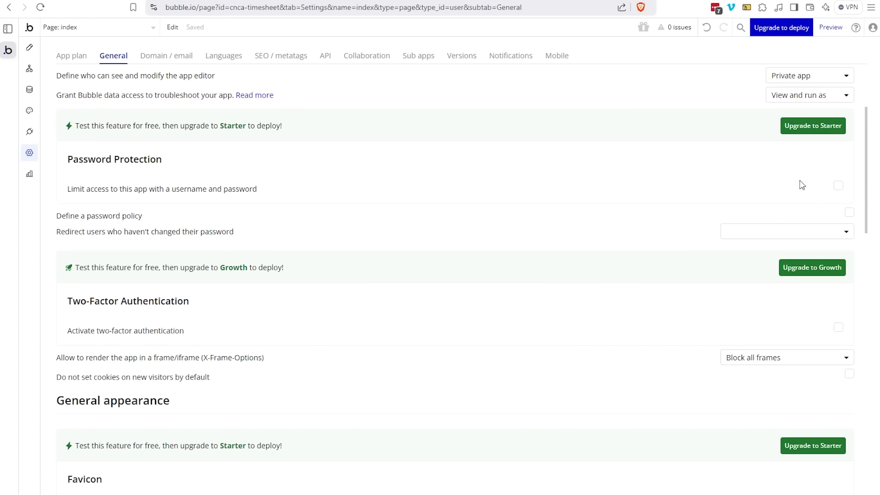
Step: Review the Domain / email settings, then view the Logs App Metrics workload for 30 days
click(176, 58)
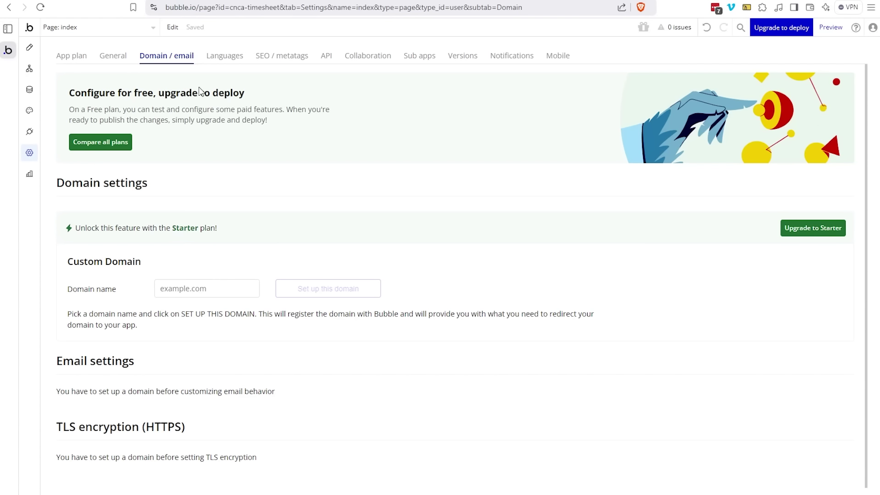
click(29, 176)
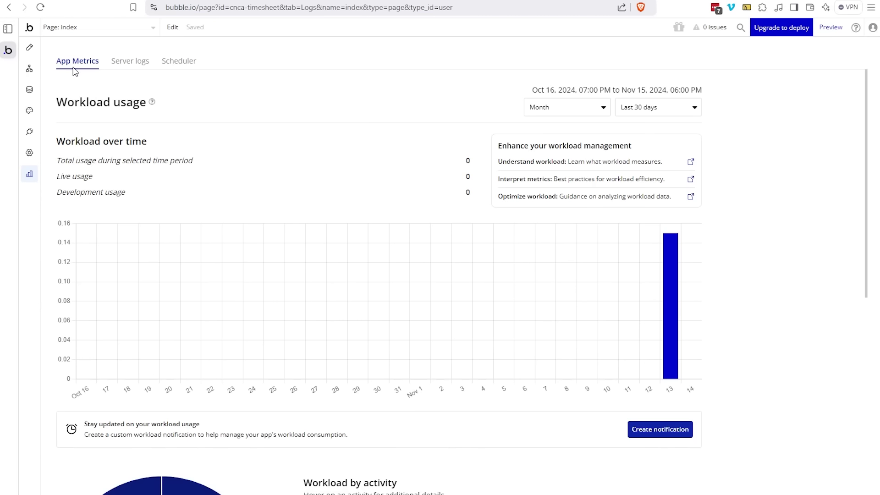
Step: Inspect the workload chart's grouping options and Page Load breakdown by page, then view Server logs
scroll(219, 206, down, 3)
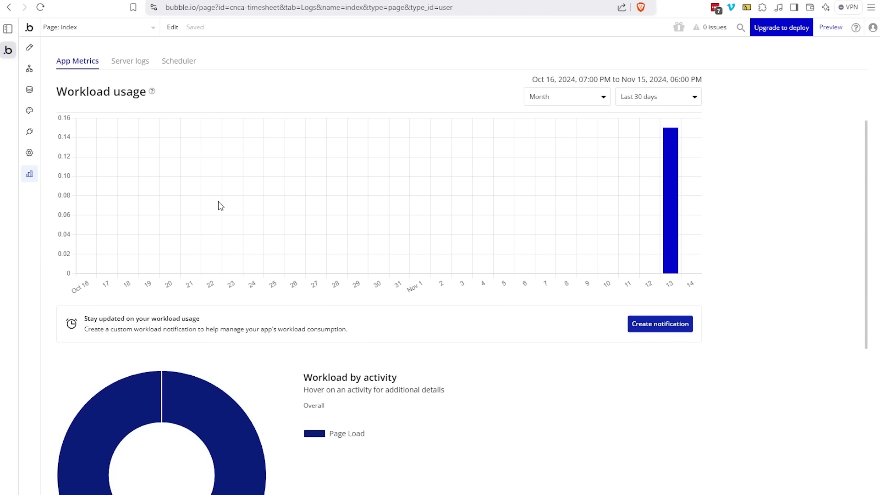
scroll(404, 205, up, 3)
click(576, 108)
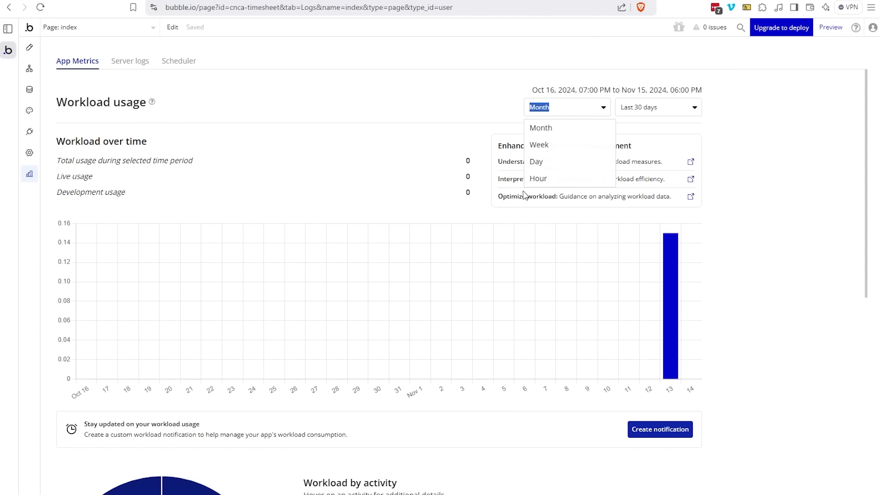
scroll(383, 190, down, 5)
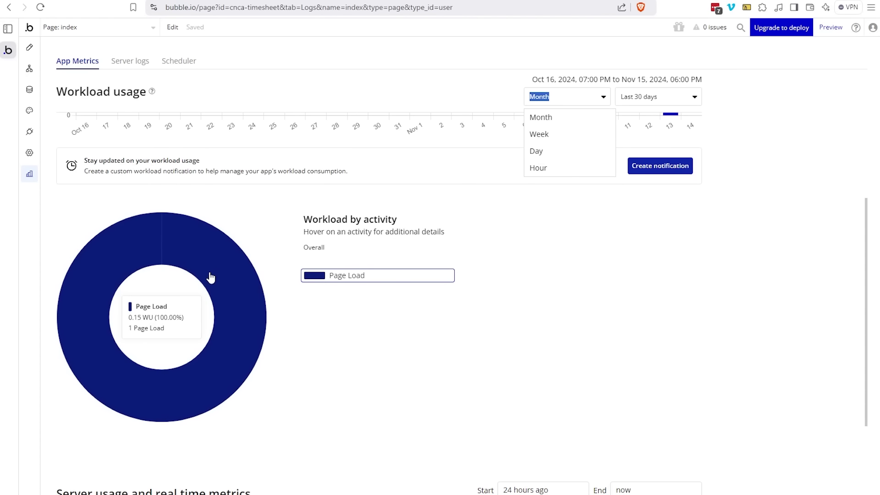
click(216, 274)
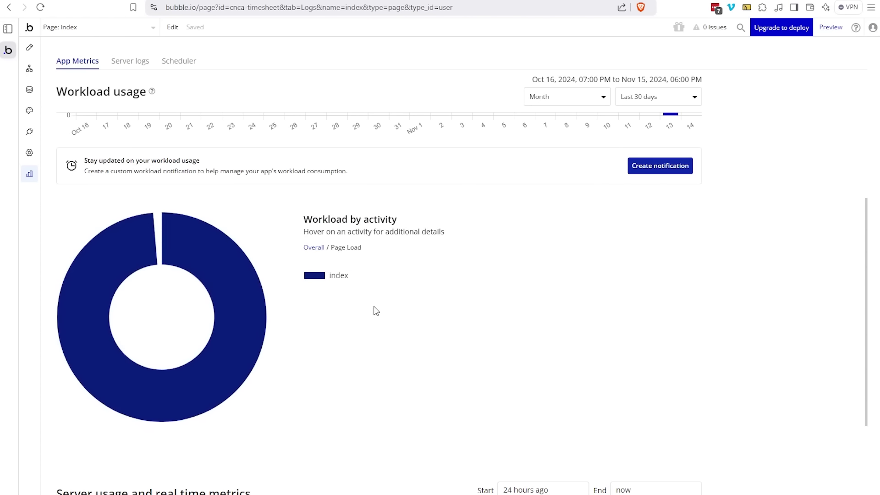
mouse_move(360, 285)
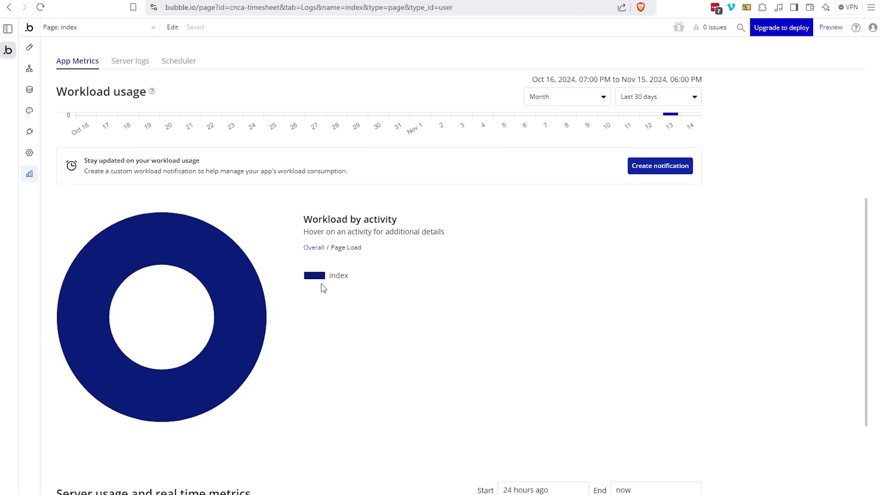
scroll(354, 327, down, 5)
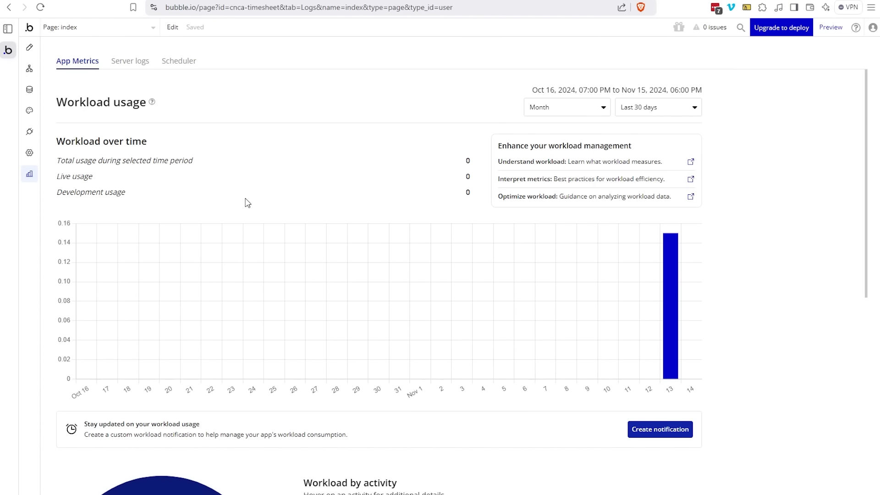
click(143, 61)
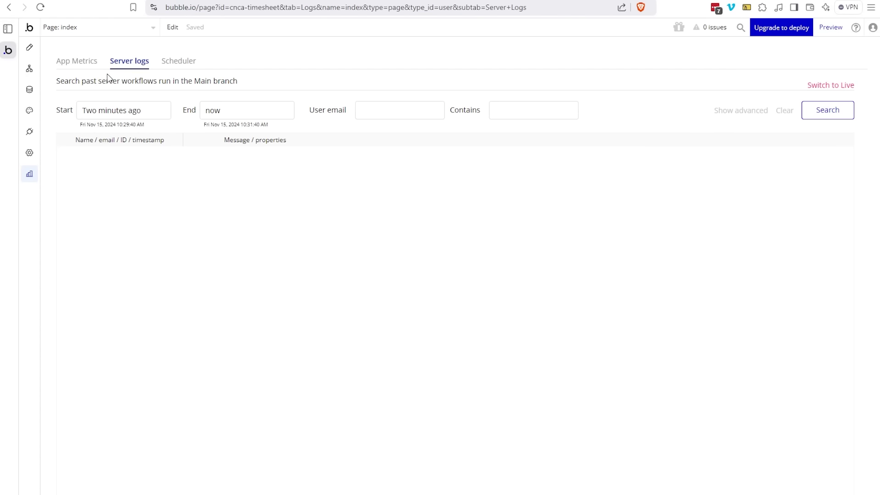
Step: Leave Server logs and show the User data type with its built-in fields in Data
click(88, 70)
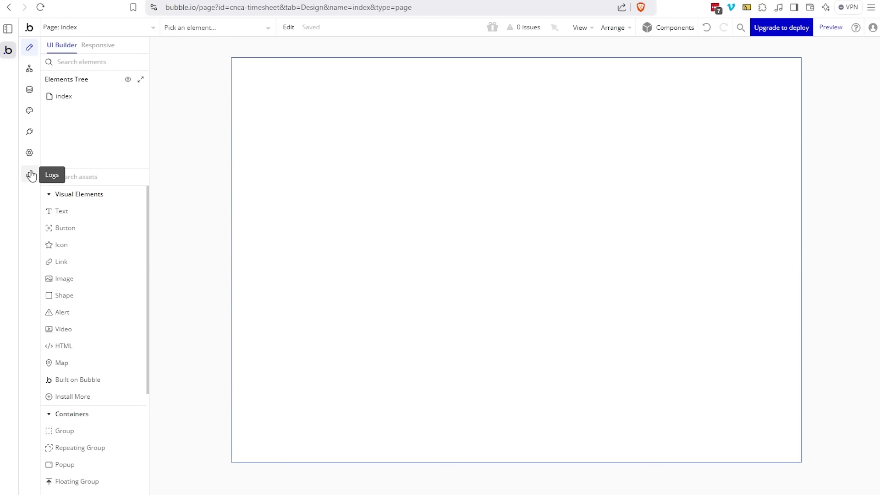
click(28, 94)
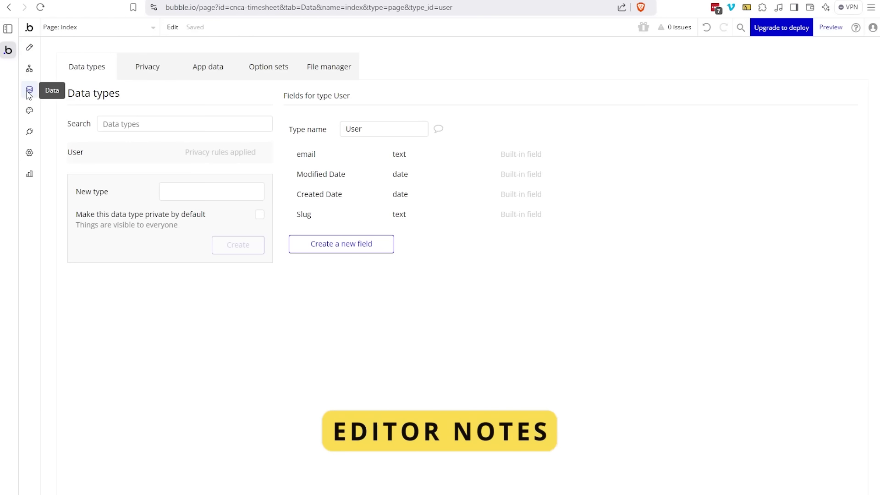
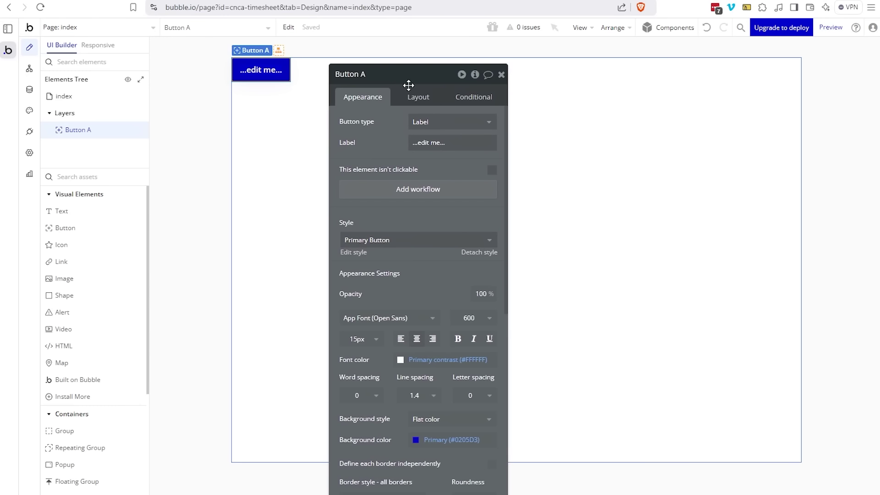
Step: Attach the note 'This is my note for the button' to Button A, then open the Custom type - User note from the three notes
click(487, 76)
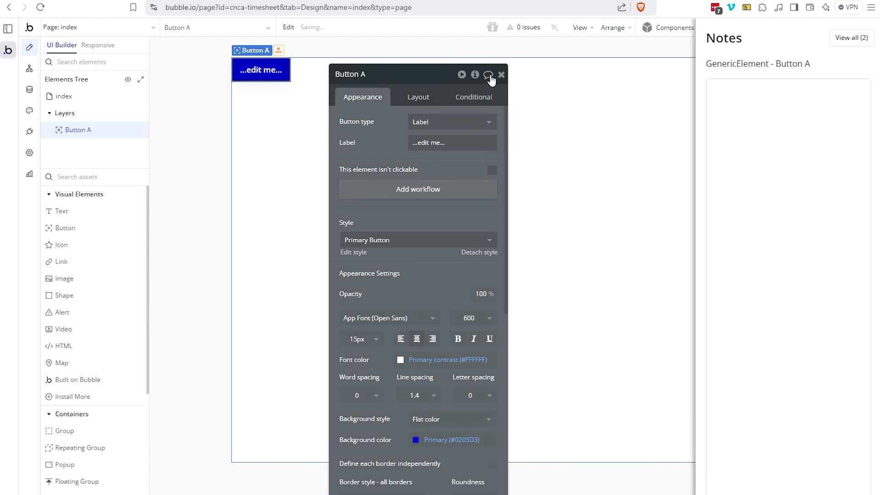
click(764, 98)
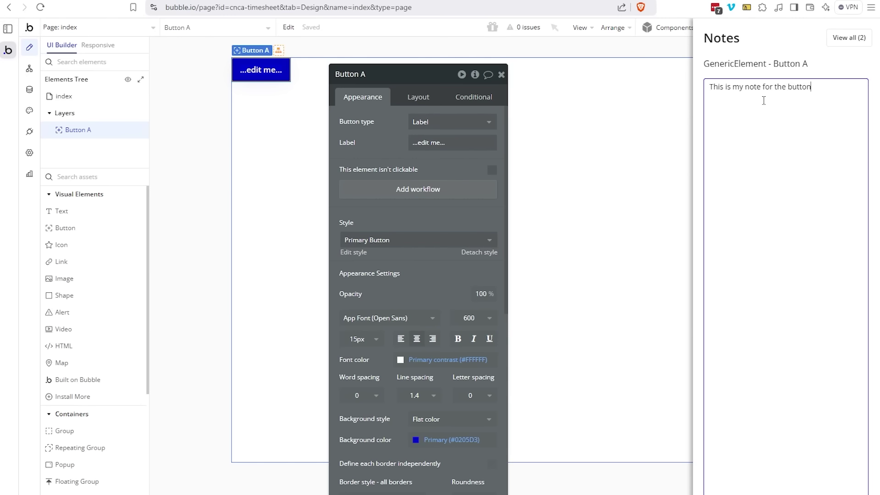
click(843, 72)
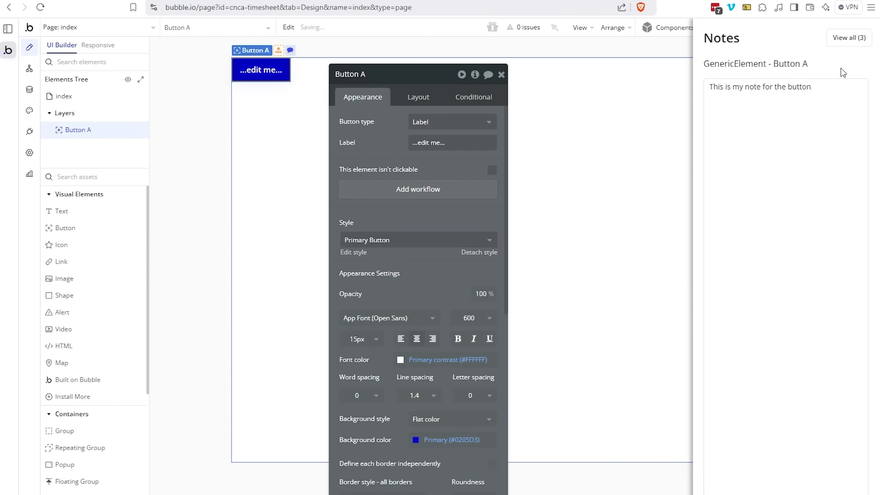
click(848, 39)
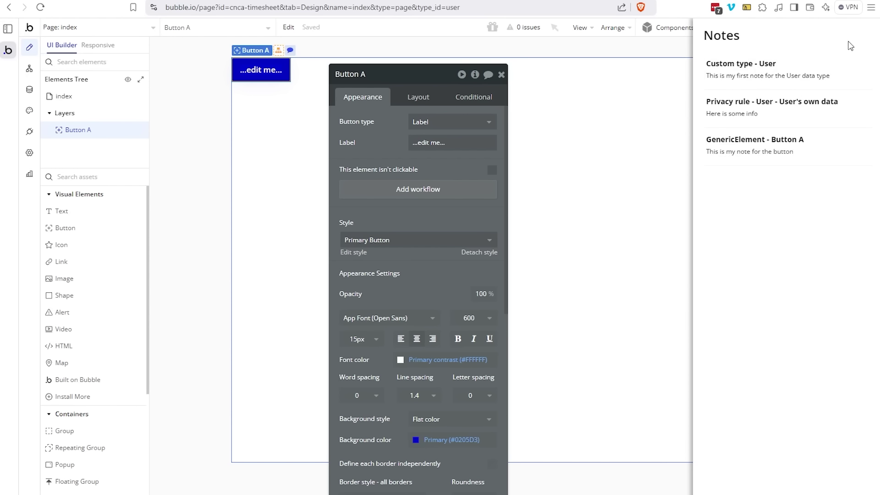
click(751, 82)
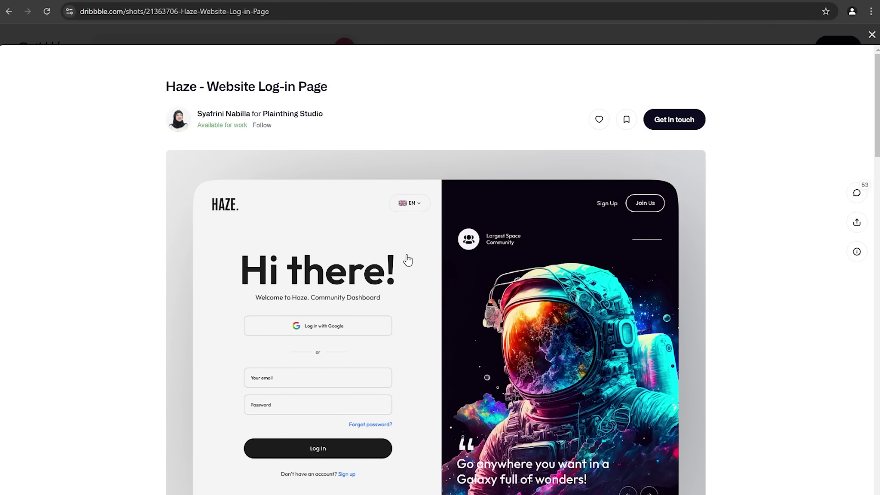
Step: Close the Haze shot, browse the 'sign up form' results and preview Fillianta - Sign Up
scroll(407, 257, down, 3)
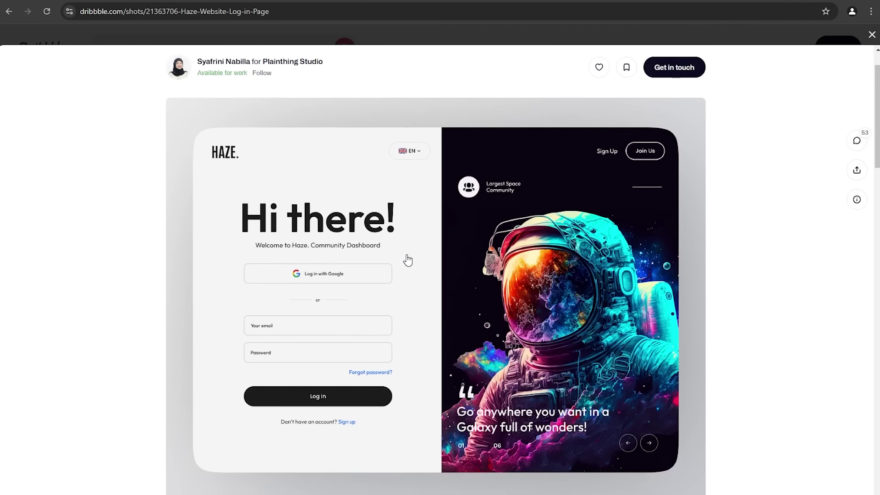
scroll(408, 259, up, 1)
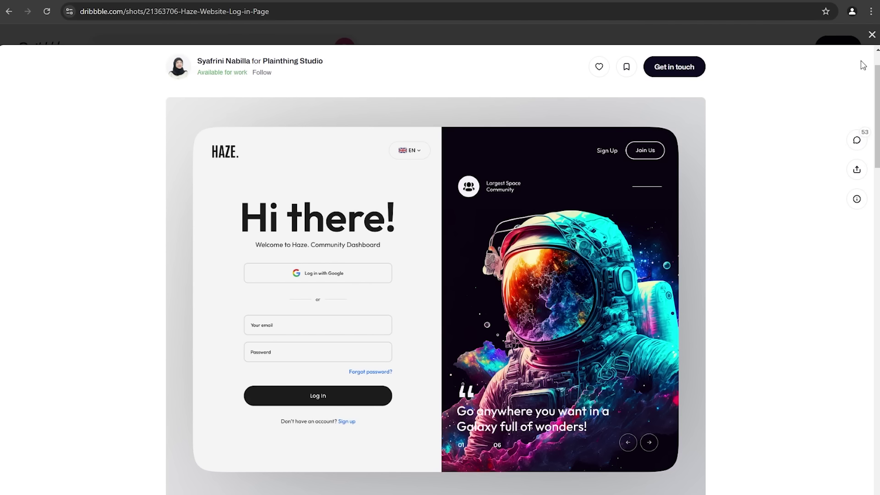
click(874, 38)
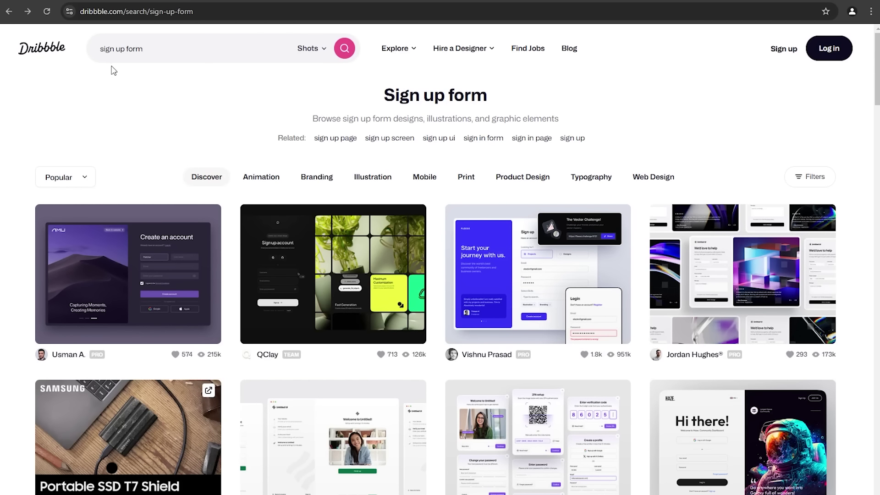
click(101, 49)
drag(101, 50, 158, 49)
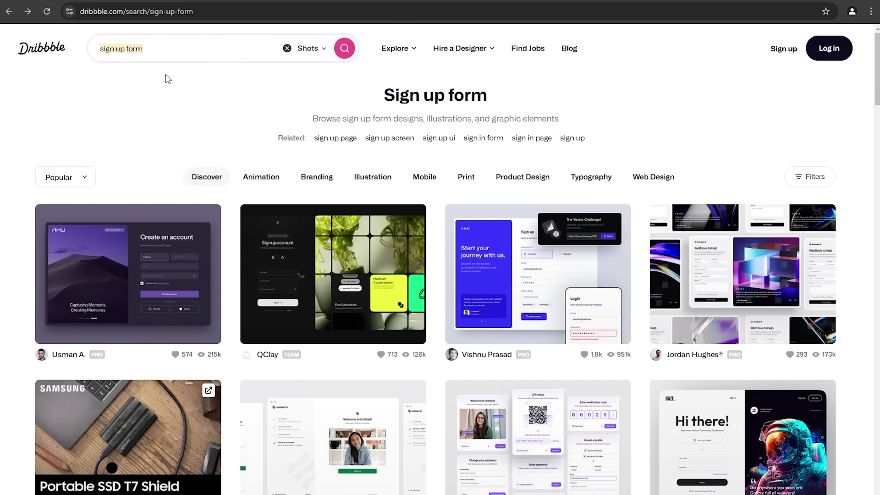
click(180, 97)
scroll(322, 277, down, 8)
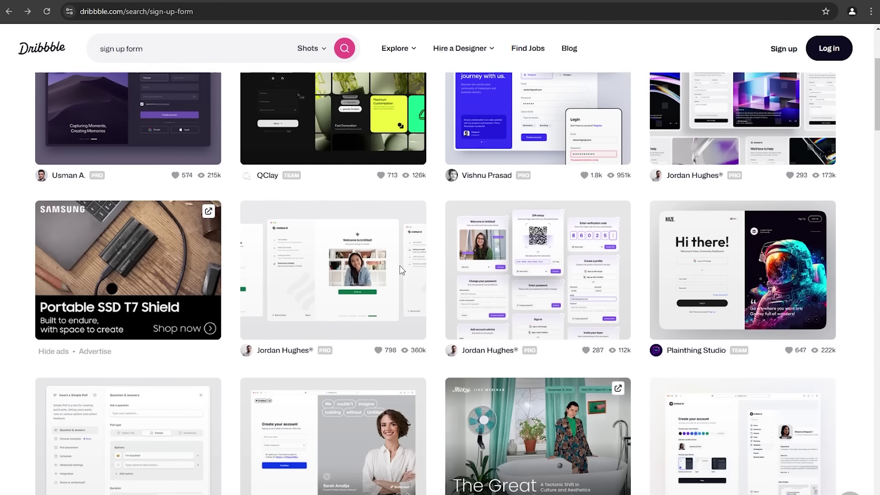
scroll(401, 255, down, 7)
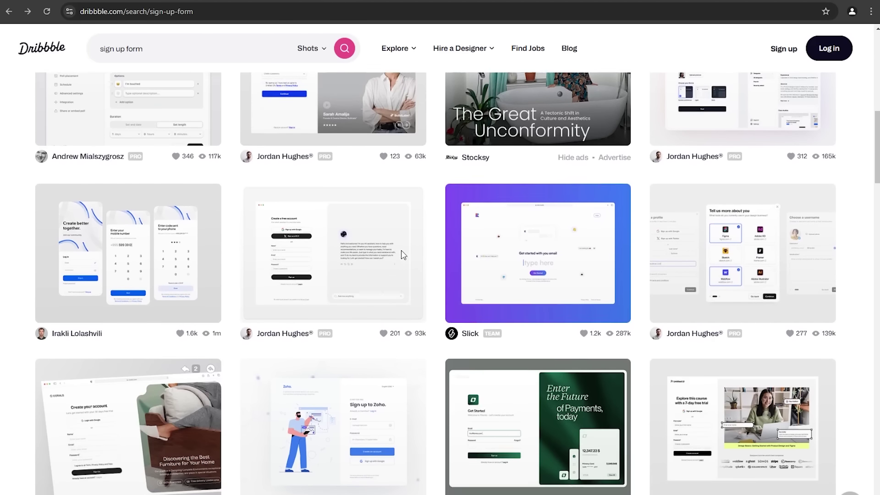
scroll(403, 256, down, 2)
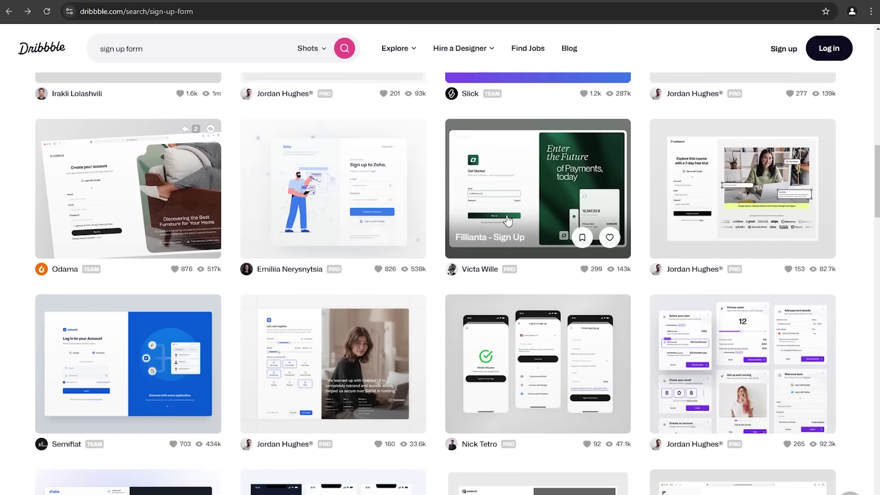
click(510, 200)
scroll(428, 314, down, 1)
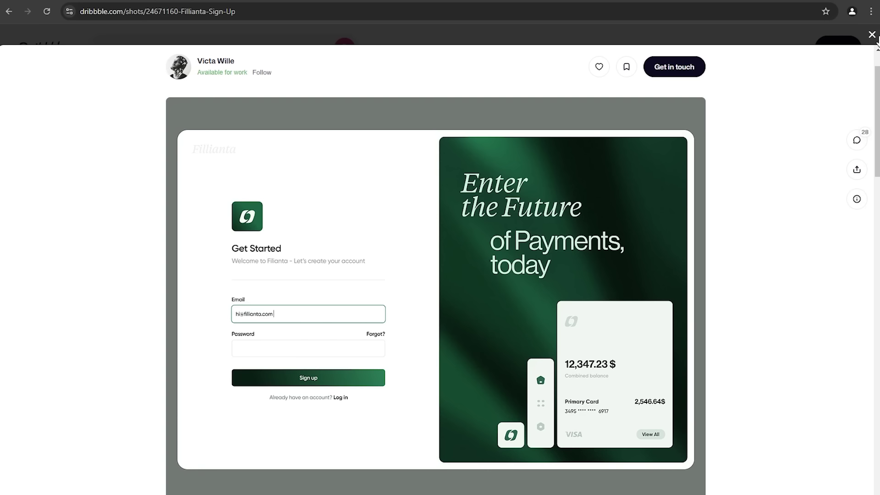
click(873, 35)
Step: Open the Haze - Website Log-in Page shot as the design reference
scroll(200, 252, down, 5)
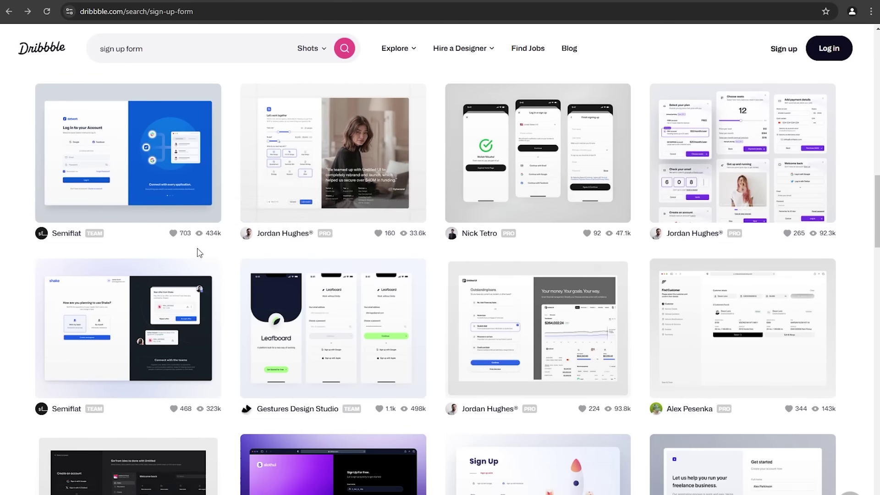
scroll(563, 298, down, 6)
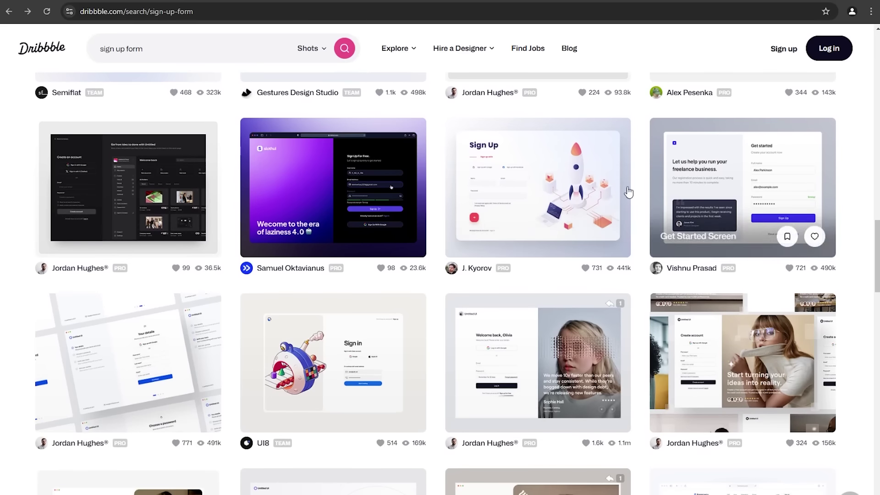
scroll(738, 274, up, 10)
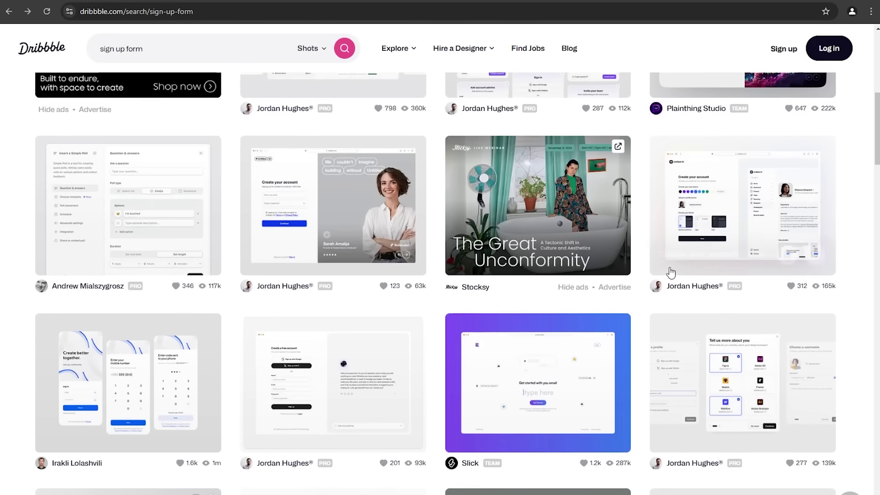
scroll(670, 272, up, 6)
scroll(670, 278, down, 1)
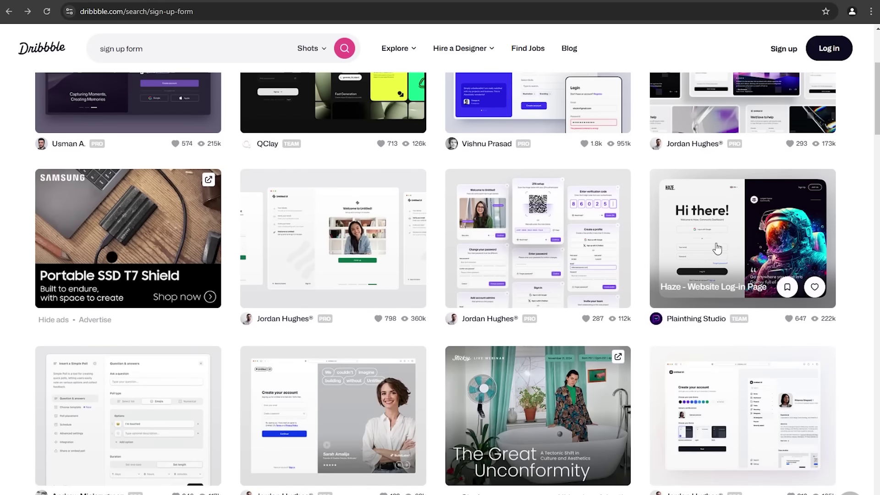
click(717, 242)
scroll(437, 276, down, 1)
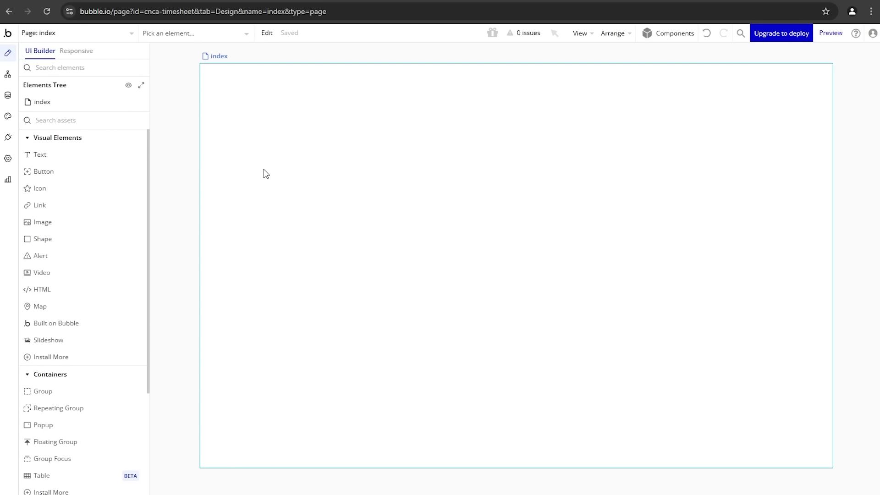
Step: Draw Group Main on the index page with a 1000 px max width, centred horizontally
click(88, 395)
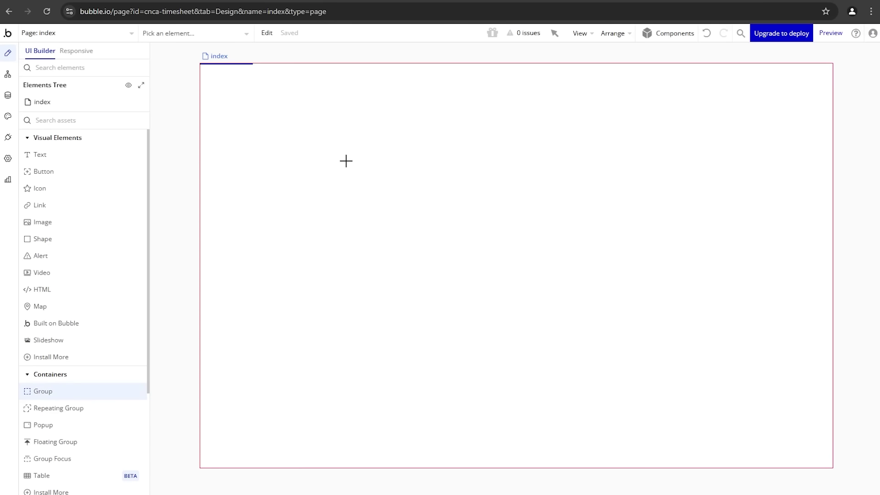
drag(344, 113, 412, 154)
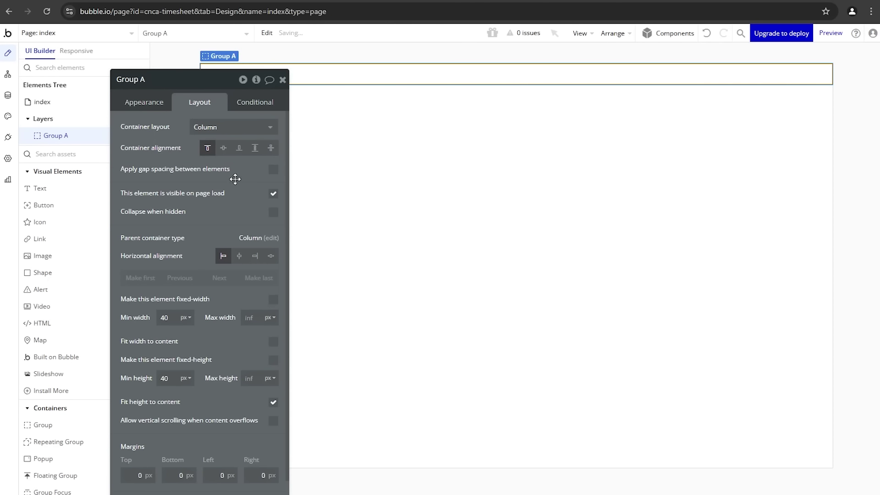
drag(228, 198, 347, 221)
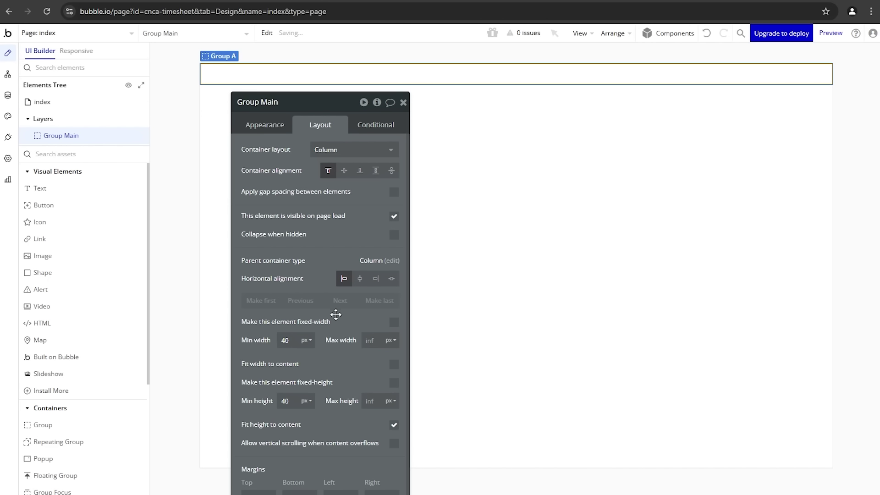
drag(336, 316, 310, 327)
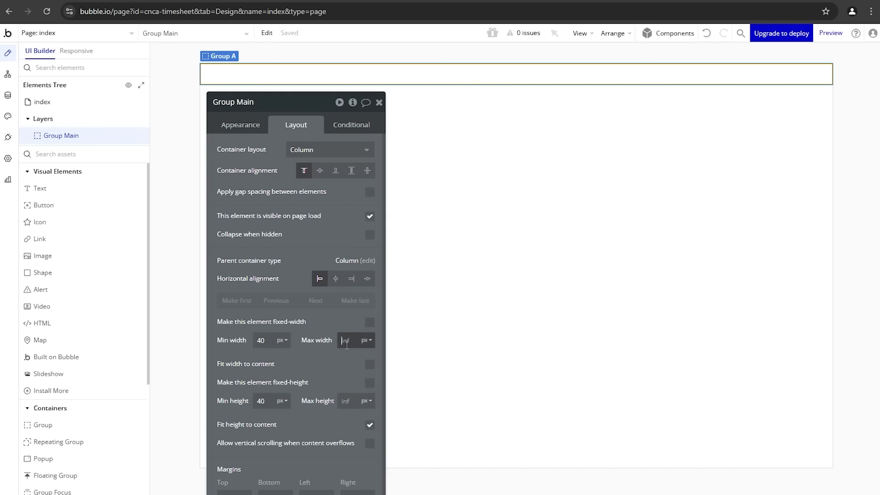
text(1000)
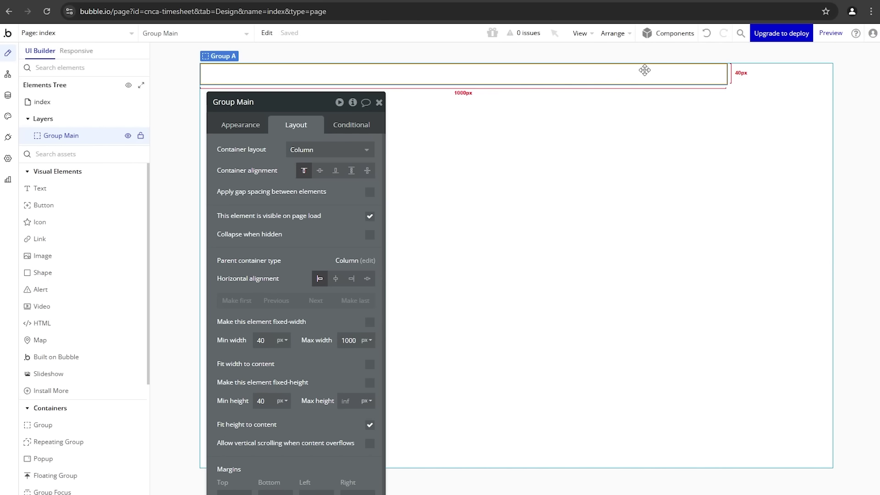
click(337, 284)
click(494, 215)
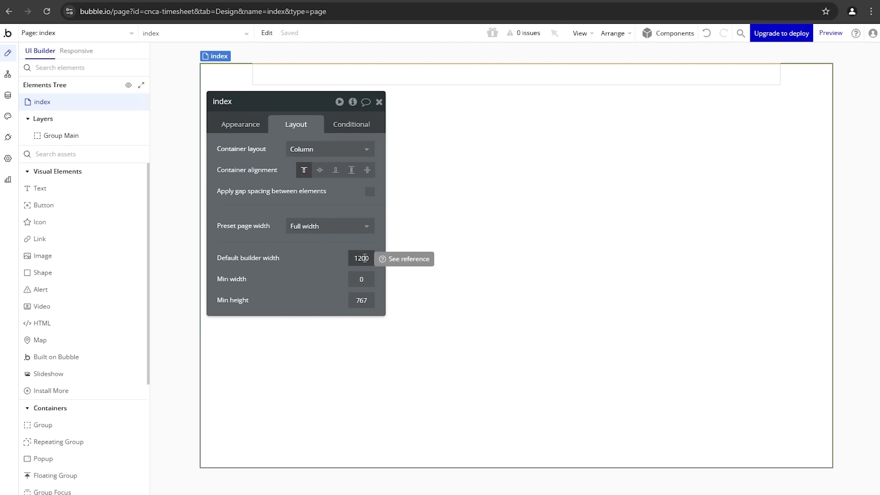
click(457, 85)
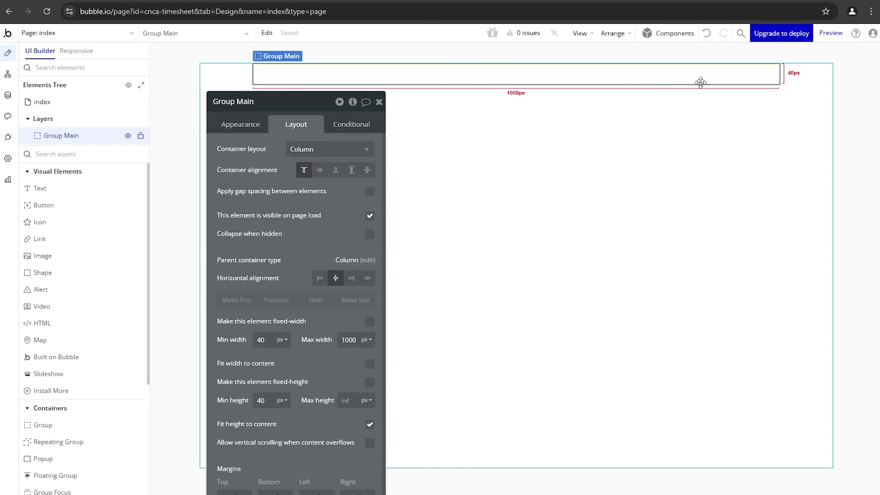
Step: Stop Group Main fitting its height to content and cap its max height at 70%
drag(351, 317, 196, 268)
scroll(183, 287, down, 2)
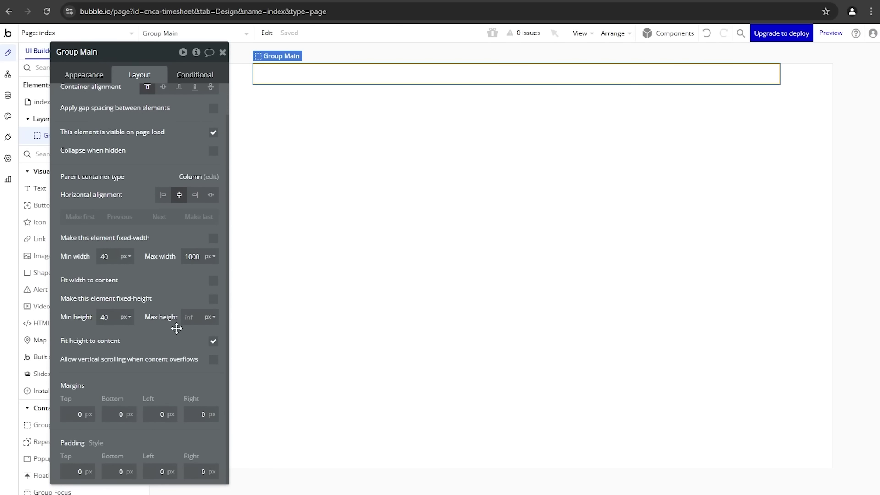
click(213, 341)
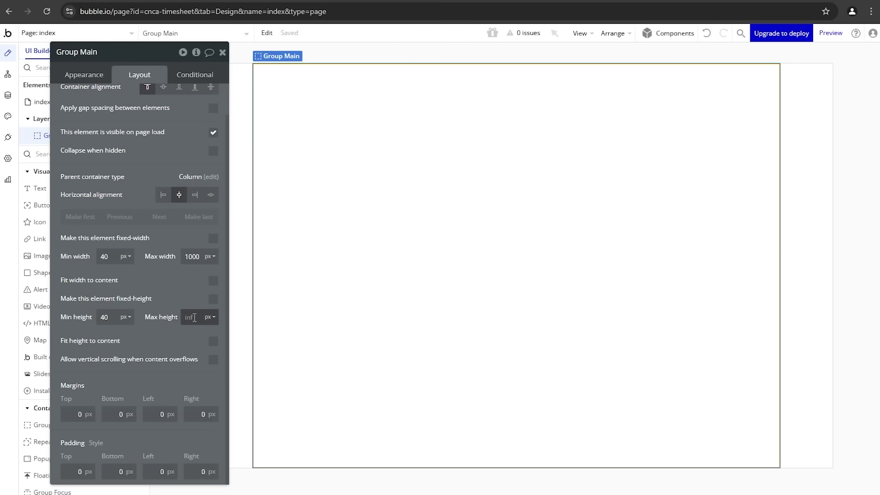
text(70)
click(211, 317)
click(209, 347)
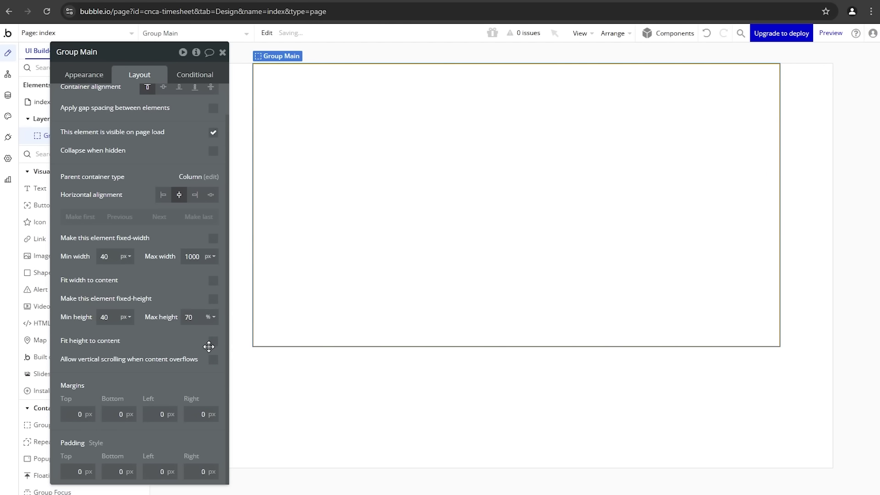
drag(165, 295, 178, 310)
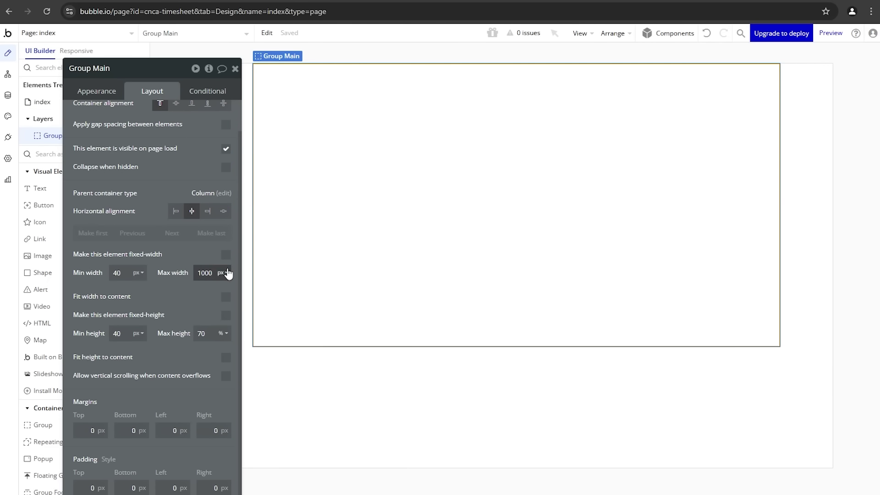
drag(200, 241, 201, 249)
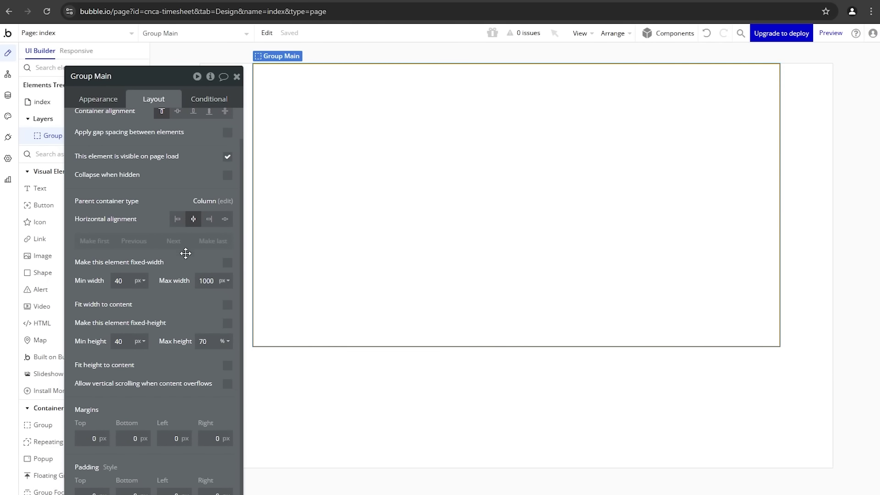
drag(186, 254, 190, 250)
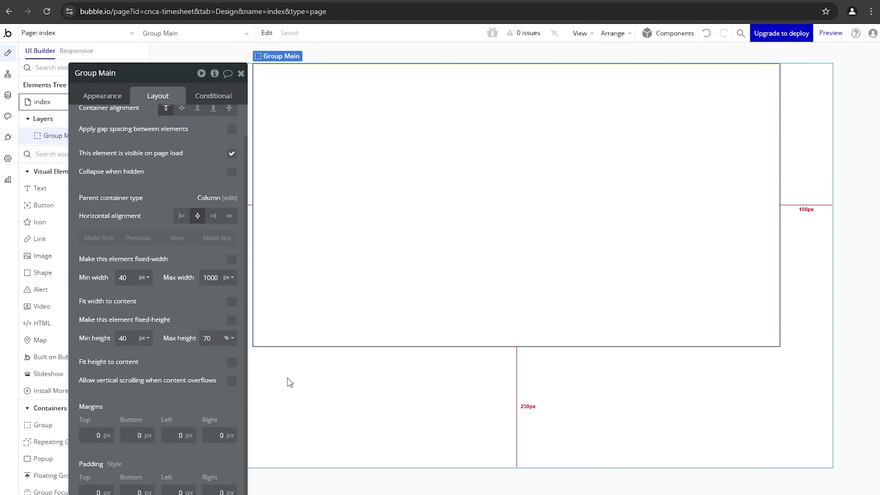
Step: Centre the index page's contents vertically and reselect Group Main
click(302, 403)
click(182, 143)
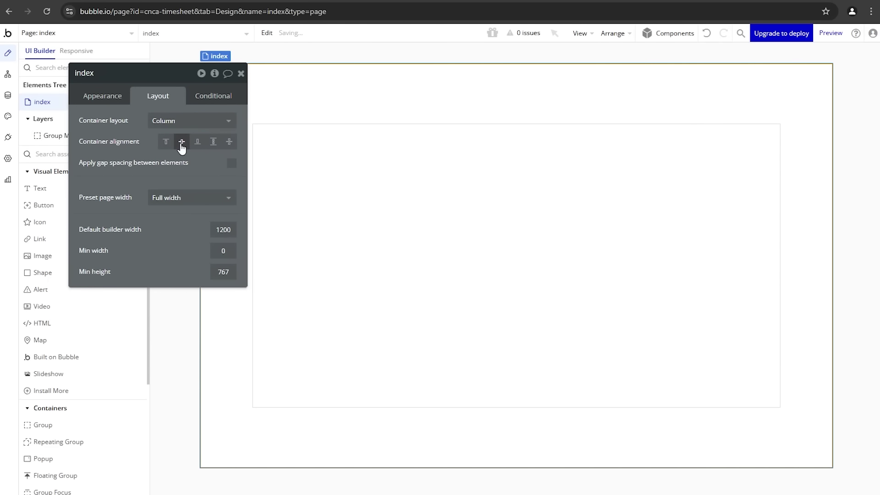
click(321, 191)
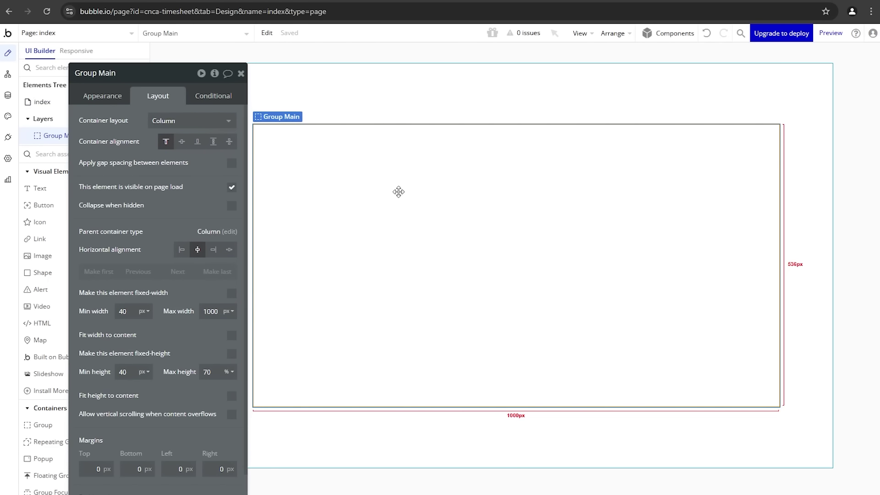
Step: Give Group Main 20 px rounded corners and a solid border
click(116, 101)
scroll(147, 274, down, 2)
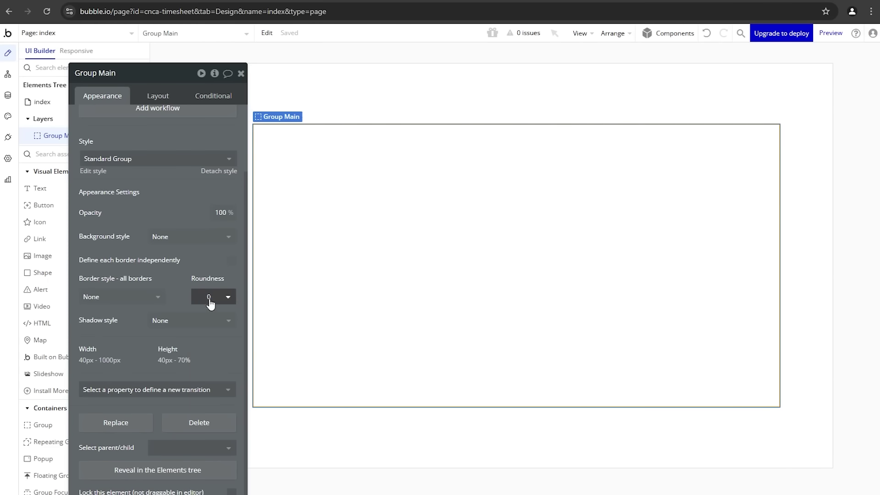
click(225, 297)
click(218, 409)
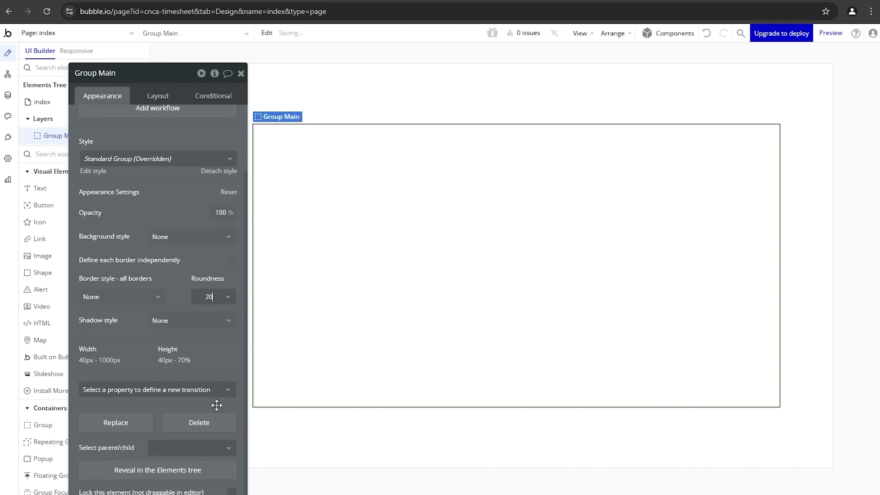
click(134, 298)
click(124, 348)
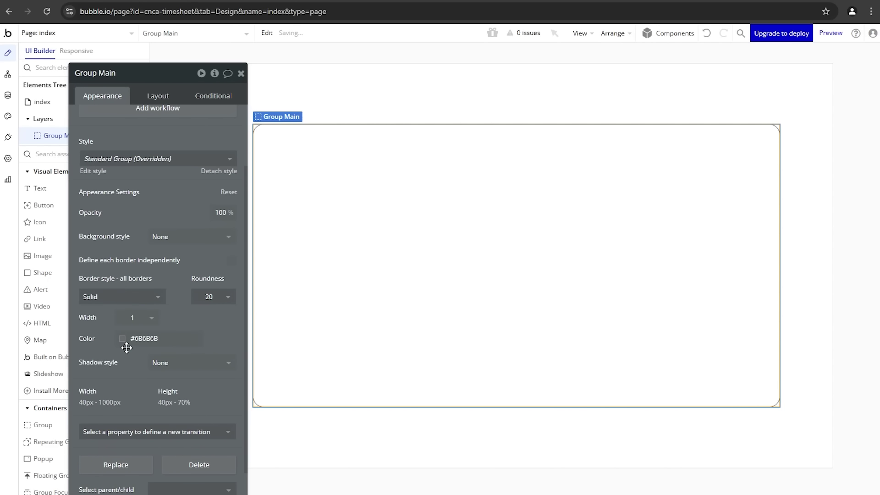
Step: Switch Group Main's container layout from Column to Row
click(340, 444)
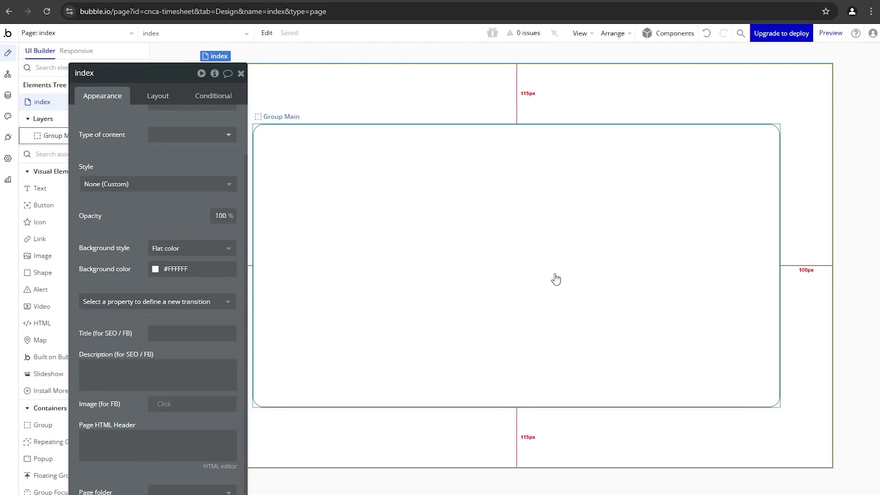
click(522, 275)
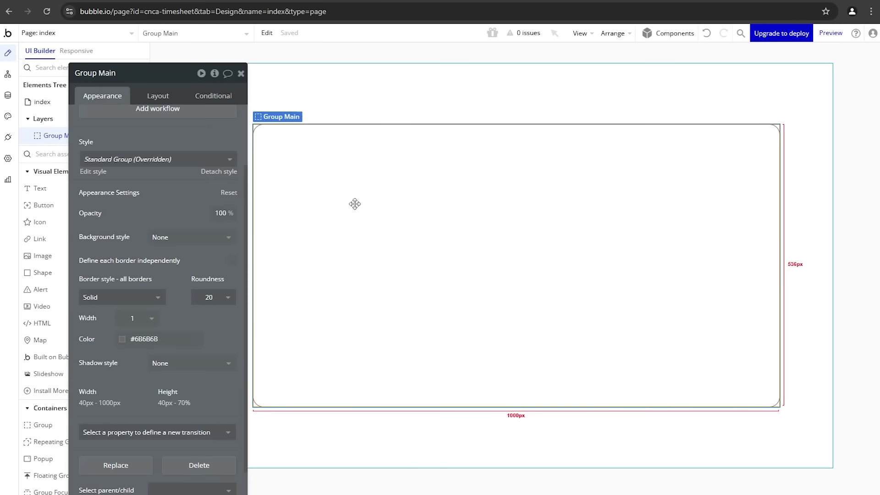
drag(175, 135, 188, 141)
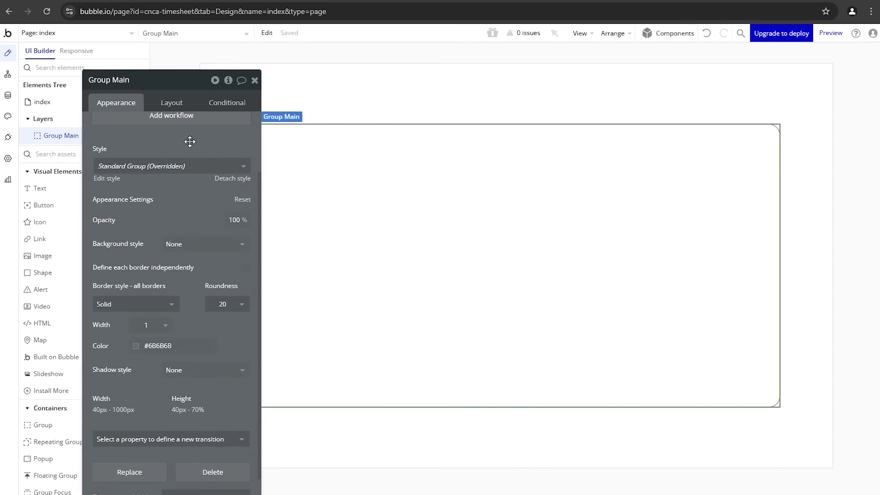
click(185, 106)
scroll(183, 160, up, 1)
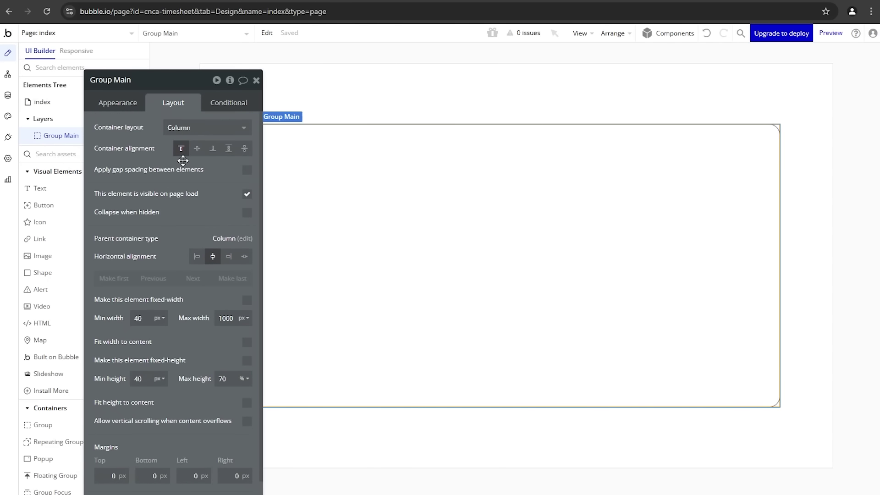
click(184, 128)
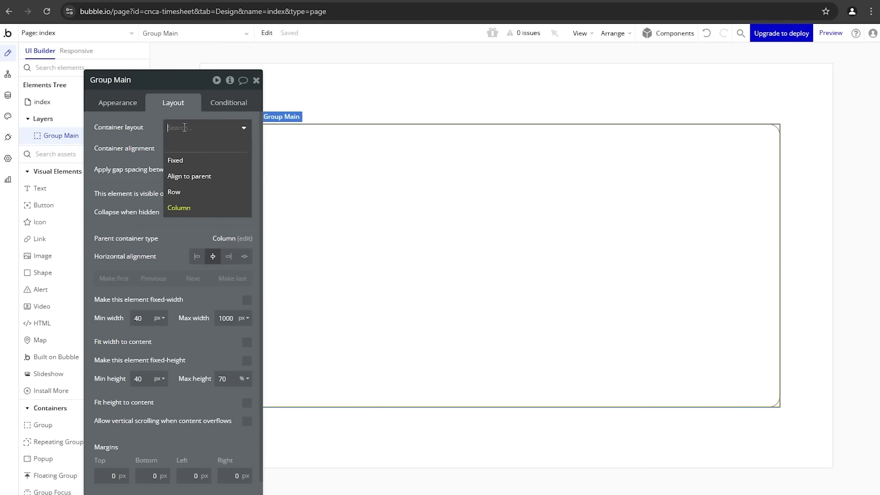
click(185, 196)
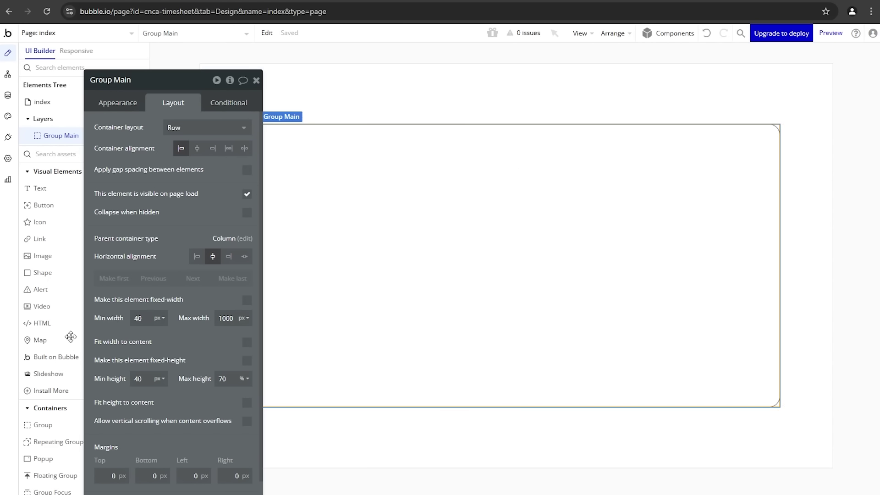
Step: Draw a group inside Group Main, name it Group Left, and cap its max width at 50%
click(29, 425)
drag(281, 147, 316, 185)
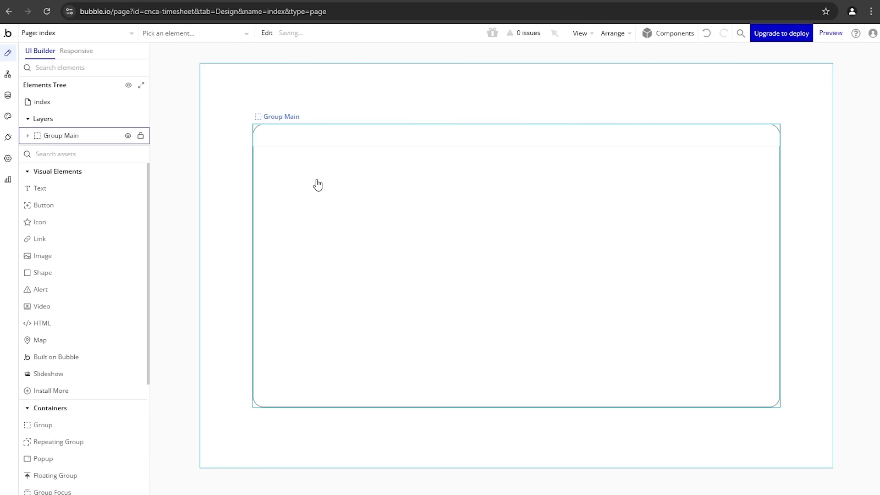
click(148, 87)
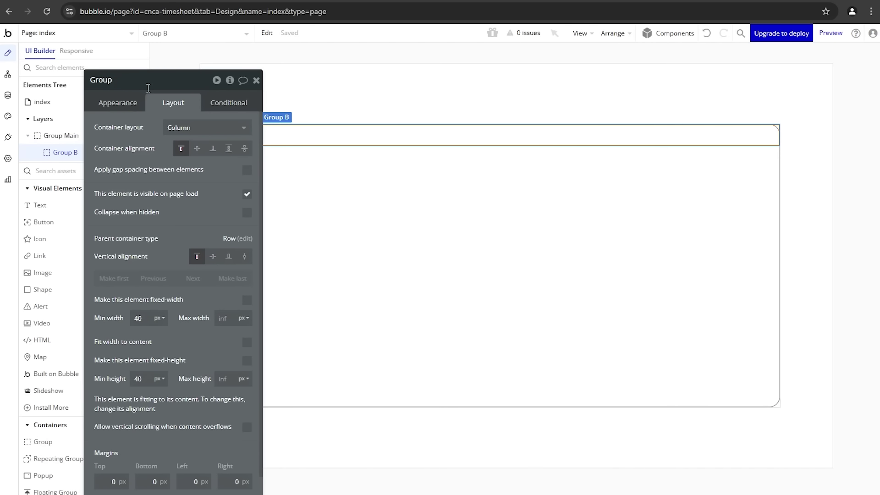
text(Left)
key(Return)
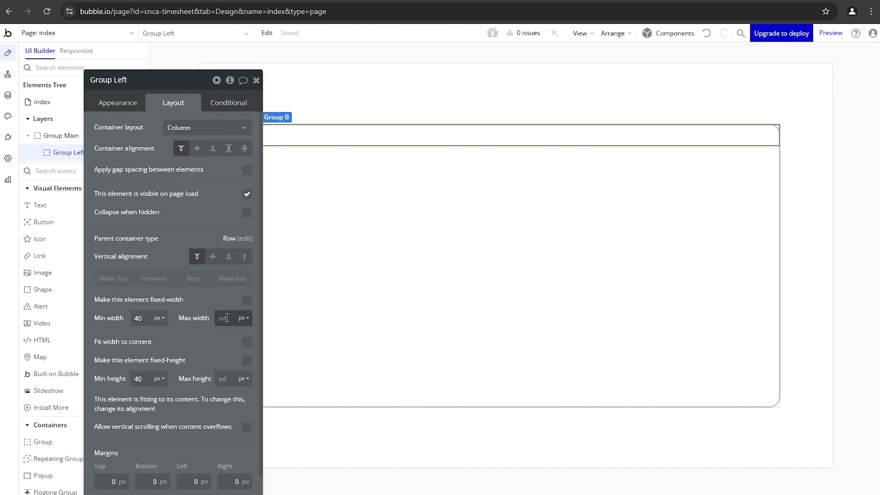
click(244, 320)
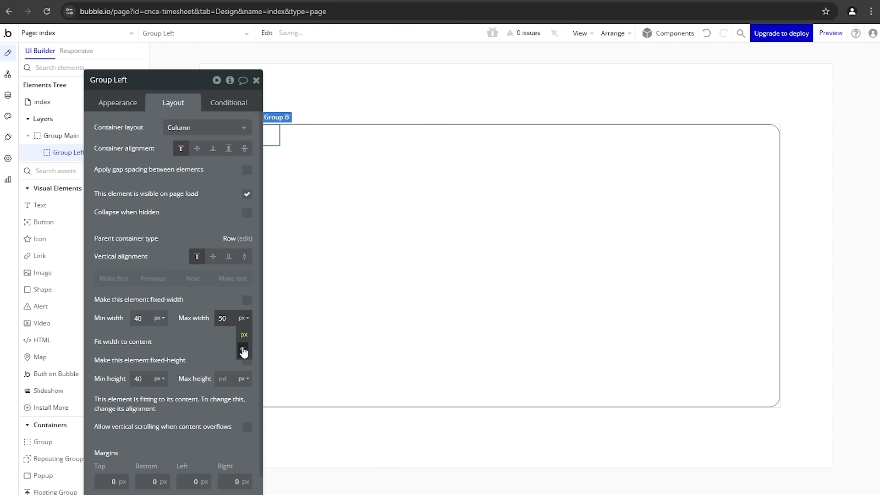
click(243, 351)
drag(186, 215, 151, 210)
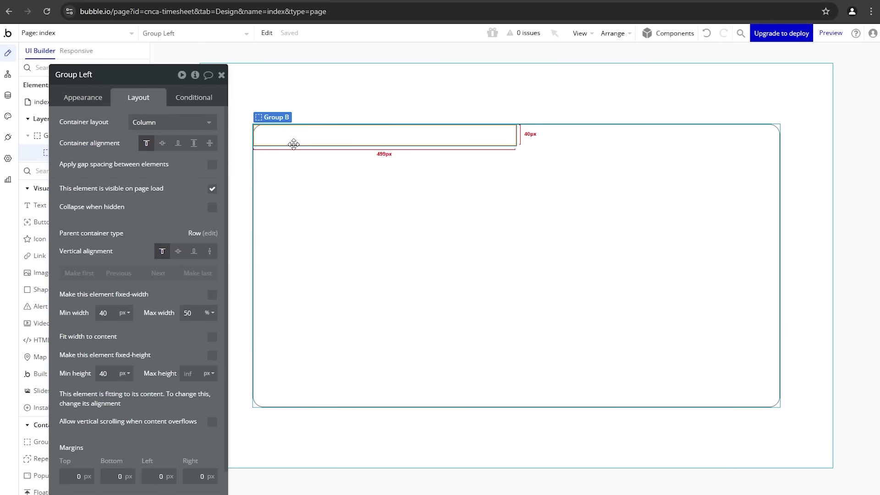
Step: Stretch Group Left to the card's full height and paste a copy of it into Group Main
click(209, 251)
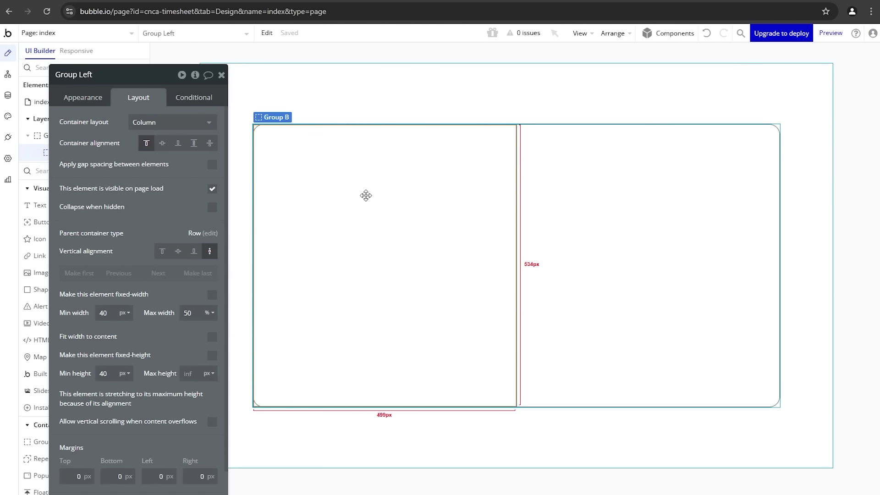
right_click(484, 151)
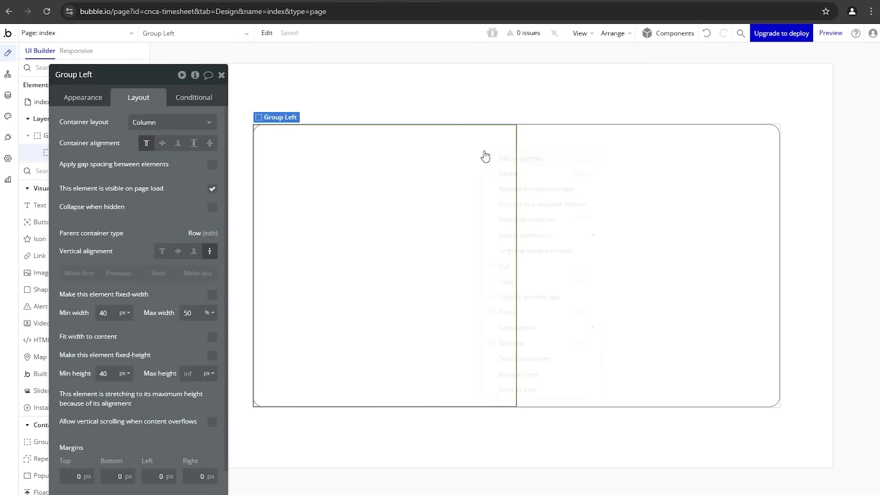
click(505, 281)
right_click(561, 228)
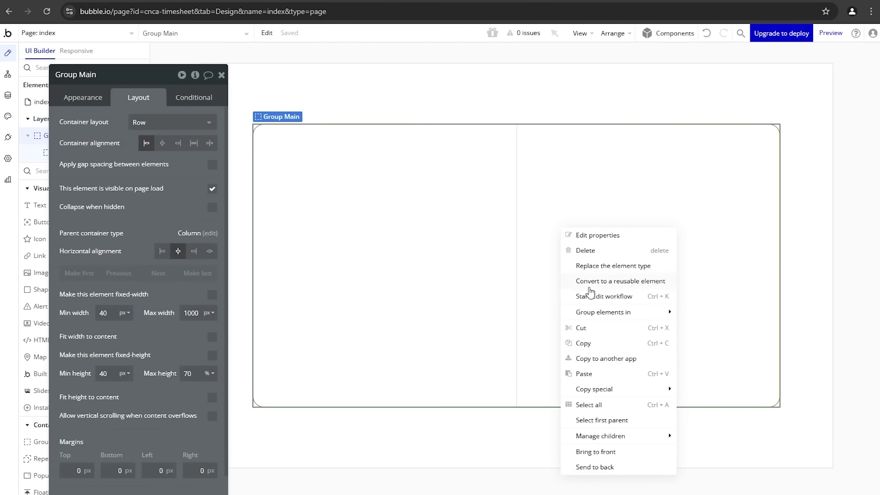
click(584, 373)
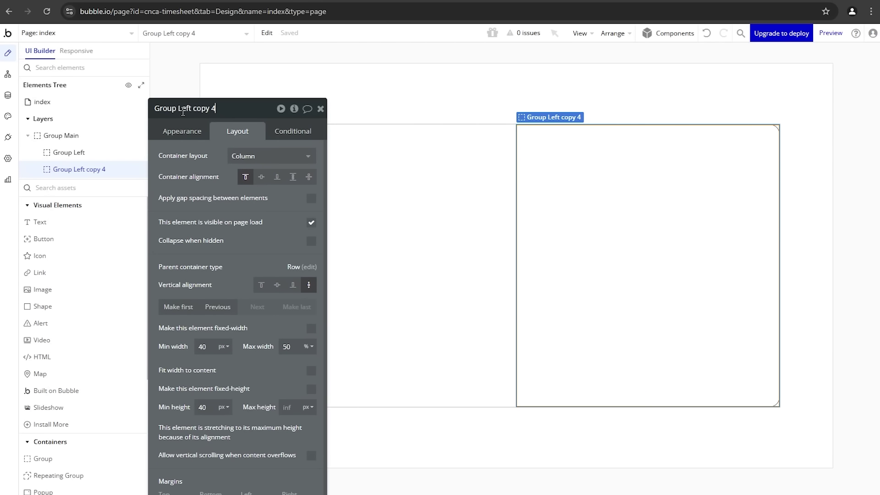
Step: Rename the pasted copy to Group Right
drag(183, 110, 278, 114)
key(BackSpace)
key(BackSpace)
drag(215, 240, 165, 223)
click(432, 431)
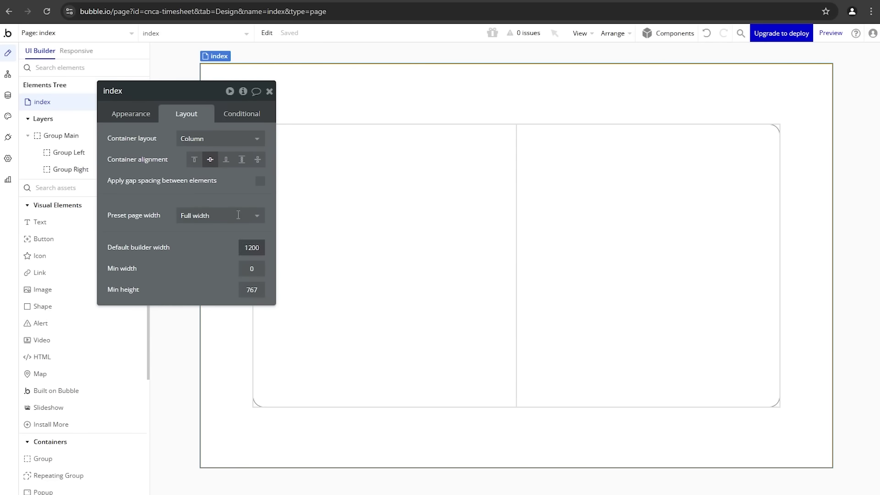
drag(224, 184, 186, 190)
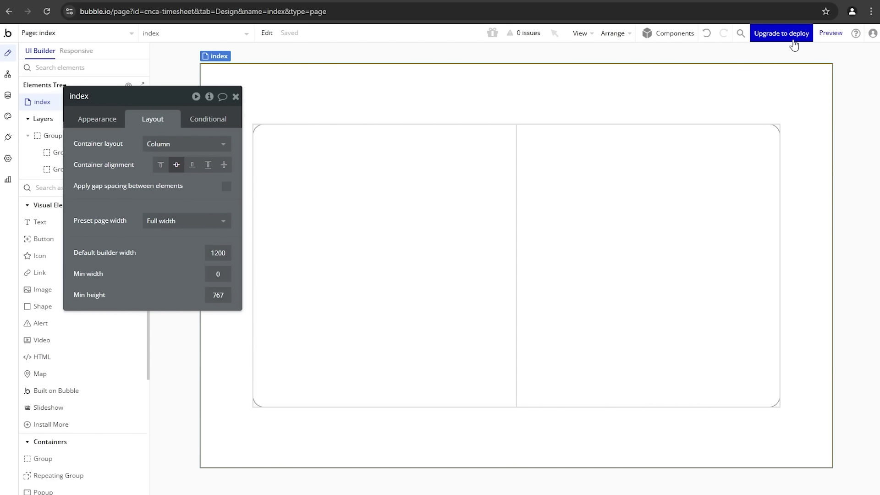
click(831, 33)
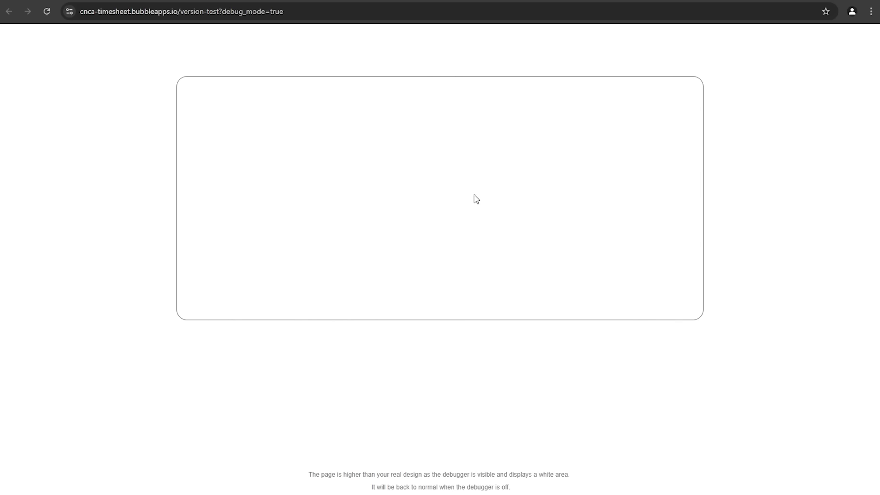
click(115, 0)
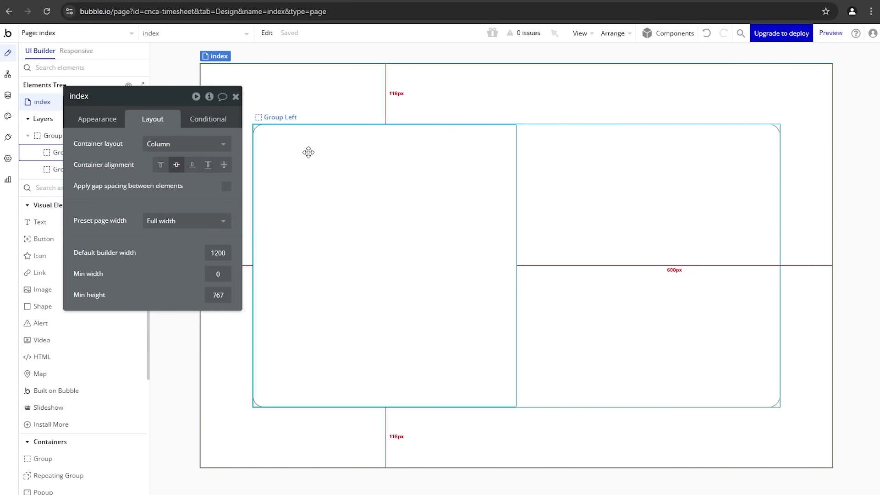
click(309, 152)
click(44, 2)
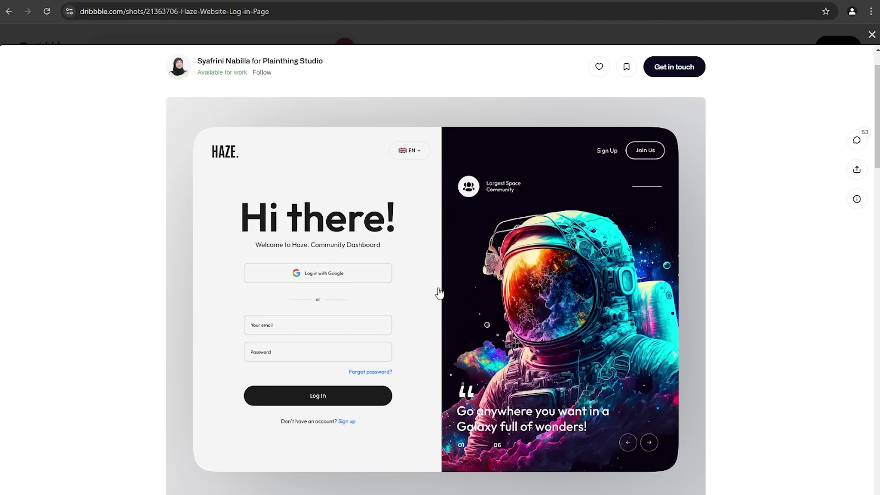
click(208, 1)
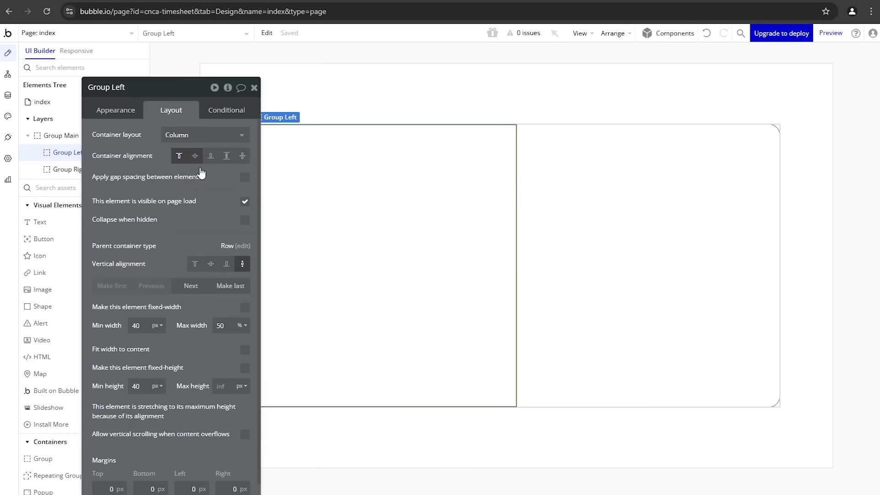
Step: Give Group Left an image background using the pexels-mikhail-nilov-7672255 photo
click(108, 109)
scroll(177, 288, down, 2)
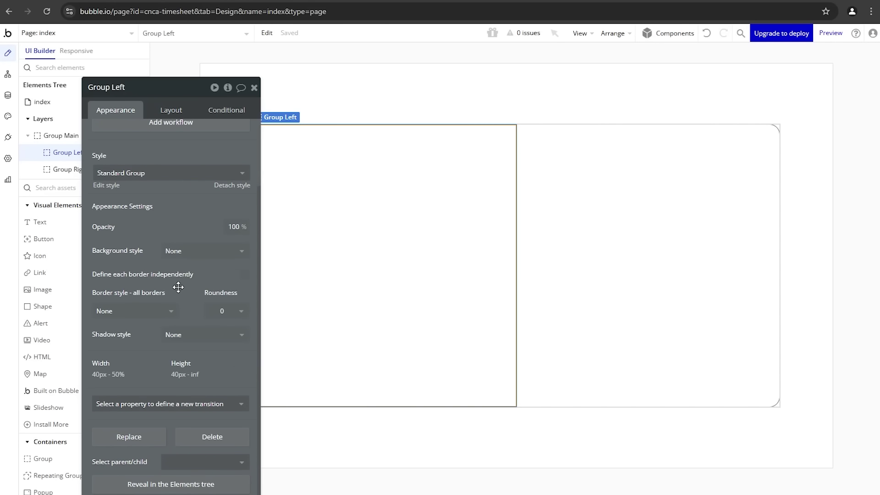
click(185, 257)
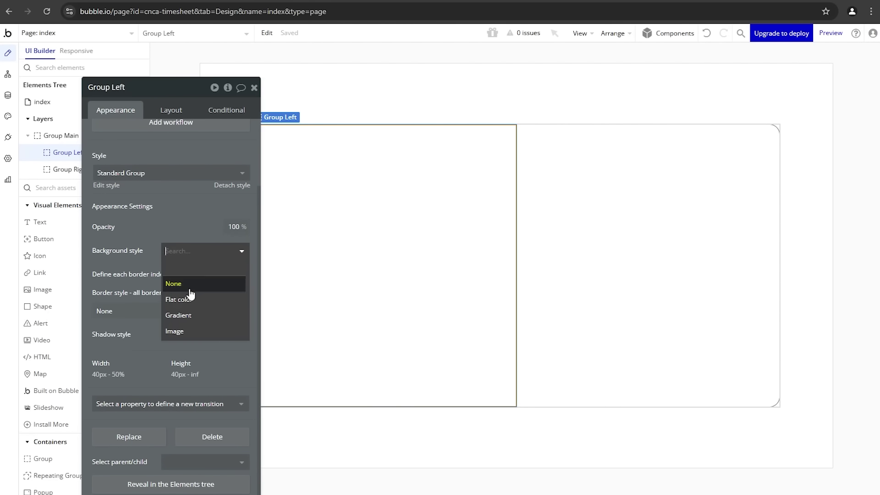
click(191, 335)
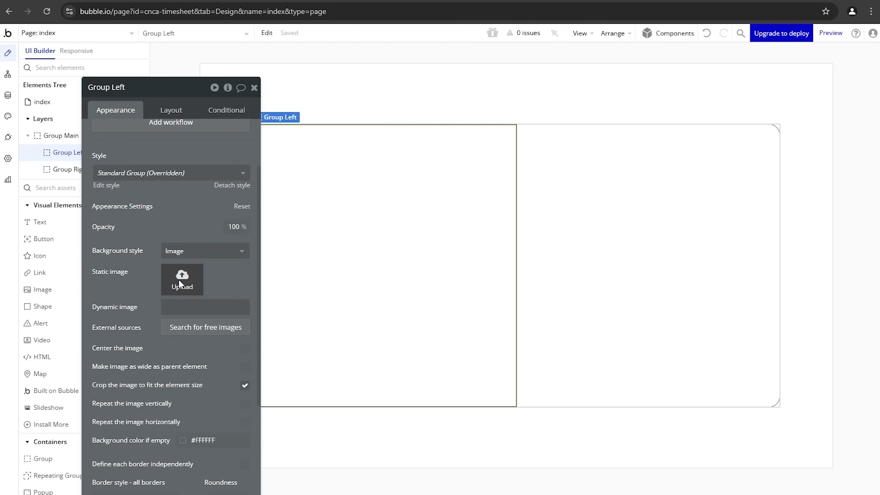
click(179, 284)
scroll(339, 159, down, 1)
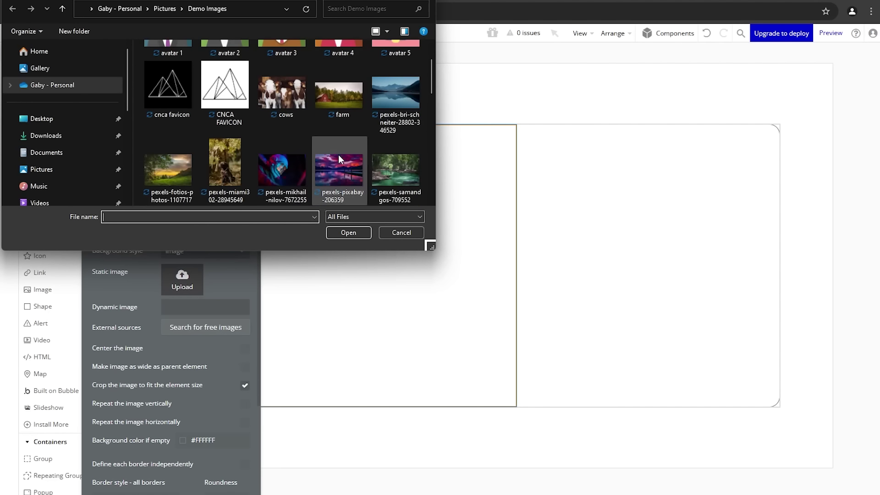
scroll(338, 155, down, 1)
click(287, 101)
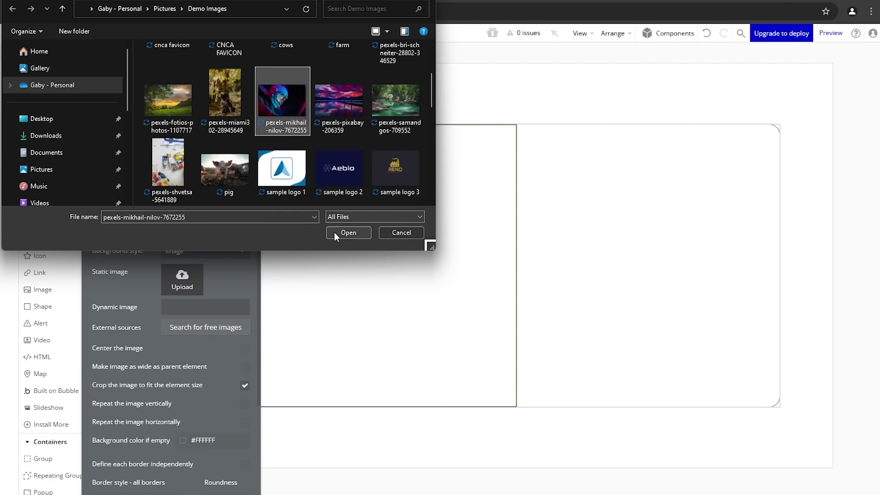
click(347, 232)
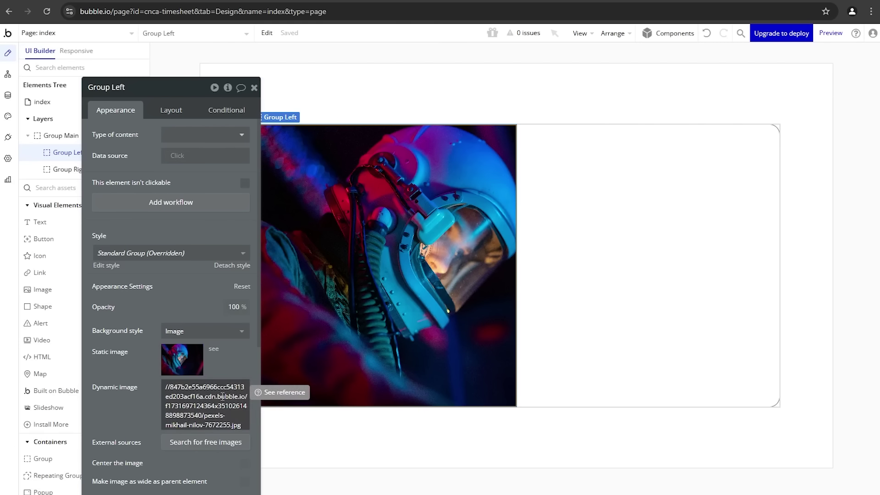
Step: Tick 'Center the image' so the photo sits centred in Group Left
click(7, 94)
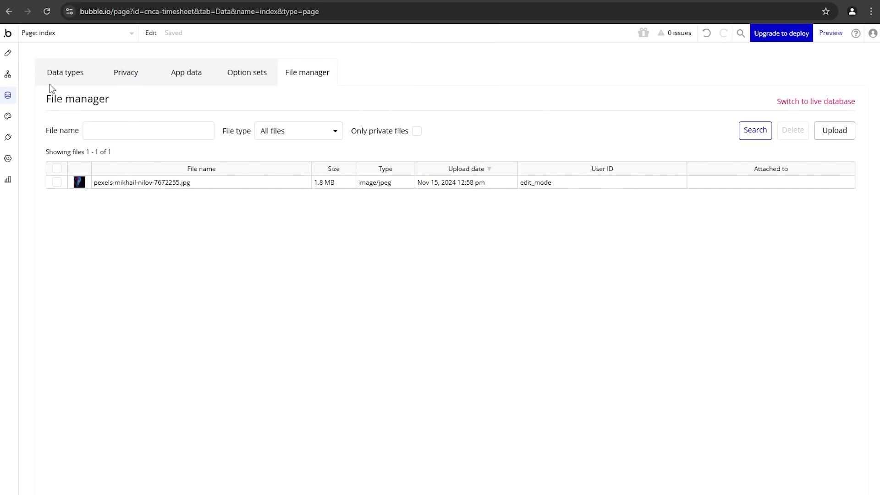
click(8, 52)
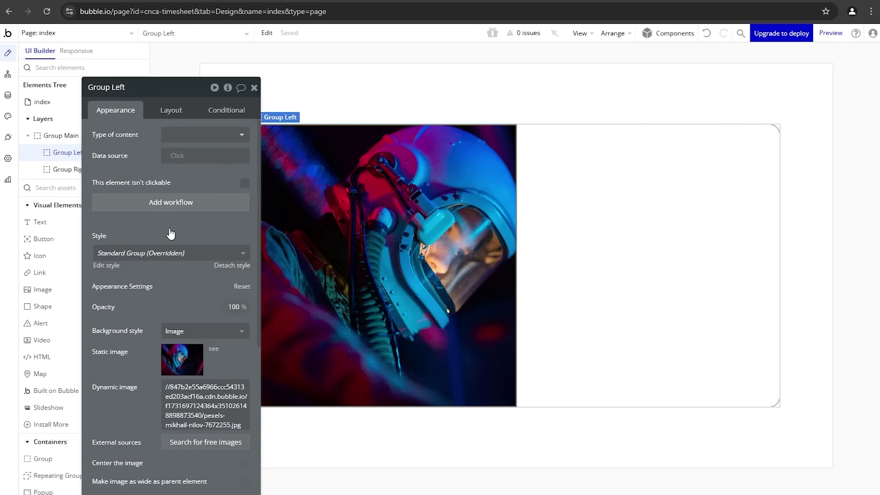
drag(167, 231, 143, 187)
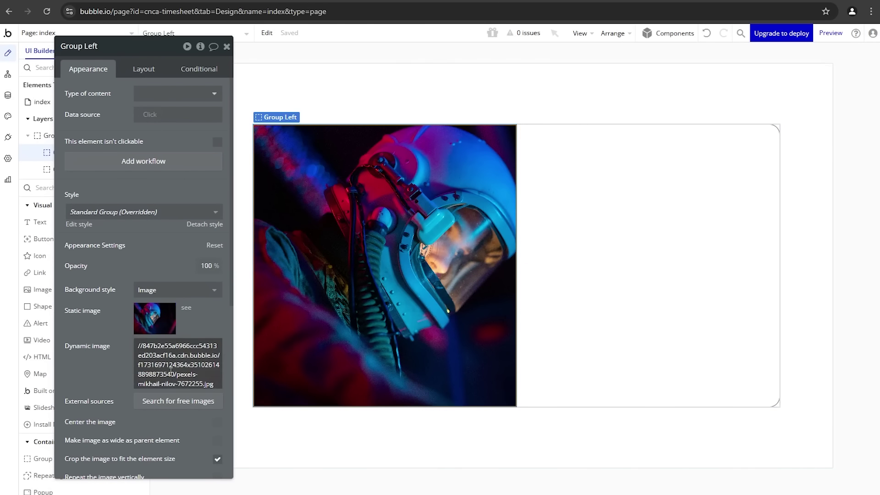
scroll(171, 375, down, 1)
scroll(171, 375, down, 3)
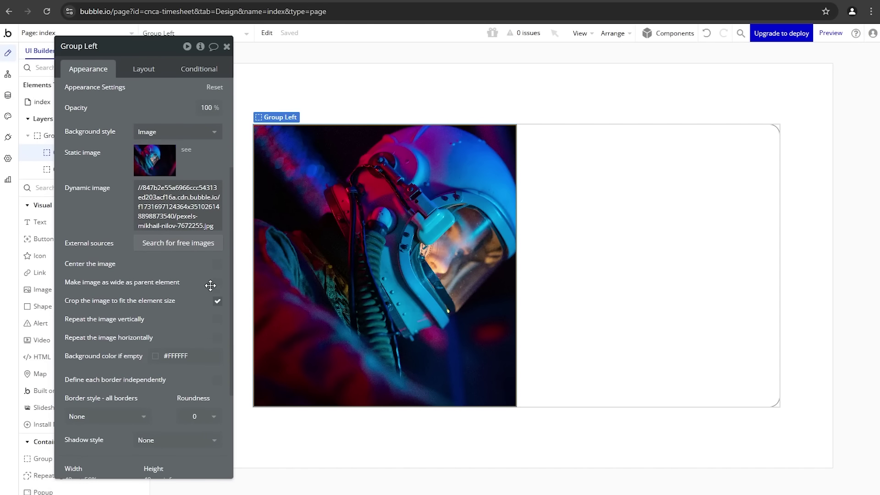
click(217, 266)
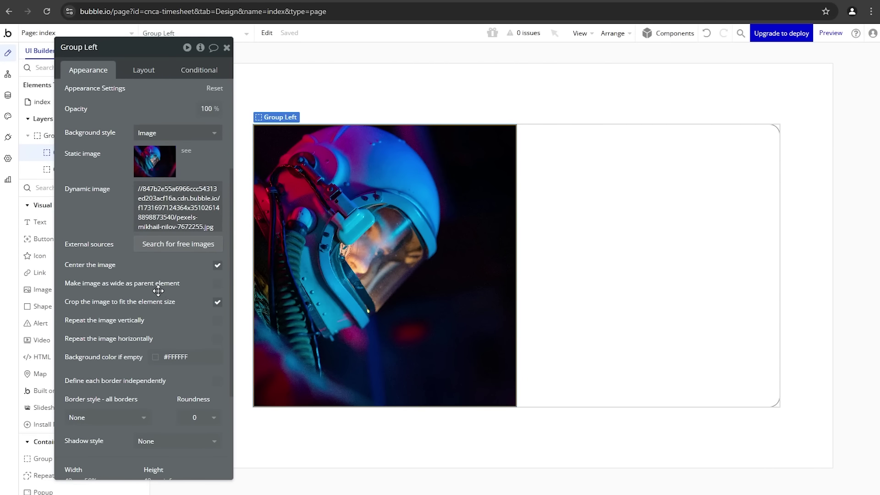
drag(158, 291, 575, 308)
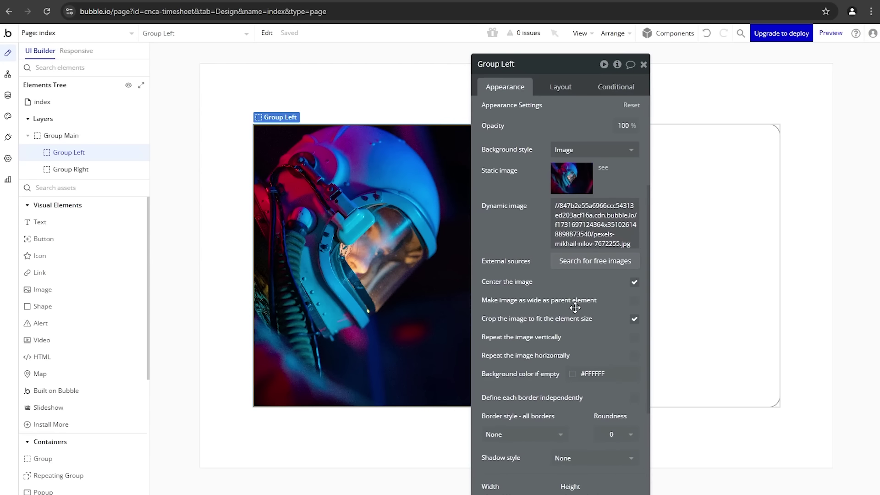
Step: Add a text element in Group Left, bottom-align Group Left's contents and right-align the text
click(83, 225)
click(418, 324)
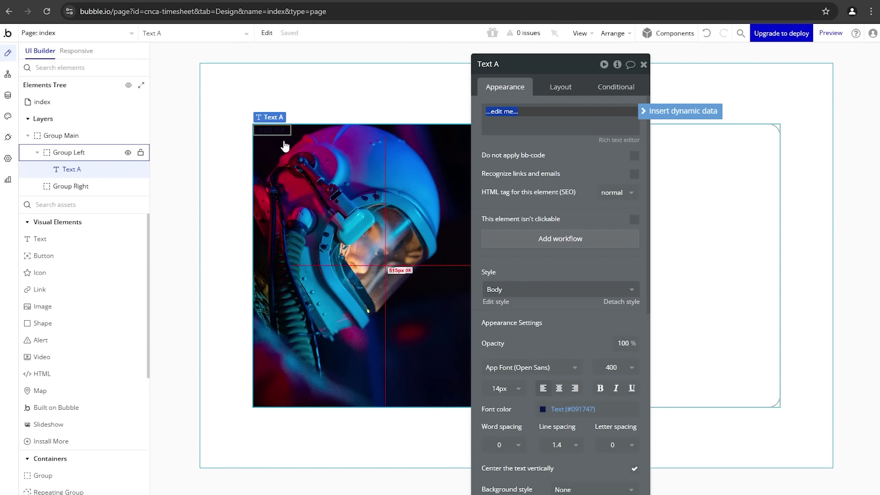
click(349, 179)
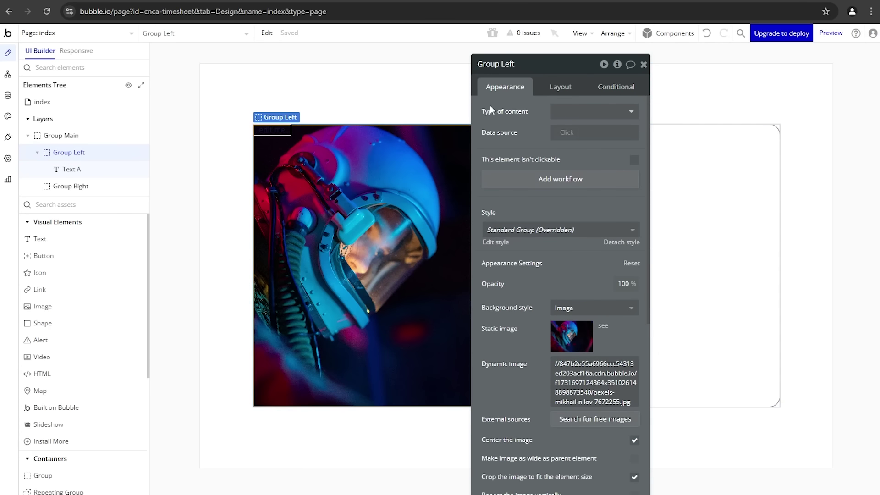
click(562, 88)
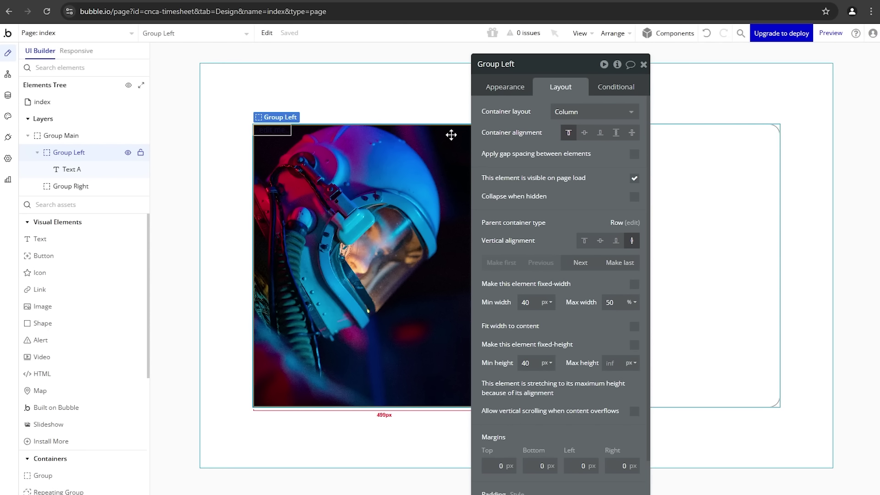
click(598, 141)
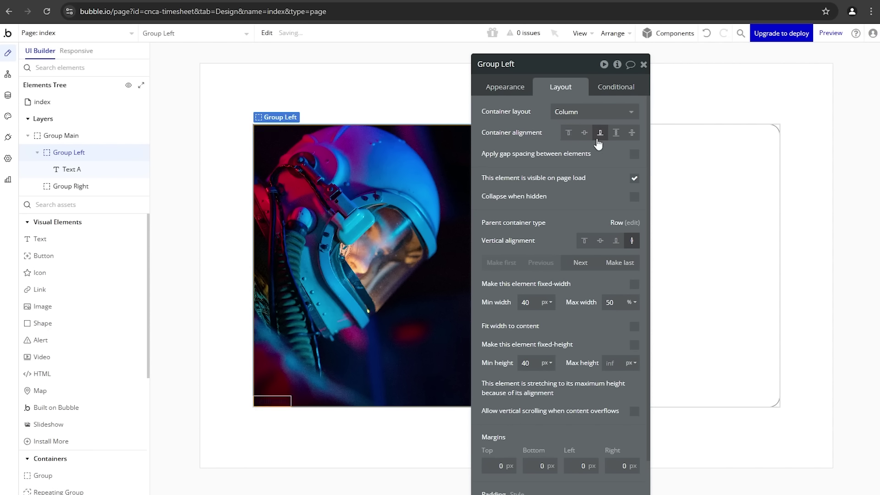
click(276, 401)
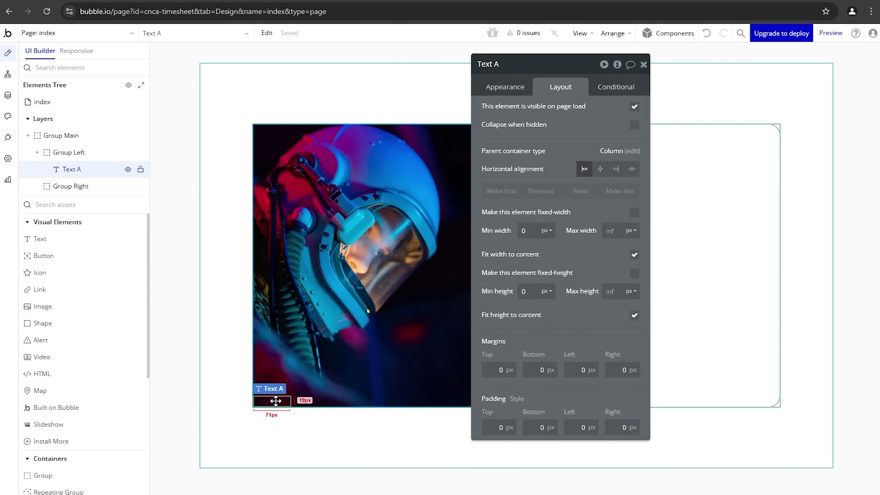
click(615, 170)
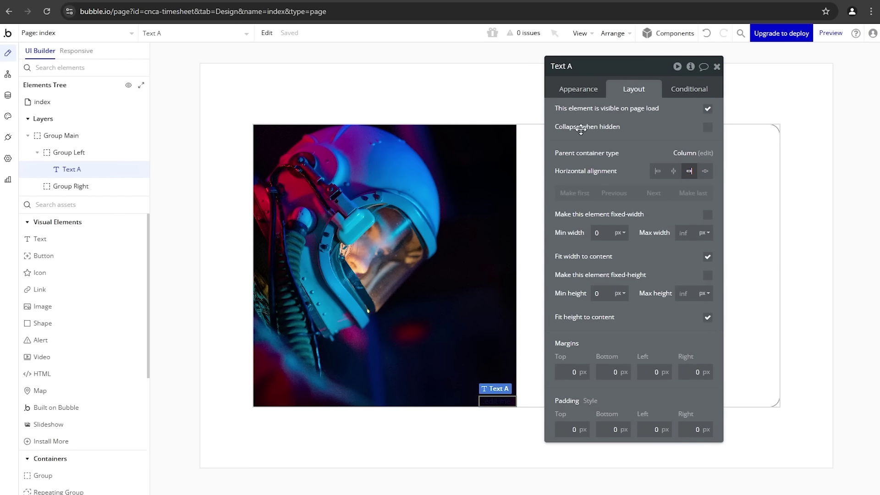
Step: Make the text white (Primary contrast) at font size 24
click(590, 89)
scroll(598, 333, down, 3)
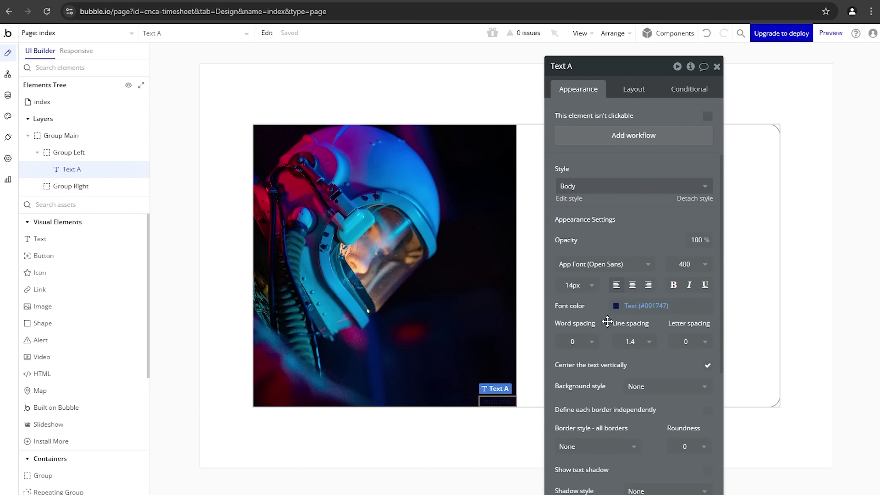
click(640, 307)
click(631, 447)
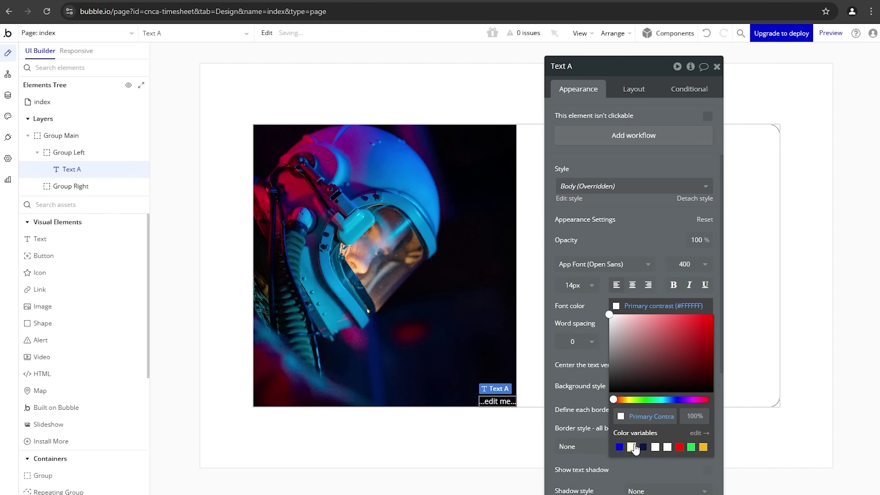
click(586, 285)
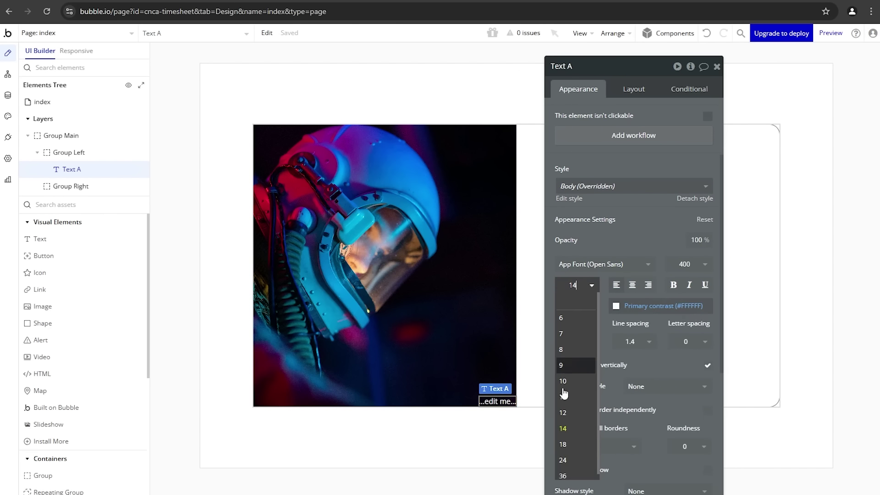
click(564, 460)
Step: Enter the caption 'This is sample text for the featured image.' keeping font size 24
scroll(620, 142, up, 2)
scroll(622, 153, up, 1)
click(631, 128)
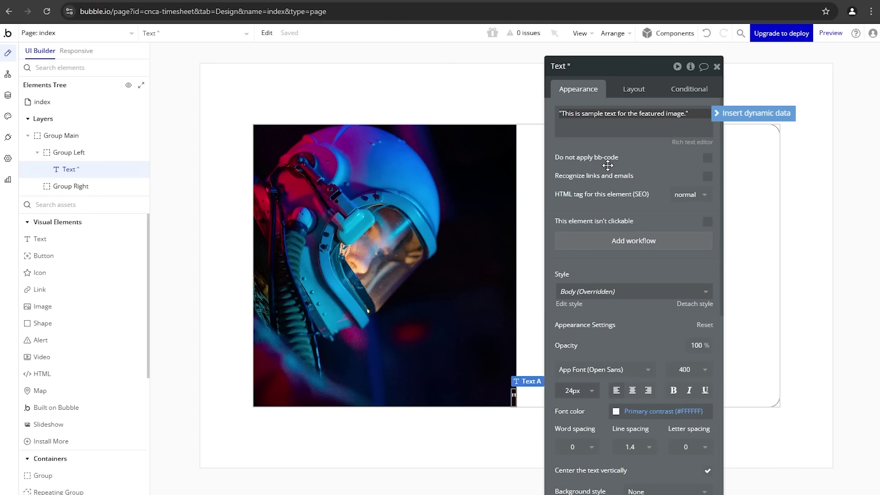
click(608, 165)
click(580, 392)
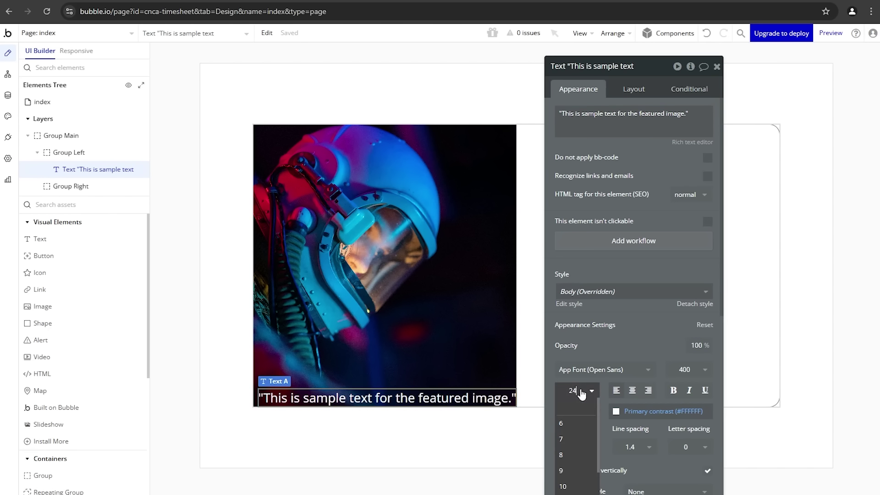
scroll(588, 410, down, 3)
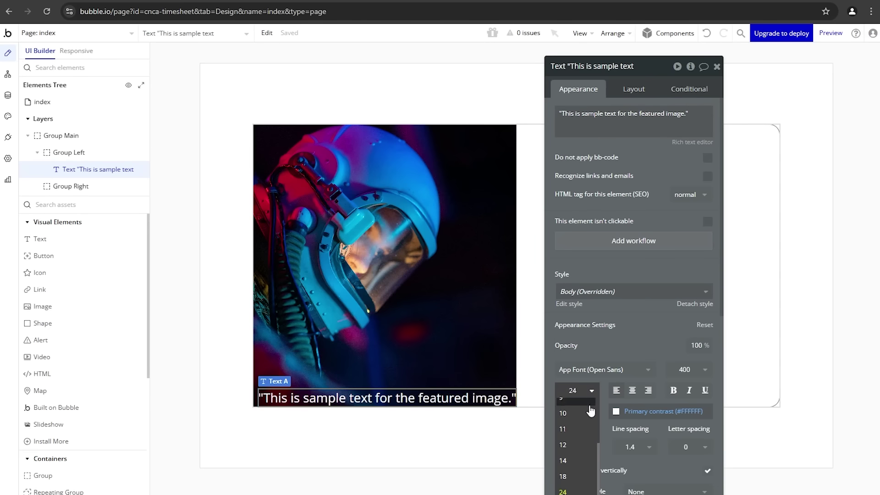
click(614, 351)
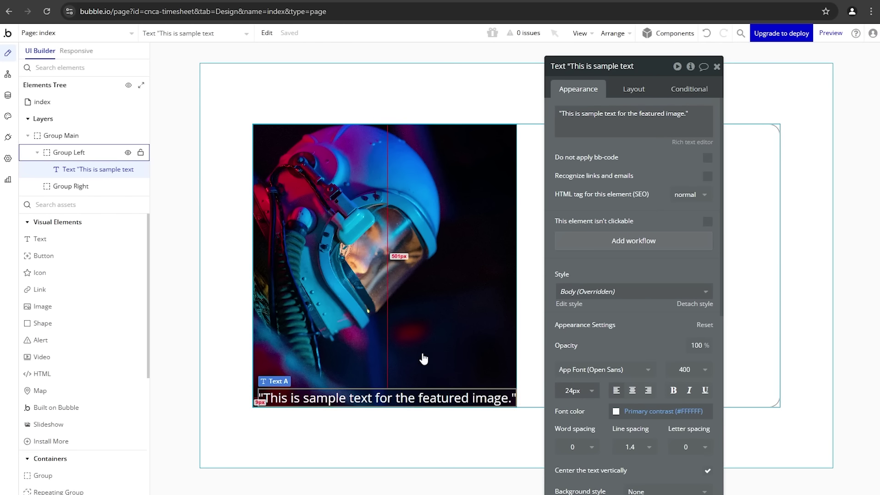
click(454, 239)
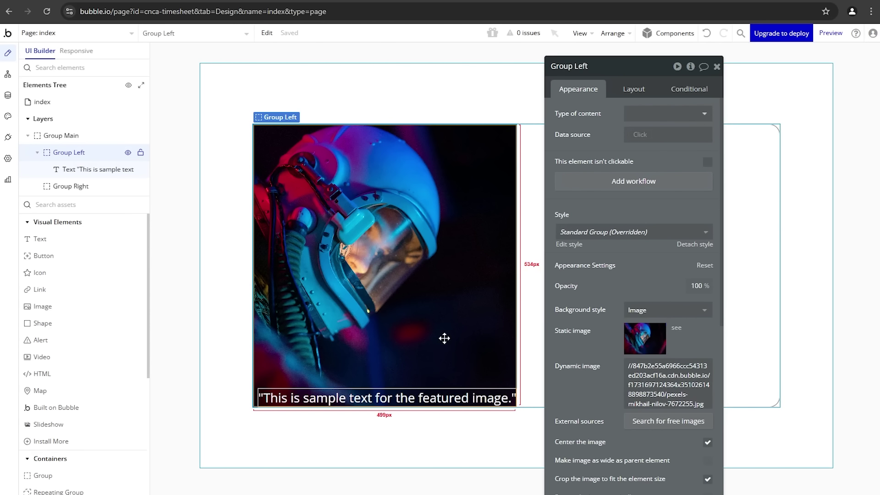
click(443, 388)
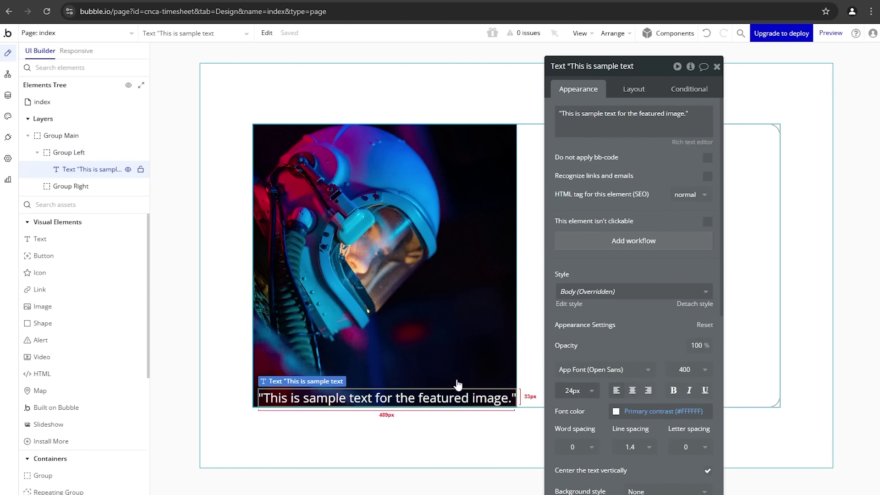
Step: Give the caption a 70 px bottom margin and a 20 px right margin
click(630, 93)
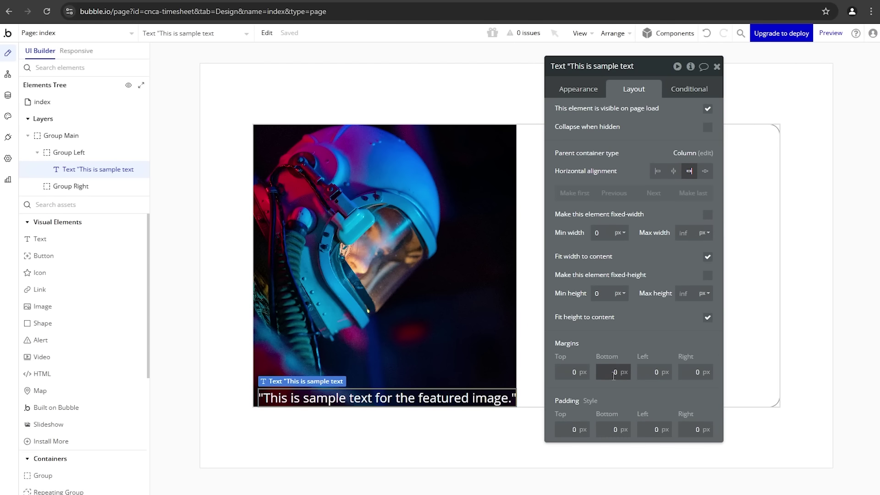
text(70)
click(653, 340)
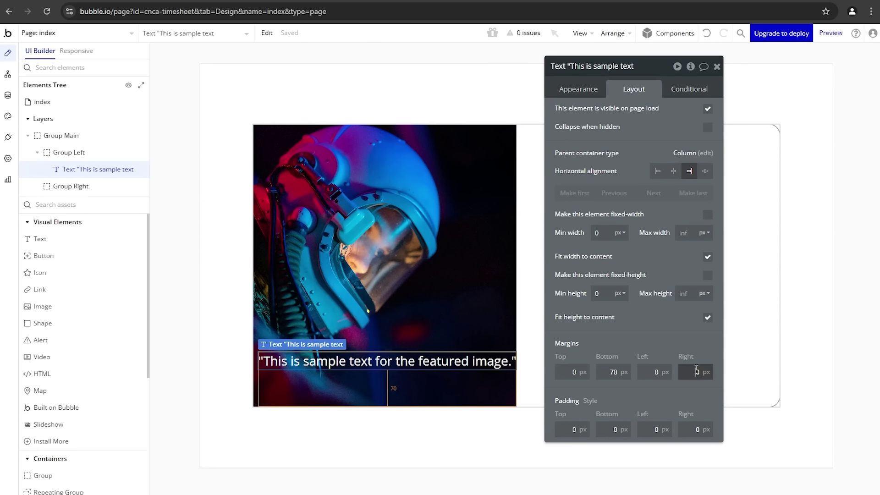
text(20)
click(678, 397)
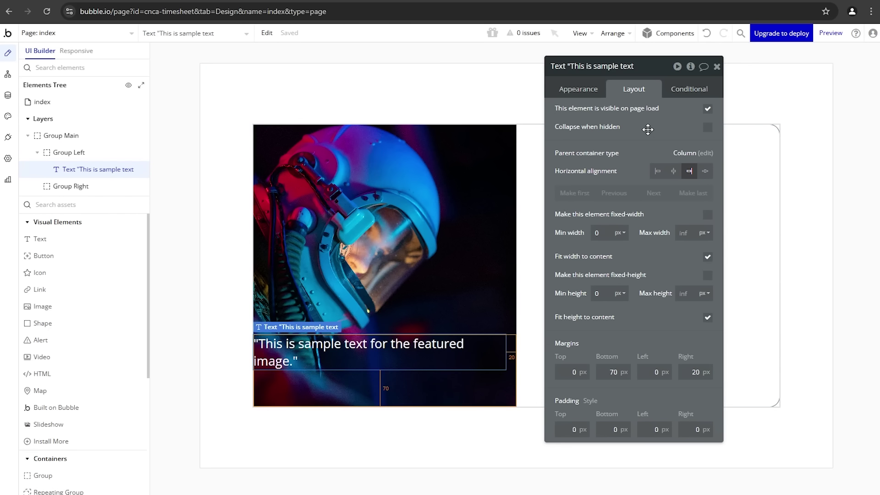
Step: Right-align the caption's text in its Appearance settings
click(586, 88)
scroll(642, 314, down, 2)
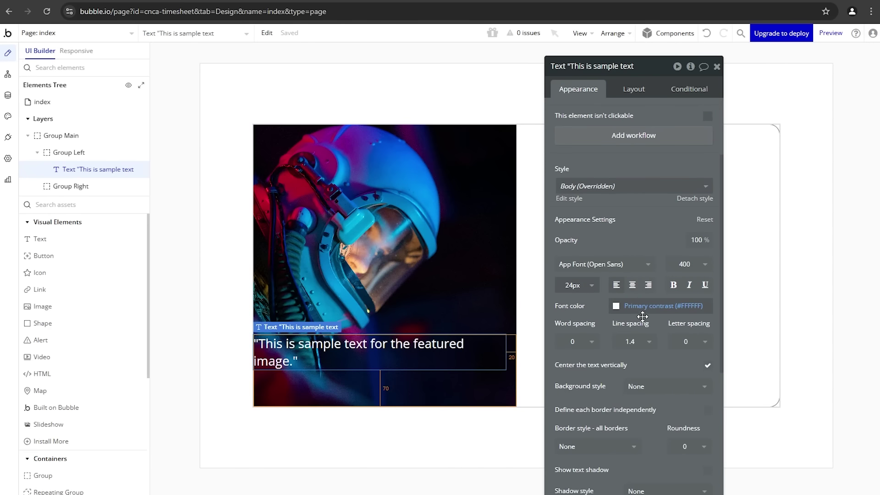
click(650, 287)
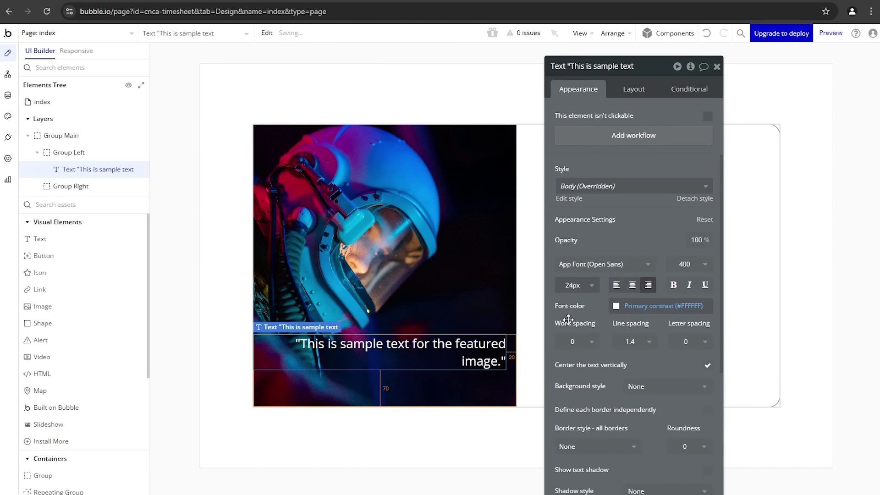
click(516, 423)
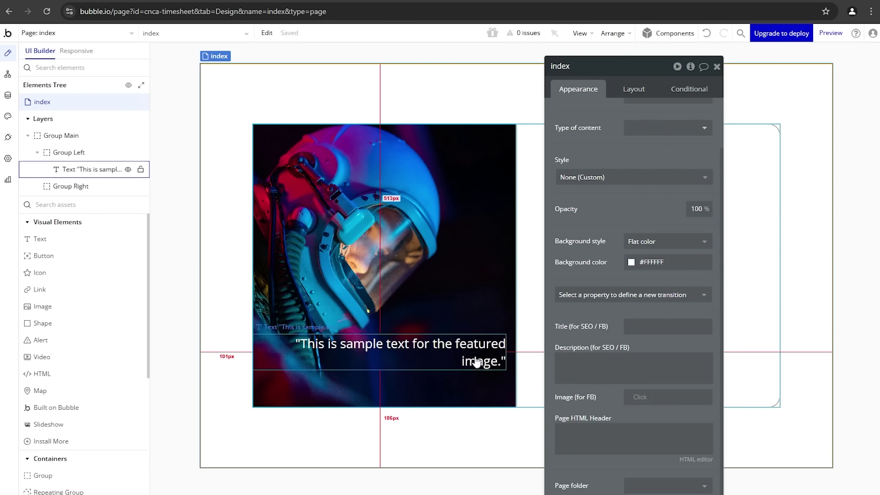
drag(590, 210, 127, 219)
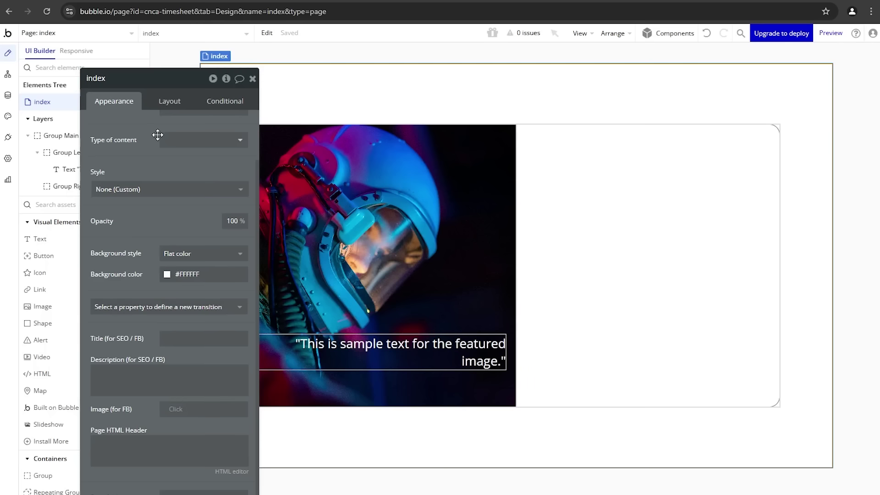
drag(142, 135, 145, 162)
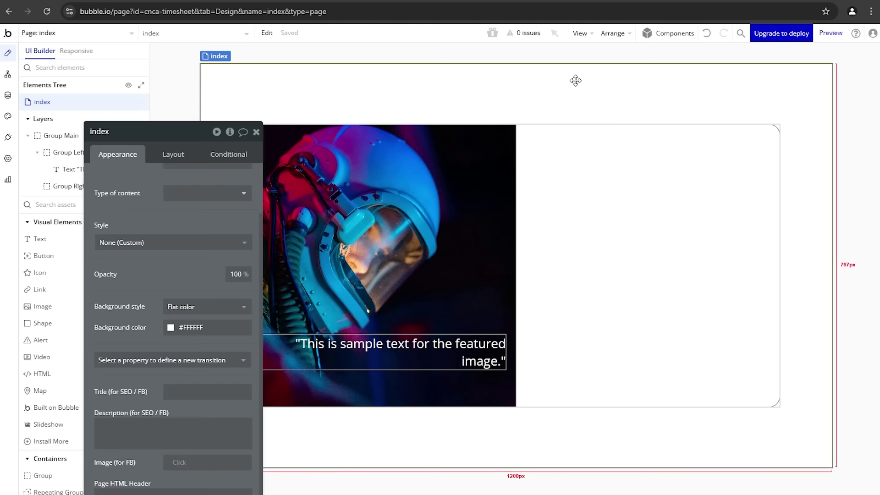
Step: Close the index page's property panel
click(256, 132)
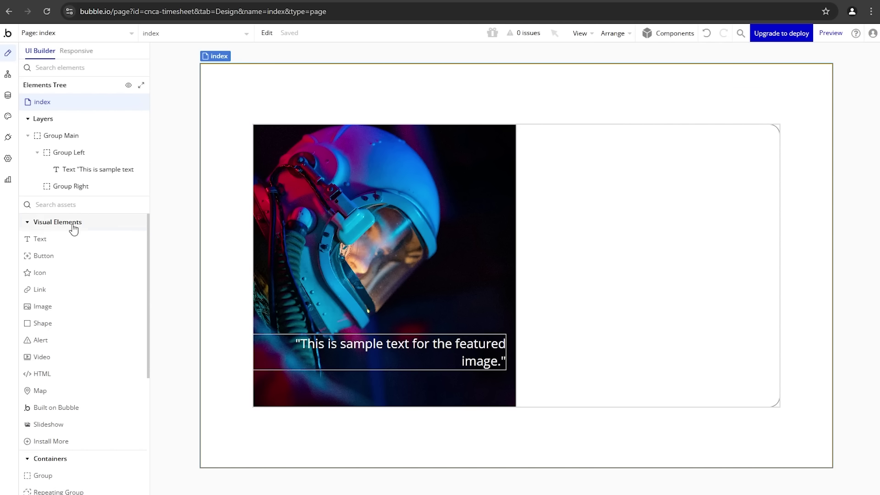
Step: Search assets for 'grou' and draw a new group across the top of the page
text(grou)
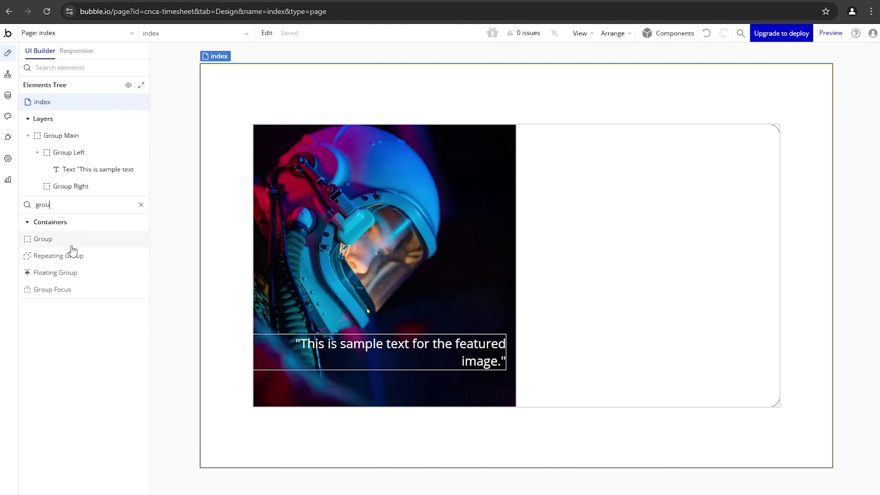
click(69, 240)
mouse_move(247, 71)
mouse_down()
mouse_move(476, 92)
mouse_move(481, 105)
mouse_up()
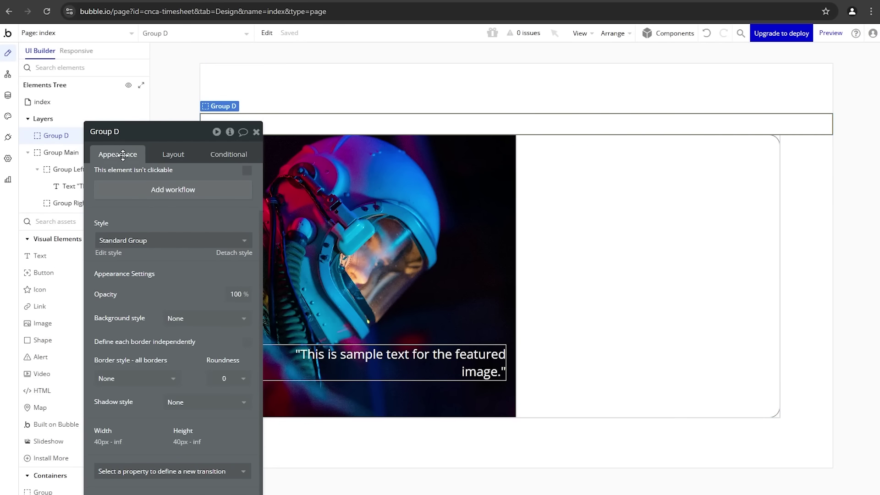
Step: Rename the new top group to 'Group Header' and reselect the index page
click(127, 137)
text(Header)
drag(230, 220, 227, 291)
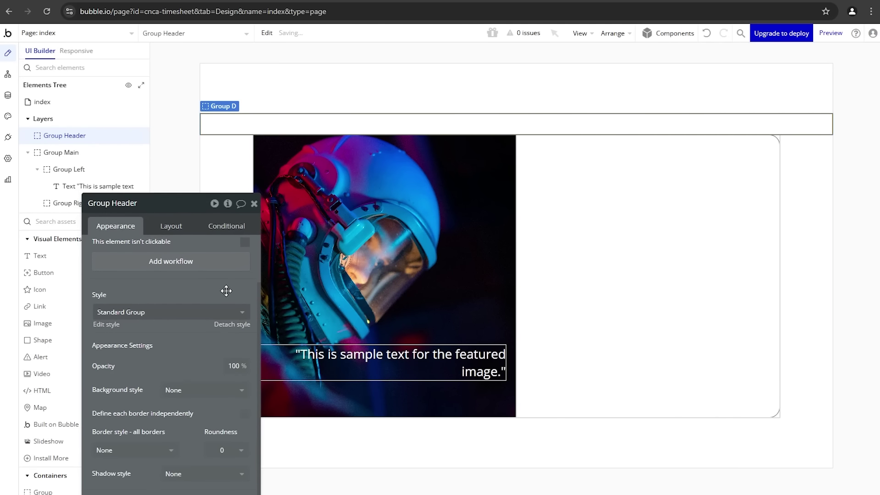
click(193, 167)
click(216, 126)
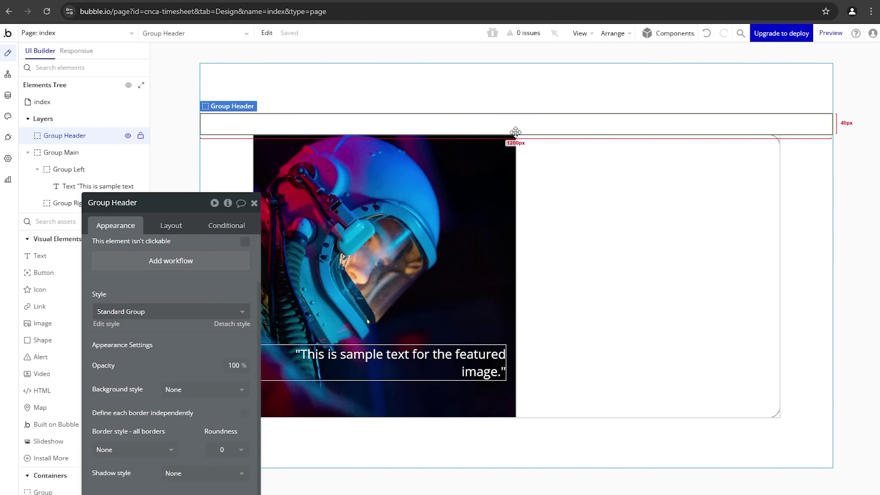
click(197, 140)
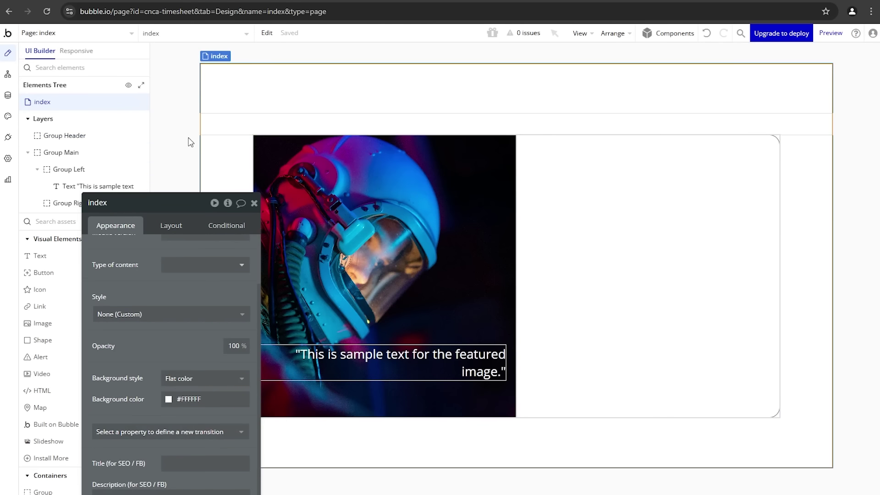
Step: Set the index page's container alignment to Top with a 100 px gap between elements
click(158, 222)
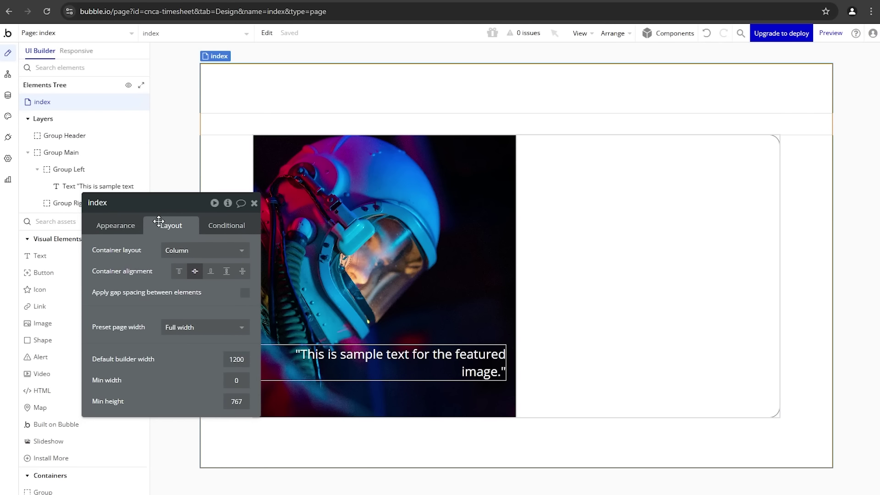
click(185, 276)
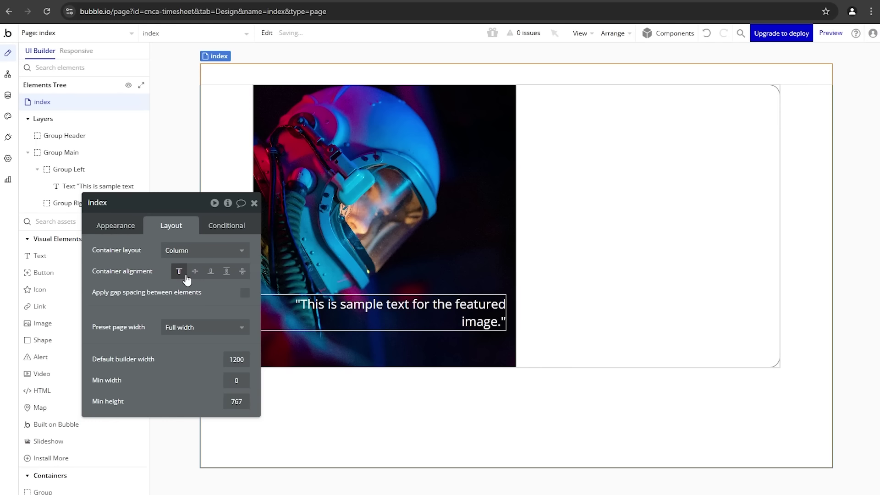
click(243, 292)
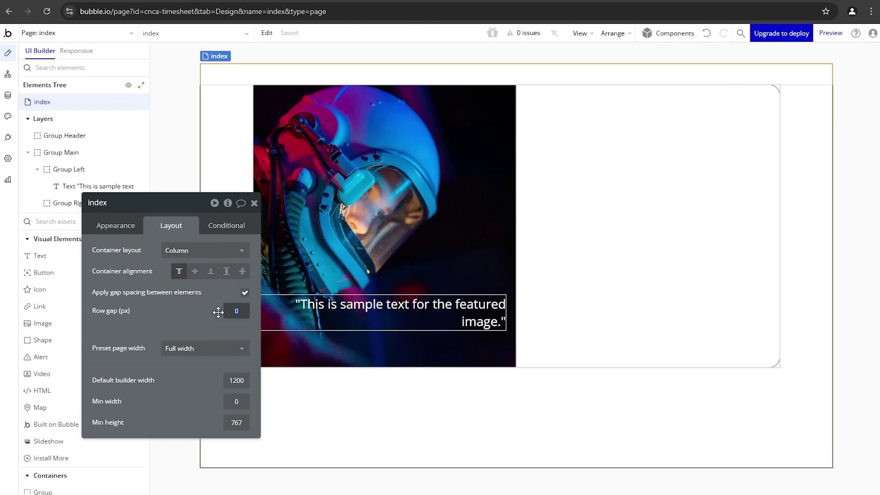
text(100)
key(Return)
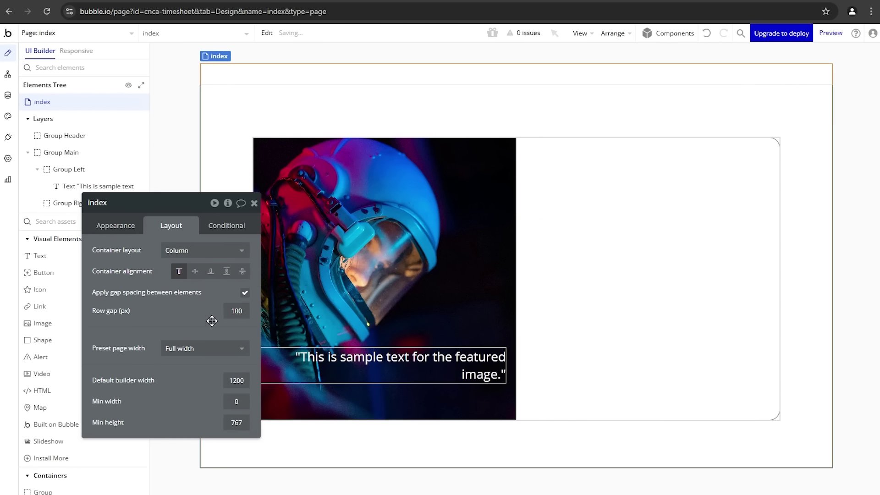
Step: Change Group Header's minimum height from 40 to 50 px
click(255, 74)
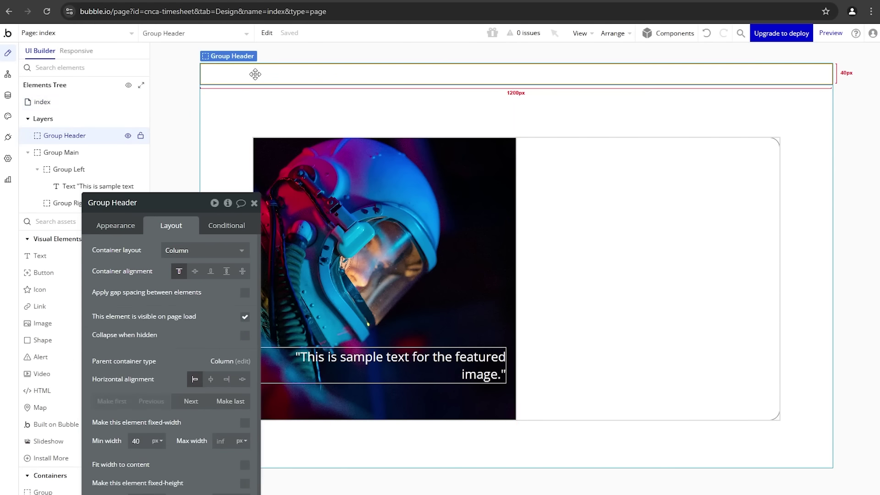
scroll(145, 341, down, 4)
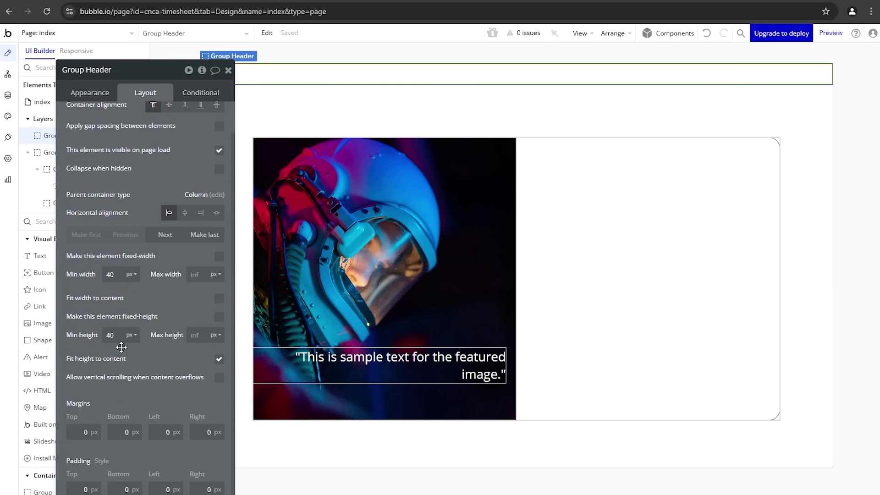
double_click(118, 337)
text(50)
key(Return)
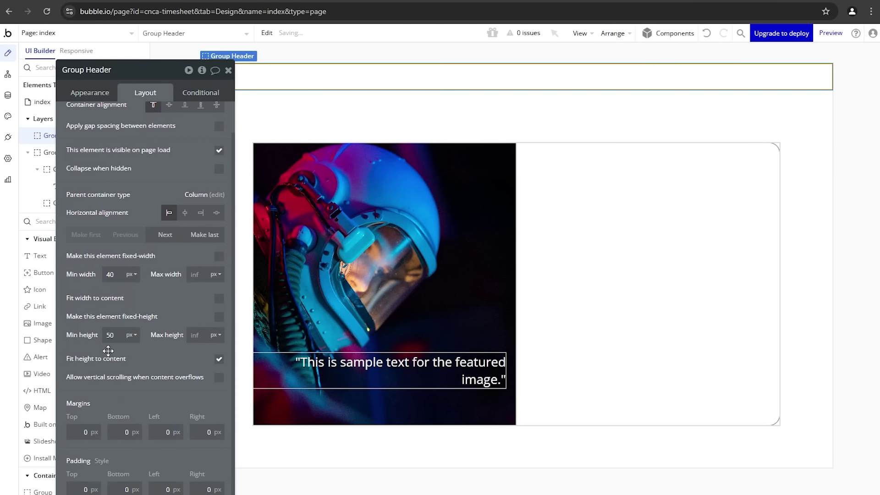
drag(131, 175, 134, 229)
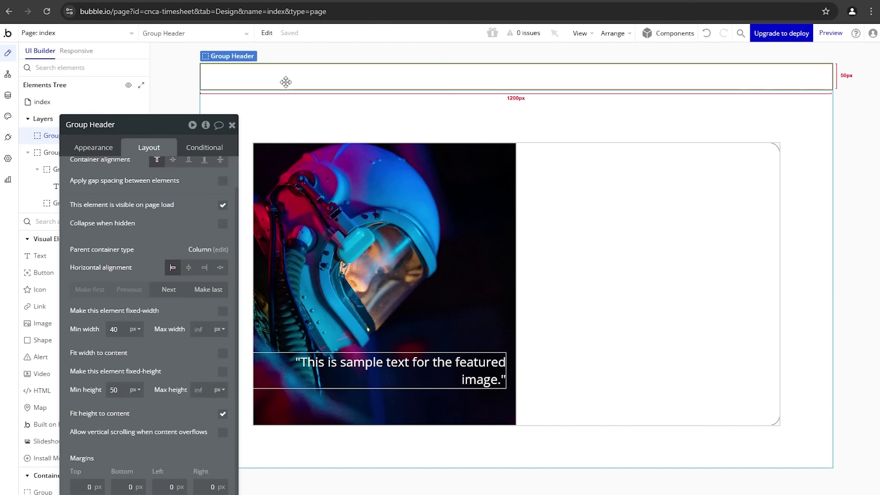
drag(171, 211, 198, 204)
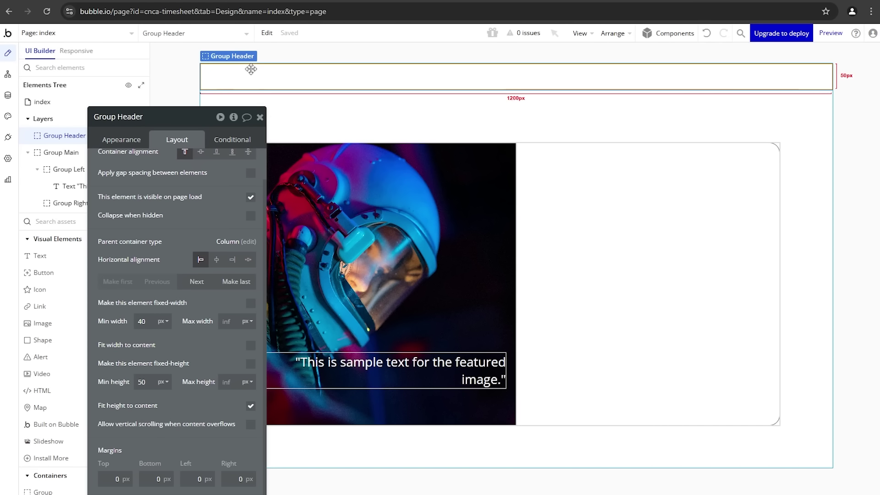
drag(188, 199, 202, 196)
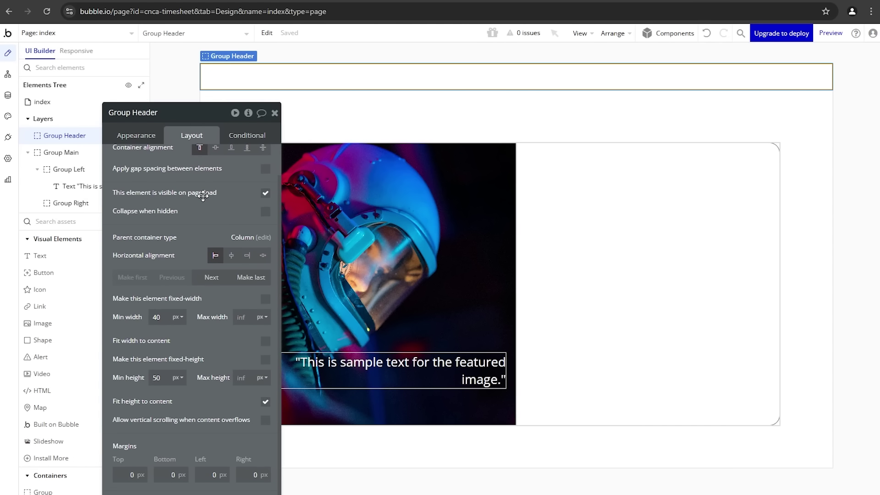
Step: Add an 'APP NAME' text element in the header, bold at font size 24
click(82, 262)
drag(225, 68, 288, 80)
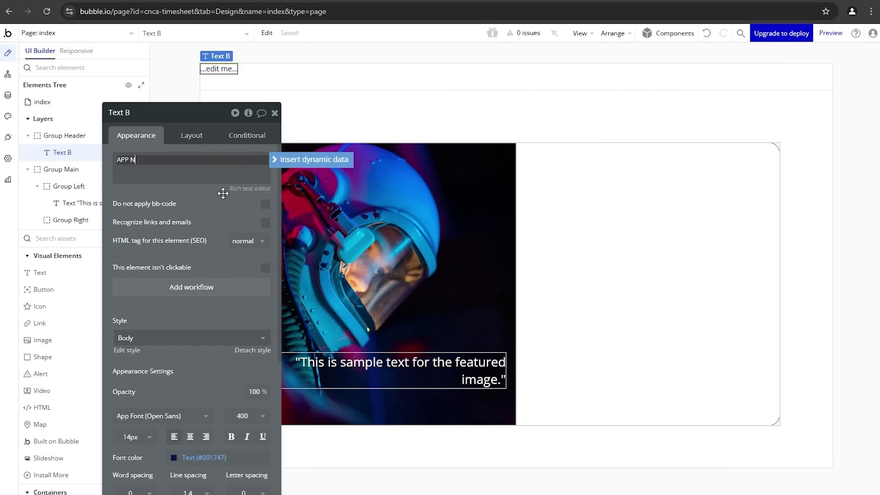
text(APP NAME)
scroll(212, 275, down, 4)
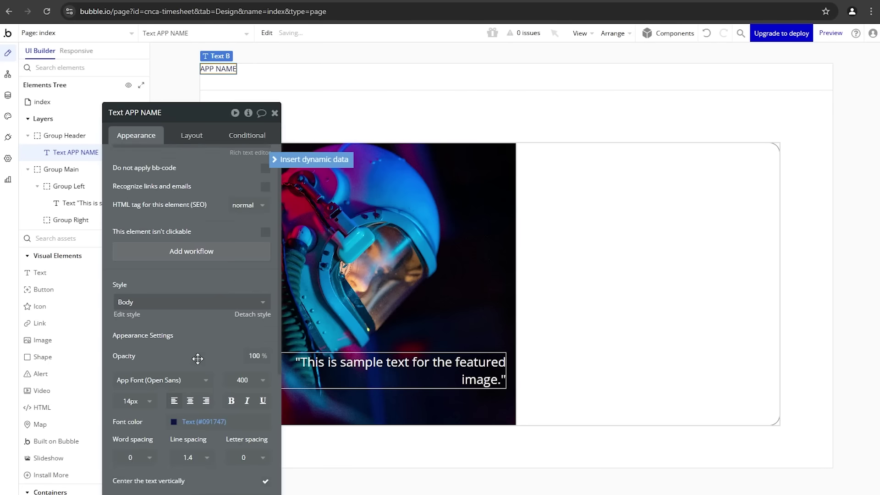
click(230, 282)
click(135, 279)
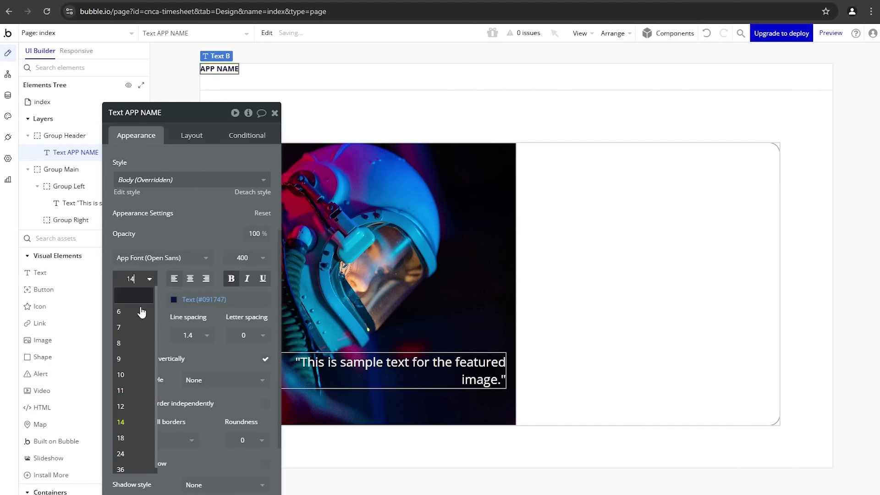
click(122, 450)
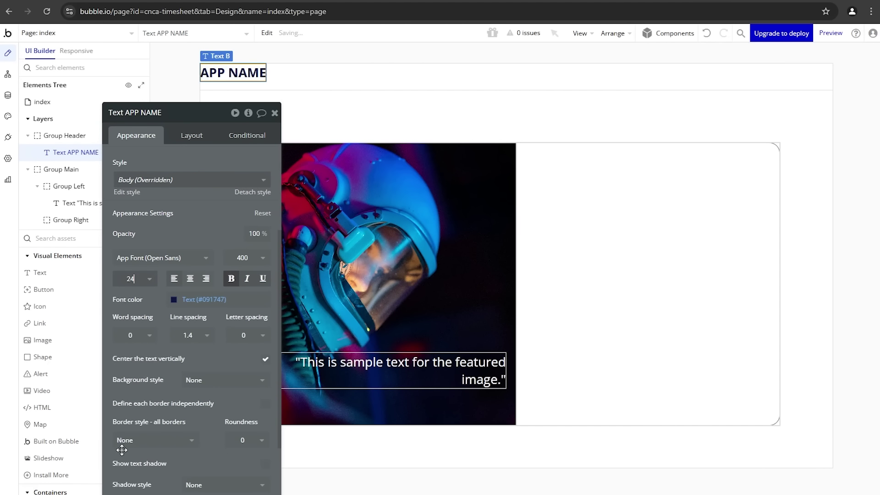
Step: Set Group Header's container layout to Row and centre APP NAME vertically
click(199, 138)
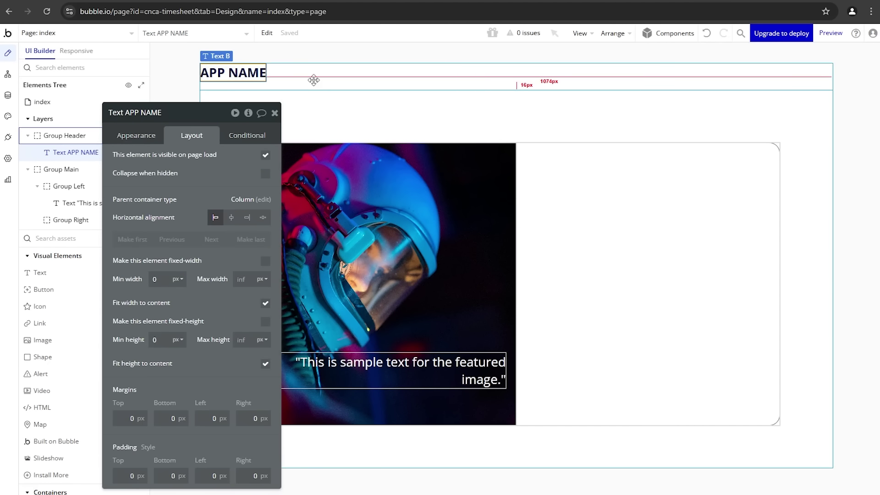
click(314, 80)
click(209, 157)
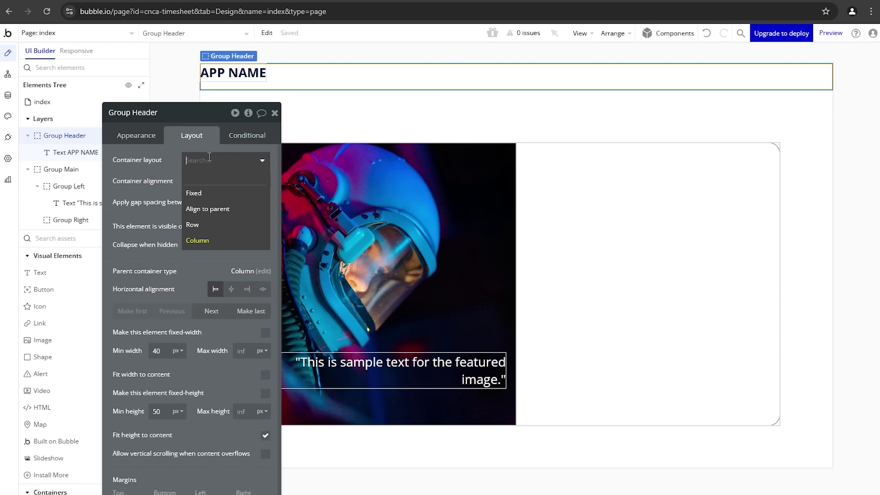
click(208, 226)
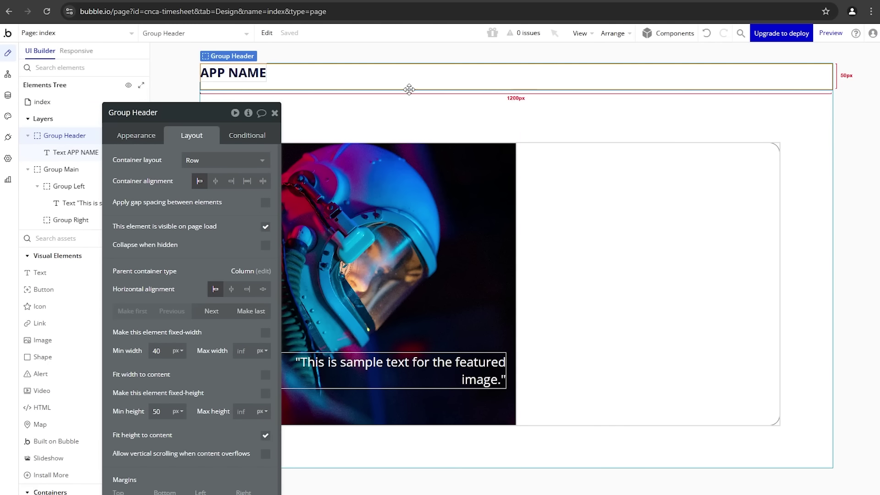
click(249, 74)
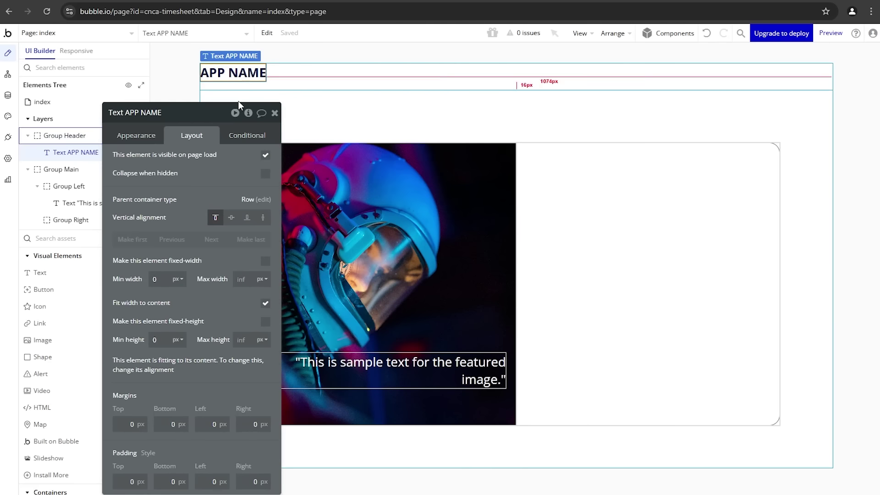
click(232, 218)
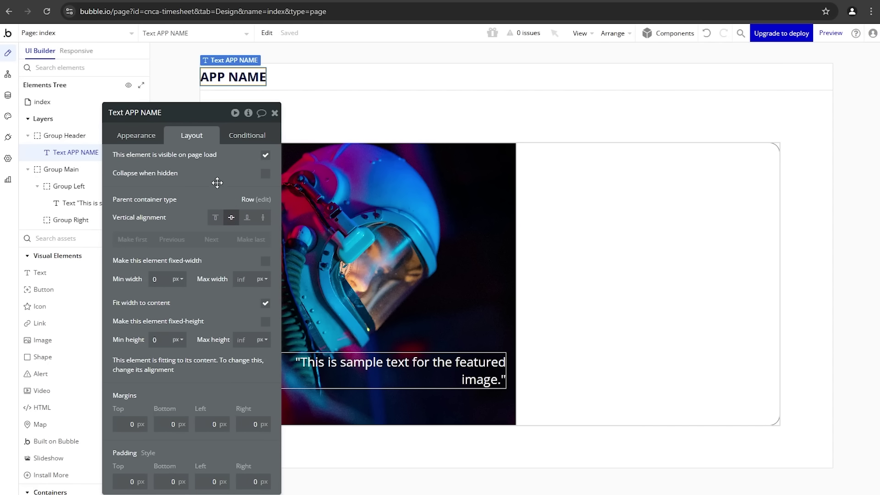
click(46, 2)
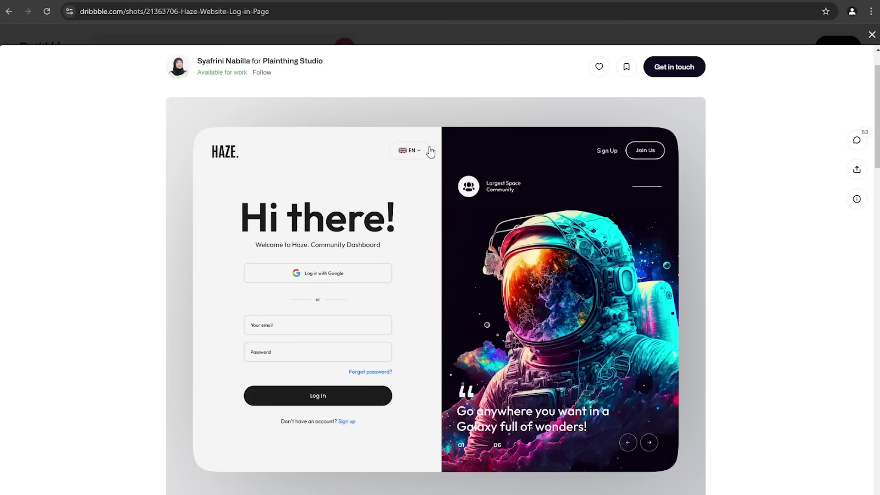
click(92, 2)
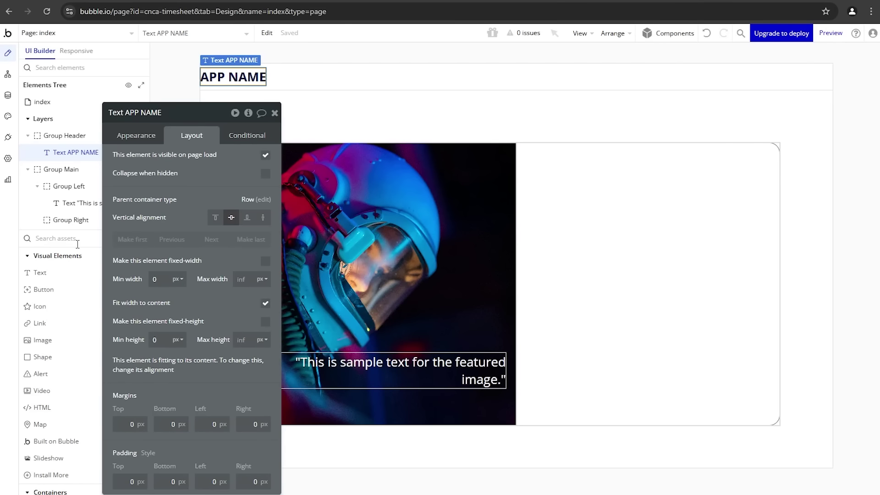
Step: Place a dropdown beside APP NAME with static choices English, French and Spanish
text(dr)
click(67, 275)
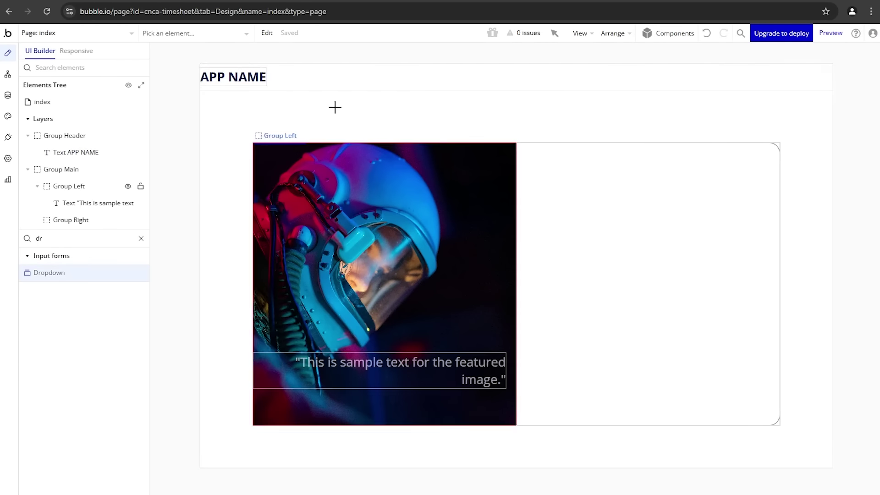
drag(289, 65, 344, 91)
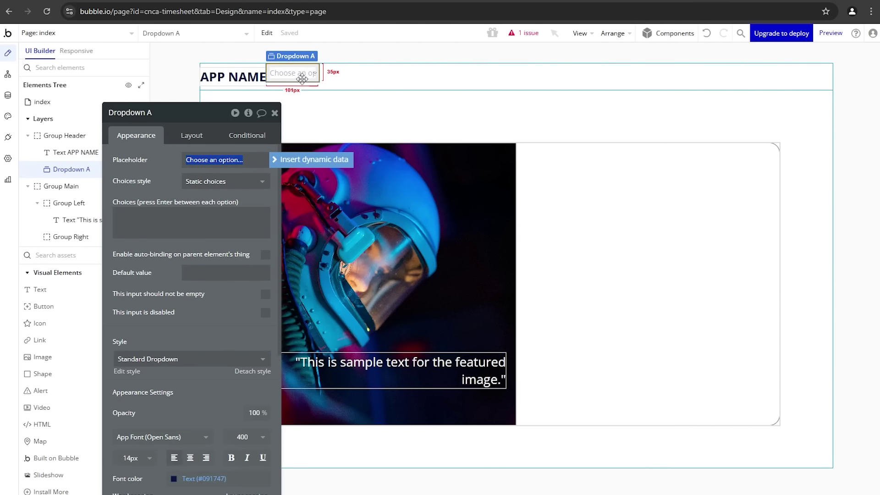
click(243, 189)
click(202, 192)
click(163, 214)
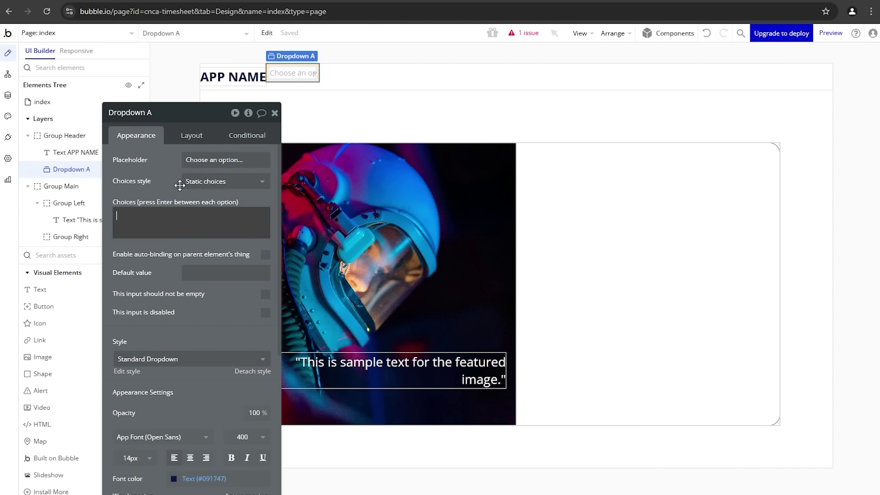
text(Engl)
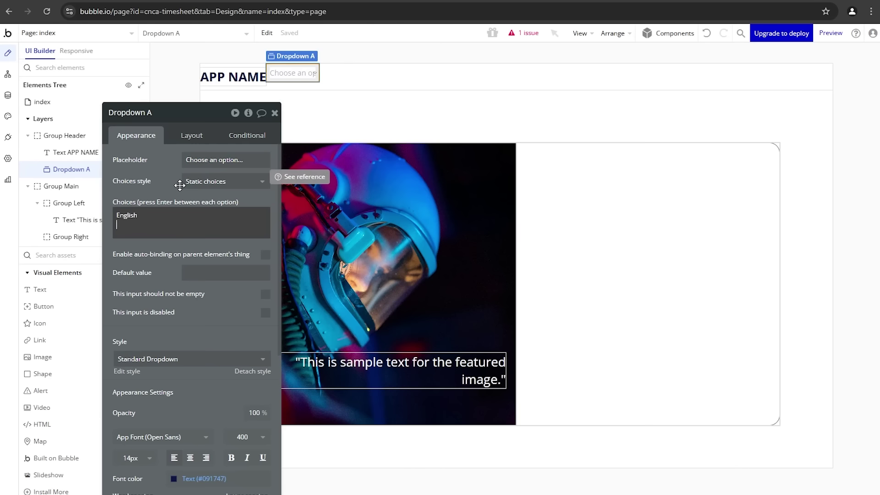
text(ish)
key(Return)
text(French)
key(Return)
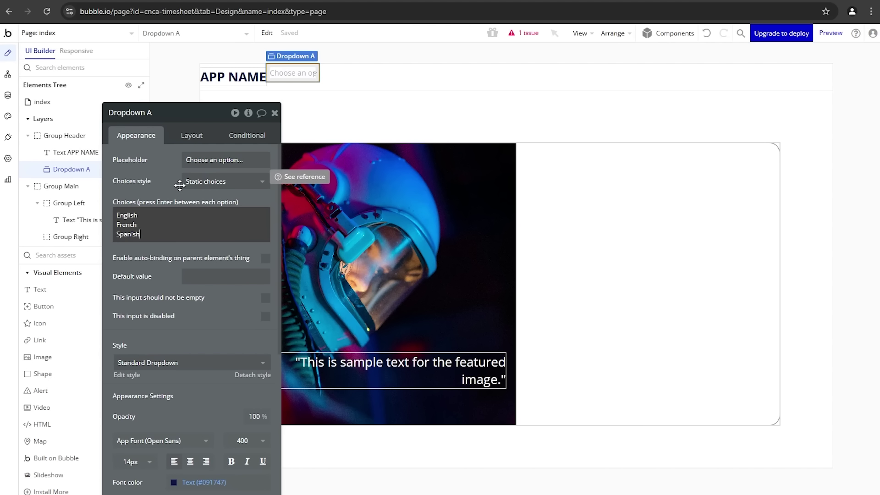
text(Spanish)
Step: Make English the dropdown's default value and clear its placeholder
click(211, 273)
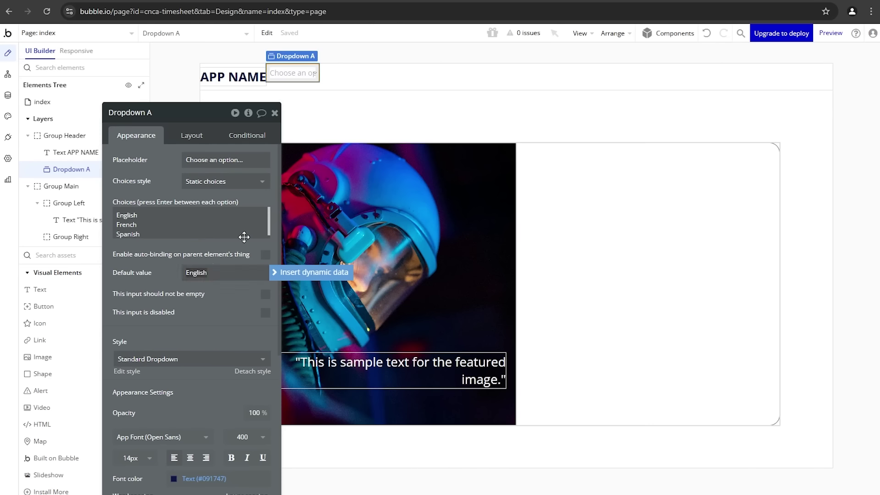
click(242, 160)
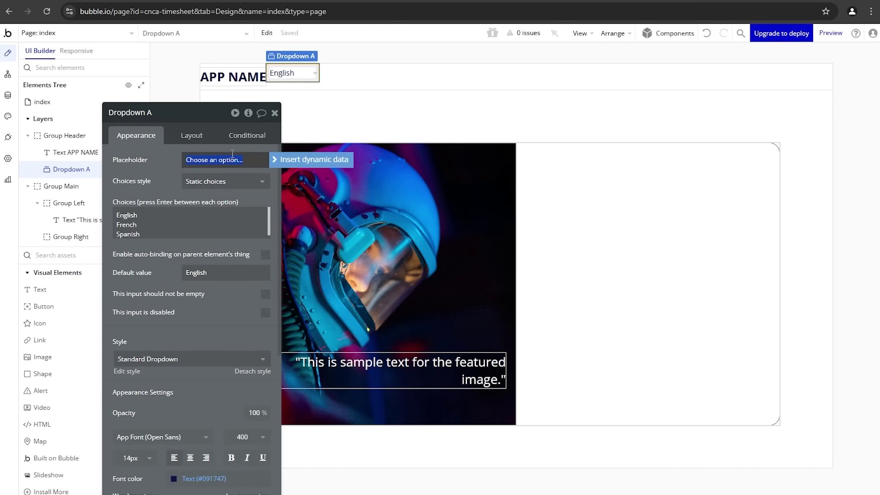
key(BackSpace)
click(147, 173)
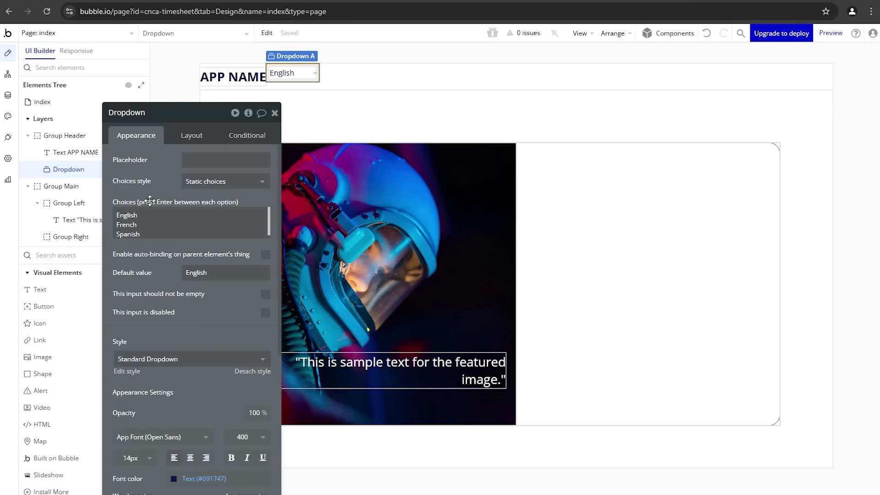
Step: Set the language dropdown's corner roundness to 20
scroll(206, 380, down, 4)
drag(164, 399, 132, 314)
scroll(137, 321, down, 5)
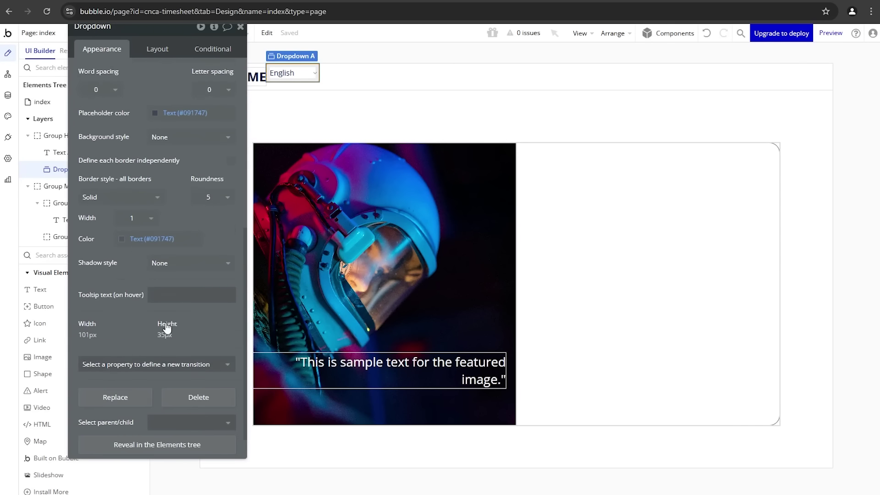
click(224, 175)
click(199, 287)
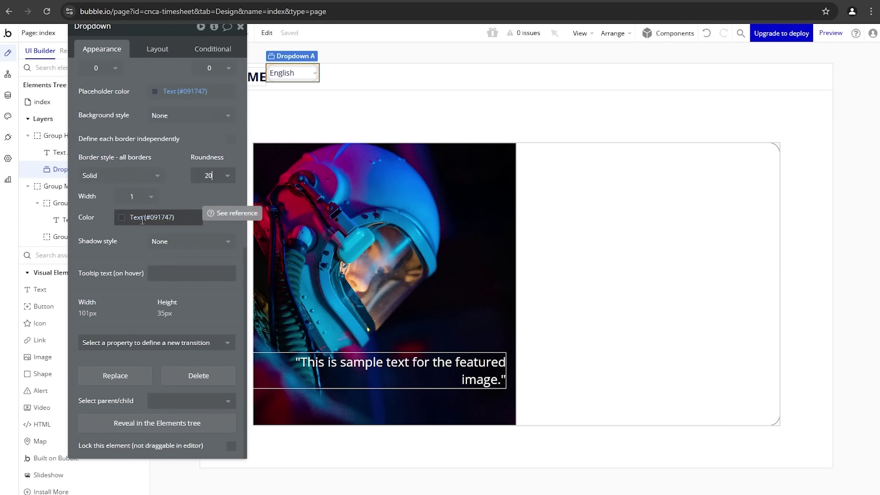
drag(174, 200, 197, 290)
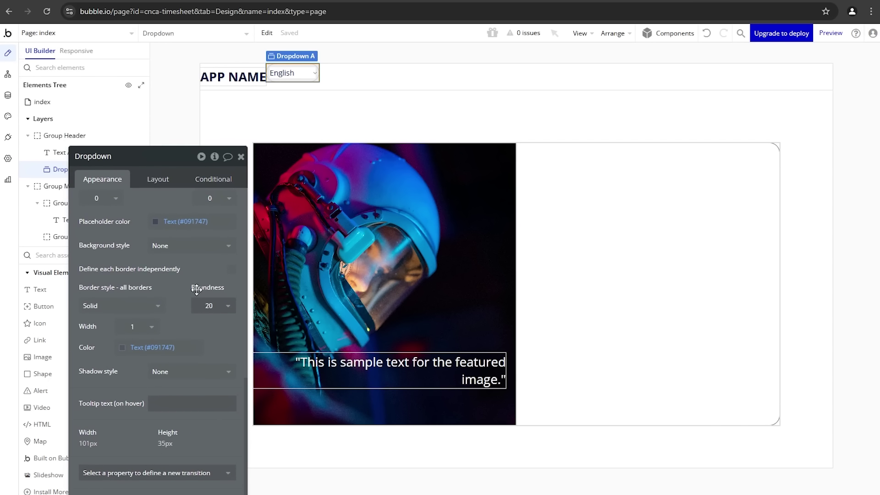
Step: Make the dropdown 40 px tall and centre it vertically in the header
click(160, 181)
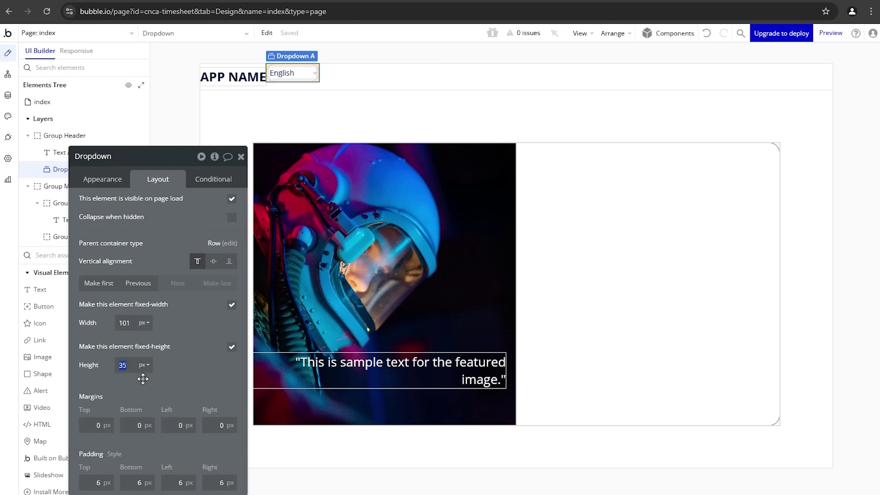
text(40)
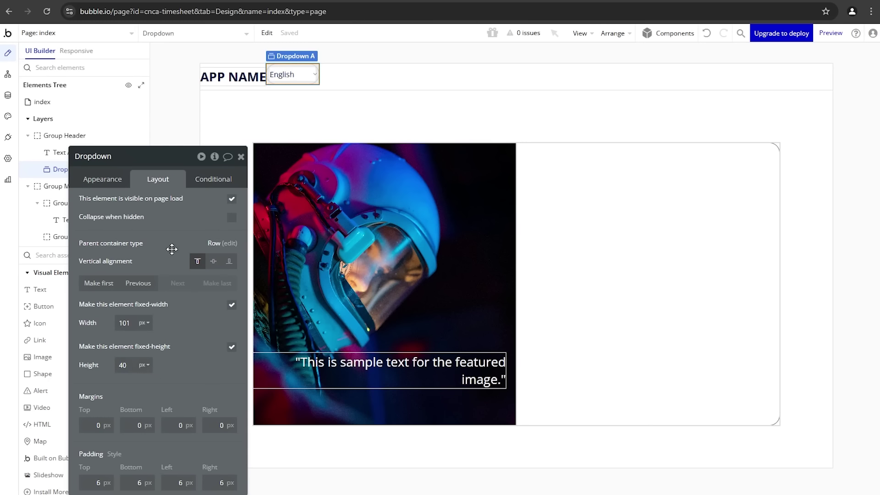
click(213, 261)
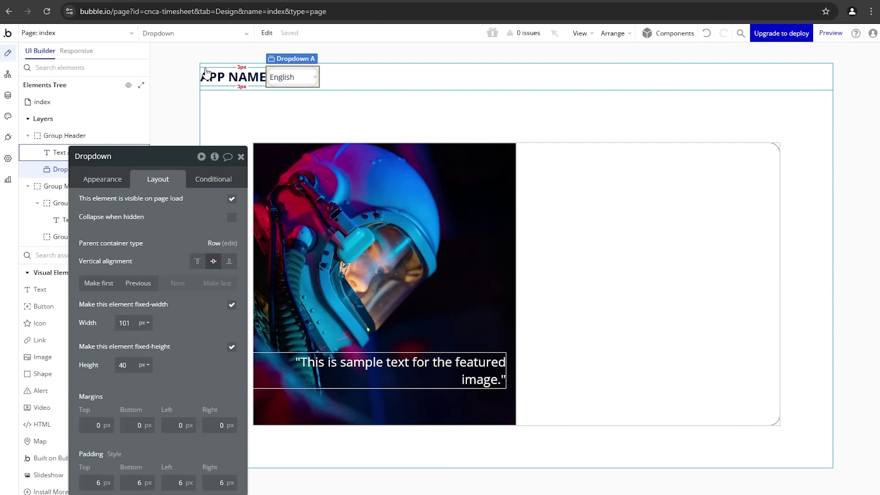
click(389, 79)
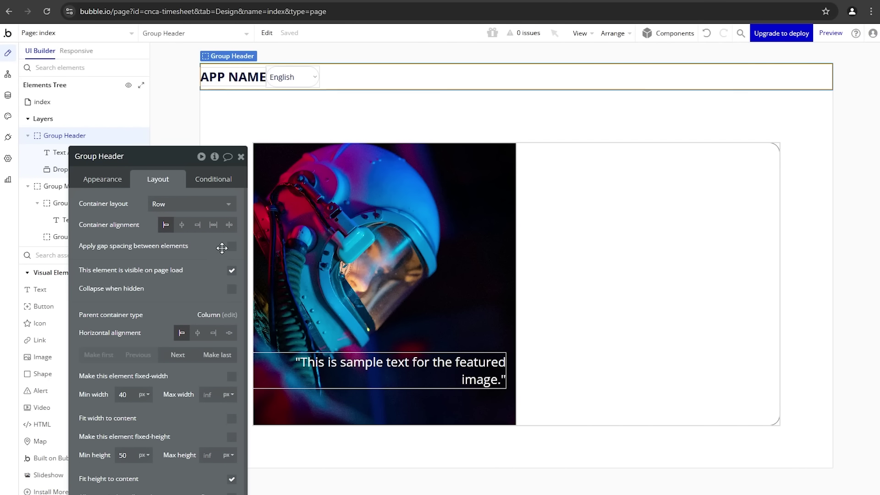
Step: Give Group Header space-between alignment and 20 px left and right padding
click(233, 229)
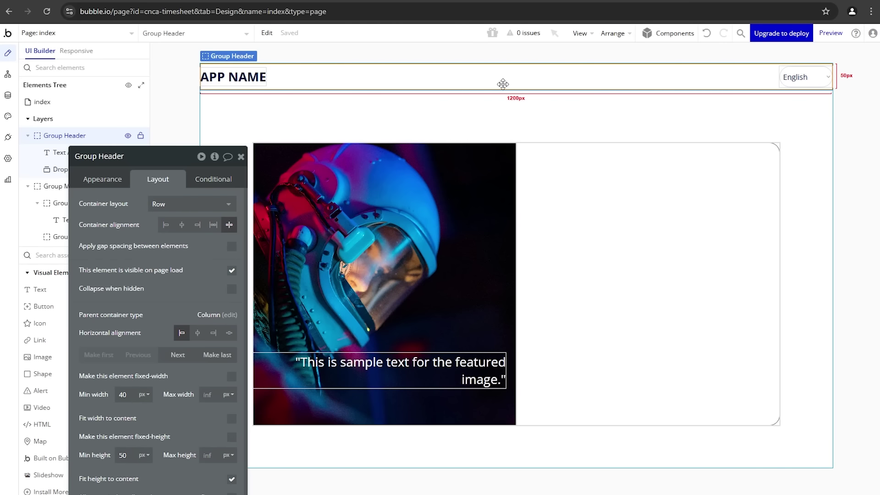
drag(191, 261, 163, 187)
scroll(177, 320, down, 2)
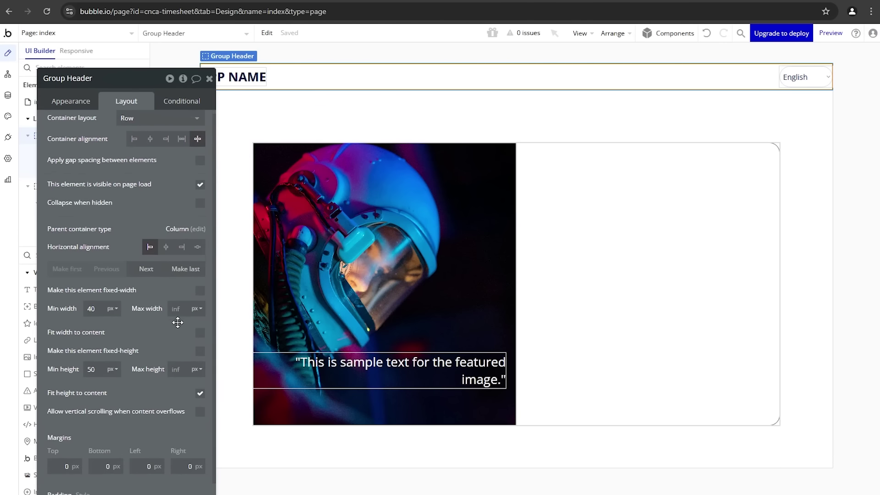
scroll(147, 364, down, 3)
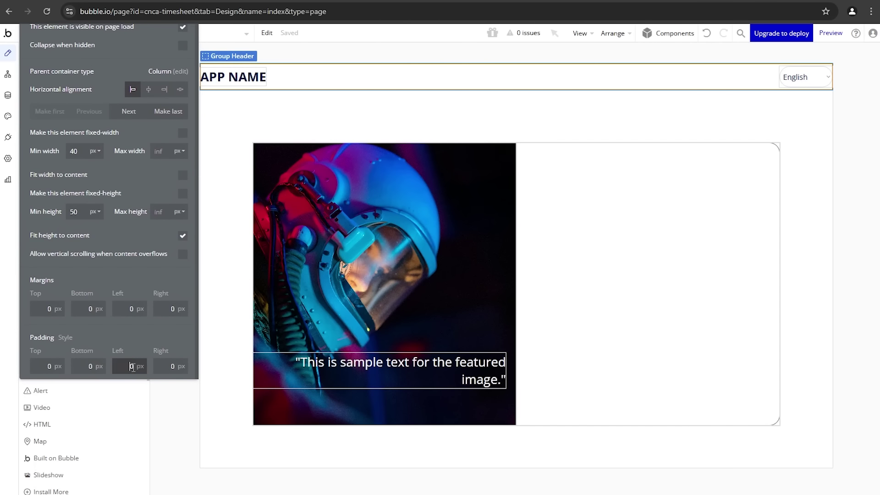
text(20)
click(174, 352)
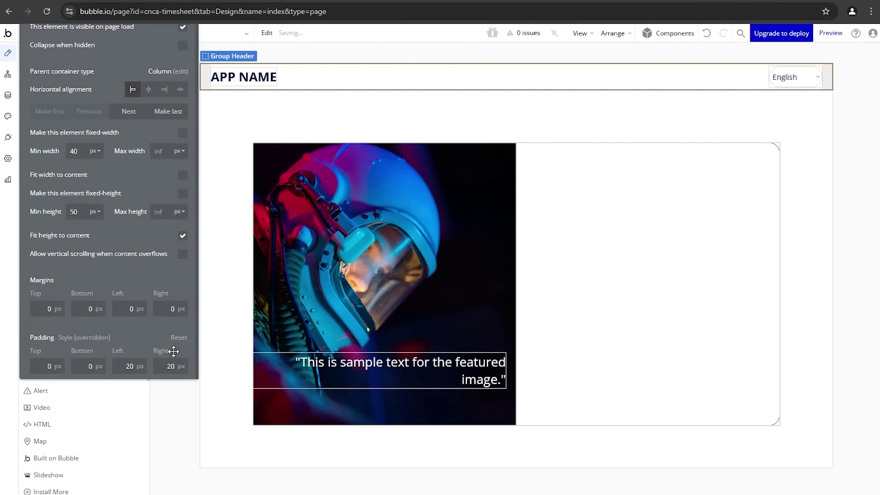
drag(130, 168, 163, 358)
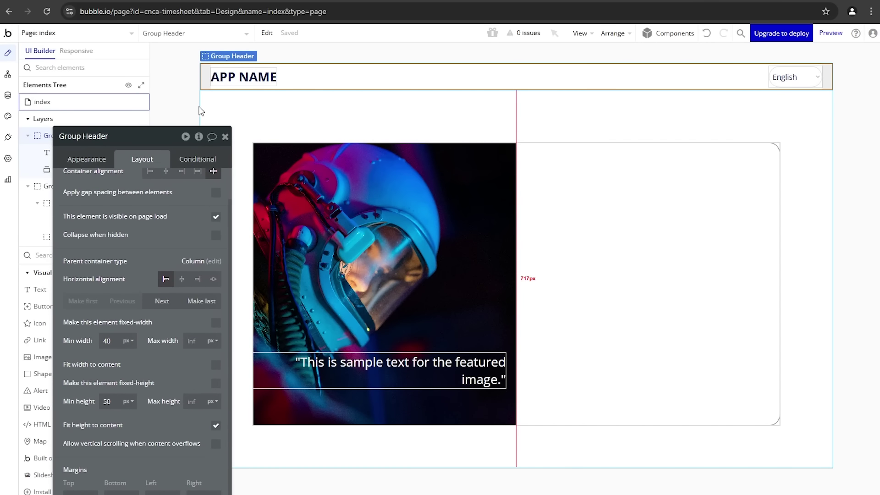
click(183, 115)
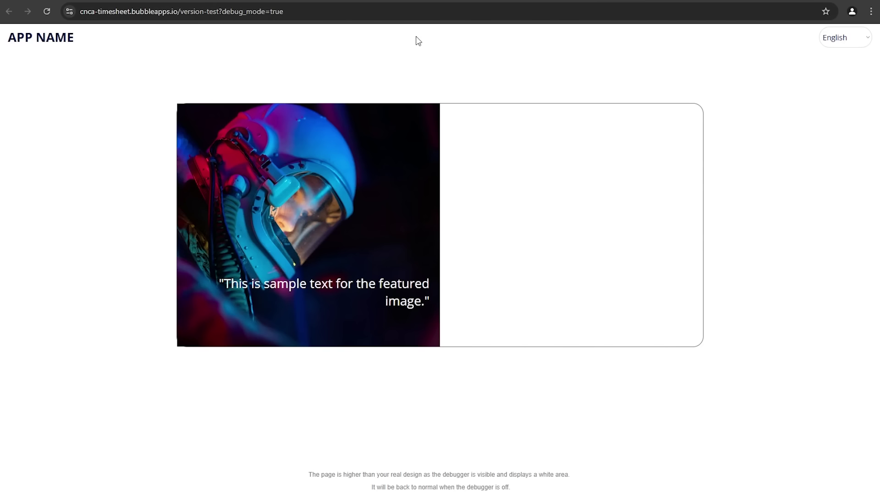
Step: Open the preview's language dropdown and close it with English still selected
click(863, 43)
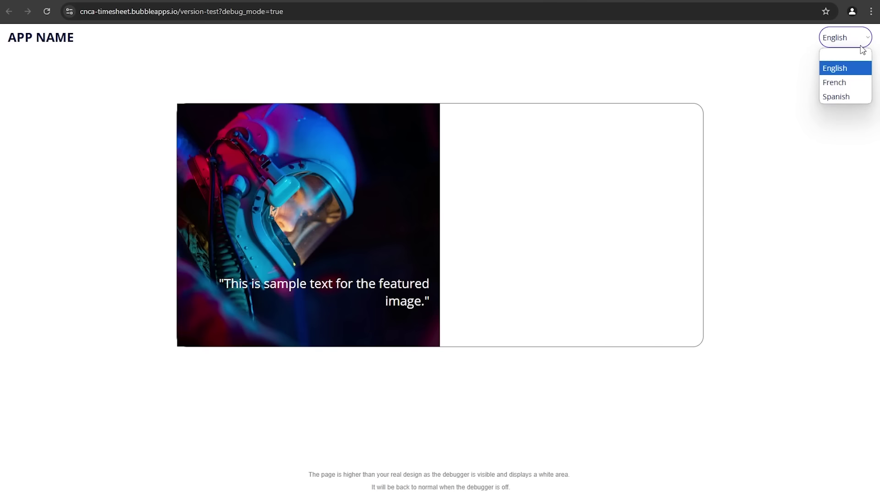
click(683, 76)
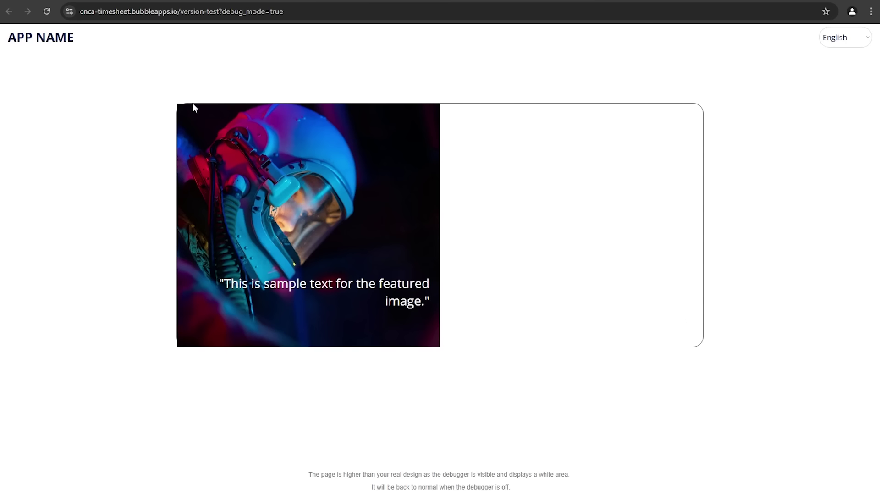
Step: Select Group Left and enable defining each border independently in Appearance
click(114, 1)
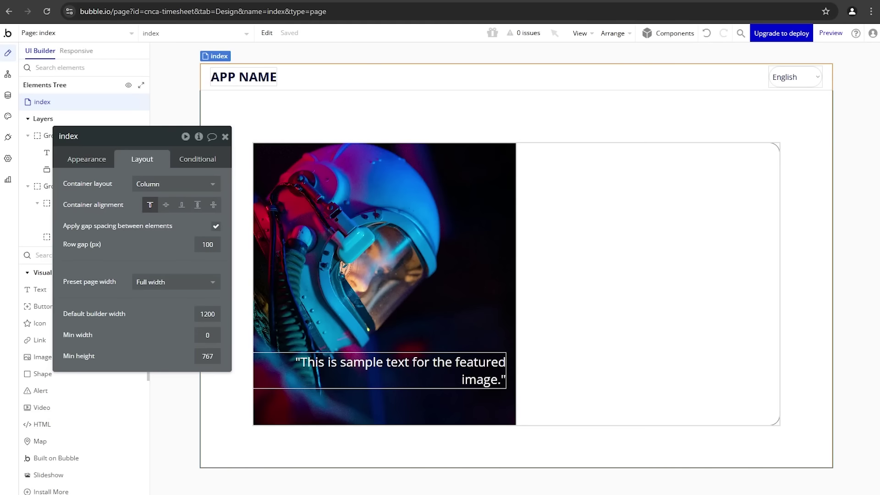
click(324, 277)
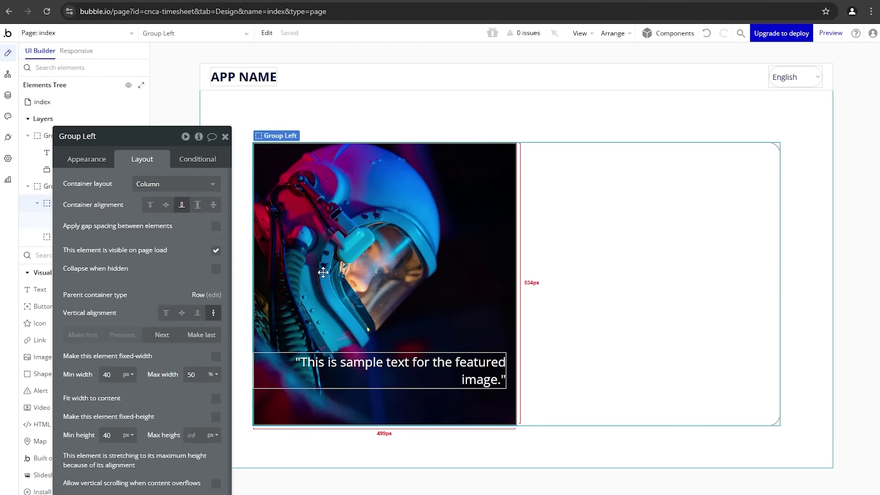
click(89, 161)
scroll(130, 329, down, 3)
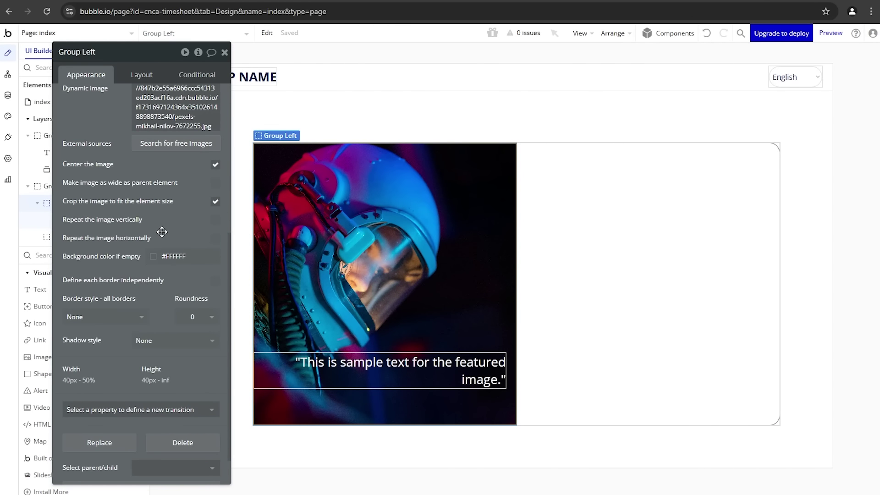
scroll(162, 231, down, 1)
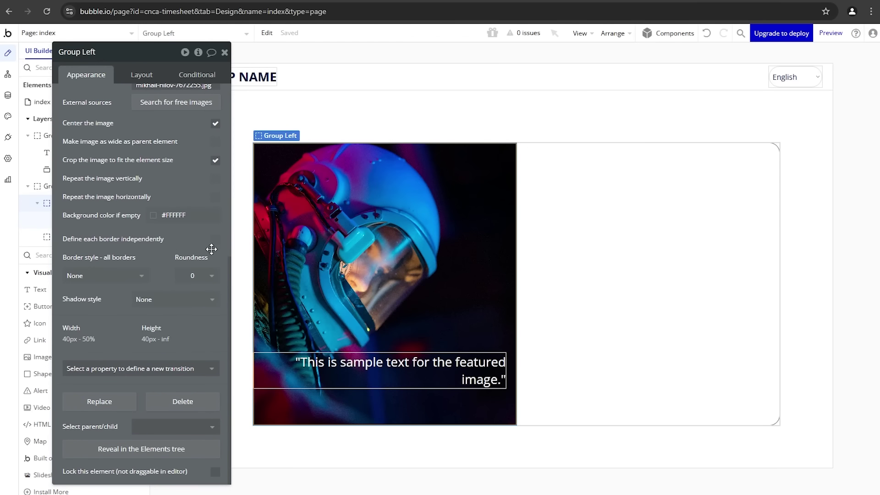
click(214, 241)
scroll(193, 325, down, 1)
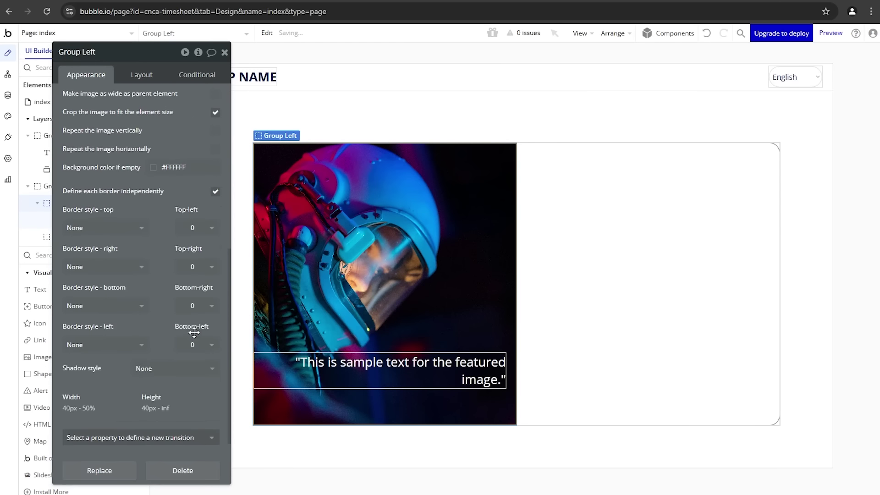
scroll(194, 333, down, 1)
Step: Set Group Left's top-left and bottom-left corner radius to 20
click(192, 170)
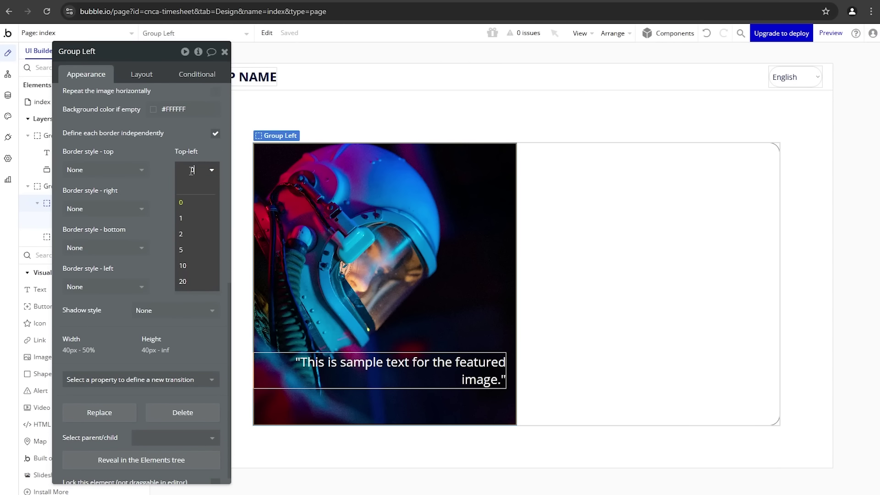
click(183, 280)
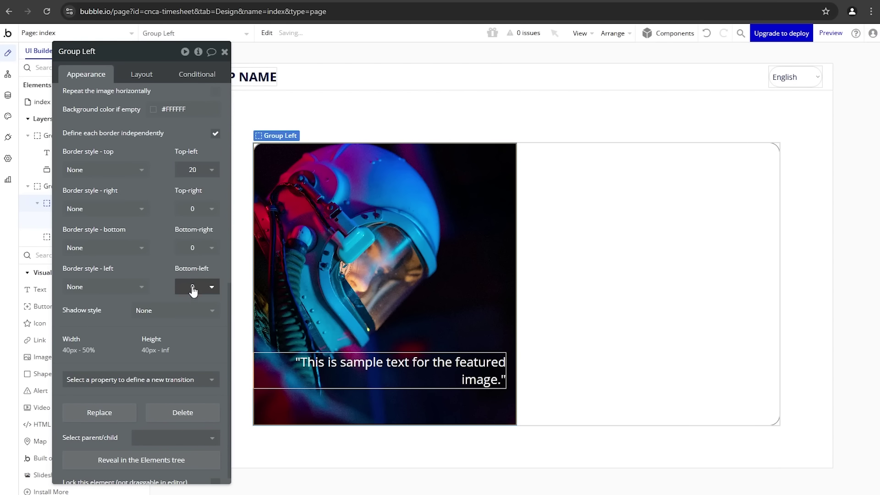
click(193, 288)
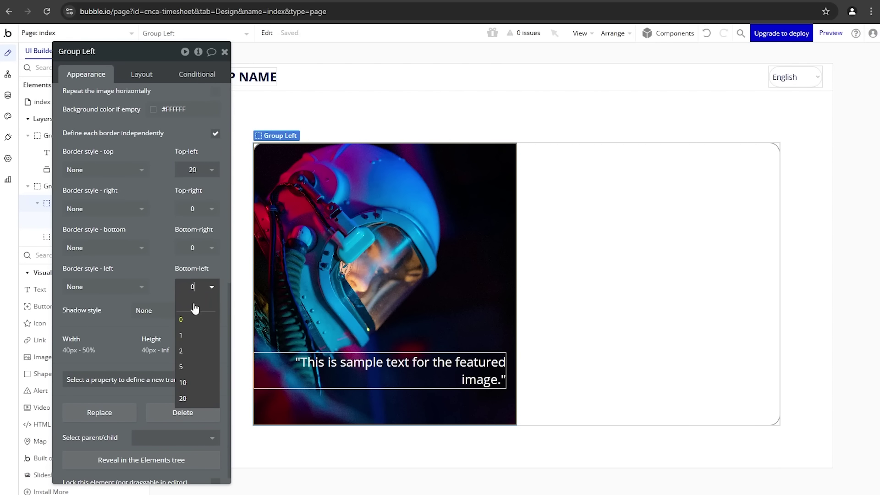
click(310, 450)
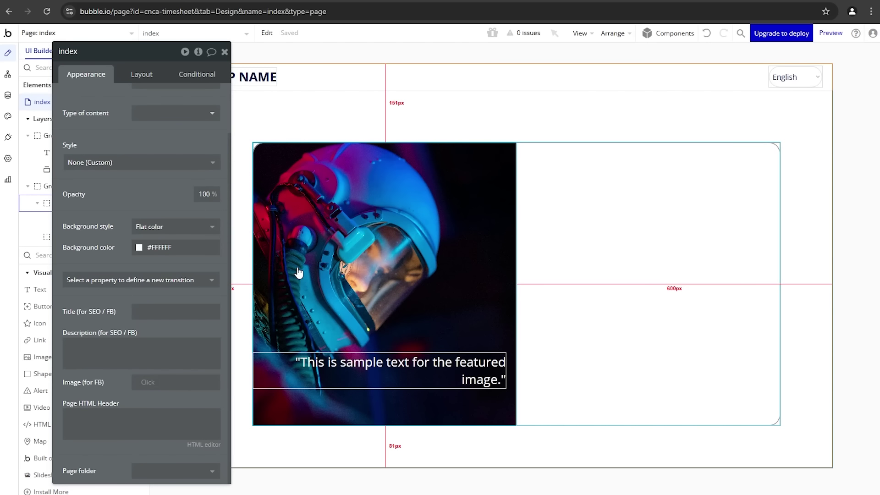
click(305, 245)
click(193, 289)
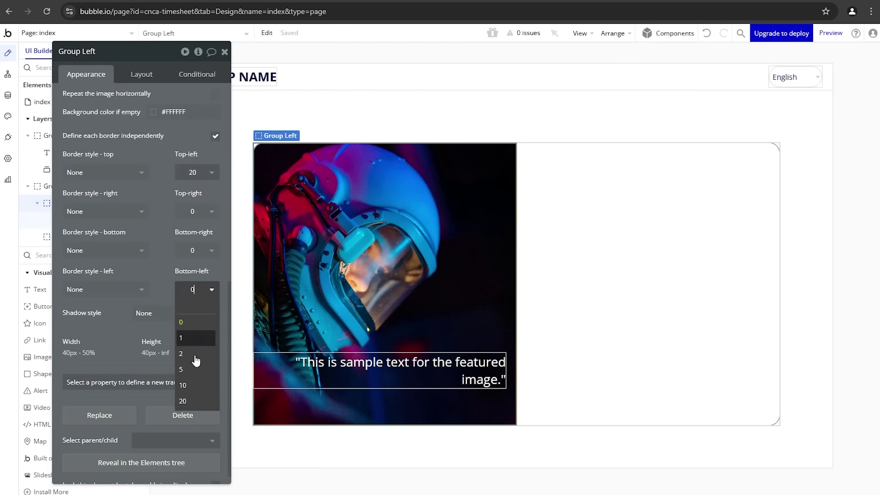
click(184, 401)
click(224, 51)
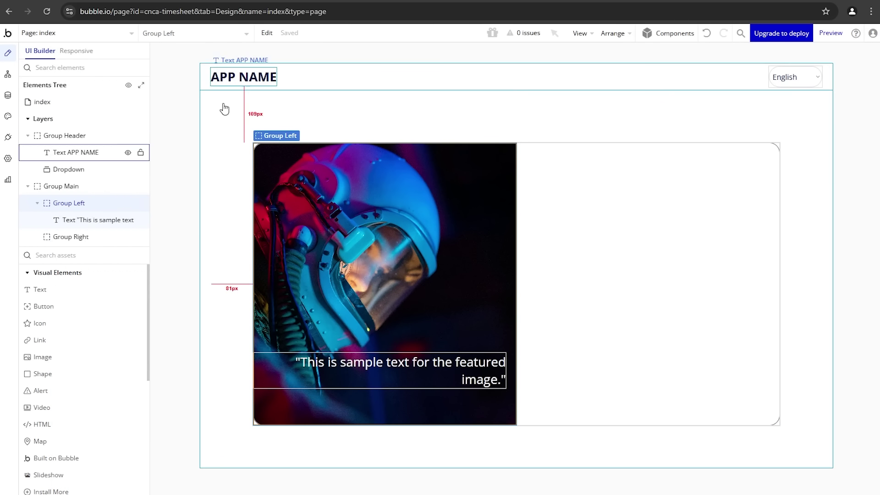
click(224, 109)
click(259, 1)
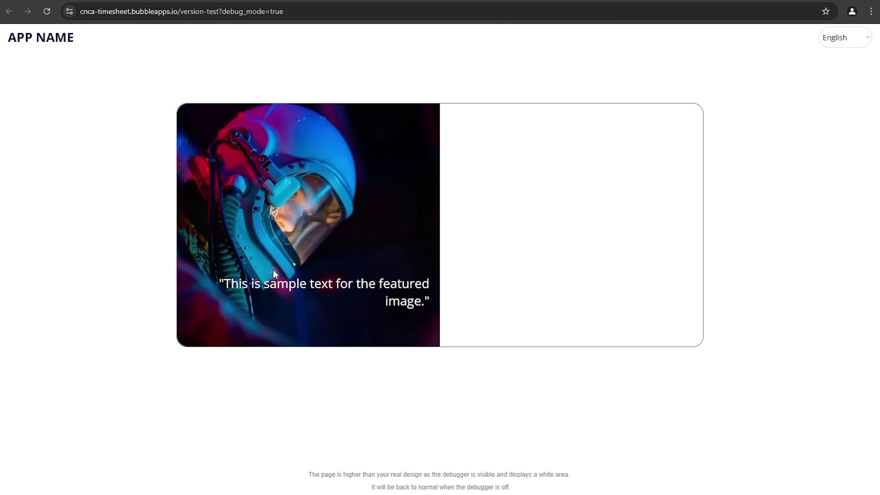
click(175, 1)
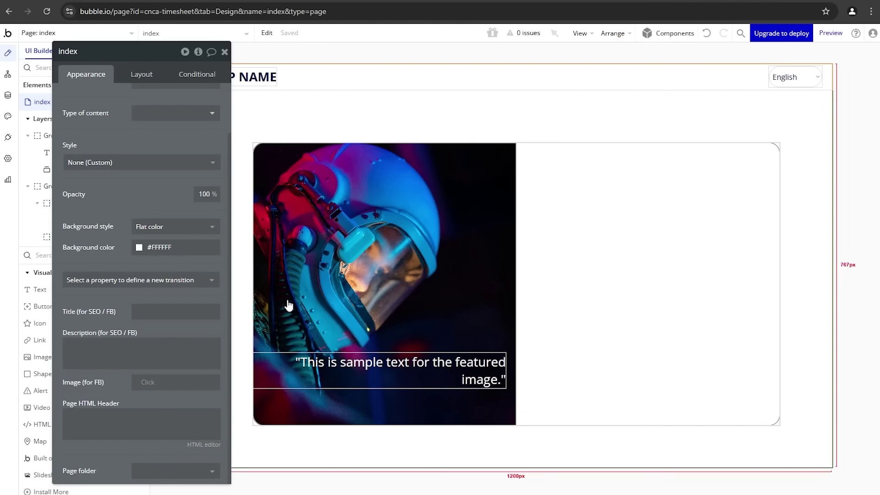
click(324, 368)
Step: Set the featured-image caption's Layout margins to Bottom 60 and Right 20
click(140, 75)
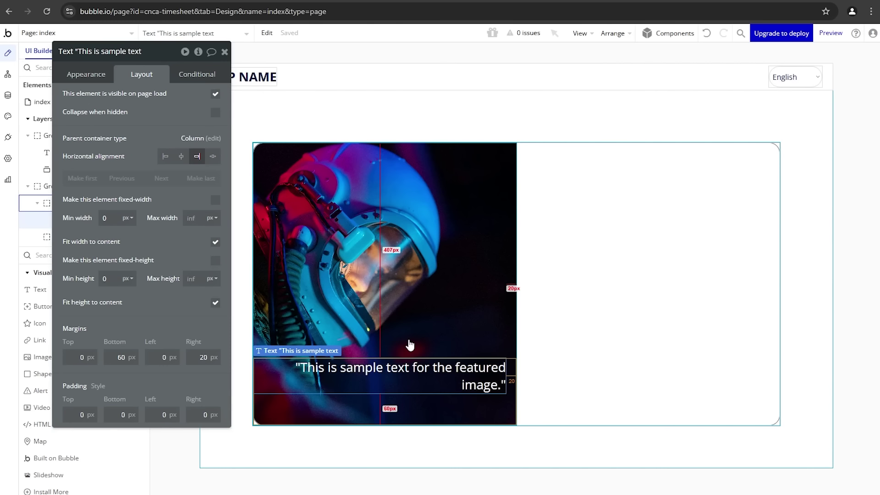
click(224, 52)
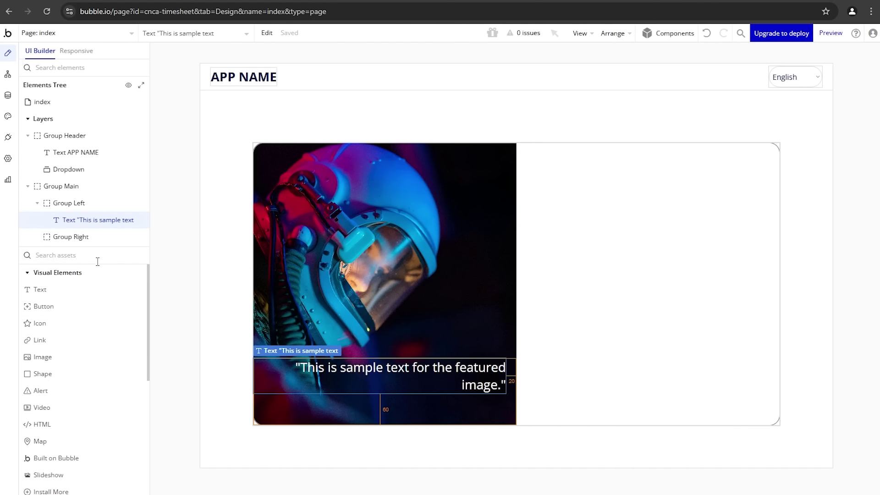
Step: Draw a new plain group at the top of the right panel
text(gr)
click(110, 289)
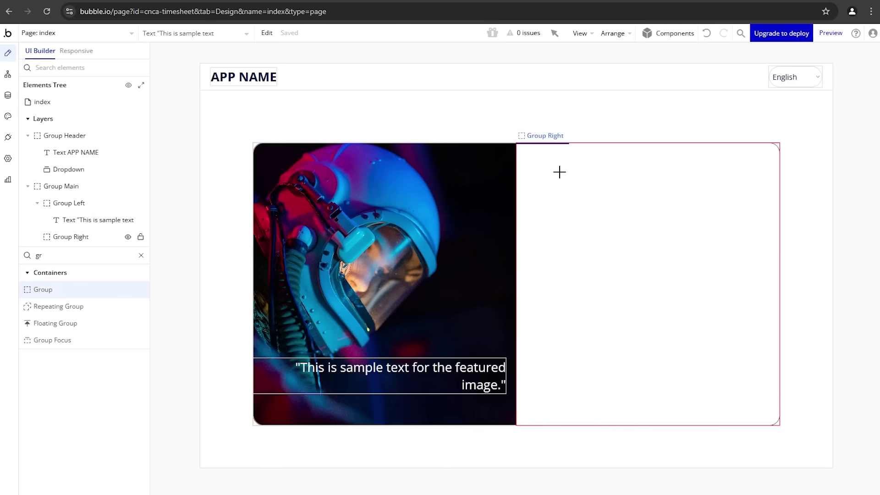
mouse_move(533, 160)
mouse_down()
mouse_move(630, 178)
mouse_move(631, 191)
mouse_up()
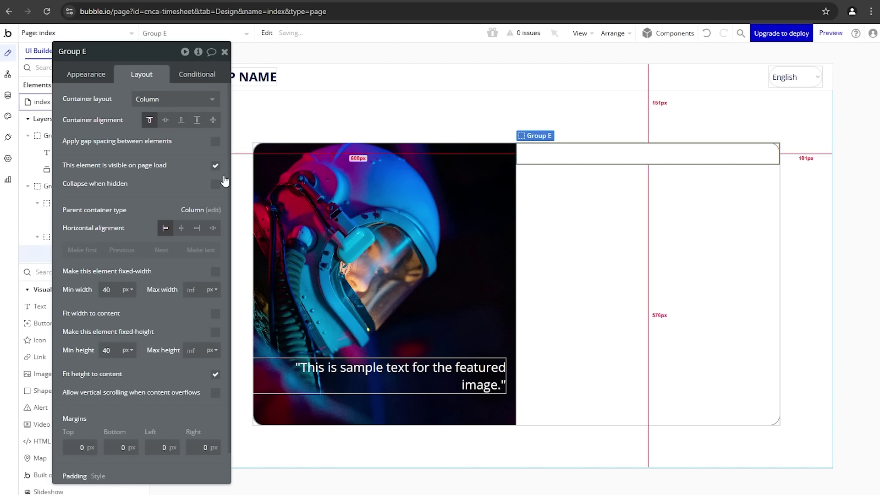
drag(131, 176, 264, 203)
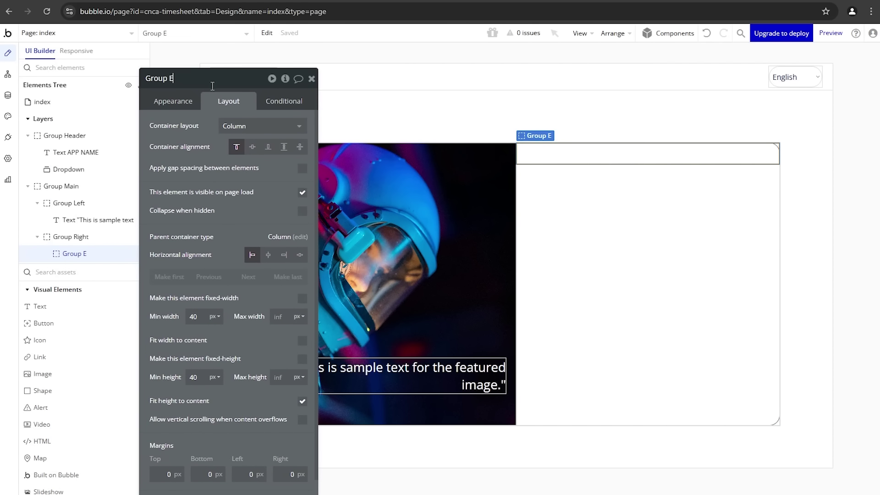
Step: Rename the new group 'Group Primary and Sub' and reselect it inside Group Right
text(rimary and Sub)
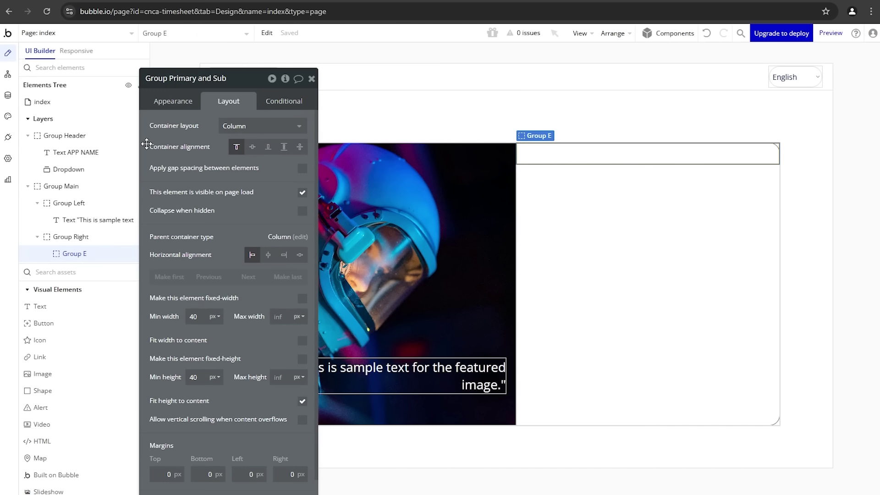
click(172, 170)
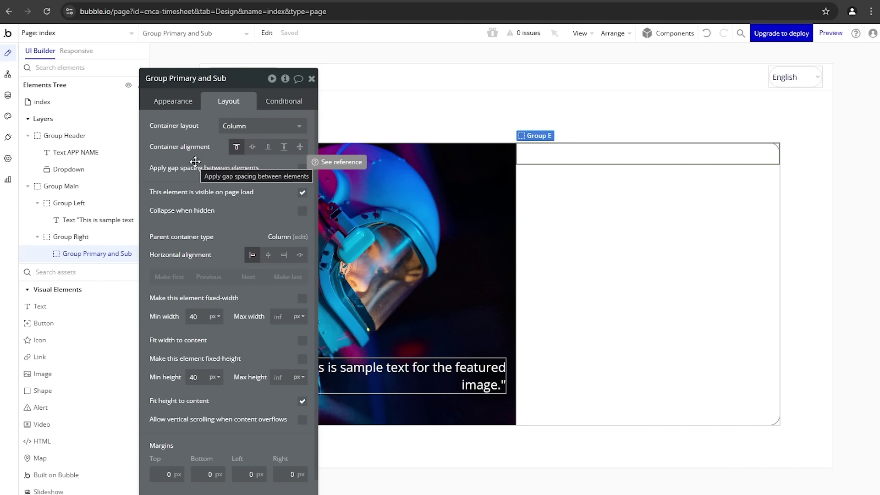
mouse_move(195, 161)
mouse_down()
mouse_move(153, 172)
mouse_move(206, 159)
mouse_up()
click(532, 163)
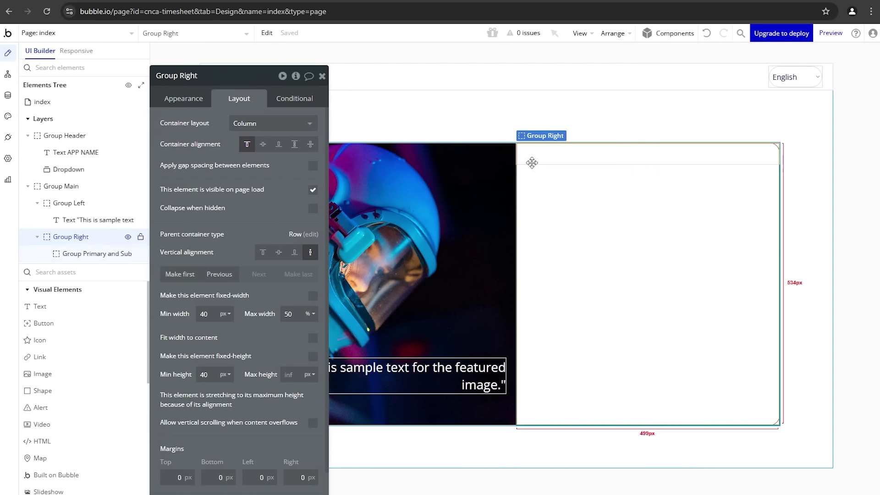
click(531, 159)
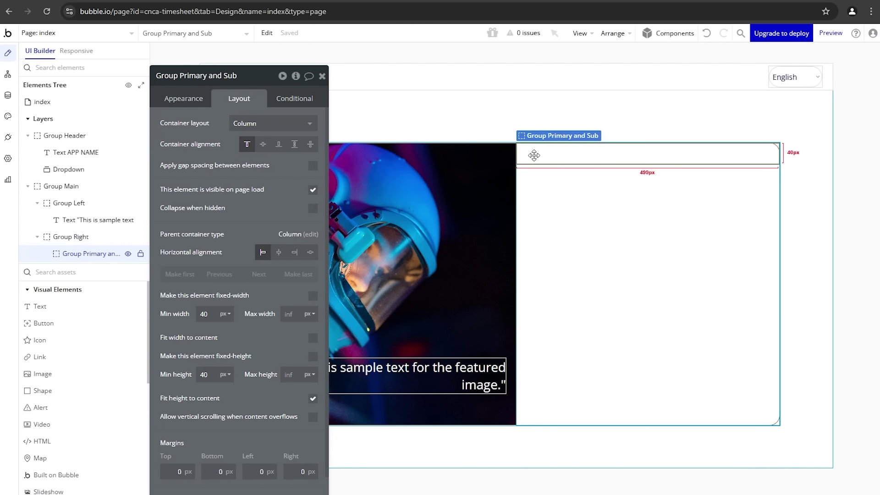
Step: Add a text element reading 'Hi there!' inside Group Primary and Sub
click(84, 310)
mouse_move(525, 149)
mouse_down()
mouse_move(600, 154)
mouse_move(595, 161)
mouse_up()
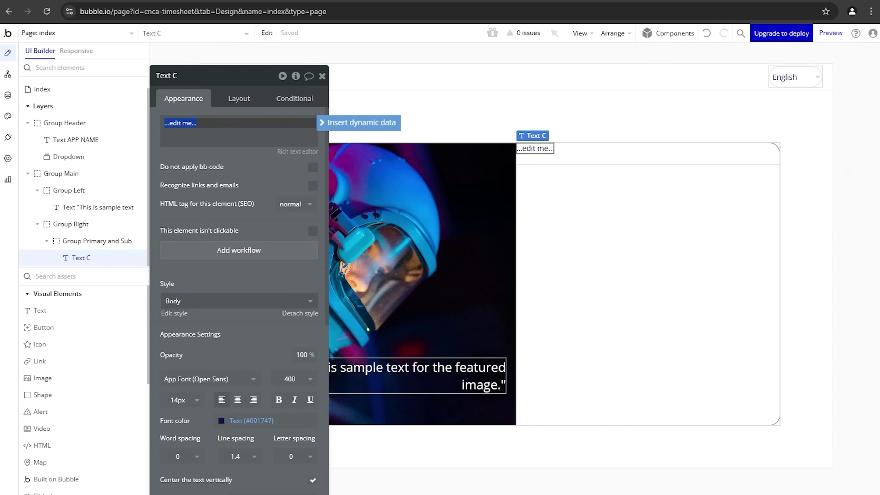
key(ctrl+Tab)
key(ctrl+shift+Tab)
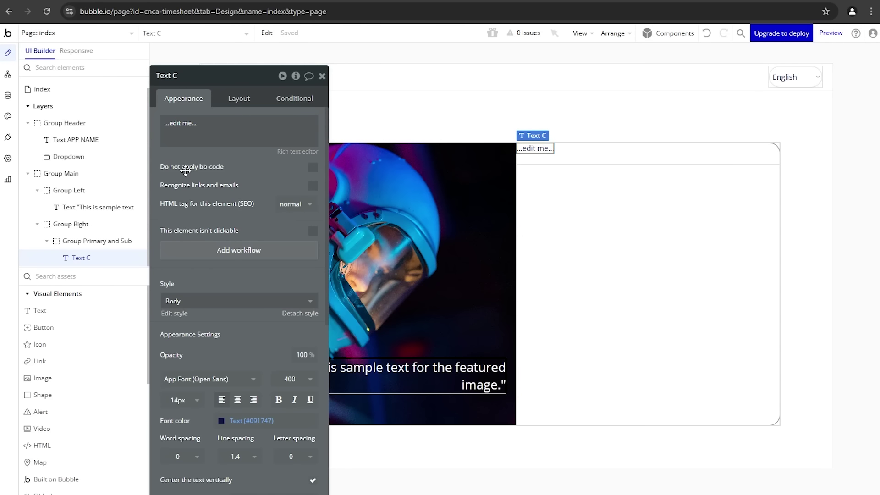
text(Hi there!)
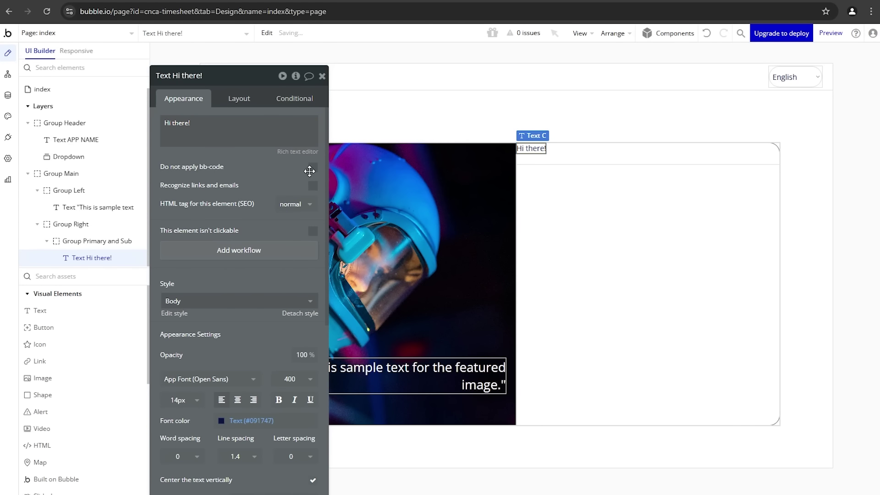
Step: Apply the Heading 1 style to the 'Hi there!' text
click(217, 304)
click(218, 382)
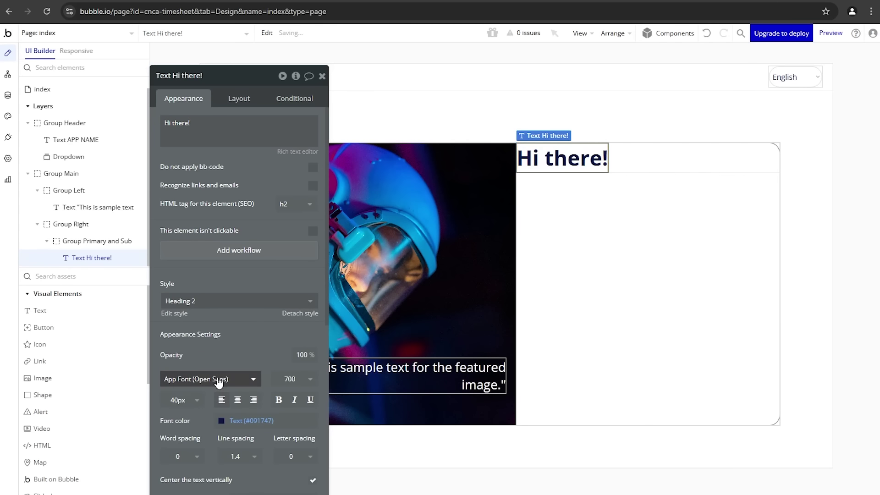
click(224, 302)
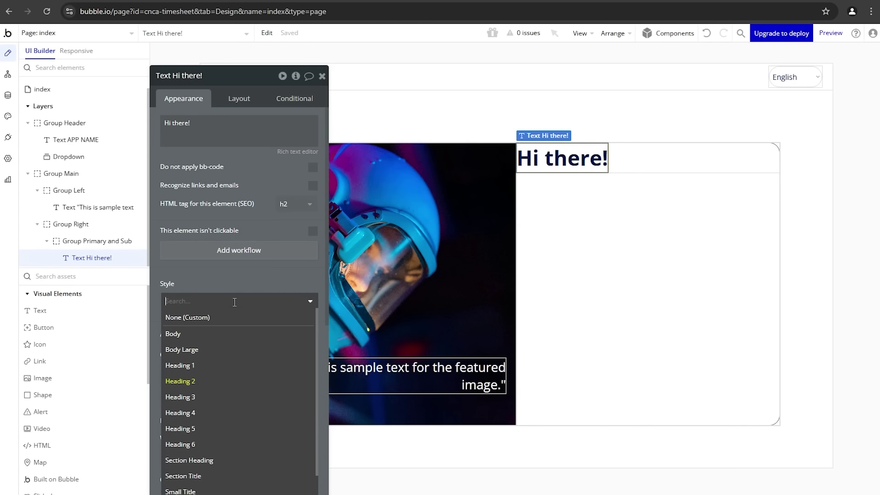
click(233, 365)
click(188, 127)
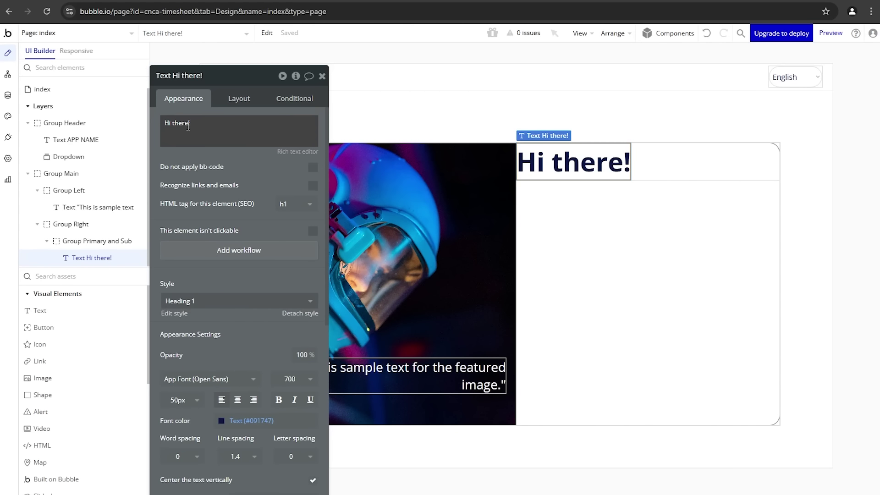
triple_click(187, 127)
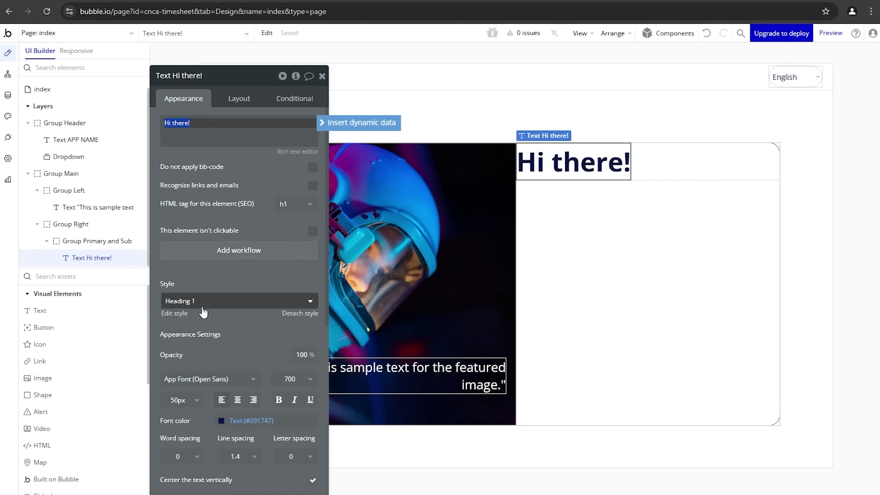
scroll(216, 308, down, 2)
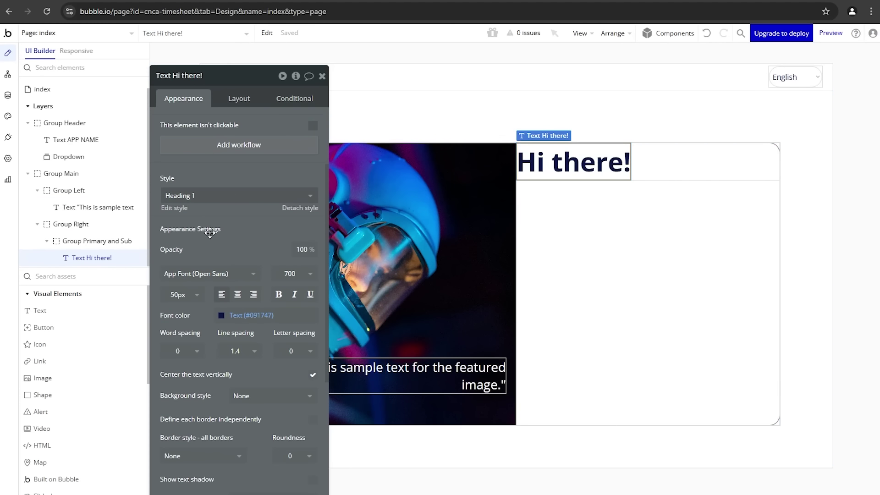
click(220, 198)
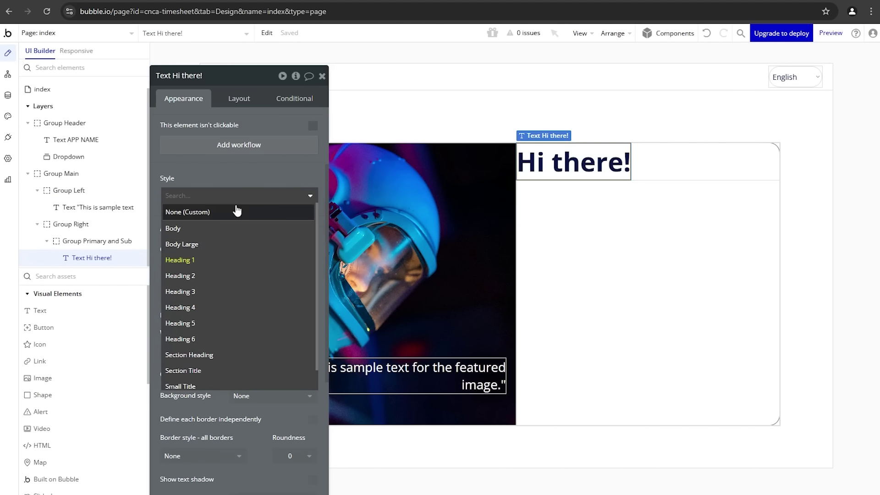
click(250, 173)
click(243, 99)
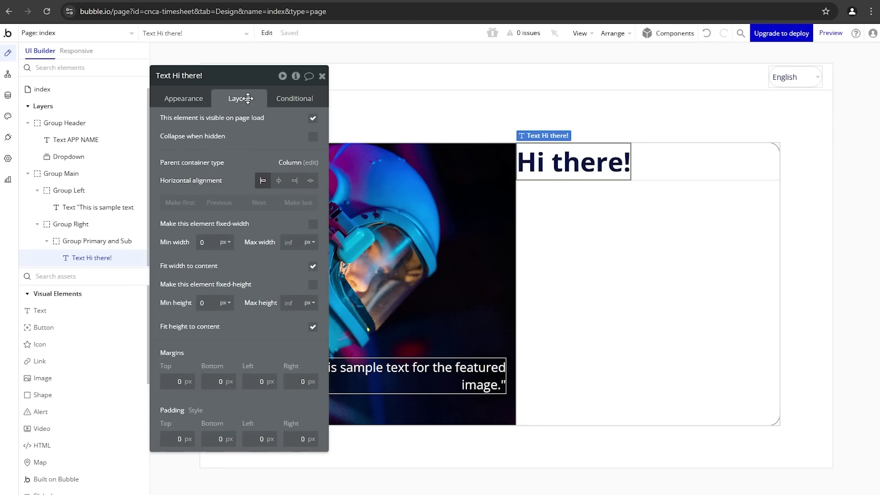
Step: Centre 'Hi there!' horizontally in its group and paste a duplicate of it
click(279, 180)
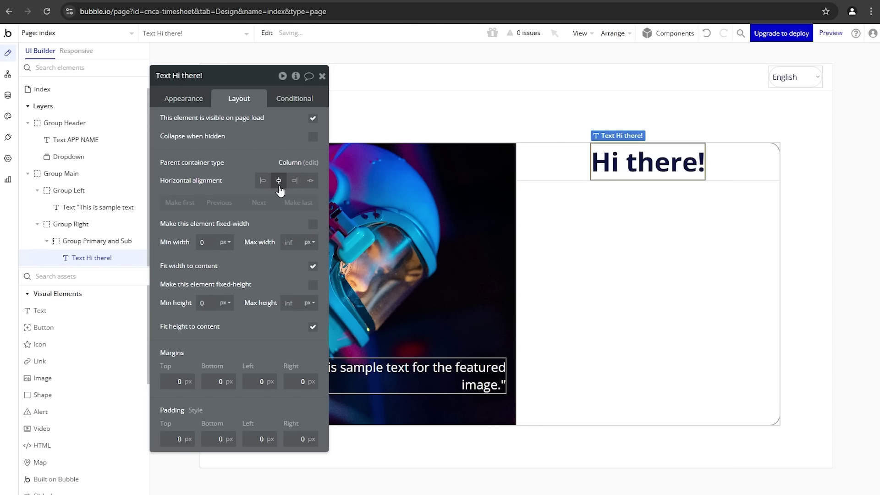
click(726, 167)
key(ctrl+v)
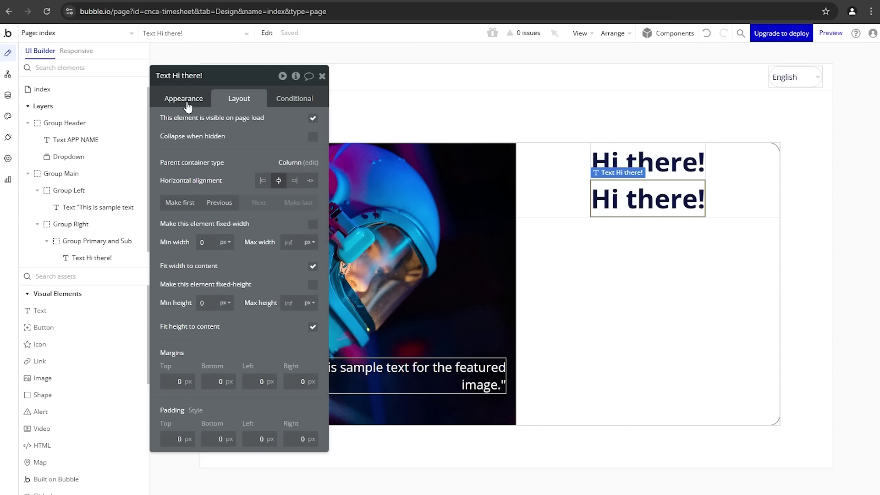
Step: Change the copy's text to 'Welcome to the app. We're happy you're here.'
click(186, 100)
triple_click(218, 135)
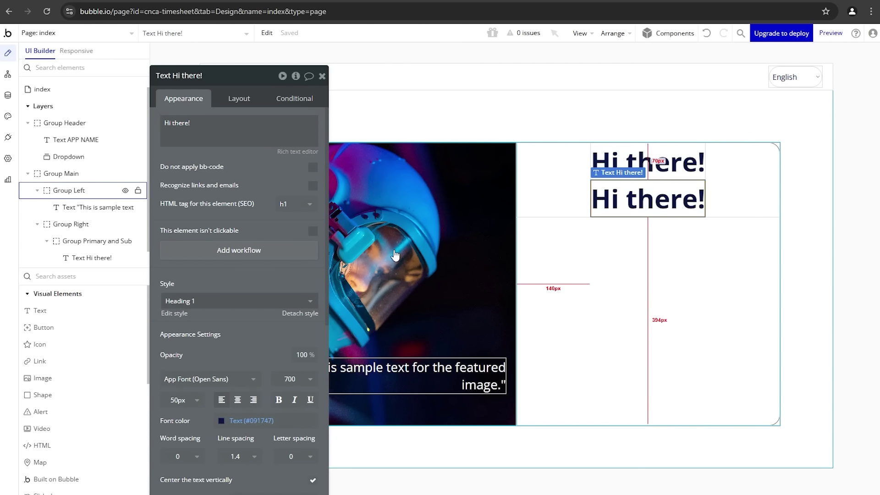
triple_click(274, 136)
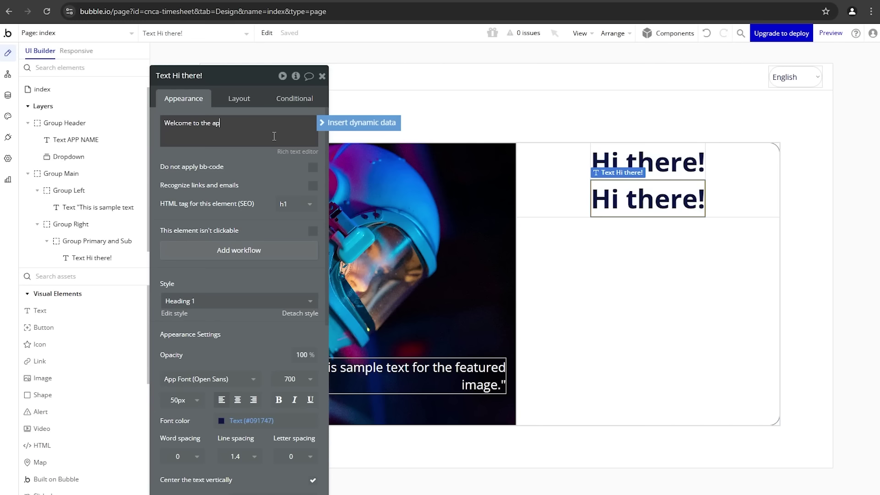
text(Welcome to the app. We're happy yo)
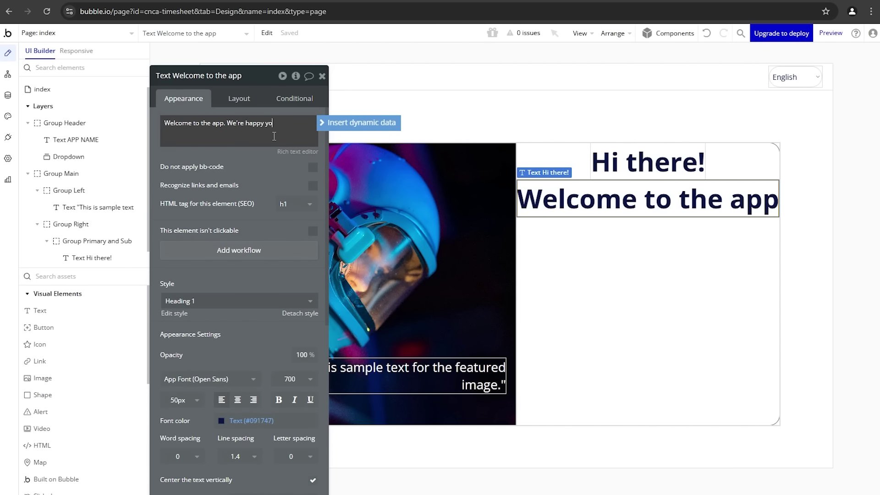
text(u're here.)
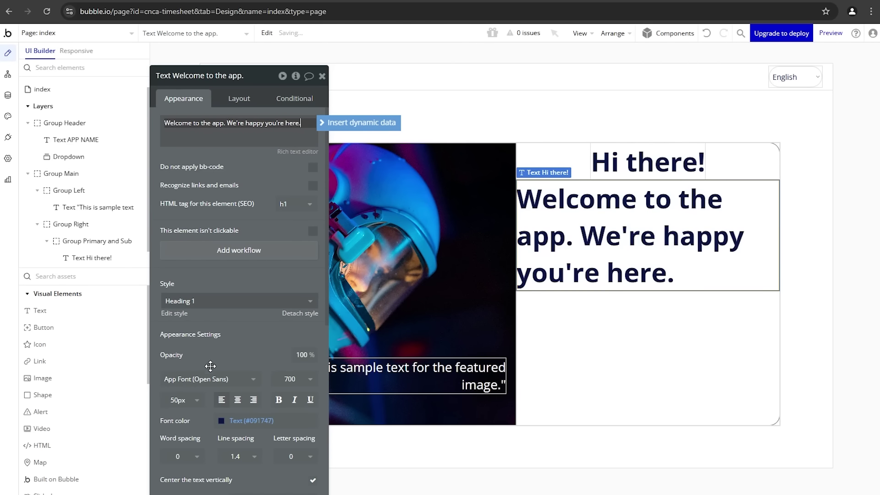
Step: Style the welcome line as Heading 6 with 500 Medium font weight
click(188, 303)
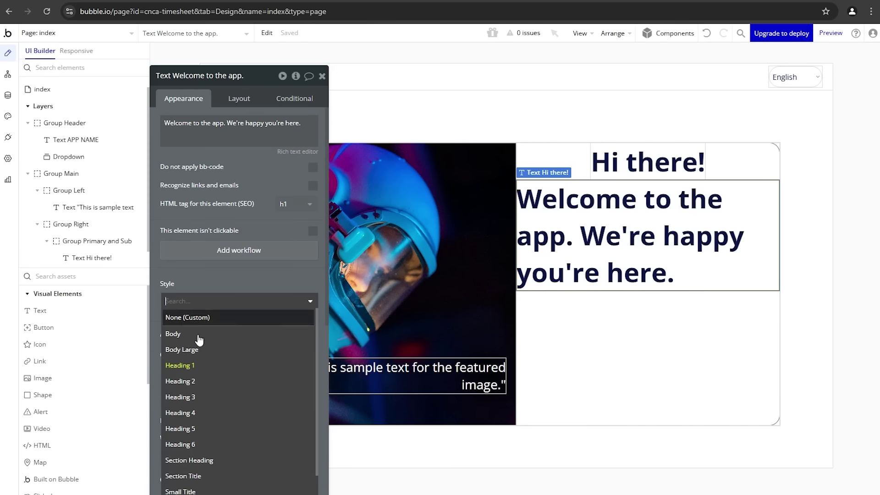
click(195, 444)
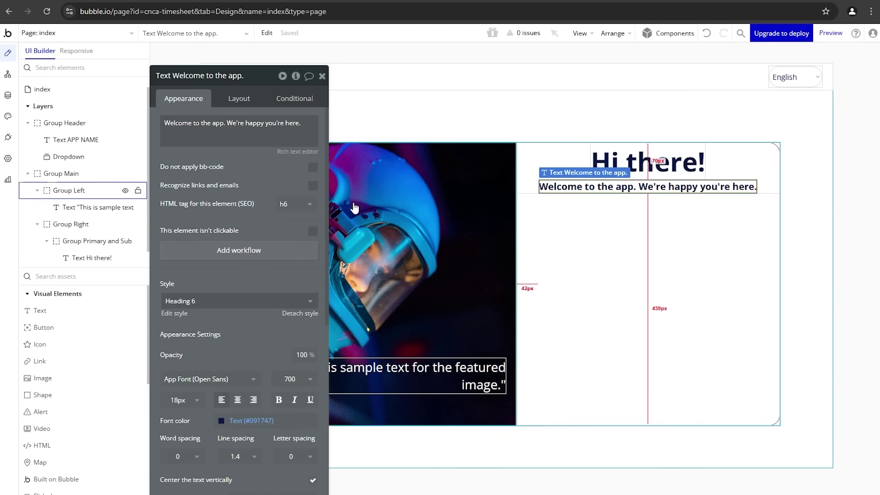
click(220, 303)
scroll(213, 390, down, 1)
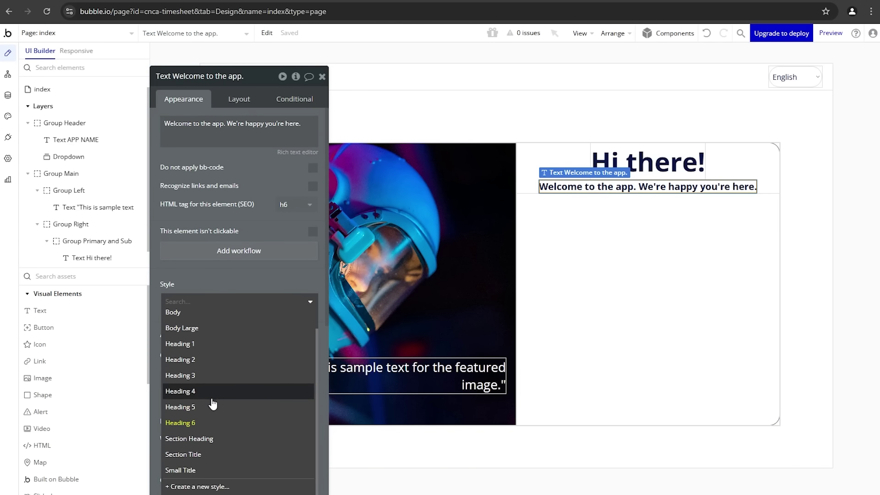
click(203, 438)
click(224, 301)
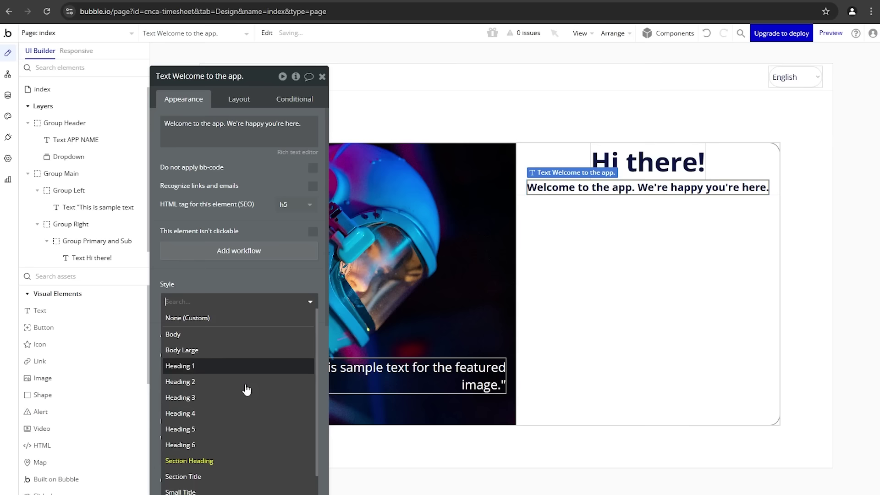
click(221, 476)
click(240, 306)
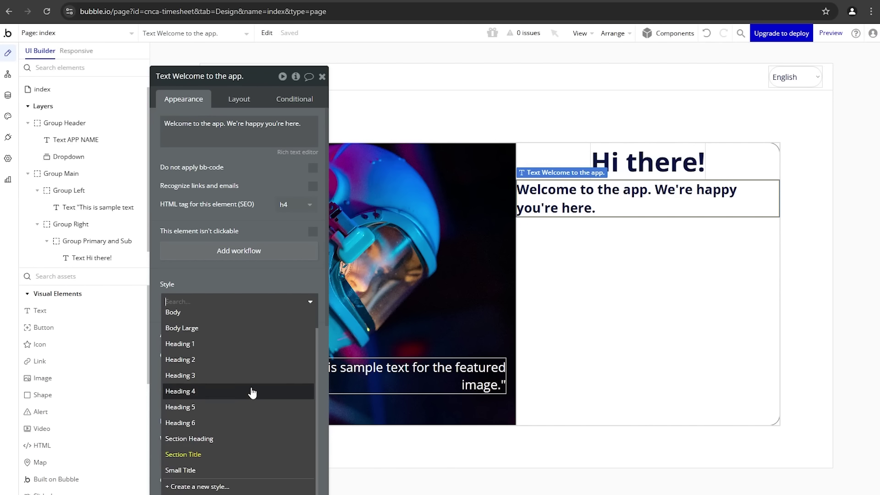
click(237, 427)
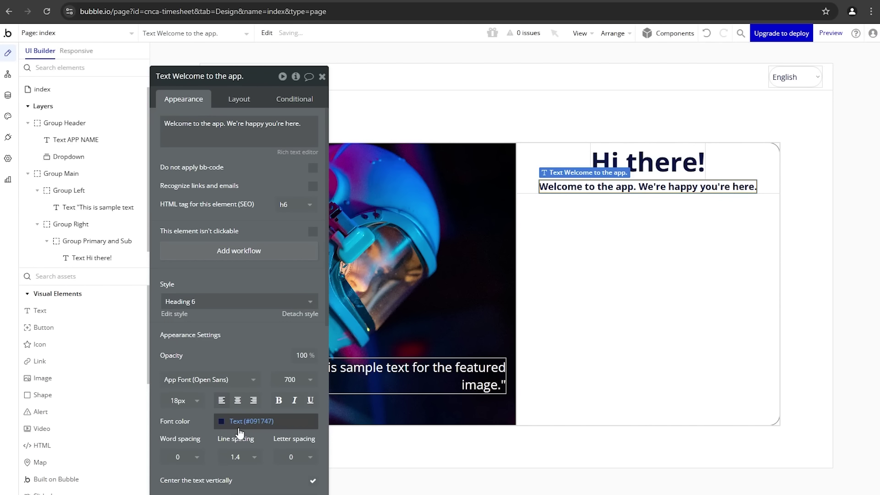
scroll(247, 365, down, 1)
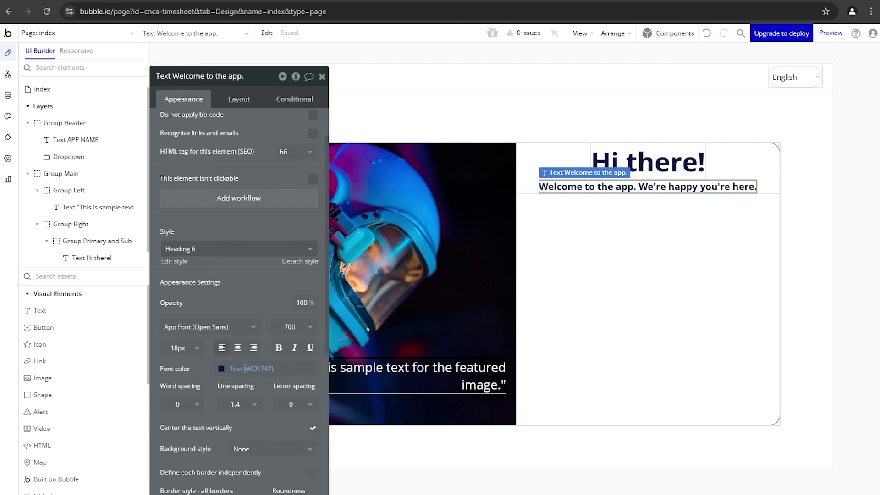
click(292, 327)
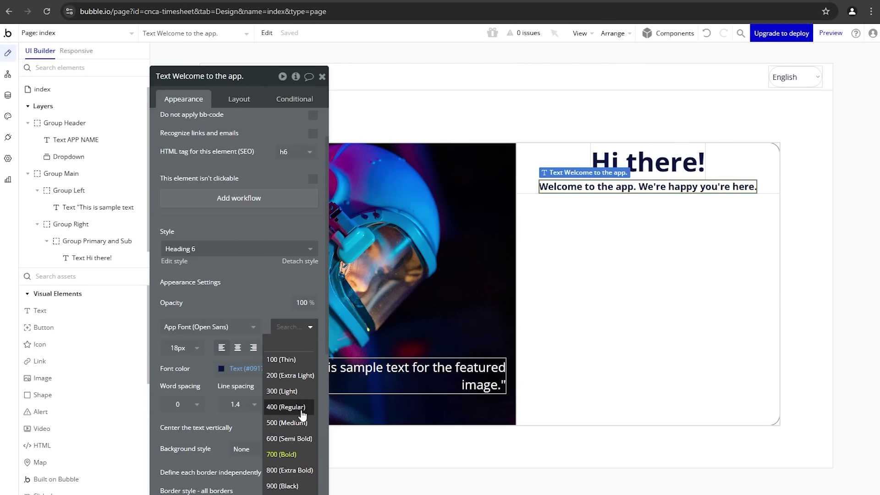
click(287, 422)
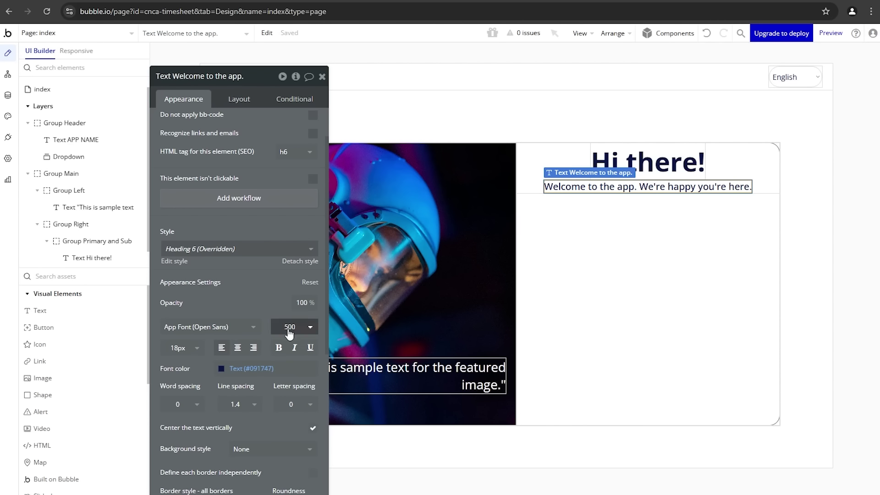
Step: Turn on gap spacing in Group Primary and Sub with a 10 px row gap
click(571, 248)
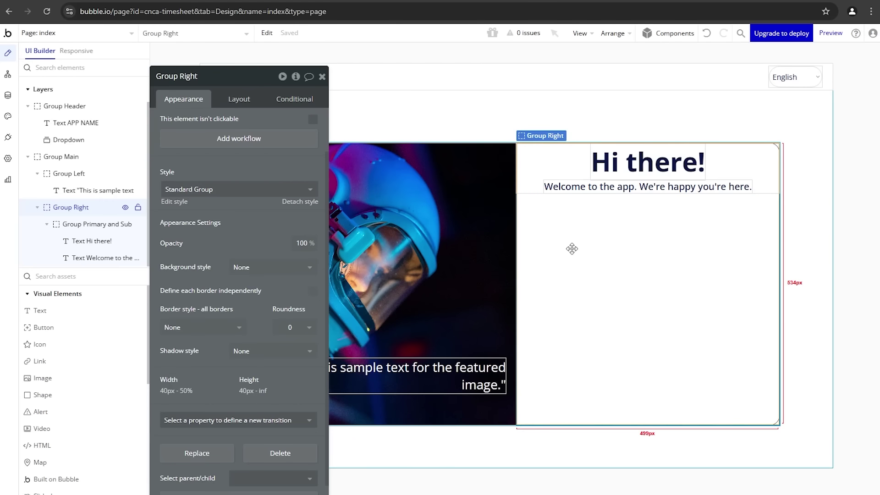
click(557, 163)
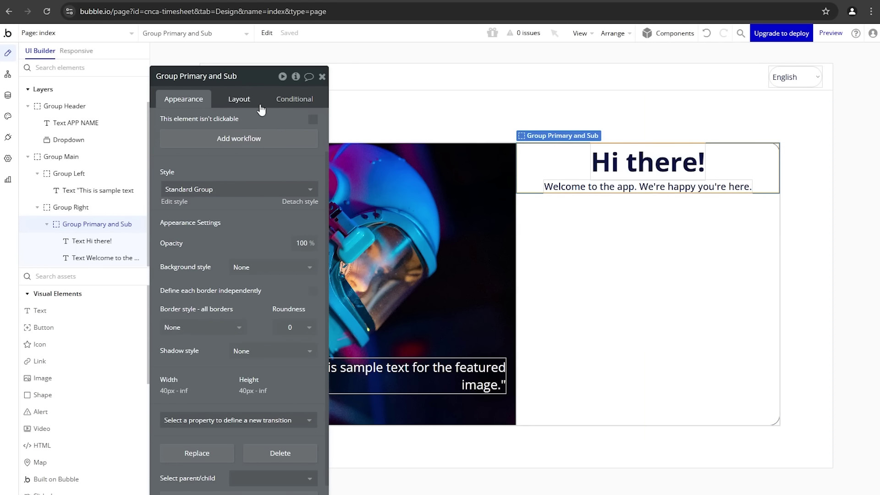
click(239, 99)
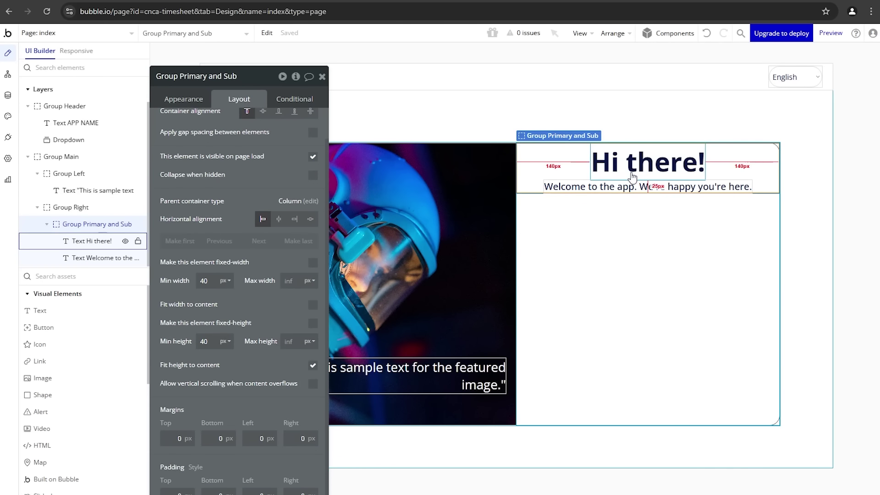
scroll(278, 182, up, 1)
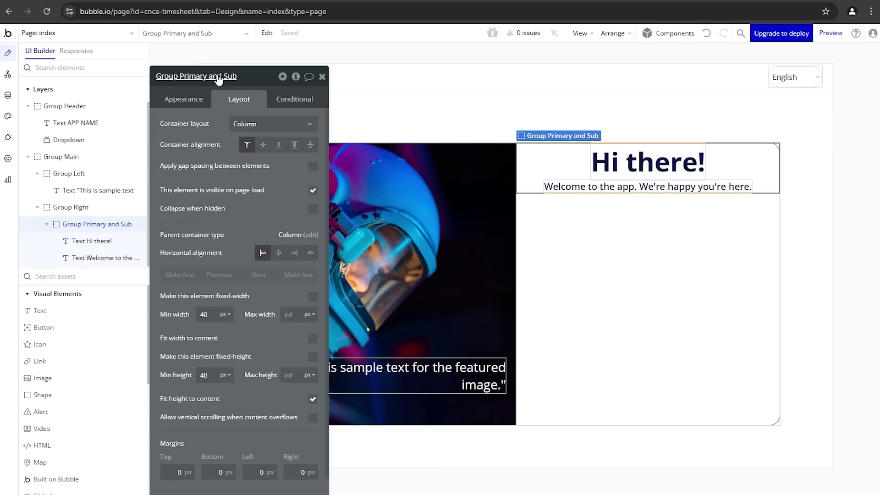
click(312, 169)
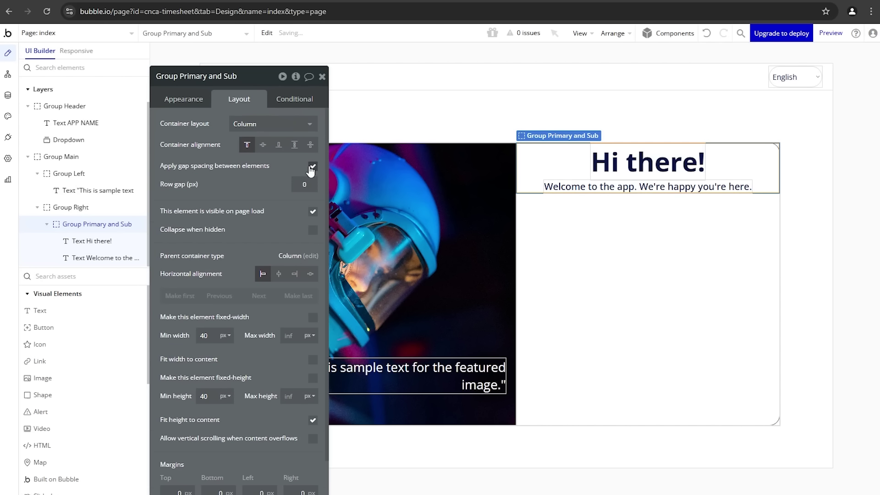
text(10)
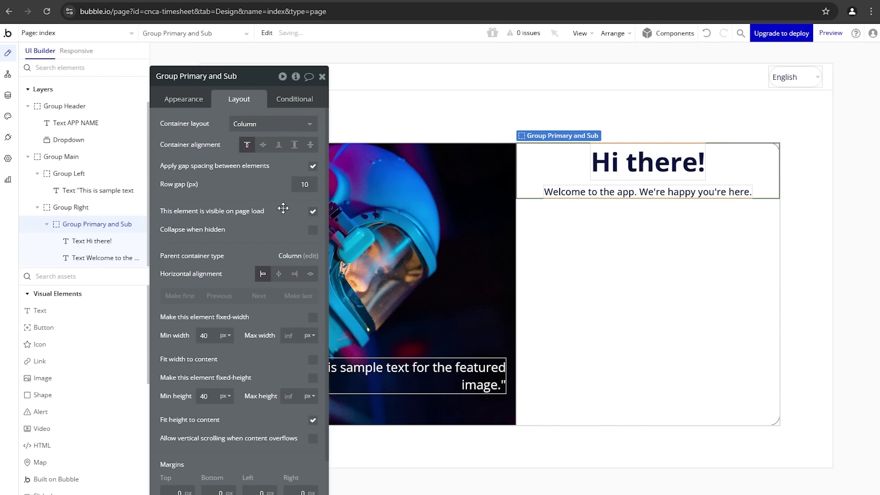
right_click(532, 178)
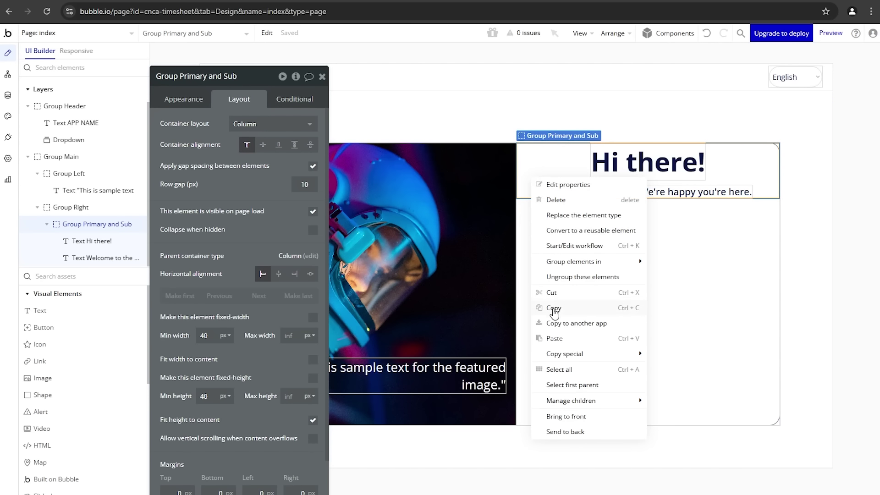
Step: Paste a copy of Group Primary and Sub, rename it Group Form, and set its row gap to 20
click(556, 308)
right_click(570, 264)
click(617, 424)
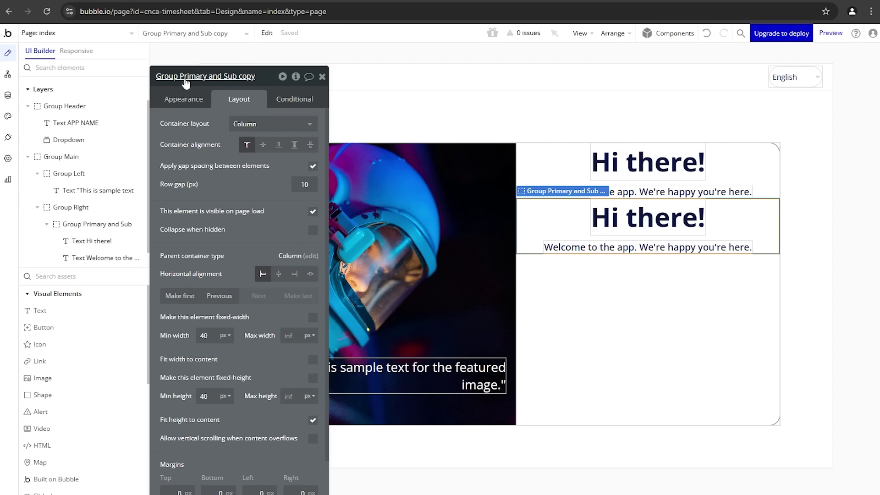
click(103, 1)
drag(185, 77, 332, 77)
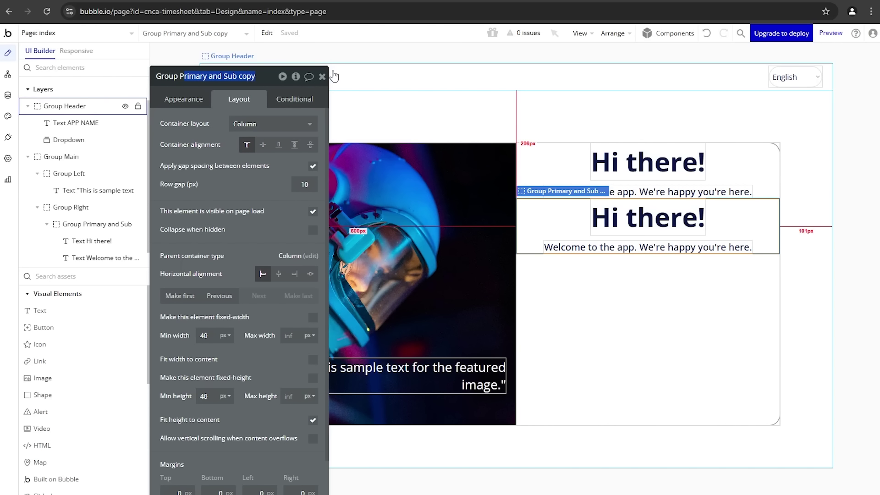
key(BackSpace)
key(BackSpace)
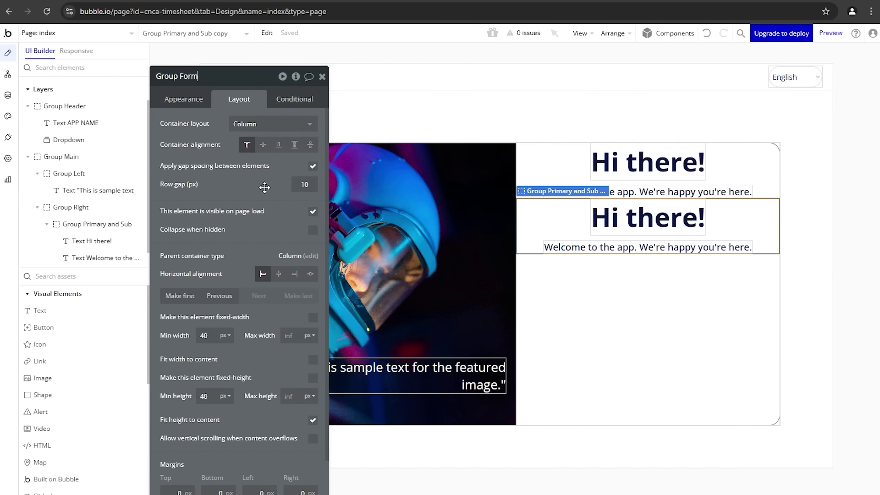
click(306, 184)
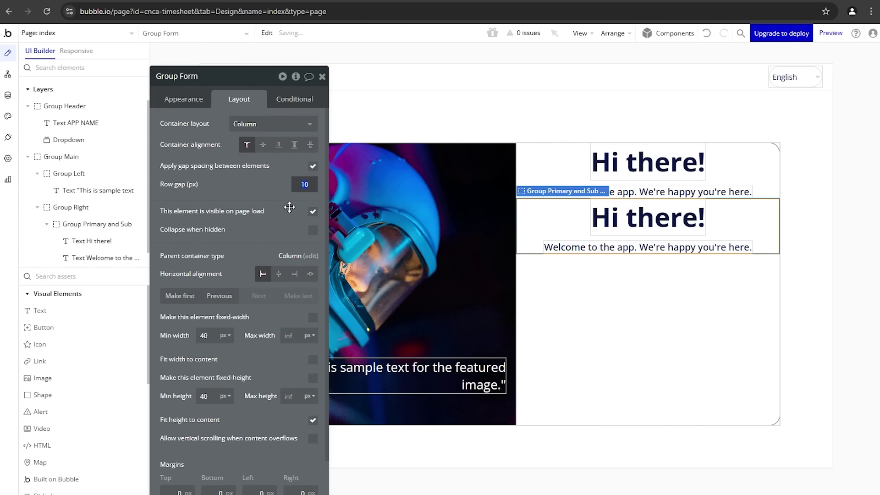
text(20)
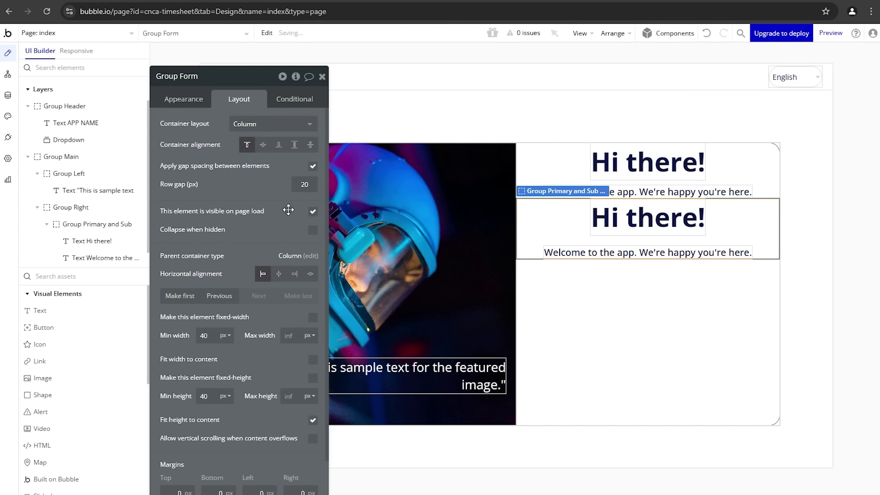
Step: Set Group Right's row gap to 20 px to separate the two groups
click(572, 294)
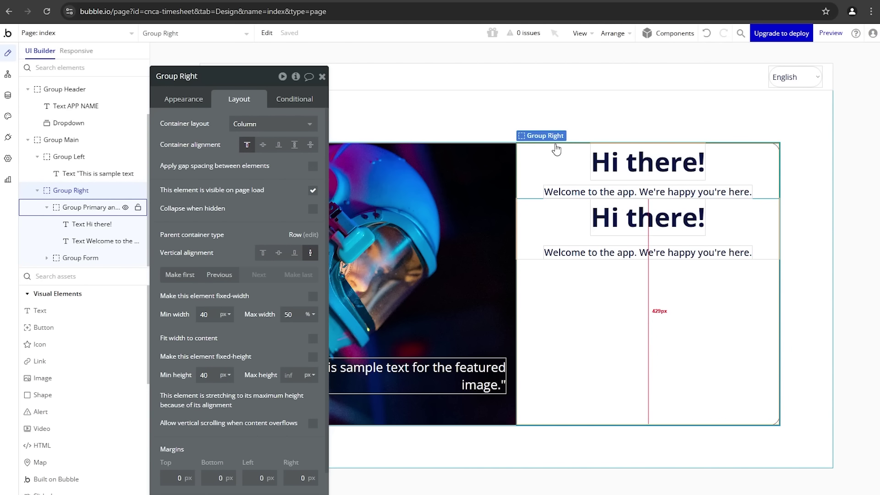
click(529, 188)
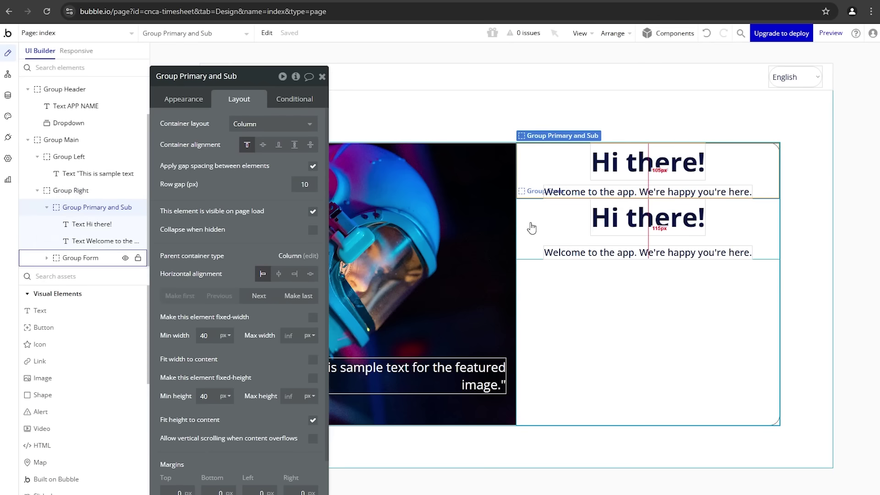
click(531, 222)
click(527, 212)
click(527, 212)
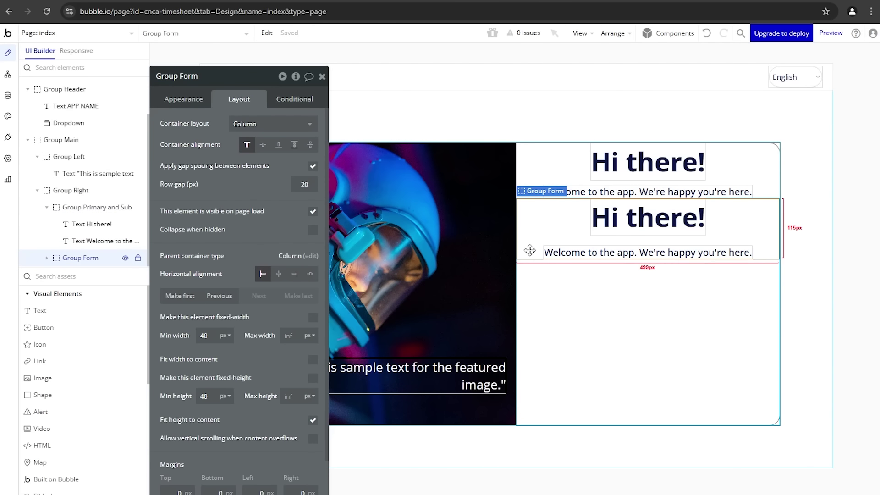
click(537, 288)
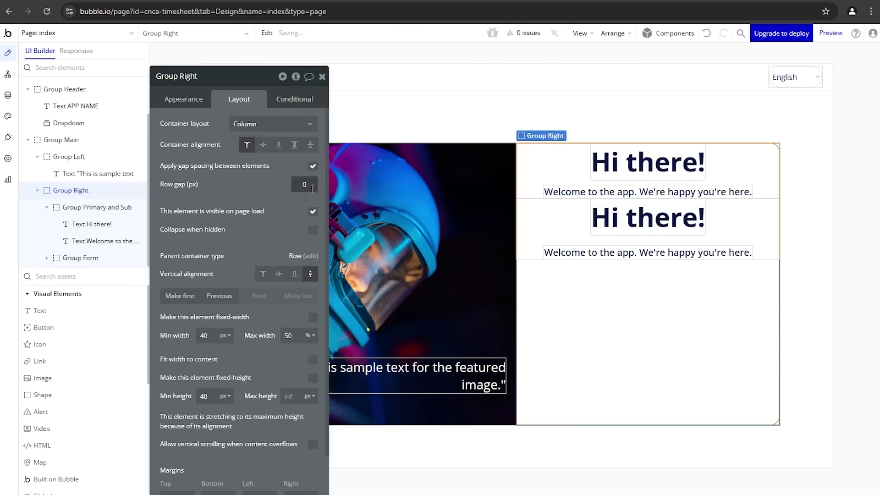
text(20)
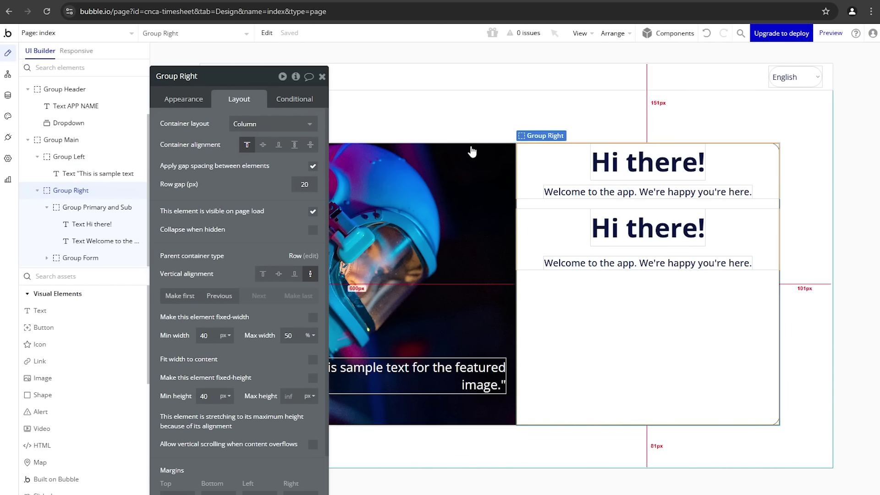
key(ctrl+Tab)
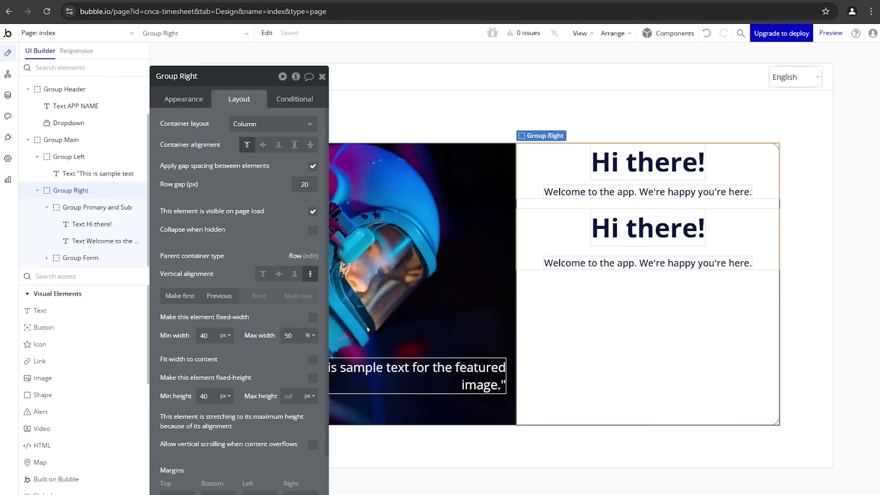
key(ctrl+shift+Tab)
Step: Add a button labelled 'Log in with Google' to Group Form and delete the copied text
click(69, 328)
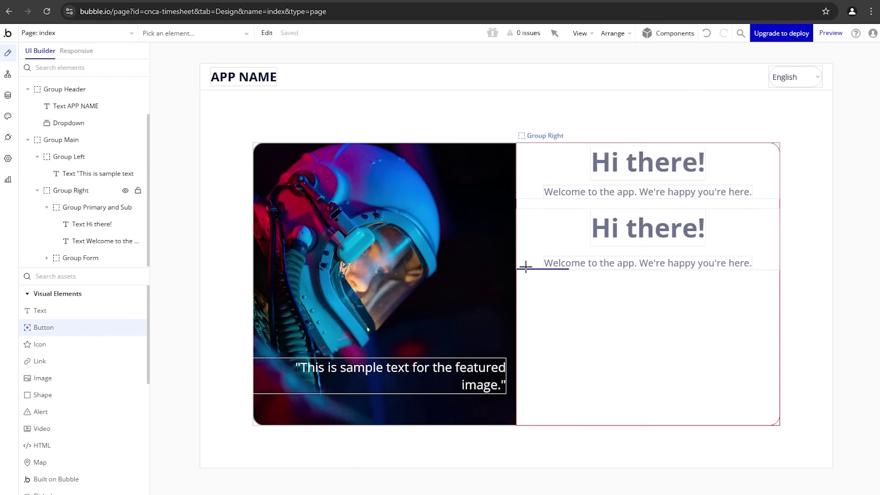
drag(544, 214, 659, 236)
click(648, 259)
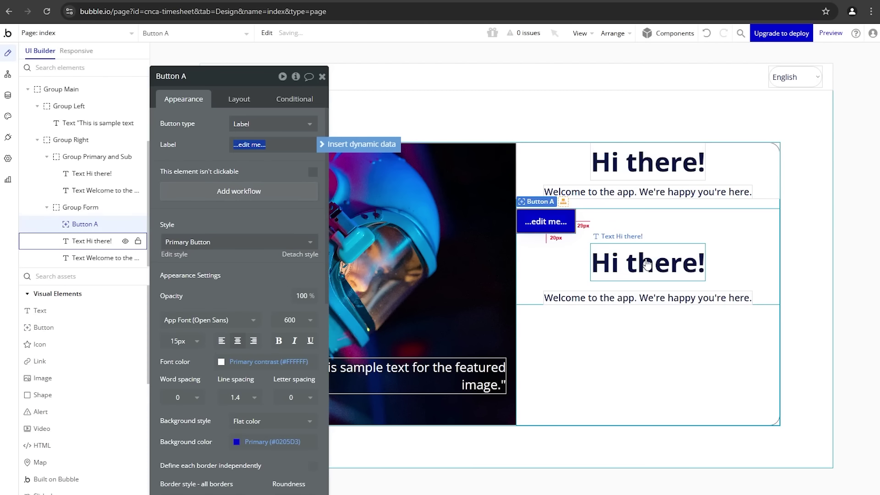
key(Delete)
key(Delete)
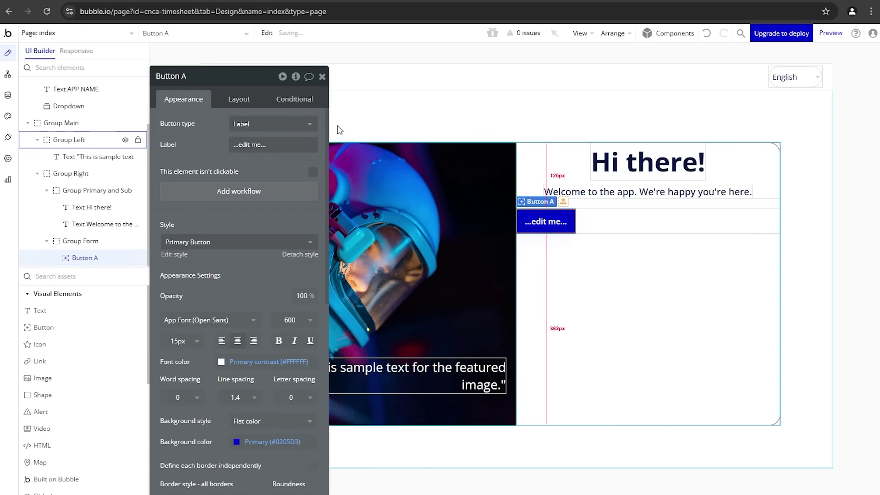
double_click(568, 224)
click(270, 144)
text(Log in with Google)
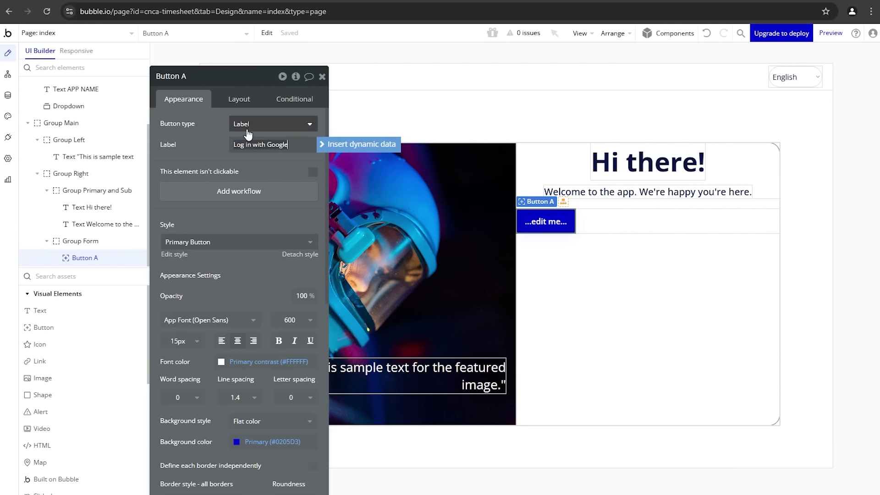
Step: Set the button type to 'Icon and label' with the fa-google icon
click(249, 128)
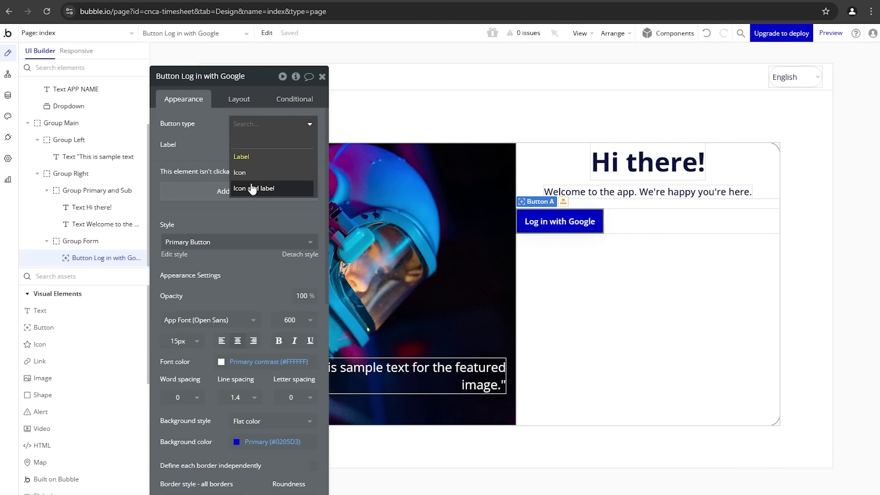
click(253, 189)
click(261, 147)
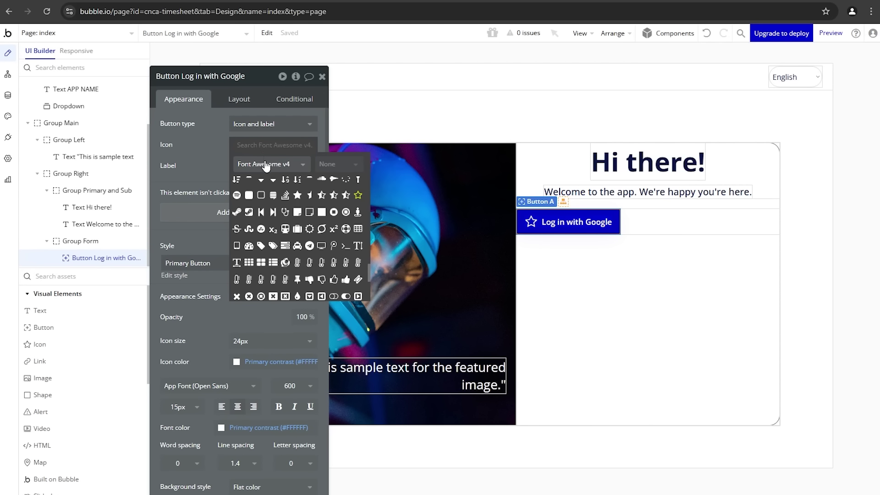
text(goo)
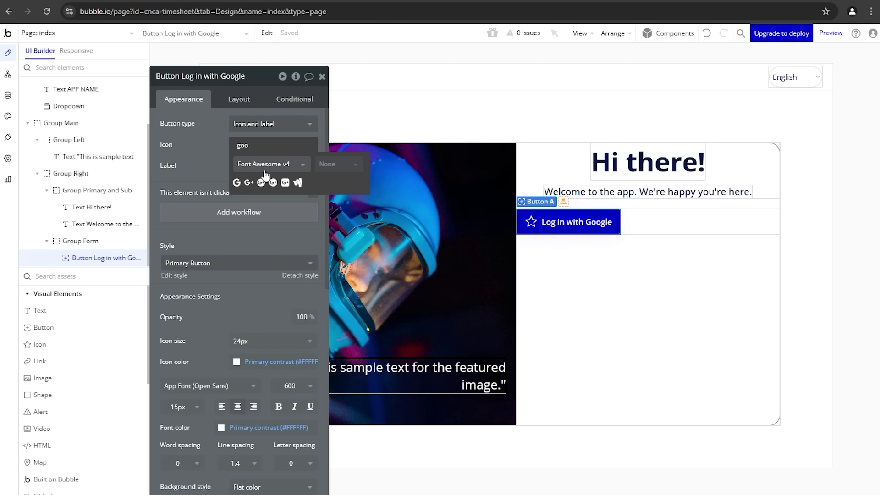
click(242, 185)
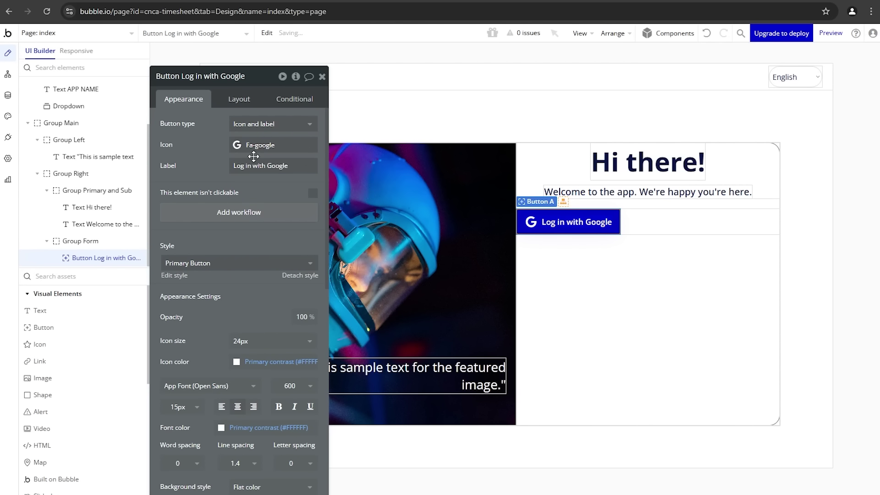
scroll(236, 309, down, 3)
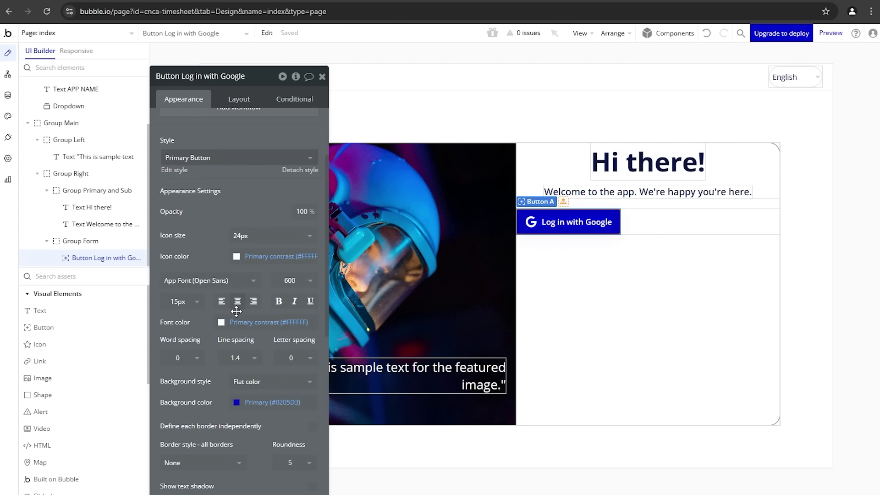
Step: Remove the Google button's background fill
scroll(236, 311, down, 4)
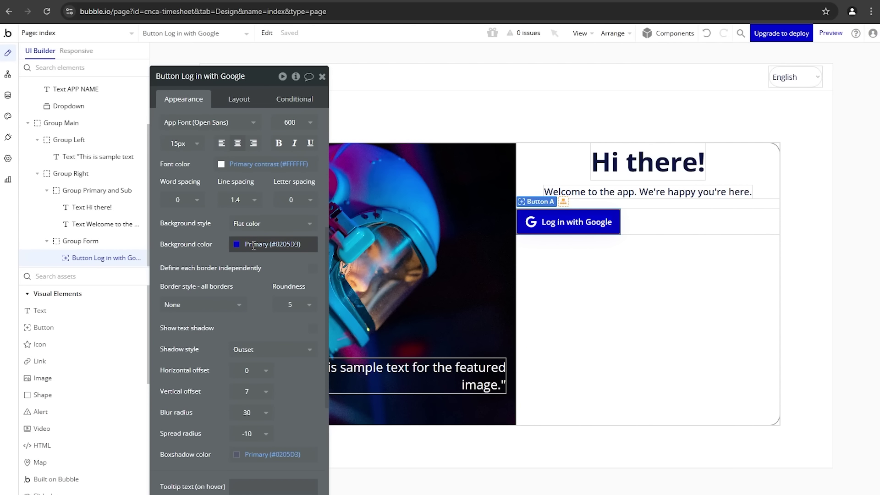
scroll(264, 196, up, 1)
scroll(244, 264, down, 1)
click(264, 243)
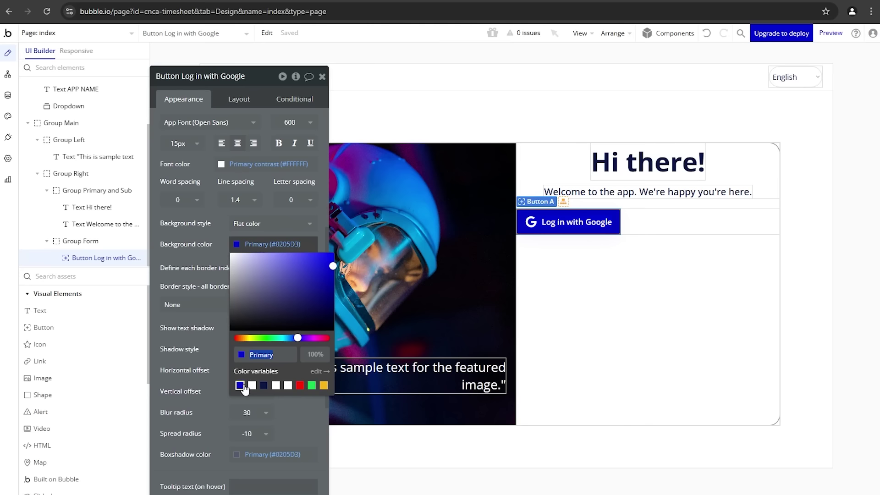
click(224, 246)
click(246, 227)
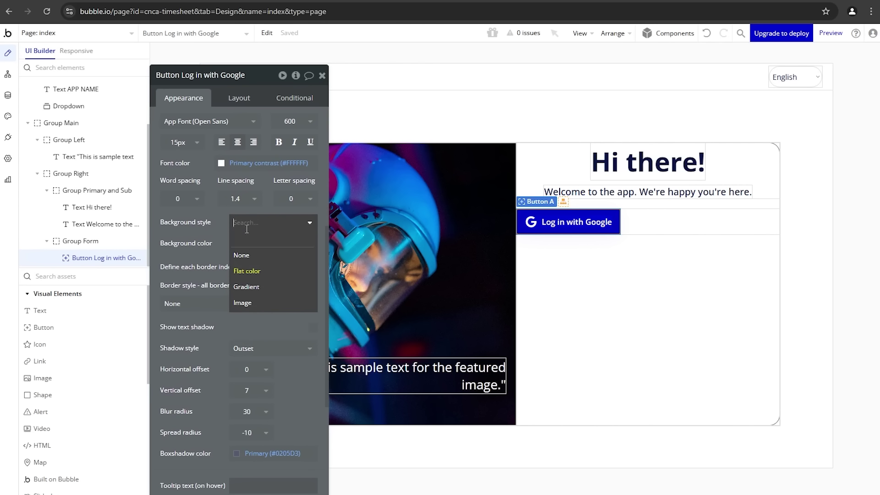
click(240, 255)
Step: Make the button's text and Google icon navy
scroll(225, 245, up, 2)
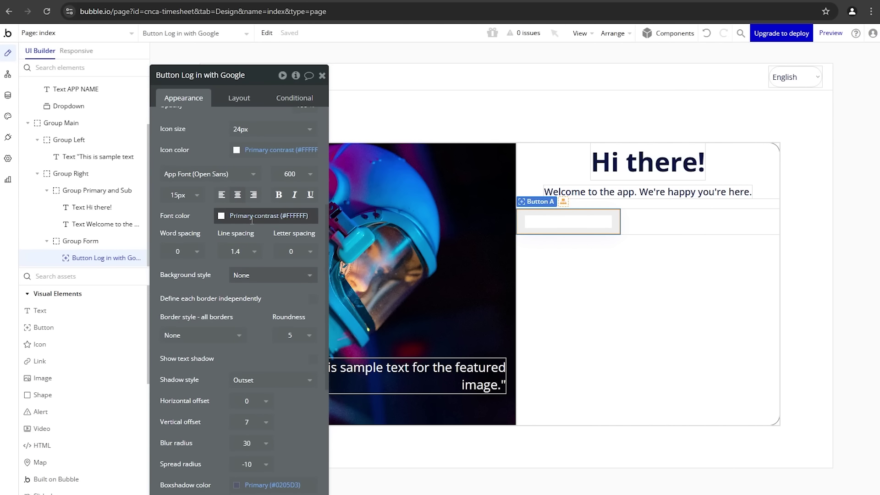
click(249, 215)
click(250, 356)
click(186, 216)
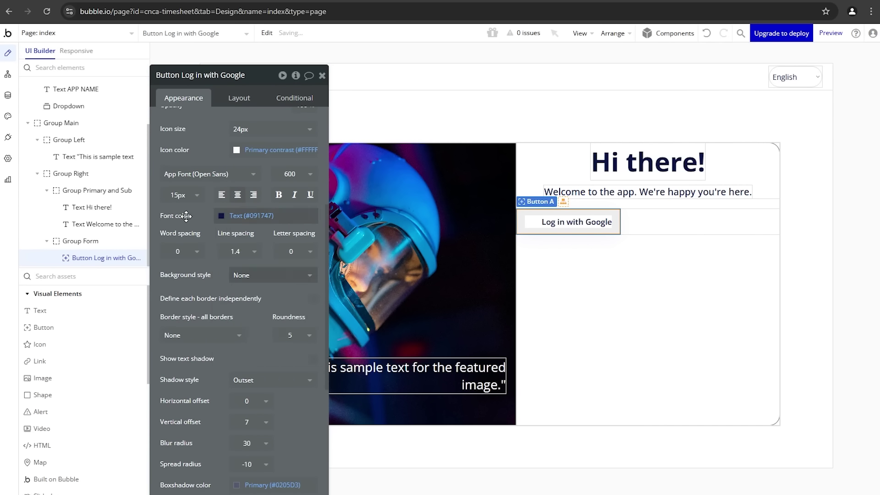
scroll(266, 195, up, 2)
click(267, 202)
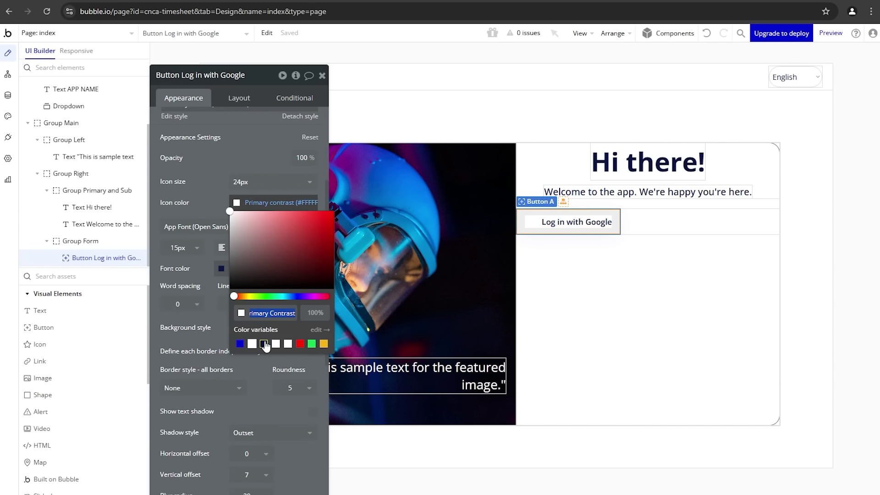
click(264, 344)
click(210, 197)
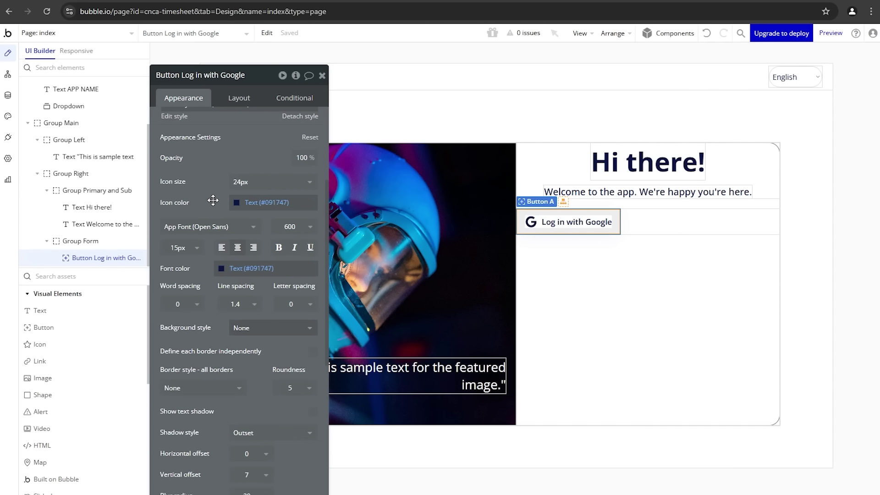
Step: Give the button roundness 10 and a solid border in the Text (#091747) colour
scroll(218, 340, down, 1)
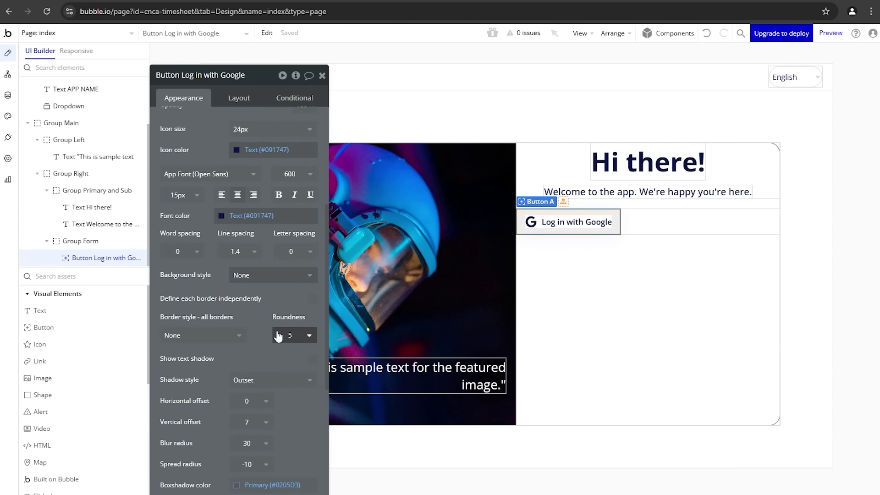
click(291, 335)
click(293, 431)
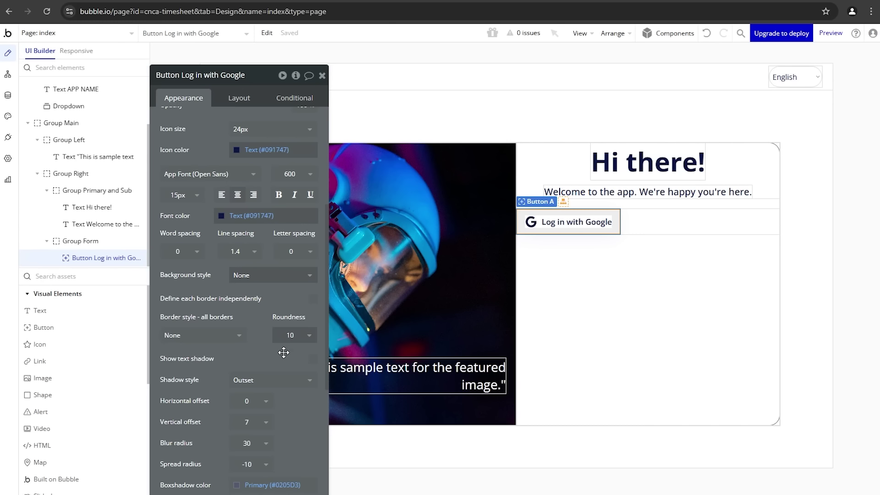
click(232, 338)
click(191, 384)
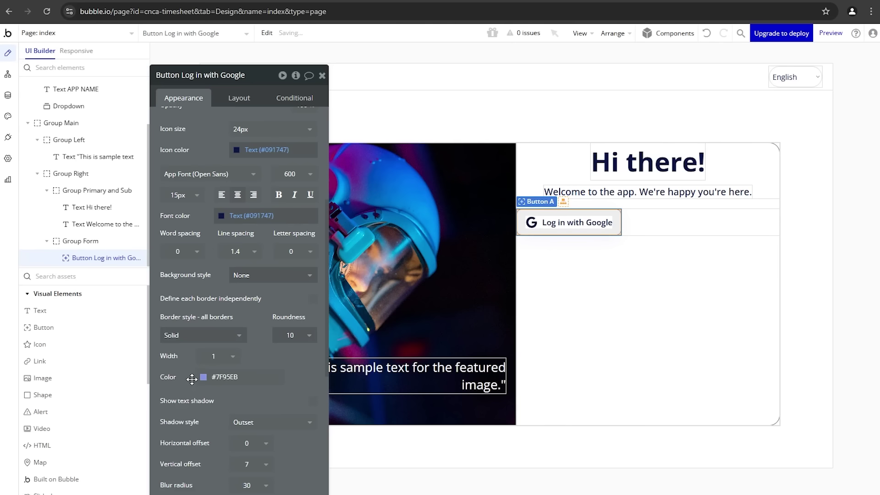
click(218, 377)
text(Text)
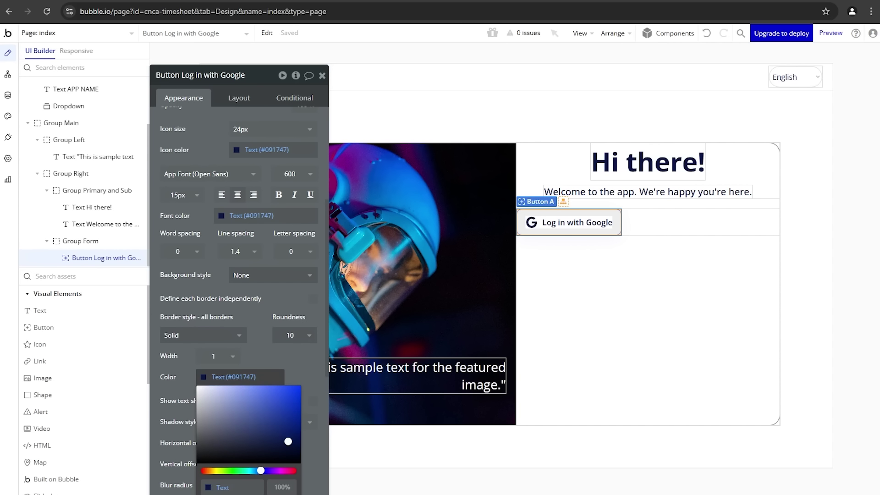
click(582, 437)
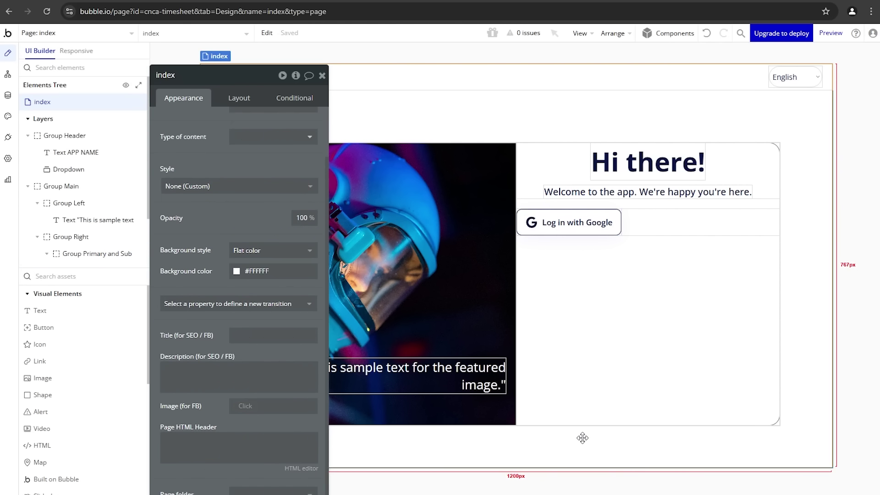
Step: Uncheck 'Fit width to content' on the Google button so it spans the panel width
click(97, 2)
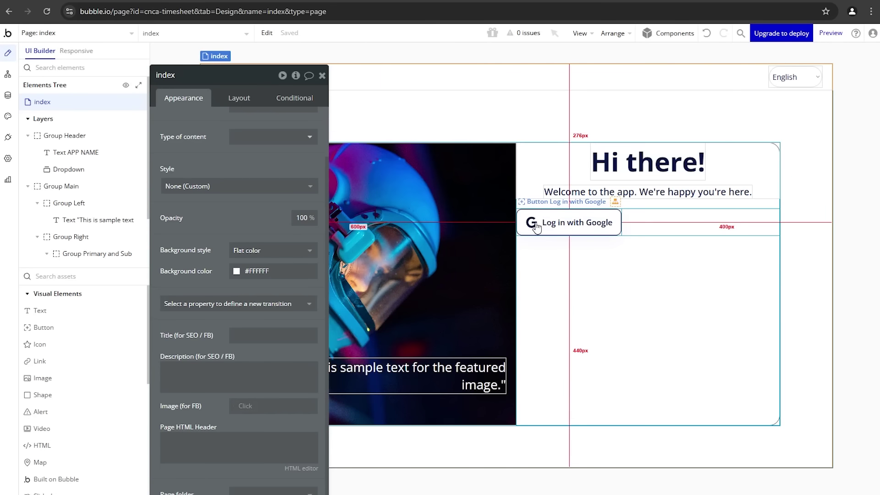
click(537, 228)
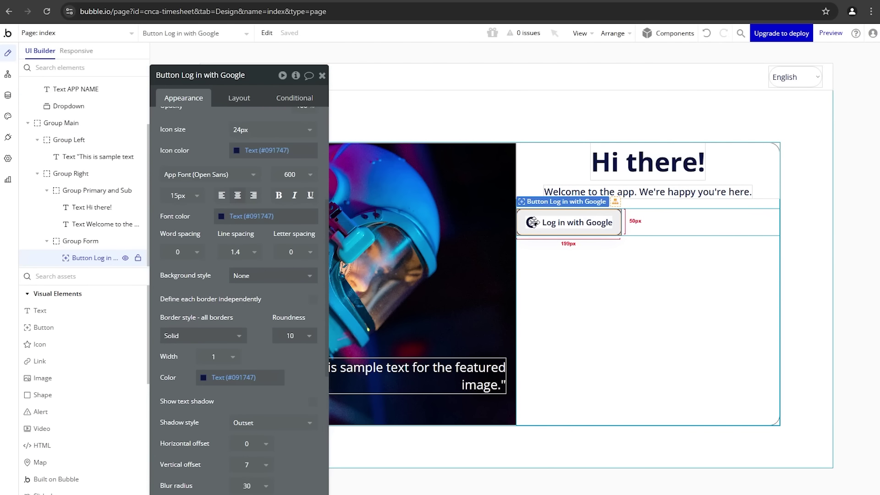
click(225, 95)
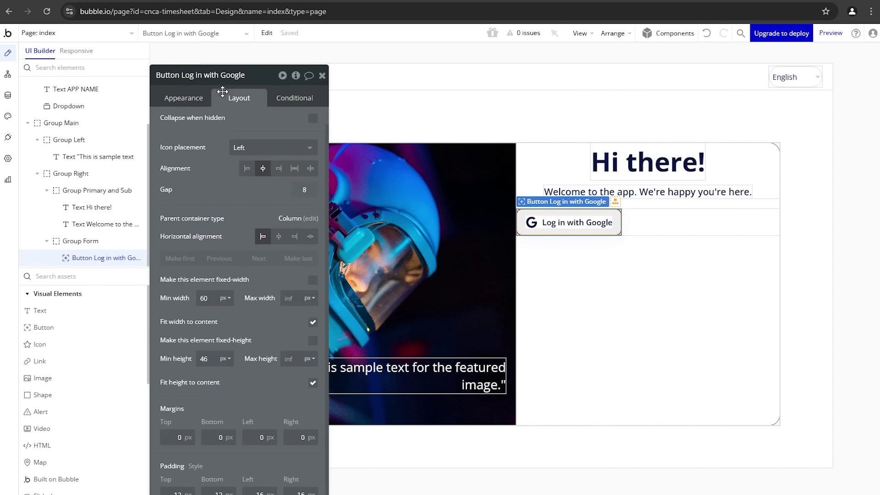
click(313, 323)
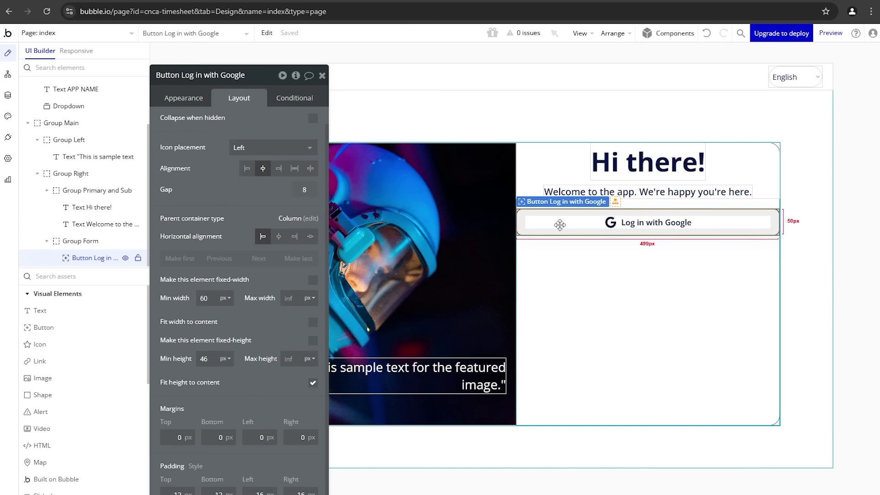
click(105, 242)
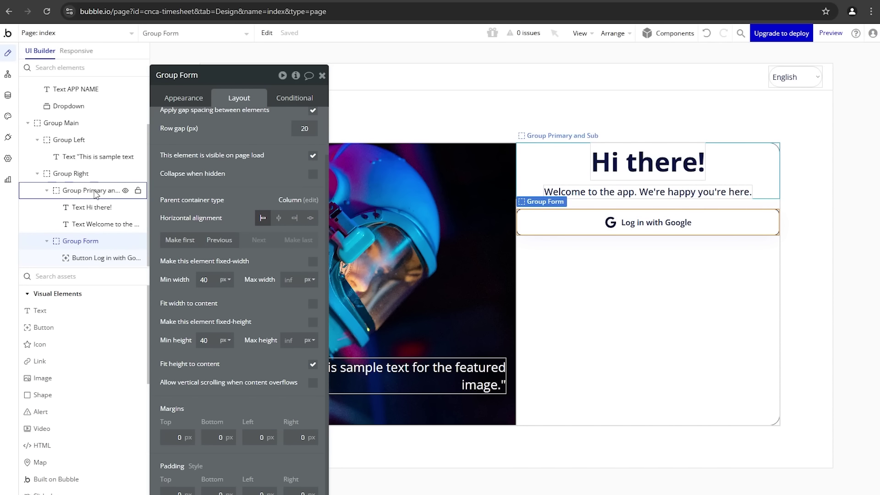
click(83, 174)
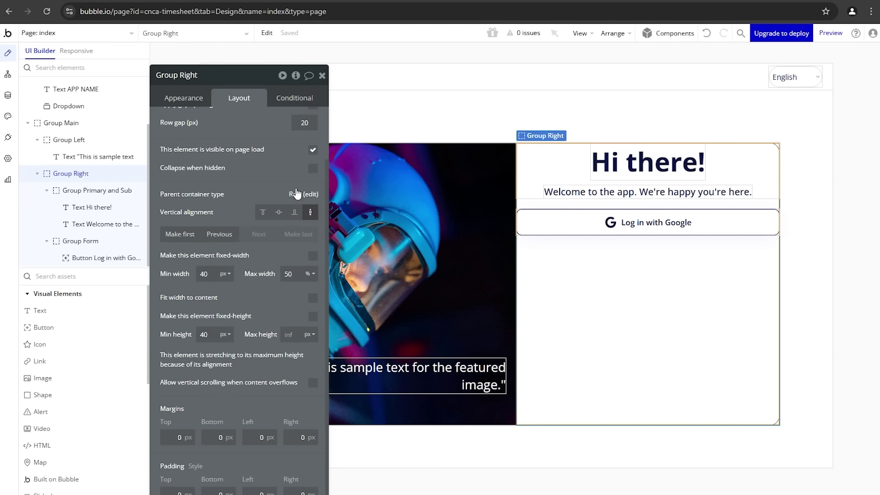
scroll(252, 361, down, 2)
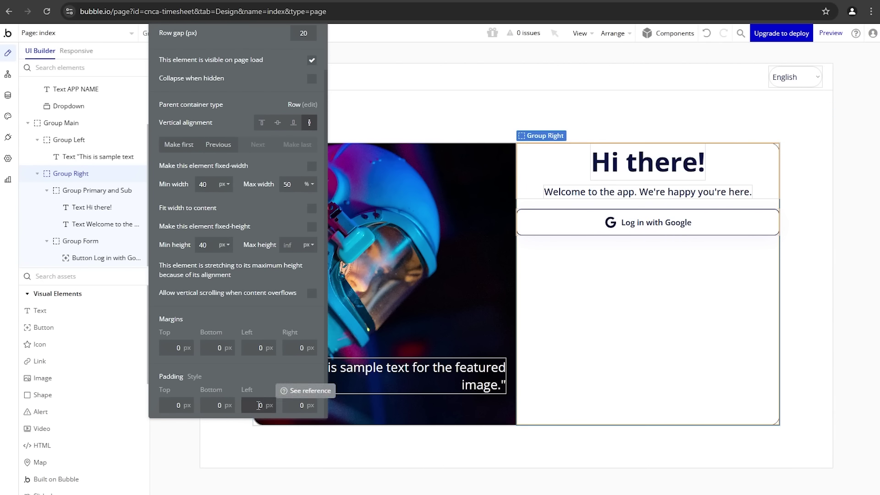
Step: Set Group Right's left and right padding to 40 px each
click(259, 405)
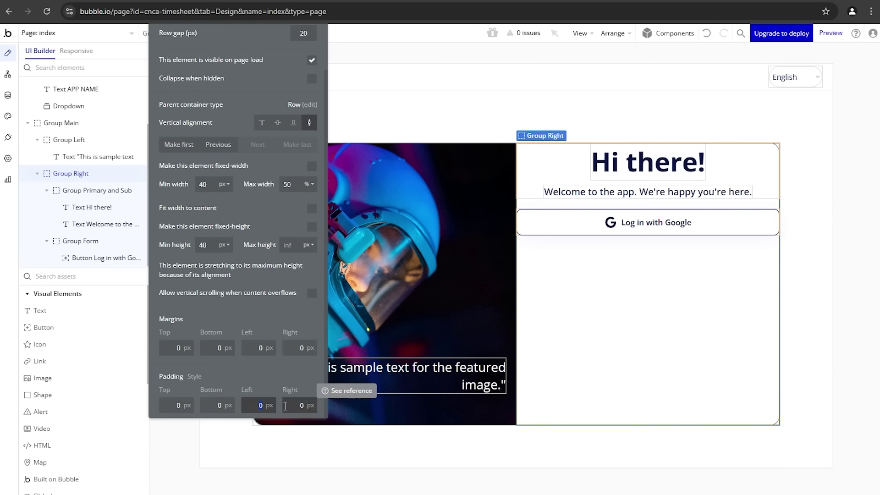
key(BackSpace)
key(BackSpace)
text(40)
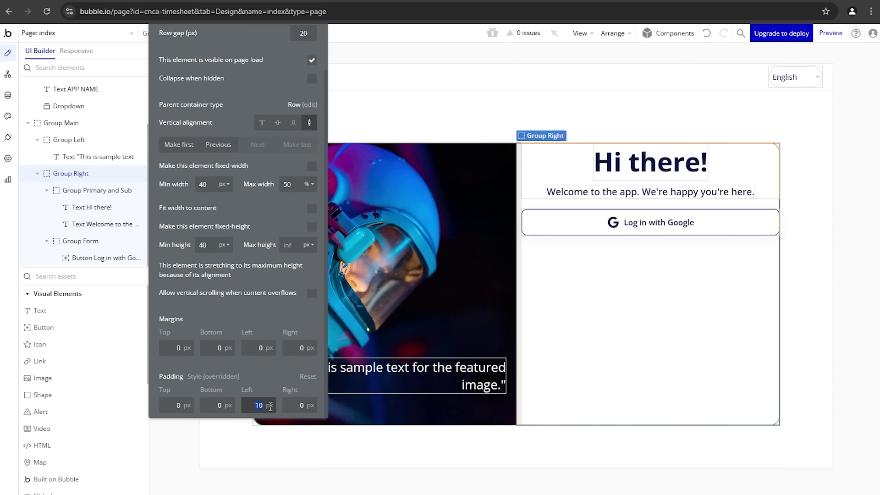
click(299, 404)
text(4)
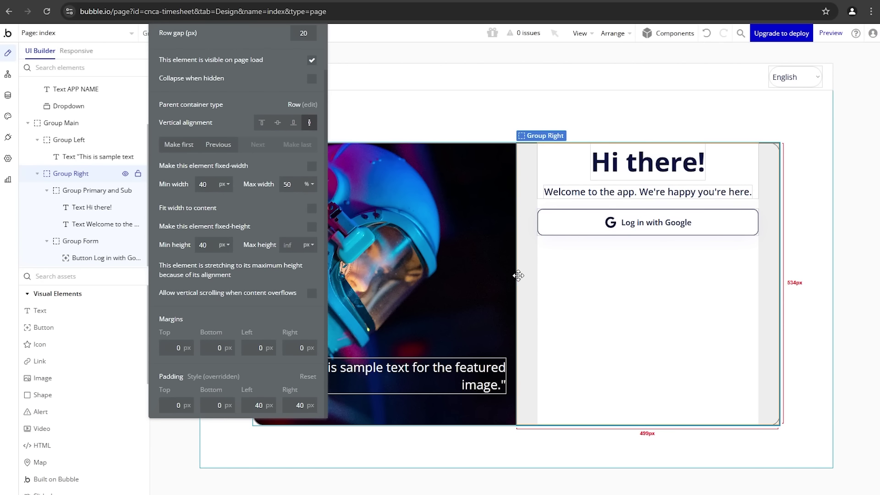
click(569, 225)
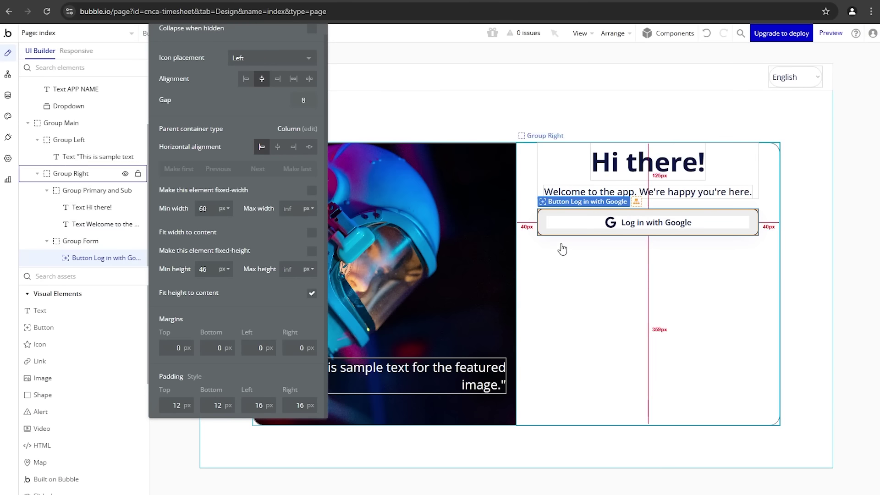
Step: Drag a copy of the welcome text into Group Form near the Google login button
click(601, 192)
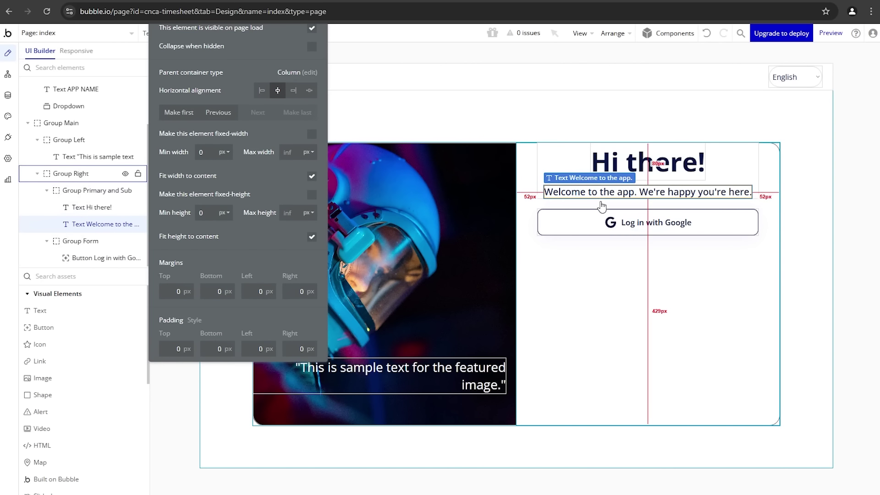
drag(597, 203, 599, 220)
drag(189, 226, 228, 279)
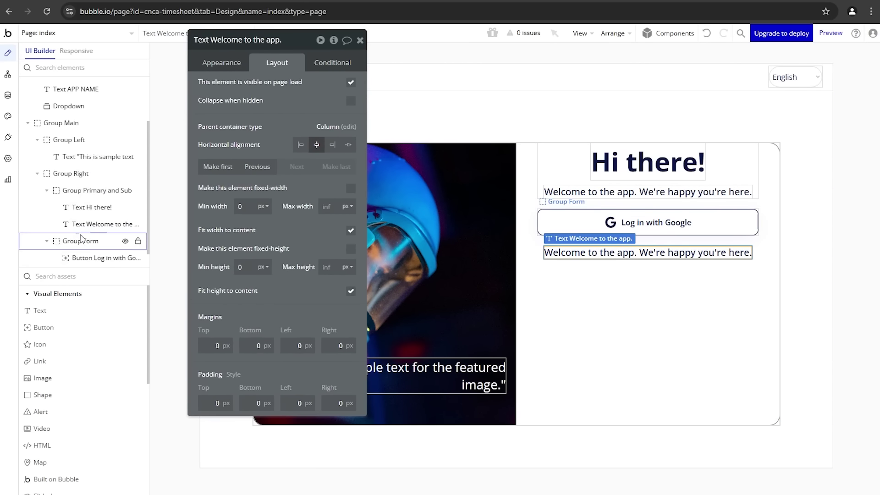
drag(84, 261, 68, 236)
mouse_move(90, 227)
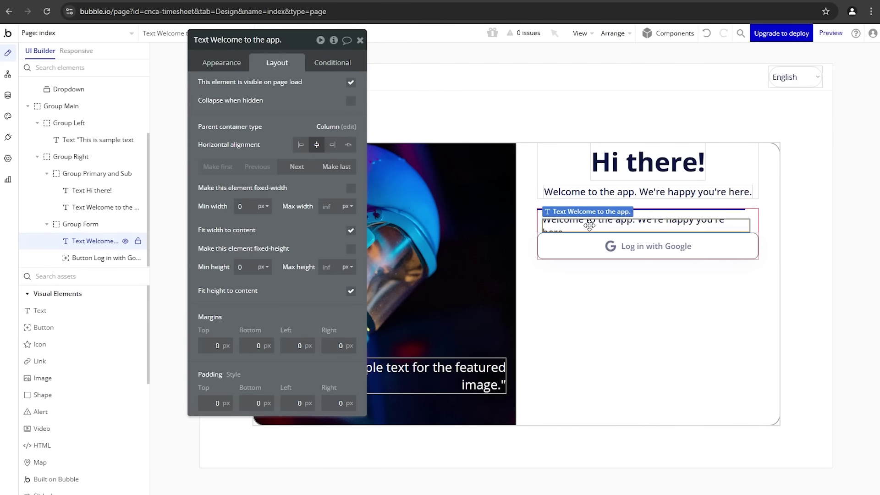
Step: Reorder the copied welcome text so it sits below the Log in with Google button
click(298, 169)
click(275, 168)
click(298, 169)
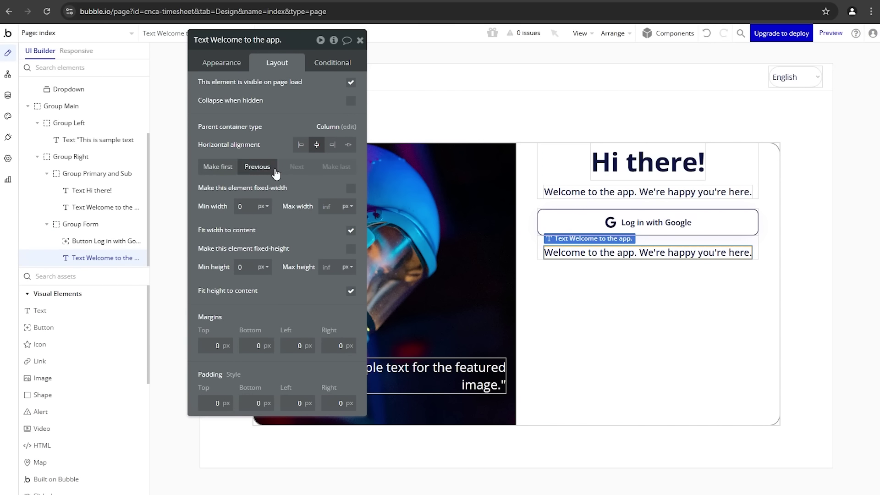
click(275, 168)
click(298, 168)
drag(251, 84, 275, 143)
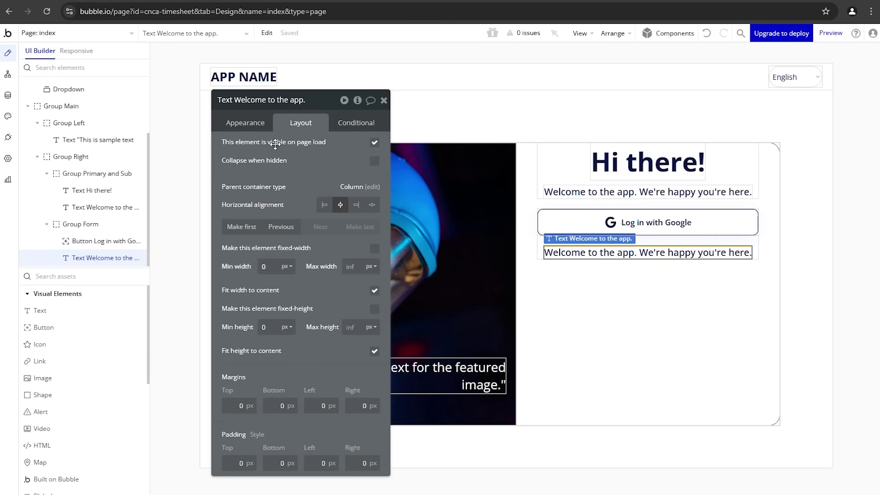
Step: Change the copied text to a Body-style 'or' label and draw a shape under the Google button
click(245, 123)
triple_click(280, 145)
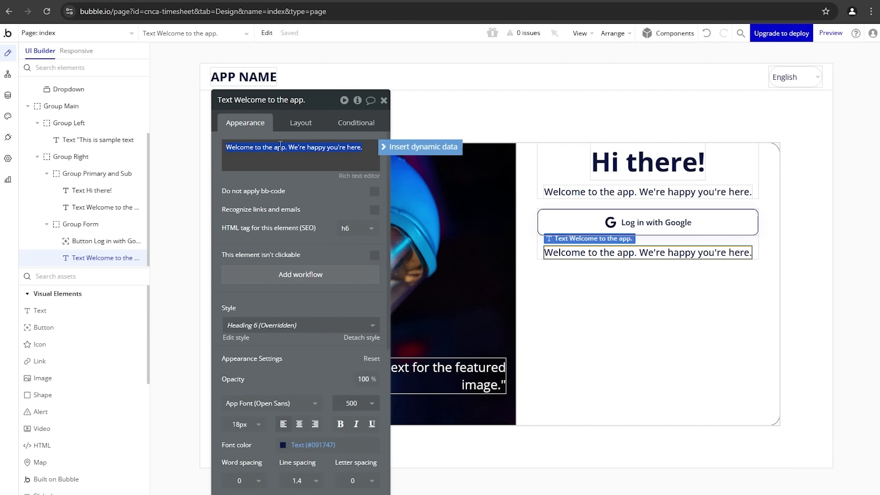
text(or)
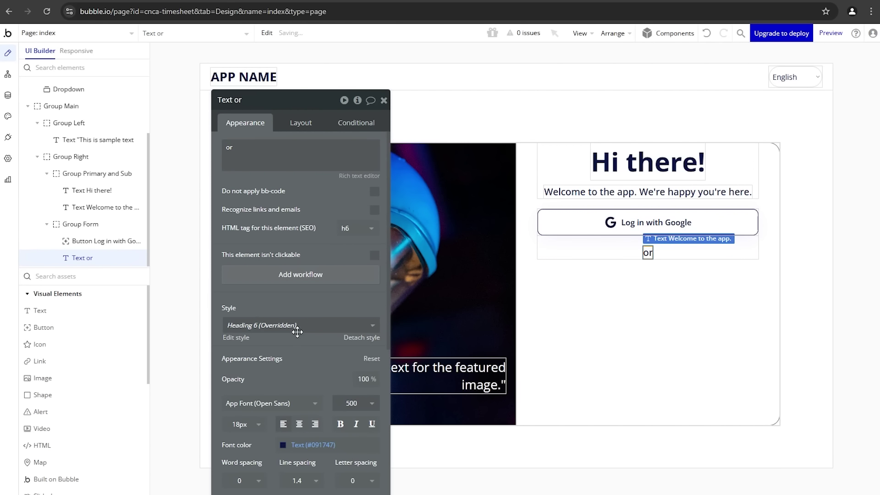
click(297, 332)
click(284, 358)
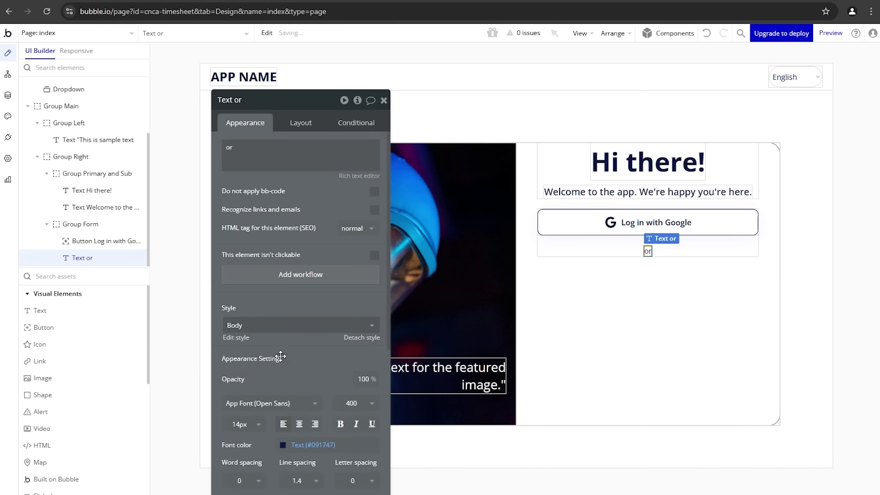
click(74, 396)
mouse_move(566, 241)
mouse_down()
mouse_move(599, 242)
mouse_move(603, 252)
mouse_up()
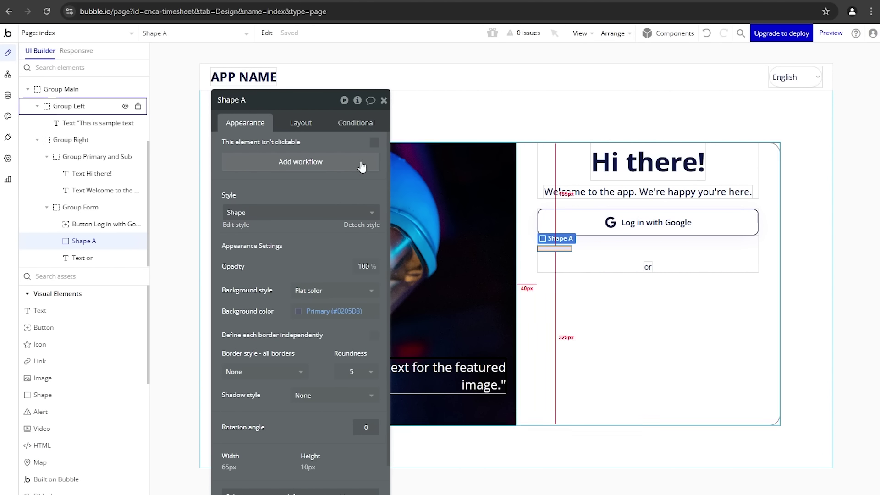
Step: Set Shape A's height to 2 px, making it a thin 65×2 px line
click(298, 123)
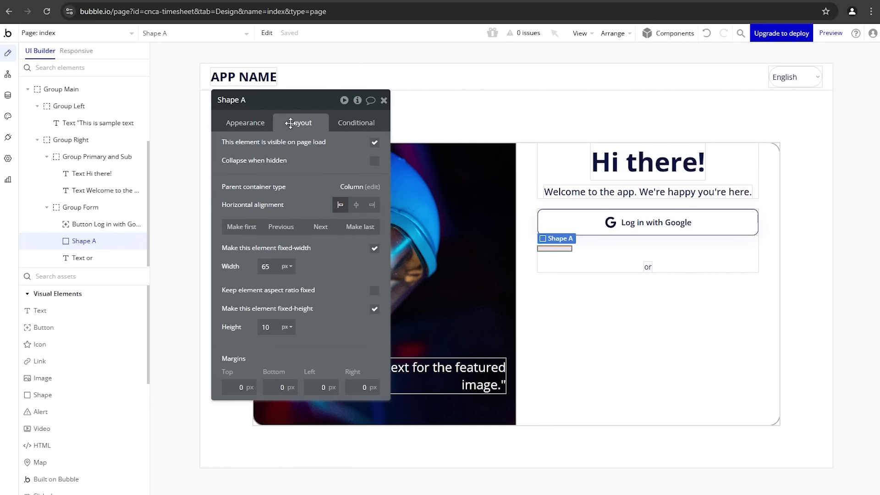
double_click(265, 328)
text(2)
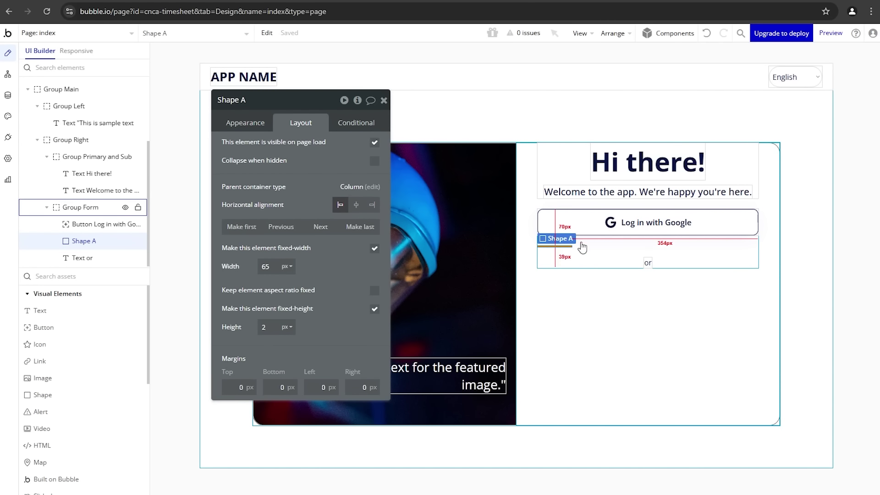
Step: Copy and paste the line as Shape B in Group Form, then select Shape A with the 'or' text
click(267, 33)
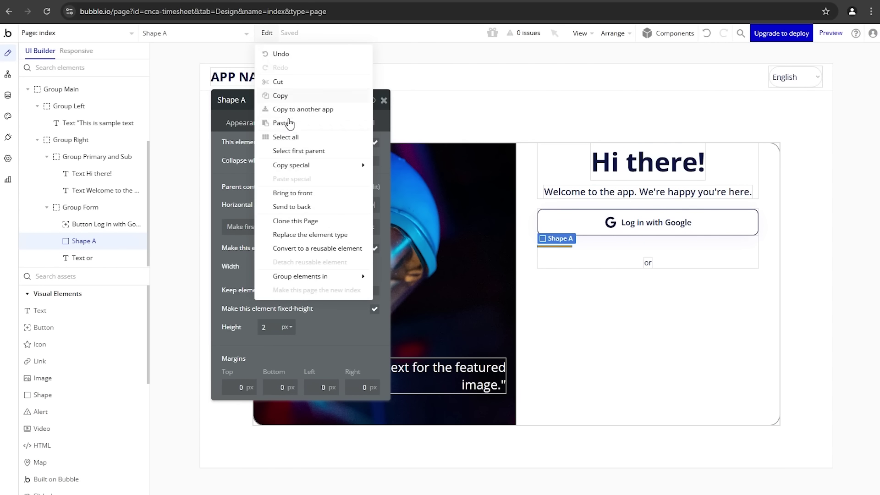
click(289, 94)
click(580, 250)
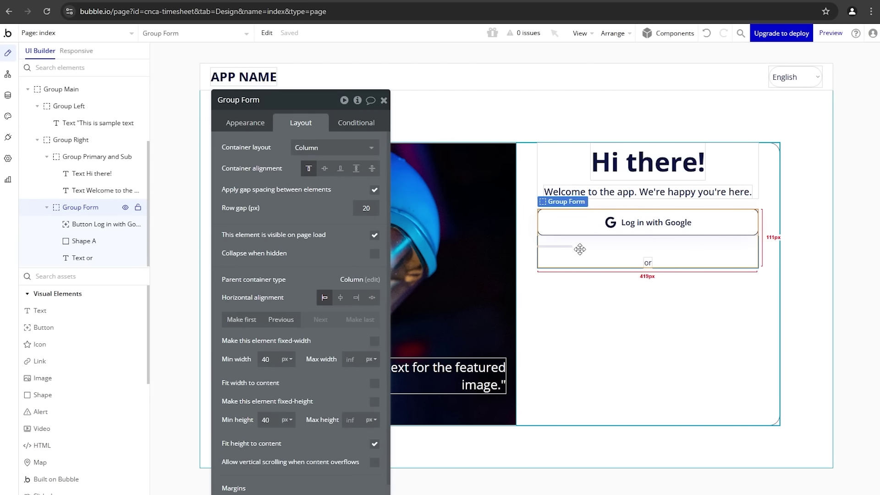
click(266, 33)
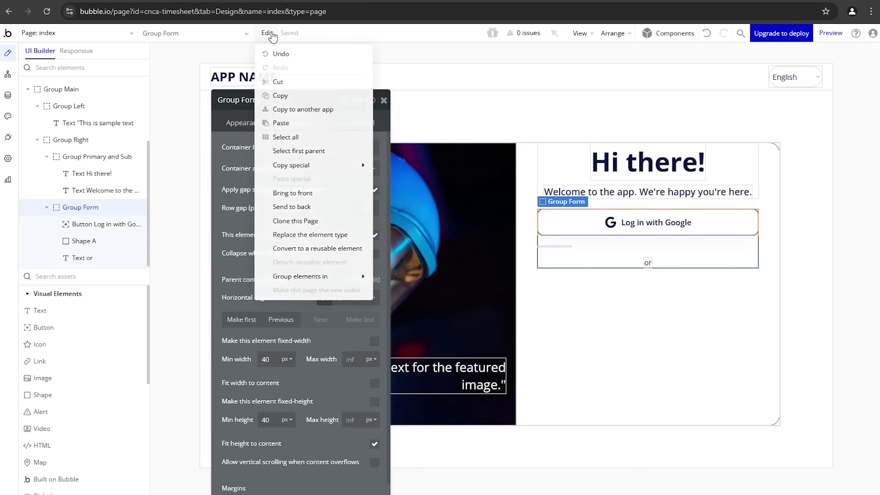
click(293, 123)
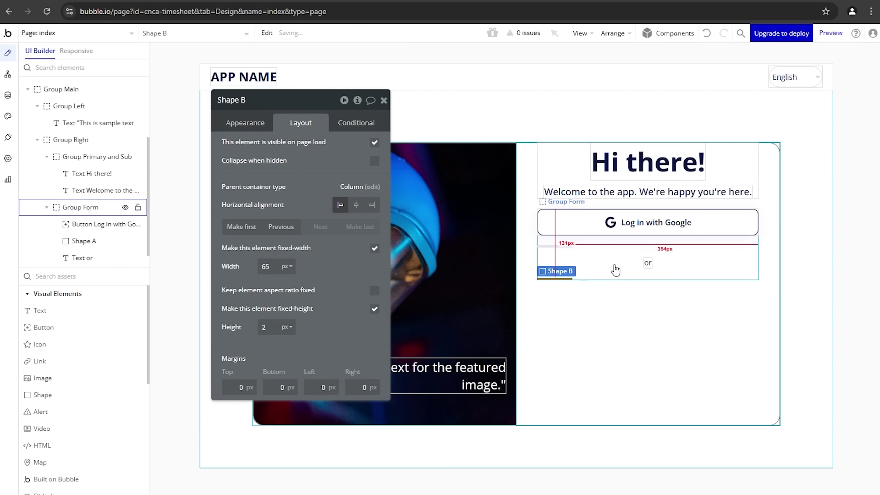
click(613, 264)
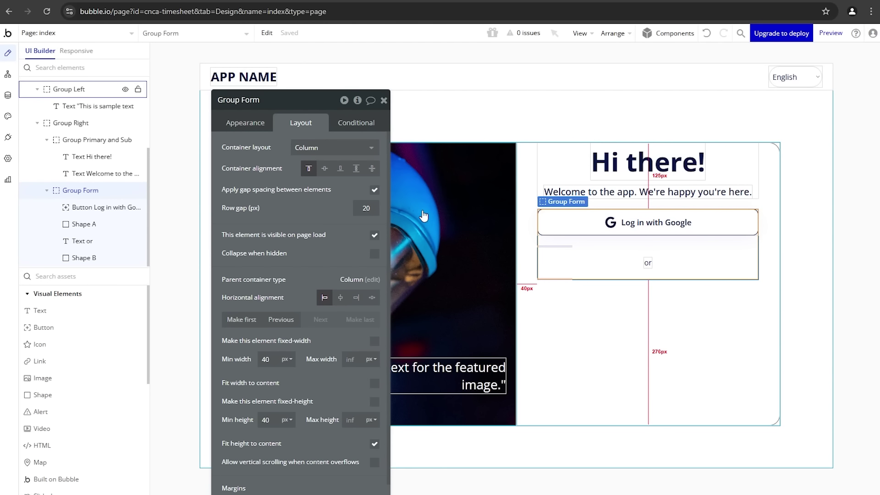
click(561, 247)
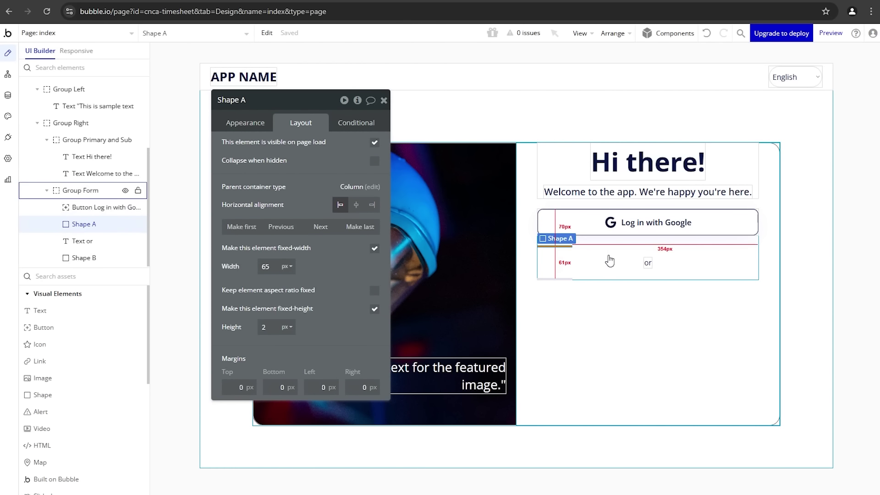
shift+click(648, 268)
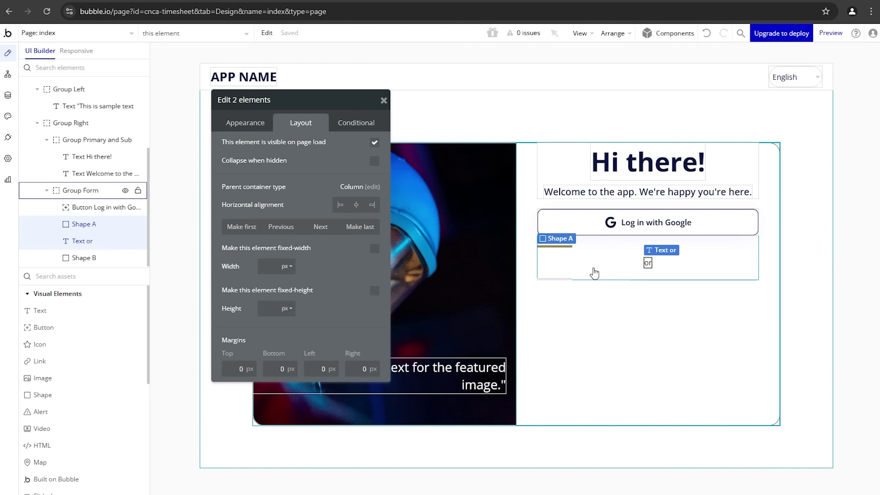
Step: Group Shape A, the 'or' text and Shape B into a Row container inside Group Form
shift+click(553, 280)
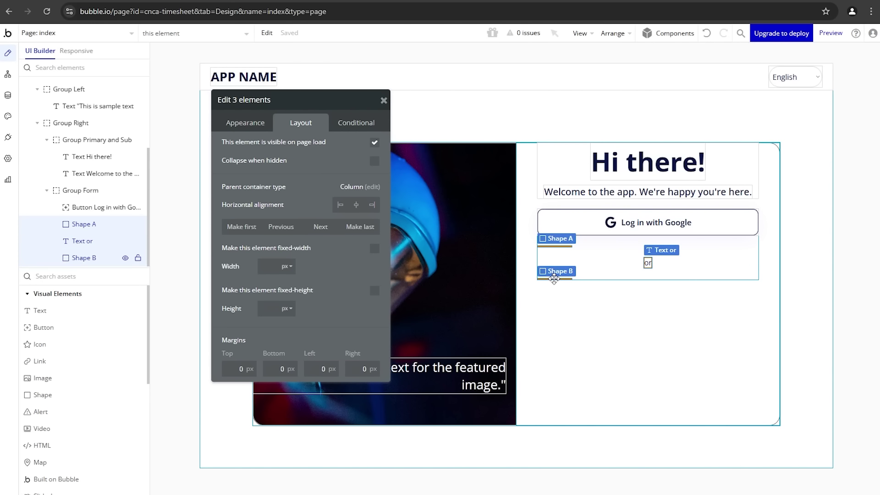
right_click(647, 263)
mouse_move(705, 340)
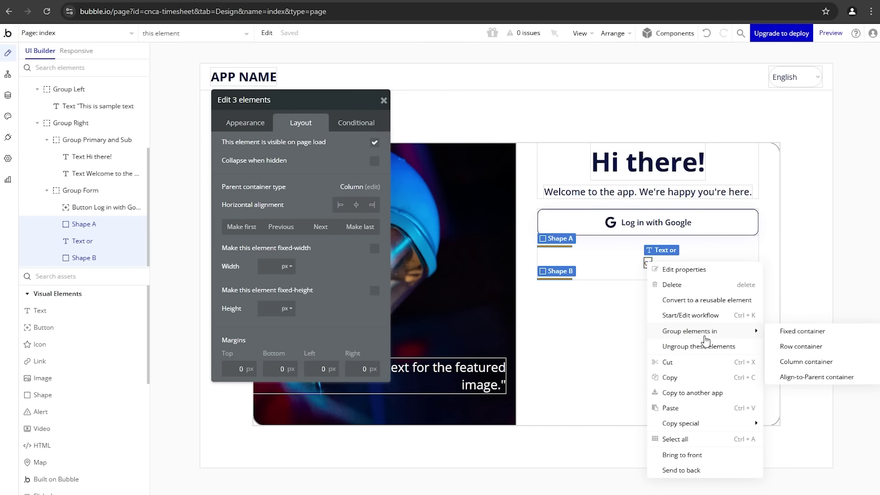
click(786, 350)
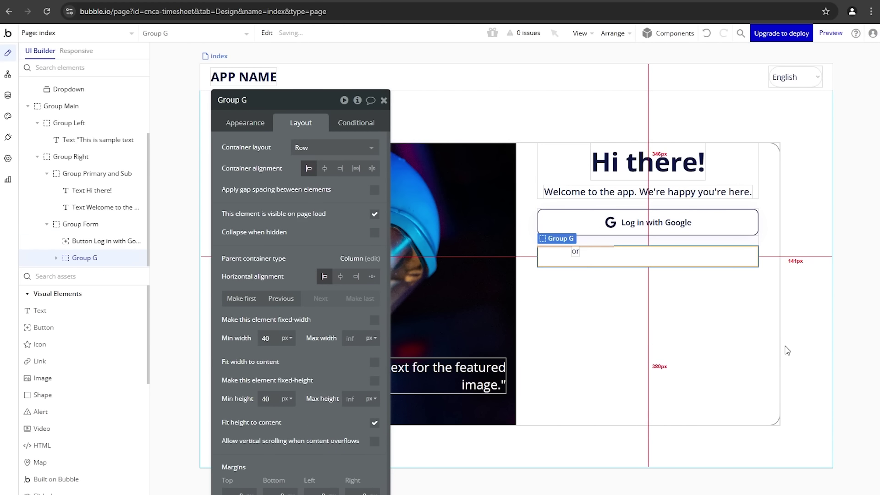
drag(567, 265, 57, 252)
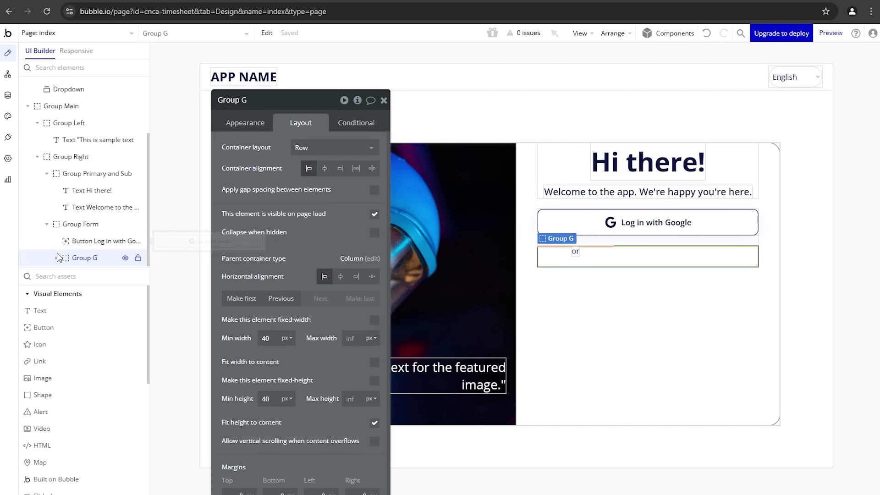
Step: Centre both line shapes vertically beside the 'or' text
click(88, 233)
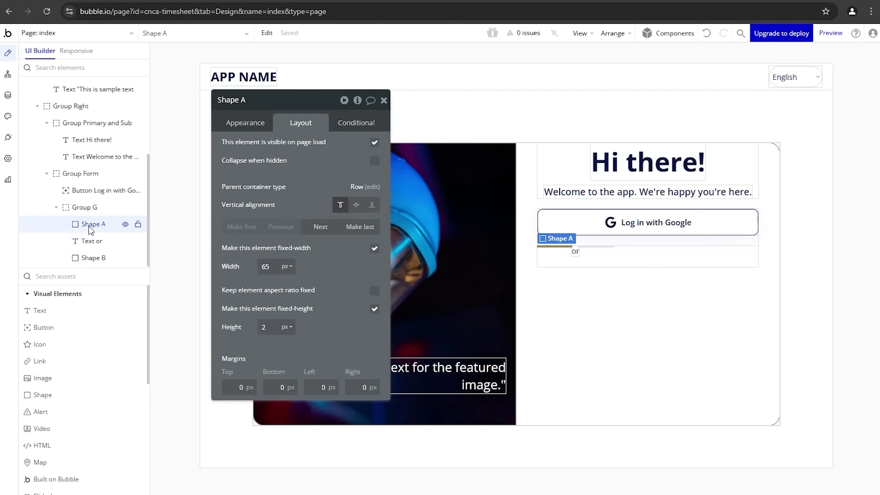
click(357, 205)
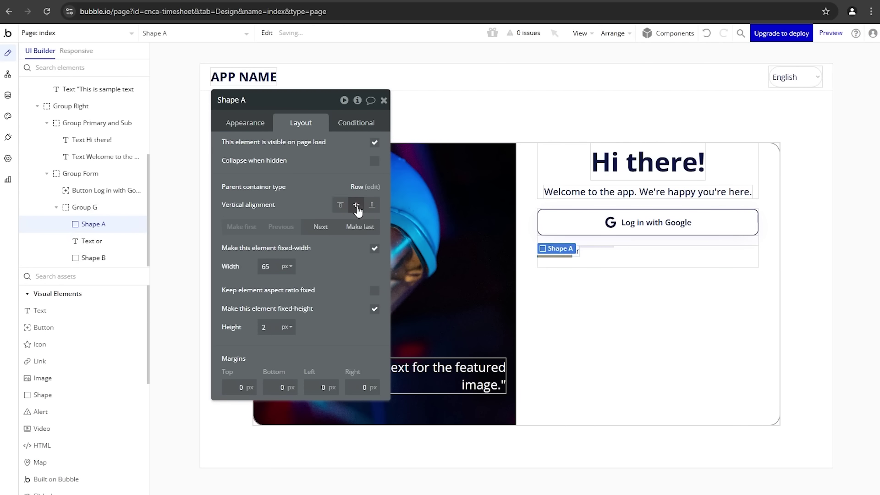
click(107, 245)
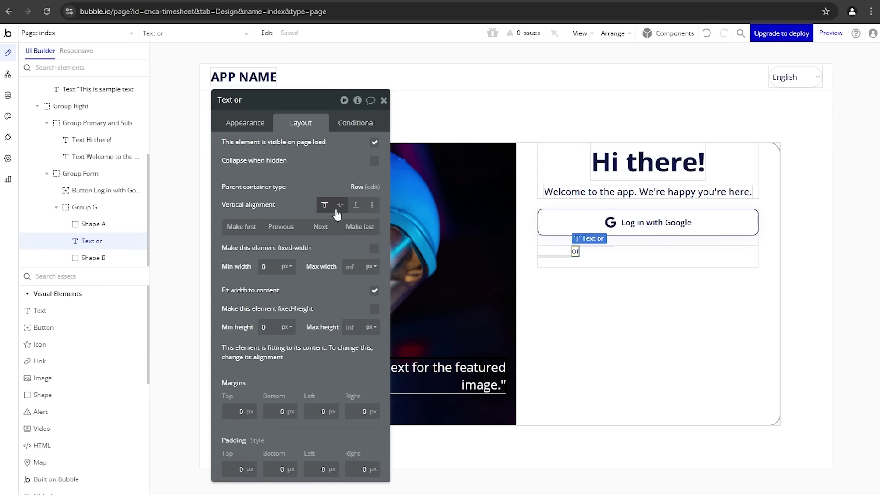
click(92, 258)
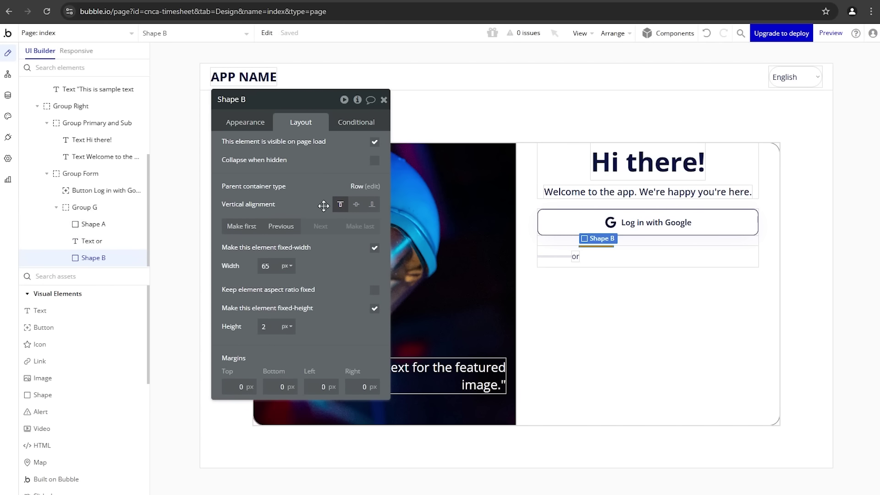
click(356, 205)
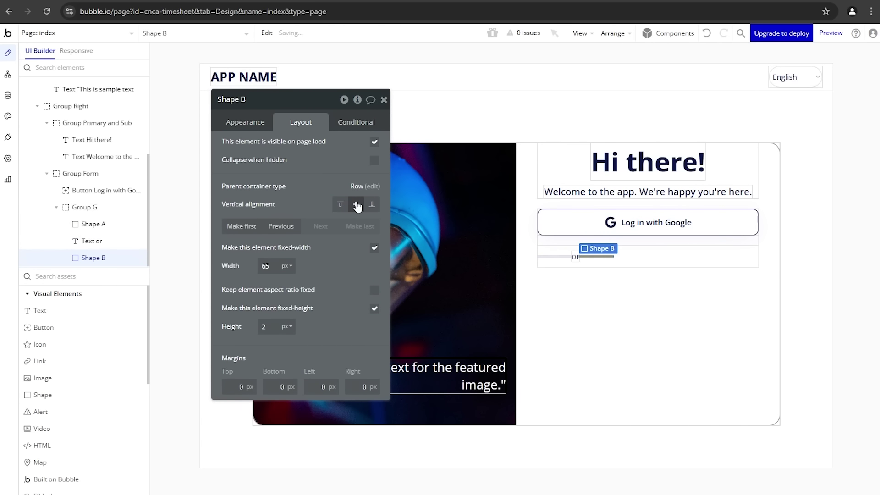
Step: Centre the divider row's contents horizontally and give it a 10 px column gap
click(637, 267)
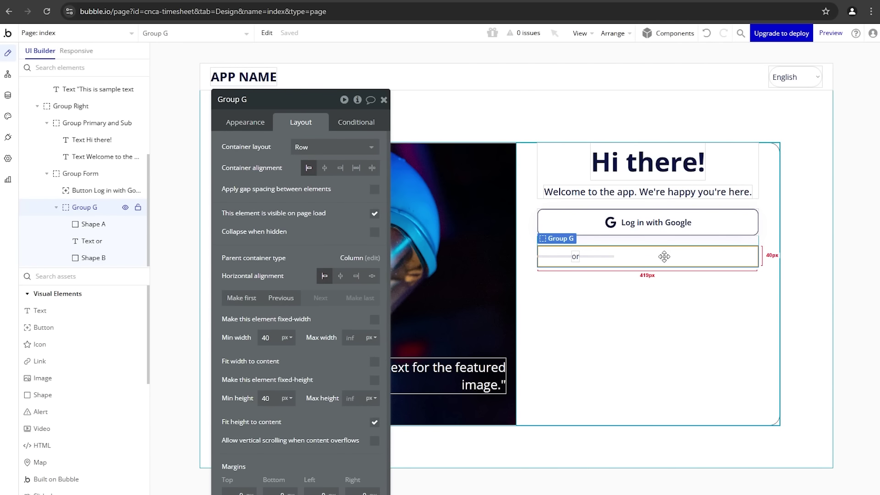
click(325, 173)
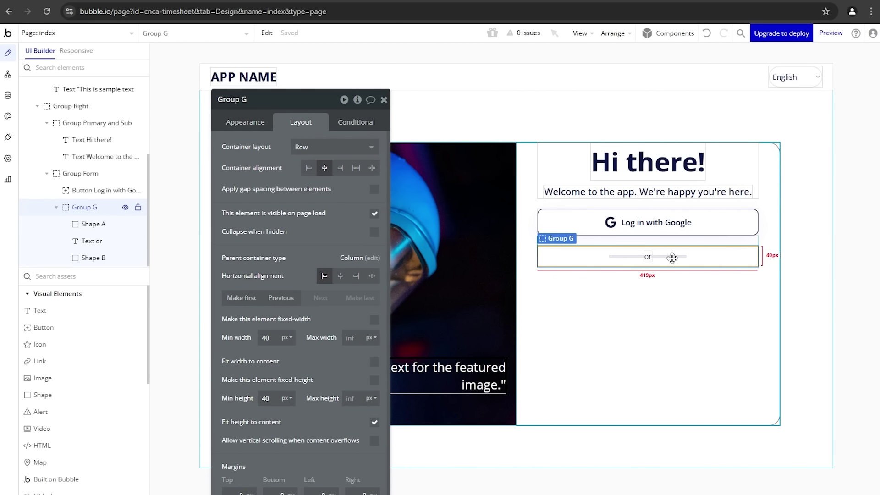
click(374, 189)
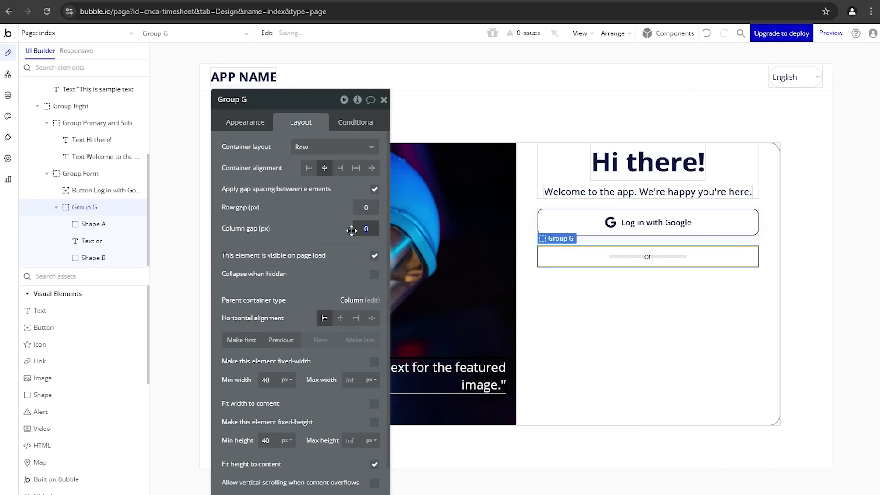
text(10)
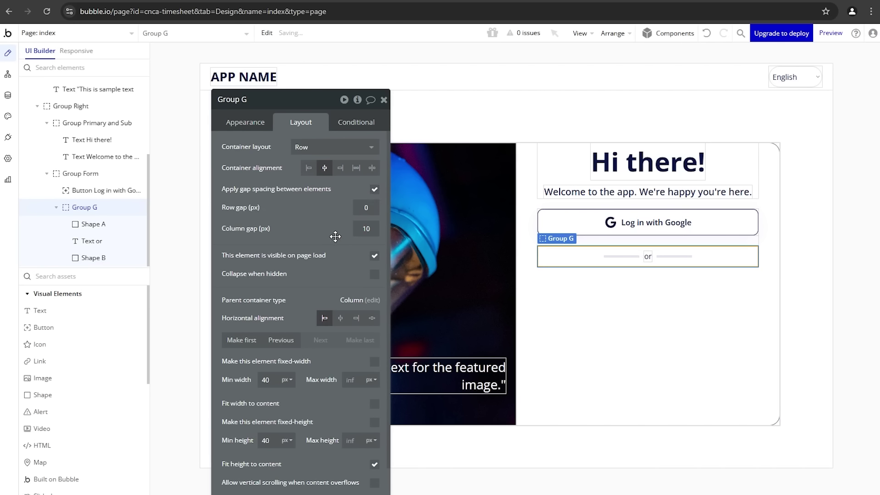
click(545, 276)
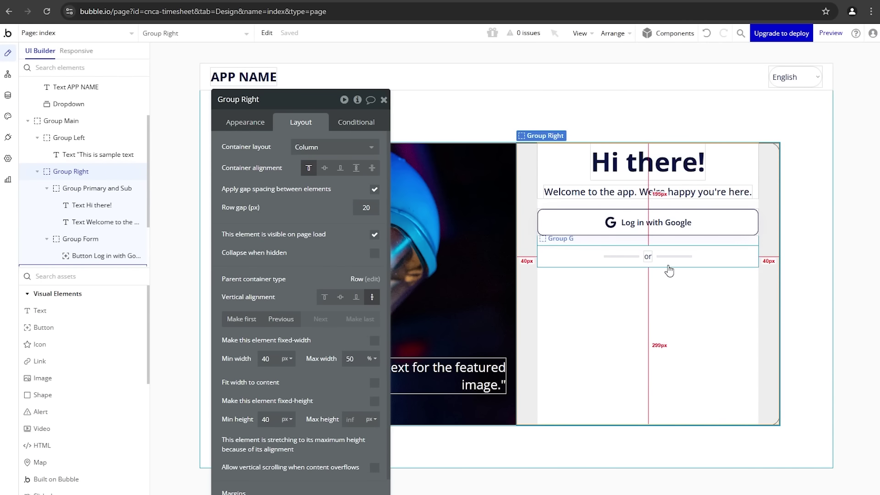
click(218, 1)
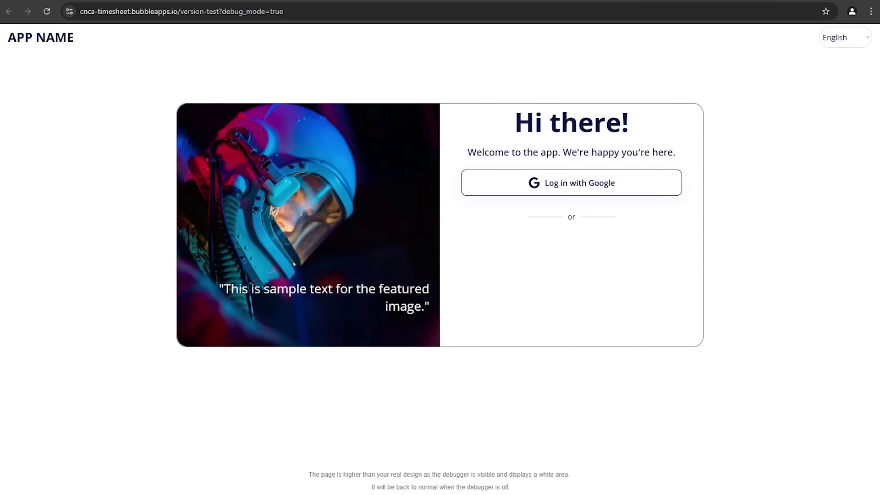
key(ctrl+w)
click(552, 171)
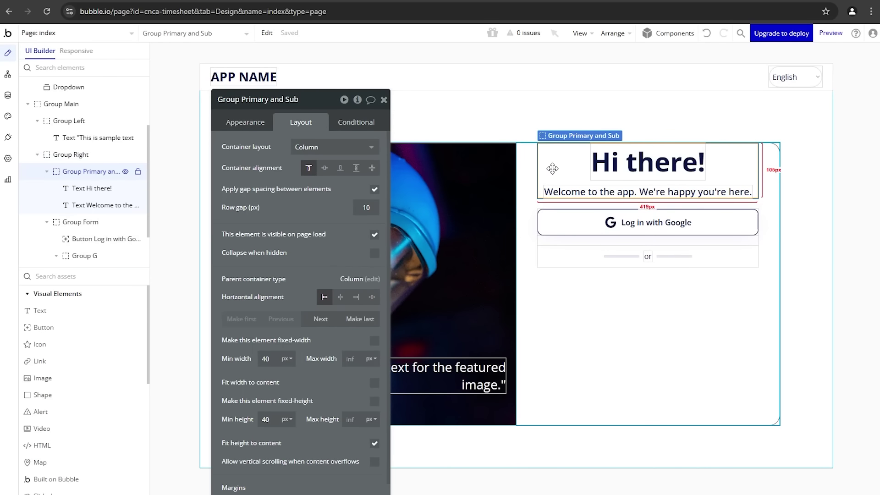
Step: Give Group Right 40 px padding at the top and bottom
click(527, 178)
scroll(255, 346, down, 5)
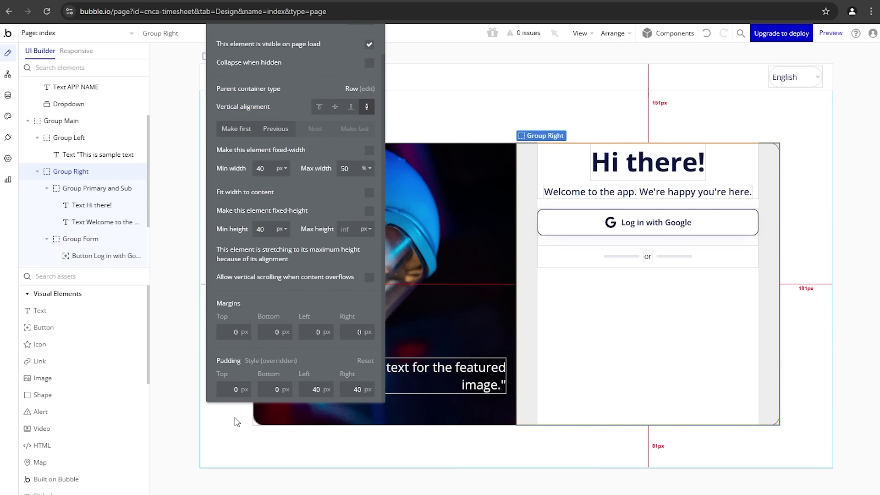
text(40)
click(275, 389)
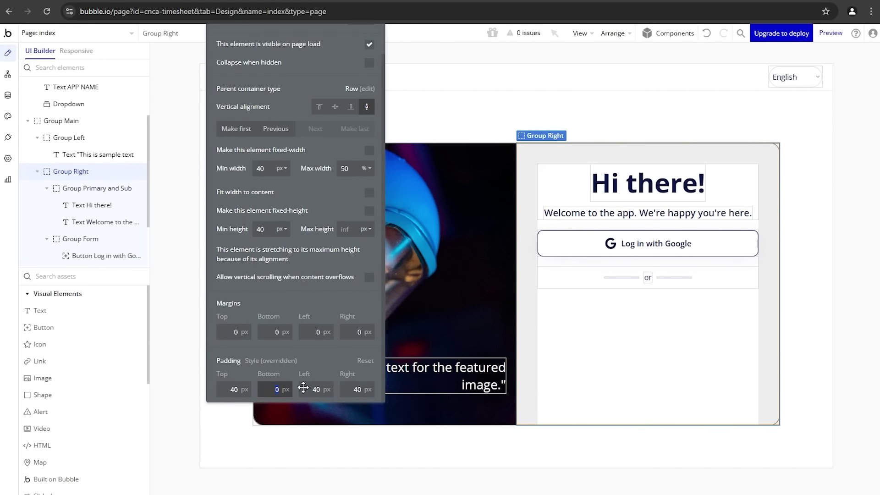
text(40)
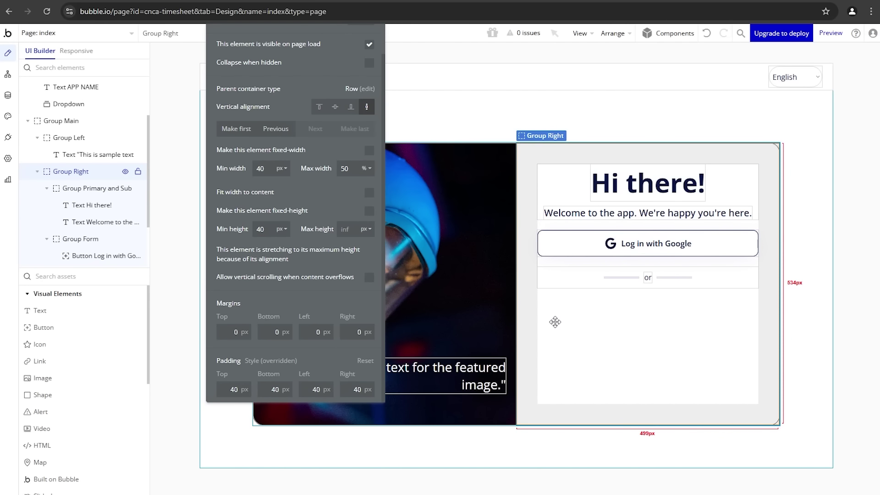
scroll(300, 130, up, 2)
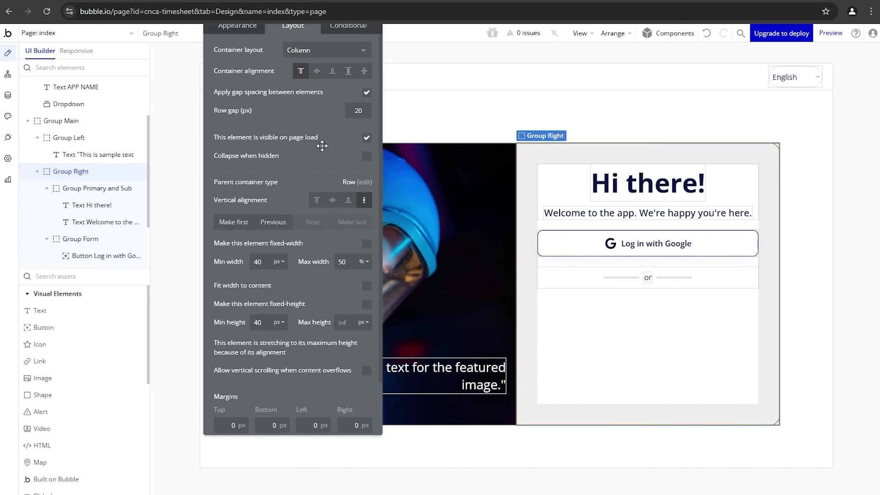
scroll(322, 146, up, 1)
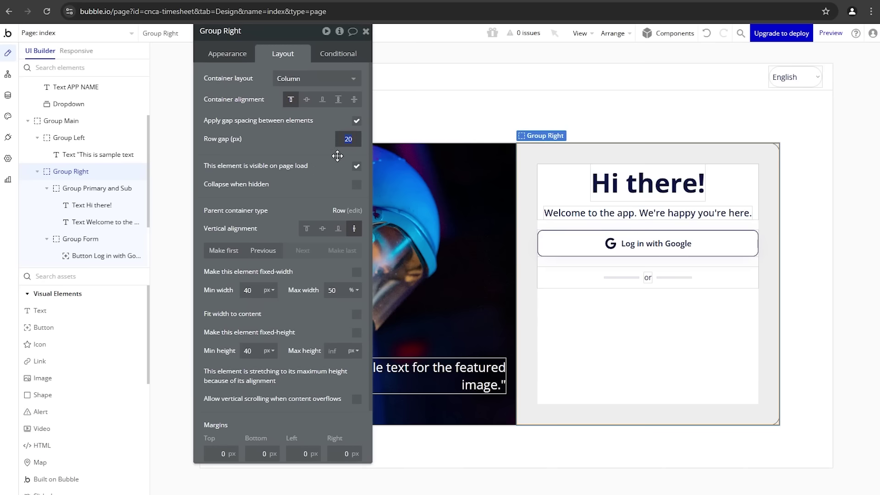
text(40)
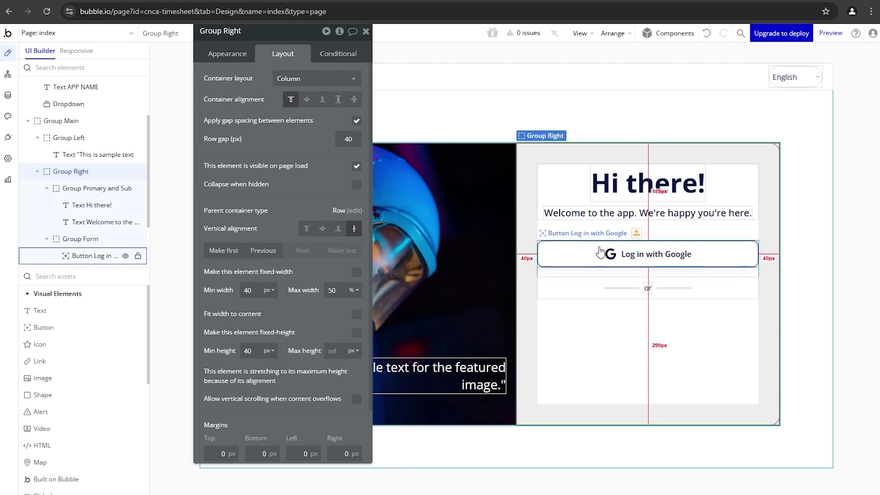
Step: Set Group Right's row gap to 50 px
double_click(348, 140)
text(50)
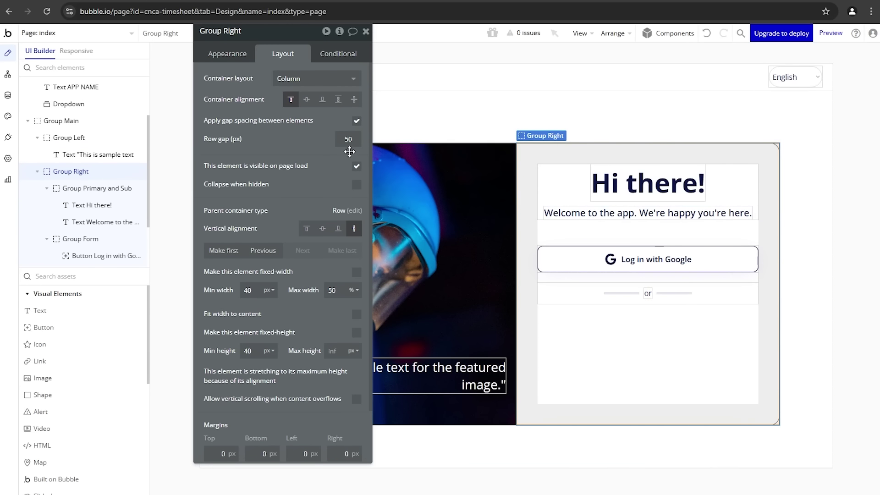
drag(345, 162, 344, 197)
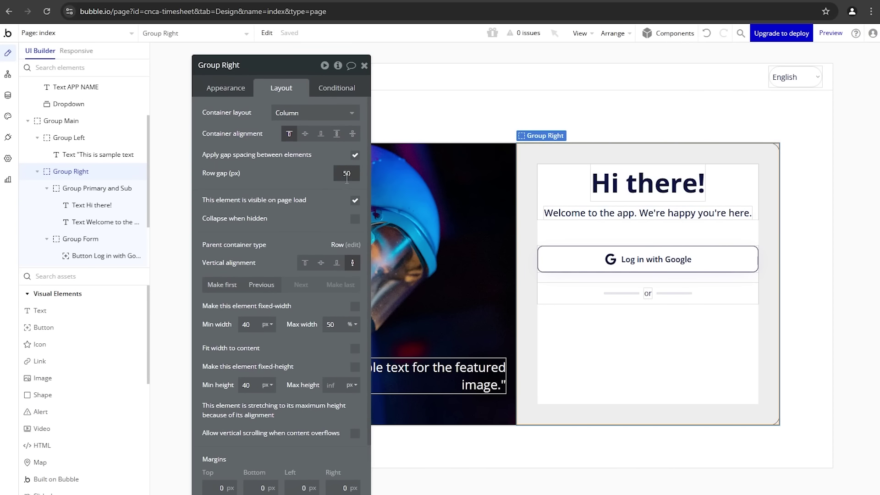
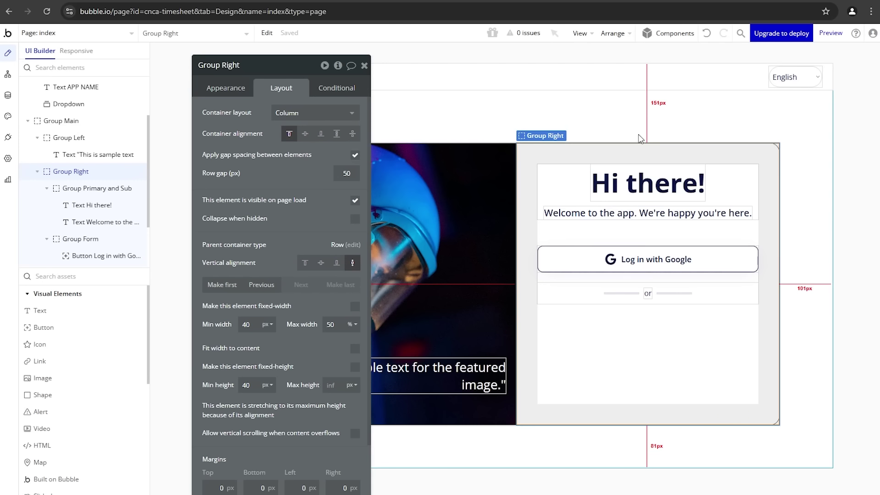
Step: Review the login card's heading, container, Google button and welcome text, then filter assets with 'inp'
click(609, 175)
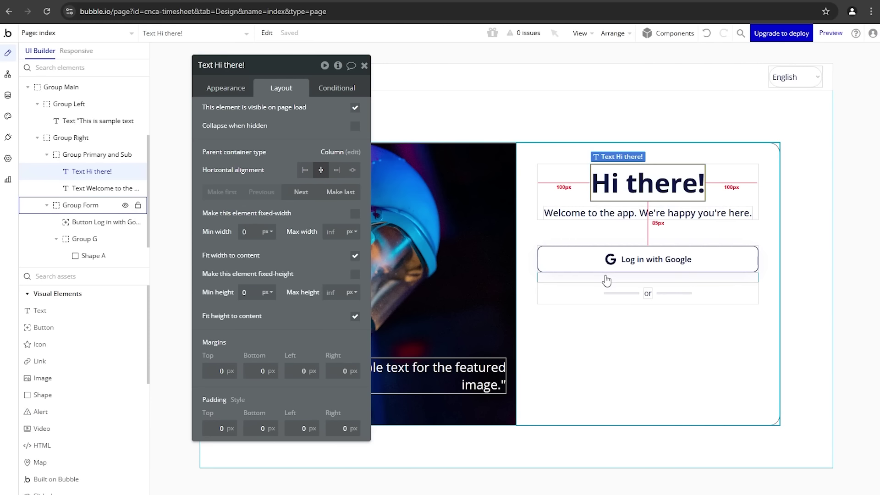
click(597, 323)
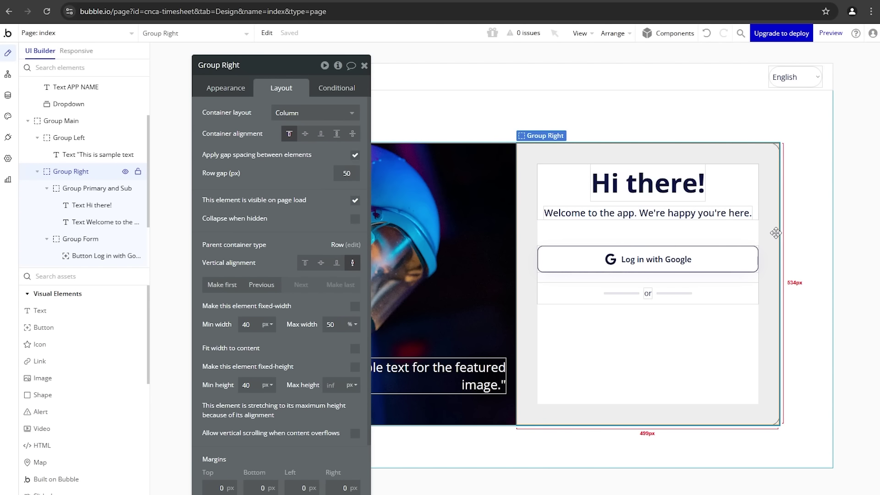
click(545, 257)
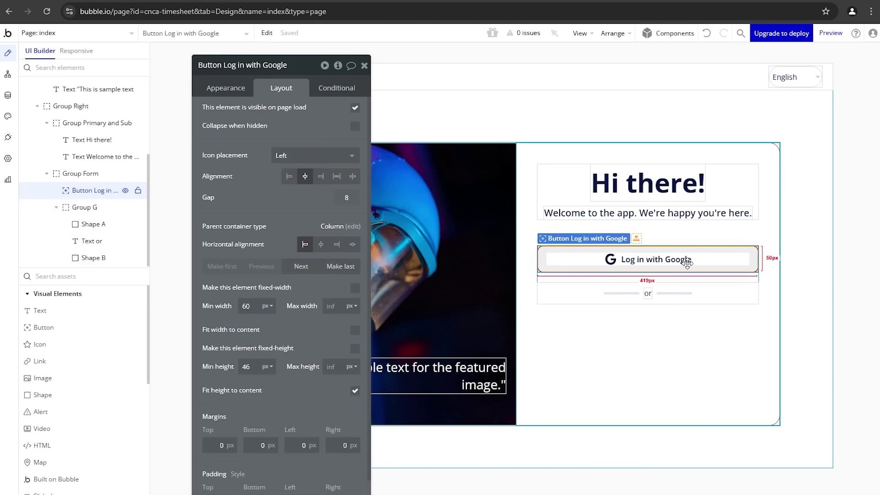
click(687, 213)
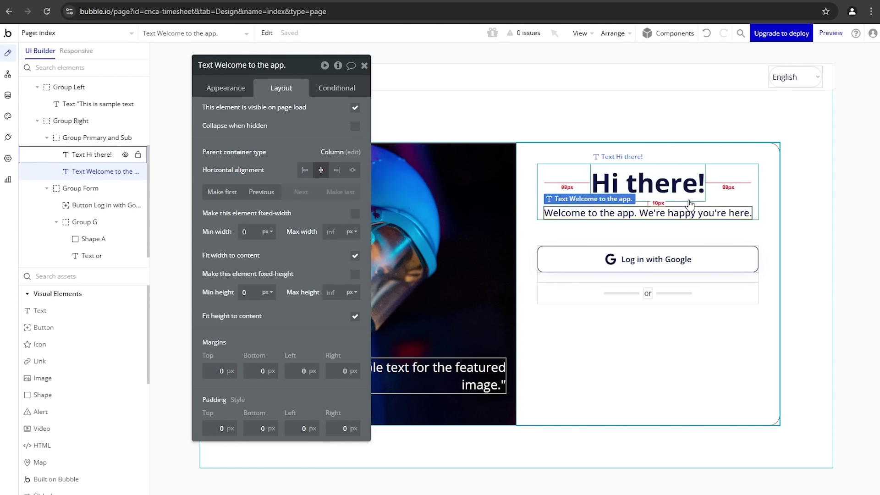
click(688, 199)
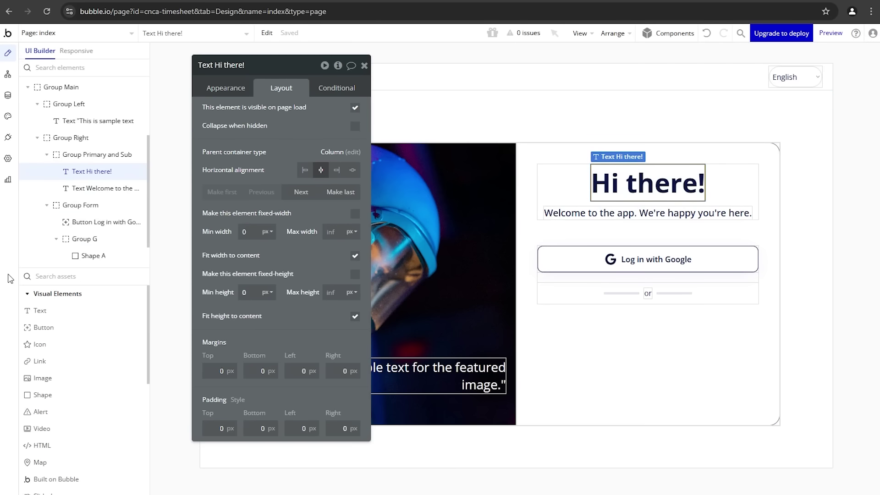
text(inp)
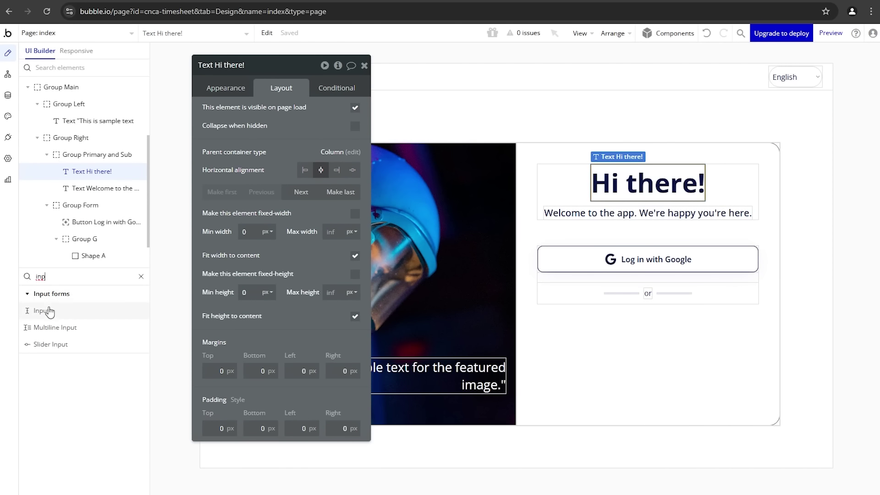
Step: Add an input below the 'or' divider and give the Google button a fixed height
click(50, 312)
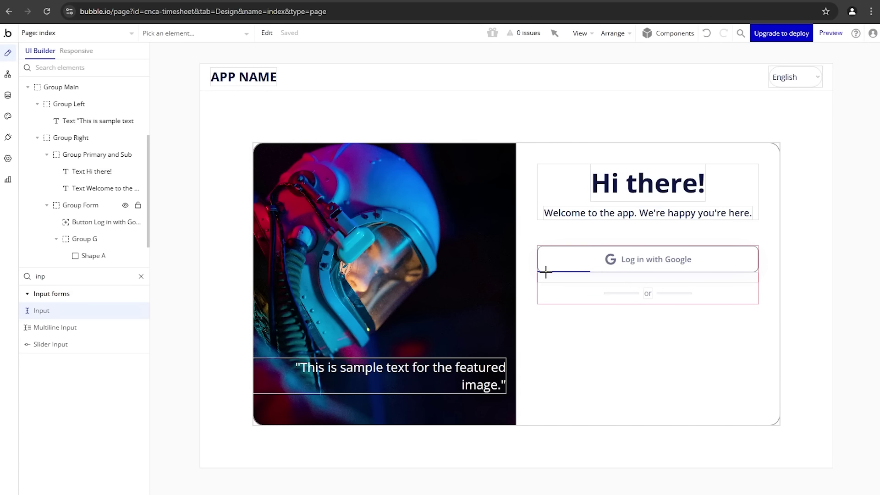
mouse_move(546, 272)
mouse_down()
mouse_move(694, 276)
mouse_move(719, 293)
mouse_up()
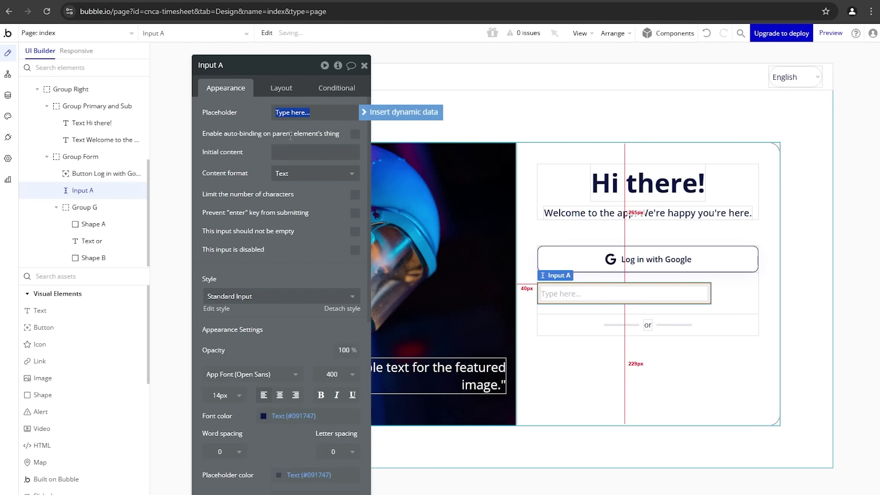
click(275, 88)
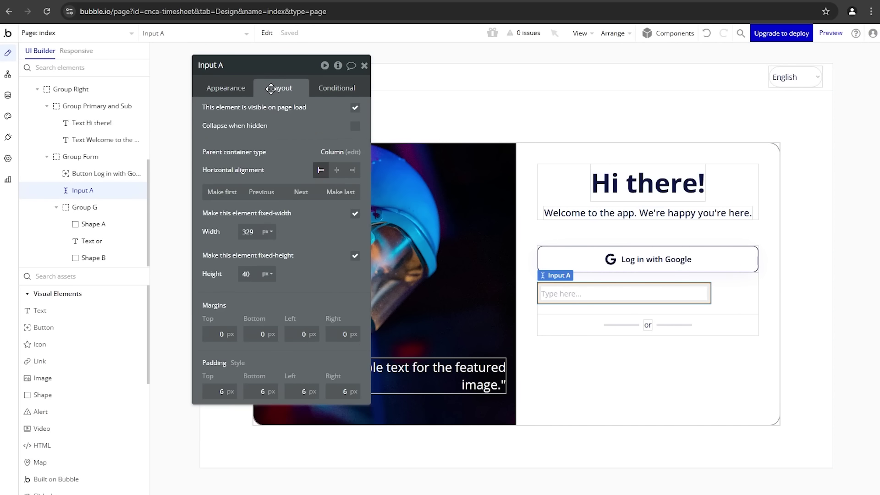
click(300, 192)
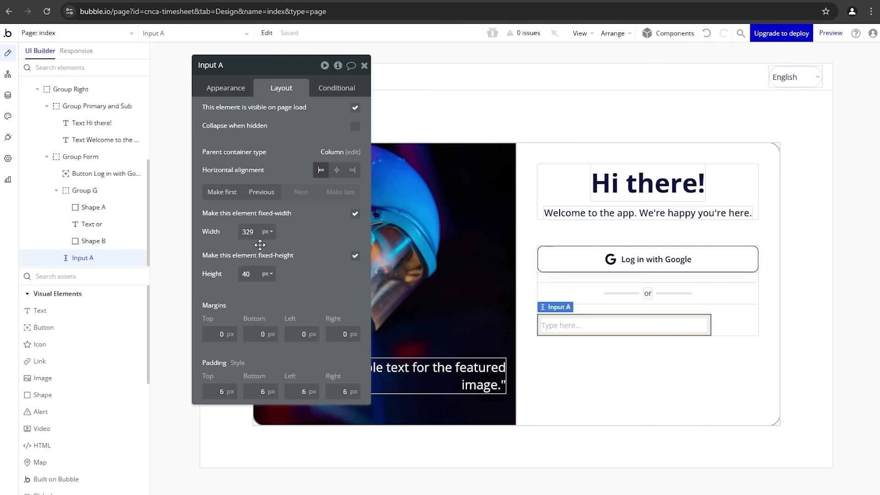
click(559, 265)
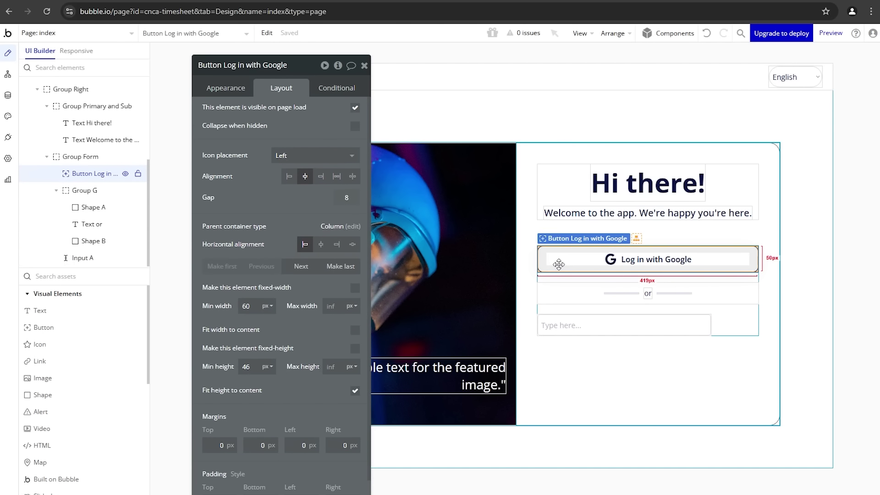
click(355, 349)
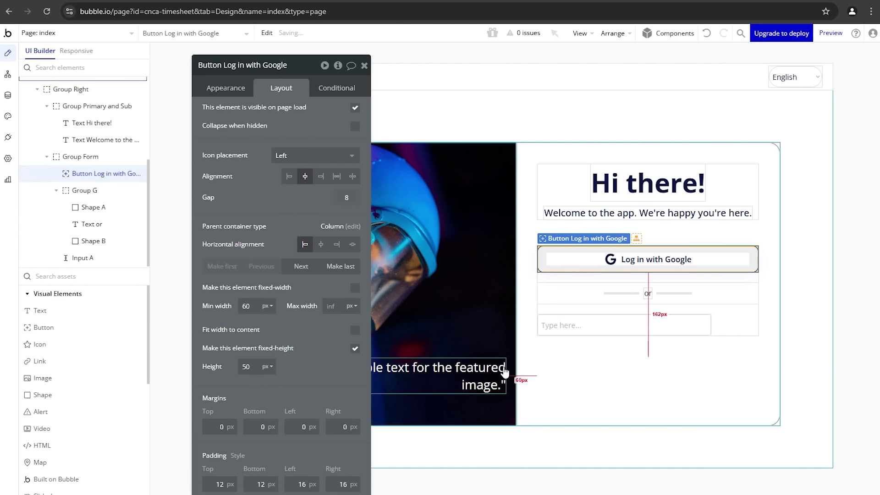
Step: Make the input 50 tall, full width, with minimum width 0
click(575, 331)
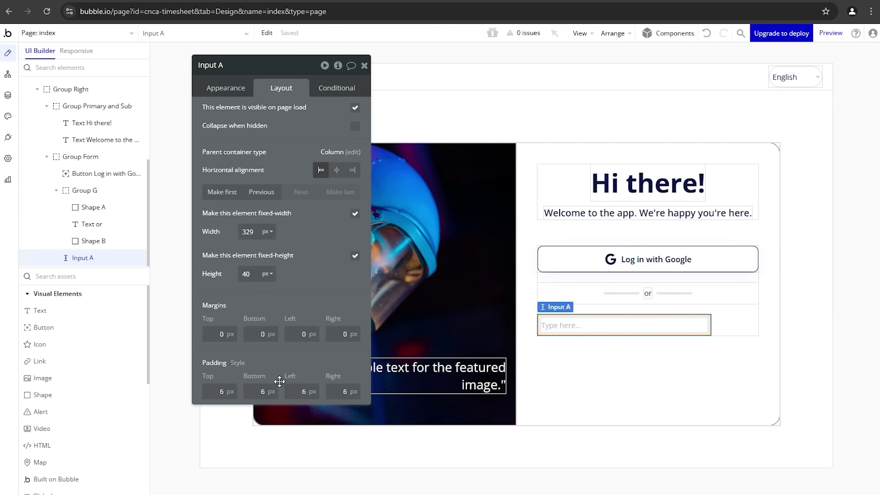
click(250, 274)
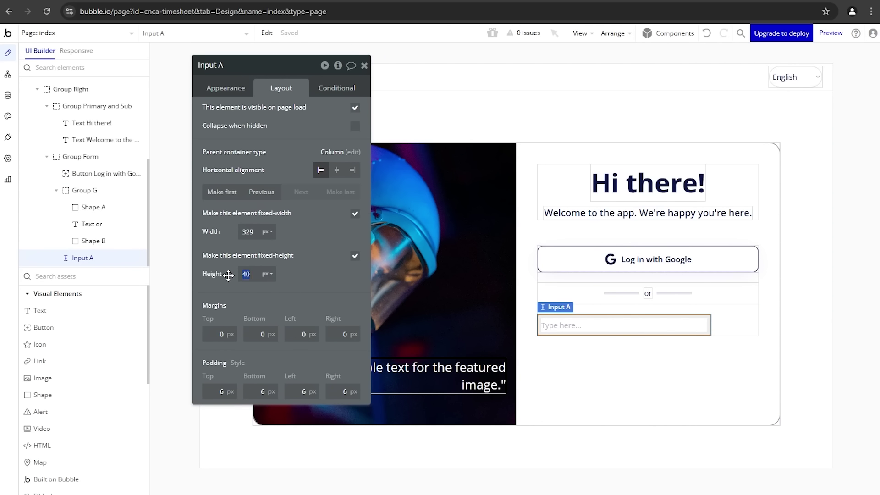
click(355, 214)
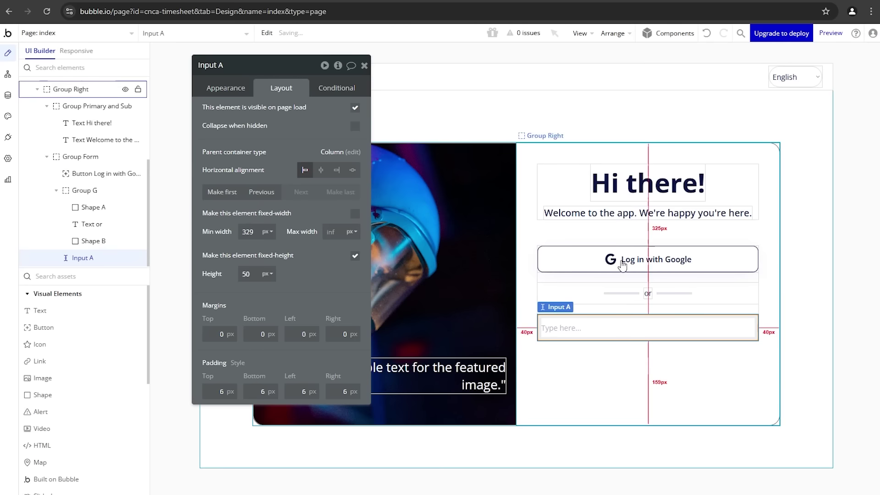
double_click(255, 232)
text(0)
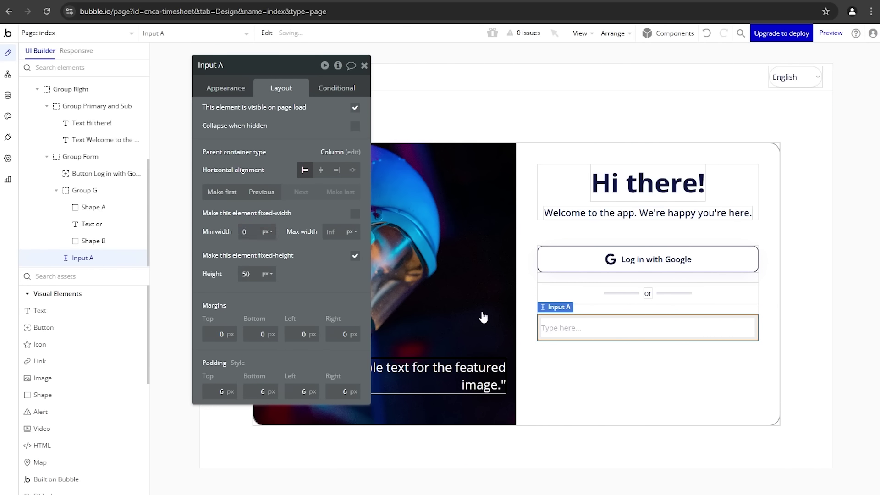
Step: Give the input placeholder 'Email Address' and the Email content format
click(225, 88)
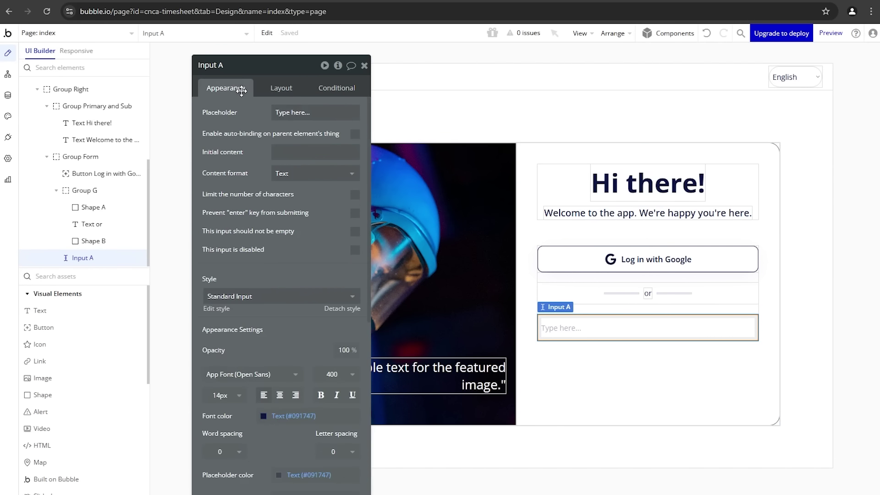
text(Email Address)
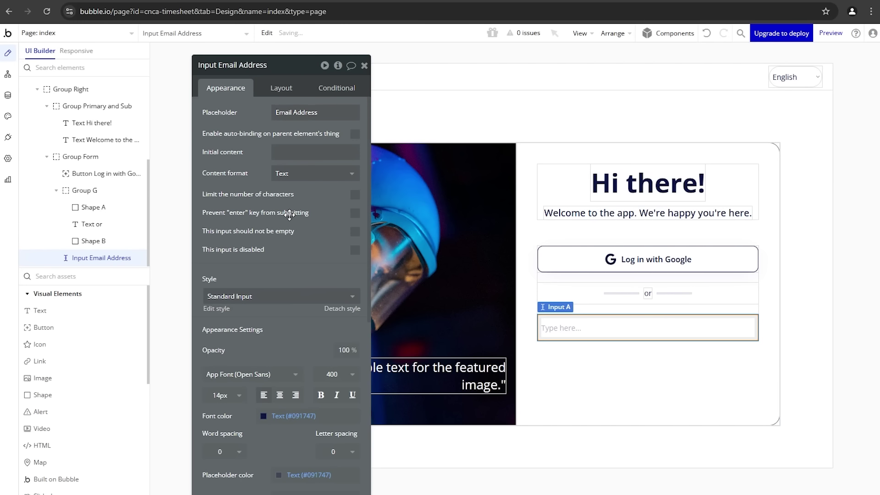
click(294, 176)
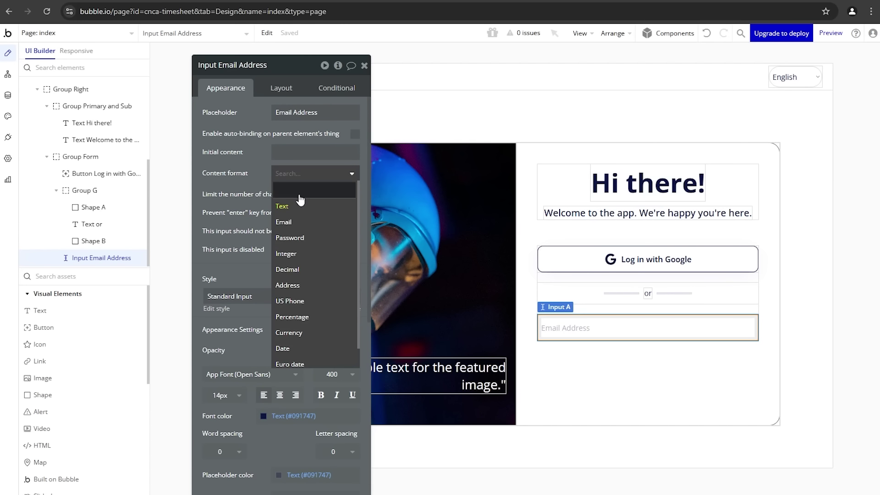
click(287, 221)
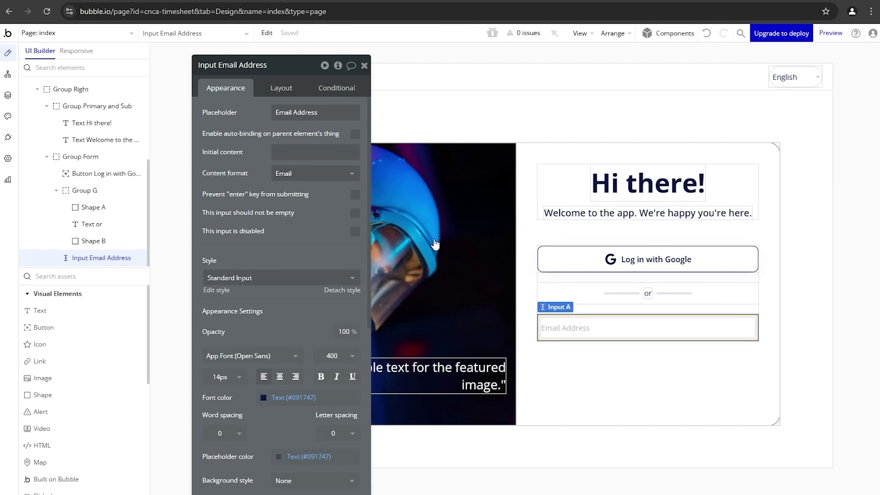
Step: Duplicate it below as a 'Password' input using the Password content format
drag(589, 328, 614, 309)
click(277, 113)
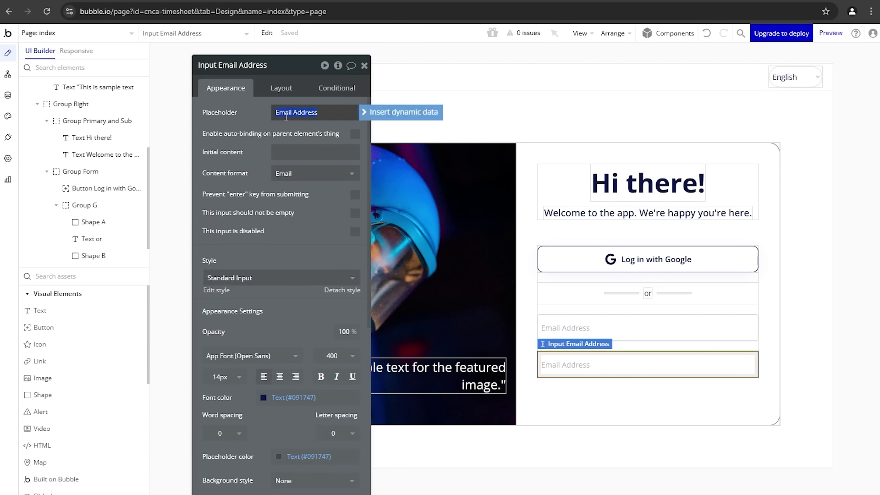
text(Pass)
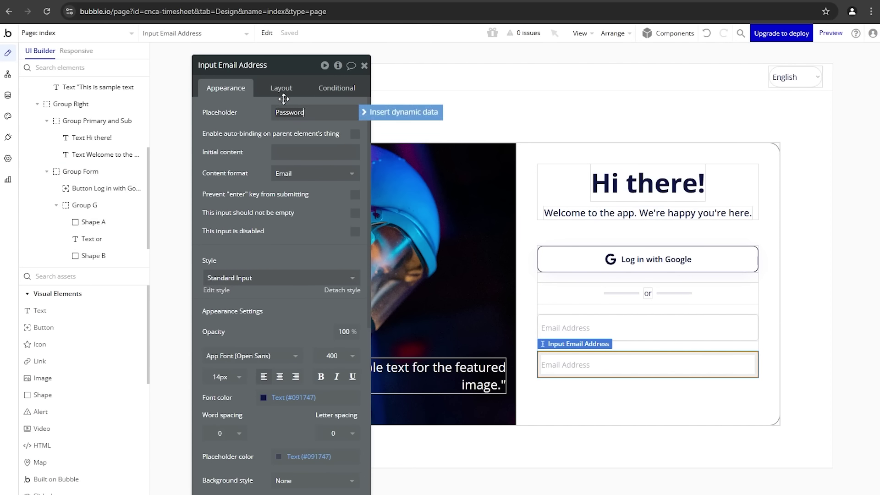
text(word)
click(295, 173)
click(283, 237)
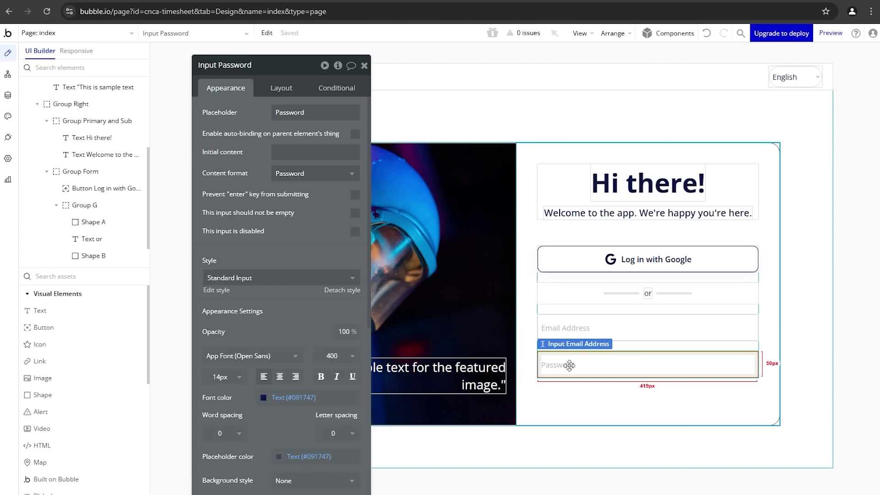
click(595, 266)
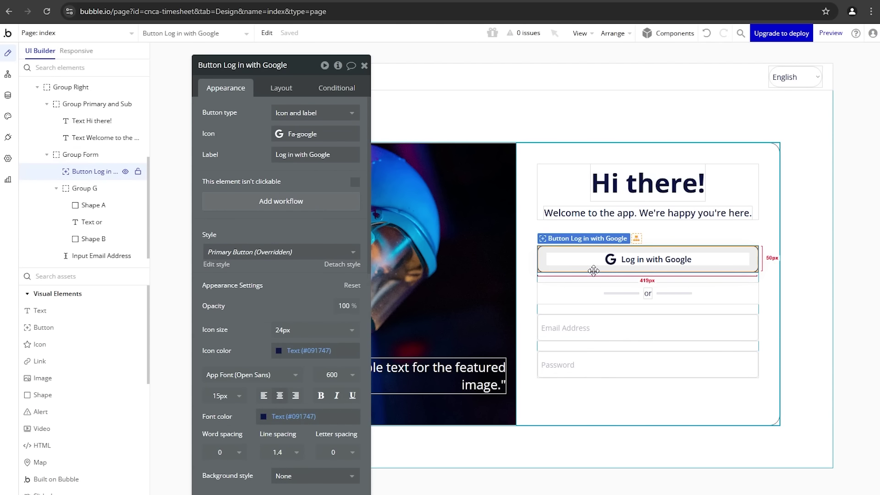
click(26, 1)
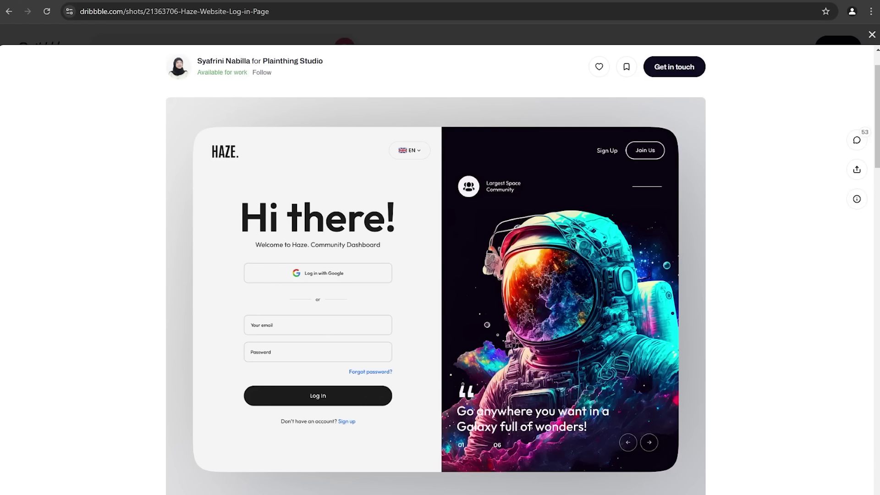
key(ctrl+Tab)
click(622, 214)
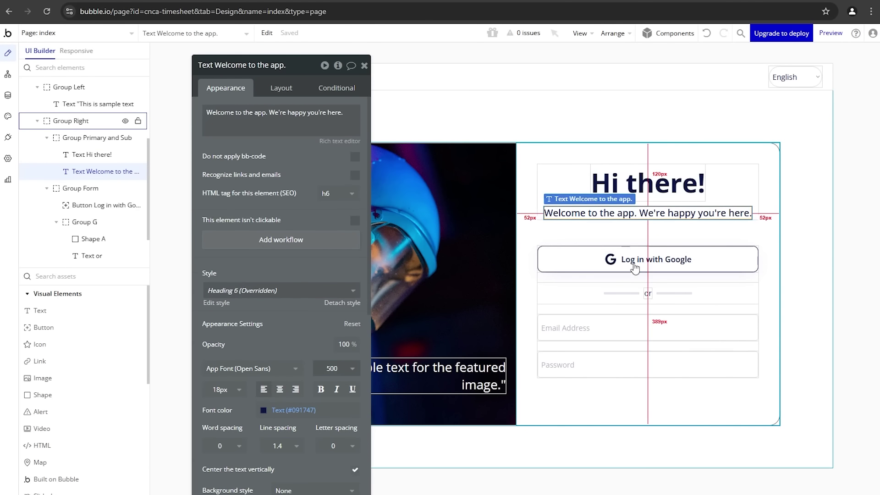
Step: Paste a copy of the 'or' text into the form and reword it 'Forgot password?'
click(648, 295)
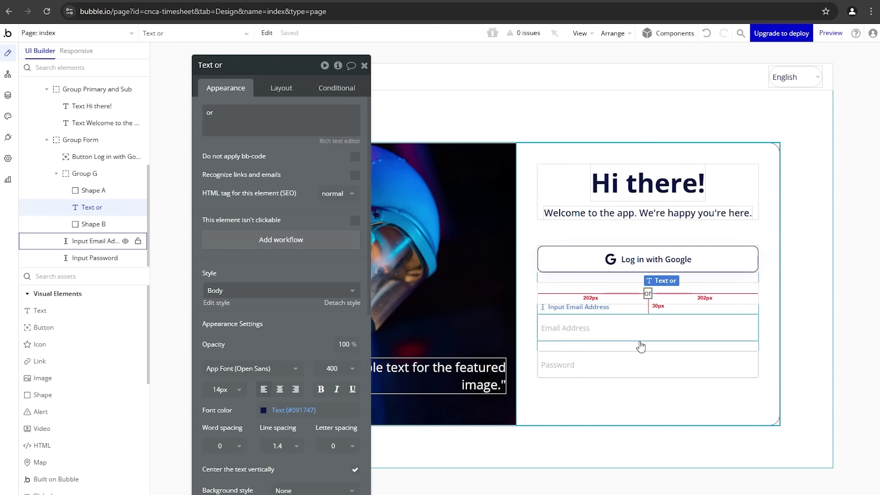
key(ctrl+c)
click(638, 347)
key(ctrl+v)
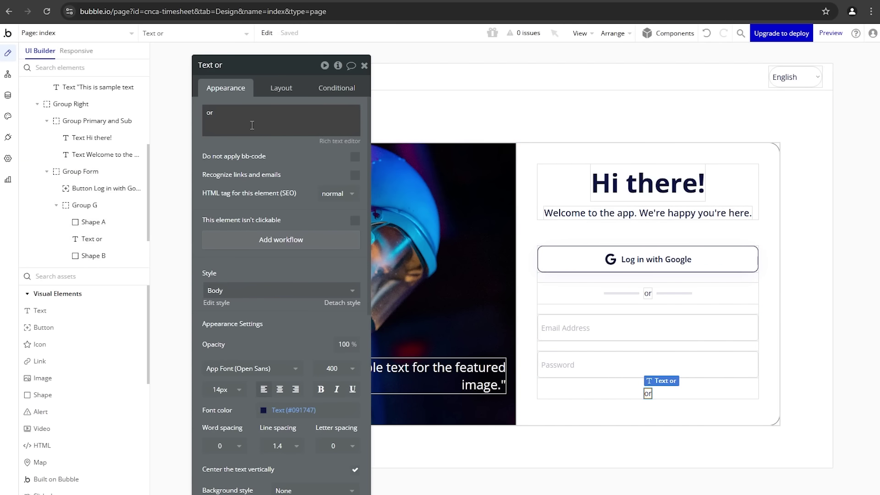
triple_click(252, 124)
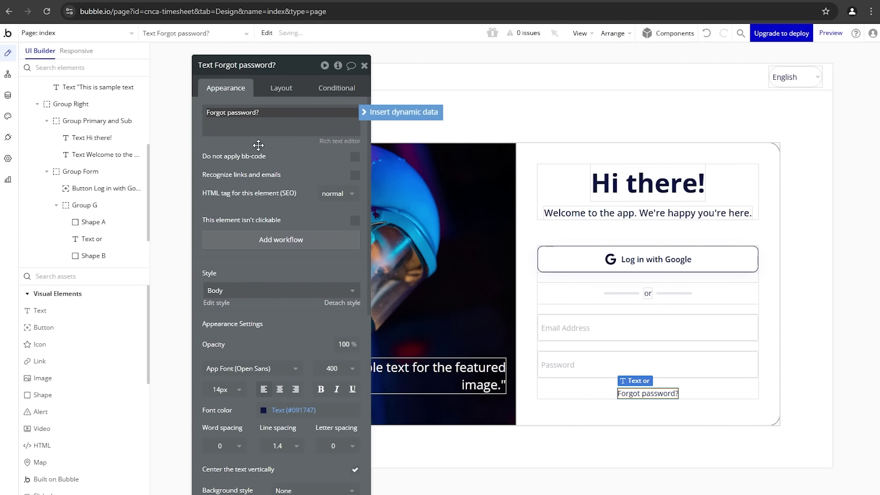
click(271, 97)
Step: Right-align 'Forgot password?' and style it Primary colour at weight 600
click(277, 90)
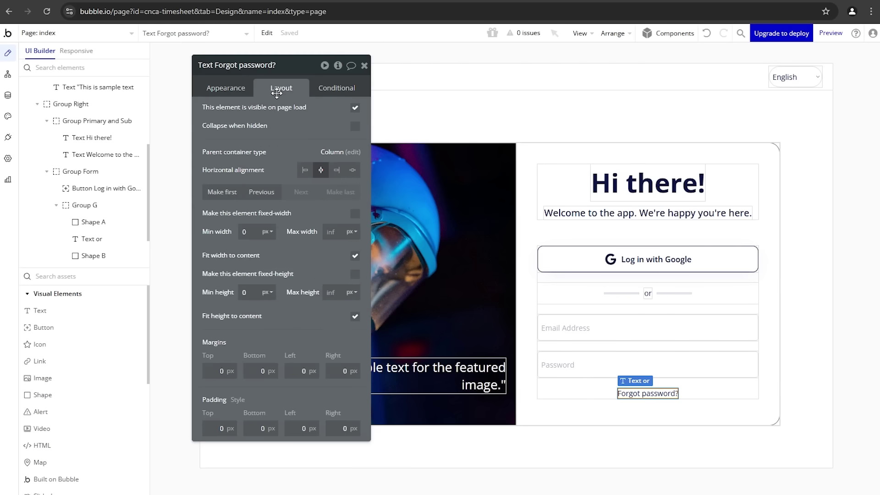
click(338, 172)
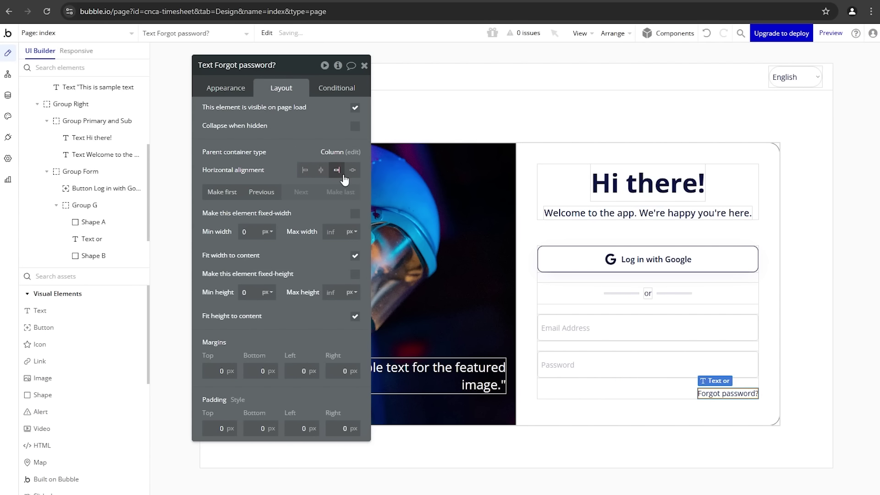
click(237, 90)
scroll(285, 275, down, 4)
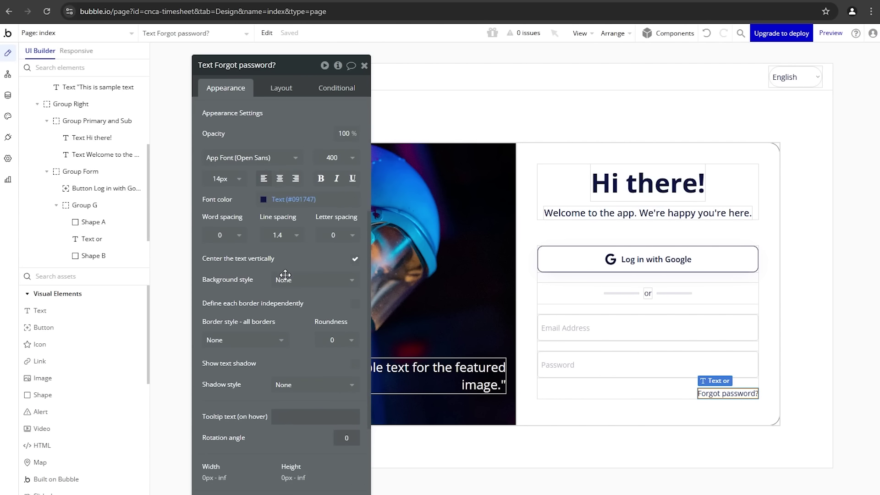
click(293, 199)
click(266, 341)
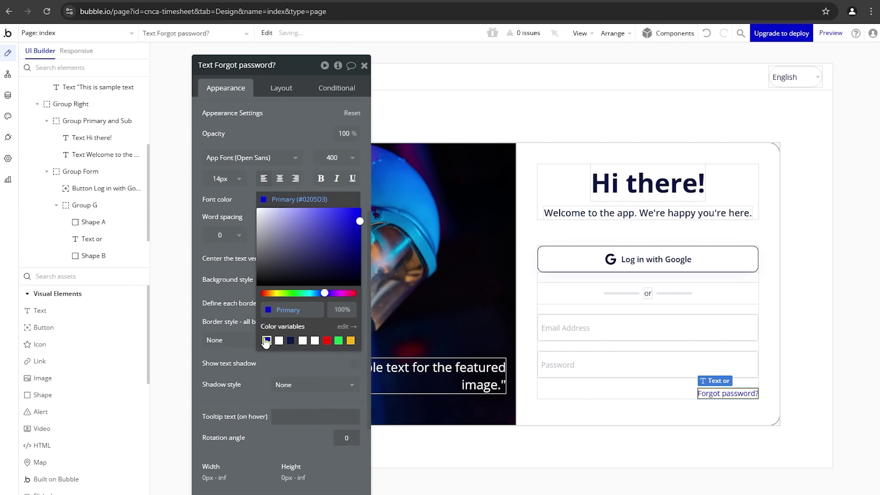
click(243, 273)
click(334, 166)
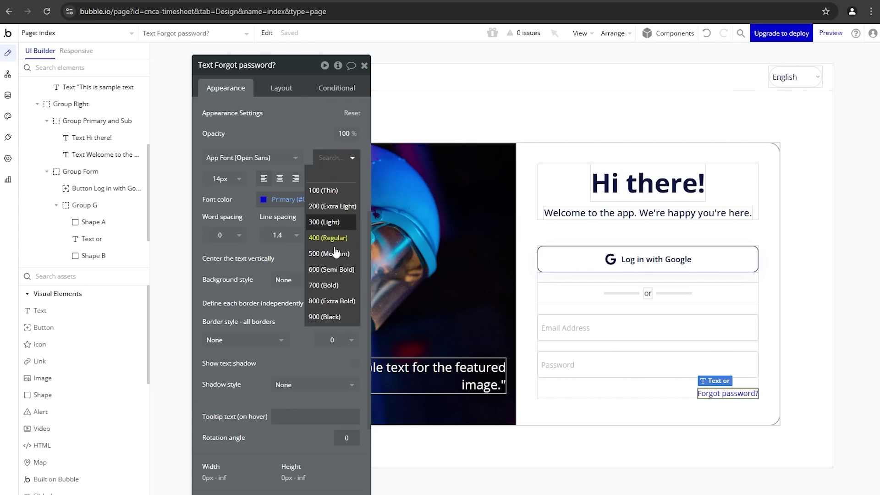
click(331, 270)
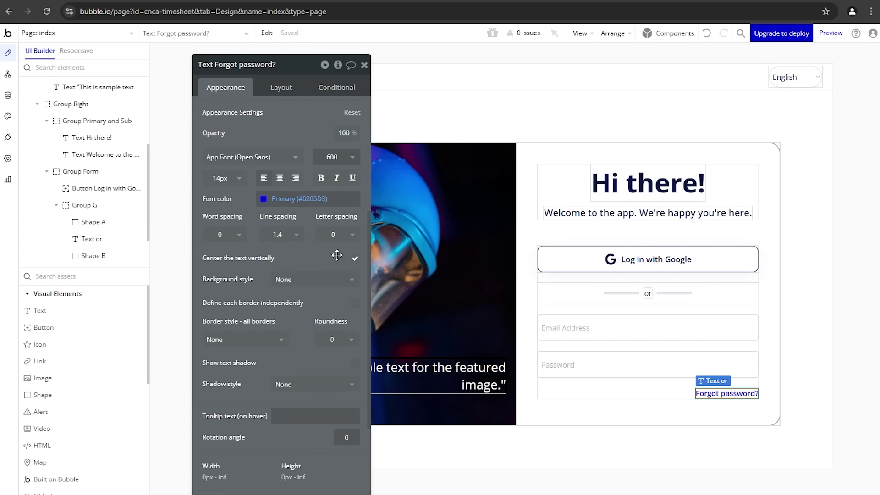
click(656, 390)
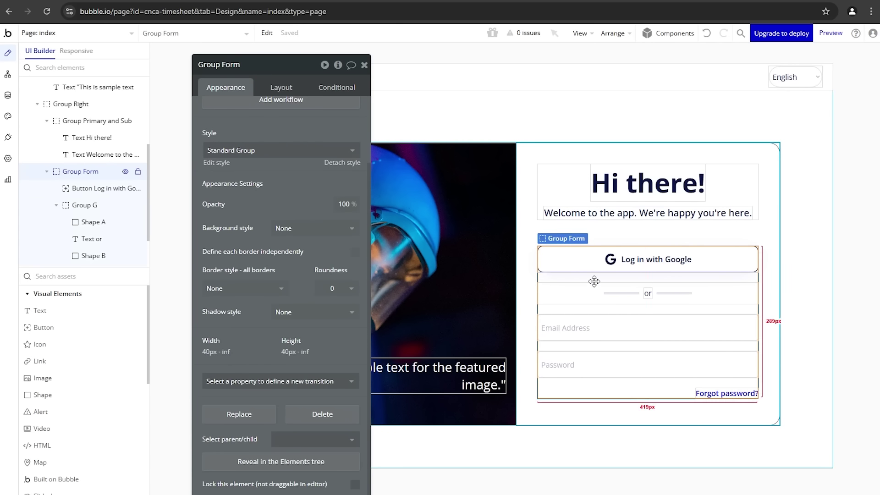
Step: Paste a copy of the Google button into Group Form as a label-only 'Log In' button
click(647, 260)
click(609, 389)
key(ctrl+v)
scroll(235, 128, up, 5)
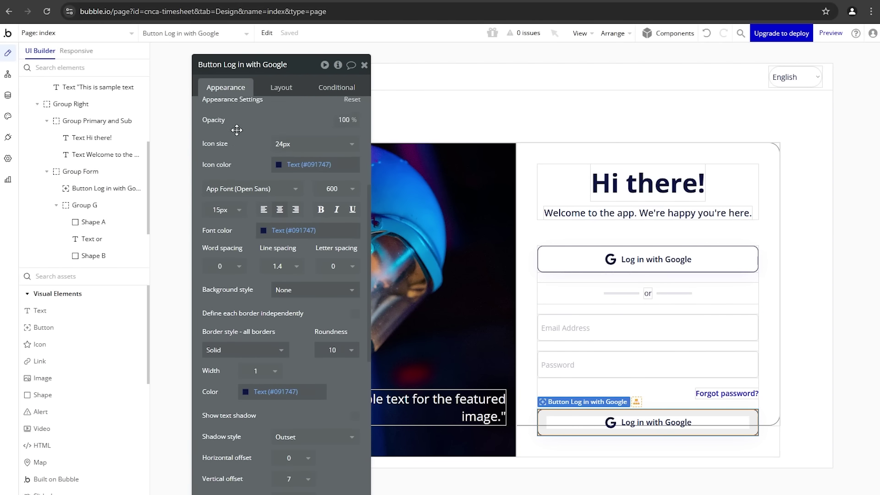
click(309, 118)
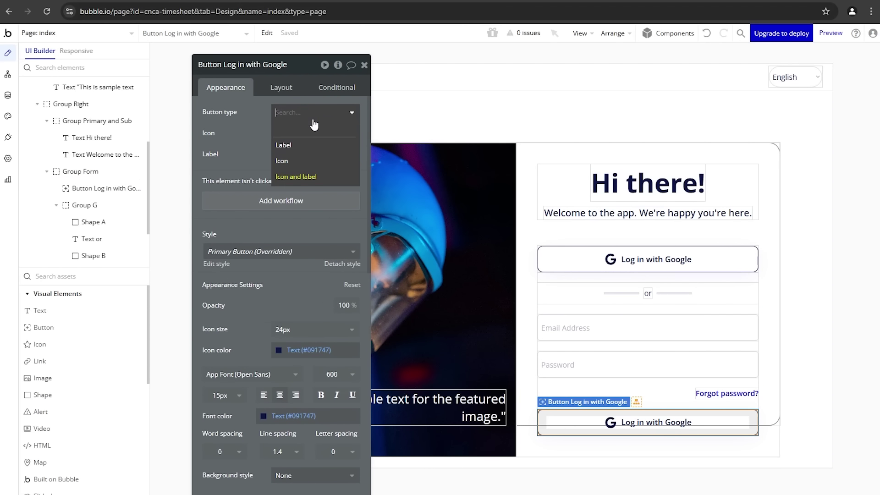
click(314, 145)
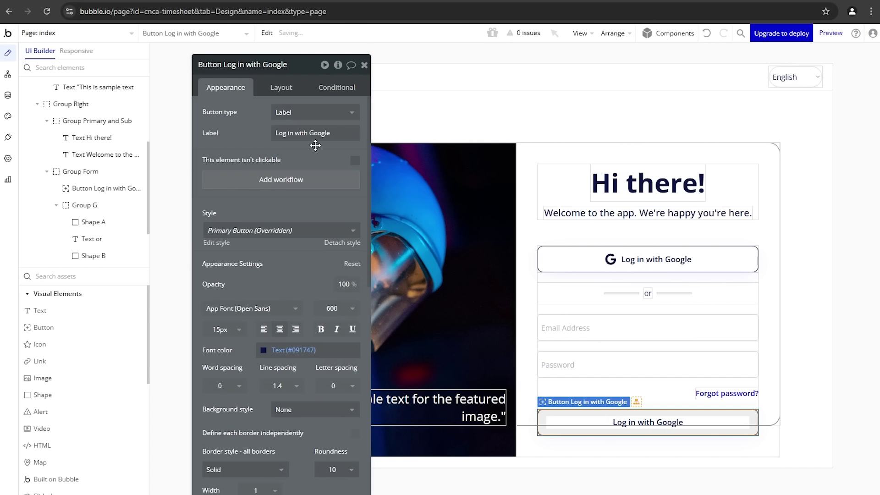
text(Log In)
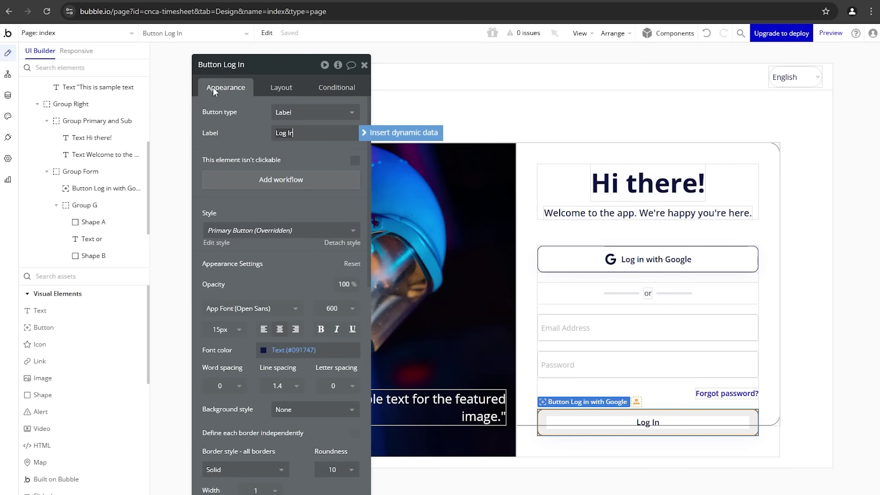
Step: Give Log In a flat navy Text background with white Primary contrast text, then preview
scroll(247, 215, down, 3)
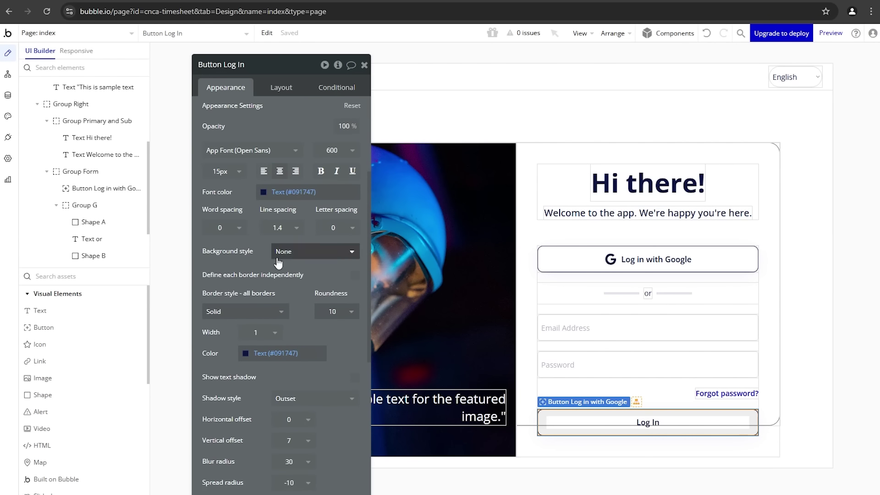
click(293, 252)
click(295, 302)
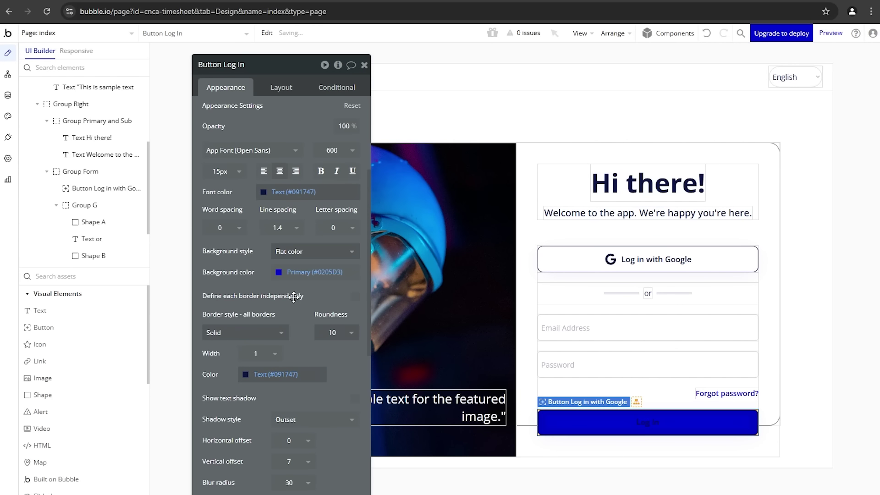
click(305, 278)
click(305, 414)
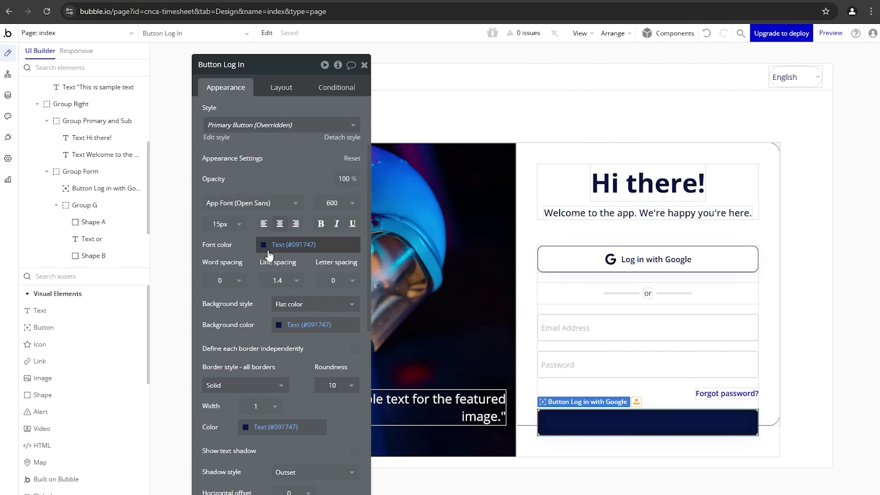
click(275, 245)
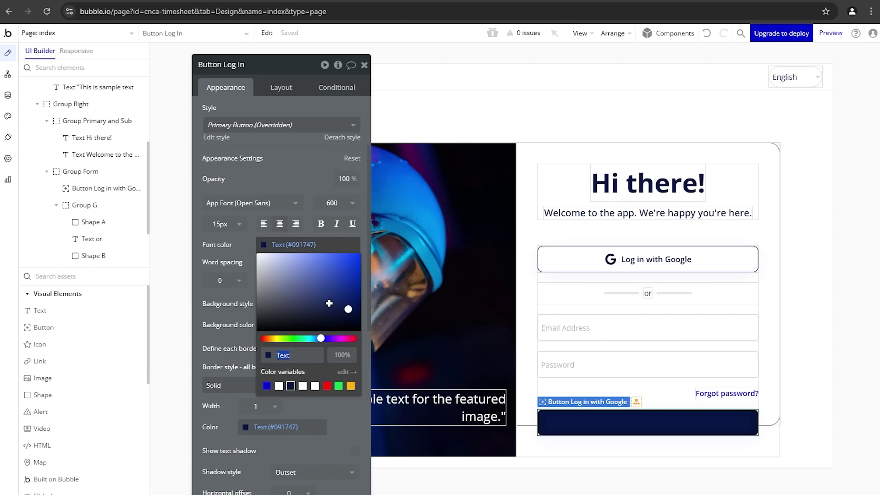
click(279, 387)
click(228, 326)
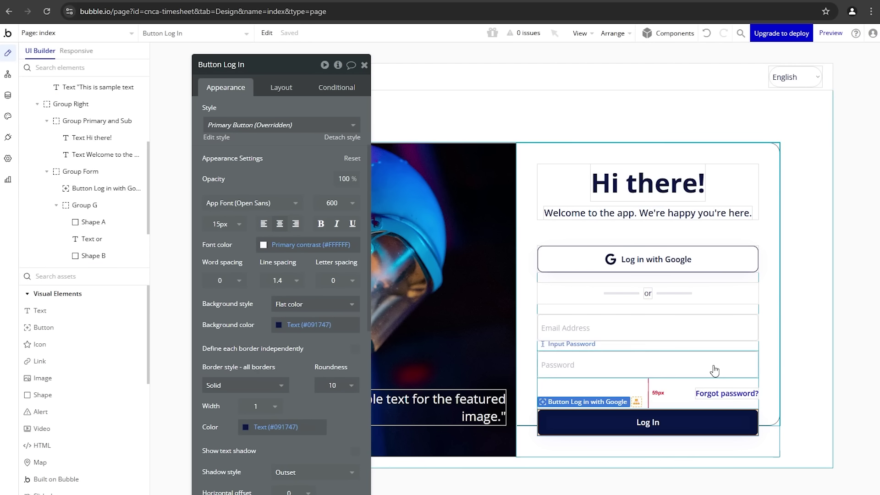
click(774, 425)
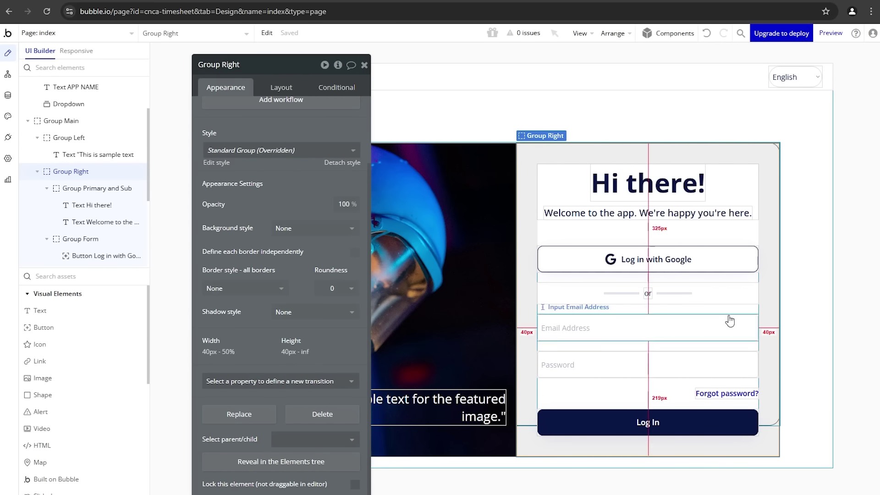
click(267, 2)
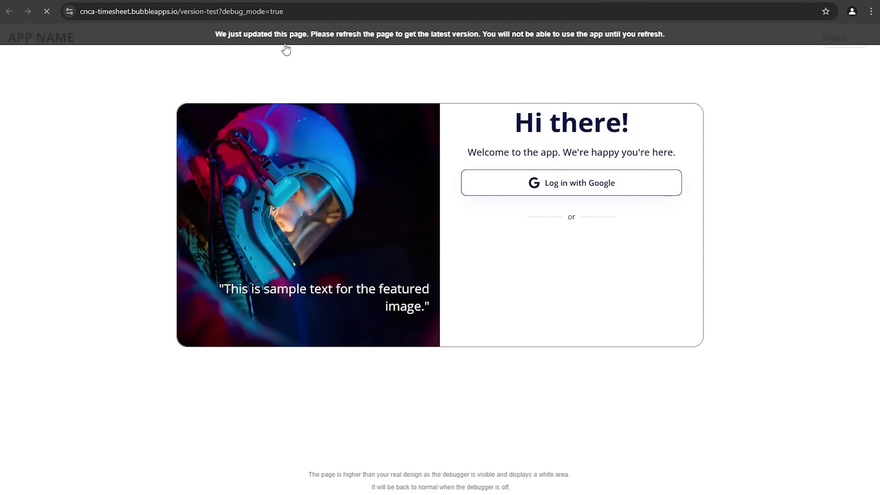
Step: Refresh the preview to check the email, password and Log In fields, then return to the editor
key(F5)
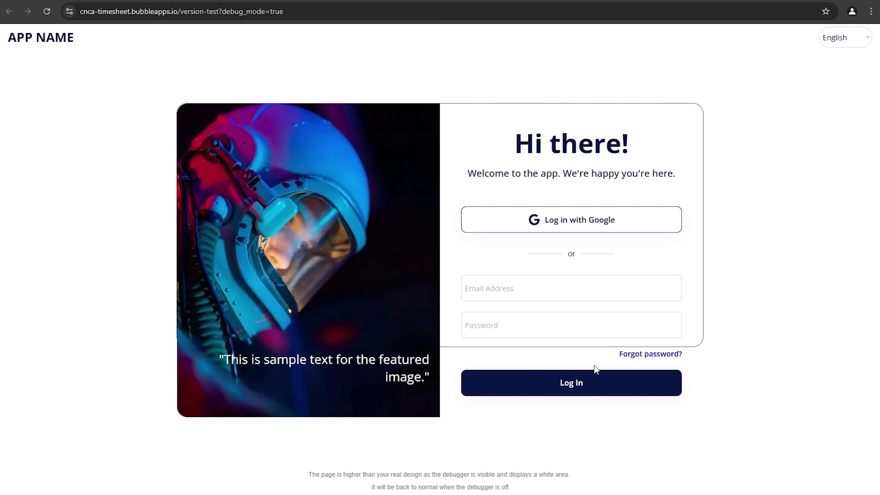
key(ctrl+shift+Tab)
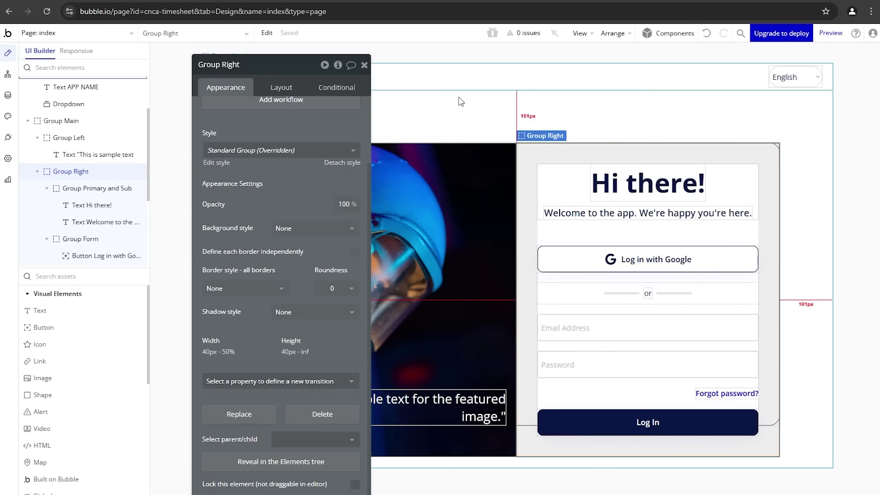
Step: Clear Group Main's 70% max height, make it fit content height, and reload the preview
click(87, 123)
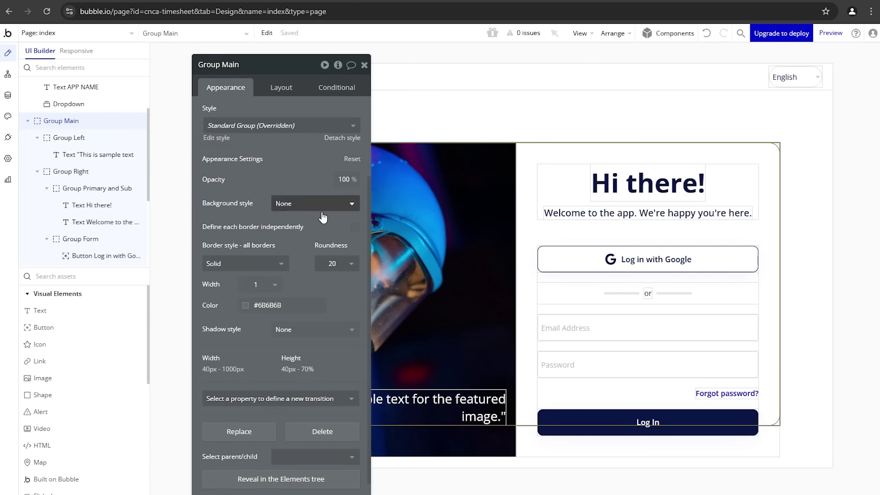
click(281, 87)
click(317, 330)
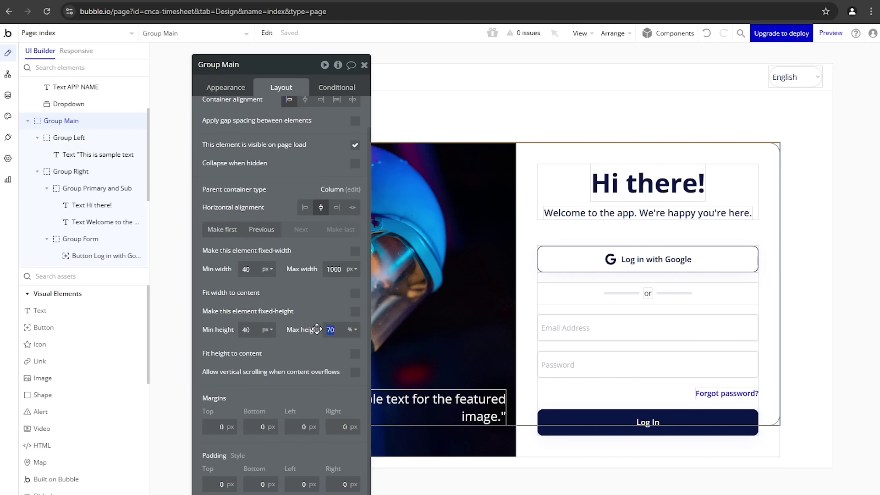
click(321, 353)
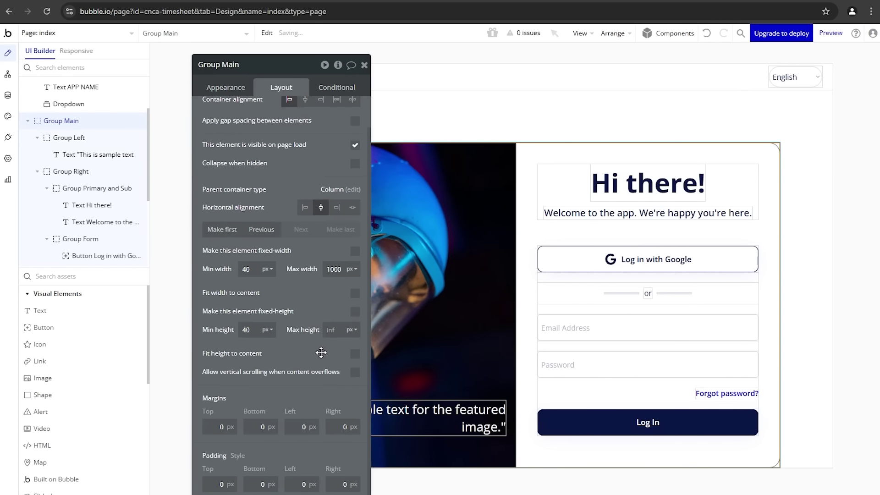
click(355, 355)
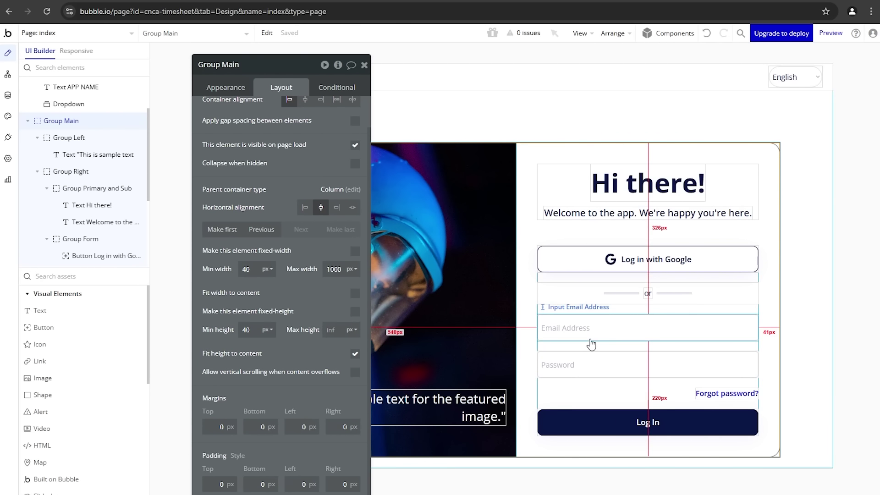
click(226, 9)
click(223, 36)
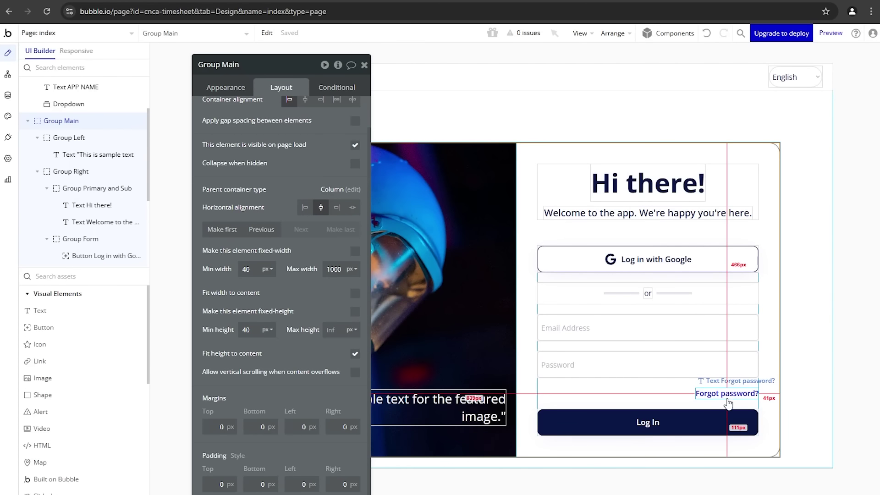
Step: Paste a centred copy of 'Forgot password?' below Log In, reworded 'Don't have an account? Sign up.'
click(745, 393)
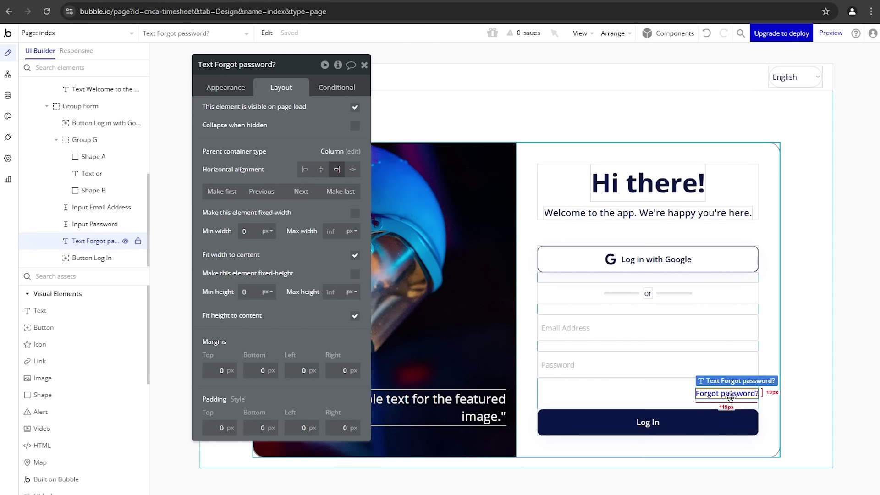
click(686, 404)
key(ctrl+v)
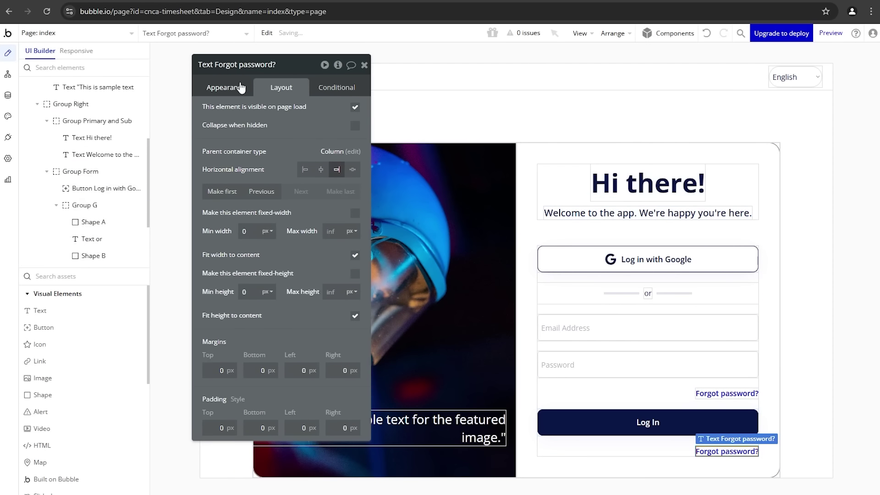
click(320, 169)
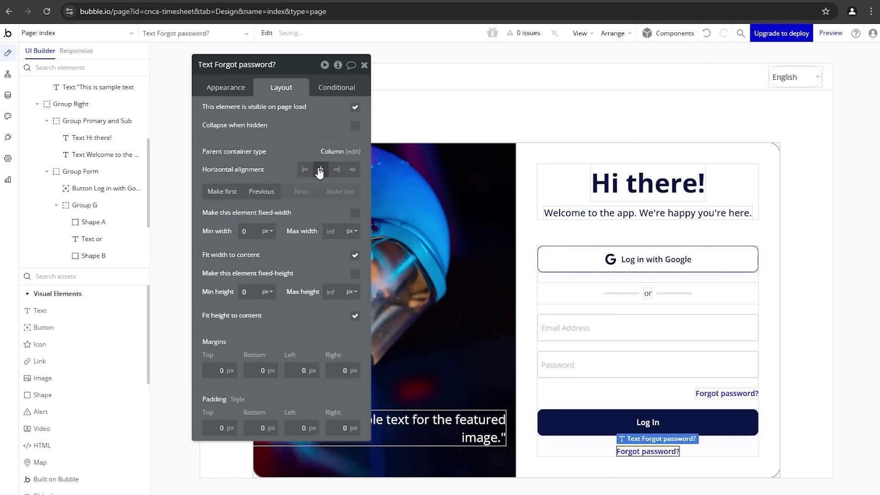
click(213, 90)
text(Don't have an account? Sign up.)
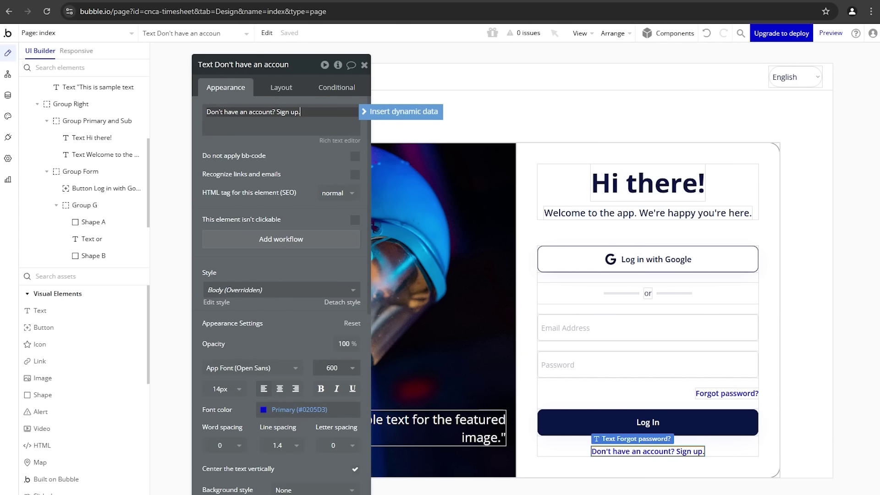
key(ctrl+Tab)
key(ctrl+shift+Tab)
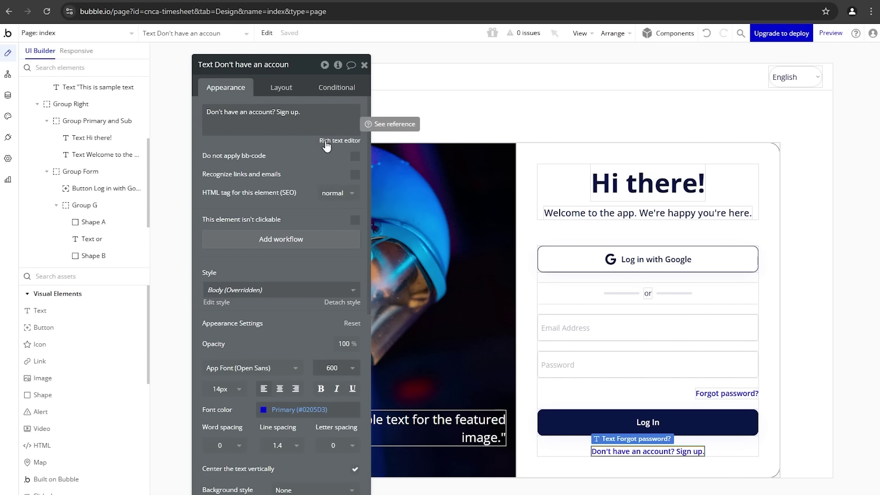
Step: Colour the prompt with the Text variable (#091747) and open its rich text editor
drag(321, 141, 253, 200)
click(242, 397)
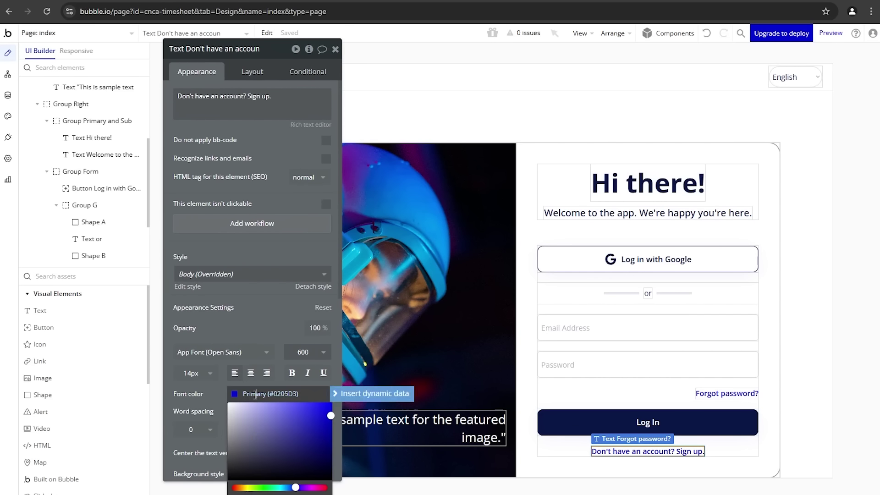
click(229, 455)
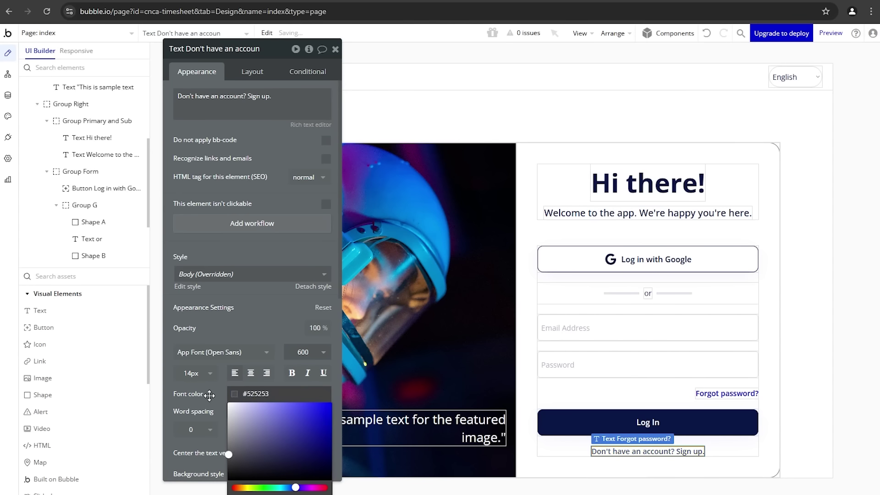
scroll(209, 394, down, 3)
click(275, 267)
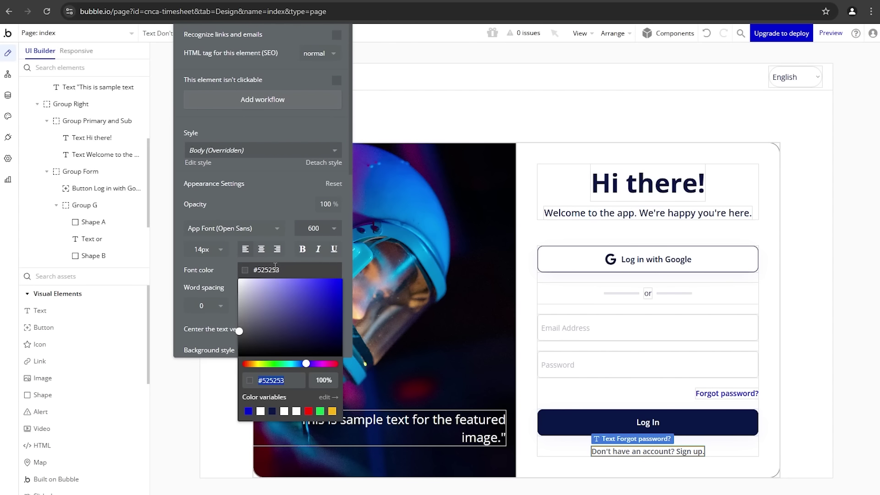
click(272, 411)
click(227, 278)
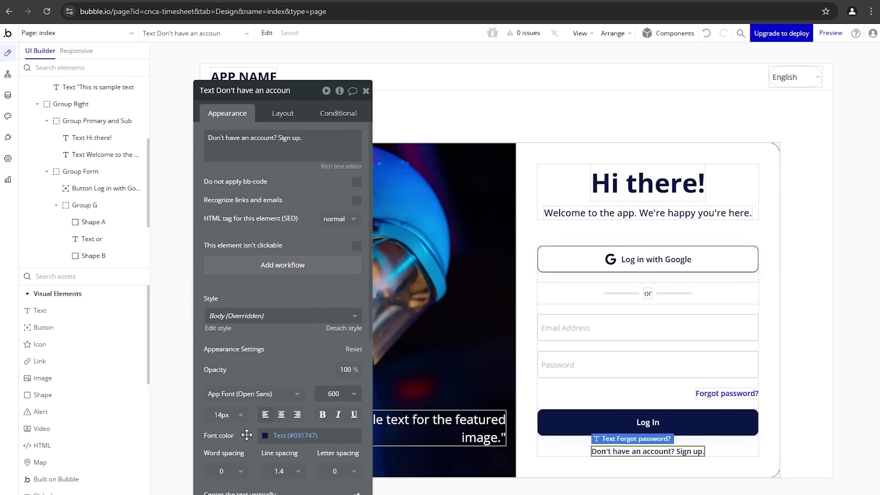
click(343, 167)
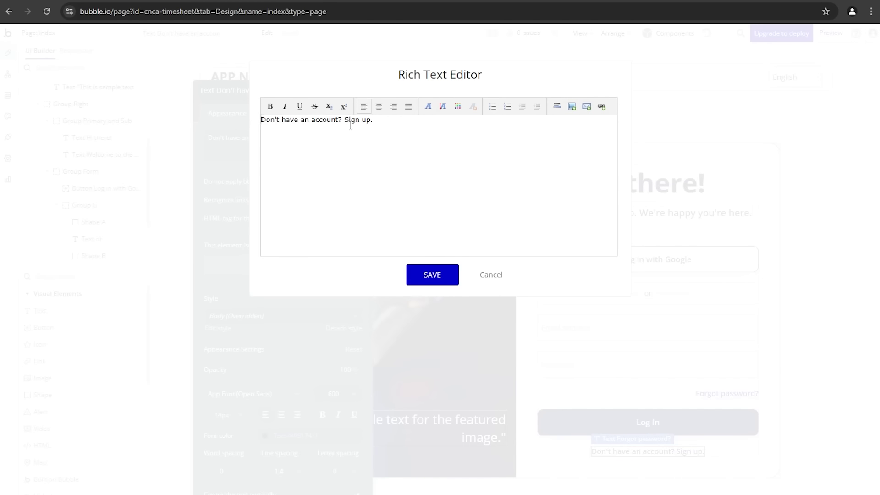
Step: Colour only 'Sign up.' blue (#0000ff) in the rich text editor and save
drag(344, 120, 373, 120)
click(457, 106)
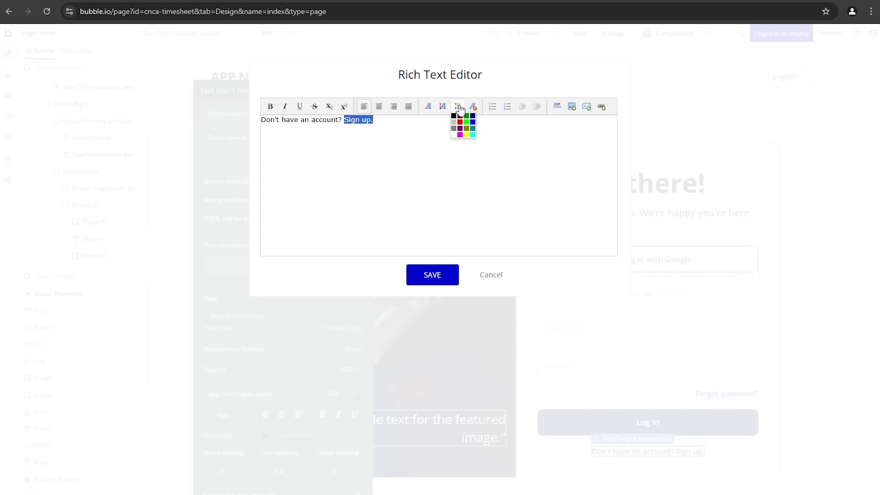
click(473, 122)
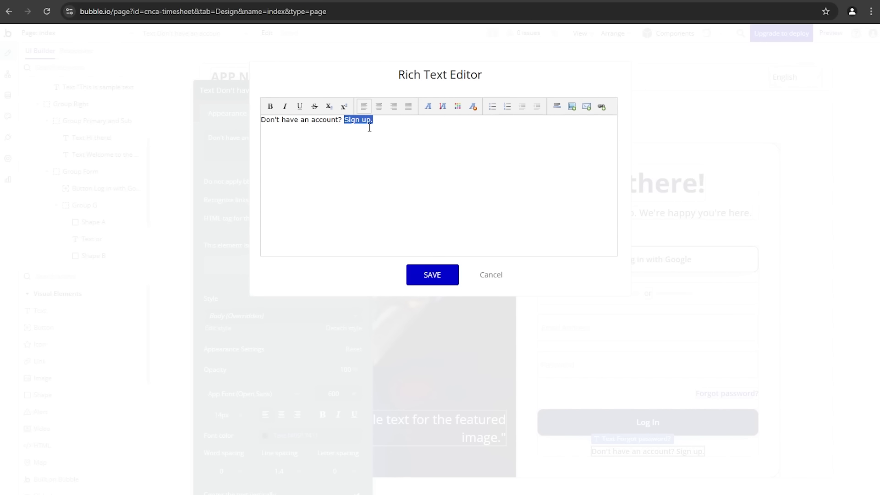
click(439, 225)
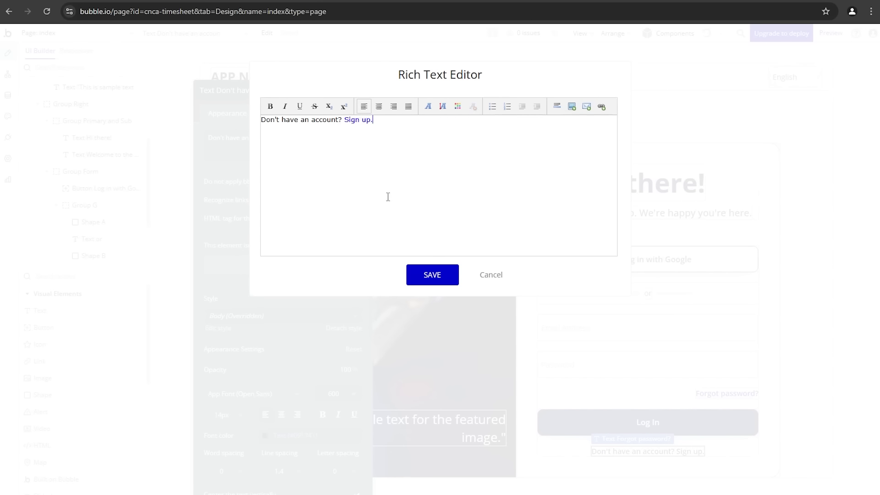
click(422, 281)
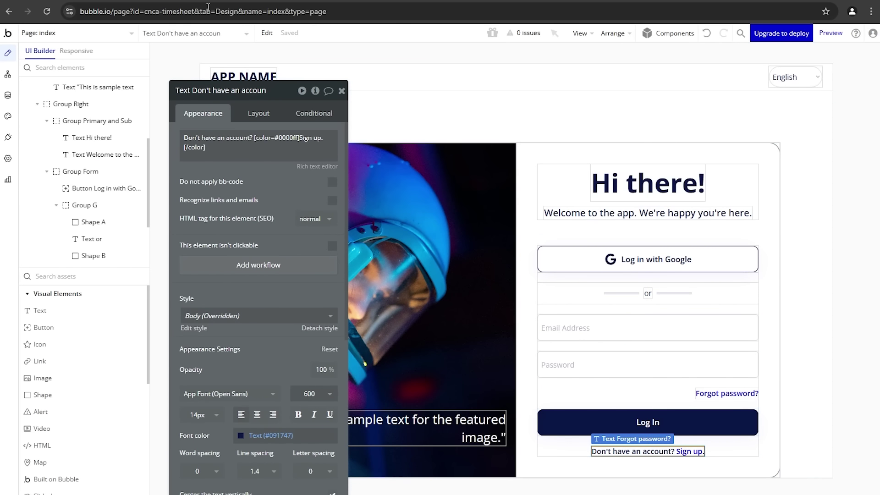
click(38, 1)
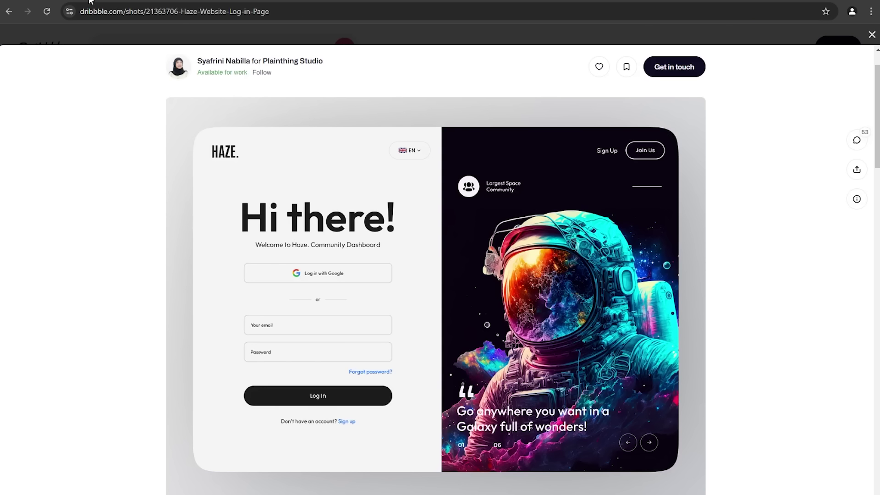
click(266, 1)
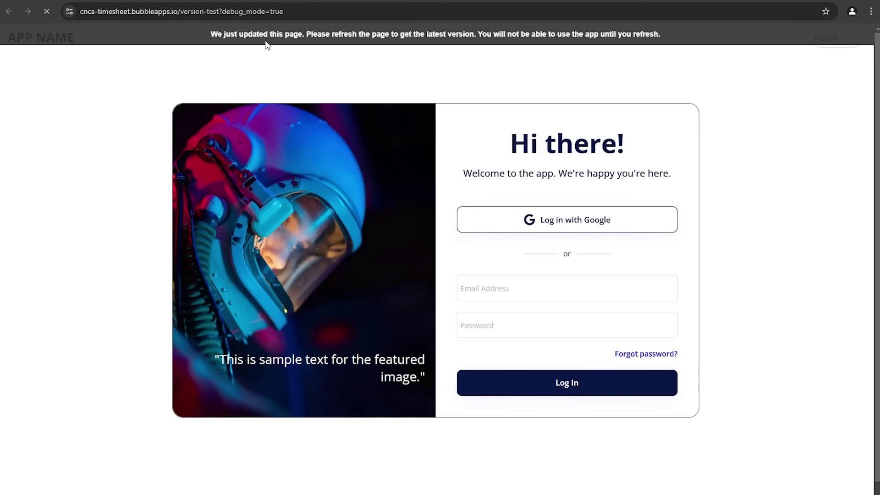
click(599, 276)
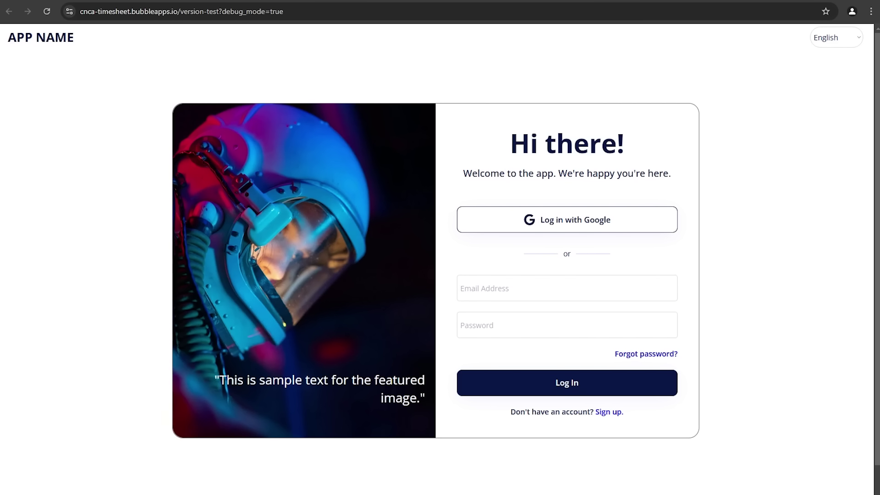
click(92, 1)
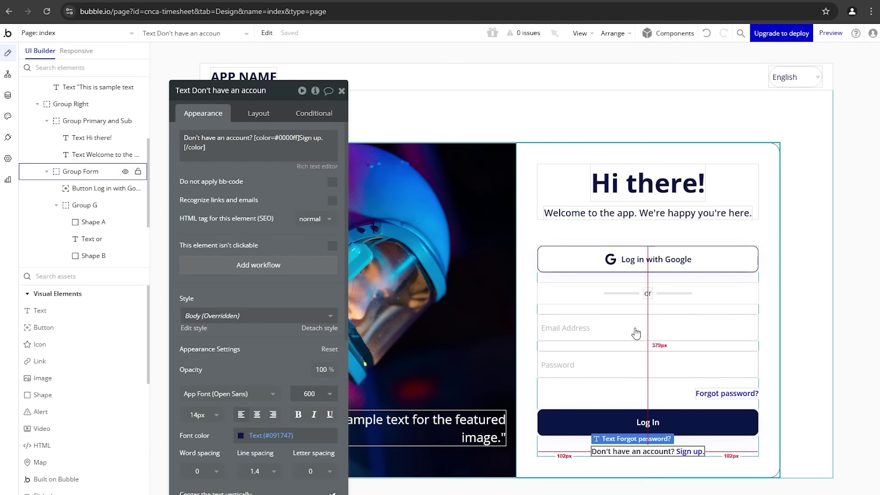
Step: Rename Group Form to 'Group Log In'
click(589, 393)
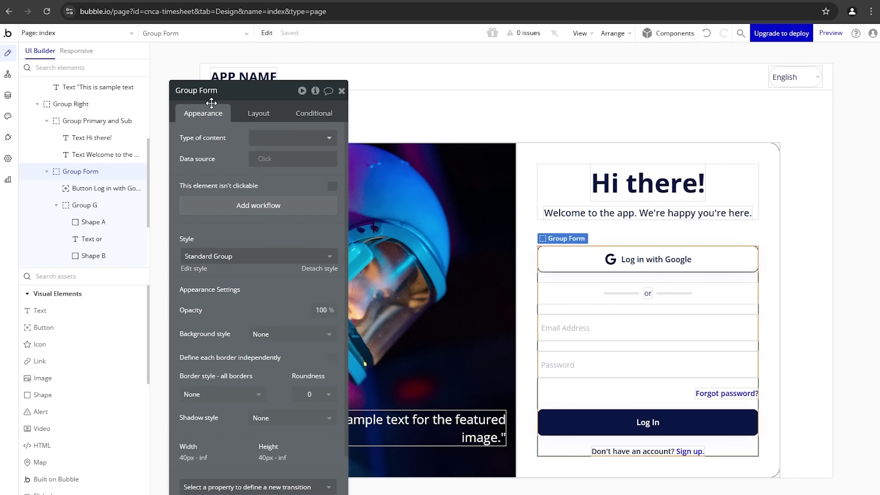
click(196, 89)
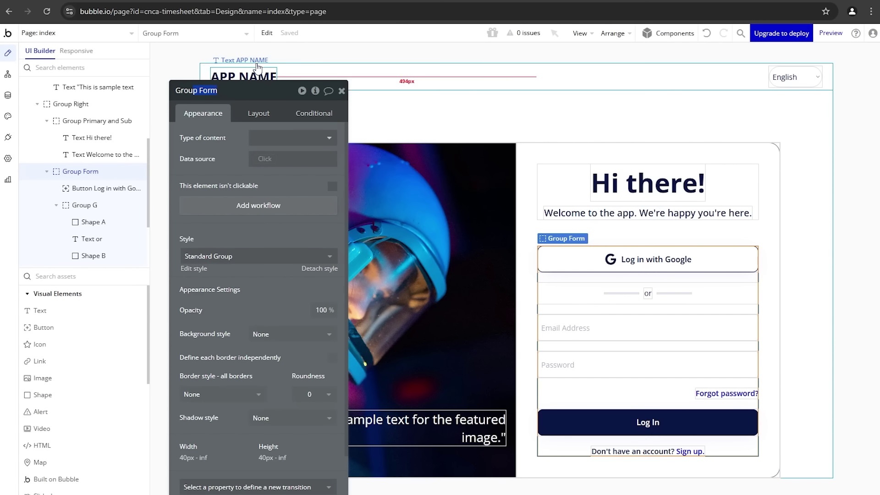
key(BackSpace)
key(Return)
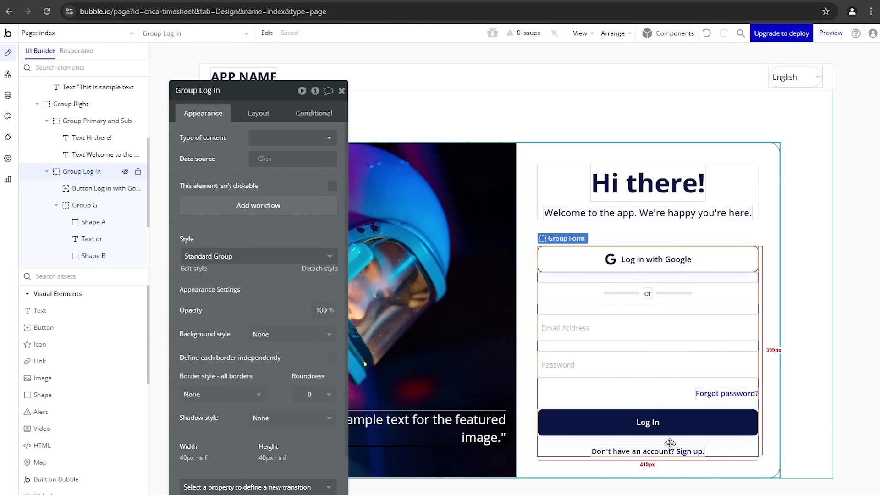
Step: Copy Group Log In and select Group Right to paste into
right_click(611, 282)
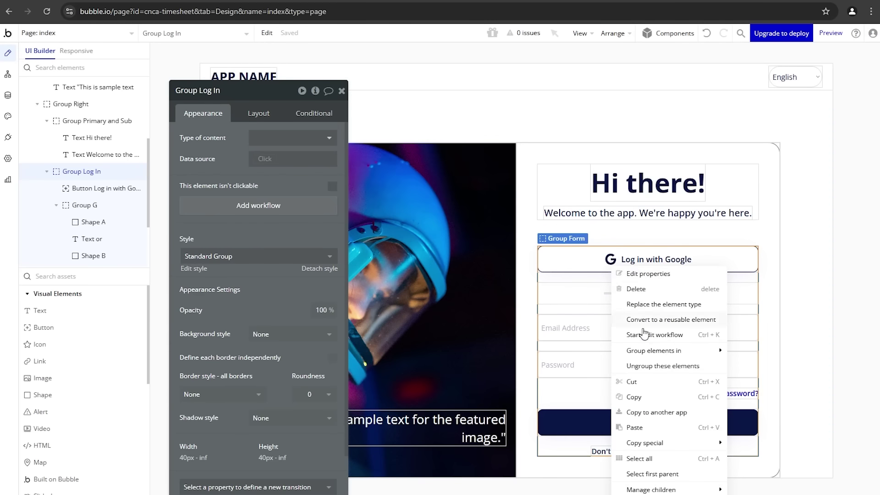
click(652, 397)
click(762, 301)
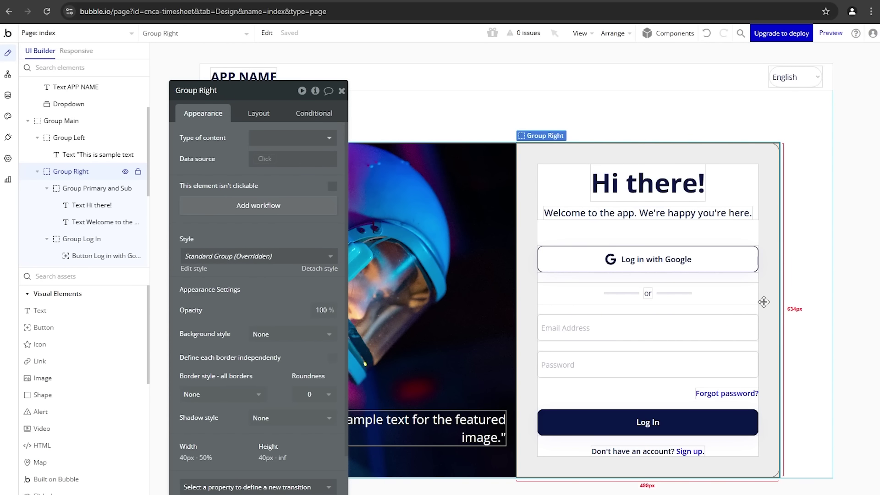
right_click(764, 302)
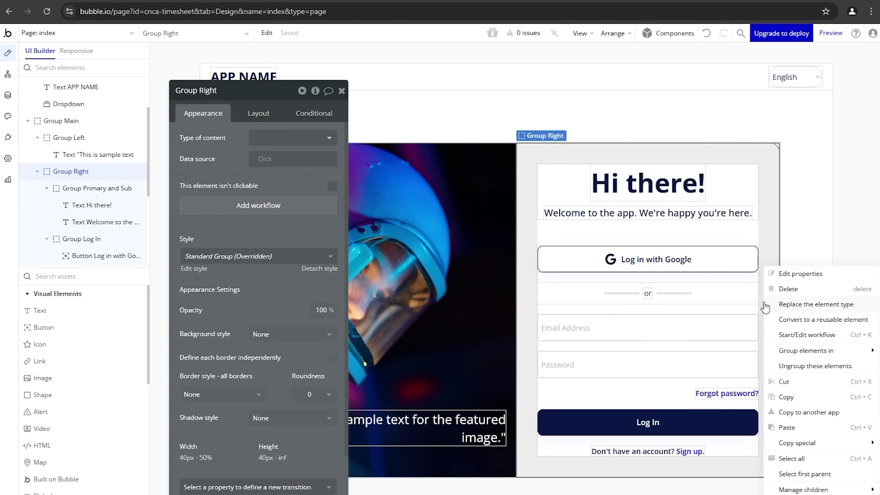
Step: Paste the form copy into Group Right and rename it 'Group Sign Up'
click(802, 432)
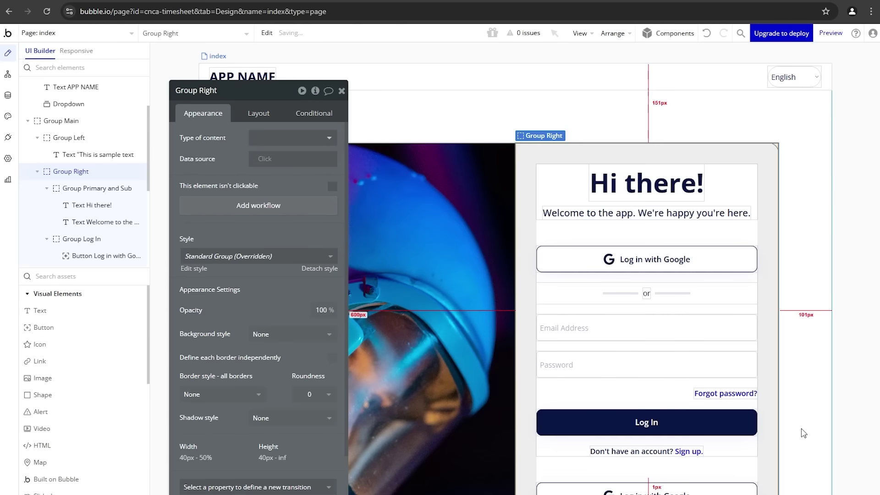
scroll(752, 367, down, 3)
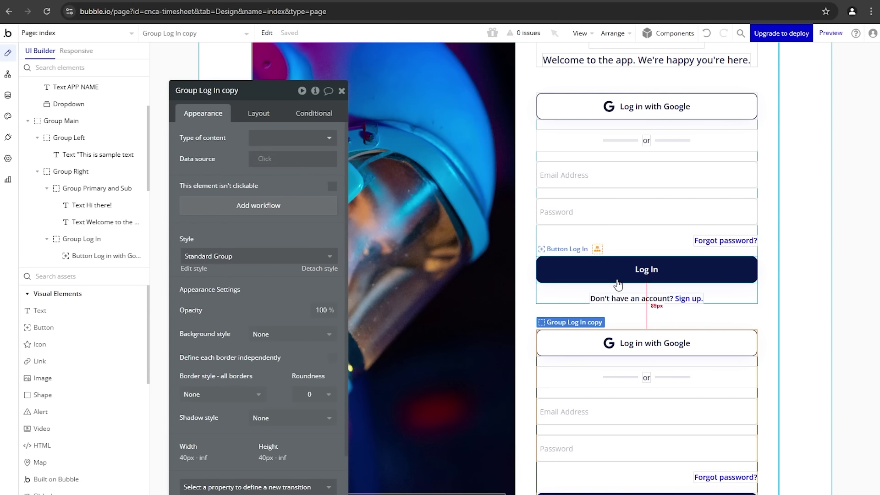
scroll(614, 315, up, 3)
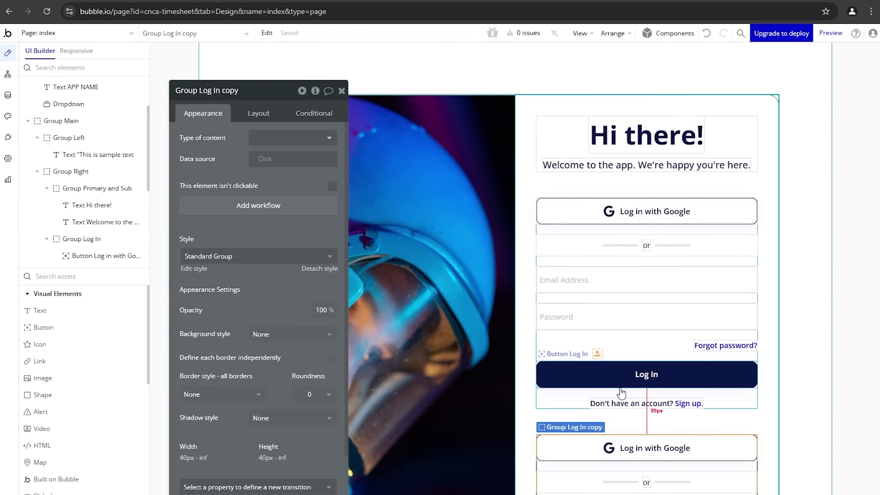
scroll(621, 394, down, 3)
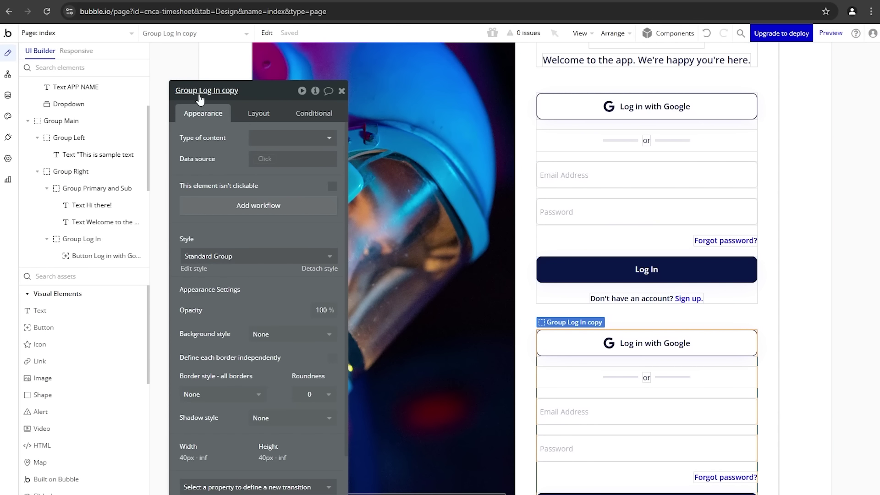
drag(199, 92, 279, 103)
text(Si)
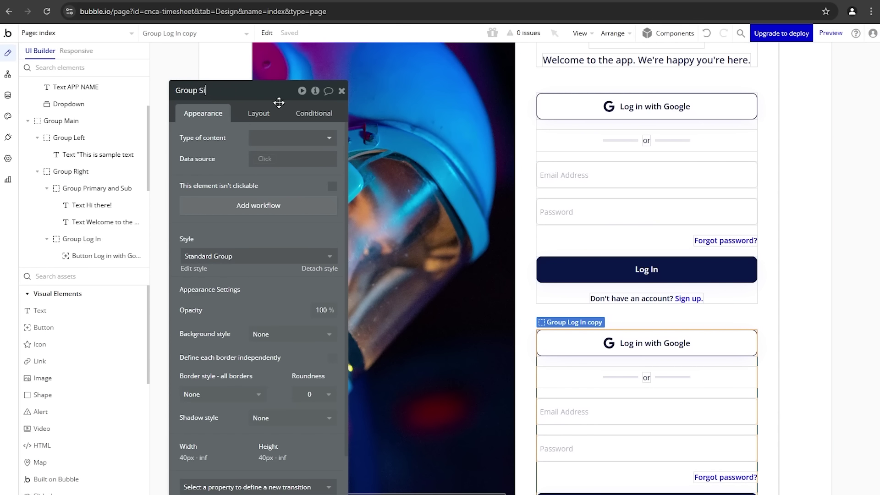
text(gn Up)
key(Return)
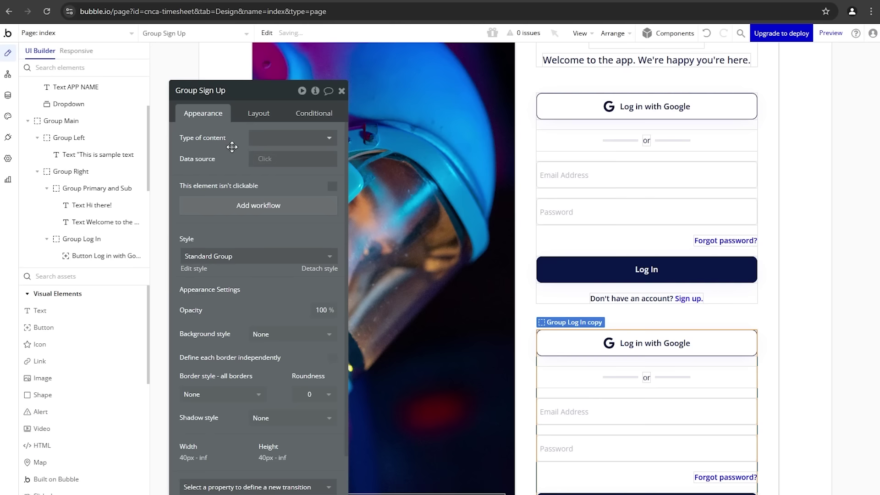
Step: Relabel the copy's Google button 'Sign Up with Google'
scroll(614, 307, down, 1)
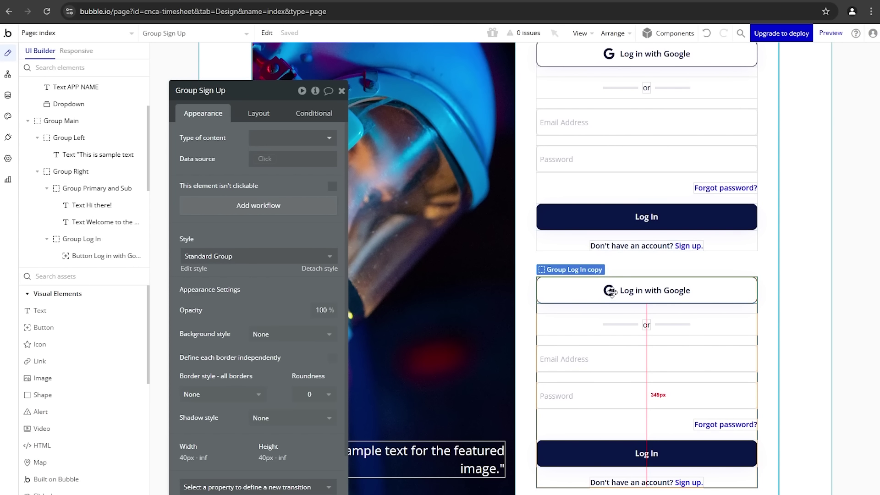
click(612, 293)
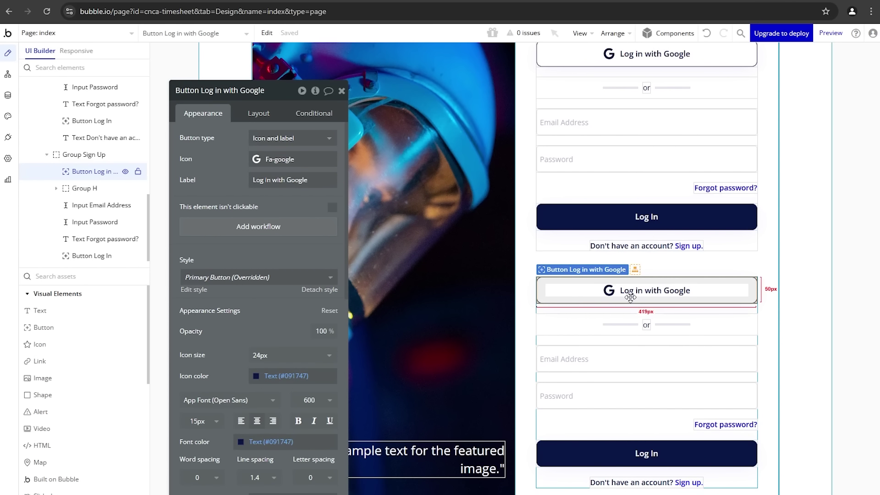
click(289, 175)
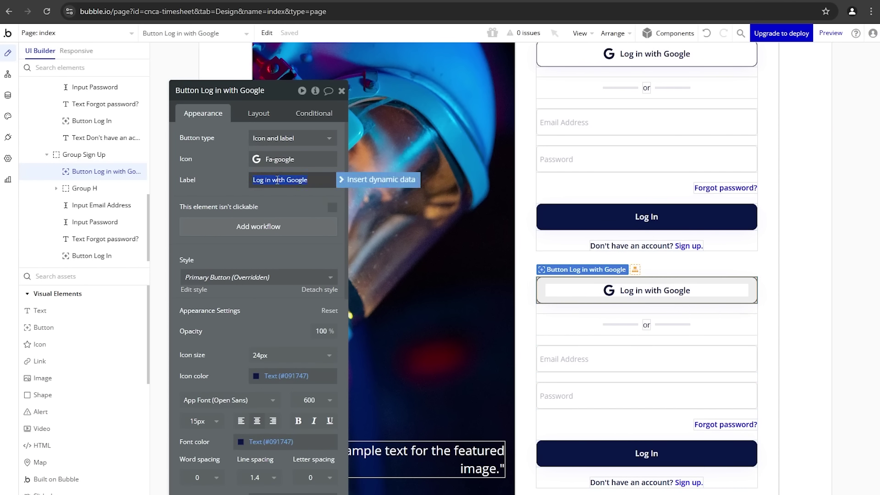
key(BackSpace)
key(BackSpace)
key(BackSpace)
key(BackSpace)
key(BackSpace)
key(BackSpace)
text(Sign Up)
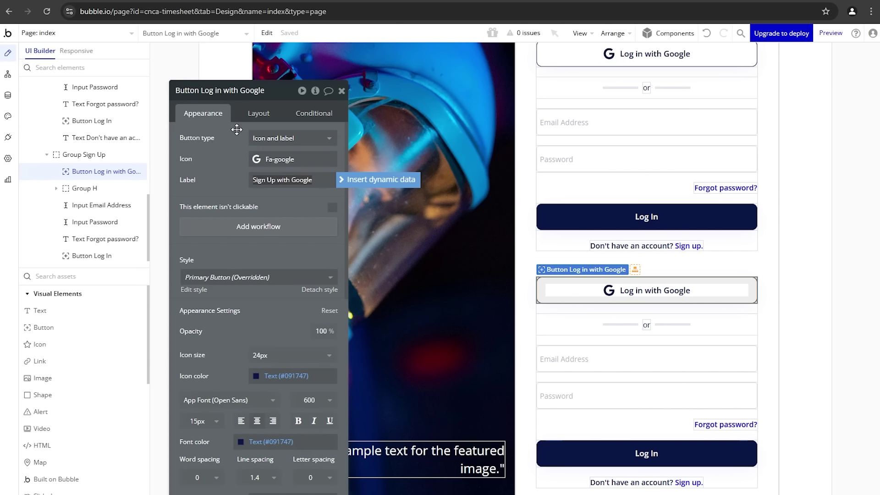
click(186, 137)
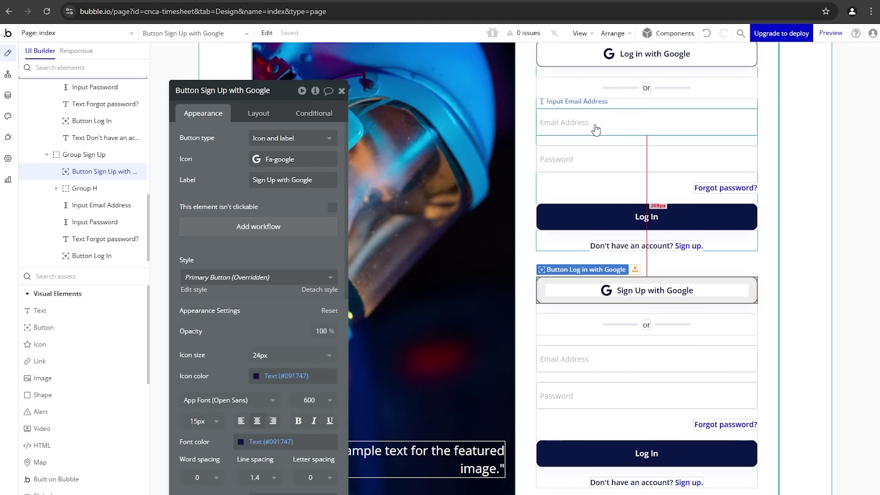
Step: Rename the login email input with a '- login' suffix
click(602, 359)
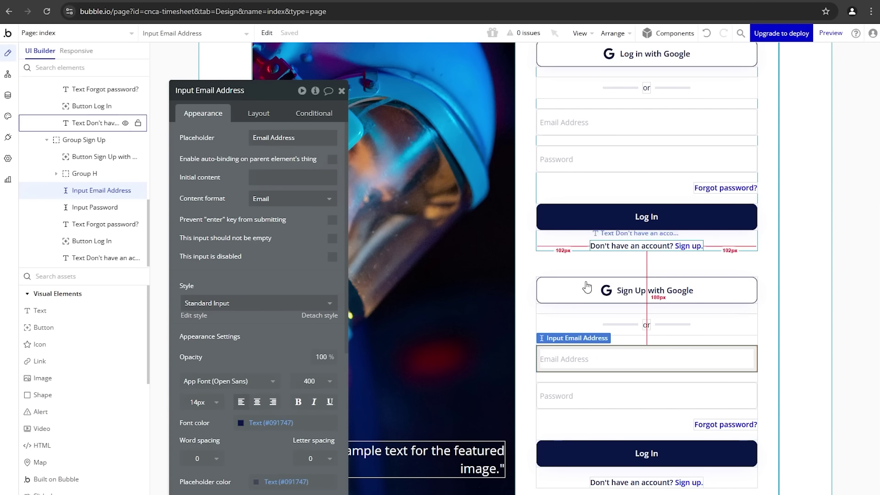
click(558, 124)
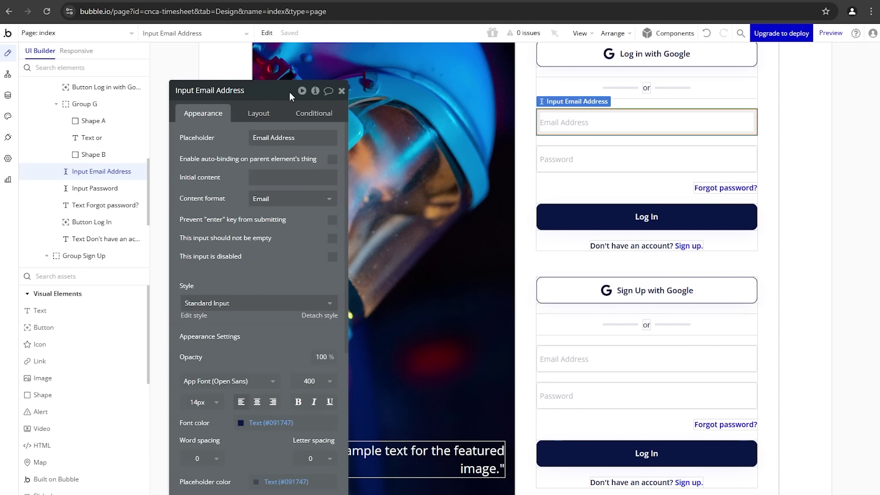
click(257, 91)
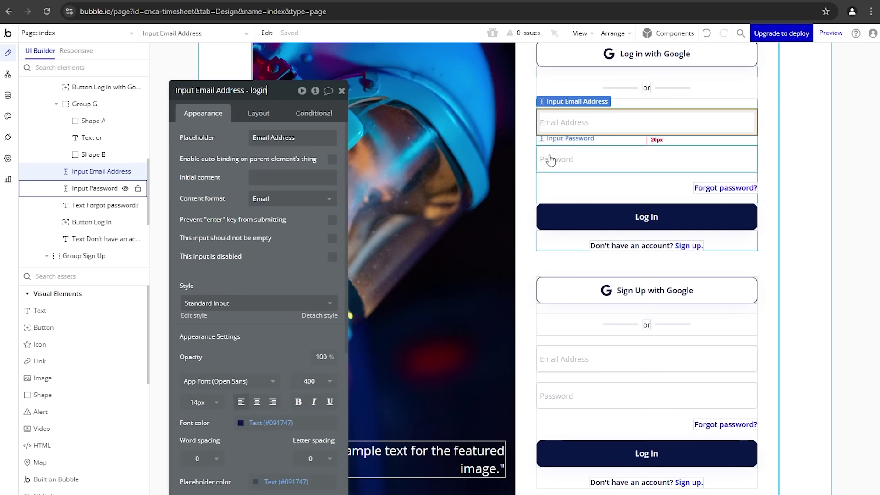
click(569, 156)
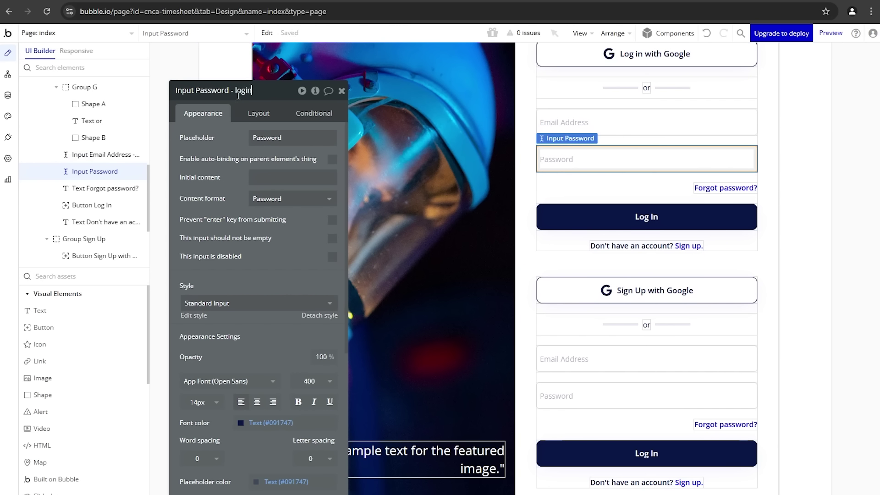
Step: Suffix the sign-up email and password inputs with '- signup' and select Group Sign Up
click(601, 359)
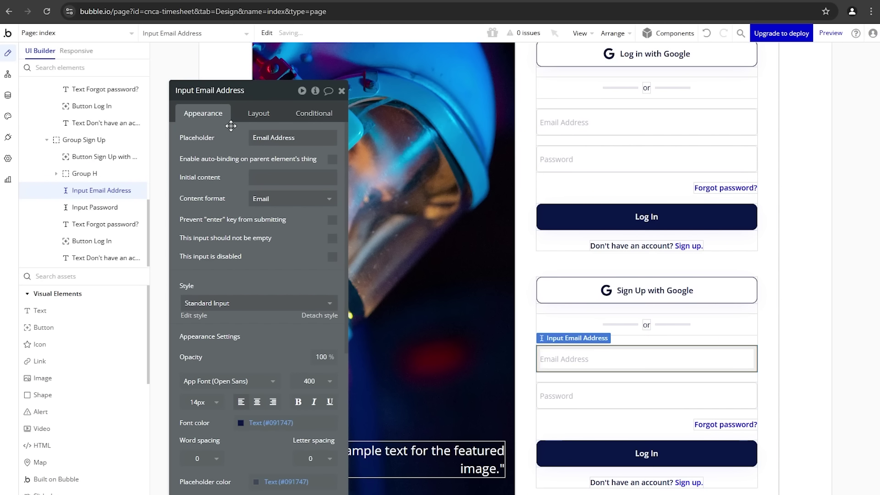
click(242, 95)
click(585, 406)
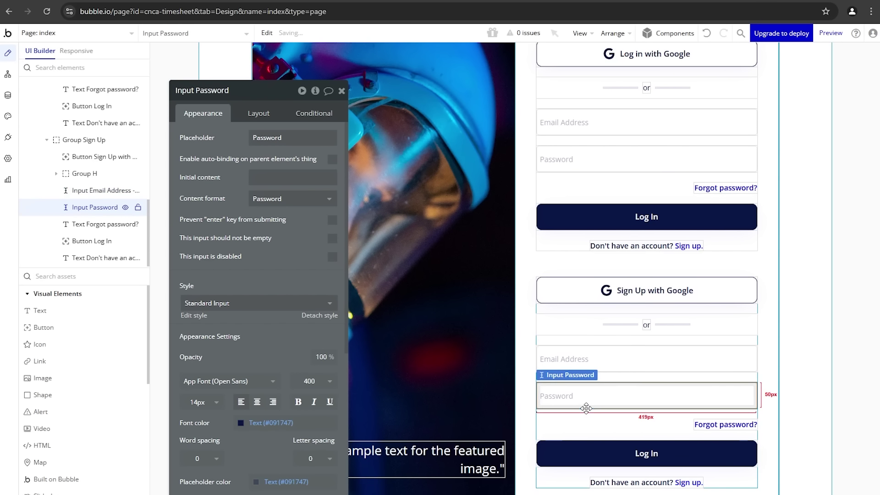
click(247, 98)
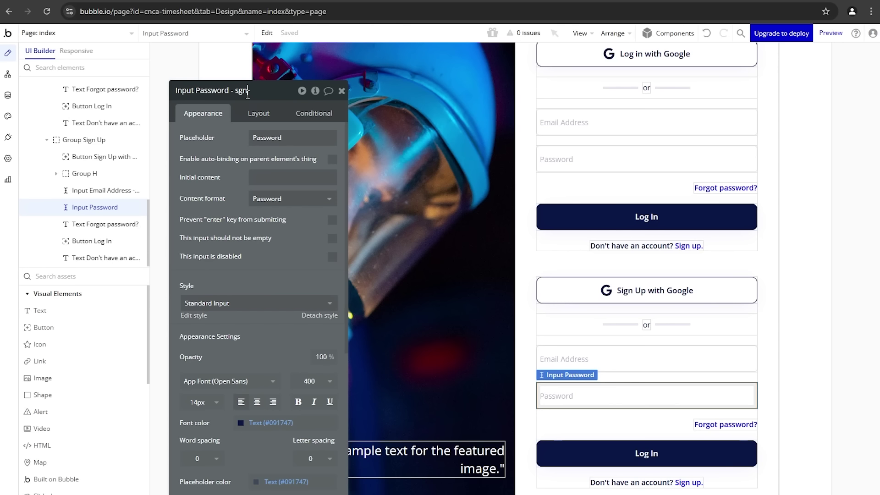
text(- signup)
click(582, 393)
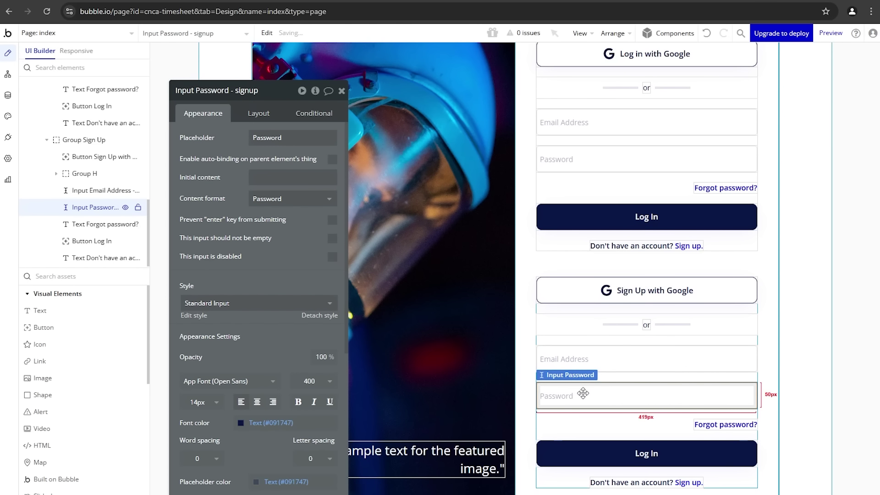
click(577, 414)
Step: Paste a copy of the sign-up password input and move it just below the password field
key(ctrl+v)
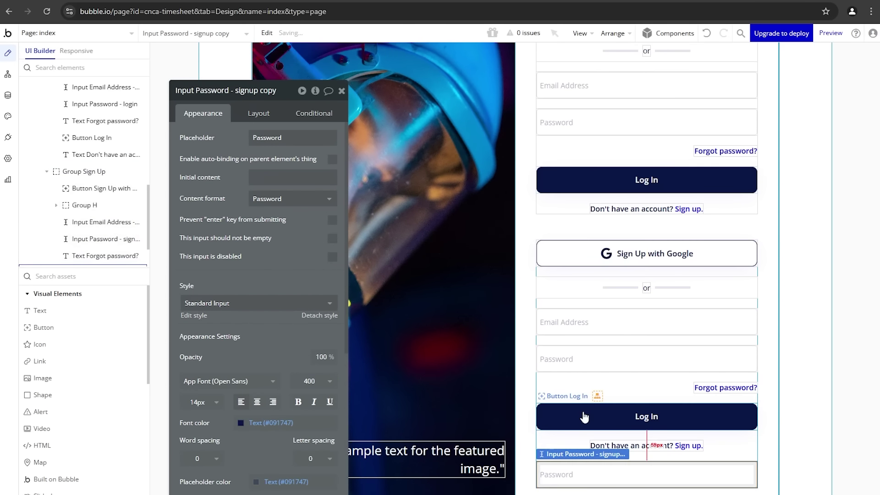
click(258, 114)
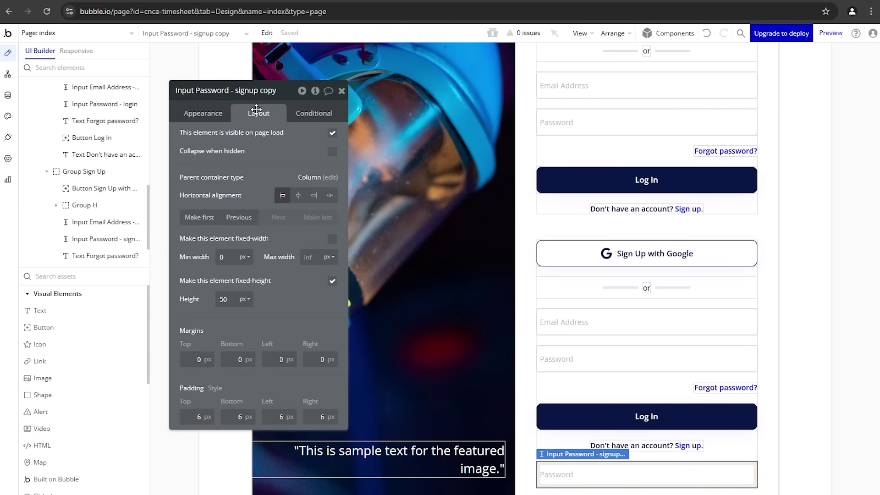
click(249, 222)
click(249, 222)
click(250, 221)
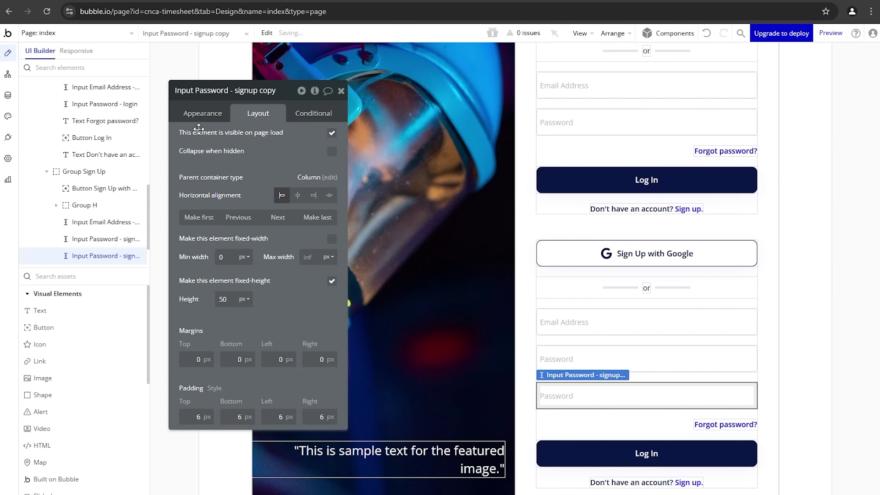
Step: Rename the copy 'Input Password Confirm - signup', set placeholder 'Confirm Password', and delete the Forgot password? text
click(202, 113)
click(229, 88)
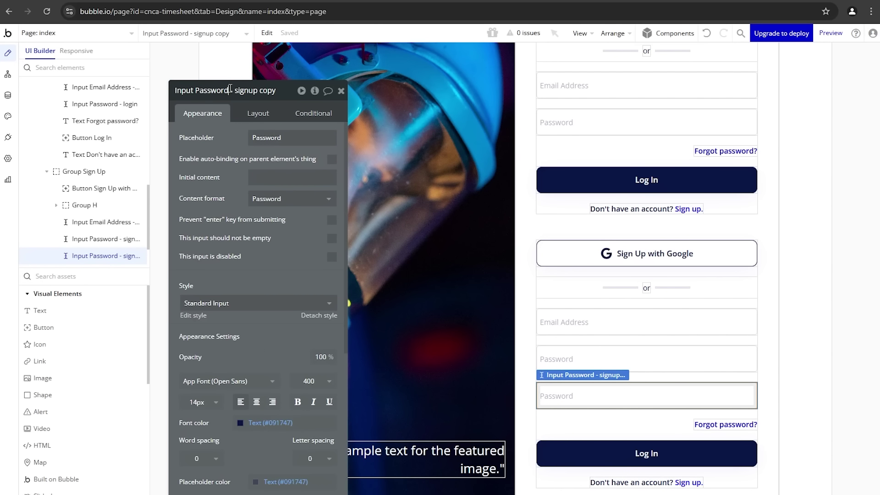
text(Confirm)
key(End)
key(BackSpace)
key(BackSpace)
key(BackSpace)
key(BackSpace)
key(BackSpace)
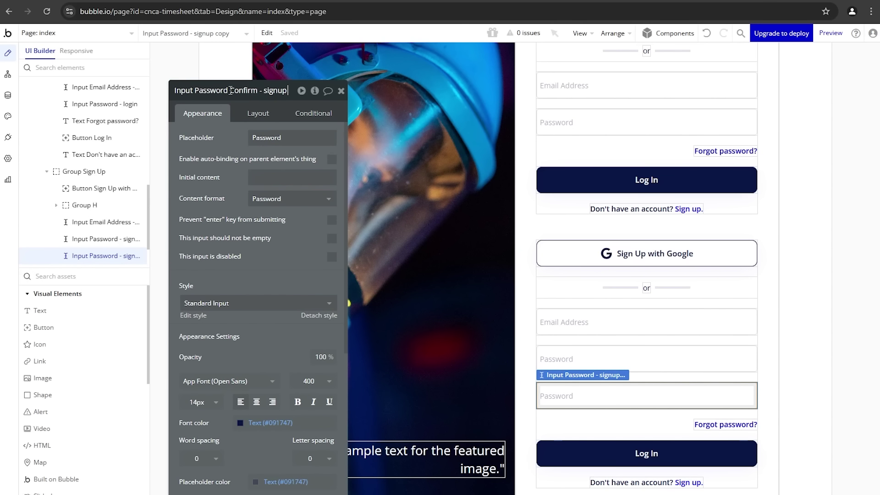
key(Return)
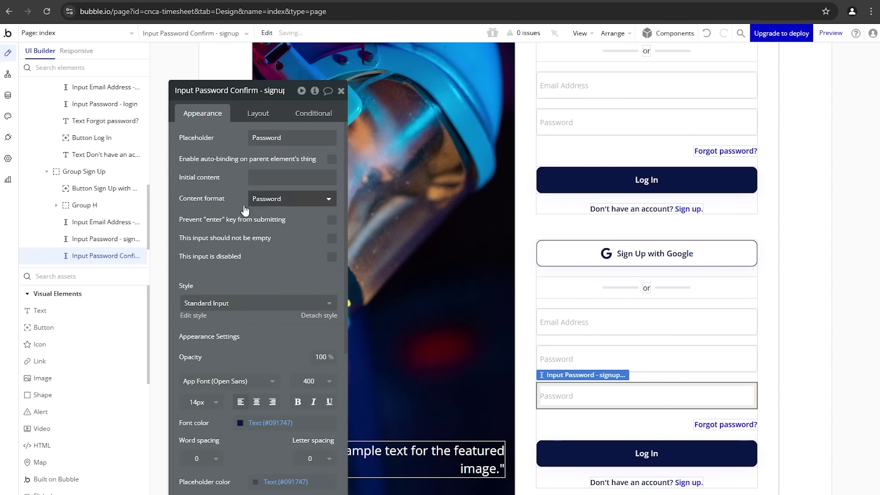
click(257, 137)
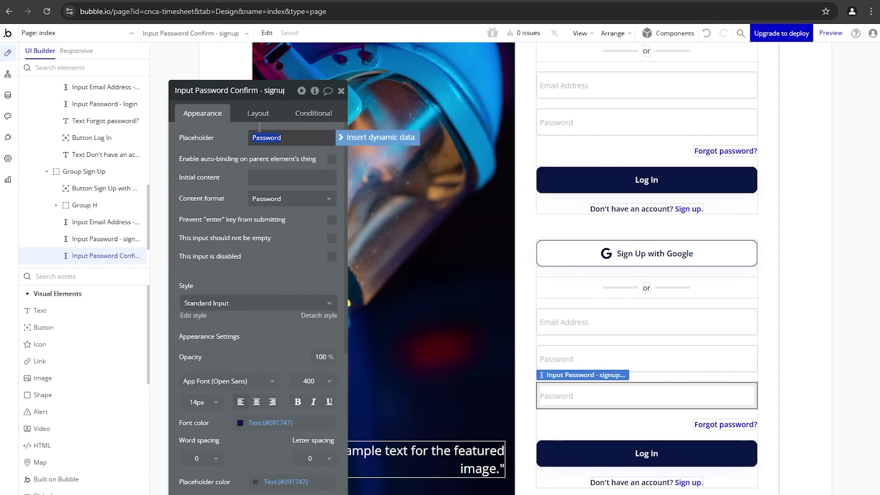
text(Confirm Password)
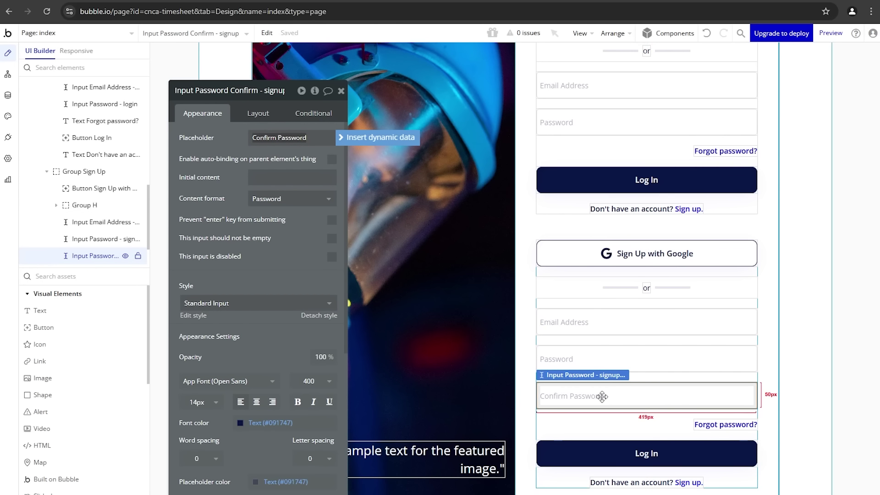
click(718, 426)
key(Delete)
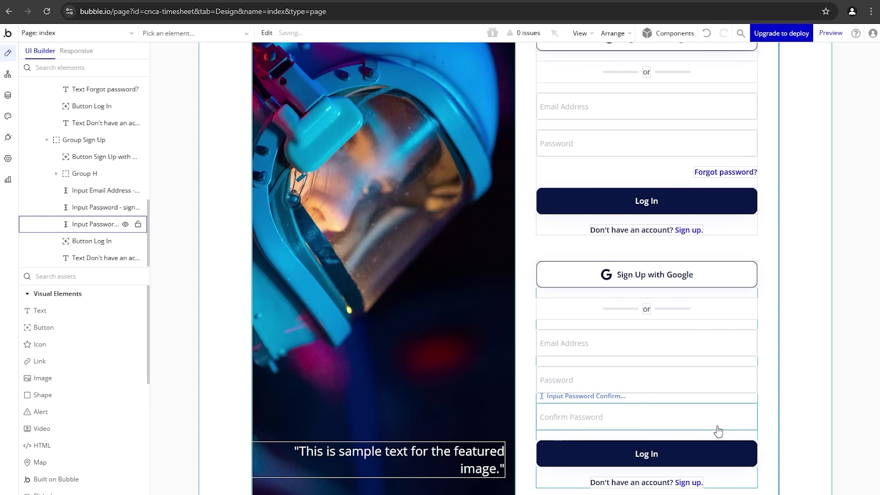
Step: Change the sign-up form's button label from Log In to 'Sign Up'
click(672, 458)
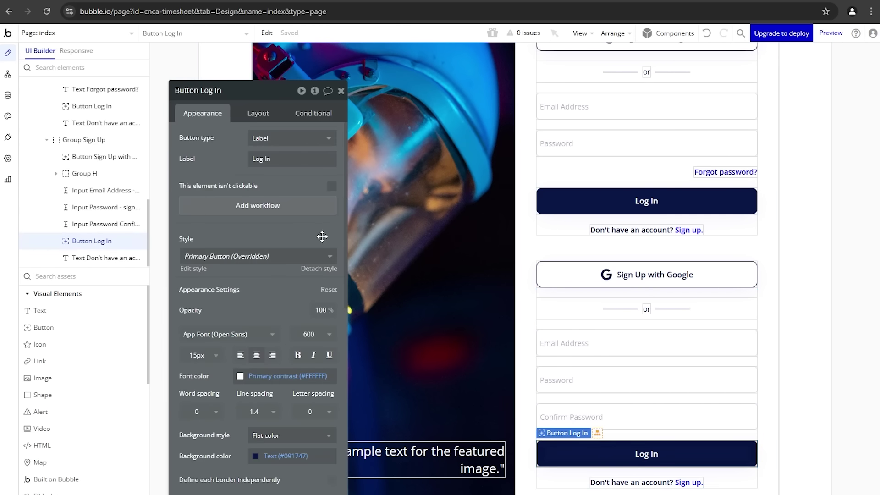
drag(274, 158, 249, 148)
text(Sign Up)
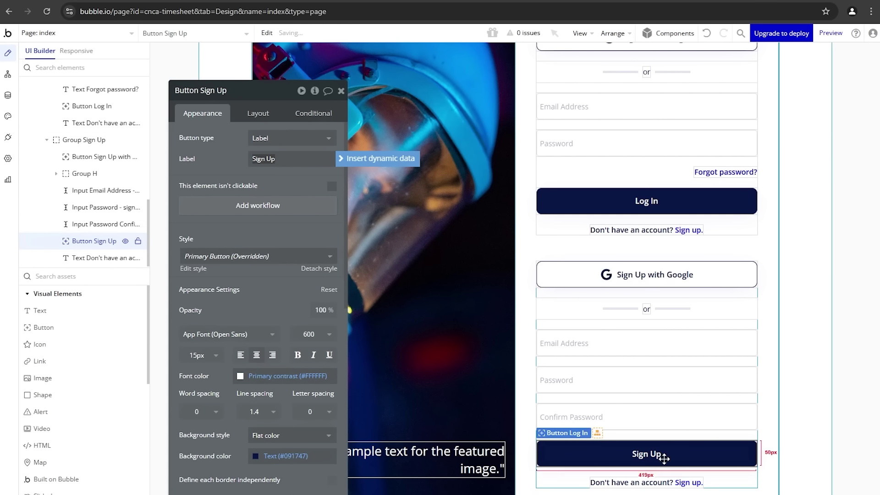
Step: Edit the sign-up footer text to read 'Already have an account? Log in.'
click(662, 483)
triple_click(239, 140)
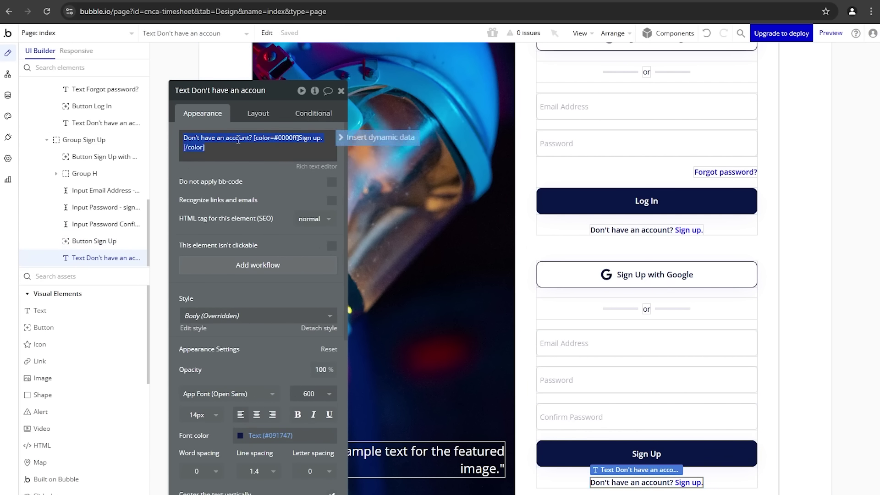
click(305, 166)
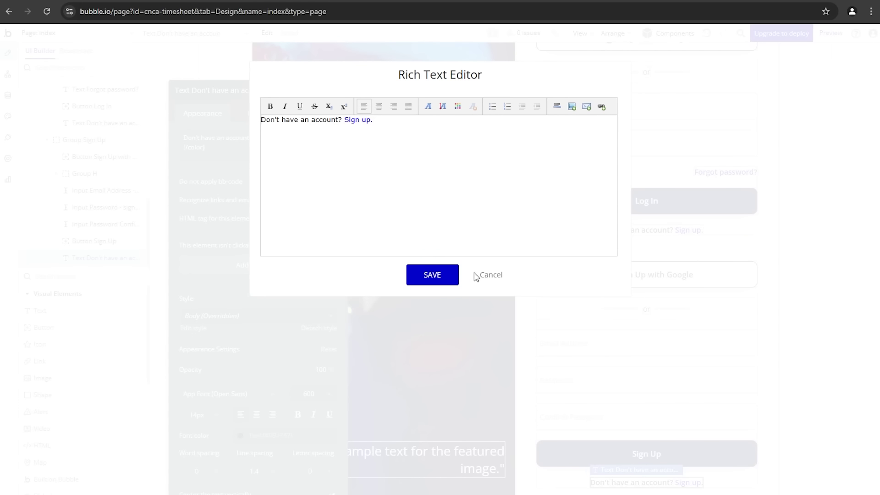
click(492, 276)
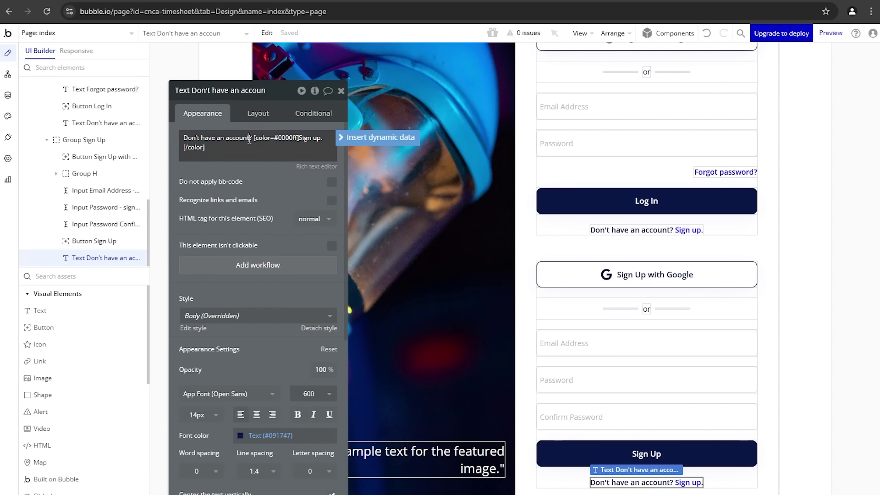
text(Already have)
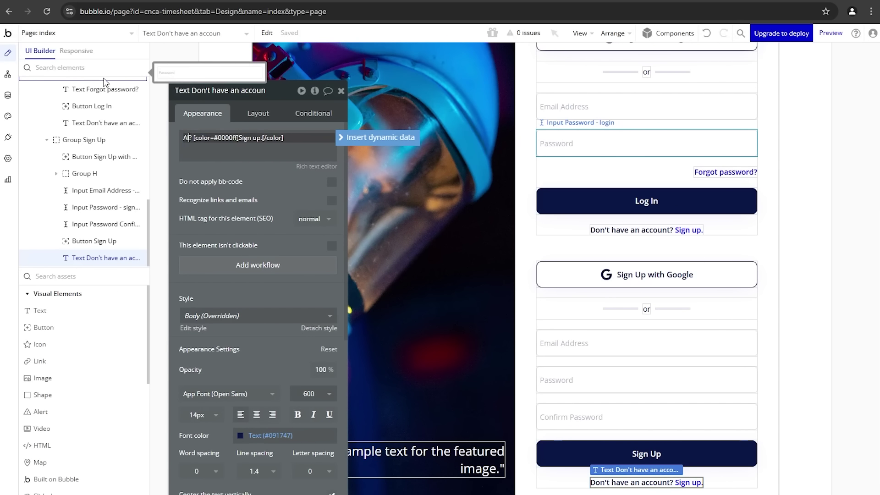
text( an account)
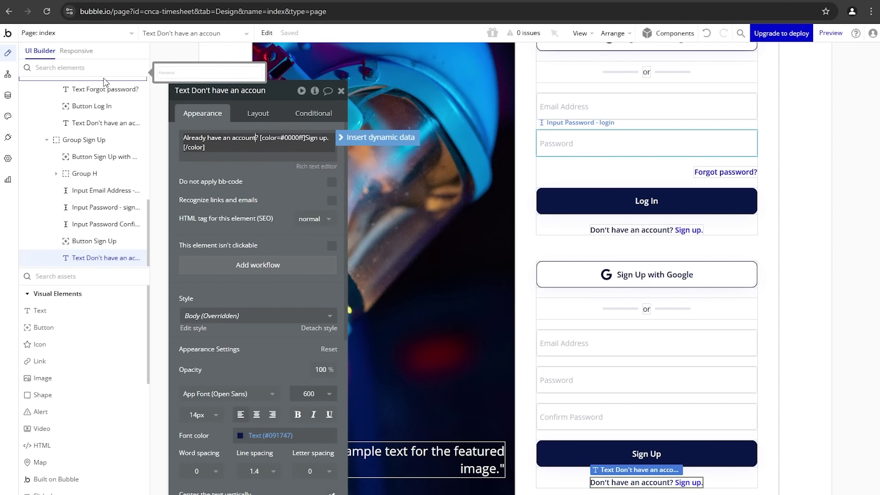
key(Right)
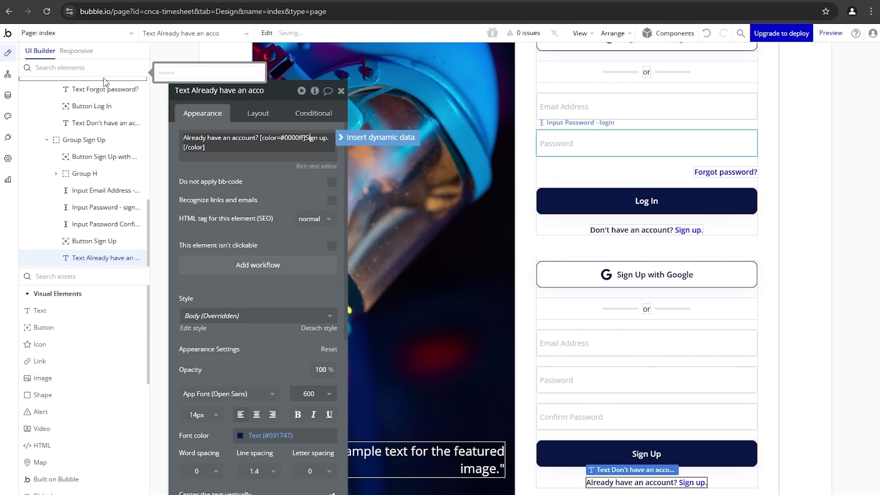
key(BackSpace)
key(BackSpace)
key(BackSpace)
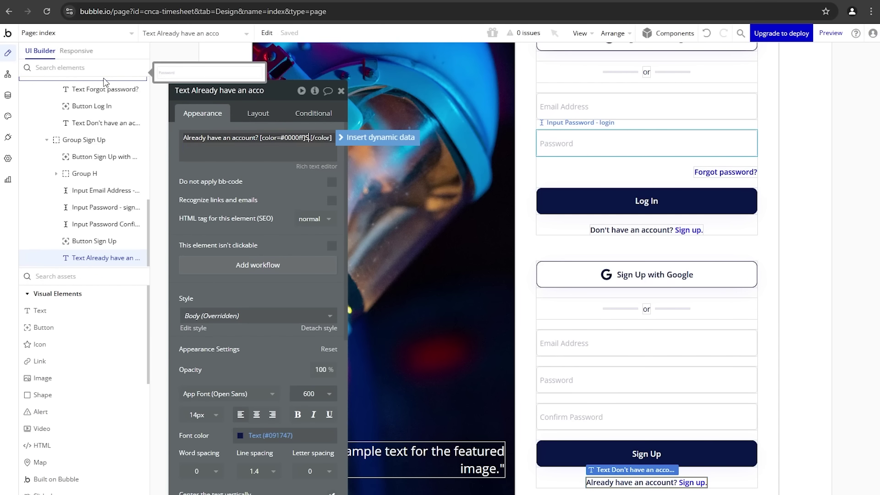
text(Log in)
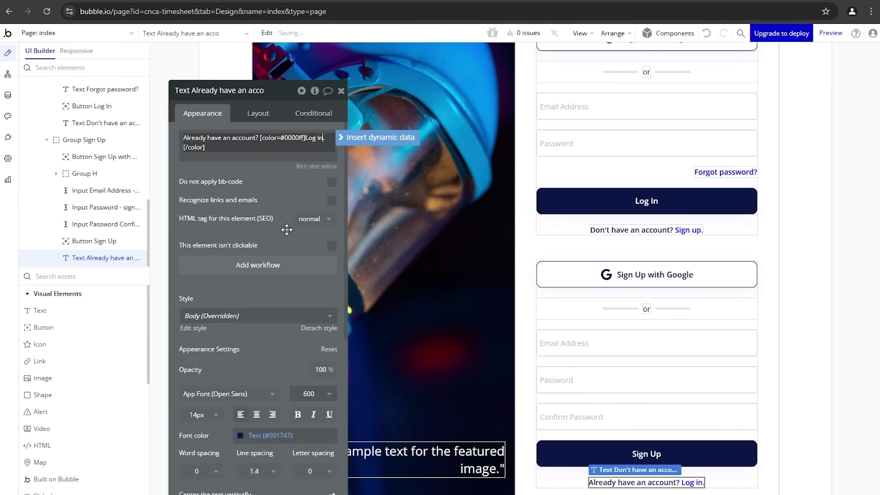
Step: Untick 'This element is visible on page load' for Group Sign Up, then refresh the app preview
scroll(706, 262, up, 2)
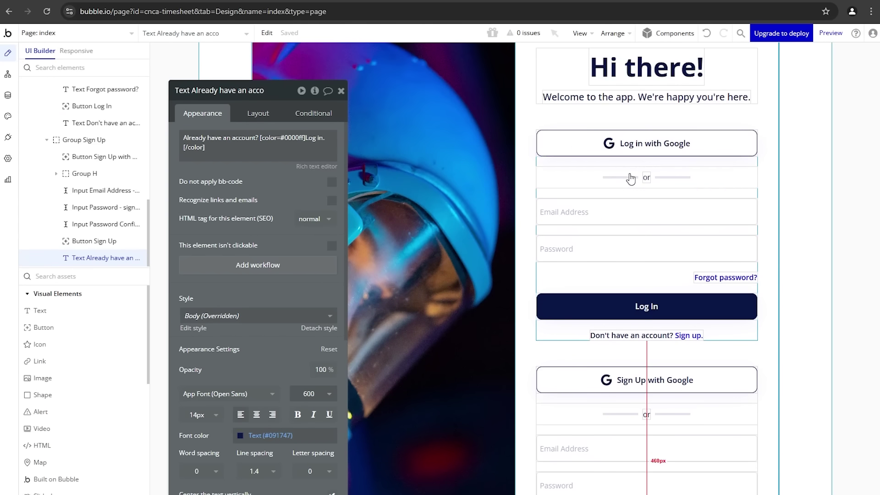
scroll(669, 298, down, 1)
scroll(669, 294, down, 1)
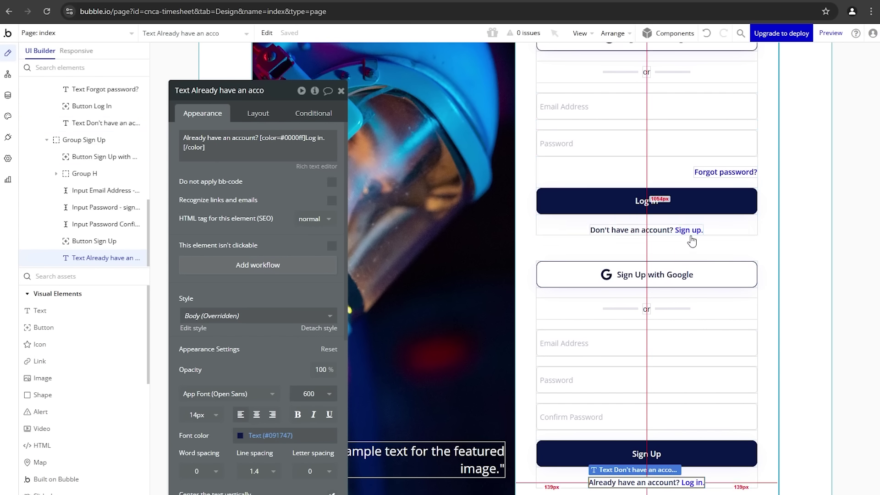
click(722, 292)
click(257, 115)
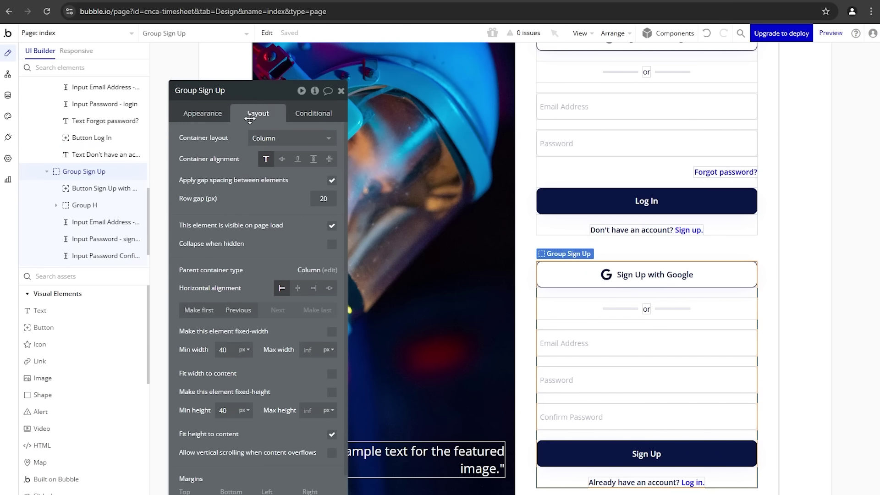
click(331, 226)
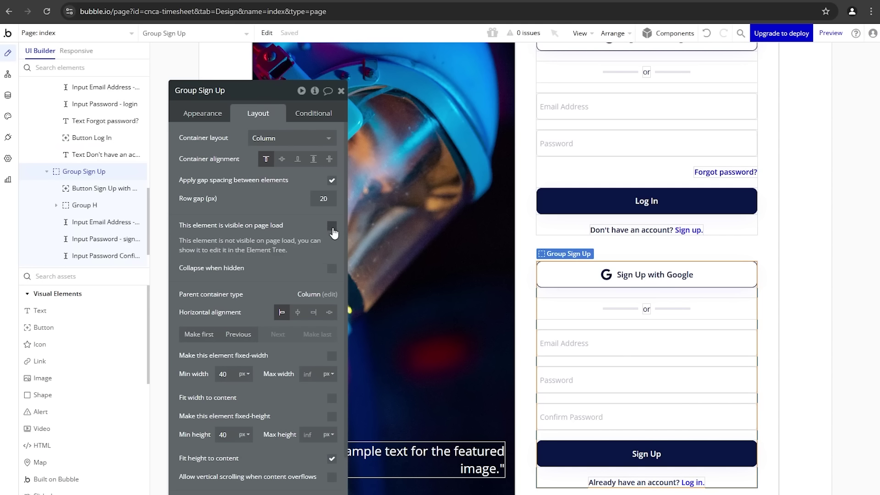
click(233, 1)
click(235, 34)
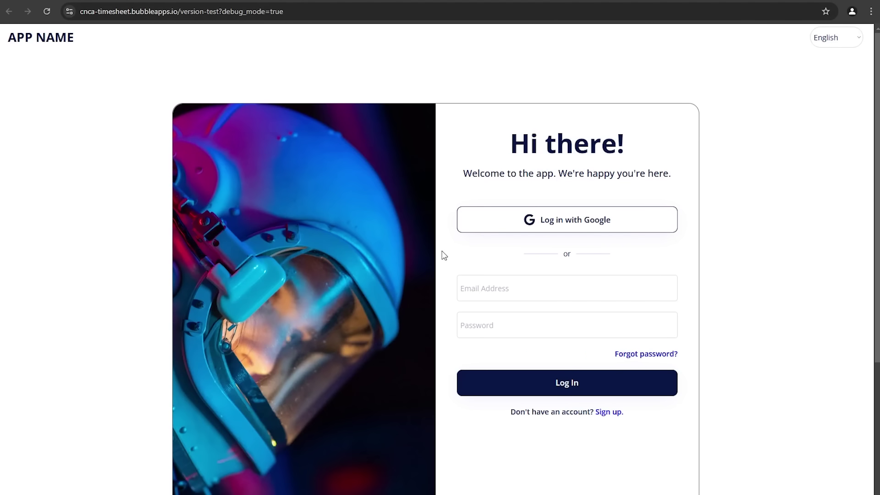
Step: Scroll through the preview to confirm only the login card shows, then return to the editor
scroll(515, 177, down, 1)
scroll(514, 326, down, 1)
scroll(513, 325, down, 2)
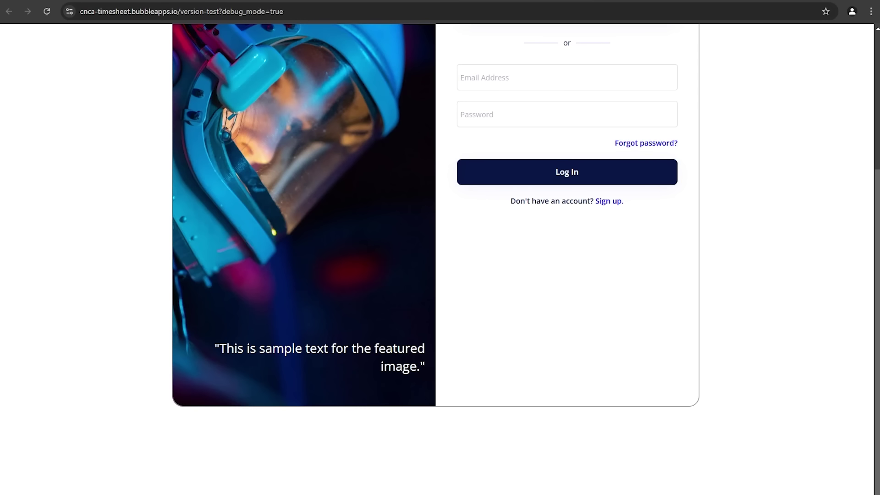
key(ctrl+shift+Tab)
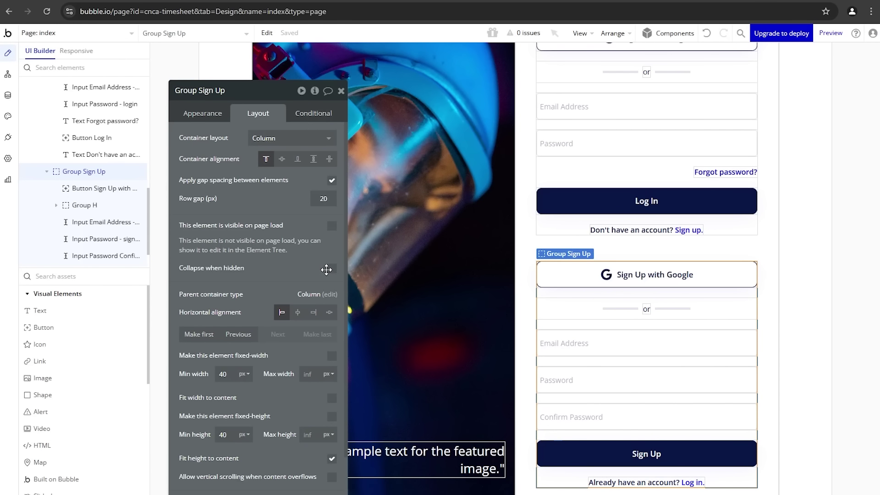
Step: Tick 'Collapse when hidden' on Group Sign Up and Group Log In, reloading the preview in between
click(326, 269)
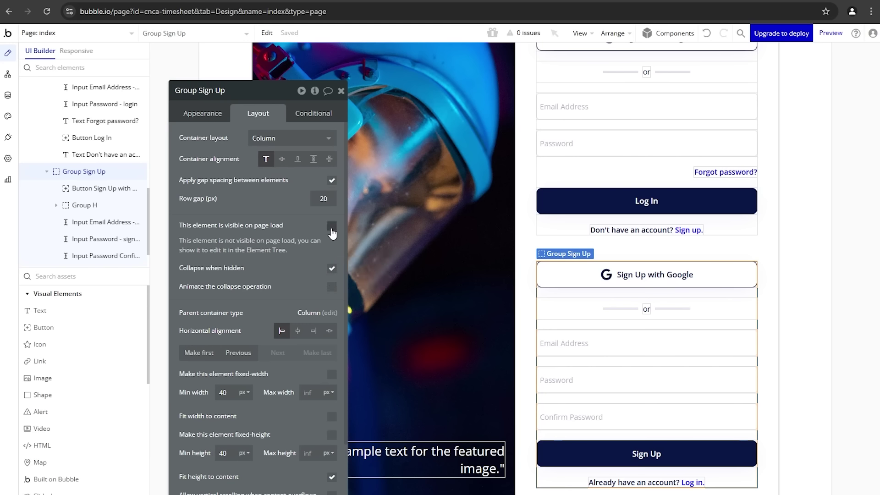
click(289, 1)
click(308, 38)
click(545, 223)
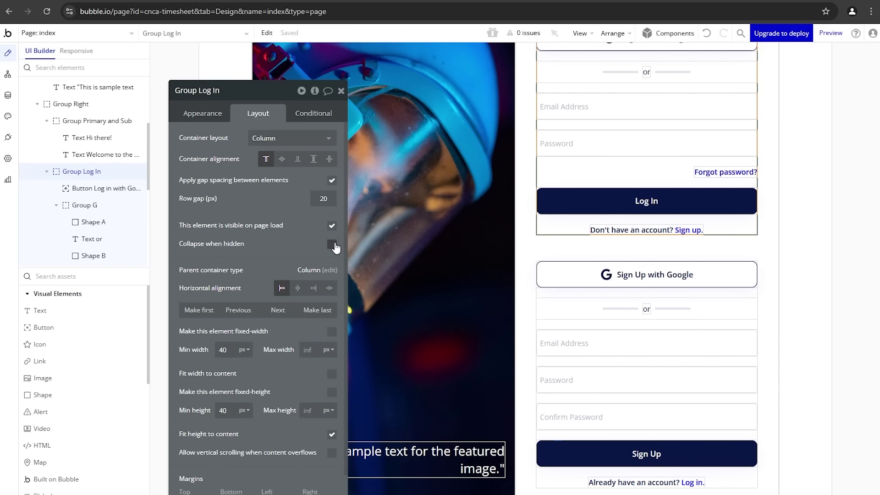
click(334, 246)
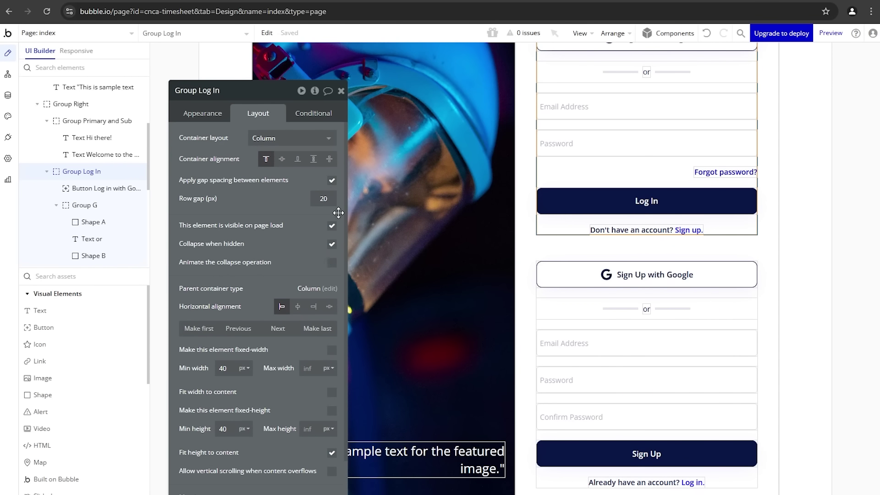
scroll(619, 186, up, 3)
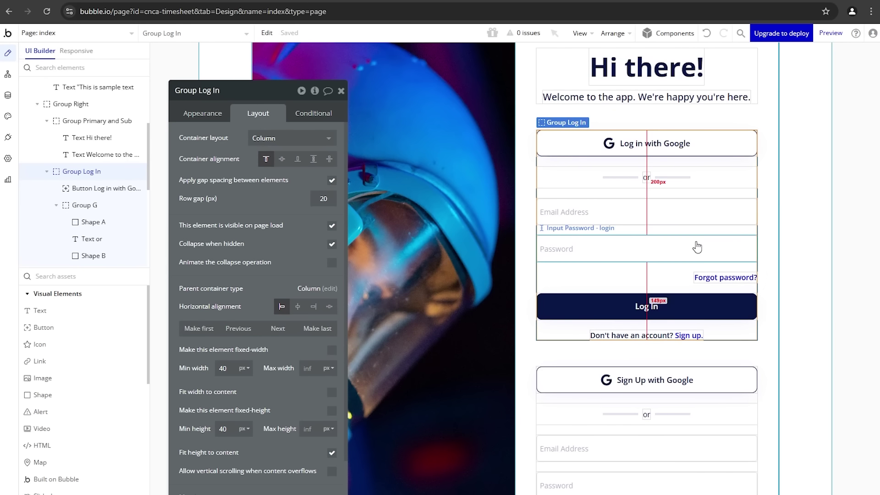
scroll(640, 308, down, 2)
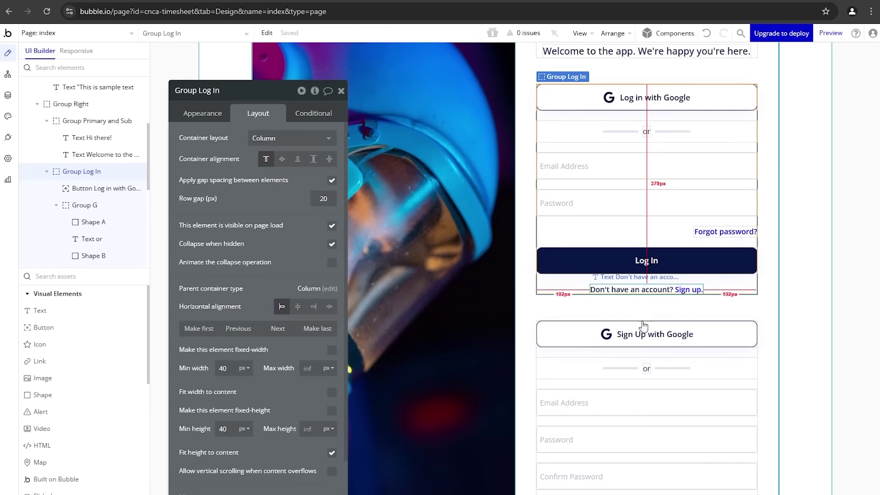
Step: Start a click workflow on the 'Don't have an account? Sign up.' text that hides Group Log In
click(638, 285)
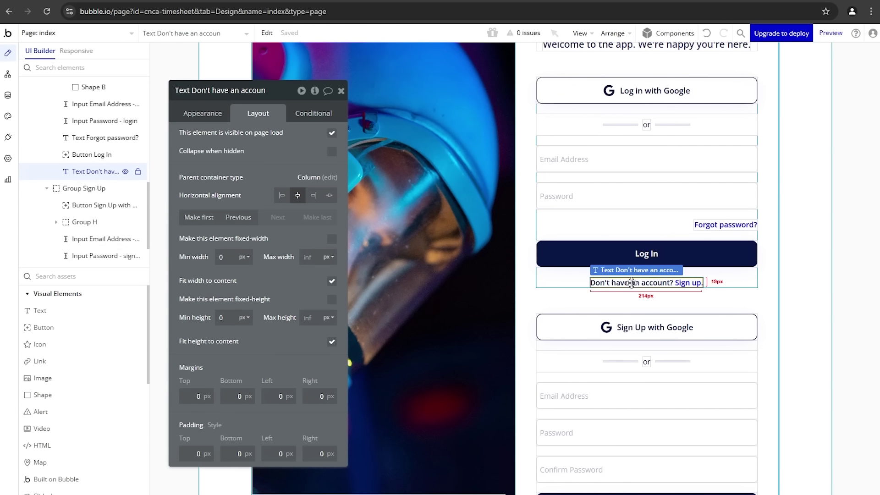
click(217, 118)
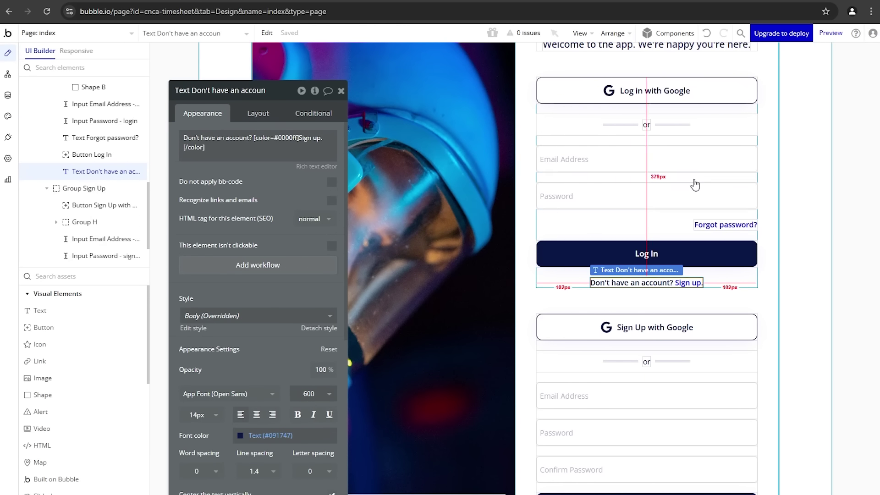
scroll(693, 182, down, 2)
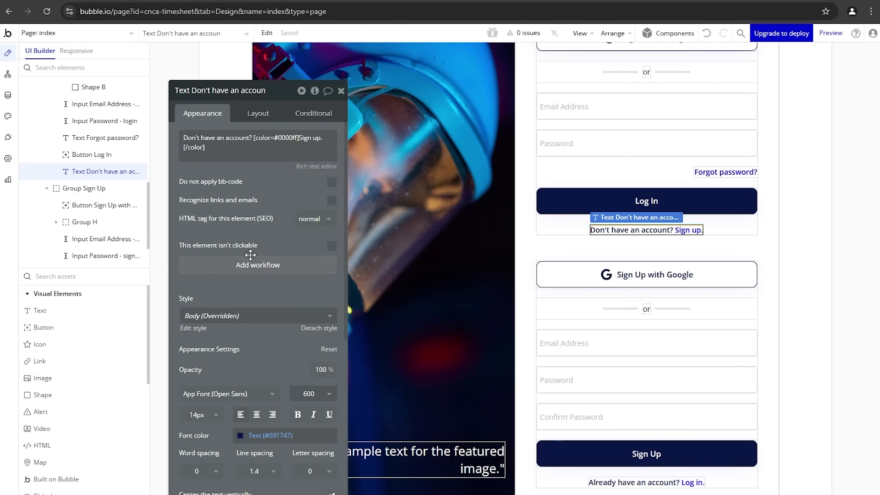
click(245, 270)
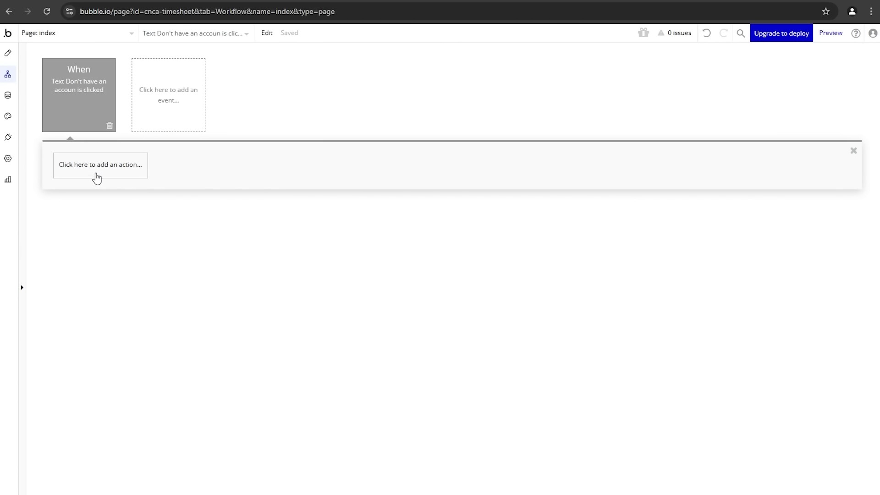
click(94, 173)
mouse_move(119, 311)
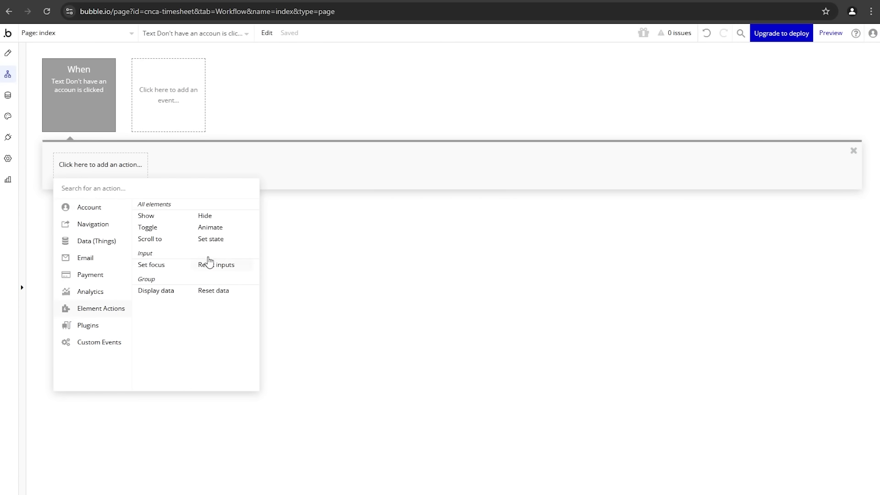
click(231, 220)
click(286, 118)
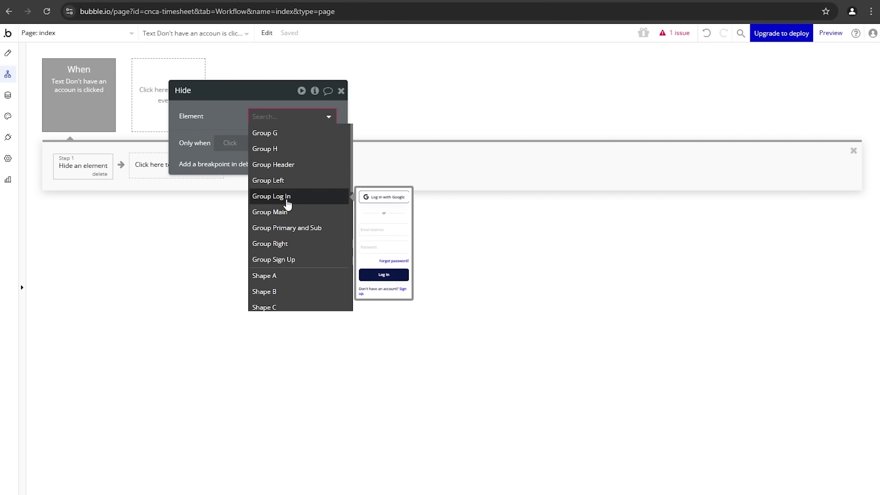
click(287, 198)
Step: Add a second workflow step that shows Group Sign Up
click(165, 174)
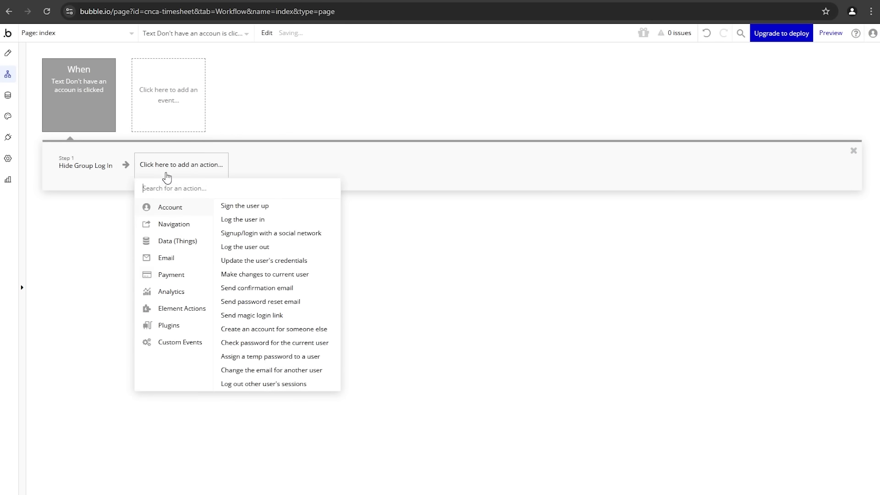
mouse_move(212, 307)
click(254, 223)
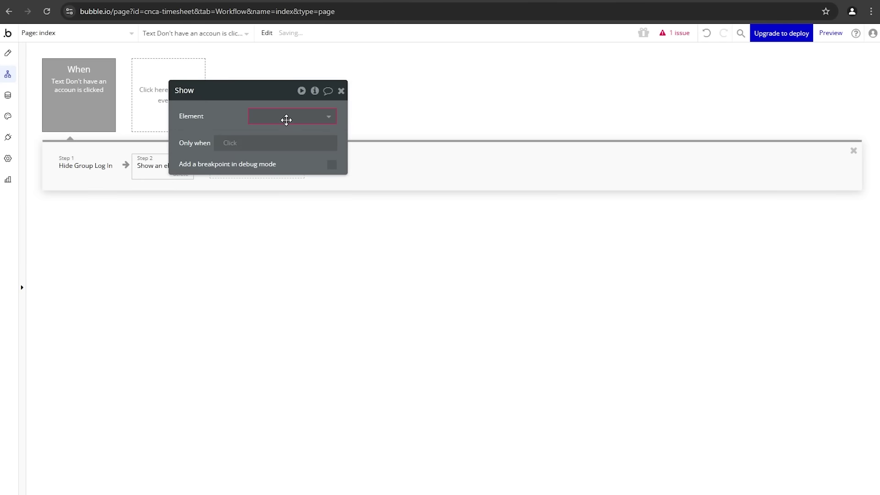
click(286, 117)
click(290, 259)
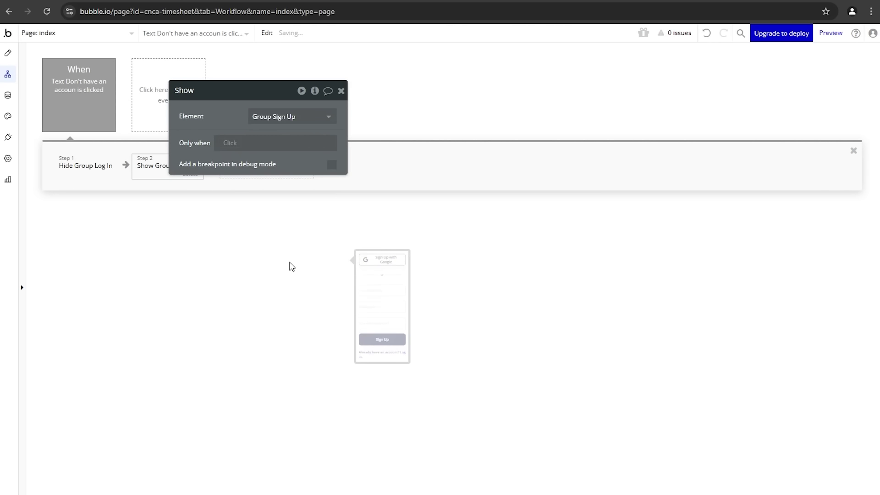
Step: Copy the click event, paste a duplicate, and search its element list for 'tex'
mouse_move(96, 116)
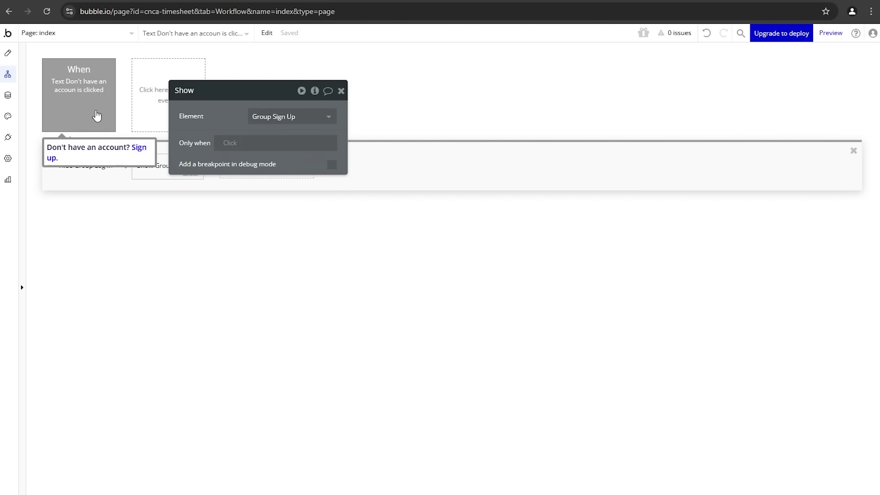
right_click(97, 113)
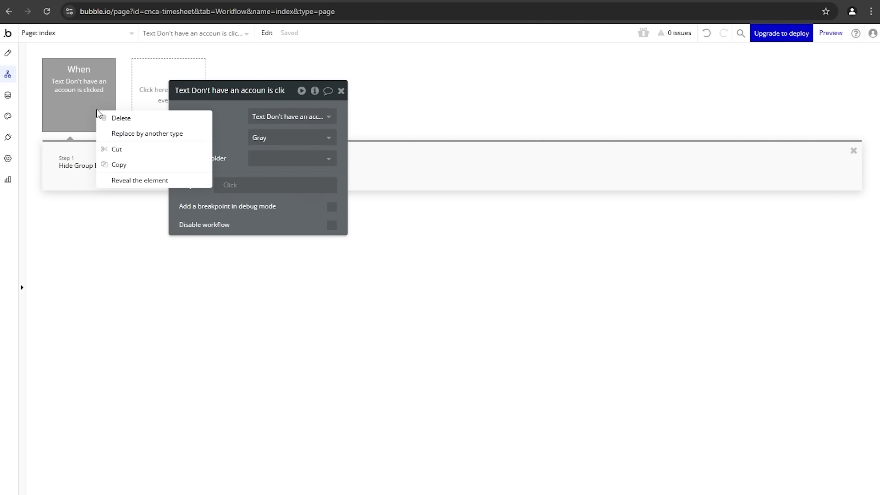
click(119, 166)
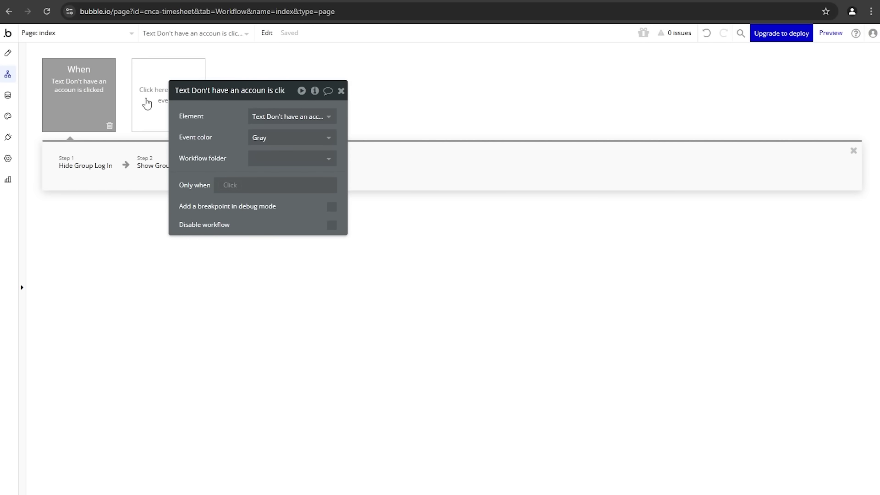
right_click(147, 102)
click(165, 106)
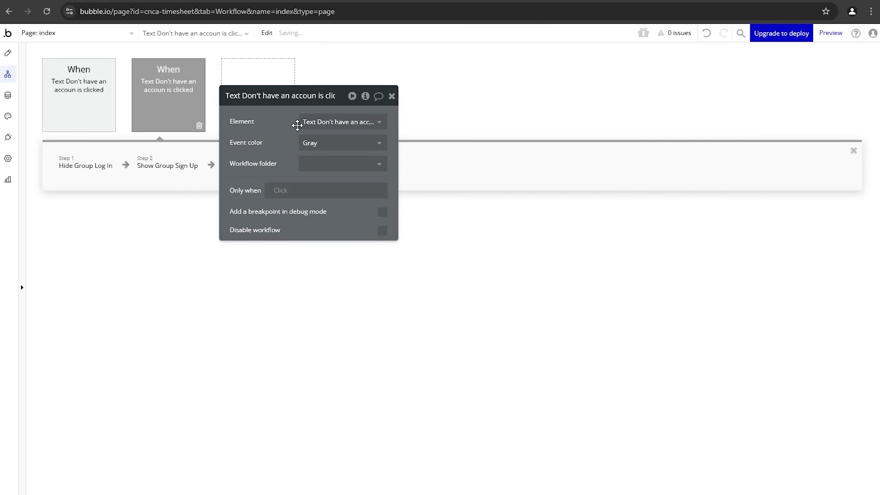
click(335, 123)
text(tex)
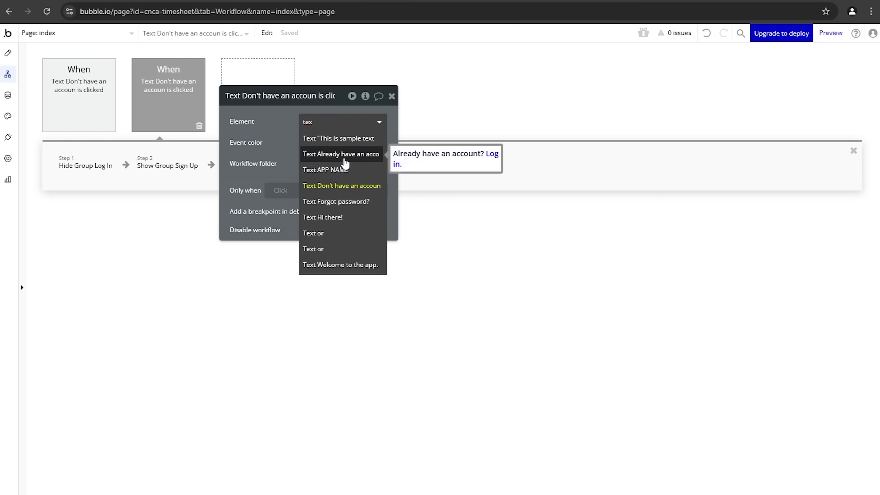
Step: Point the pasted event at the Already have an account text, hiding Group Sign Up and showing Group Log In
click(333, 155)
click(99, 166)
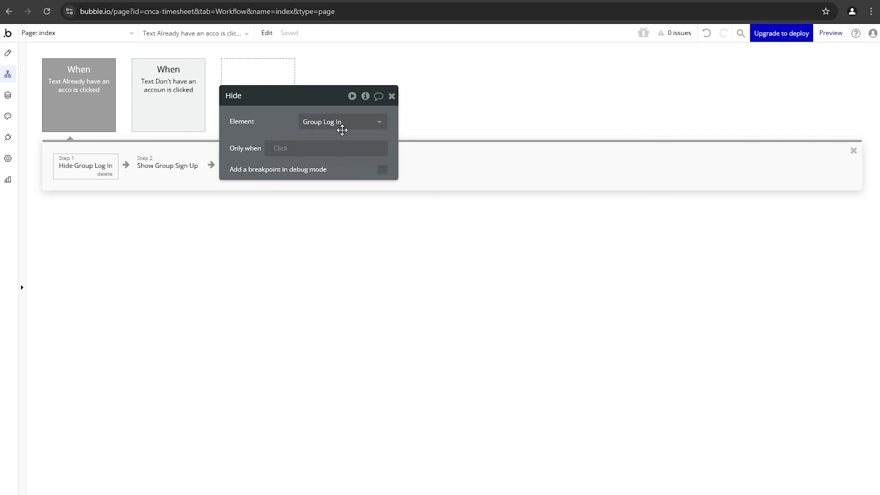
click(342, 122)
click(337, 264)
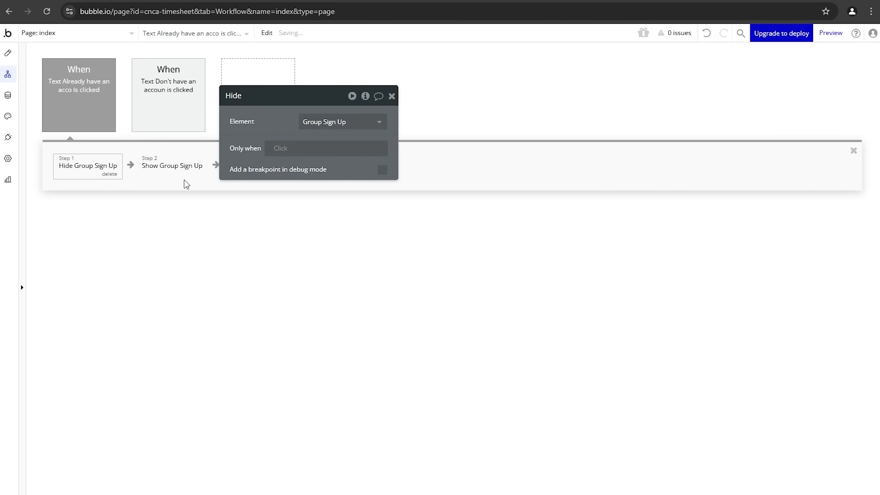
click(185, 178)
click(315, 122)
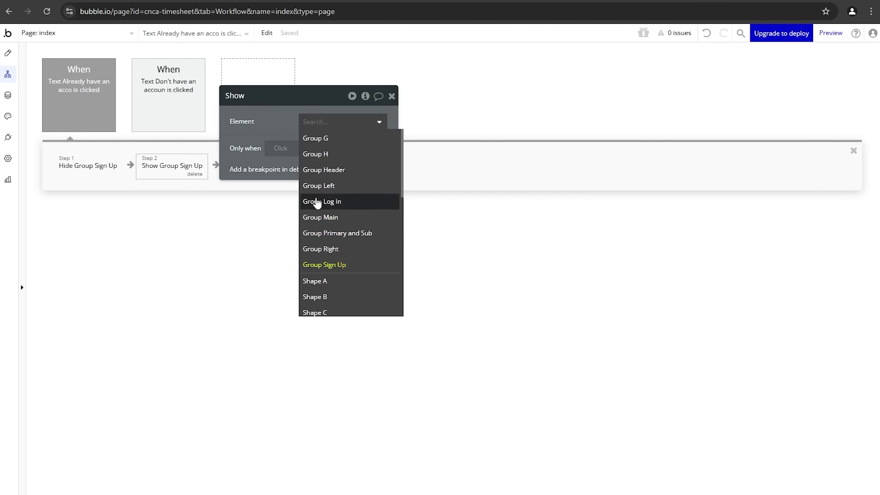
click(317, 202)
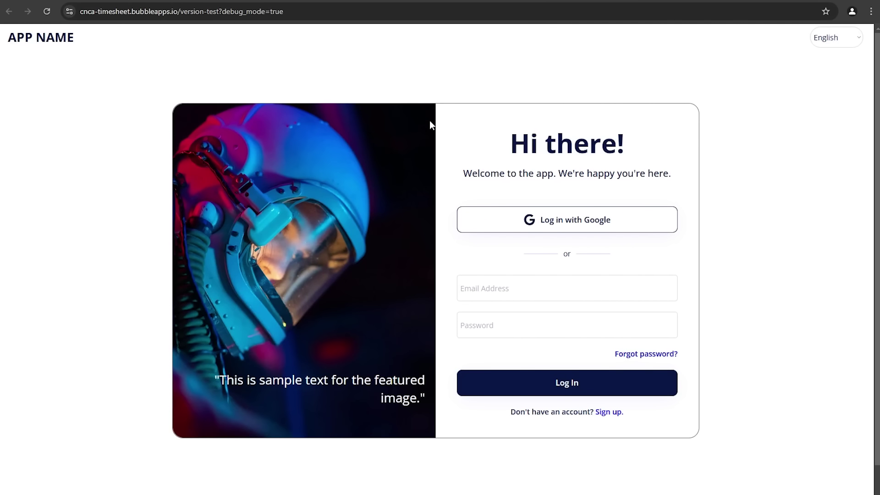
Step: Toggle repeatedly between the login and sign-up forms in the preview using the links
click(564, 415)
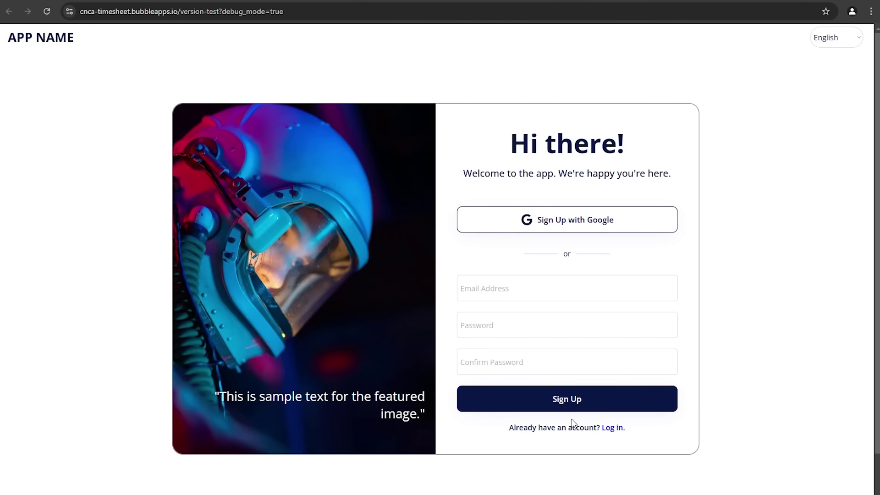
click(569, 429)
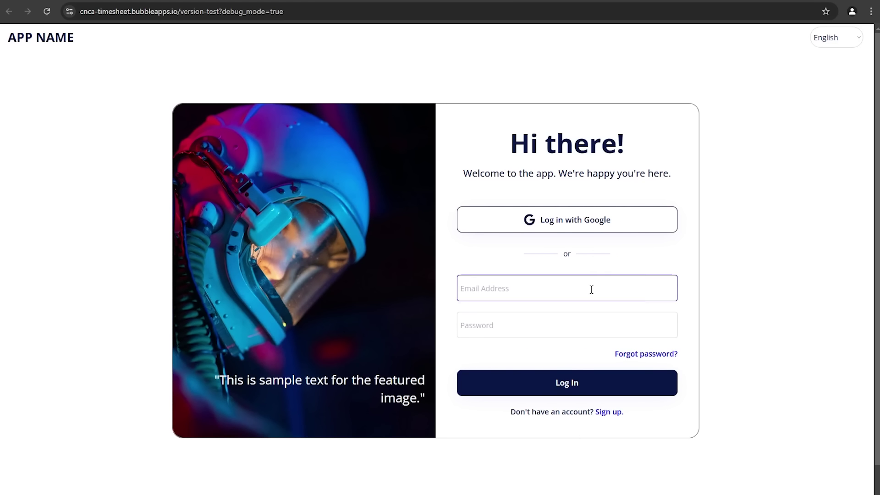
click(569, 412)
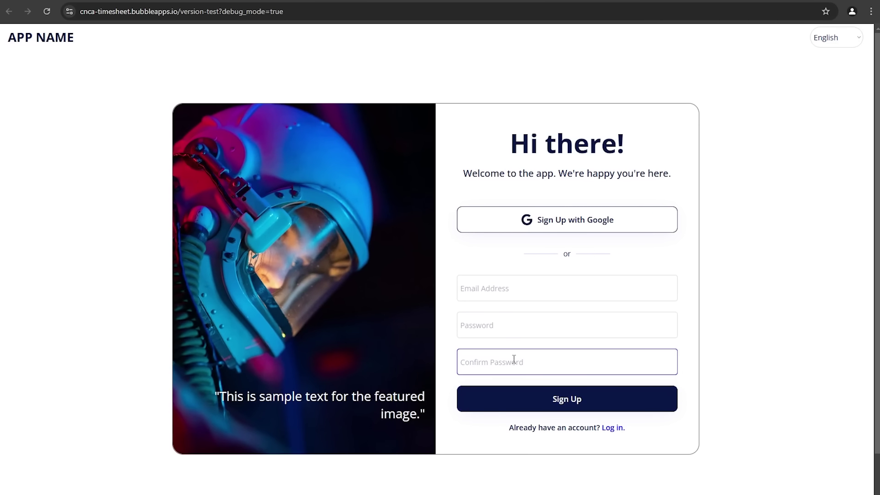
click(542, 429)
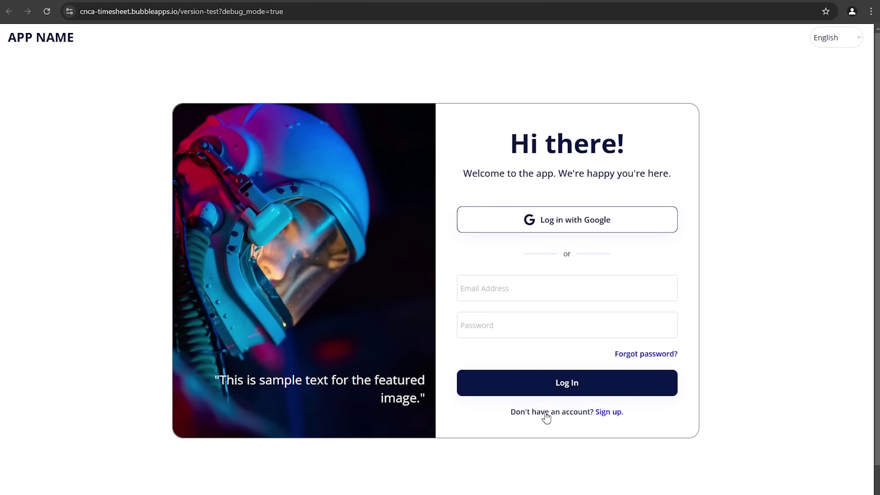
click(545, 412)
click(539, 427)
click(539, 417)
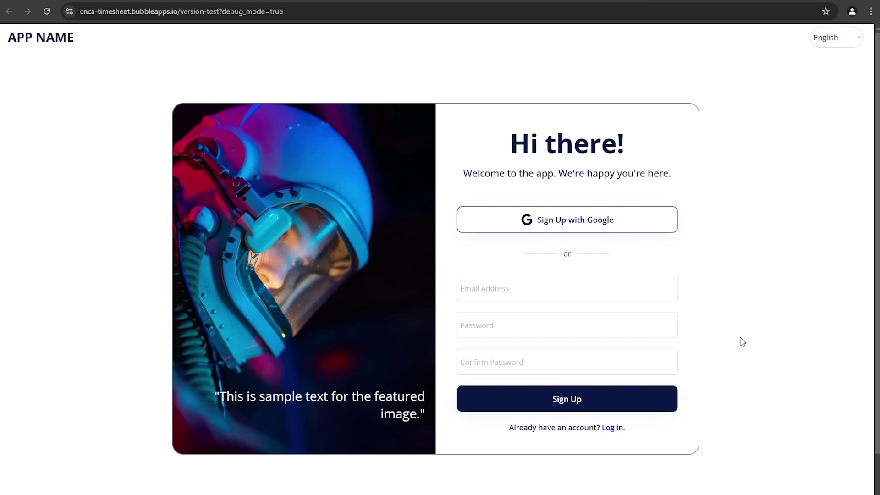
Step: Try the Confirm Password field, toggle the forms again, and return to the workflow editor
click(534, 350)
click(521, 404)
click(521, 431)
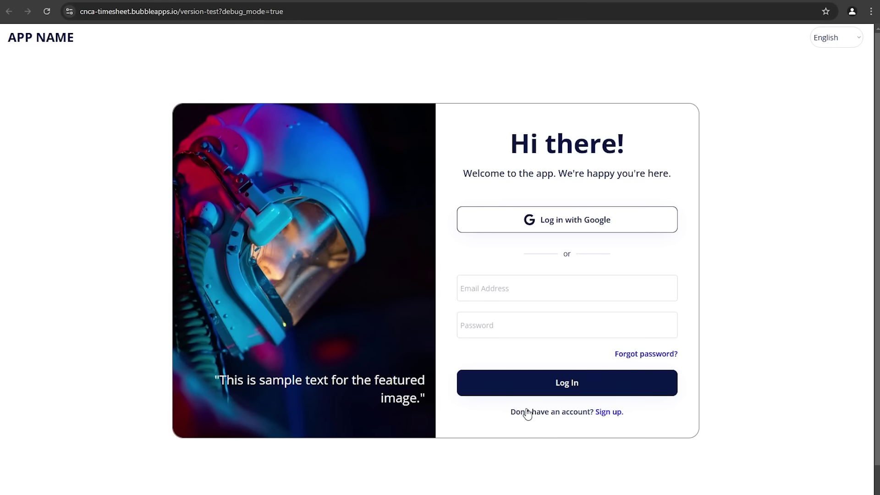
click(527, 412)
click(530, 431)
click(137, 1)
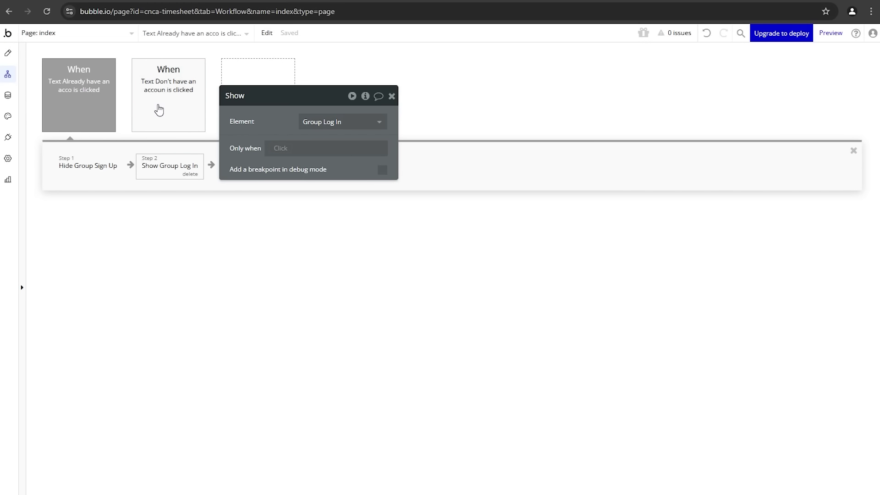
Step: Give Button Sign Up a click workflow with 'Sign the user up' as step 1, and view its issues
click(15, 55)
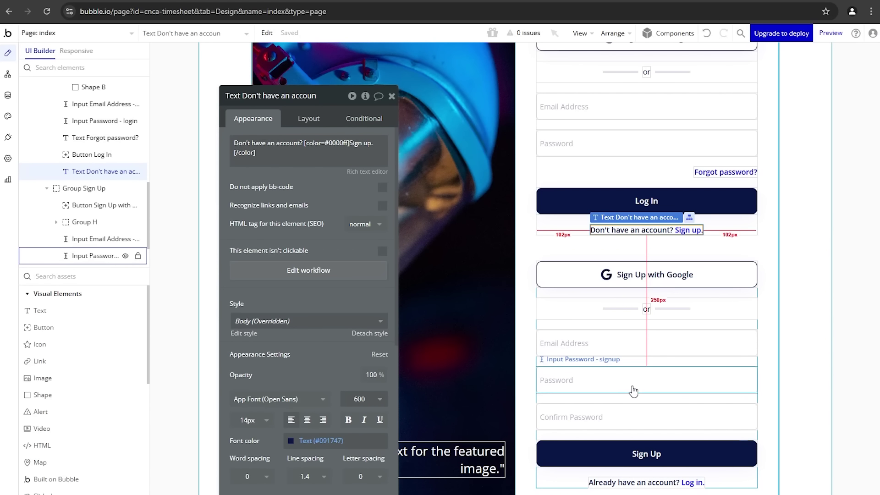
click(583, 450)
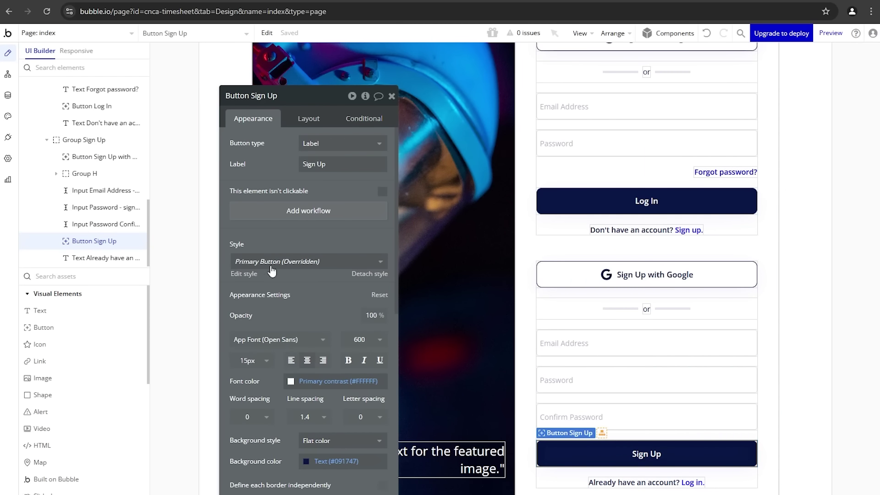
click(264, 218)
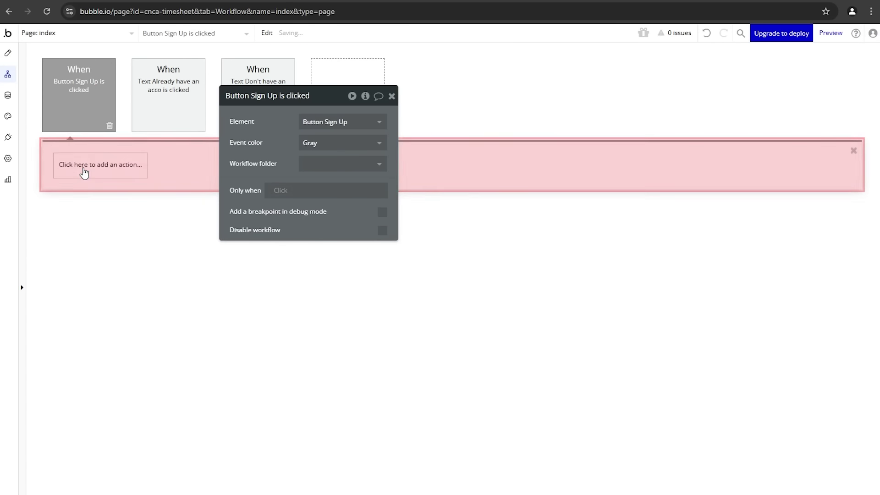
click(85, 170)
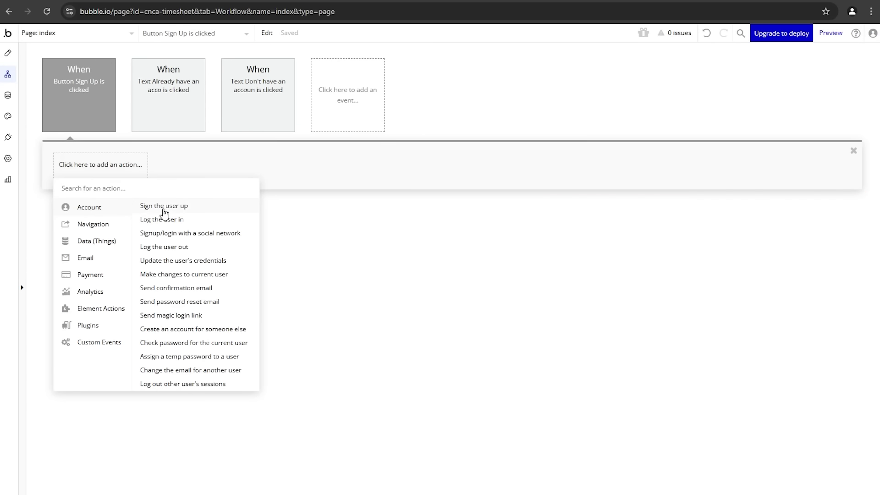
click(158, 206)
drag(296, 163, 255, 180)
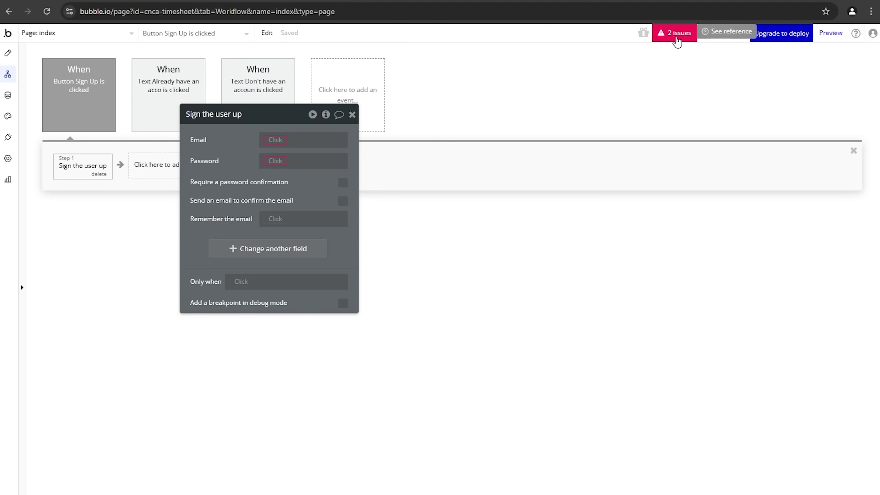
click(674, 34)
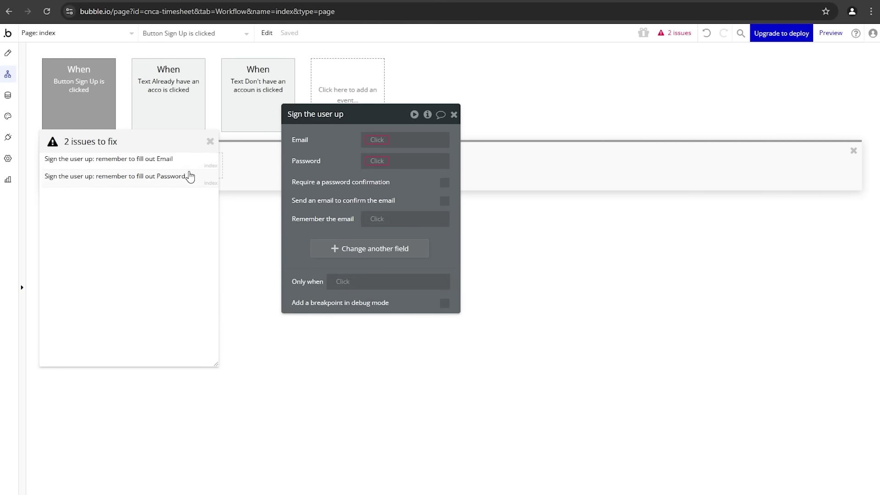
Step: Set the Email field to Input Email Address - signup's value
click(209, 142)
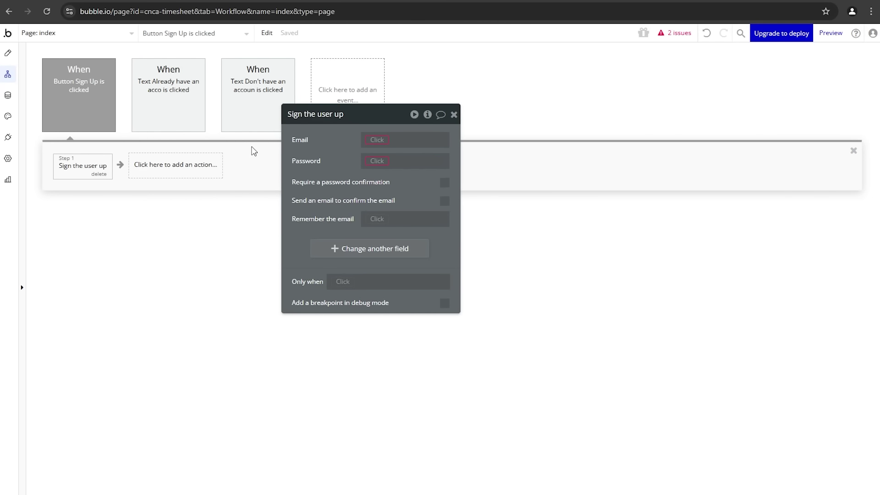
click(369, 140)
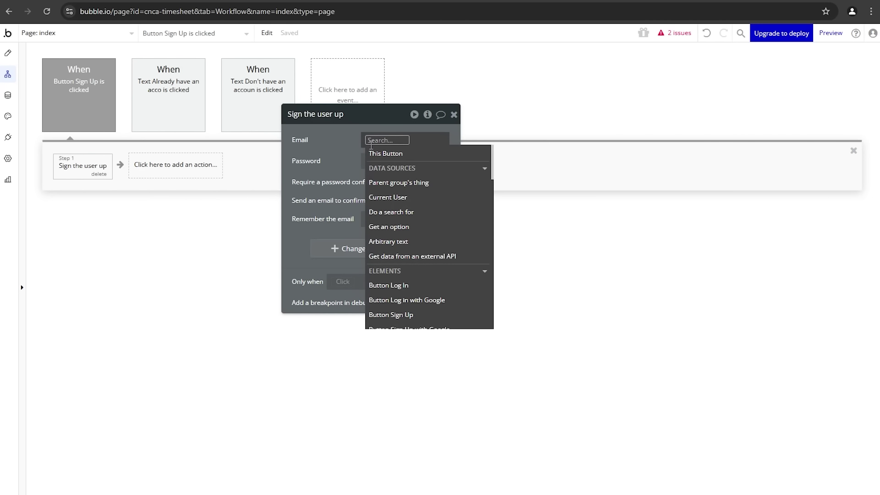
scroll(401, 178, down, 3)
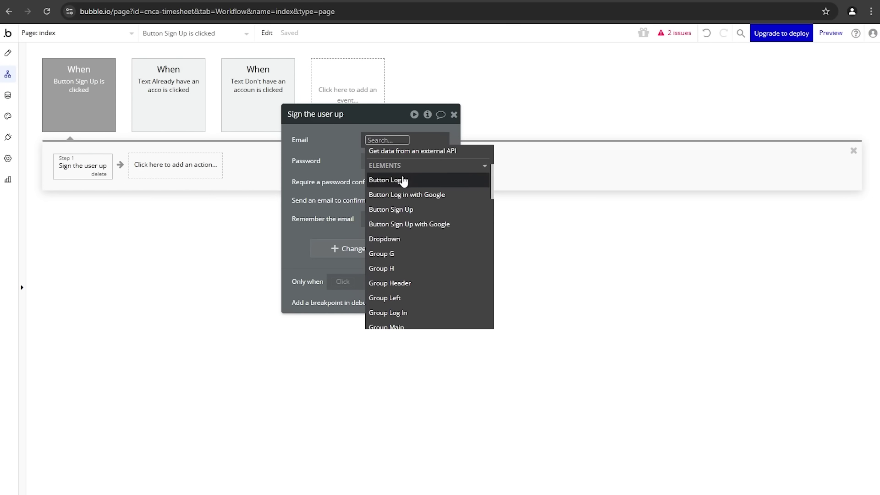
scroll(403, 182, down, 3)
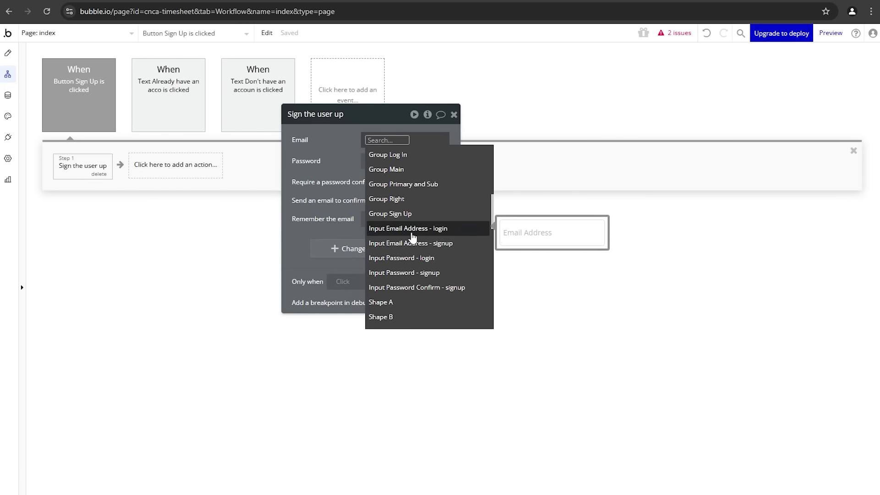
click(442, 248)
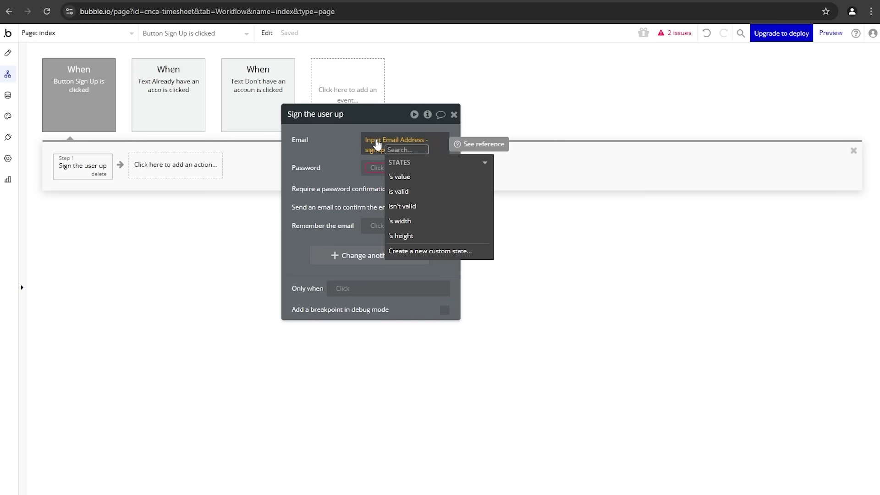
click(399, 176)
click(362, 195)
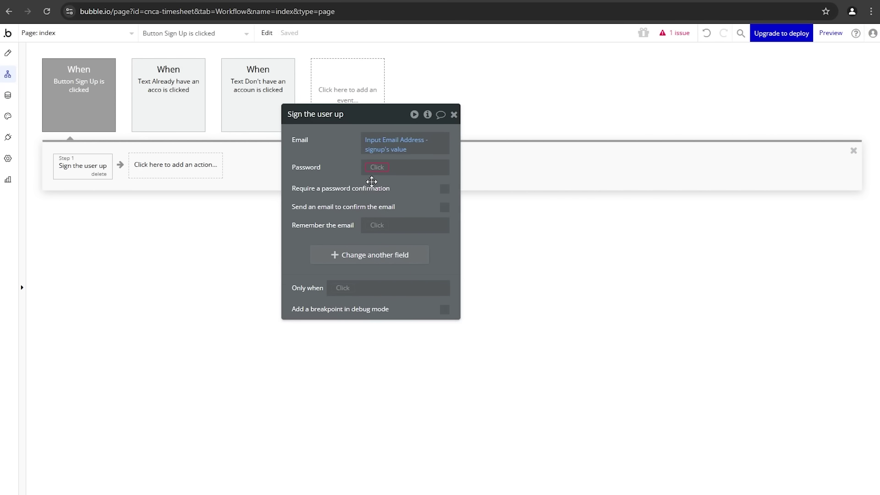
Step: Set the Password field to Input Password - signup's value
click(377, 169)
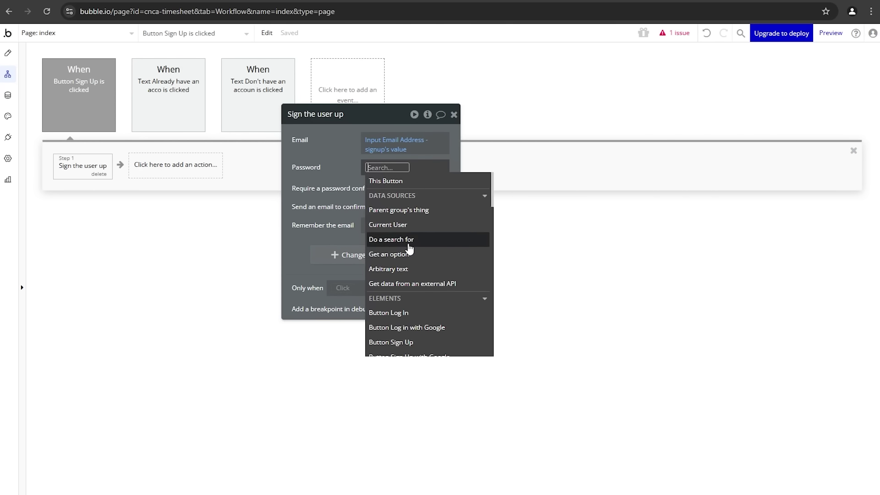
text(pass)
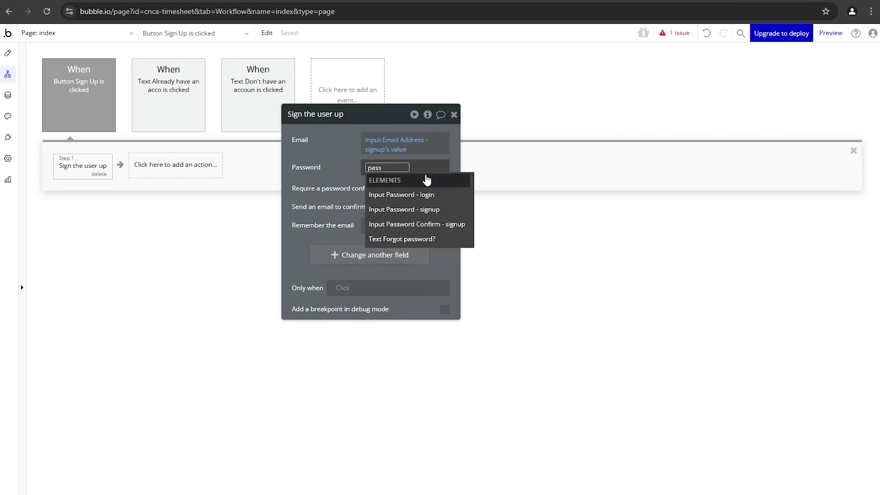
click(425, 210)
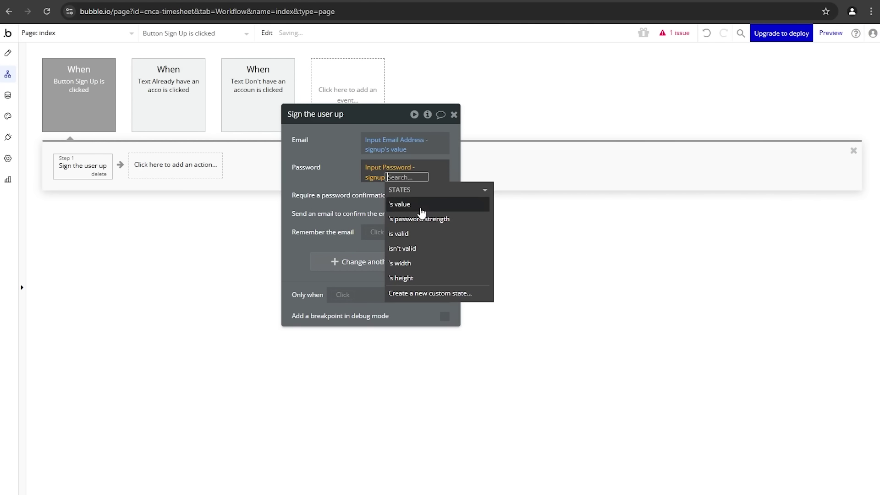
click(418, 204)
click(365, 198)
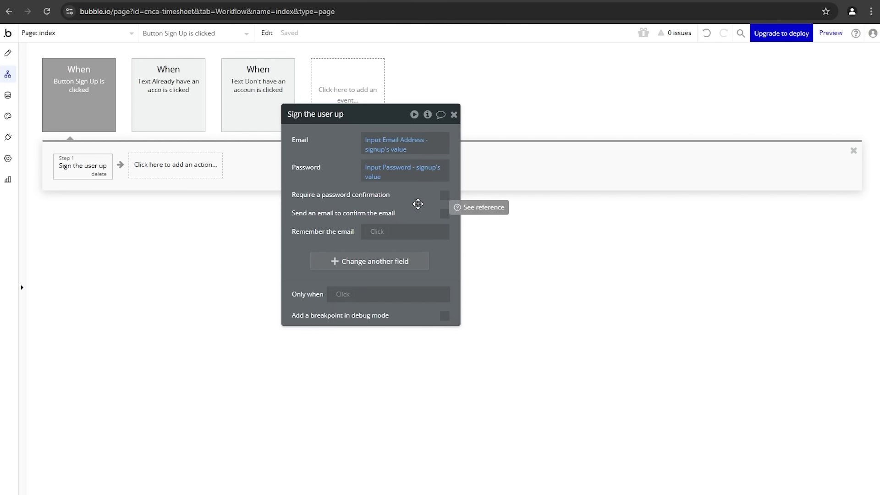
Step: Require password confirmation on sign-up, using Input Password Confirm - signup's value
click(445, 196)
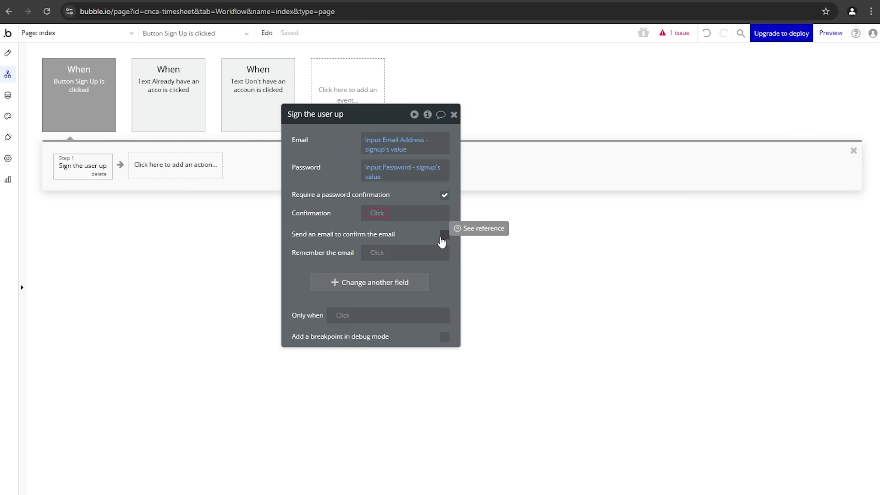
click(381, 291)
click(371, 303)
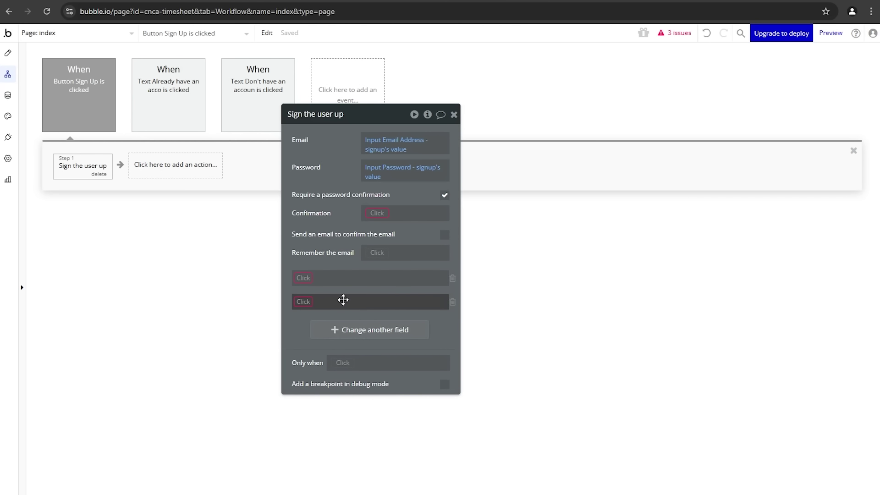
click(309, 279)
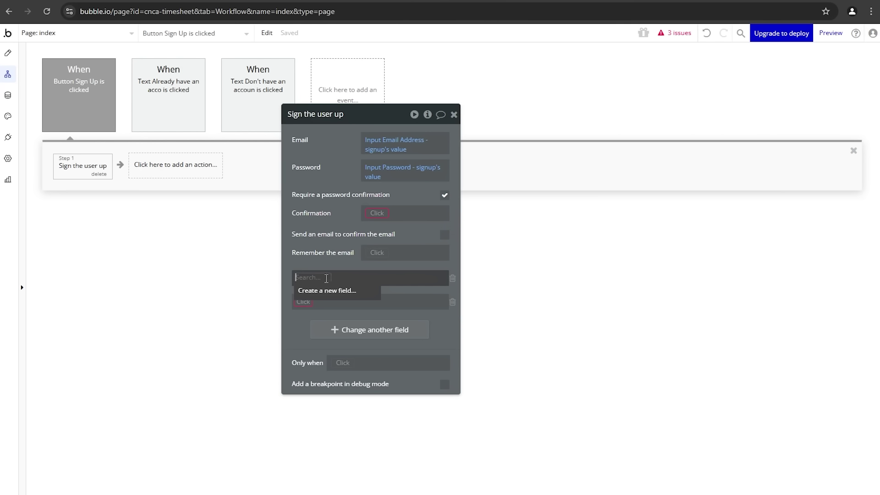
click(453, 278)
click(453, 279)
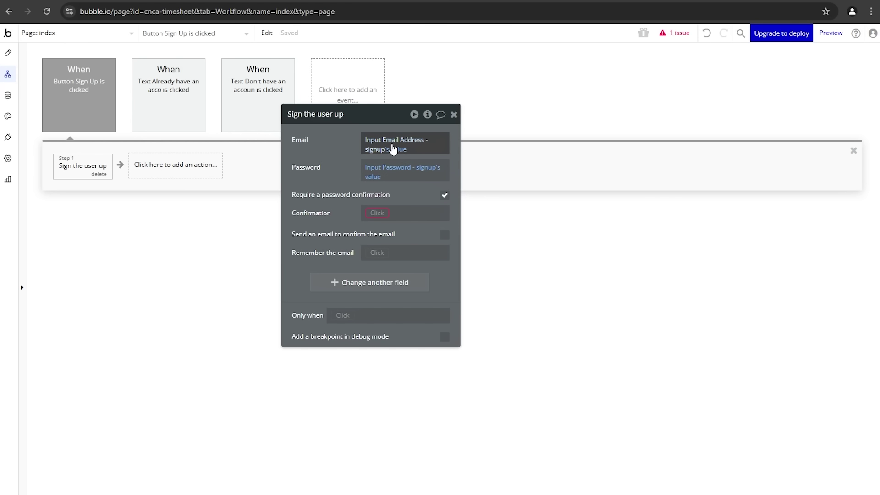
mouse_move(397, 149)
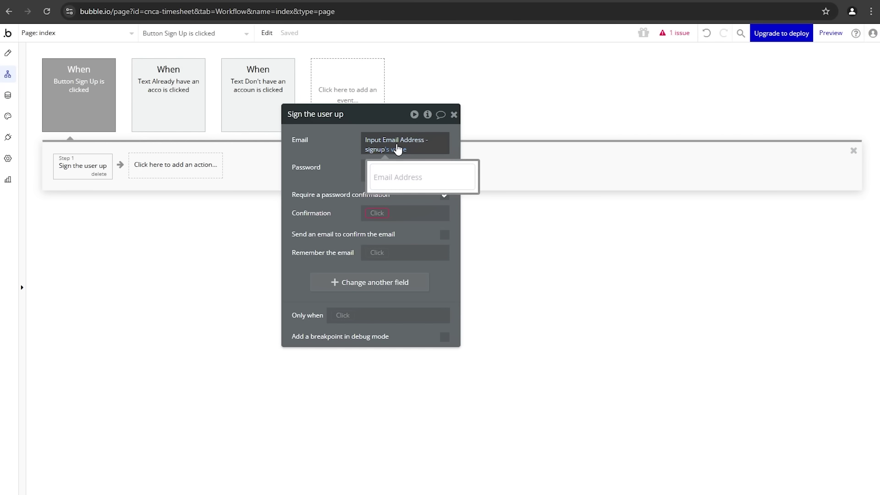
click(376, 214)
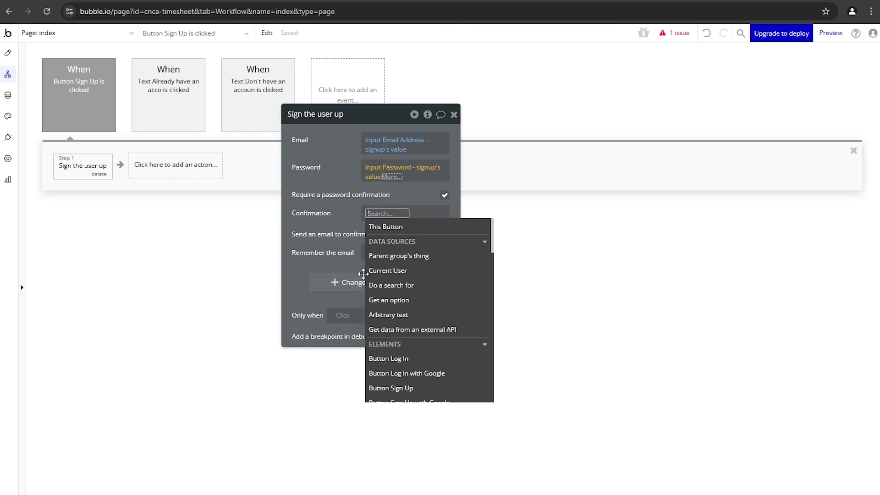
text(pass)
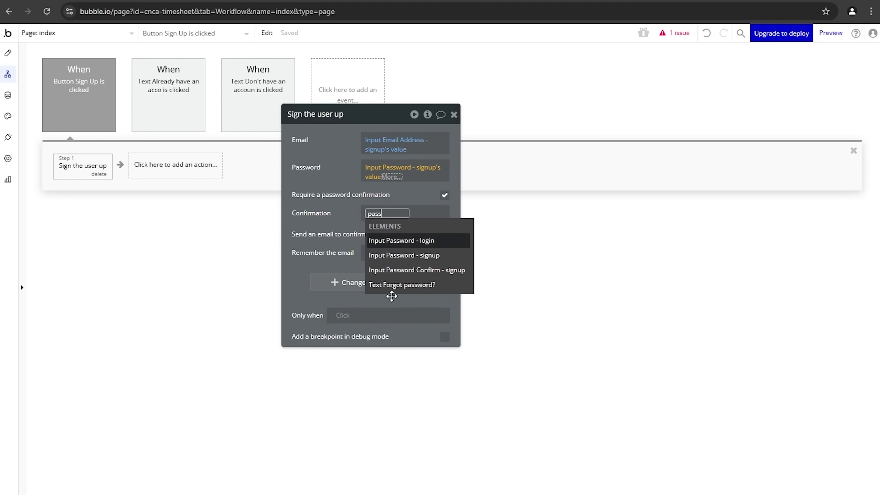
click(421, 275)
click(399, 250)
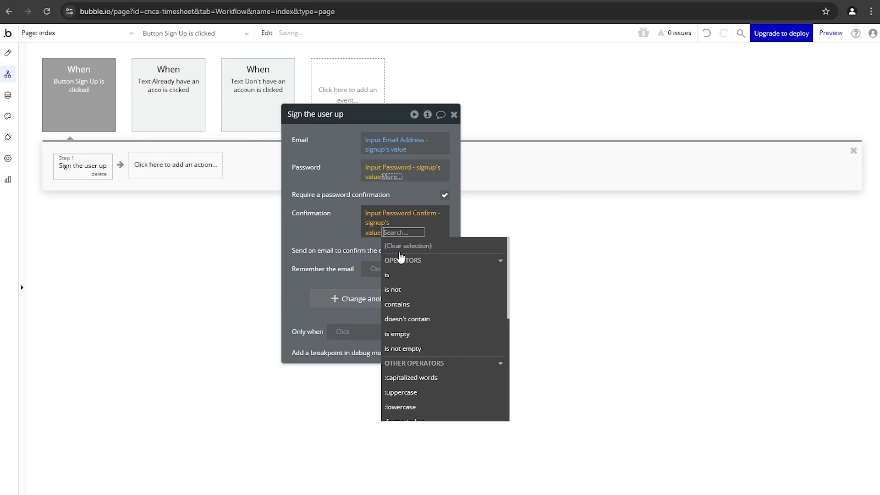
click(350, 246)
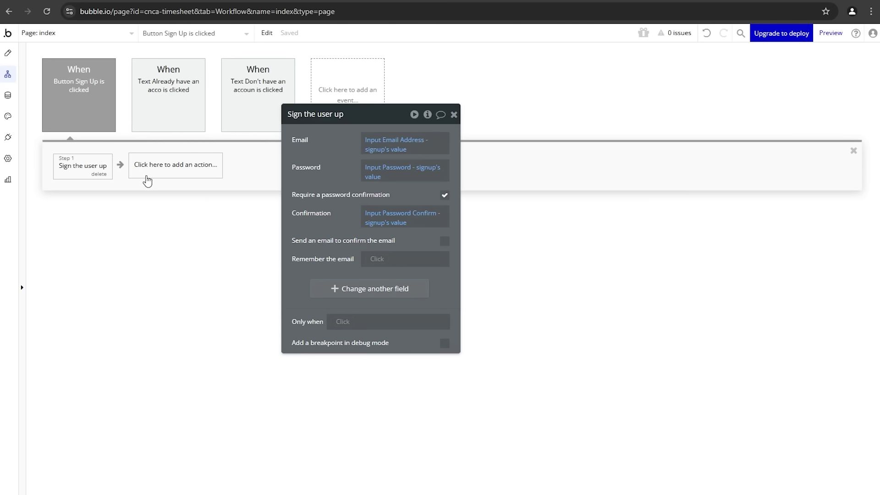
Step: Add an Element Actions > Reset relevant inputs step to the Sign Up workflow
click(151, 176)
click(174, 336)
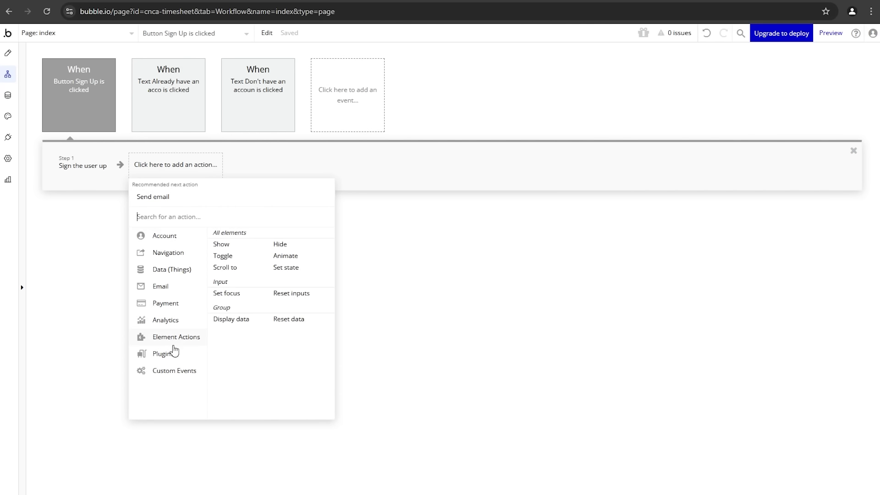
click(282, 295)
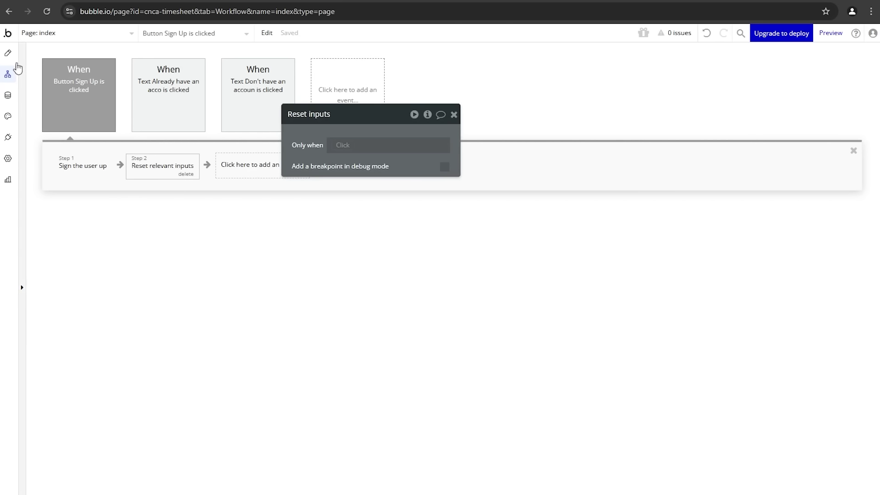
click(8, 53)
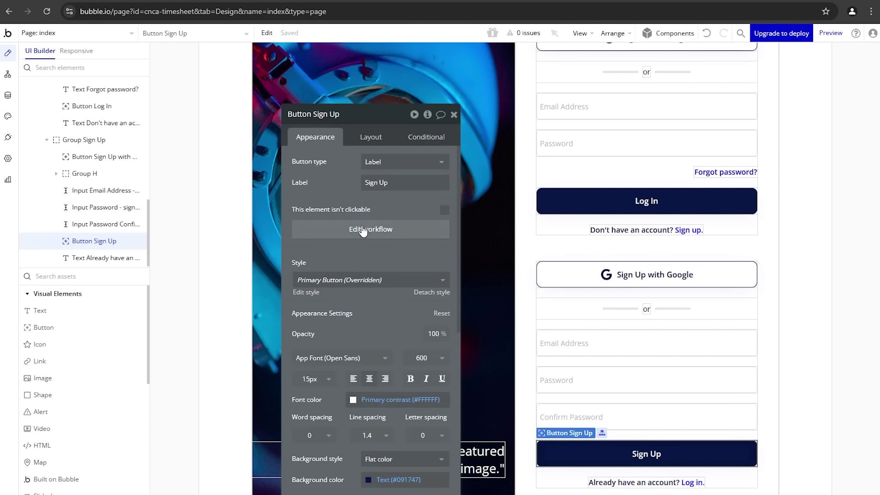
Step: Draw an Alert near the page top, pin it to the top, and give its background 100% opacity
click(92, 411)
scroll(389, 243, up, 5)
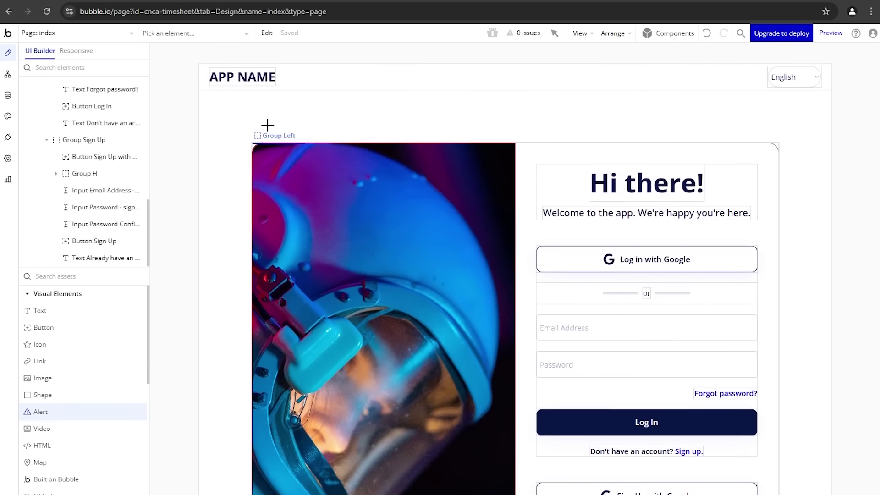
mouse_move(252, 102)
mouse_down()
mouse_move(425, 114)
mouse_move(429, 126)
mouse_up()
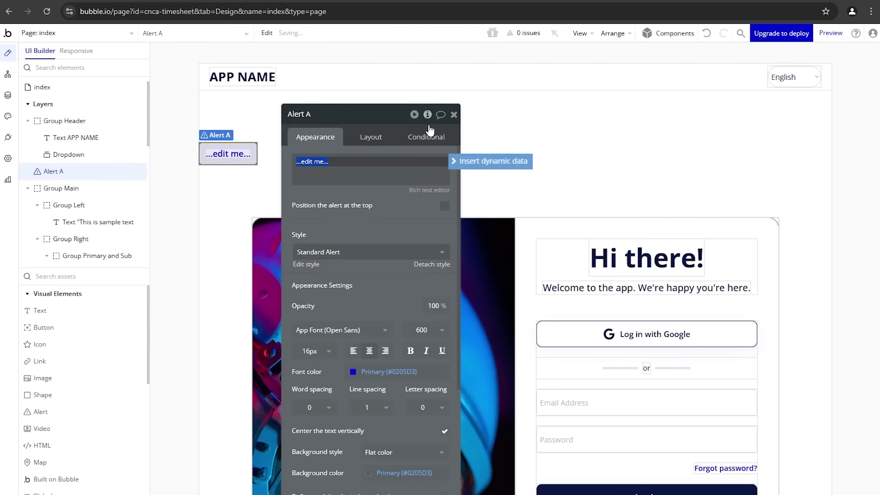
click(445, 206)
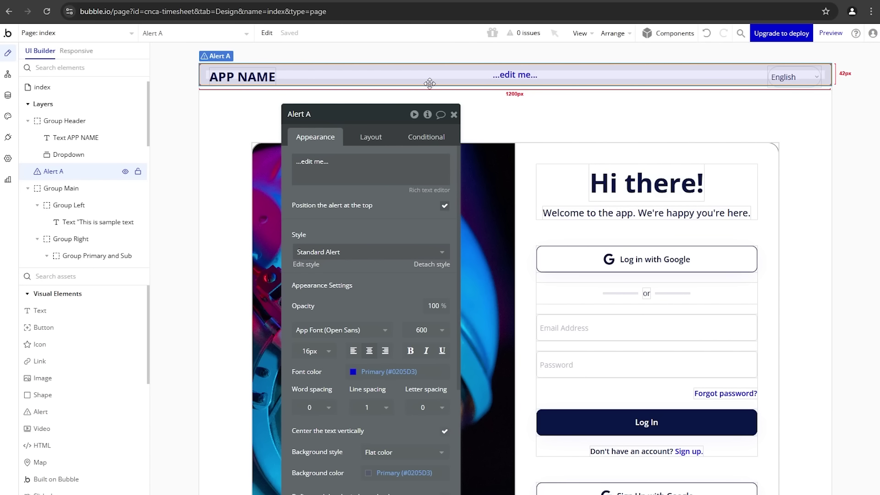
scroll(404, 215, down, 5)
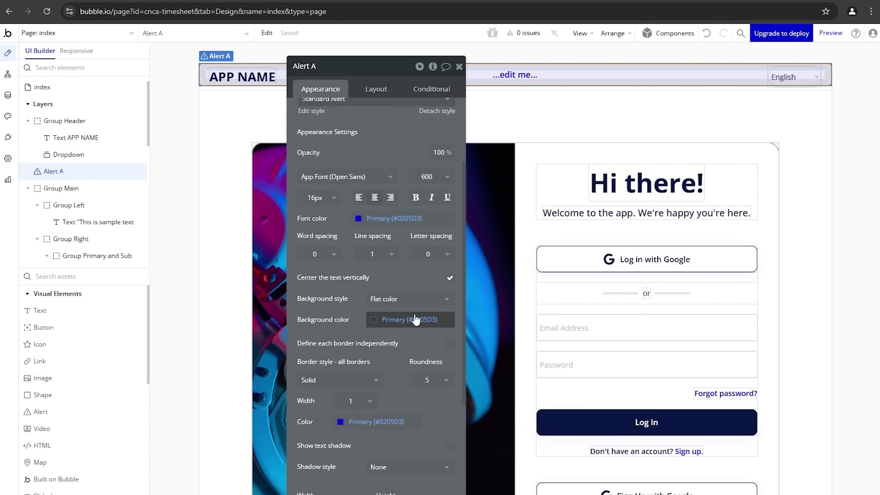
click(414, 319)
click(463, 429)
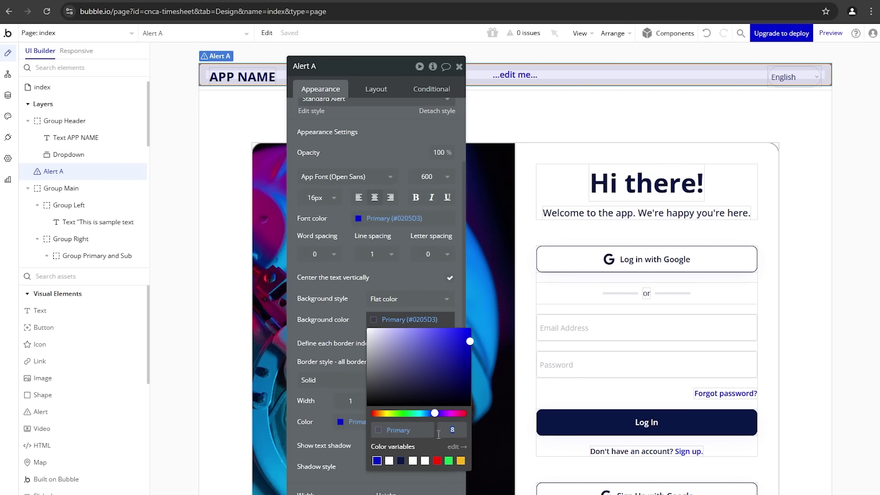
text(100)
click(353, 362)
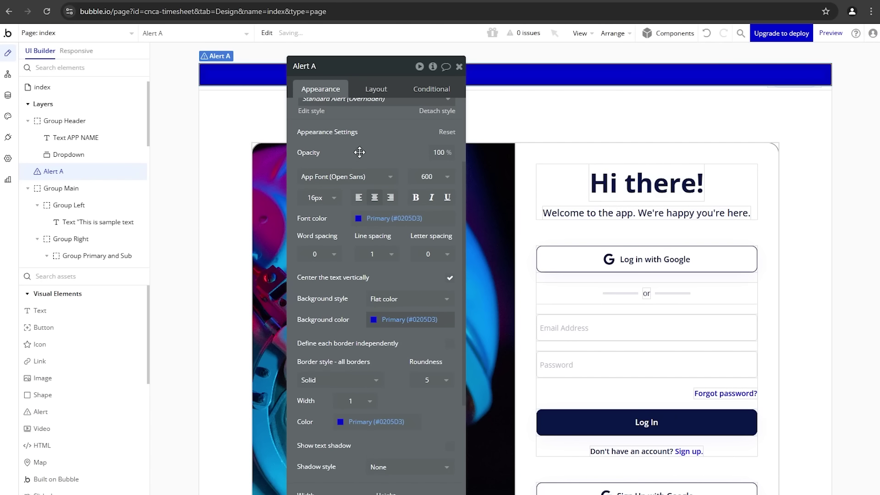
Step: Give the alert white font and a dark navy (#091747) background
drag(357, 151, 355, 213)
scroll(356, 213, up, 3)
scroll(373, 254, down, 5)
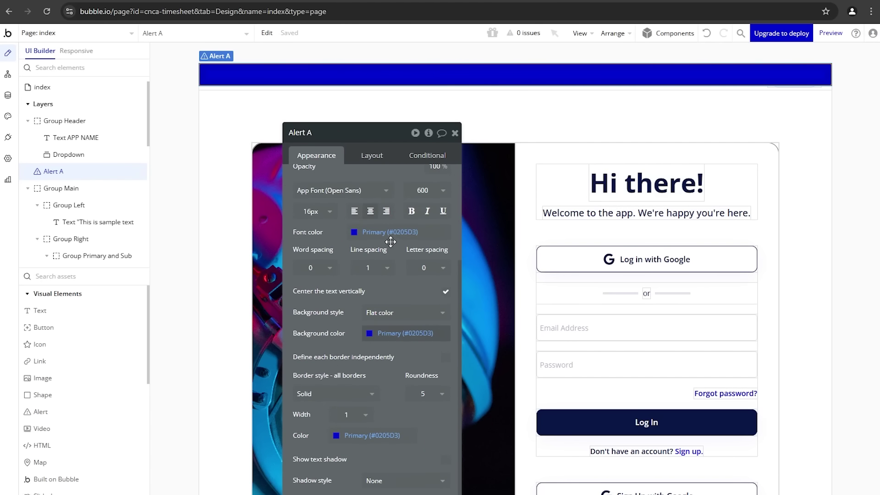
scroll(366, 229, up, 3)
click(357, 169)
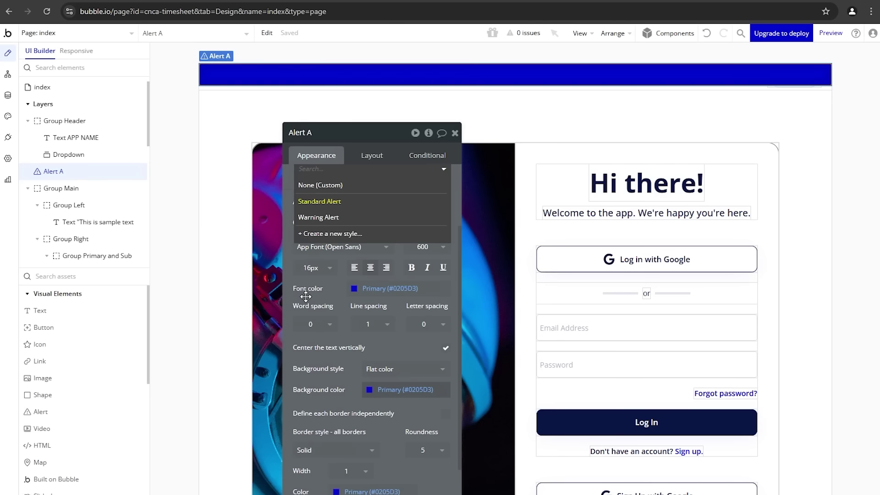
click(334, 292)
click(362, 289)
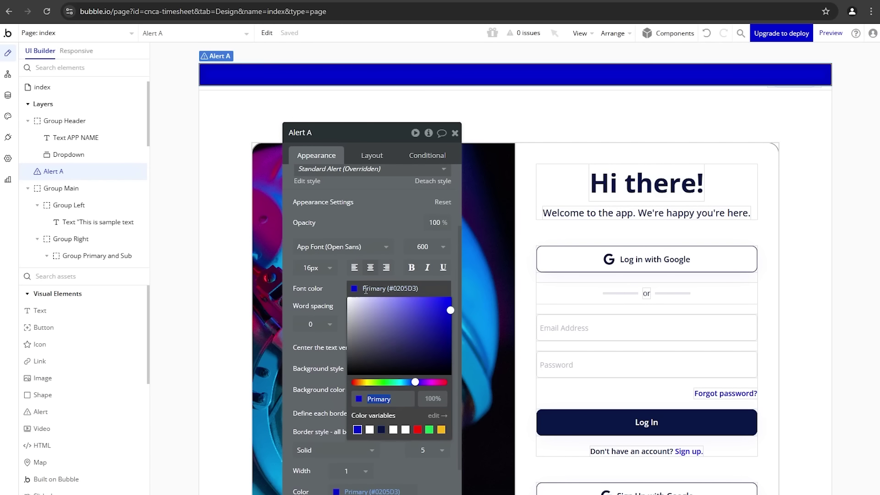
click(369, 430)
click(320, 367)
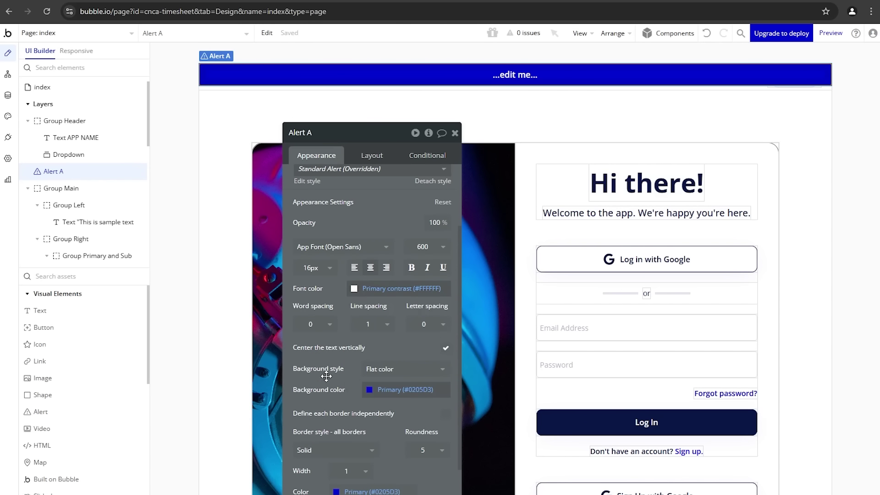
click(403, 390)
click(454, 454)
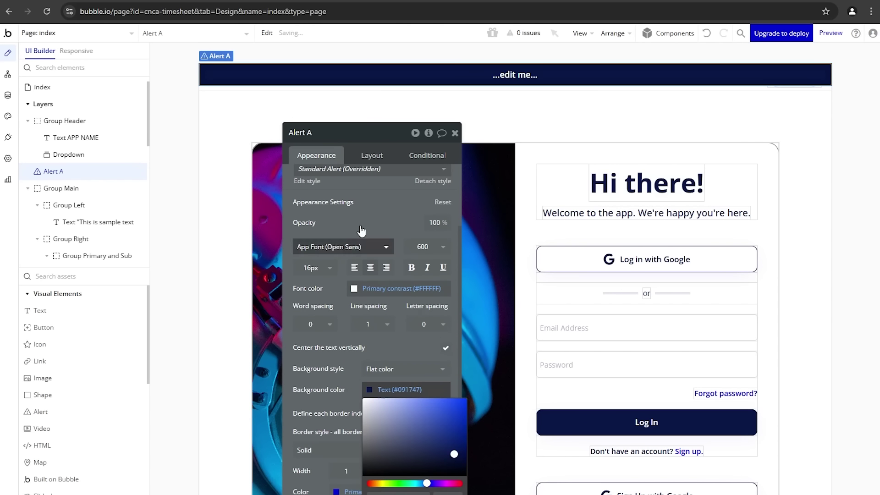
Step: Replace the alert's placeholder text with 'You are signed up!'
scroll(358, 208, up, 3)
triple_click(358, 204)
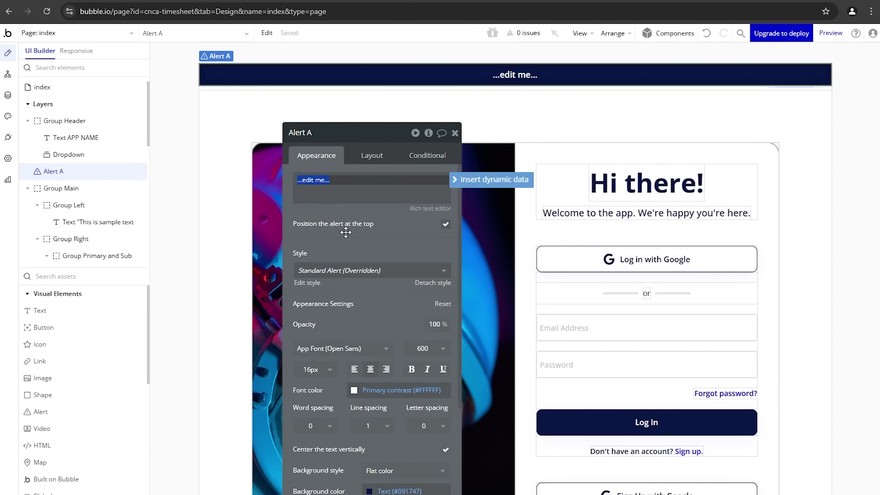
text(You are signed up!)
click(345, 233)
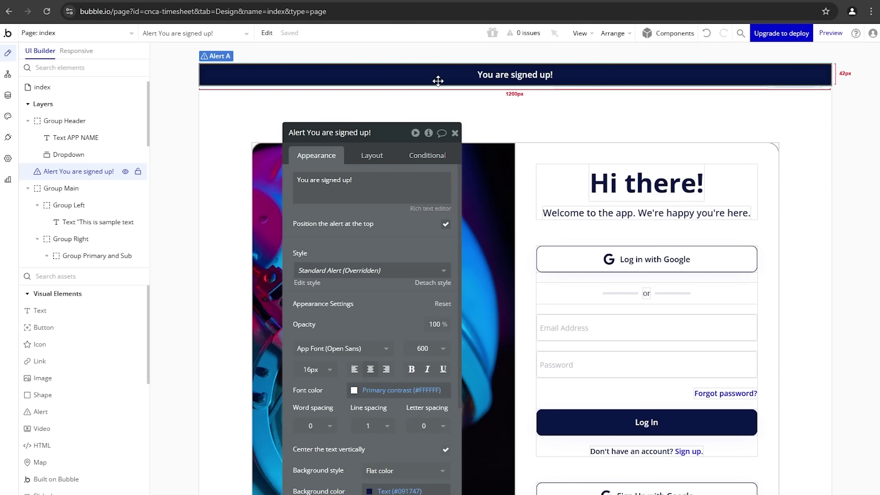
click(8, 73)
Step: Add a Show message step for the 'You are signed up!' alert to the Sign Up button workflow
click(271, 177)
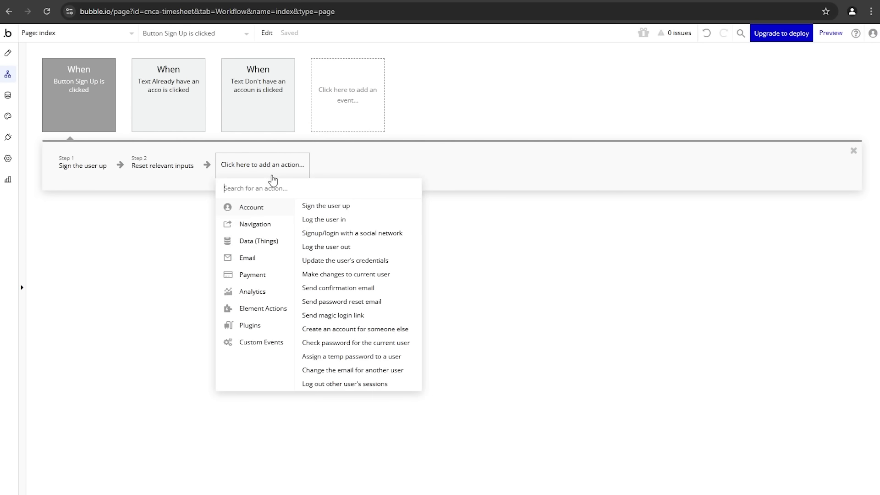
mouse_move(262, 308)
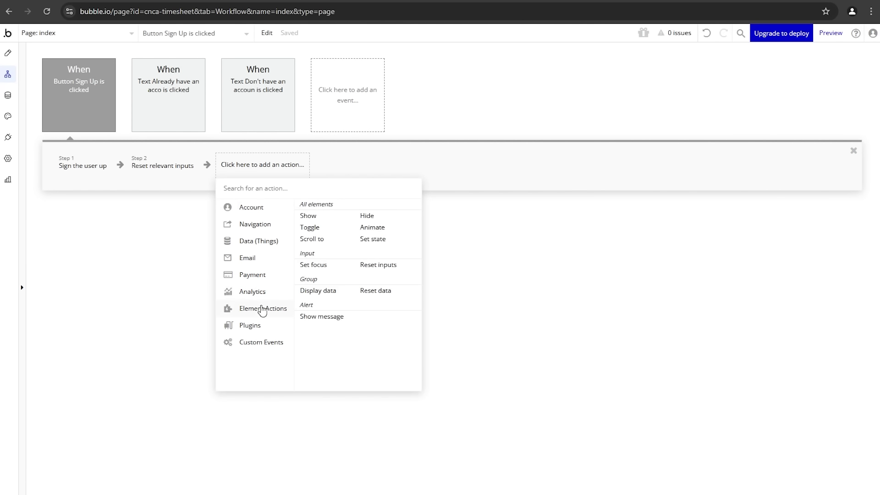
click(334, 323)
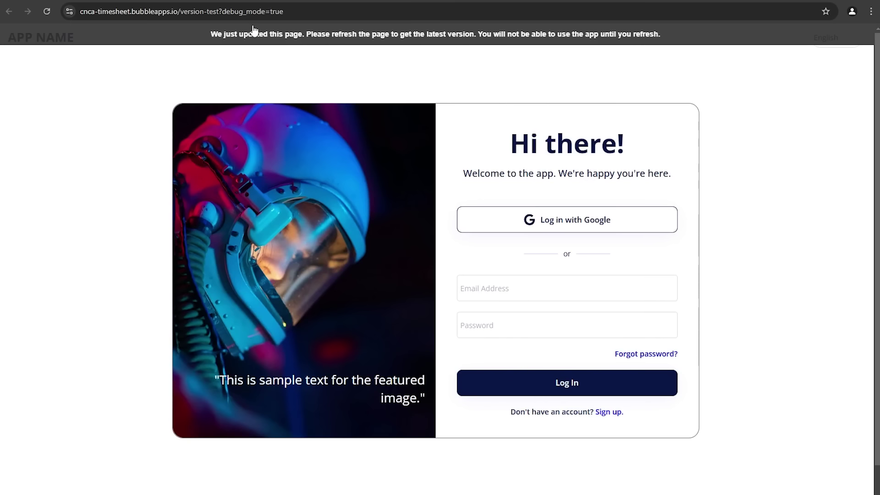
click(254, 31)
Step: In the preview, sign up a test account with an email, password and matching confirmation
click(587, 414)
click(496, 294)
text(i)
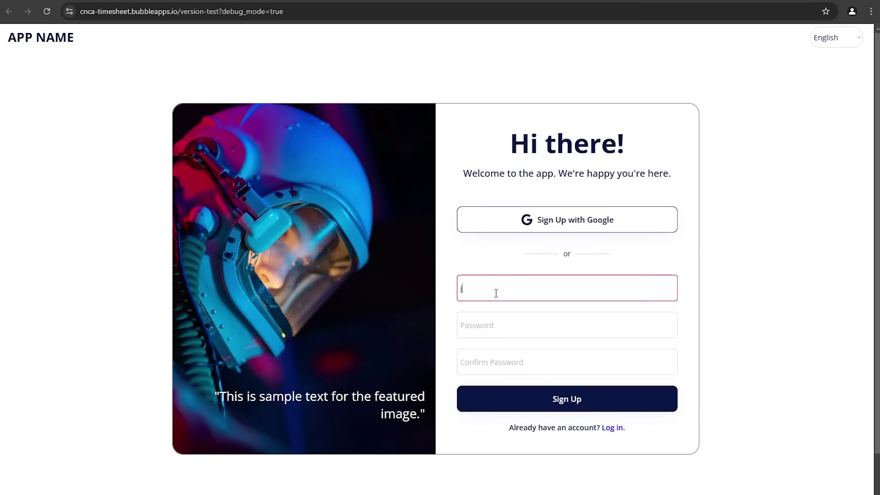
text(ane@sample.com)
key(Tab)
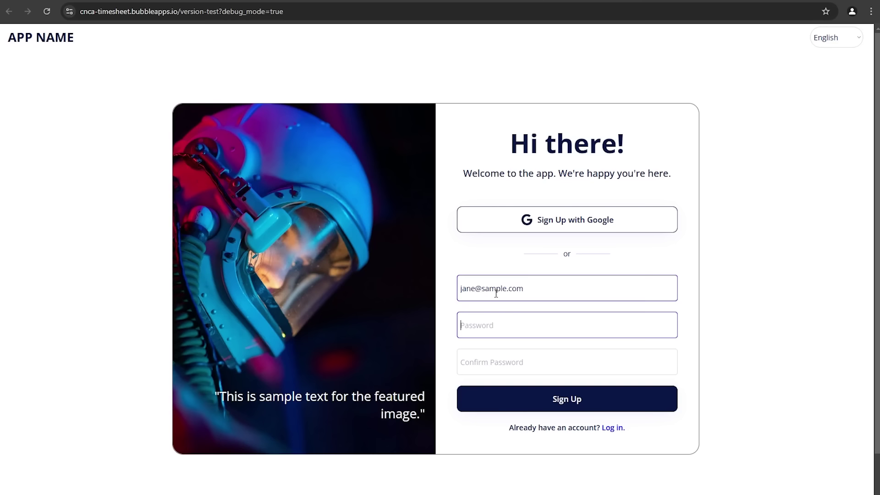
text(••••)
click(483, 361)
text(••••)
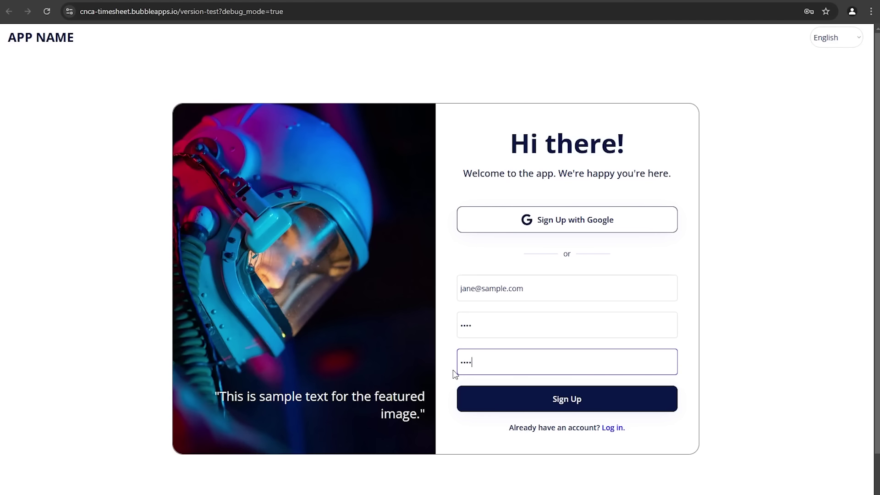
click(452, 372)
click(584, 400)
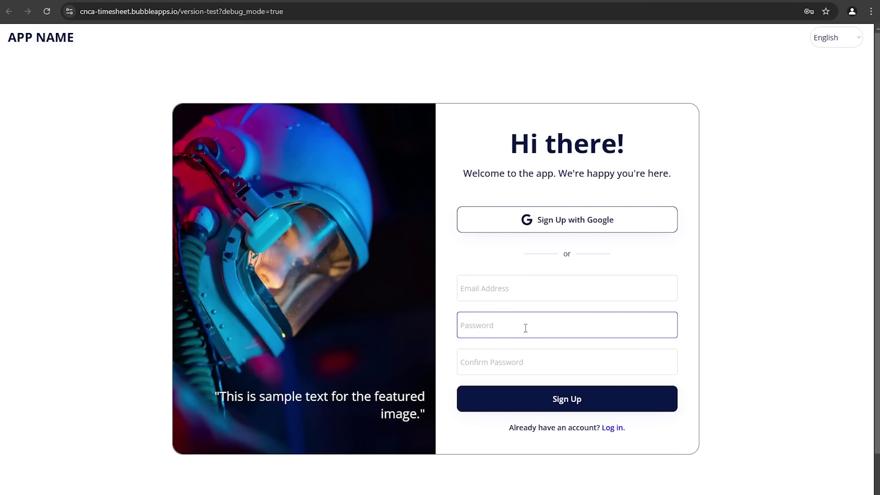
click(123, 0)
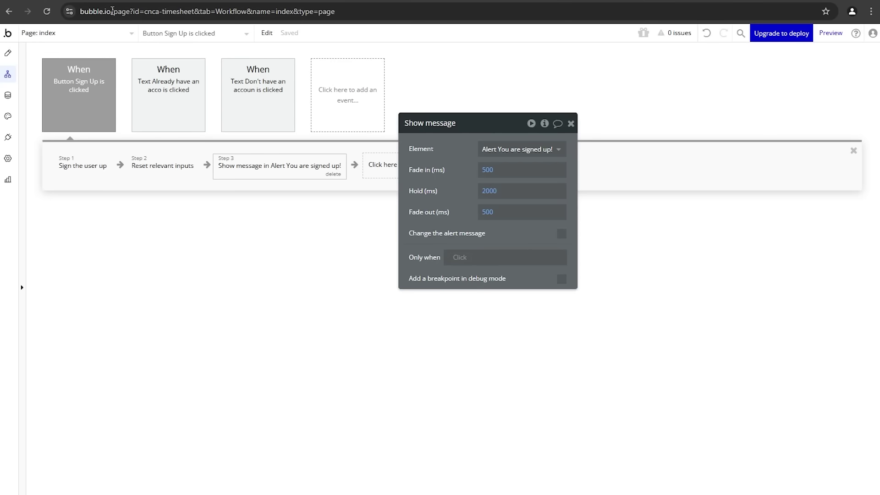
Step: View App data's All Users table and select the new test user's email entry
click(9, 94)
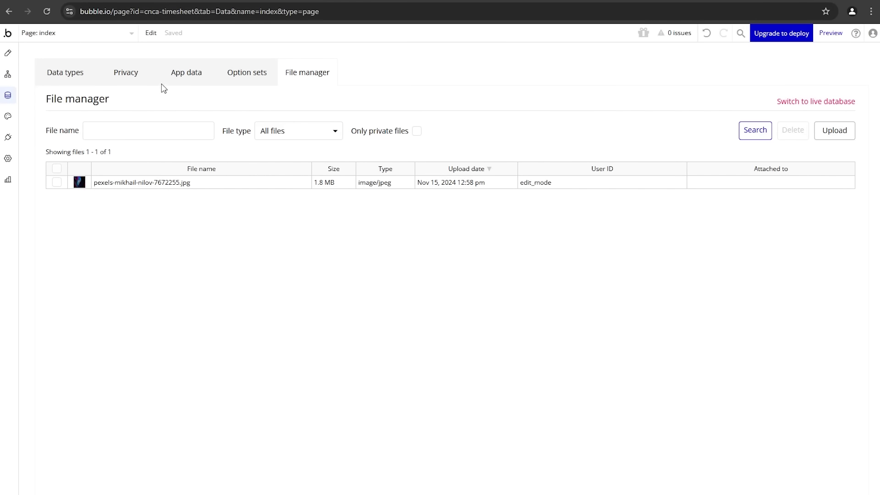
click(178, 80)
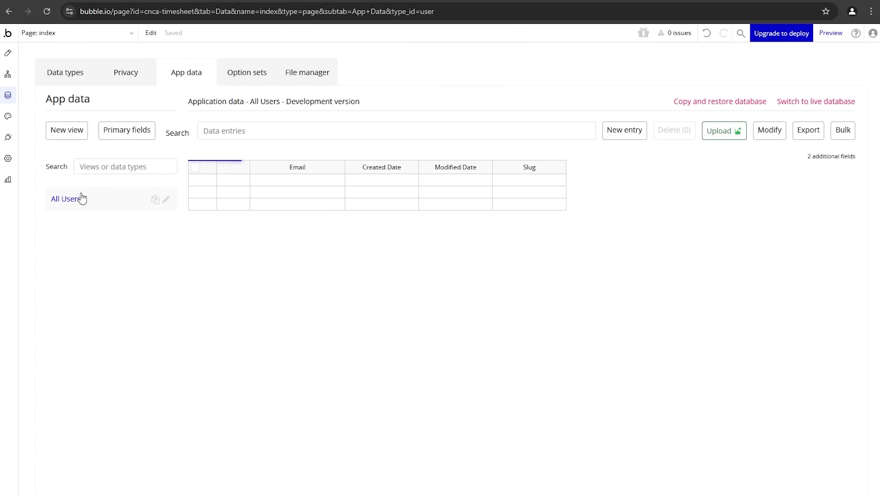
drag(296, 186, 438, 187)
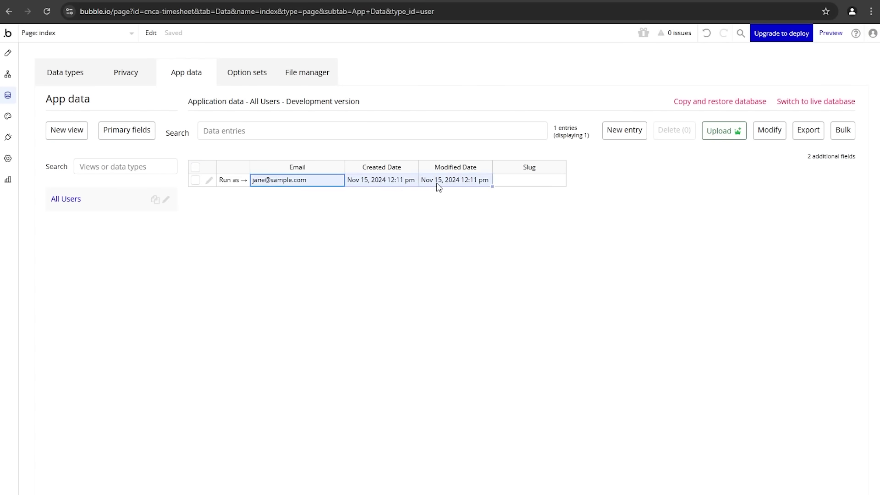
click(317, 217)
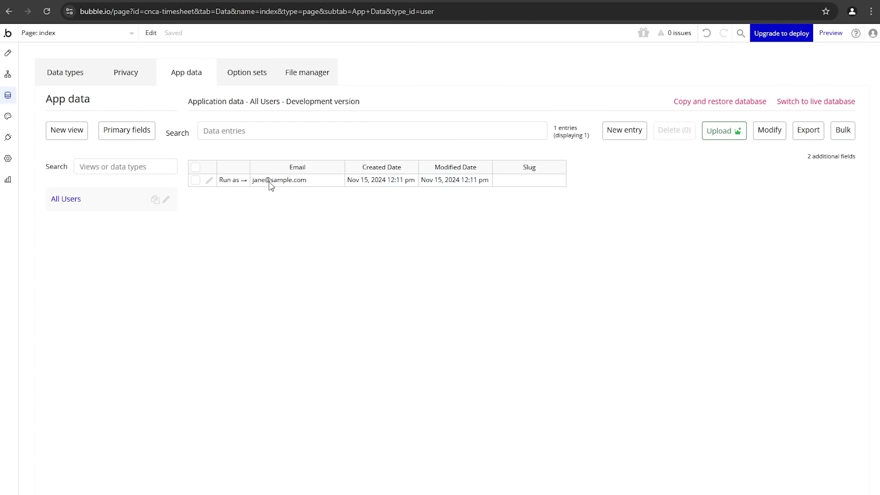
click(271, 183)
Step: Create a workflow for the Log In button with an Account > Log the user in step
click(8, 53)
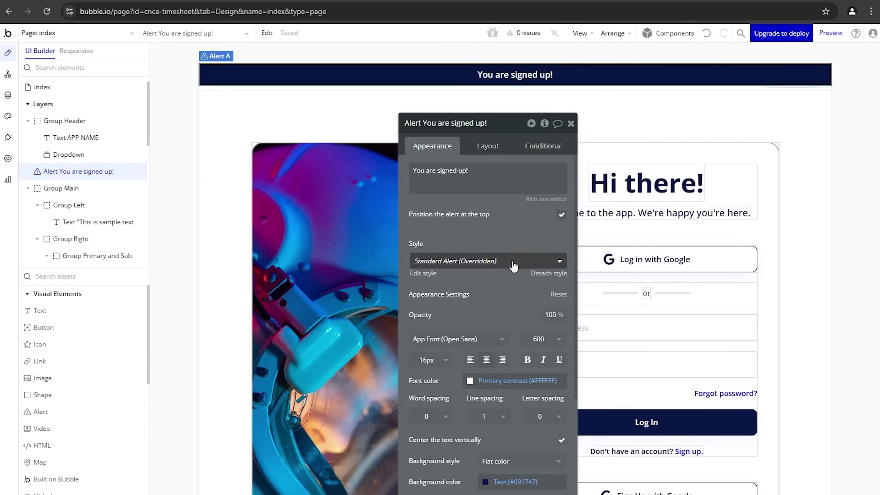
drag(483, 221, 359, 198)
scroll(540, 306, down, 1)
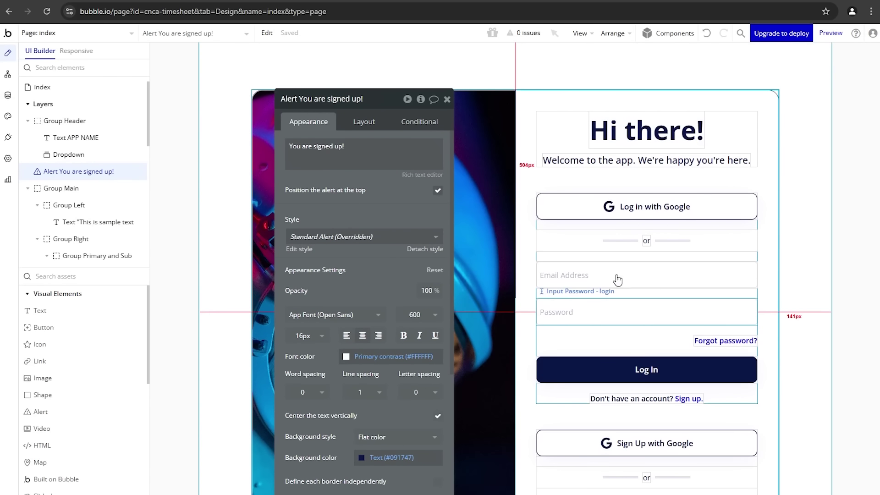
click(627, 370)
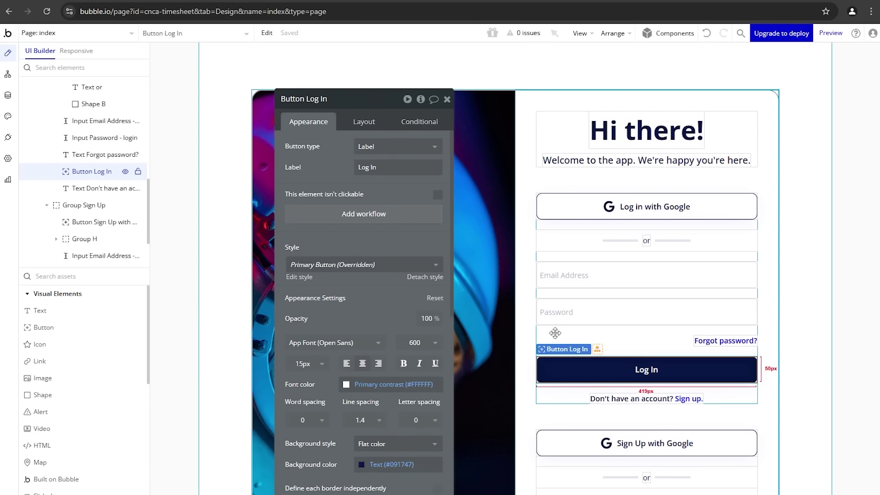
click(393, 218)
click(107, 174)
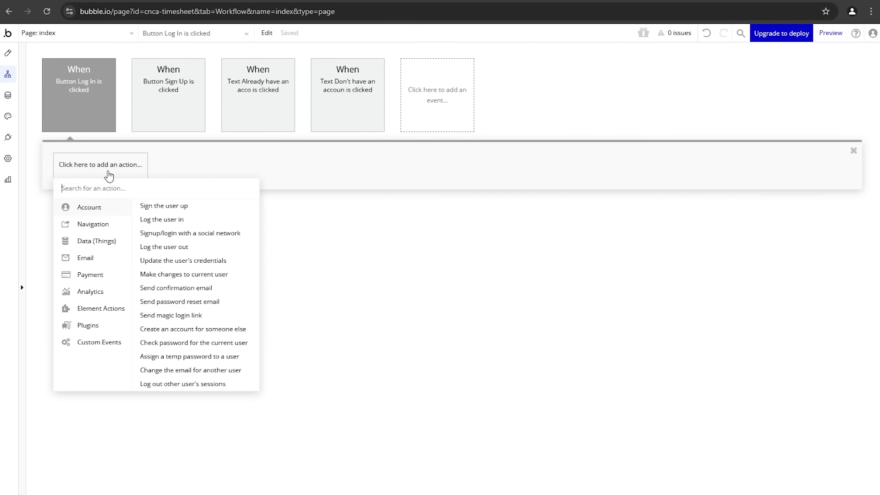
click(158, 220)
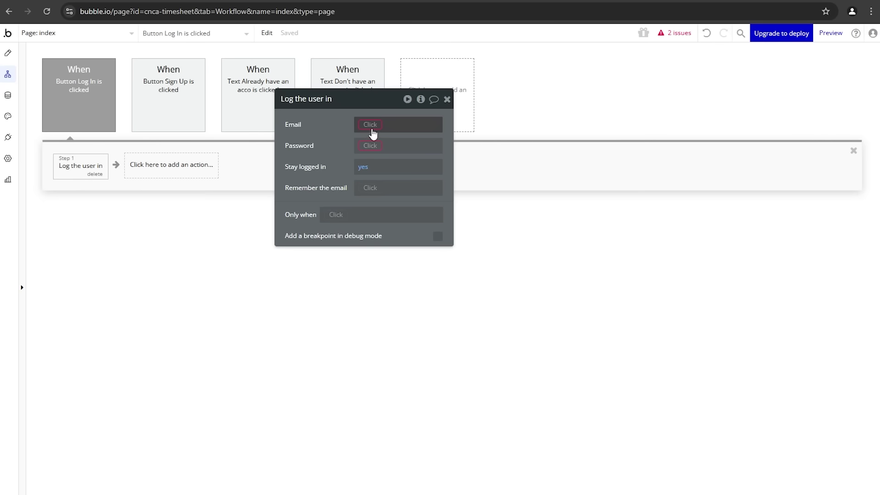
Step: Set Email to Input Email Address - login's value and Password to Input Password - login's value
click(371, 130)
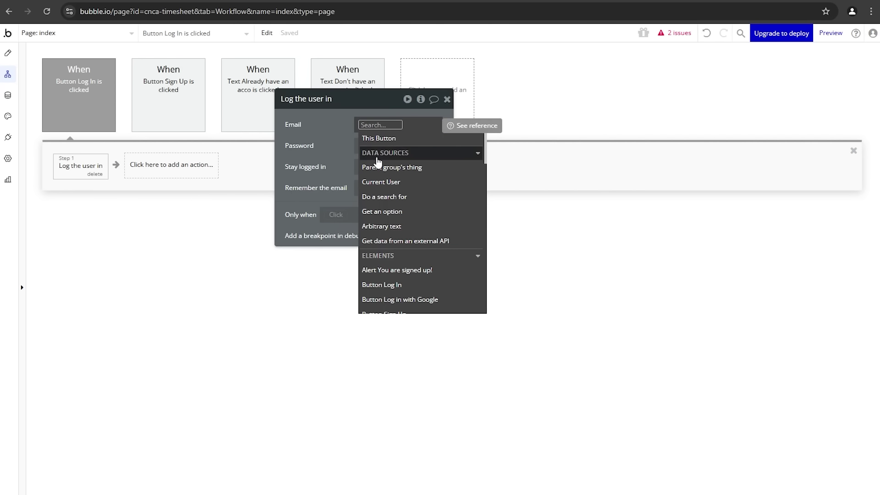
scroll(390, 174, down, 3)
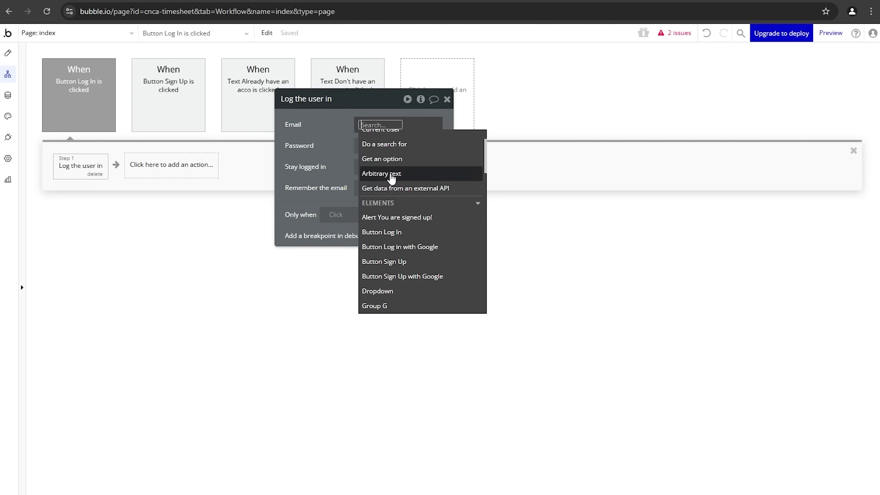
scroll(392, 178, up, 1)
text(email)
click(397, 155)
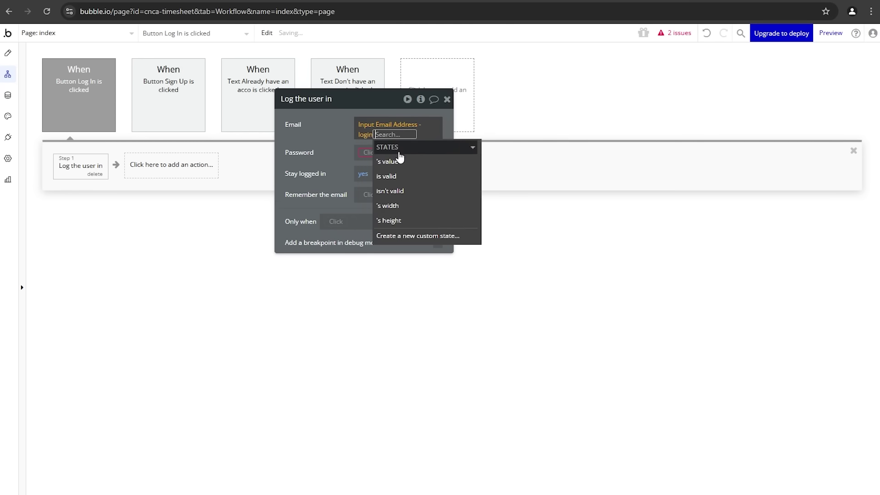
click(395, 161)
click(364, 152)
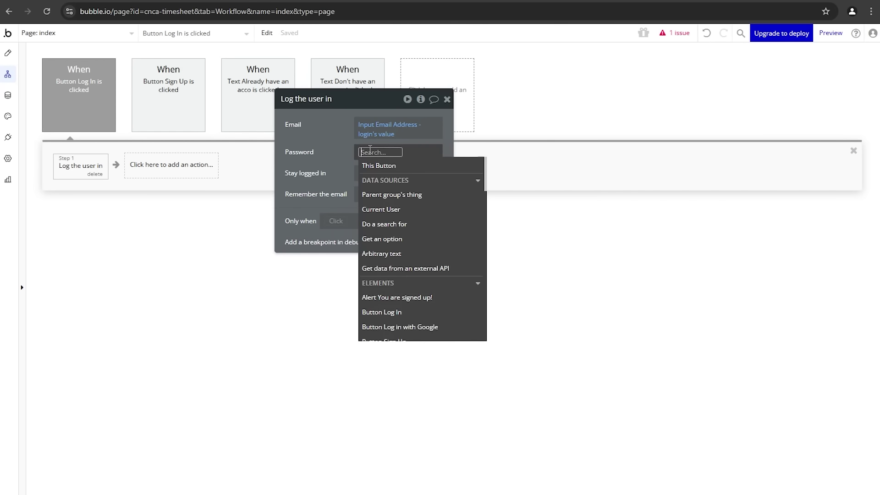
text(pass)
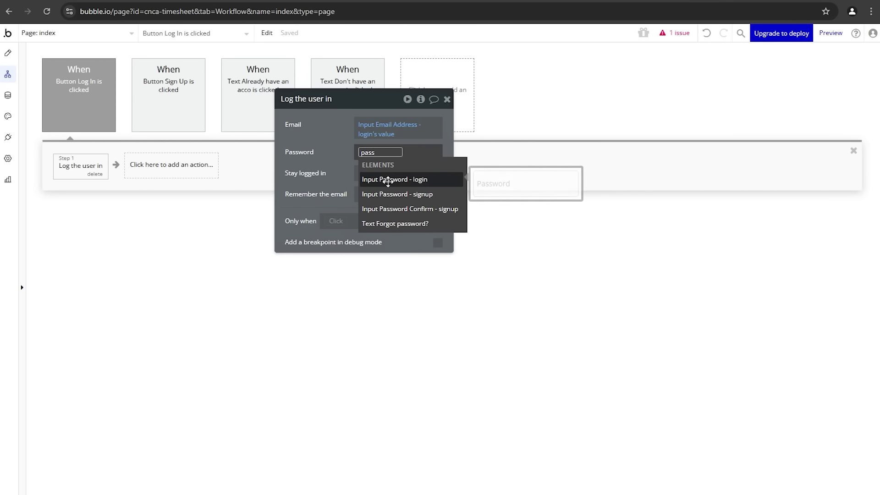
click(388, 182)
click(393, 192)
click(315, 173)
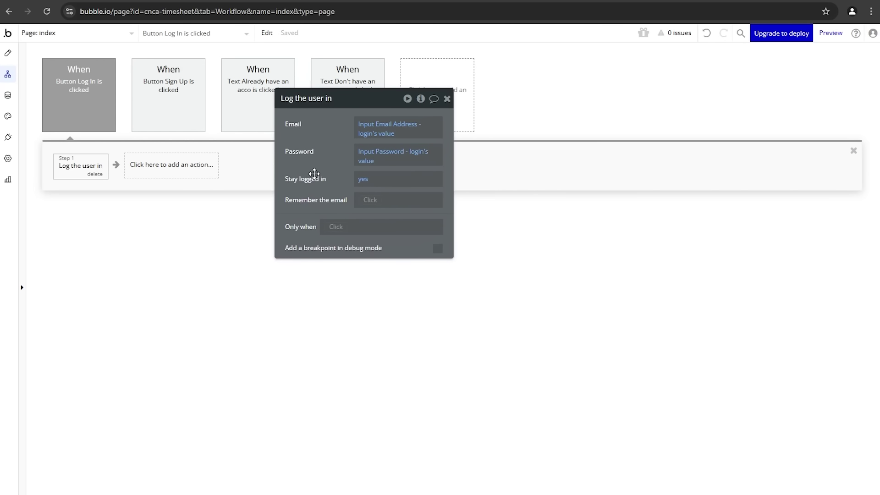
click(165, 174)
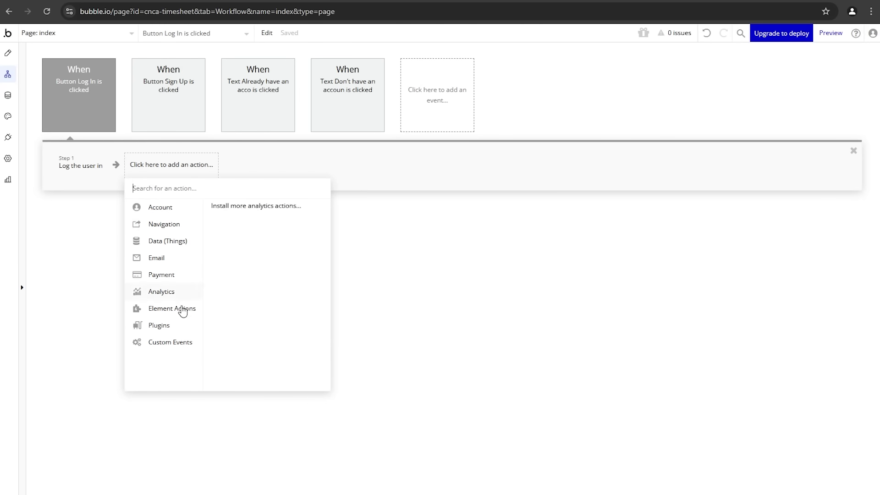
Step: Add Reset inputs and Show message steps, changing the alert message to 'You are logged in'
mouse_move(183, 312)
click(272, 265)
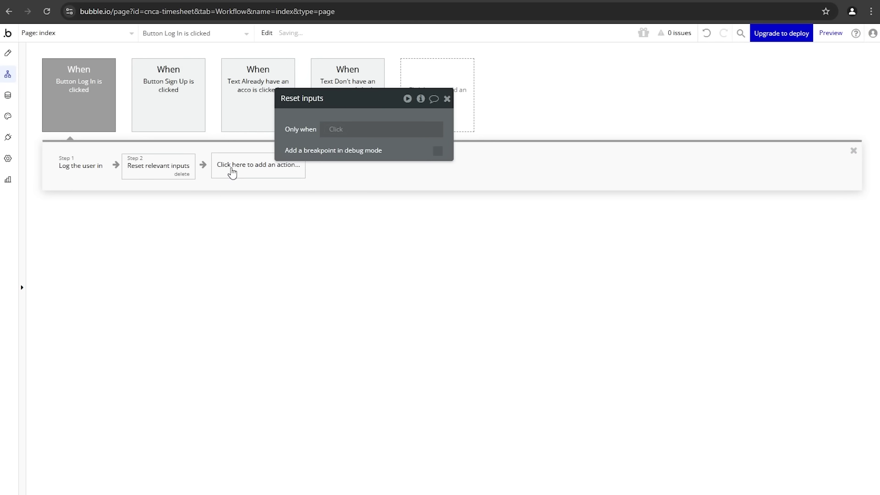
click(234, 172)
mouse_move(263, 306)
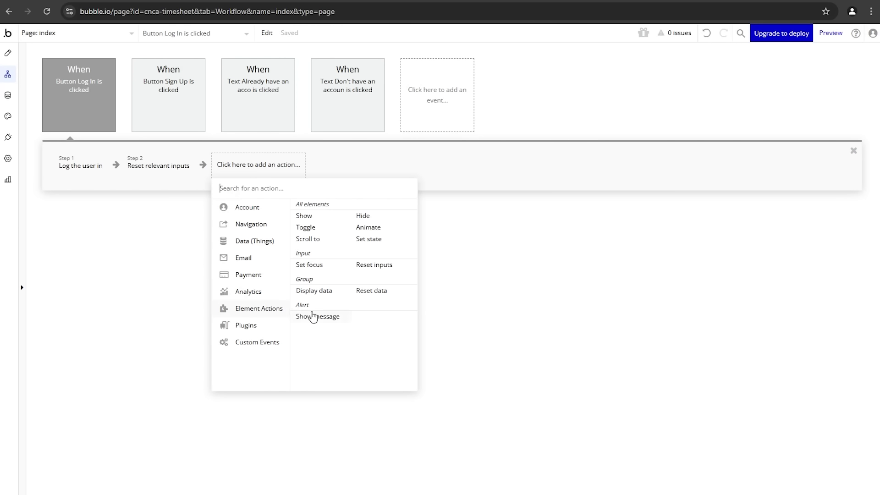
click(313, 315)
drag(306, 184, 336, 235)
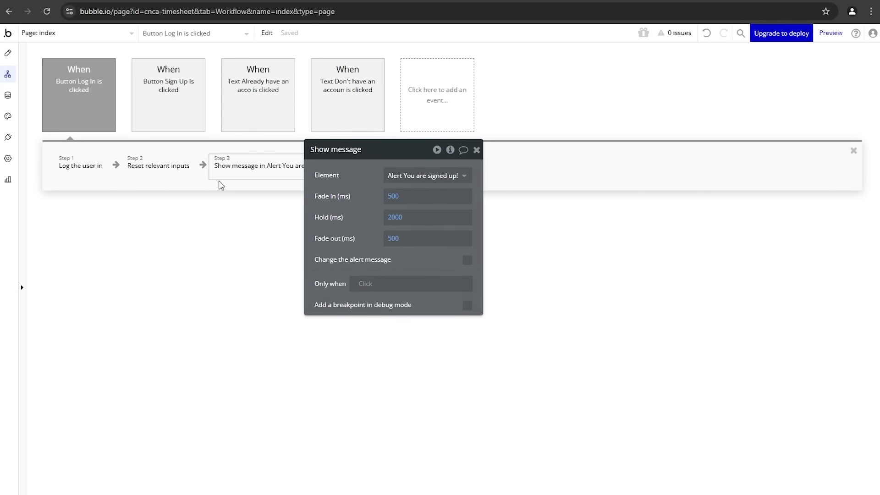
mouse_move(246, 182)
click(467, 259)
click(425, 296)
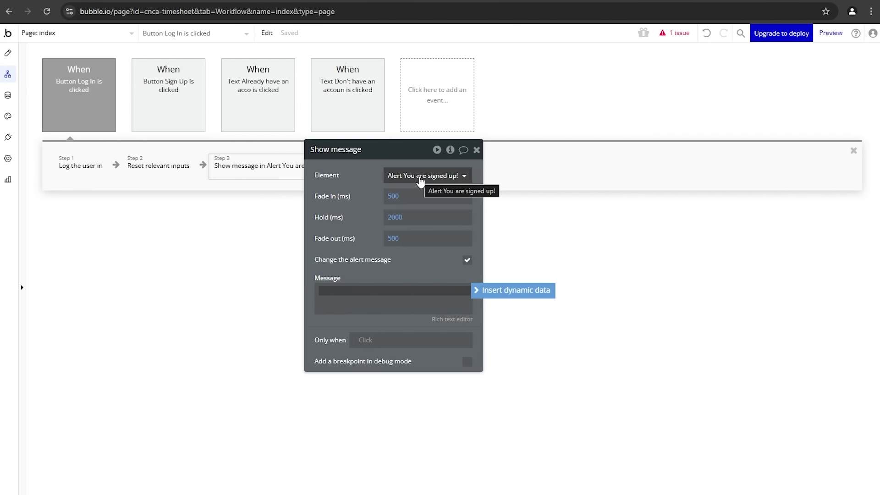
drag(368, 215, 403, 195)
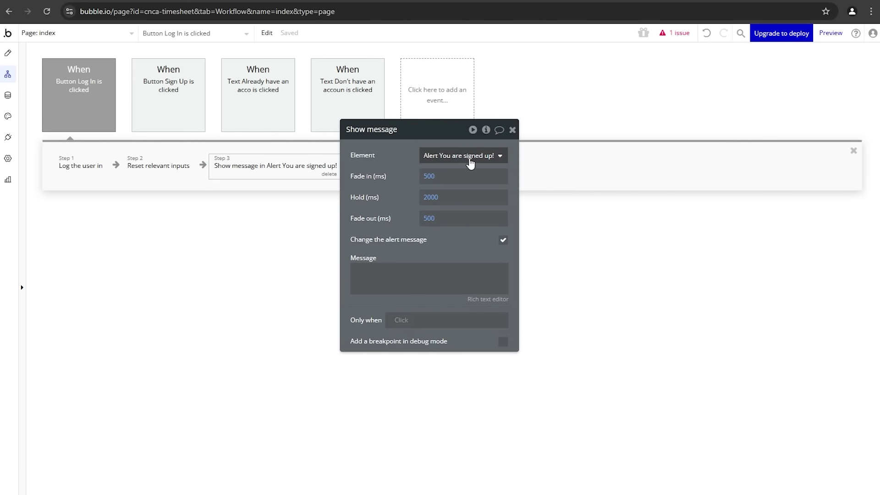
click(410, 281)
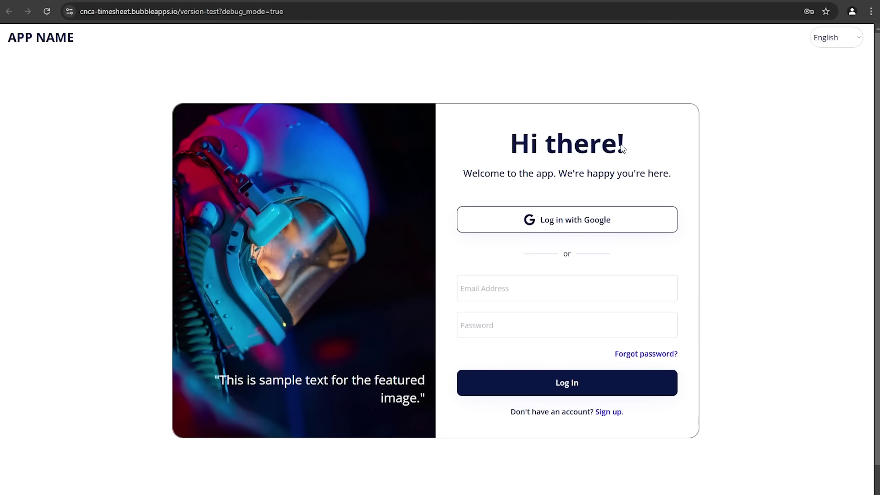
Step: Log in on the preview with the first test account's email and password
click(543, 282)
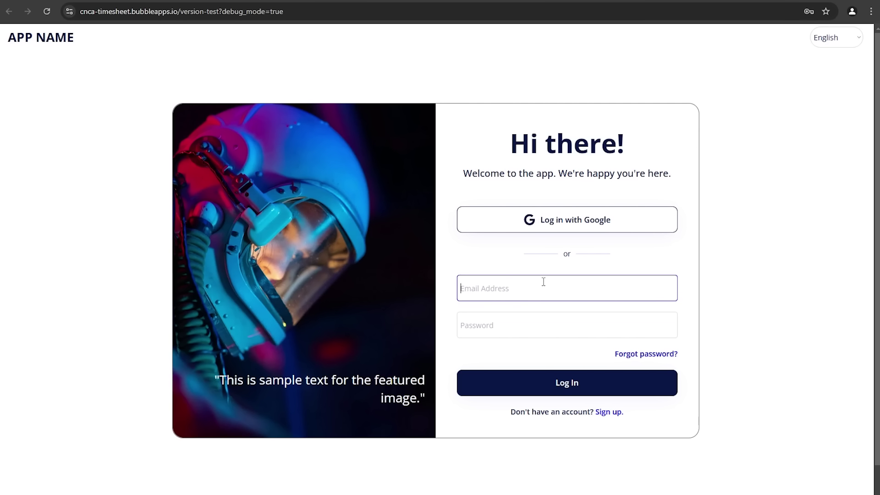
text(jane@sample.com)
key(Tab)
text(1234)
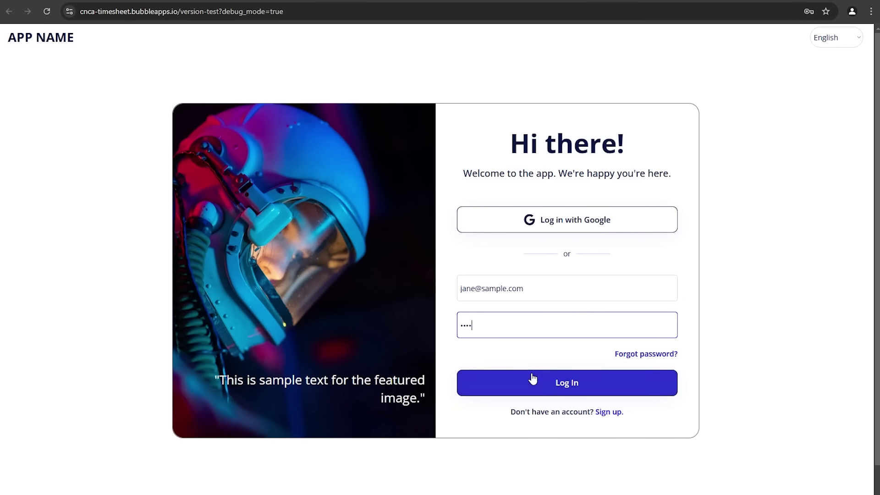
click(532, 379)
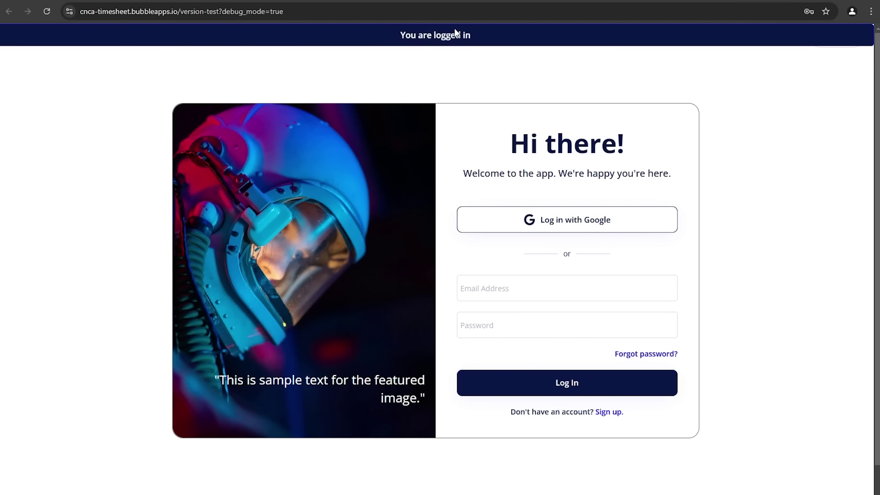
Step: Try logging in with an unregistered email and dismiss the no-account warning
click(505, 299)
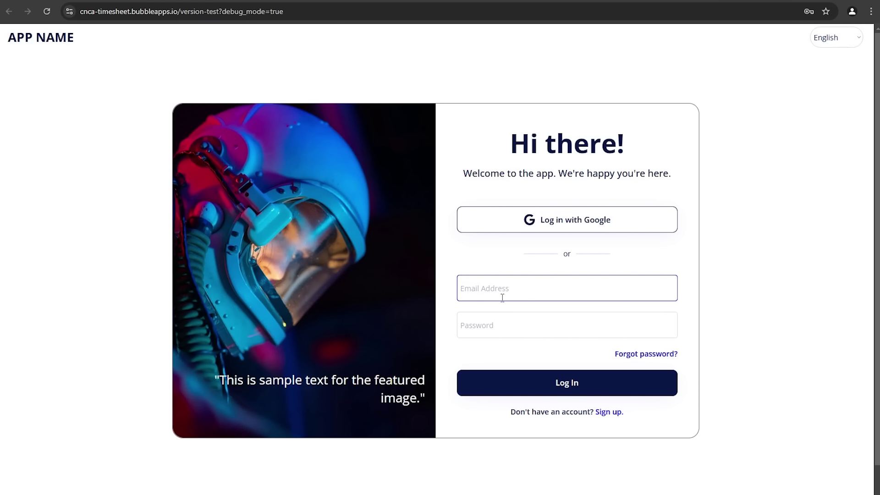
text(john@sample.com)
key(Tab)
text(1234)
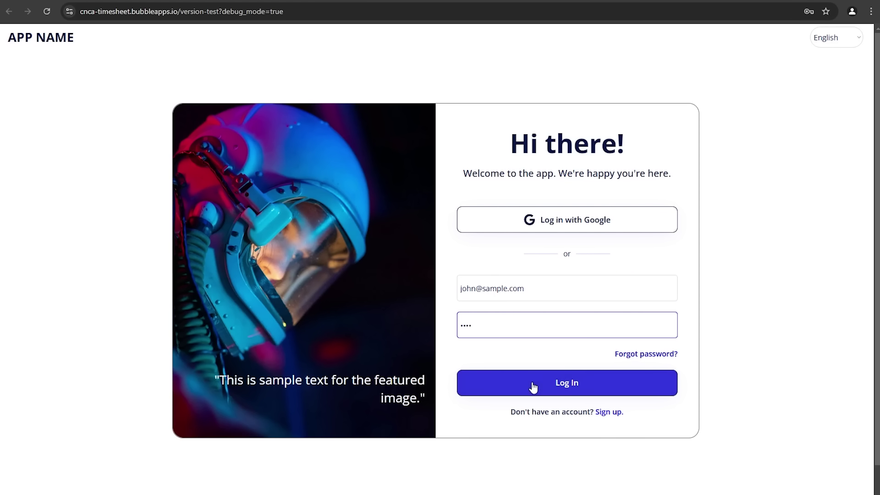
click(533, 387)
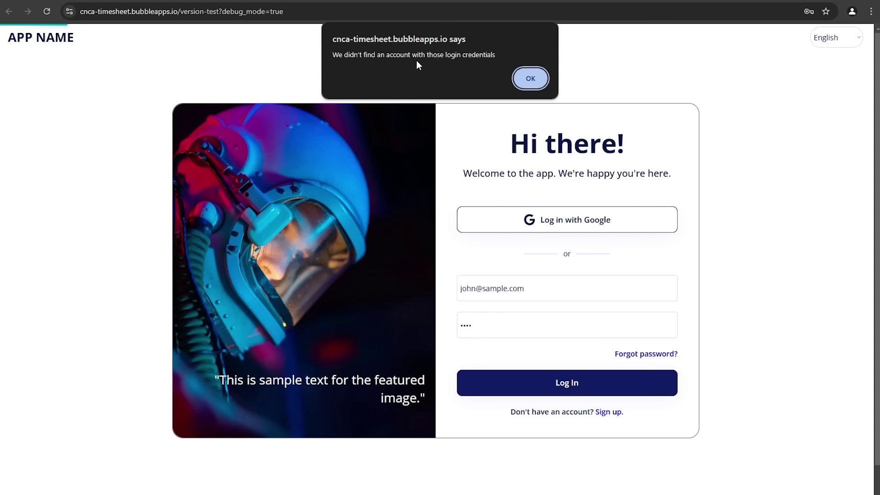
click(522, 81)
Step: Toggle the card to the Sign Up form, back to Log In, then Sign Up again
click(565, 420)
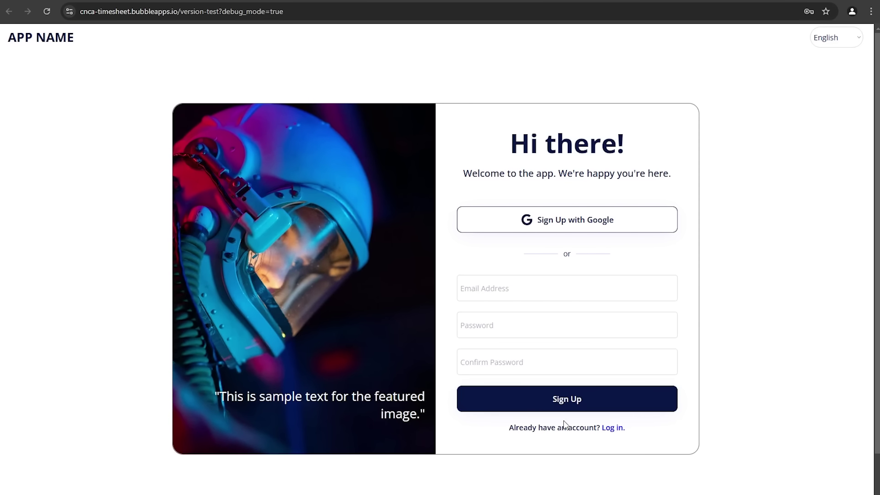
click(553, 428)
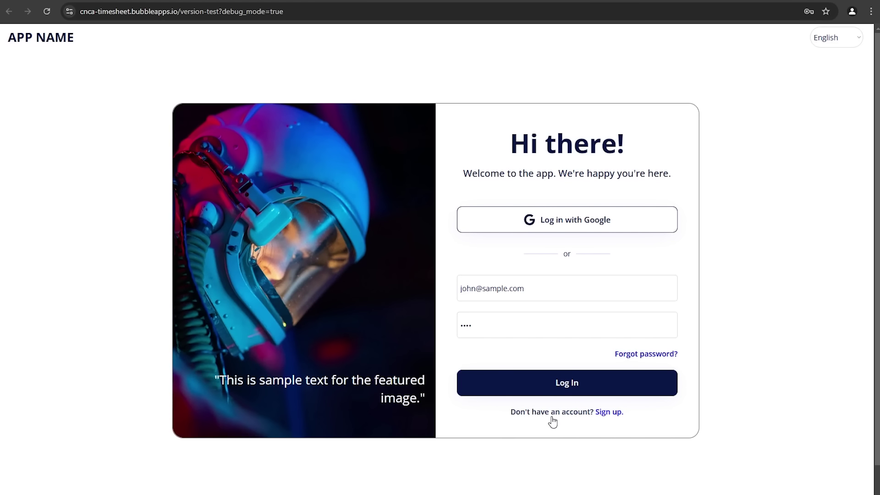
click(556, 418)
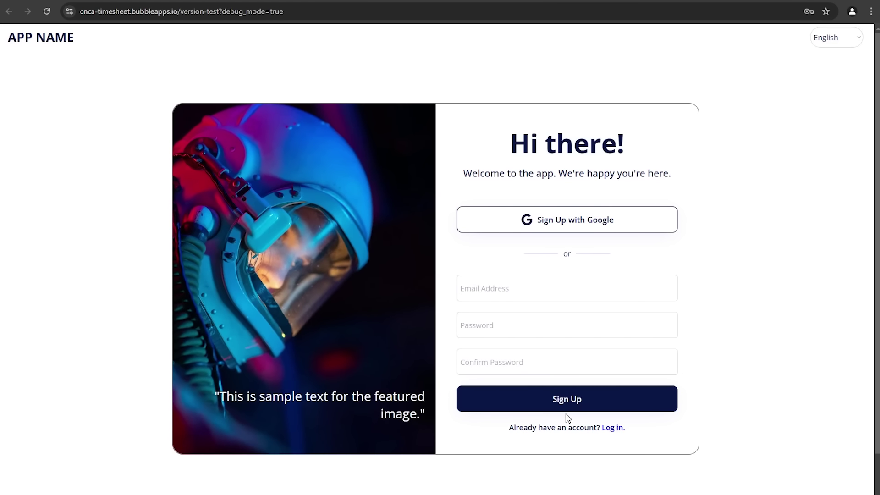
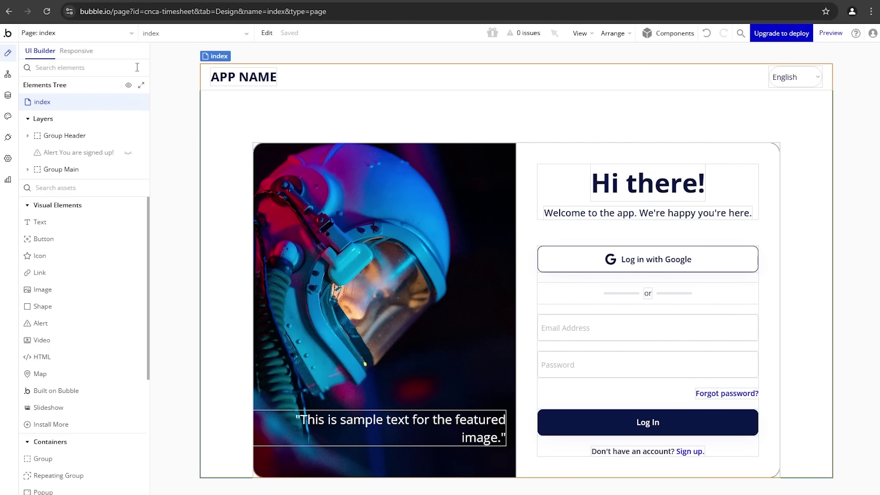
Step: Add a new page named 'clients', cloned from the index page
click(131, 37)
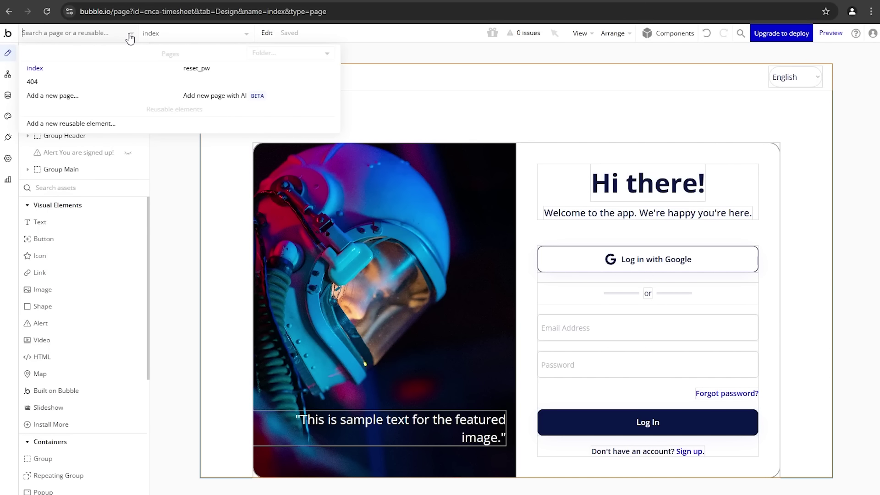
click(56, 97)
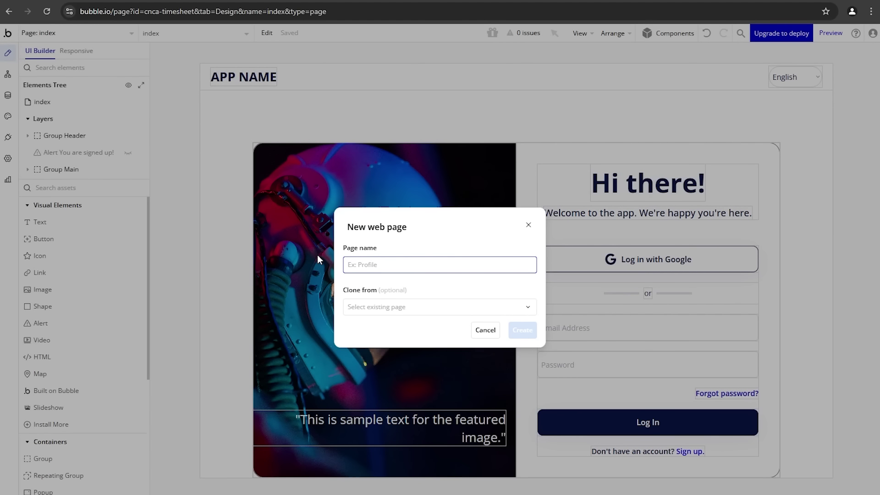
text(clients)
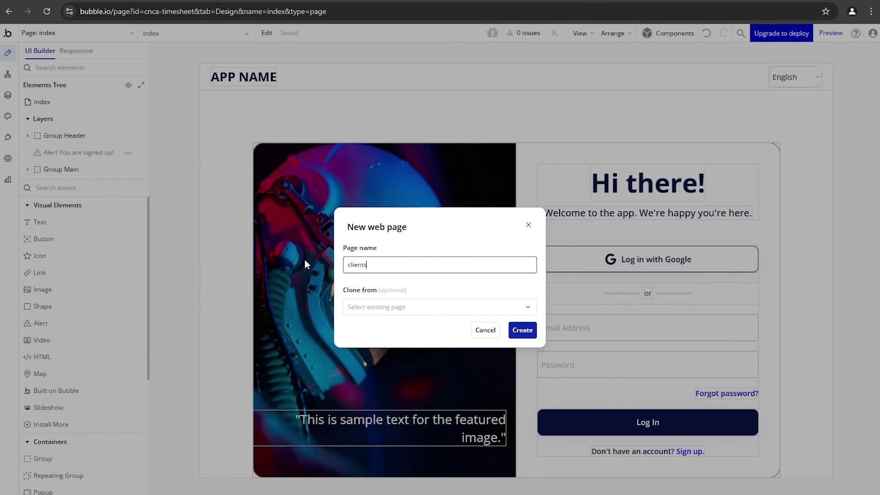
click(387, 306)
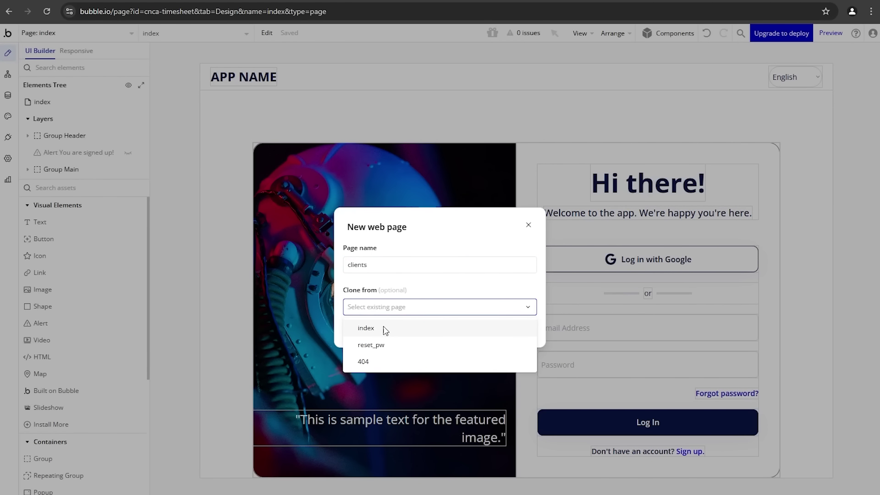
click(366, 328)
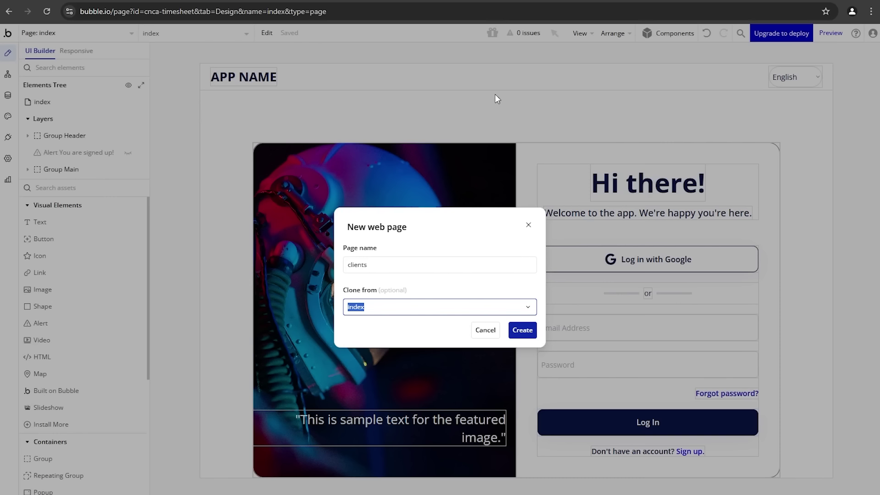
click(514, 336)
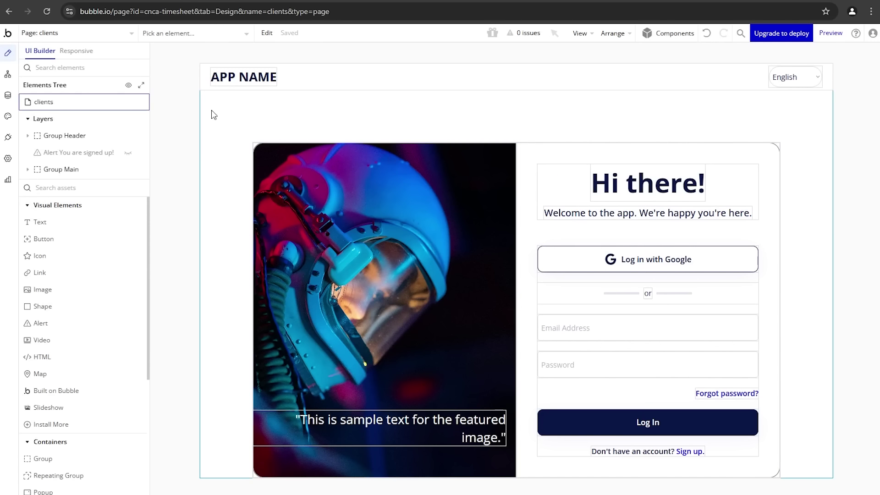
Step: Delete the left image group and the right login group from the clients page
click(118, 32)
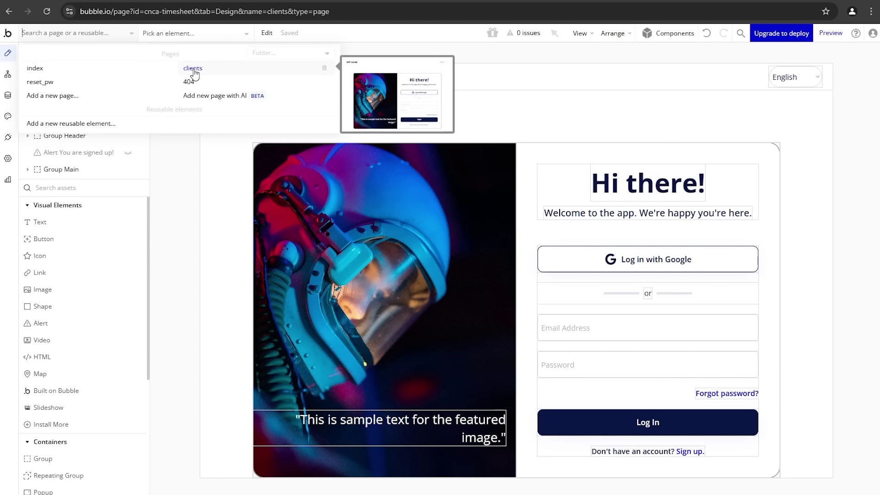
click(194, 156)
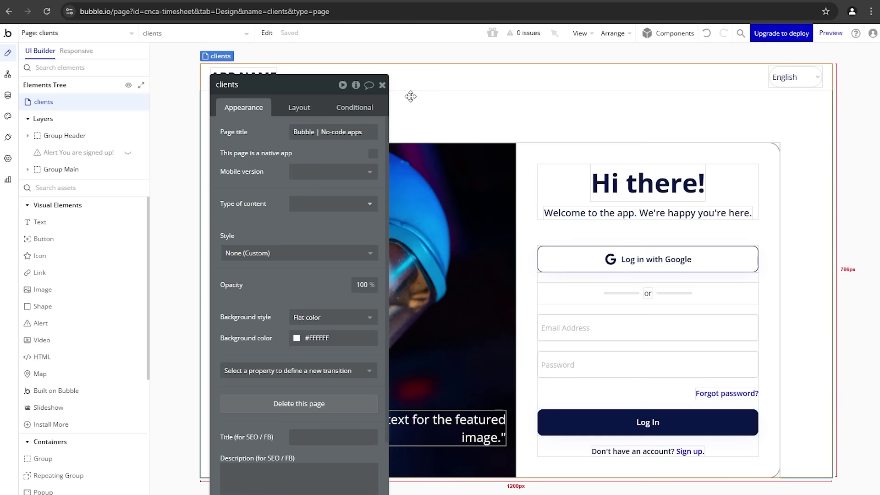
click(382, 84)
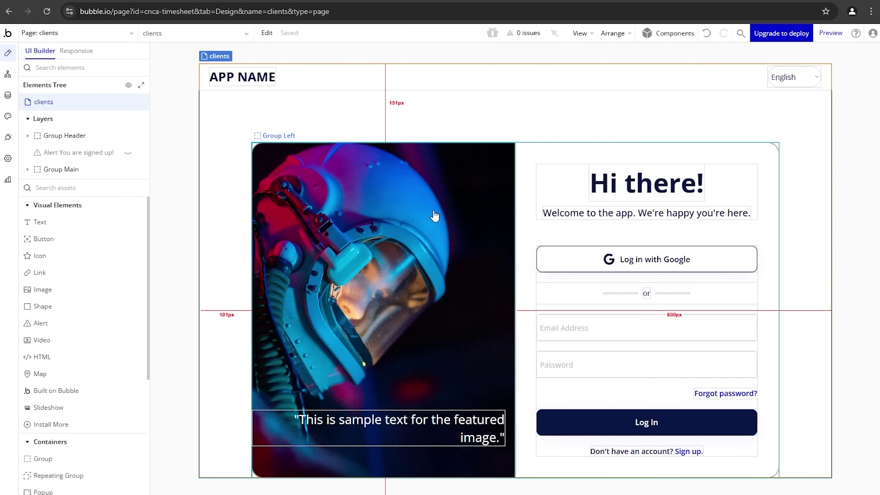
click(451, 217)
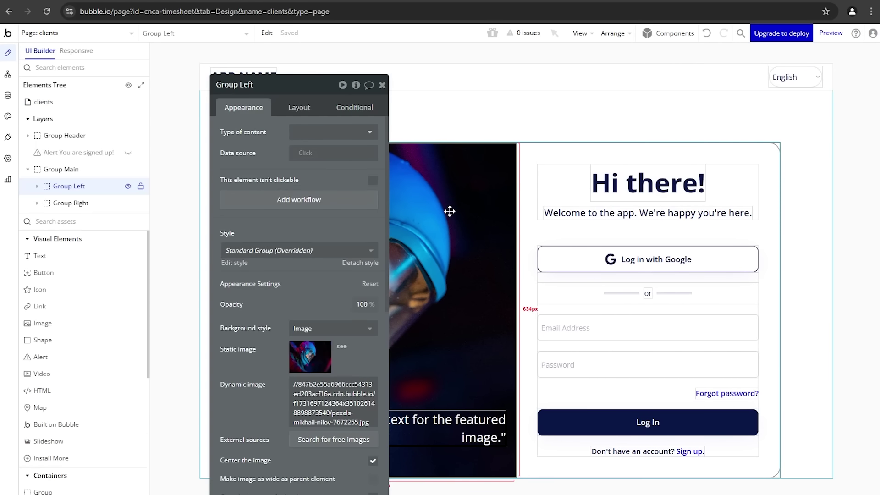
key(Delete)
click(508, 187)
key(Delete)
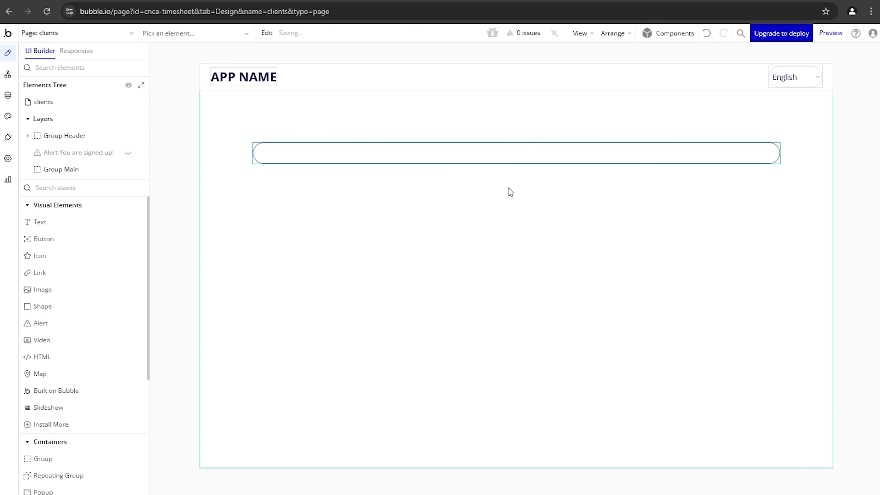
click(483, 160)
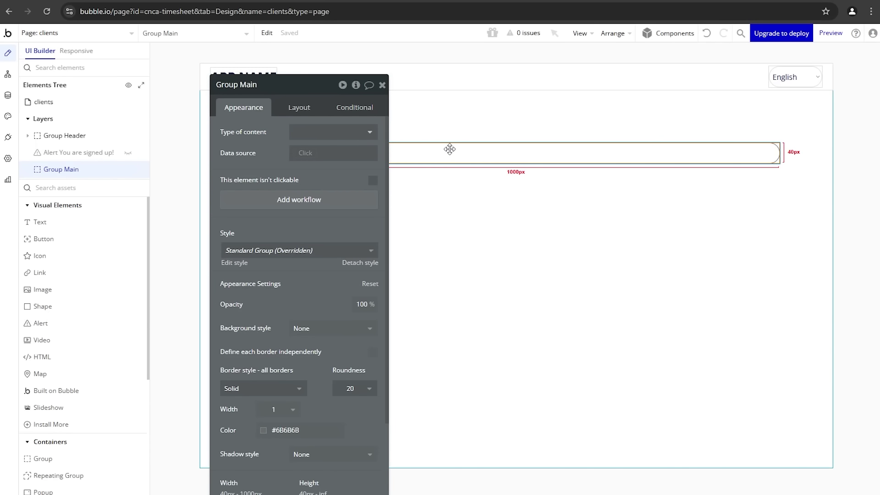
Step: Set the clients page background colour to #FBFBFB
drag(258, 129, 225, 200)
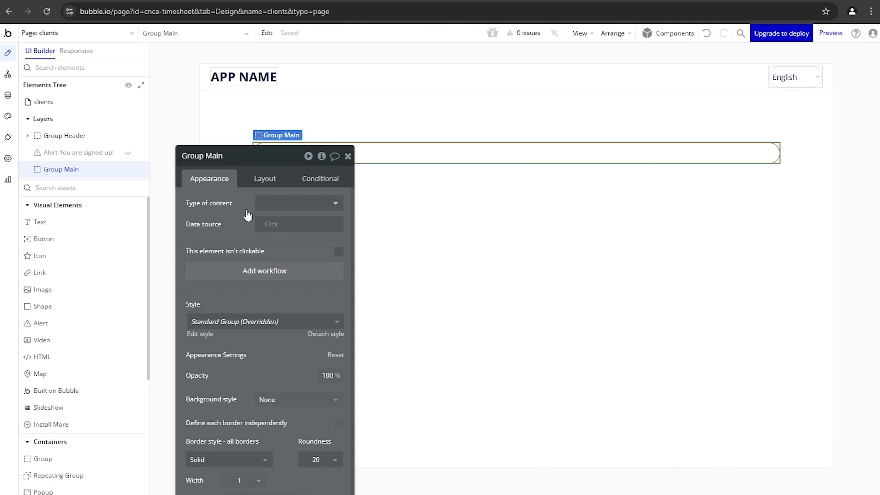
drag(224, 210, 444, 187)
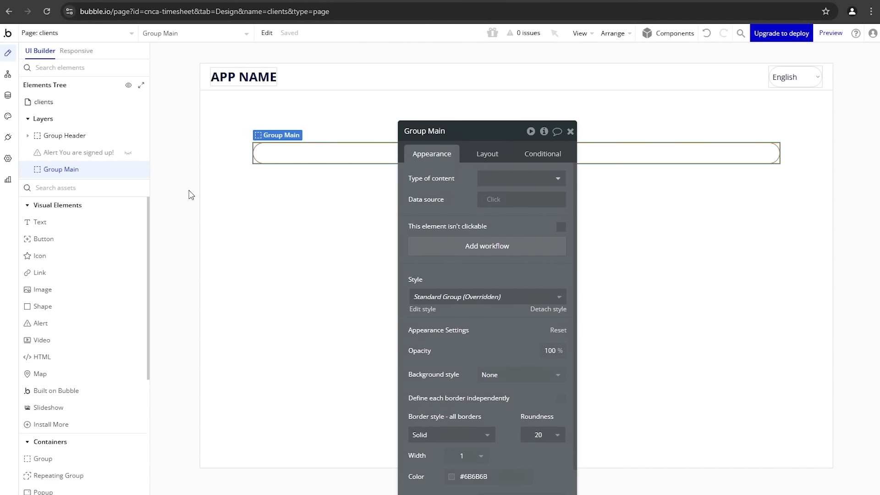
click(228, 194)
drag(426, 222, 431, 174)
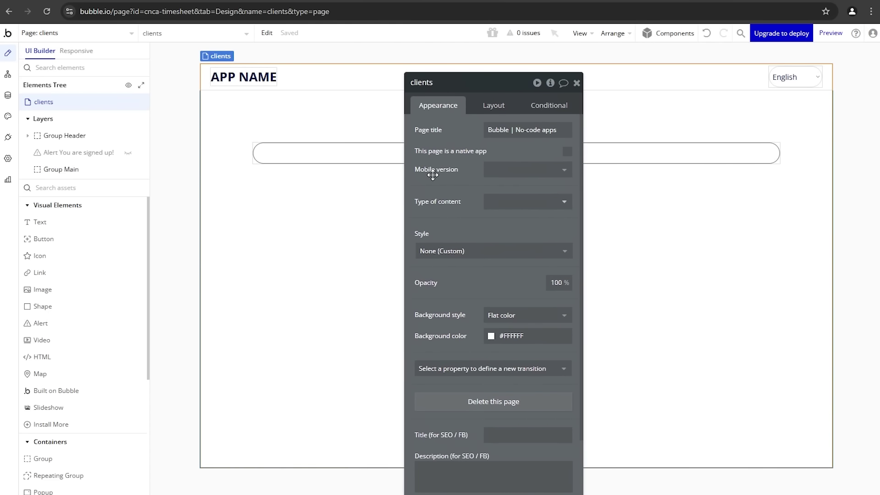
click(504, 337)
drag(498, 347, 480, 346)
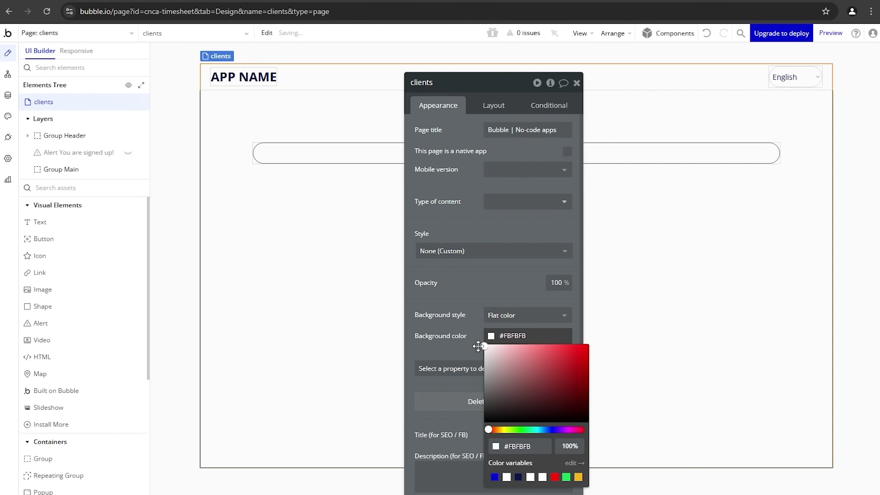
Step: Give Group Main a flat white background, 0 corner roundness and no border
click(306, 150)
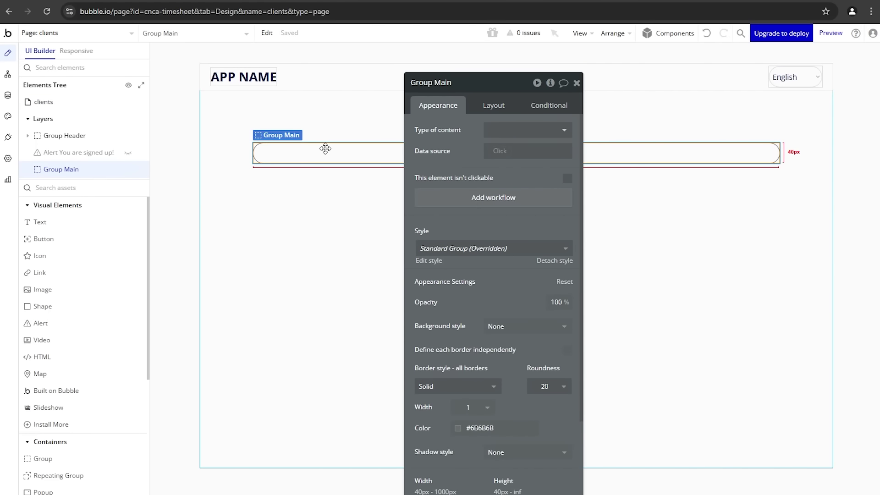
click(503, 327)
click(509, 374)
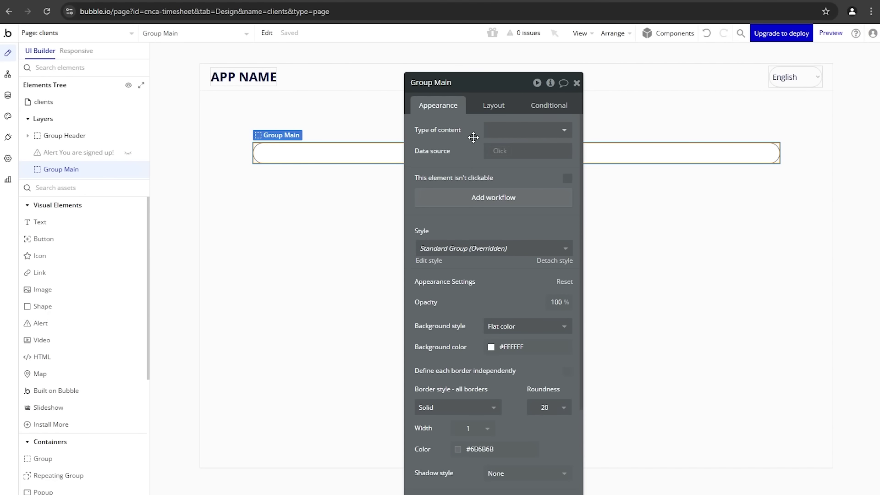
click(493, 105)
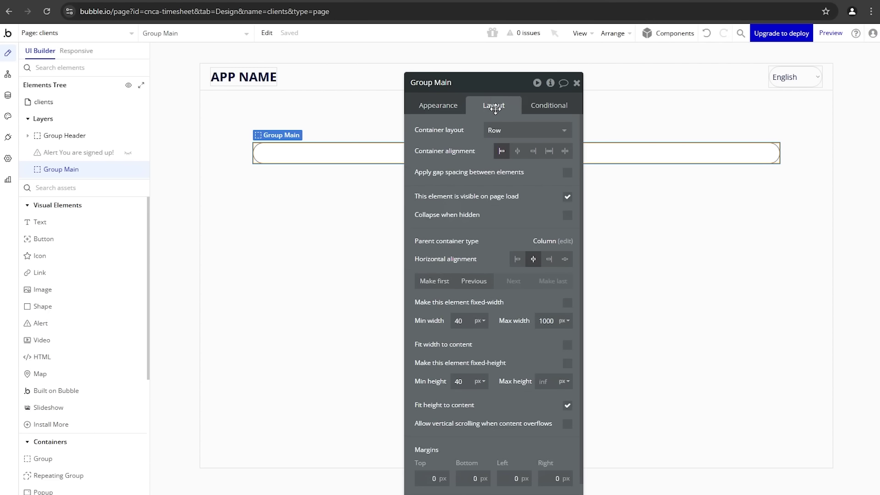
click(437, 106)
scroll(499, 339, down, 3)
click(548, 302)
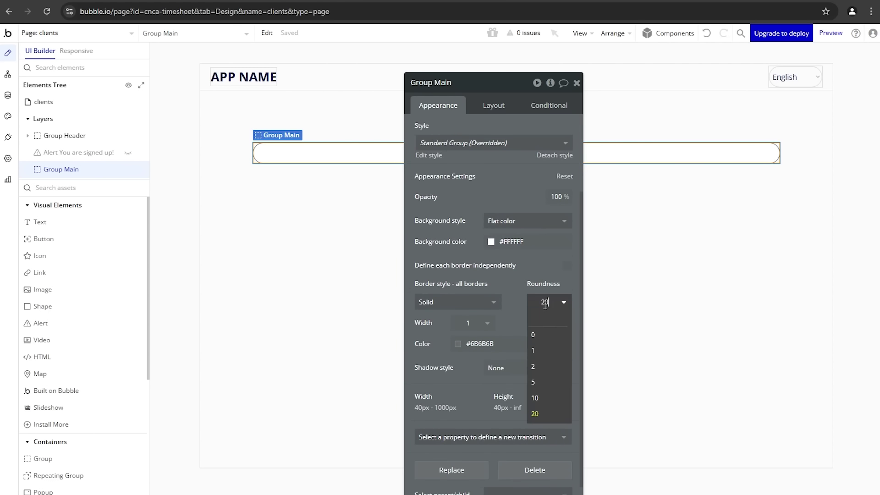
click(538, 334)
click(493, 304)
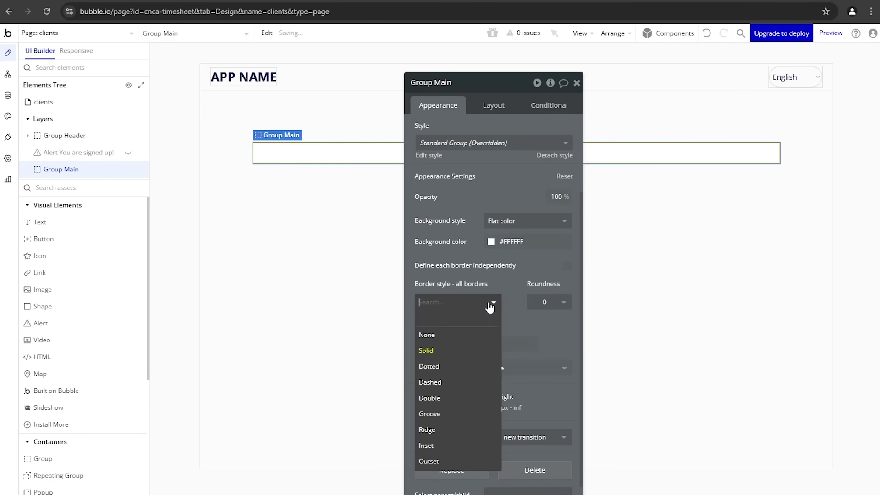
click(466, 332)
Step: Untick Fit height on Group Main and set the page row gap to 20
click(318, 248)
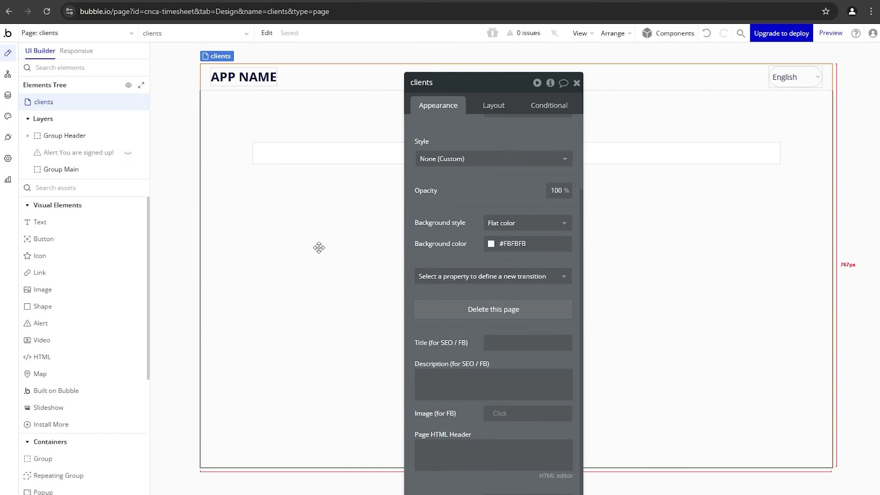
click(328, 153)
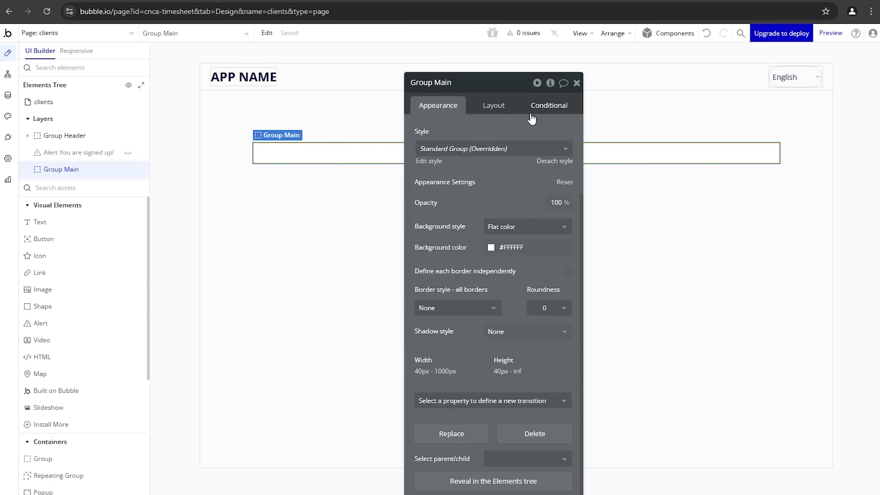
click(489, 106)
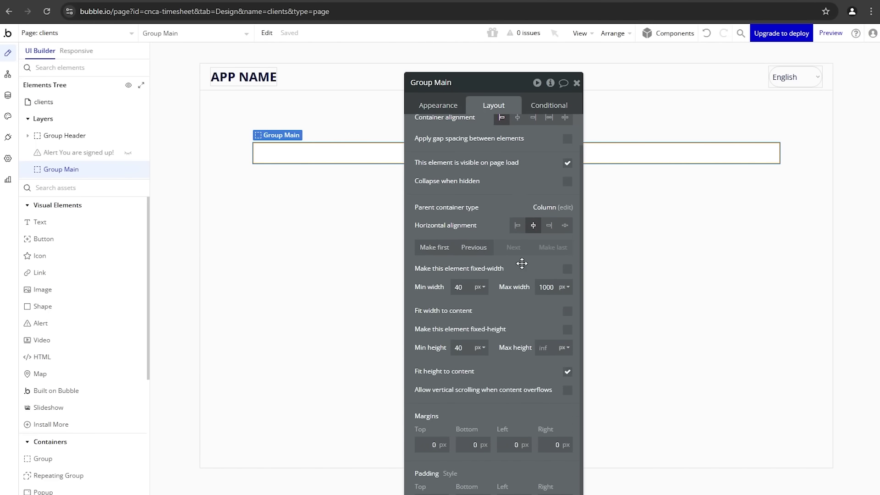
click(567, 372)
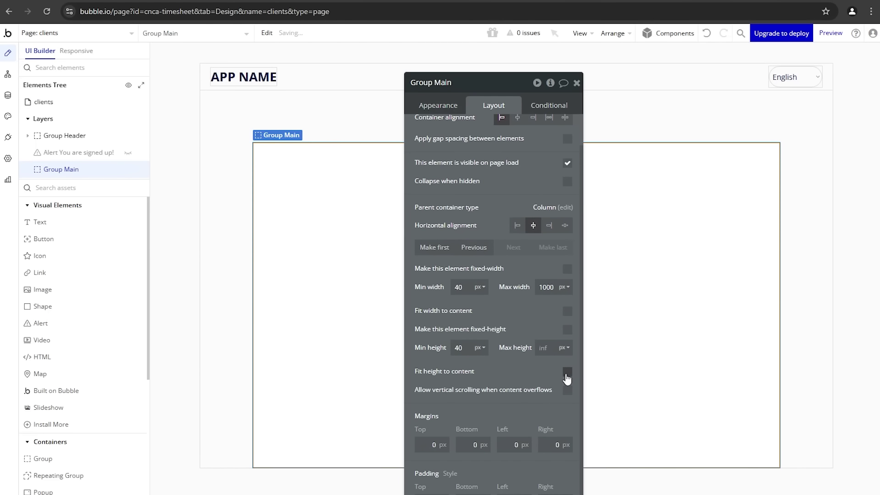
click(240, 212)
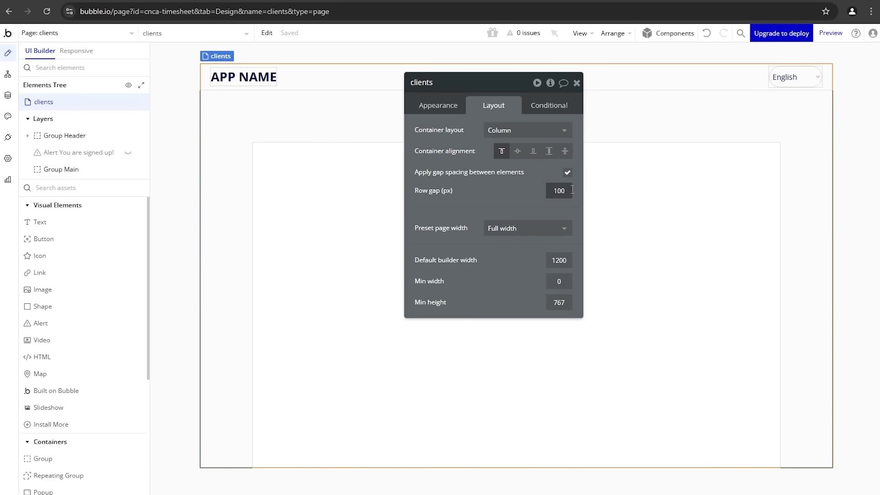
text(20)
drag(523, 205, 510, 275)
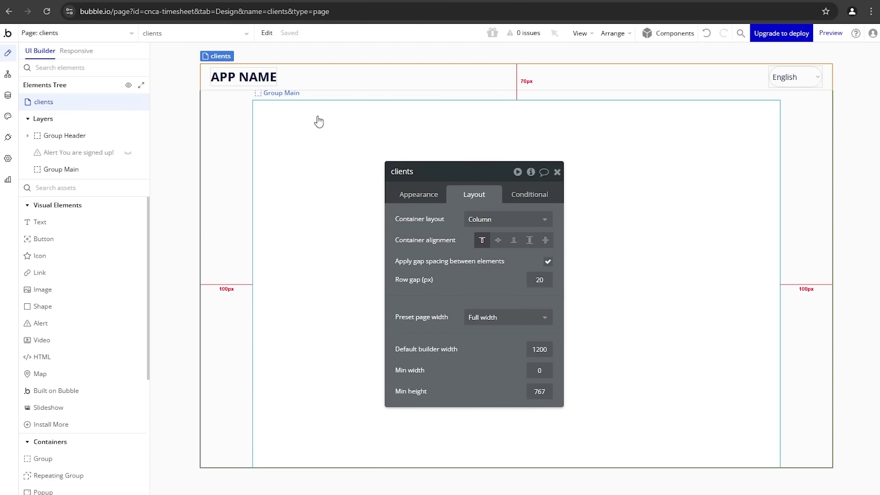
click(328, 71)
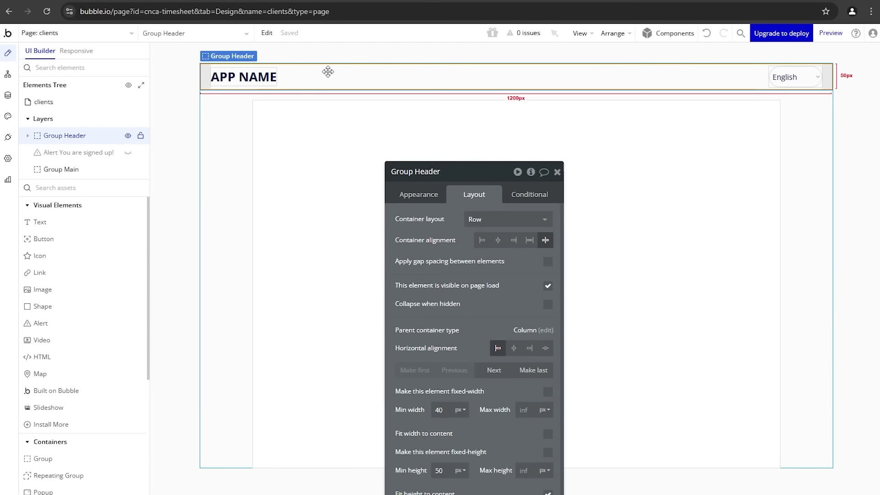
Step: Switch Group Header's background style to flat colour #FFFFFF
click(311, 115)
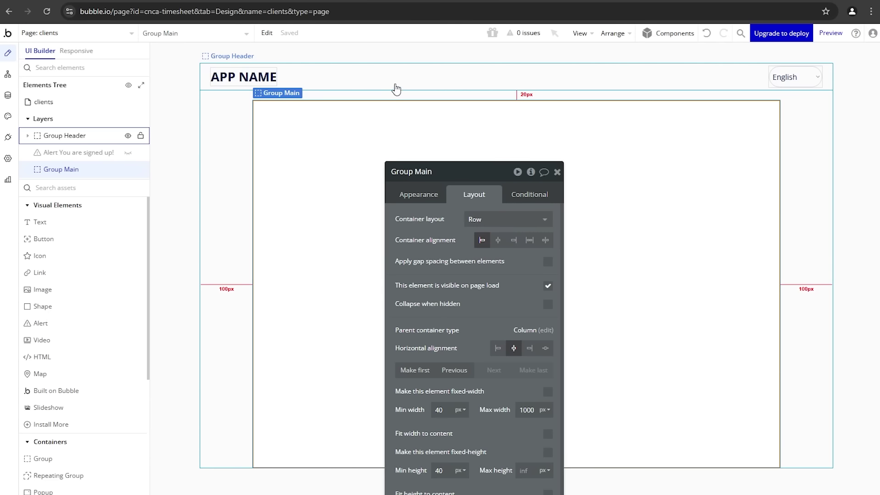
click(395, 87)
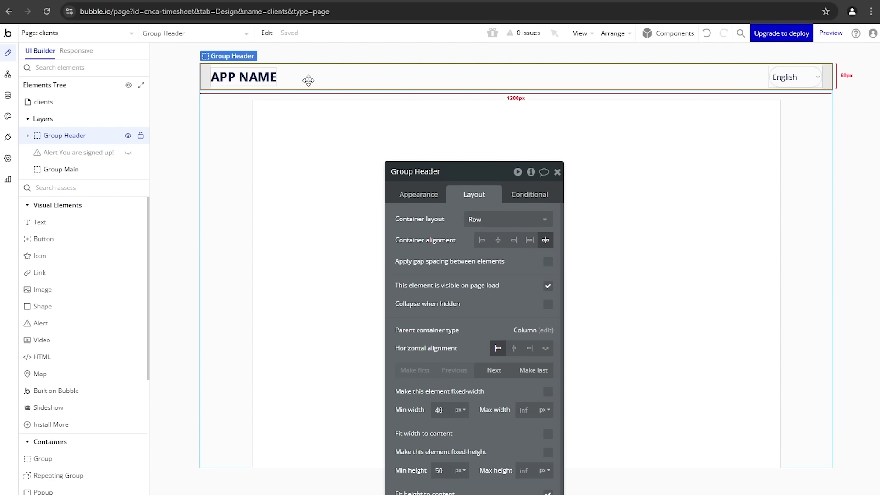
click(429, 197)
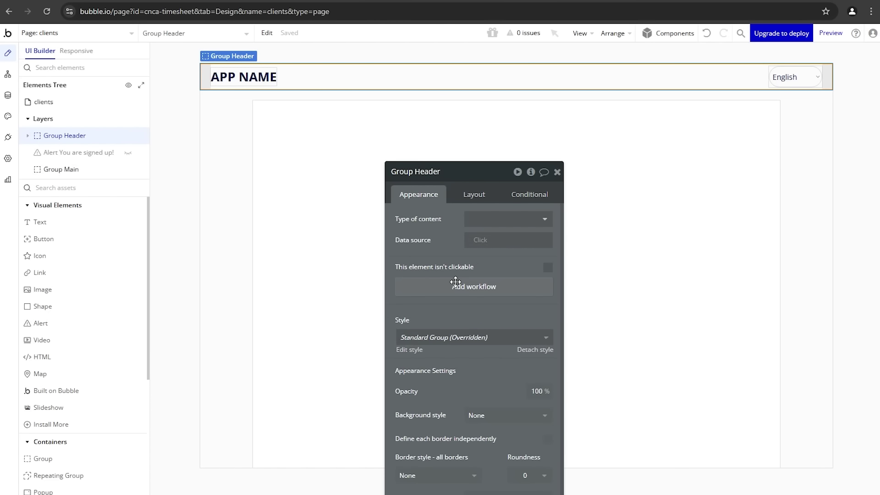
scroll(500, 372, down, 3)
click(505, 341)
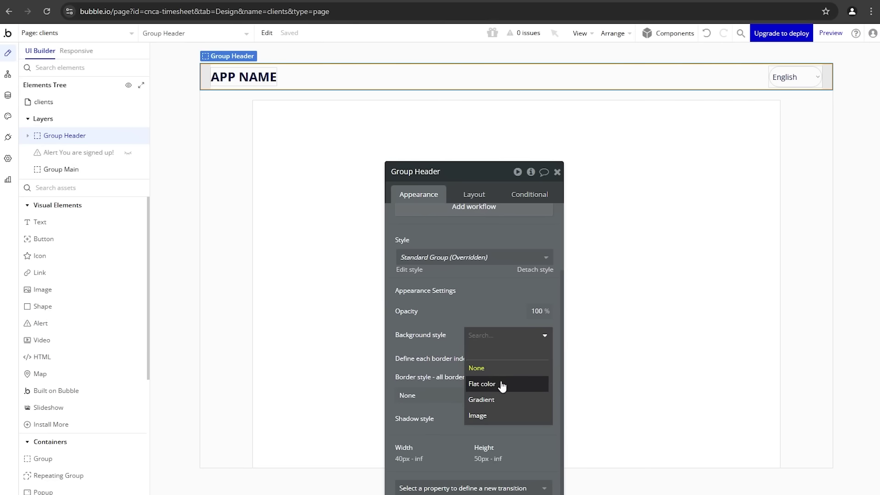
click(503, 384)
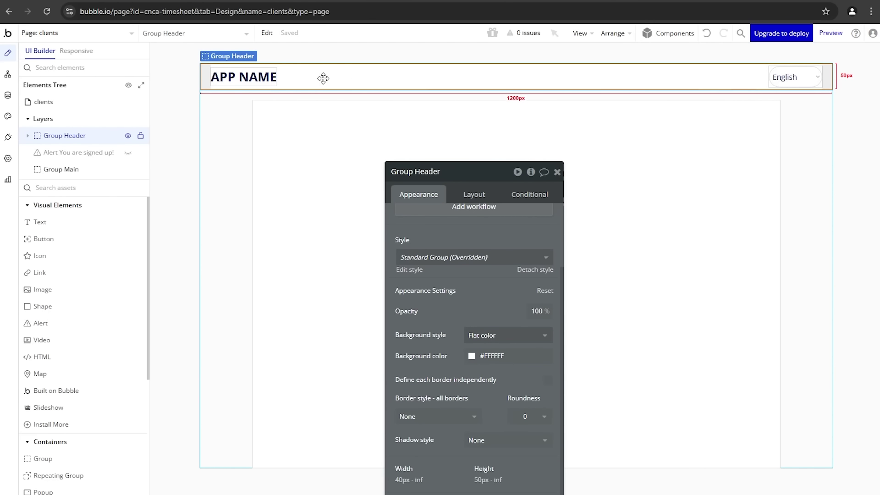
click(95, 224)
Step: Draw a text box in the header reading 'Clients'
drag(290, 71, 348, 90)
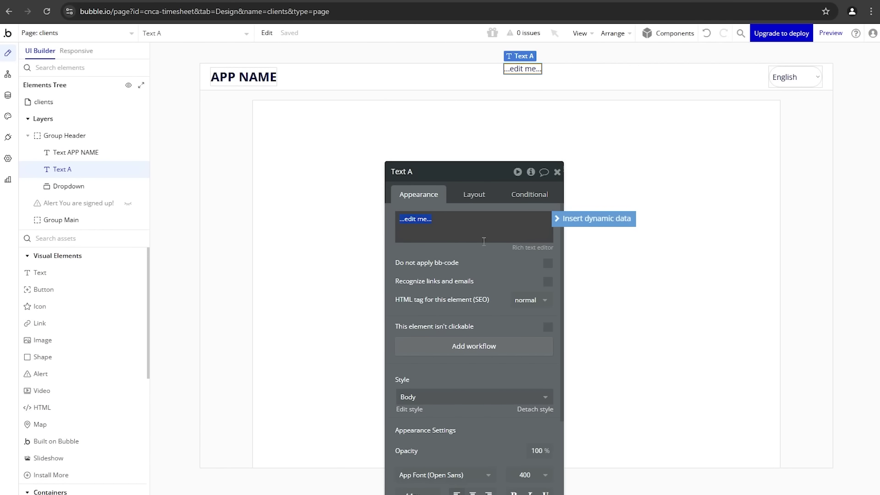
text(Clients)
click(477, 287)
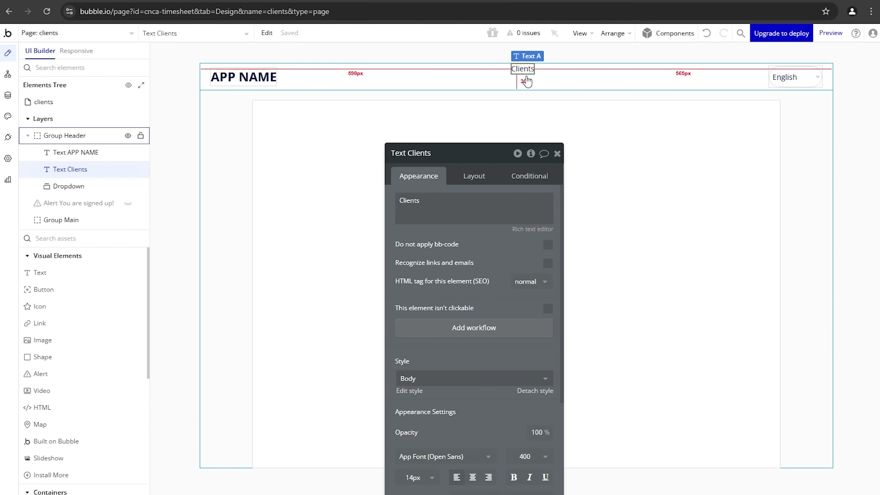
Step: Group APP NAME and Clients into row container Group B, set to fit its content width
shift+click(263, 78)
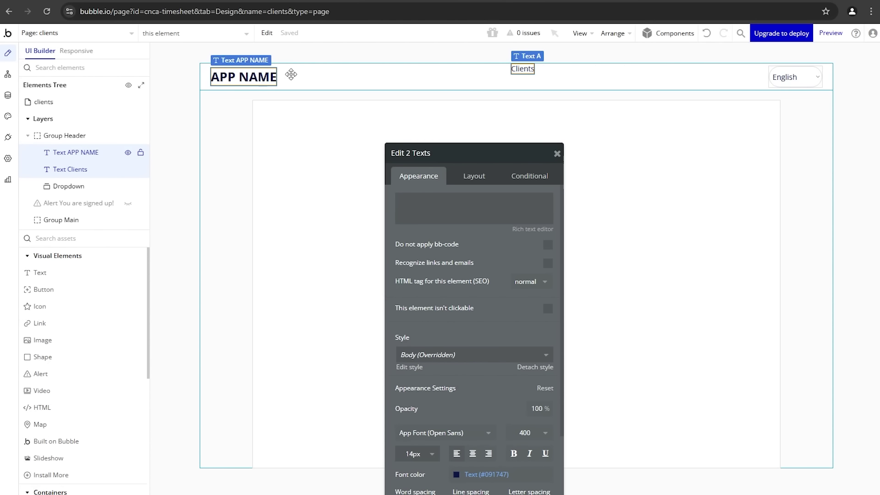
right_click(520, 70)
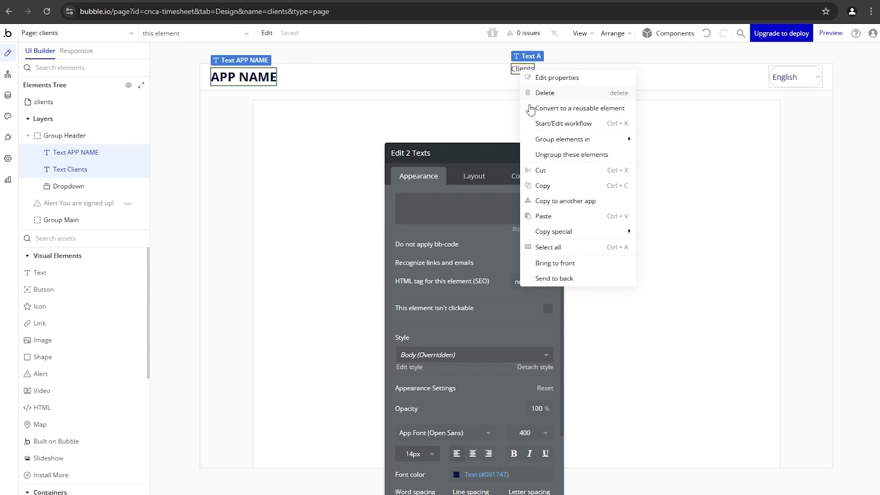
mouse_move(569, 139)
click(719, 155)
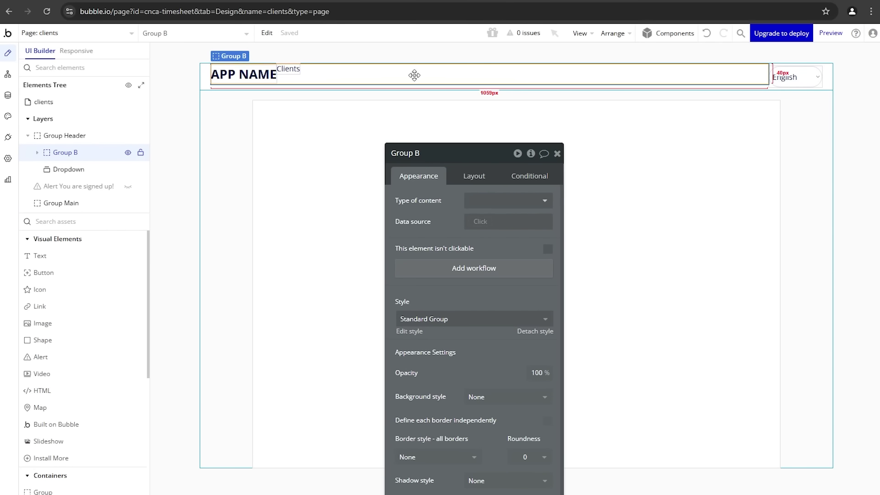
click(479, 179)
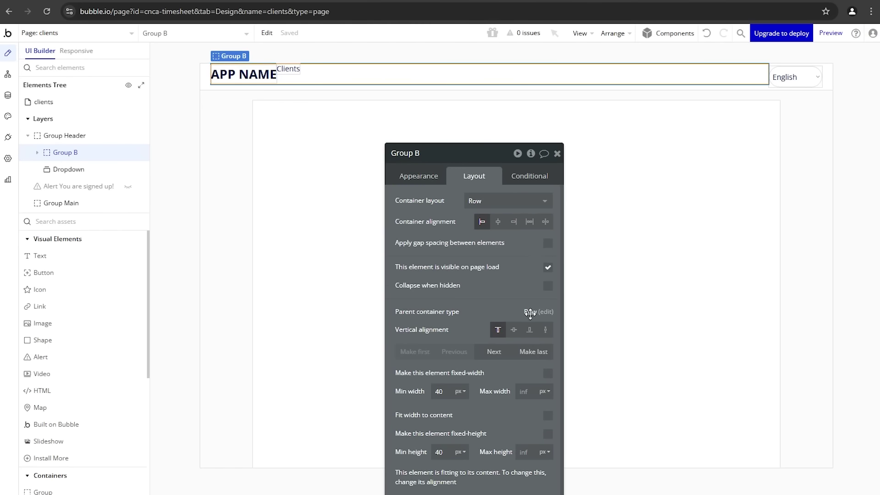
click(549, 415)
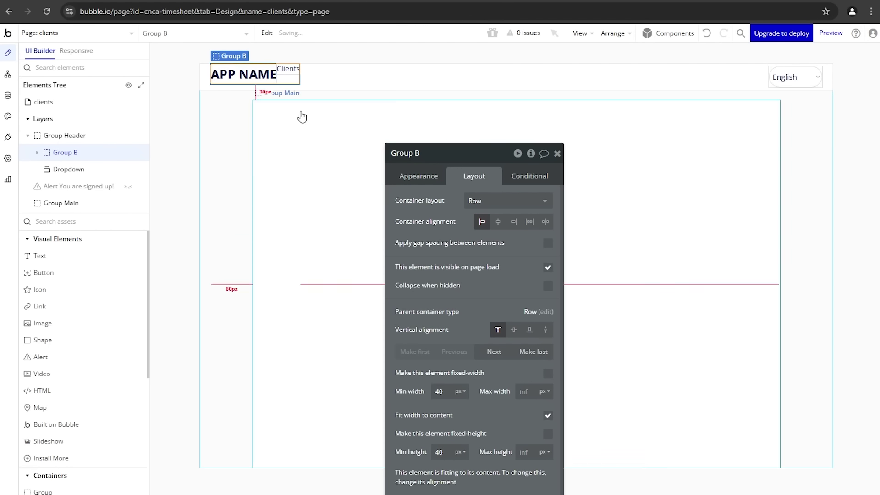
click(317, 83)
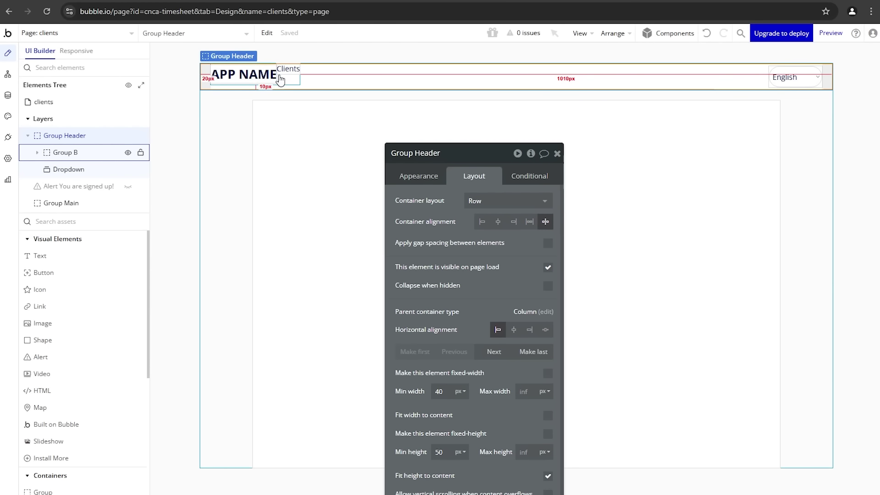
click(293, 82)
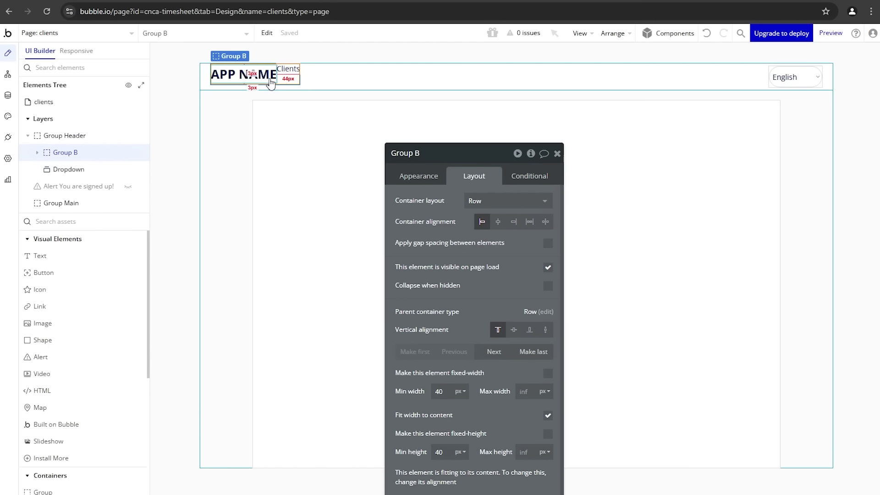
Step: Turn on gap spacing in Group B with a 20px column gap
click(814, 79)
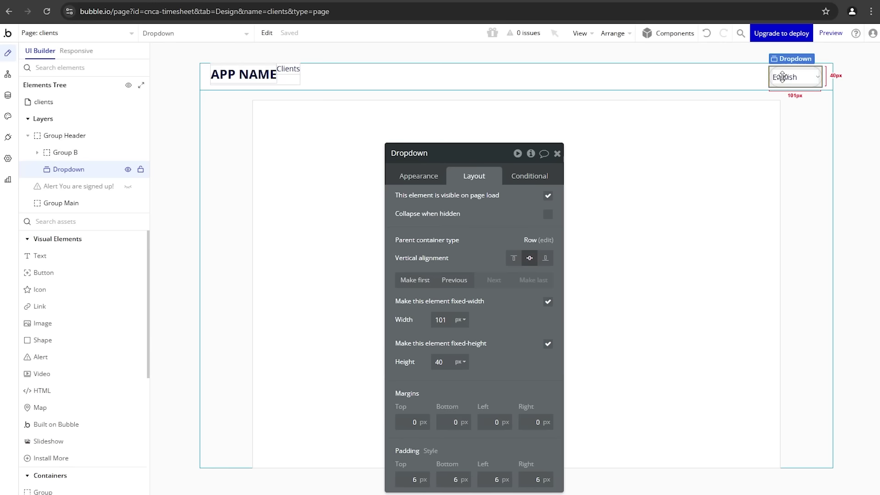
click(298, 81)
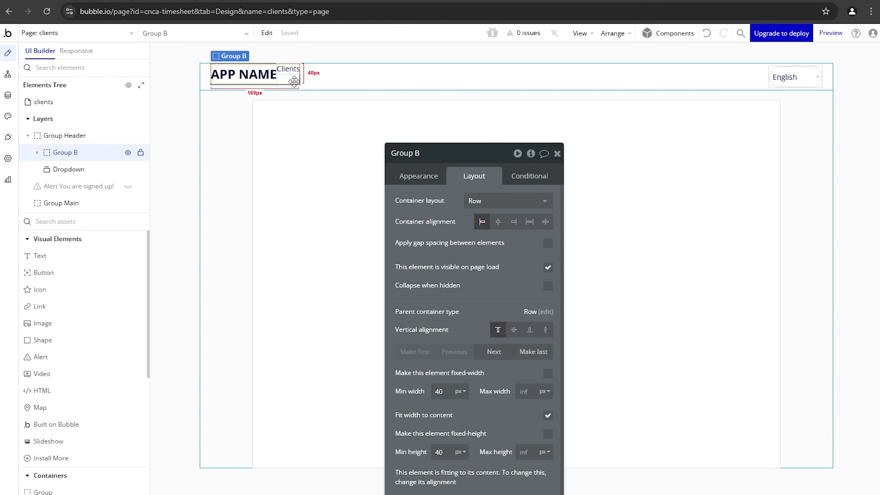
click(547, 243)
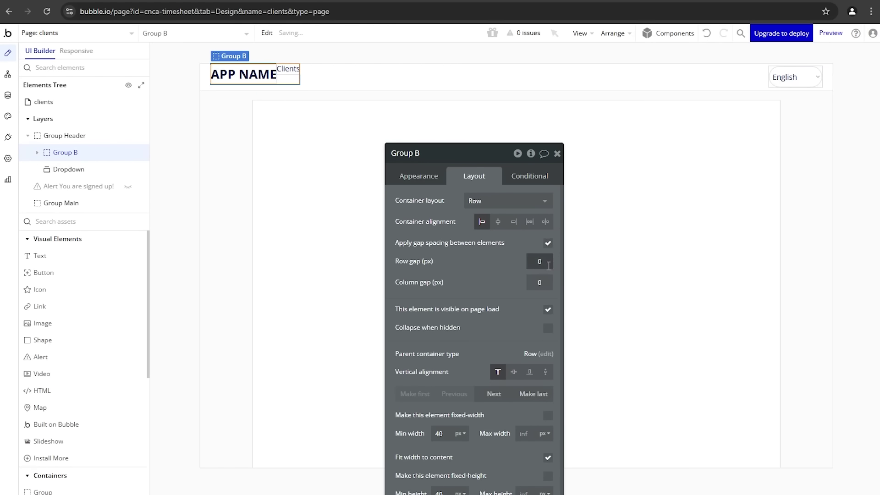
click(551, 284)
click(506, 285)
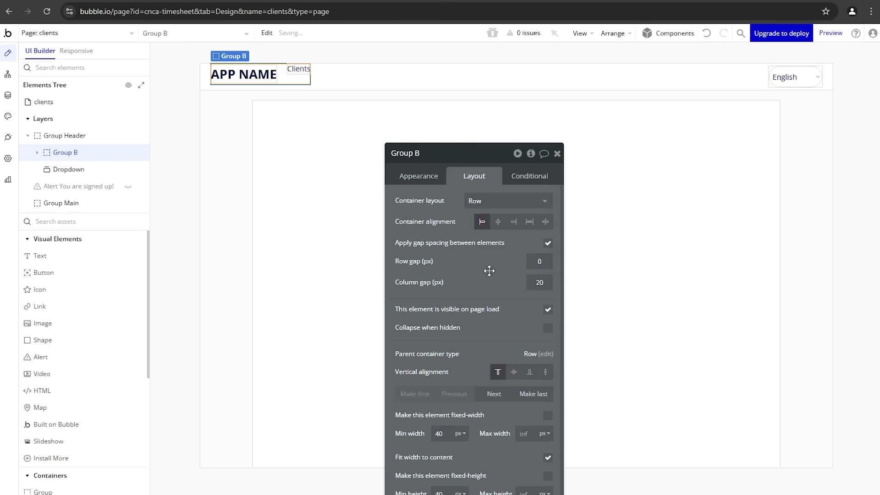
Step: Centre the Clients text vertically and set its font size to 18
click(292, 74)
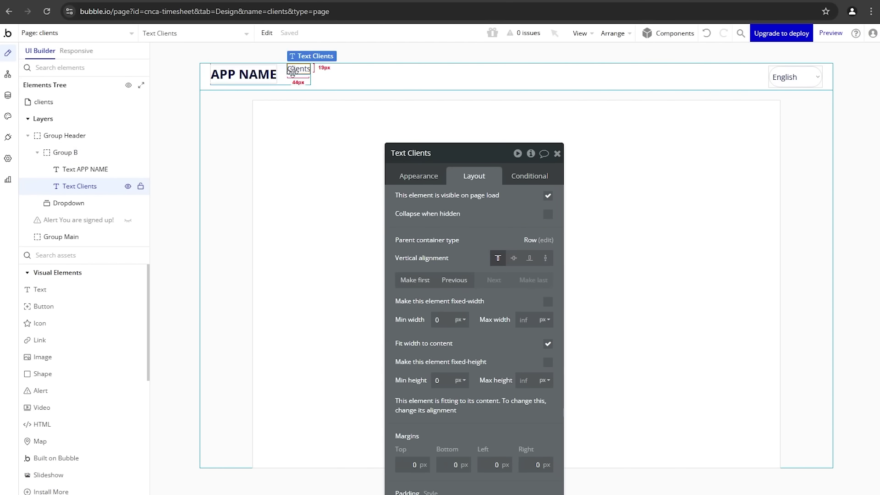
click(514, 259)
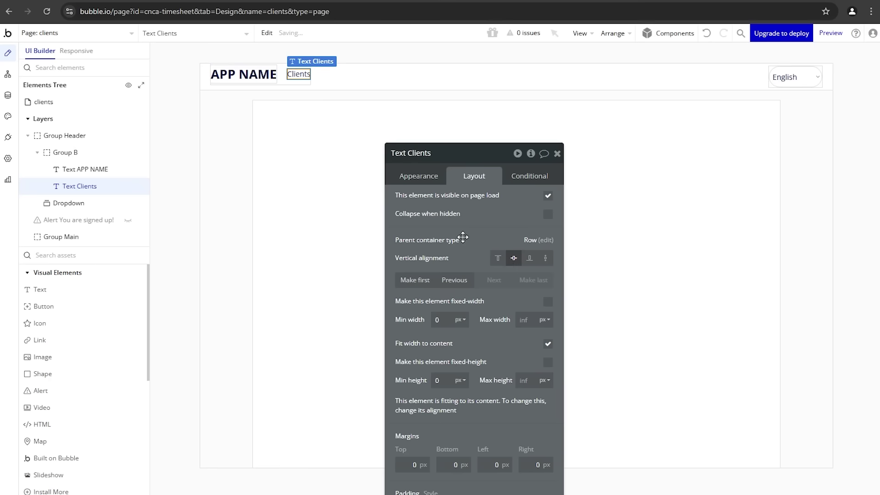
click(417, 179)
scroll(458, 359, down, 2)
scroll(458, 360, down, 2)
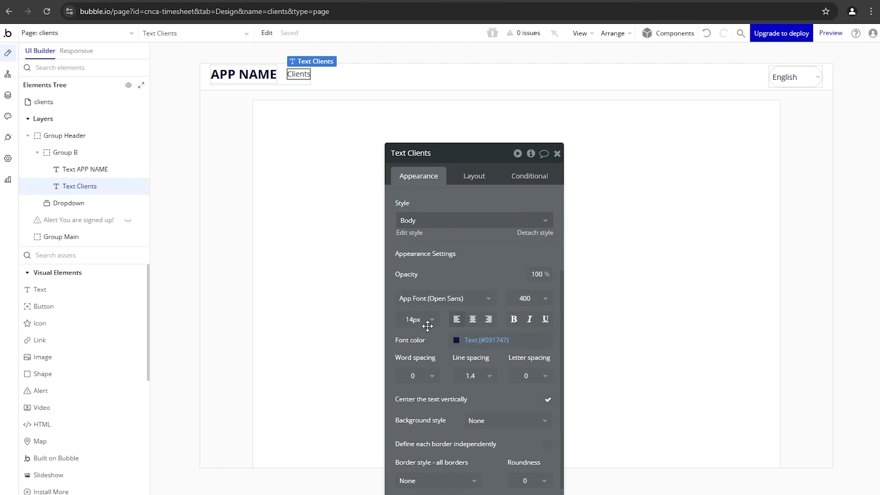
click(419, 319)
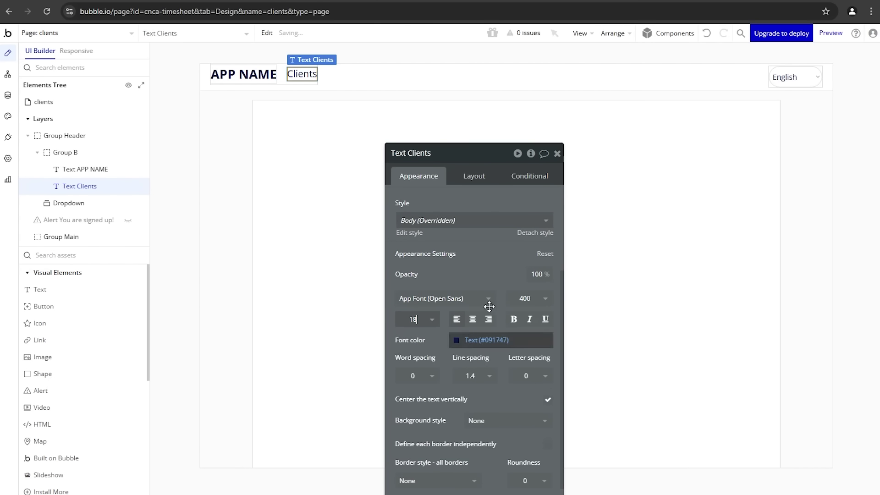
click(288, 86)
Step: Paste Clients copies and rename them Projects, Timesheet, Invoices and Settings
key(ctrl+v)
key(ctrl+v)
key(ctrl+v)
key(ctrl+v)
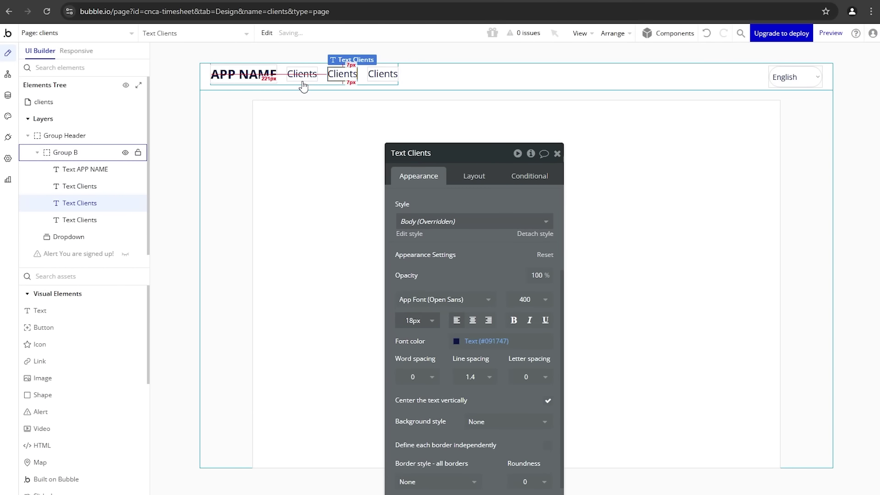
click(334, 76)
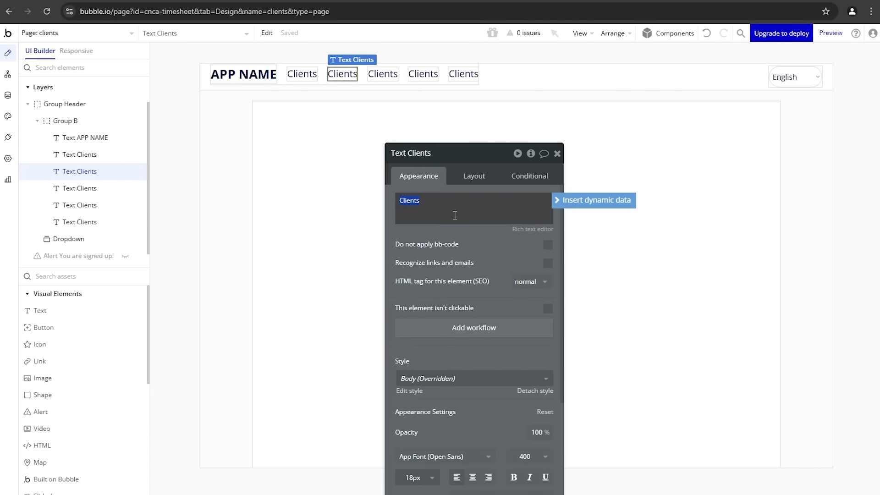
text(Projects)
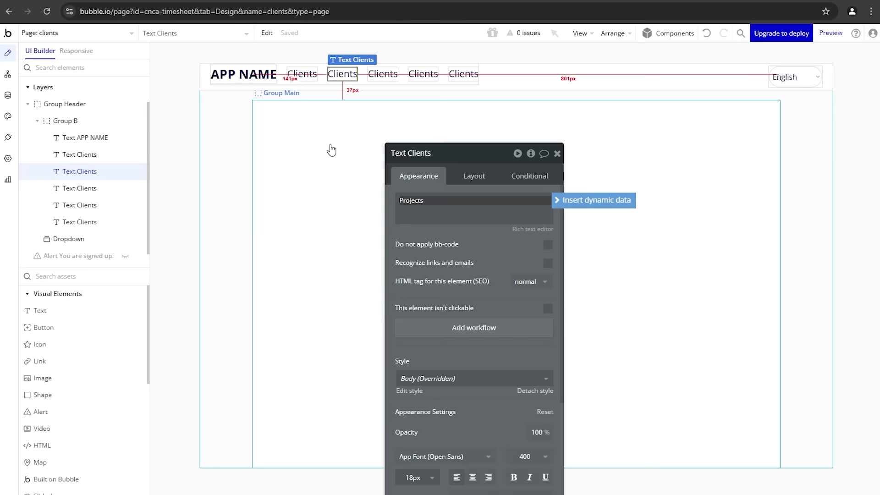
click(375, 79)
double_click(402, 200)
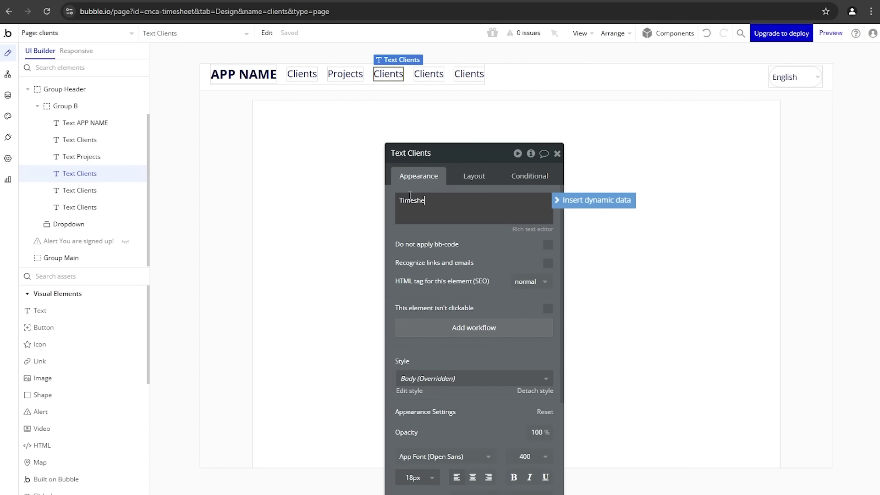
click(444, 74)
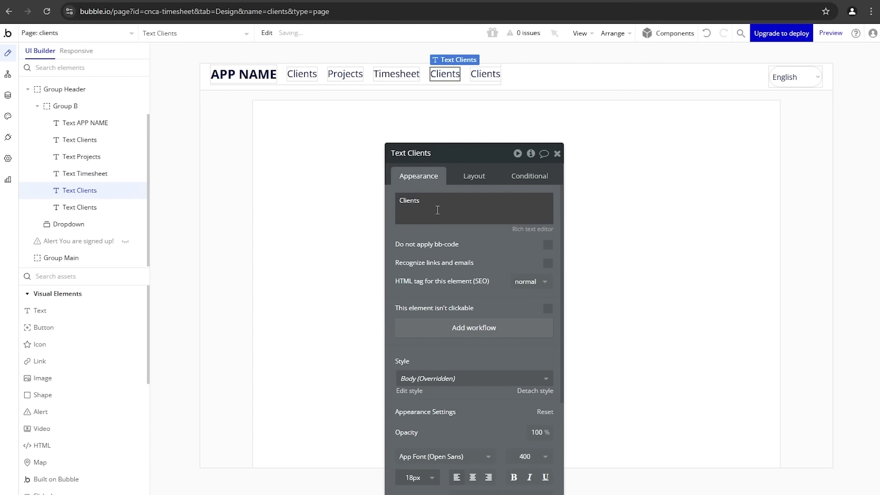
double_click(439, 212)
text(Invoices)
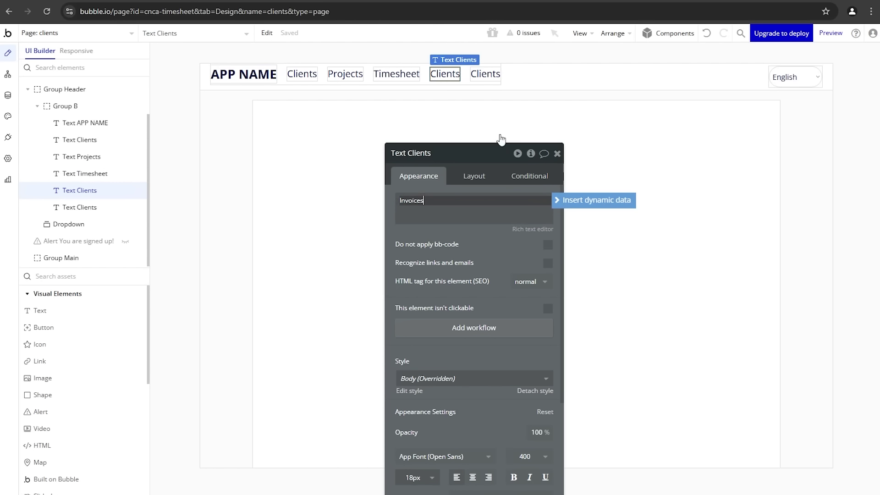
click(492, 75)
double_click(450, 213)
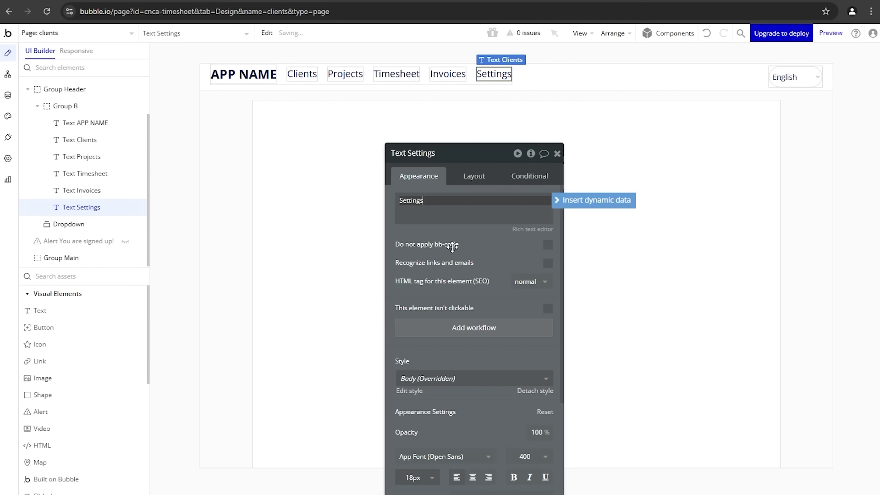
click(245, 168)
Step: Centre the header links vertically in Group B, then select Group Header
click(277, 83)
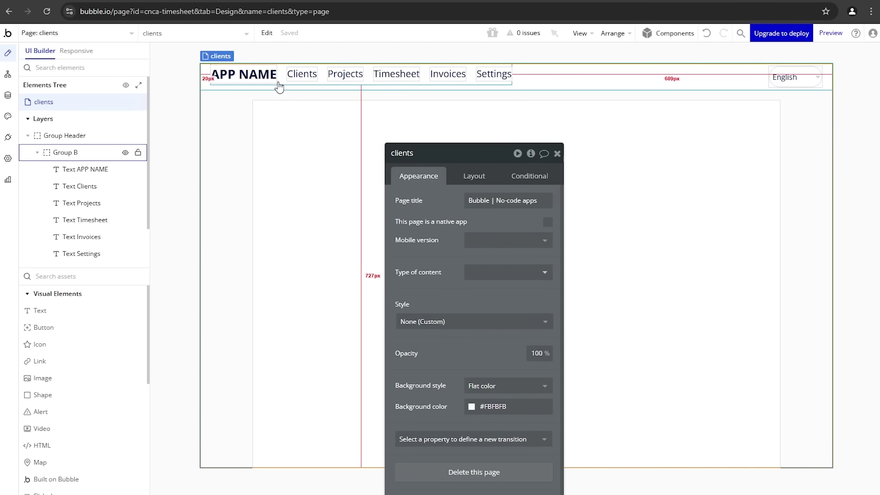
click(475, 178)
click(513, 372)
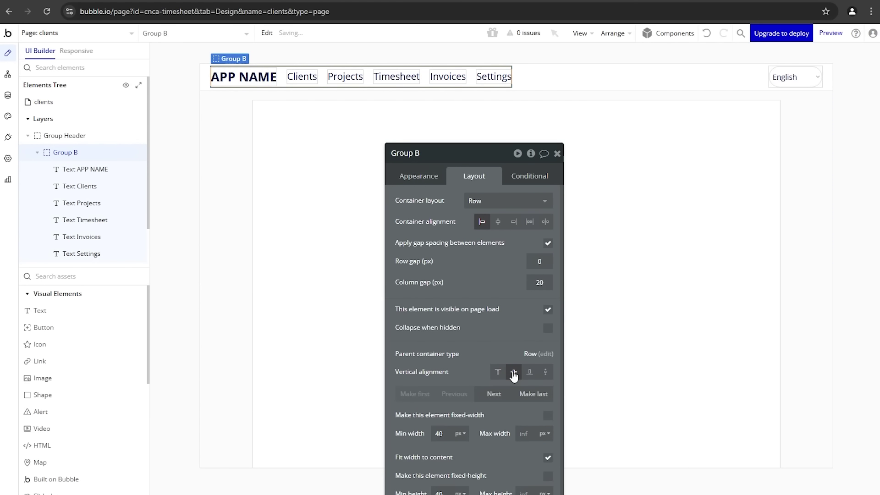
click(807, 128)
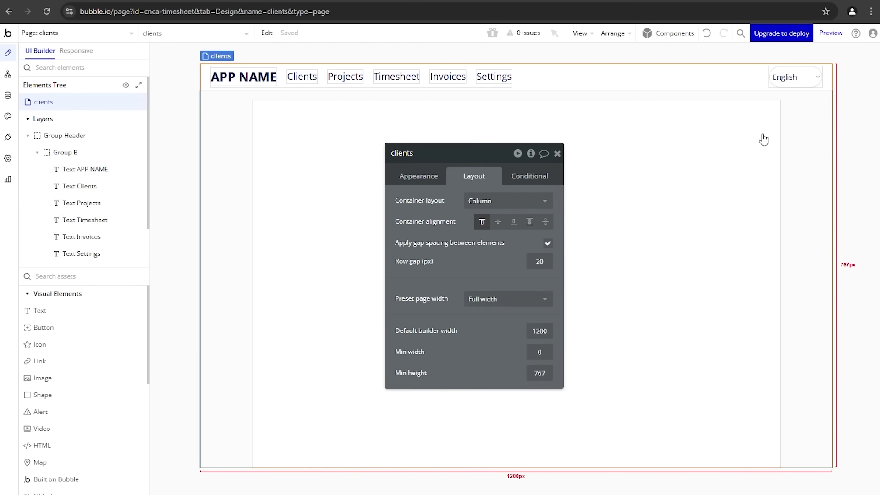
click(557, 153)
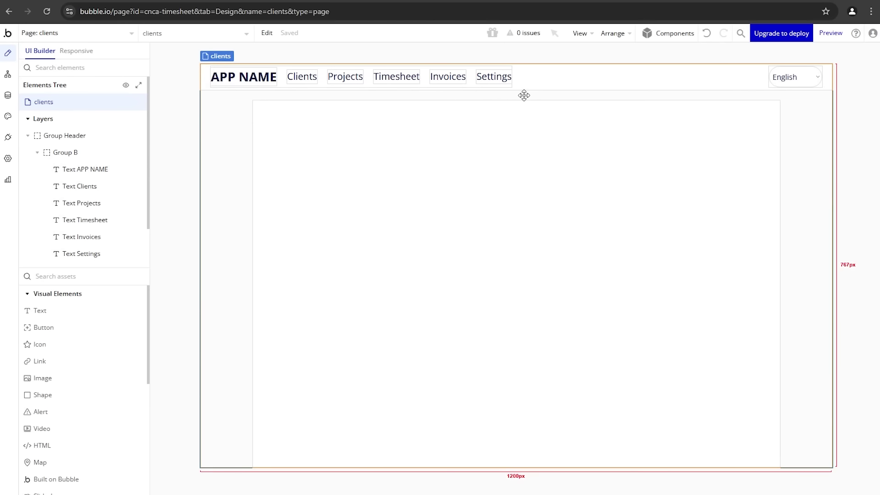
double_click(533, 84)
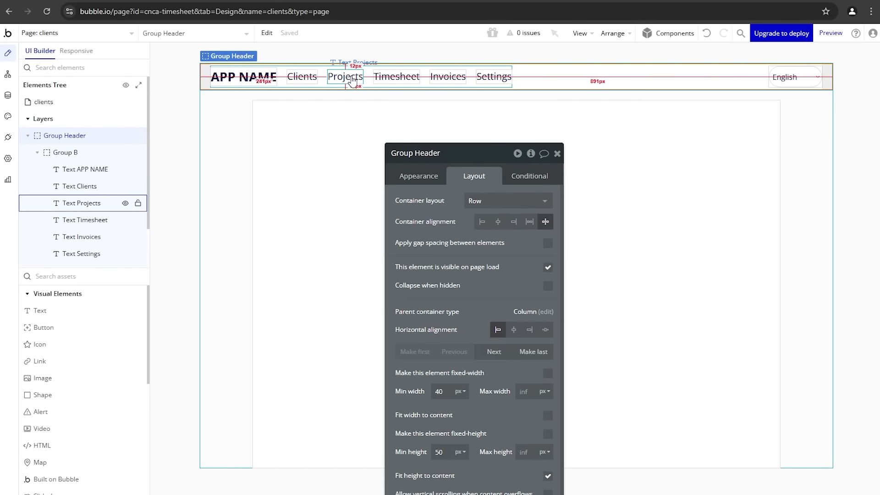
Step: Convert Group Header into a reusable element named 'Header'
right_click(527, 77)
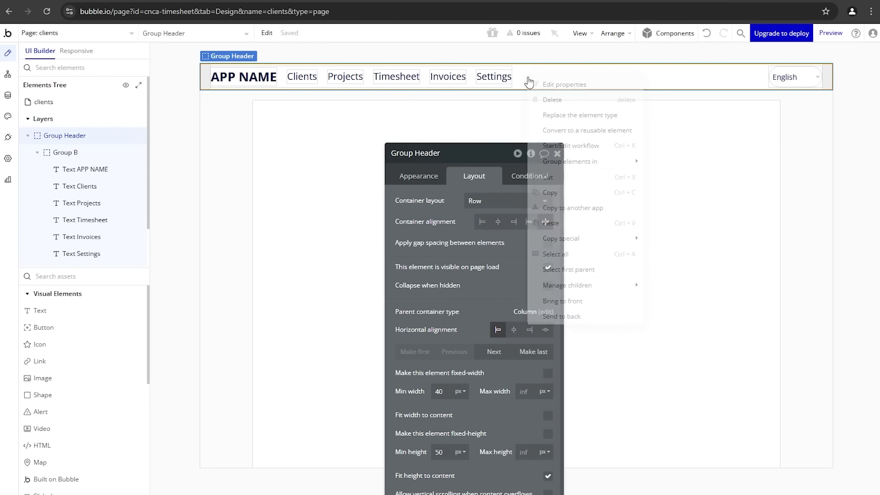
click(563, 132)
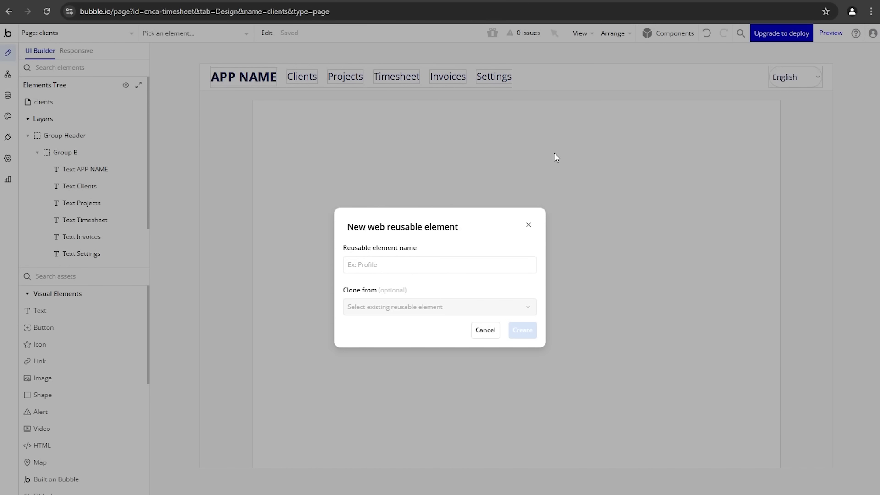
click(474, 271)
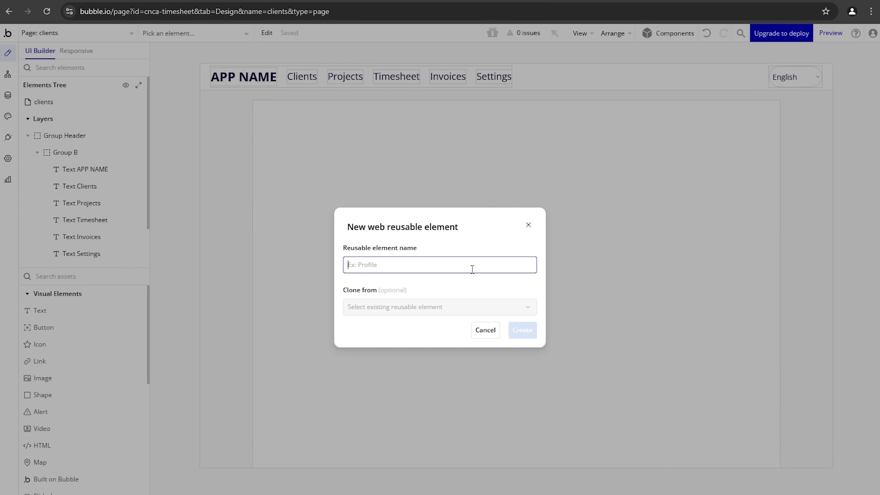
text(Header)
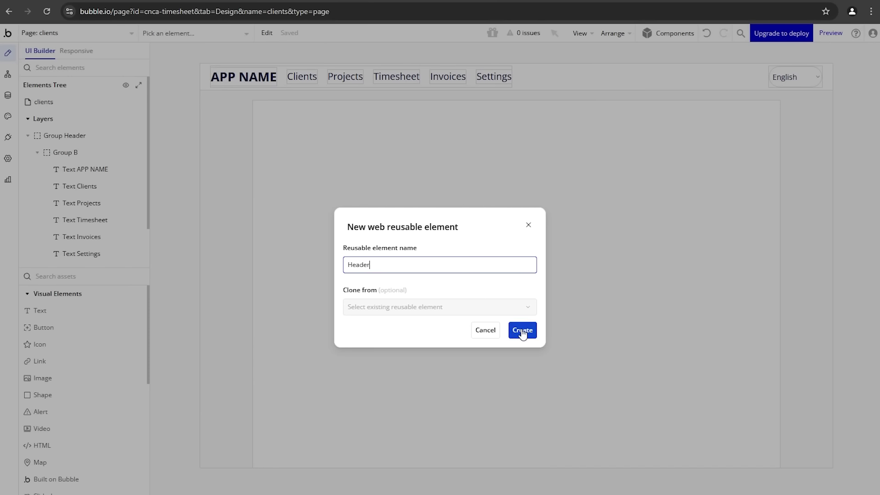
click(522, 330)
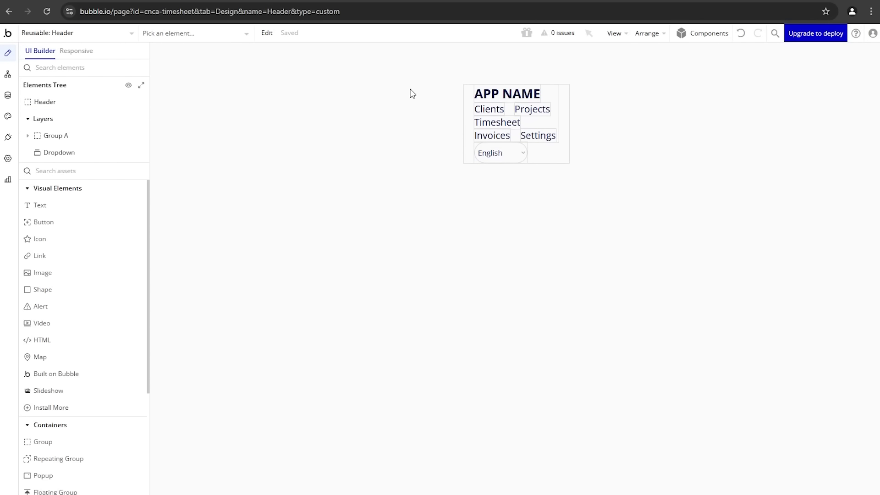
Step: Give the Header reusable a 1200 builder width and flat #FFFFFF background, then return to clients
click(46, 35)
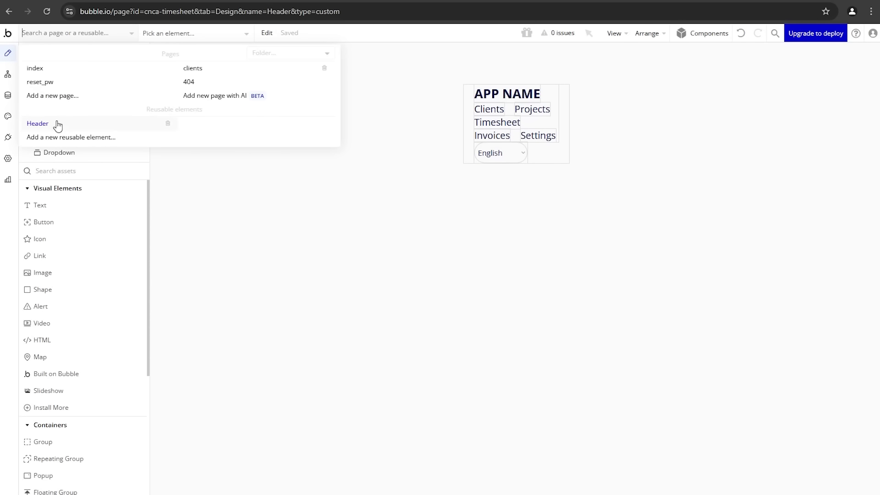
mouse_move(59, 126)
click(513, 158)
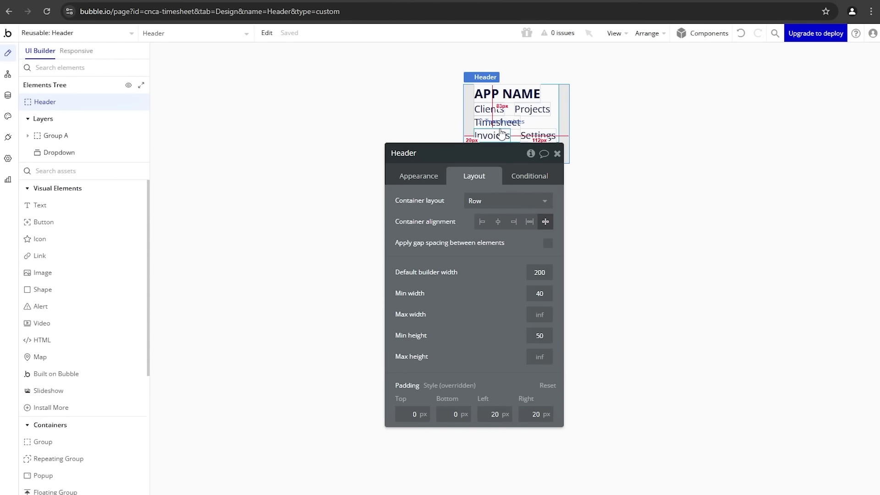
drag(426, 220, 249, 167)
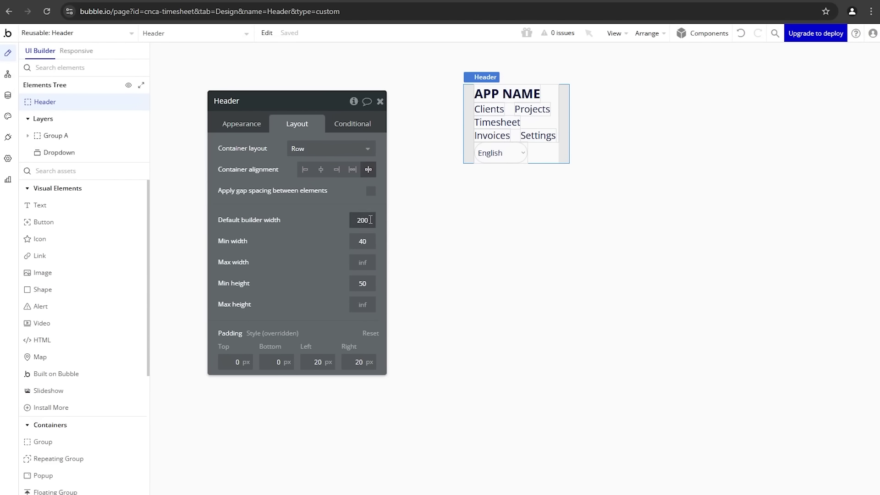
text(1200)
key(Return)
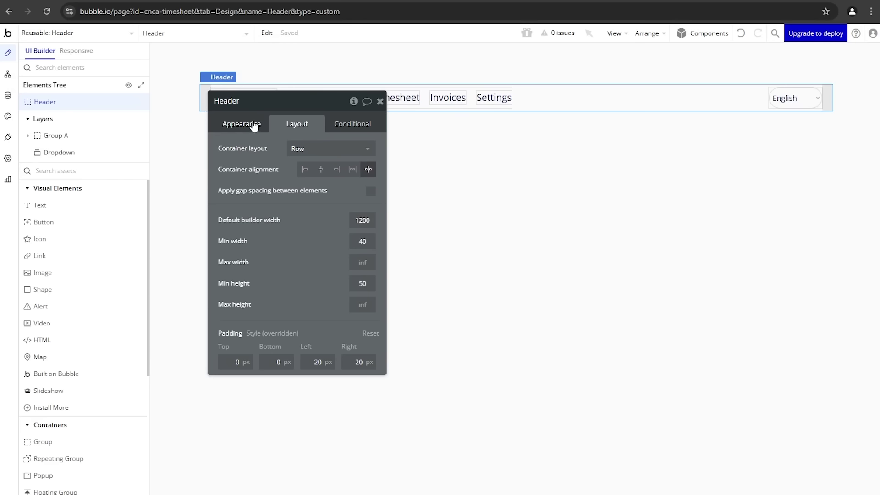
click(255, 127)
click(323, 331)
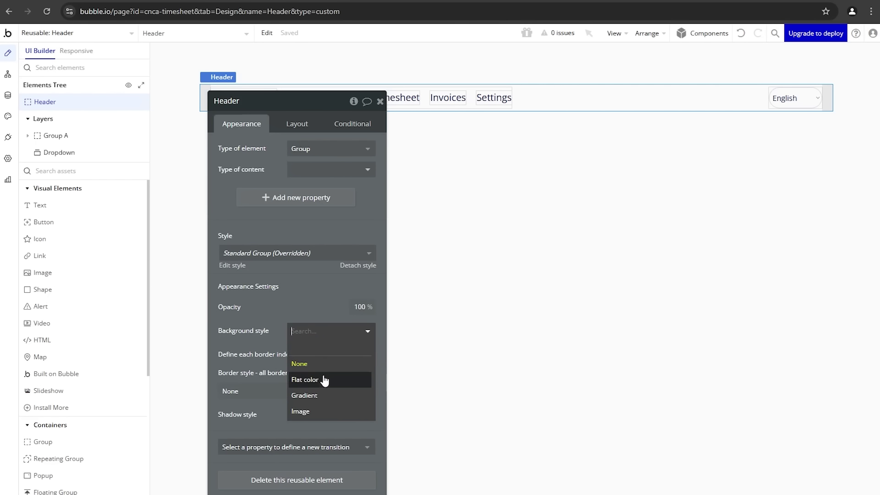
click(324, 379)
drag(308, 202, 315, 254)
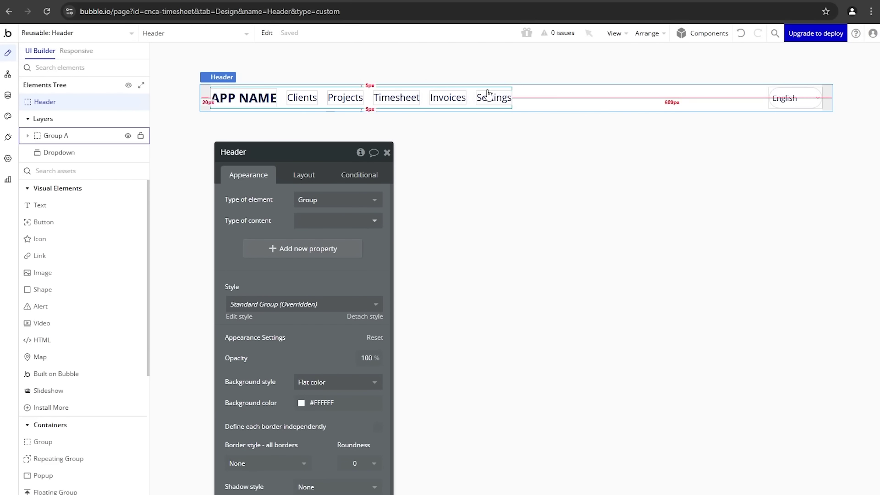
click(90, 34)
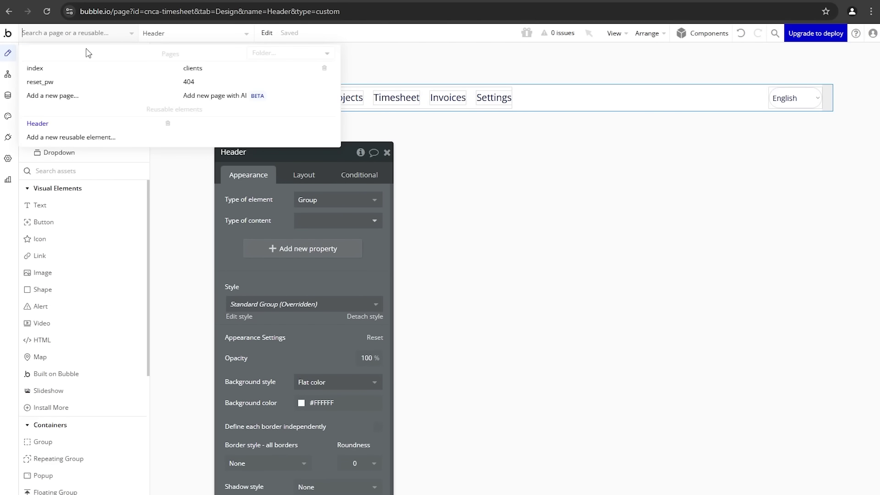
click(195, 68)
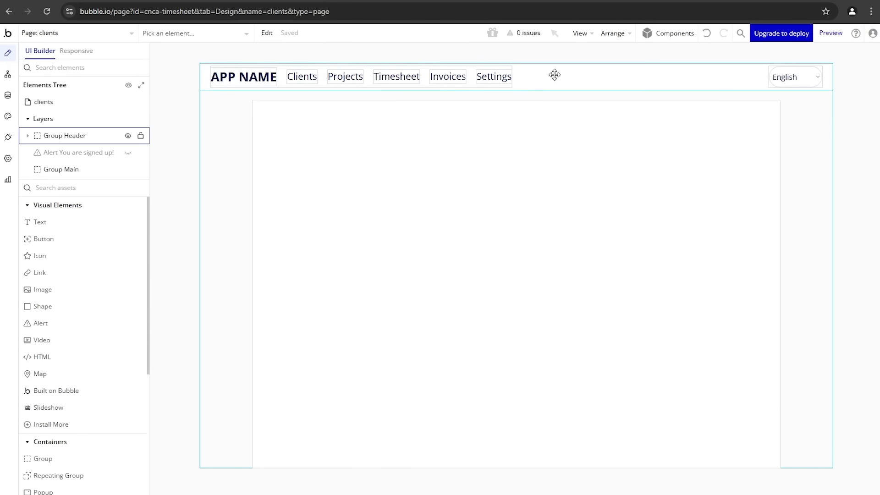
Step: Delete the old Group Header from the clients page
double_click(554, 75)
key(Delete)
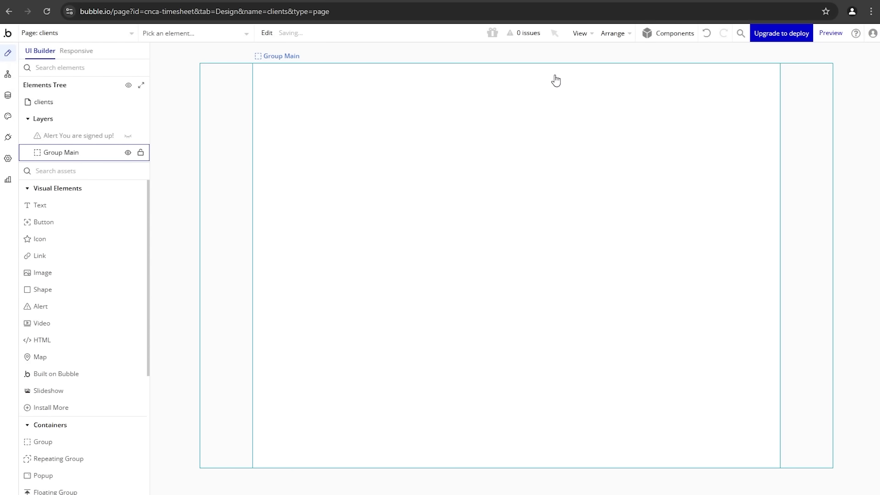
scroll(86, 299, down, 6)
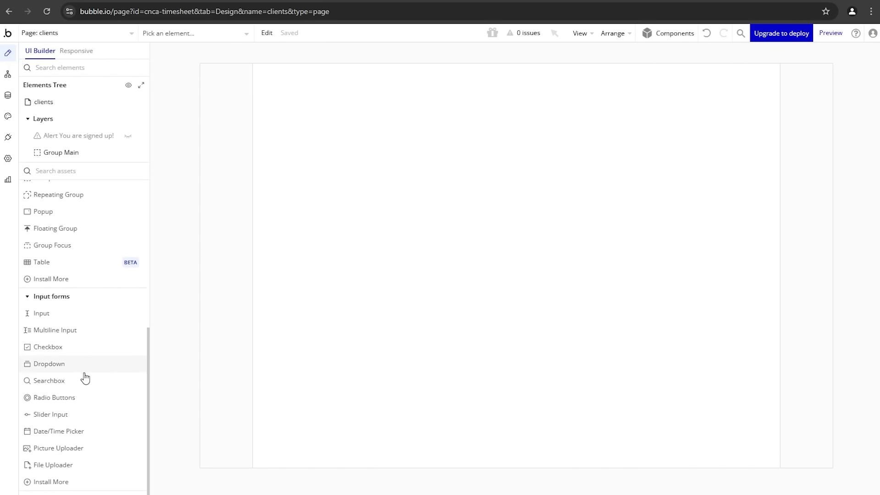
scroll(59, 436, up, 6)
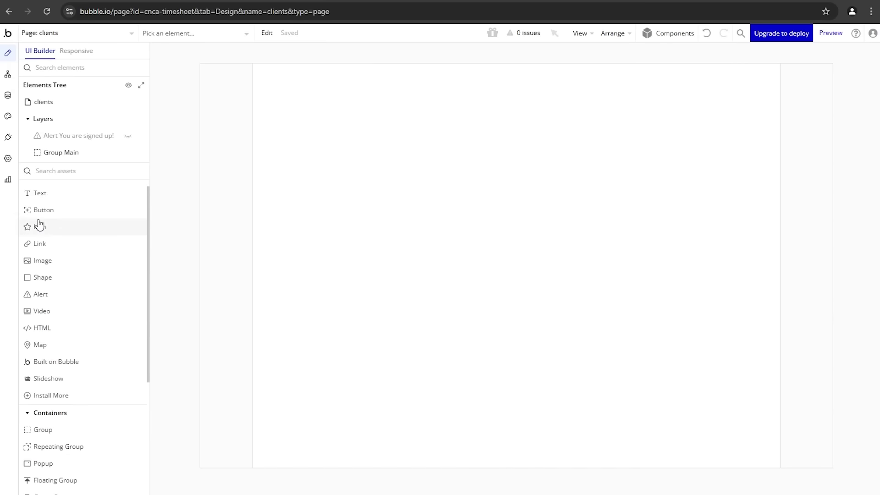
scroll(69, 229, up, 1)
Step: Place a Header reusable instance at the top of the page and open it for editing
click(27, 188)
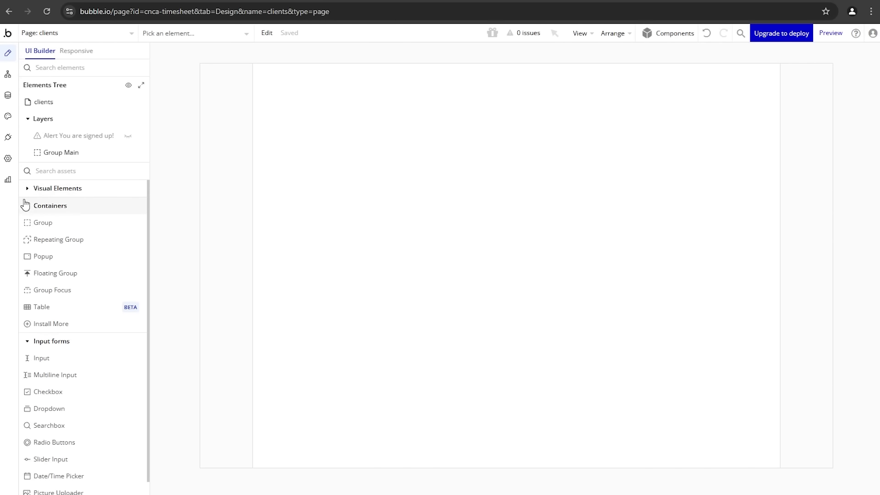
click(27, 206)
click(39, 224)
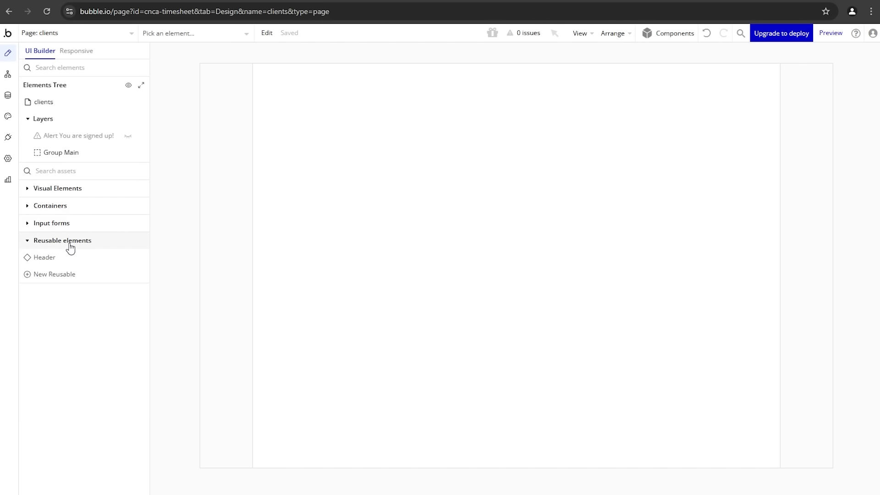
mouse_move(59, 263)
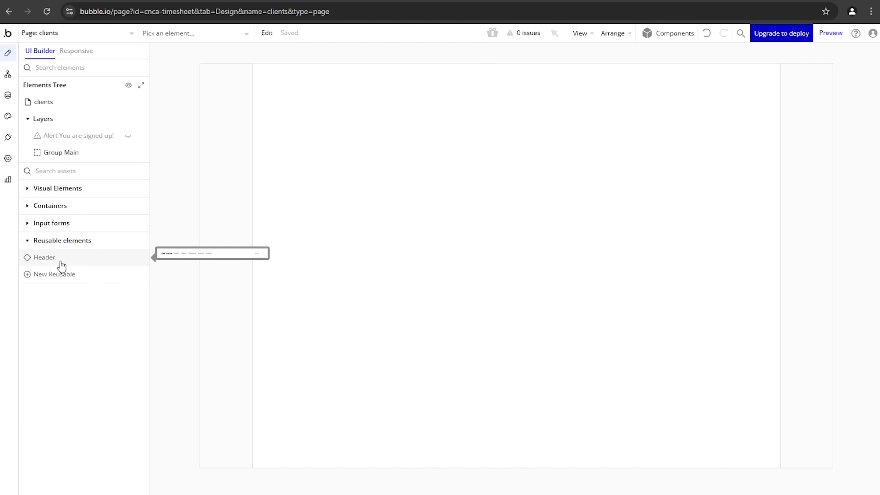
click(61, 265)
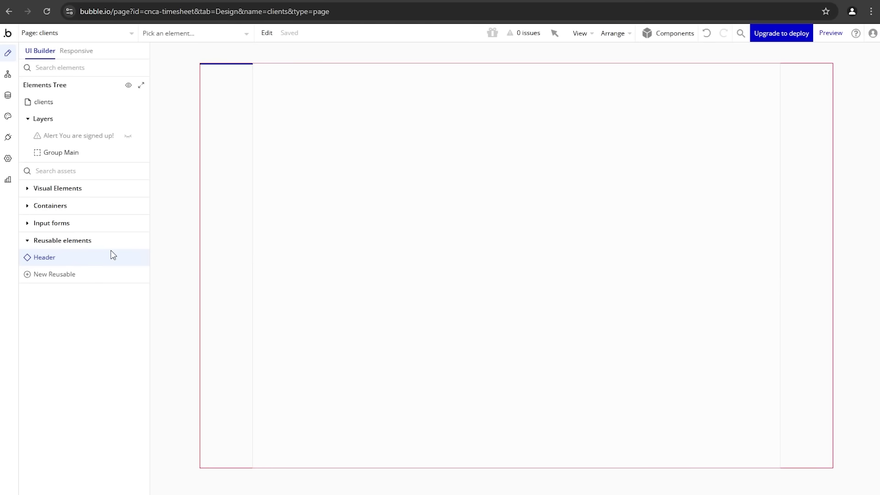
click(222, 81)
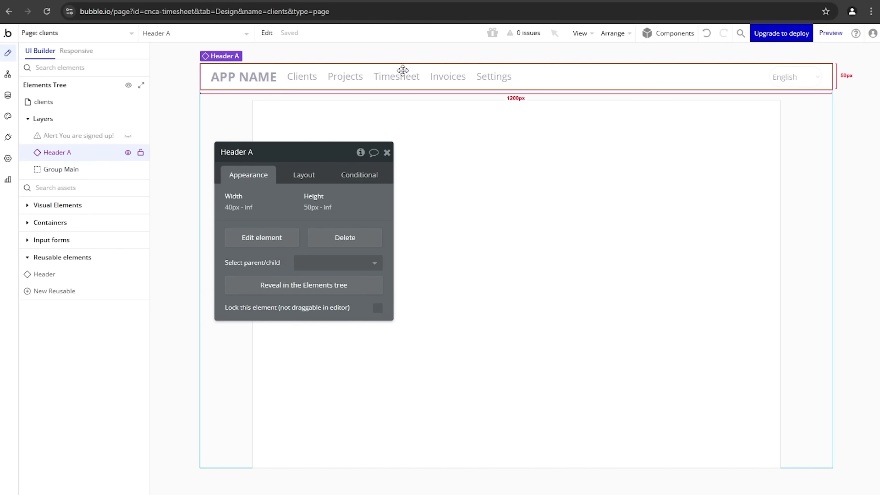
click(248, 241)
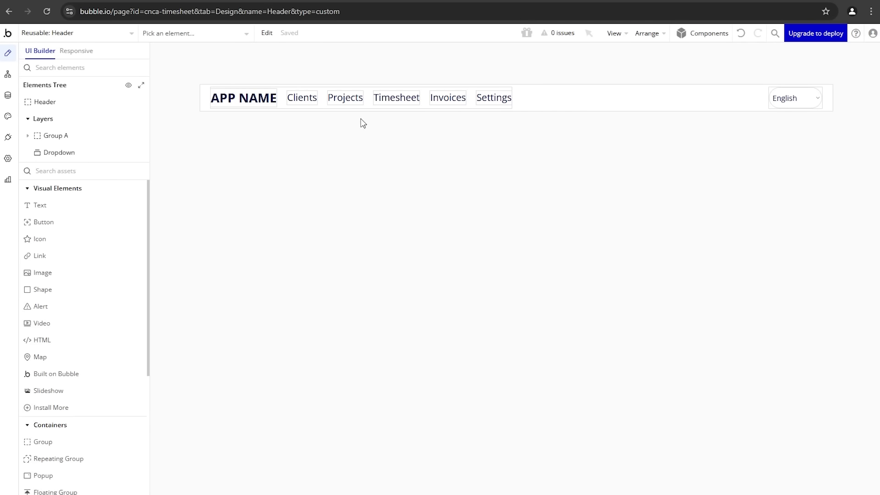
Step: Go back to the clients page and select the Header A instance
click(56, 40)
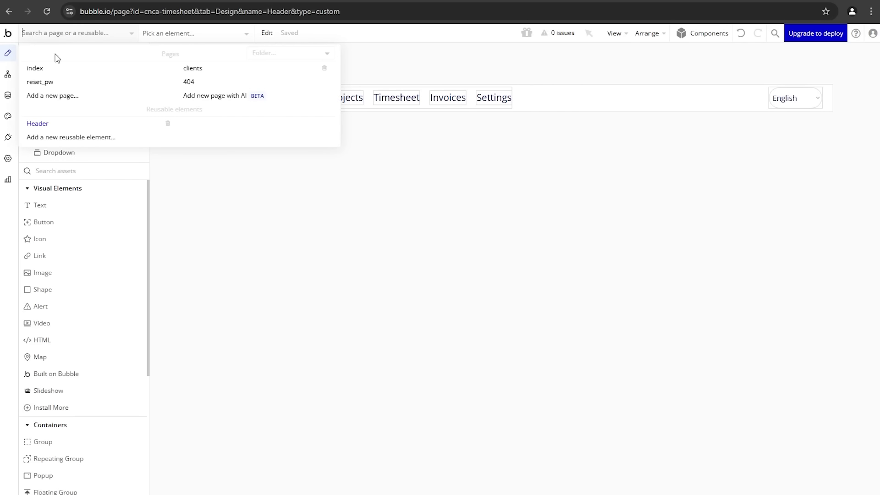
click(238, 74)
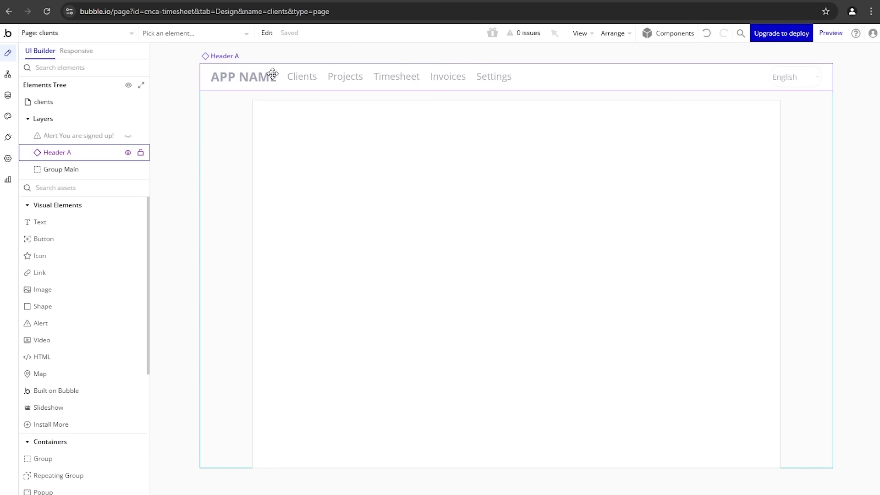
double_click(270, 77)
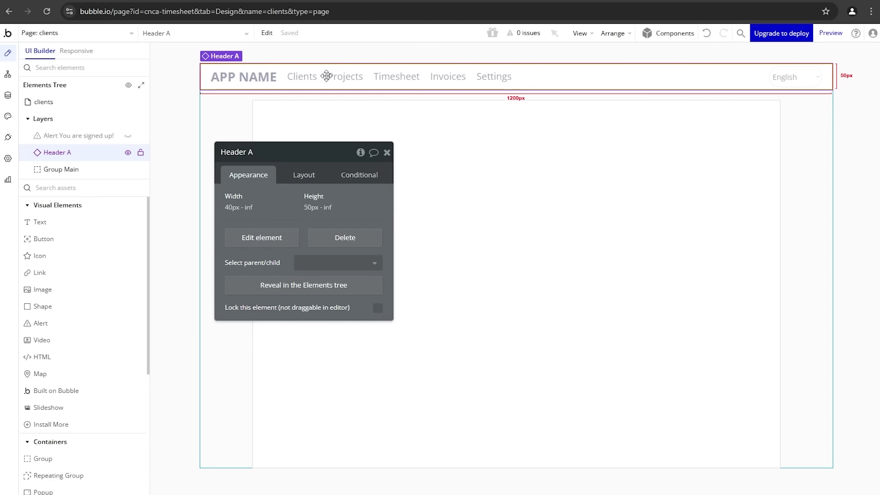
Step: Add a new page named 'projects', cloned from the clients page
click(122, 33)
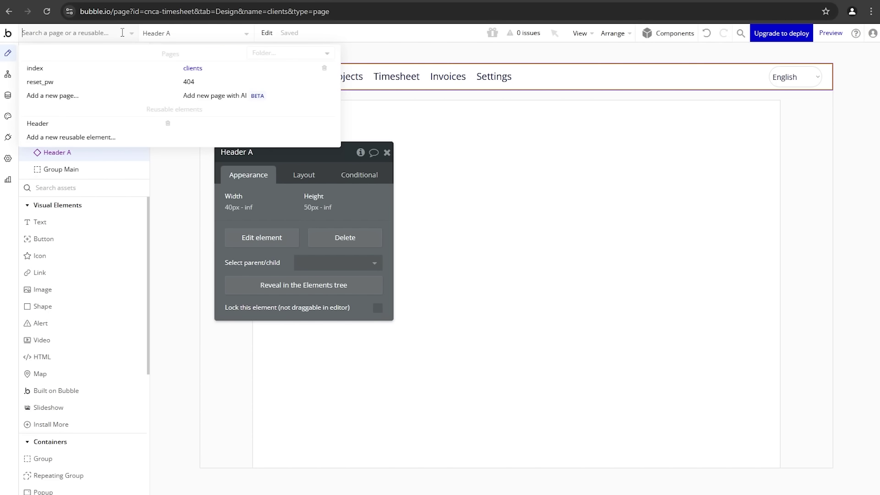
click(108, 106)
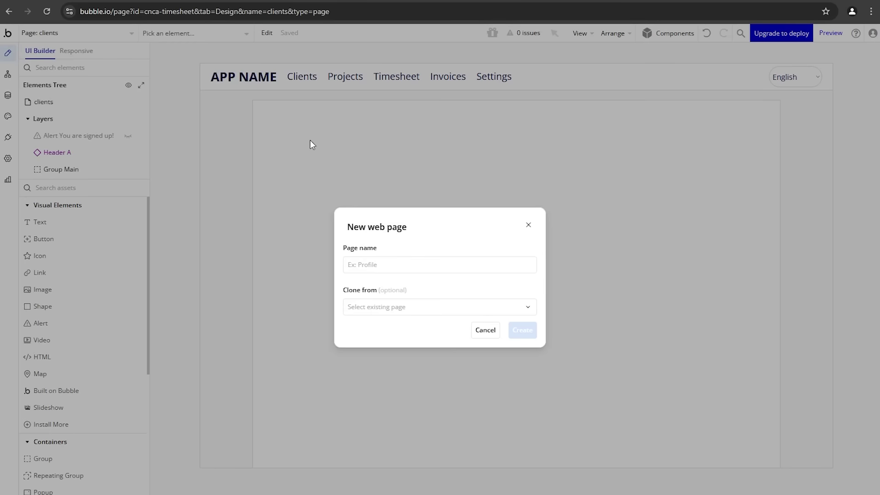
text(proej)
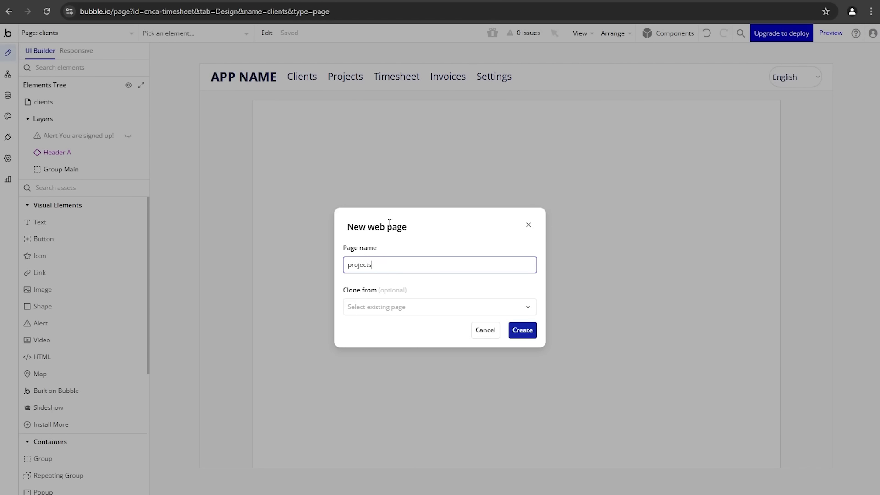
click(412, 312)
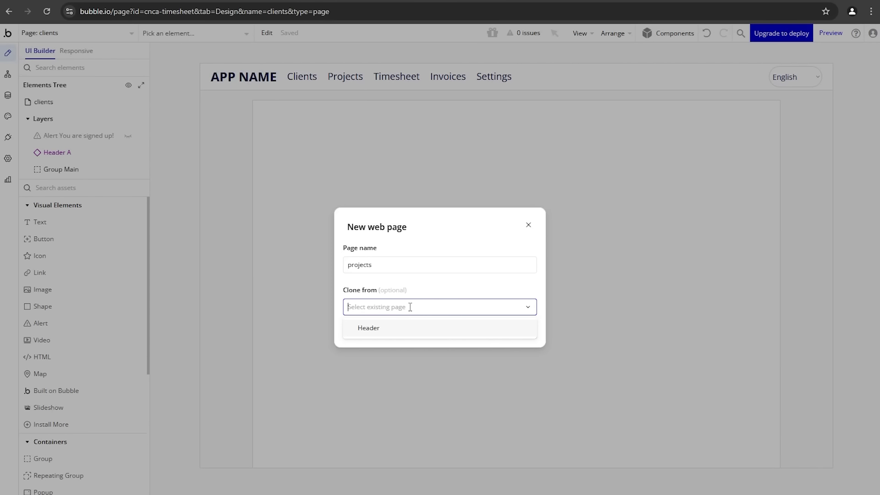
click(428, 294)
click(414, 304)
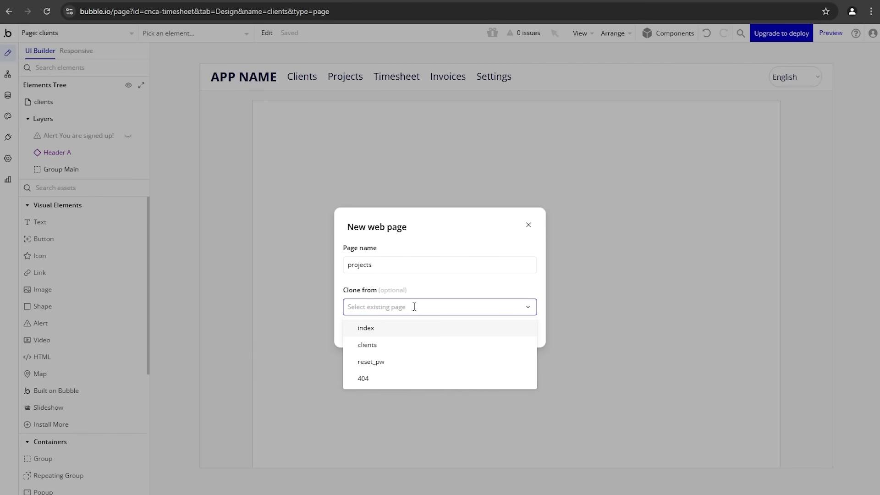
click(383, 348)
click(524, 334)
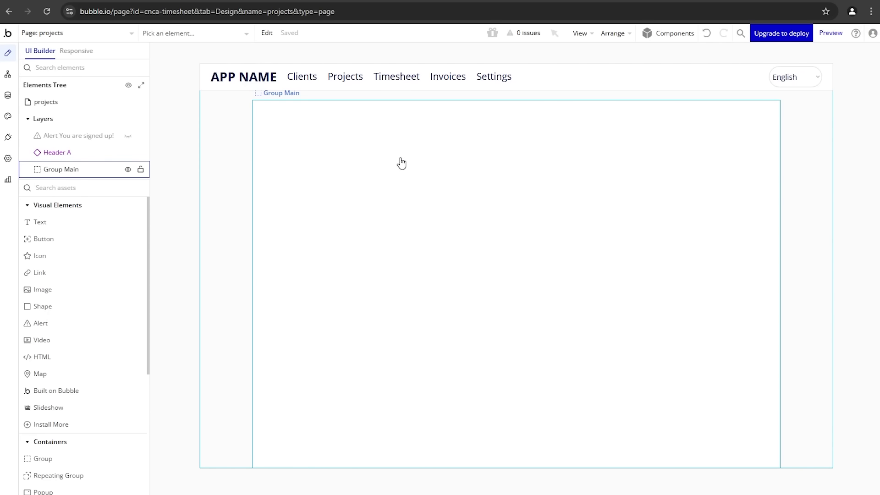
Step: In the reusable Header, change the APP NAME title's font colour to blue
click(236, 86)
key(ctrl+alt+p)
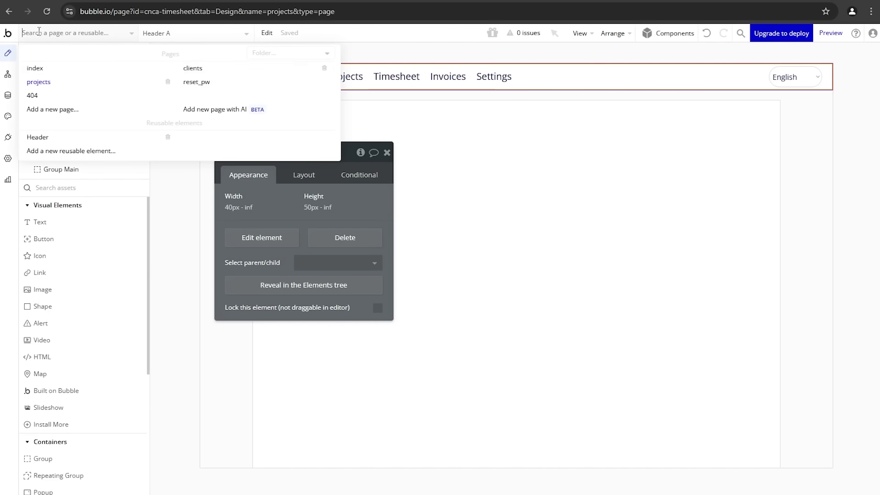
click(249, 73)
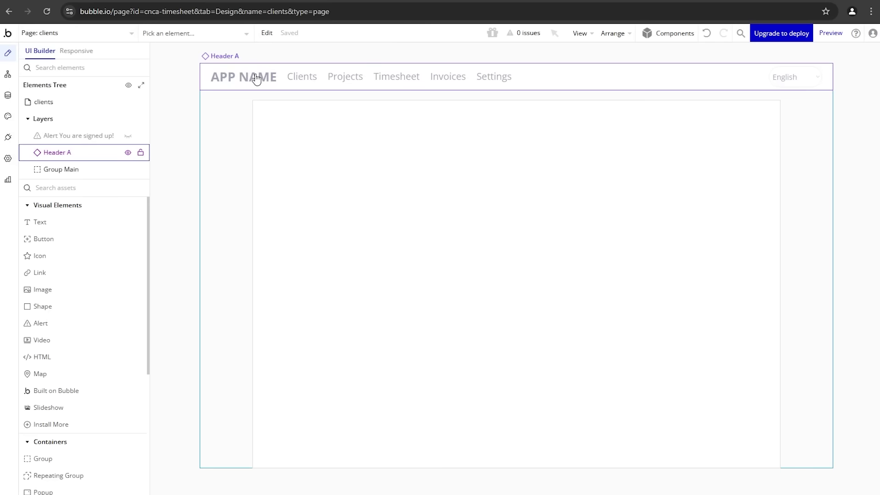
click(88, 32)
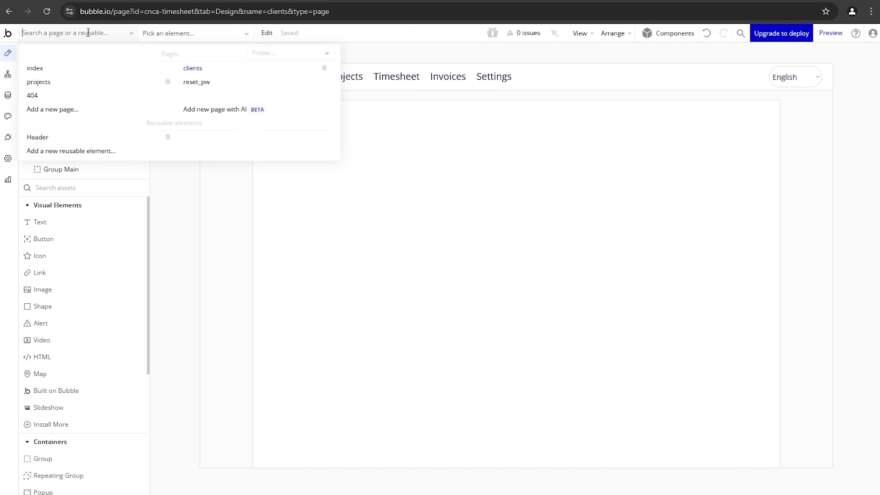
click(69, 138)
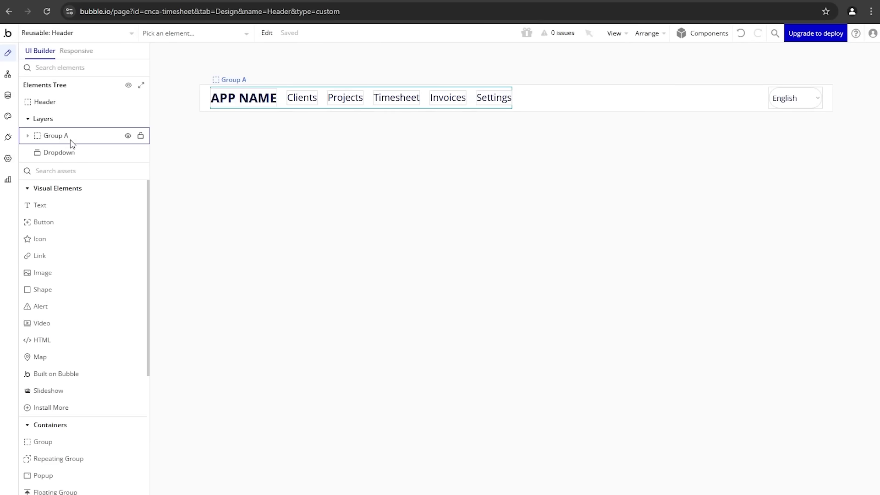
double_click(270, 106)
drag(294, 250, 421, 170)
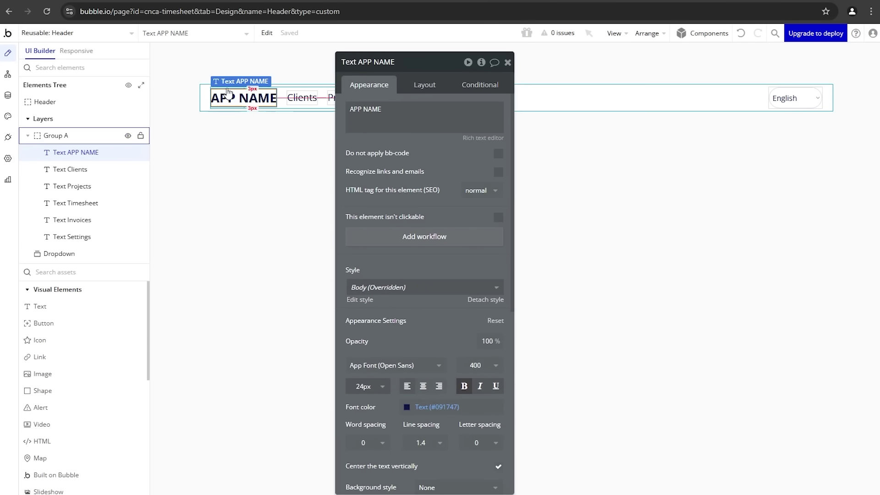
click(430, 408)
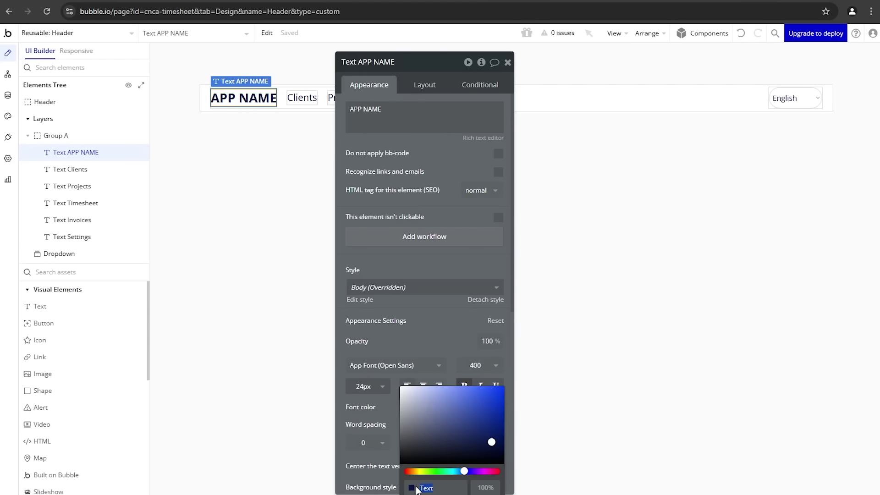
click(245, 153)
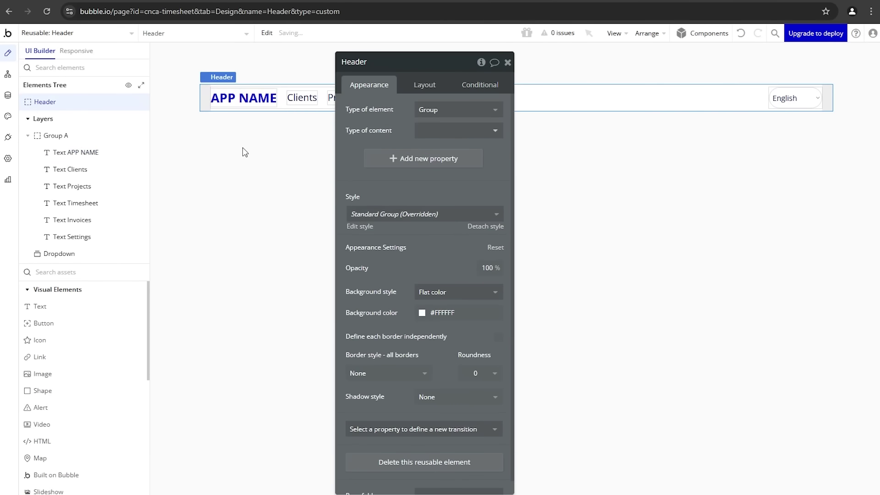
Step: Check the updated header on the clients and projects pages
click(103, 37)
click(211, 68)
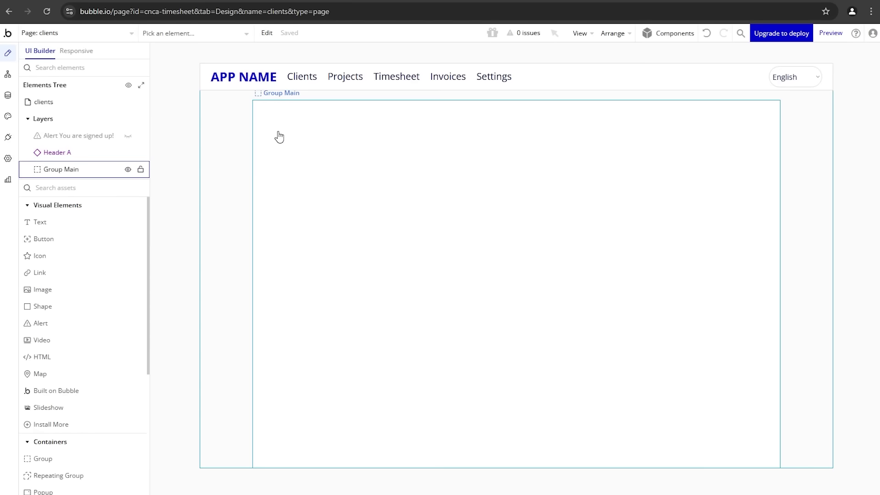
click(121, 32)
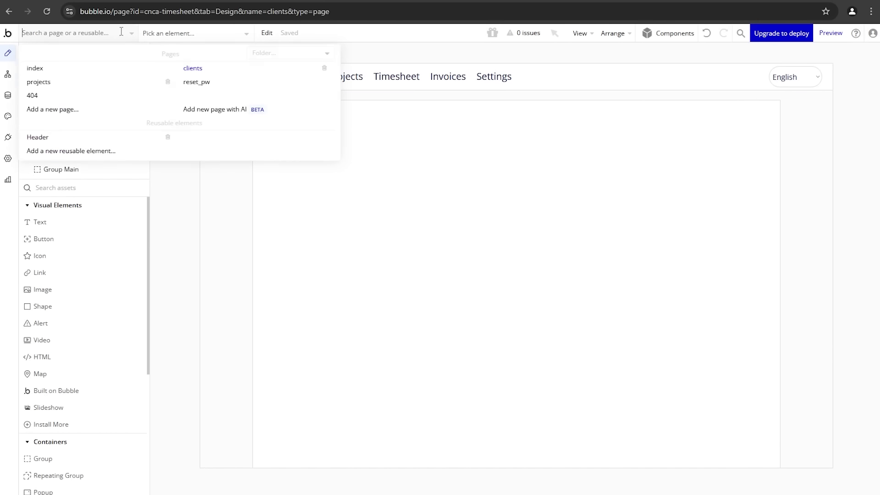
click(99, 81)
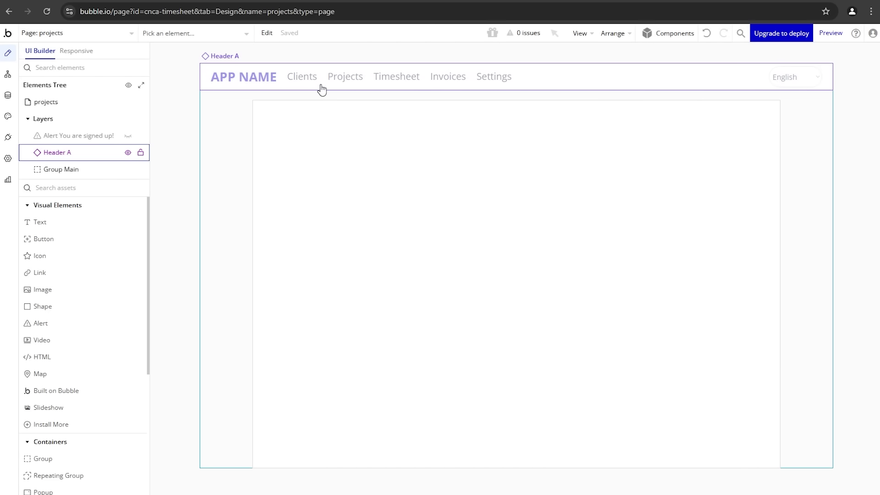
click(92, 33)
click(207, 70)
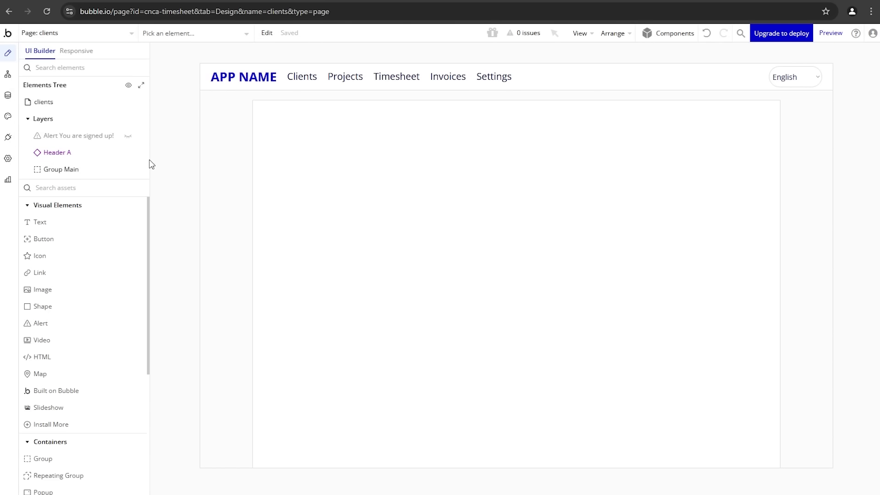
Step: Draw a test button in the clients page's main group, then delete it
click(82, 238)
drag(292, 152, 345, 179)
click(107, 33)
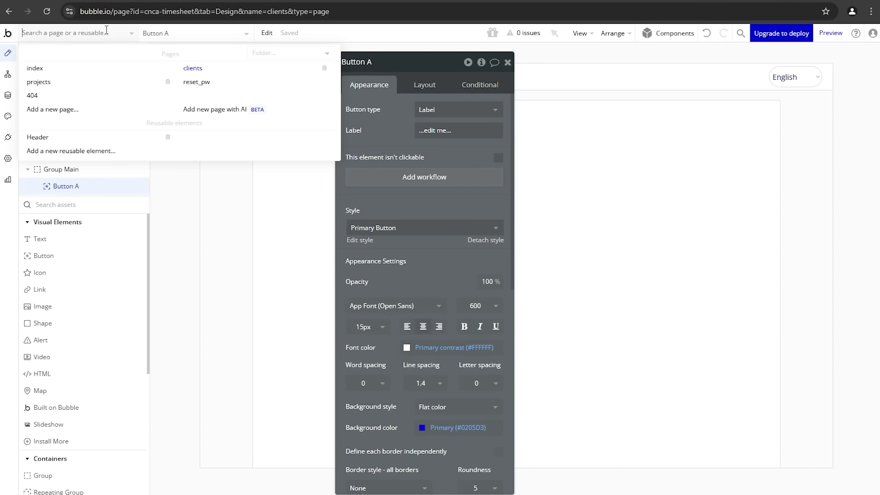
click(100, 84)
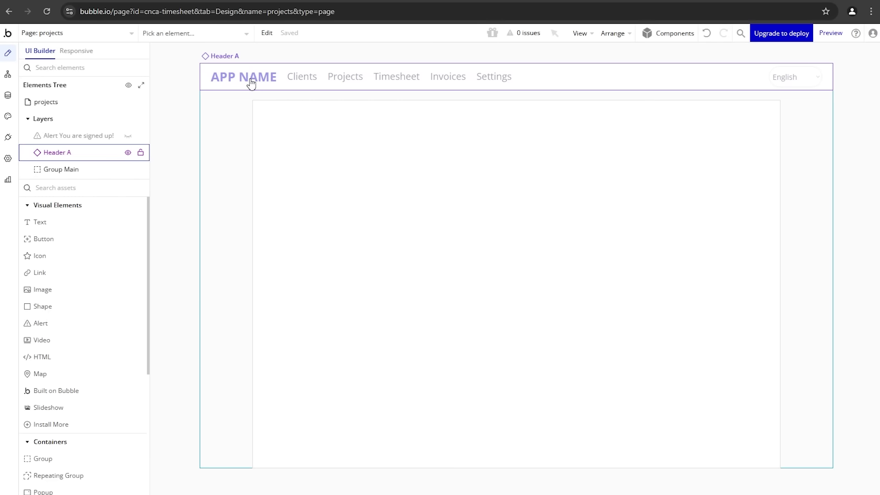
click(117, 40)
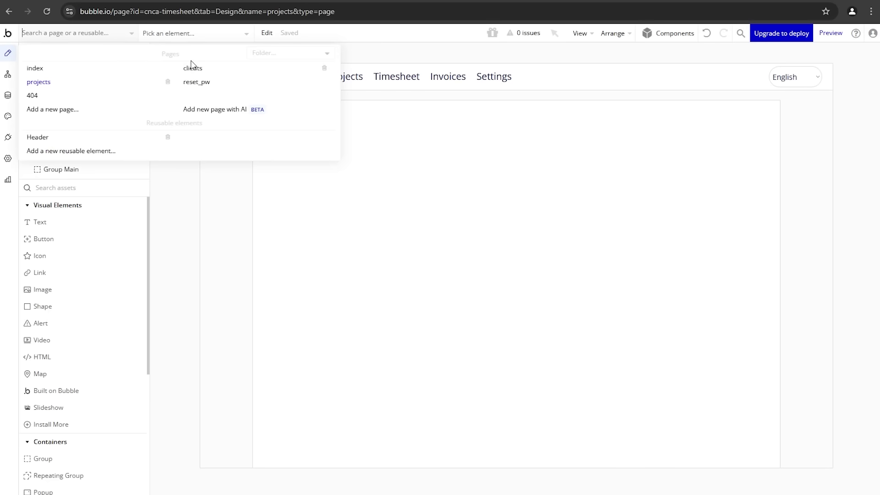
click(212, 71)
double_click(289, 114)
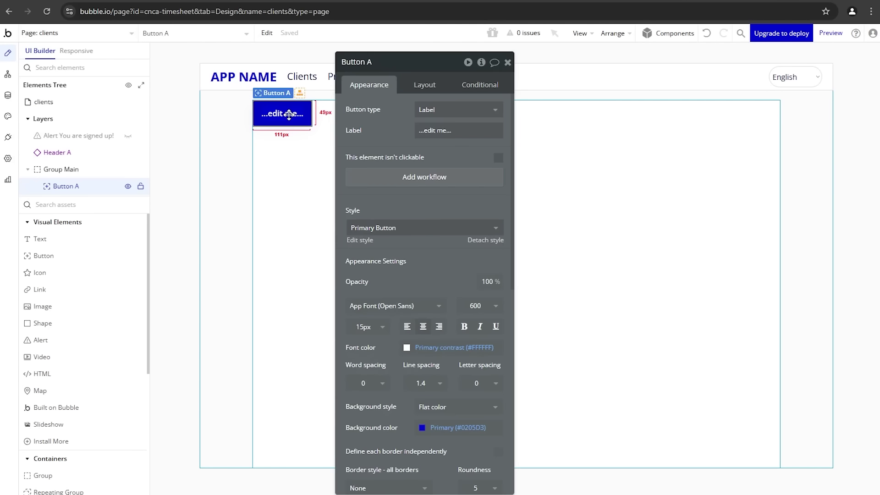
key(Delete)
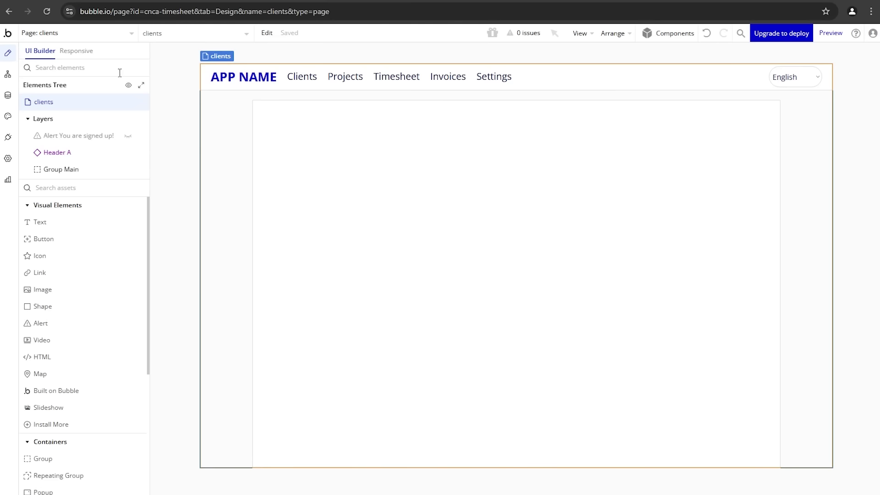
Step: Create a new timesheet page cloned from the clients page
click(89, 33)
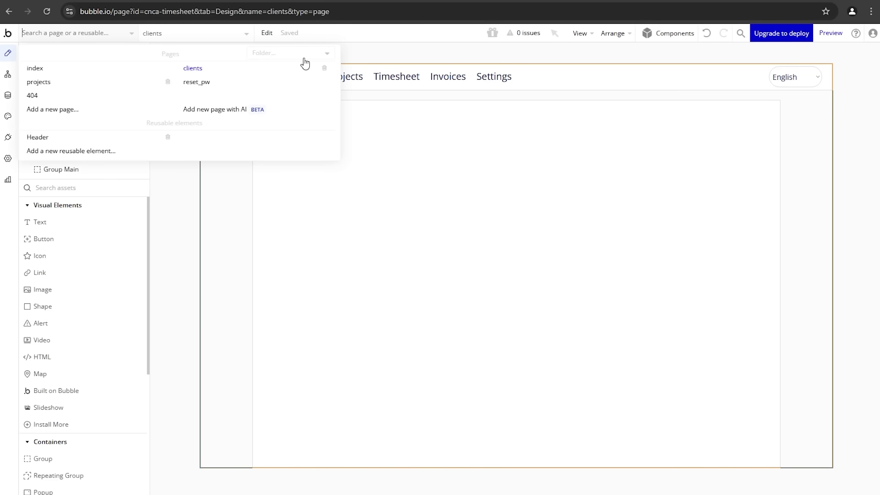
click(97, 113)
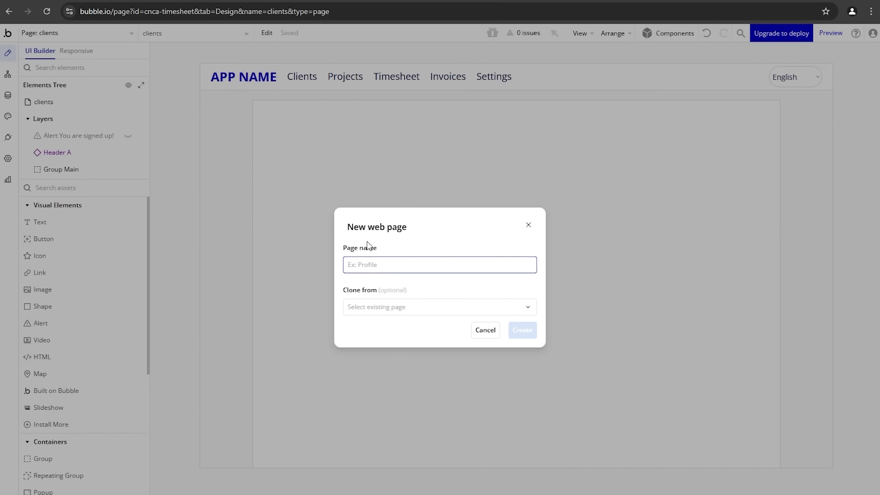
text(timesheet)
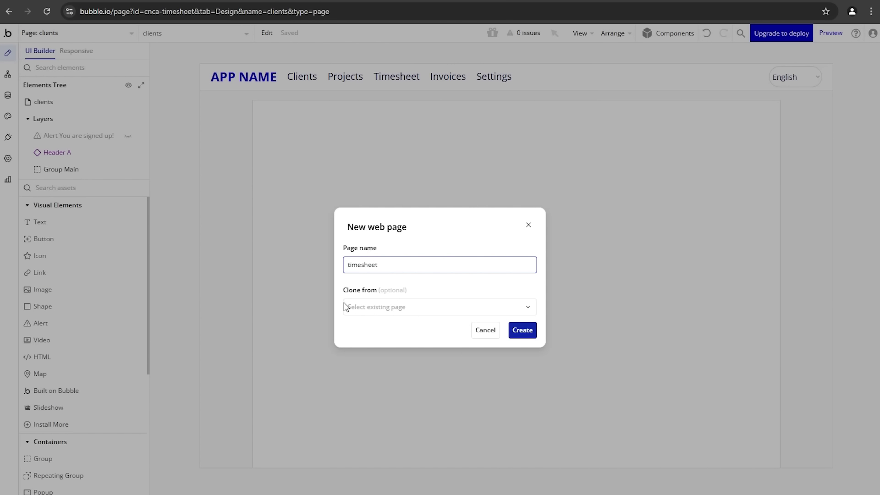
click(346, 306)
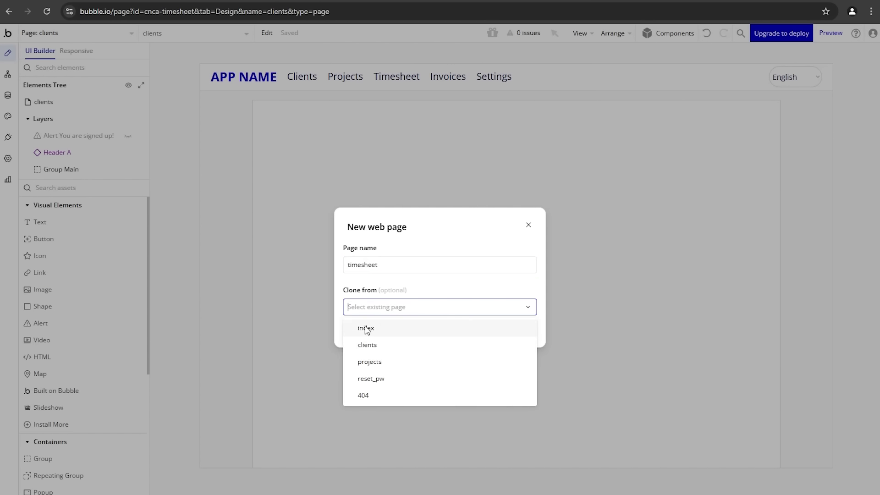
click(380, 342)
click(519, 337)
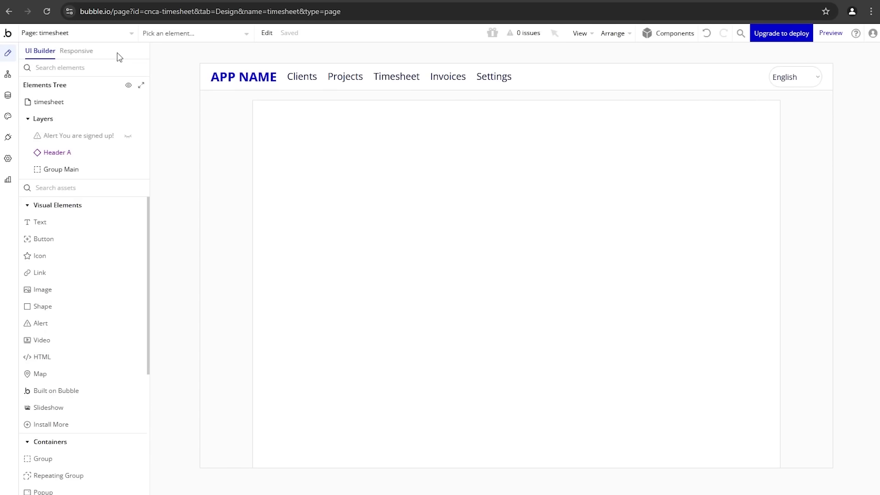
Step: Create a new invoices page cloned from the timesheet page
click(113, 34)
click(98, 110)
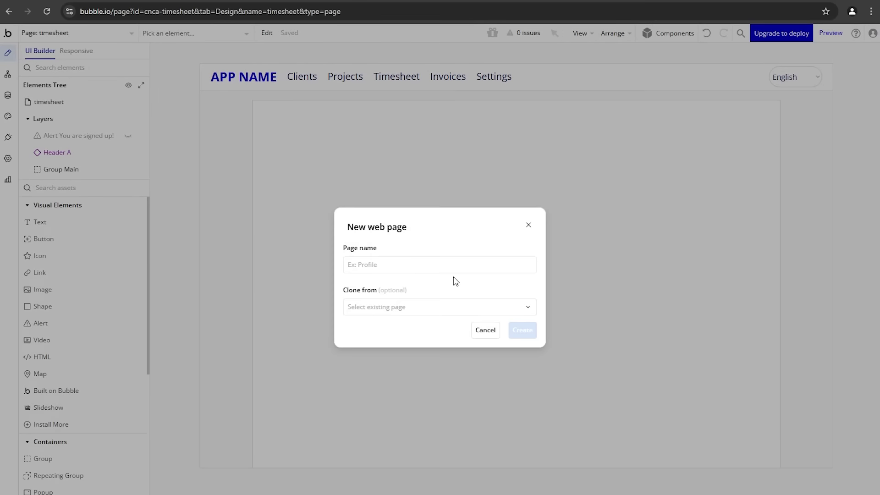
text(invoices)
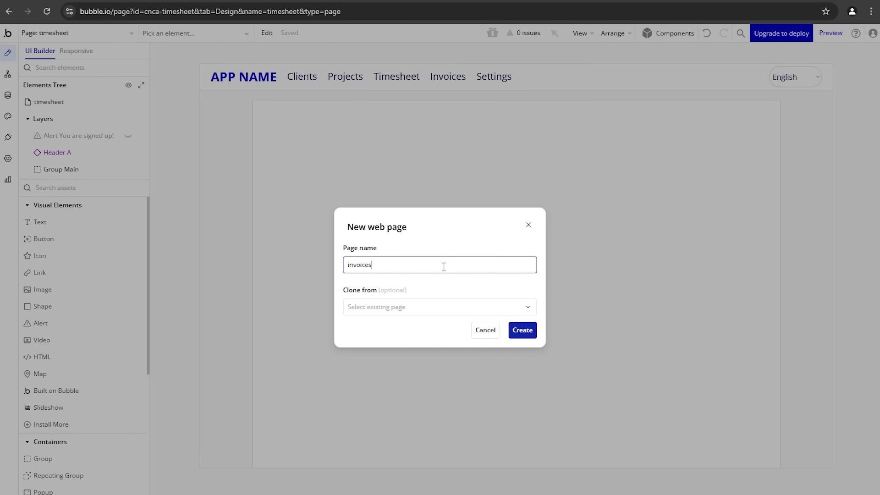
click(415, 306)
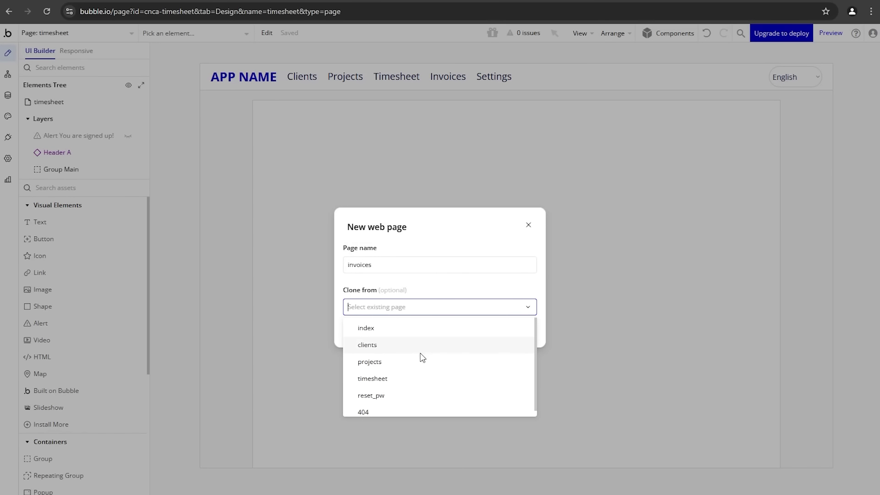
click(408, 387)
click(521, 330)
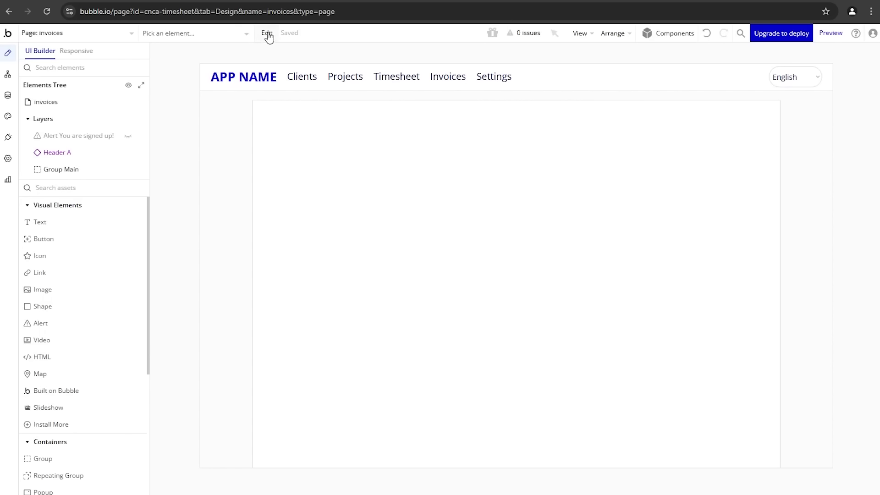
Step: Clone the invoices page into a new page named settings
click(268, 34)
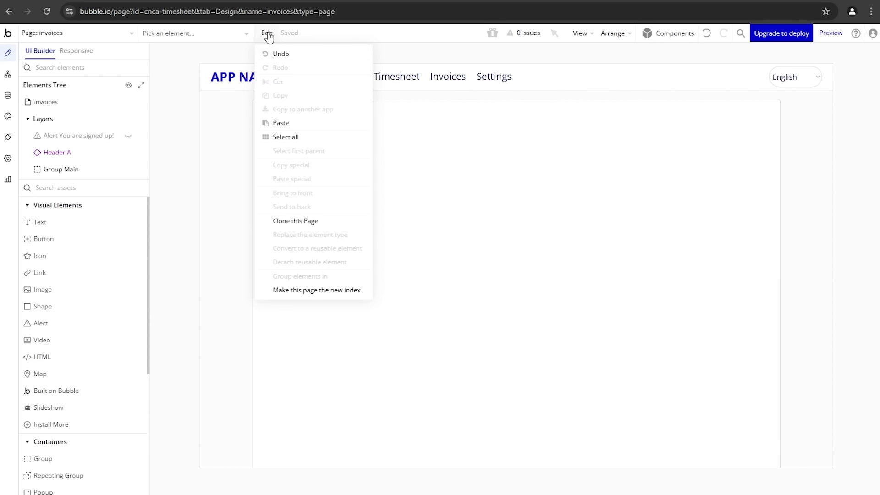
click(300, 222)
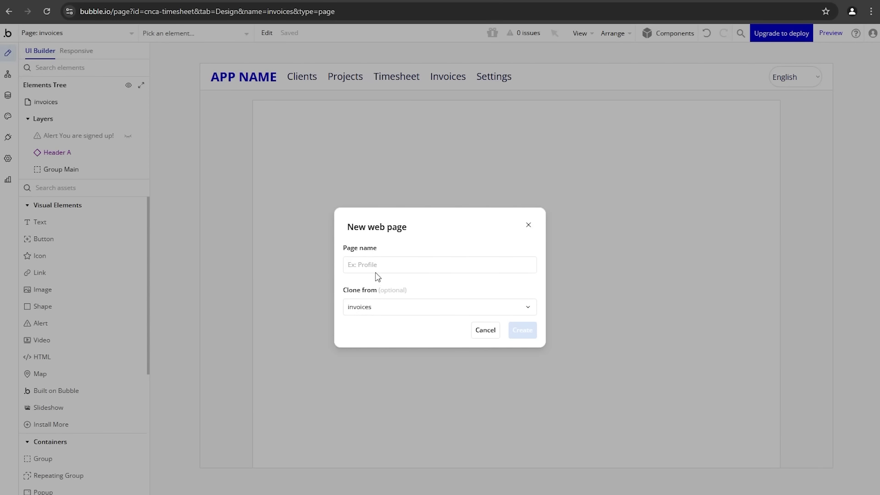
click(379, 265)
text(settings)
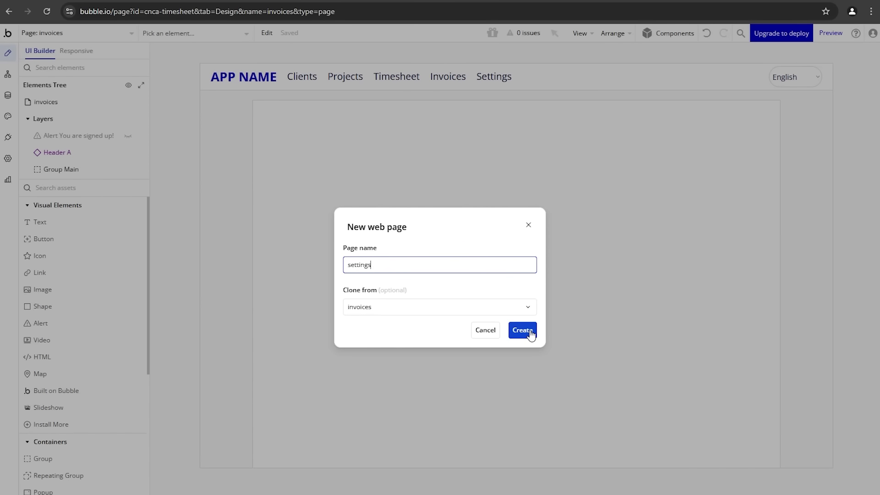
click(531, 330)
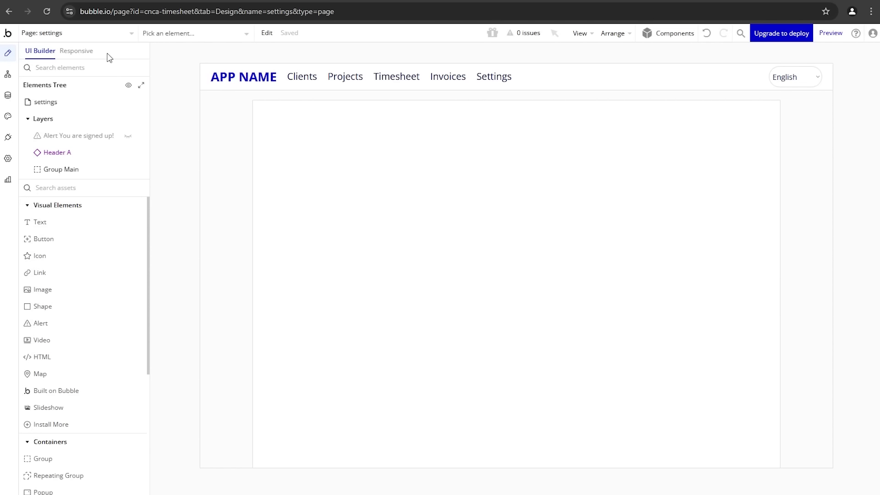
Step: On the settings page, select the header and open the reusable Header for editing
click(96, 36)
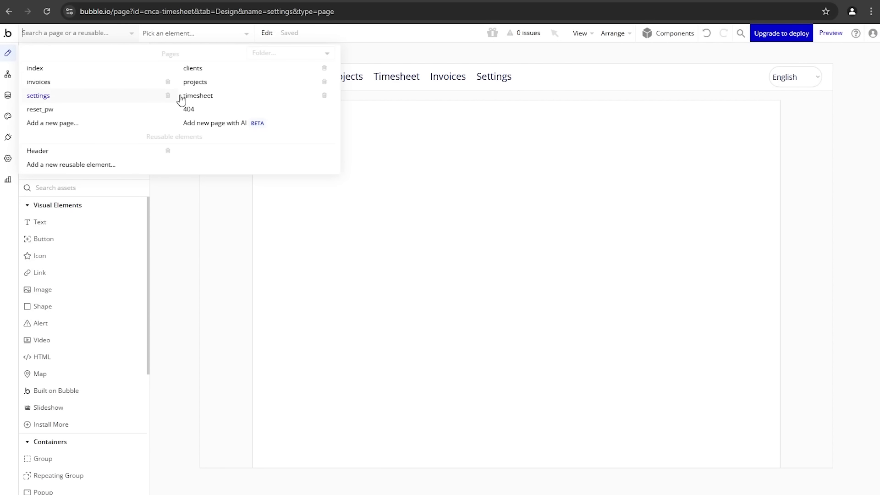
click(191, 195)
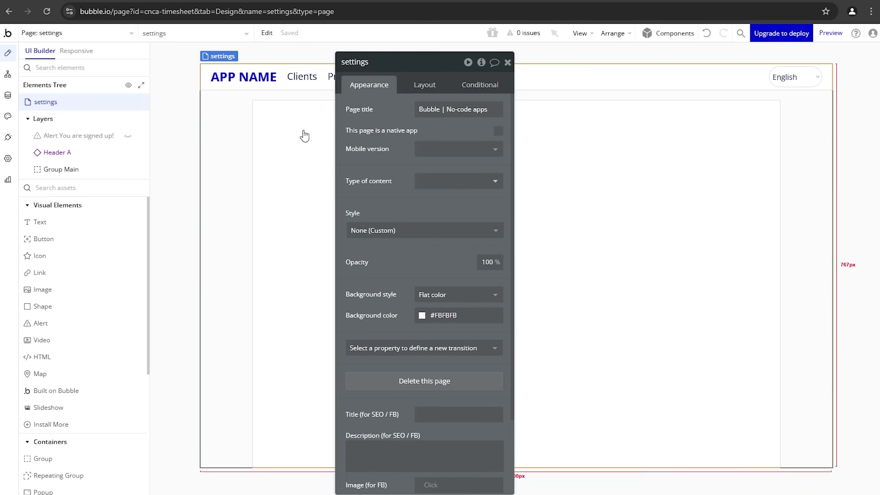
click(315, 80)
drag(373, 112, 366, 173)
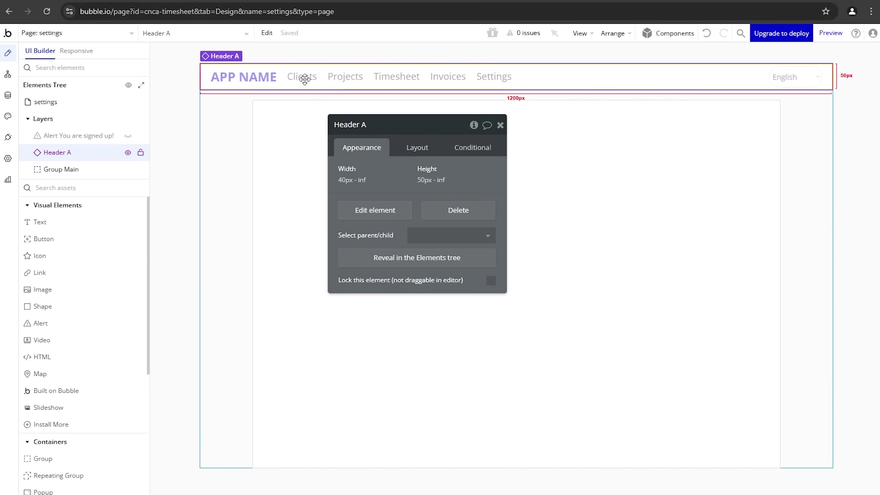
click(371, 206)
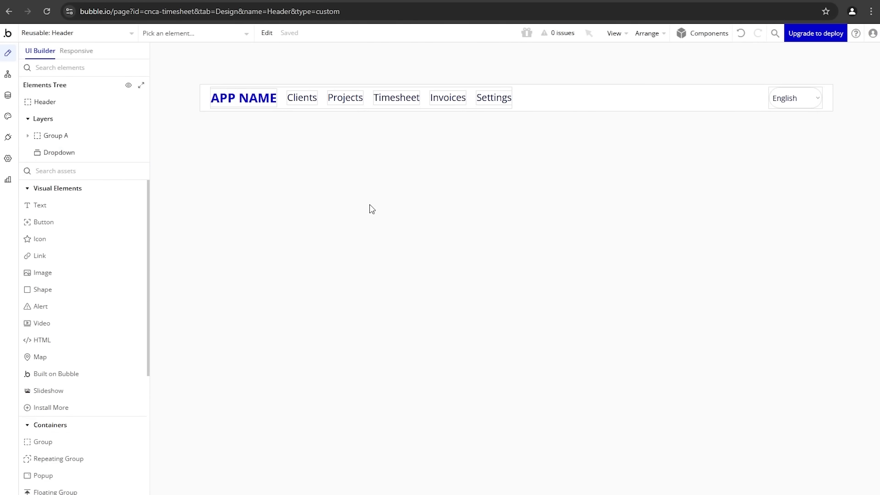
Step: Give the Clients text a condition: bold when the current page name is clients
double_click(316, 101)
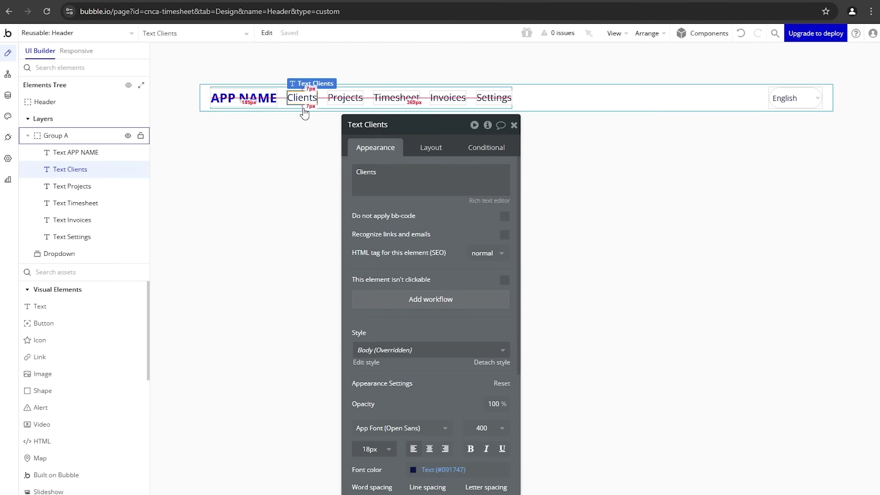
click(485, 147)
click(450, 180)
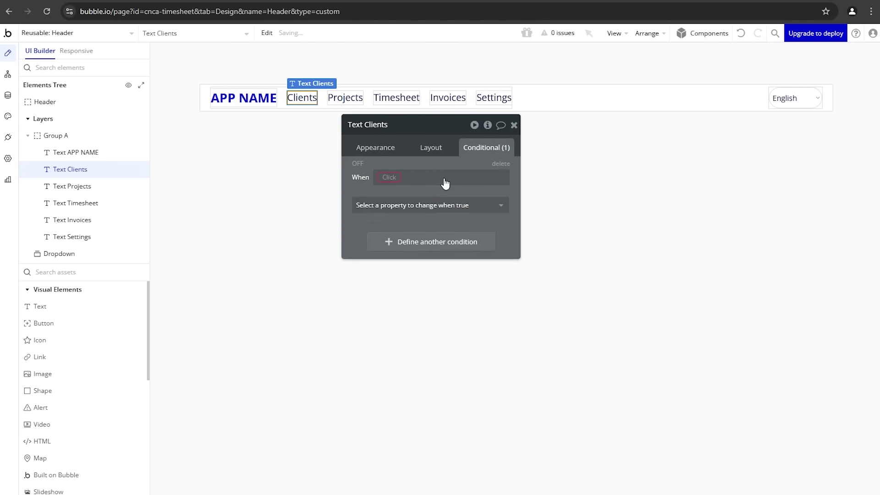
click(389, 179)
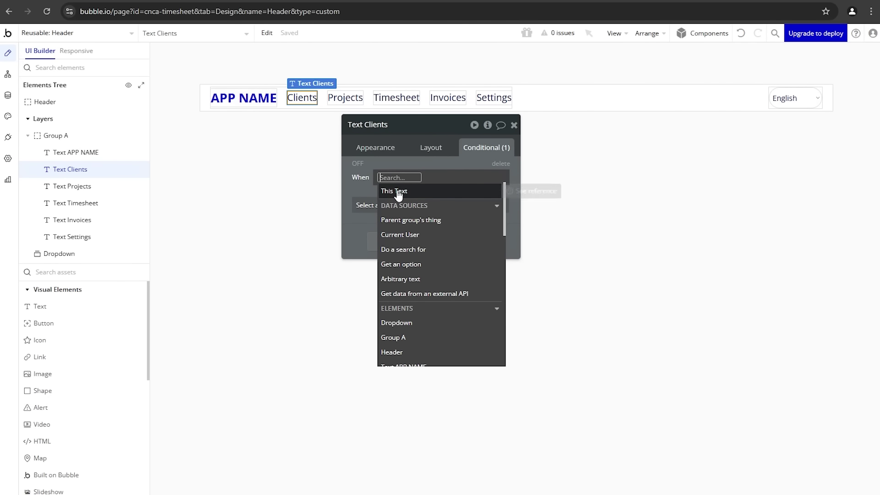
text(nam)
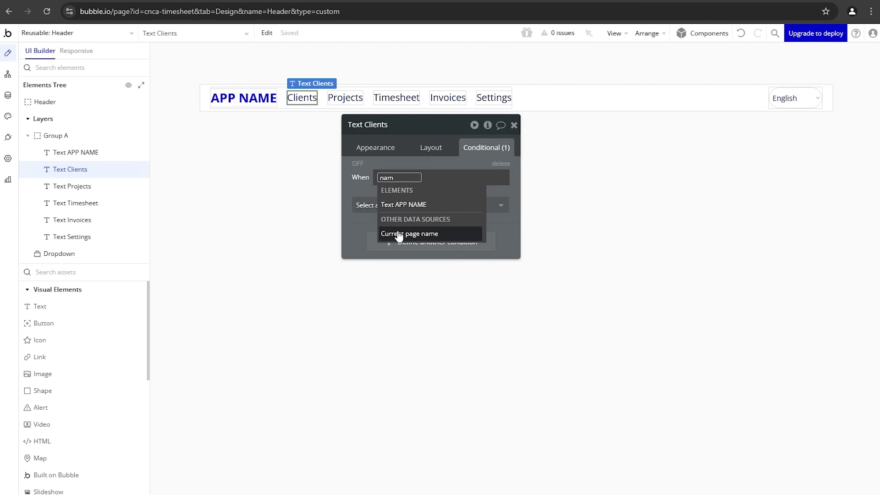
click(399, 235)
click(450, 207)
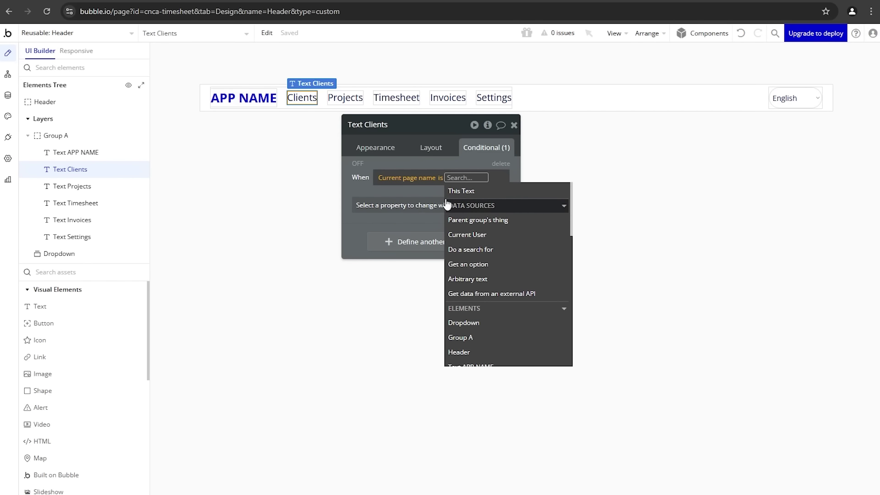
text(clients)
key(Return)
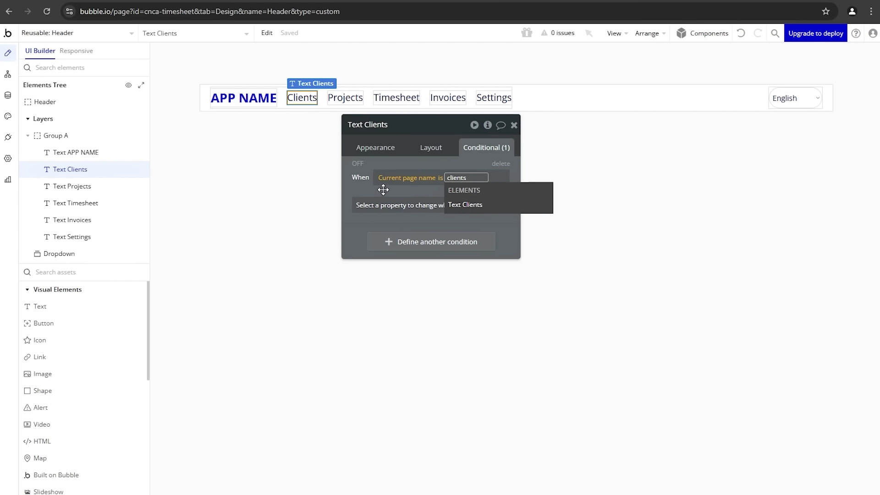
click(383, 205)
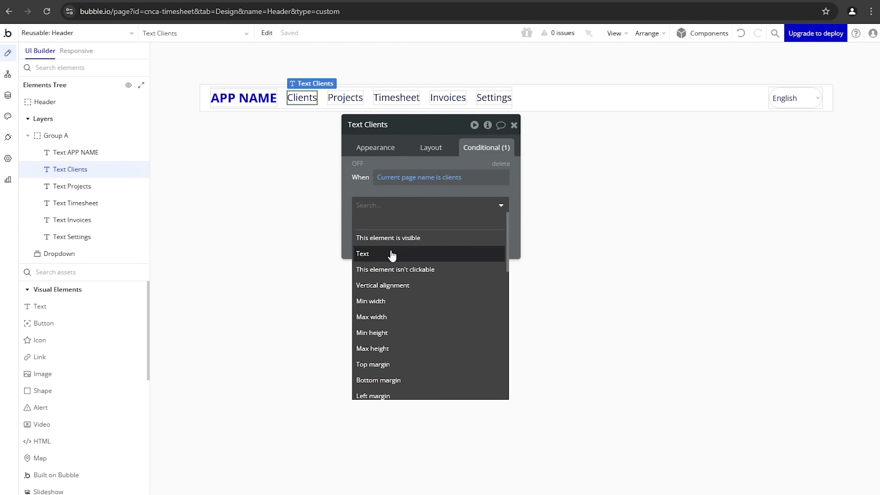
text(bo)
click(410, 274)
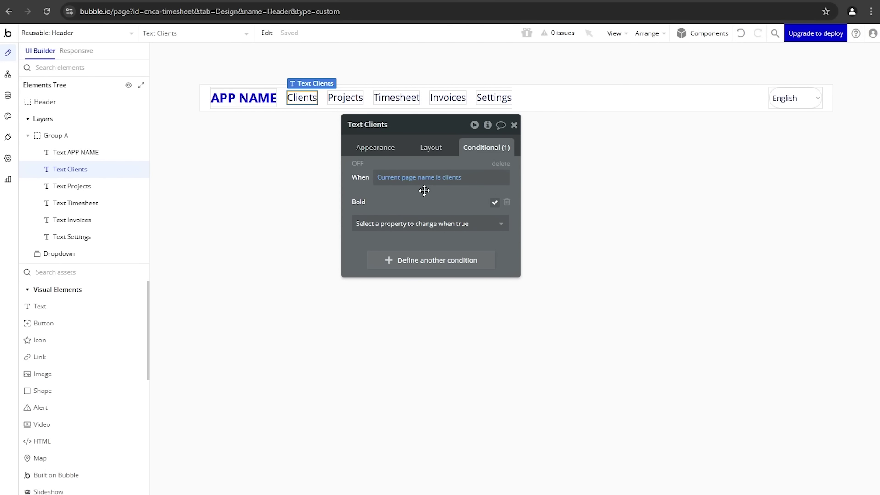
Step: Copy the Clients condition for reuse on the other header links
right_click(469, 170)
click(479, 163)
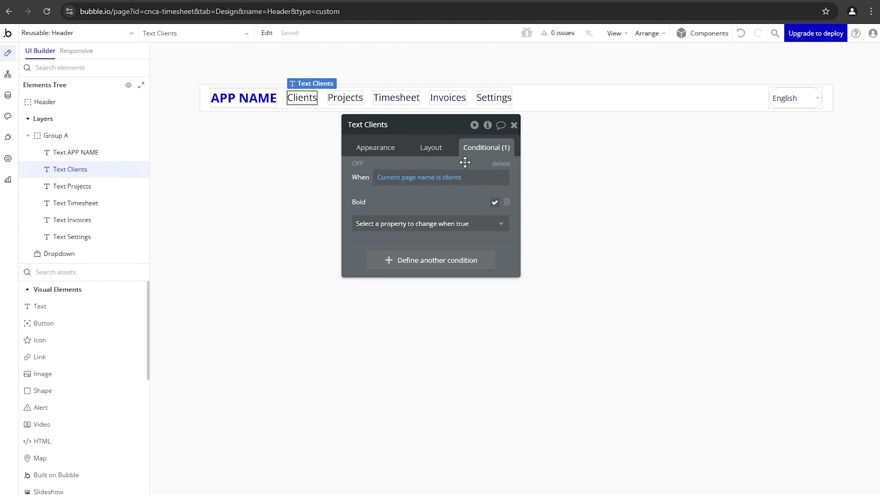
click(352, 99)
Step: Paste the condition onto the Projects text with page name projects
right_click(411, 157)
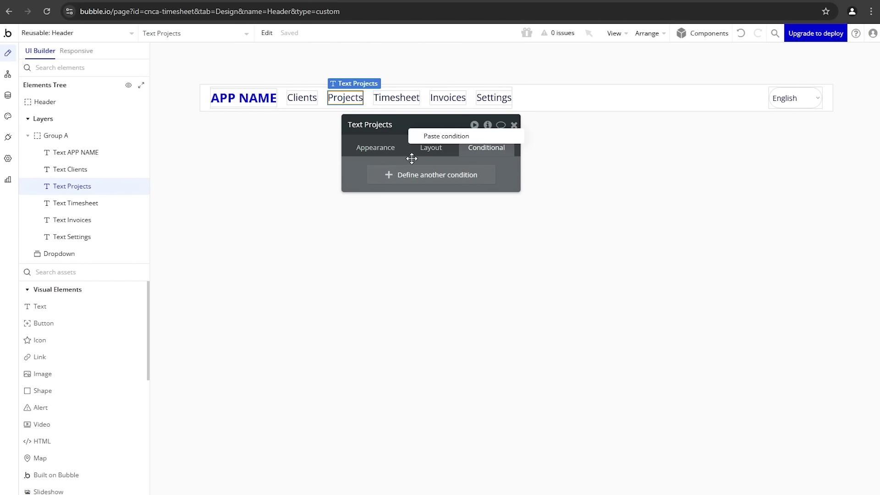
click(439, 137)
click(451, 181)
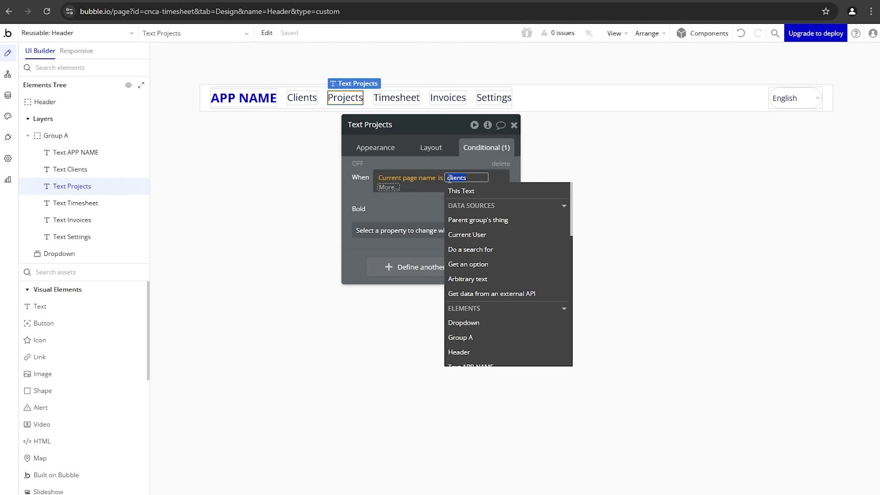
text(projec)
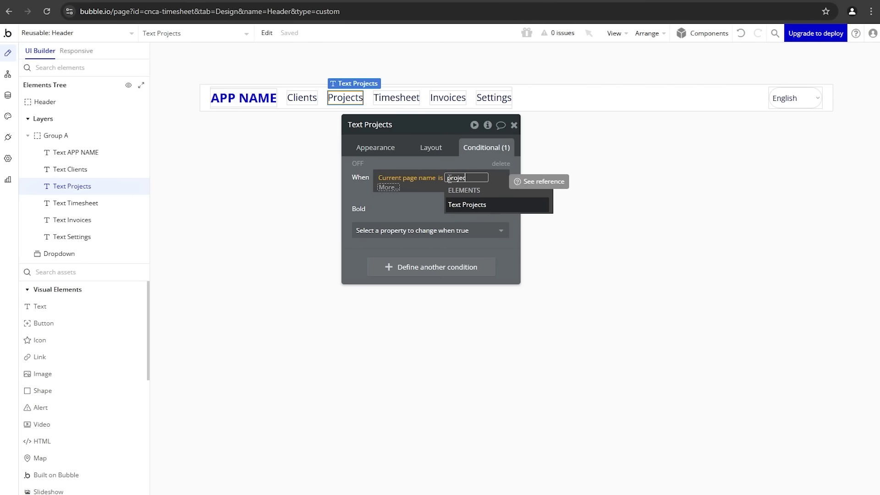
text(ts)
click(393, 200)
click(307, 167)
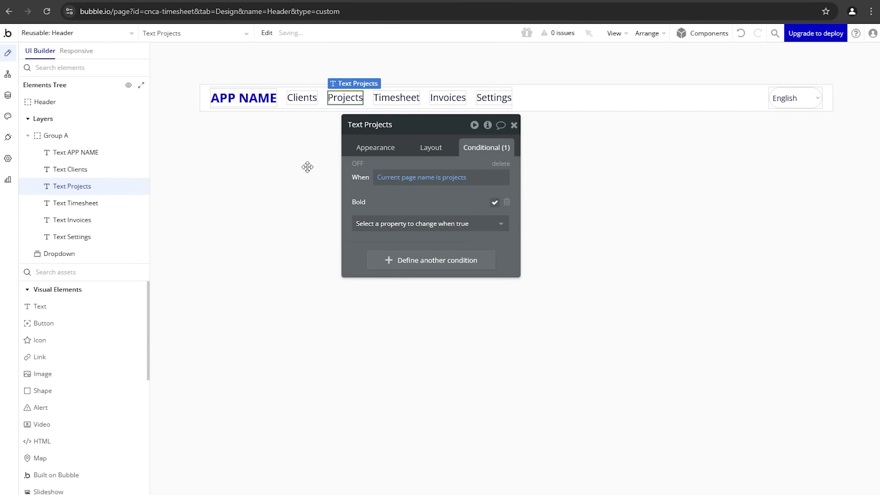
click(86, 36)
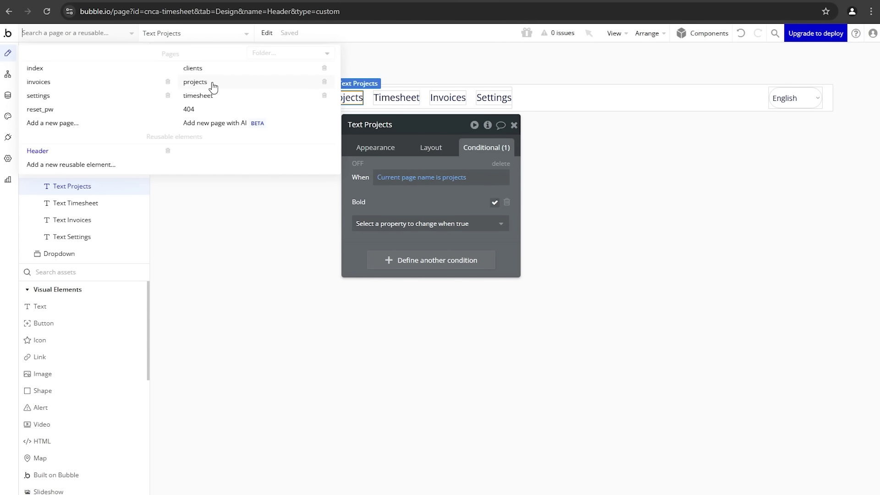
click(395, 159)
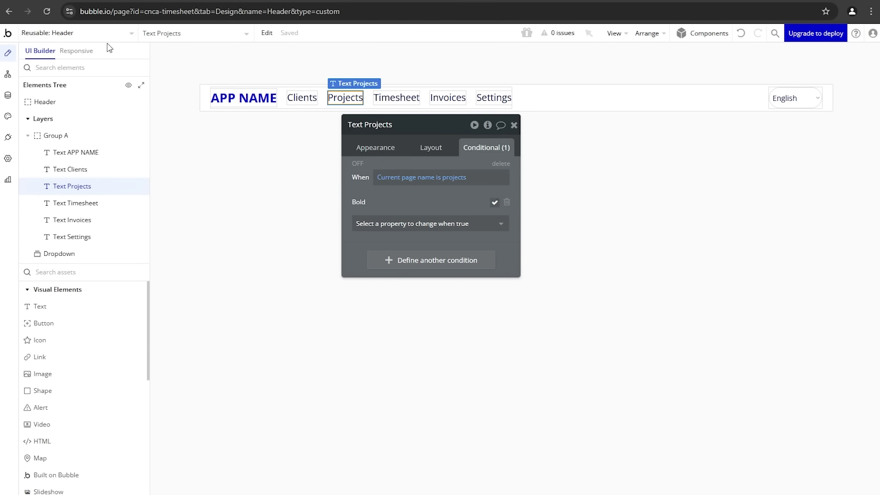
Step: Set the Timesheet text's bold condition to page name timesheet
click(412, 100)
click(487, 144)
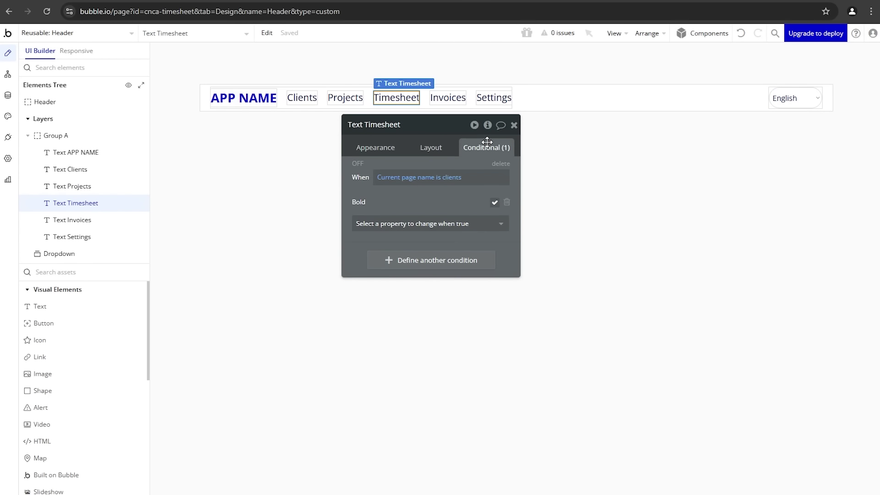
click(456, 178)
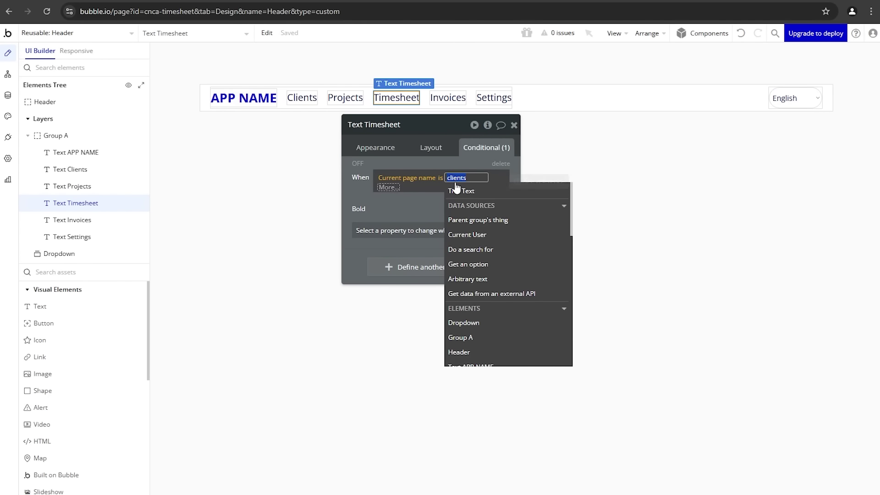
text(timesheet)
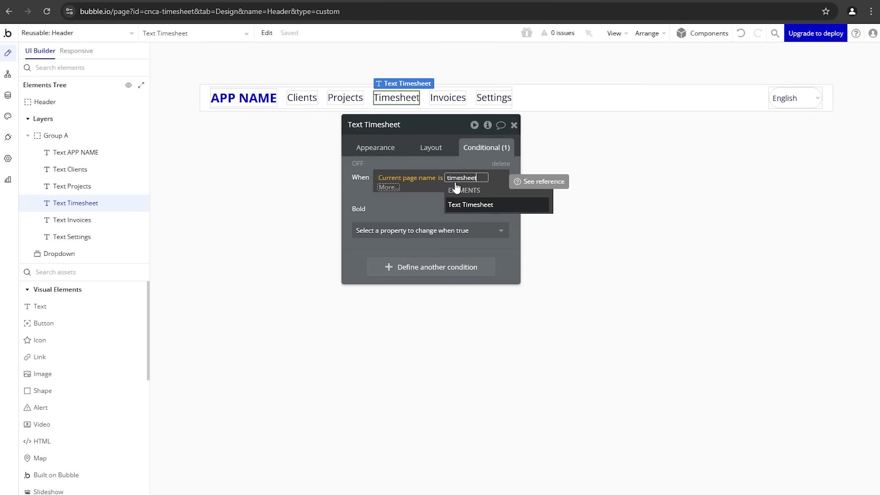
key(Return)
click(403, 212)
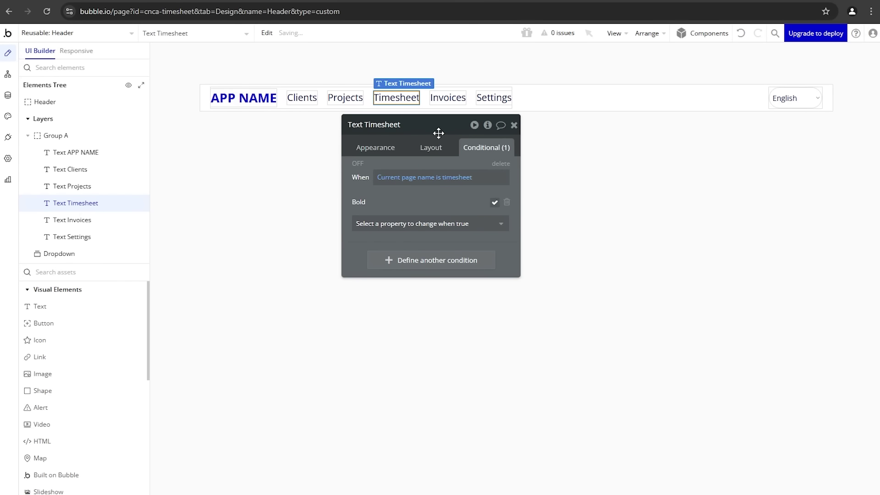
Step: Paste the condition onto the Invoices text with page name invoices
click(457, 109)
click(455, 103)
click(448, 98)
right_click(502, 152)
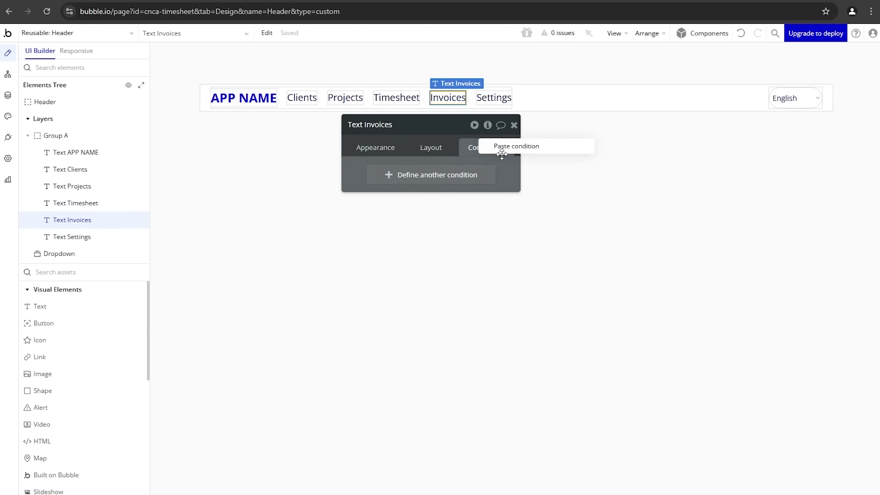
click(502, 151)
click(450, 179)
text(invoice)
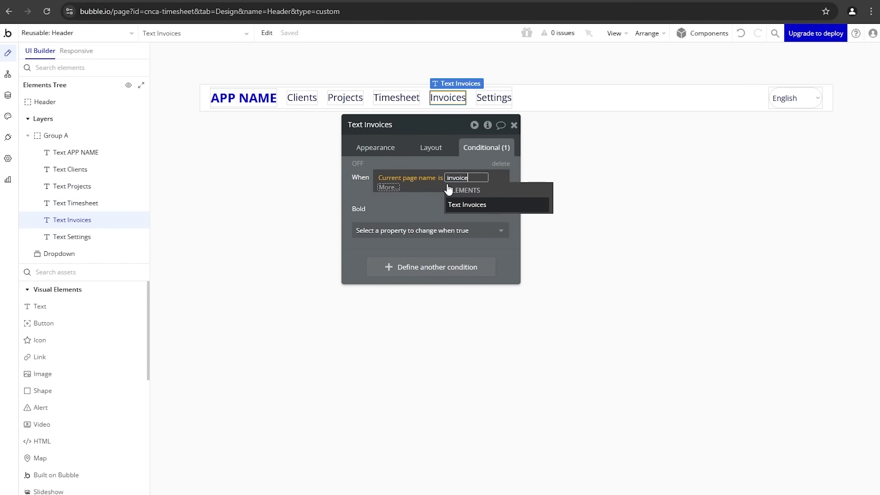
text(s)
key(Return)
click(396, 202)
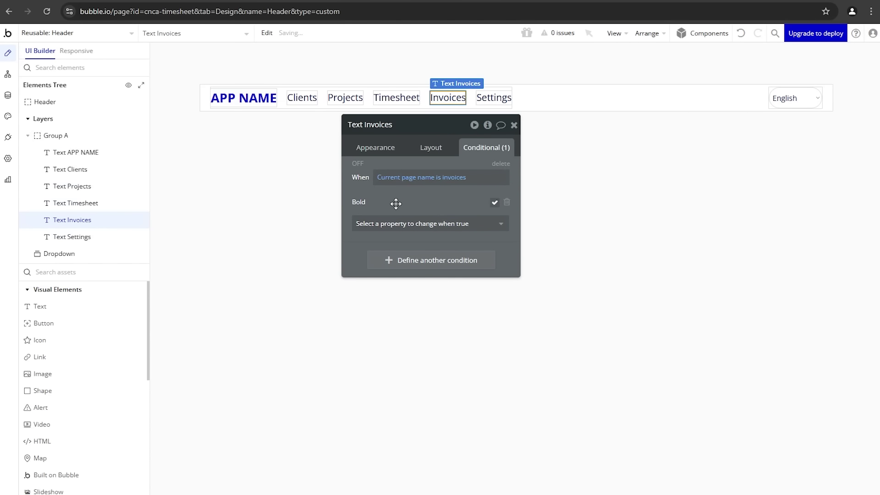
Step: Paste the condition onto the Settings text with page name settings, then return to clients
click(507, 102)
right_click(487, 147)
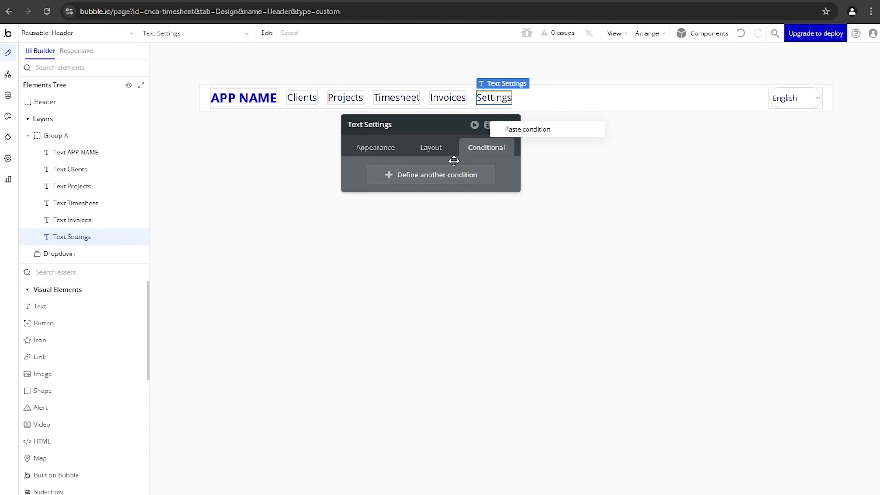
click(511, 132)
click(441, 178)
click(390, 188)
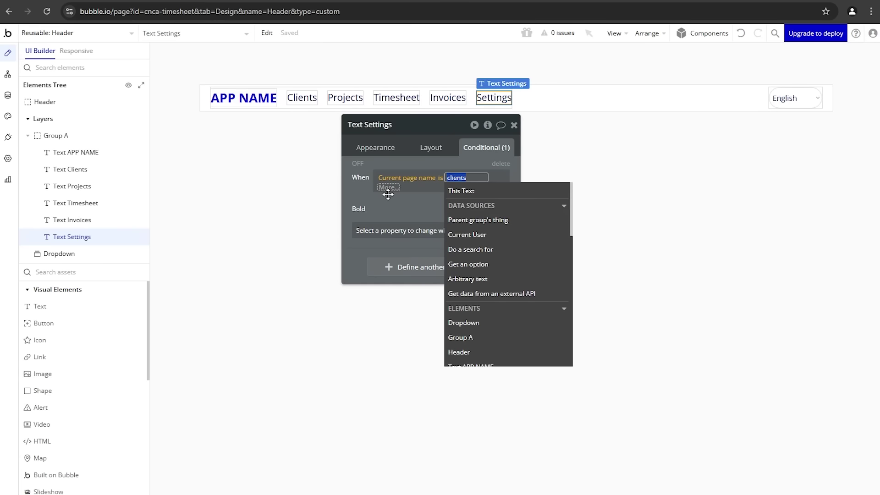
text(settings)
key(Return)
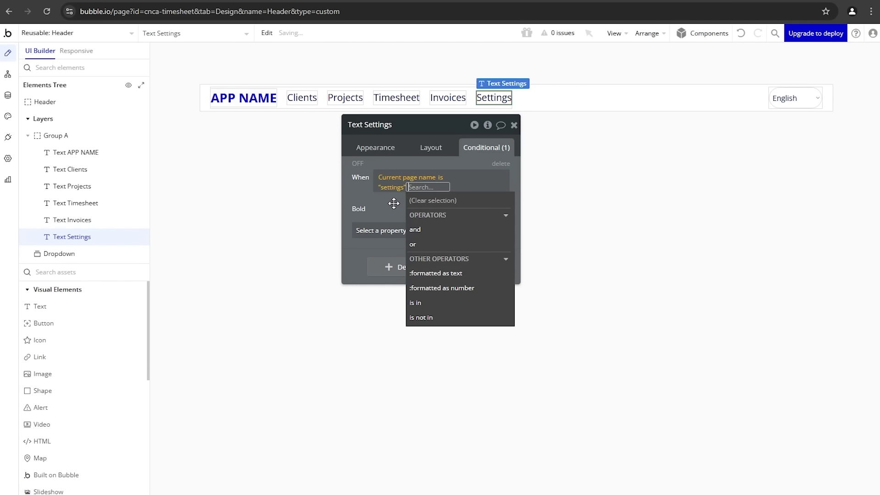
click(393, 202)
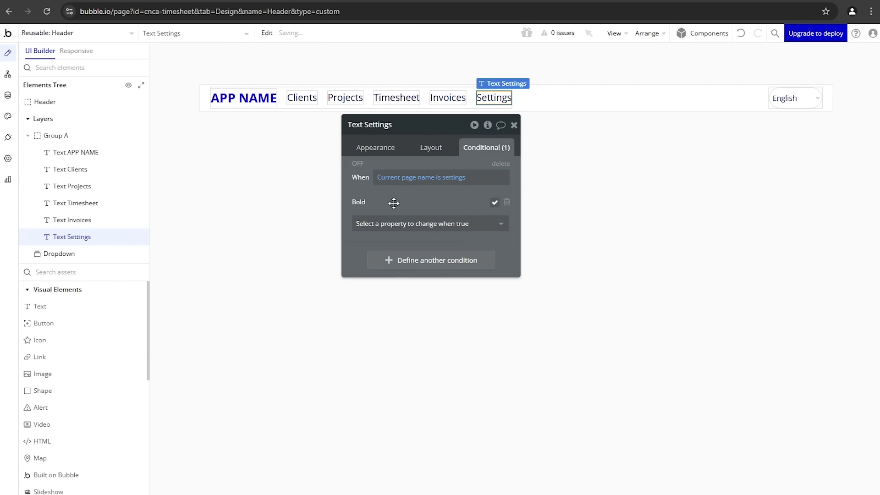
click(110, 33)
click(186, 69)
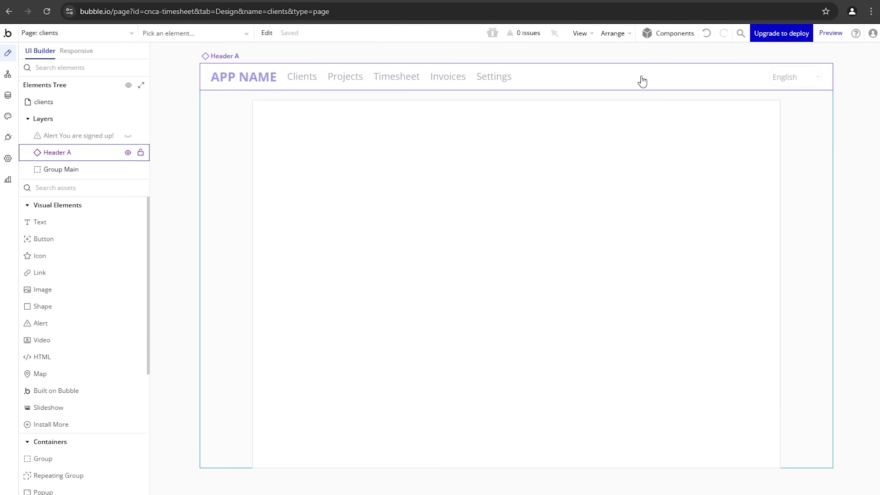
click(826, 34)
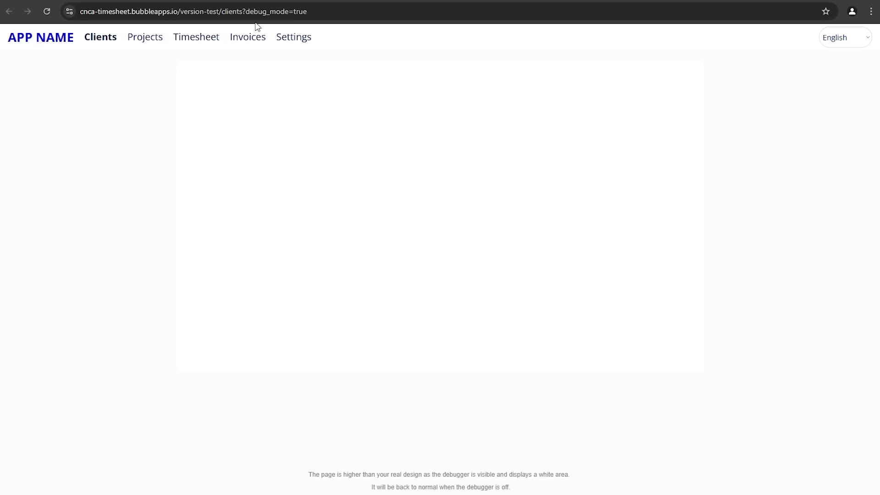
click(226, 11)
drag(241, 12, 264, 17)
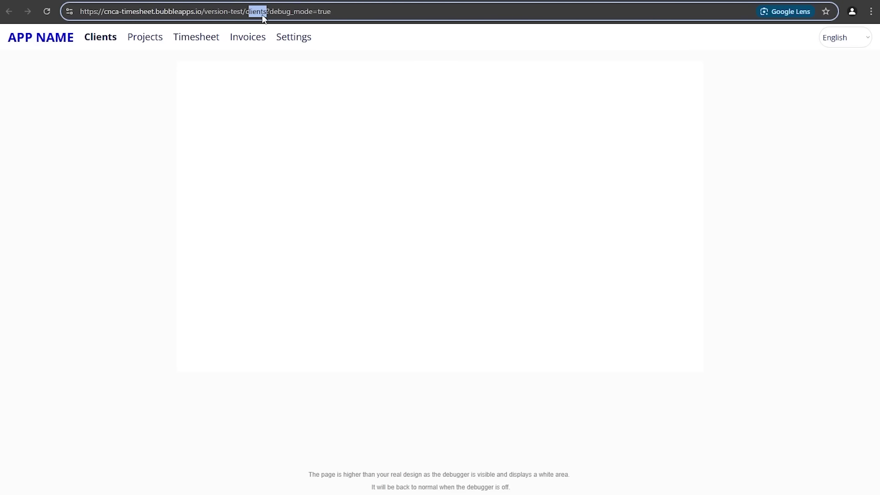
key(BackSpace)
key(BackSpace)
text(projects)
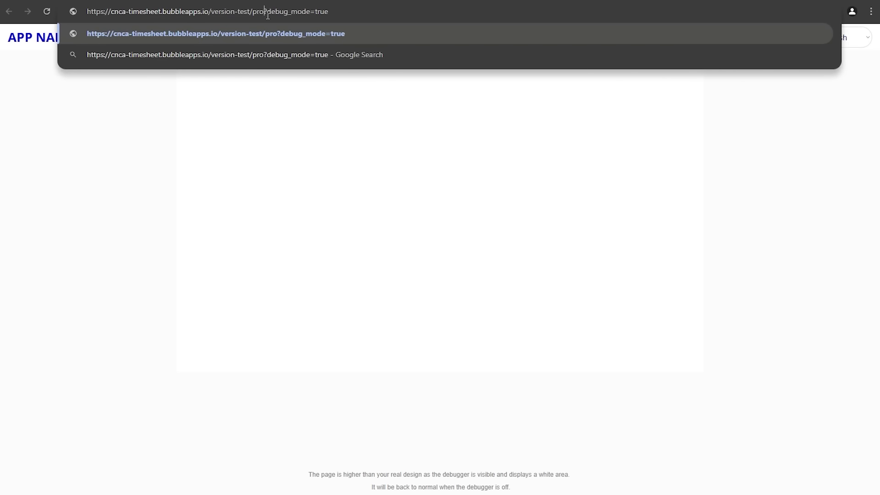
key(Return)
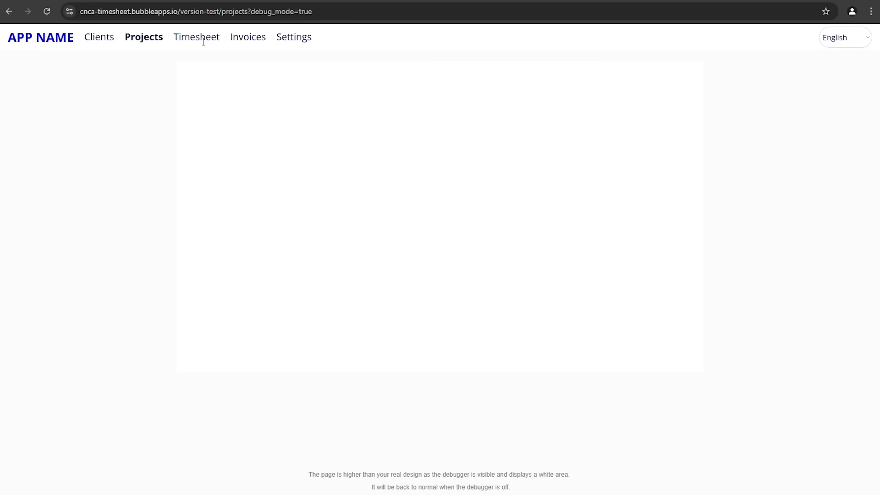
key(ctrl+Tab)
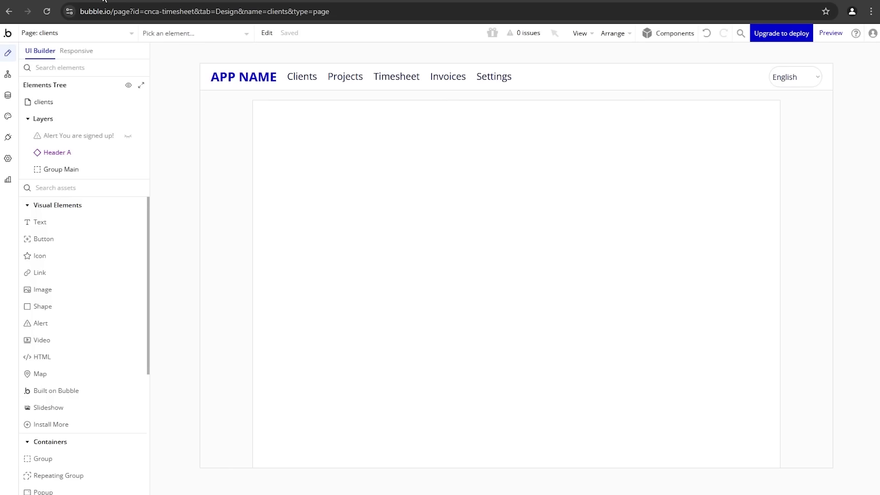
Step: In the reusable Header, add a Clients text click workflow that goes to the clients page
click(283, 75)
click(355, 146)
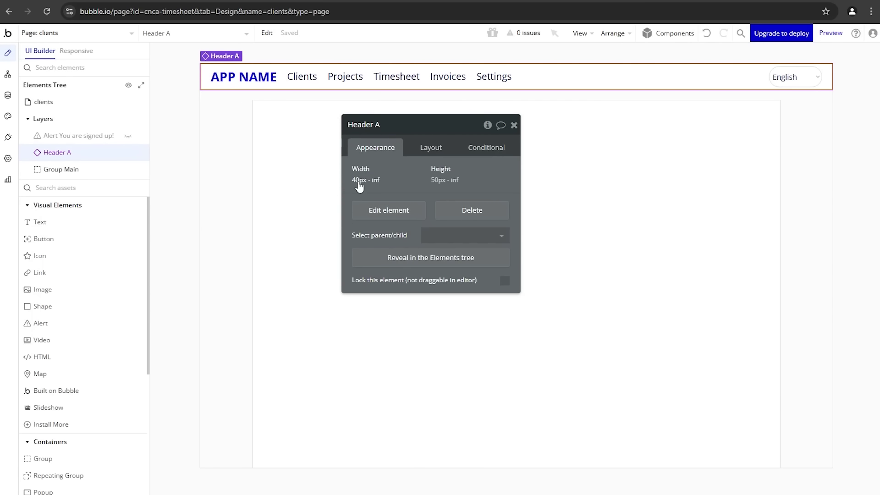
click(367, 212)
click(301, 100)
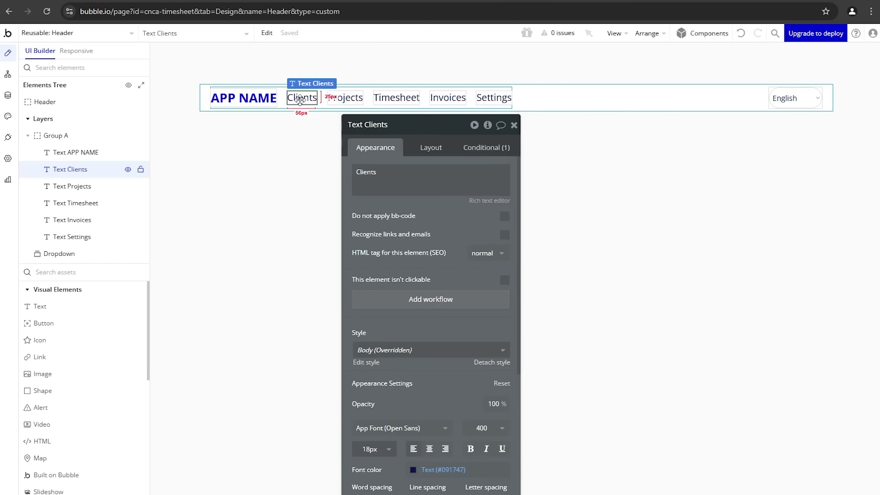
click(381, 308)
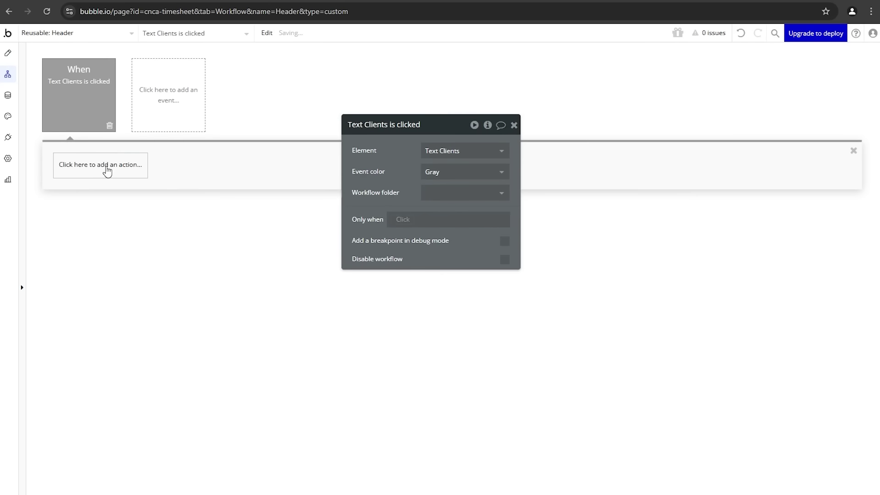
click(107, 168)
mouse_move(118, 225)
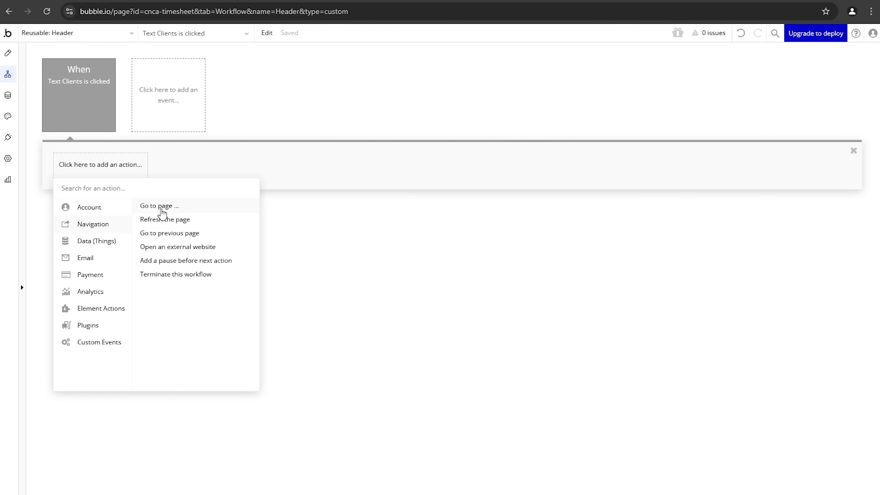
click(163, 205)
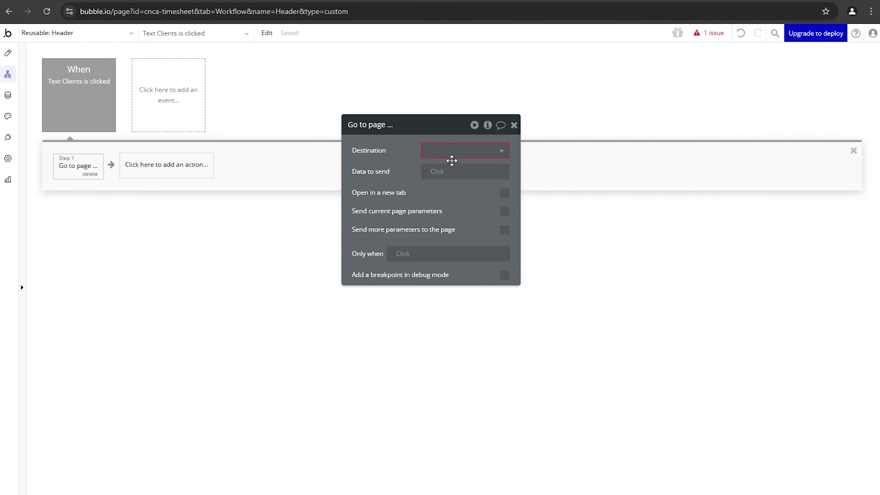
click(451, 160)
click(457, 186)
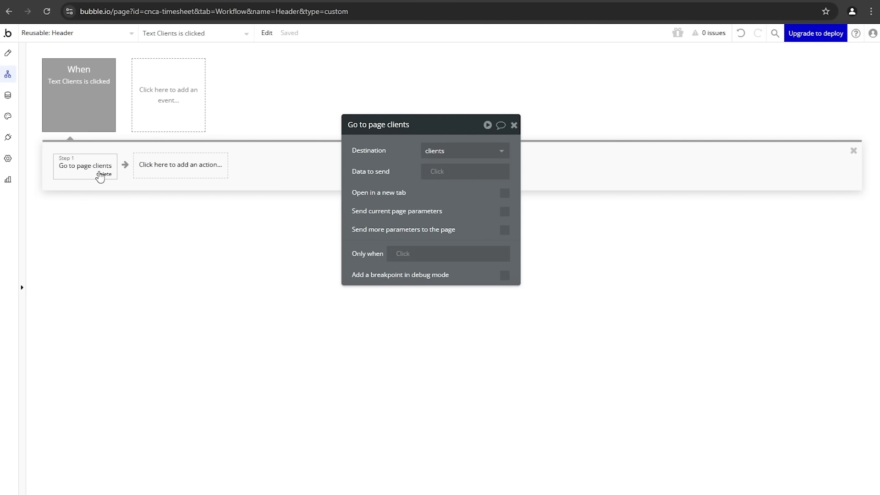
Step: Copy the Clients click event and paste four duplicates
right_click(86, 94)
click(105, 144)
right_click(159, 105)
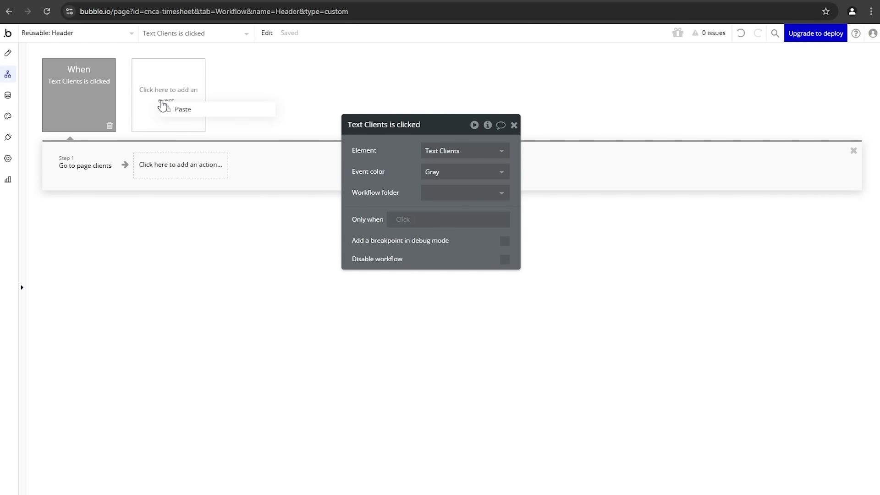
click(166, 110)
right_click(168, 98)
click(173, 167)
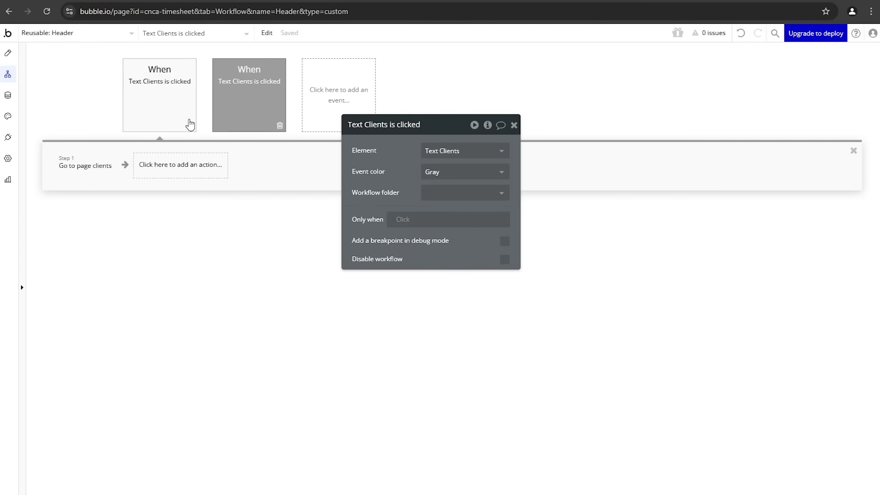
right_click(190, 117)
click(212, 184)
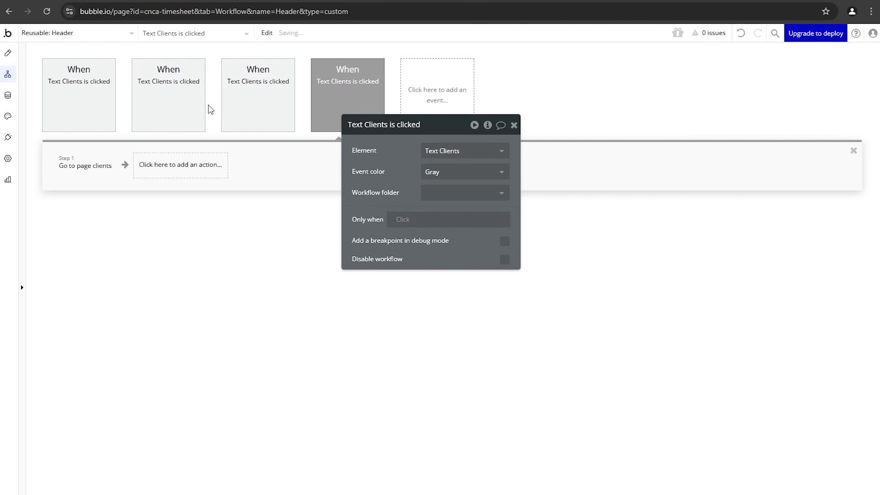
right_click(209, 106)
right_click(192, 110)
click(200, 178)
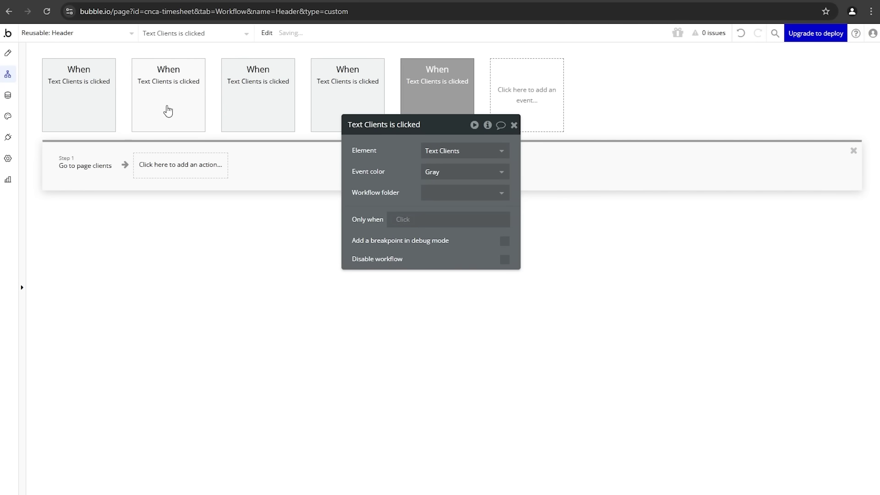
Step: Retarget two copies to the Invoices and Projects texts, going to the invoices and projects pages
click(455, 152)
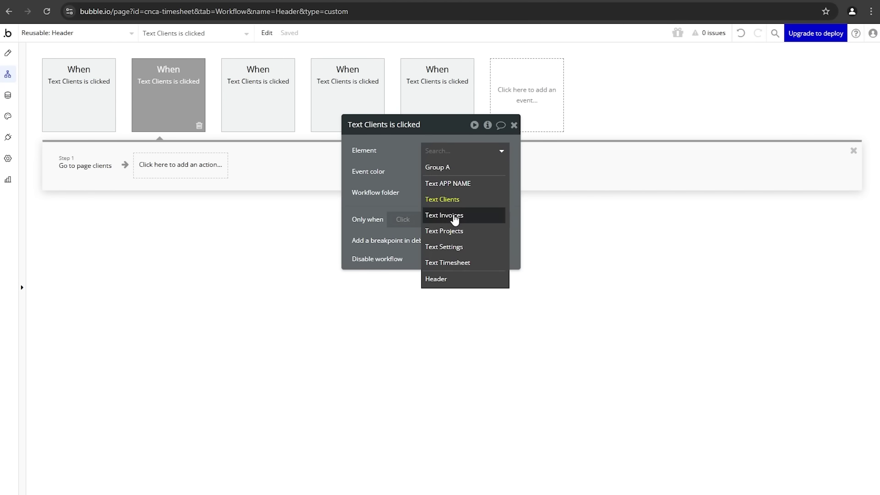
click(442, 214)
click(90, 169)
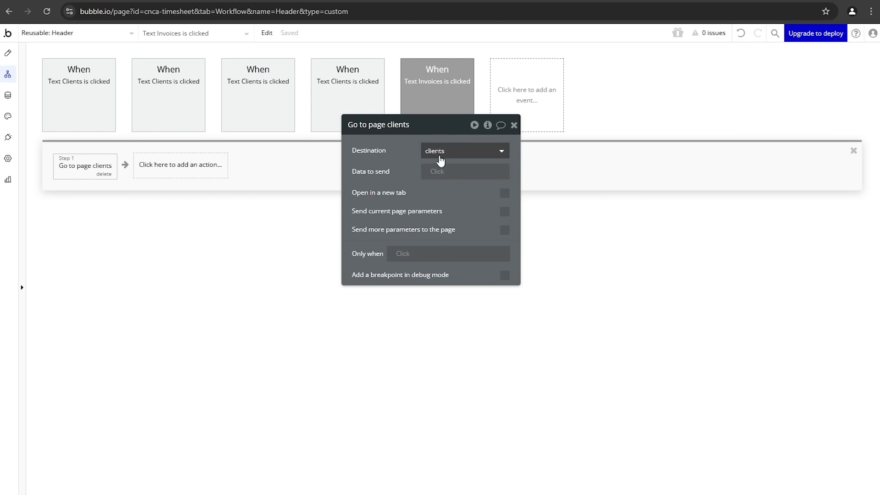
click(441, 154)
click(439, 199)
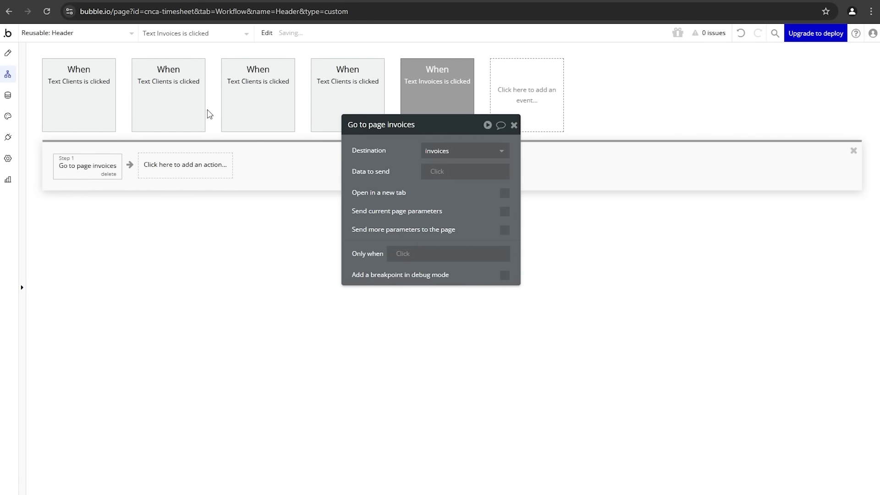
click(186, 102)
click(448, 151)
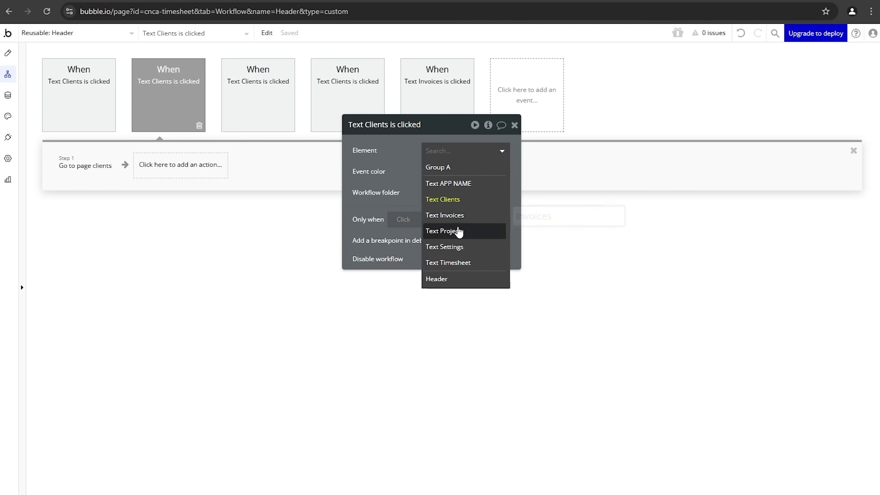
click(459, 232)
click(96, 170)
click(446, 156)
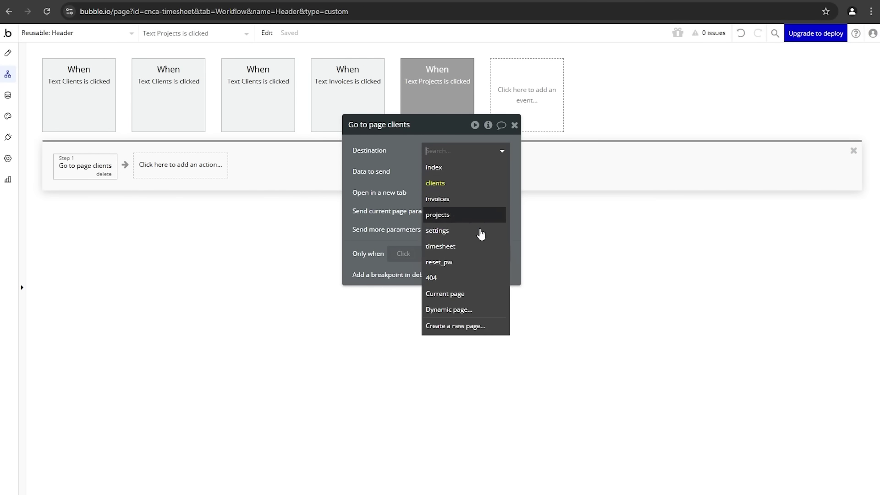
click(482, 215)
Step: Retarget the last copies to the Settings and Timesheet texts and their pages, then preview the app
click(182, 106)
click(472, 154)
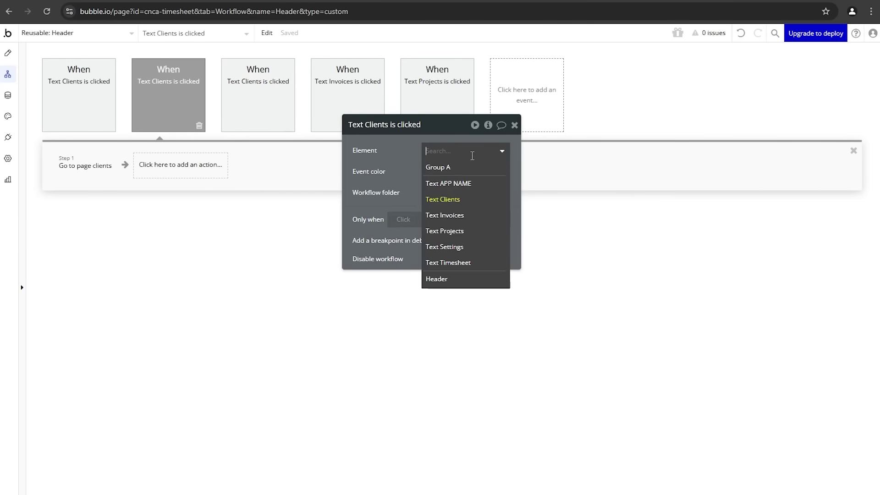
click(465, 247)
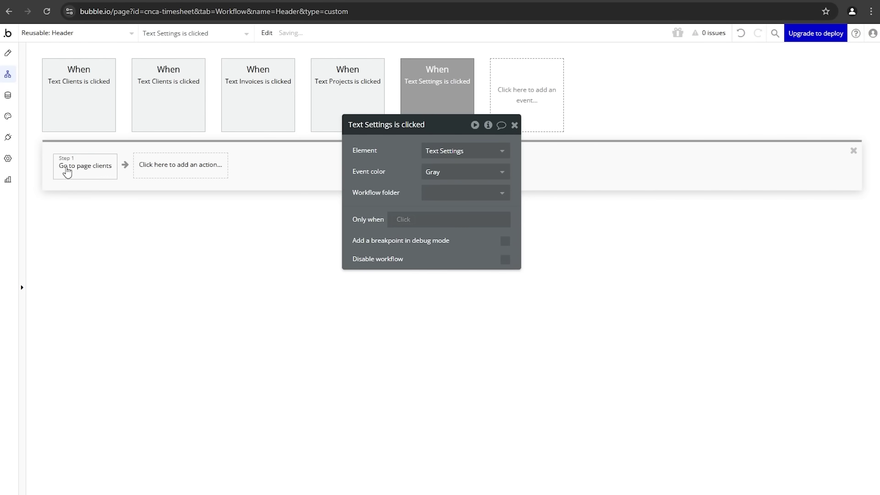
click(67, 171)
click(481, 151)
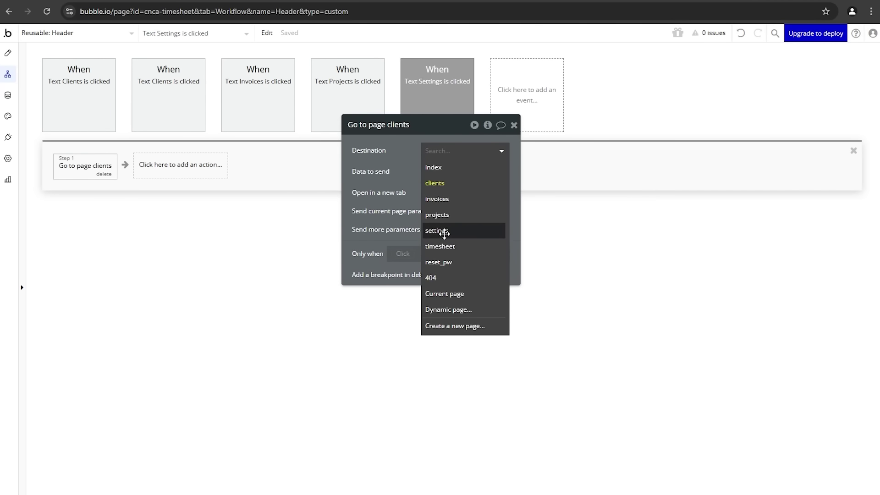
click(444, 234)
click(182, 106)
click(481, 151)
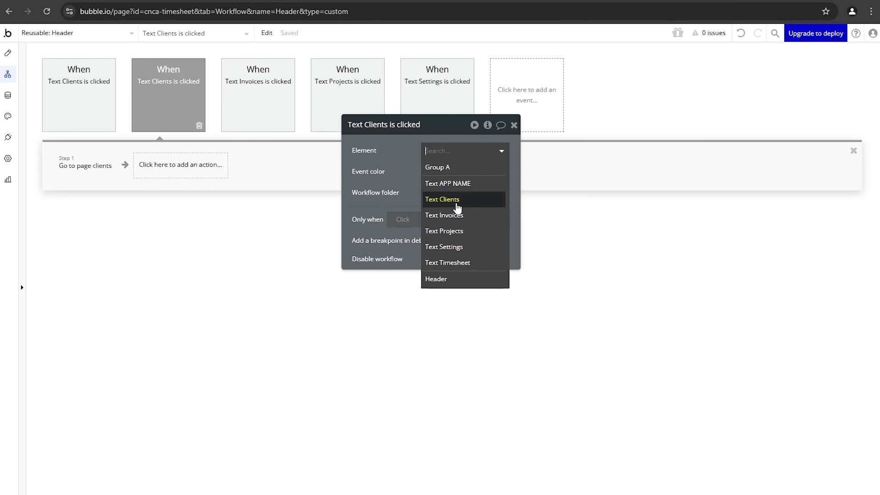
click(452, 262)
click(94, 160)
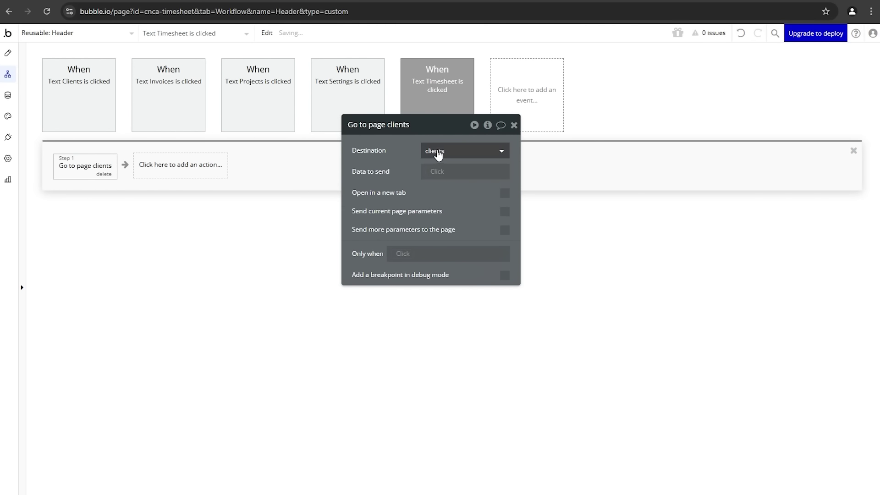
click(439, 156)
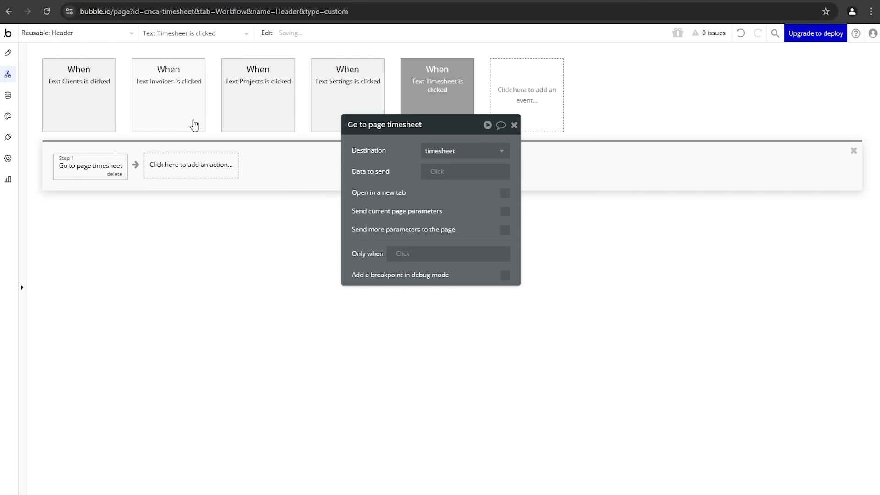
click(216, 1)
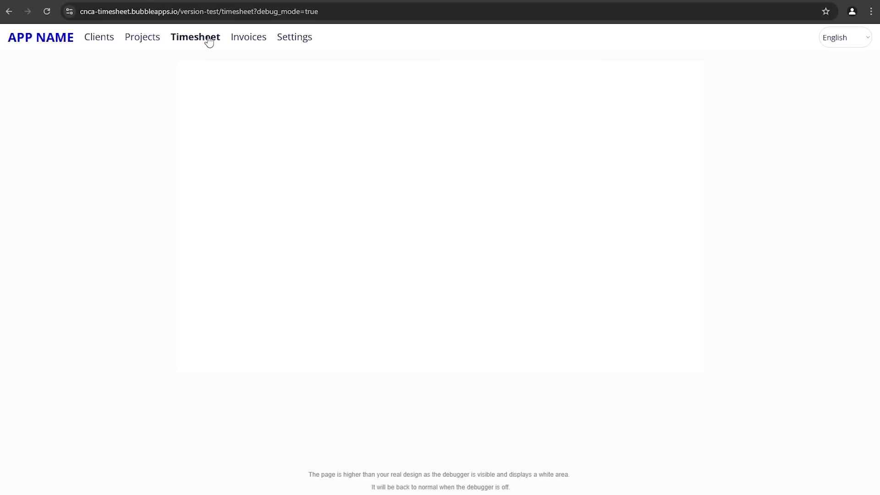
Step: In the preview, test the Settings, Projects, Clients and Timesheet header links, then return to the editor
click(291, 44)
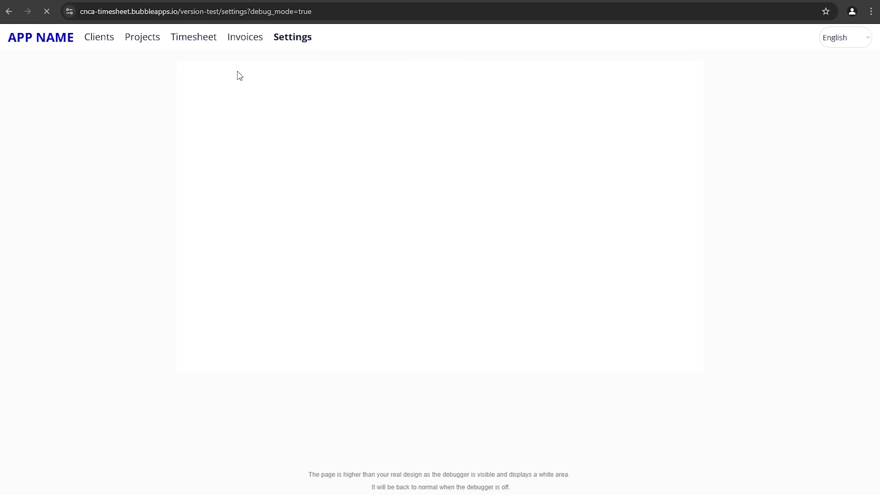
click(142, 43)
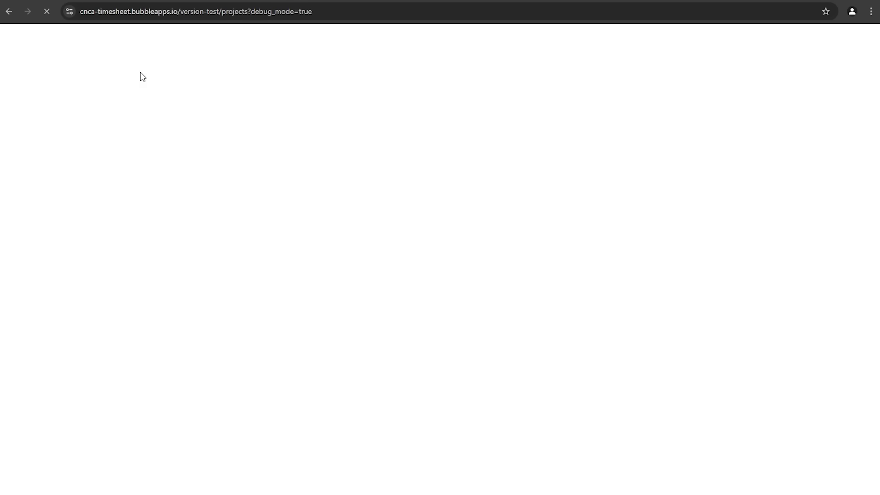
click(111, 42)
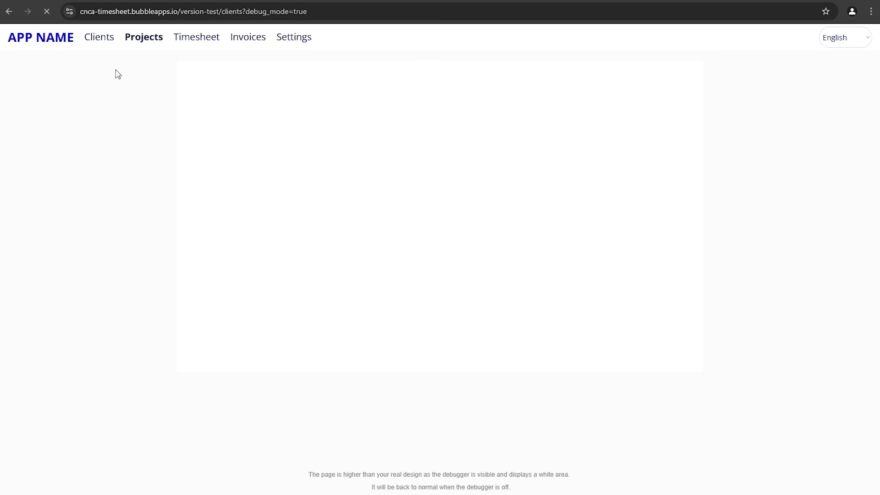
click(197, 41)
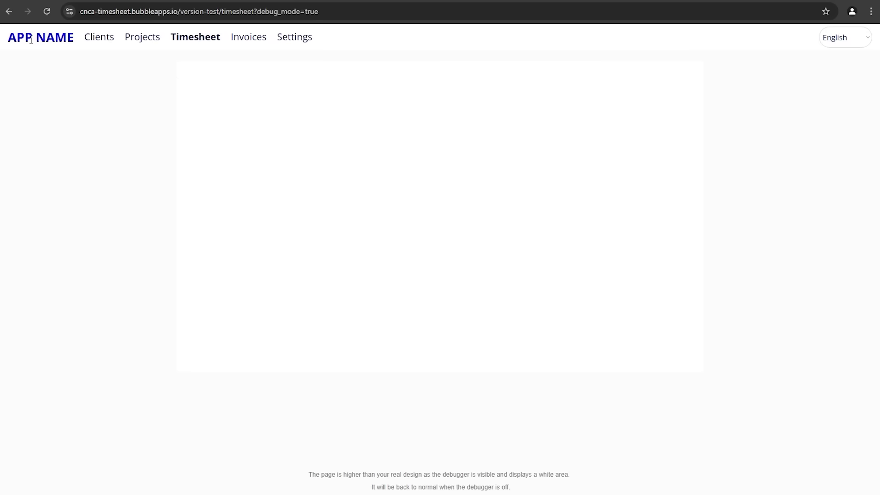
key(alt+Tab)
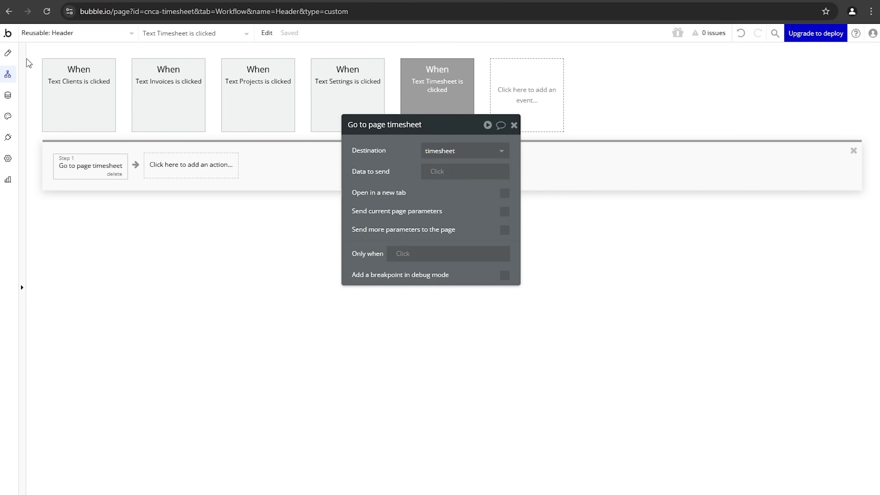
Step: Add a Go to page workflow so clicking the APP NAME text opens the index page
click(15, 55)
click(244, 98)
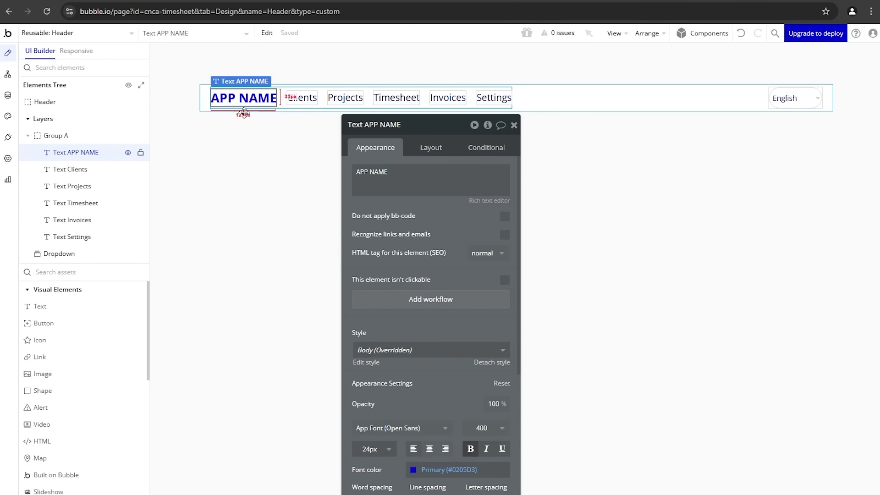
click(418, 299)
click(101, 164)
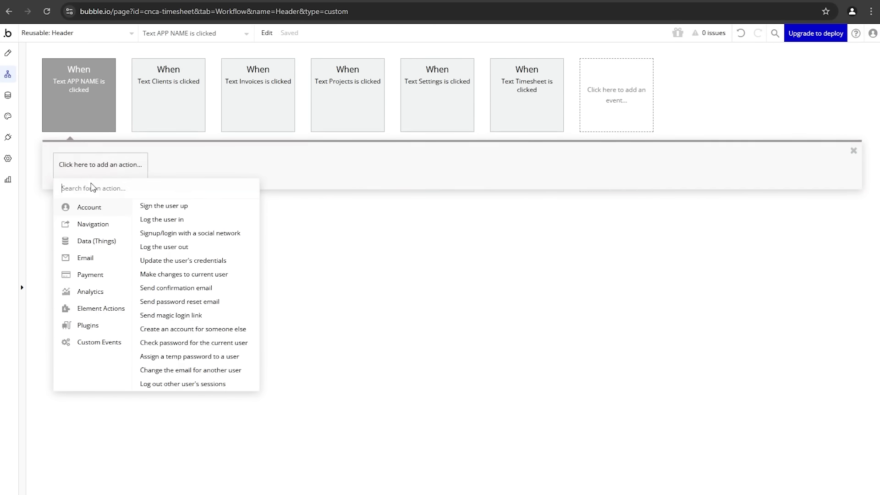
mouse_move(95, 224)
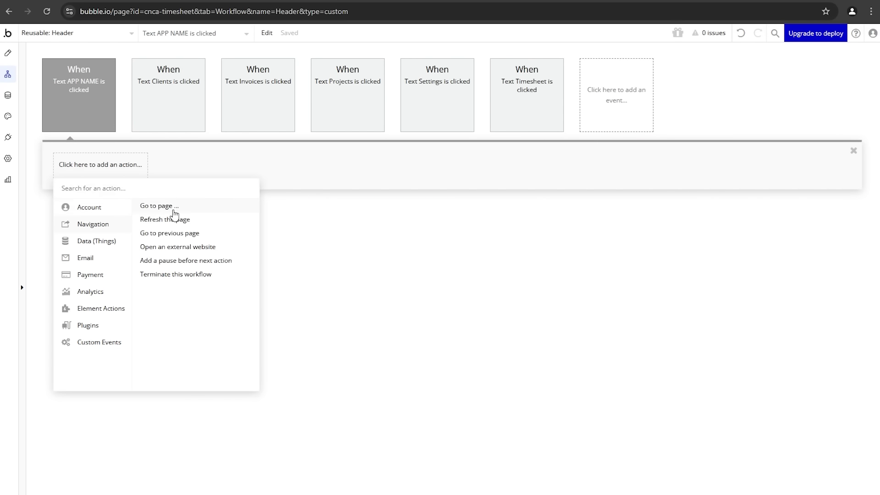
click(170, 205)
click(475, 150)
click(438, 167)
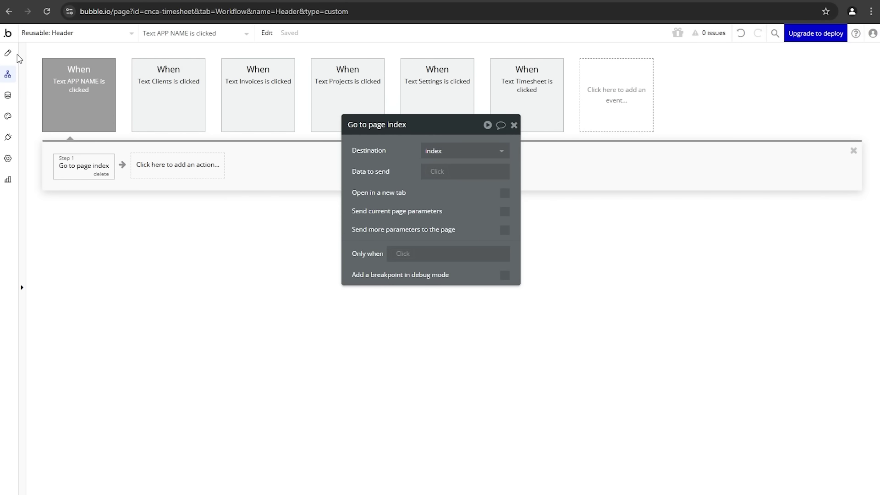
click(7, 53)
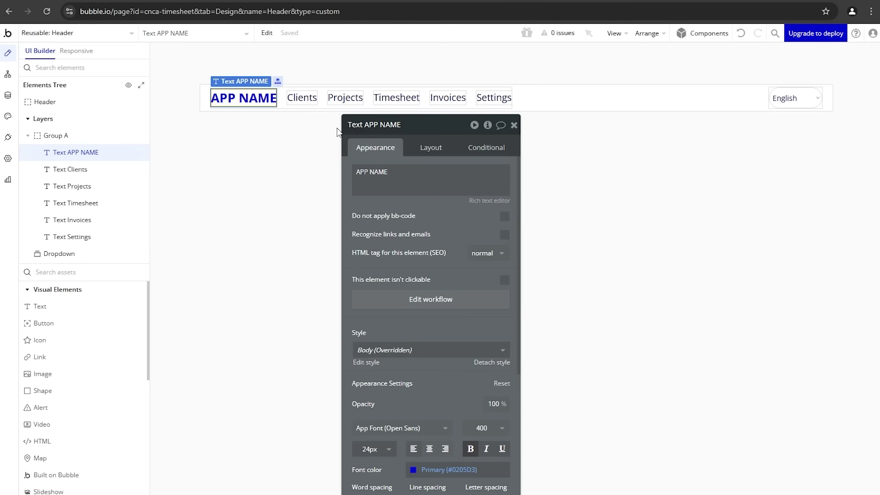
Step: Draw a new button in the header just left of the English language dropdown
click(803, 104)
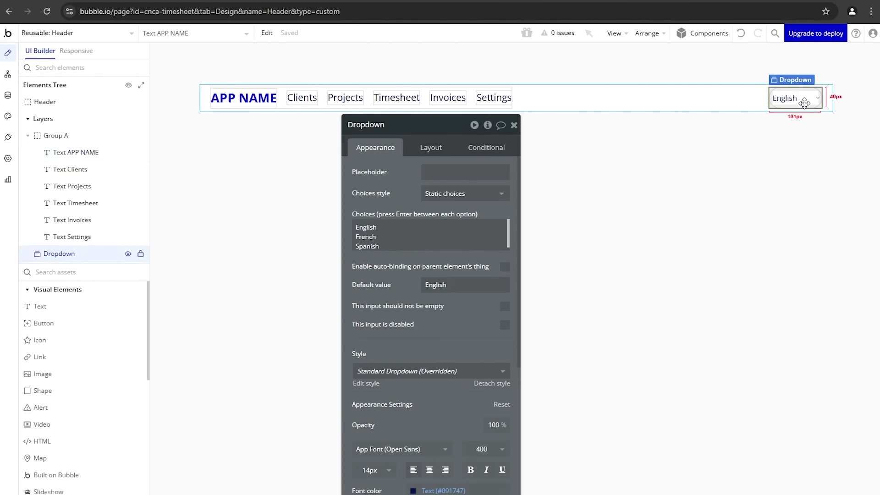
click(57, 322)
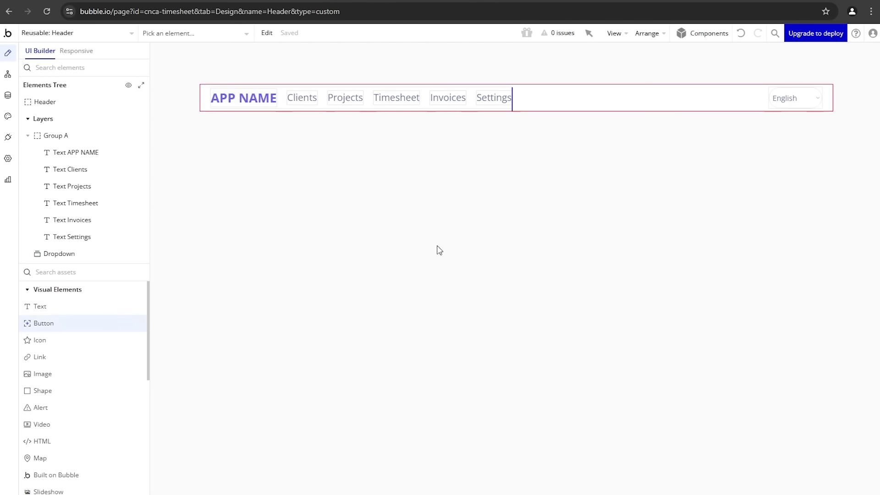
drag(704, 91, 742, 108)
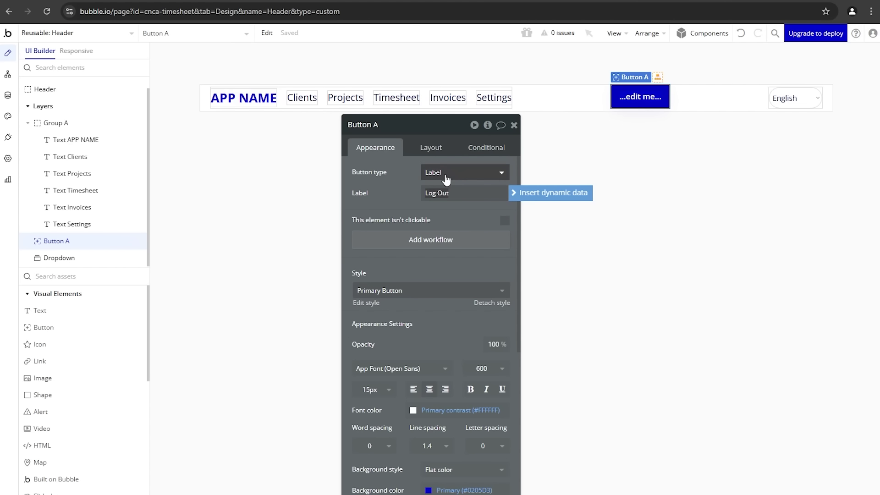
Step: Set the Log Out button to Icon and label with the sign-out icon
click(486, 173)
click(461, 248)
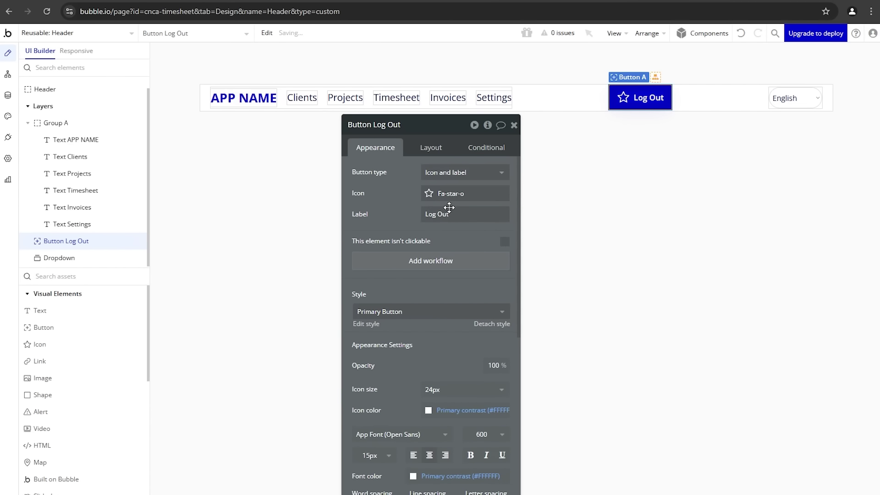
click(458, 204)
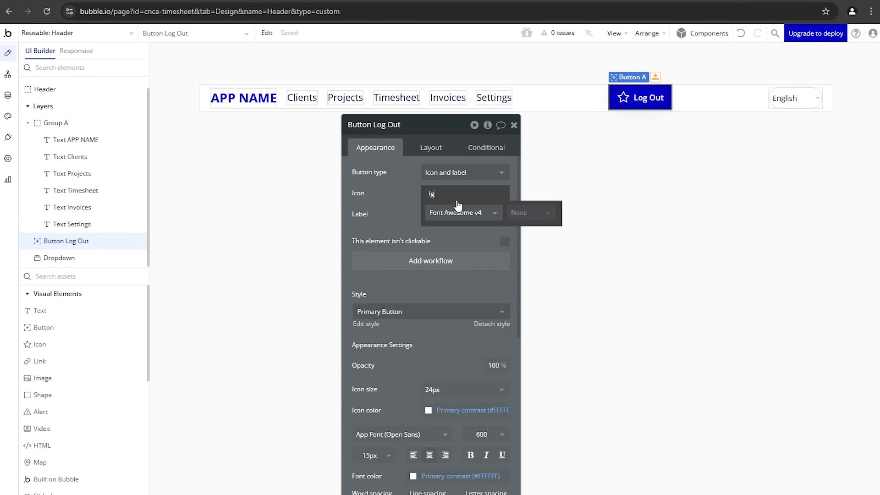
click(457, 205)
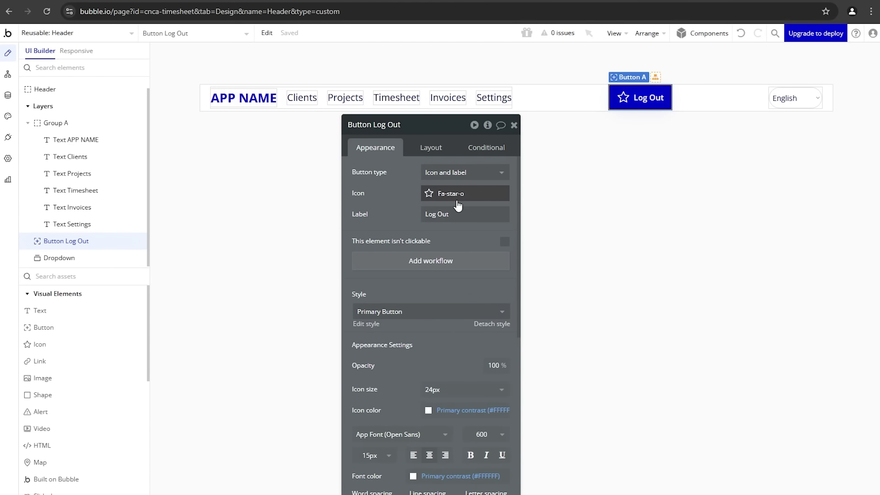
click(458, 205)
text(out)
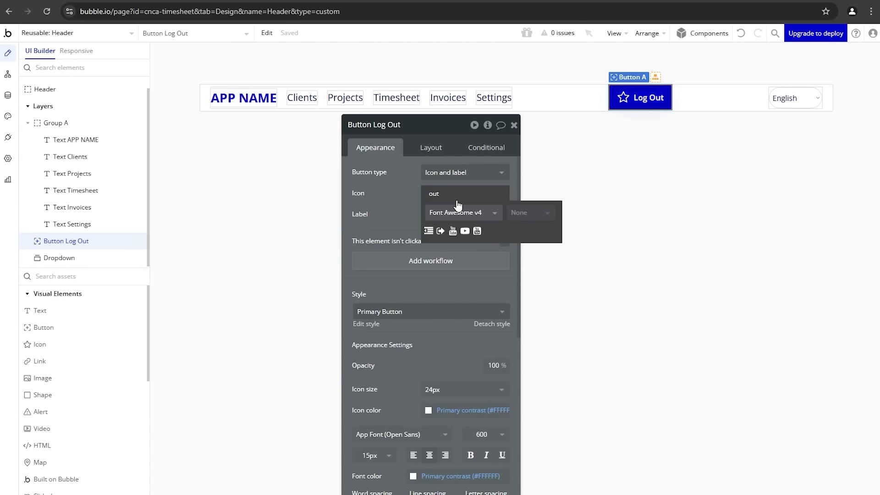
click(440, 230)
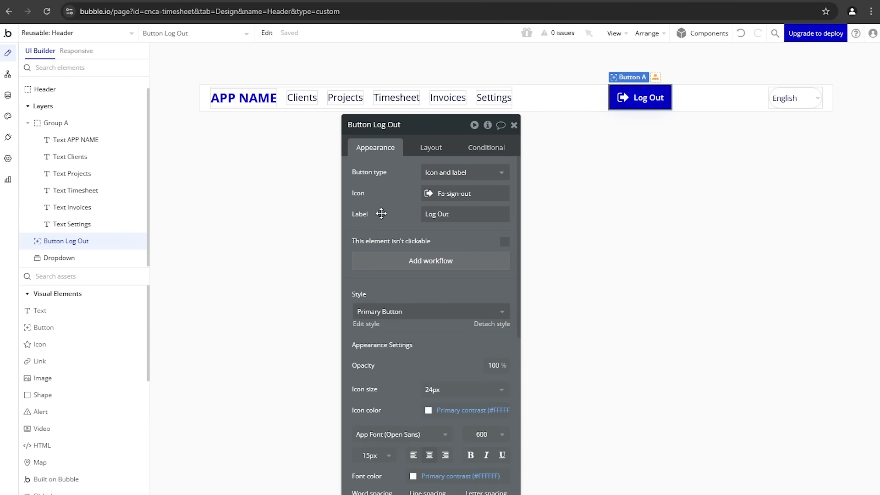
Step: Place the icon on the right, apply Outline Button style, and centre the button vertically
click(432, 149)
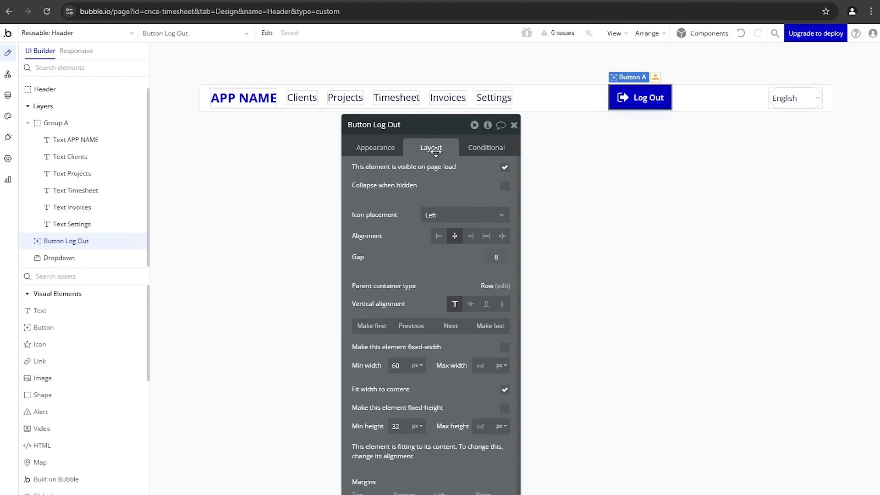
click(466, 223)
click(455, 262)
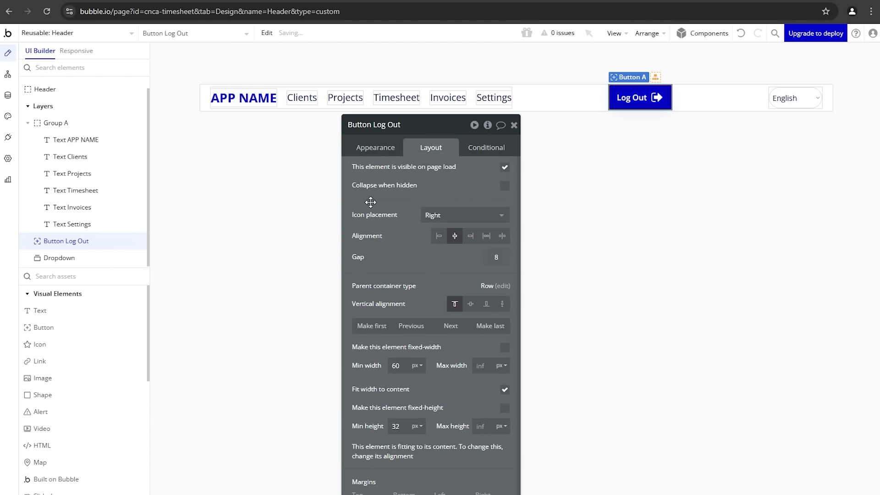
click(375, 147)
click(426, 311)
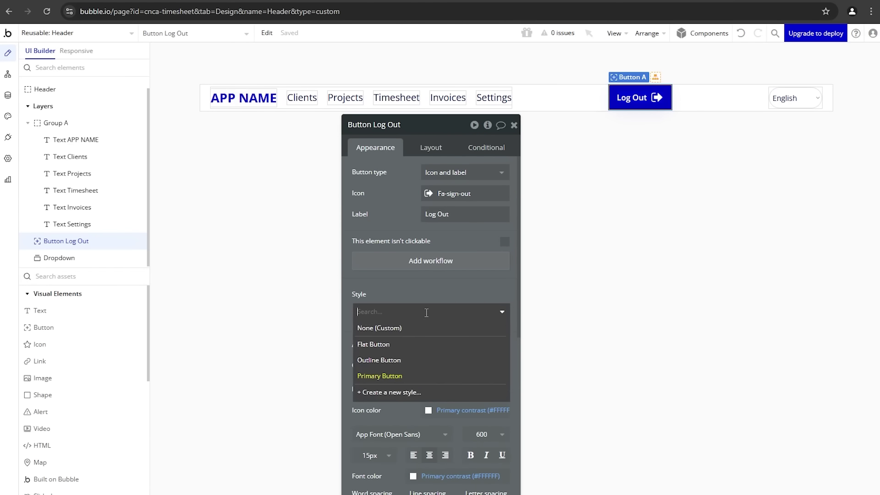
click(417, 362)
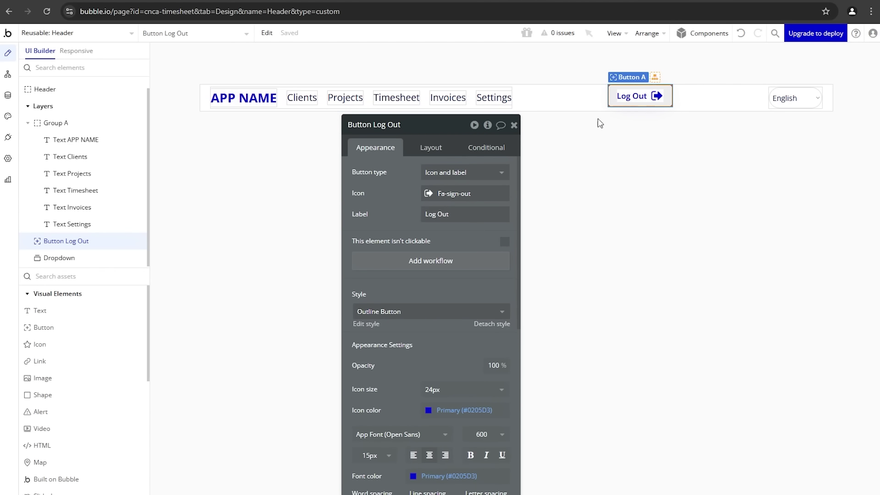
click(433, 147)
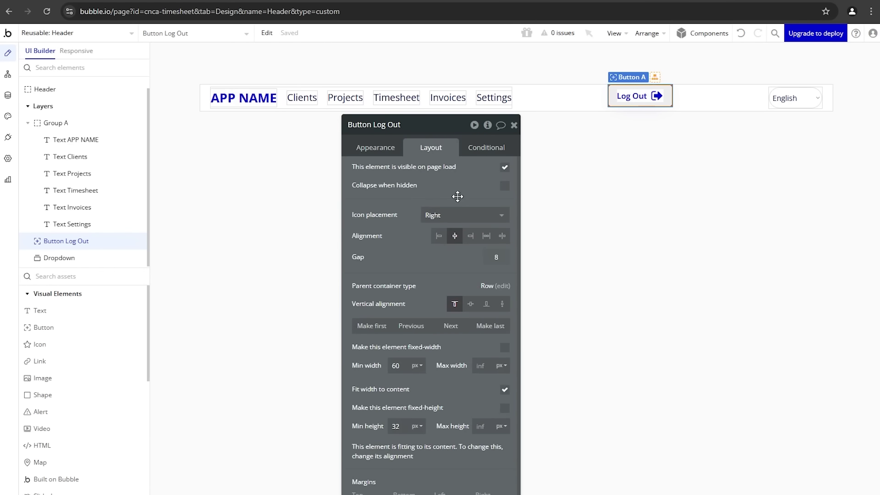
click(471, 304)
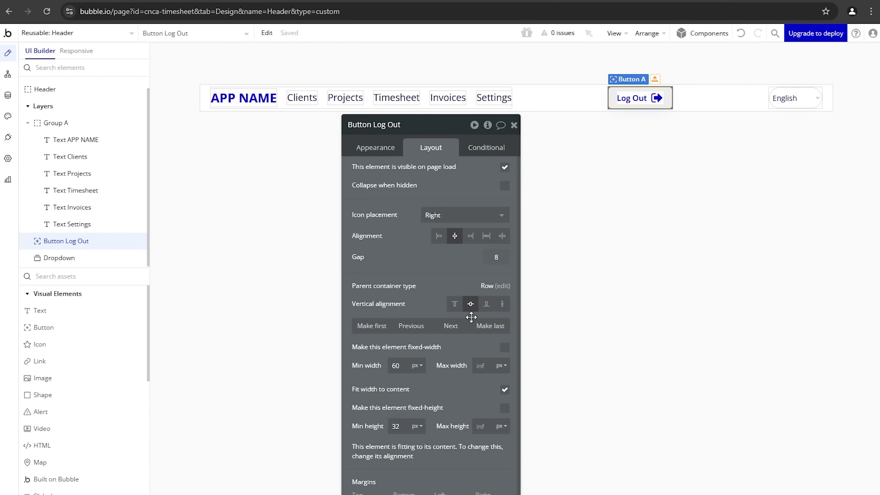
Step: Group the English dropdown and Log Out button into a fit-width row with 20 spacing
click(454, 325)
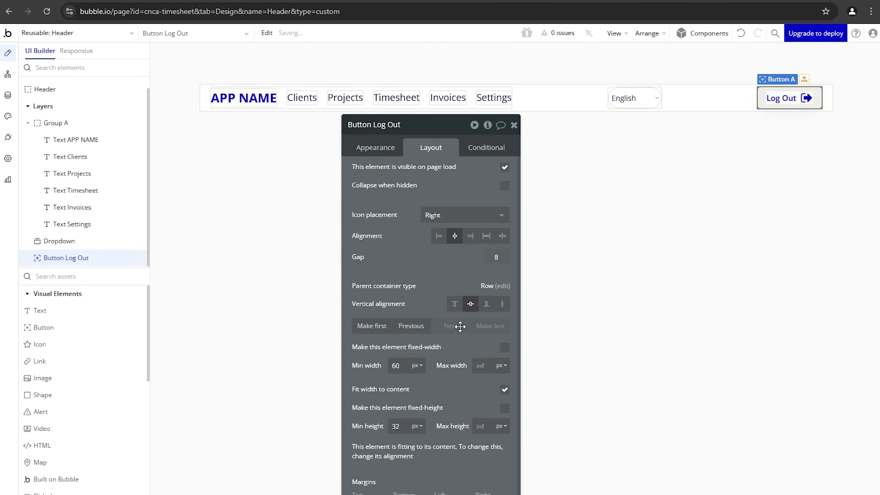
click(642, 100)
shift+click(770, 99)
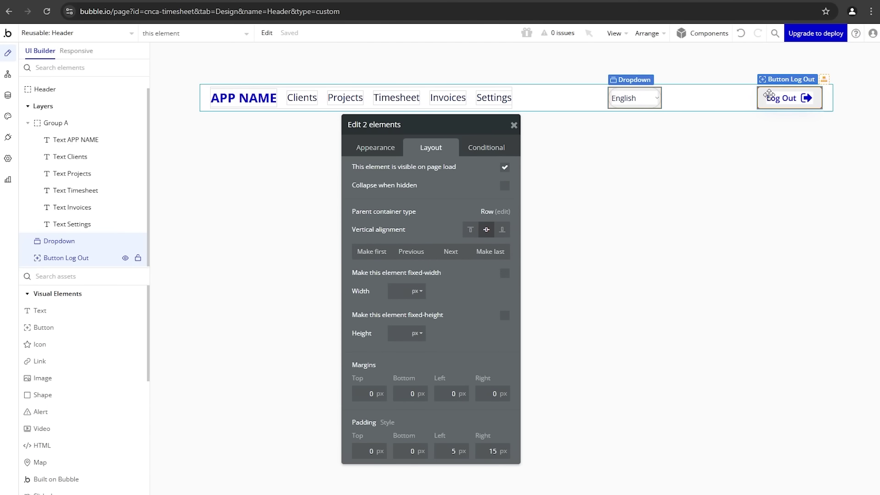
right_click(771, 99)
mouse_move(783, 164)
click(735, 183)
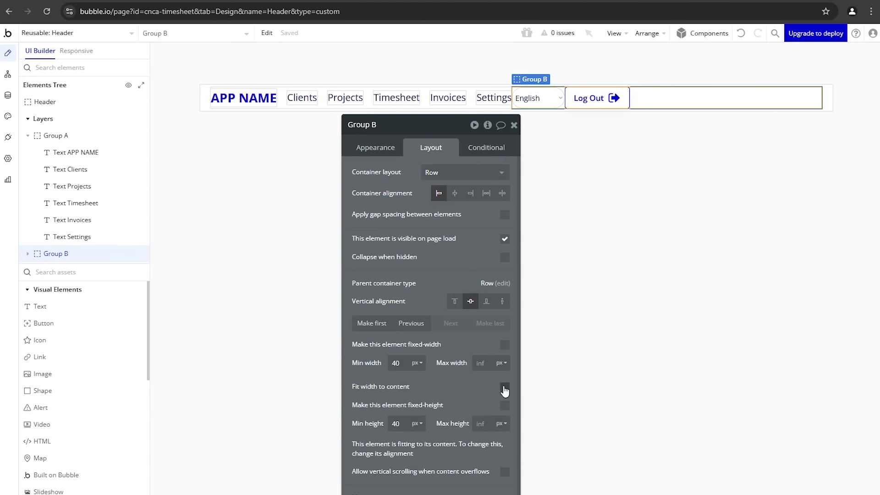
click(504, 388)
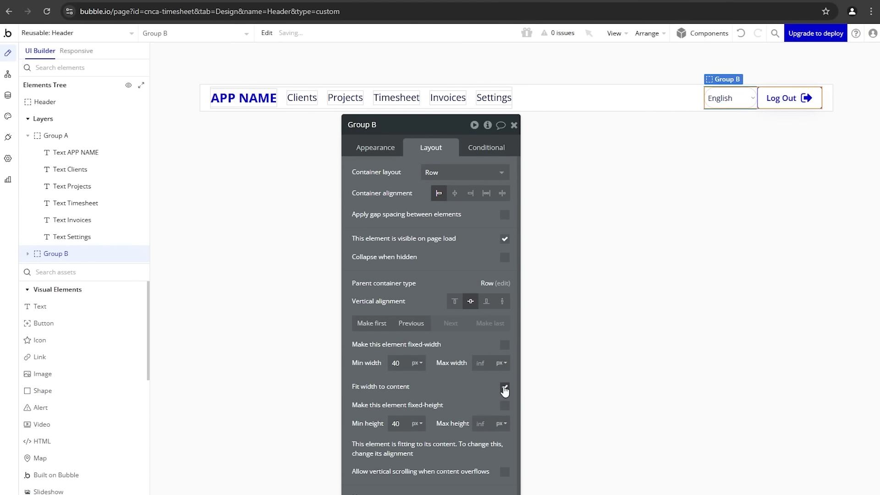
click(505, 215)
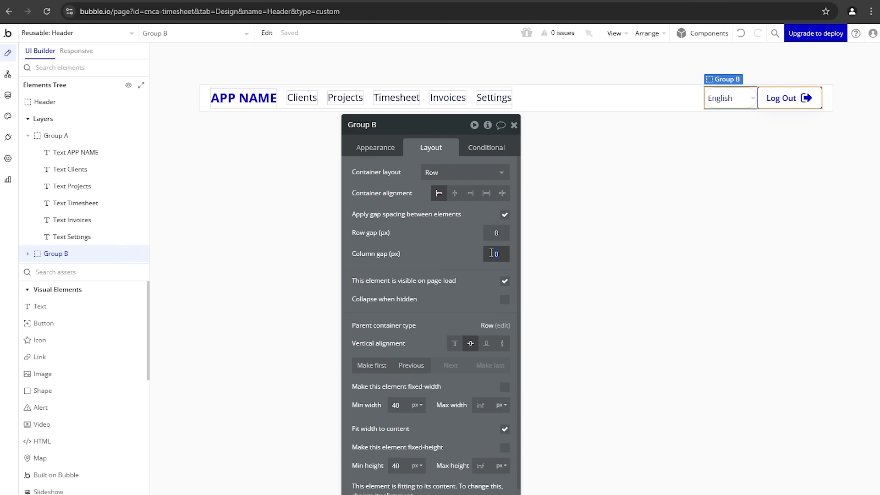
text(20)
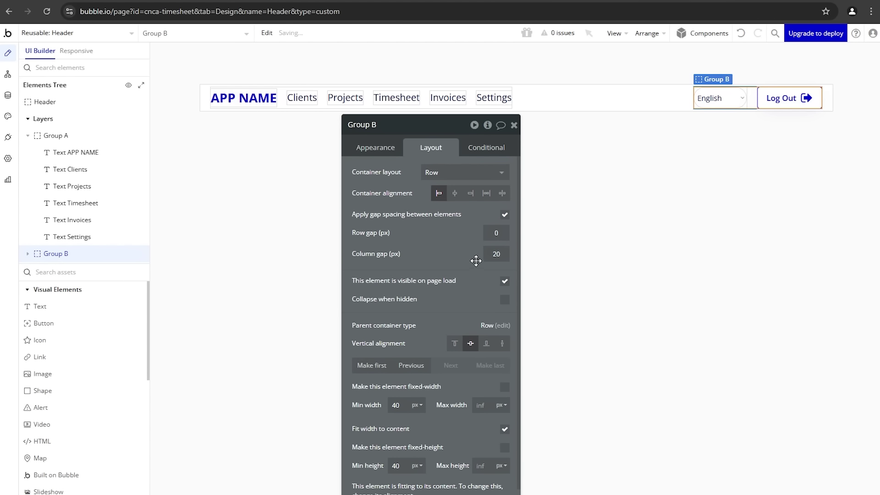
Step: Set the Log Out button's minimum height to 40
click(708, 98)
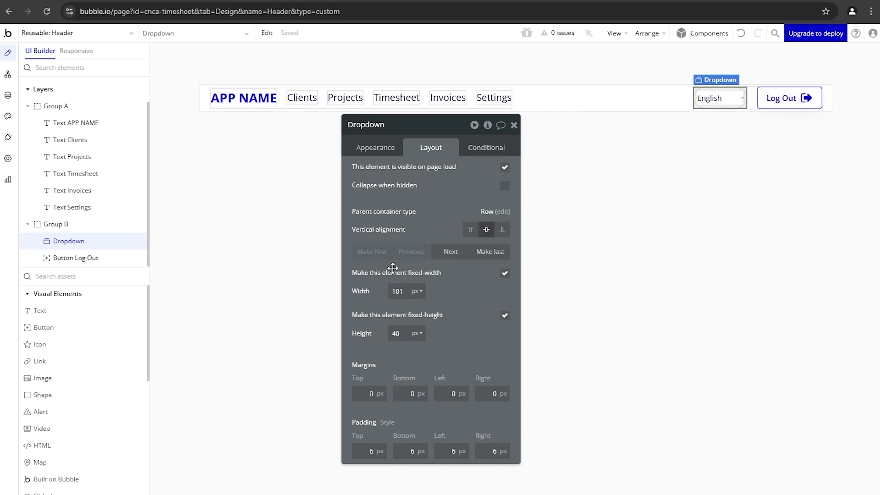
click(774, 98)
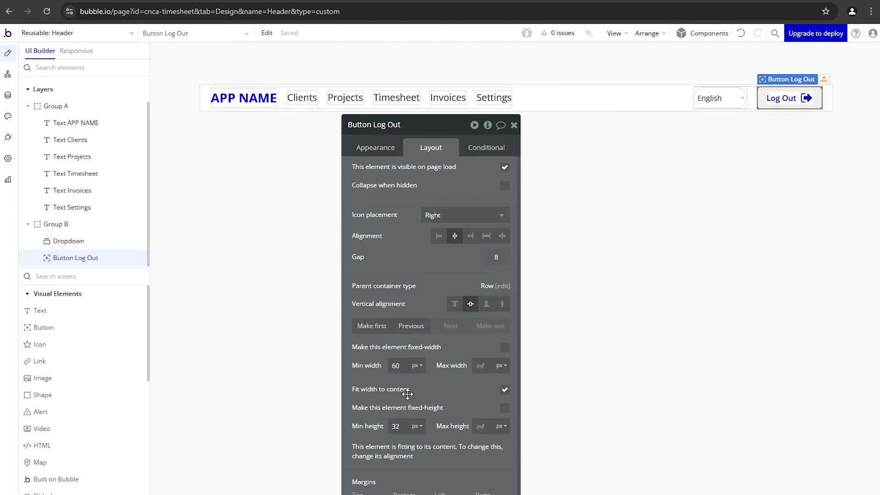
drag(400, 428, 385, 429)
text(40)
click(674, 285)
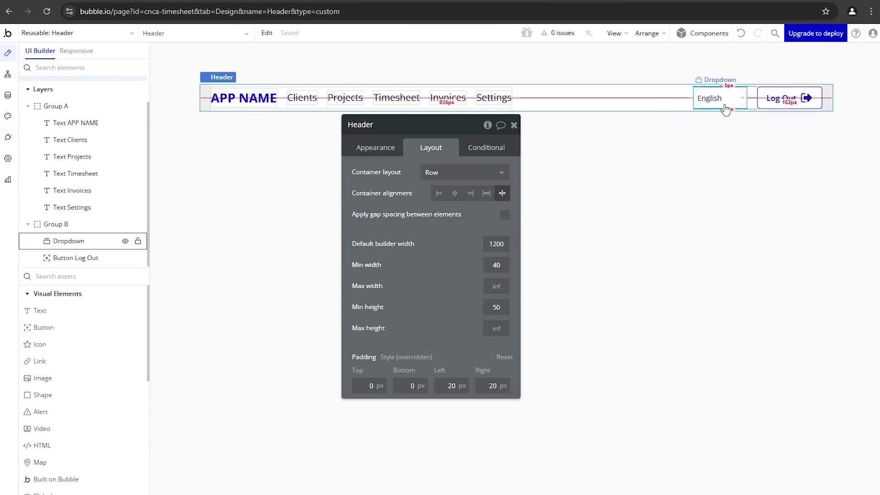
click(765, 103)
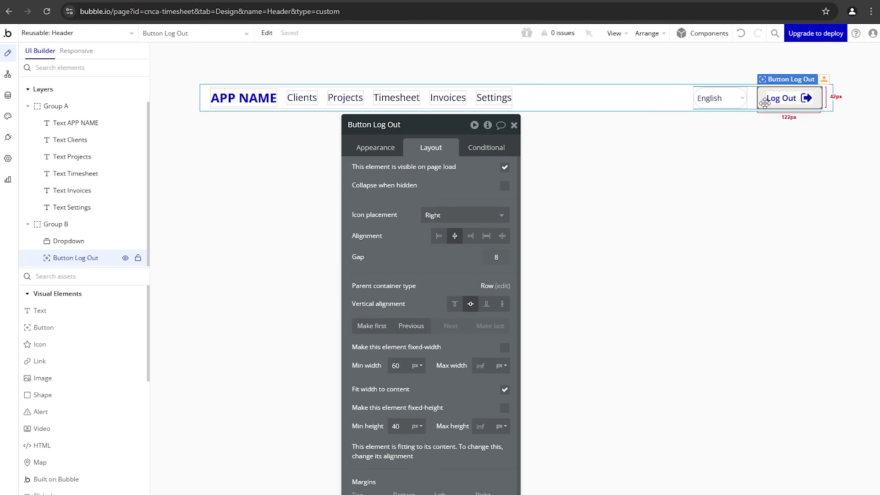
click(733, 101)
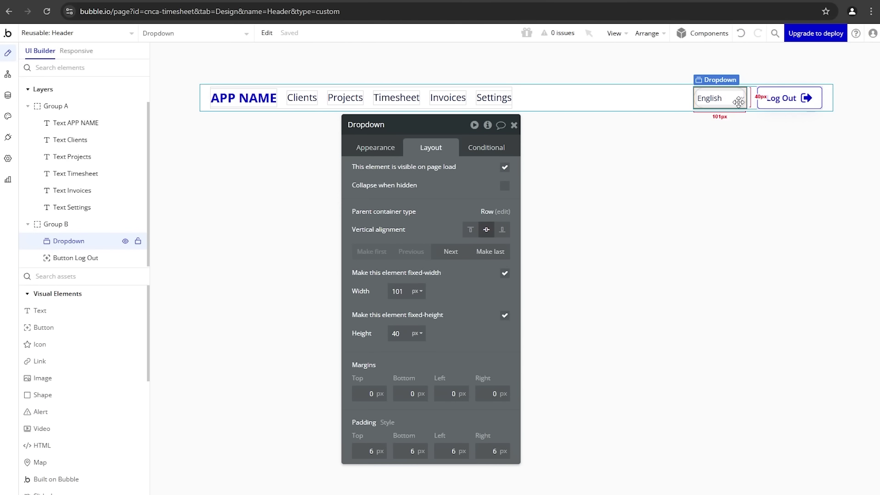
Step: Review the dropdown's and Log Out button's appearance and layout settings
click(385, 149)
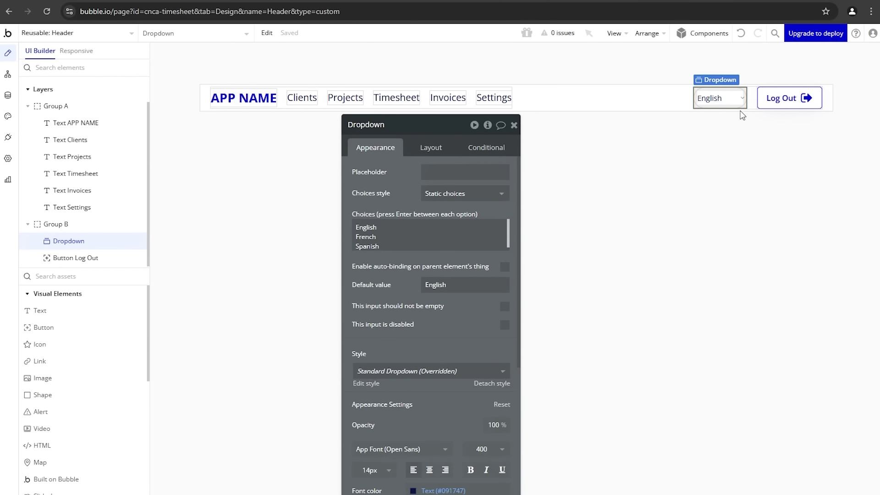
click(750, 101)
click(772, 98)
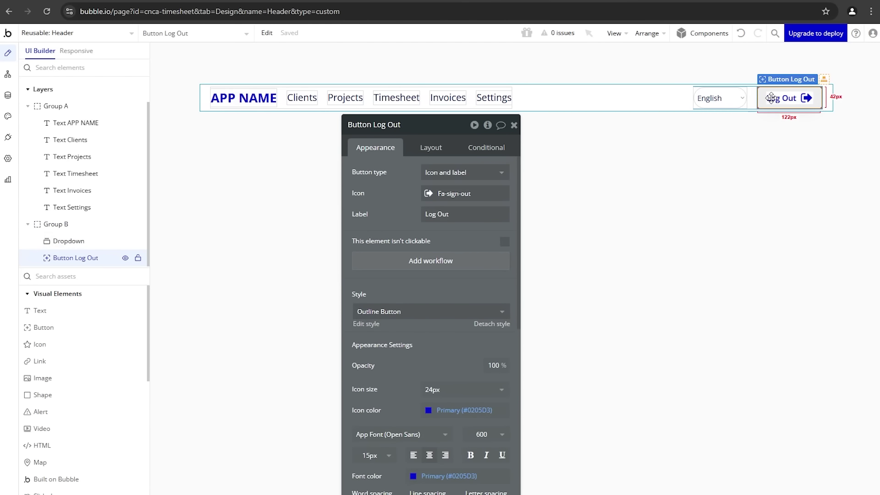
drag(434, 125, 419, 103)
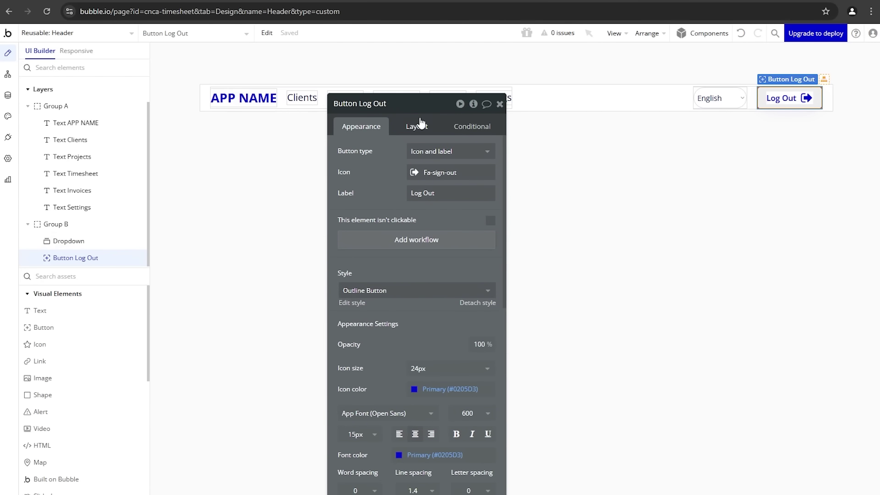
click(413, 119)
scroll(422, 403, down, 1)
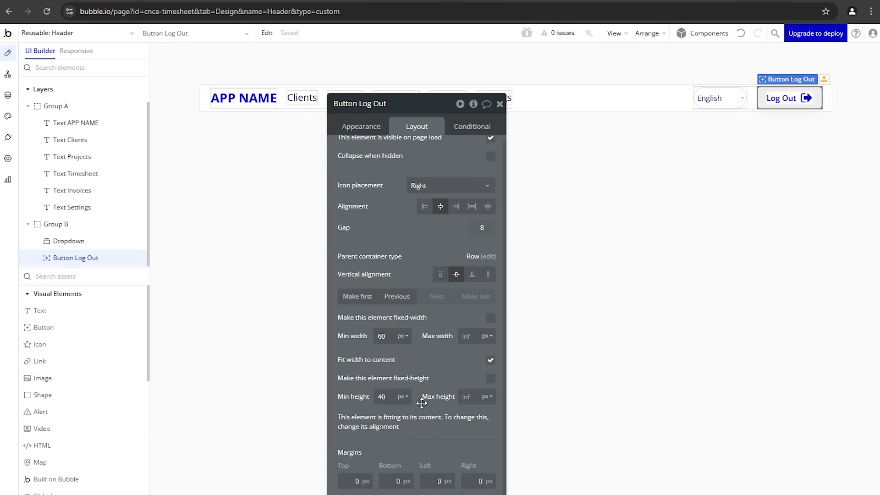
scroll(422, 403, down, 1)
click(350, 126)
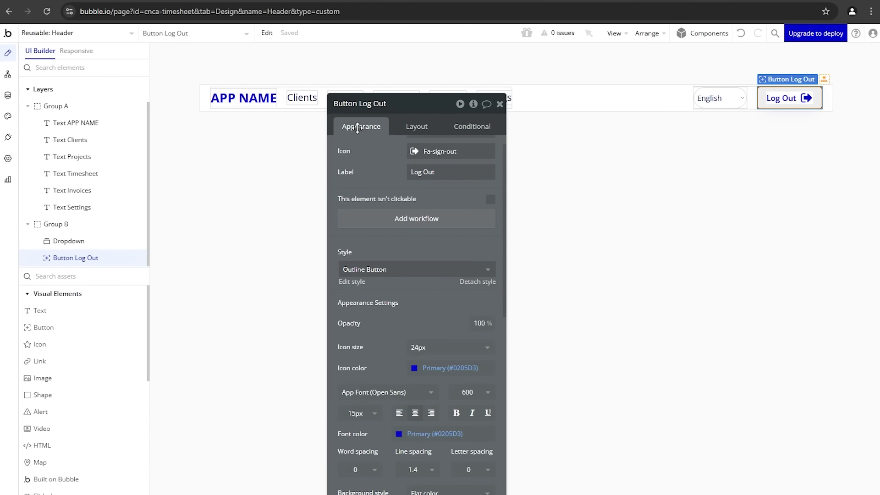
scroll(473, 398, down, 5)
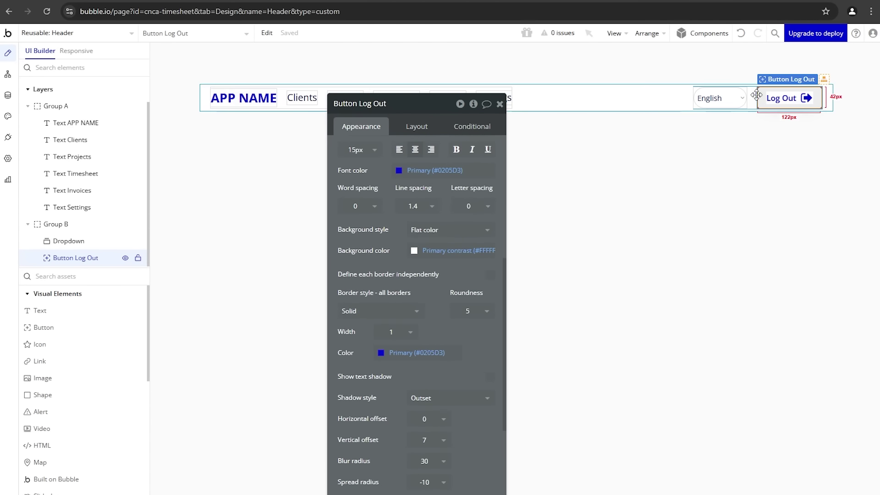
Step: Set the English dropdown's corner roundness to 5 and check the updated header in preview
click(729, 98)
click(489, 333)
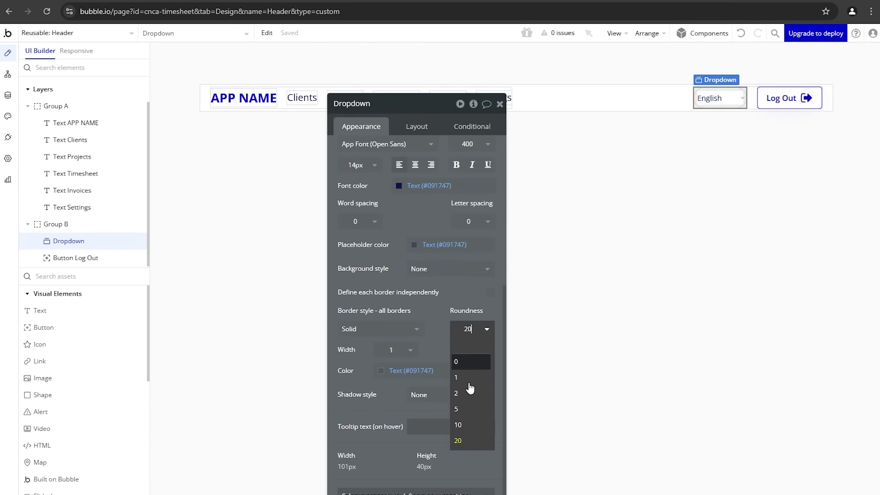
click(474, 408)
click(656, 272)
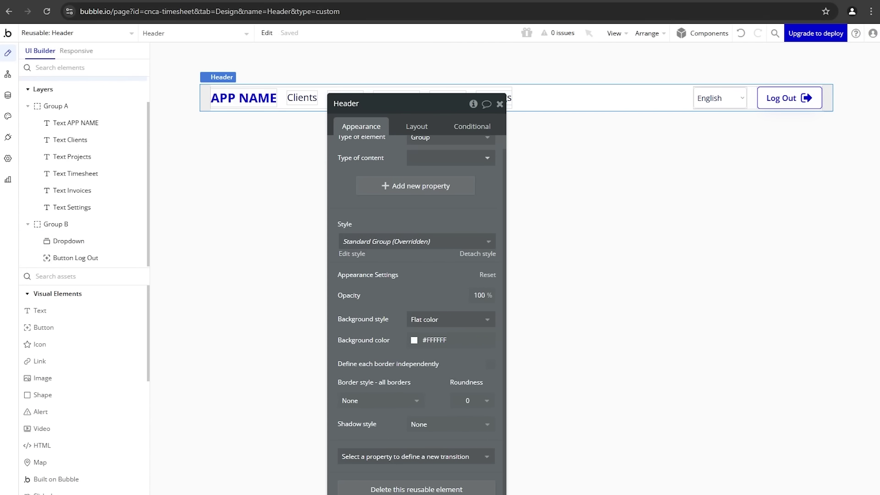
click(282, 0)
click(278, 34)
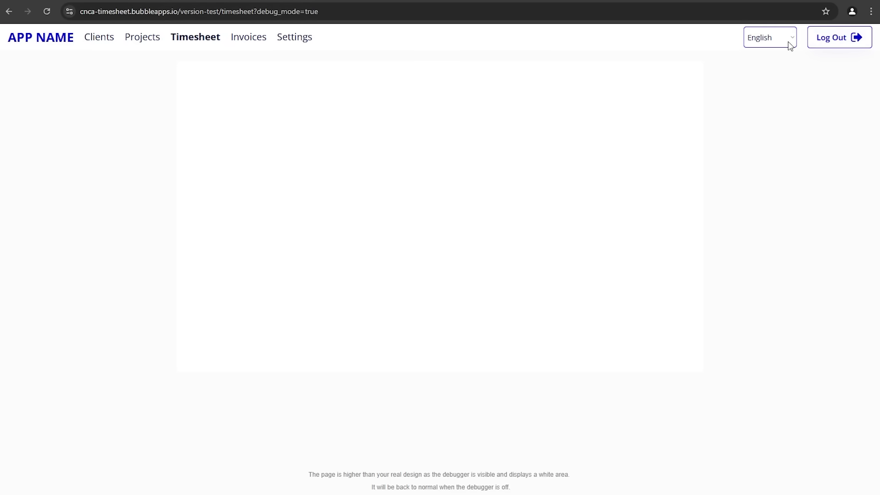
click(133, 1)
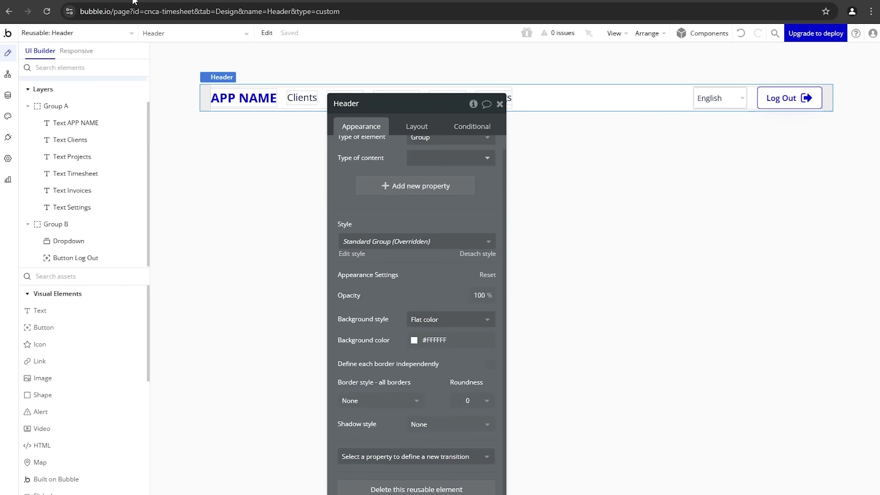
click(776, 95)
scroll(456, 197, up, 5)
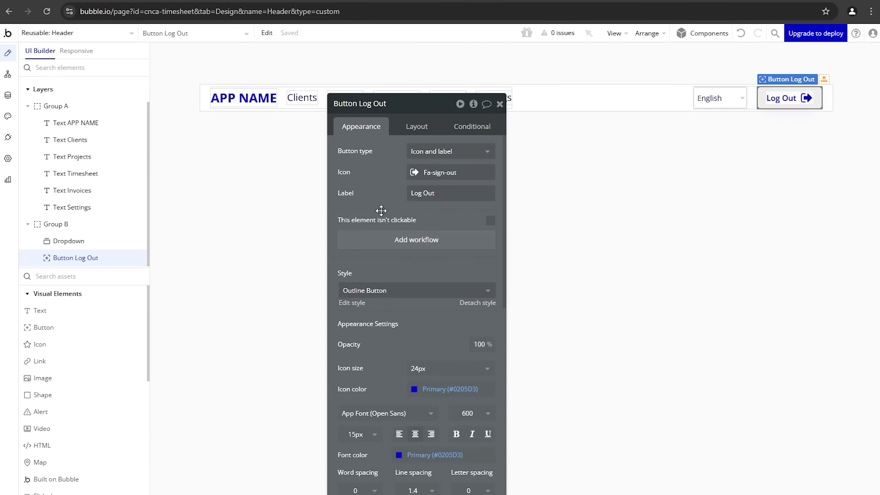
Step: Give the Log Out button a workflow: log the user out, then go to index
click(388, 240)
click(121, 175)
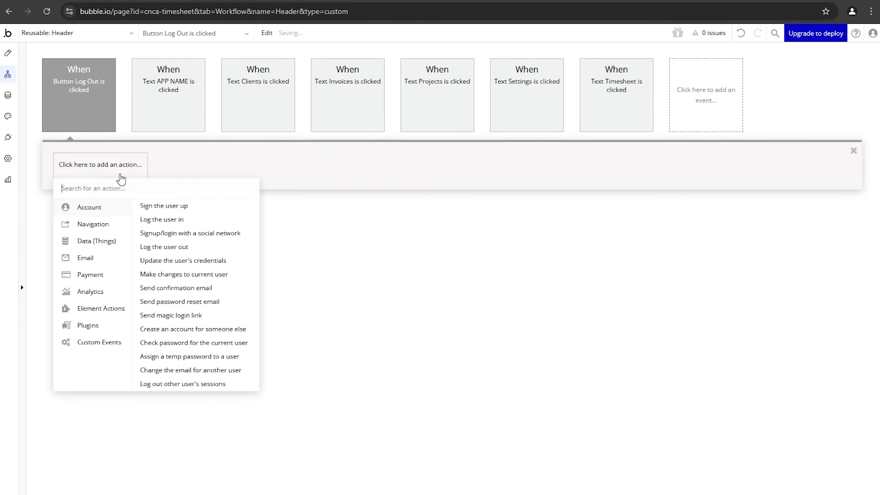
click(164, 248)
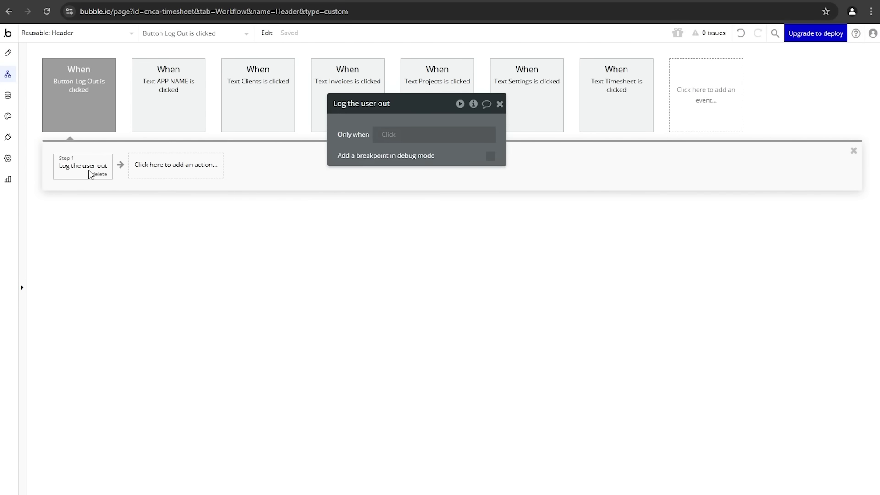
click(151, 174)
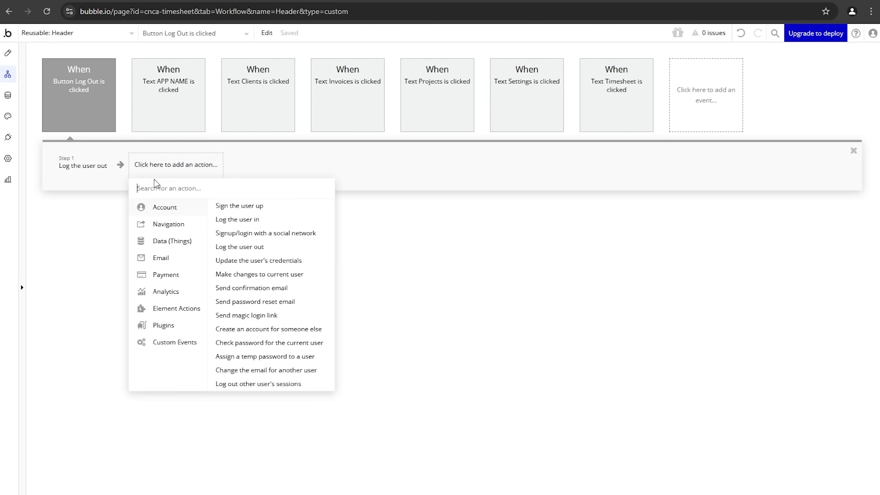
mouse_move(163, 223)
click(255, 208)
click(411, 130)
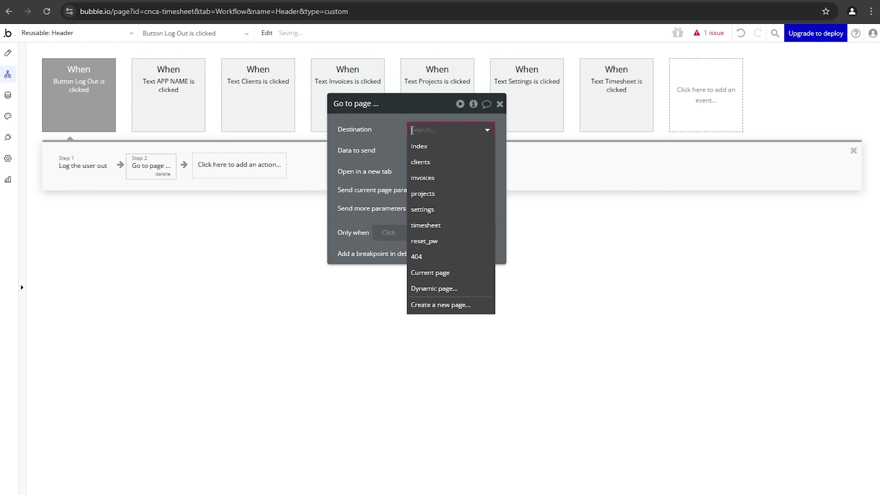
click(413, 146)
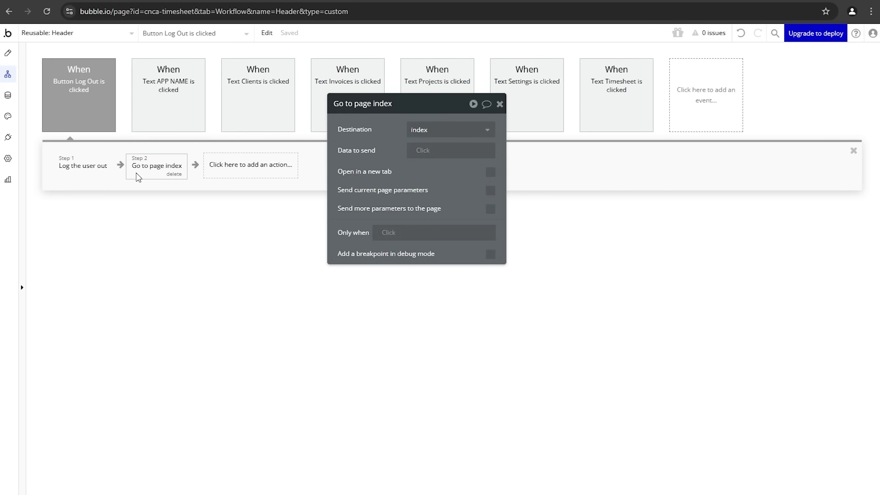
click(187, 2)
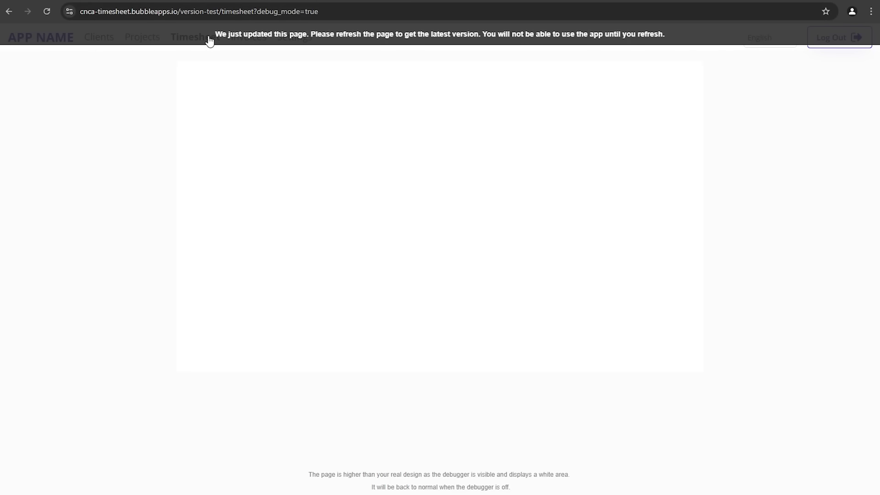
Step: Reload the preview and click Log Out, landing on the 'Hi there!' login page
key(F5)
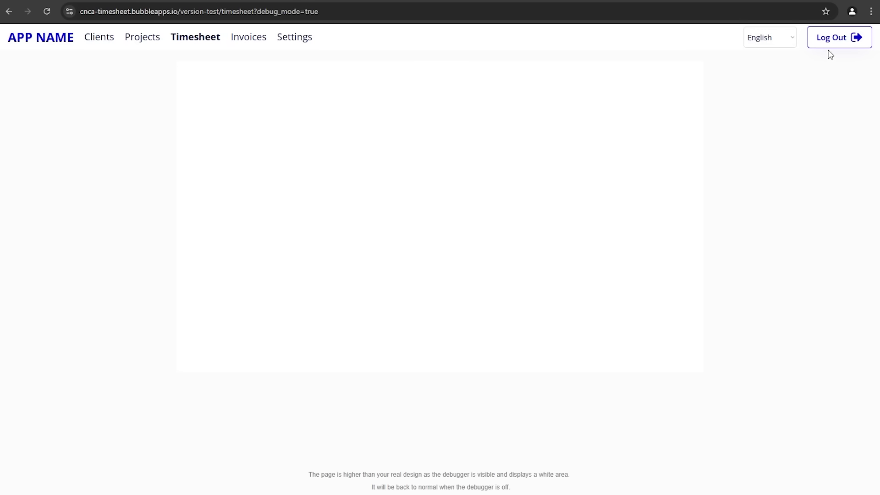
click(831, 42)
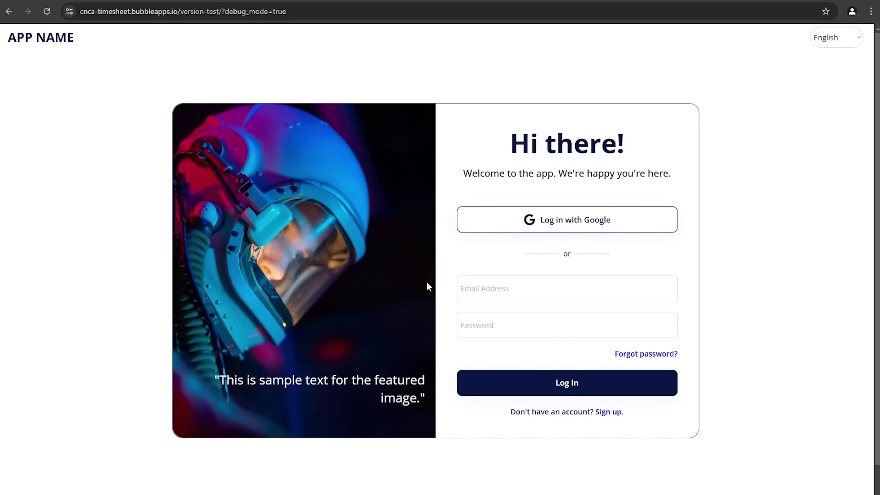
Step: Replace the index Log In workflow's signed-up alert with a Go to page timesheet step
click(110, 1)
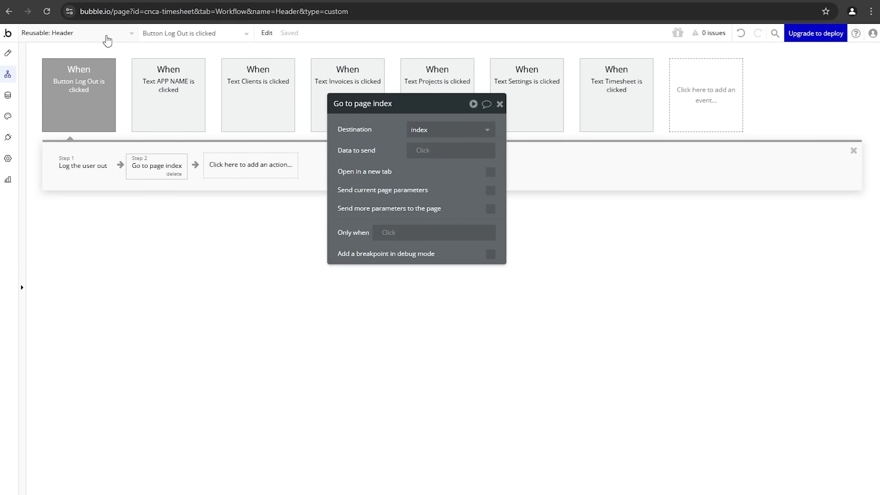
click(106, 35)
click(111, 72)
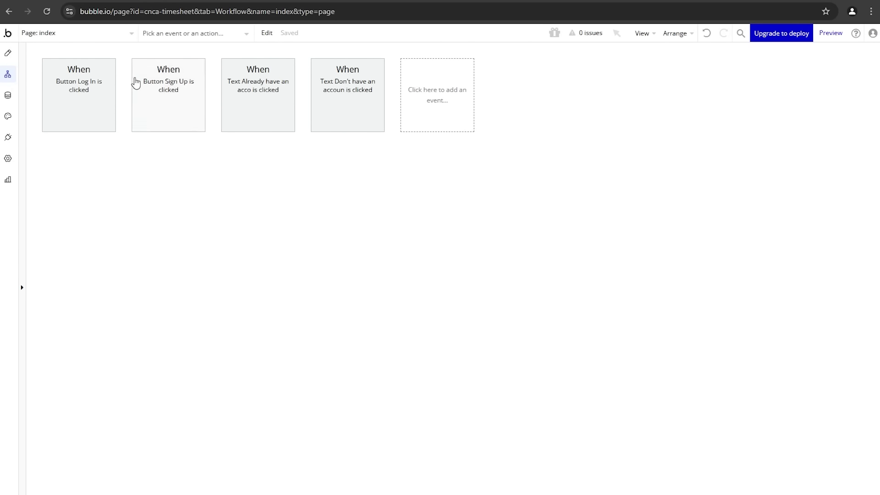
click(106, 111)
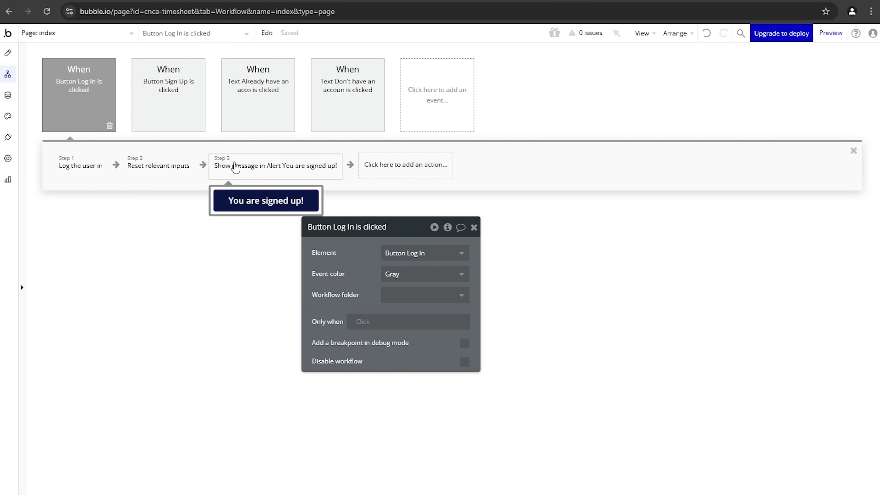
click(336, 171)
click(335, 176)
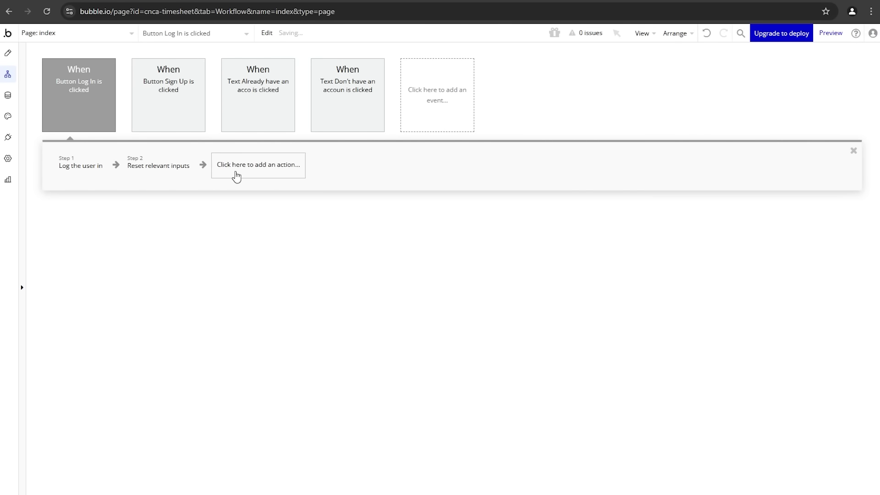
click(238, 172)
mouse_move(244, 225)
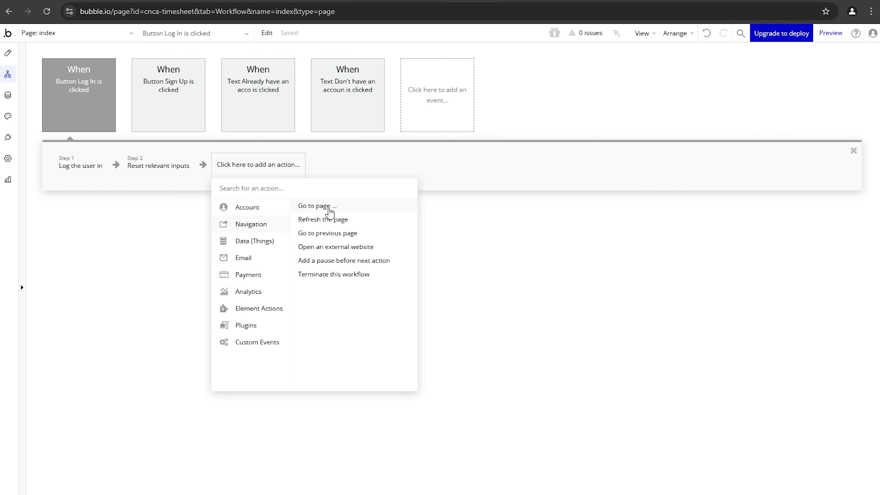
click(327, 207)
click(390, 253)
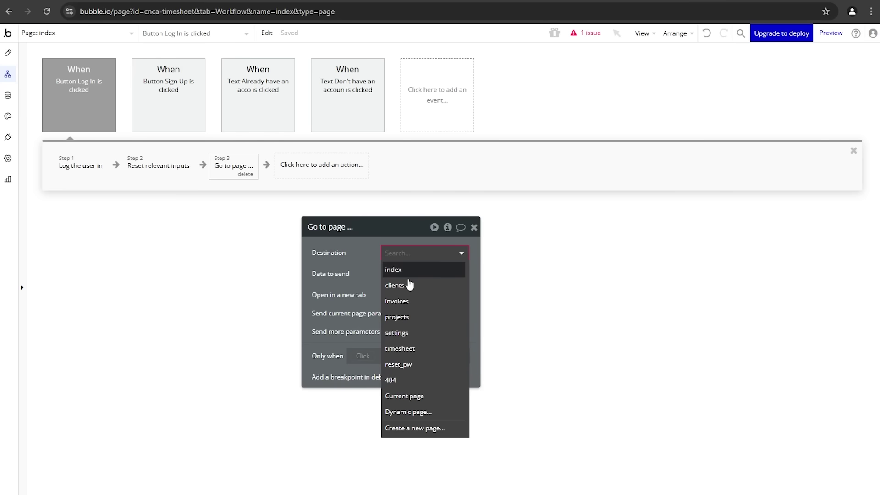
click(411, 349)
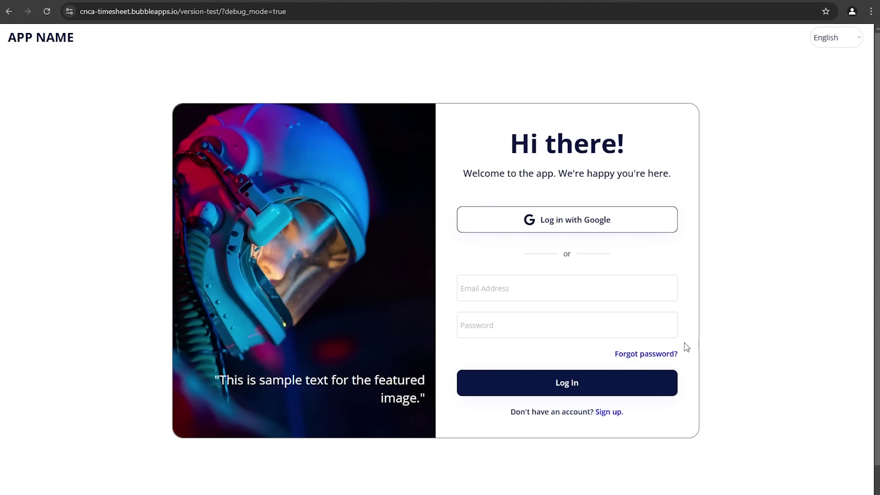
Step: Log in on the preview with the test account's e-mail and password, confirming it reaches Timesheet
click(517, 295)
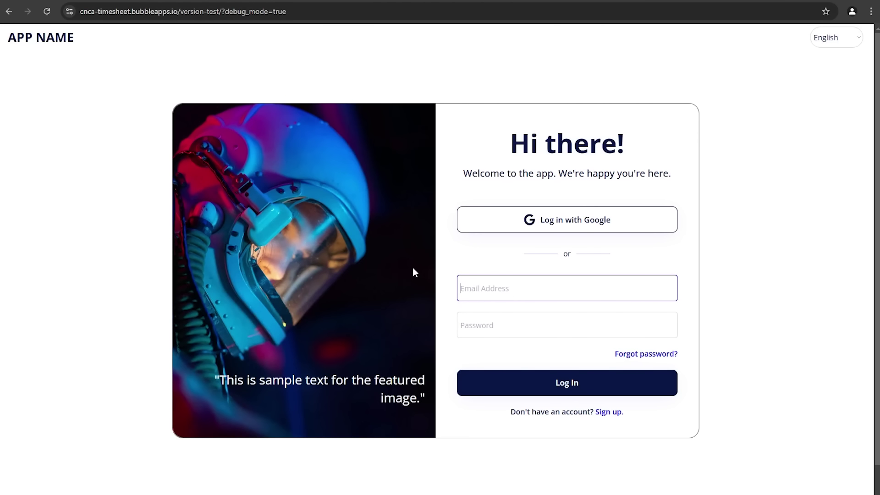
text(jane@sample.com)
key(Tab)
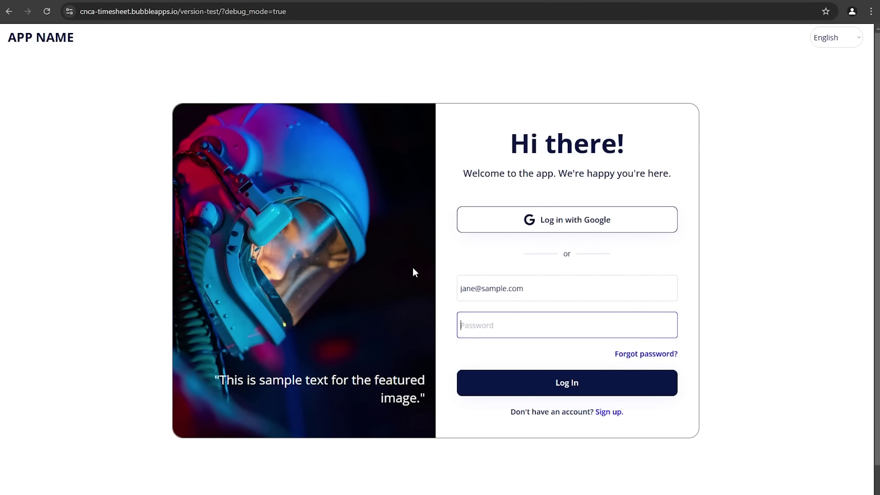
text(1234)
click(491, 381)
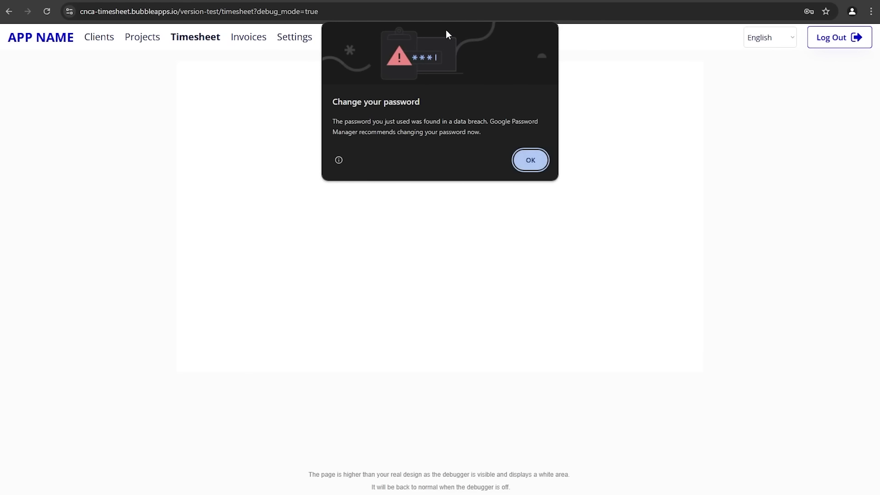
click(530, 160)
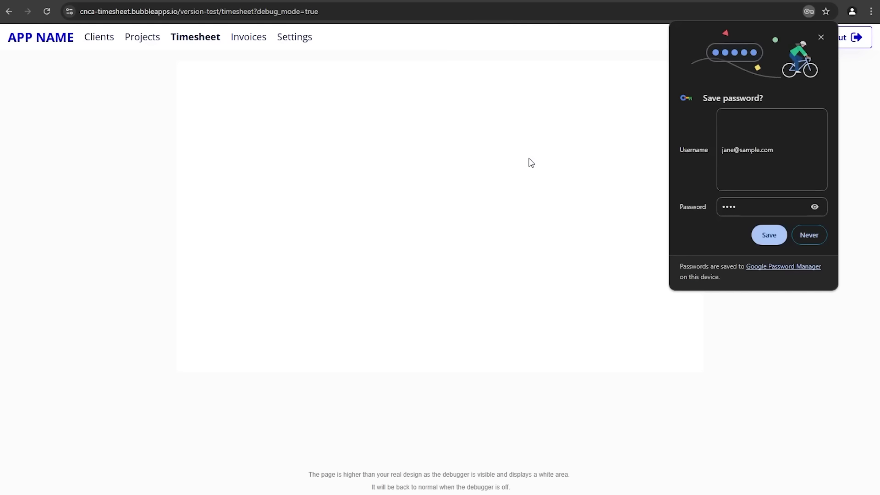
click(822, 37)
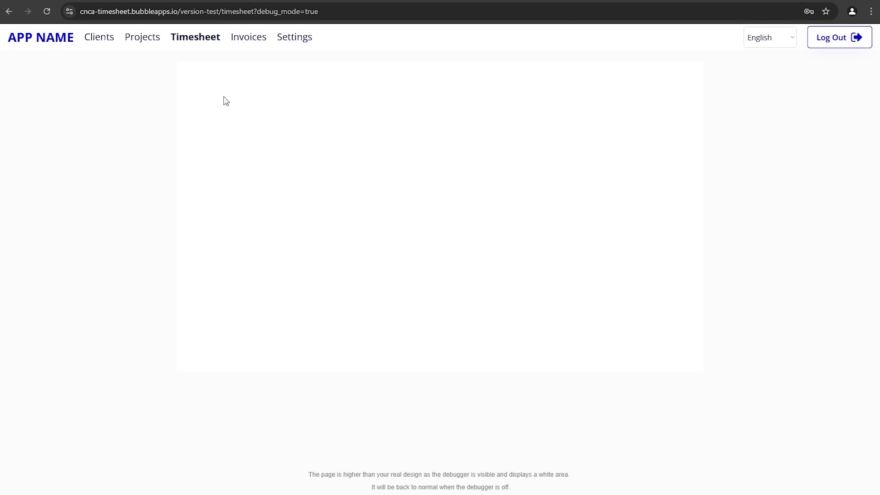
key(ctrl+Tab)
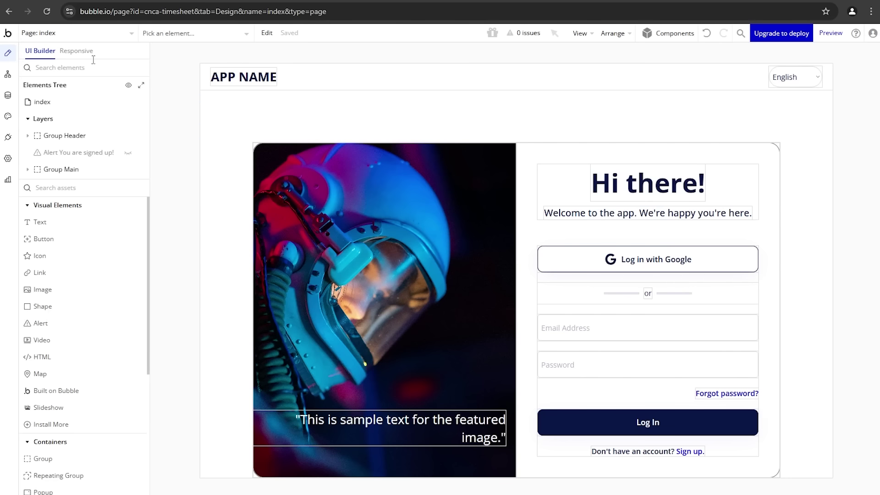
Step: Open the index page's responsive view and drag its width to test the 768 and 320 breakpoints
click(76, 52)
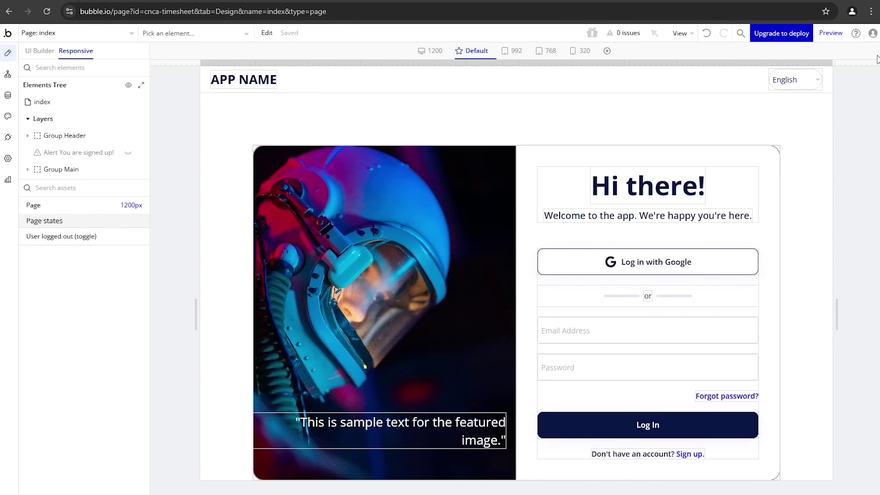
drag(842, 65, 738, 105)
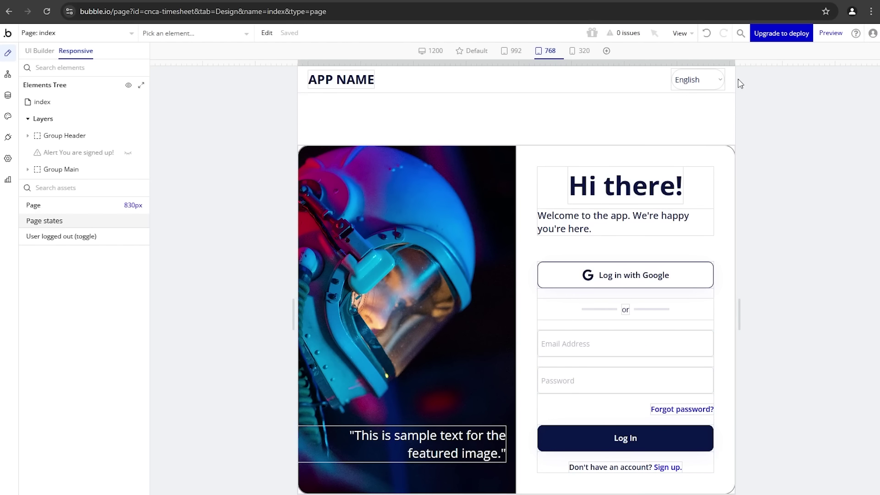
drag(738, 62, 708, 76)
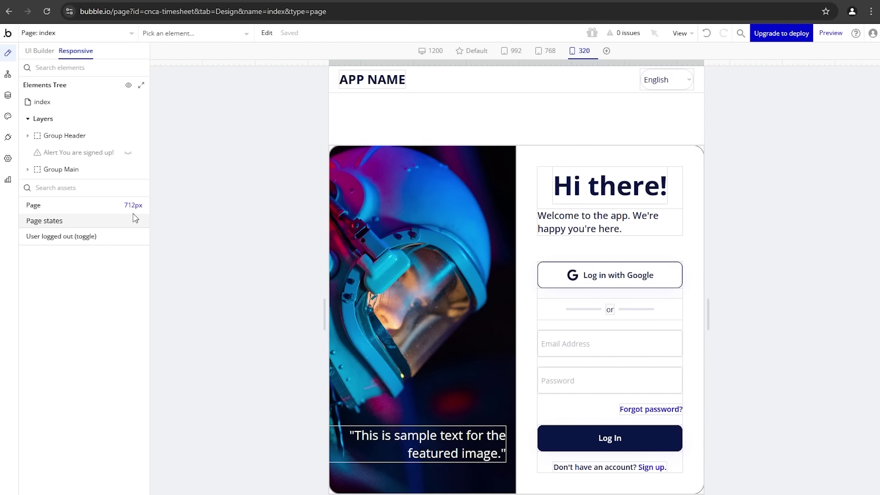
drag(704, 64, 762, 72)
click(677, 216)
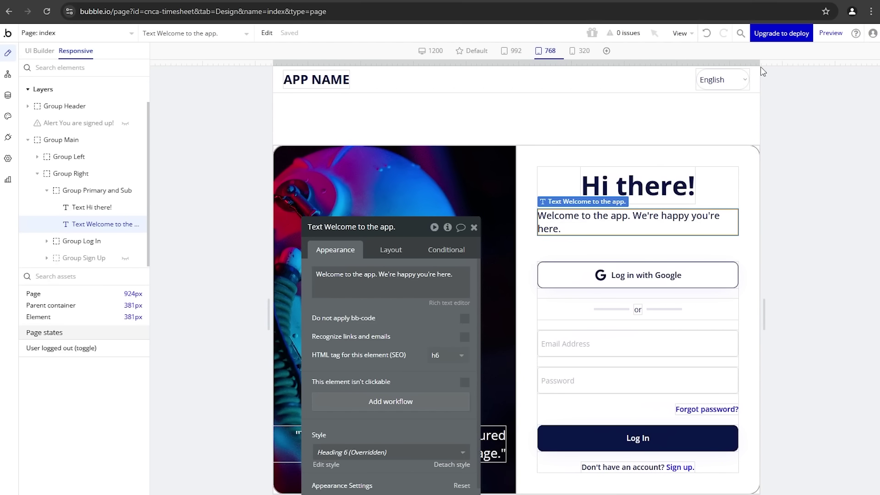
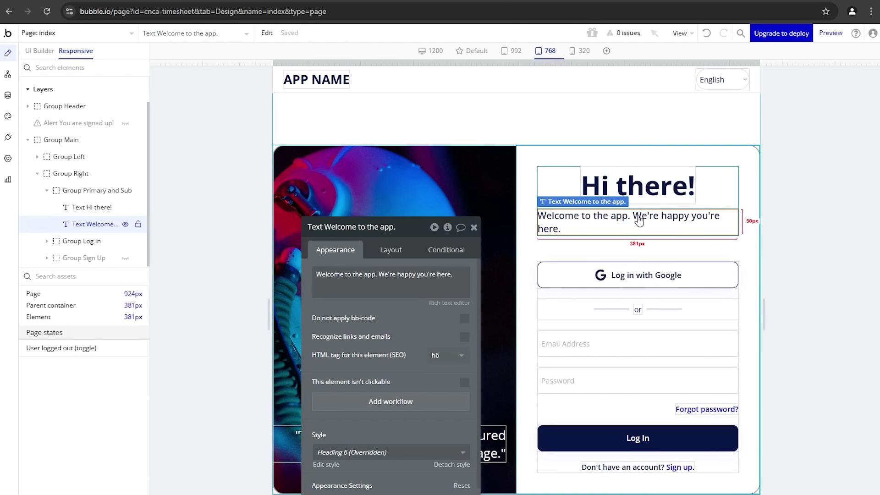
Step: On Group Left, add a new condition that checks Current page width
click(479, 177)
drag(385, 289, 101, 187)
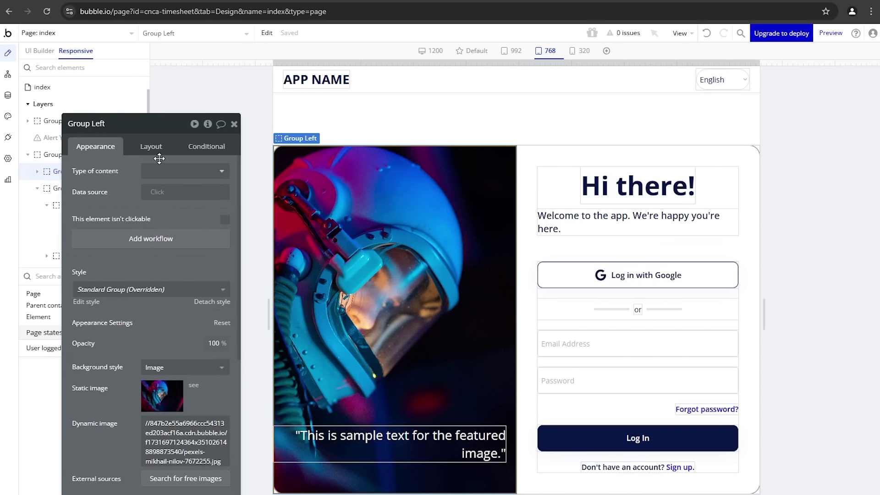
click(220, 147)
click(181, 172)
click(110, 177)
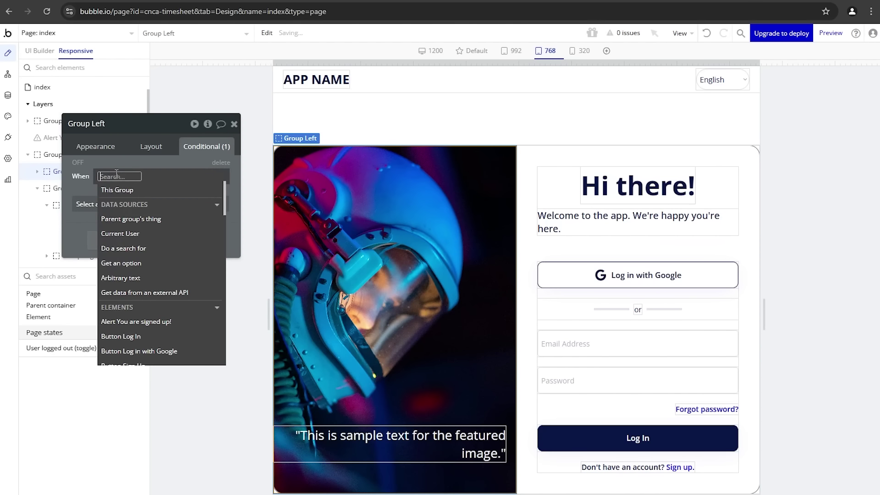
text(wid)
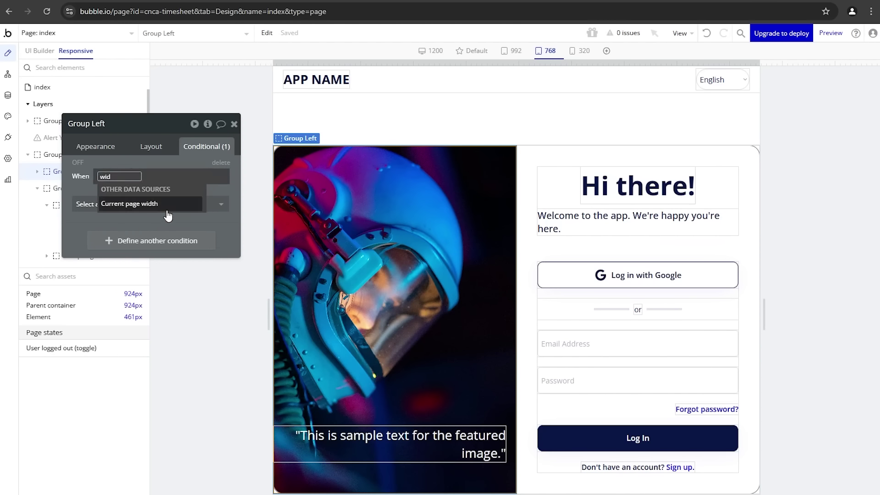
click(160, 204)
Step: Hide Group Left when page width ≤ 930, and tick 'Collapse when hidden' in Layout
click(181, 278)
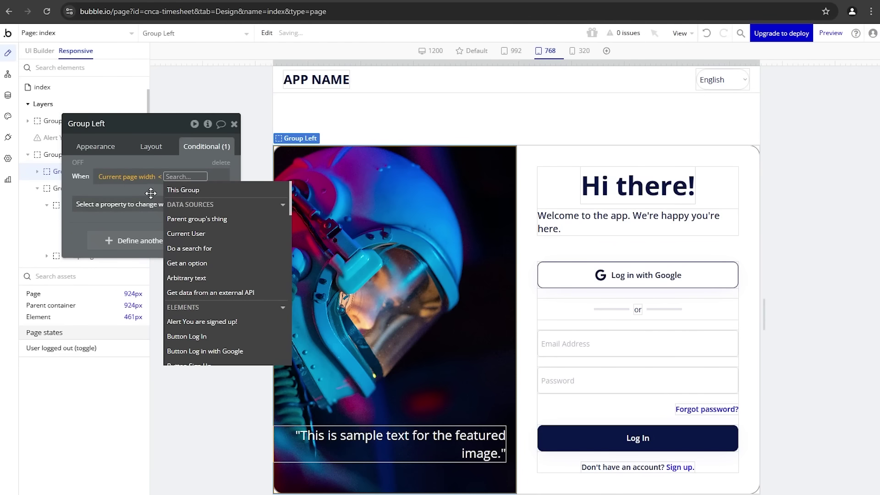
click(161, 176)
click(178, 292)
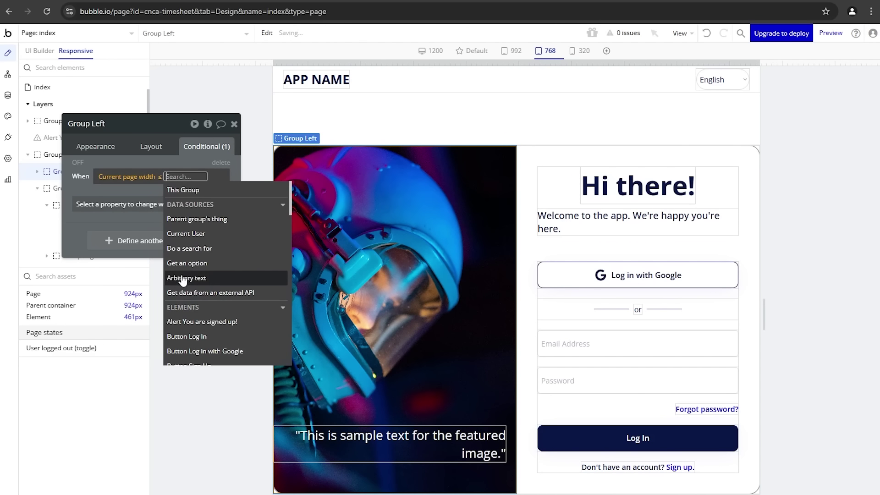
text(930)
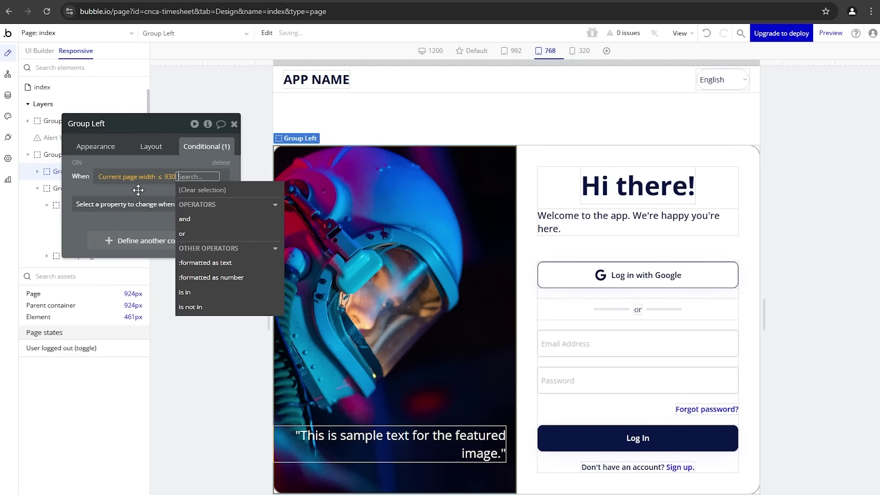
click(140, 208)
click(138, 206)
click(148, 237)
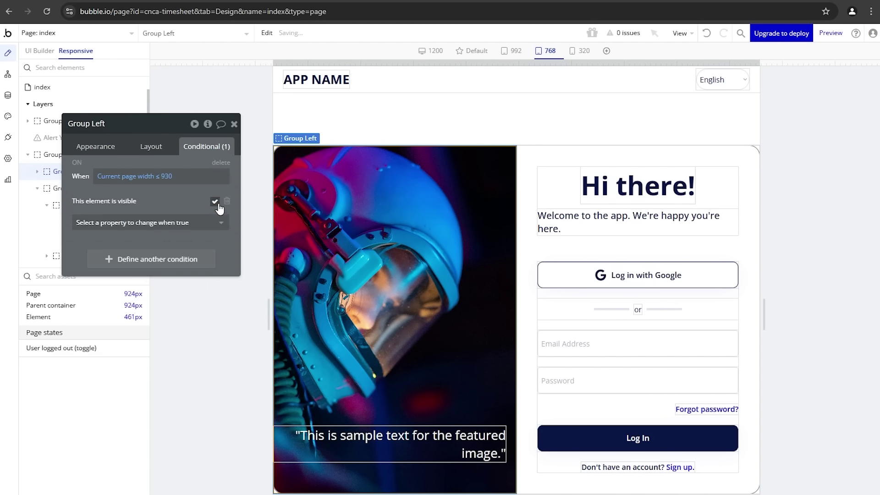
click(214, 201)
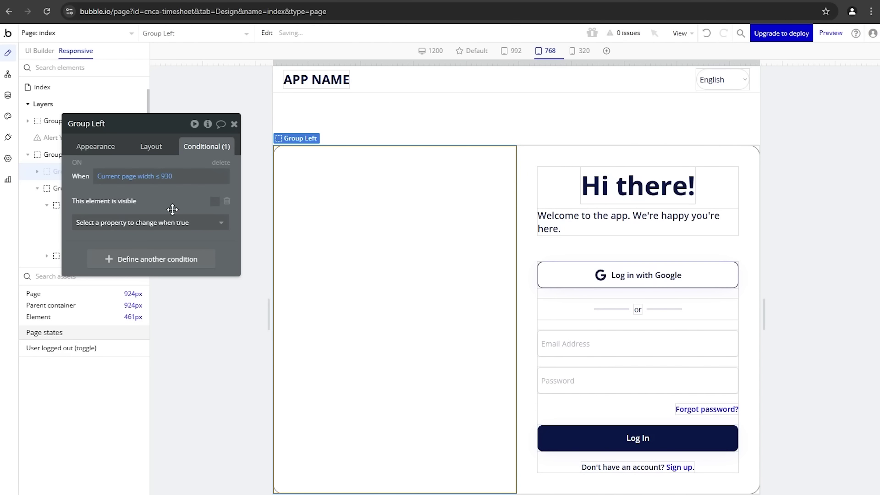
click(156, 153)
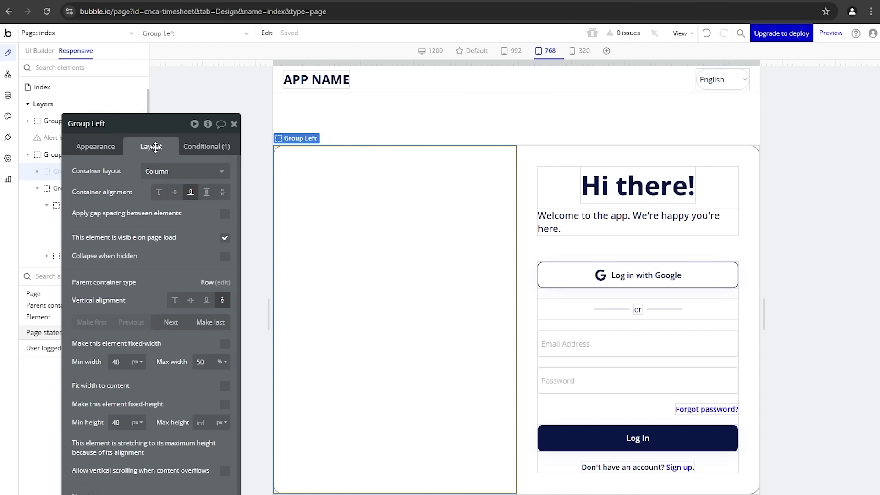
click(225, 256)
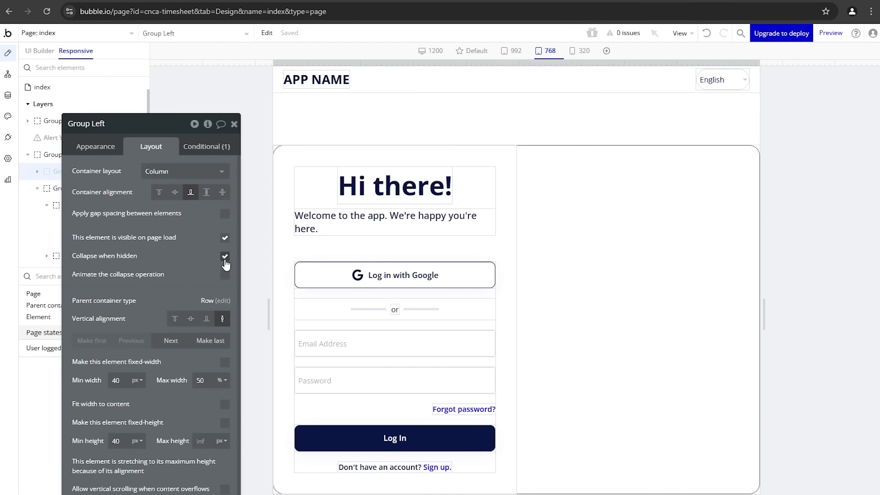
Step: Select Group Main and set its container alignment to center
click(464, 254)
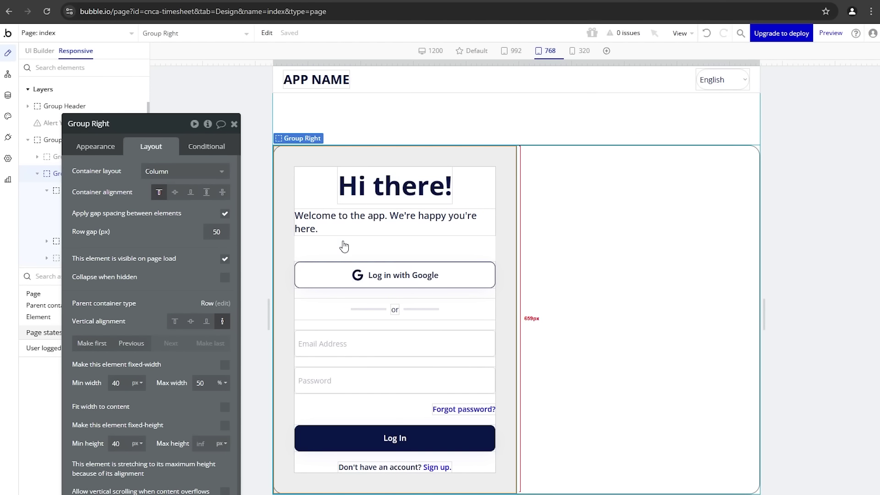
click(330, 158)
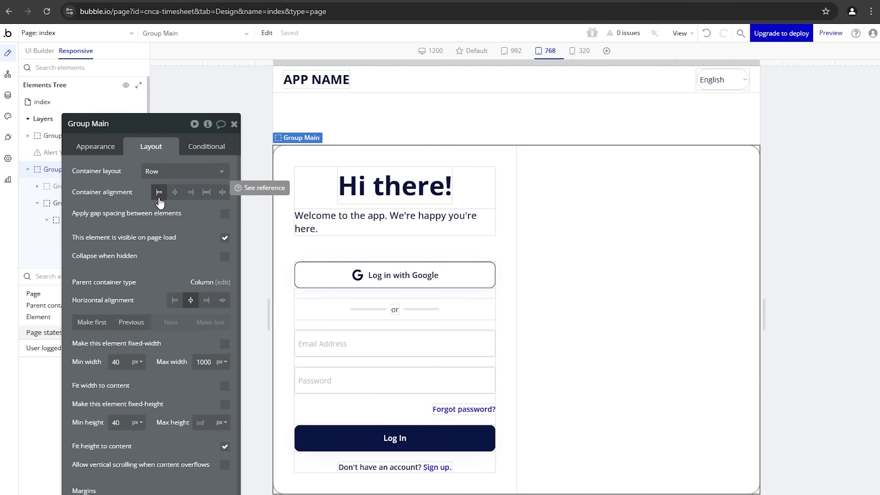
click(429, 252)
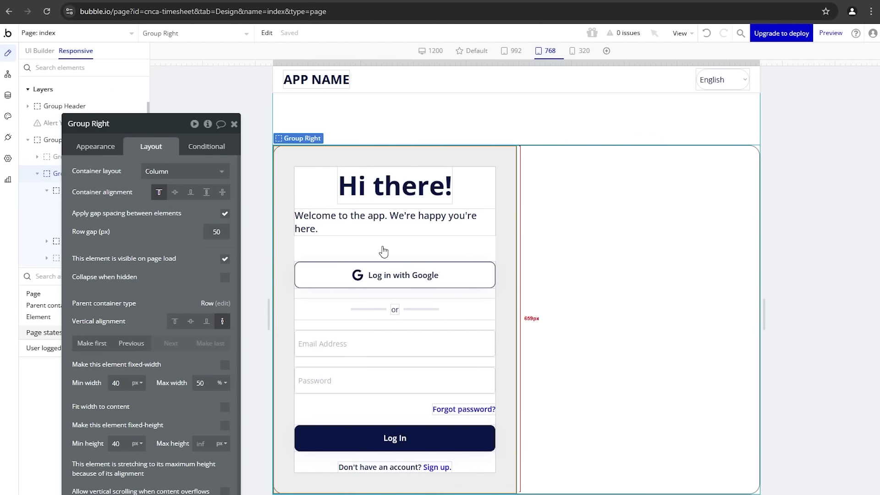
click(539, 249)
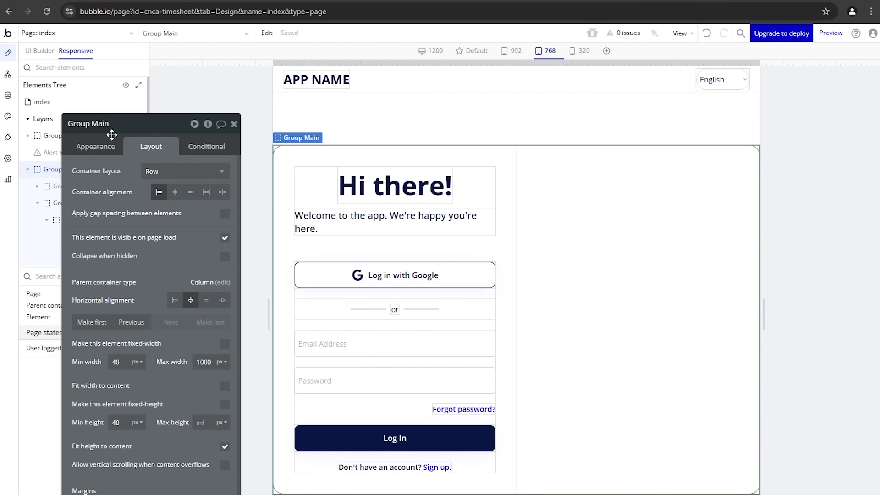
click(175, 192)
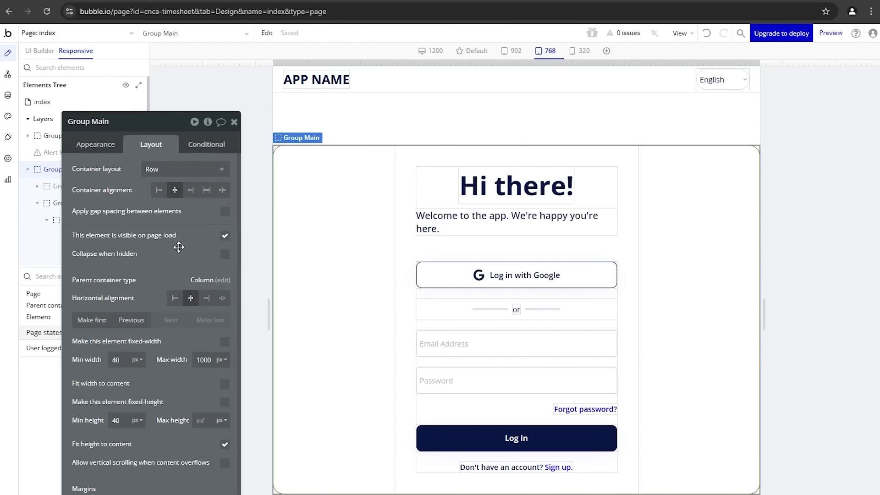
Step: Give Group Main 50 px left and right margins
scroll(183, 211, down, 1)
scroll(149, 415, down, 2)
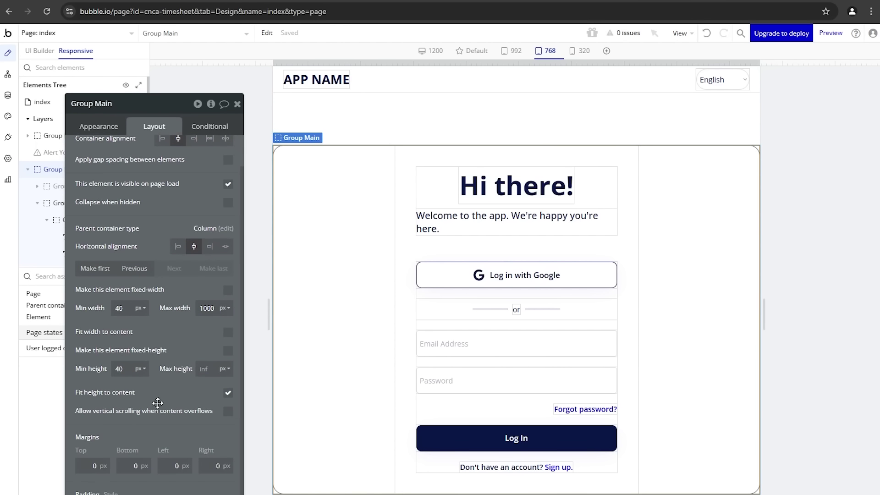
drag(158, 402, 176, 324)
click(197, 388)
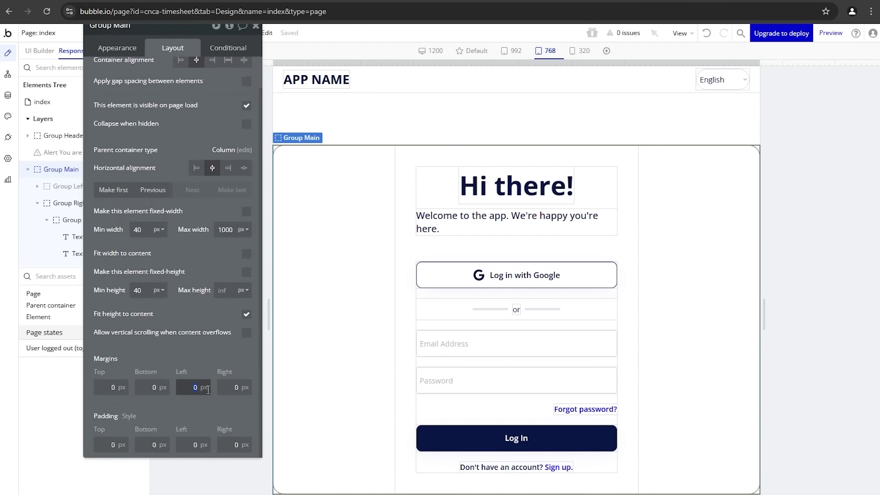
click(228, 390)
text(50)
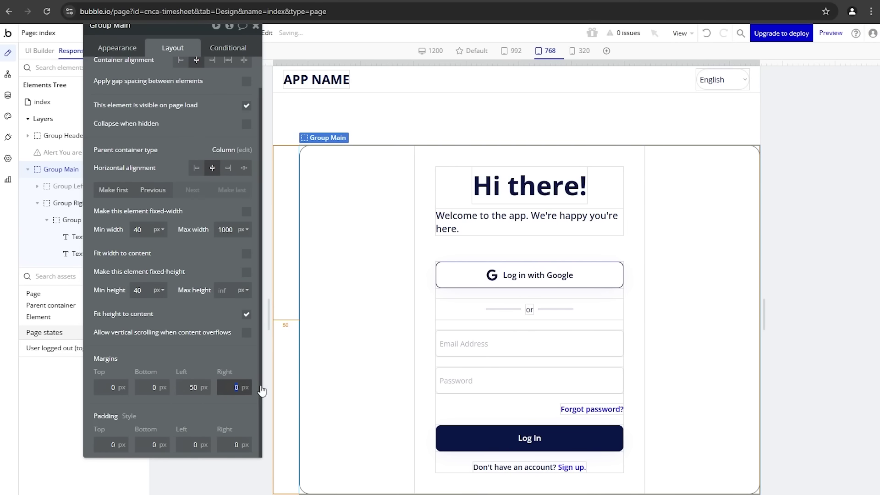
click(221, 354)
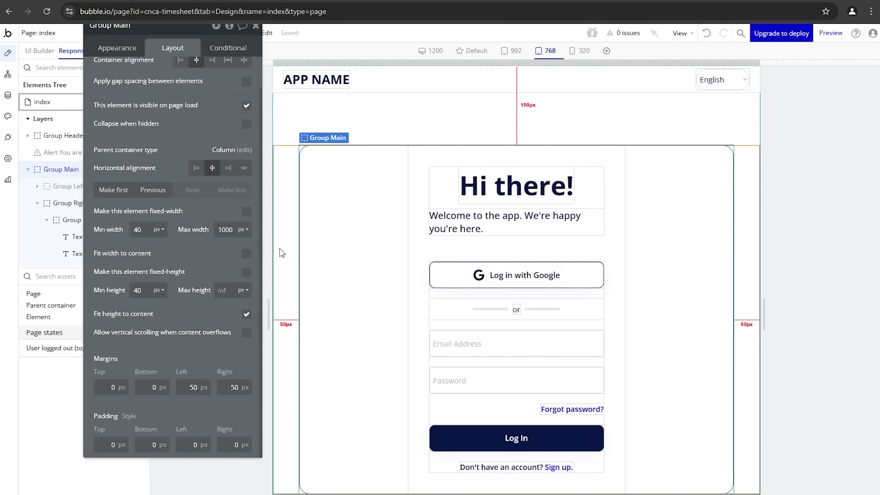
Step: Narrow the canvas and switch the editor to the 992 breakpoint
drag(762, 61, 754, 83)
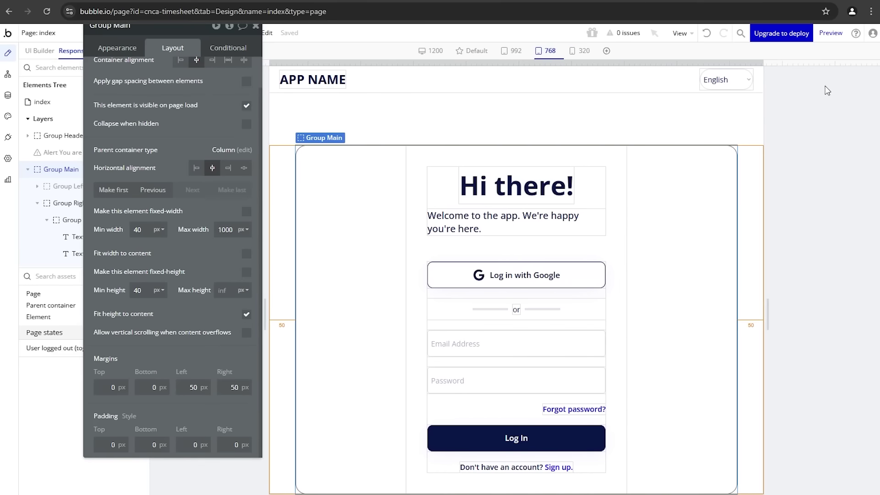
click(473, 52)
drag(197, 81, 238, 79)
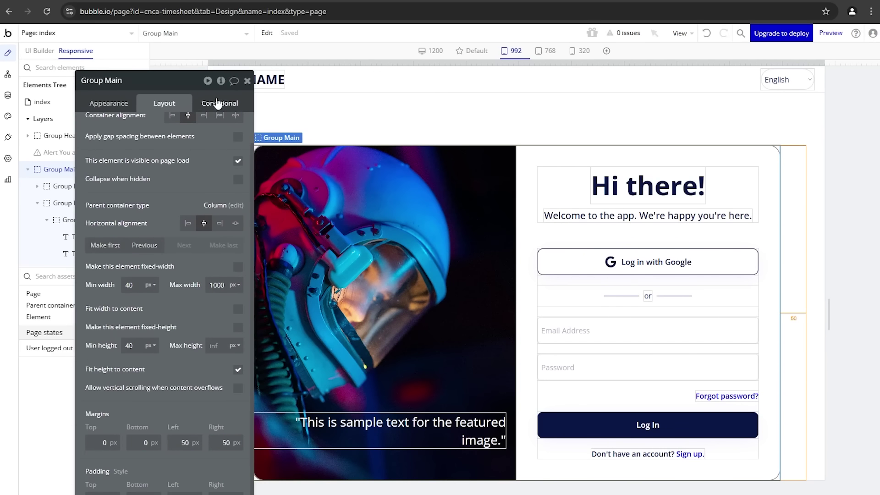
Step: Widen the canvas to about 1200px and give Group Right a 300px minimum width
click(255, 79)
drag(826, 63, 699, 83)
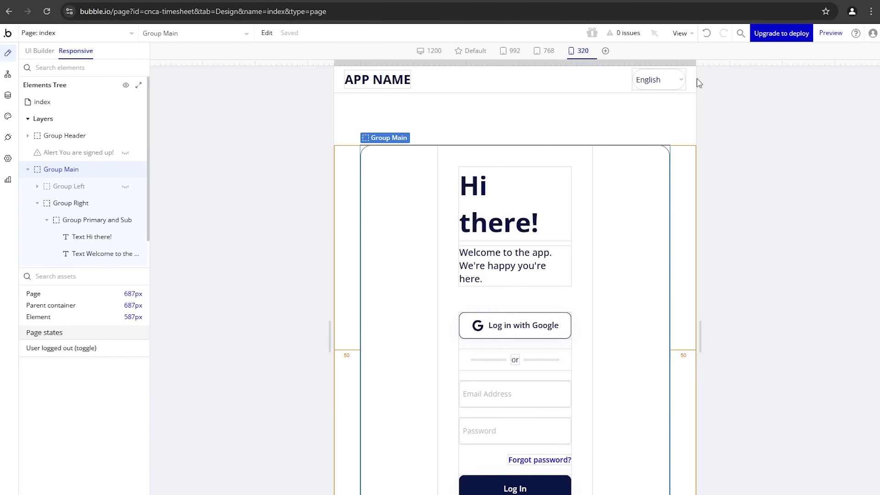
double_click(490, 308)
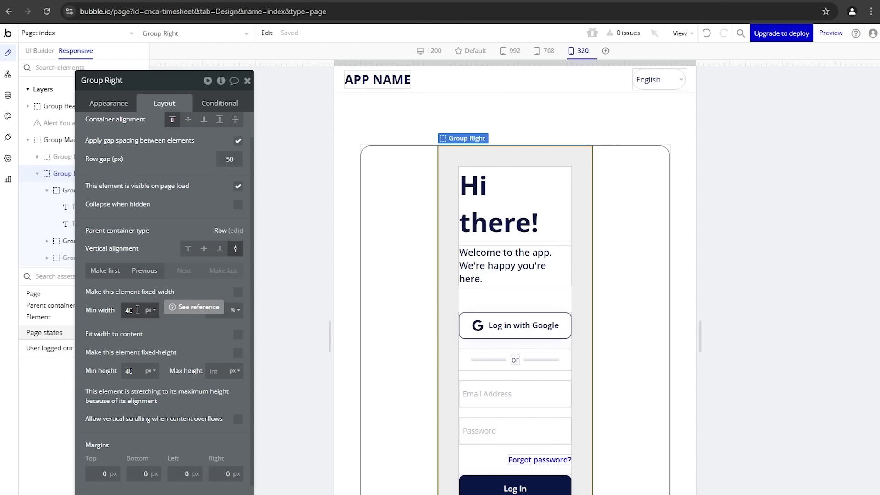
double_click(138, 309)
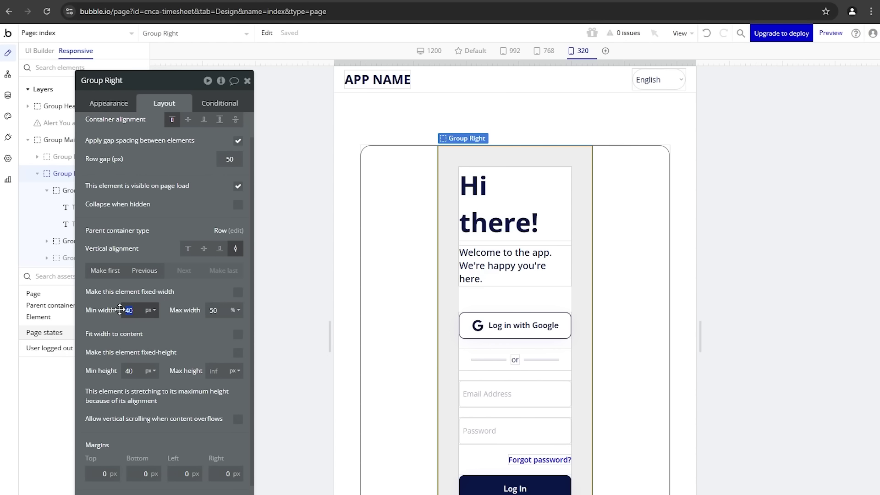
click(146, 332)
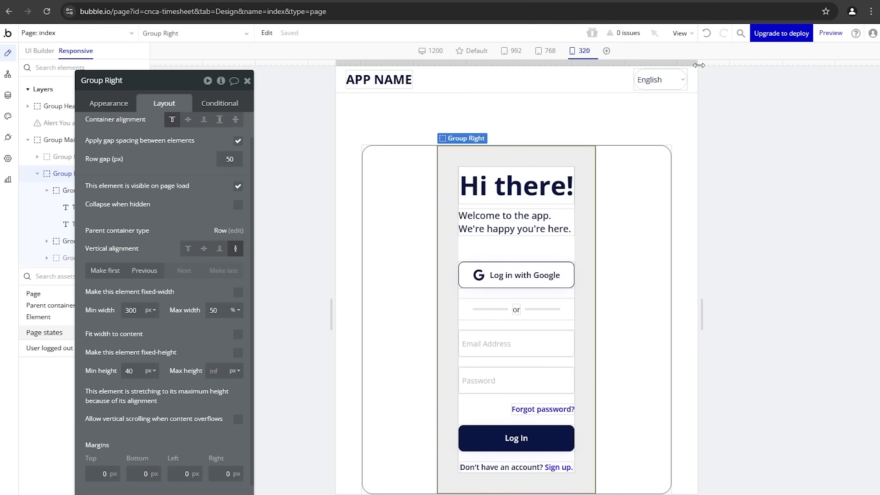
Step: Test the layout at the 320 width and others, finishing at the 768 breakpoint
drag(697, 75, 630, 74)
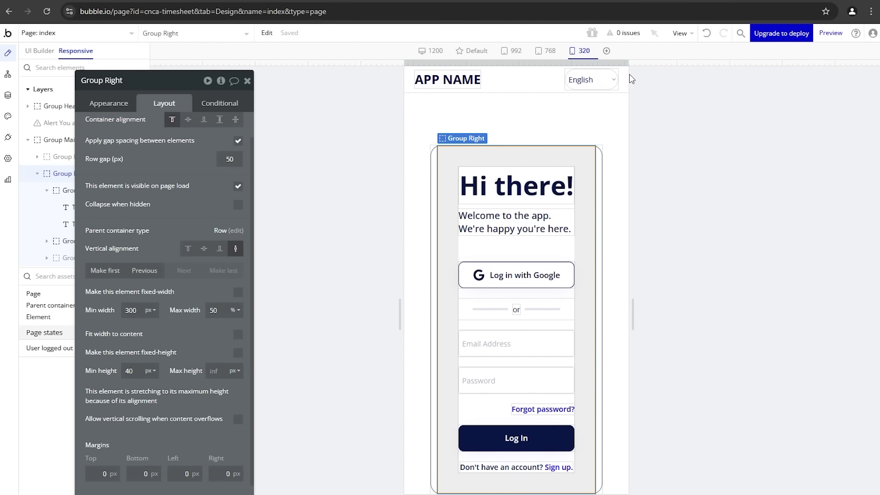
click(580, 53)
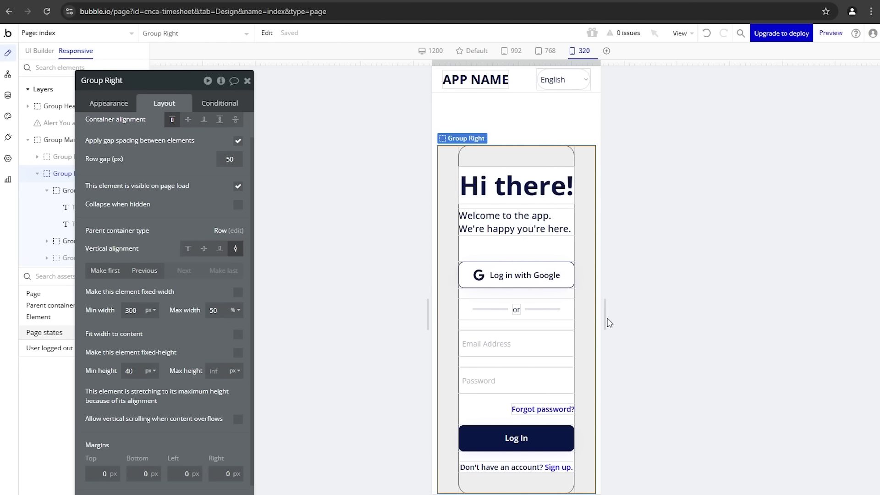
drag(605, 323, 795, 334)
drag(745, 337, 659, 347)
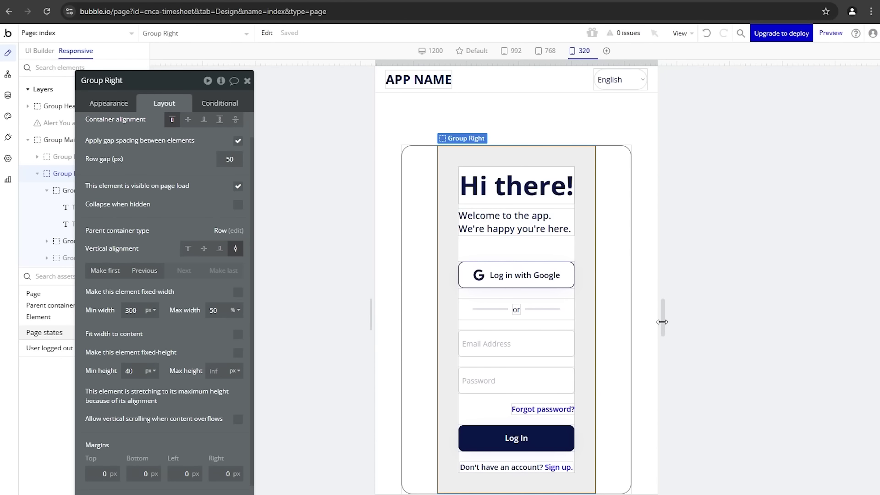
drag(662, 322, 744, 324)
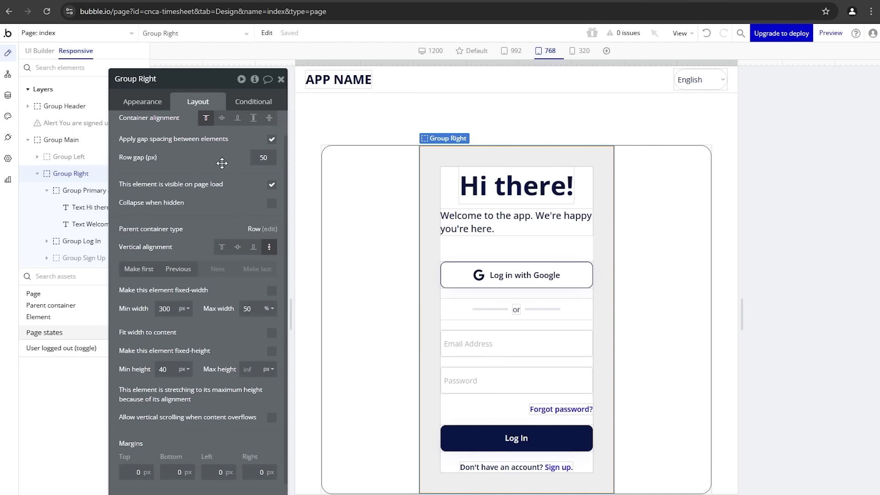
Step: Copy Group Left's 'Current page width ≤ 930' condition and paste it into Group Right
click(326, 158)
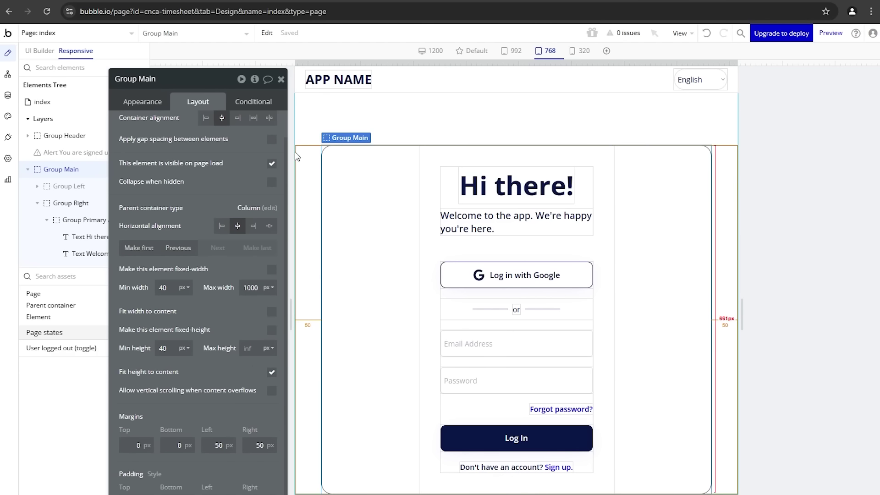
click(82, 188)
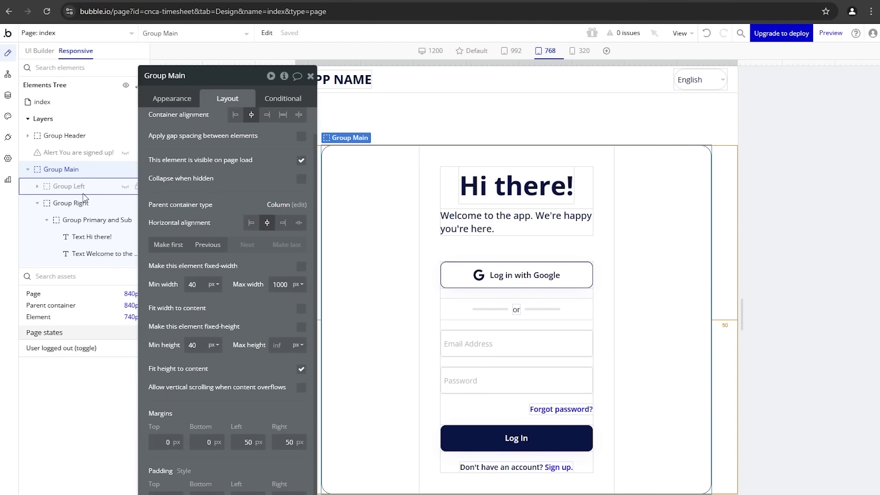
click(280, 98)
right_click(258, 148)
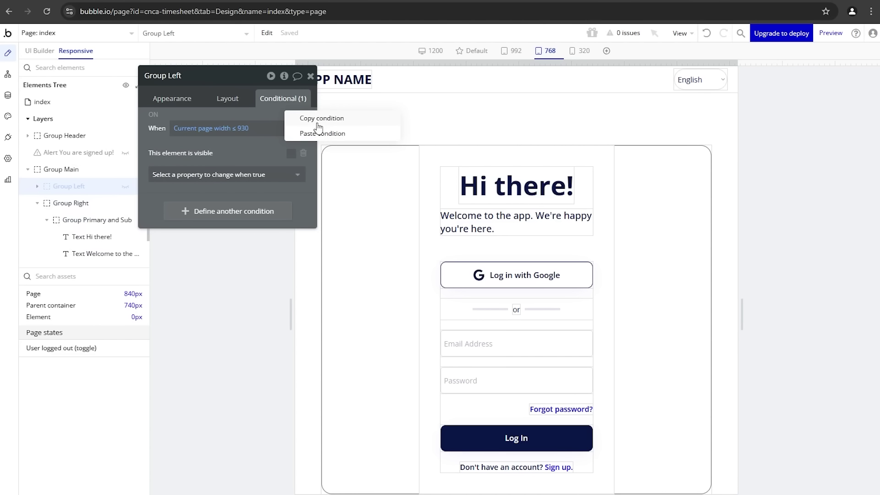
click(296, 118)
click(433, 253)
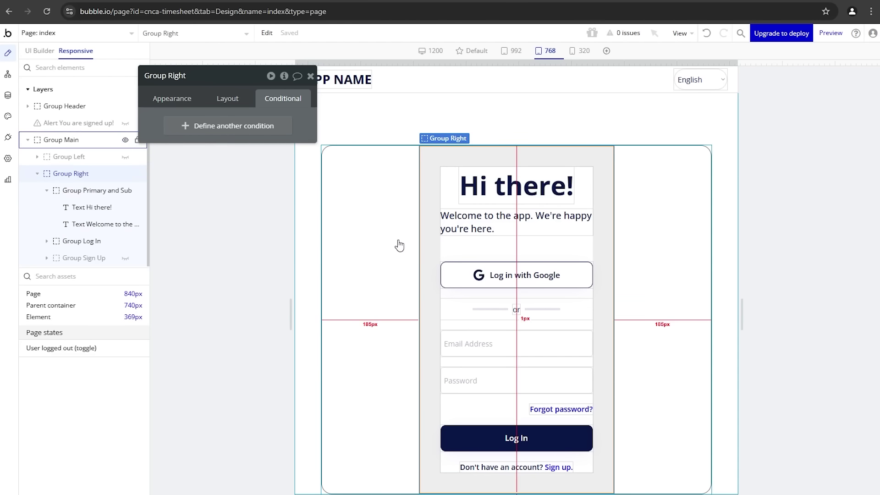
right_click(266, 129)
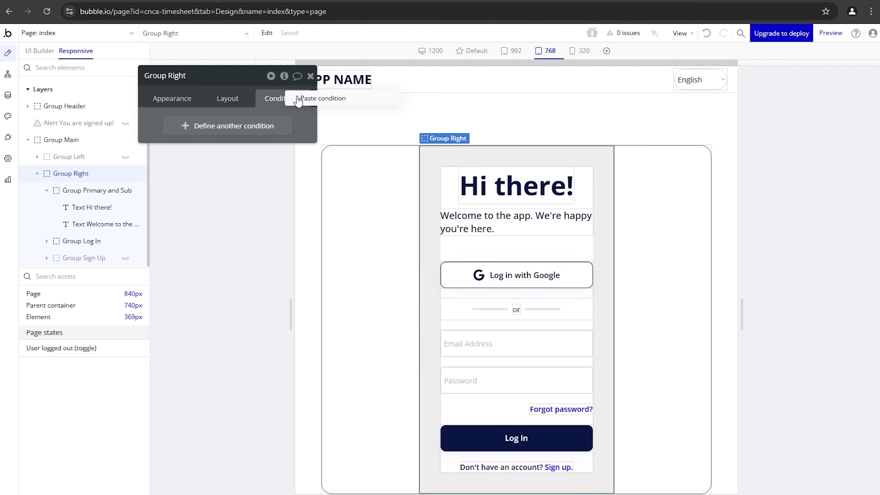
click(316, 99)
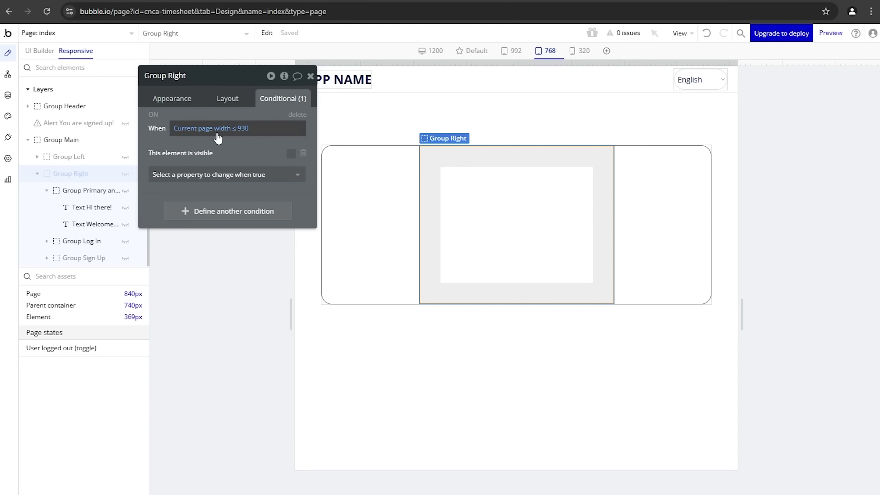
Step: Replace the pasted visibility change with left and right padding set to 0
click(305, 156)
click(290, 157)
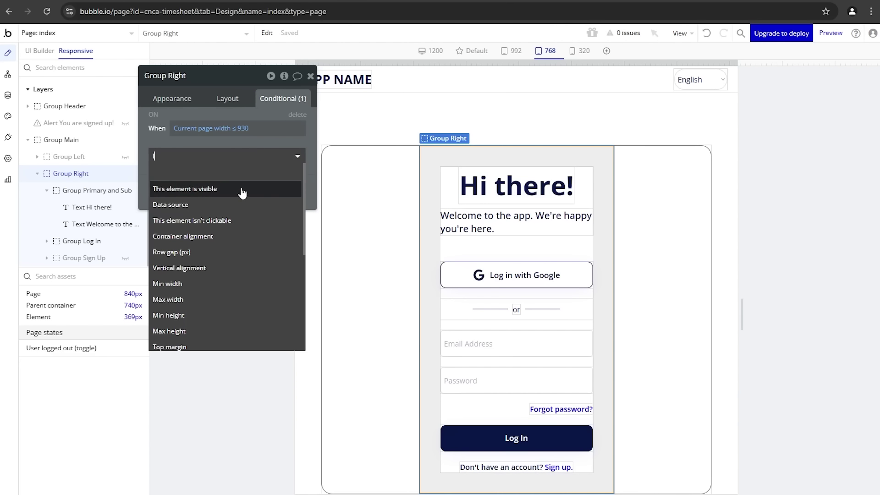
text(lef)
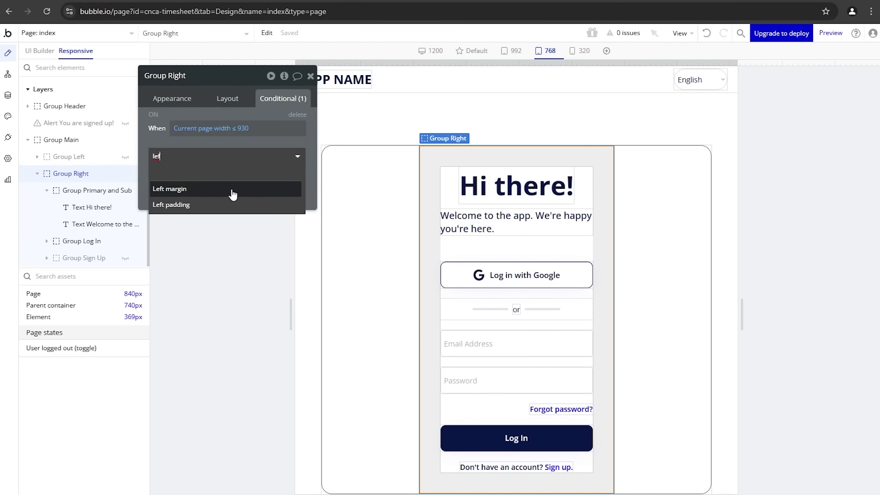
click(226, 204)
click(287, 152)
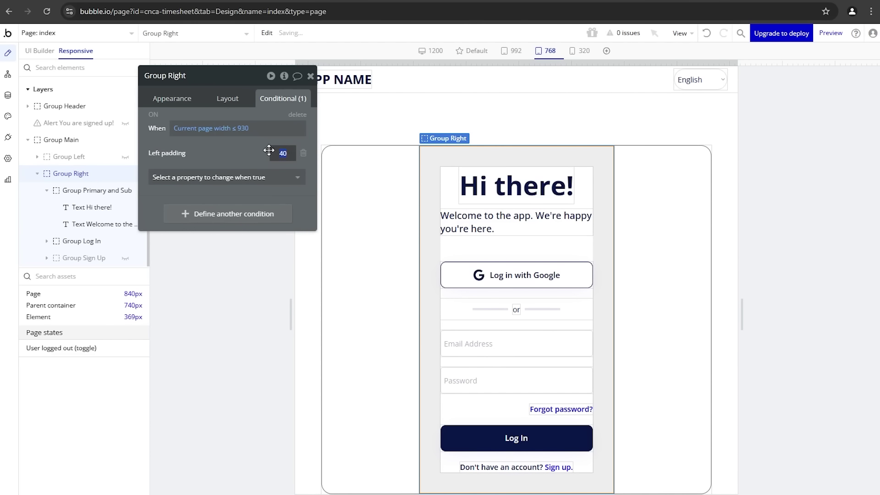
text(0)
click(240, 178)
text(padd)
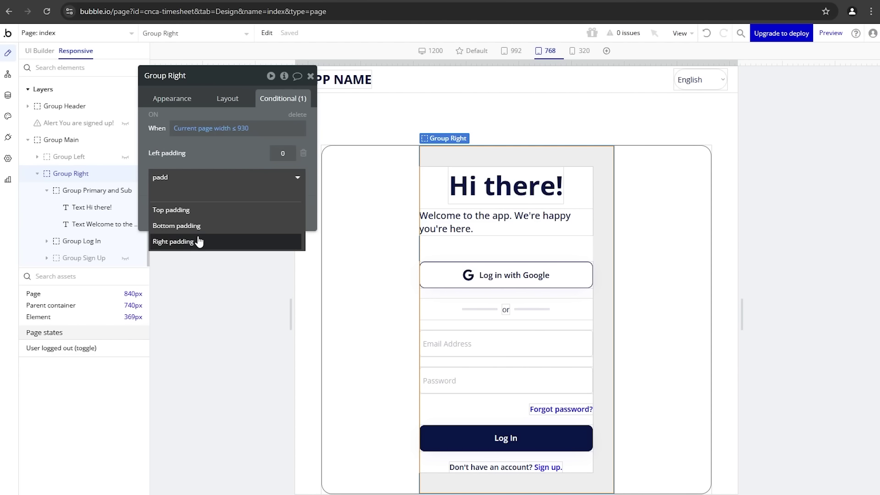
click(198, 241)
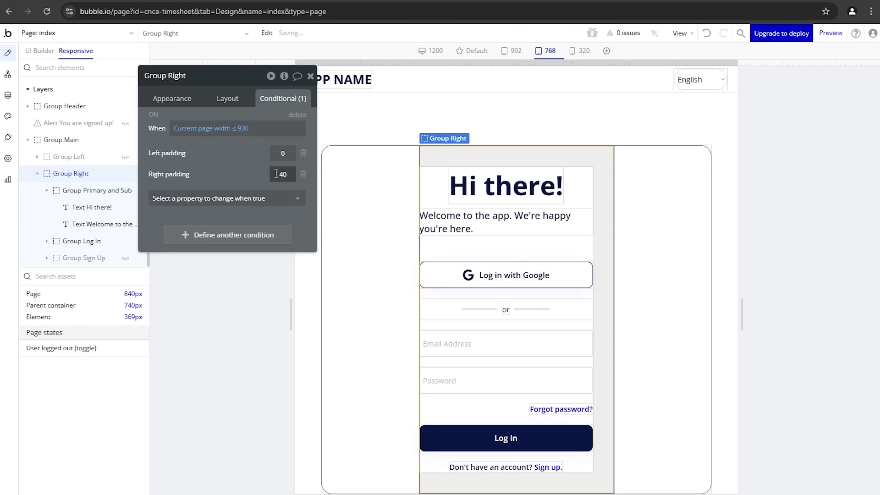
key(Delete)
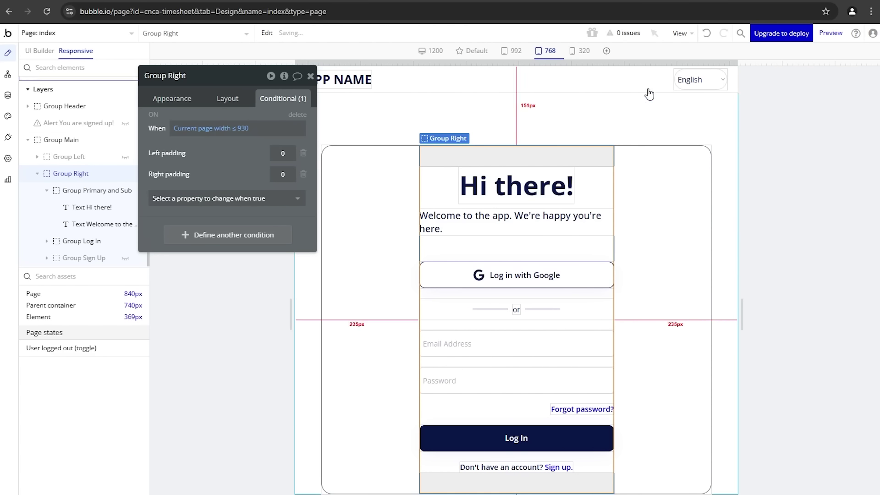
drag(755, 64, 807, 64)
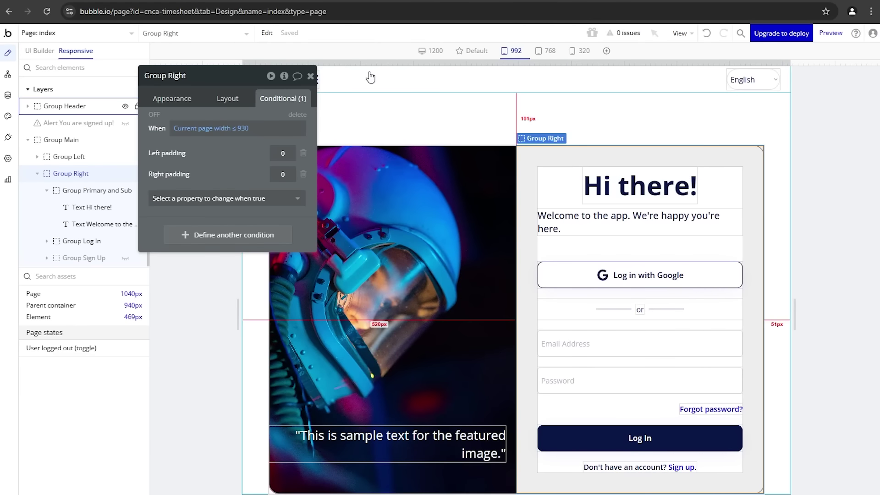
Step: Close Group Right's property editor and drag the canvas back to the 768 width
click(311, 77)
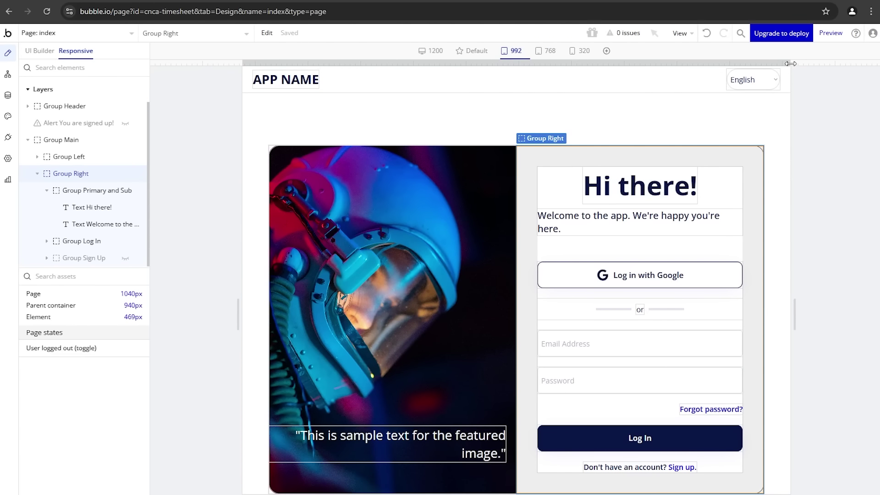
drag(793, 63, 754, 87)
Step: Switch to the version-test preview and restore the browser to a smaller, repositioned window
click(215, 0)
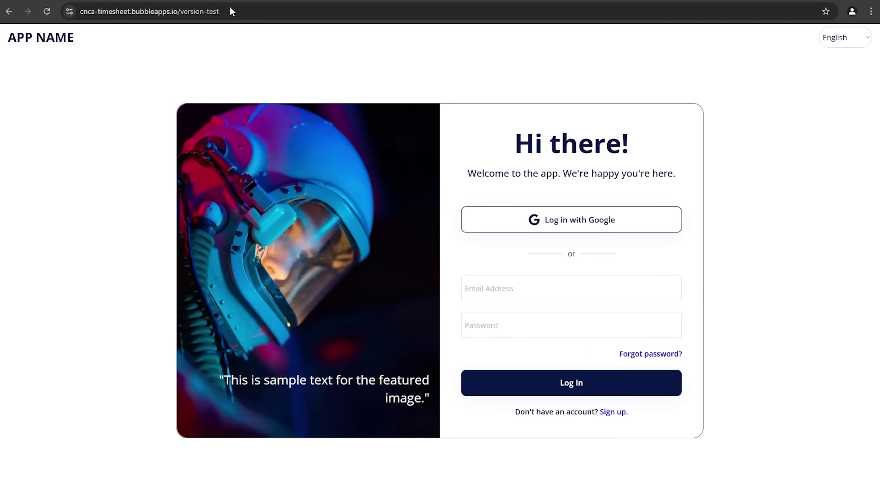
click(850, 0)
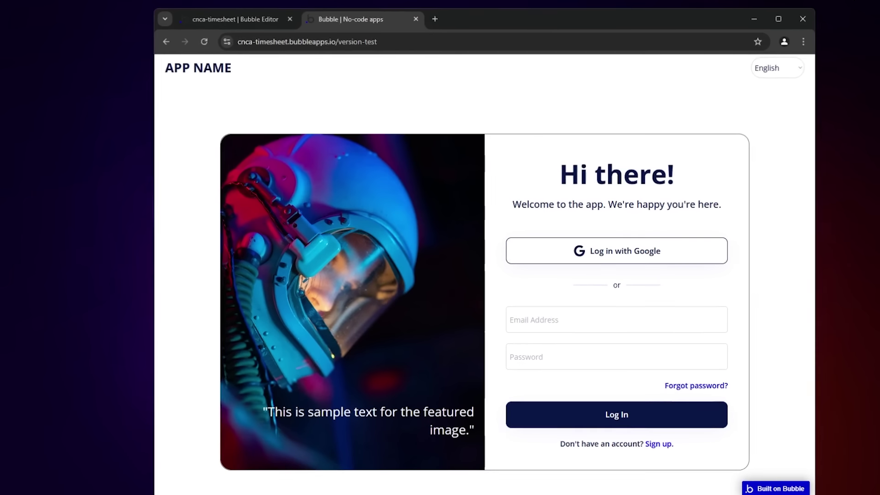
drag(640, 18, 625, 12)
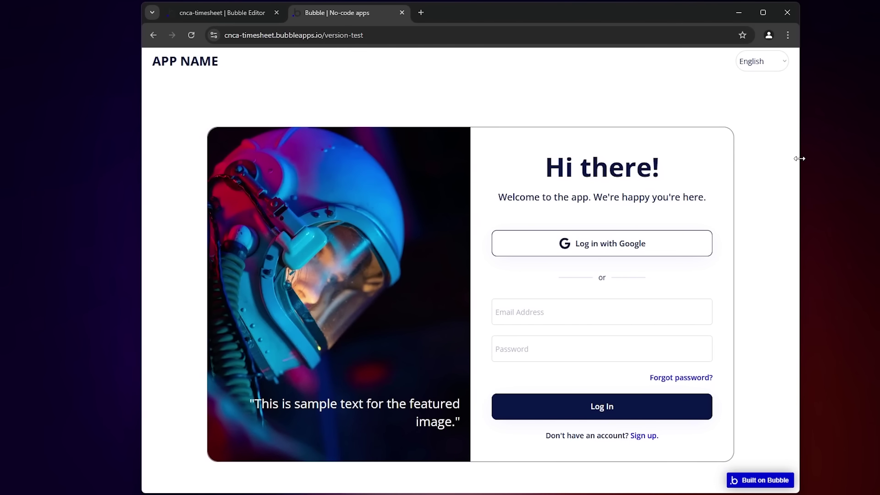
drag(799, 159, 829, 156)
drag(581, 3, 426, 19)
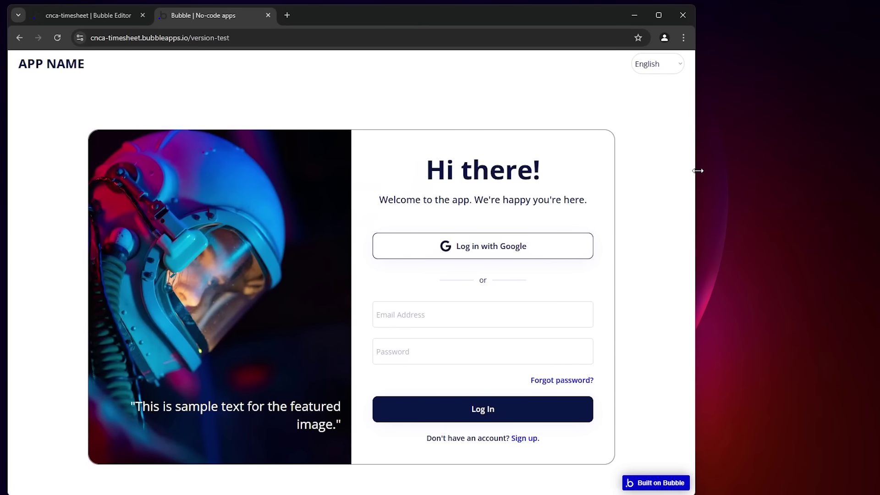
drag(697, 171, 683, 183)
Step: Narrow the window until the image panel disappears, then maximize it again
drag(552, 23, 679, 26)
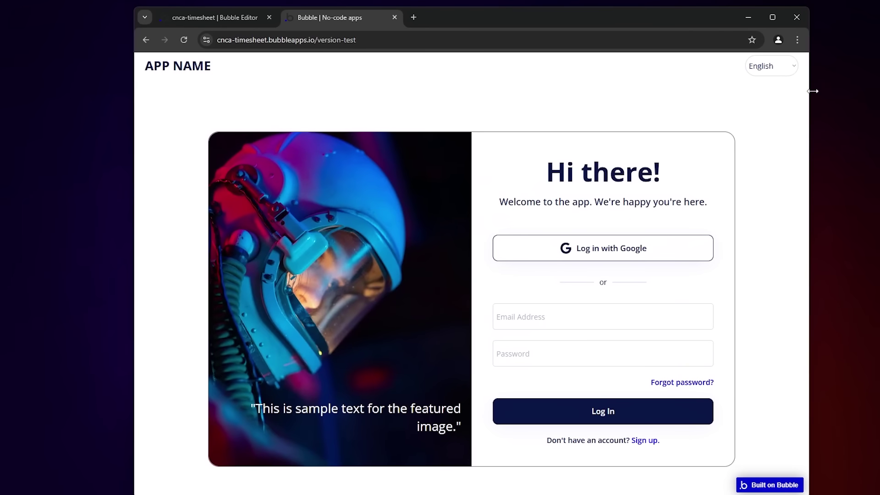
drag(810, 114, 615, 132)
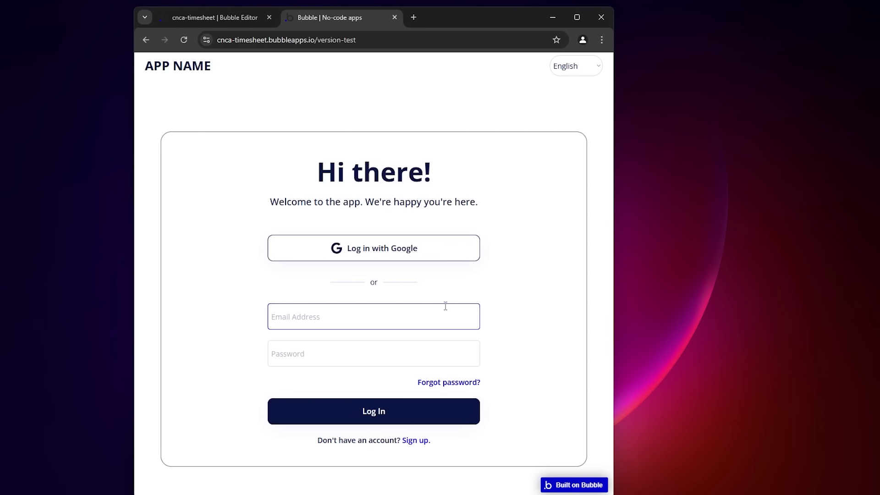
drag(614, 180, 398, 186)
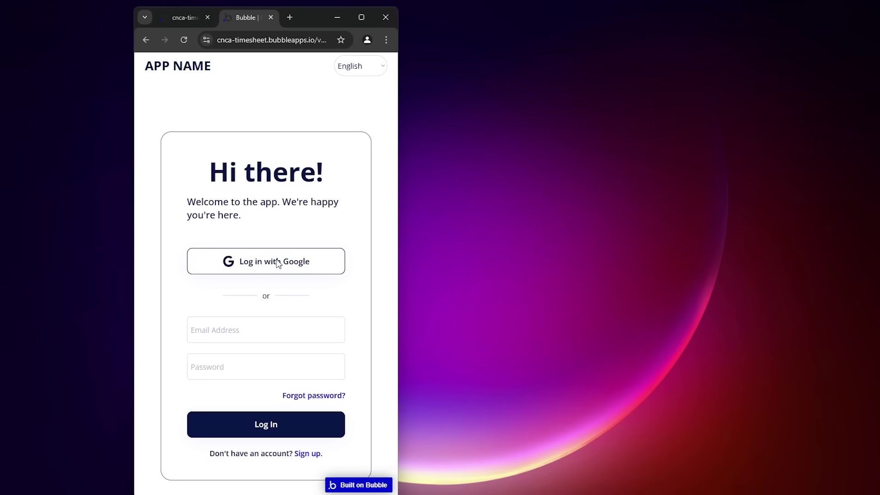
click(361, 21)
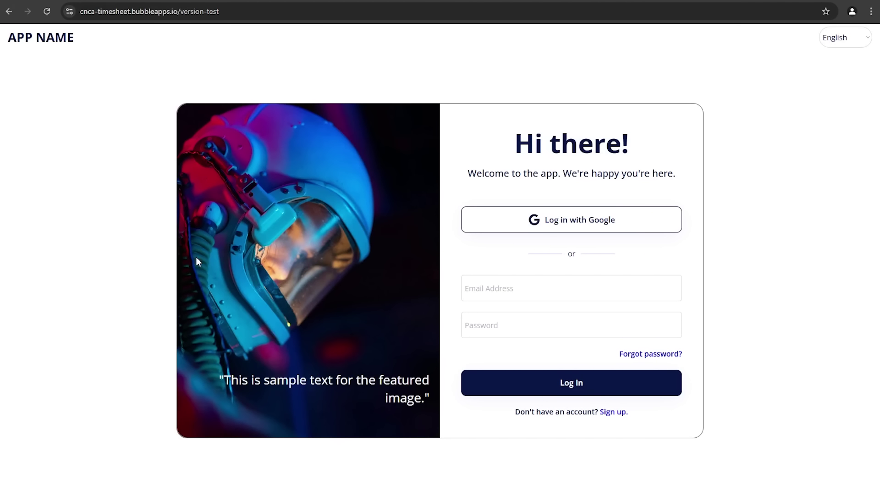
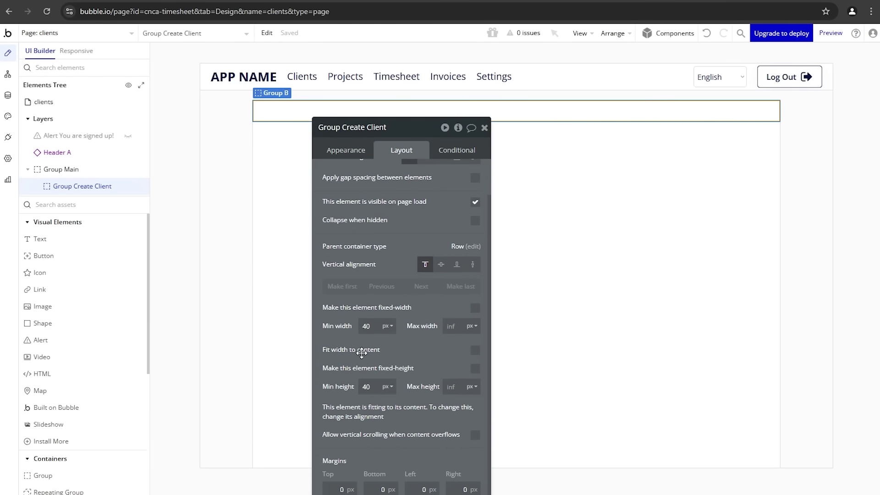
Step: Give Group Create Client a min height of 100 and draw a First Name text box inside it
text(00)
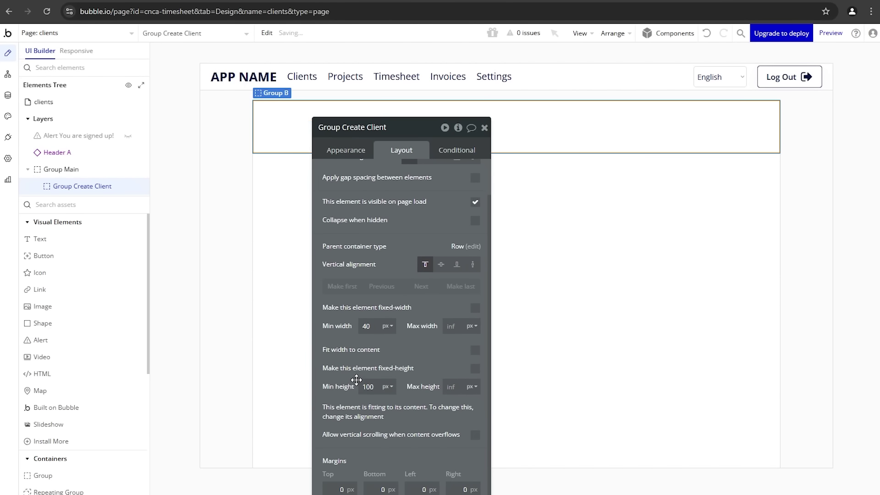
drag(364, 215, 383, 289)
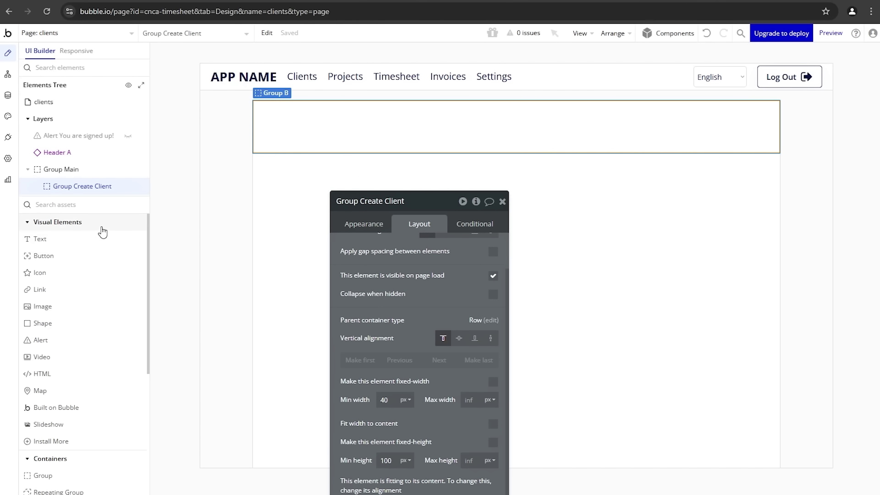
mouse_move(90, 243)
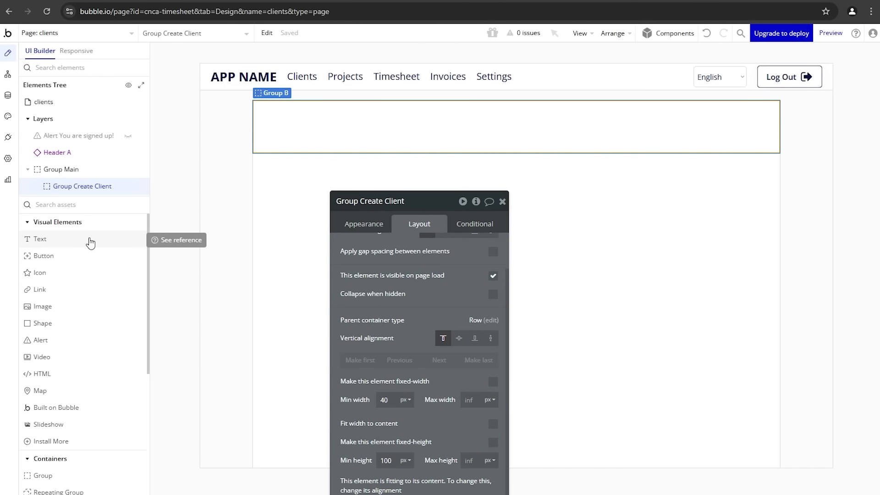
click(90, 242)
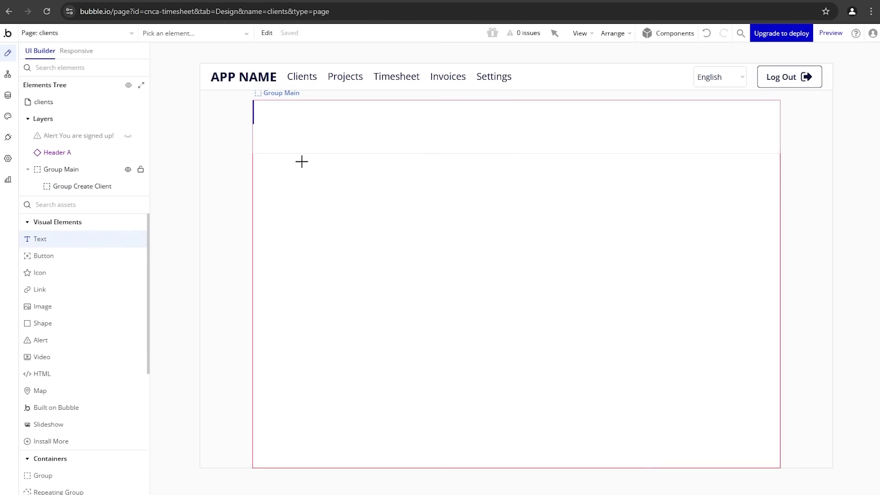
mouse_move(275, 109)
mouse_down()
mouse_move(344, 120)
mouse_move(350, 129)
mouse_up()
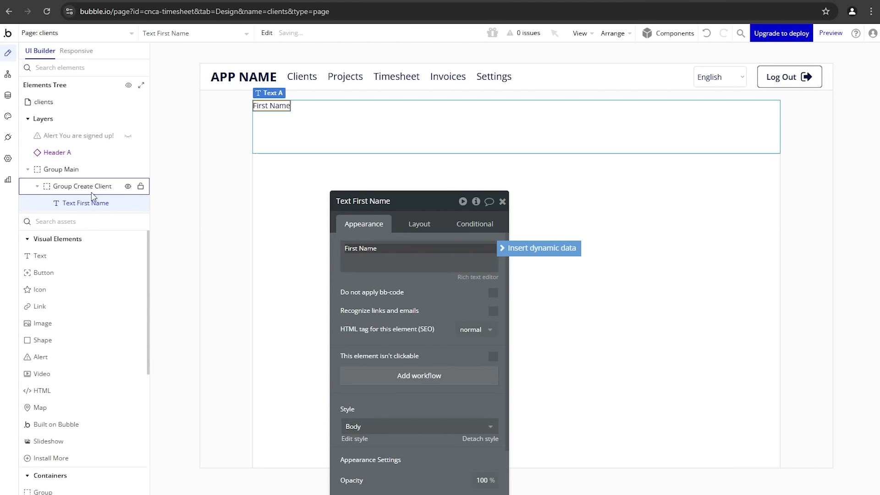
Step: Draw an Input below the First Name label and clear its placeholder
click(71, 219)
text(inp)
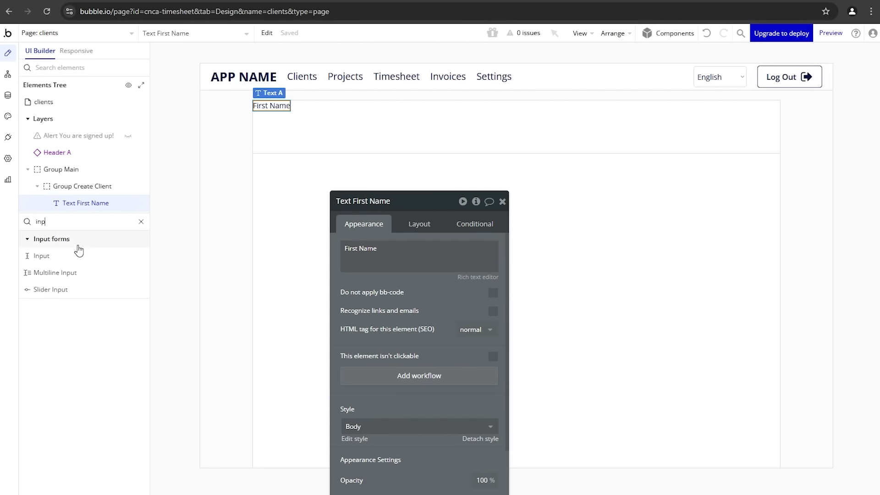
click(41, 256)
drag(292, 127, 394, 142)
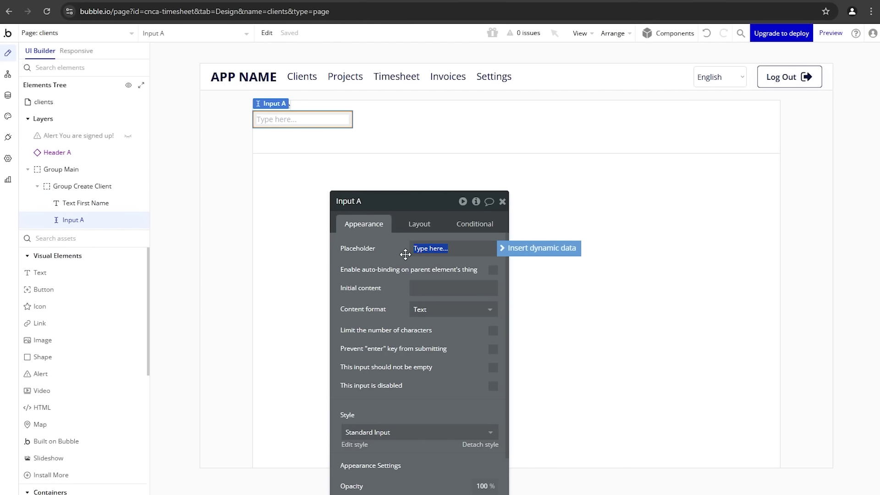
key(BackSpace)
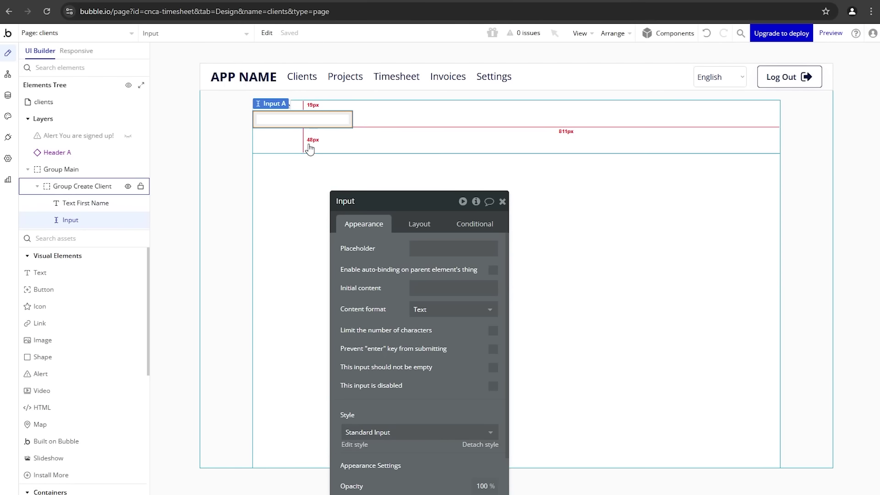
Step: Set the First Name input's height to 40
click(289, 133)
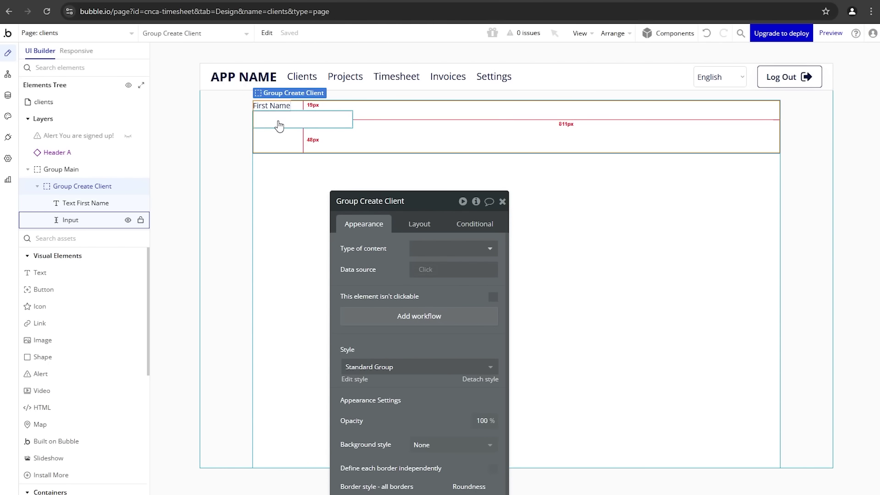
click(276, 106)
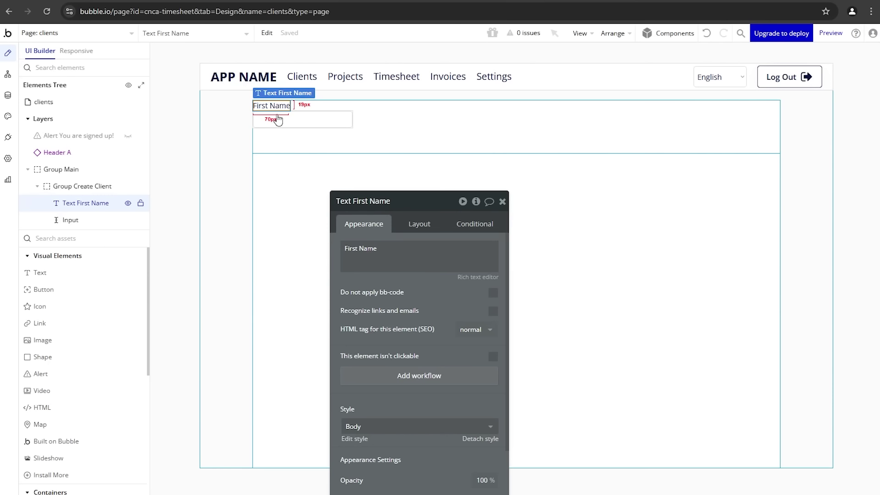
click(273, 119)
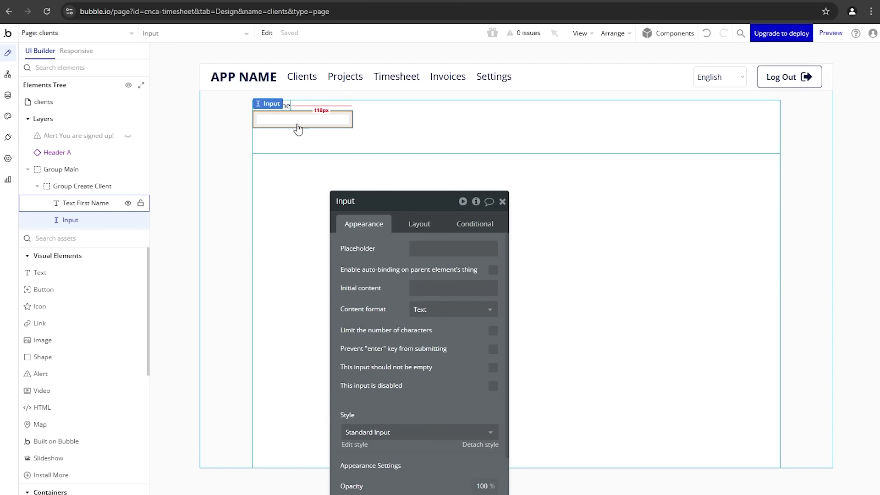
click(401, 225)
drag(397, 412, 367, 411)
text(40)
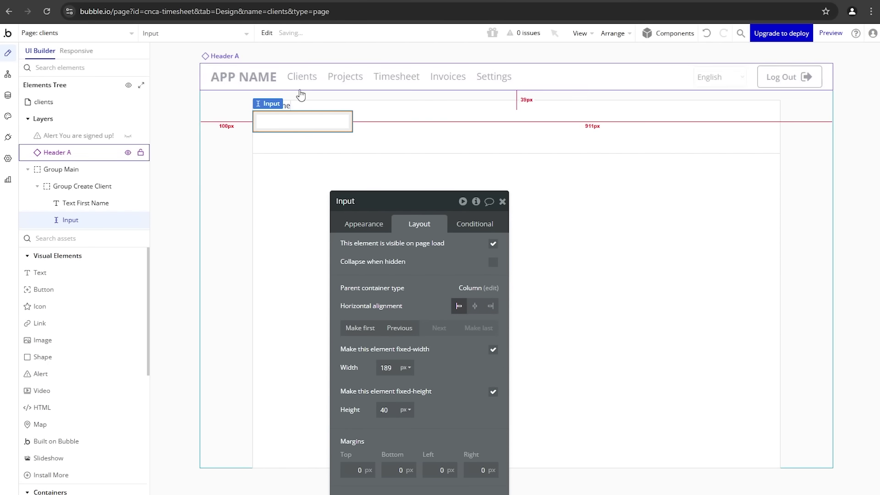
Step: Apply the Small Title style to the First Name label
click(280, 105)
click(355, 222)
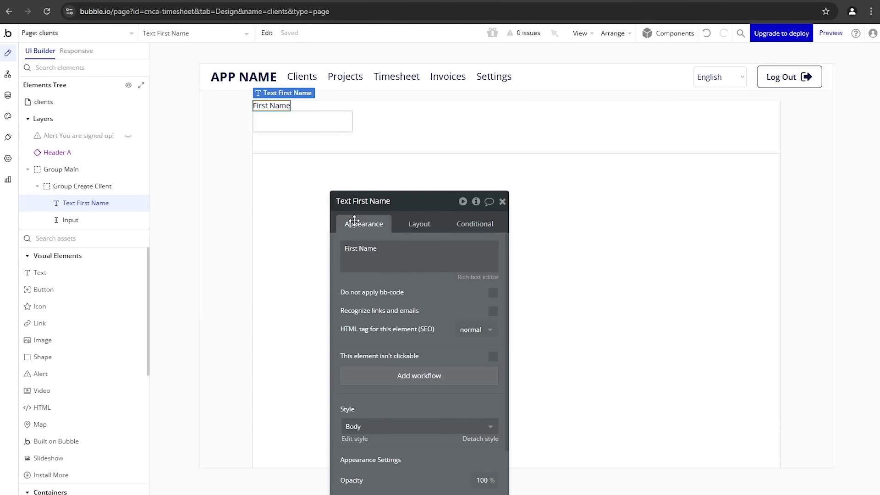
drag(368, 313, 456, 196)
click(440, 309)
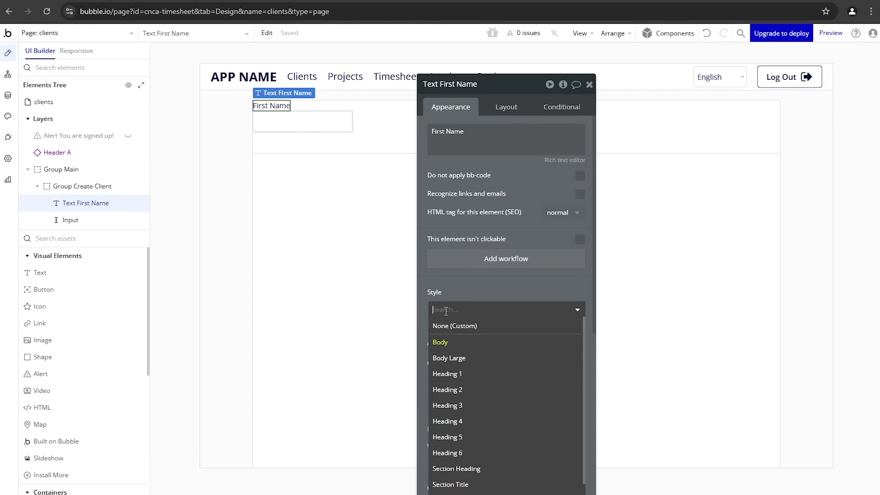
scroll(478, 411, down, 1)
click(461, 478)
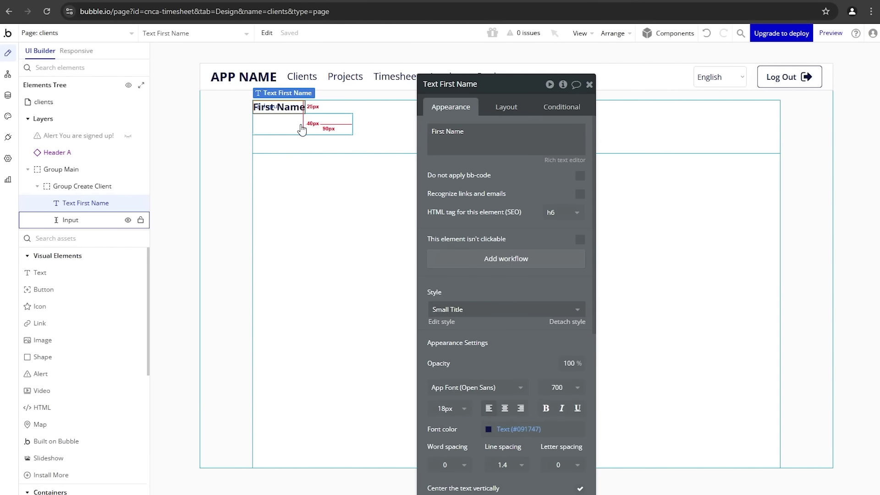
click(405, 167)
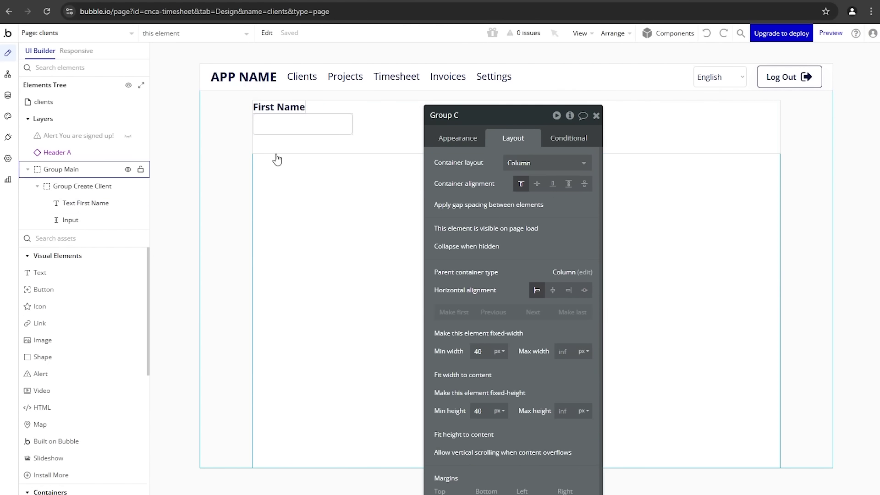
Step: Group the label and input in a column container fitted to content with a 10px row gap
shift+click(290, 123)
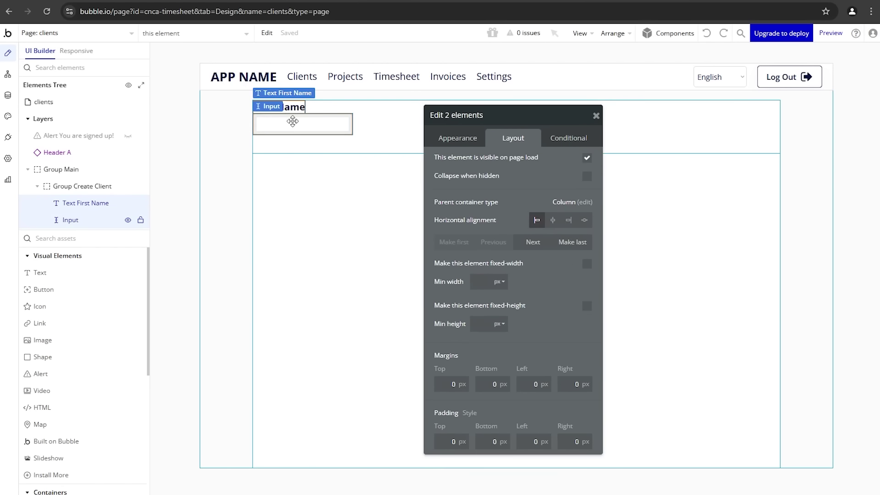
right_click(293, 121)
mouse_move(313, 191)
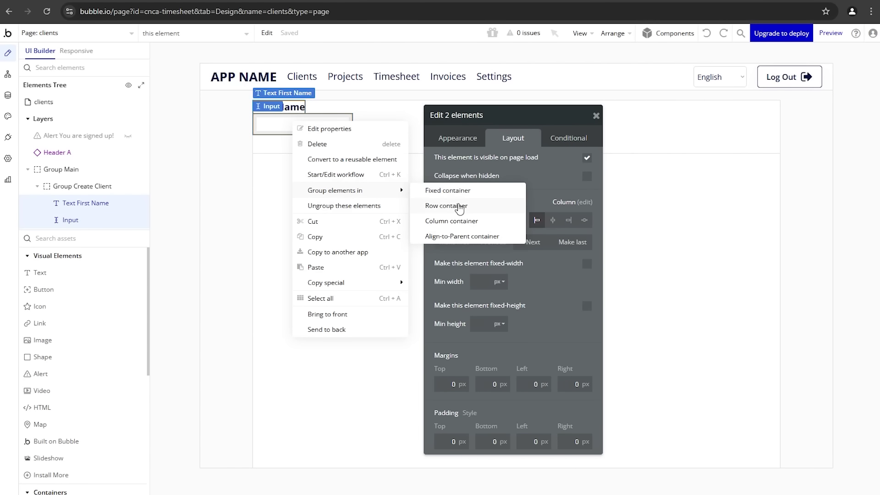
click(461, 221)
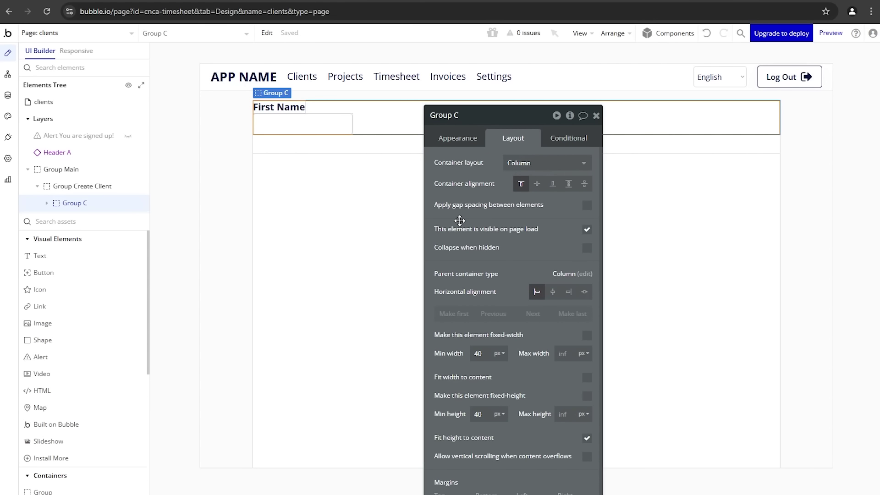
click(587, 379)
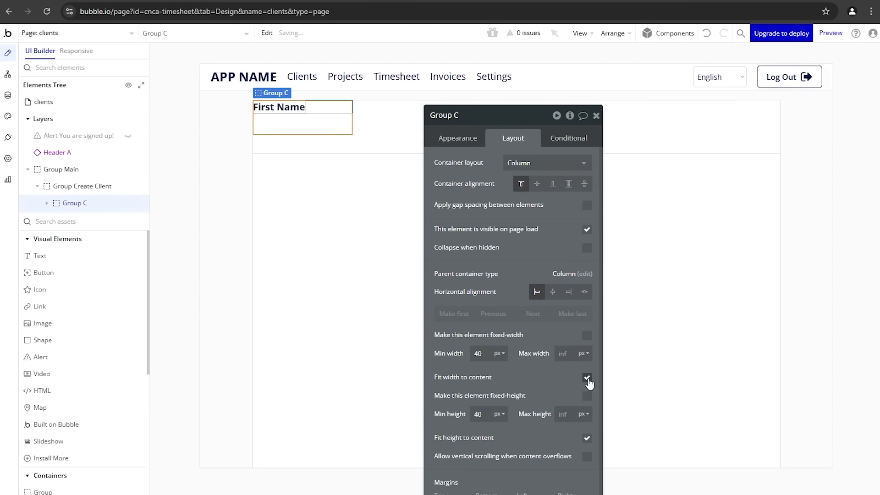
click(589, 209)
click(585, 225)
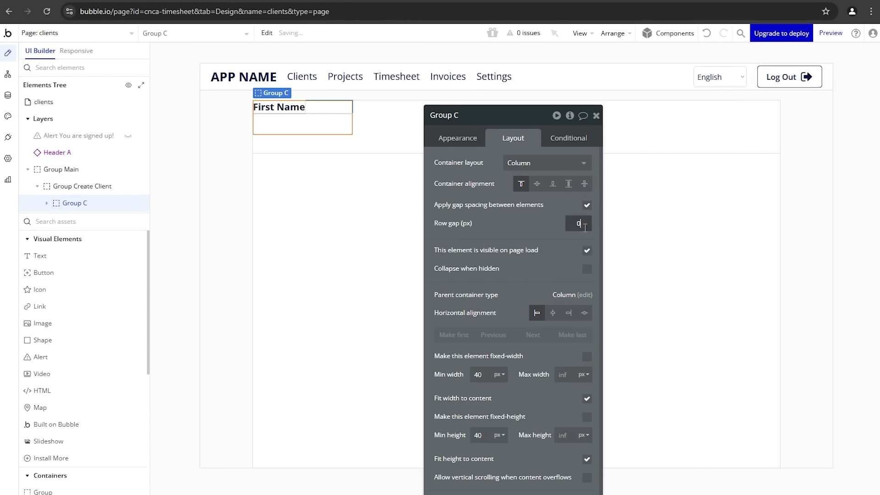
text(10)
click(556, 229)
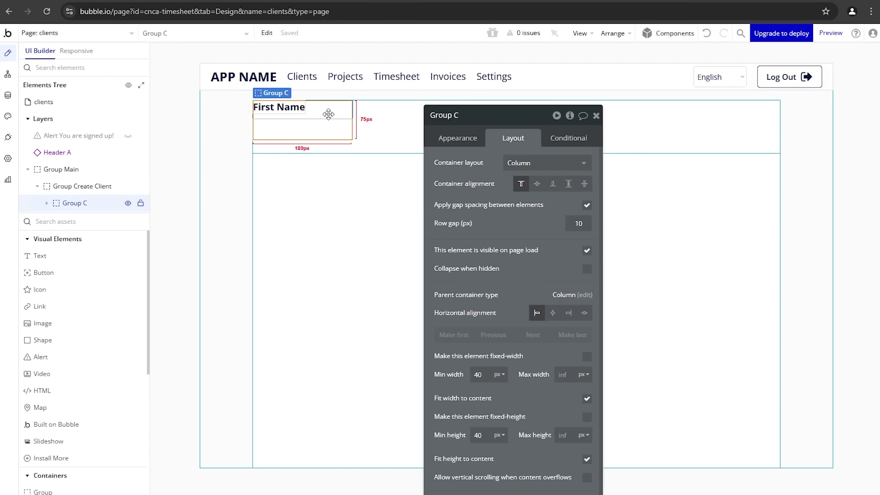
Step: Name the group Group First Name and paste a copy into Group Create Client
click(451, 116)
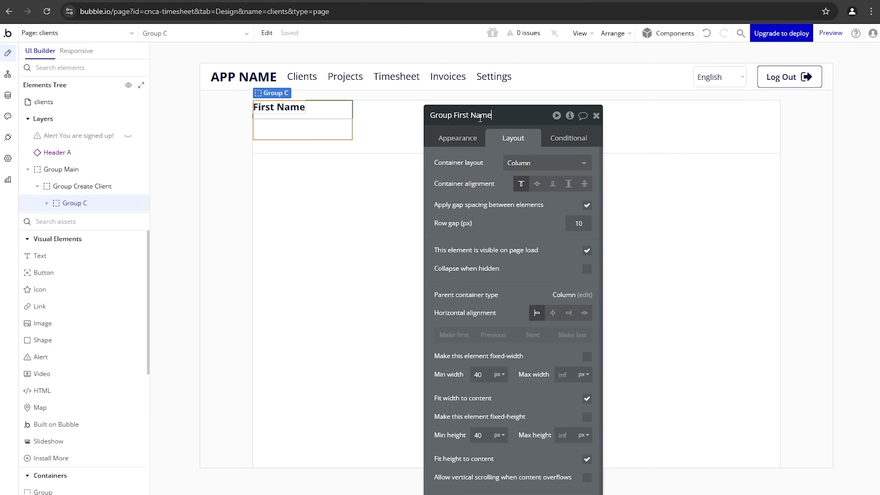
key(Return)
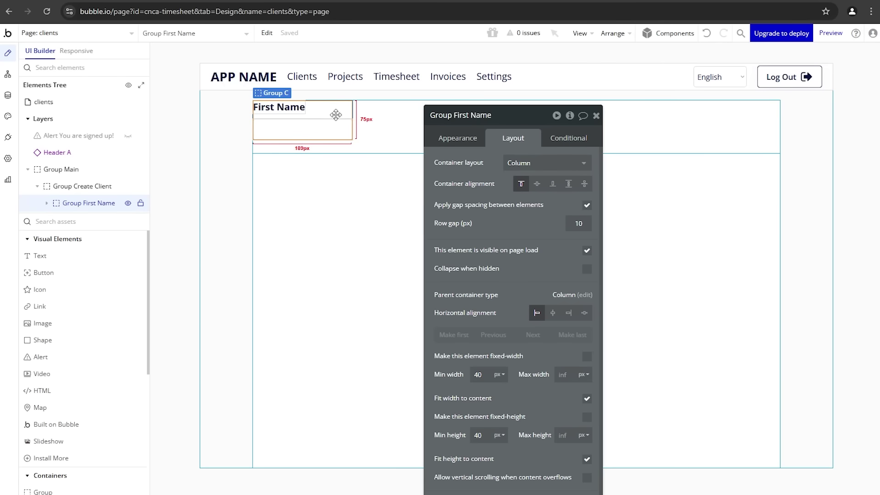
click(376, 122)
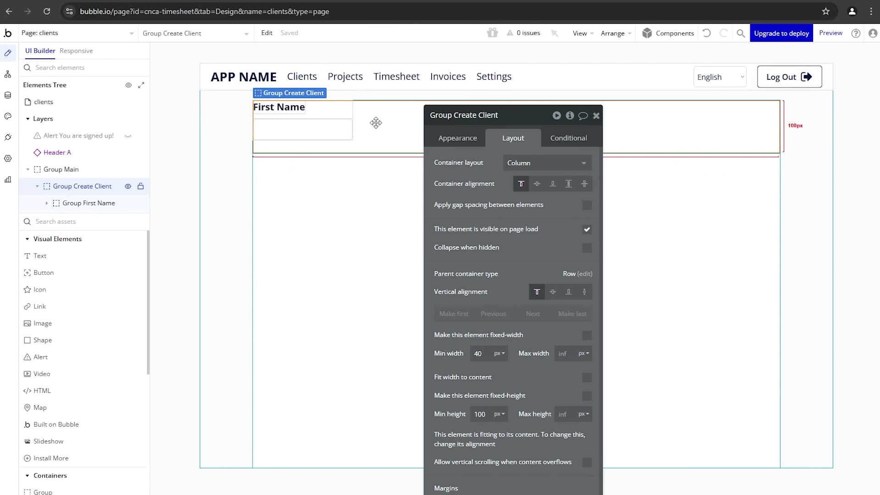
key(ctrl+v)
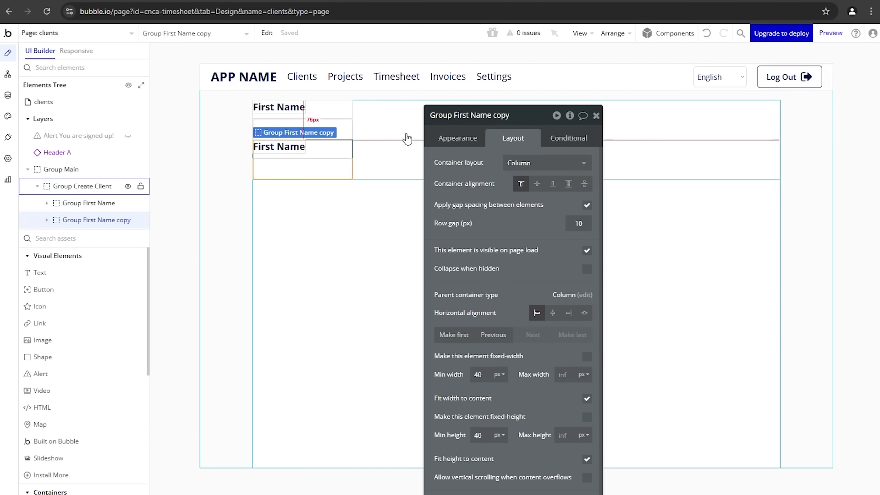
Step: Rename the copied group Group Last Name and change its label text to Last Name
click(457, 115)
drag(458, 114, 499, 113)
key(BackSpace)
key(BackSpace)
text(L)
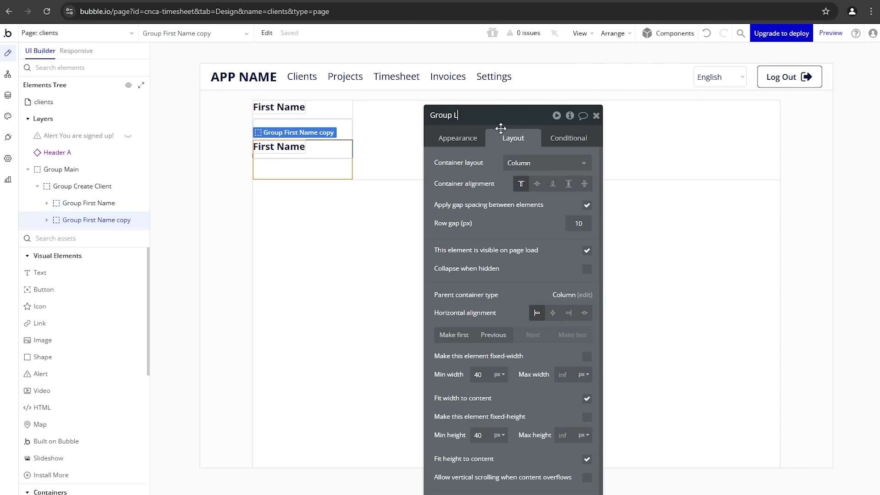
text(ast Name)
click(288, 152)
click(455, 138)
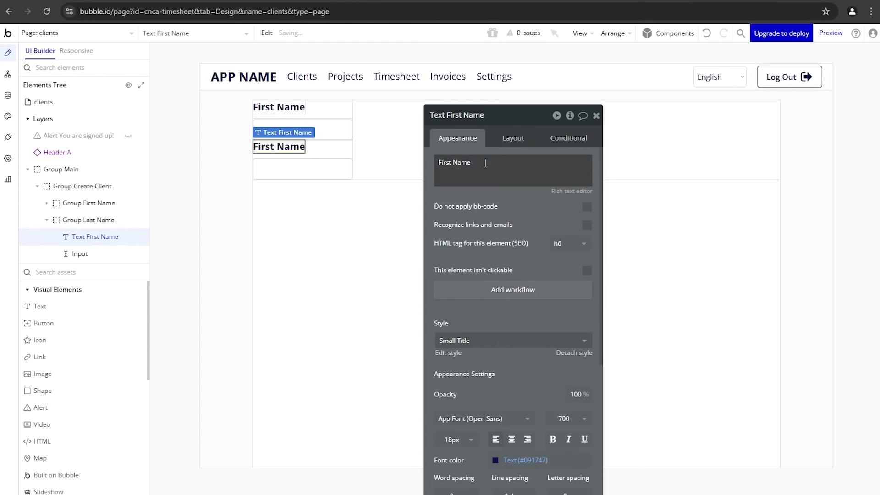
triple_click(483, 177)
text(Last)
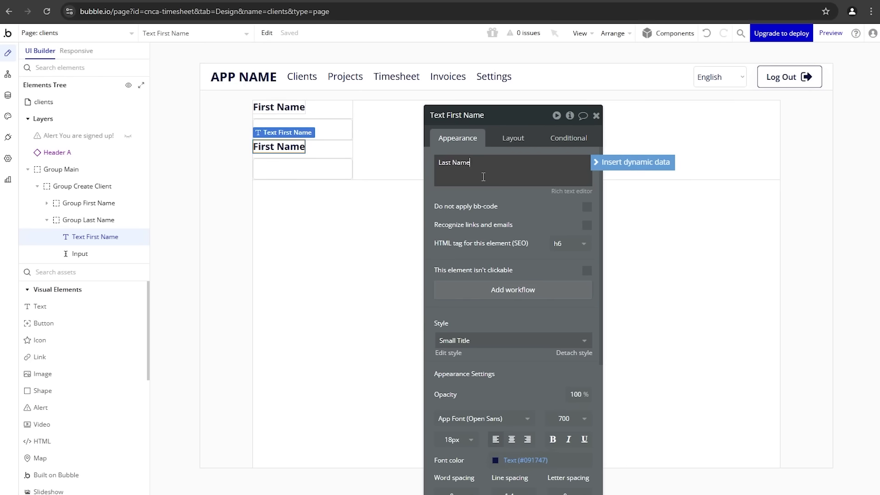
Step: Name the two inputs Input last name and Input first name
click(324, 173)
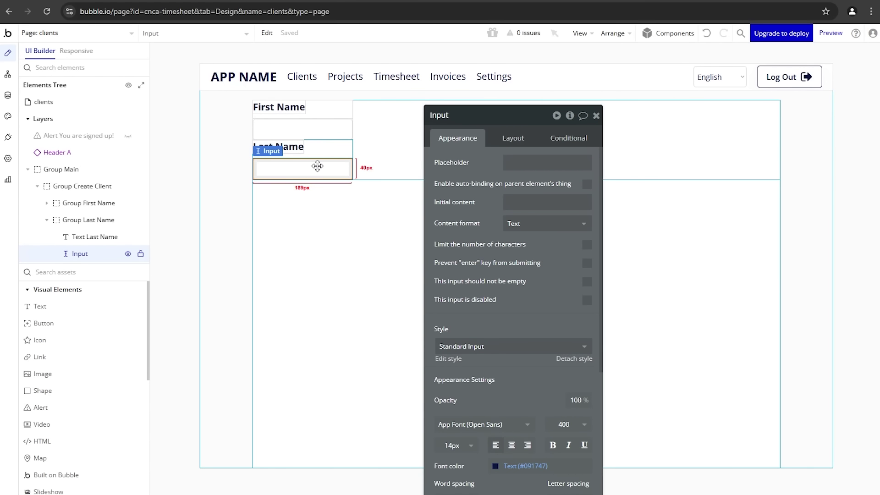
click(505, 115)
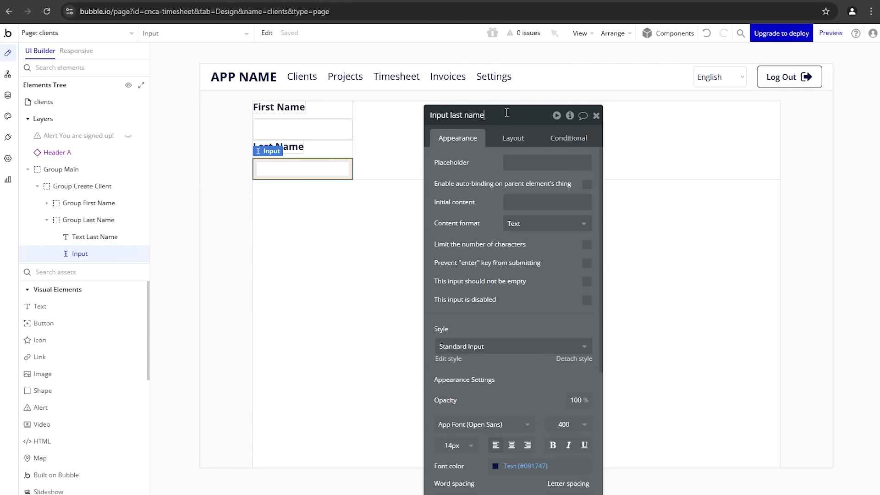
click(310, 129)
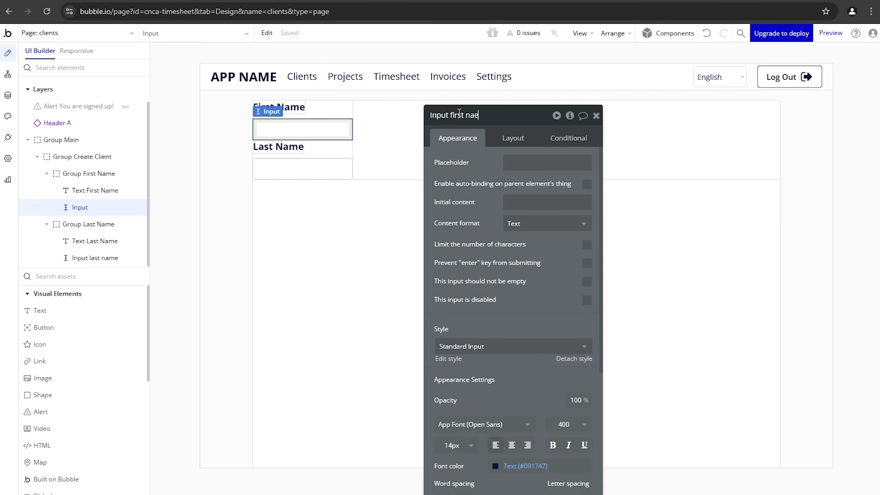
click(330, 151)
click(362, 149)
Step: Paste a copy of the Last Name group and rename the group and label to Email Address
key(ctrl+v)
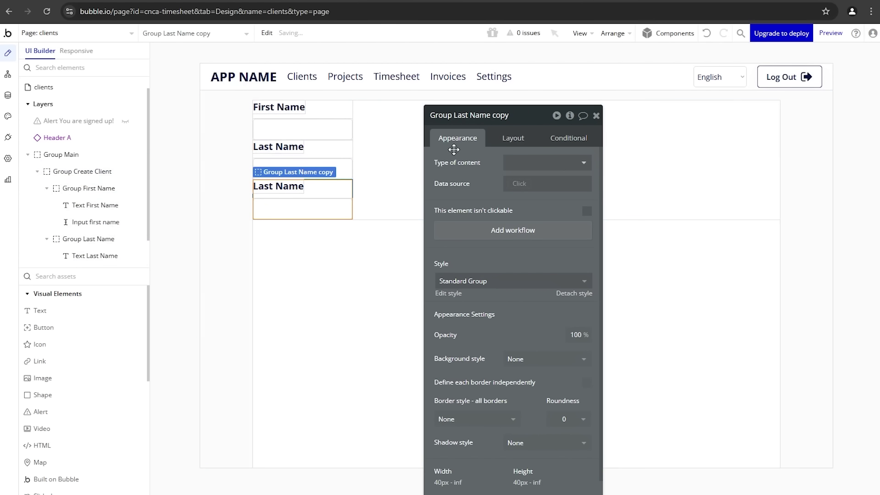
click(465, 118)
drag(453, 116, 532, 118)
text(Email Address)
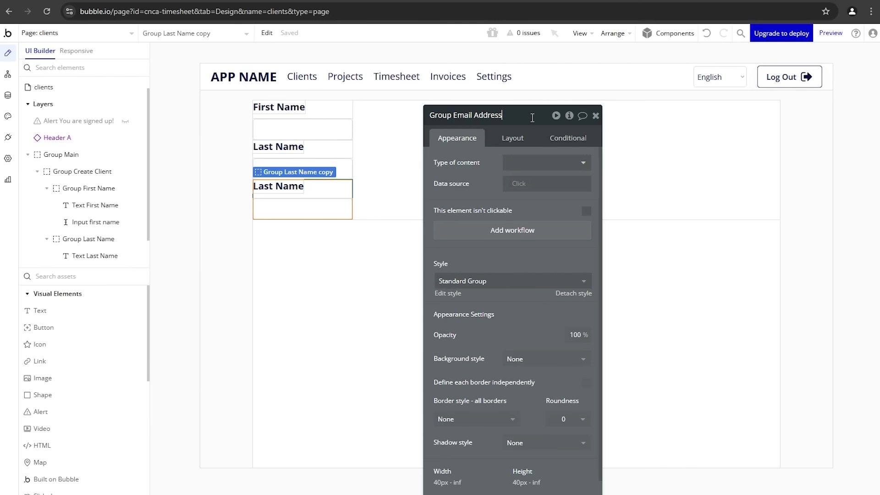
click(287, 187)
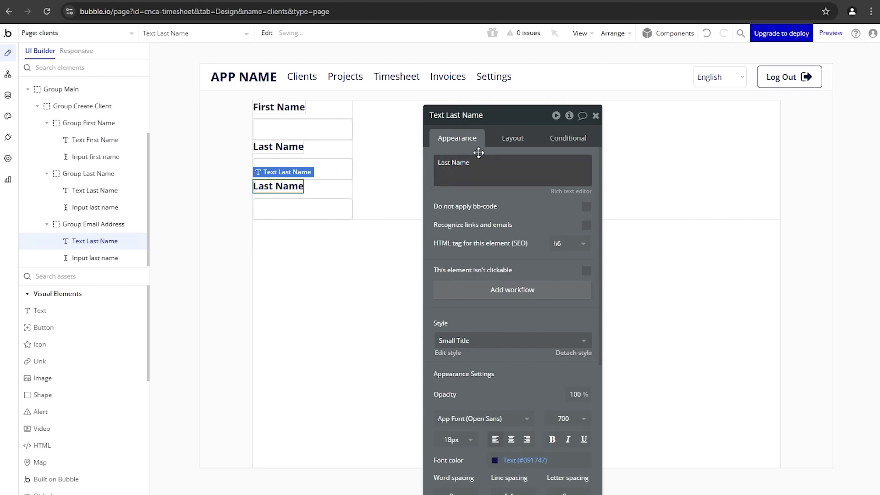
triple_click(510, 163)
text(Email Address)
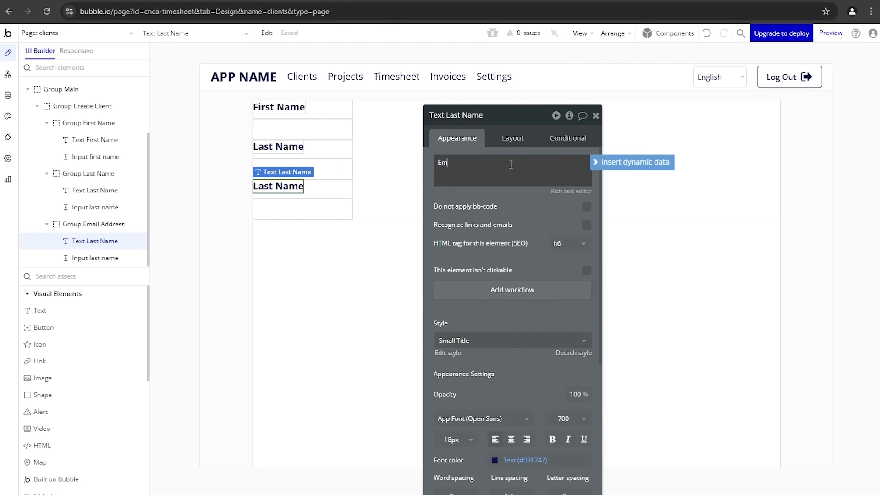
Step: Set the new input's content format to Email and name it Input email address
click(310, 210)
click(542, 223)
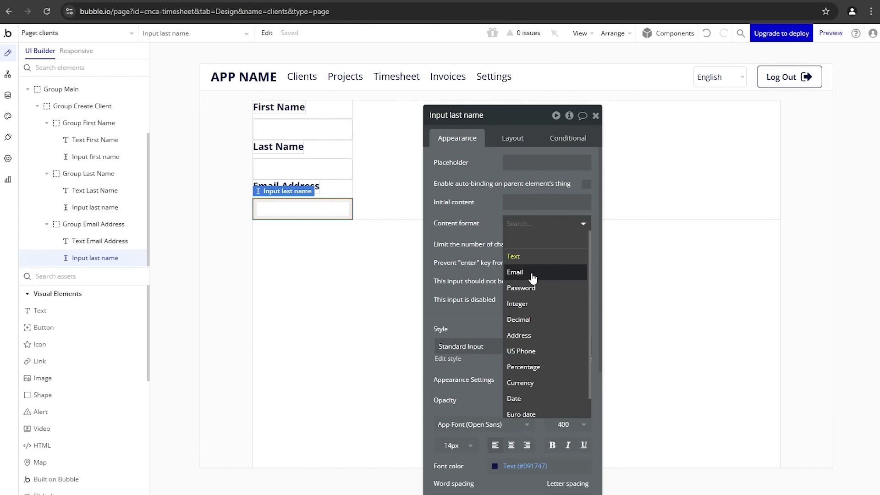
click(530, 272)
key(shift+End)
key(BackSpace)
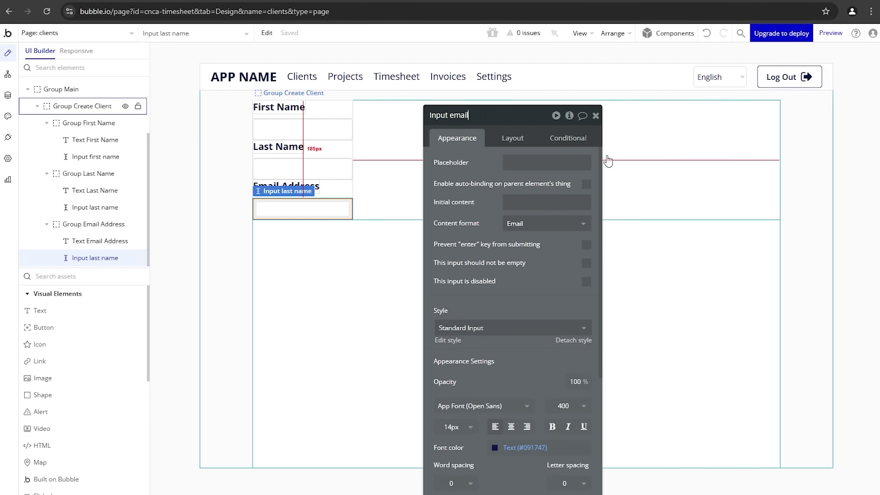
text(email address)
click(433, 202)
Step: Copy the Email Address group and relabel the copy Phone Number
click(350, 193)
key(ctrl+c)
click(371, 190)
key(ctrl+v)
double_click(311, 224)
text(P)
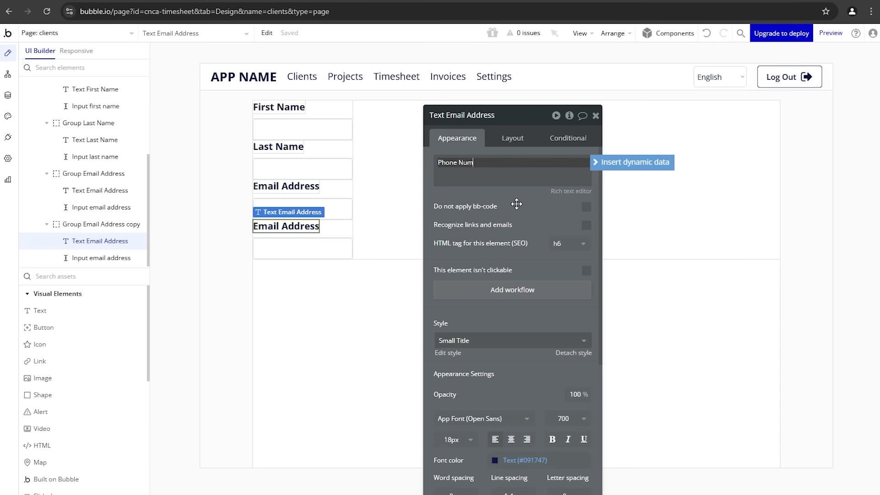
Step: Set the phone input's format to US Phone and name it Input phone number
click(316, 249)
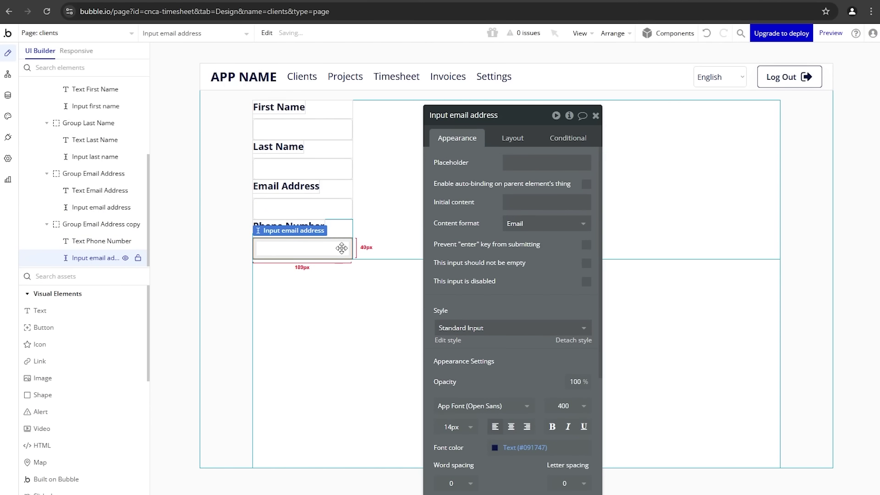
click(523, 227)
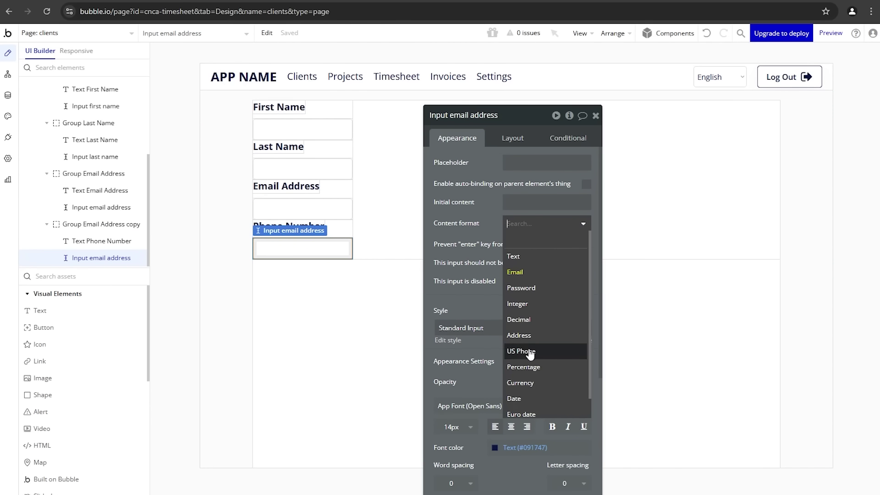
click(522, 358)
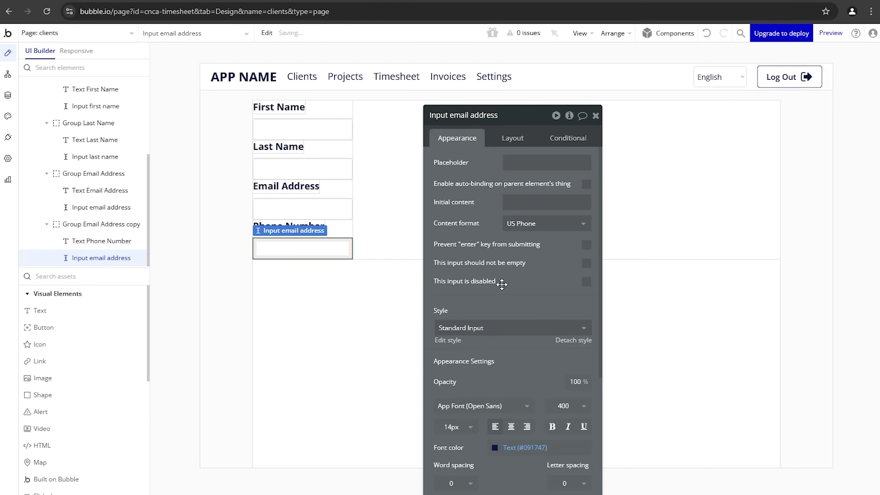
click(479, 120)
drag(450, 117, 696, 123)
text(phone number)
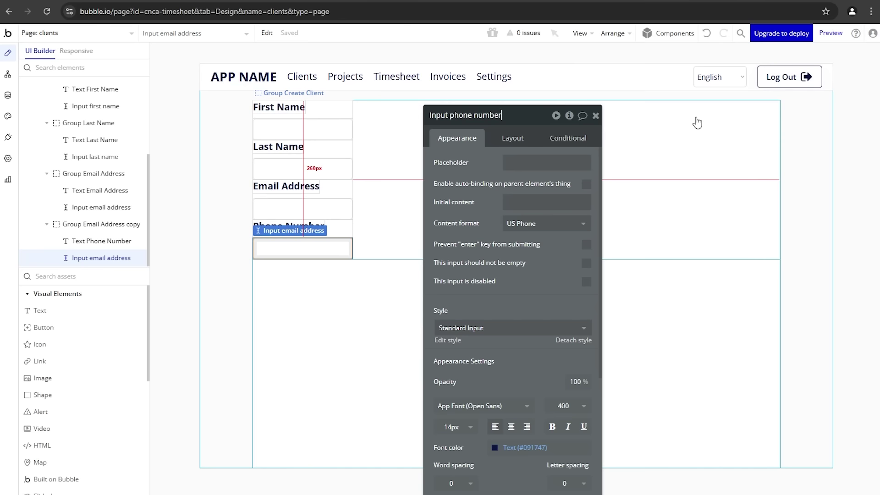
key(Return)
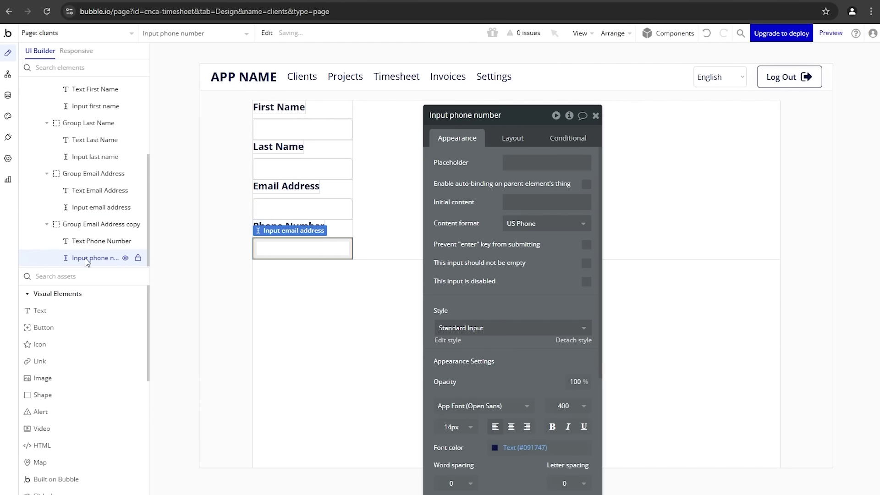
double_click(86, 259)
click(385, 216)
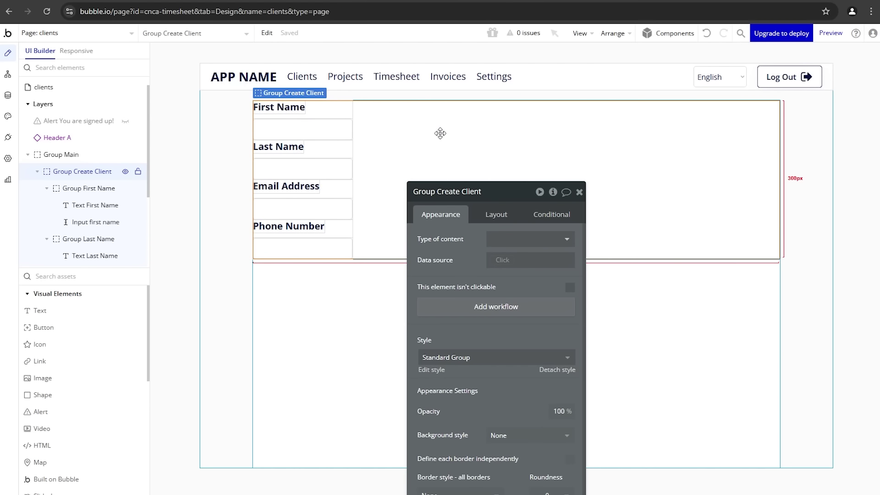
Step: Switch Group Create Client to a Row layout with a 20px column gap between fields
click(485, 215)
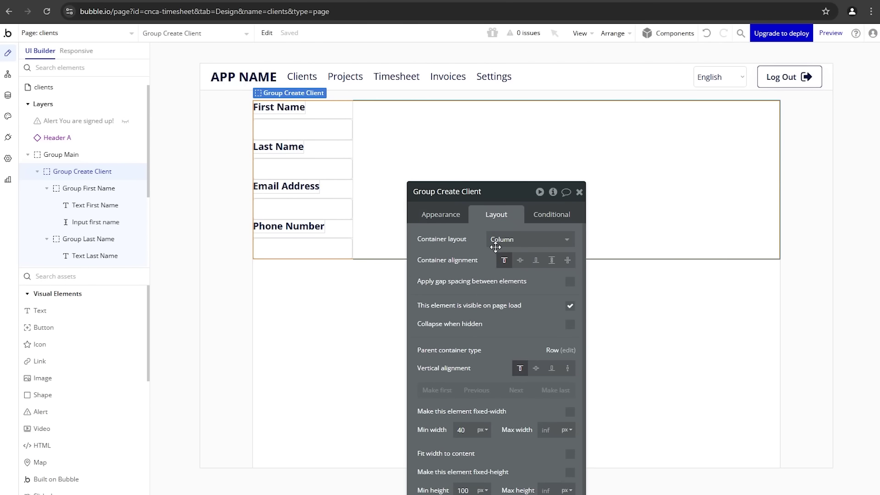
click(497, 240)
click(496, 304)
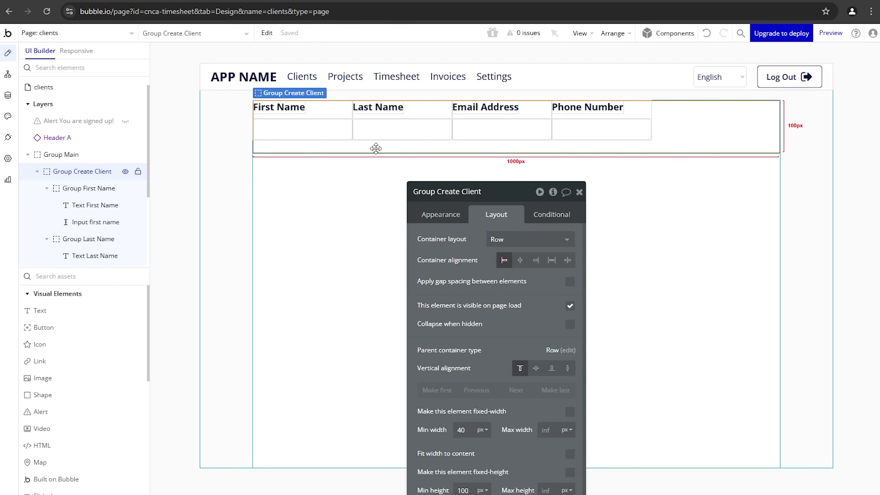
click(570, 281)
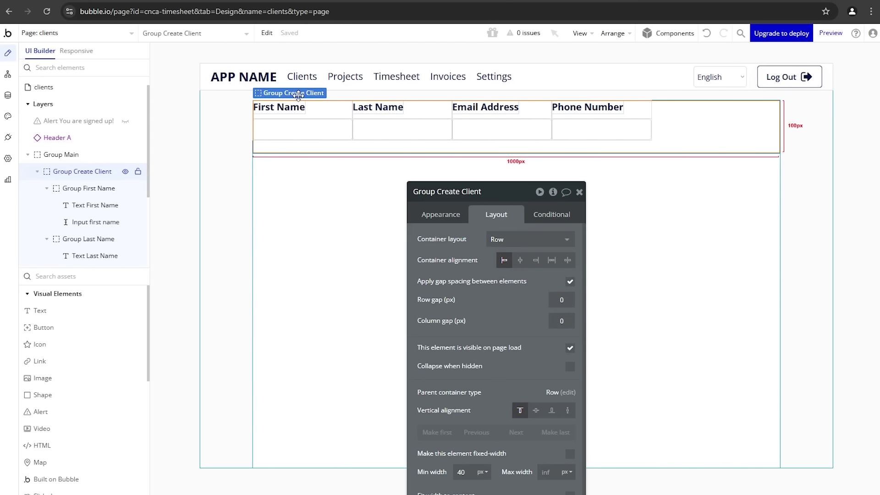
click(47, 188)
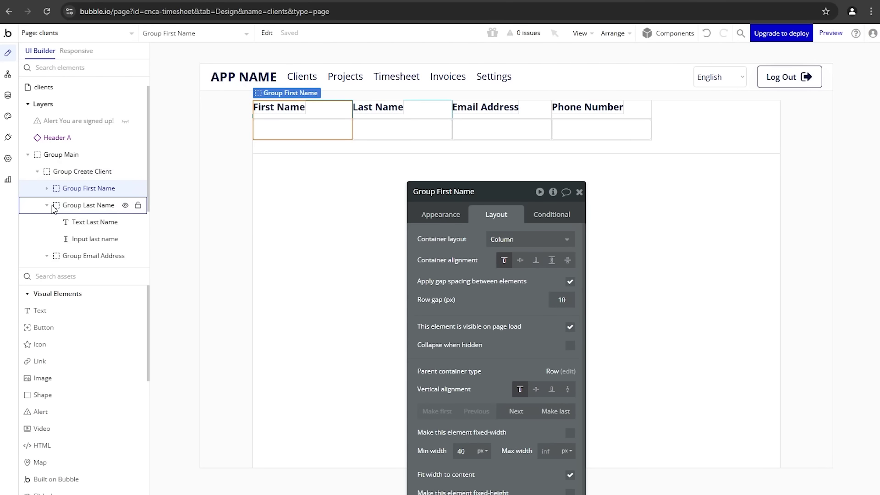
click(47, 205)
click(47, 221)
click(48, 238)
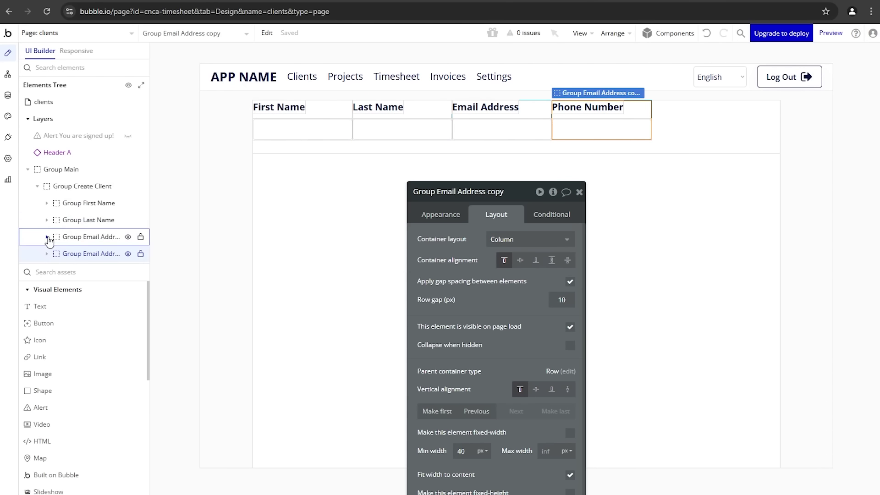
click(665, 145)
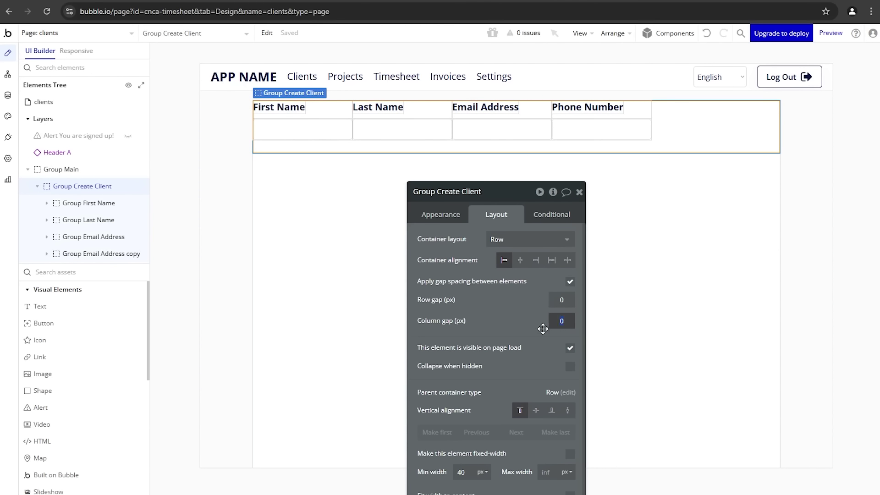
click(524, 332)
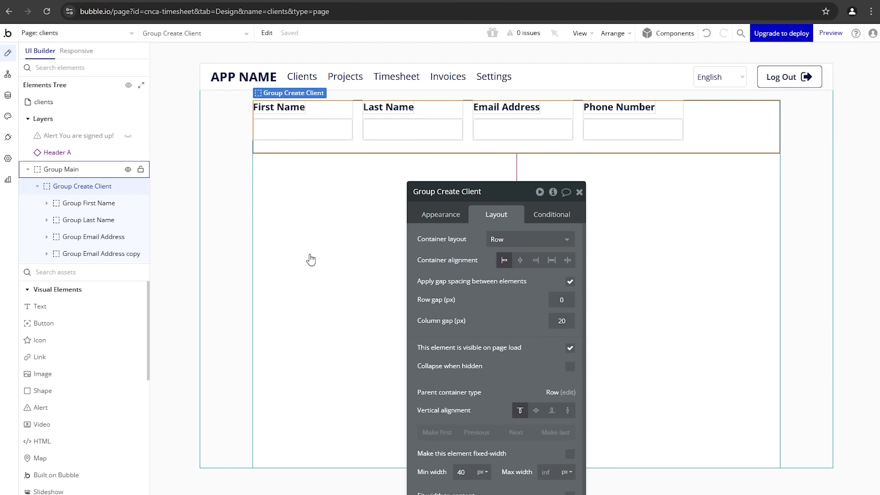
click(100, 323)
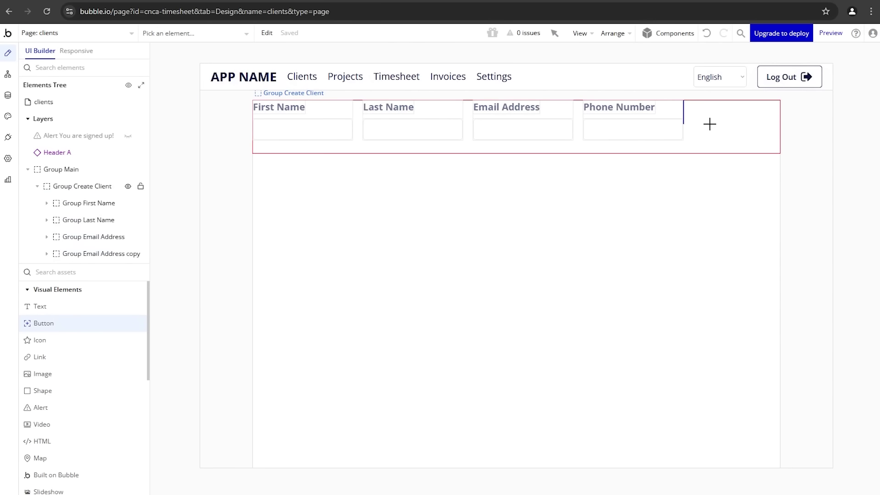
Step: Draw a Create Client button at the right end of the form row
mouse_move(702, 123)
mouse_down()
mouse_move(765, 137)
mouse_move(770, 153)
mouse_up()
text(Create Client)
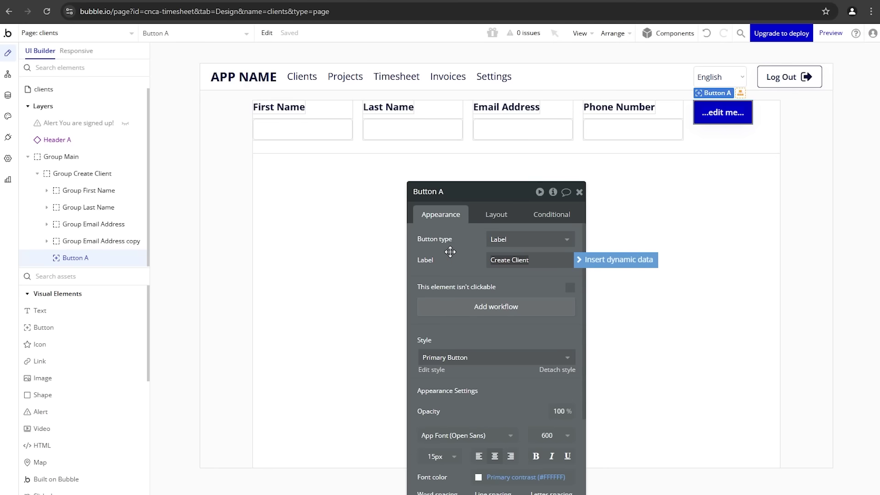
click(512, 217)
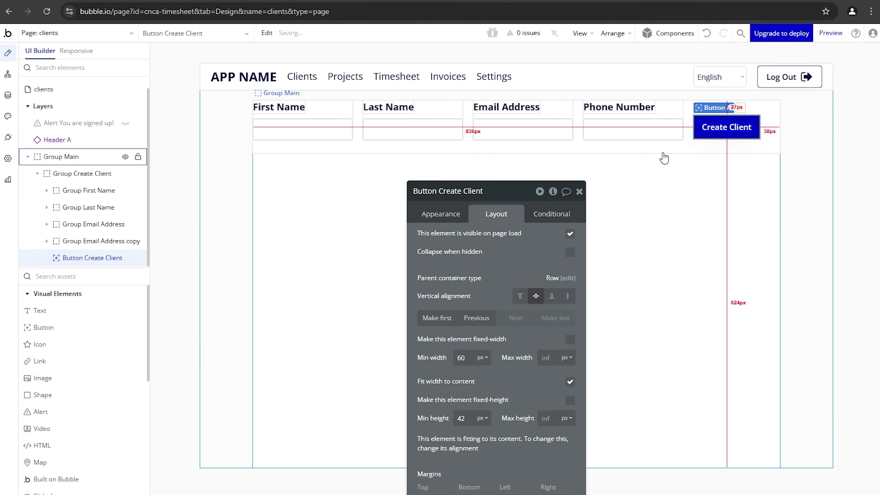
Step: Centre the First Name, Last Name, Email Address and Phone Number groups vertically
click(666, 115)
shift+click(556, 112)
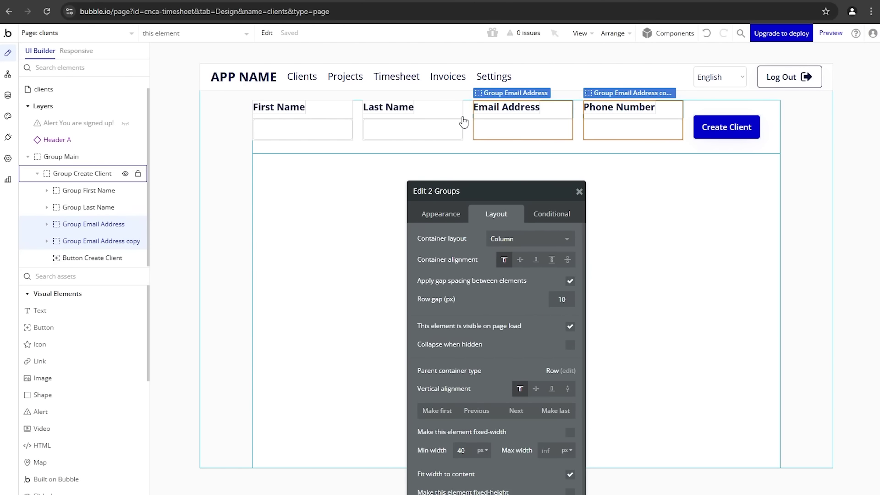
shift+click(456, 114)
shift+click(337, 109)
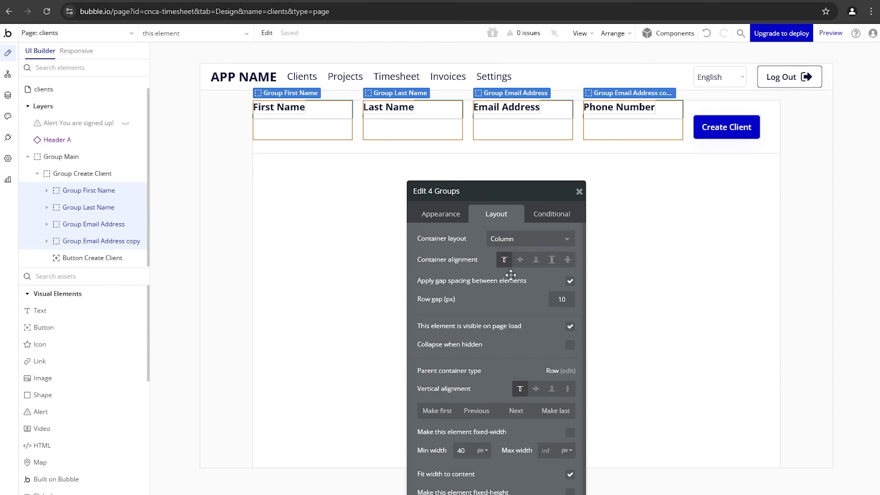
click(536, 389)
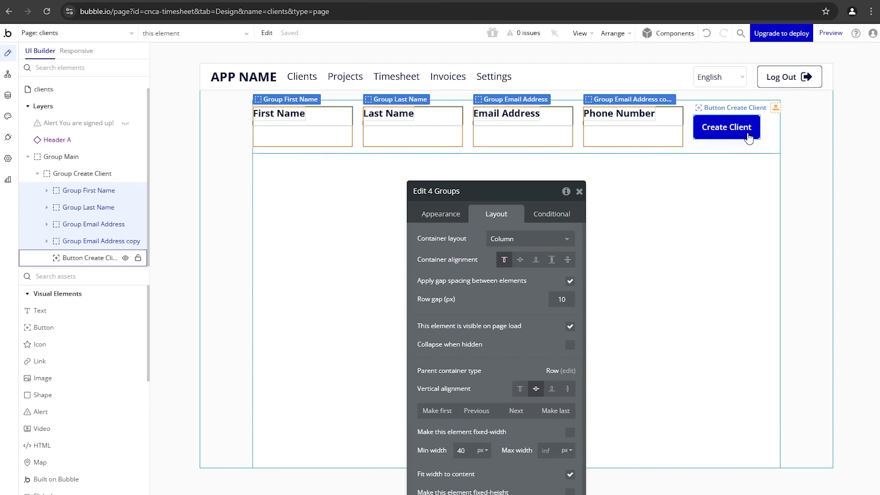
Step: Change Group Create Client's min height from 100 to 0
click(729, 148)
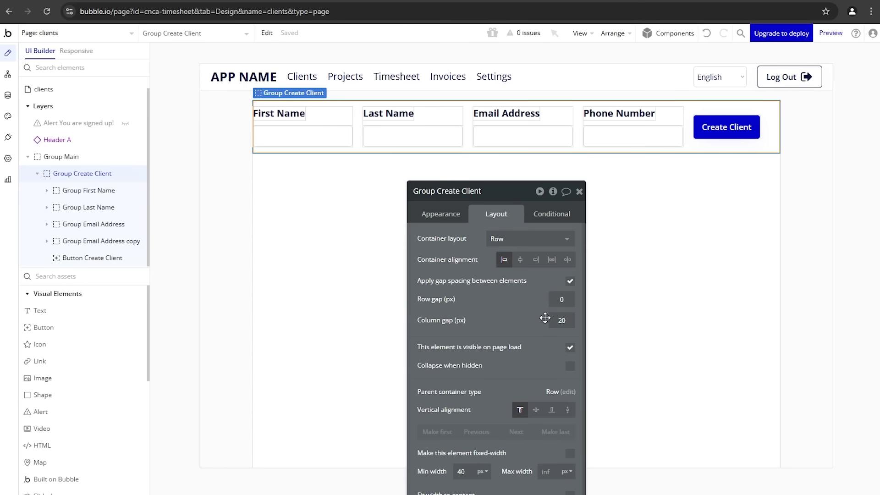
scroll(521, 321, down, 3)
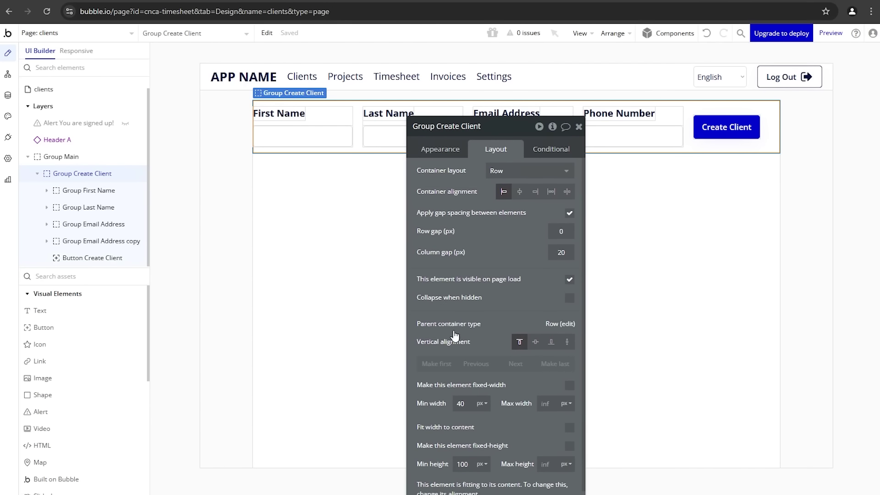
scroll(463, 349, down, 3)
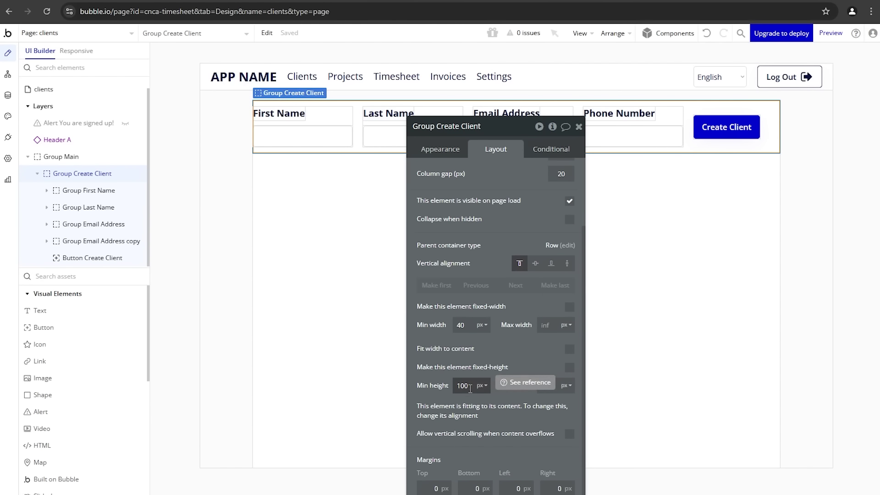
click(469, 389)
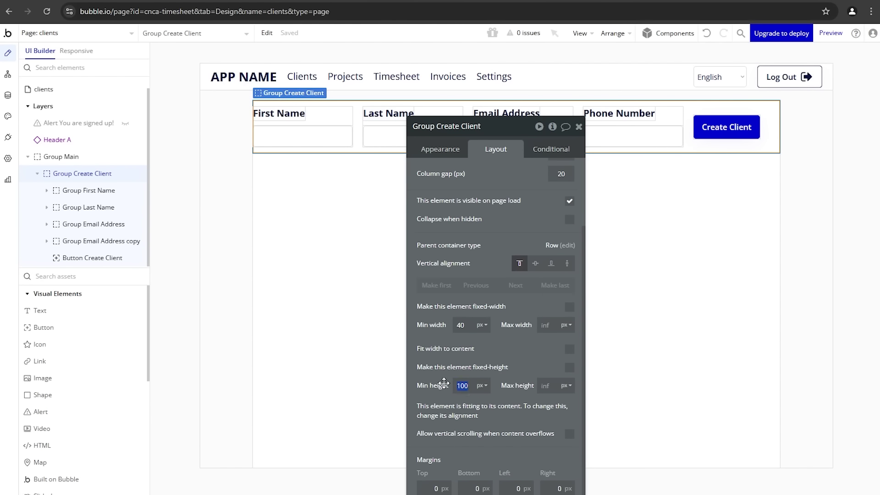
text(0)
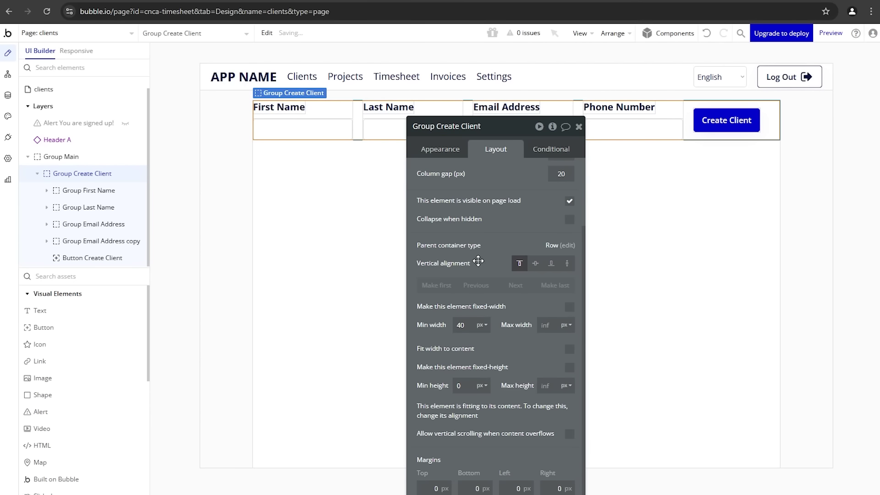
drag(478, 261, 477, 323)
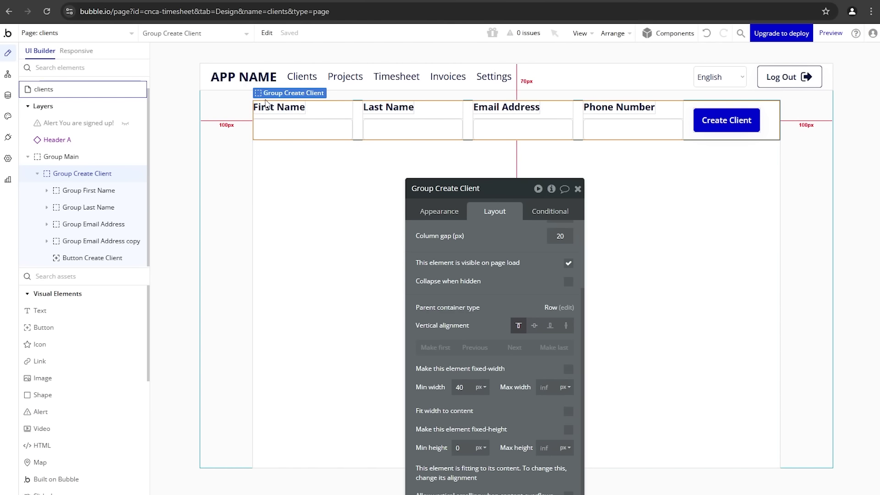
Step: Set Group Main's top, bottom, left and right padding to 10
click(309, 201)
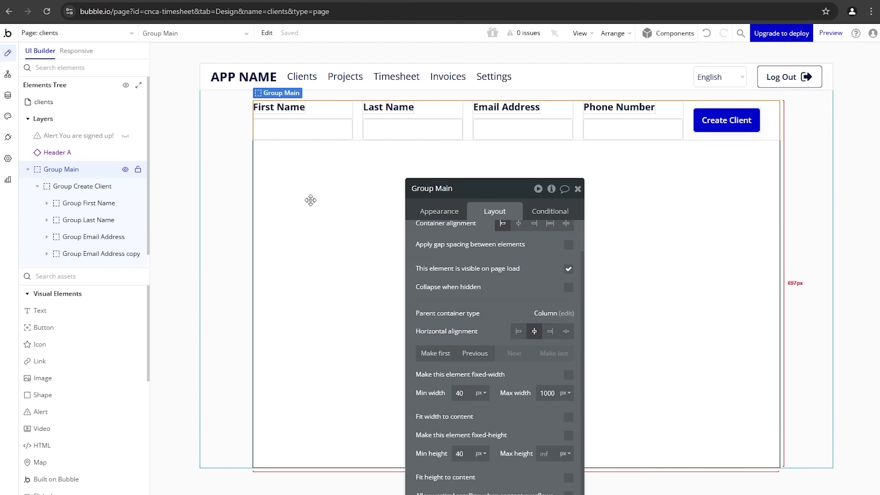
scroll(455, 293, down, 3)
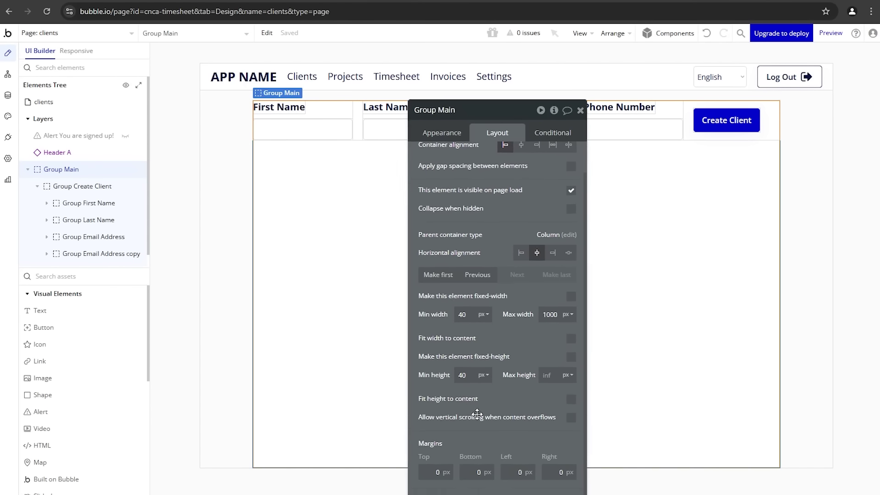
scroll(474, 403, down, 4)
text(10)
key(Tab)
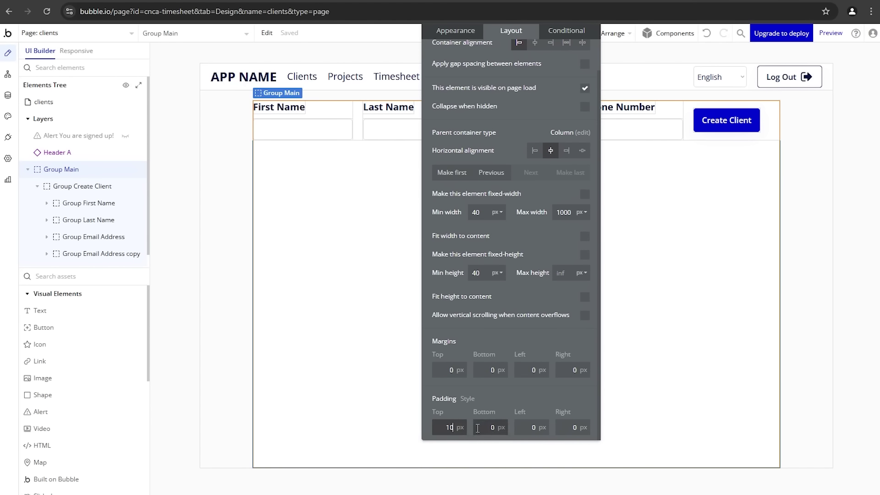
text(10)
key(Tab)
text(10)
key(Tab)
text(10)
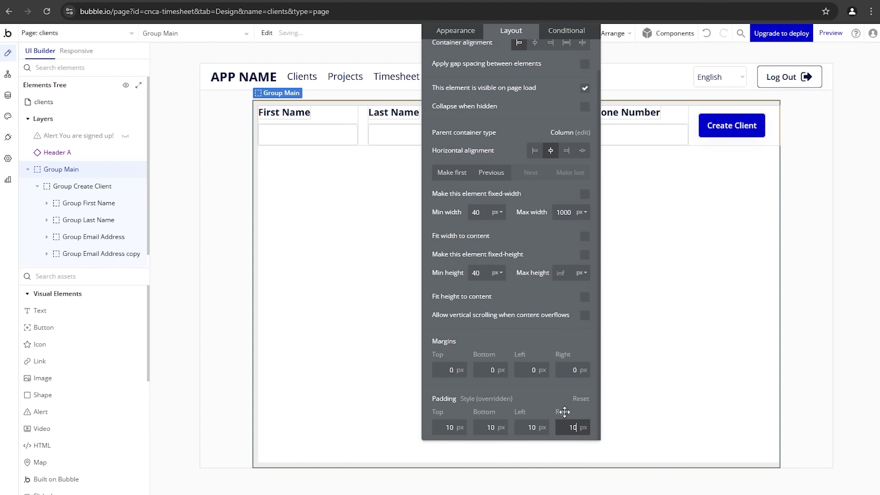
drag(537, 217, 512, 374)
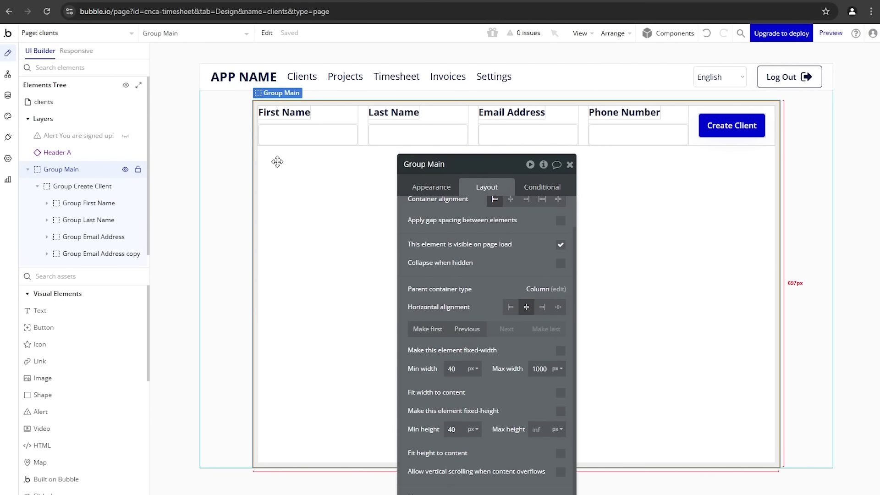
click(568, 166)
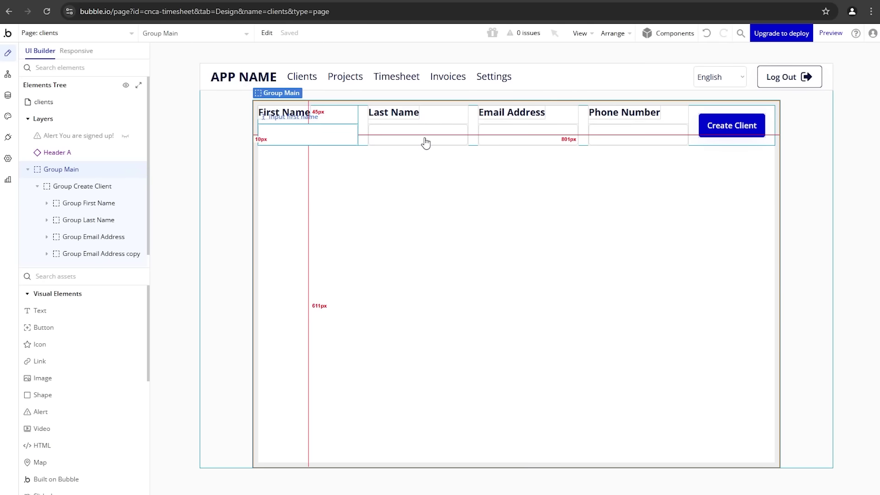
Step: Start a new click workflow for the Create Client button
double_click(748, 135)
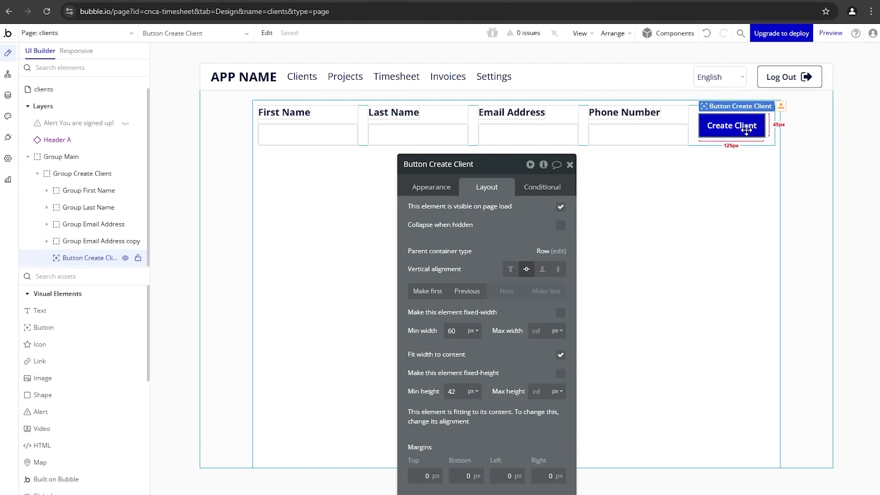
click(441, 189)
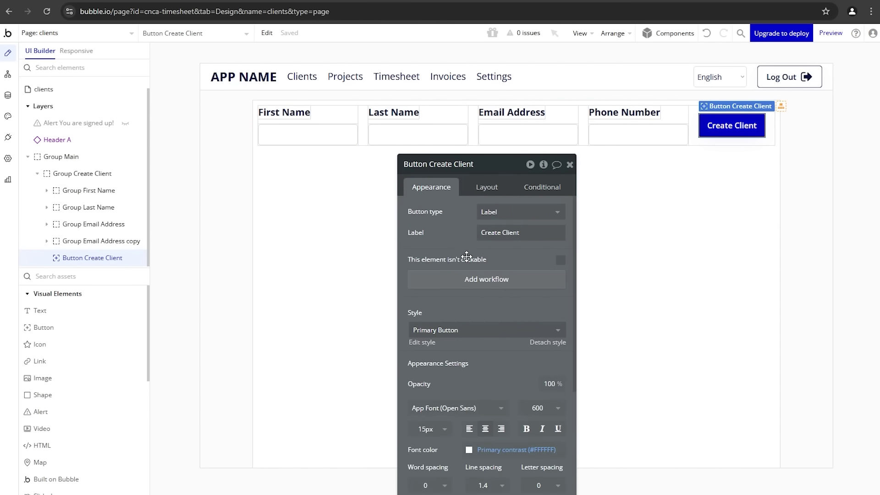
click(466, 280)
Step: Add a 'Create a new thing' step that creates a Client, with all fields except Related Projects
click(125, 181)
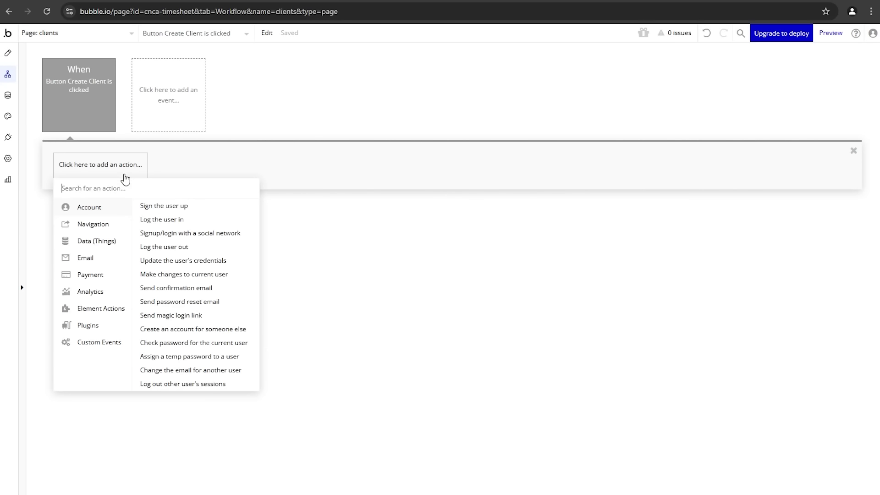
mouse_move(103, 240)
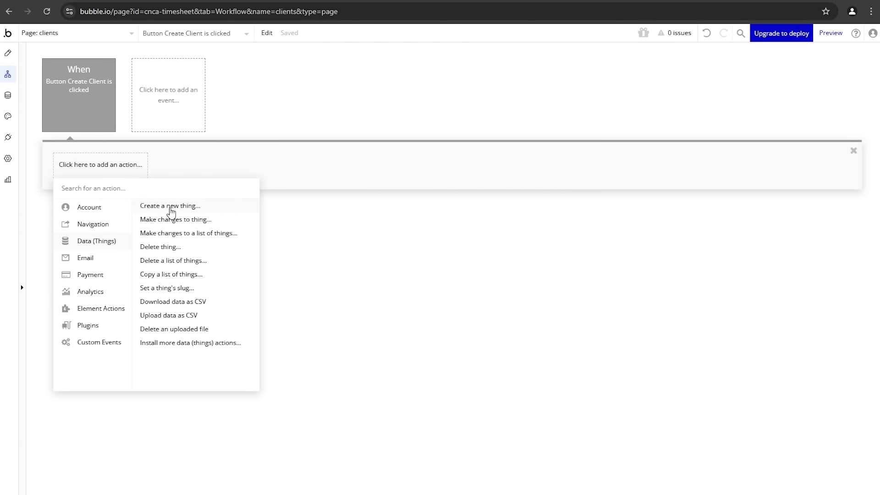
click(171, 209)
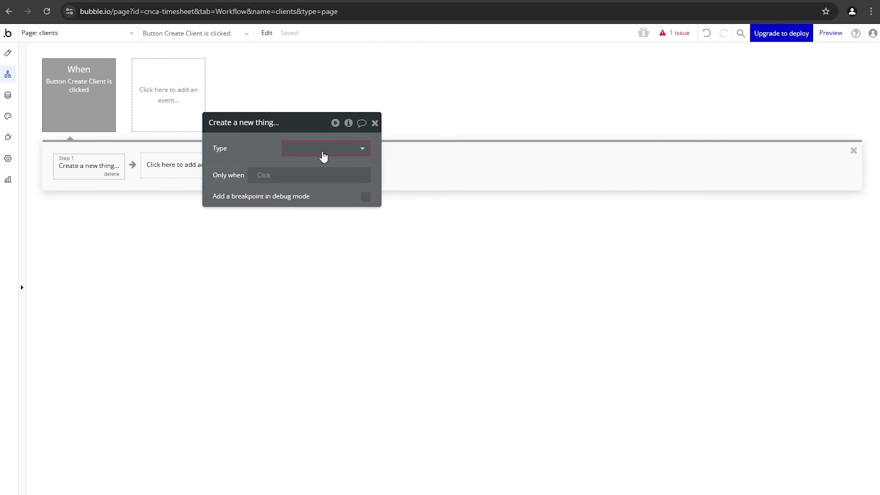
click(323, 154)
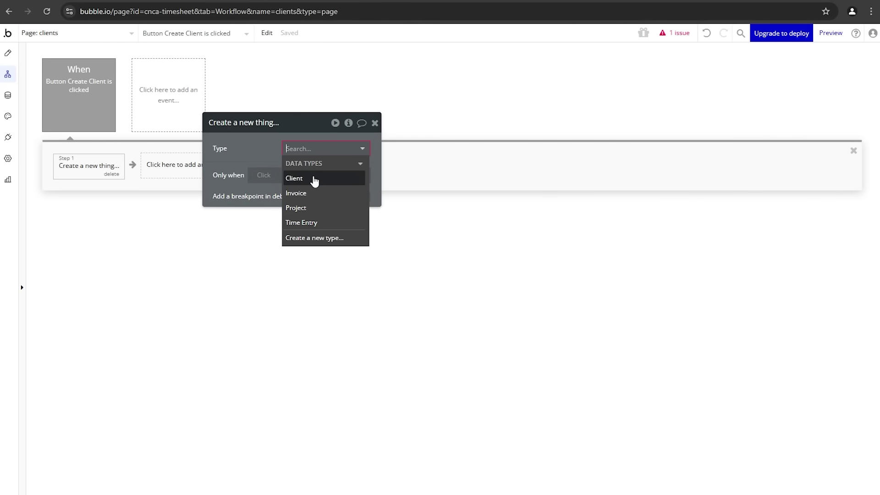
click(183, 171)
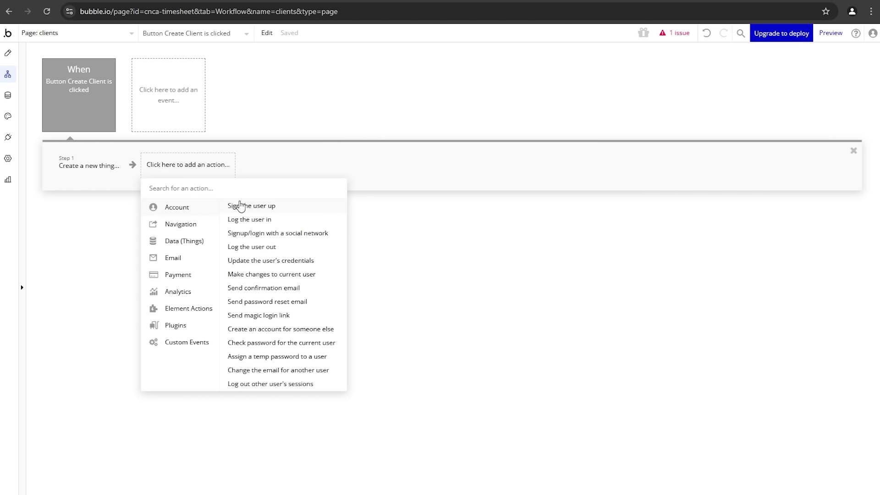
click(103, 183)
click(321, 148)
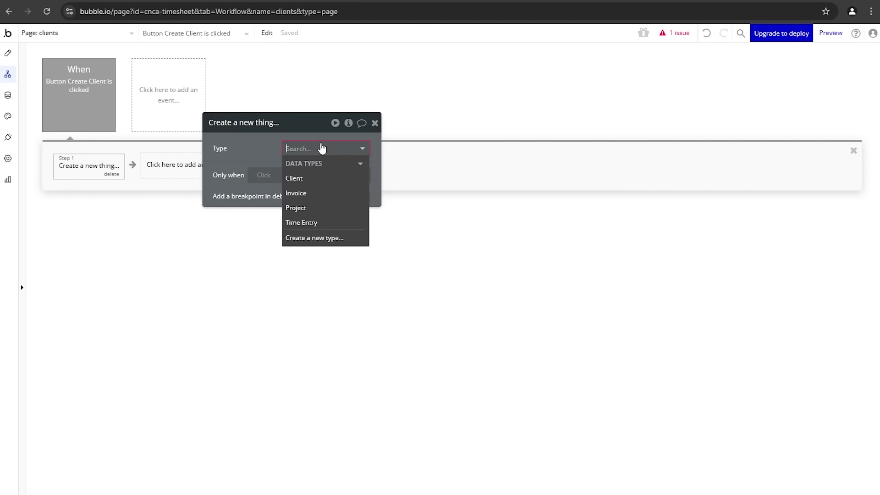
click(320, 177)
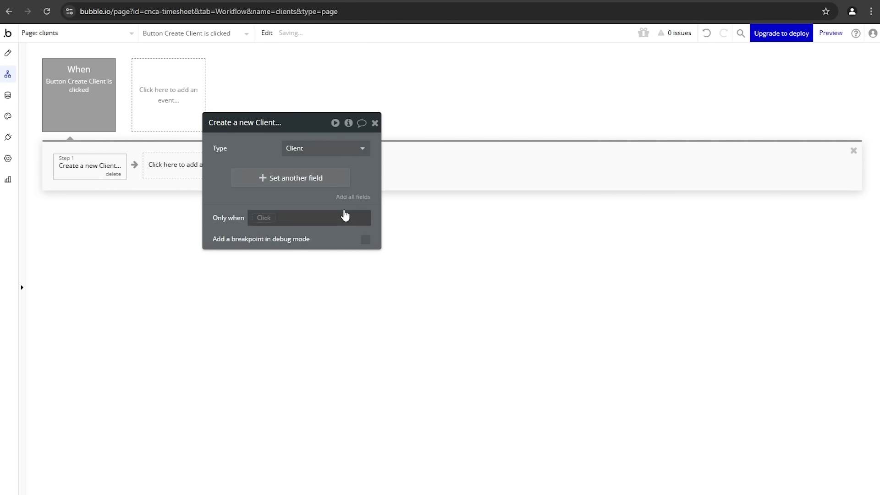
click(354, 197)
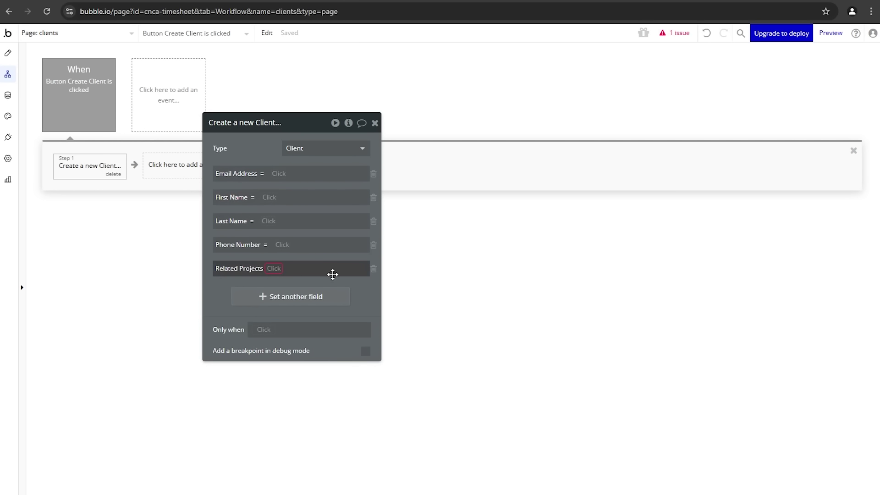
click(374, 271)
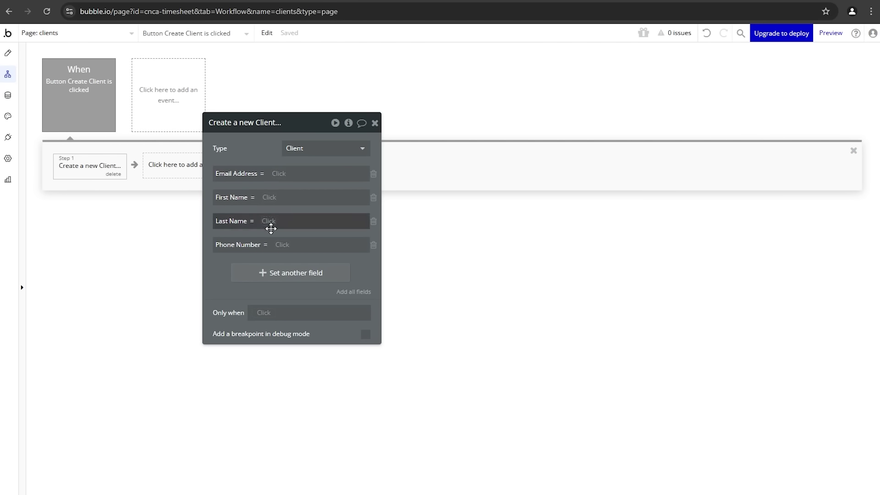
Step: Fill Email Address and First Name from the email and first name inputs' values
click(279, 175)
text(ema)
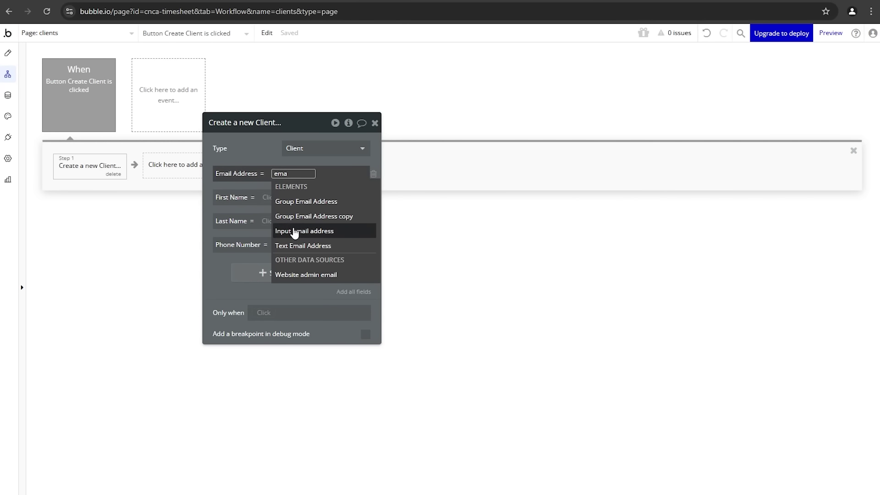
click(295, 231)
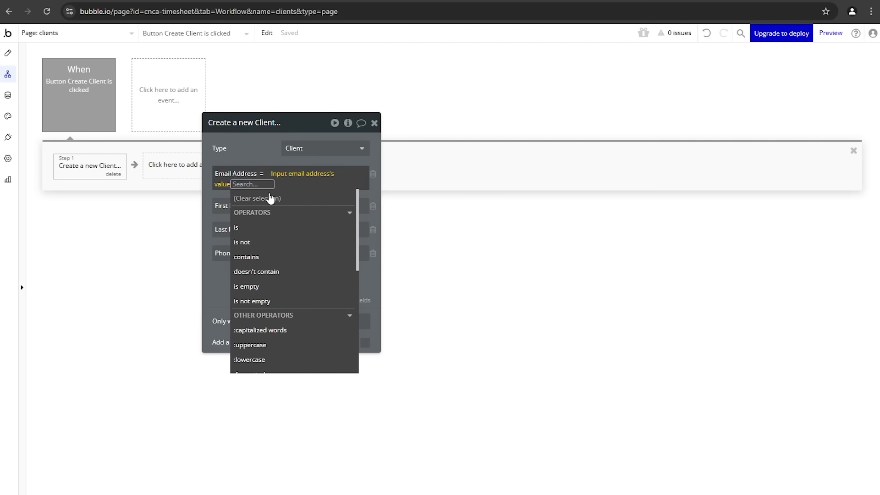
click(257, 139)
click(268, 196)
text(name)
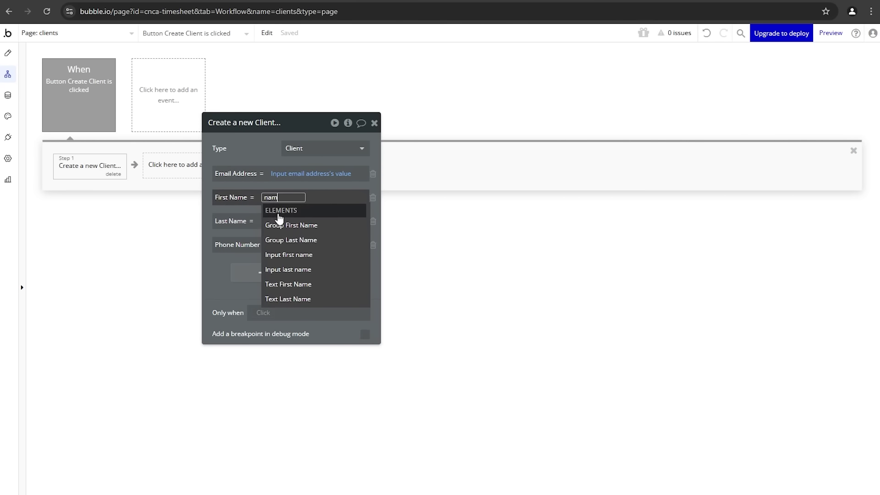
click(303, 254)
click(326, 225)
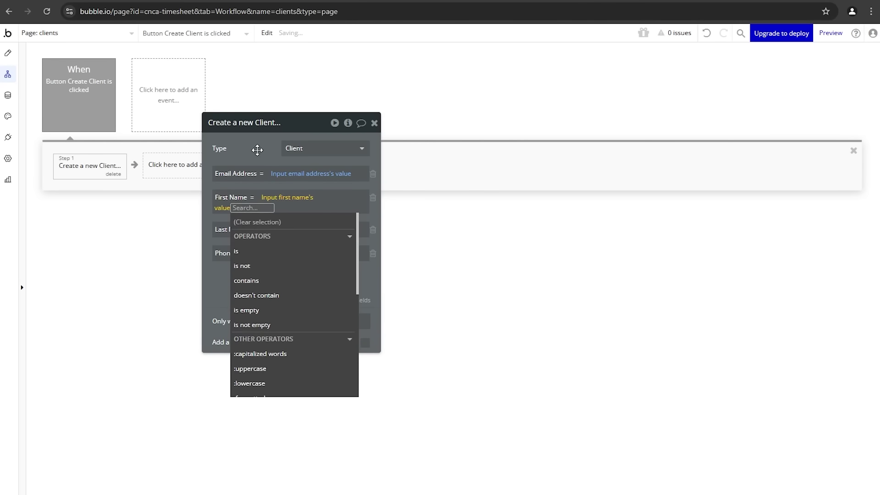
click(255, 148)
Step: Set Last Name and Phone Number to the last name and phone number inputs' values
click(268, 221)
text(name)
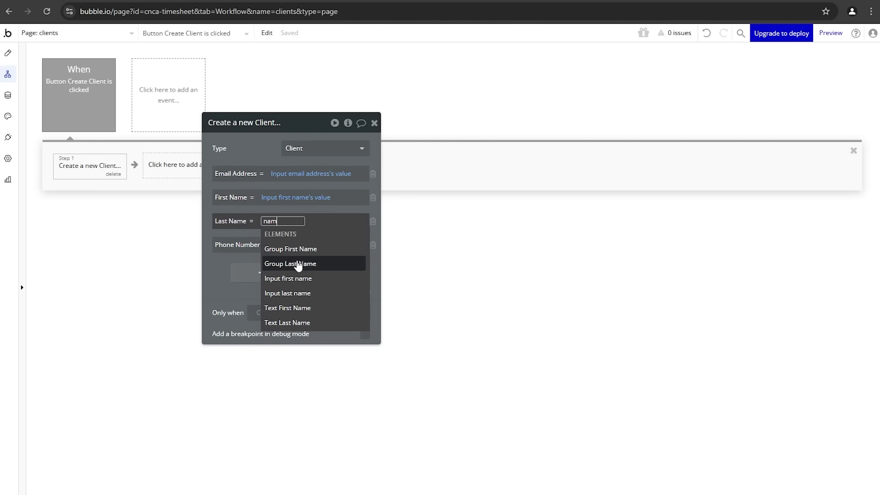
click(306, 292)
click(319, 251)
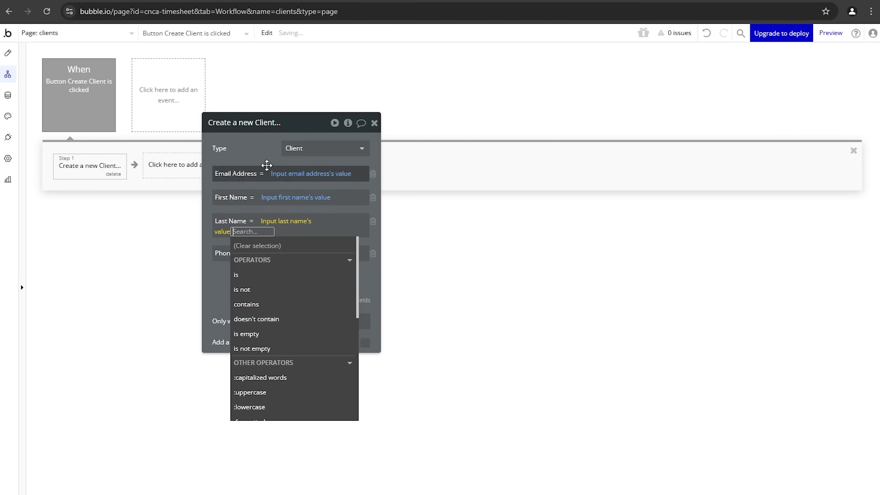
click(265, 149)
click(282, 245)
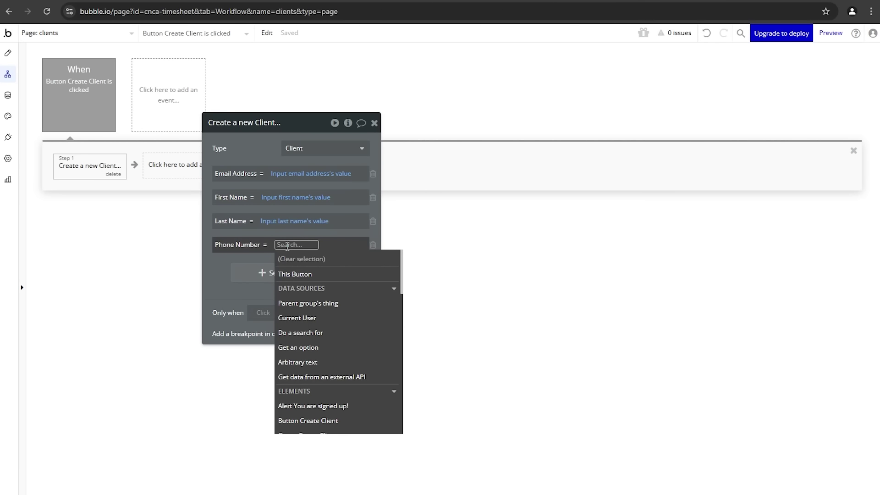
text(ph)
click(301, 277)
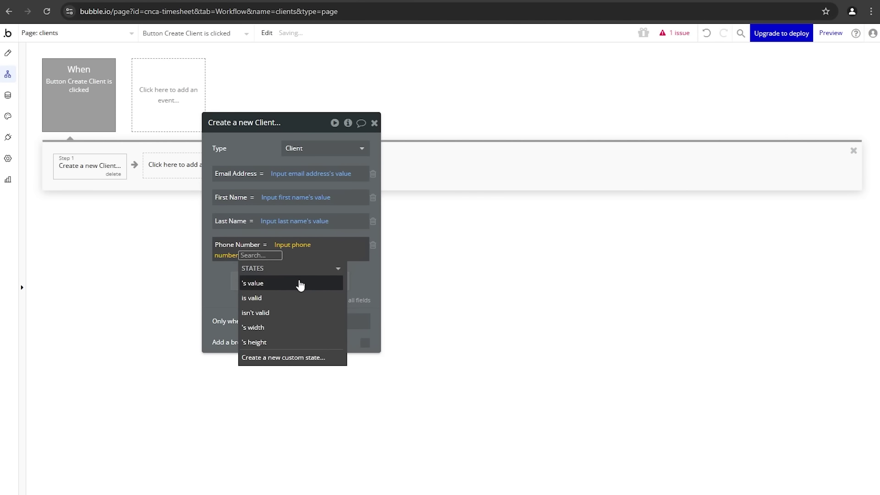
click(299, 283)
click(260, 161)
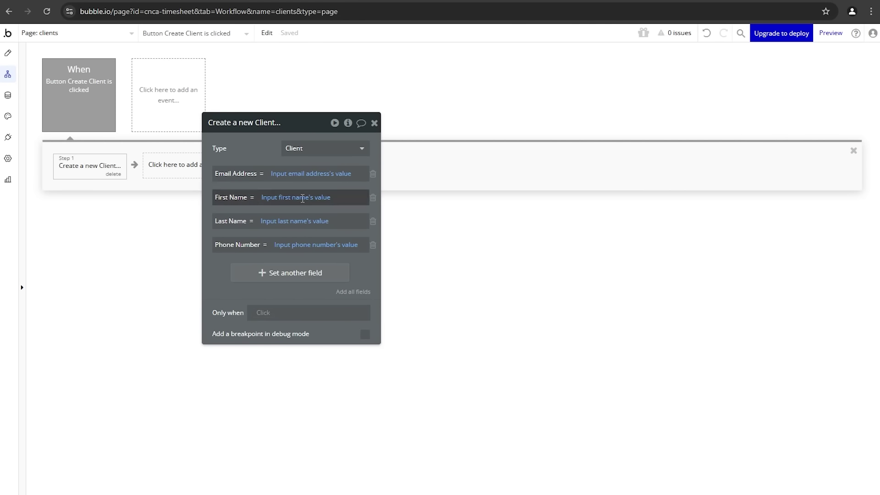
Step: Add 'Reset relevant inputs' as Step 2 and preview the clients page
drag(248, 151, 320, 135)
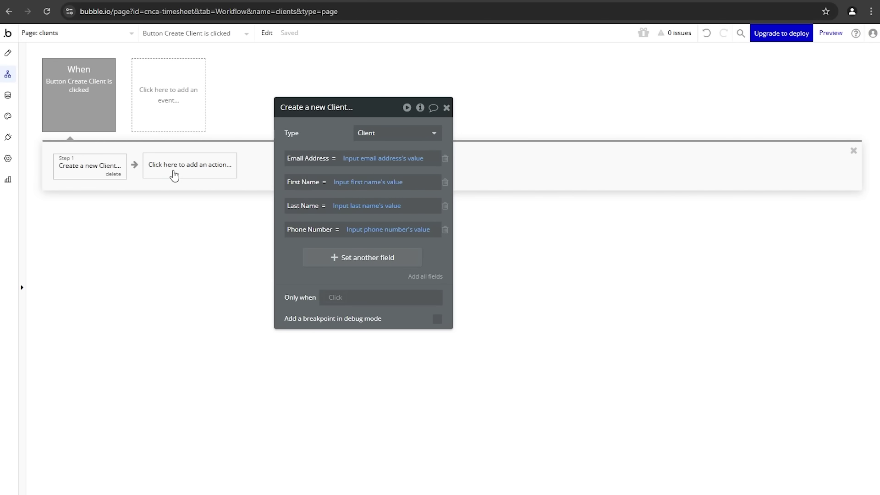
click(176, 174)
click(183, 200)
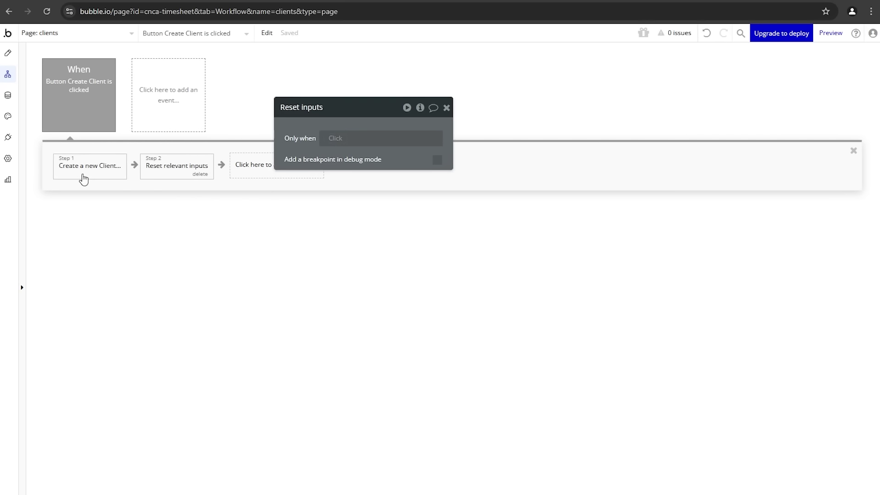
click(831, 33)
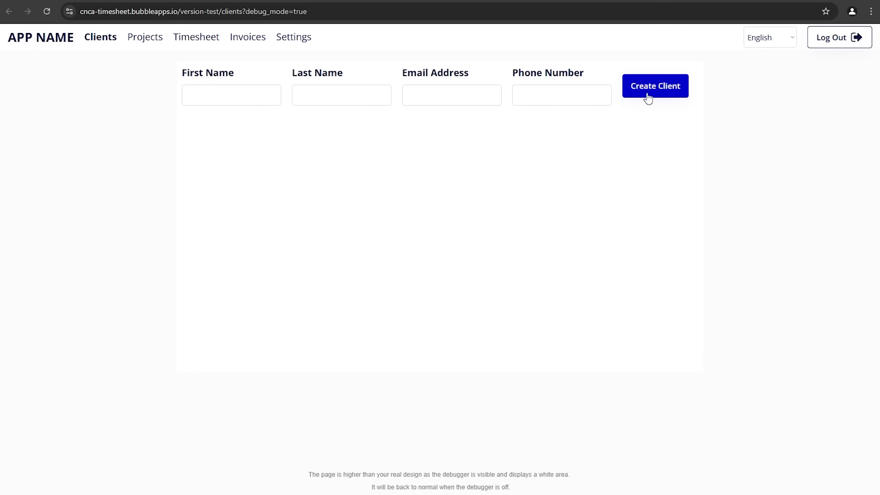
Step: Give the Create Client button bottom vertical alignment in Design, then return to the preview tab
key(ctrl+shift+Tab)
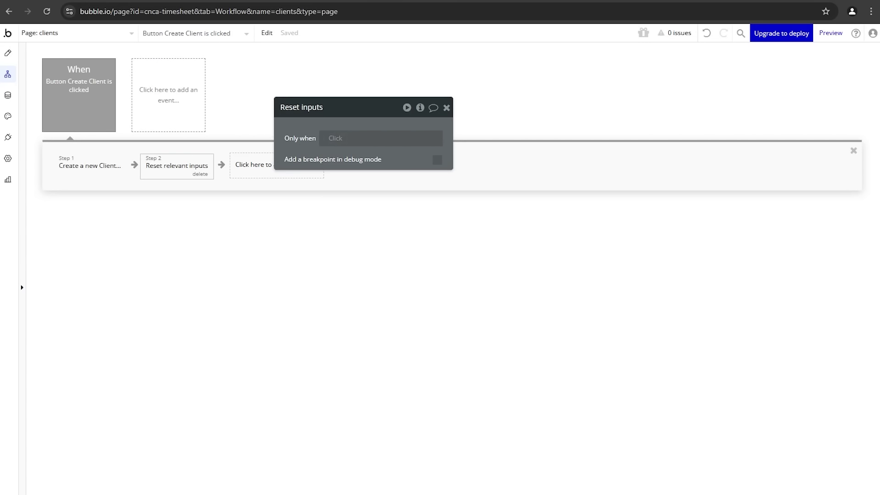
click(8, 53)
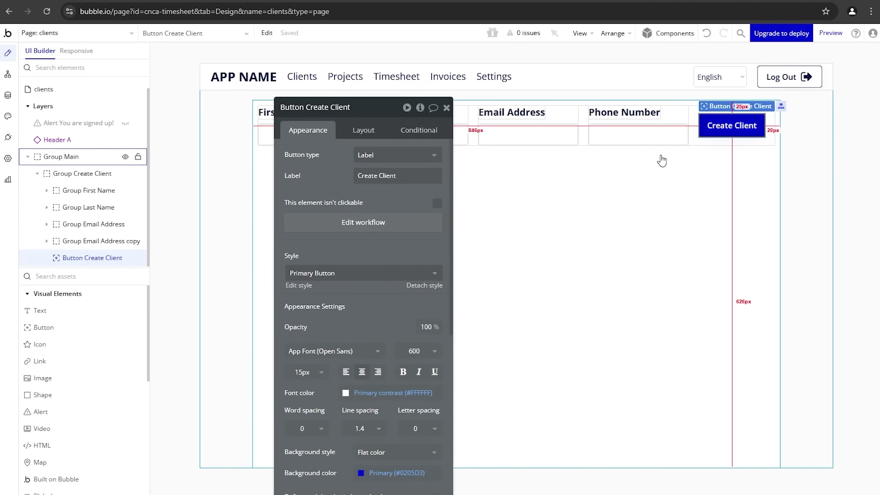
click(370, 133)
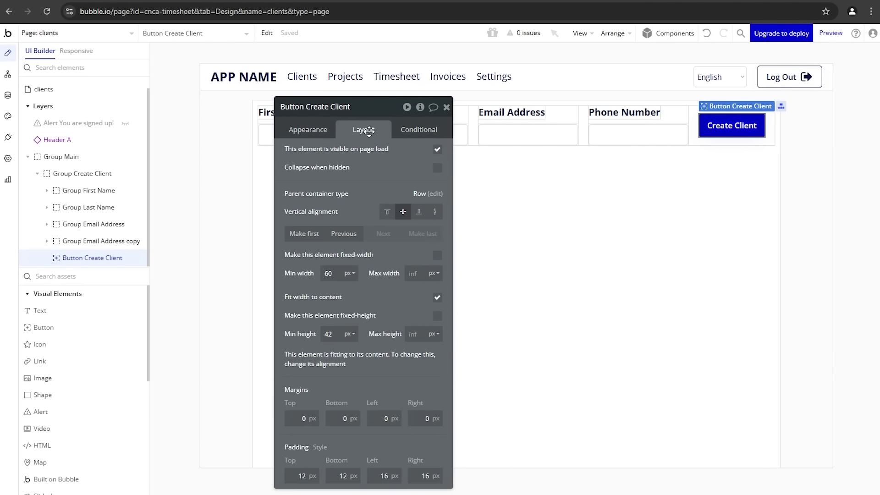
click(419, 214)
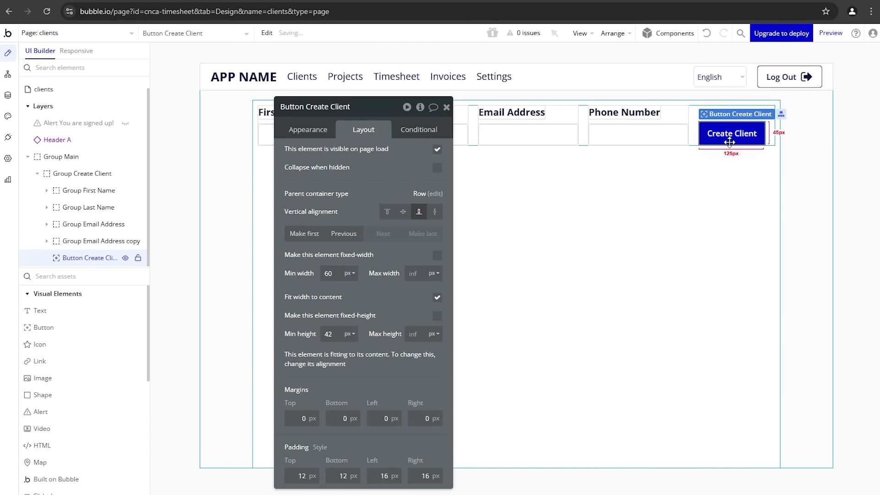
key(ctrl+Tab)
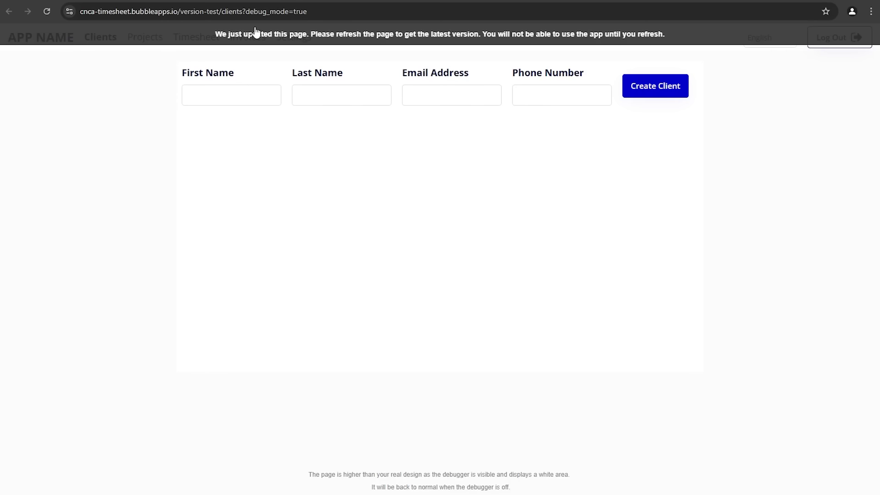
Step: Enter a sample client's first name, last name, email and phone number, then submit with Create Client
click(256, 101)
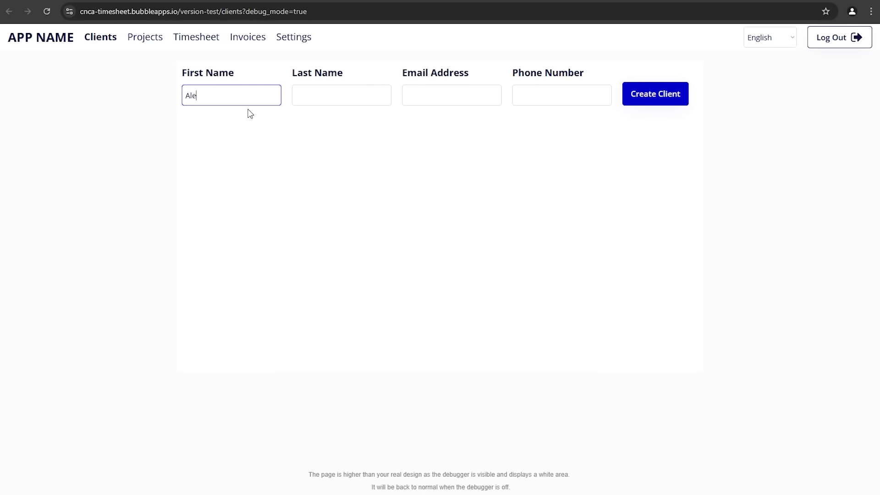
key(Tab)
text(Hamilto)
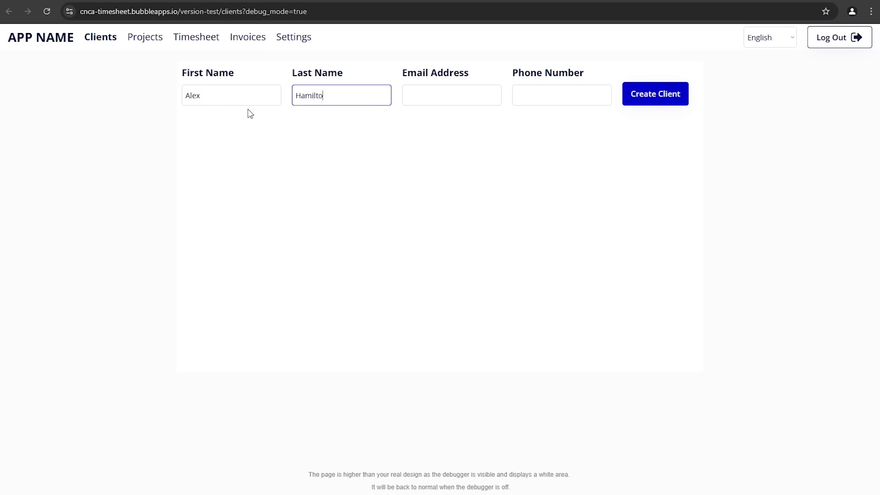
text(n)
key(Tab)
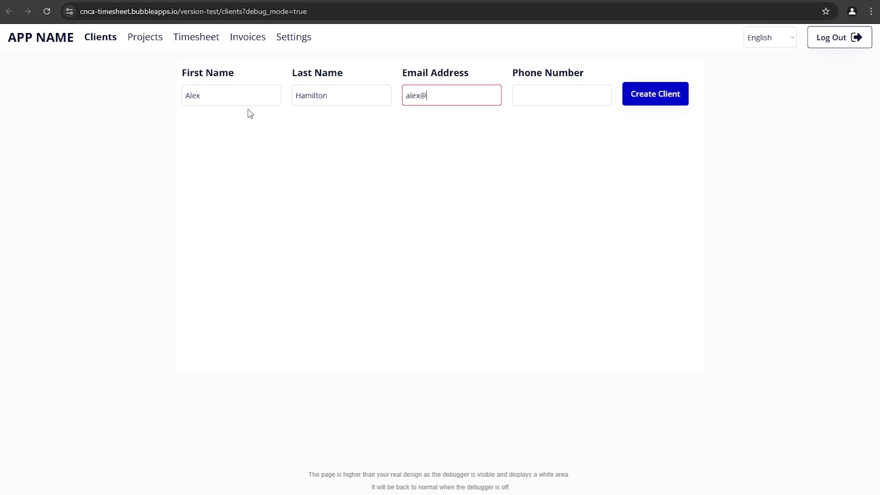
text(alex@sample.com)
key(Tab)
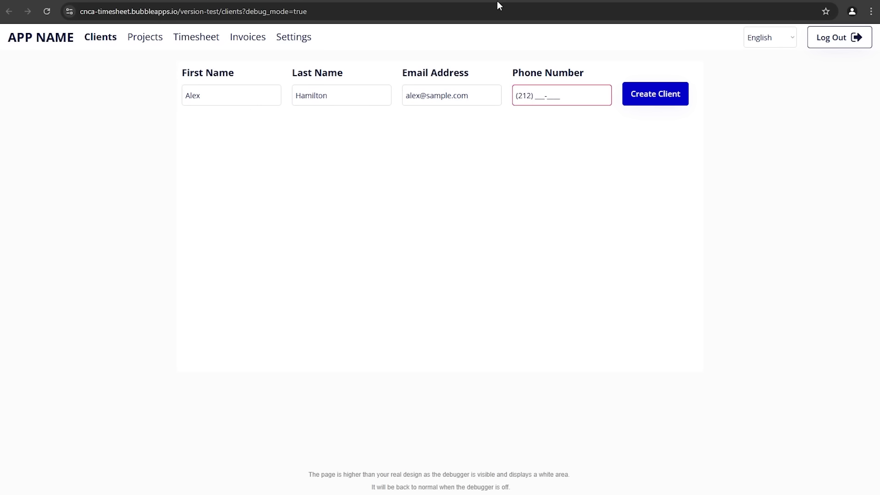
text(212) 333)
click(540, 113)
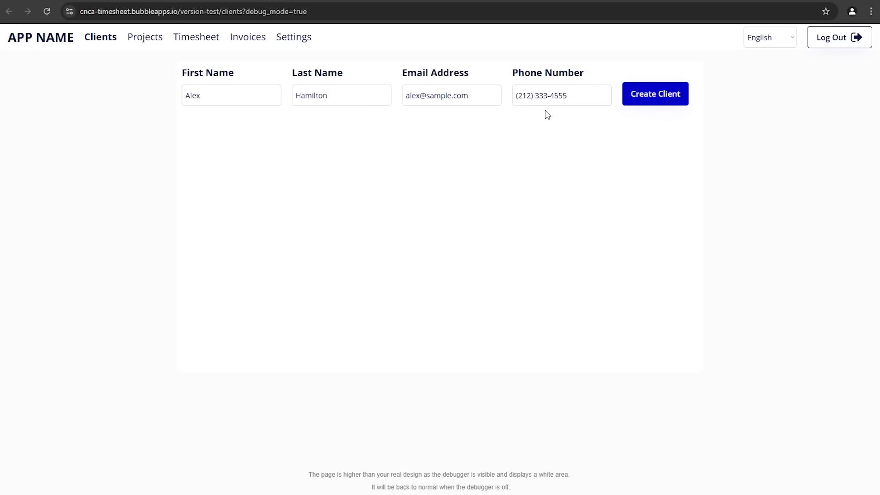
click(644, 102)
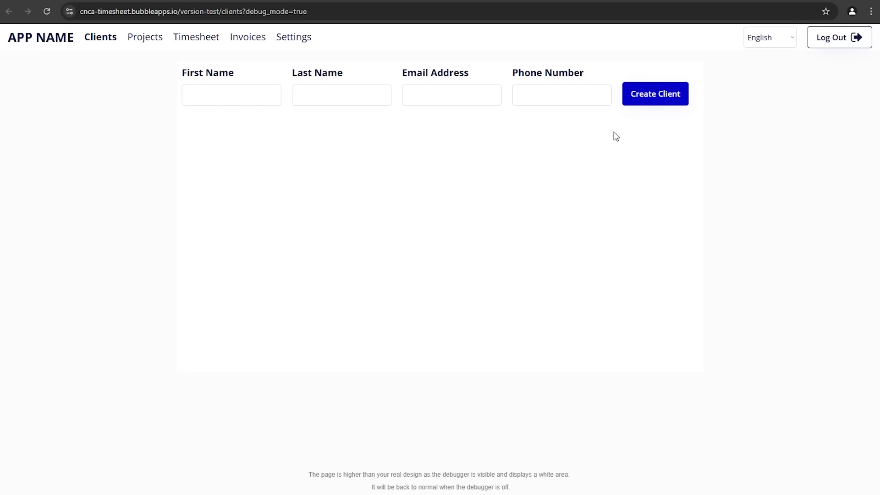
click(307, 104)
Step: Check the new row's email, first name, last name and phone under App data > All Clients
click(560, 125)
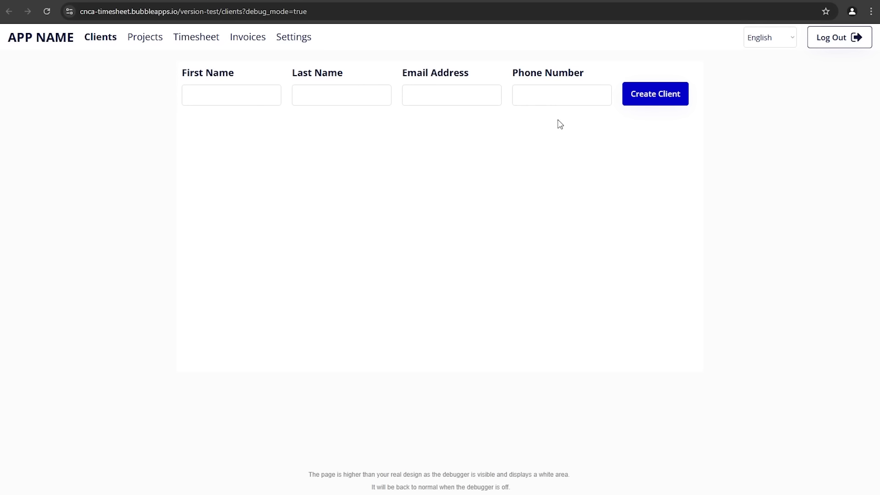
click(97, 1)
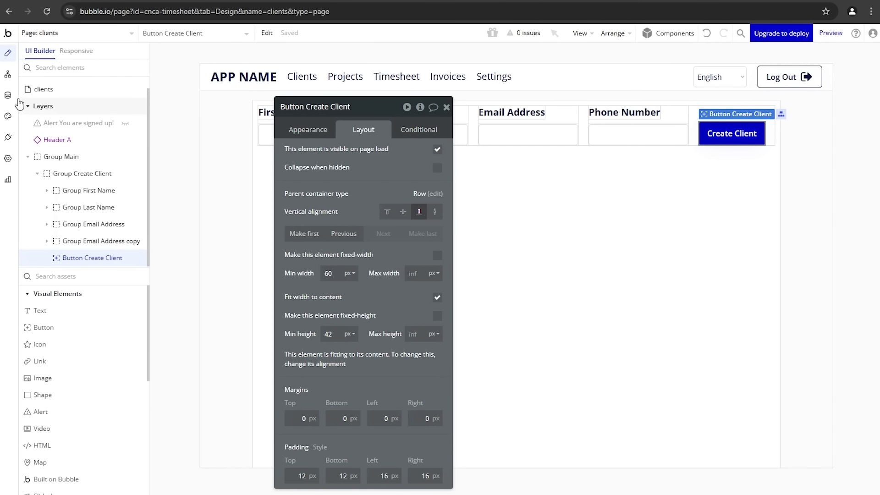
click(8, 95)
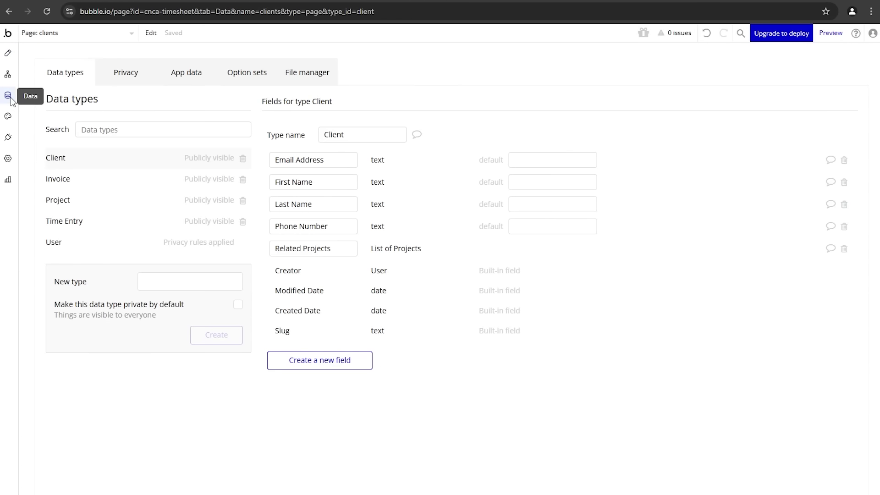
click(174, 74)
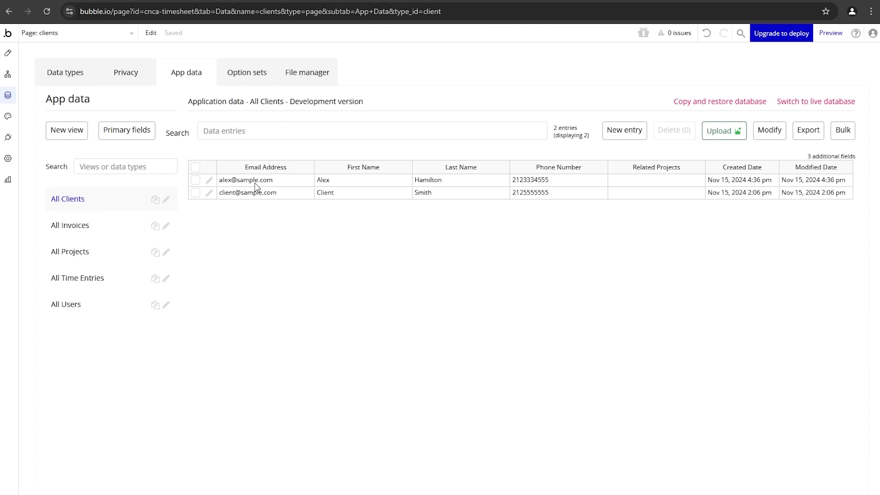
click(289, 182)
click(334, 183)
click(445, 184)
click(525, 185)
click(8, 53)
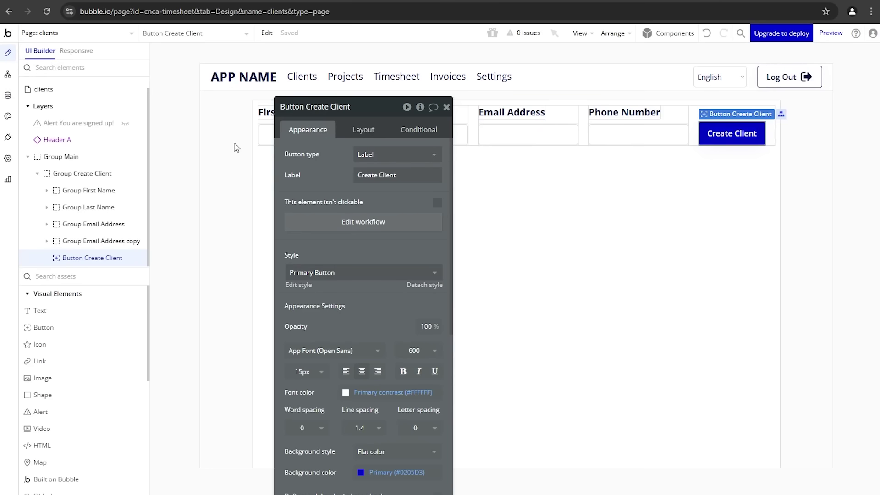
Step: Make room in the elements palette and pick the Table element from Containers
drag(344, 196, 191, 202)
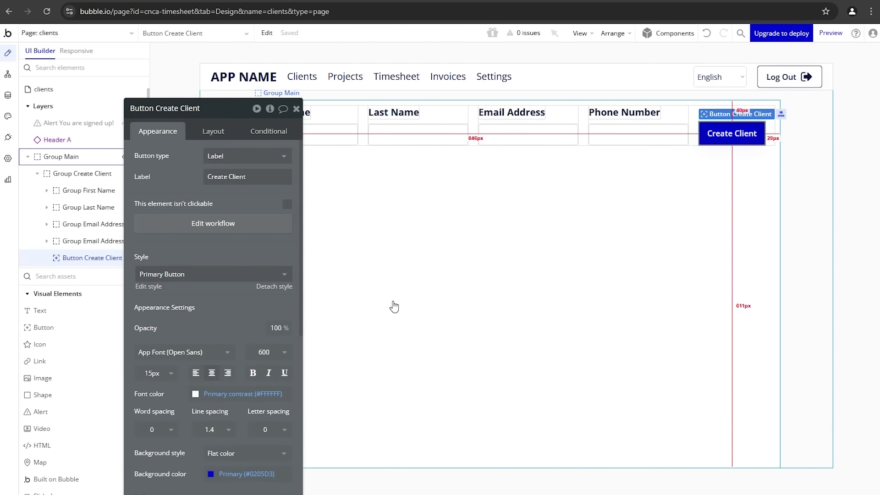
drag(166, 259, 245, 243)
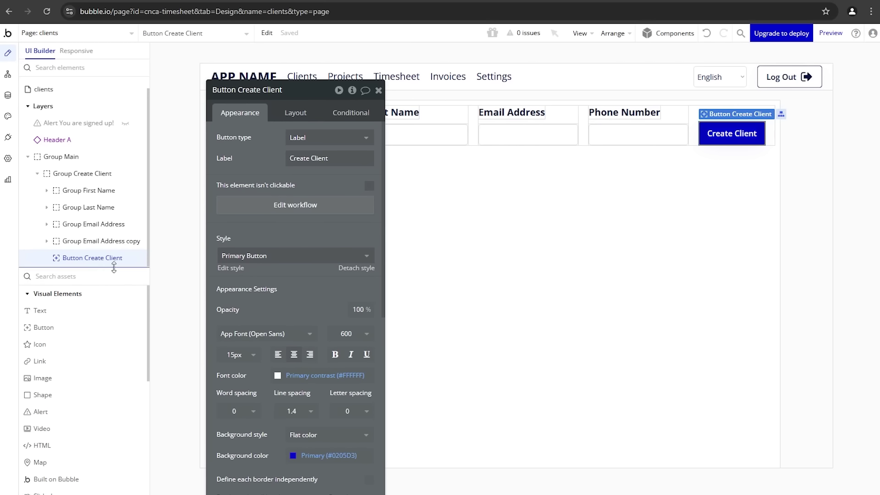
drag(115, 272, 116, 177)
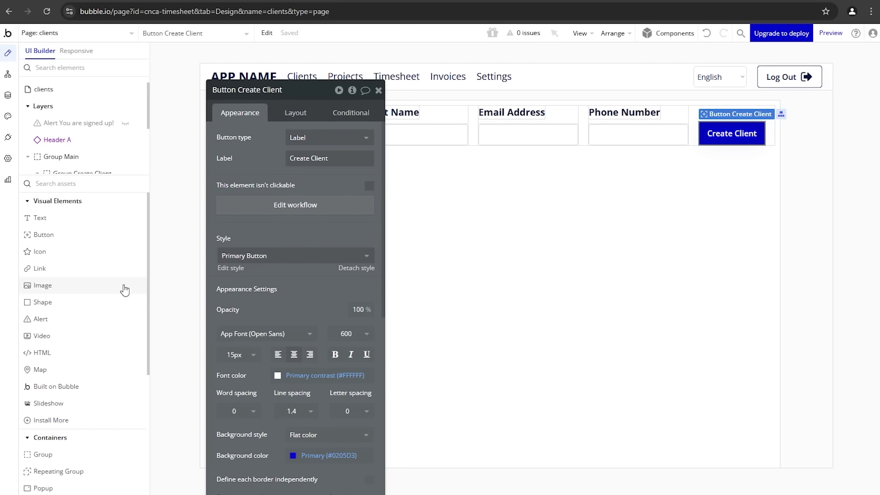
scroll(120, 293, down, 4)
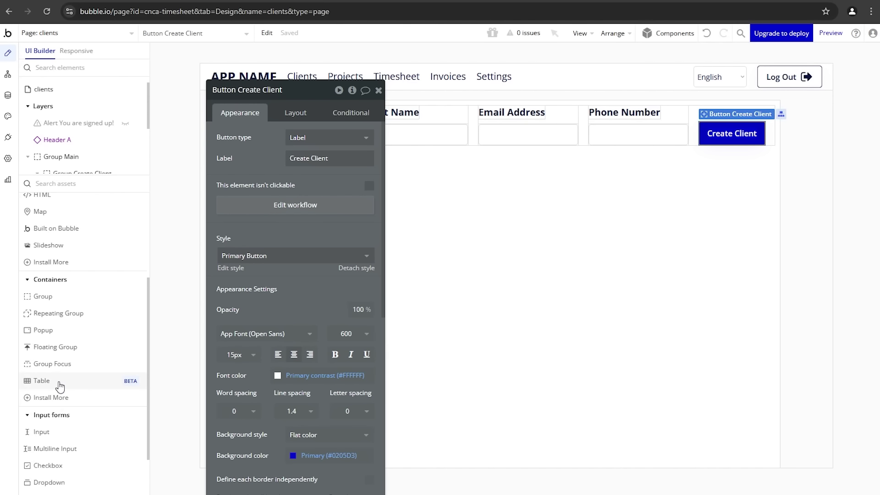
mouse_move(58, 387)
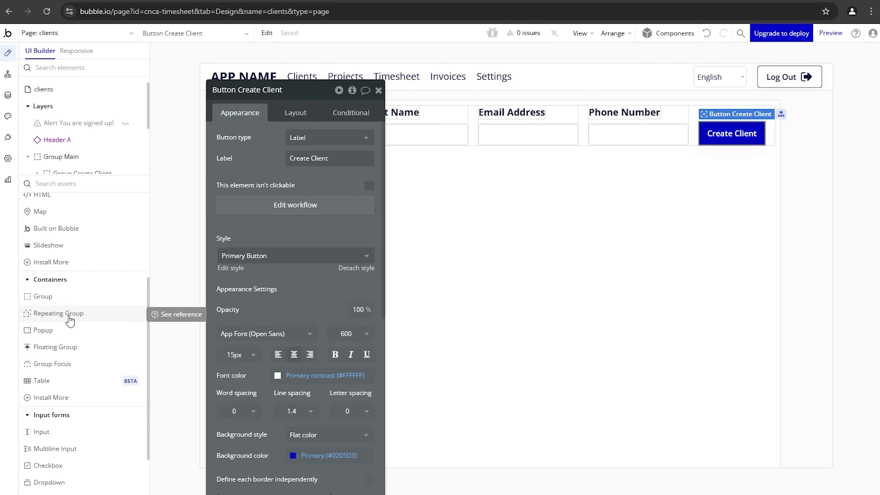
click(60, 388)
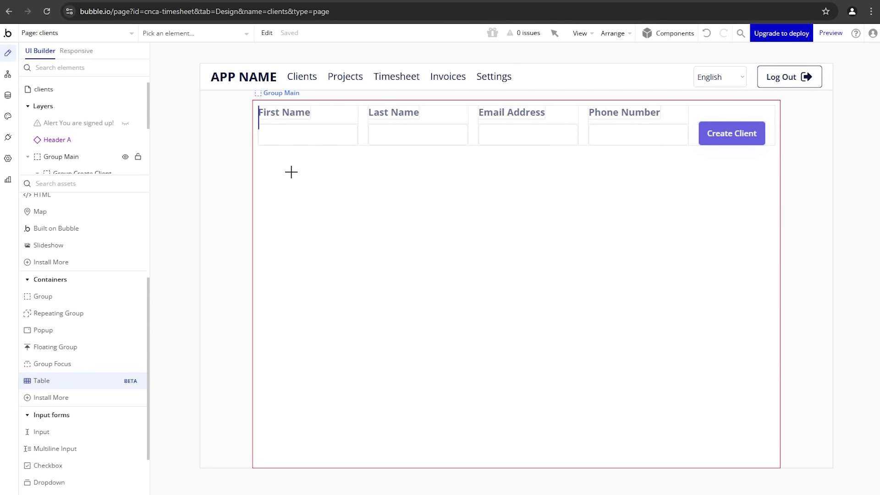
Step: Draw Table A below the form and set Group Main's container layout to Column
drag(298, 172, 756, 359)
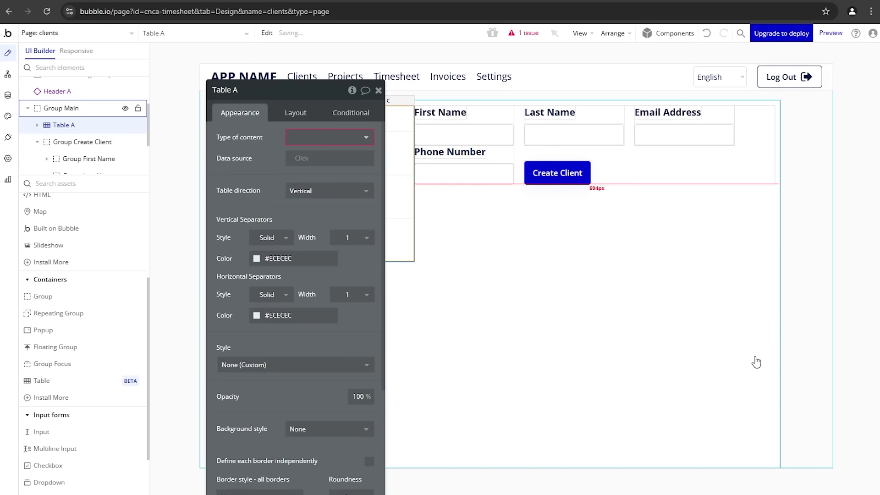
drag(261, 149, 270, 286)
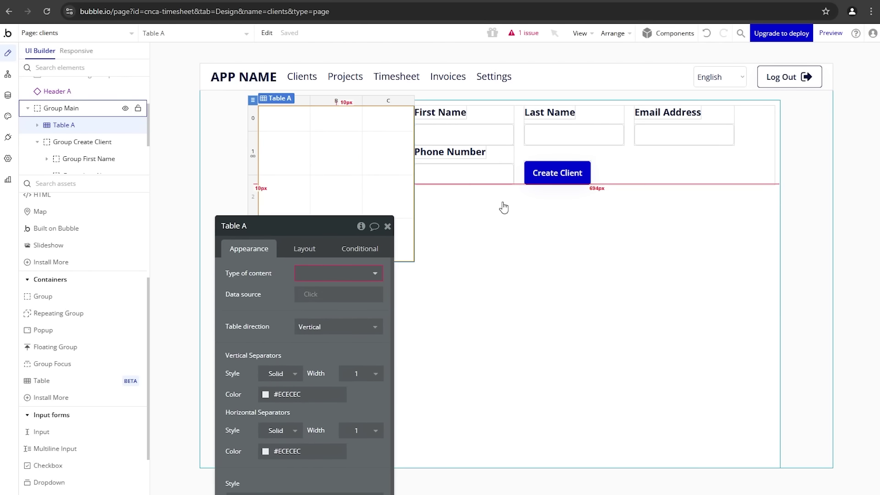
click(485, 222)
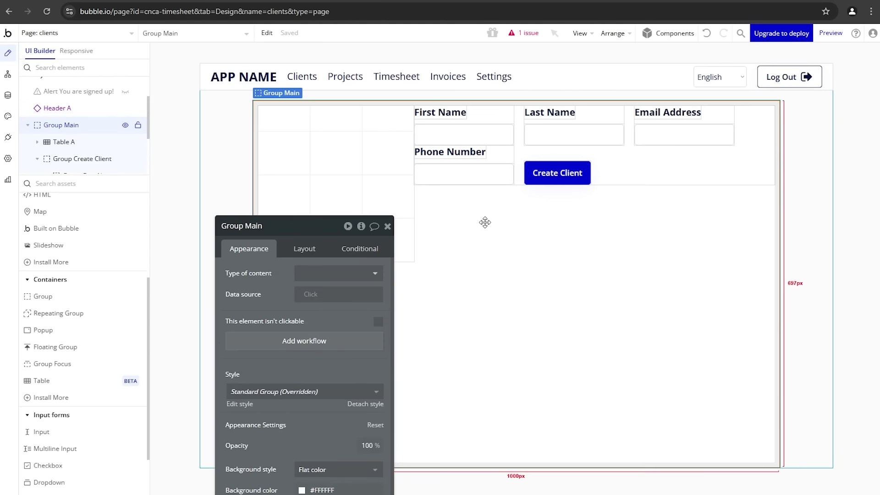
click(305, 248)
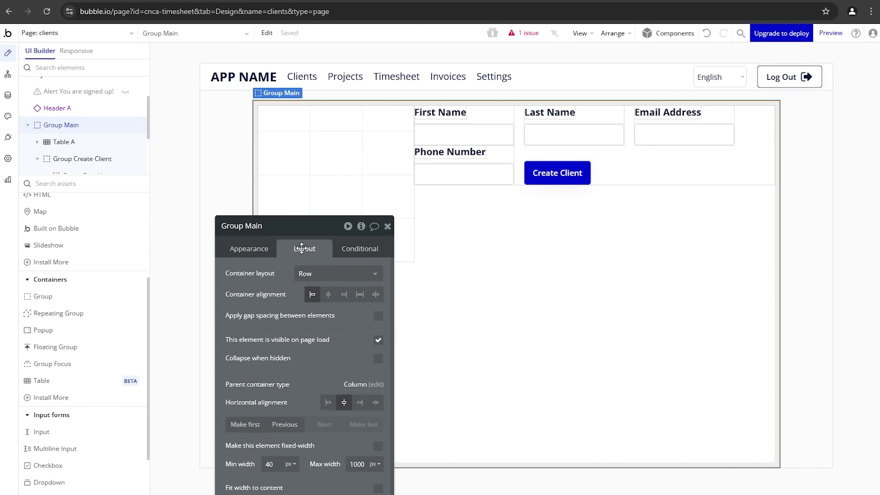
click(302, 274)
click(321, 351)
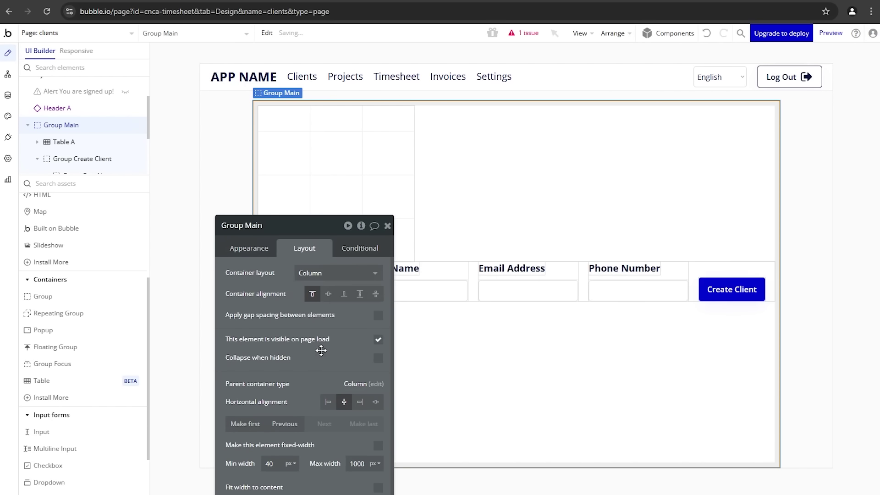
Step: Move Table A after the form and give Group Main a 20px gap between elements
click(385, 138)
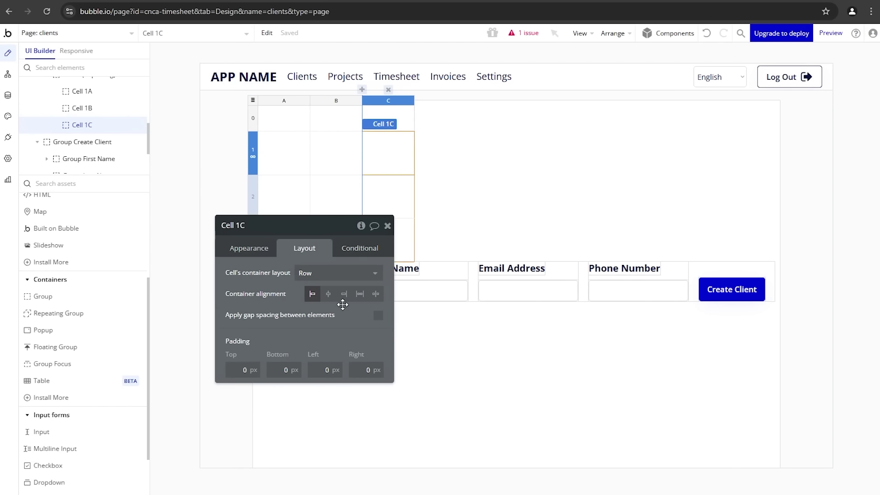
click(252, 100)
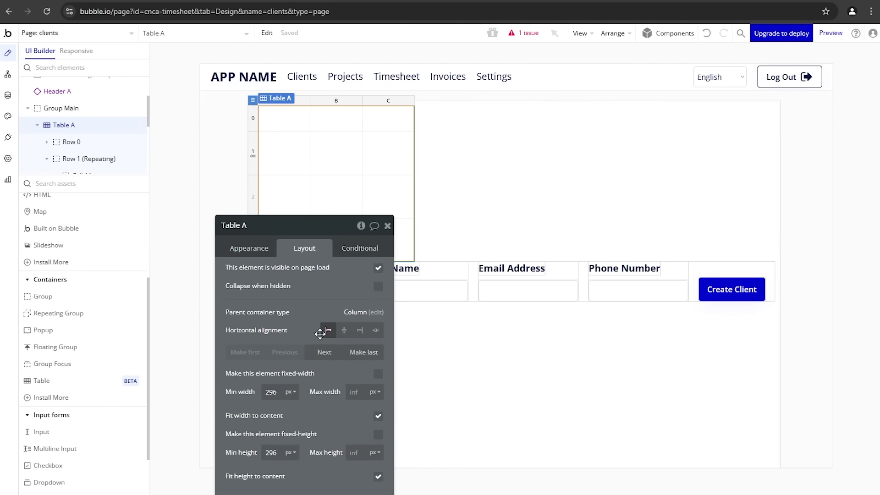
click(324, 352)
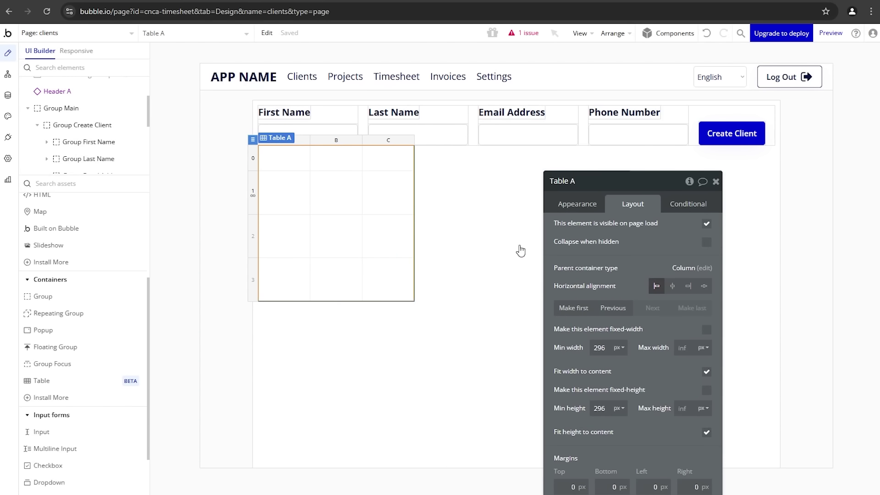
click(489, 210)
click(707, 270)
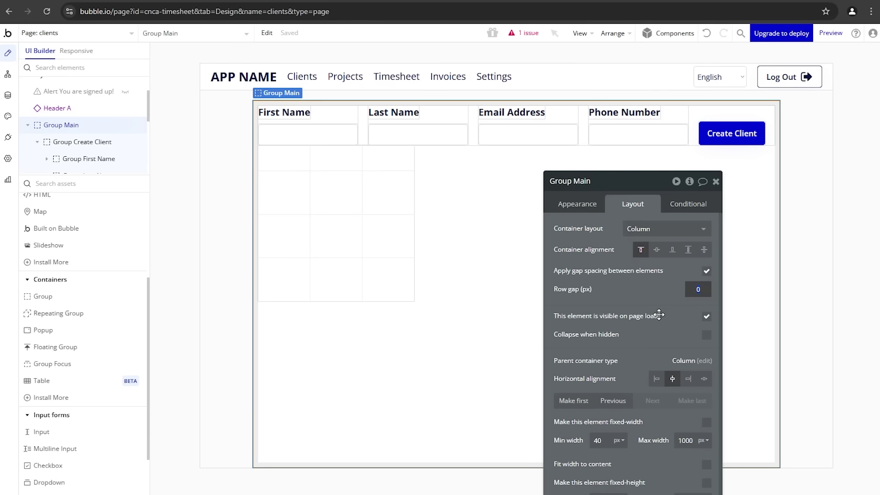
text(20)
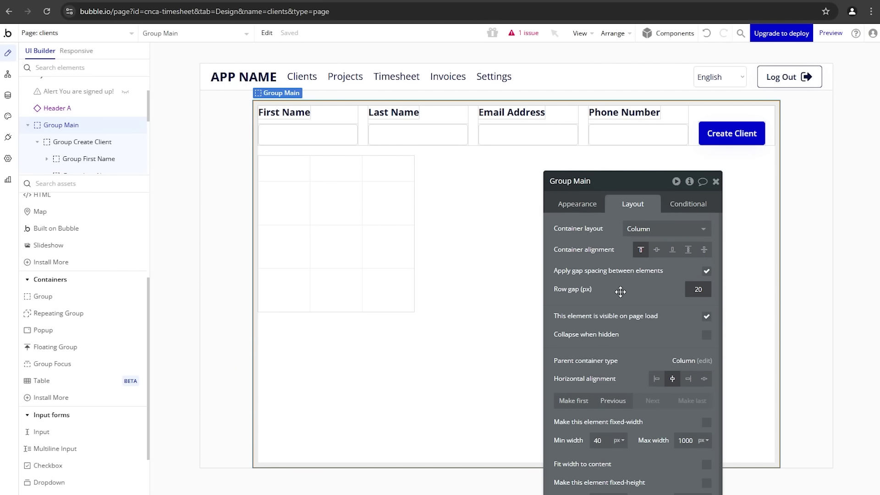
Step: Uncheck Fit width to content on Table A and add Column D right of column C
click(250, 152)
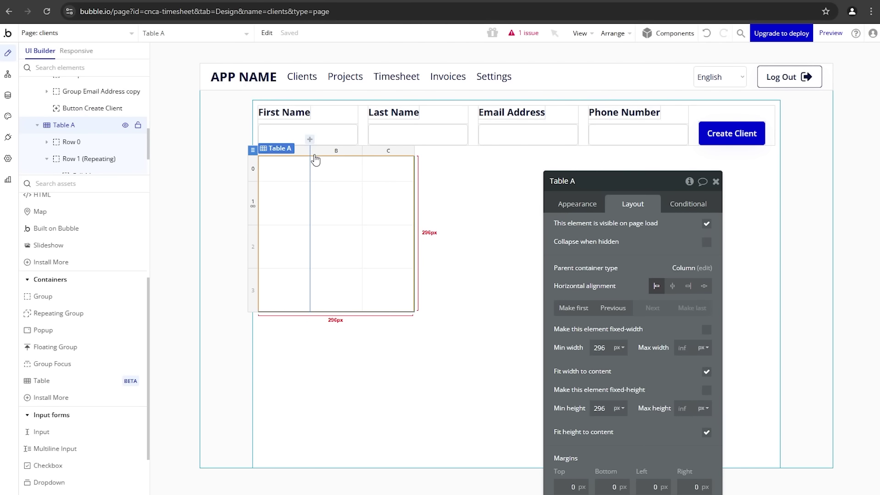
drag(601, 224, 529, 208)
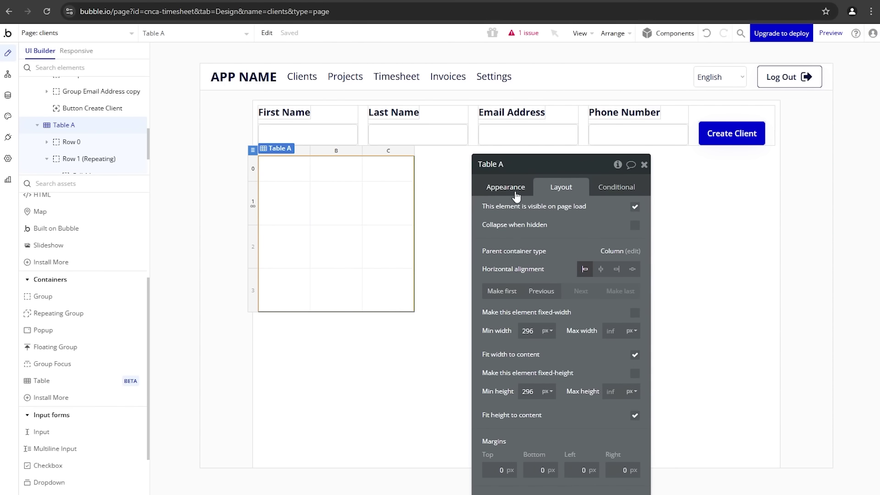
drag(579, 314, 560, 325)
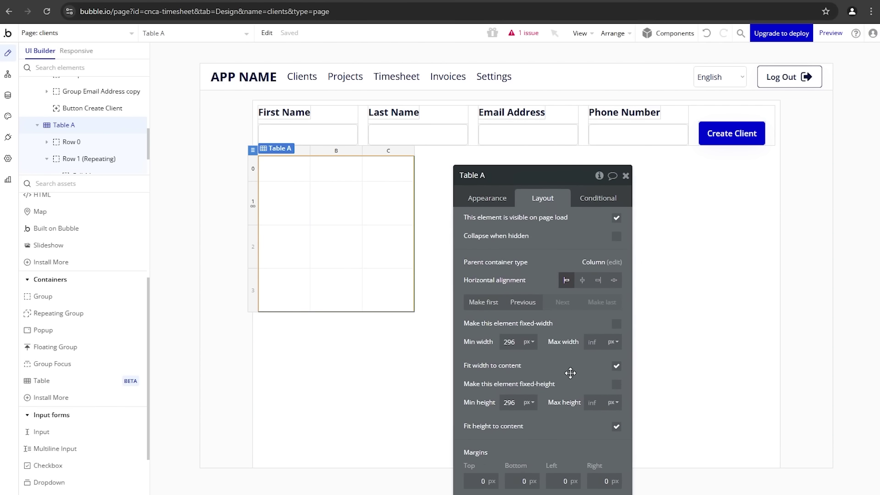
click(618, 373)
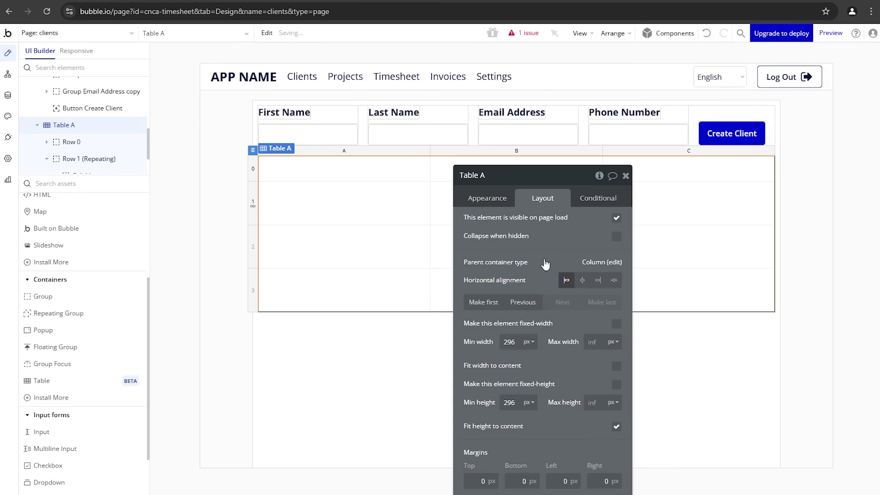
drag(535, 248, 524, 283)
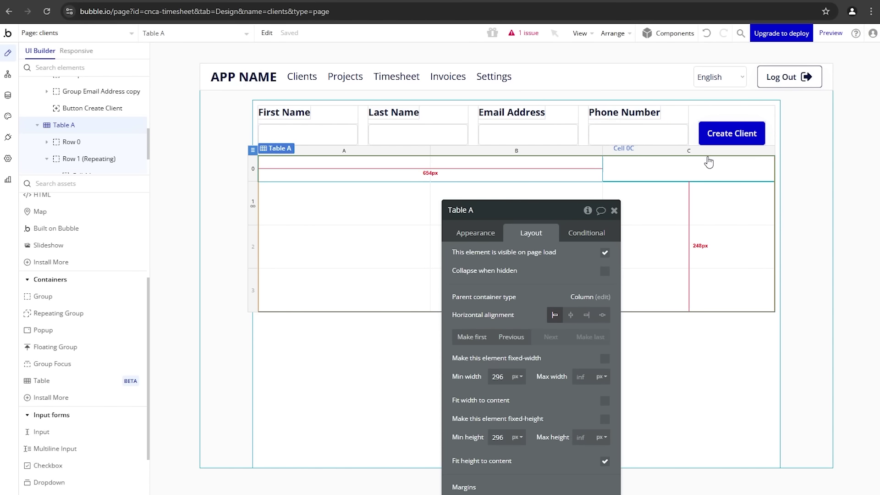
click(715, 156)
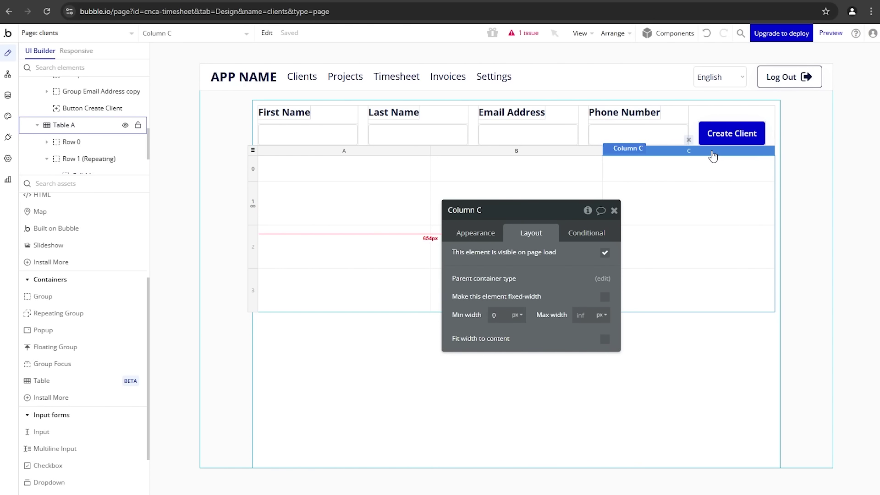
right_click(757, 155)
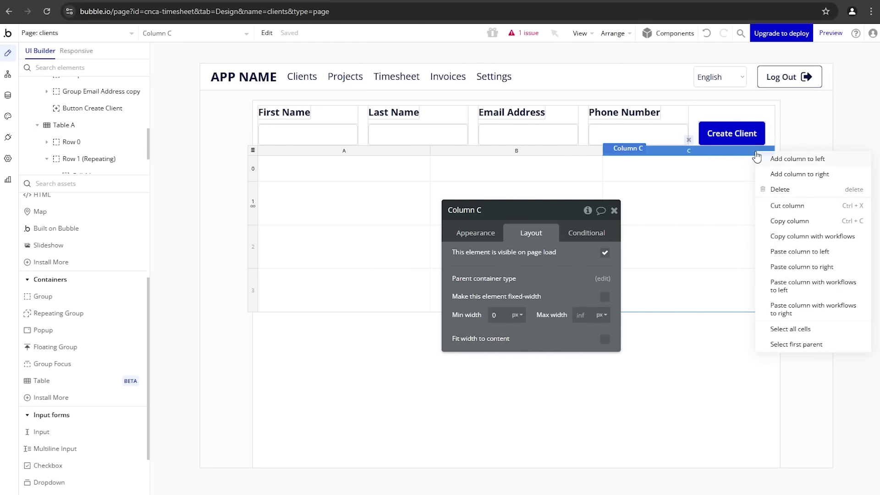
click(785, 174)
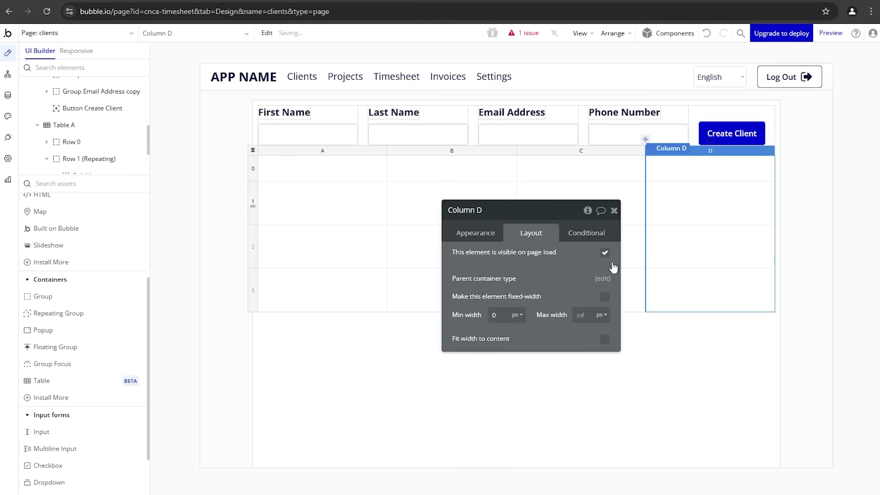
Step: Give header Row 0 a flat color background using the Text (#091747) swatch
click(256, 176)
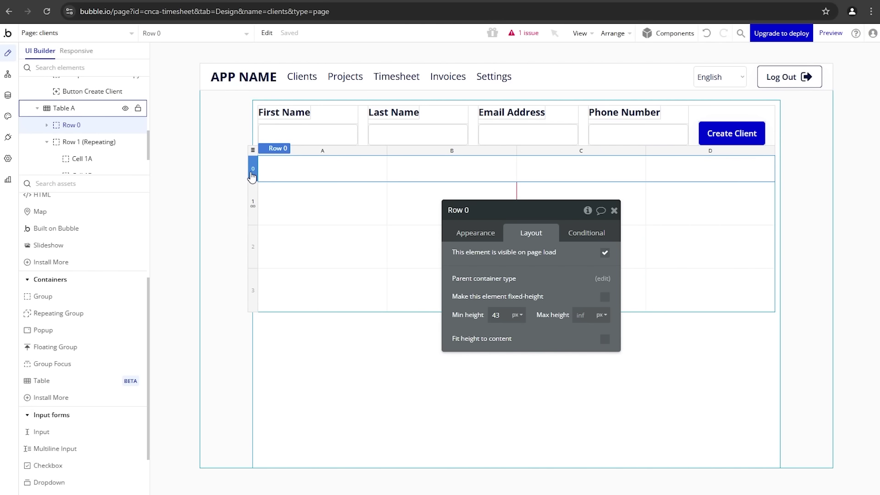
click(490, 238)
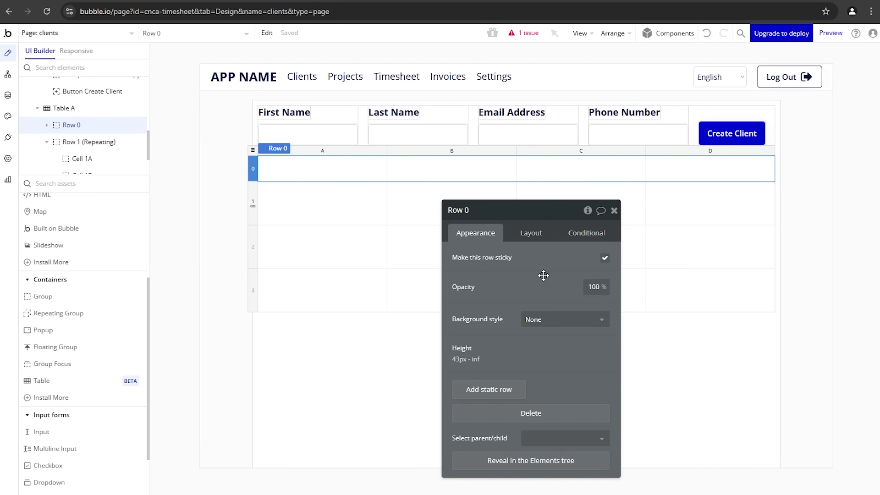
click(537, 319)
click(543, 367)
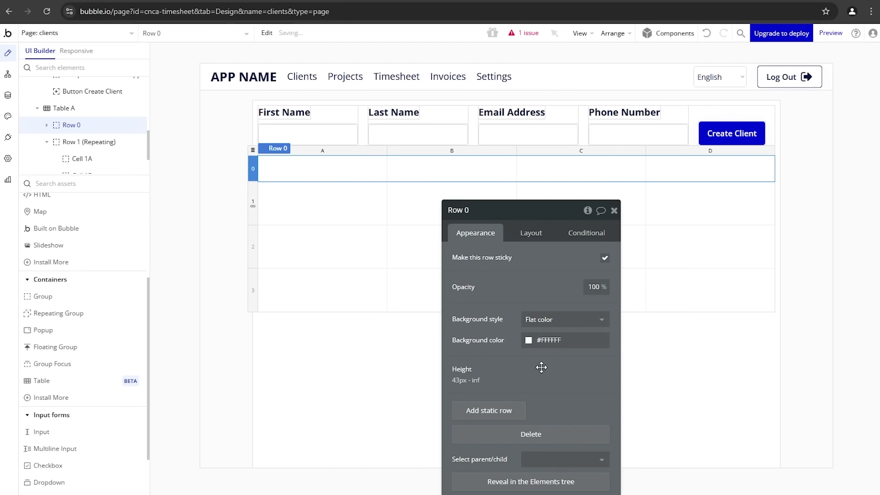
click(552, 340)
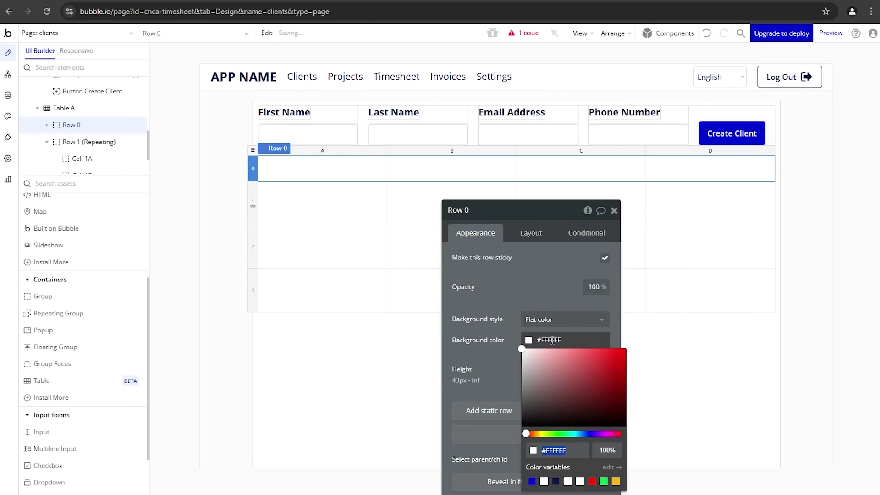
click(555, 481)
click(470, 286)
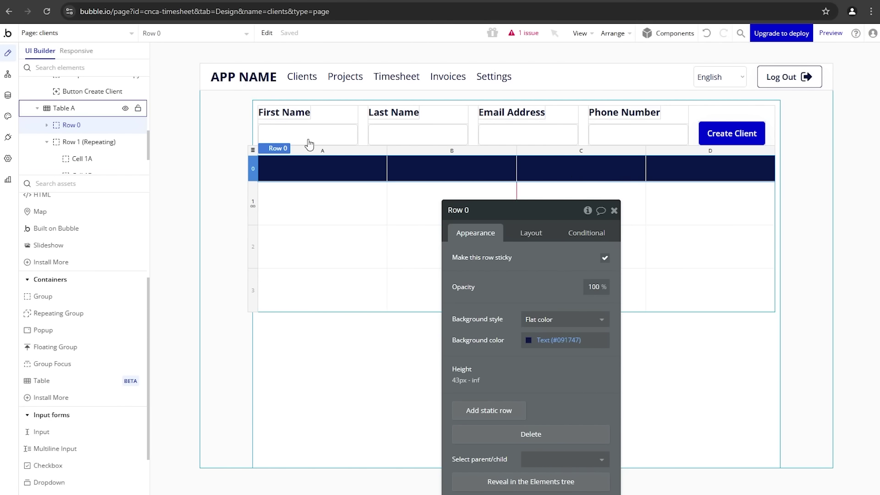
Step: Move the First Name label into header cell 0A and make its text white
click(297, 113)
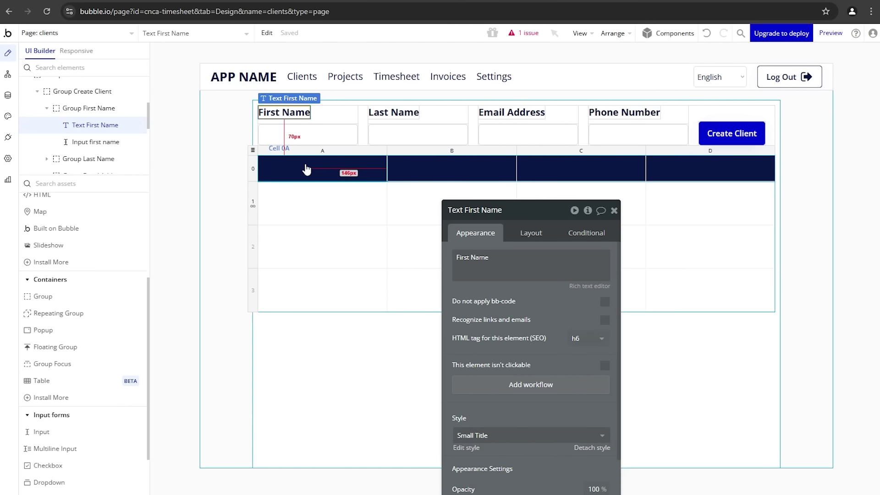
drag(305, 166, 447, 223)
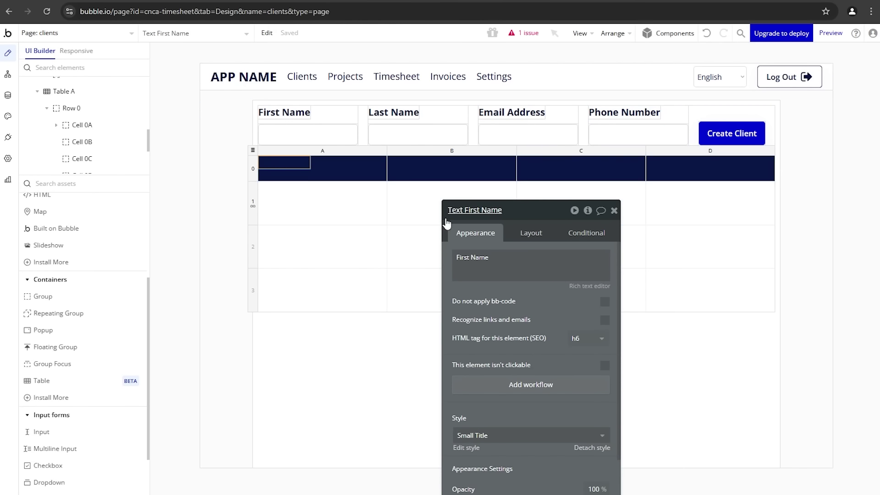
drag(524, 327, 534, 252)
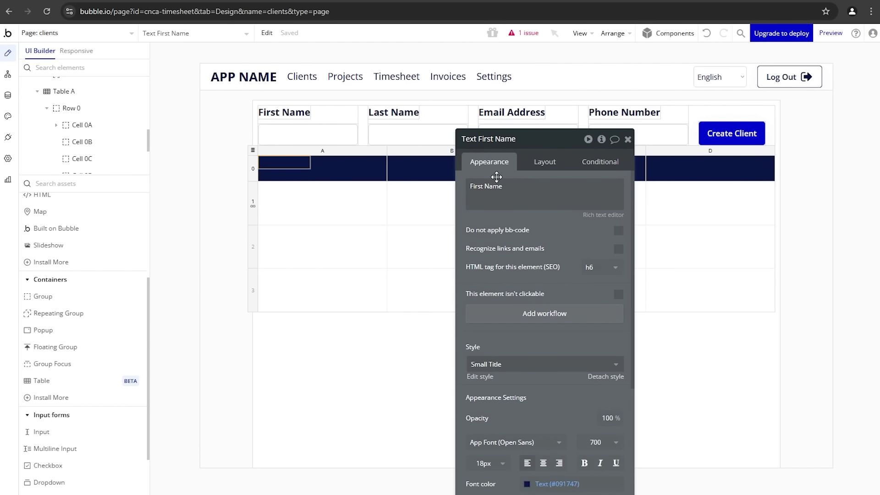
scroll(546, 347, down, 4)
click(550, 330)
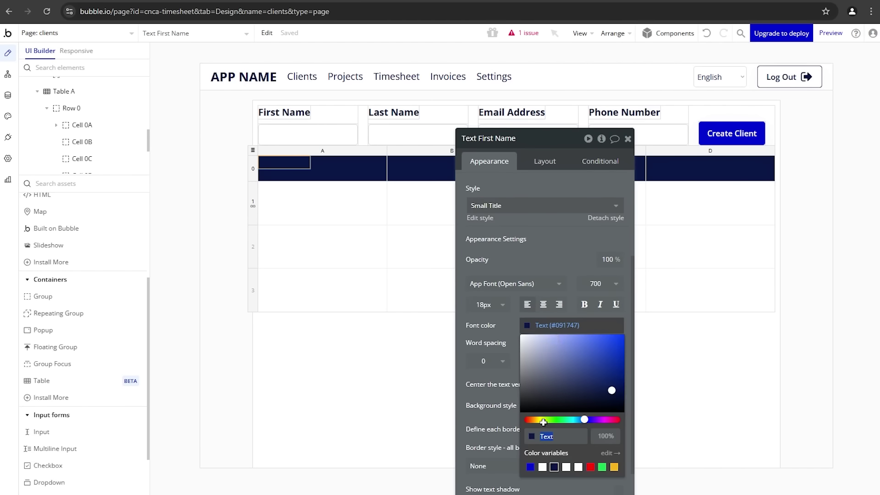
click(545, 469)
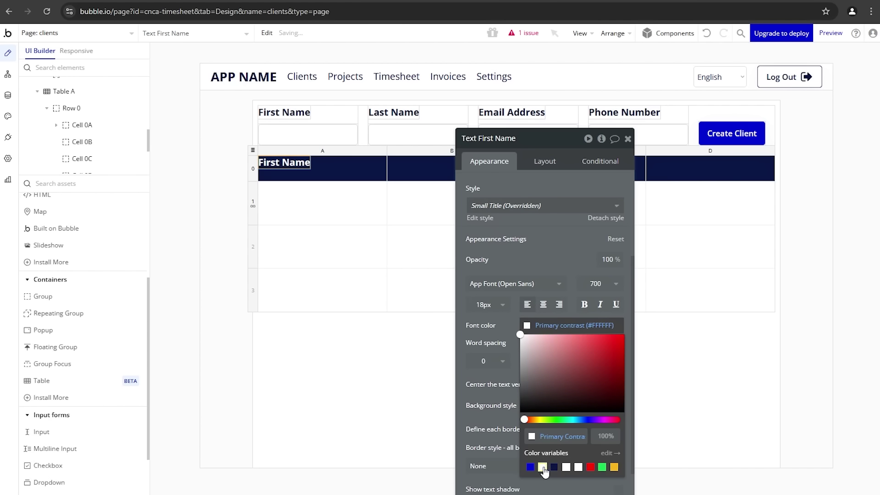
click(516, 230)
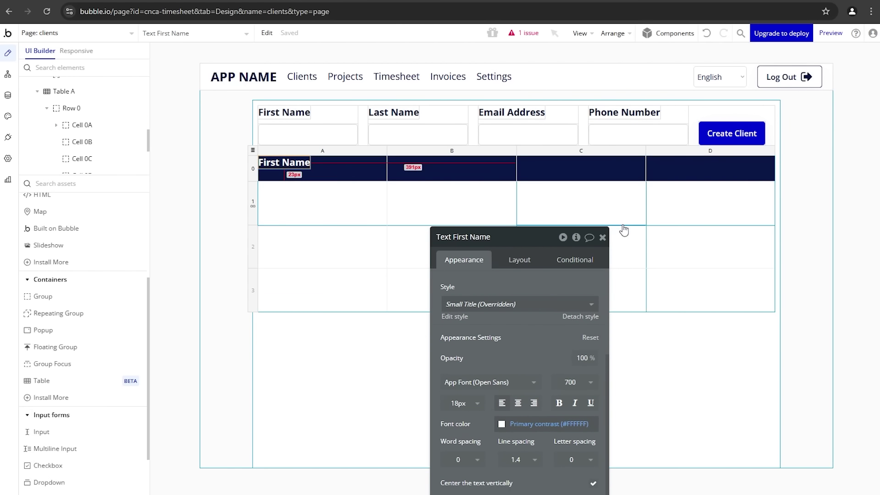
Step: Centre the First Name heading in cell 0A horizontally and vertically
click(369, 180)
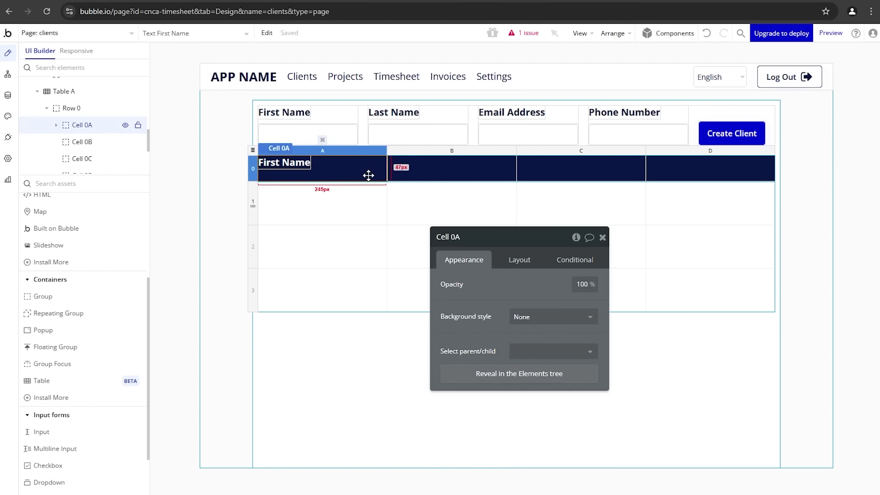
click(529, 269)
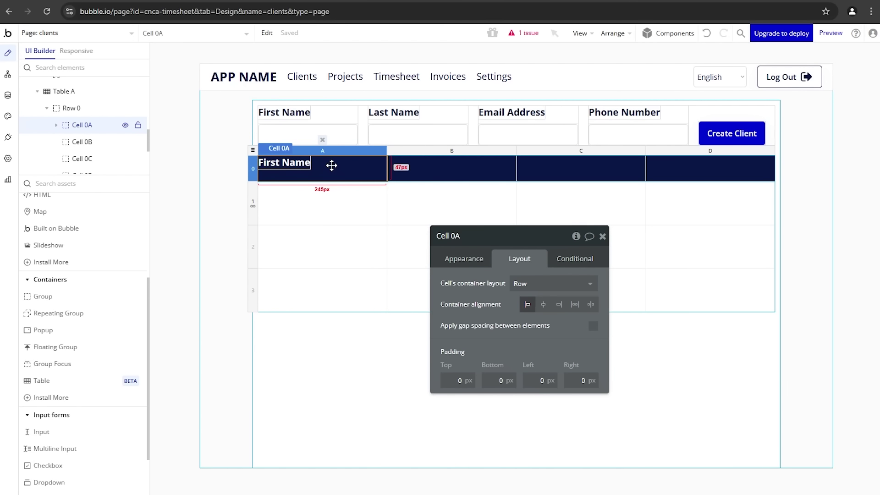
click(543, 304)
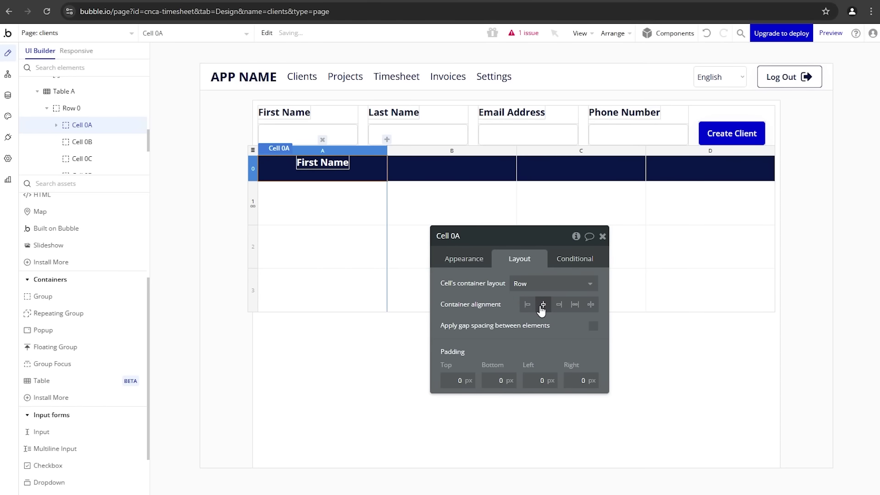
click(327, 168)
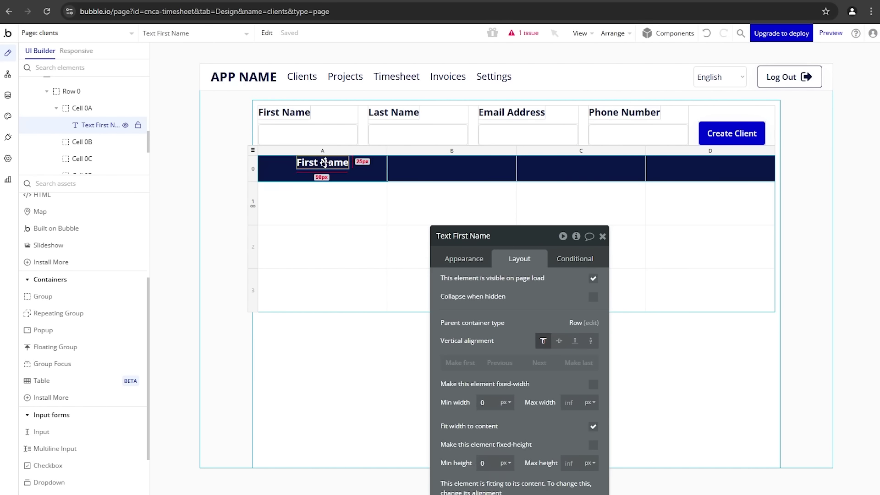
click(559, 341)
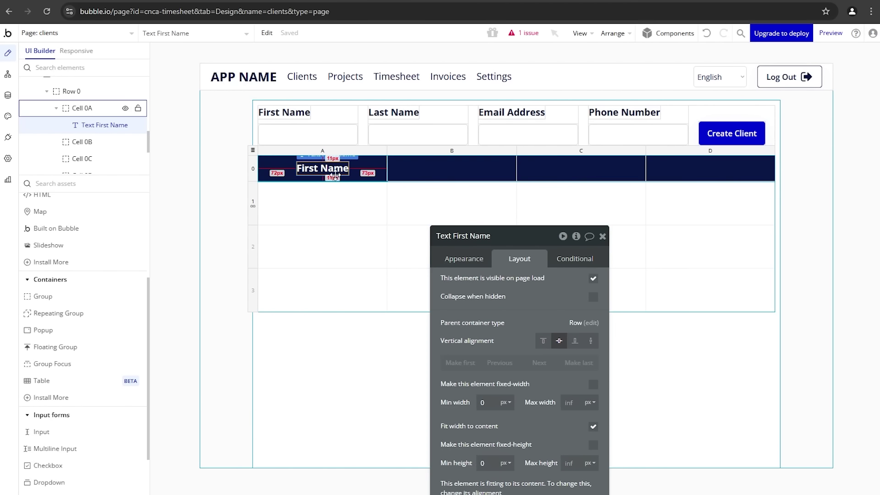
Step: Paste copies of the heading into cells 0B, 0C and 0D and centre them
click(471, 179)
key(ctrl+v)
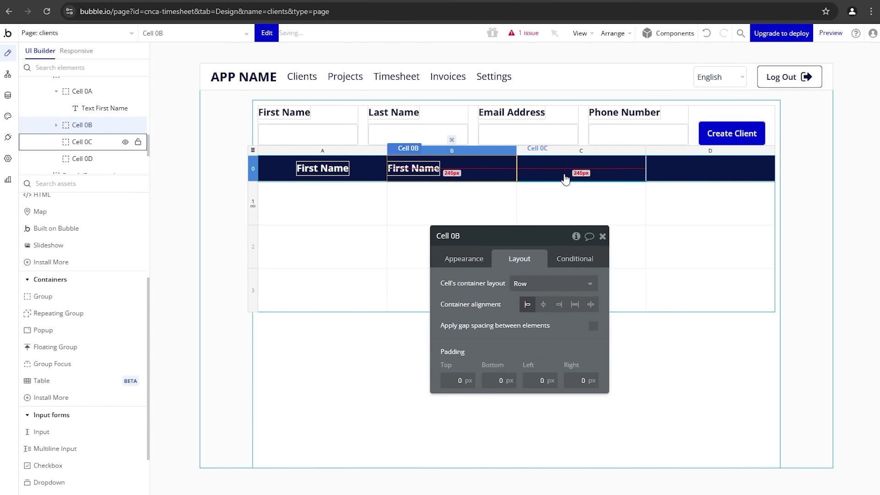
click(566, 178)
key(ctrl+v)
click(697, 177)
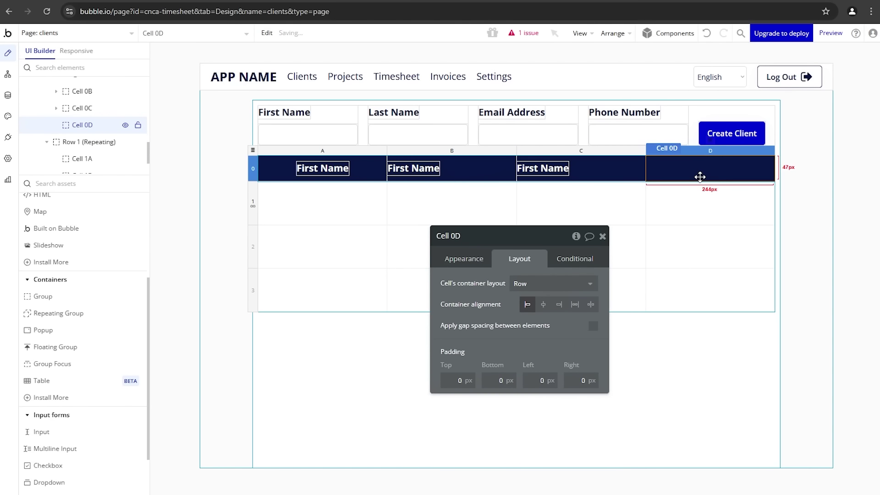
key(ctrl+v)
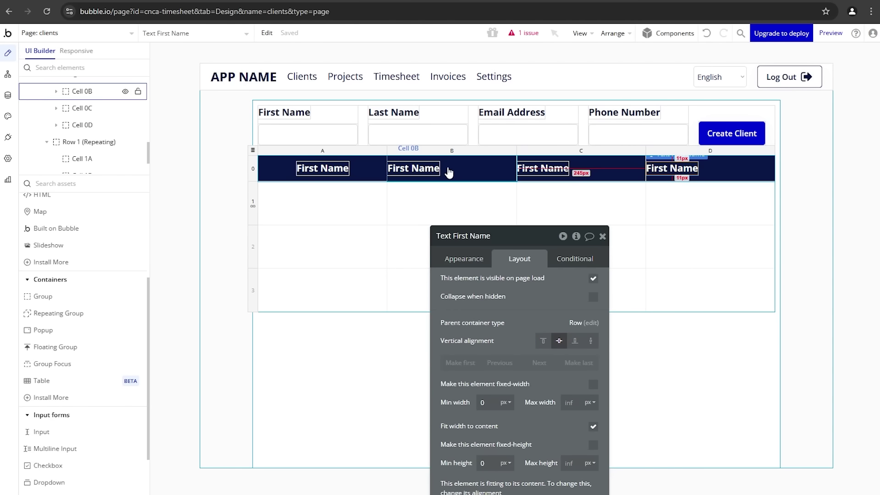
click(453, 168)
shift+click(604, 177)
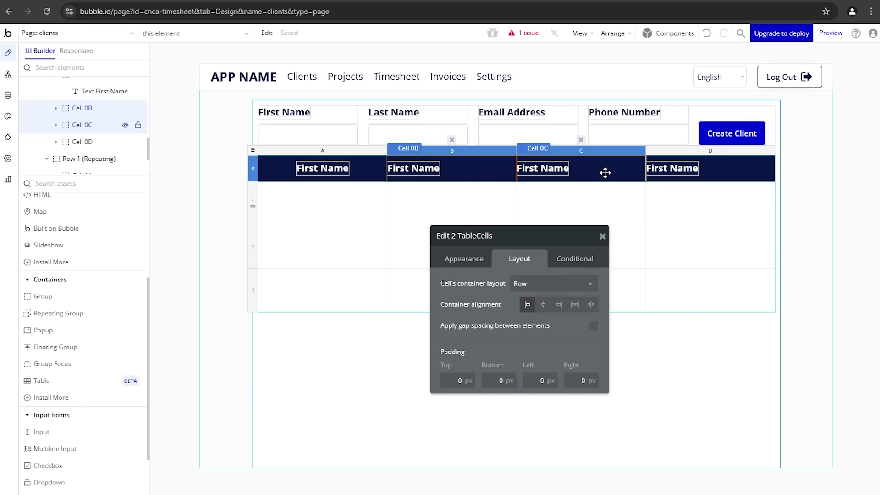
shift+click(736, 172)
click(543, 304)
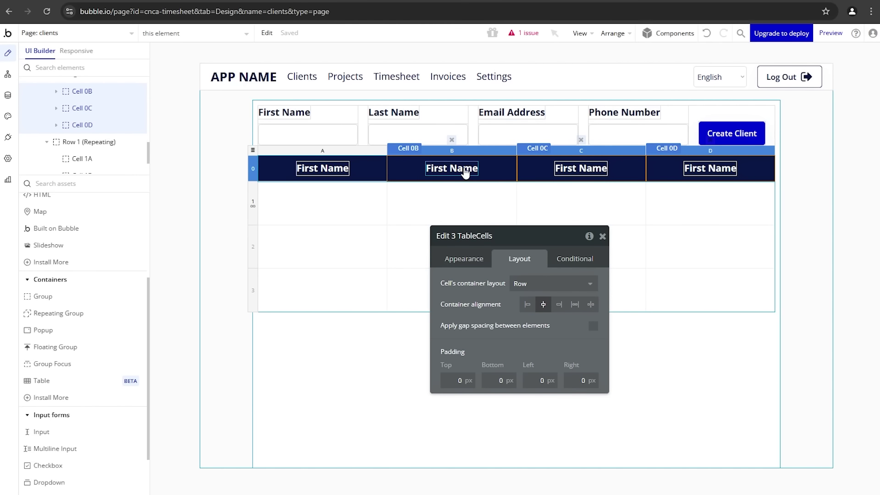
click(463, 259)
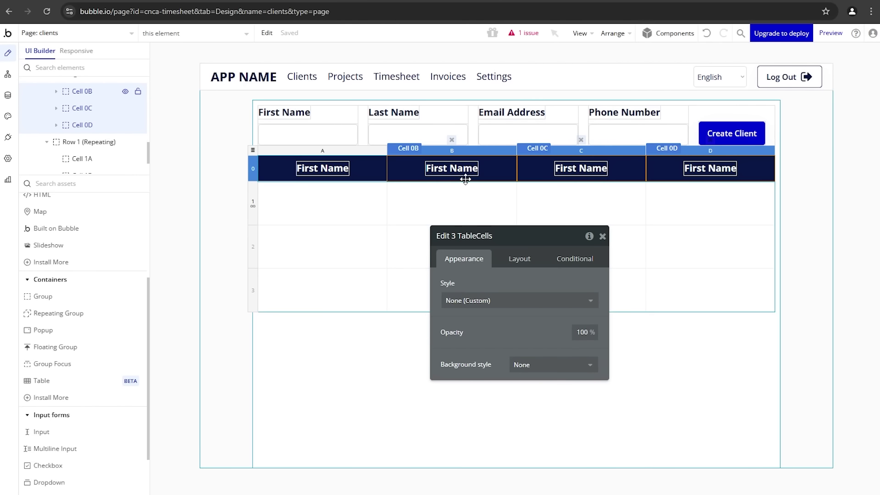
Step: Change the column B, C and D headings to Last Name, Email Address and Phone Number
click(466, 179)
triple_click(483, 288)
text(Last Name)
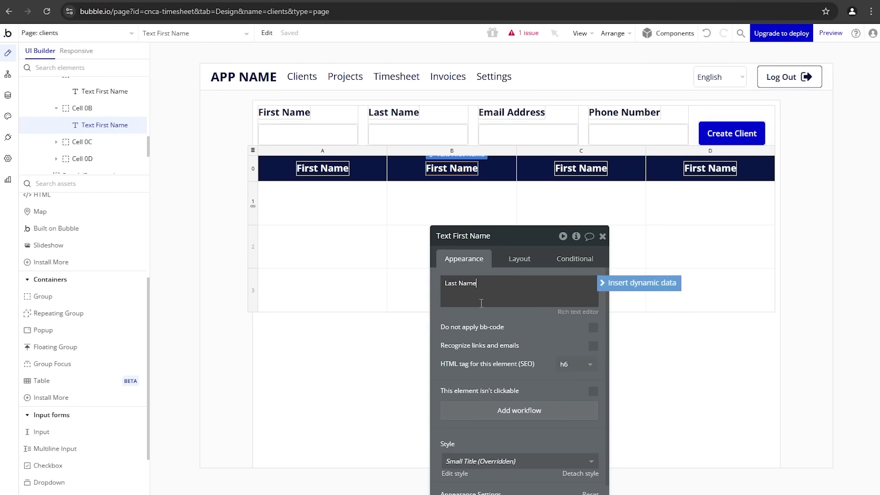
click(582, 167)
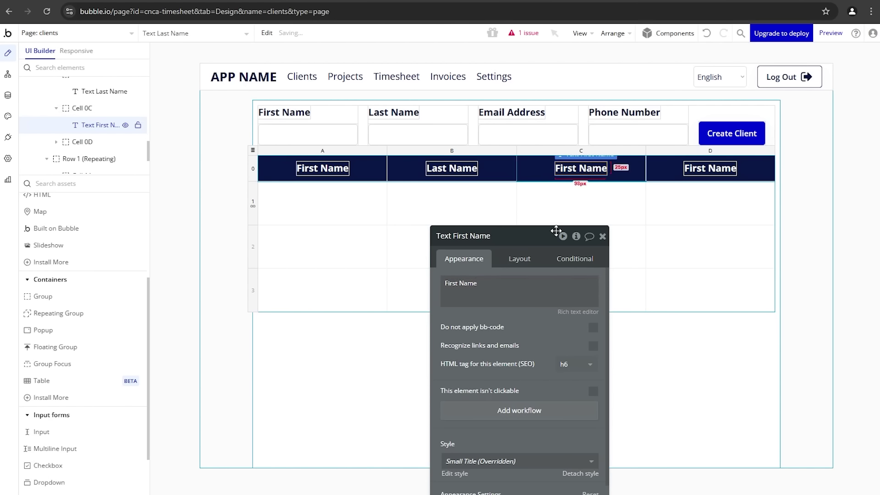
triple_click(512, 294)
text(Email)
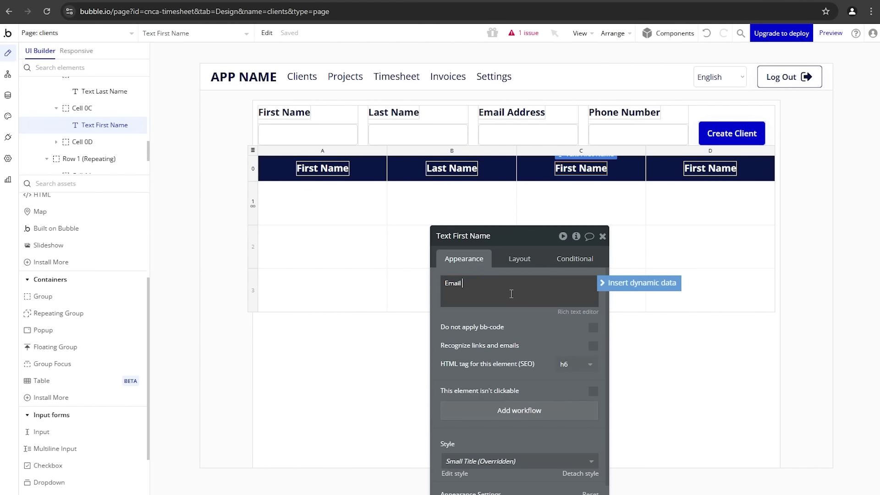
text( Address)
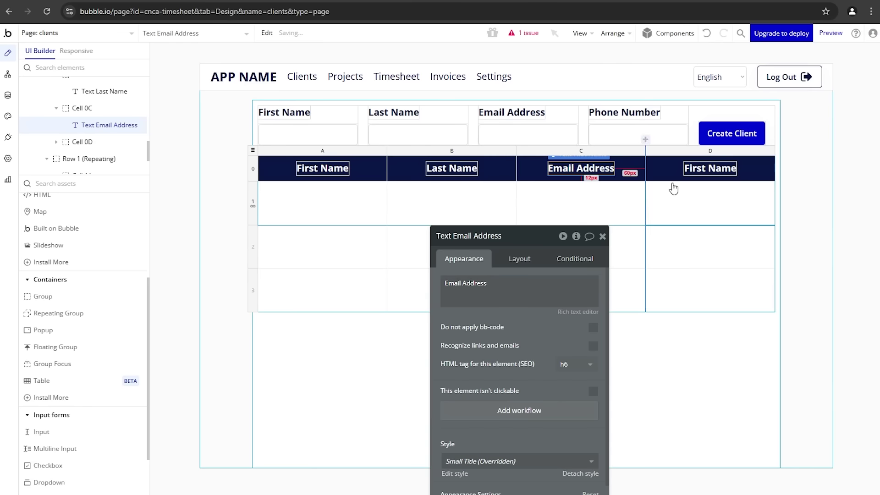
click(706, 169)
triple_click(518, 287)
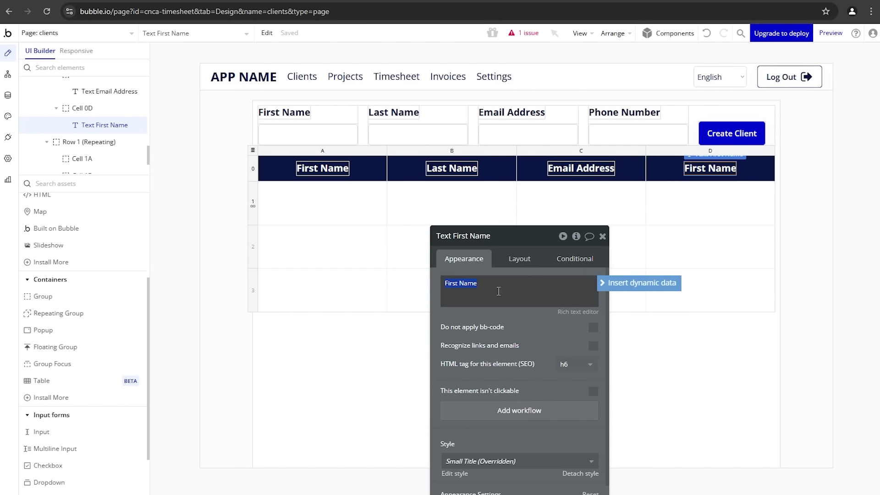
text(Phone Number)
click(499, 313)
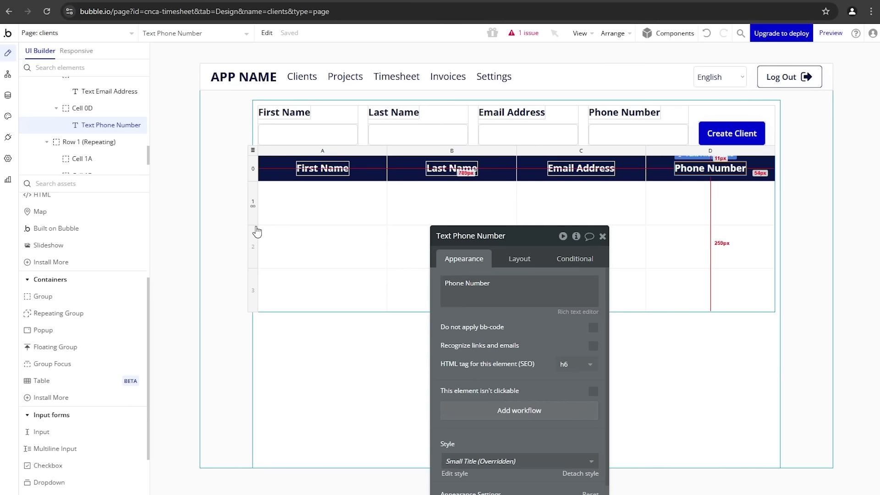
click(253, 220)
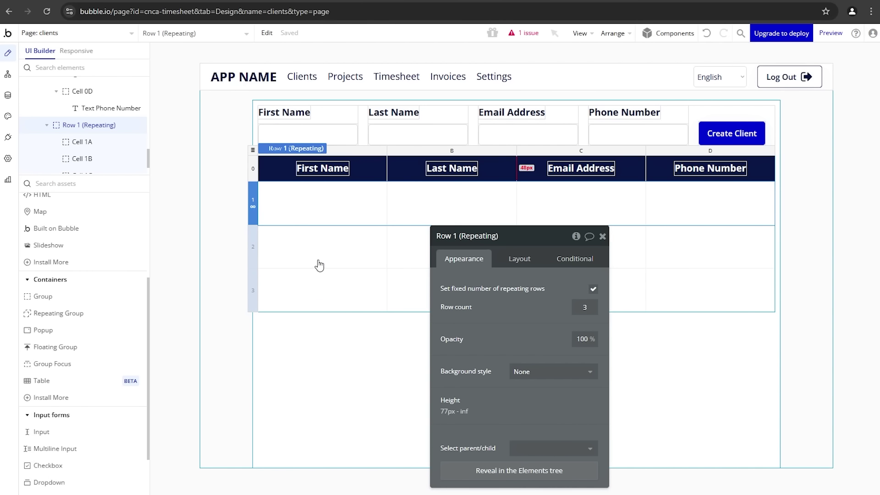
Step: Turn off the fixed number of repeating rows on Row 1, then select Table A
click(594, 293)
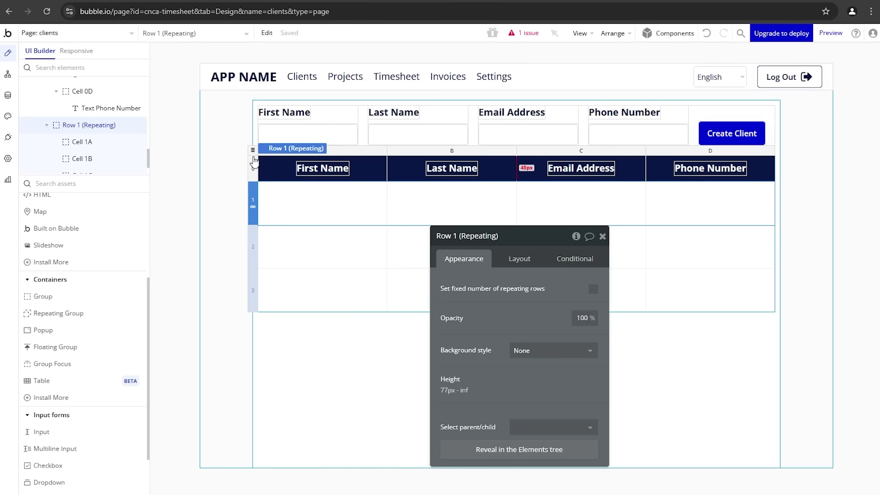
click(253, 148)
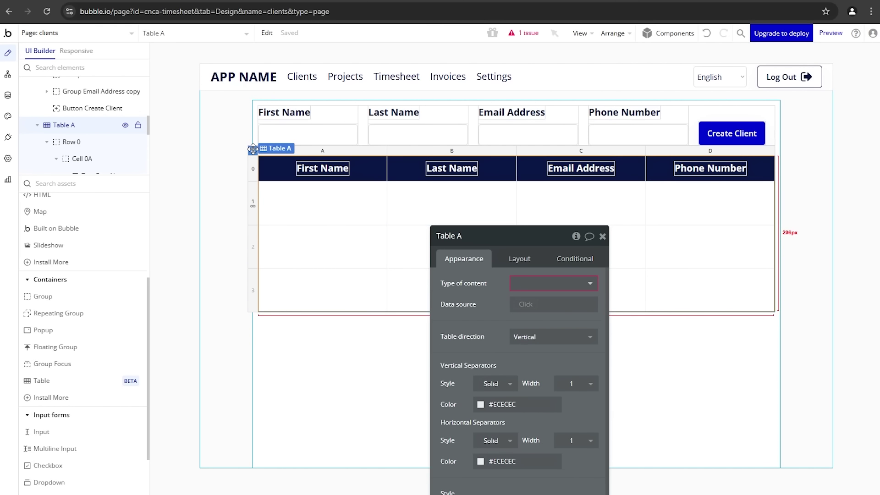
drag(485, 311, 465, 291)
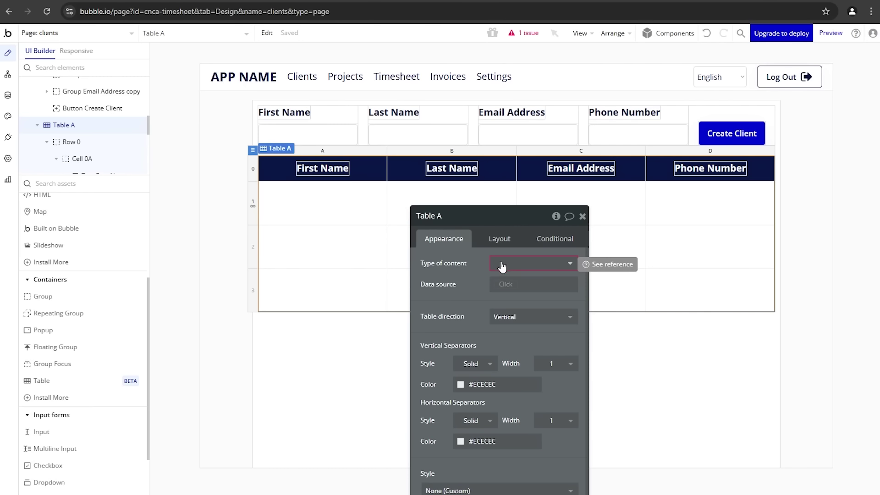
Step: Make the table show Clients from a Search for Clients sorted ascending by First Name
click(501, 265)
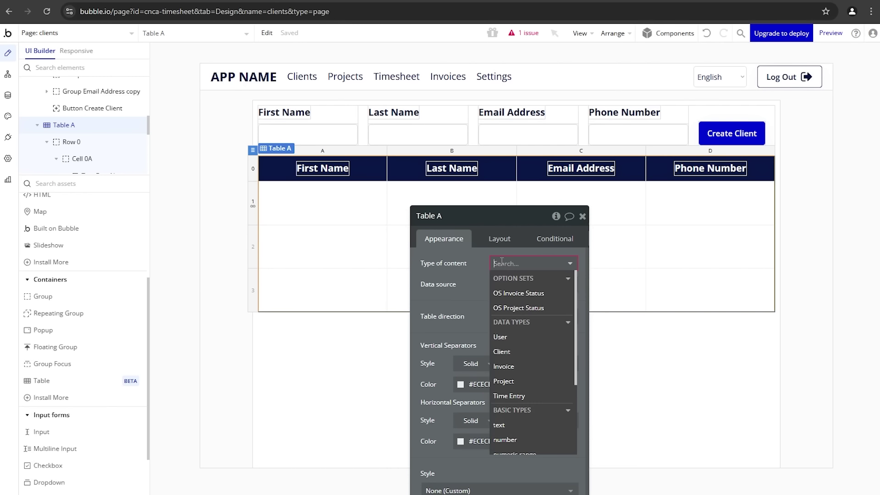
click(506, 352)
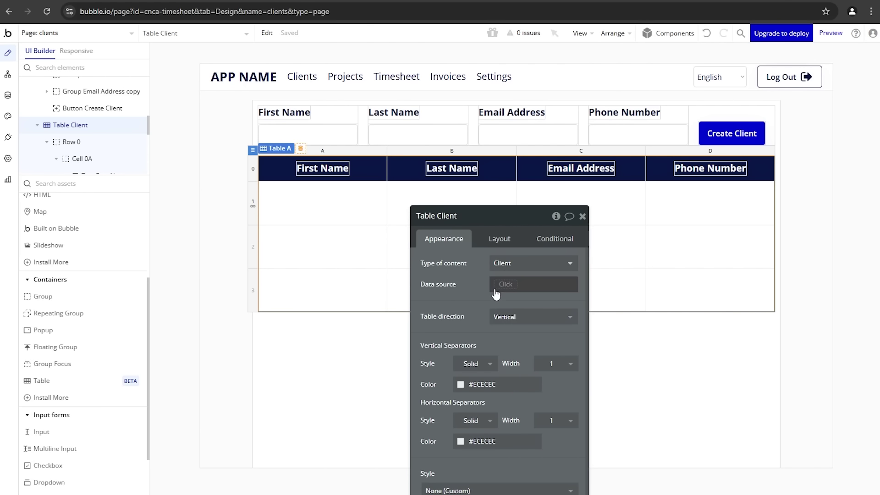
click(496, 290)
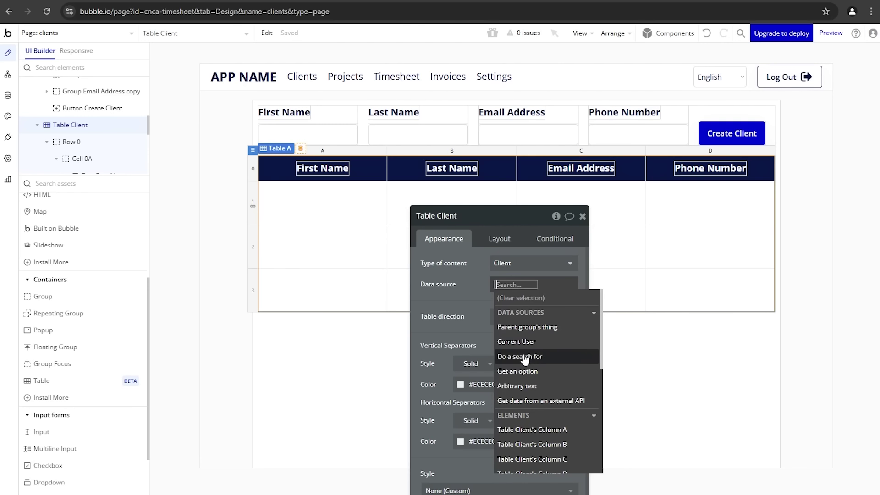
mouse_move(525, 362)
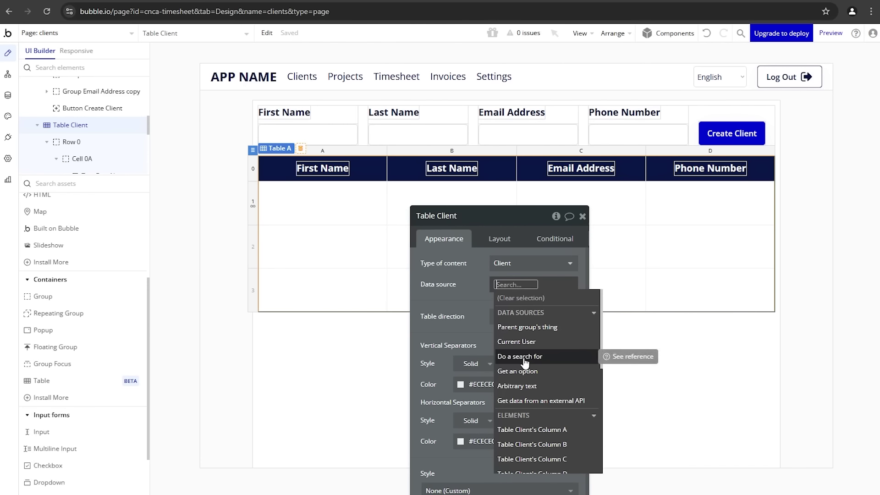
click(525, 363)
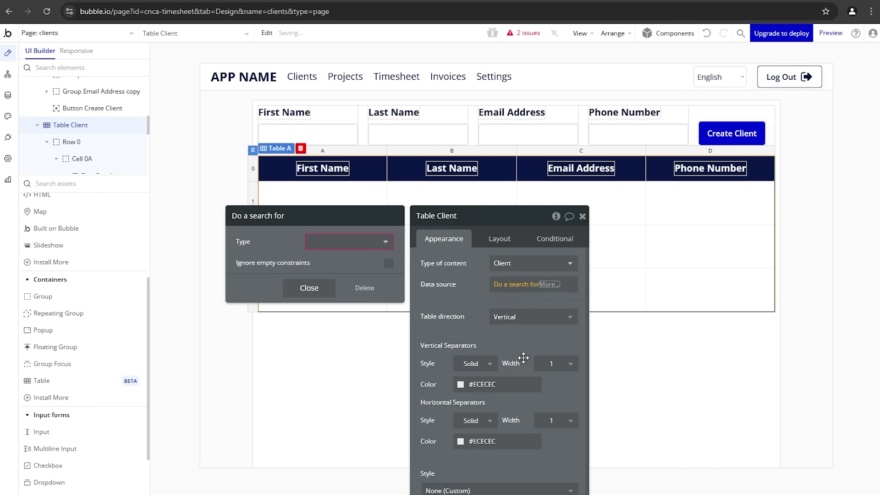
click(362, 241)
click(334, 287)
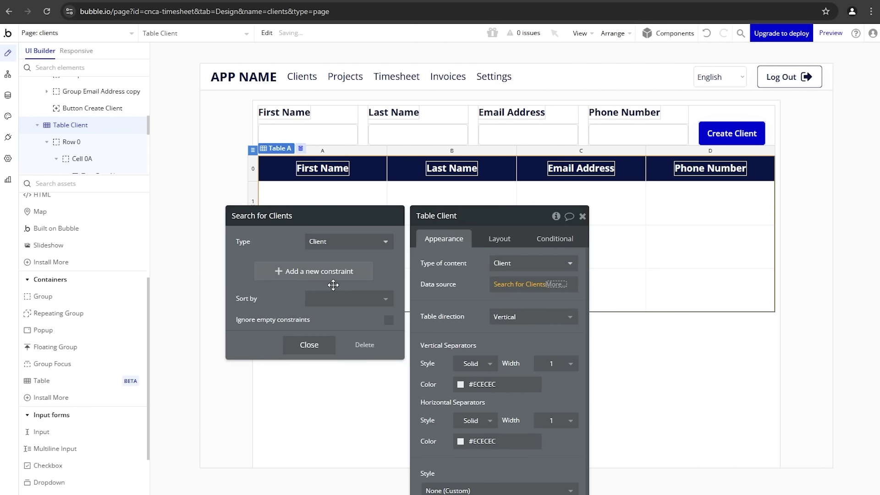
click(356, 299)
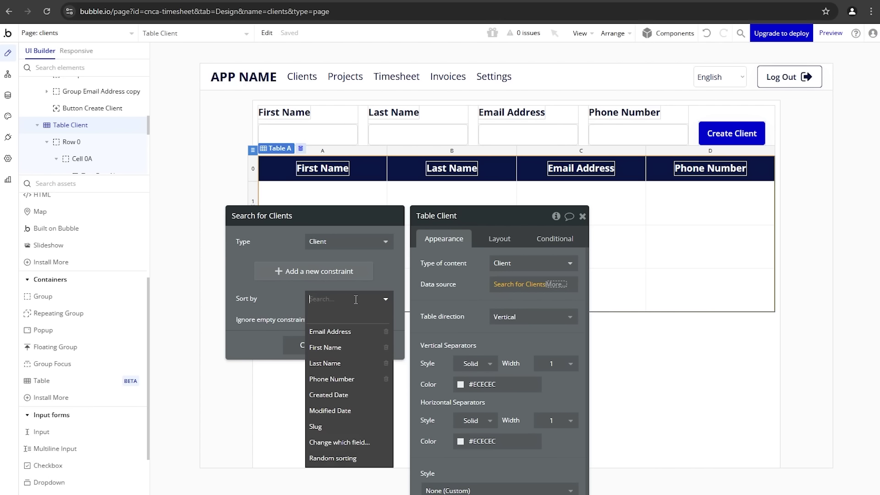
click(353, 353)
click(313, 319)
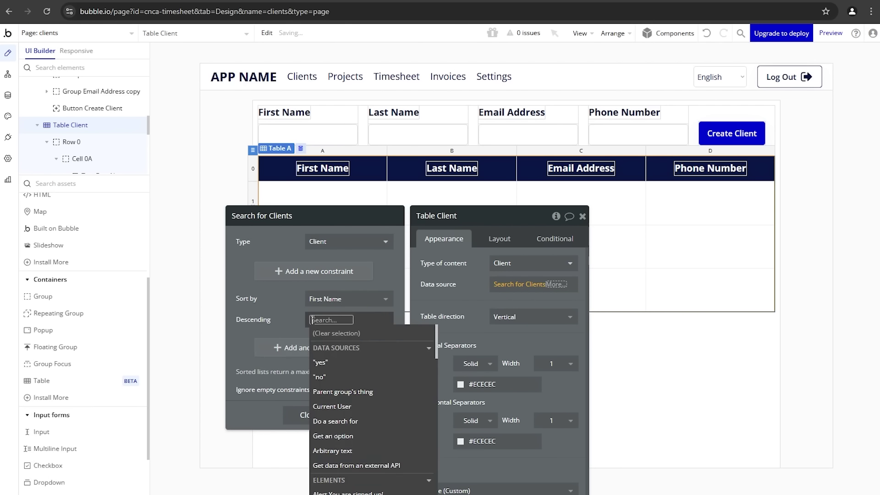
click(321, 377)
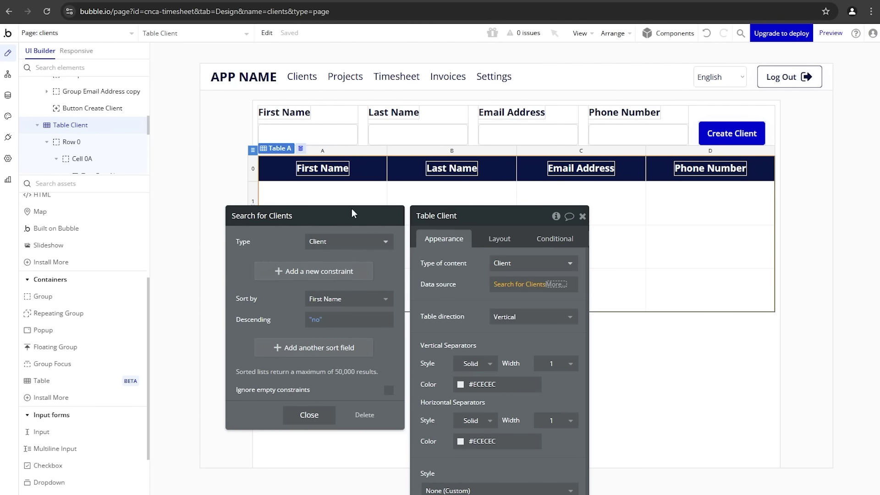
Step: Add a Created By = Current User constraint, then delete it and close the search panel
click(286, 271)
click(274, 271)
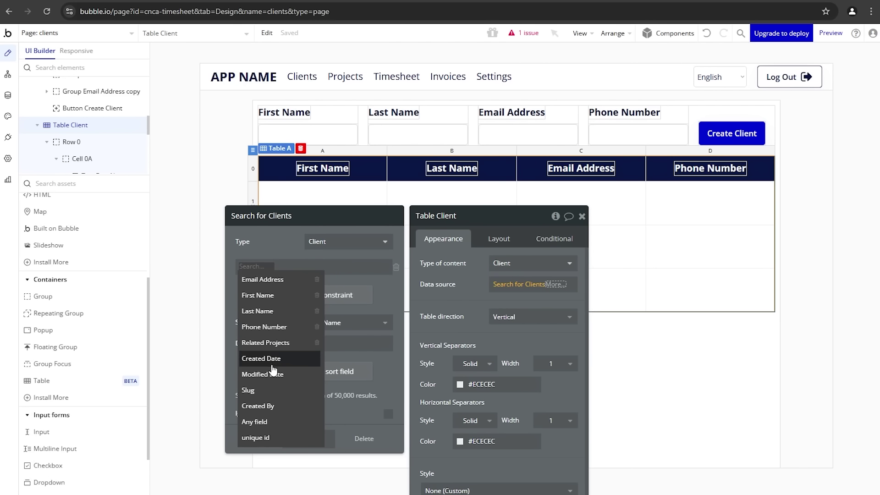
click(270, 406)
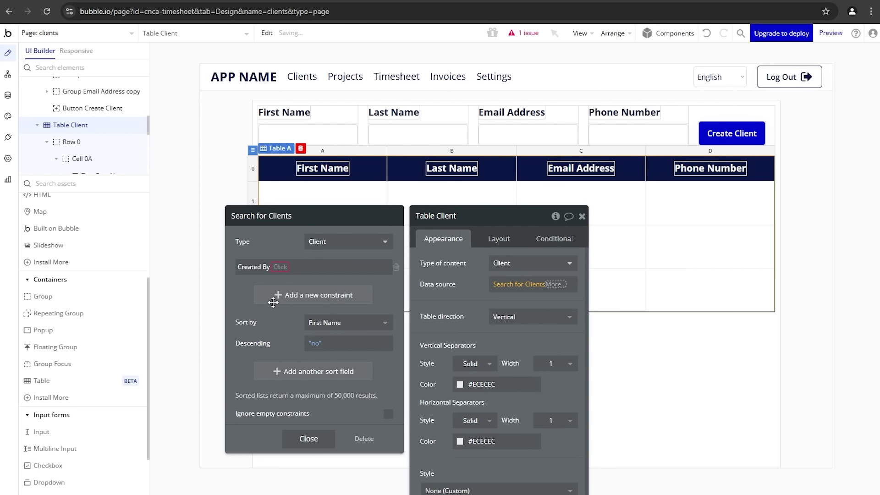
click(282, 268)
click(292, 278)
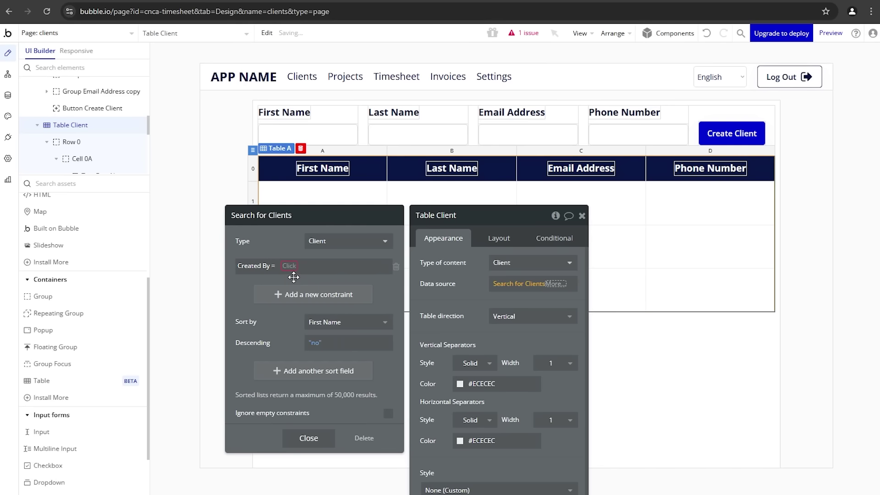
click(292, 270)
click(291, 293)
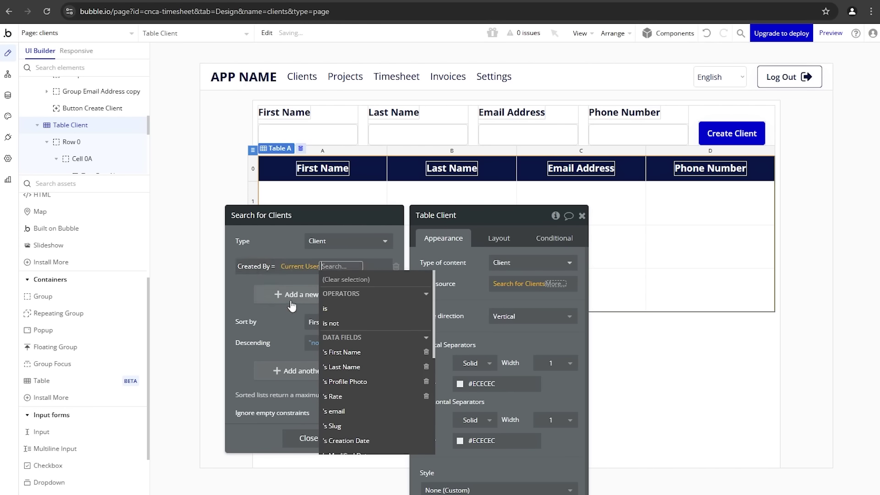
click(277, 238)
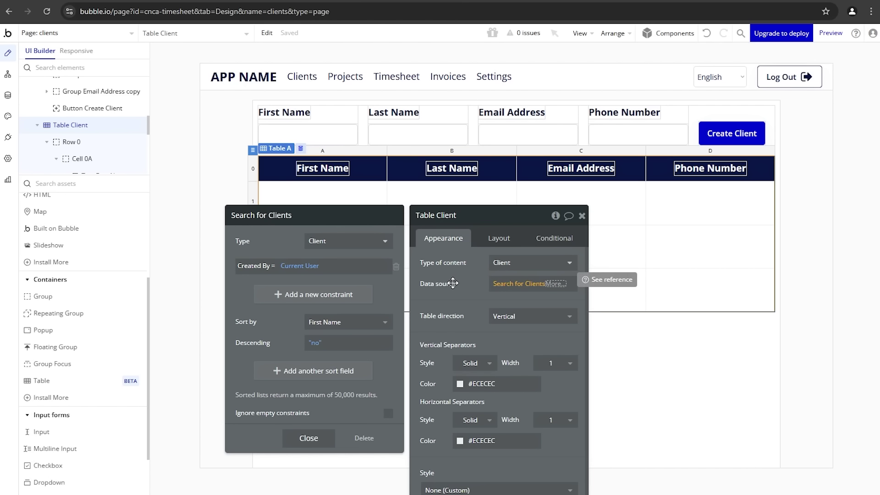
click(396, 268)
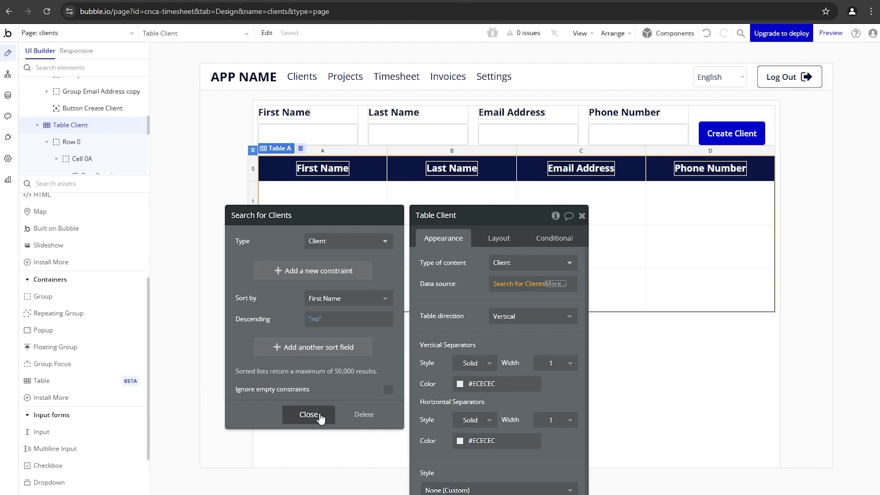
click(320, 414)
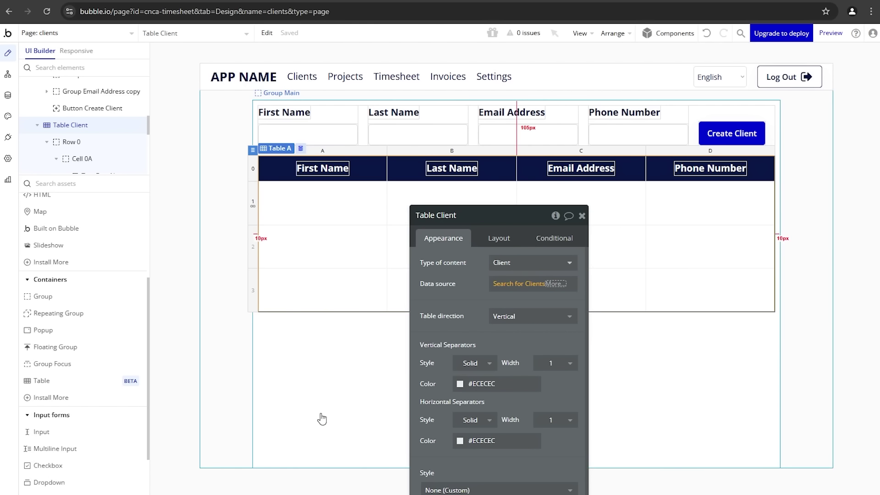
click(455, 265)
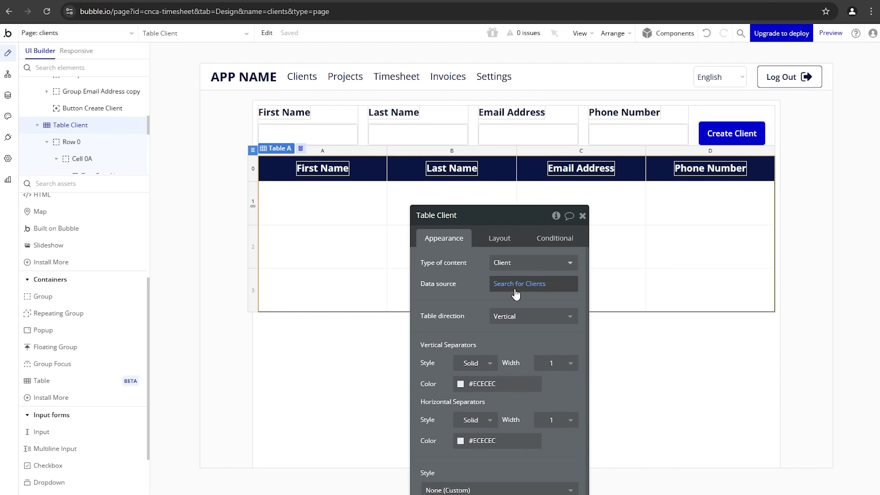
Step: Paste the First Name label into cell 1A and bind it to Current row's Client's First Name
click(293, 111)
click(310, 201)
key(ctrl+v)
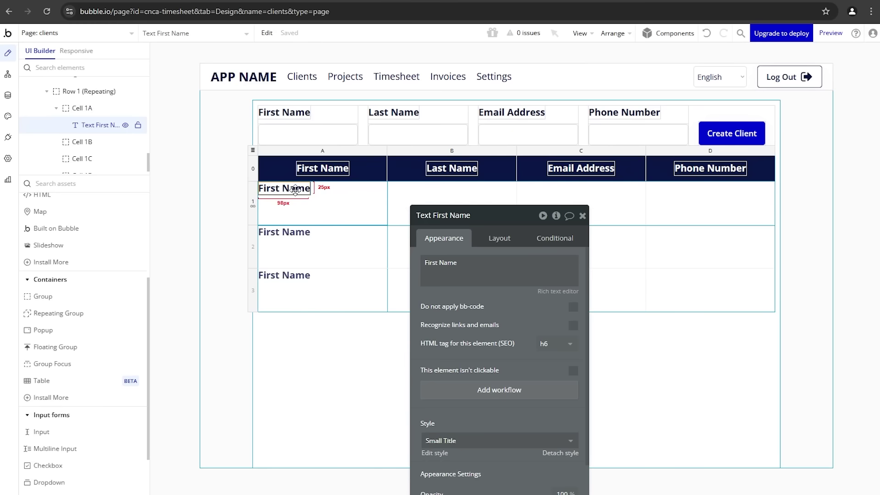
triple_click(442, 267)
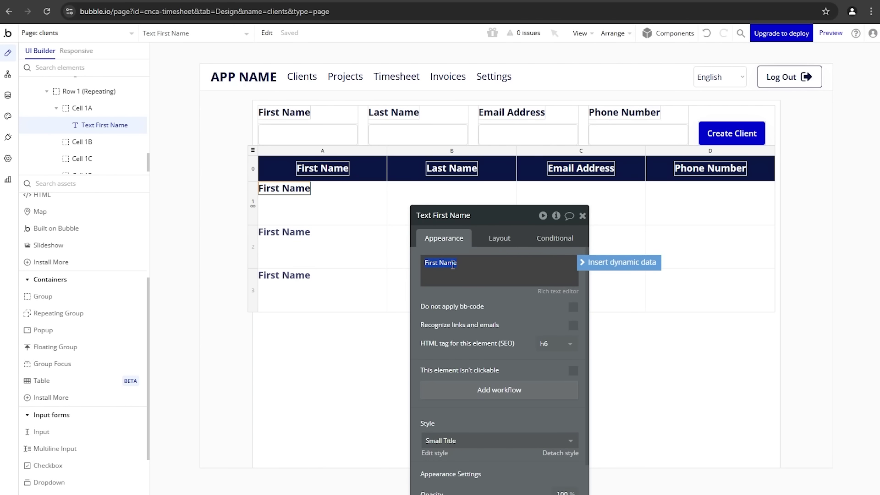
click(586, 265)
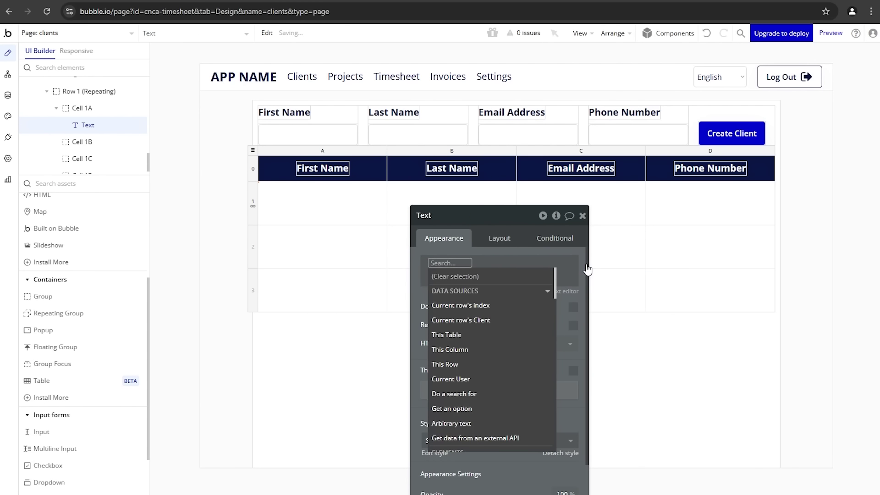
click(496, 322)
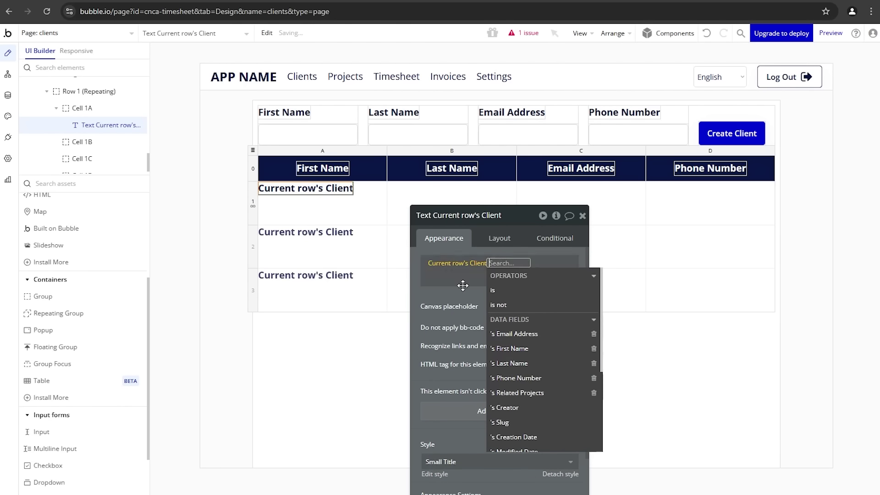
click(512, 348)
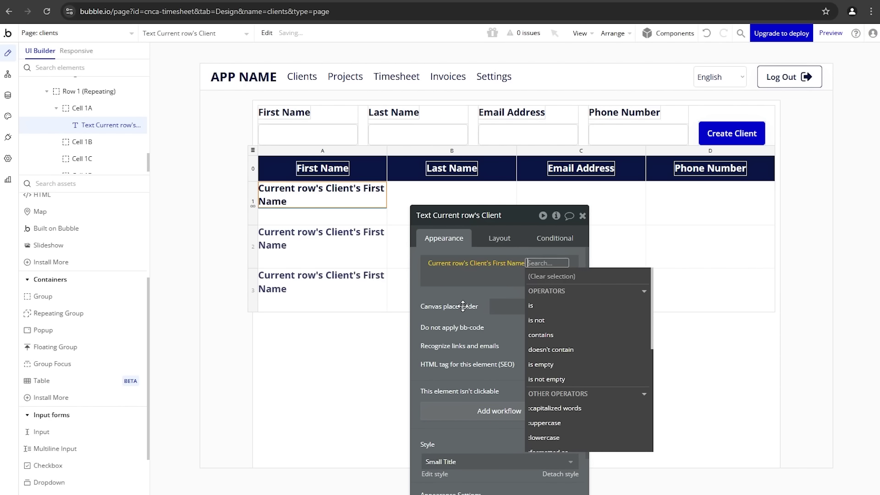
click(464, 306)
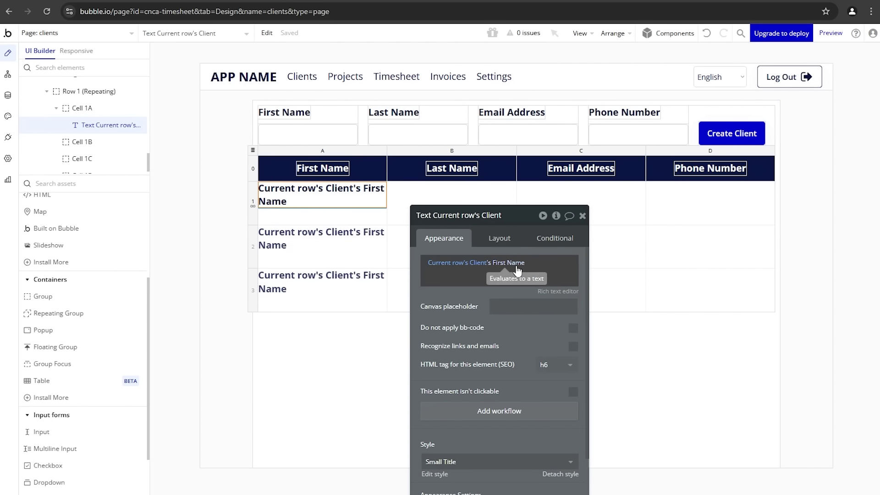
Step: Set the text to Body style and centre it vertically in the cell
scroll(489, 327, down, 4)
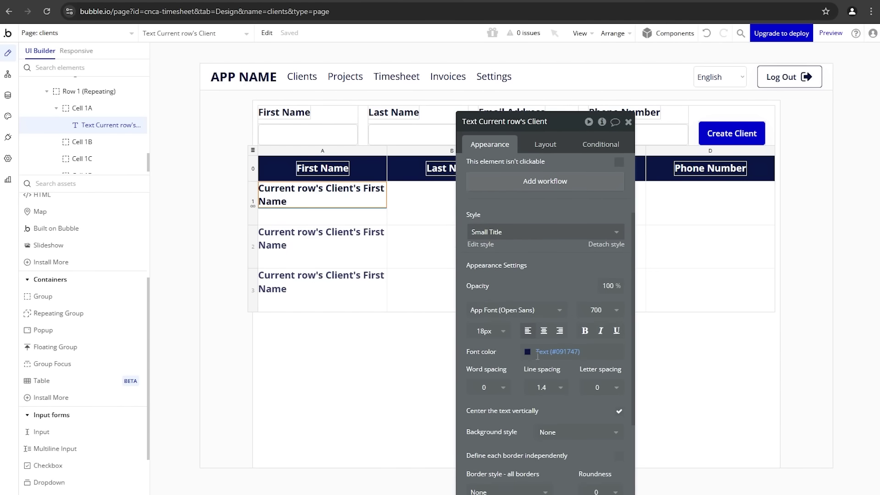
click(503, 210)
click(499, 243)
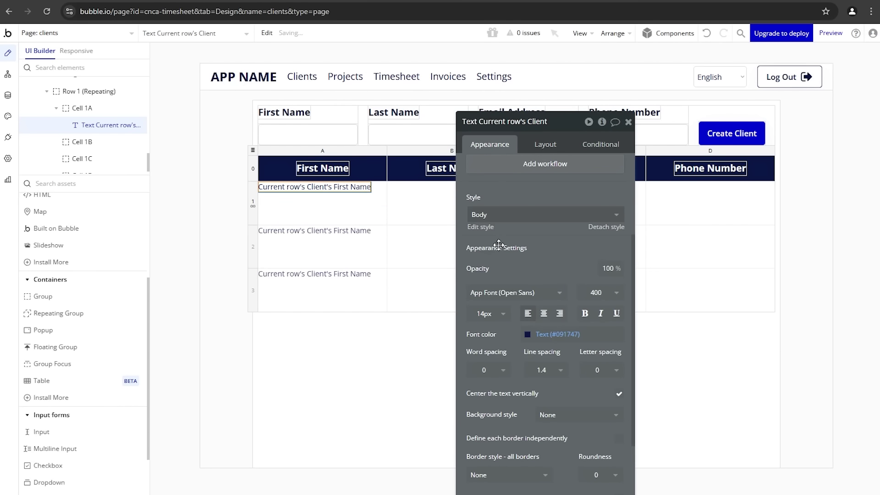
drag(498, 249, 488, 323)
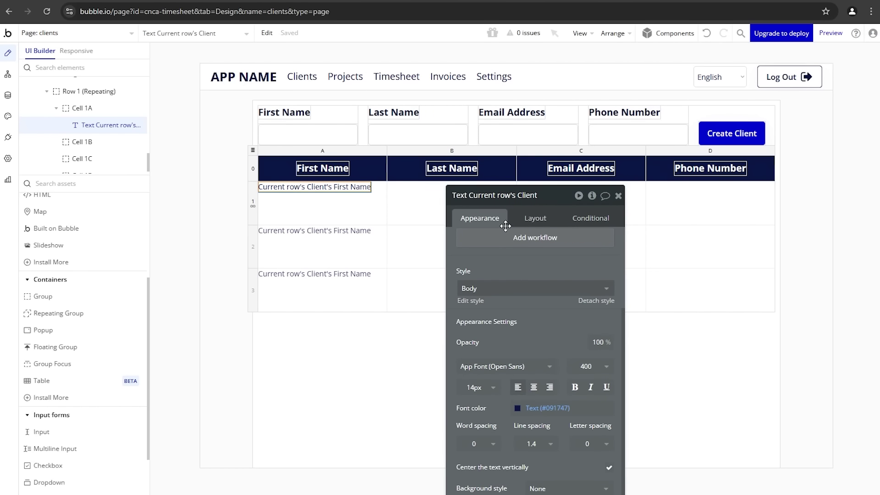
click(538, 222)
click(575, 299)
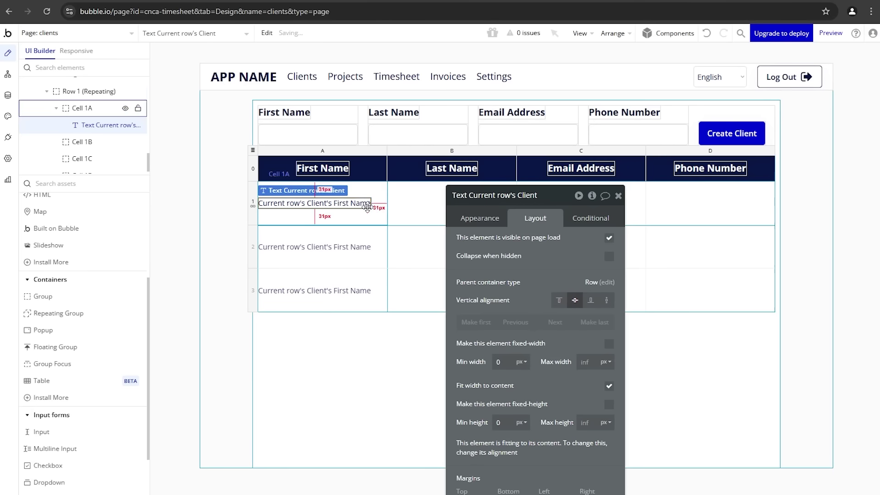
Step: Give the first-name text a left margin of 10
click(379, 221)
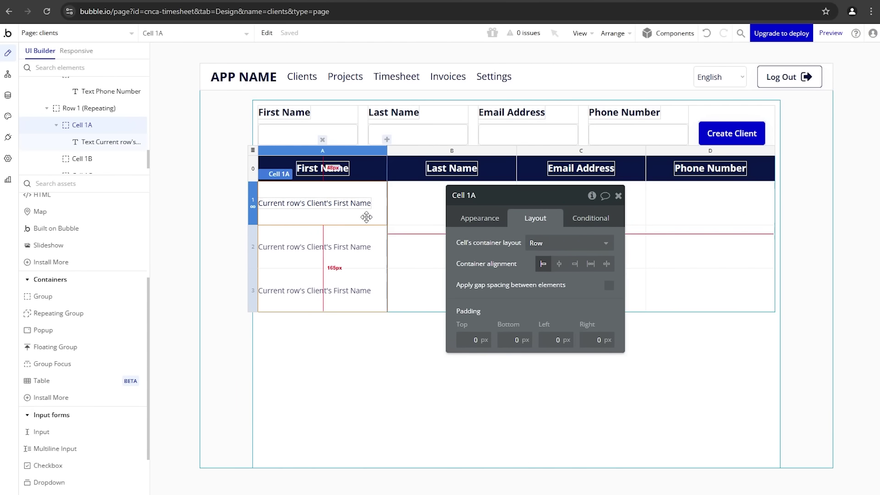
click(339, 206)
drag(478, 274, 481, 252)
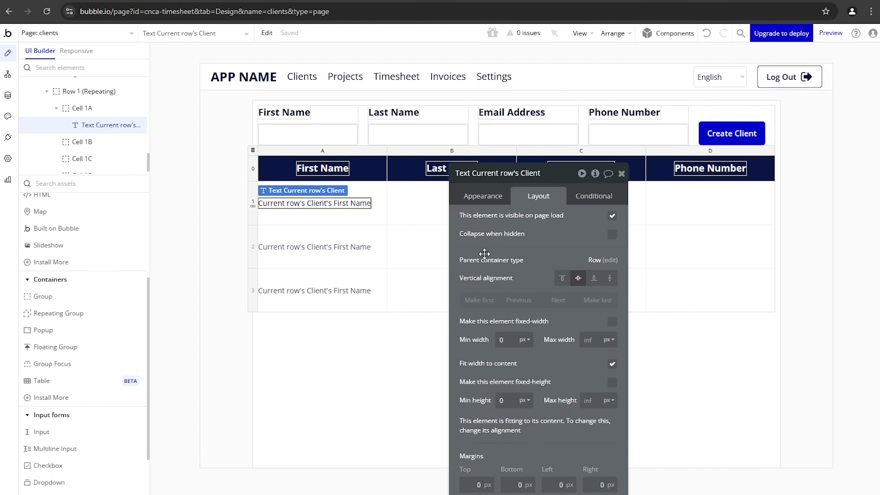
drag(540, 392, 556, 303)
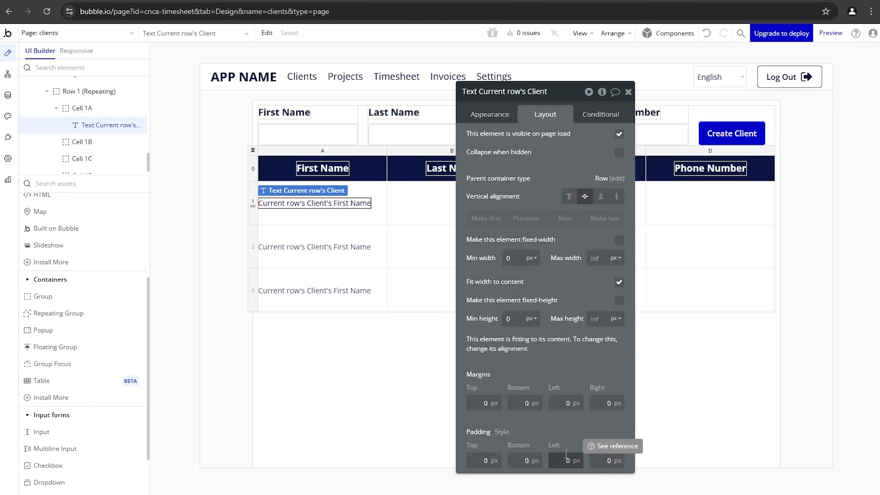
text(10)
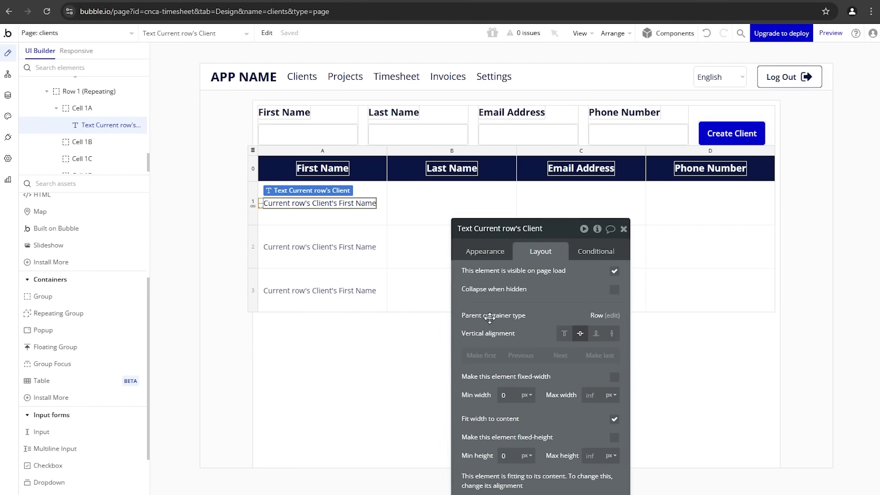
Step: Paste copies of the first-name text into cells 1B and 1C
click(453, 216)
key(ctrl+v)
click(563, 213)
key(ctrl+v)
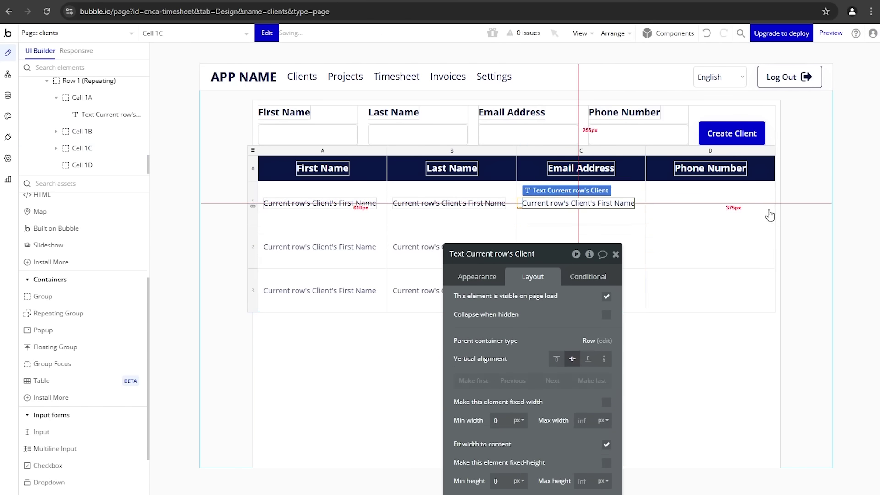
Step: Paste a copy into cell 1D and switch column B's text to the client's Last Name
click(757, 211)
key(ctrl+v)
click(466, 201)
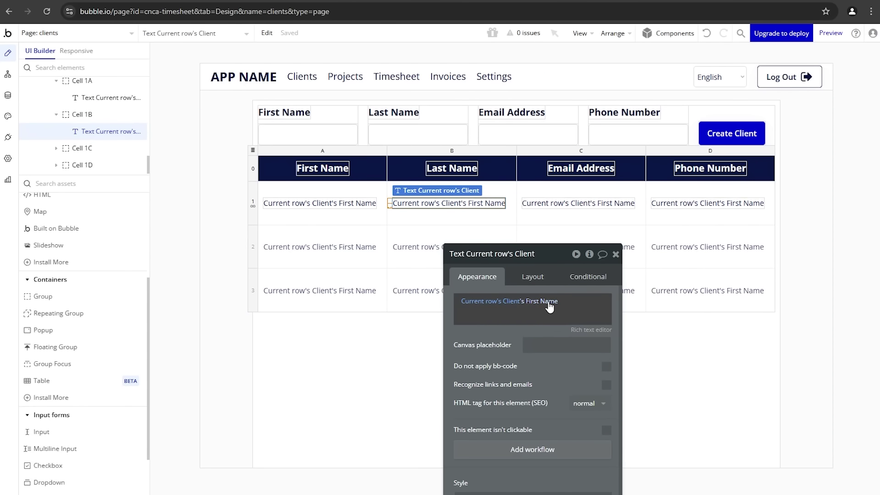
click(545, 301)
click(560, 418)
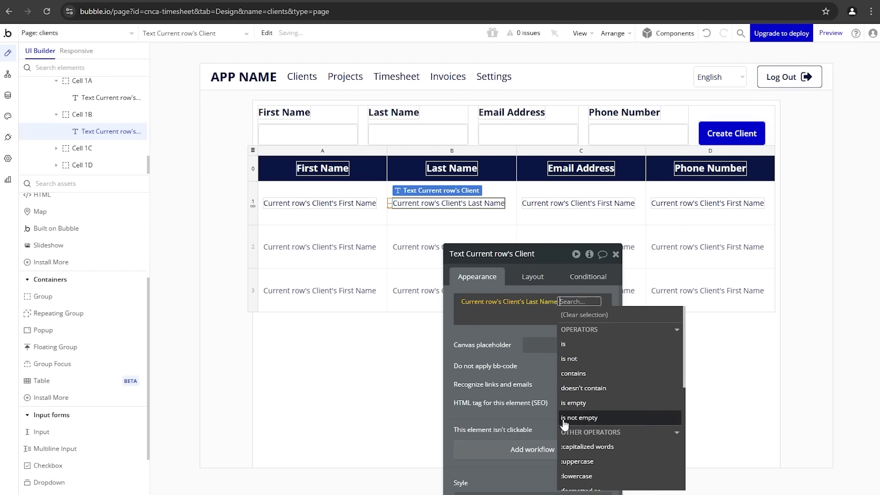
Step: Switch column C to the client's Email Address and column D to Phone Number
click(599, 210)
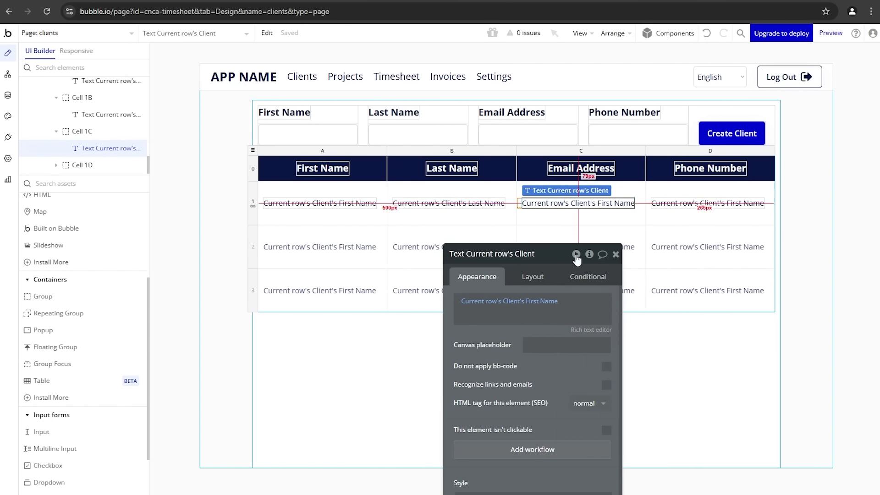
click(545, 302)
click(554, 388)
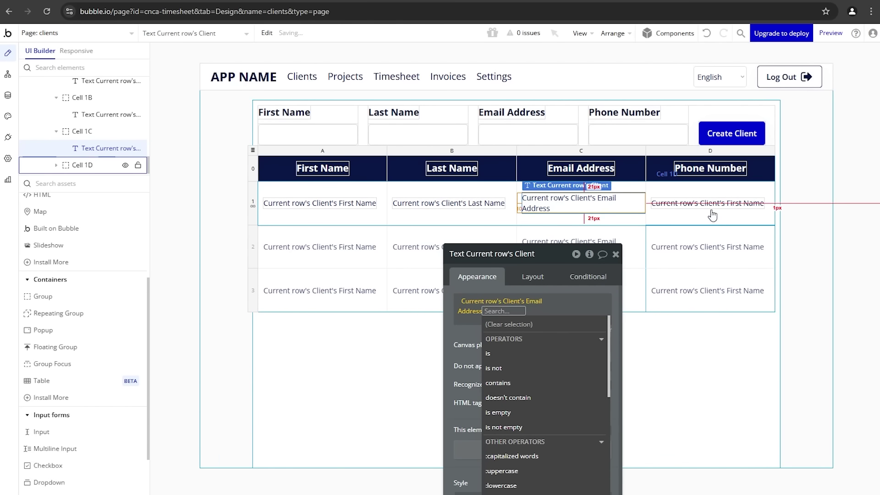
click(709, 205)
click(545, 302)
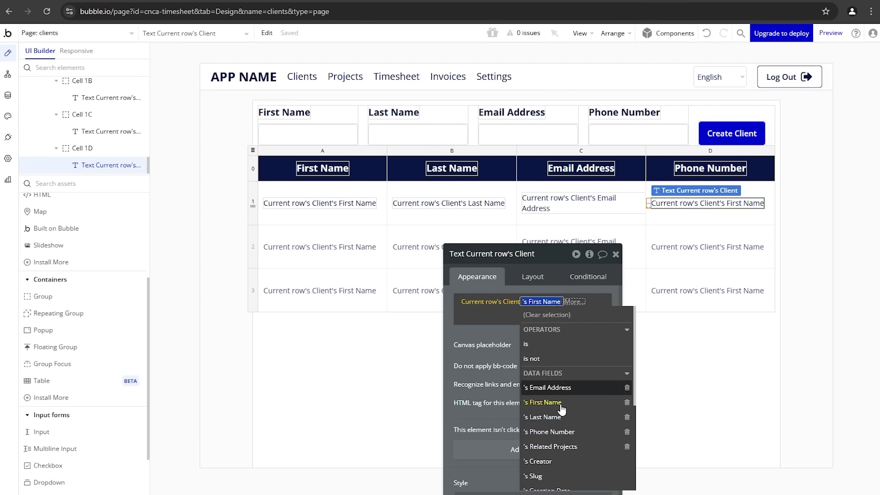
click(563, 431)
click(466, 354)
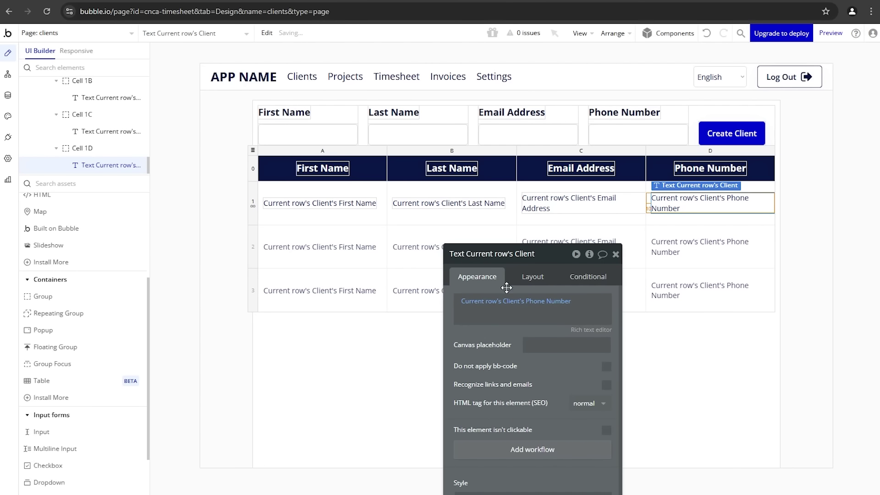
click(550, 204)
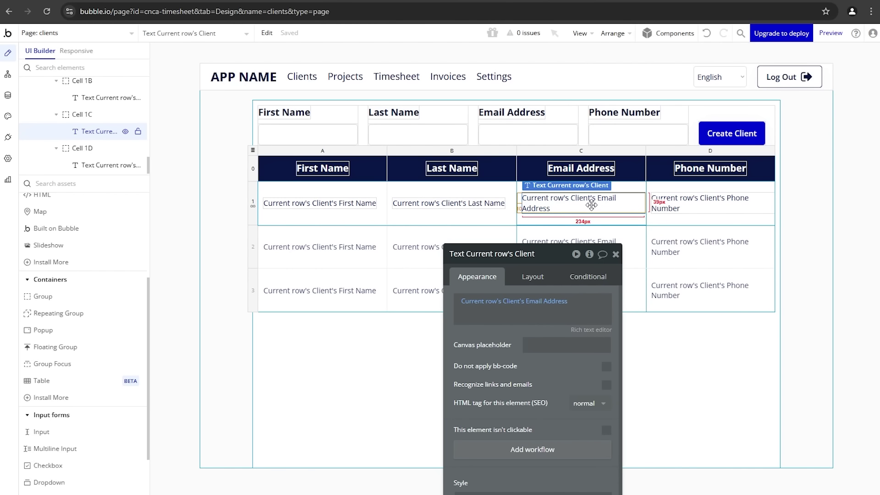
Step: Give the column C and D texts canvas placeholders 'Email Address' and 'Phone Number'
click(485, 344)
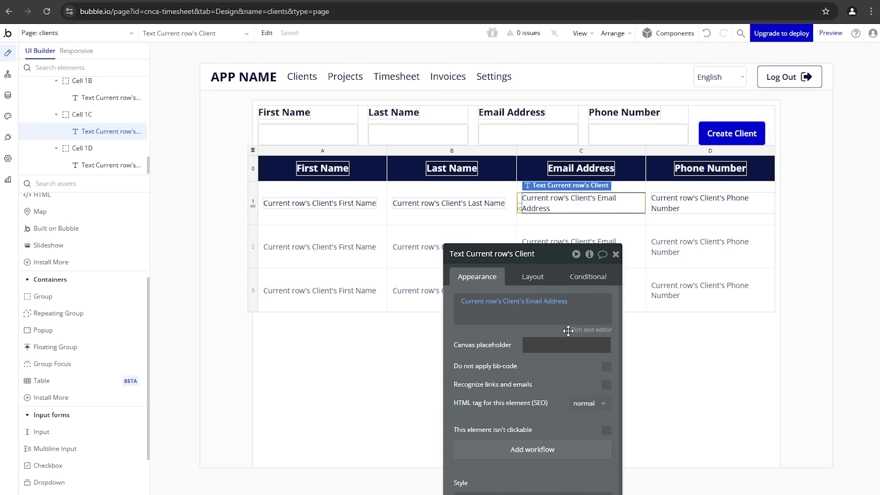
text(Email Address)
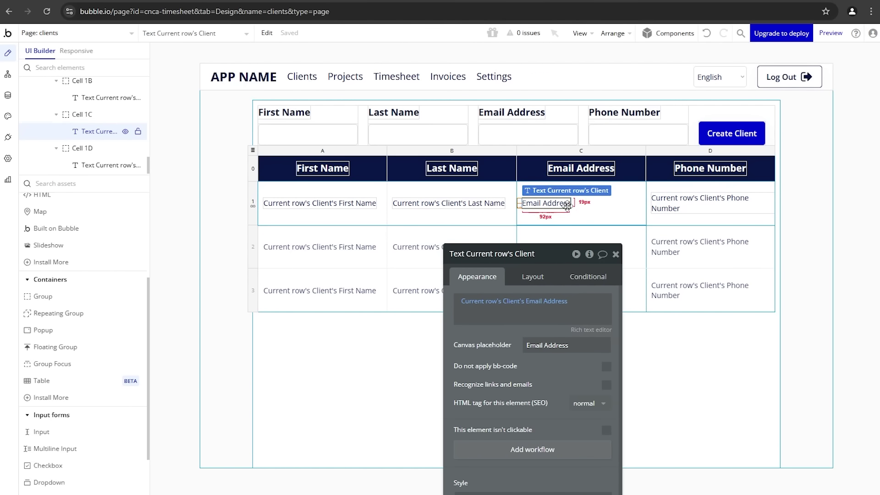
click(687, 203)
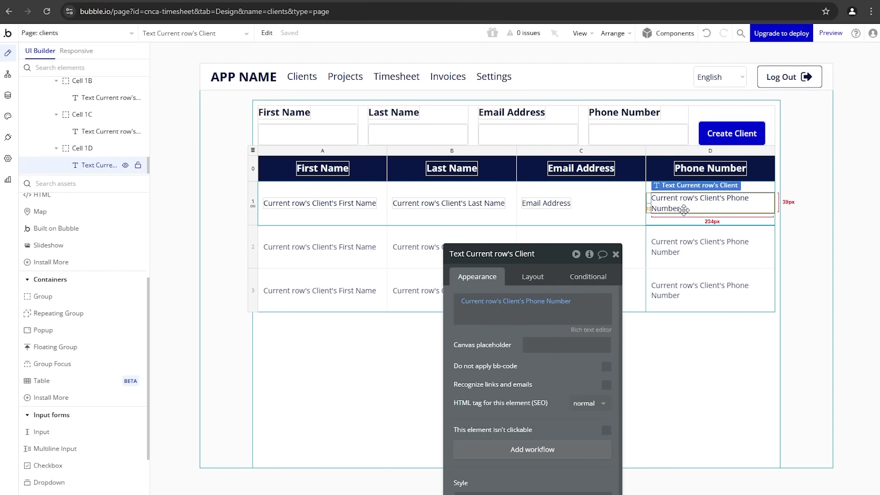
click(534, 342)
text(Phone n)
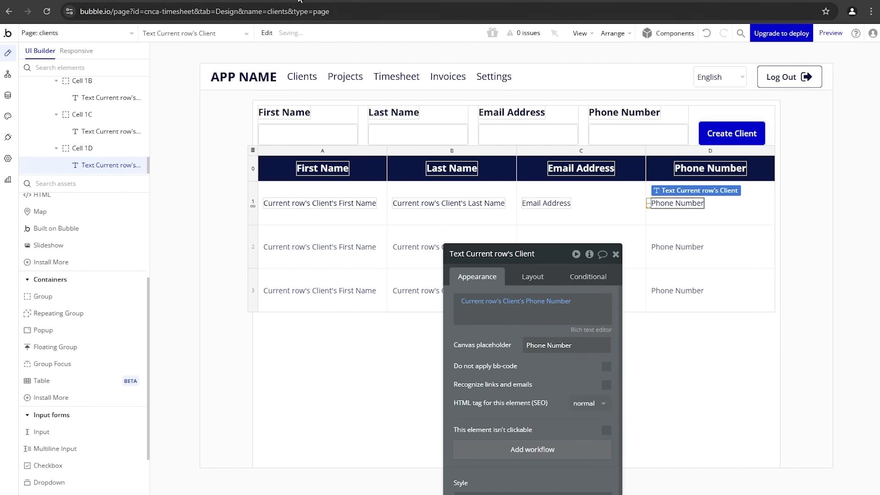
Step: In preview, enter a client's first name, last name, email and phone, then Create Client
click(233, 1)
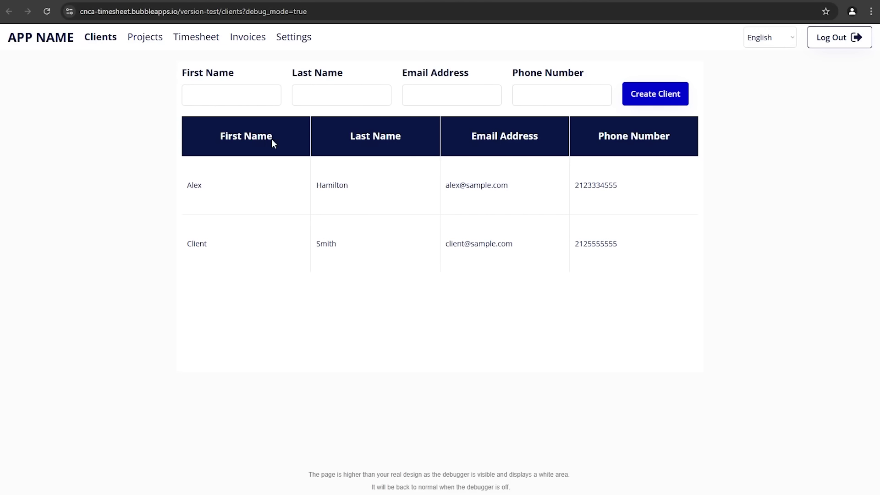
click(260, 102)
key(Tab)
text(Washington)
key(Tab)
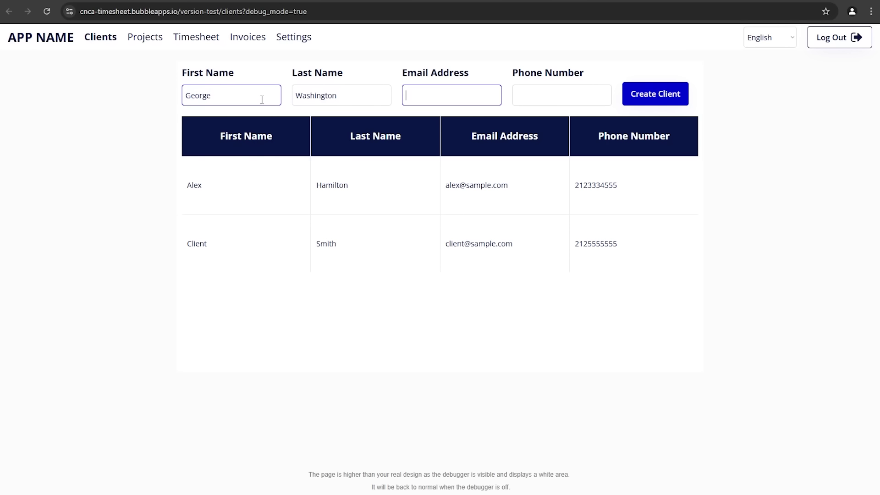
key(Tab)
text(3453453454)
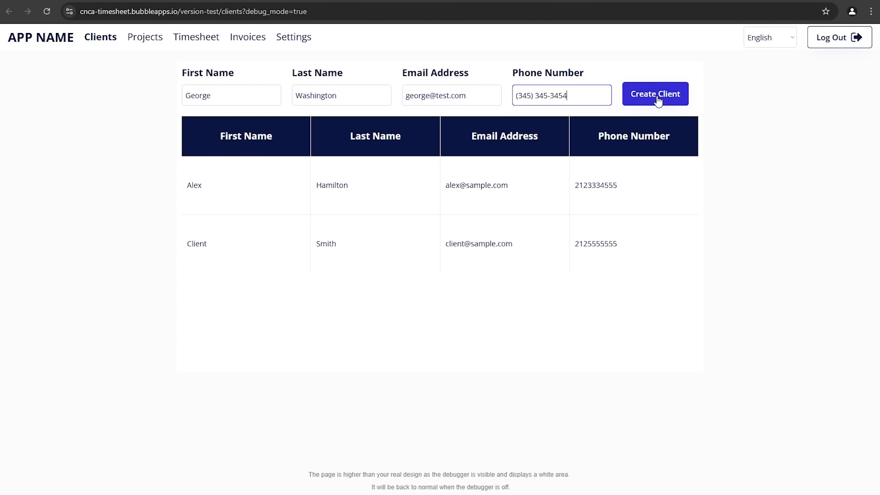
click(657, 98)
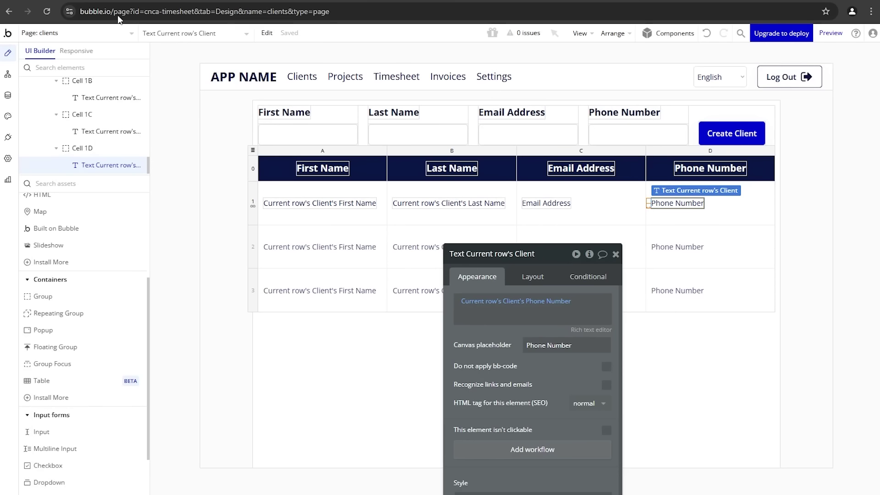
Step: Add a column E to the right of D and place an edit pencil icon in its first cell
click(725, 153)
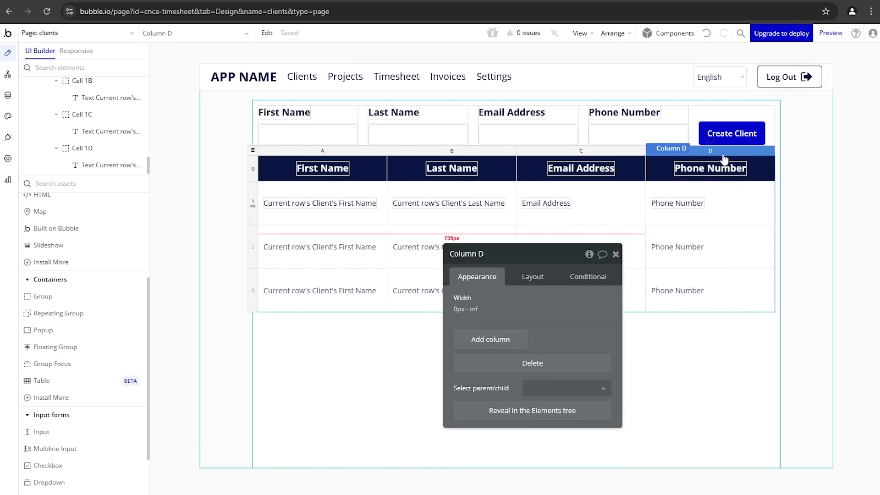
right_click(723, 156)
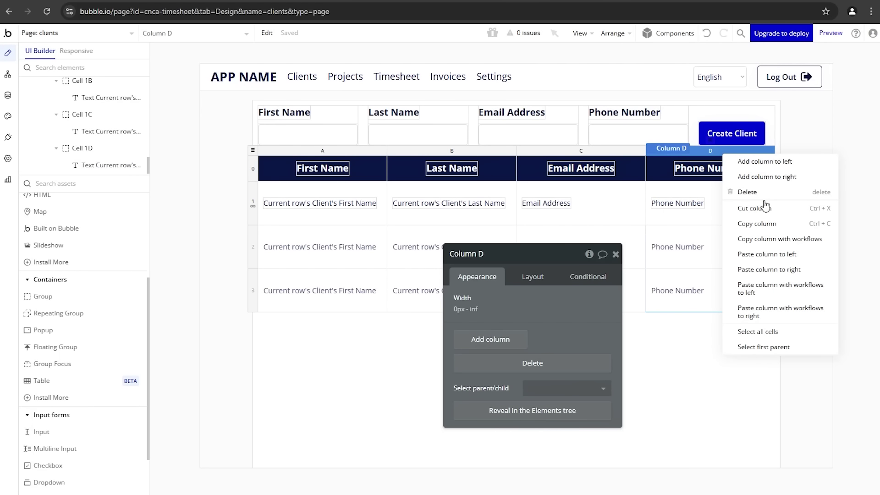
click(776, 179)
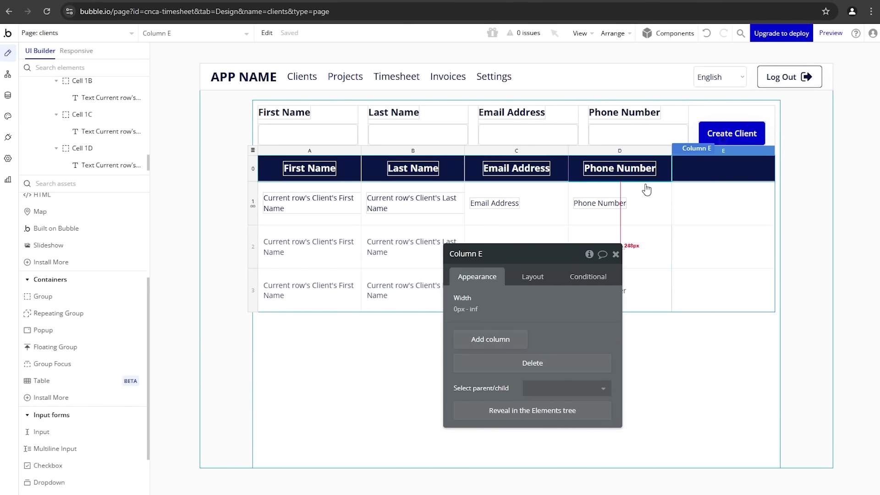
scroll(100, 307, up, 4)
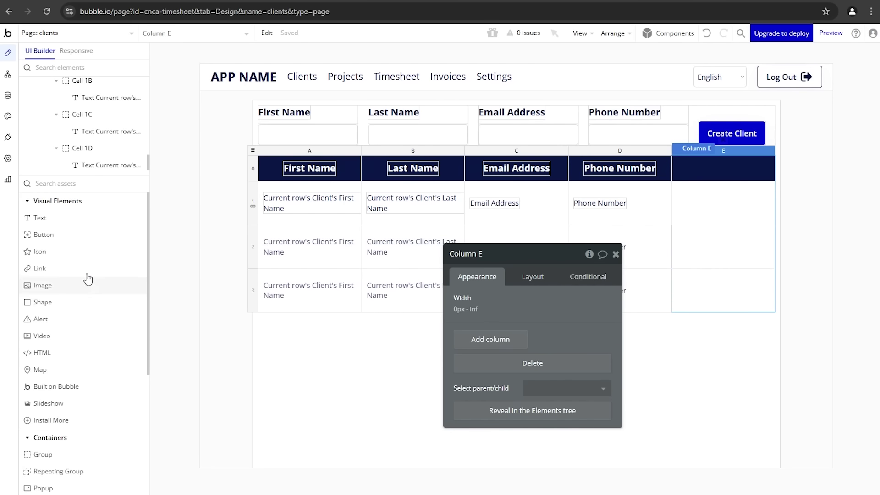
click(83, 251)
drag(684, 194, 712, 216)
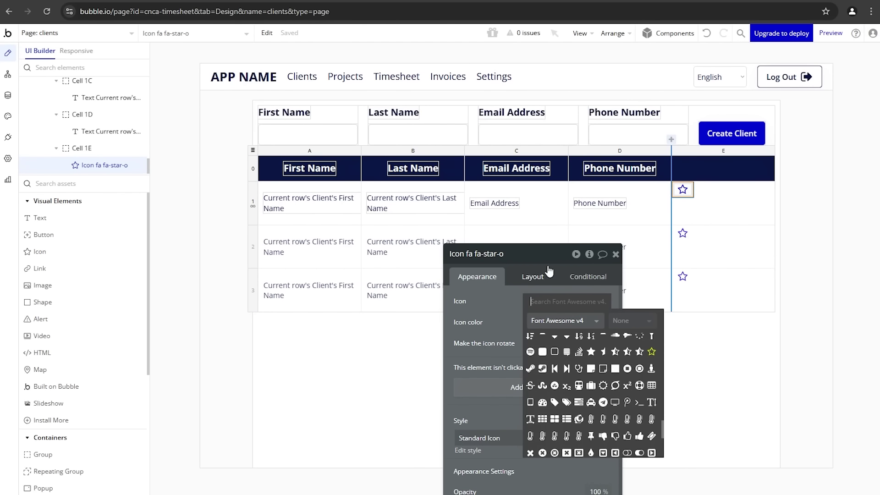
text(edit)
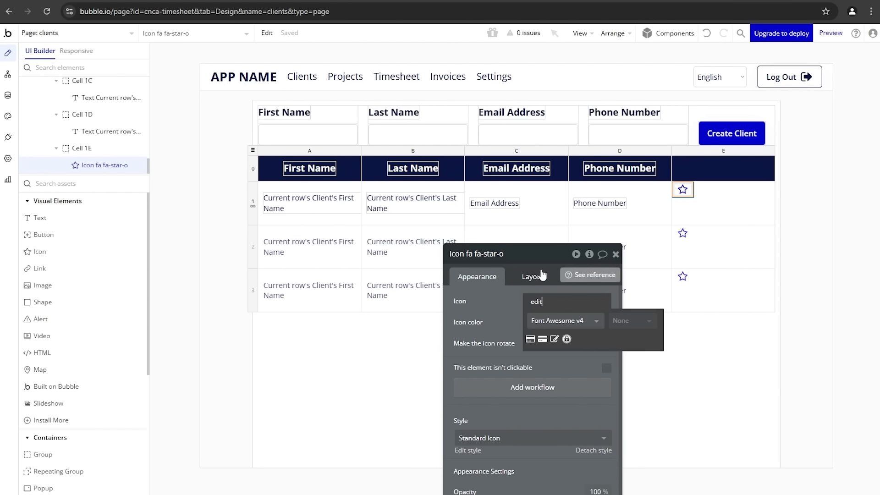
click(554, 339)
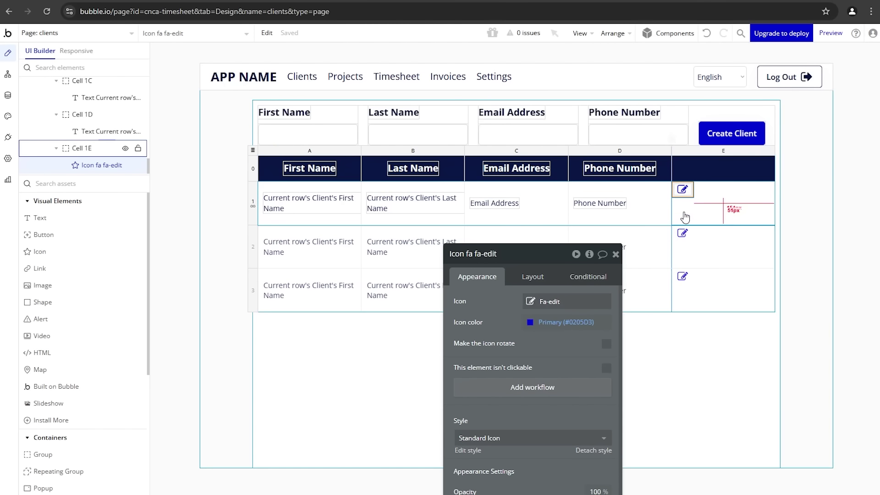
Step: Paste a second icon into cell 1E and turn it into a trash can
click(710, 201)
key(ctrl+v)
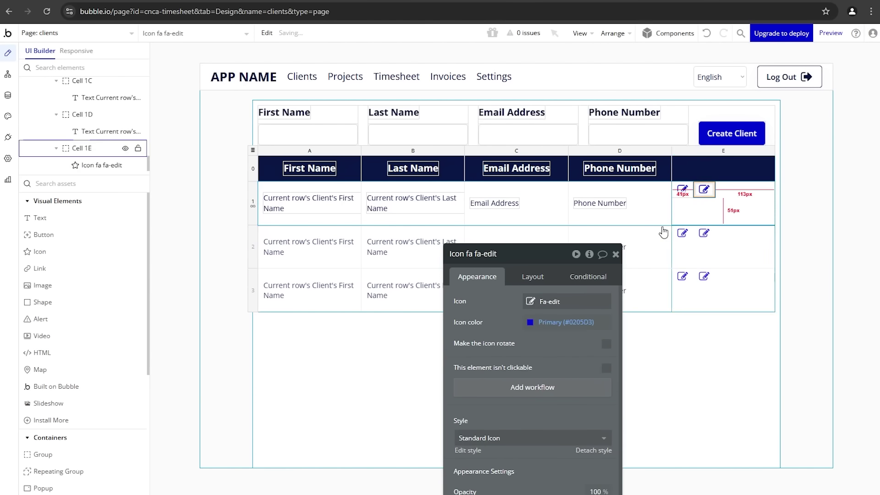
click(579, 301)
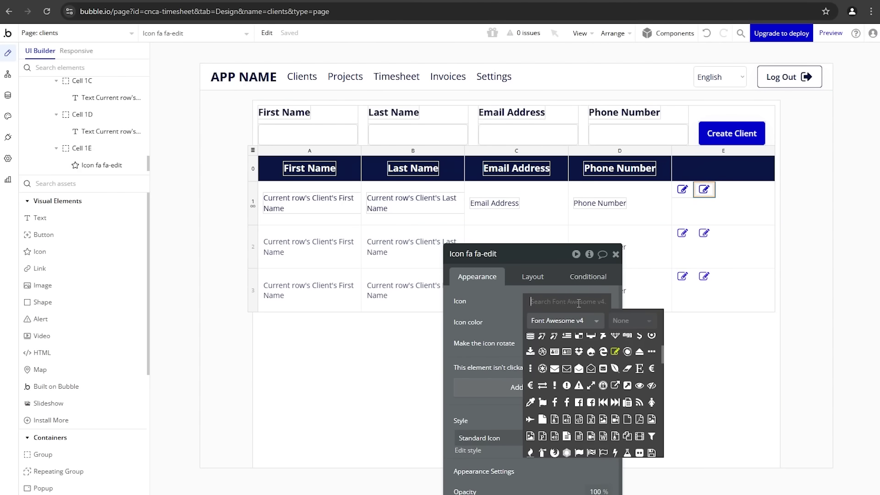
text(trash)
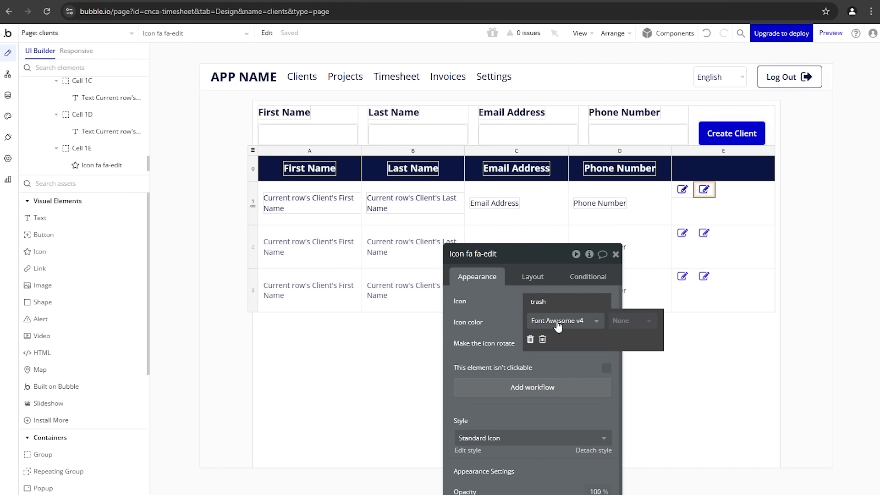
click(542, 339)
Step: Colour both the edit and trash icons with the dark Text colour
click(682, 190)
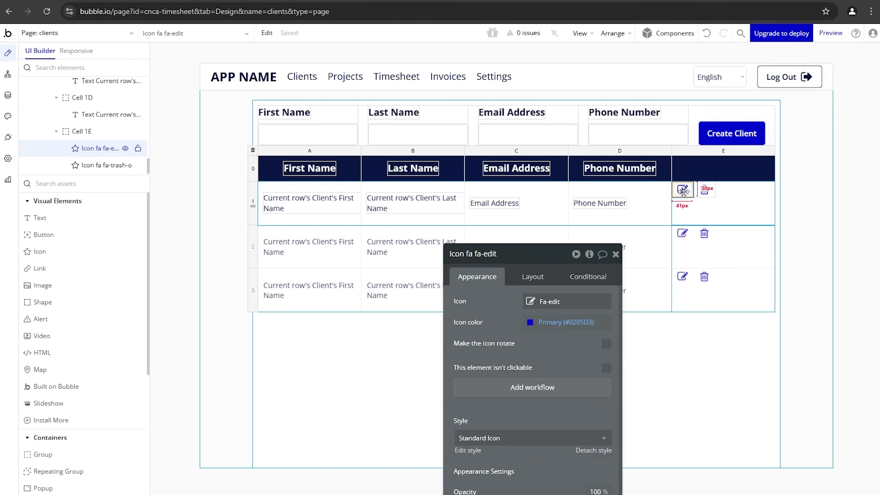
click(560, 322)
click(557, 463)
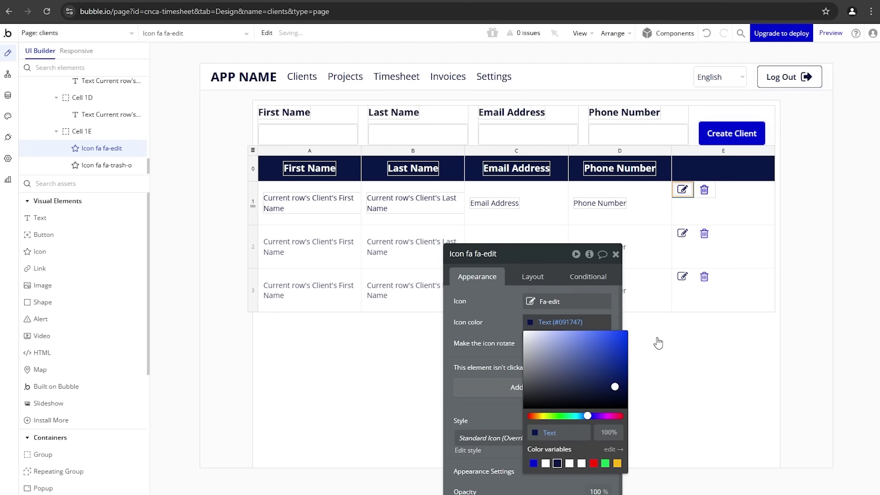
click(705, 190)
click(557, 322)
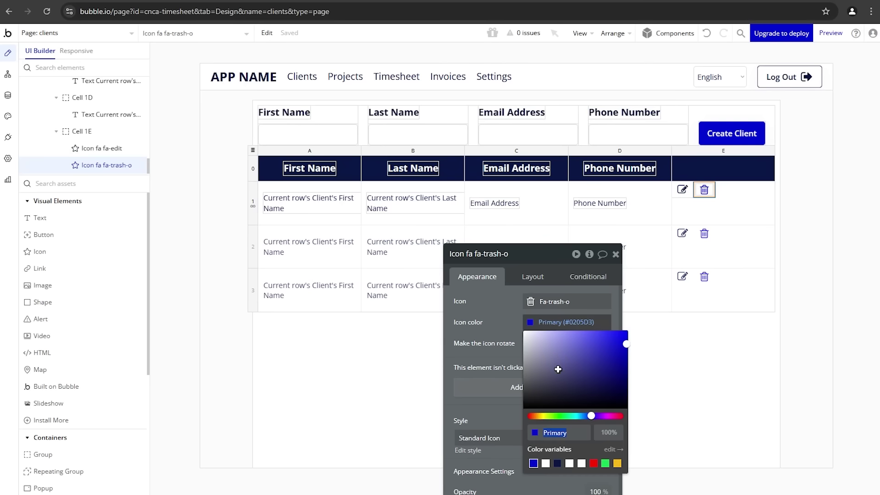
click(557, 464)
Step: Centre the icons in cell 1E with a 10 px column gap between them
click(690, 204)
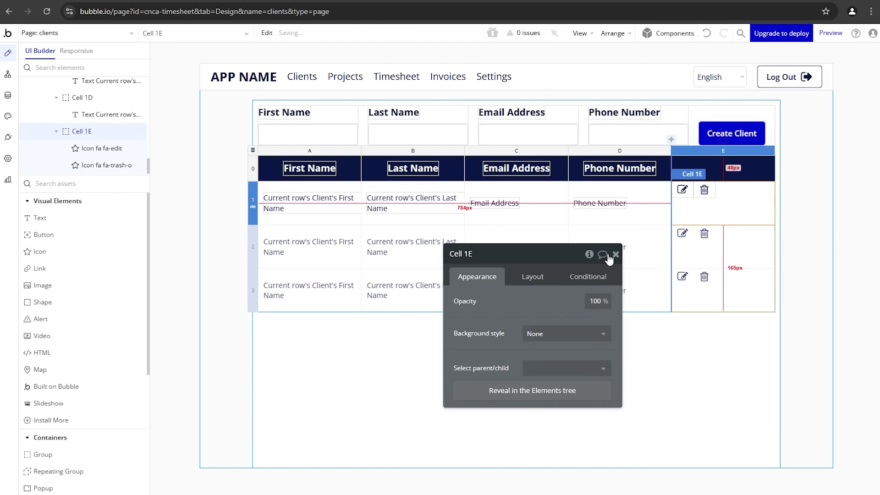
click(532, 277)
click(556, 322)
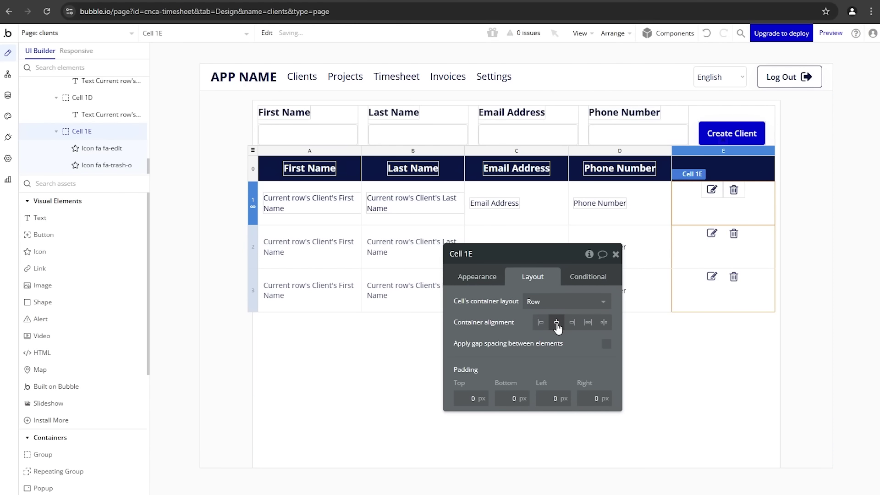
click(606, 343)
click(592, 381)
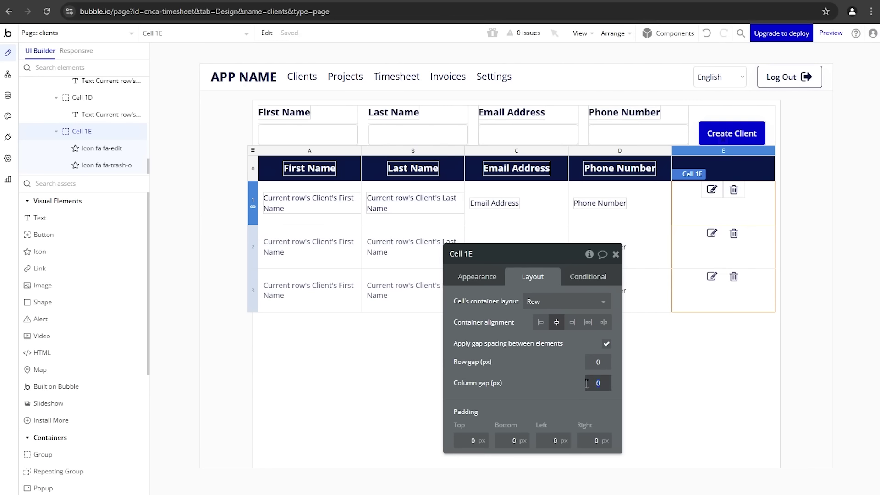
text(10)
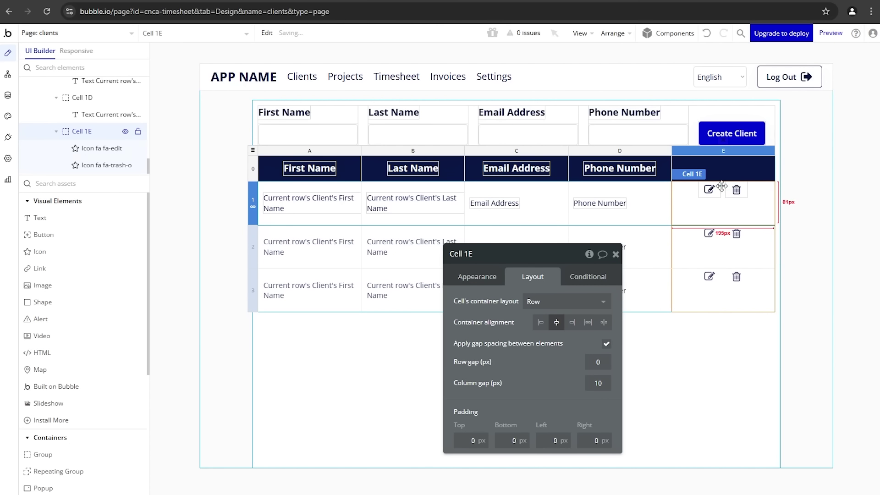
Step: Centre both icons vertically and make column E fit its content width
click(715, 192)
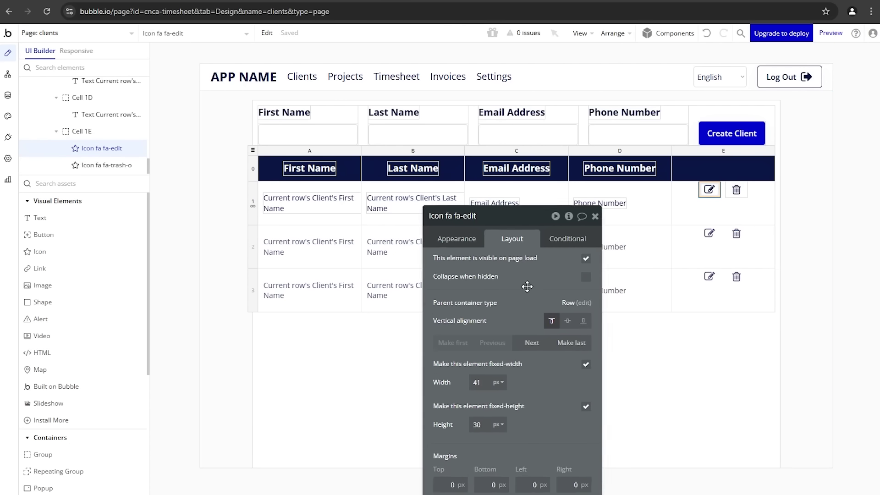
click(527, 291)
click(737, 189)
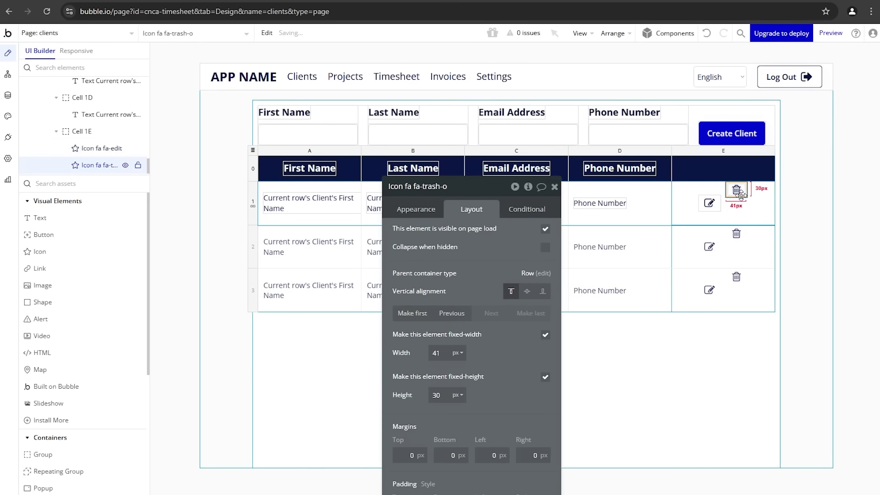
click(527, 291)
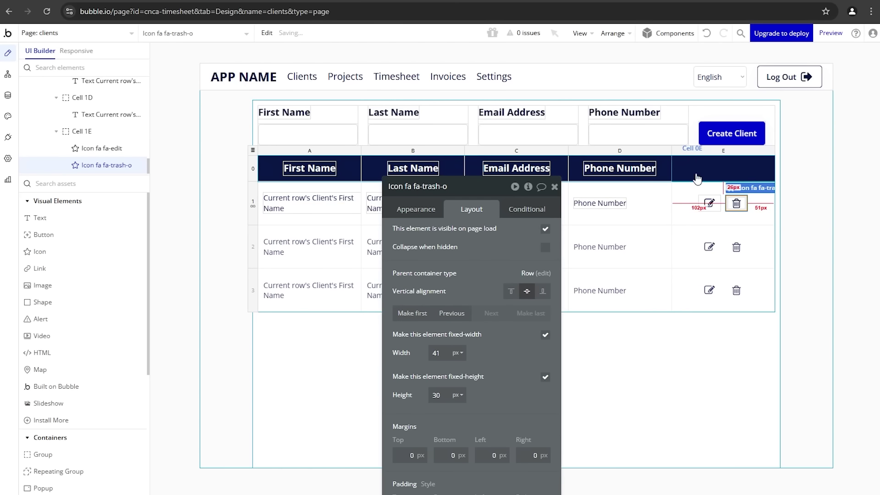
click(690, 161)
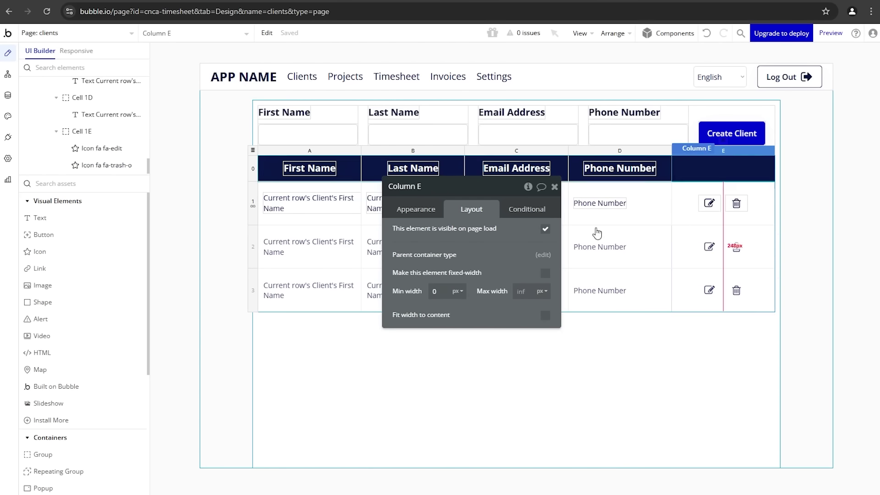
click(544, 316)
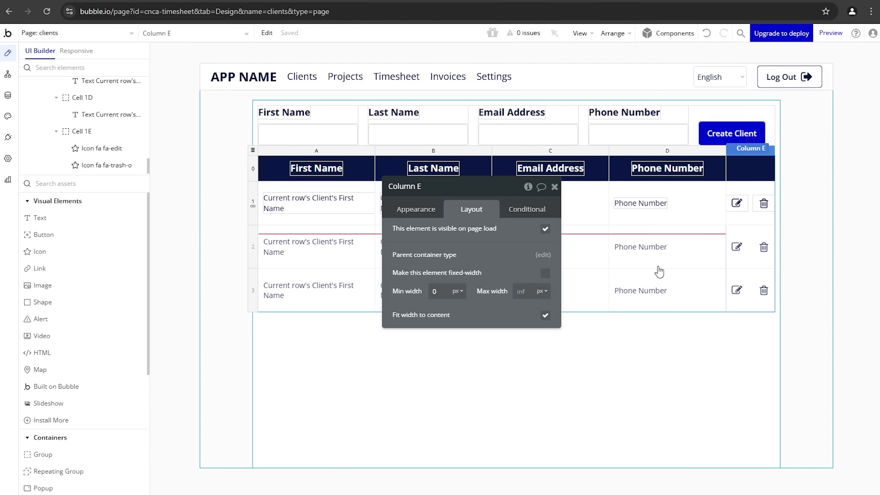
click(554, 187)
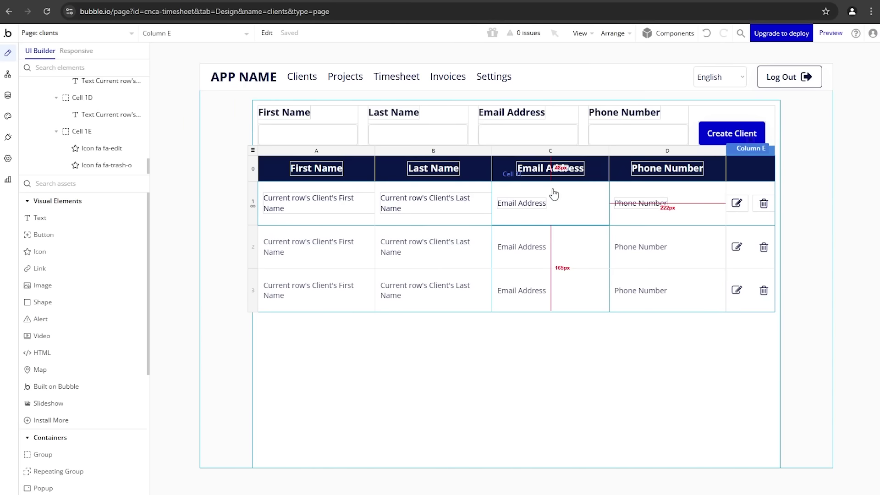
Step: Add a workflow for clicking the row's trash icon
double_click(764, 207)
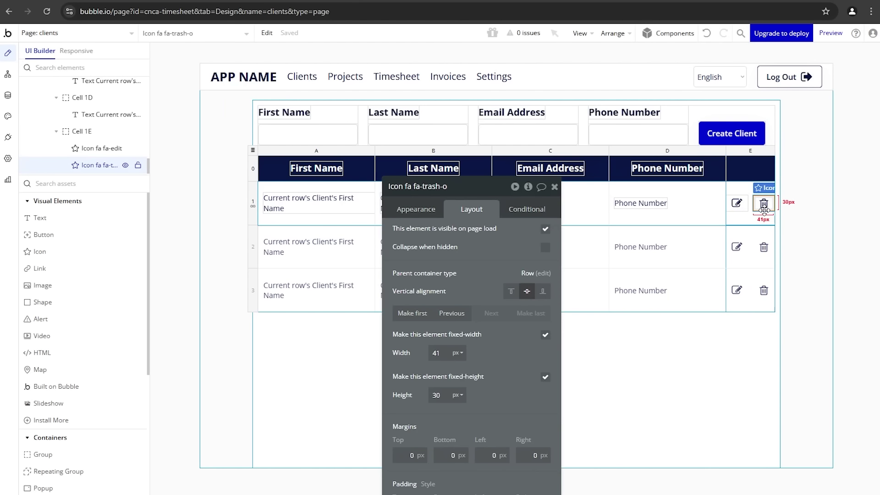
click(409, 211)
click(434, 320)
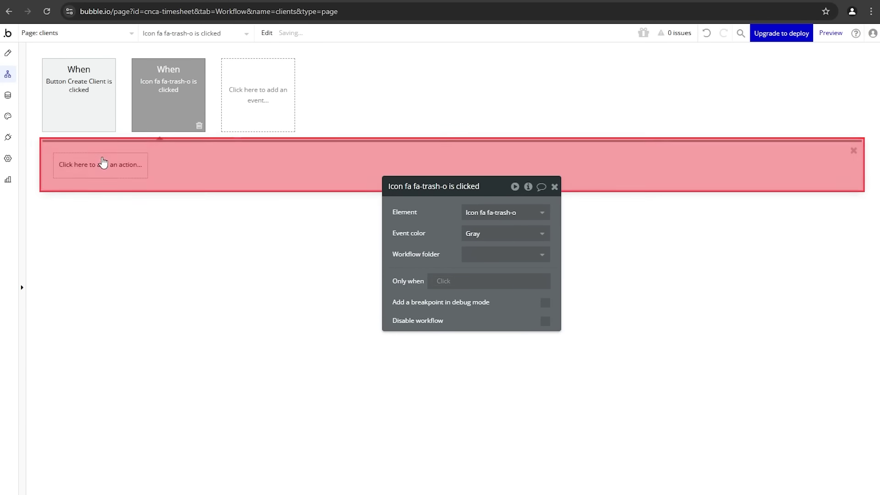
Step: Add a Delete thing action targeting Current row's Client, then go back to Design
click(103, 164)
mouse_move(101, 246)
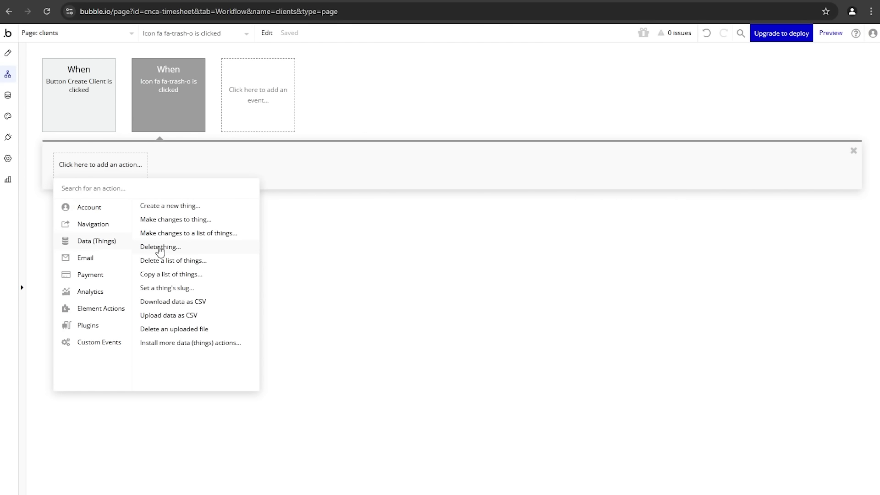
click(161, 247)
click(488, 213)
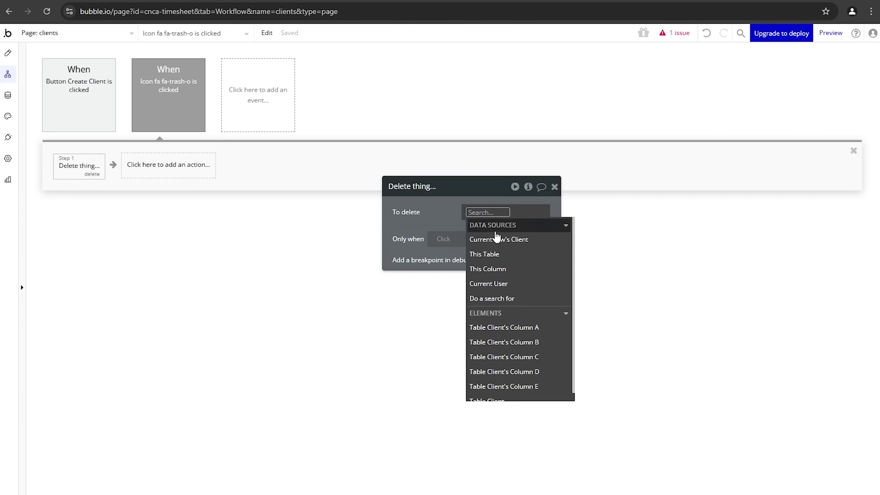
click(487, 239)
click(428, 221)
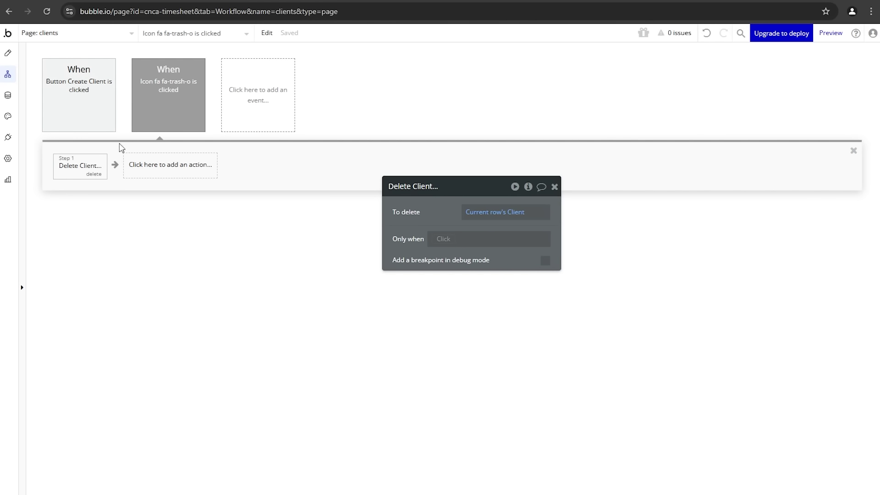
click(8, 53)
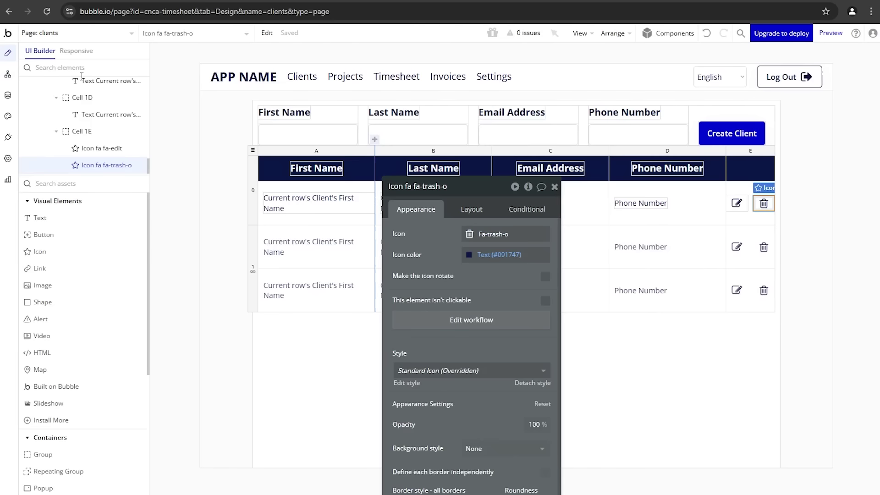
Step: Pick Client (searched as 'cli') as Group Create Client's type of content
click(742, 203)
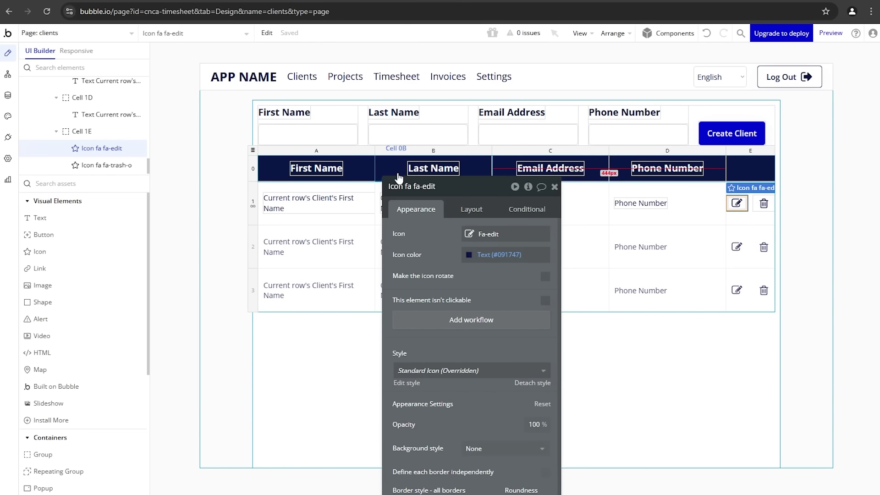
drag(410, 227, 394, 306)
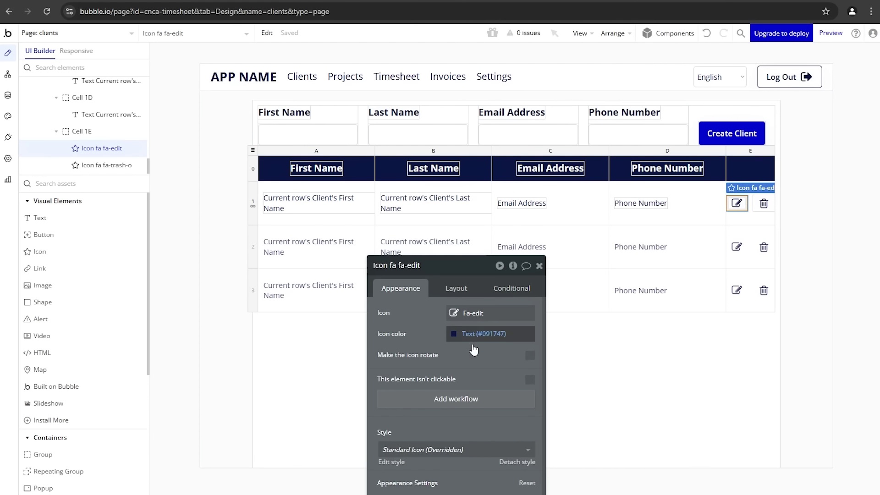
scroll(424, 364, down, 1)
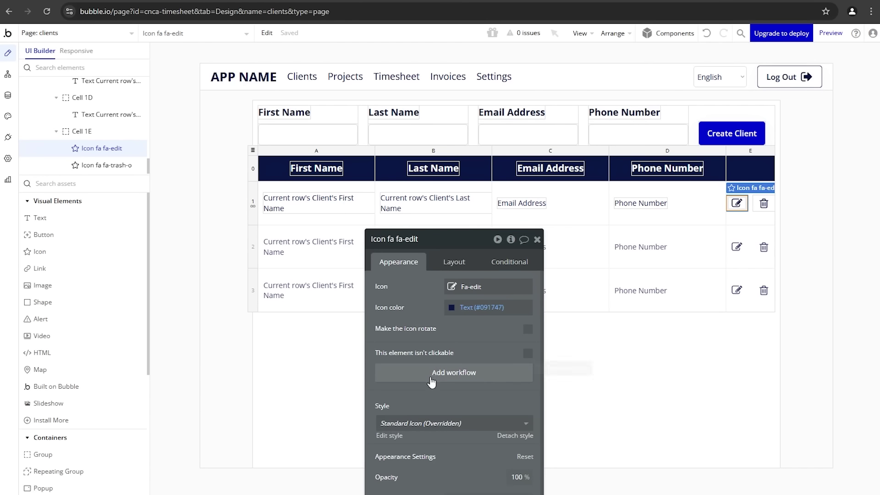
click(698, 125)
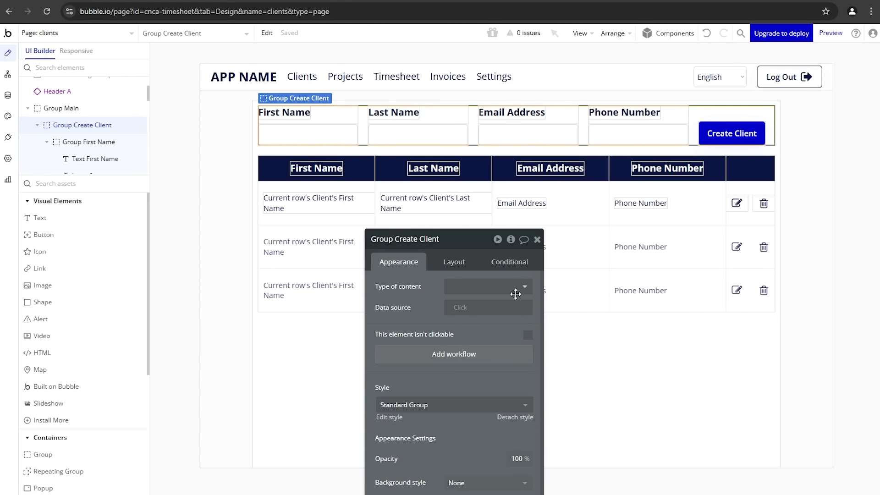
click(495, 288)
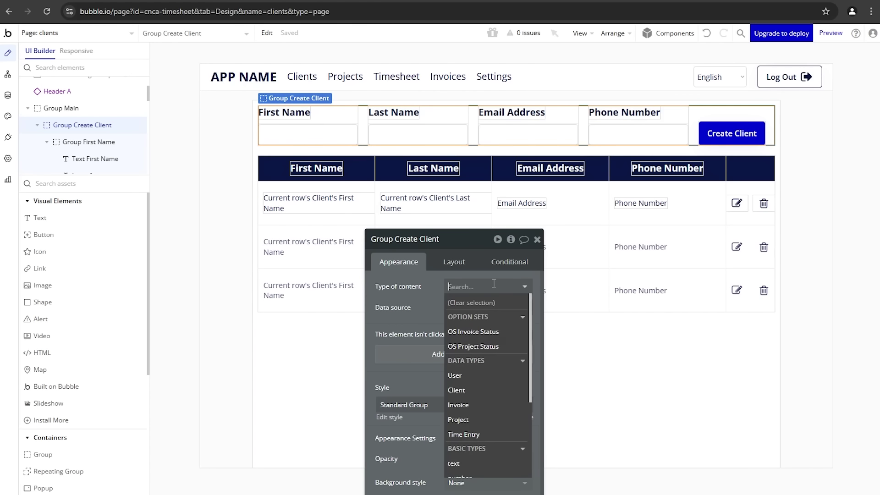
text(cli)
click(493, 317)
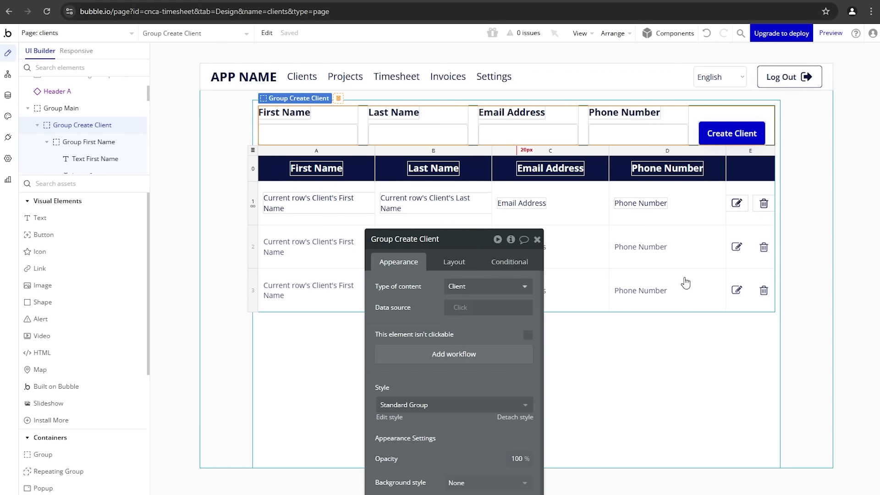
click(737, 203)
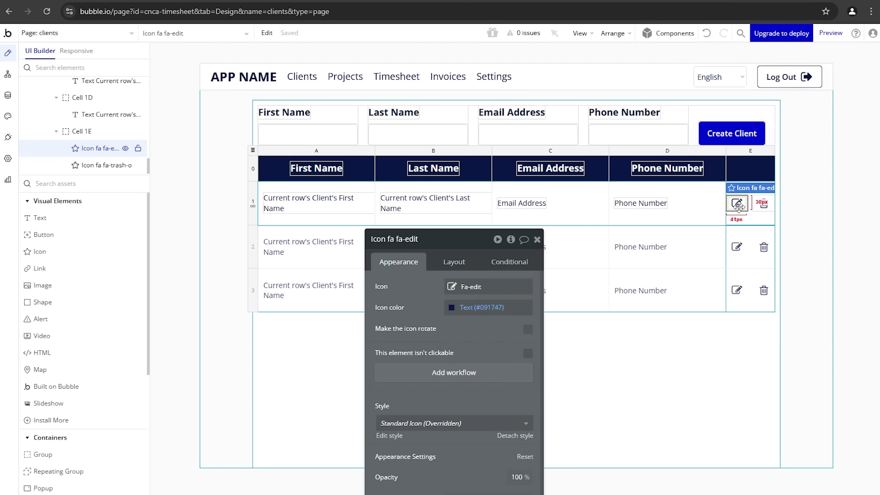
Step: Add an edit-icon workflow whose Display data action shows Current row's Client in Group Create Client
click(440, 373)
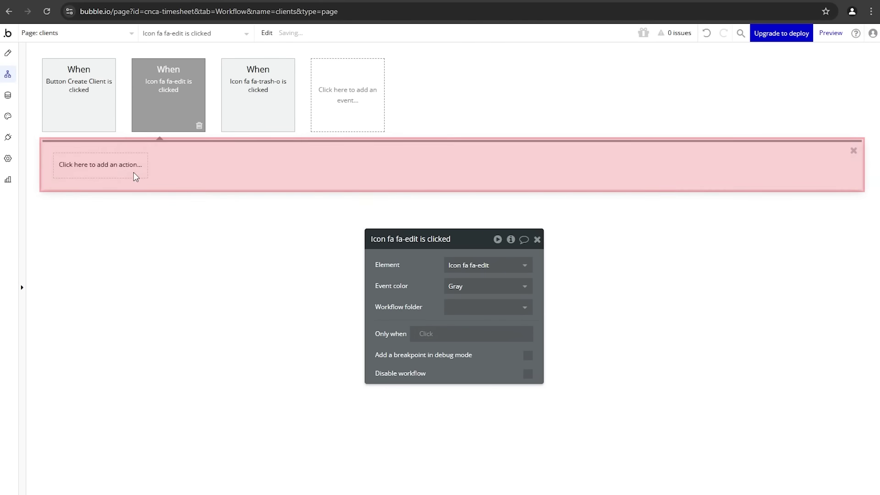
click(136, 177)
mouse_move(122, 310)
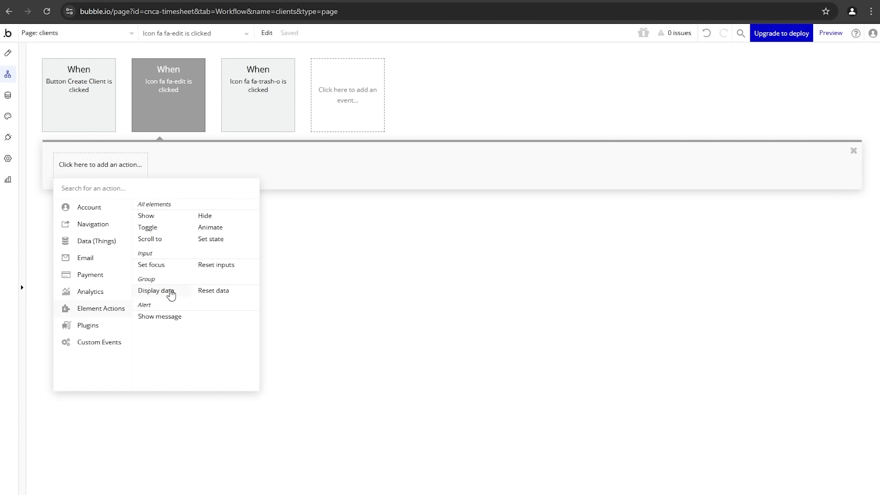
click(178, 292)
drag(409, 270, 312, 196)
click(333, 195)
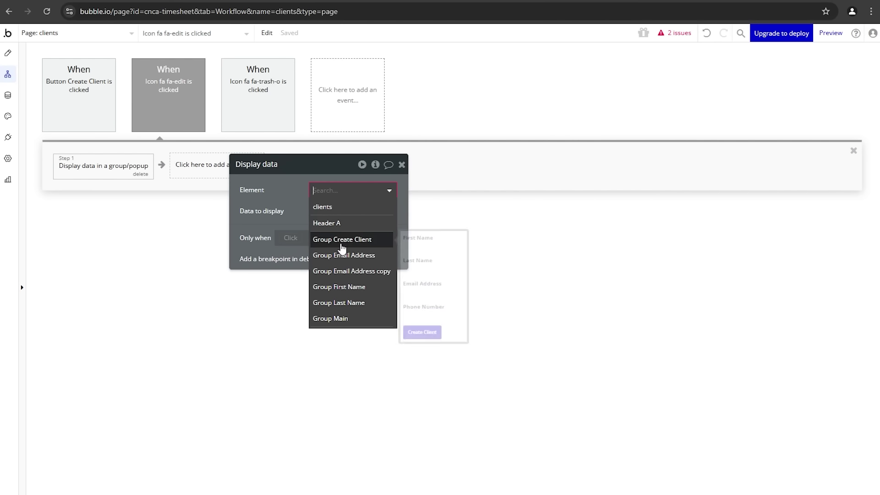
click(342, 239)
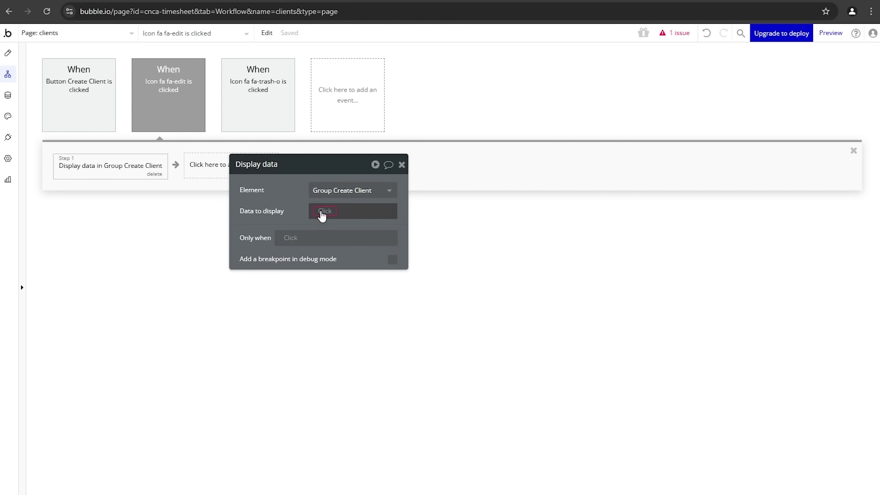
click(322, 215)
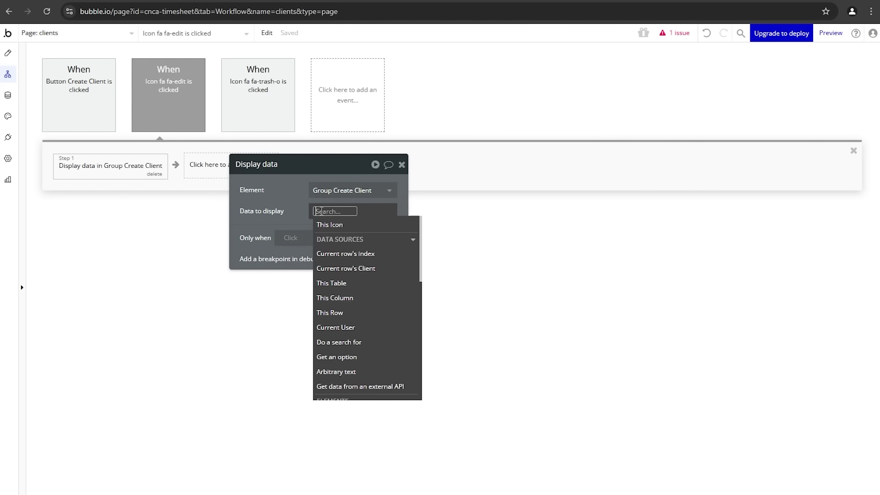
click(338, 265)
click(284, 218)
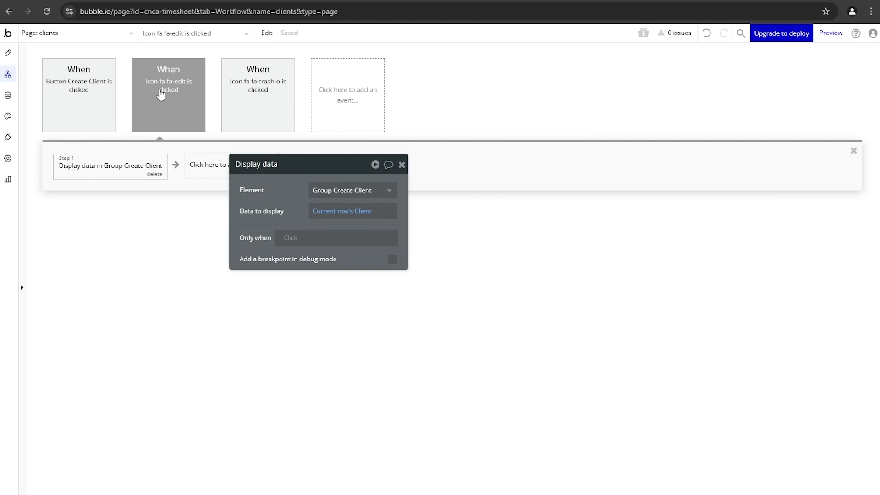
click(7, 53)
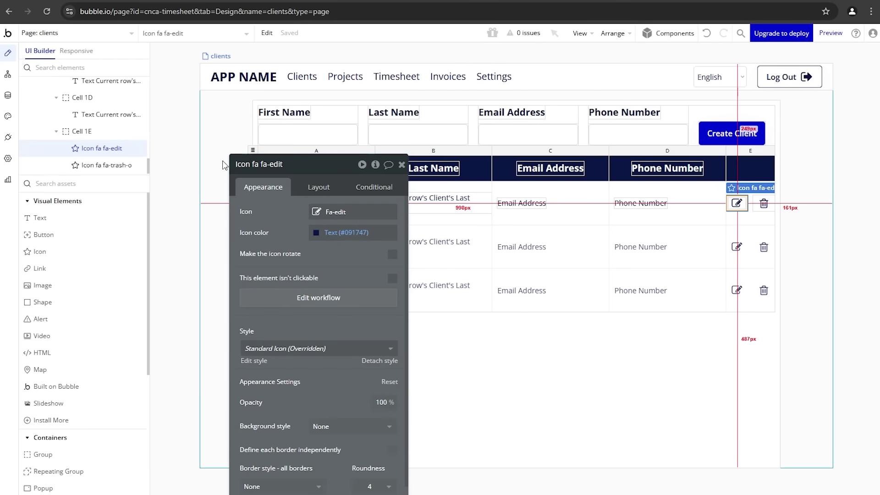
Step: Give Input first name the dynamic initial content Group Create Client's Client's First Name
click(282, 137)
drag(259, 211, 80, 142)
click(147, 181)
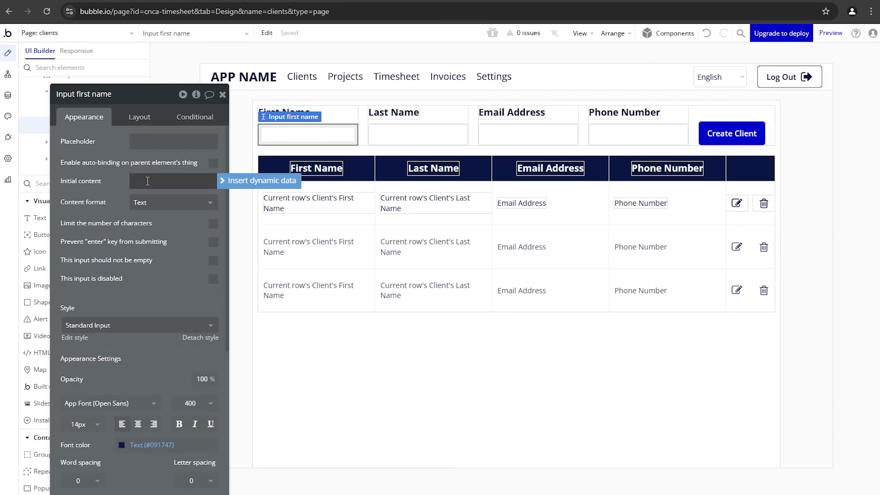
click(236, 181)
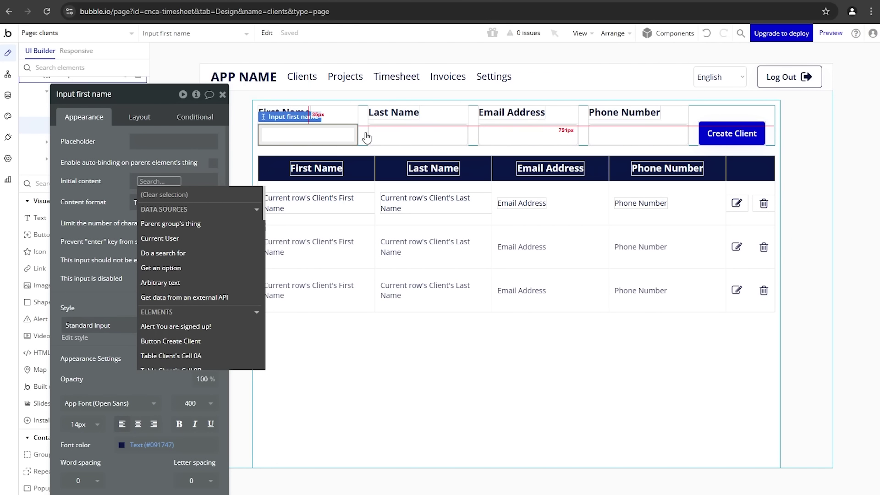
text(gr)
click(176, 237)
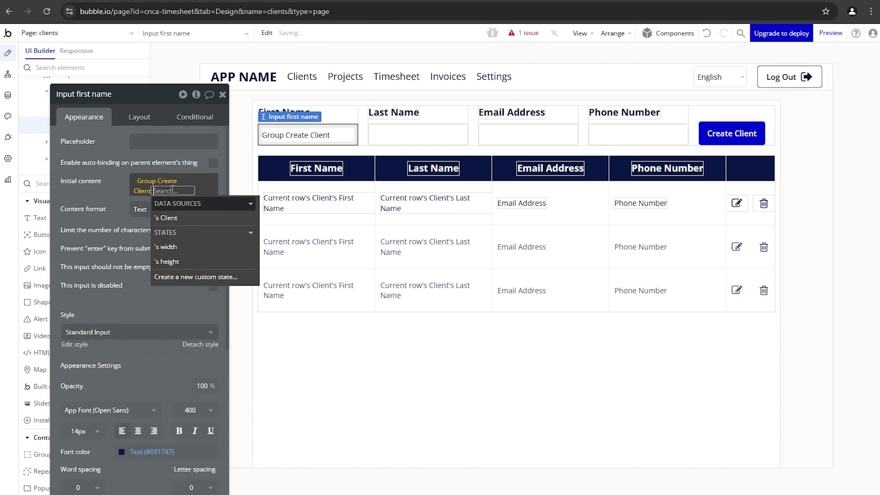
click(184, 220)
click(187, 276)
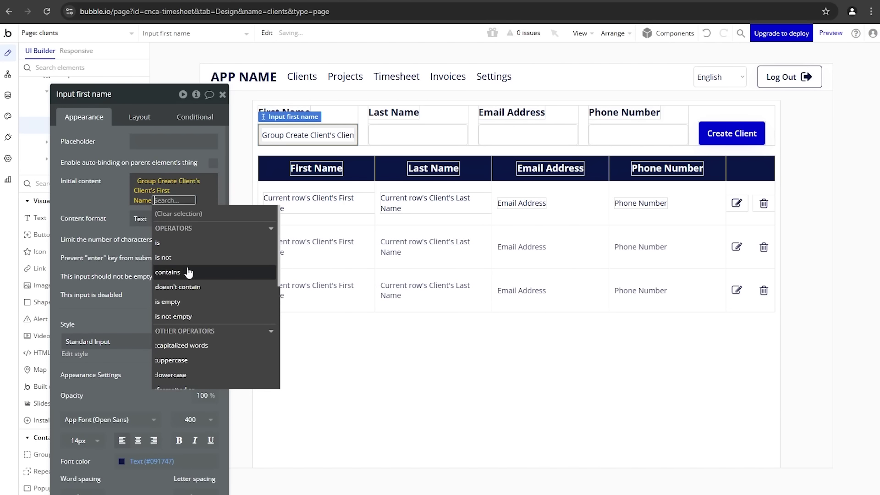
click(102, 211)
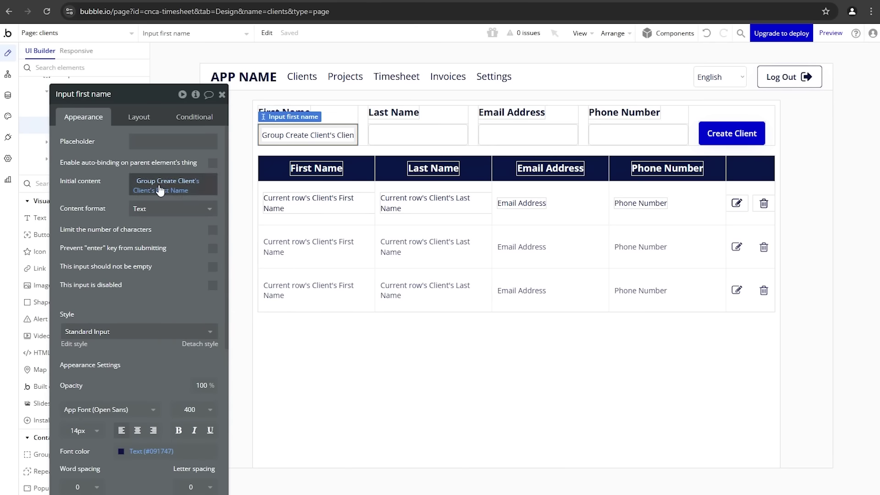
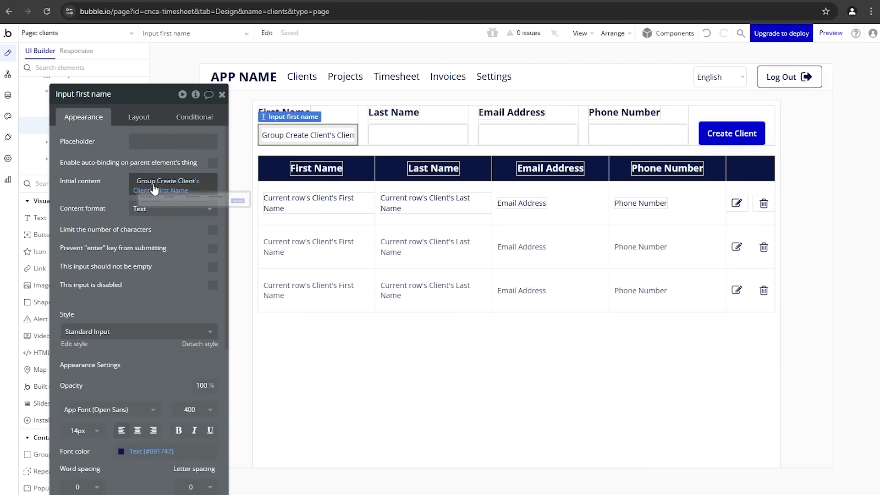
Step: Copy the first-name prefill expression into Input last name and switch it to Last Name
click(364, 119)
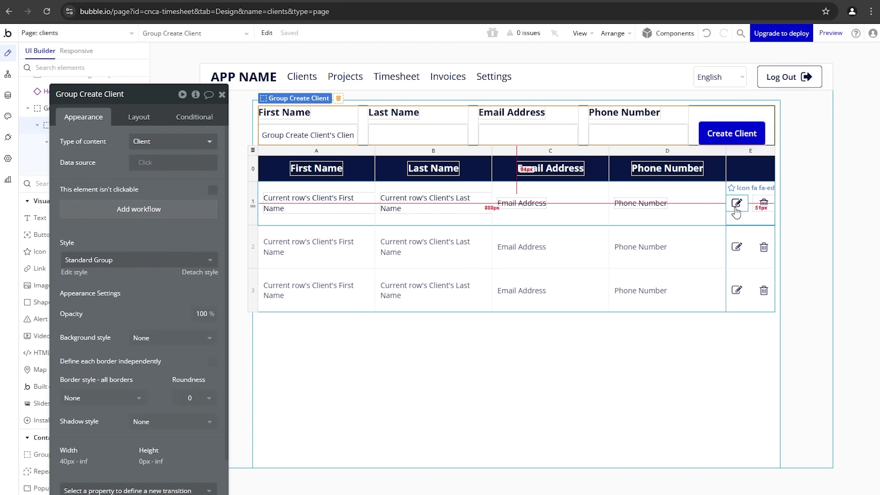
click(351, 135)
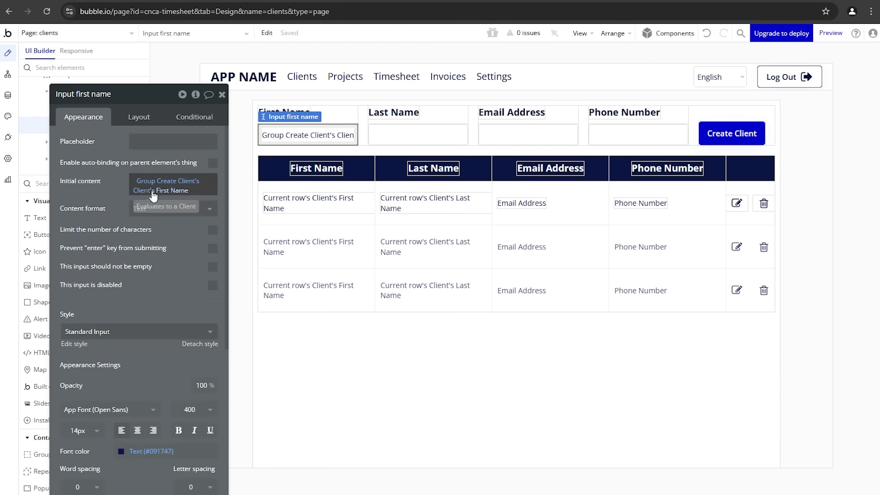
right_click(187, 182)
click(263, 155)
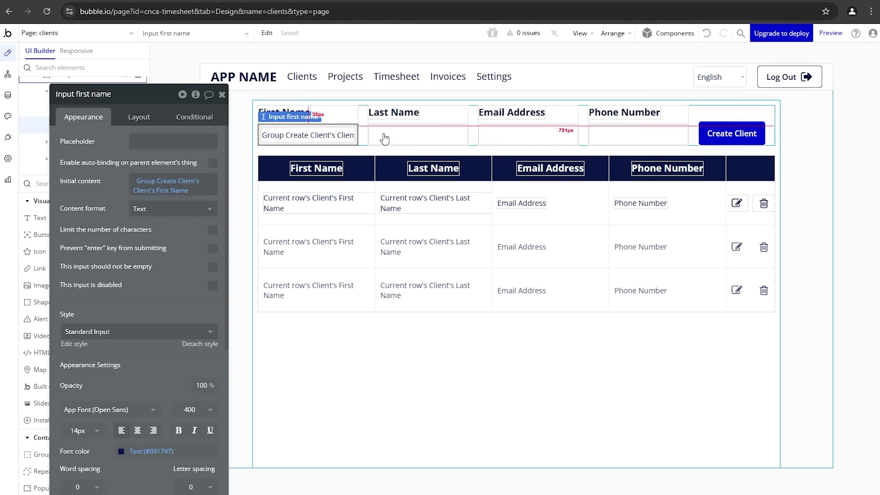
click(389, 133)
click(158, 180)
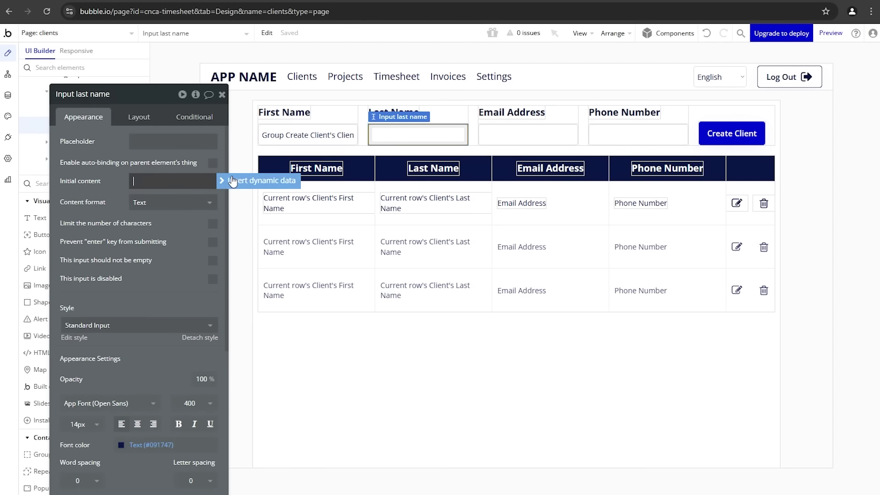
click(131, 181)
right_click(188, 182)
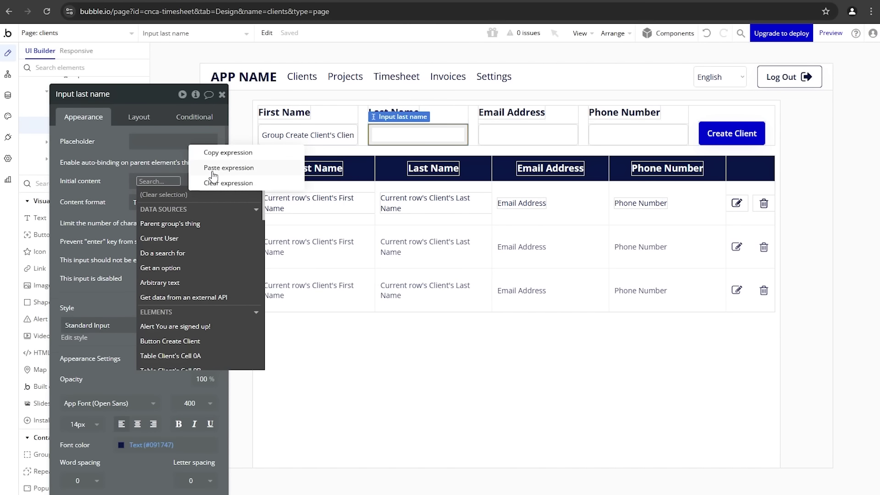
click(209, 167)
click(182, 190)
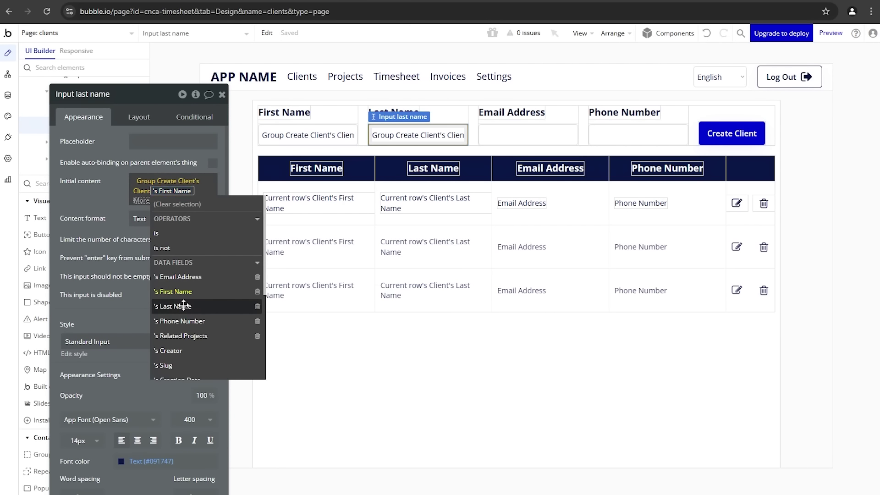
click(181, 305)
click(116, 272)
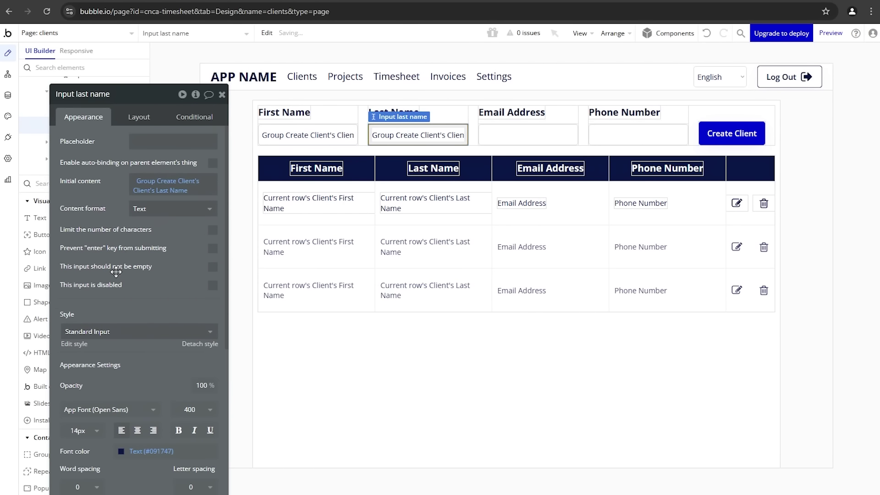
Step: Prefill the email input with Group Create Client's Client's Email Address
click(509, 134)
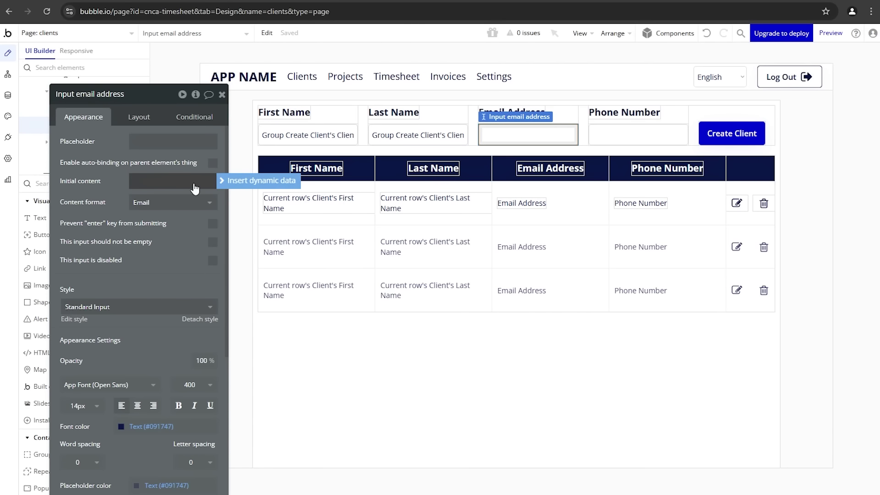
click(194, 187)
right_click(201, 183)
click(226, 168)
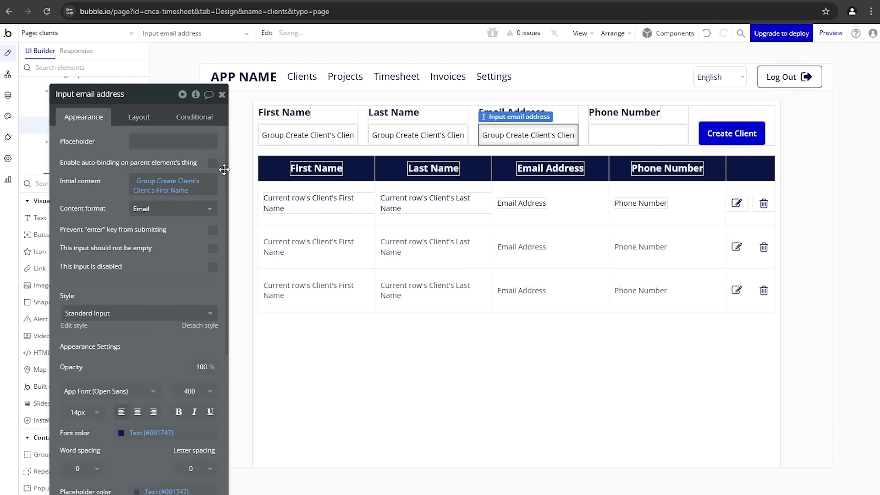
click(174, 191)
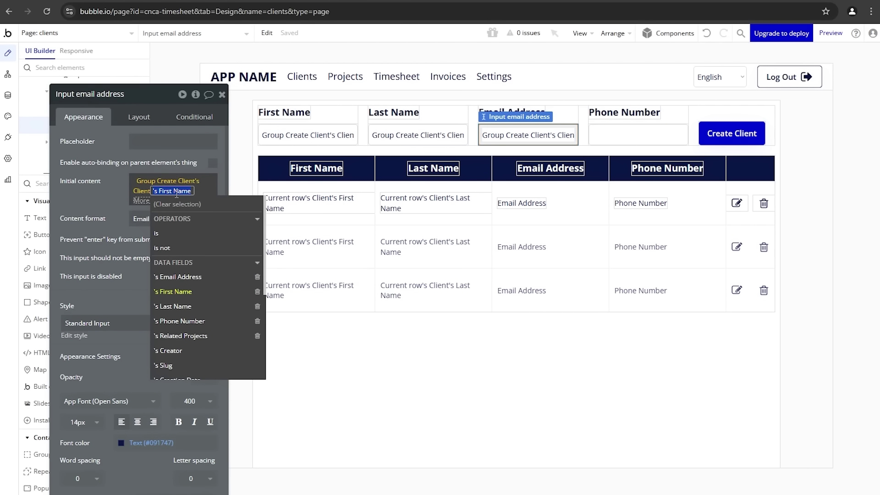
click(192, 277)
drag(103, 239, 100, 243)
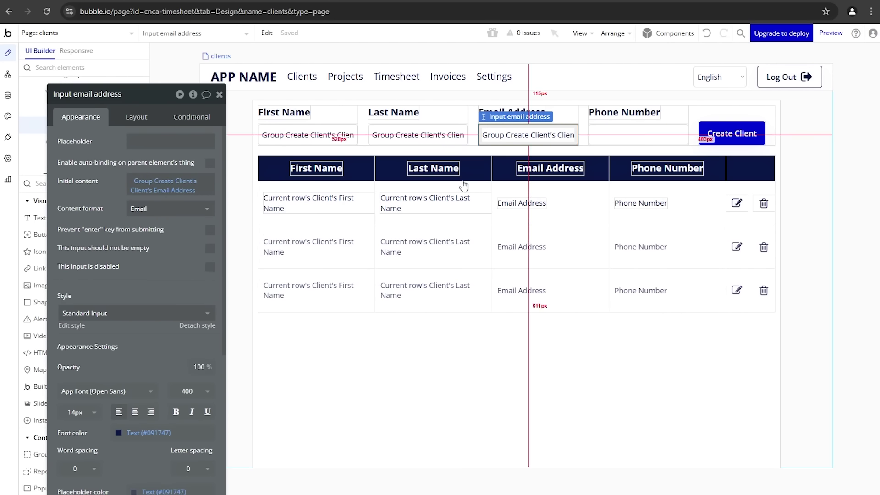
Step: Prefill the phone input with Group Create Client's Client's Phone Number
click(593, 138)
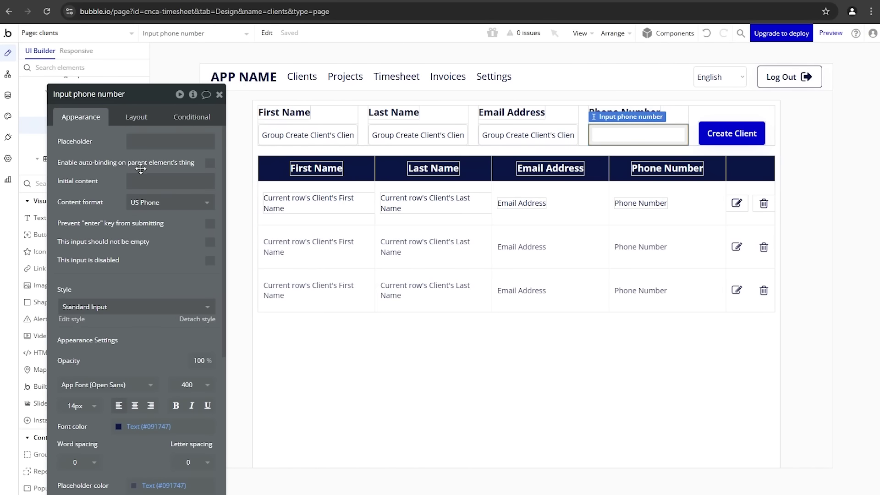
click(154, 181)
click(161, 182)
right_click(158, 182)
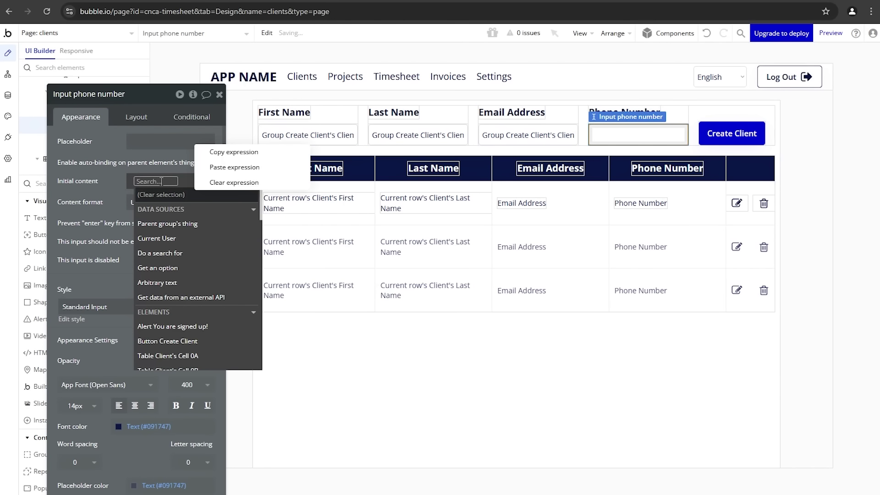
click(232, 167)
click(181, 192)
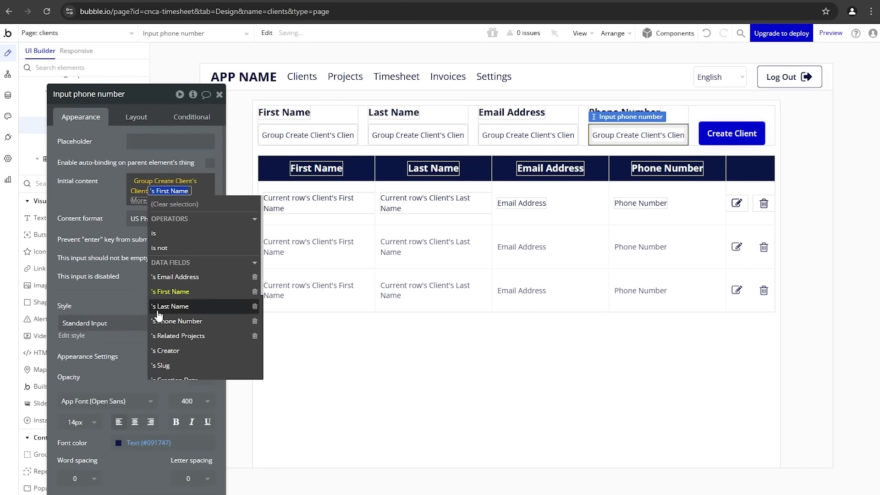
click(177, 321)
click(120, 264)
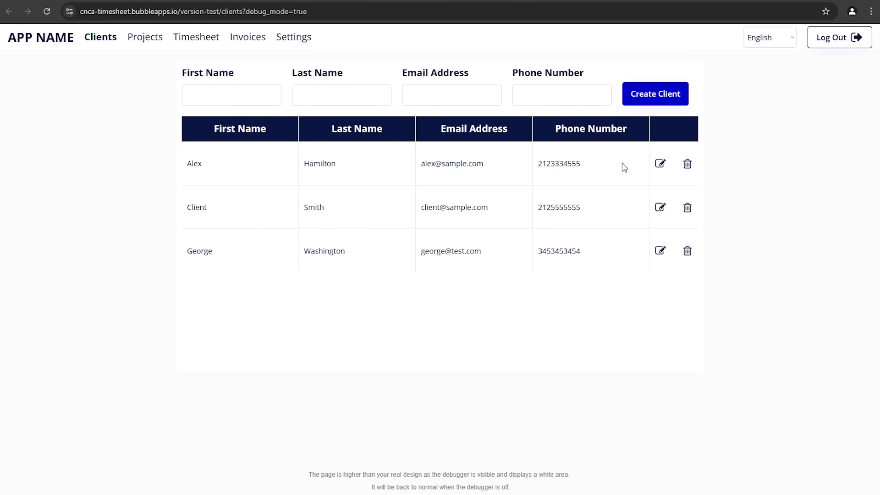
Step: In preview, edit the first client to check its details load, then return to the editor's Create Client button
click(663, 166)
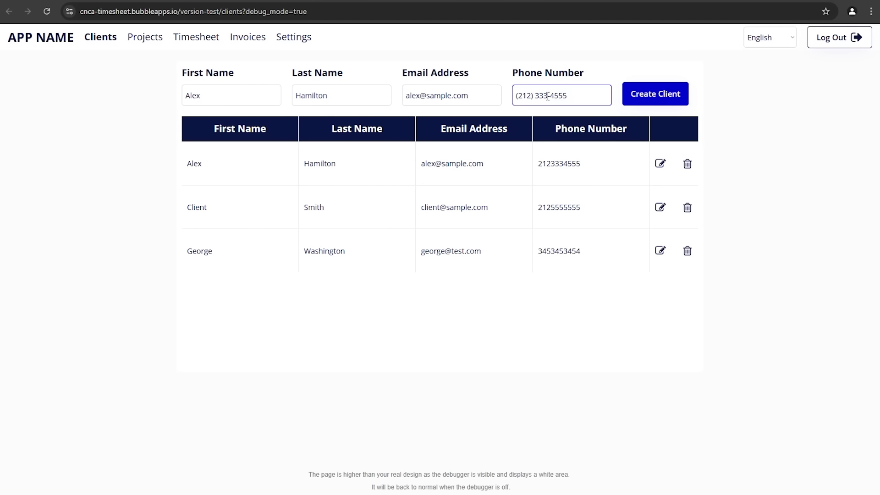
click(664, 97)
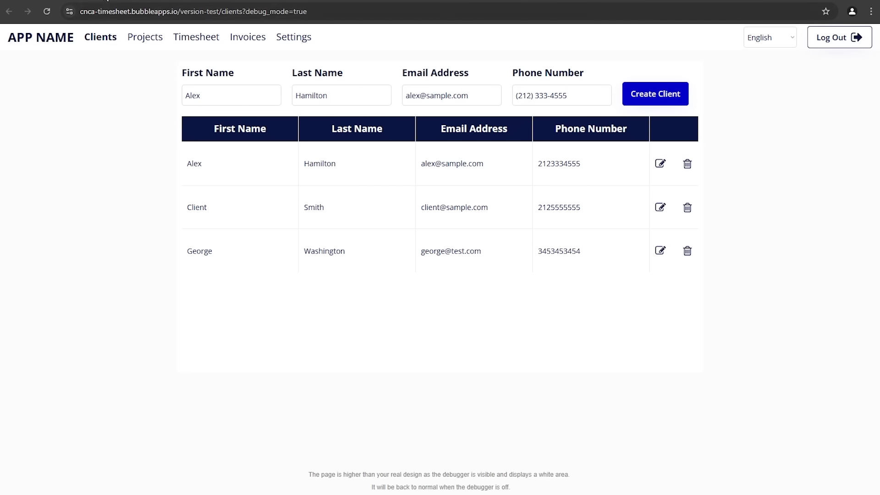
key(ctrl+Tab)
click(734, 136)
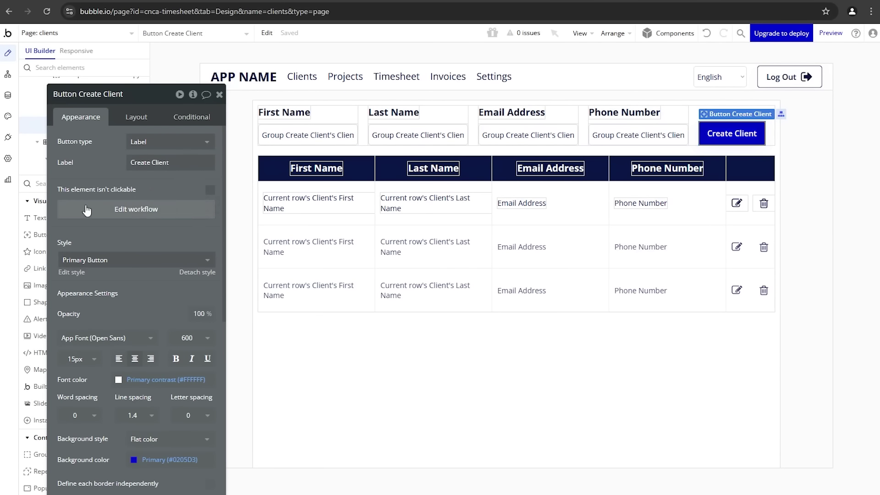
Step: Add a condition 'Parent group's Client is not empty' that changes the button label to 'Save Changes'
click(277, 121)
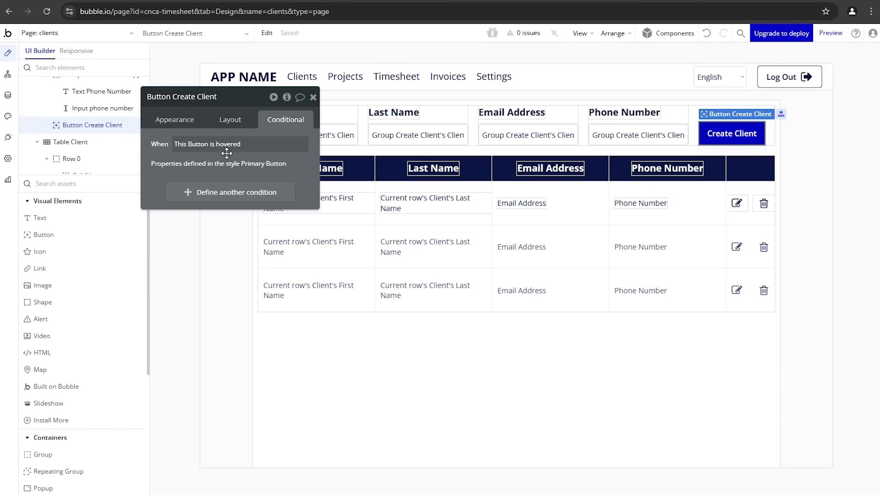
click(204, 192)
click(193, 197)
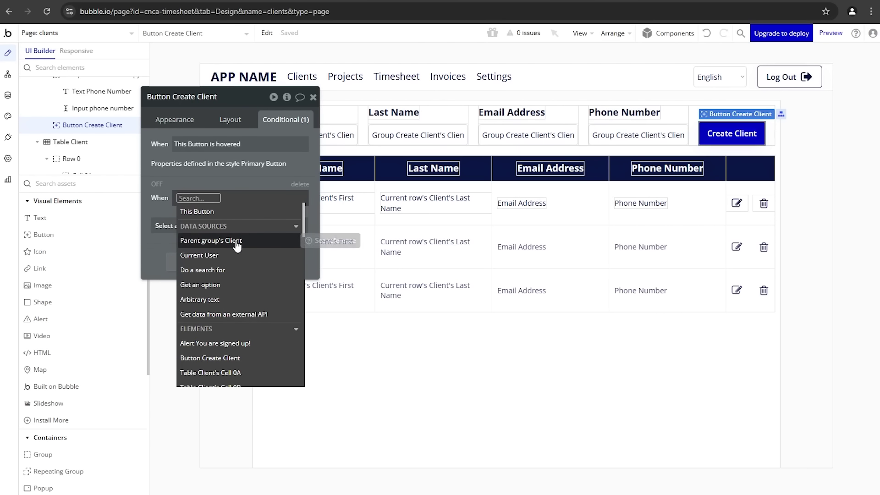
click(233, 242)
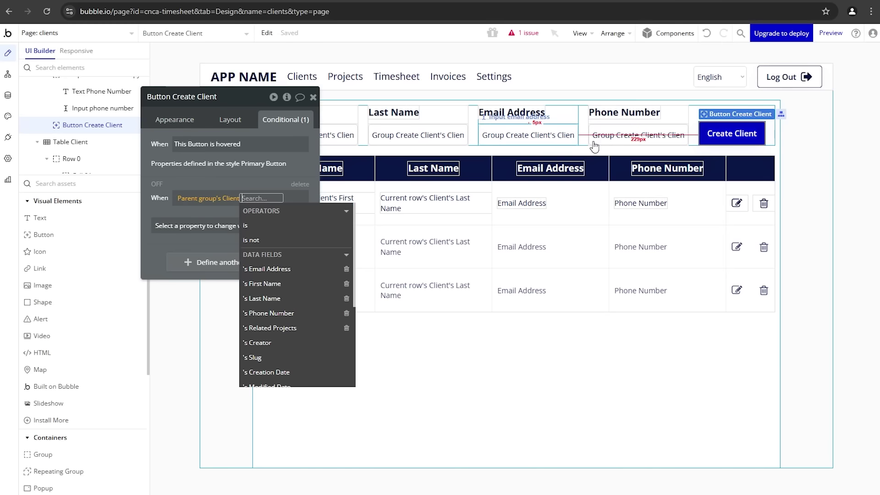
text(em)
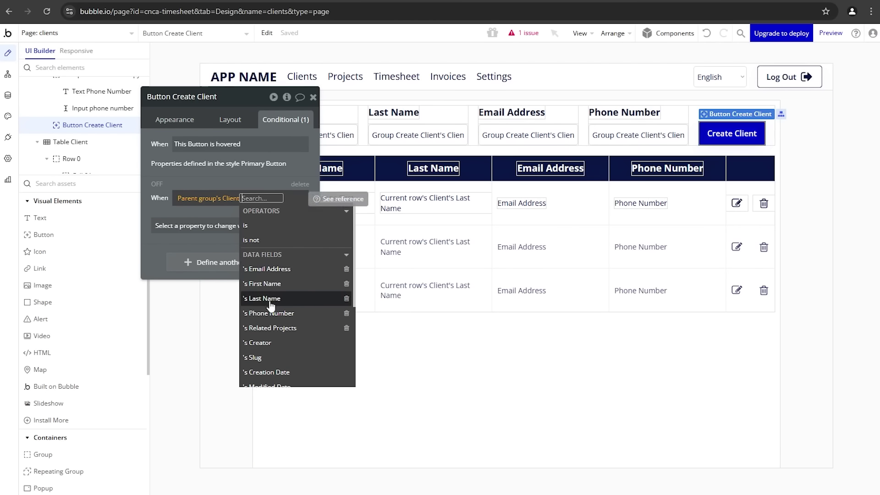
click(269, 267)
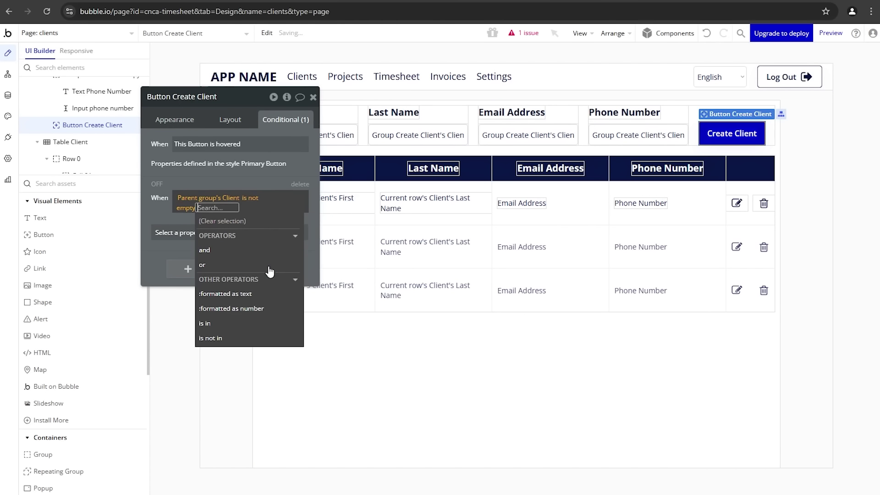
click(178, 225)
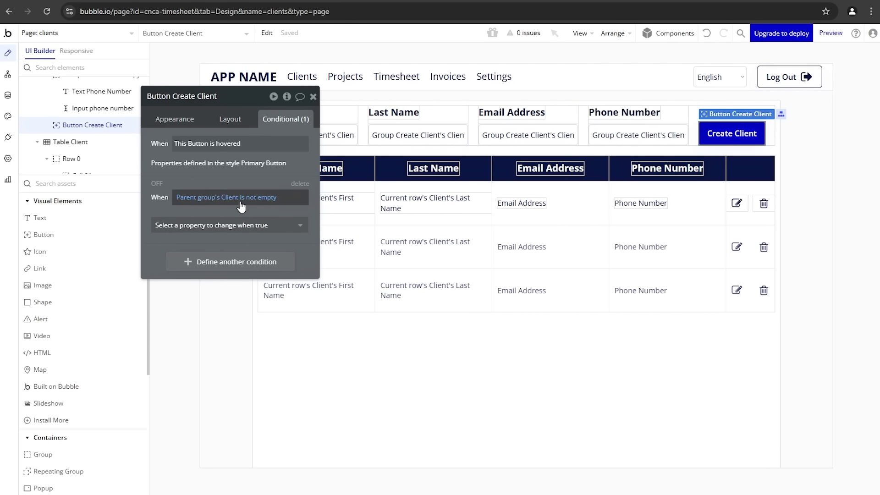
click(228, 225)
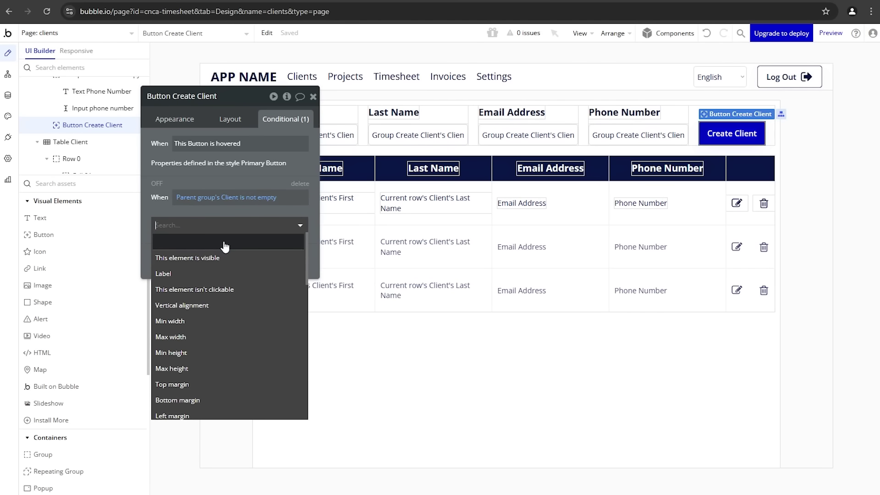
click(245, 273)
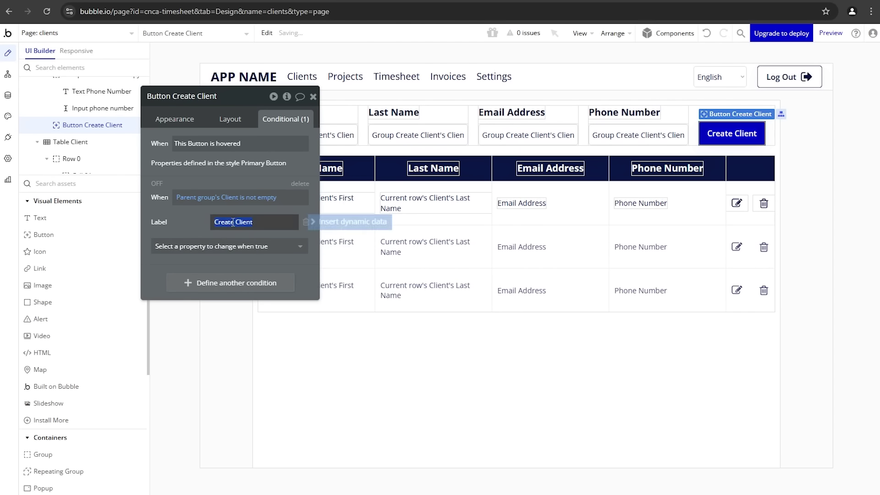
text(Save Changes)
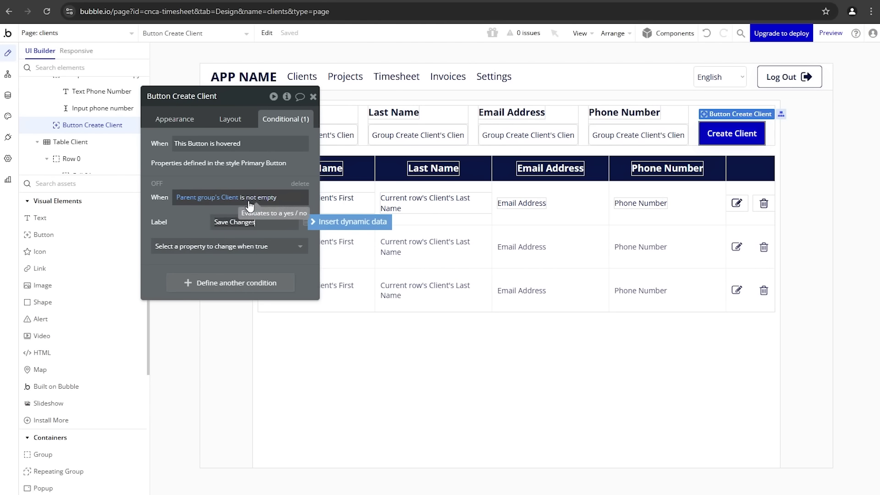
click(197, 215)
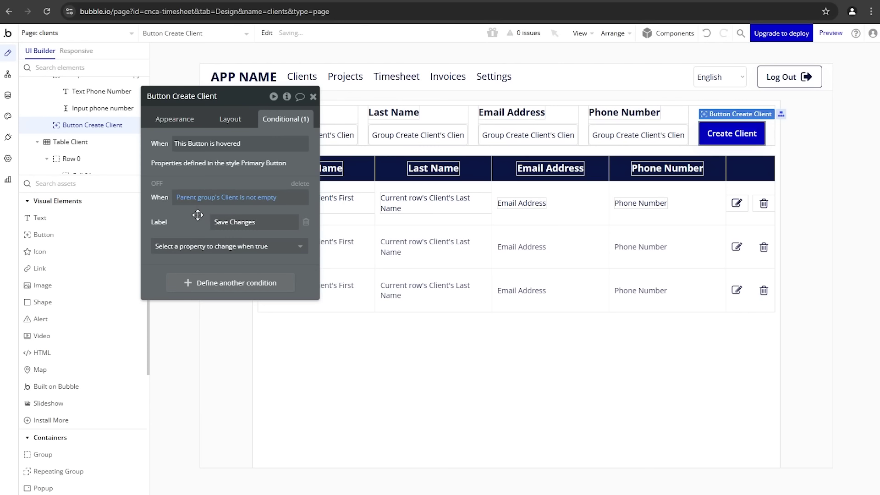
Step: Have the same condition set the background to green #16943A, previewing the condition on and off
click(192, 246)
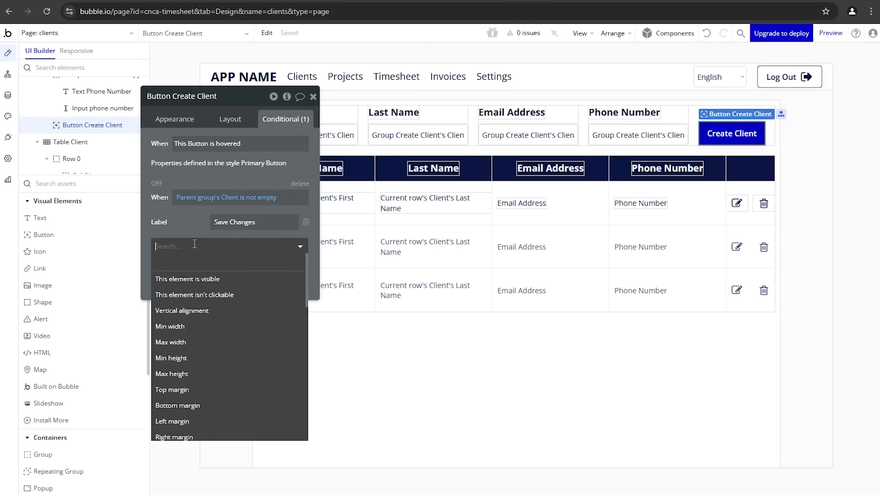
text(col)
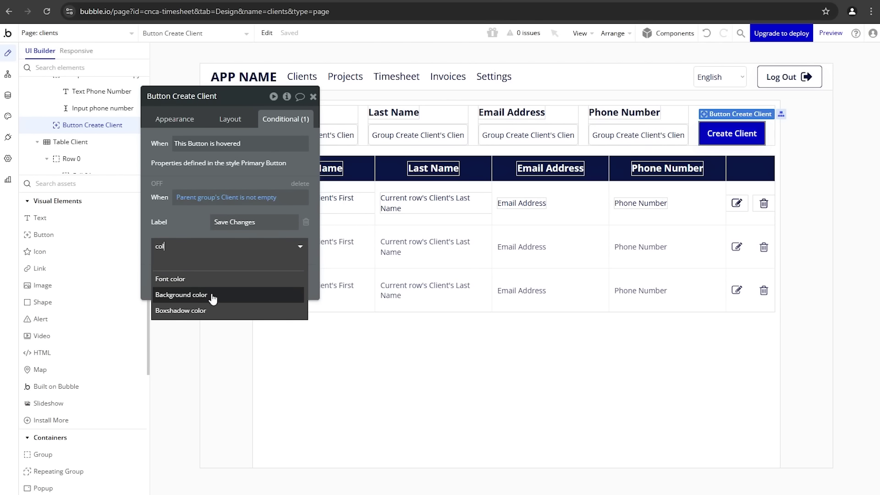
click(211, 295)
click(251, 239)
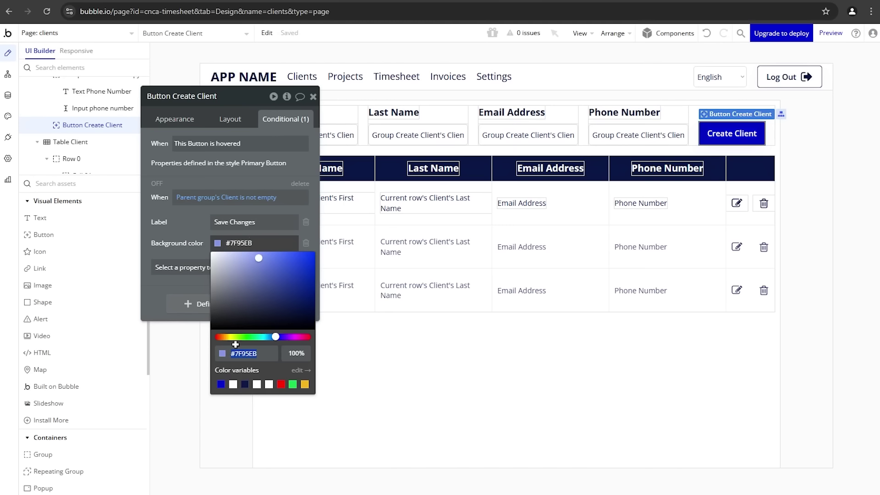
click(292, 385)
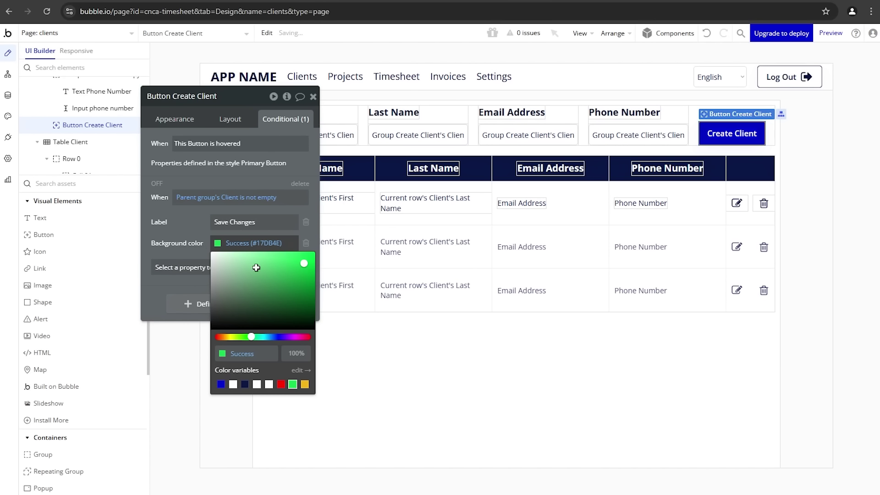
click(156, 184)
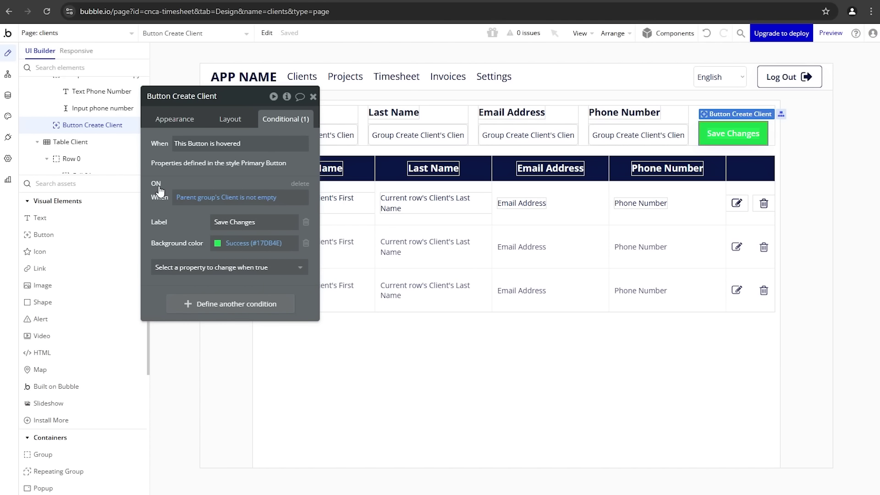
click(236, 243)
click(301, 281)
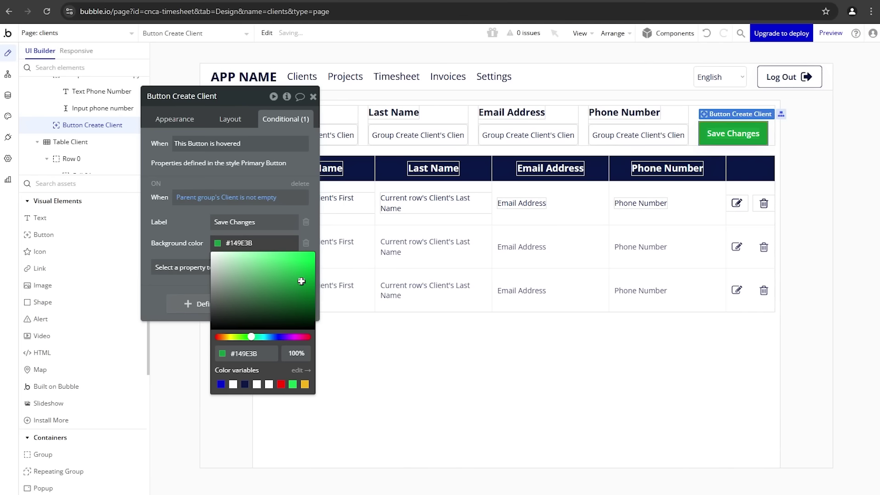
click(299, 284)
click(163, 234)
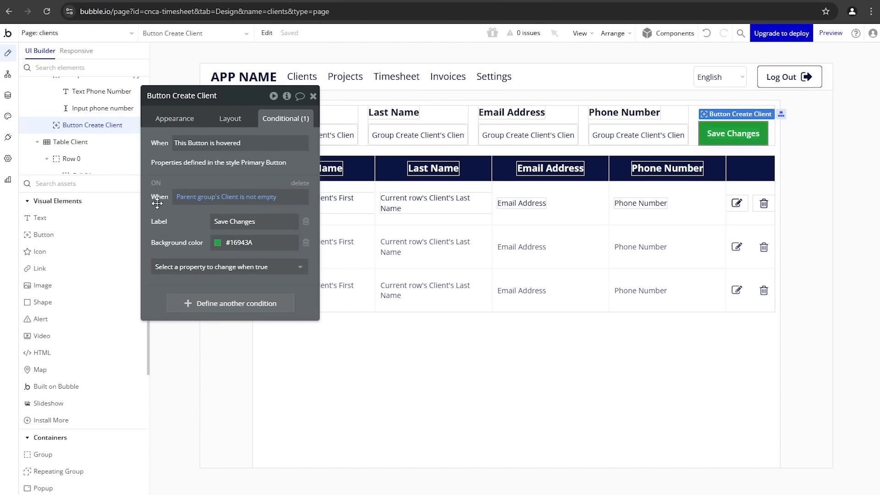
click(155, 184)
click(155, 183)
click(155, 184)
click(155, 183)
click(155, 183)
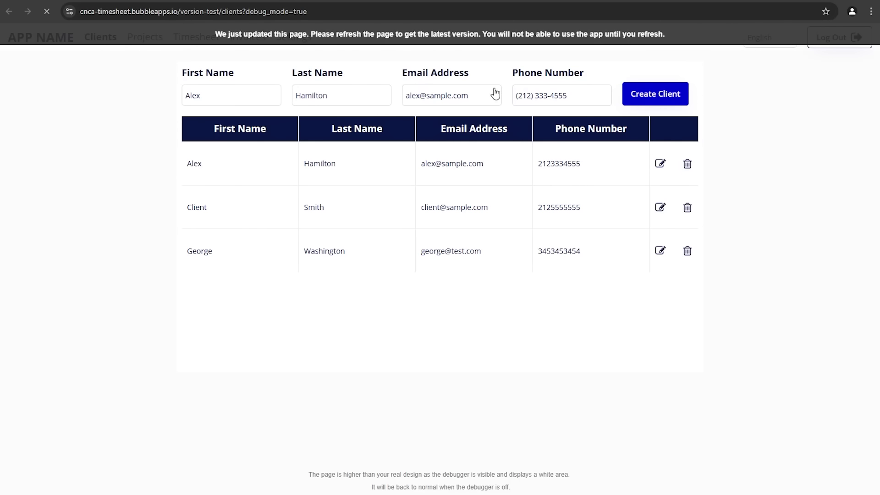
Step: Reload the preview and edit the first client to confirm the green Save Changes button
key(F5)
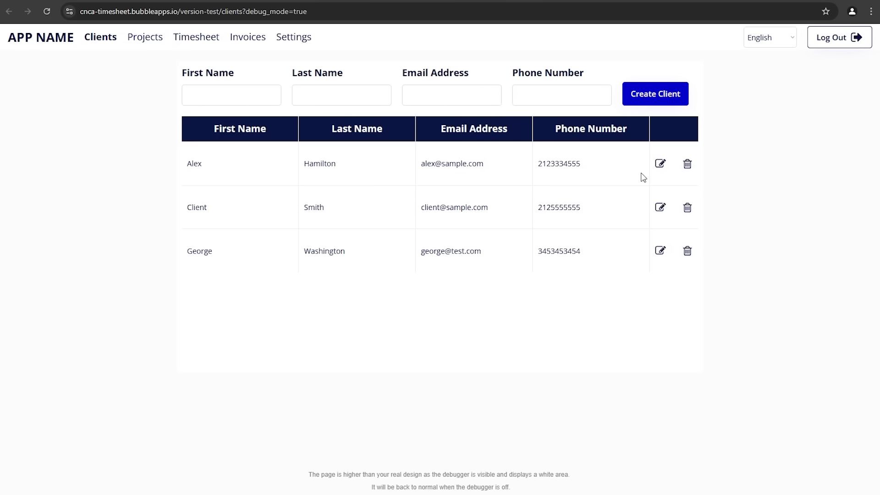
click(660, 165)
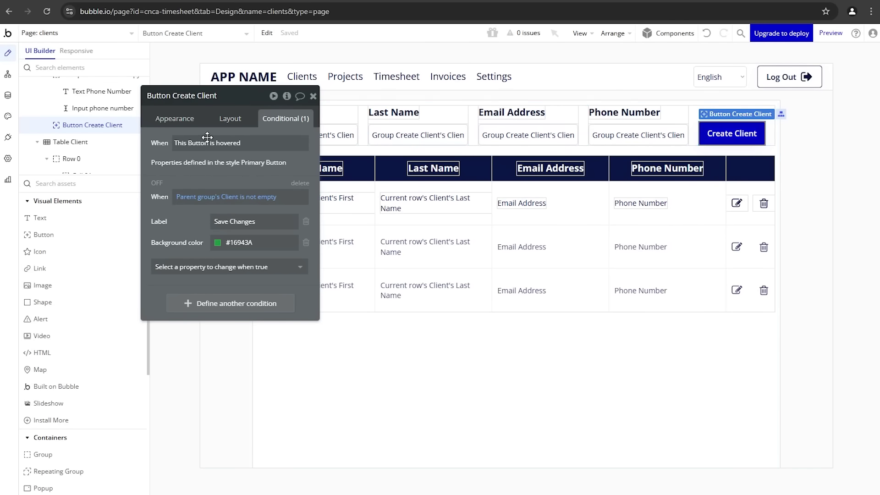
Step: Make the Create Client click workflow run only when Parent group's Client is empty
click(184, 120)
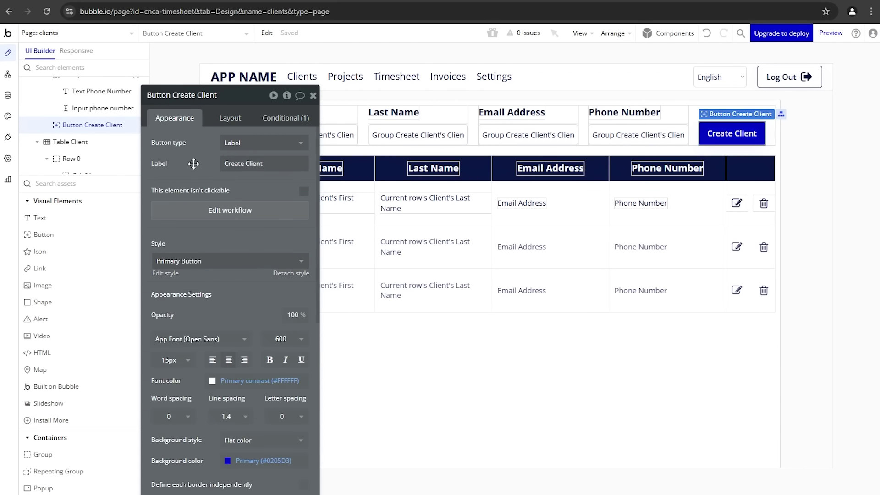
click(188, 215)
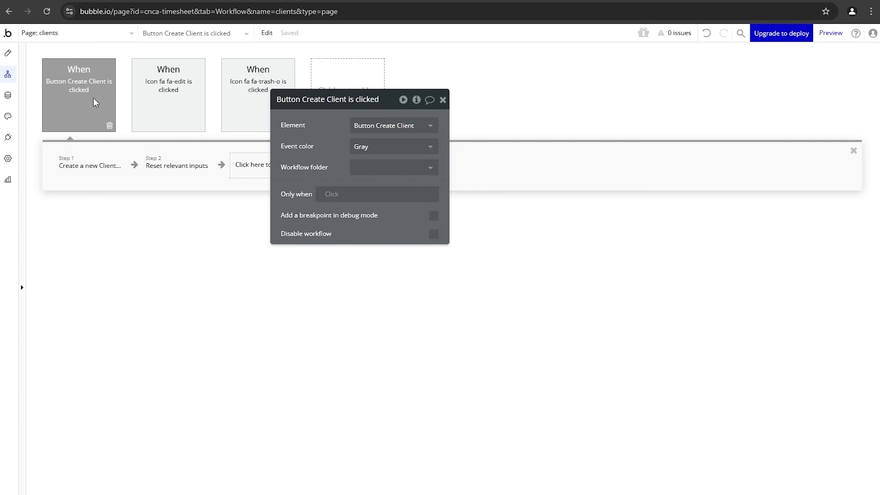
click(332, 197)
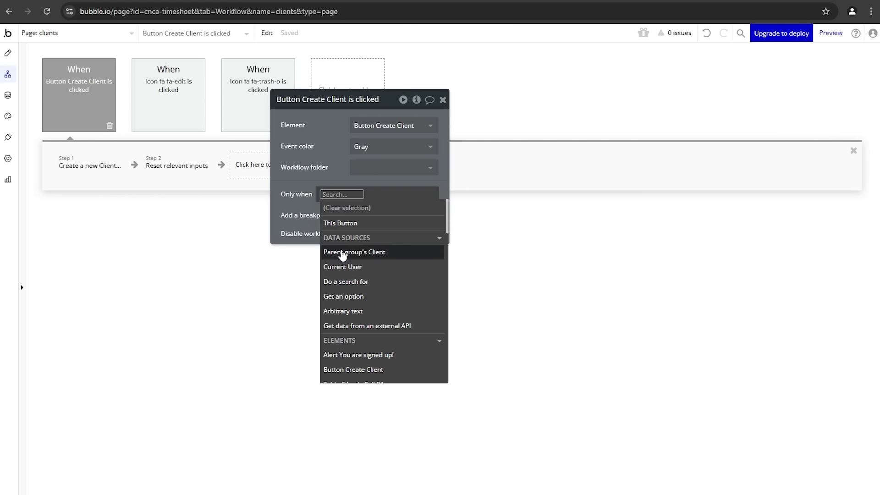
click(343, 252)
text(em)
click(397, 251)
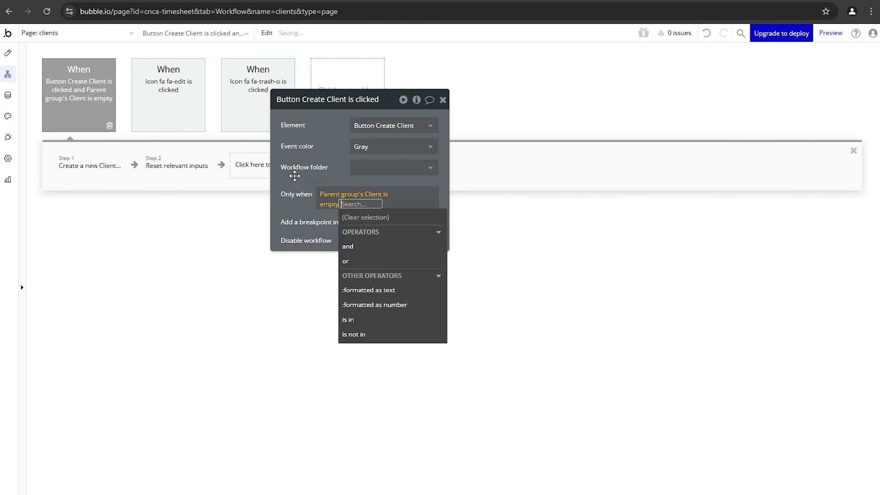
click(293, 172)
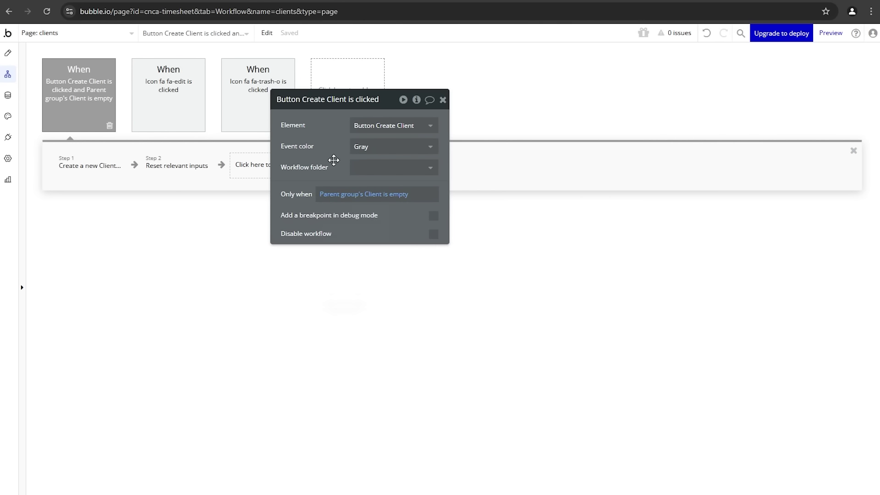
Step: Duplicate the click event and change the copy's condition to Parent group's Client is not empty
right_click(77, 100)
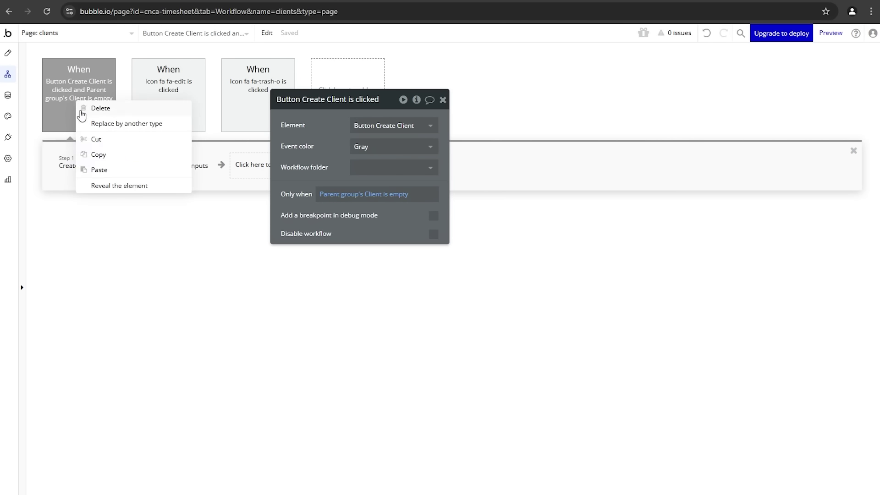
click(85, 153)
right_click(91, 123)
click(118, 190)
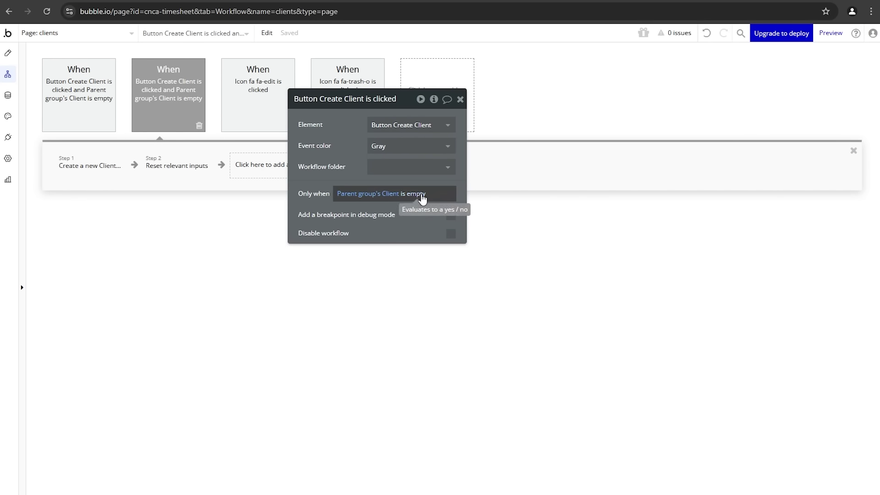
click(419, 194)
text(em)
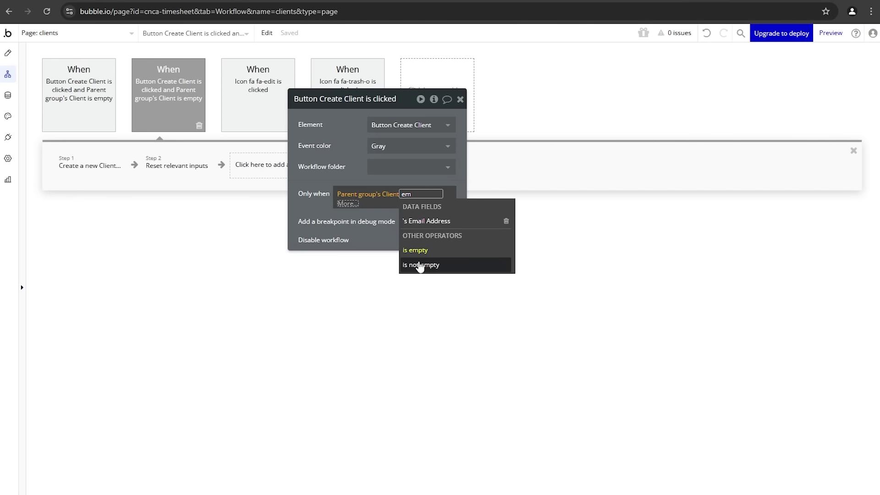
click(425, 262)
click(349, 163)
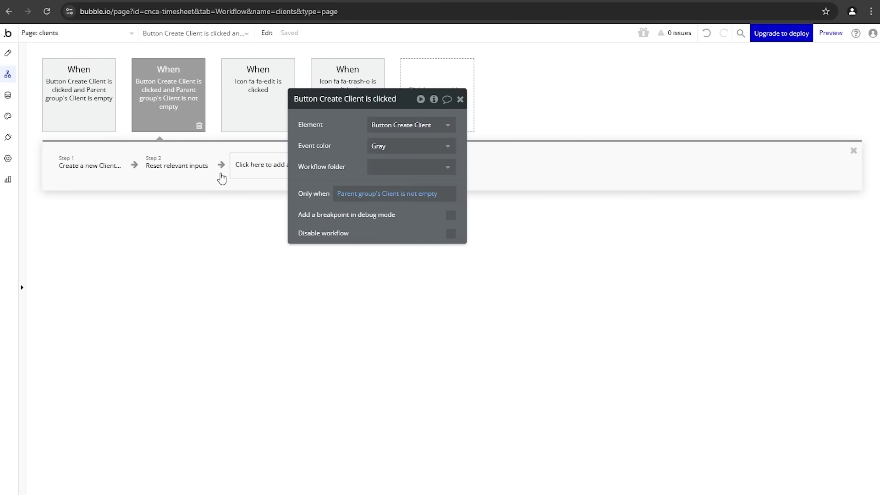
click(110, 176)
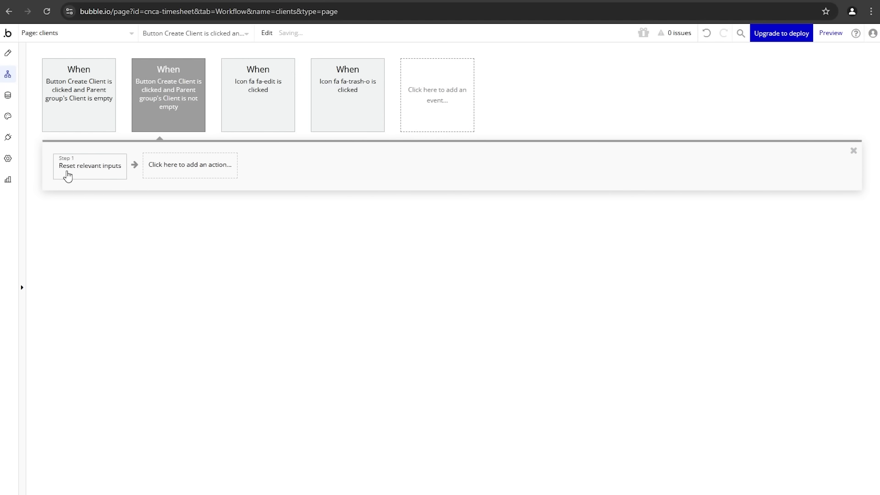
Step: Replace the copy's create step with Make changes to Parent group's Client, all fields except Related Projects
right_click(67, 175)
click(75, 200)
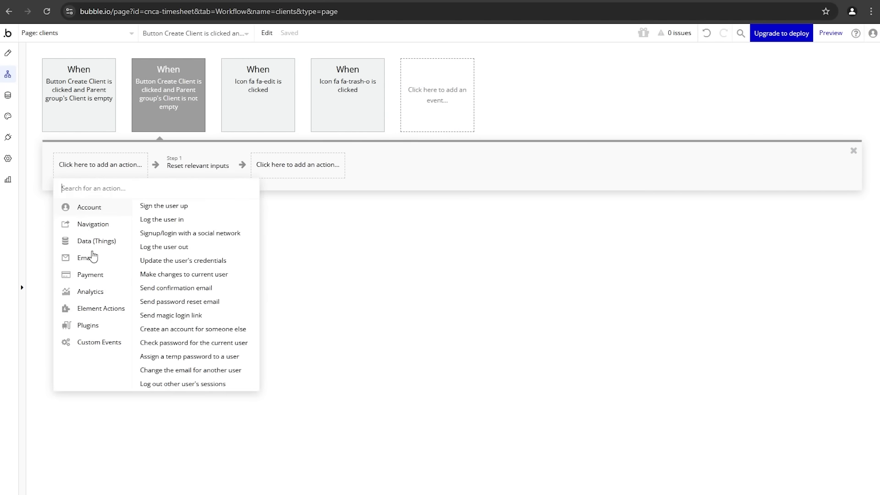
mouse_move(102, 240)
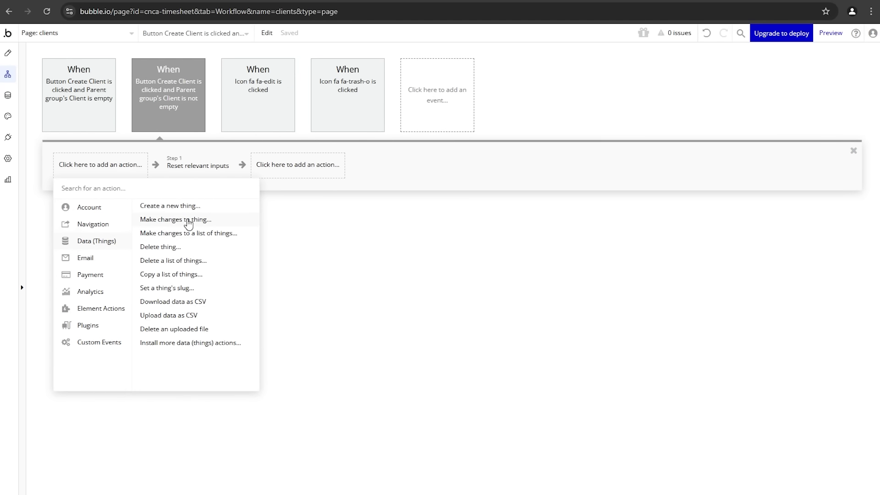
click(196, 222)
click(388, 128)
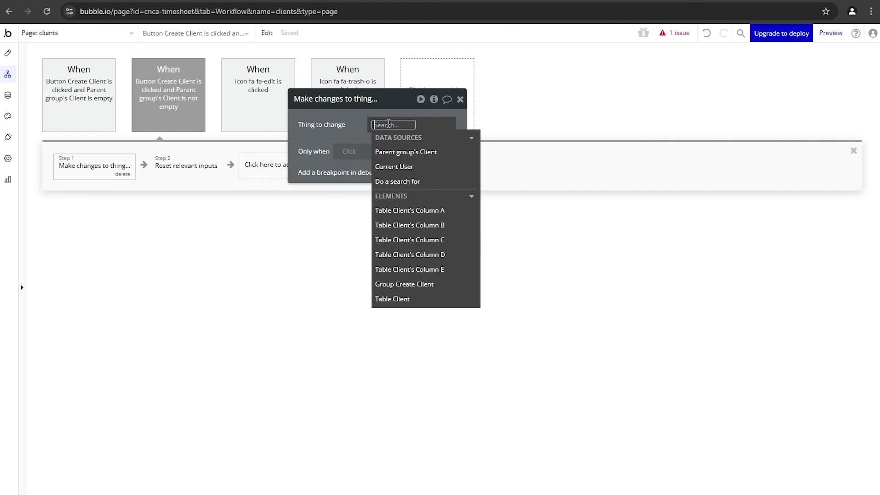
click(391, 150)
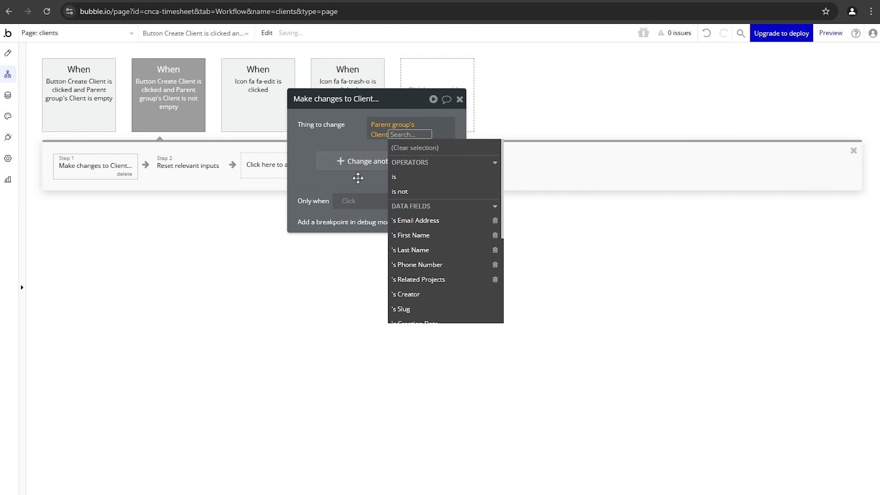
click(358, 178)
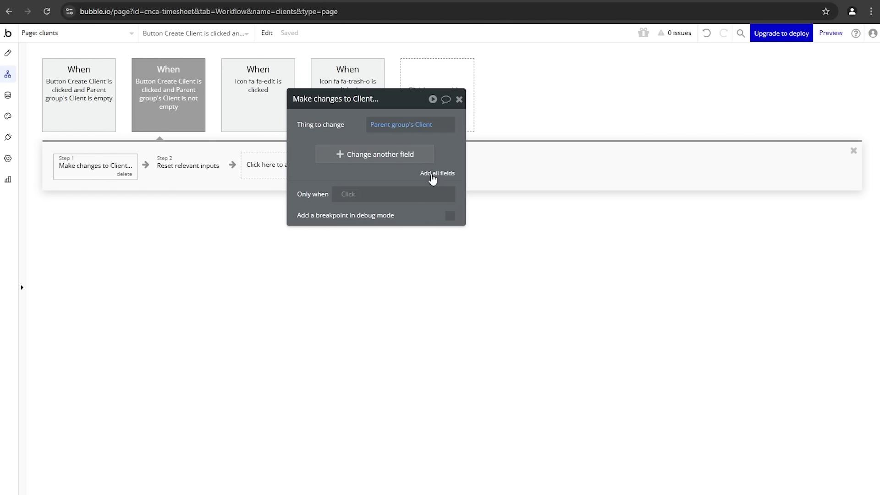
click(434, 175)
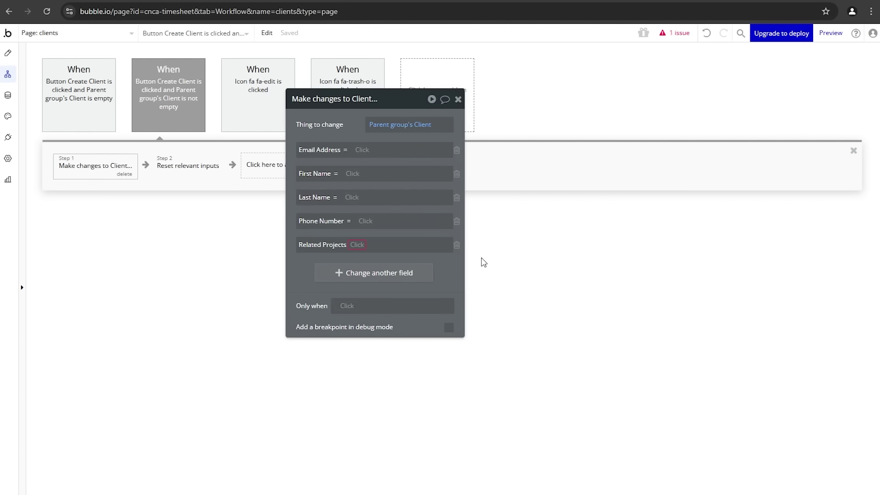
click(457, 245)
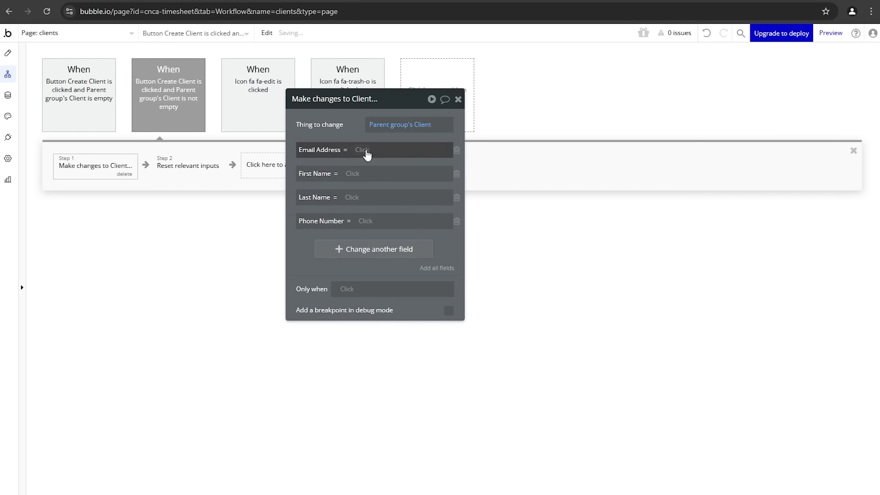
Step: Set Email Address and First Name to the email and first name inputs' values
click(365, 150)
text(email)
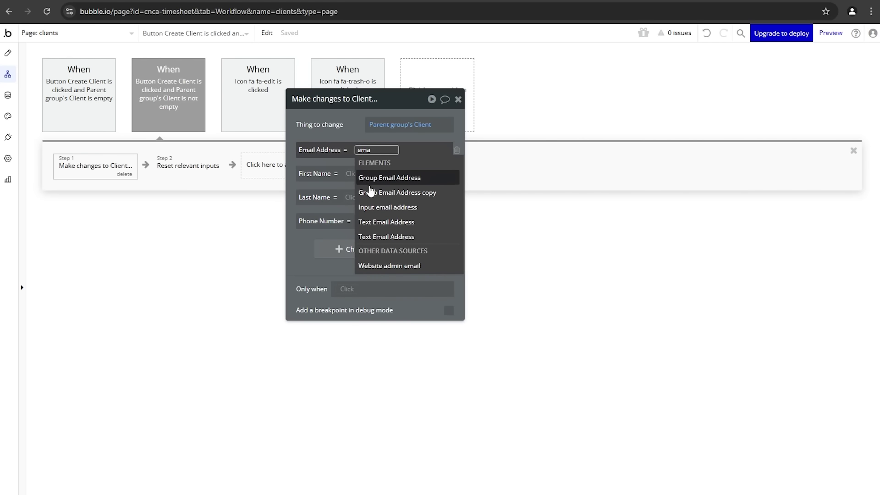
click(371, 207)
click(387, 188)
click(338, 130)
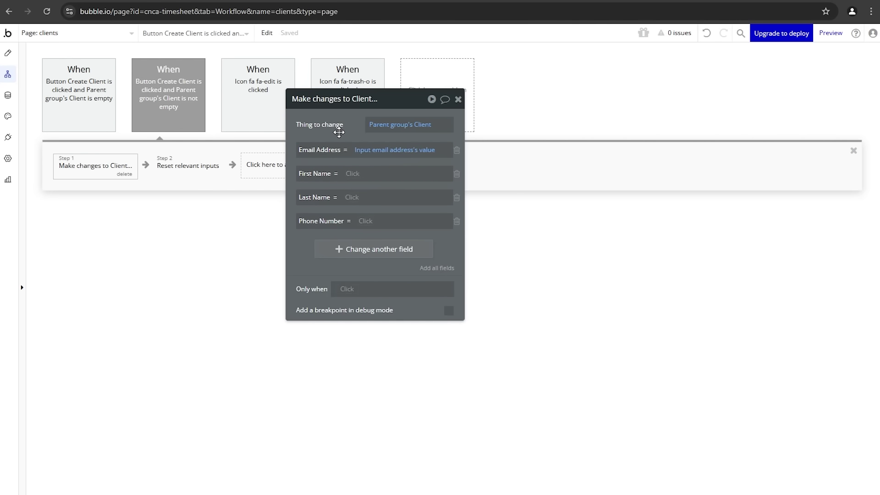
click(353, 173)
text(first)
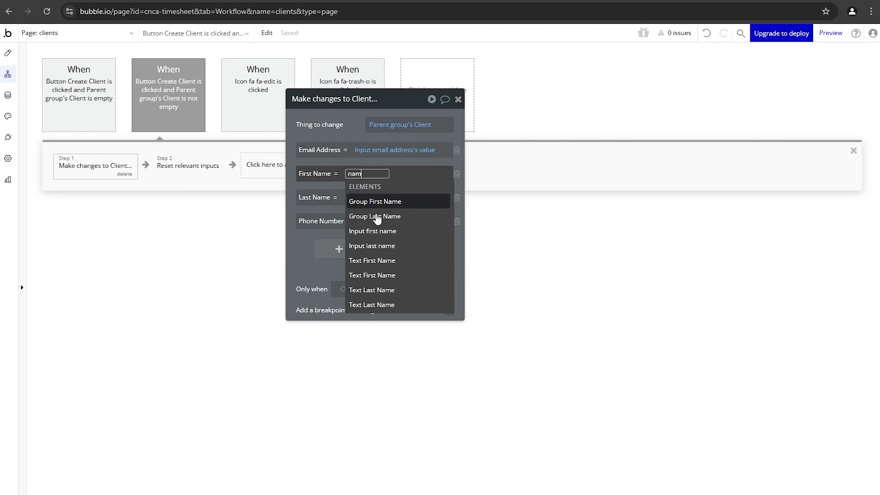
click(385, 230)
click(407, 202)
click(359, 120)
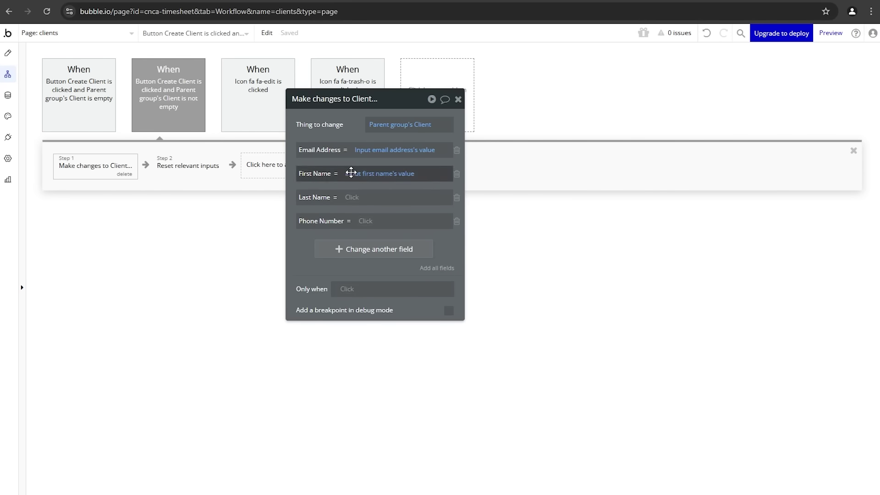
Step: Set Last Name and Phone Number to the last name and phone inputs' values
click(351, 197)
text(name)
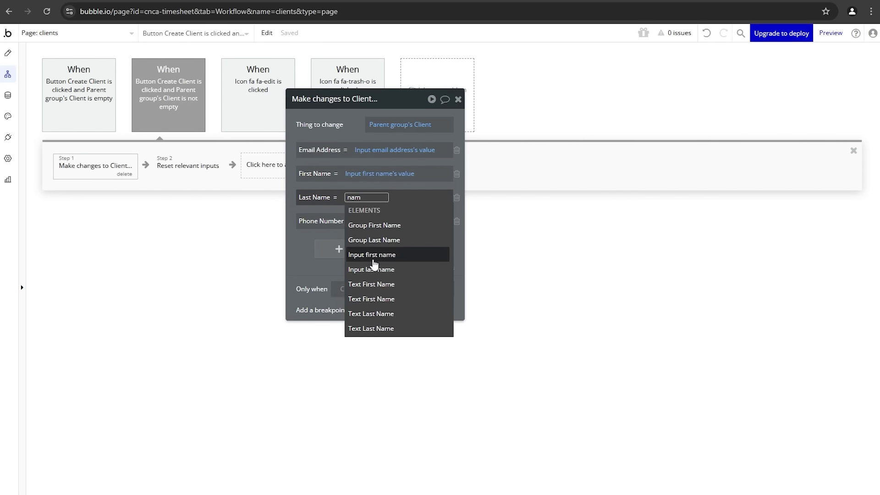
click(374, 266)
click(406, 226)
click(338, 136)
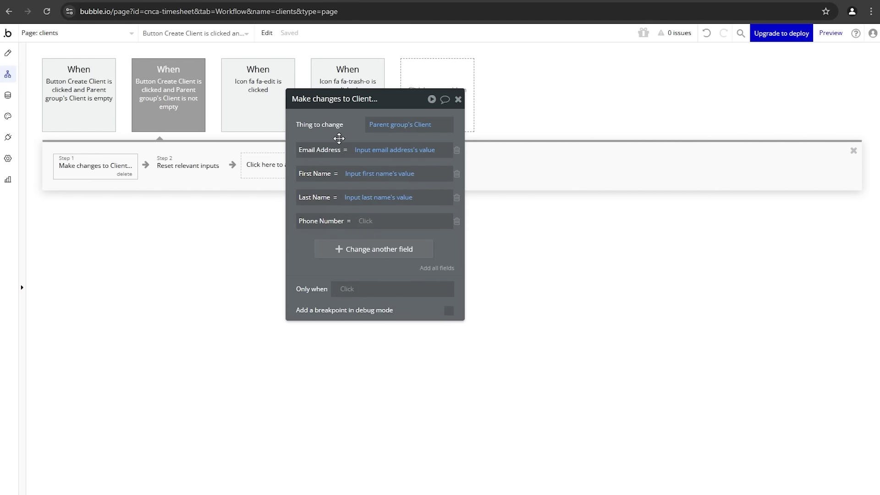
click(365, 221)
text(na)
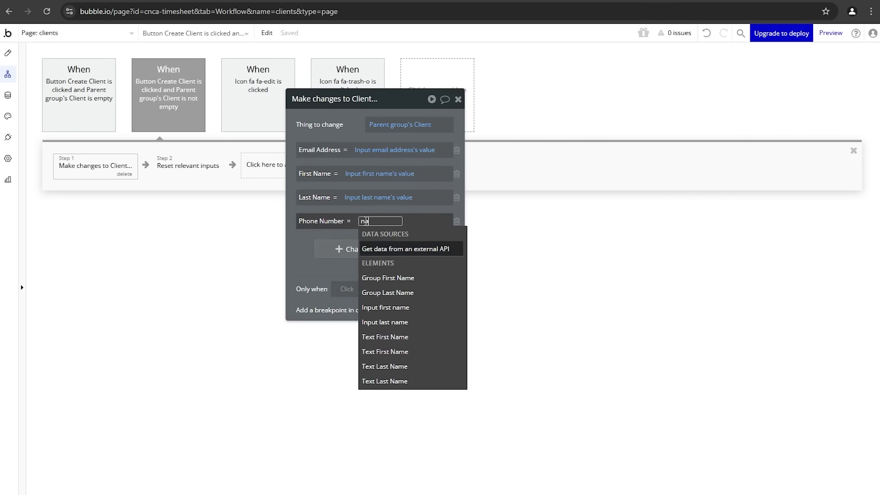
key(BackSpace)
key(BackSpace)
text(phone)
click(367, 252)
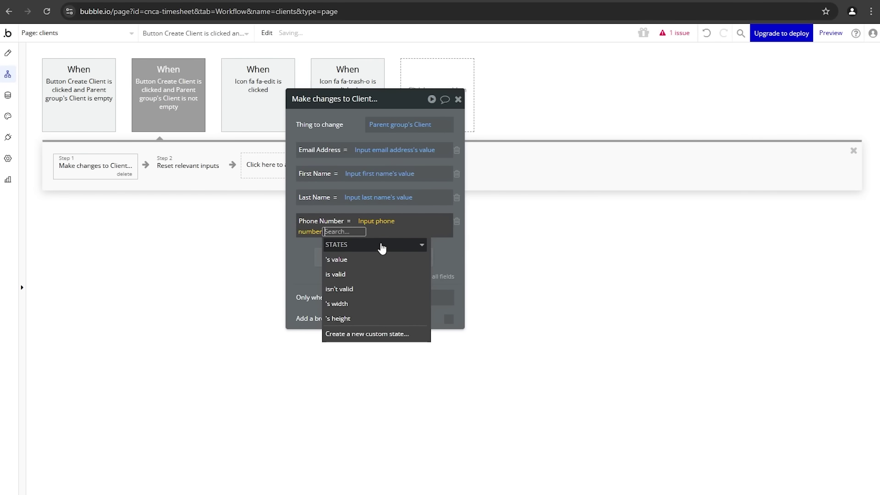
click(369, 262)
click(330, 130)
drag(330, 131, 394, 141)
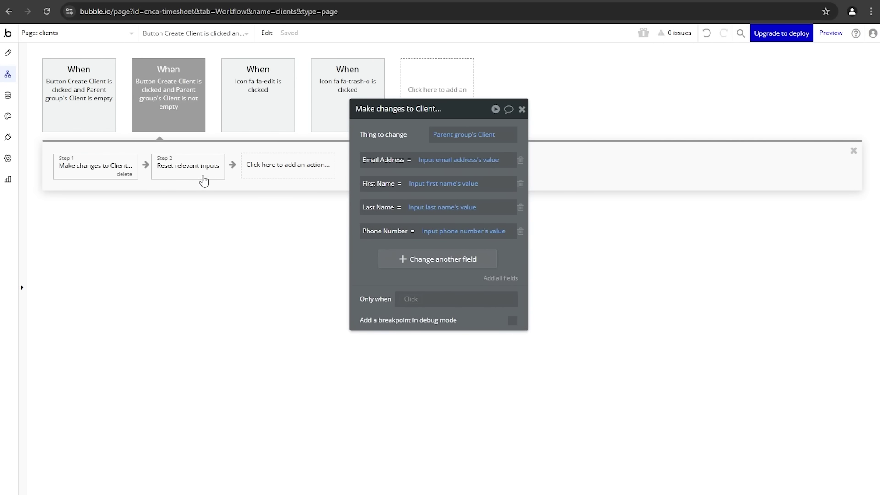
Step: Replace the Reset relevant inputs step with a Reset data action as step 2
click(208, 183)
click(214, 174)
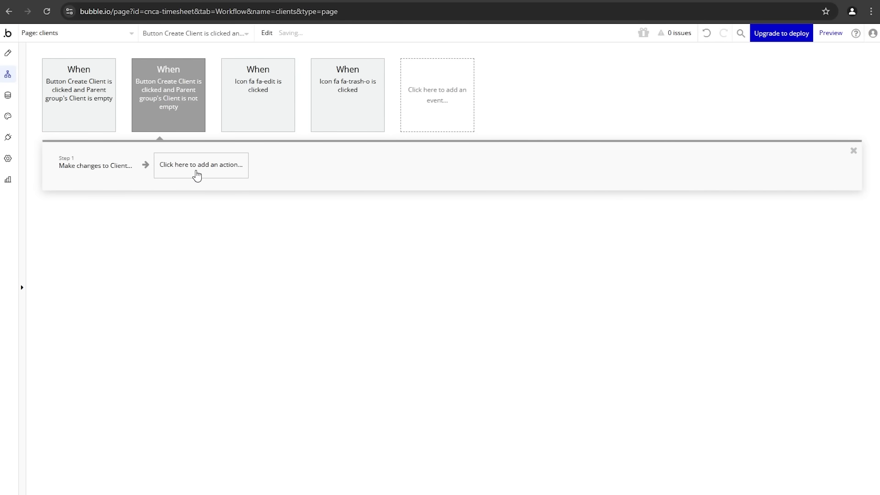
click(197, 176)
mouse_move(180, 308)
click(309, 291)
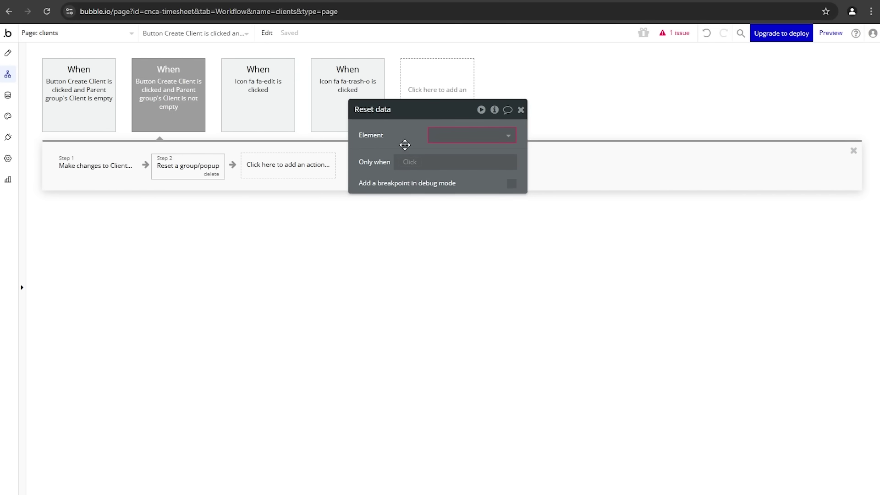
Step: Set the Reset data element to Group Create Client and copy that step
drag(405, 143, 384, 176)
click(409, 169)
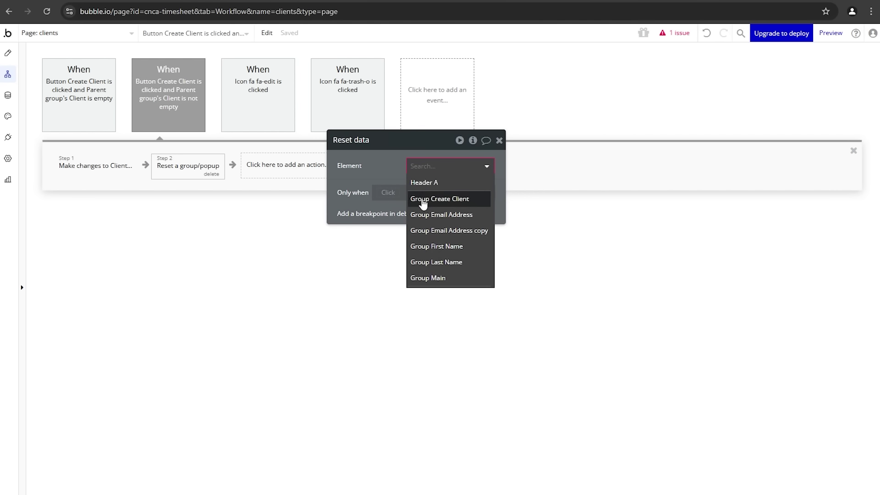
click(449, 198)
right_click(186, 175)
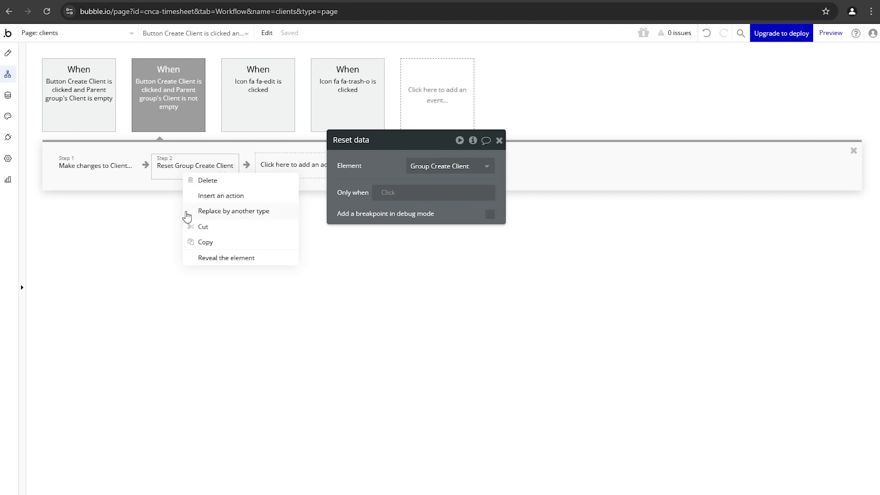
click(202, 241)
Step: Swap the create workflow's Reset relevant inputs for the pasted reset step, then preview the page
click(66, 114)
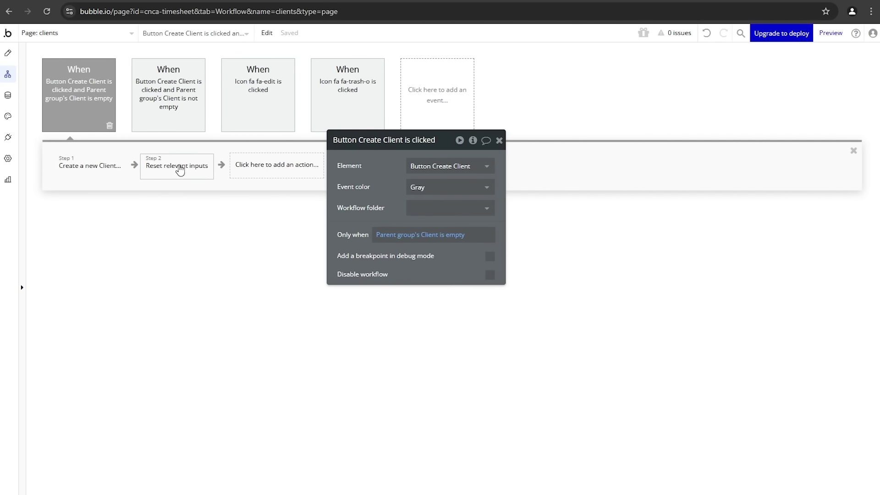
click(180, 168)
click(196, 176)
right_click(187, 172)
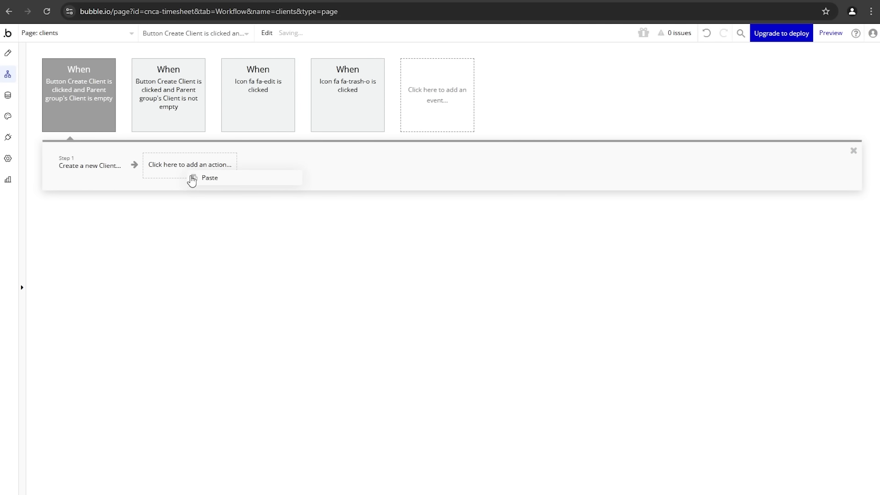
click(192, 179)
click(218, 2)
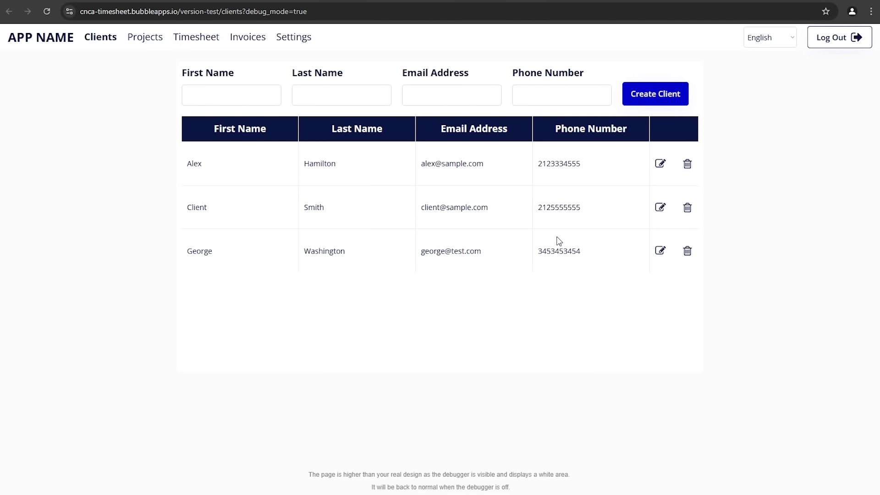
Step: Edit the Client Smith record to Jane Doe and save the changes
click(661, 210)
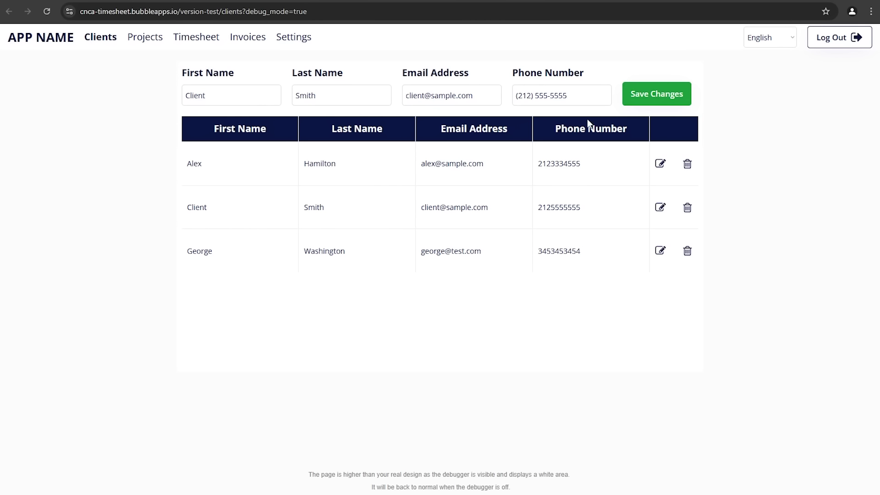
drag(262, 96, 128, 105)
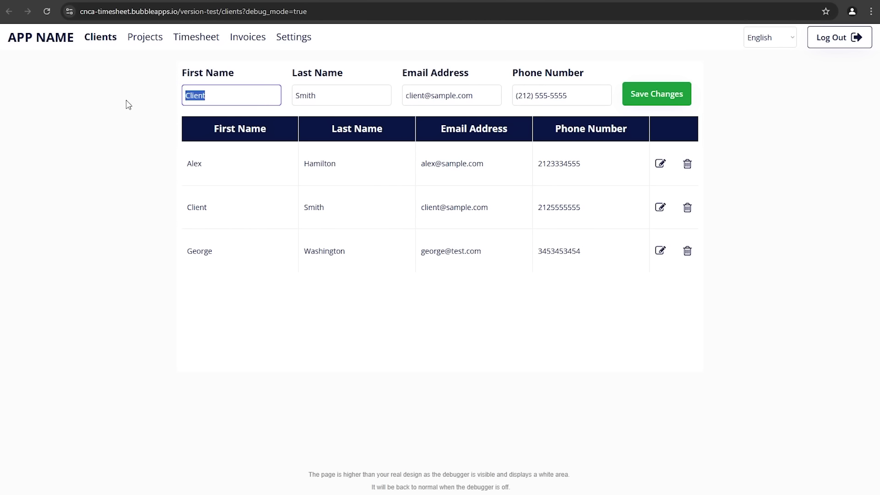
key(BackSpace)
key(Tab)
text(Doe)
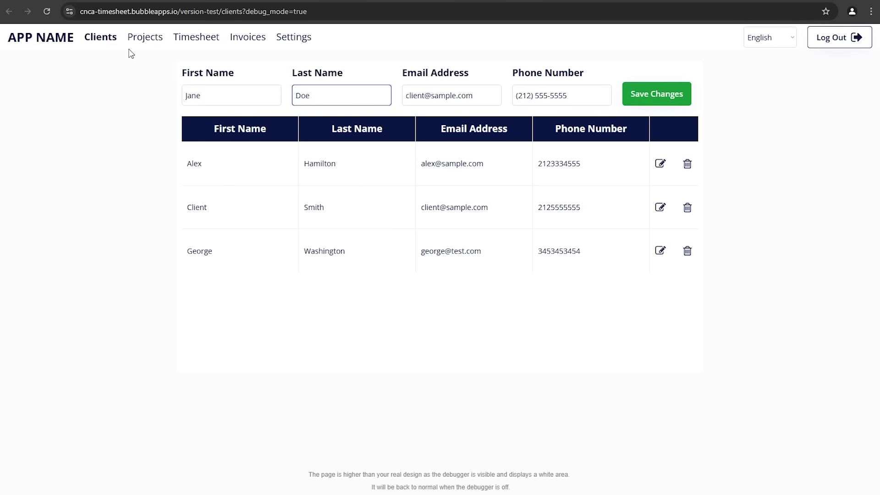
click(148, 77)
click(422, 104)
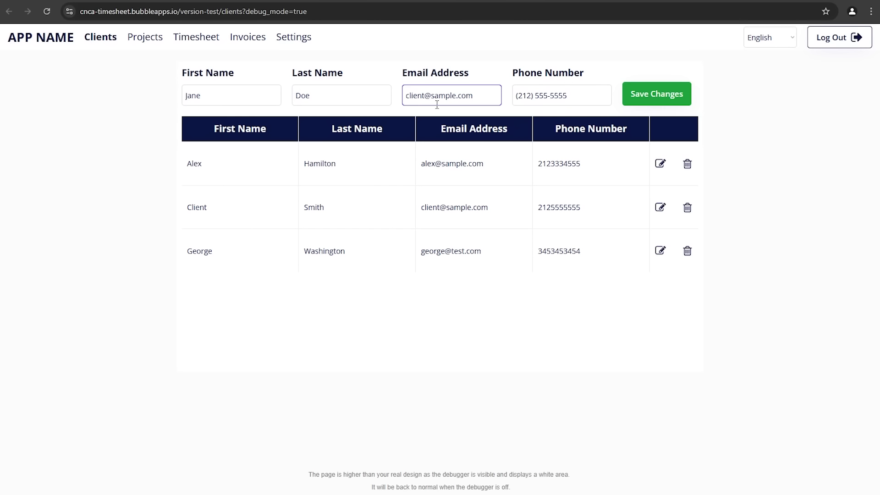
click(644, 101)
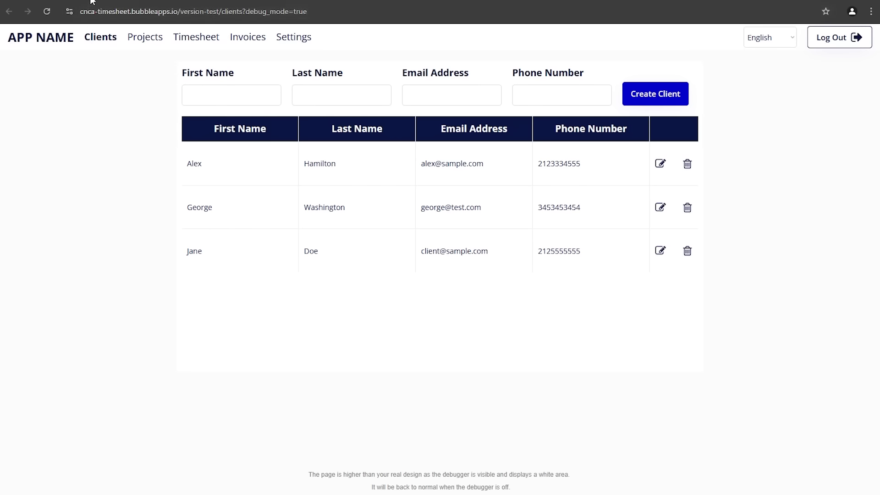
Step: Verify the Jane Doe entry under App data > All Clients, then return to the preview
key(ctrl+Tab)
click(11, 95)
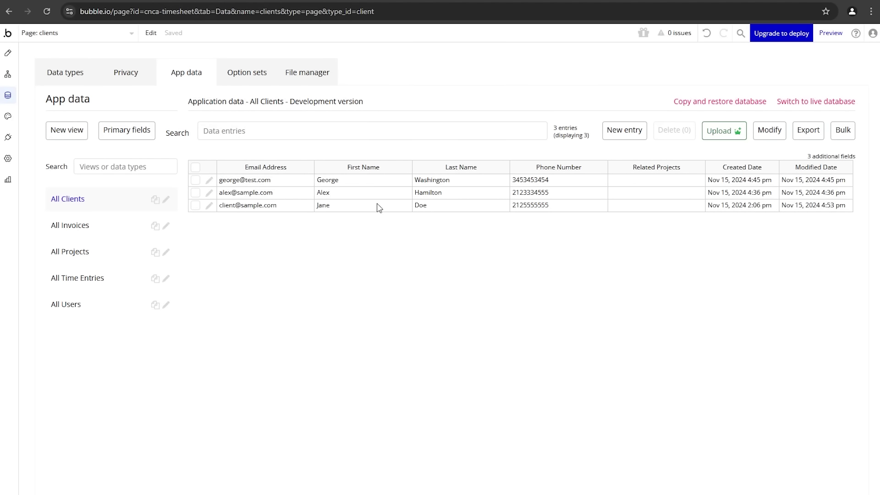
click(347, 208)
click(417, 208)
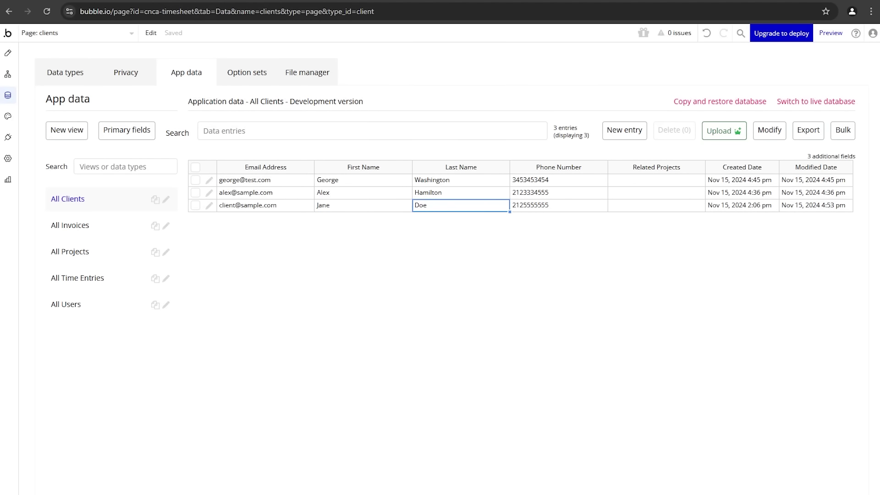
key(ctrl+Tab)
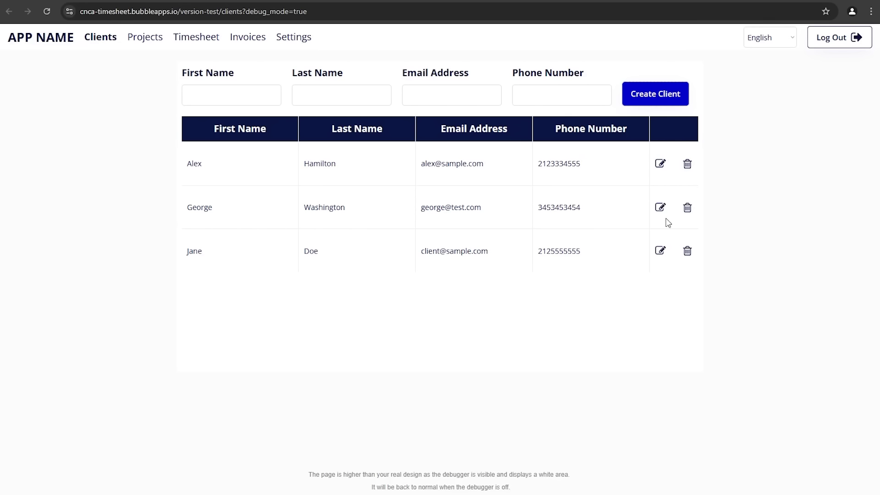
Step: Edit the selected client's first name, email (test.com domain) and phone number, then save the changes
click(660, 165)
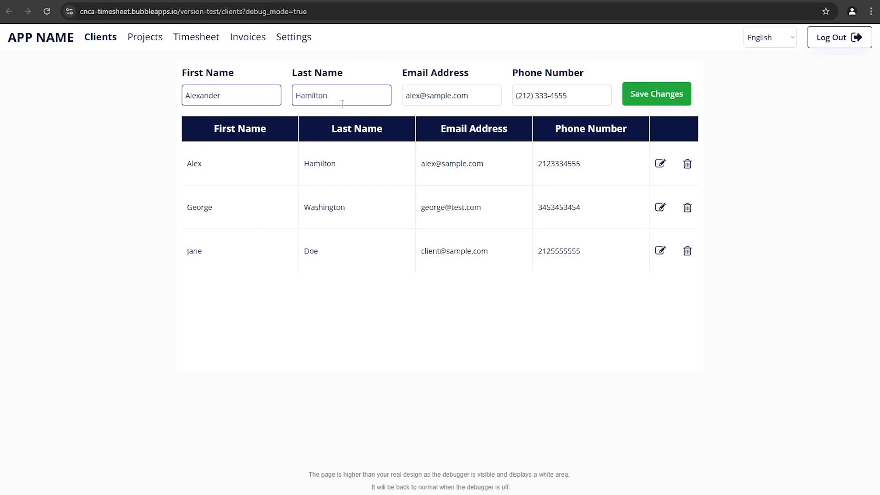
drag(426, 96, 527, 114)
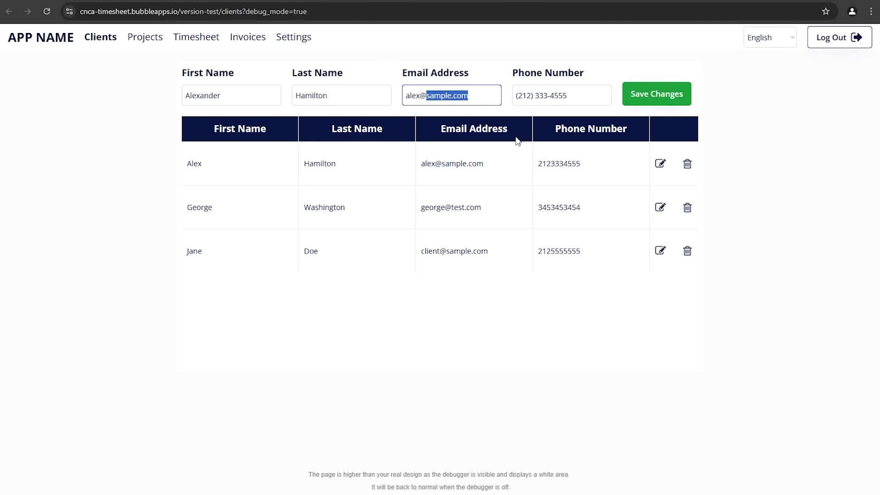
text(test)
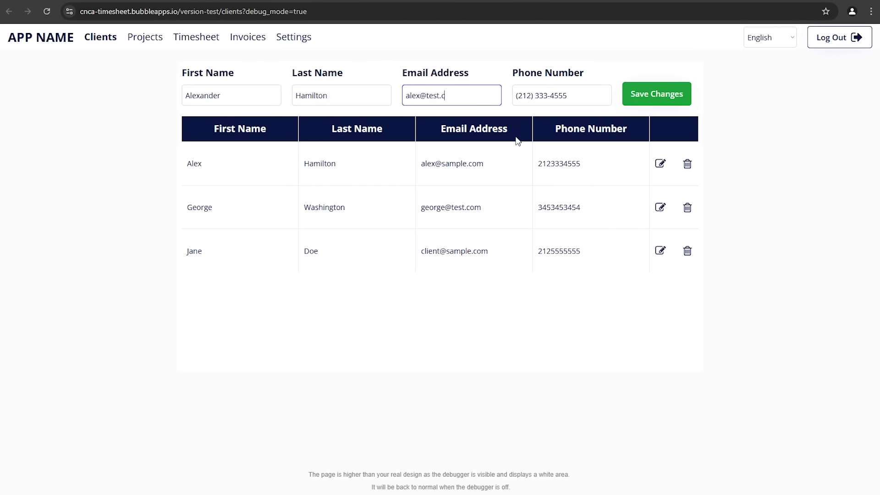
drag(607, 95, 506, 95)
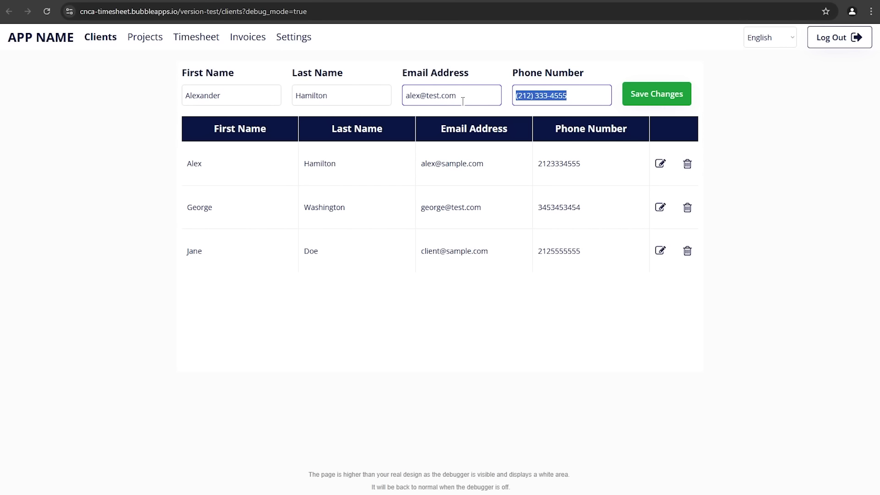
text(5__) ___-____)
click(687, 104)
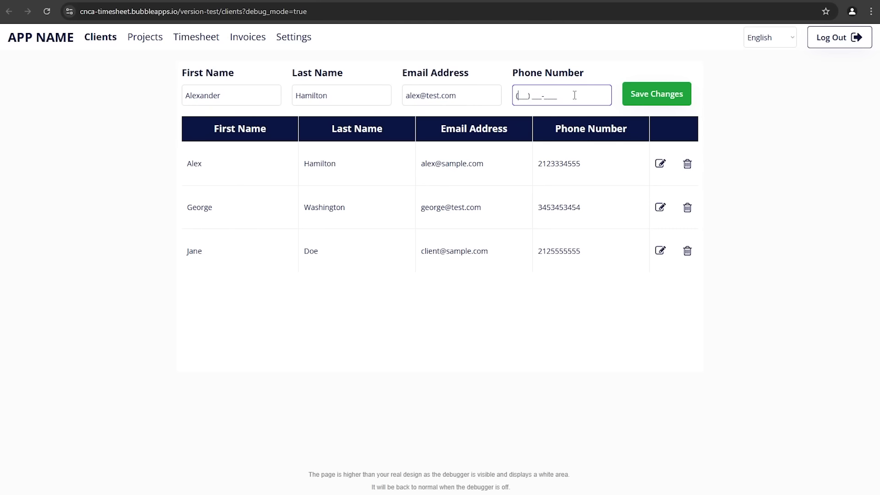
click(636, 97)
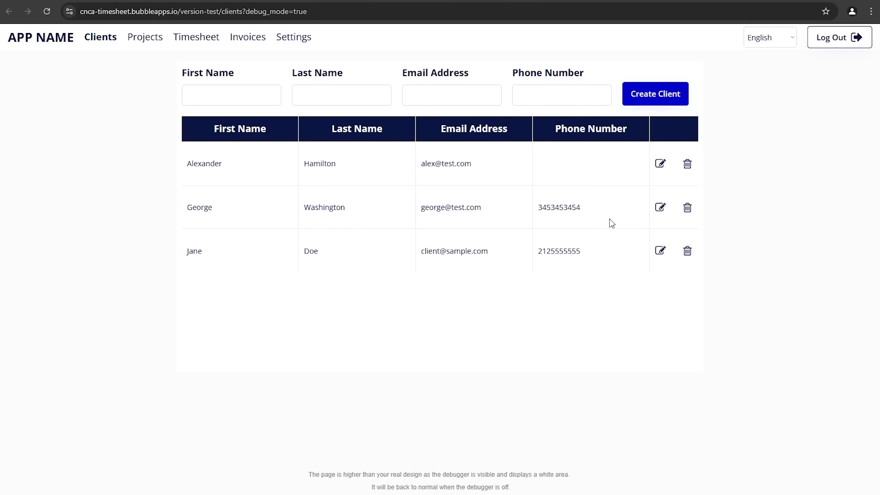
Step: Delete the third client's record from the Clients list
drag(426, 253, 504, 257)
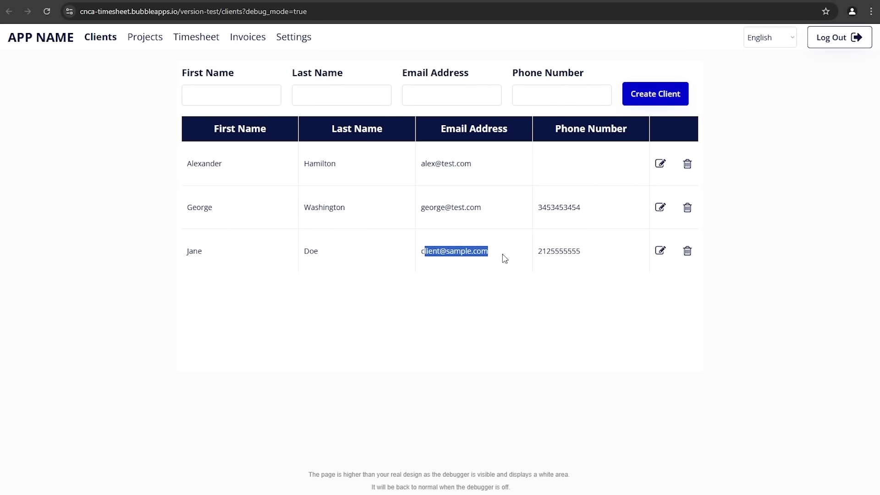
click(509, 258)
click(689, 254)
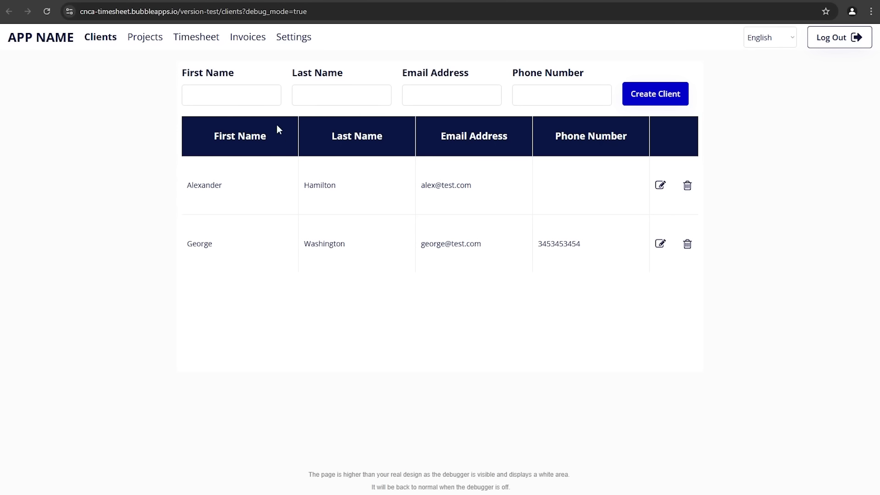
Step: Make Row 0 of Table Client fixed-height at 50 px, then return to the preview
click(163, 3)
click(7, 54)
click(265, 170)
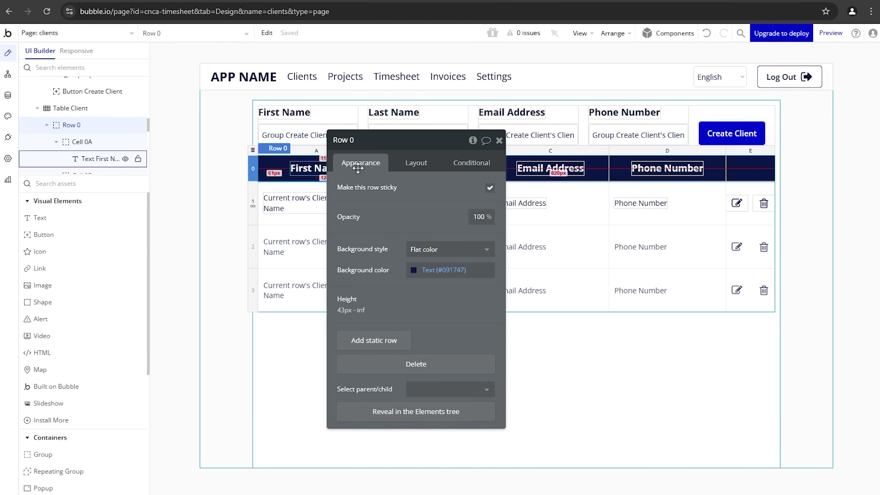
click(407, 162)
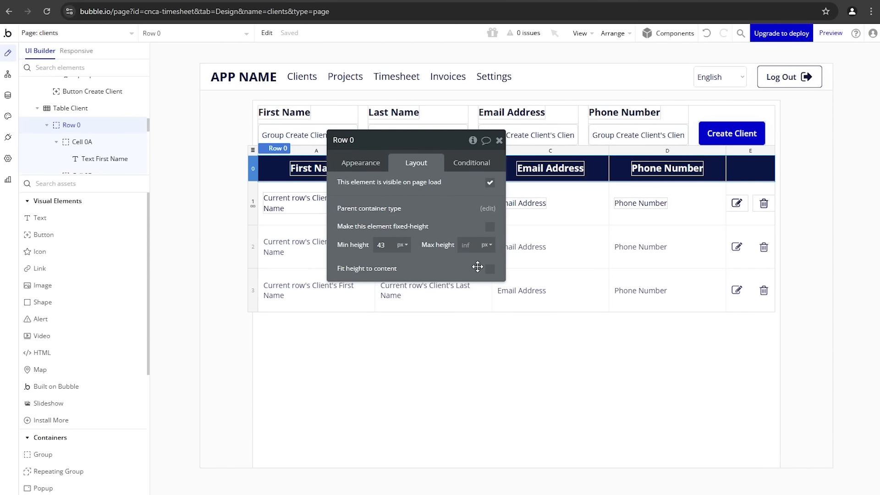
click(490, 227)
double_click(387, 246)
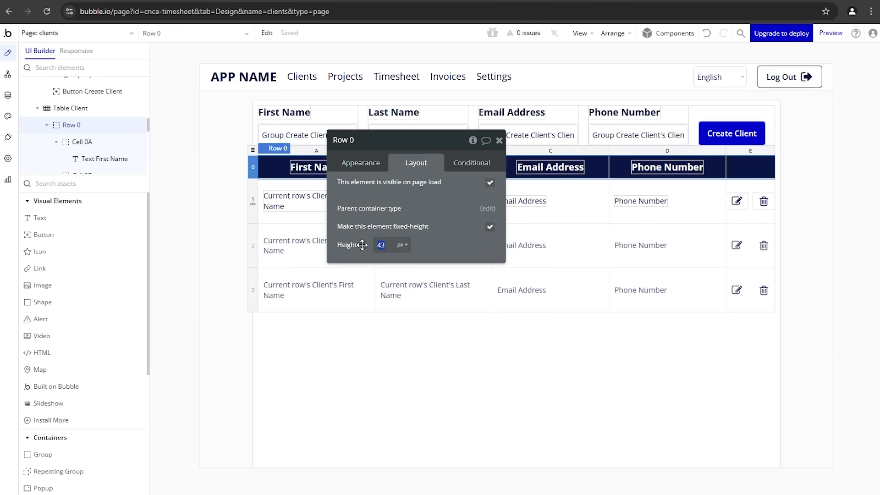
text(50)
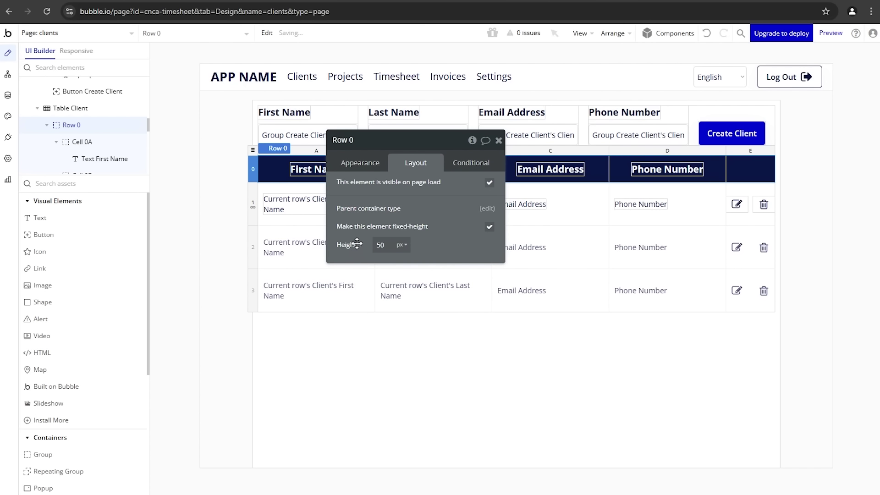
drag(410, 198, 393, 268)
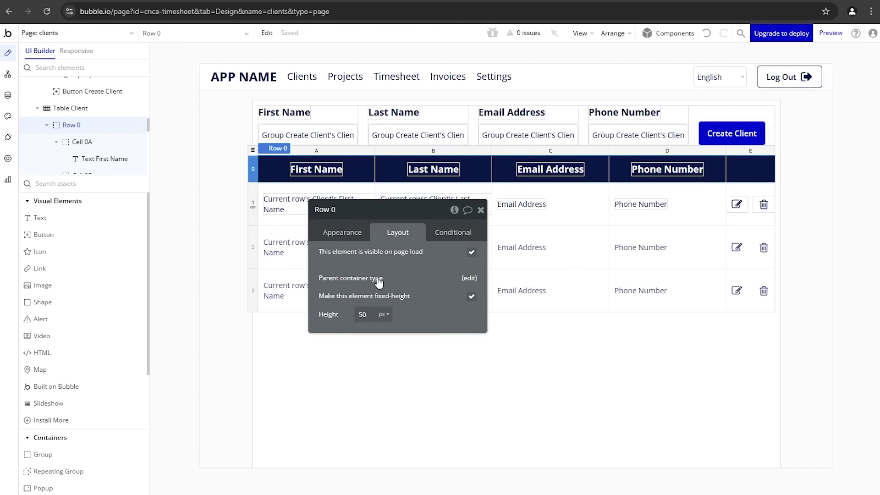
key(ctrl+Tab)
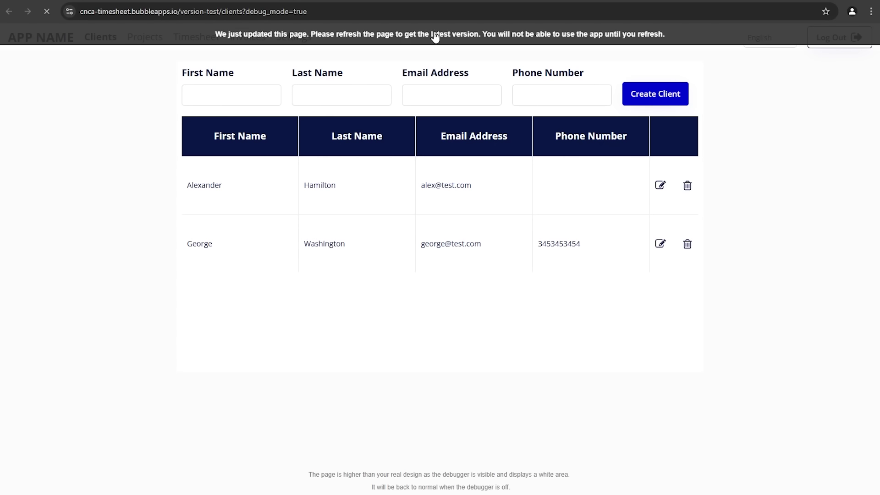
Step: Reload the preview and check the Projects form's Client and Status dropdowns without choosing anything
key(F5)
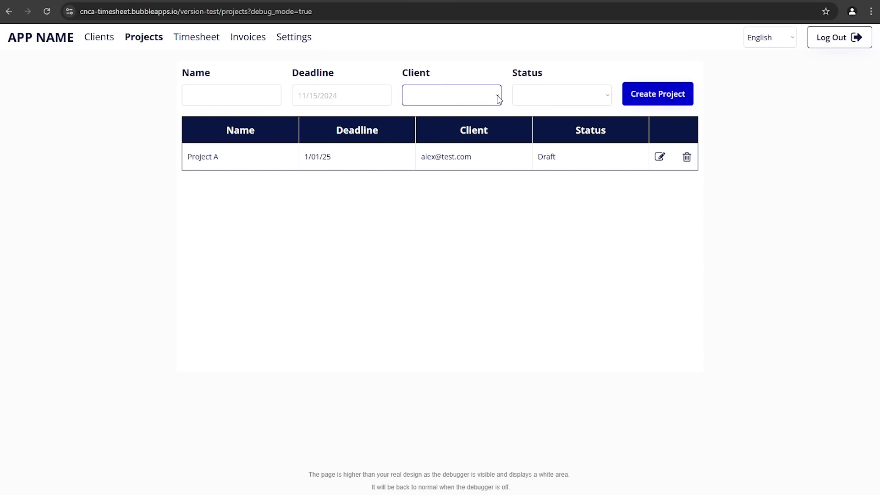
click(260, 98)
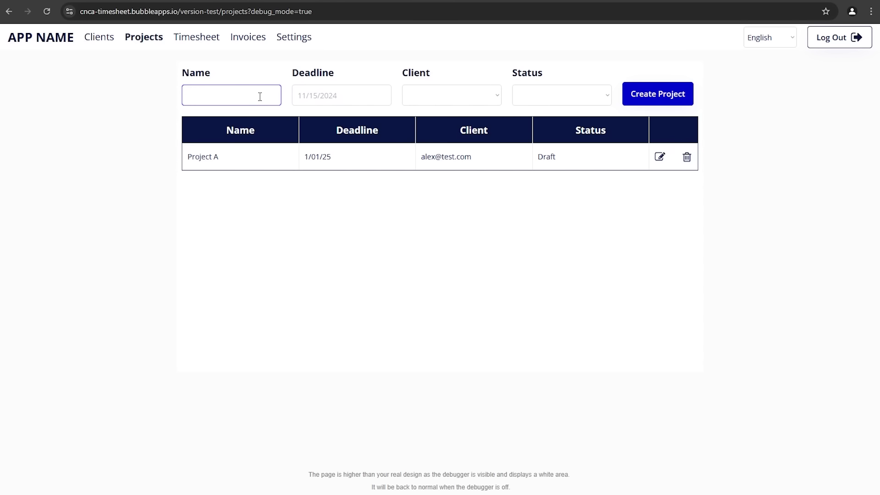
key(Tab)
key(Tab)
click(451, 95)
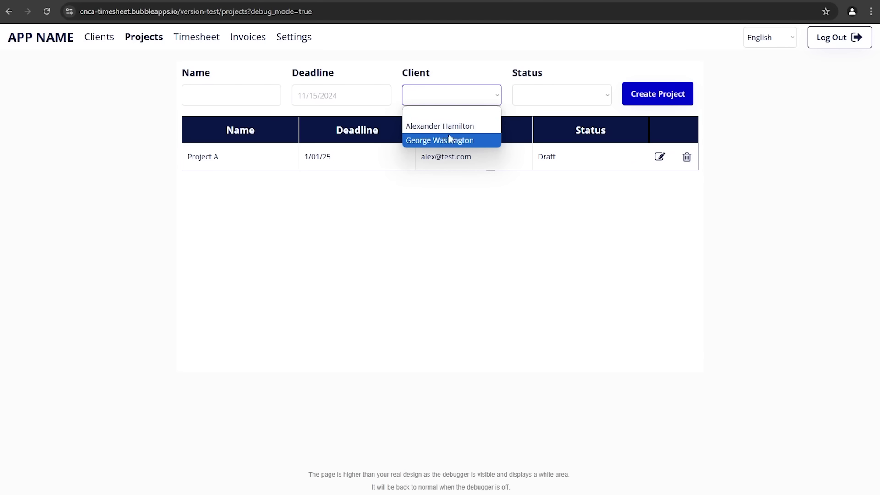
click(499, 66)
click(535, 100)
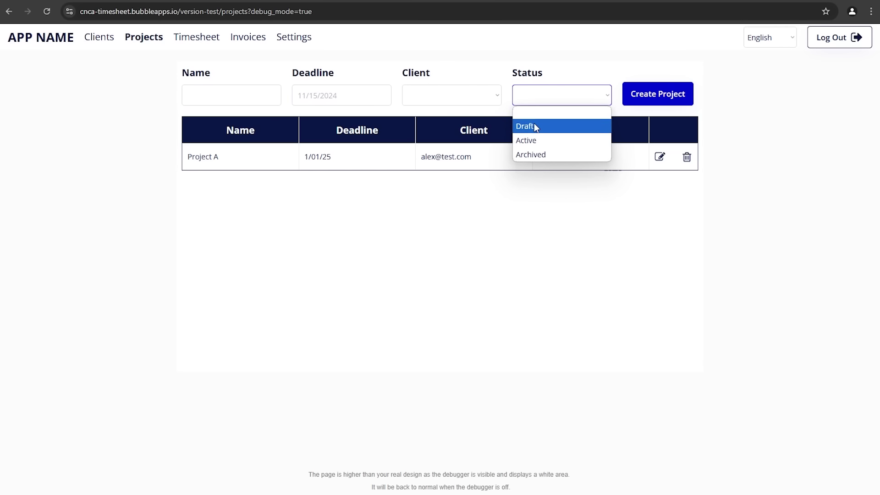
click(595, 78)
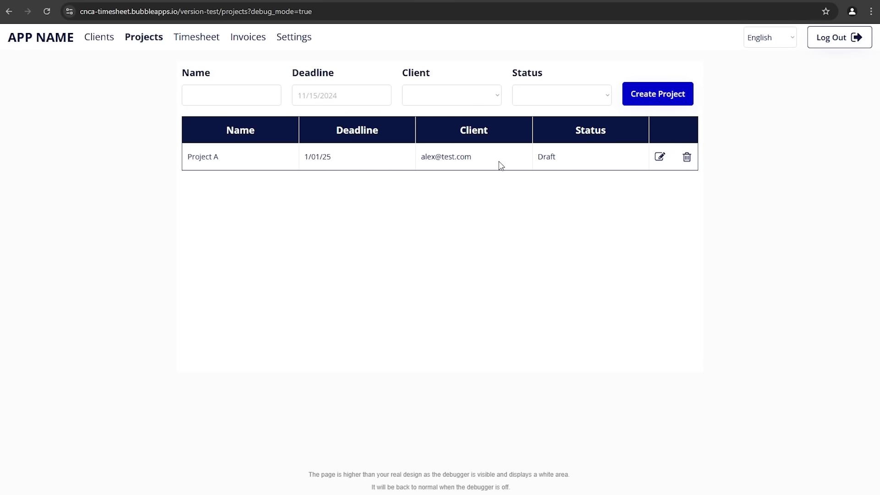
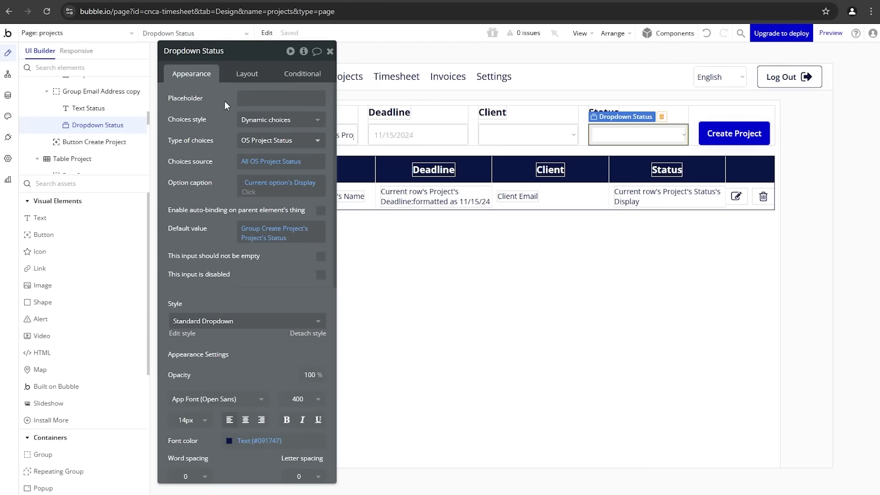
Step: Select the Deadline date picker and review its settings in the properties panel
drag(224, 105, 172, 119)
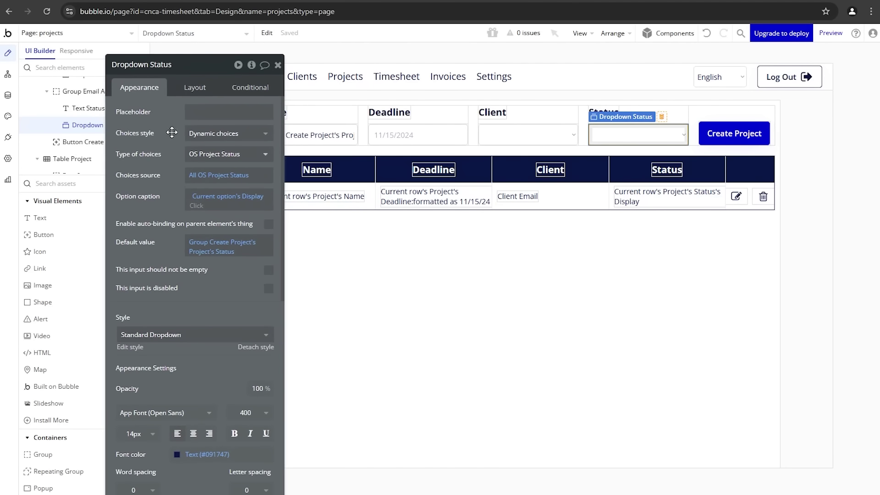
click(502, 139)
click(451, 135)
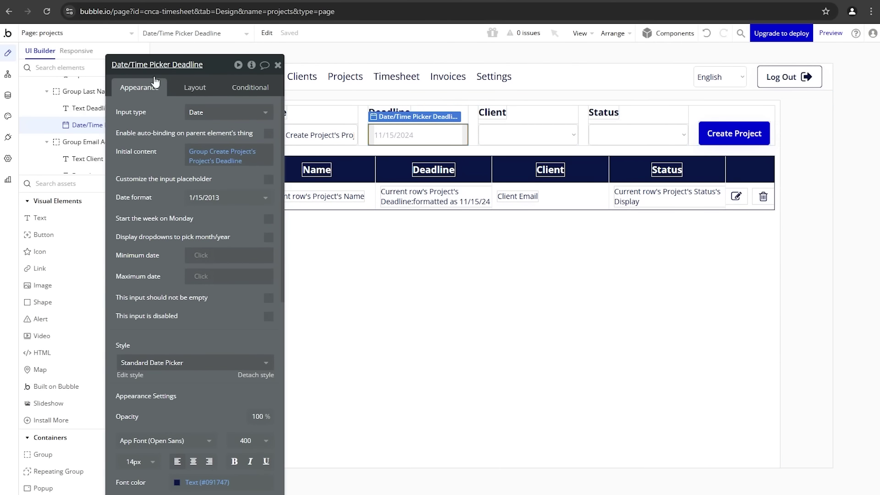
drag(156, 65, 161, 61)
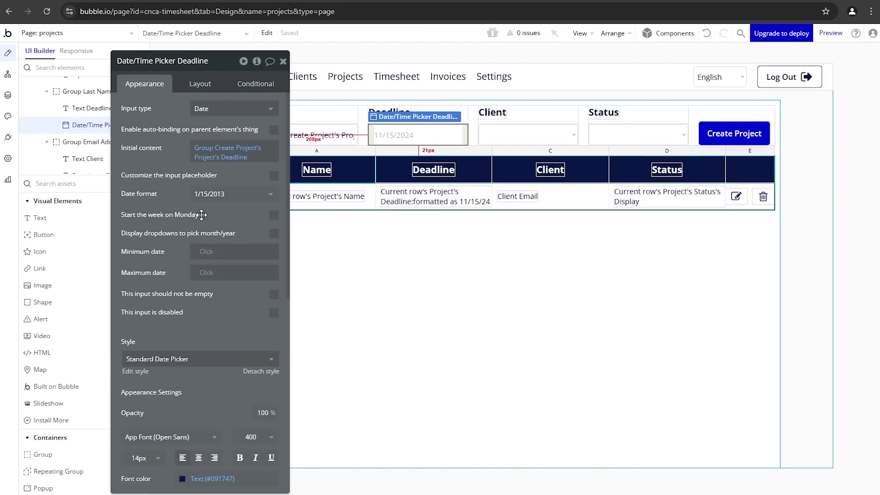
scroll(88, 367, down, 6)
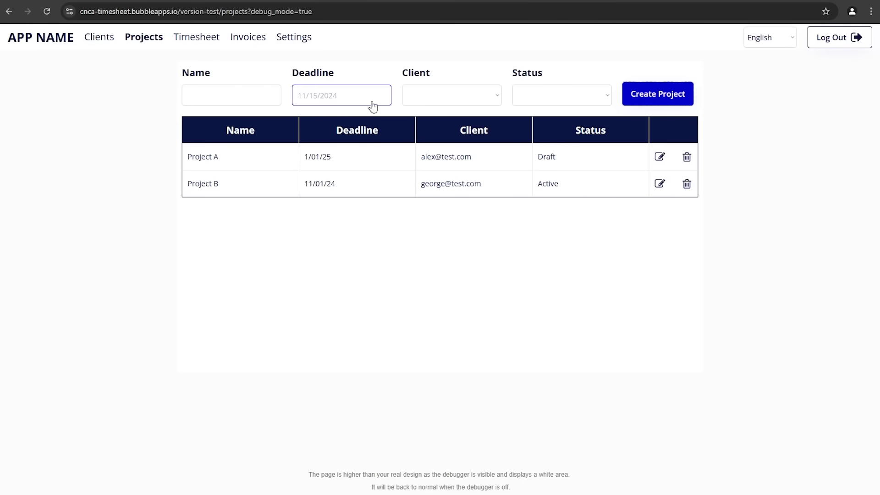
Step: Open the Deadline calendar in the preview, close it without picking a date, and return to the editor
click(373, 104)
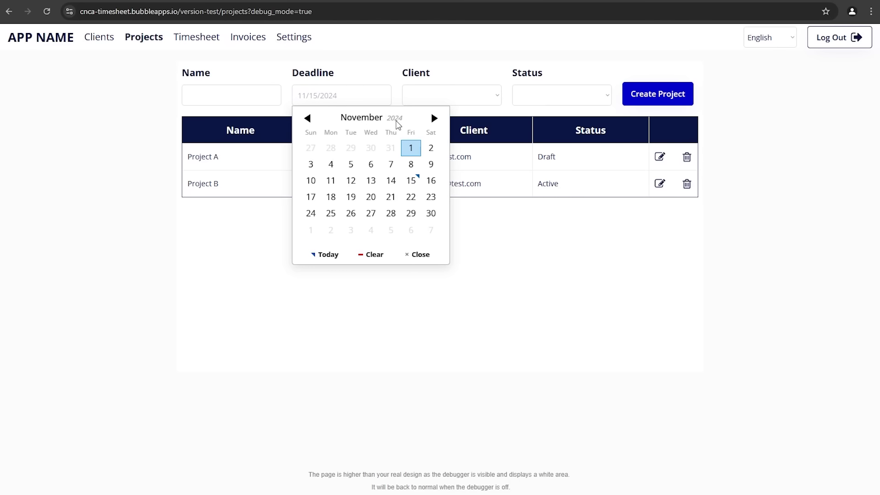
click(513, 247)
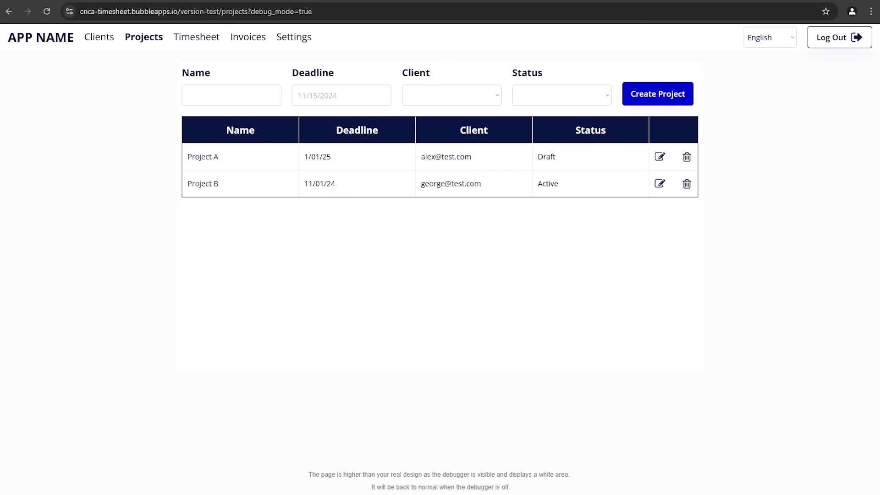
key(ctrl+Tab)
drag(339, 132, 251, 132)
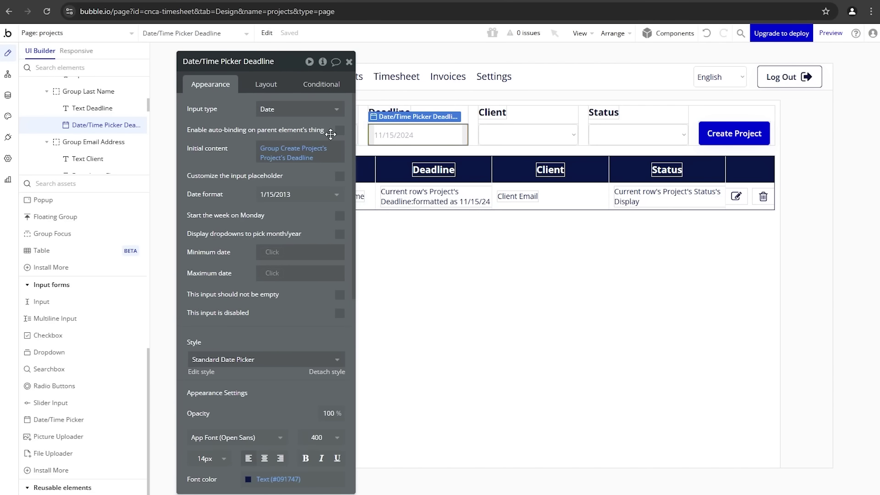
Step: Select the Client dropdown and check its list of clients in the preview
click(502, 133)
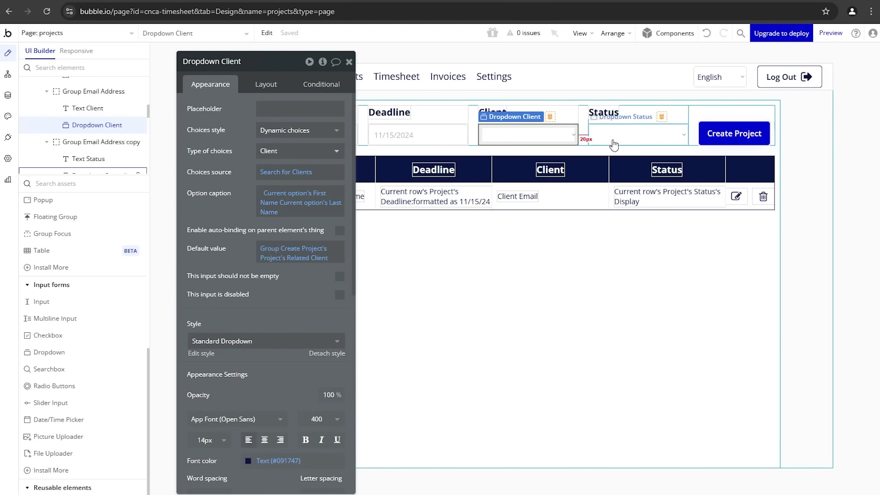
key(ctrl+Tab)
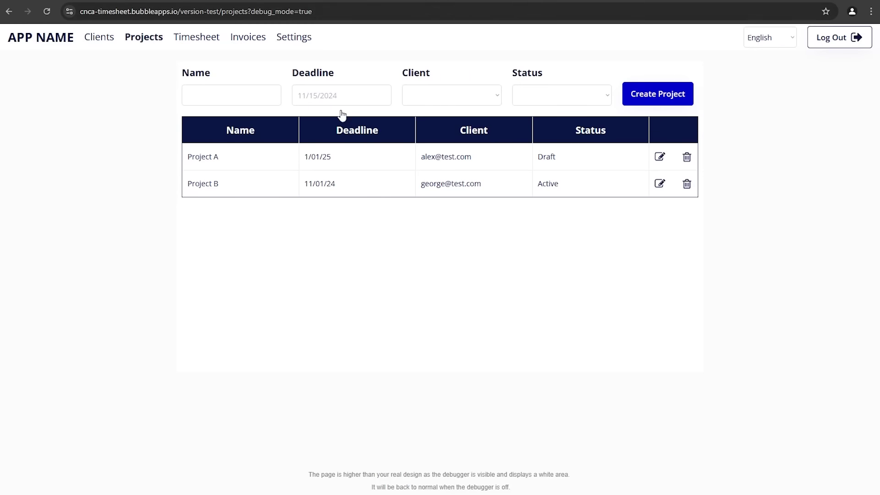
click(440, 104)
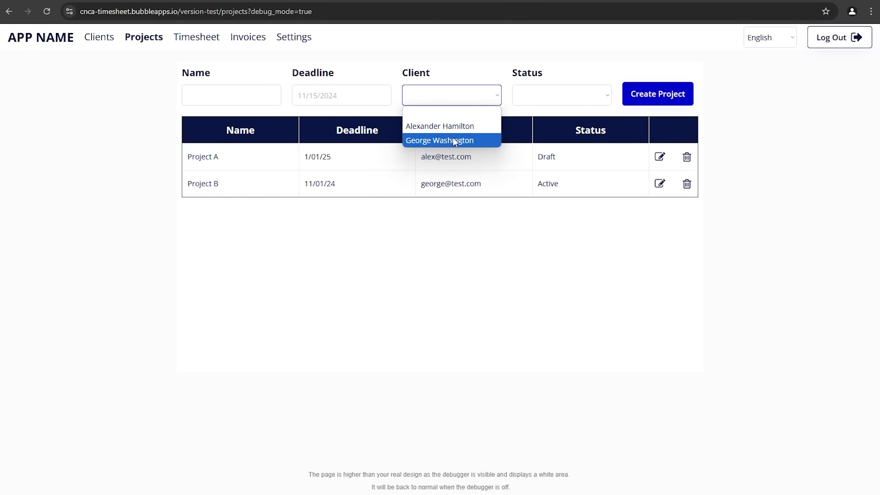
key(ctrl+shift+Tab)
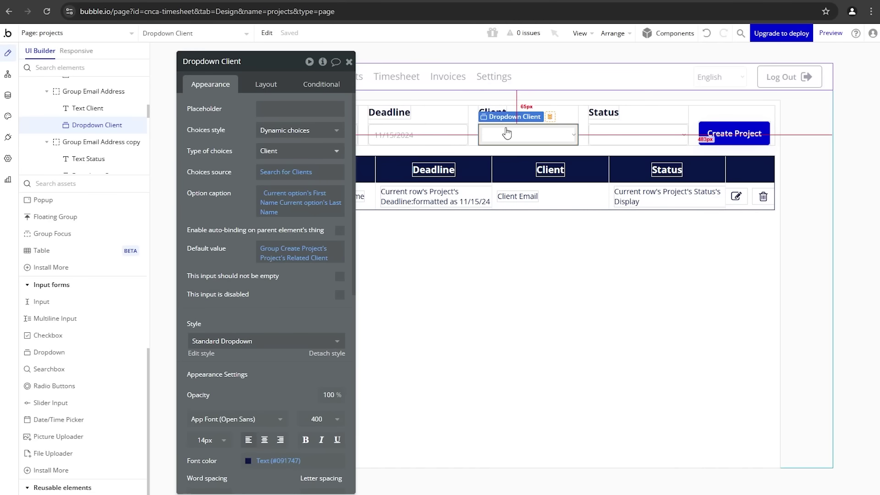
drag(246, 153, 360, 160)
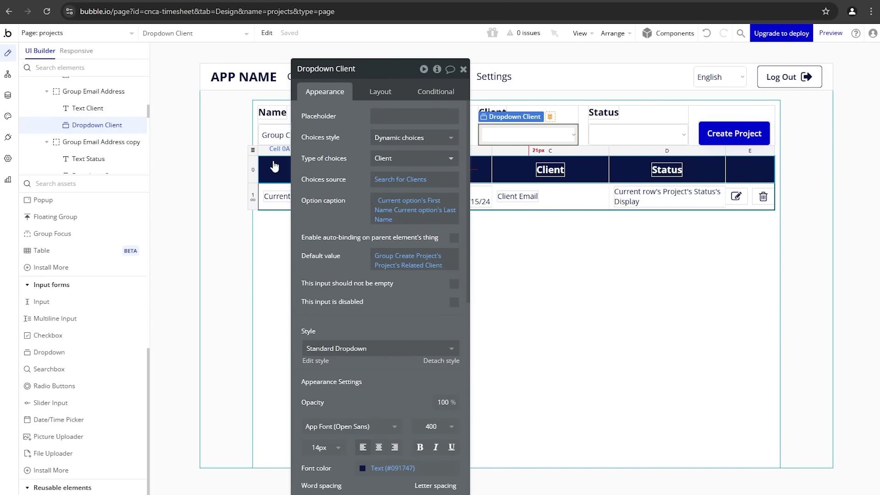
Step: Inspect the Client dropdown's 'Search for Clients' source, then confirm the preview lists two clients
click(495, 137)
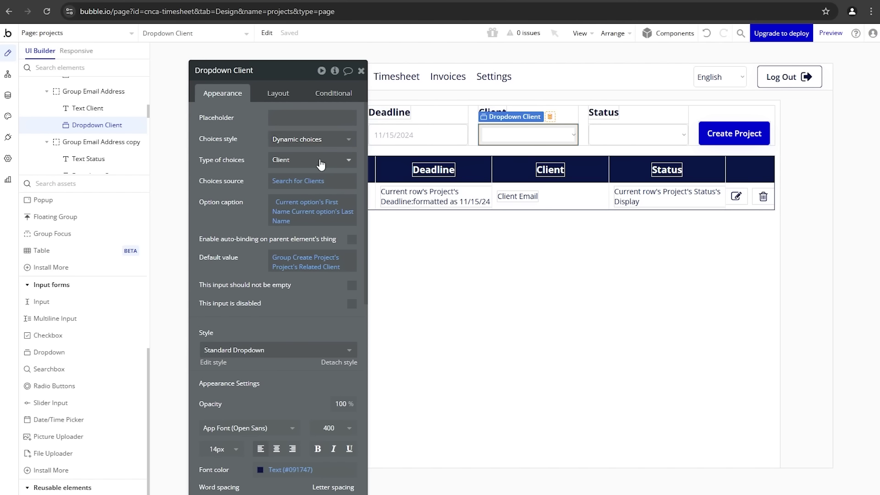
click(304, 184)
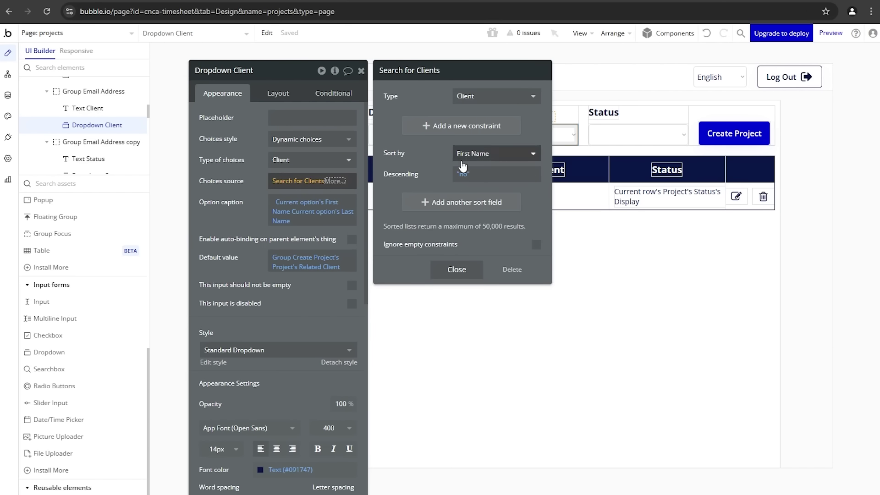
click(229, 247)
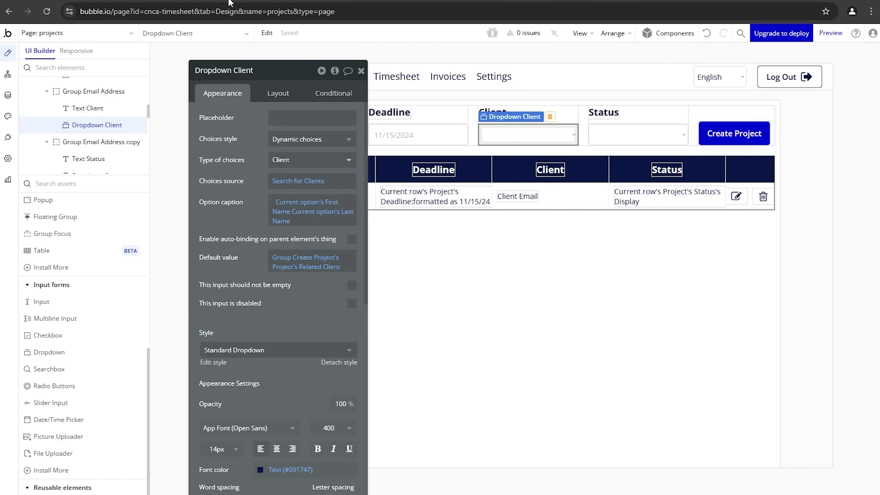
key(ctrl+Tab)
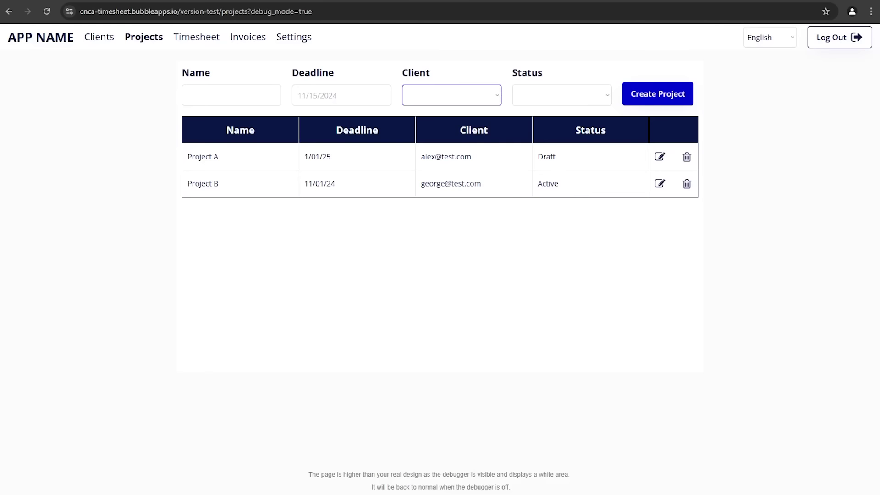
click(445, 103)
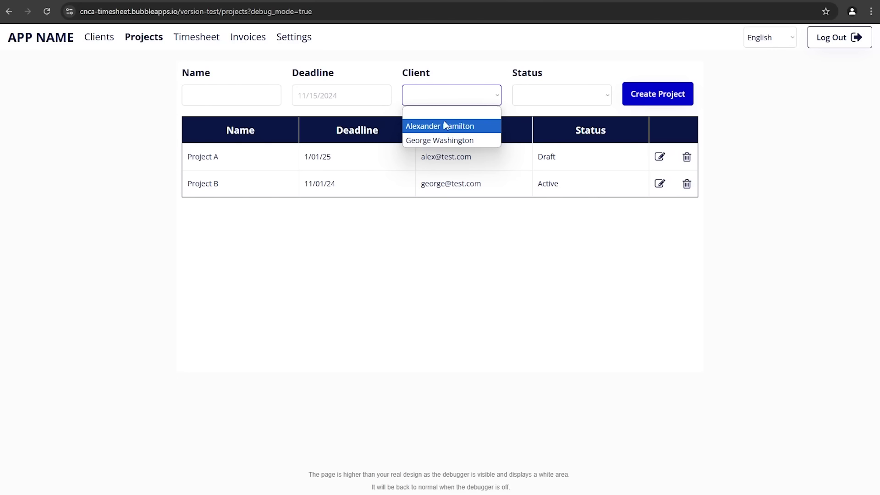
key(Escape)
key(ctrl+Tab)
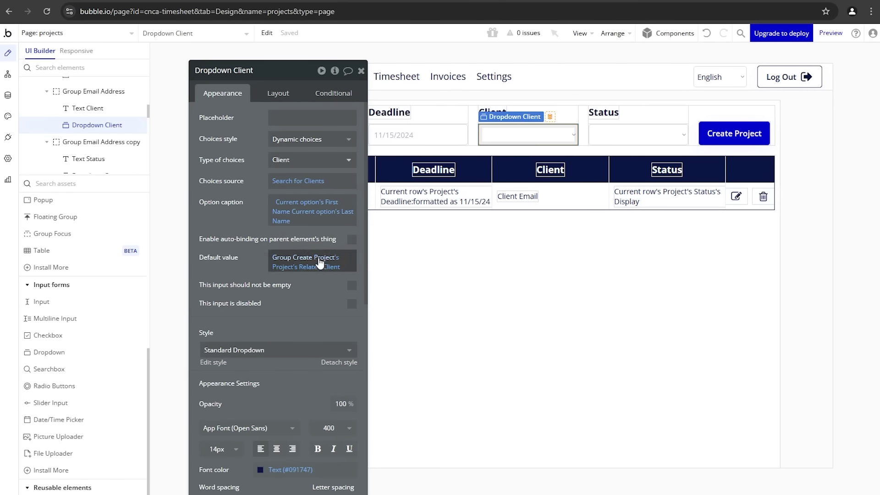
Step: Select the Status dropdown and check its Draft, Active and Archived list in the preview
click(612, 129)
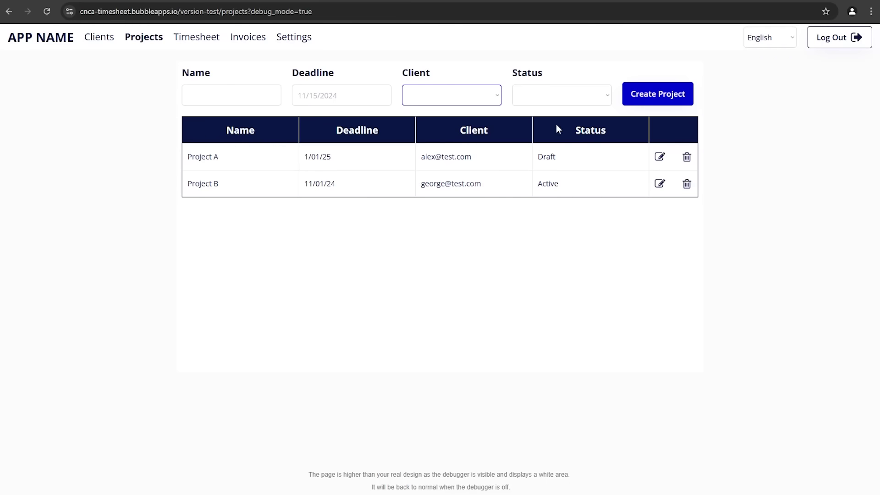
click(570, 97)
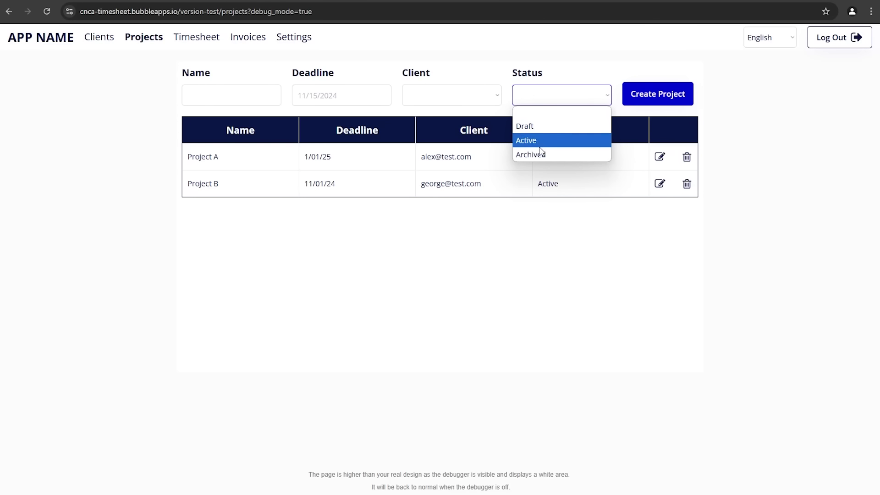
key(Escape)
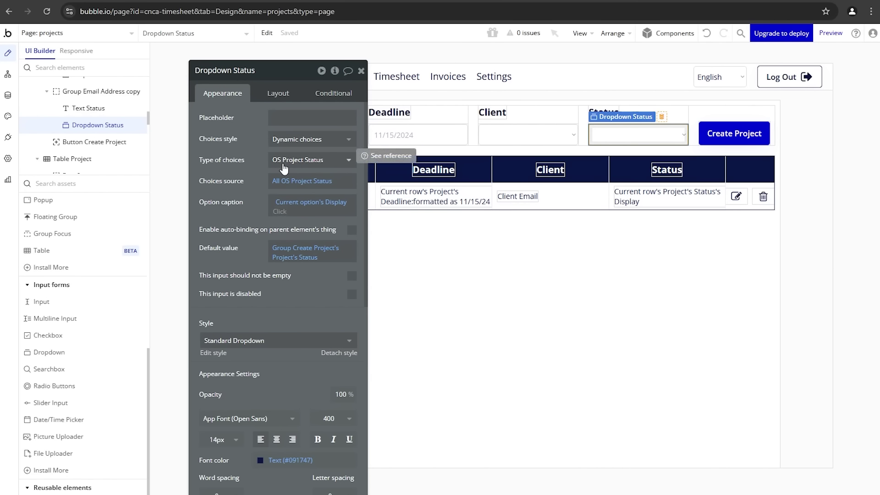
Step: Inspect the 'All OS Project Status' source and its More... operators, leaving it unchanged
click(296, 180)
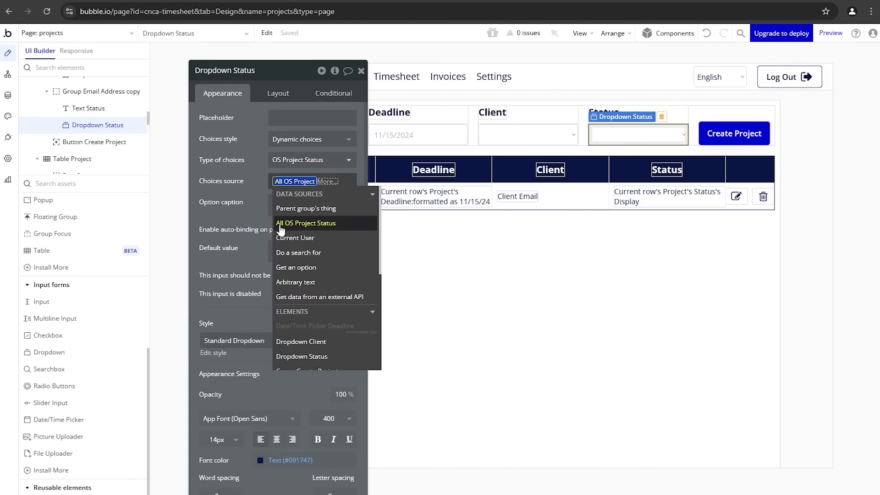
click(332, 183)
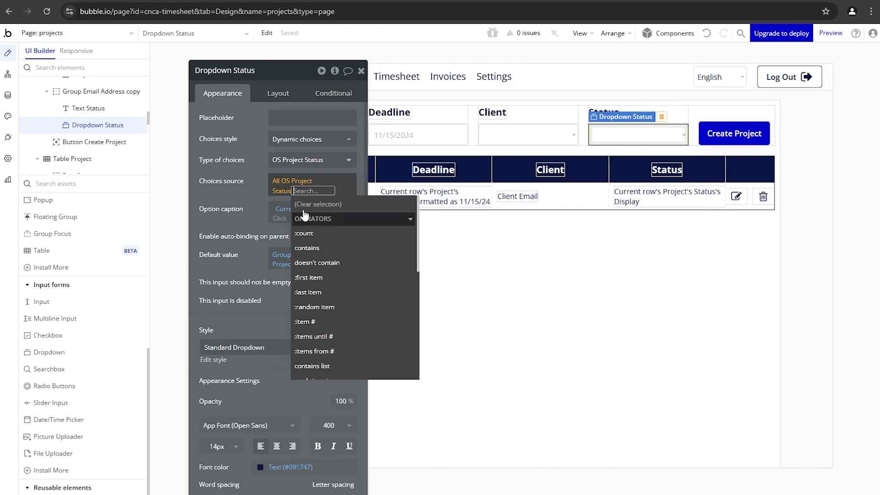
scroll(326, 249, down, 3)
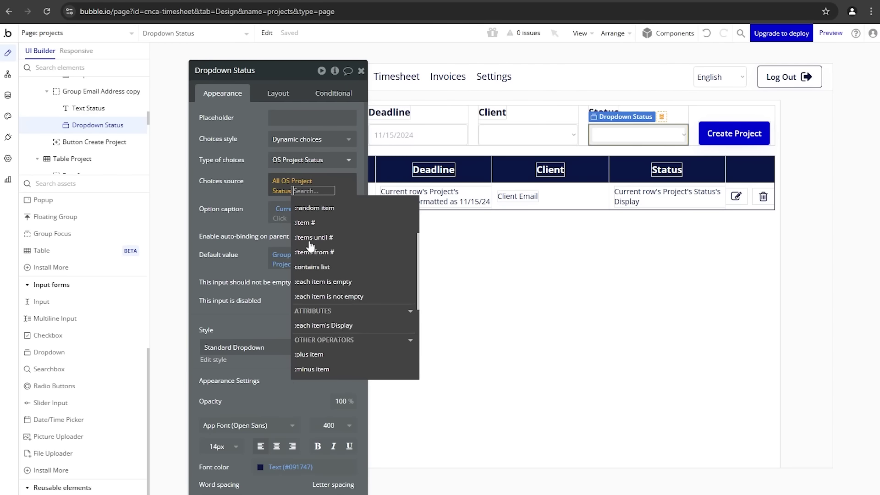
scroll(328, 243, down, 3)
scroll(340, 284, up, 3)
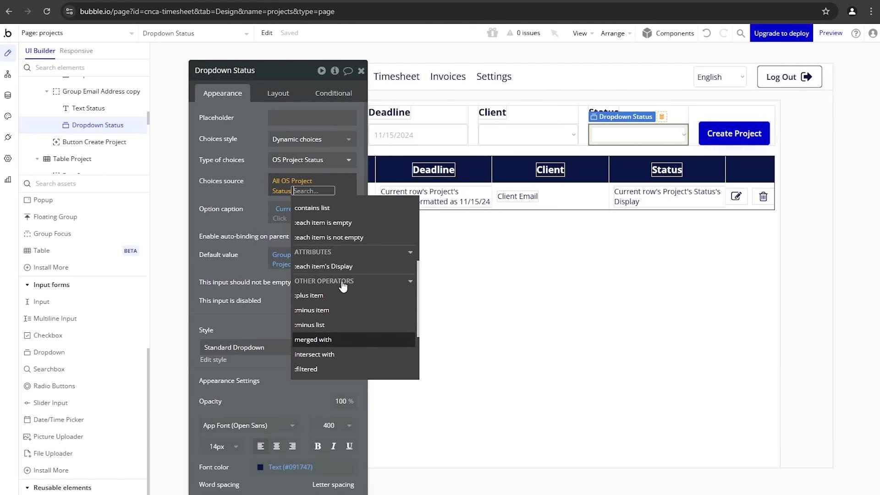
scroll(352, 285, up, 3)
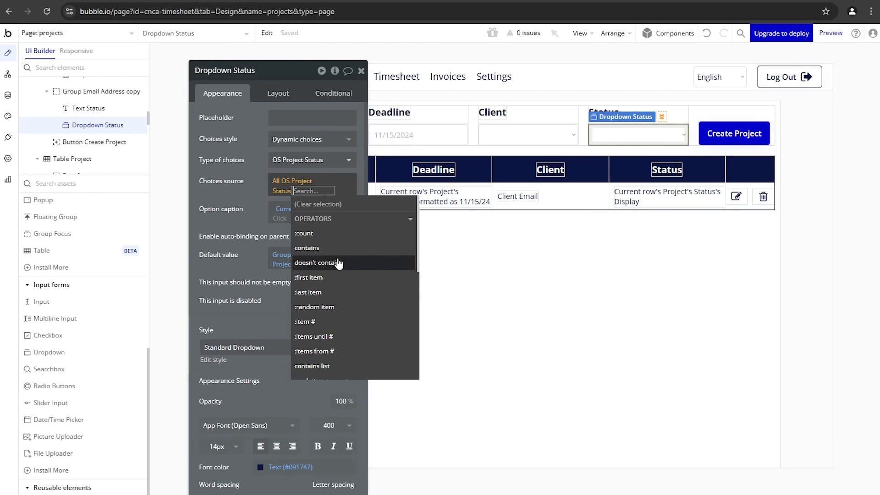
click(249, 201)
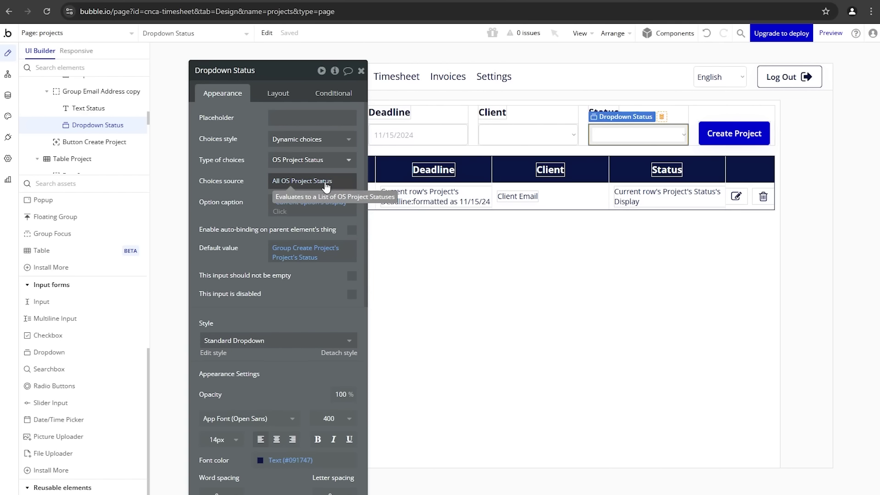
Step: Glance at the stored Project records in App data, then return to the Design tab
click(8, 95)
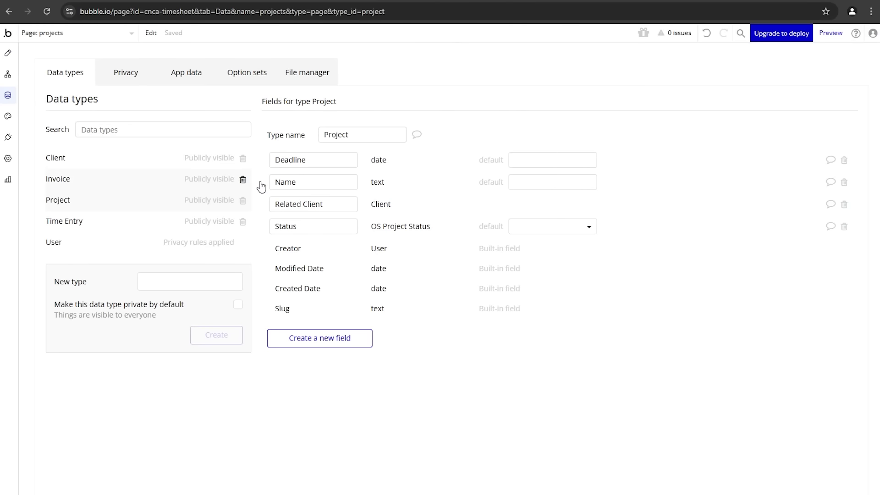
click(185, 73)
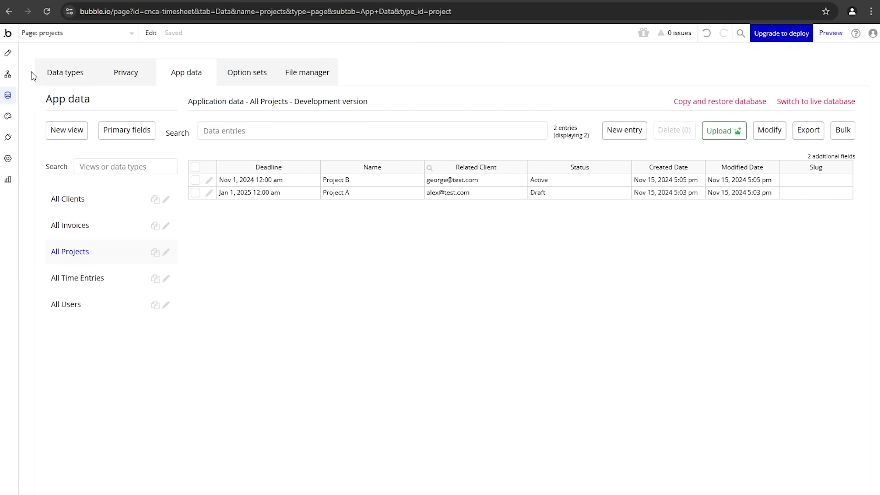
click(8, 53)
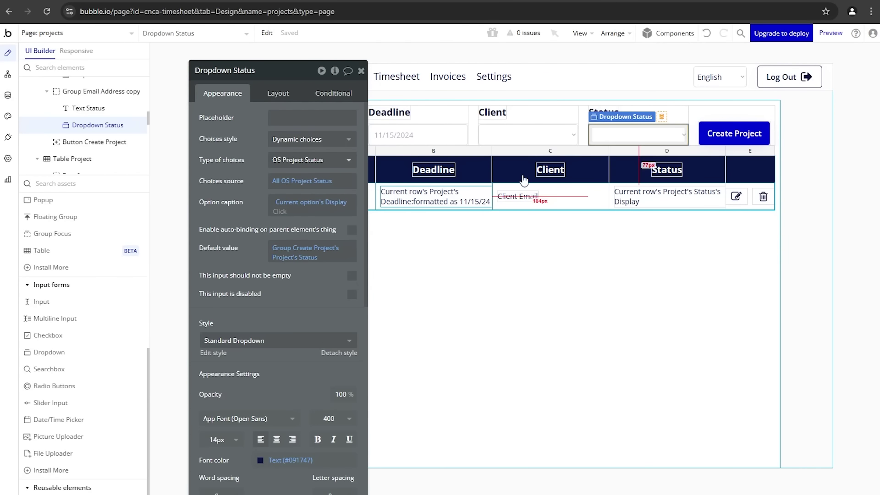
drag(257, 198, 156, 206)
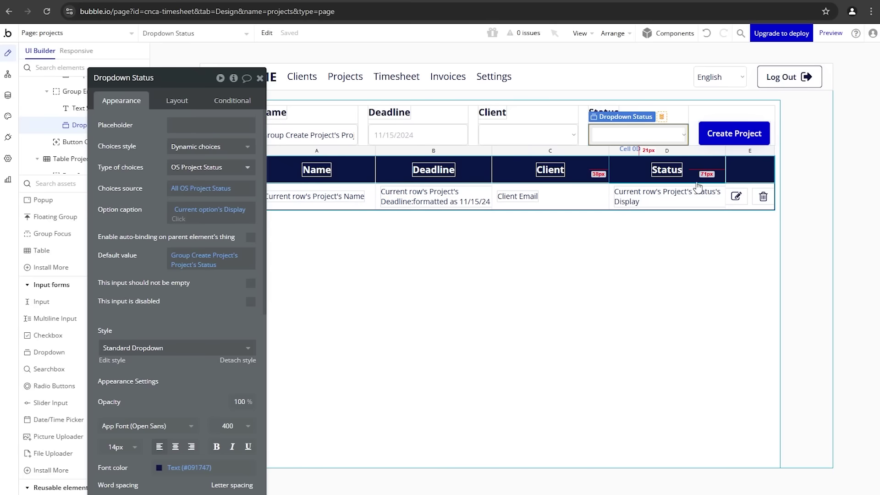
Step: Check the Deadline text's ':formatted as' date format options, keeping 11/15/24
click(428, 200)
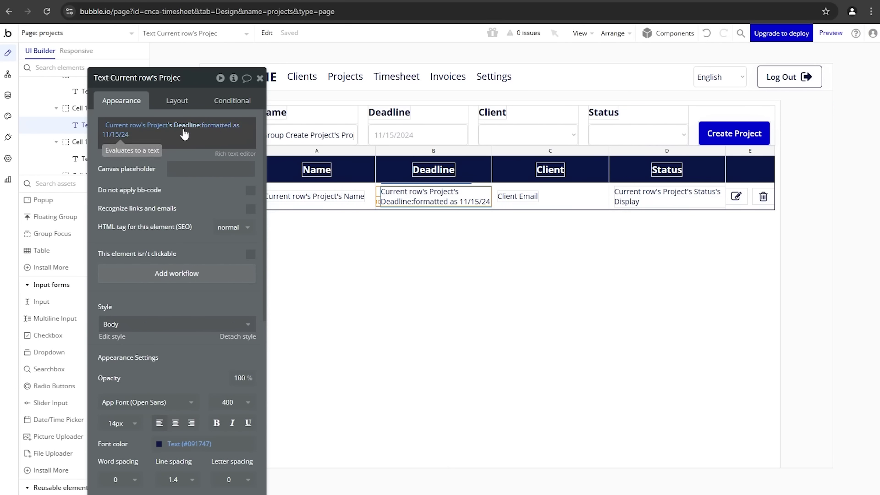
click(207, 129)
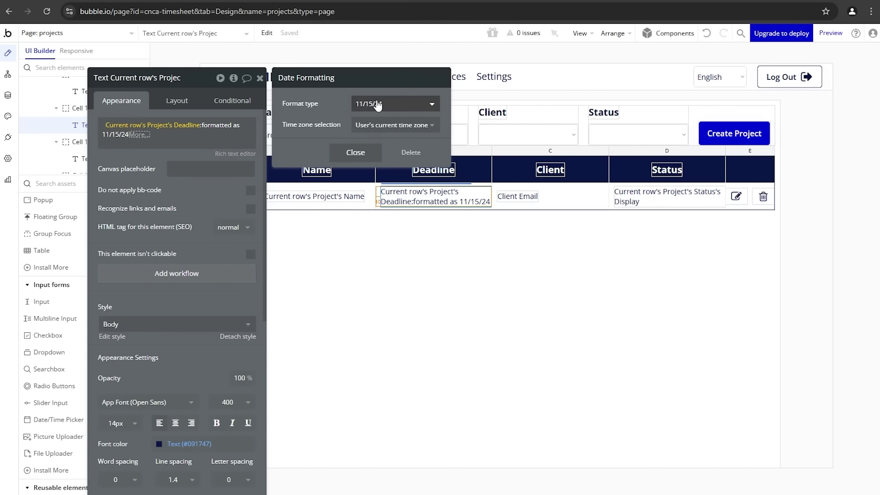
click(372, 108)
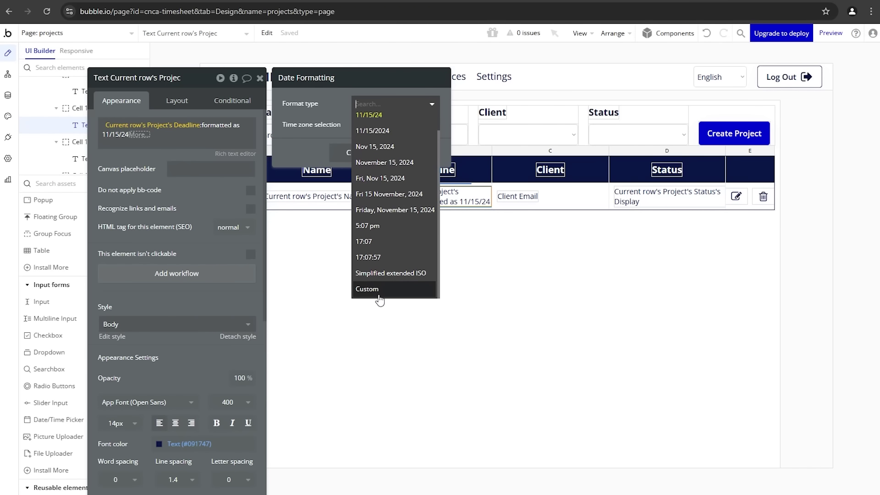
click(196, 209)
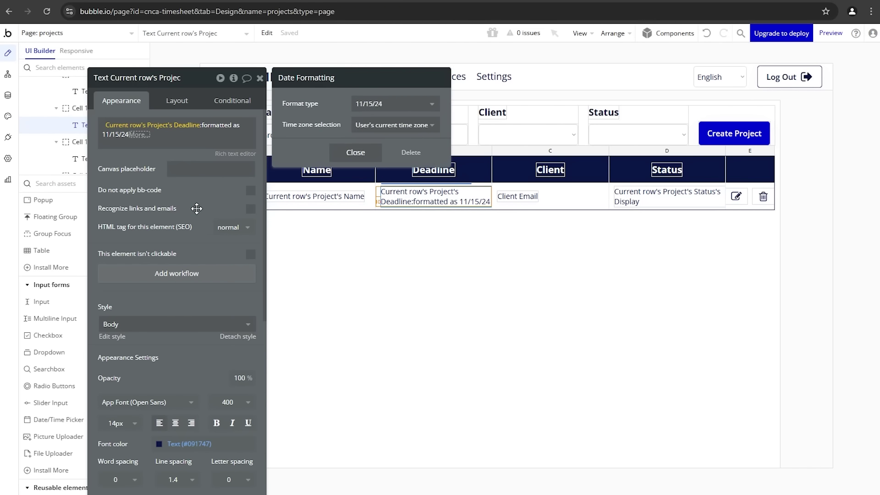
click(196, 209)
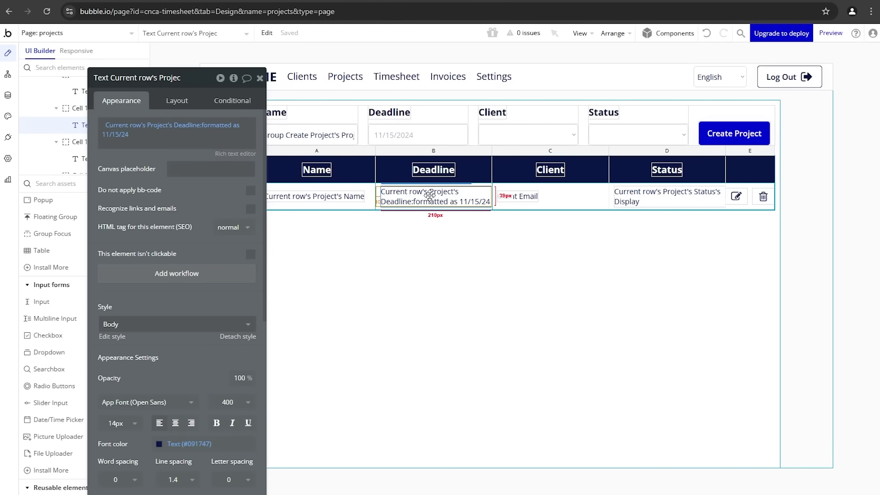
Step: Add a Deadline text condition: Current date/time > Current row's Project's Deadline
click(239, 106)
click(188, 131)
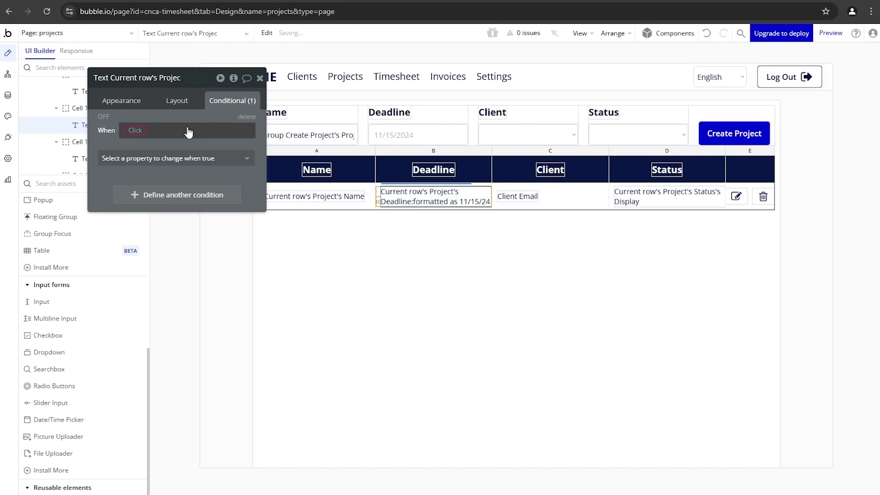
click(129, 130)
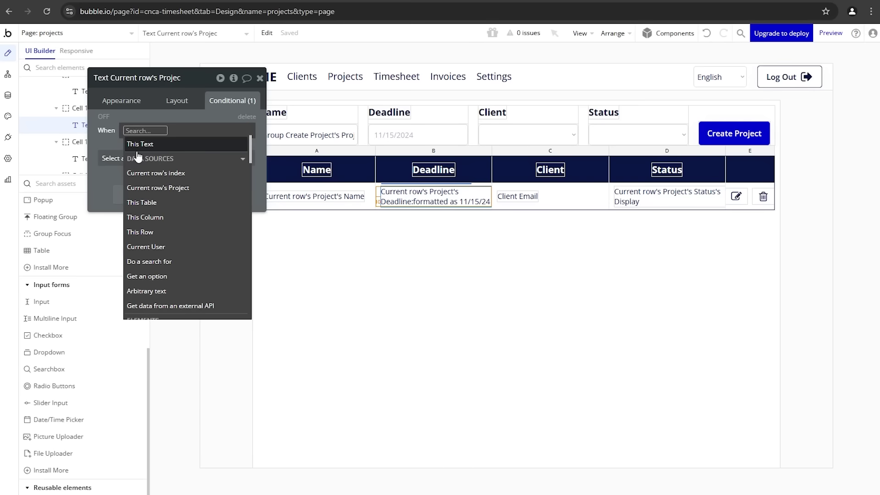
text(curre)
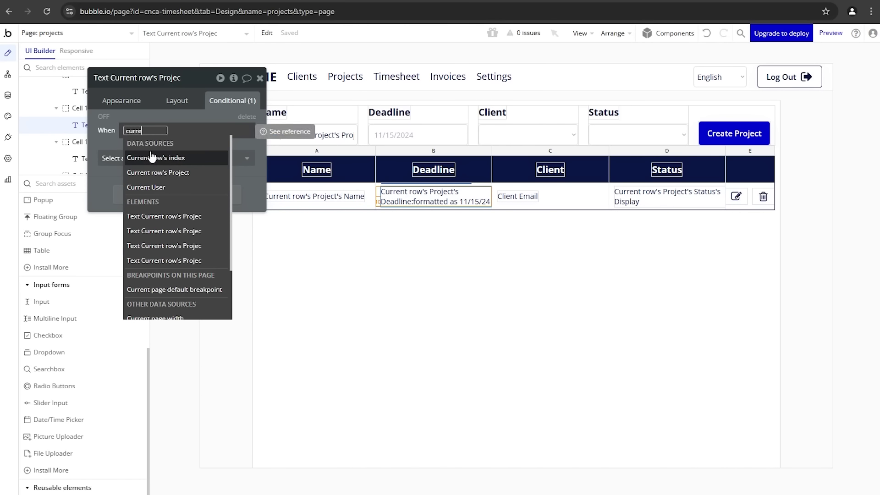
scroll(195, 247, down, 2)
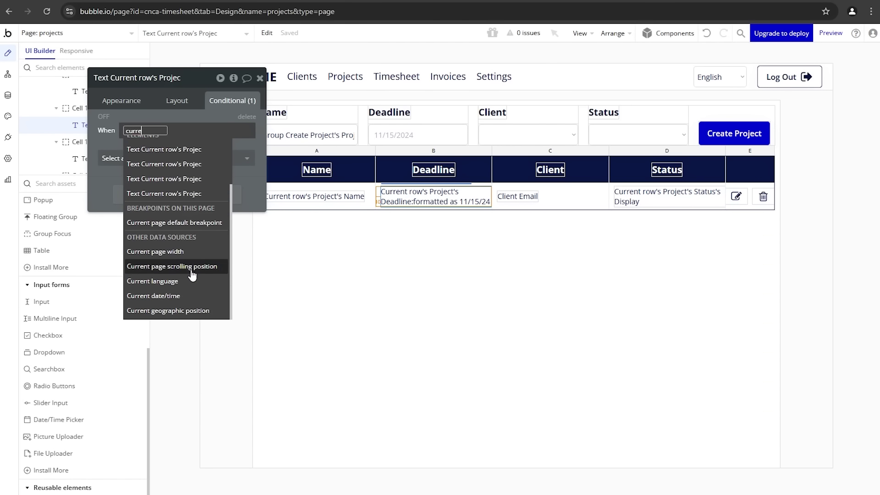
click(157, 297)
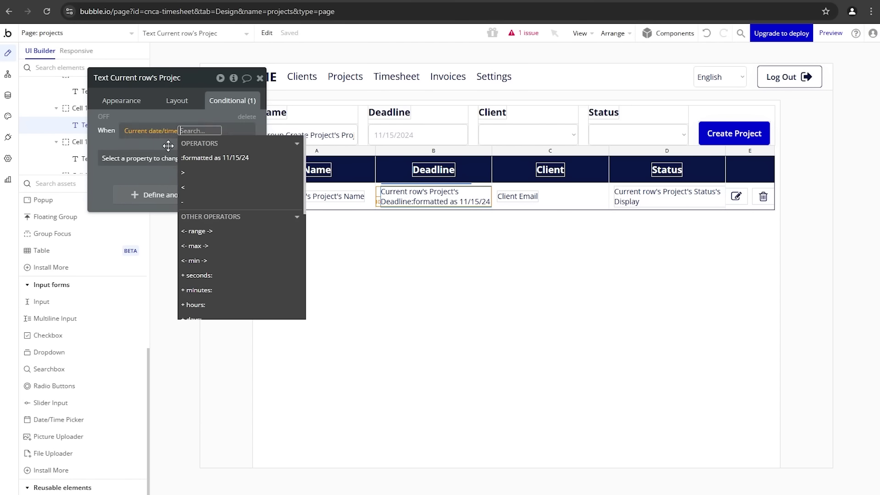
click(186, 174)
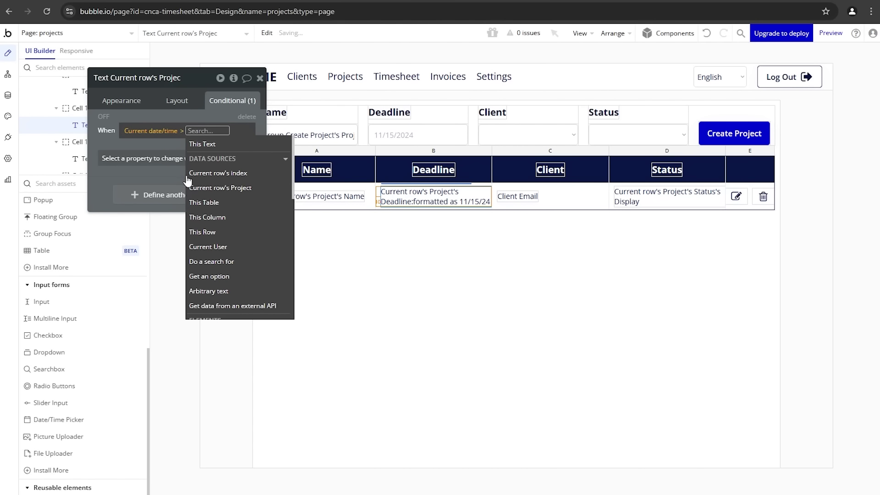
click(192, 188)
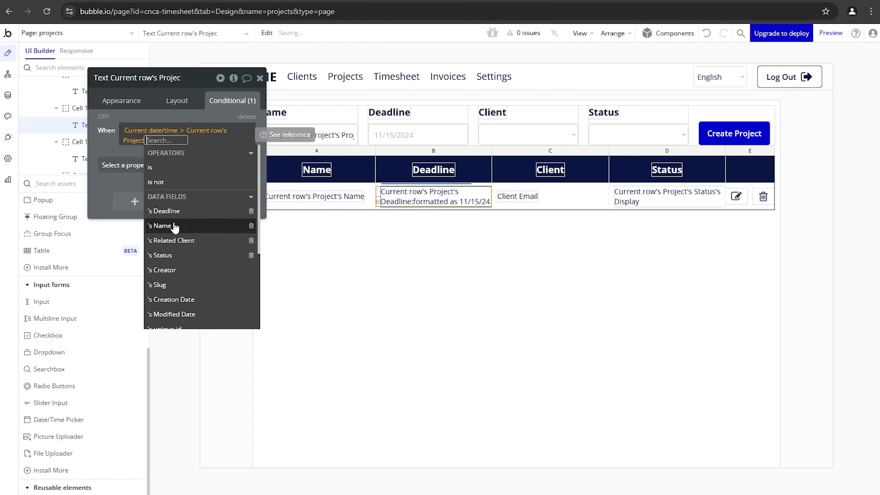
click(162, 210)
Step: Make the condition change the font color to red (#FF0000)
click(128, 165)
click(127, 165)
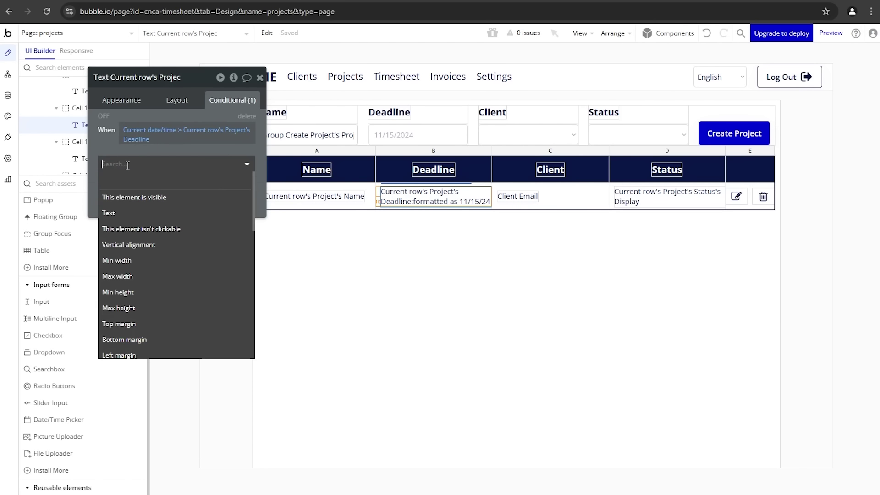
text(col)
click(147, 198)
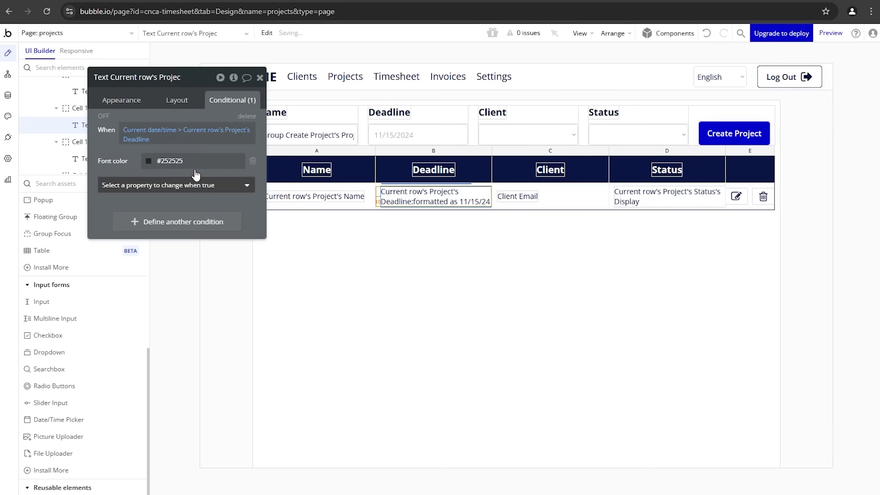
click(192, 161)
click(212, 303)
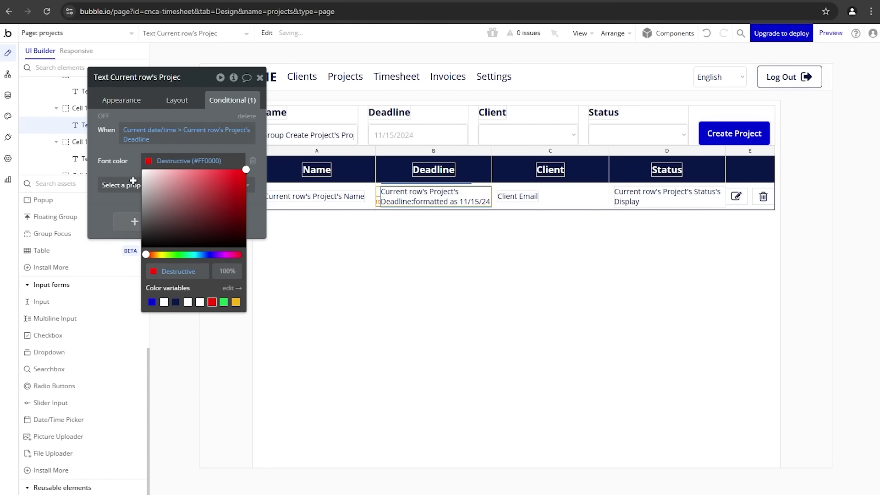
click(102, 120)
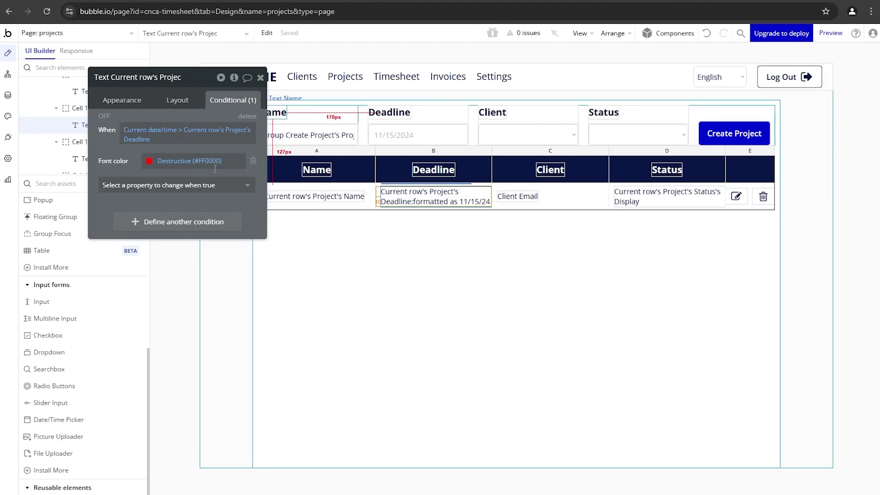
click(522, 198)
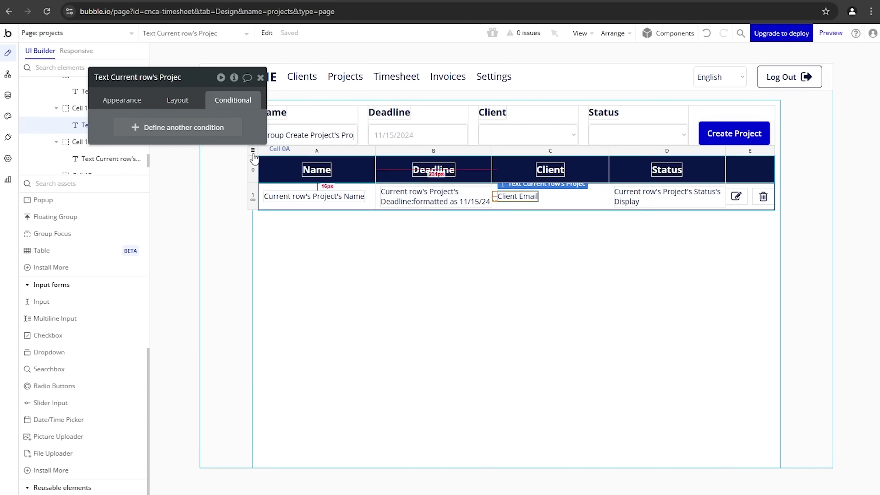
Step: Review the Client Email text's content and check the projects page in the preview
click(131, 106)
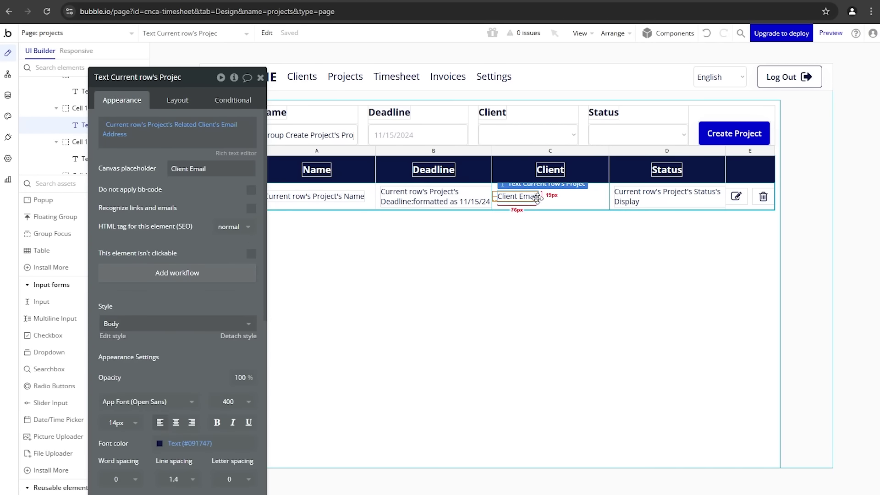
click(181, 144)
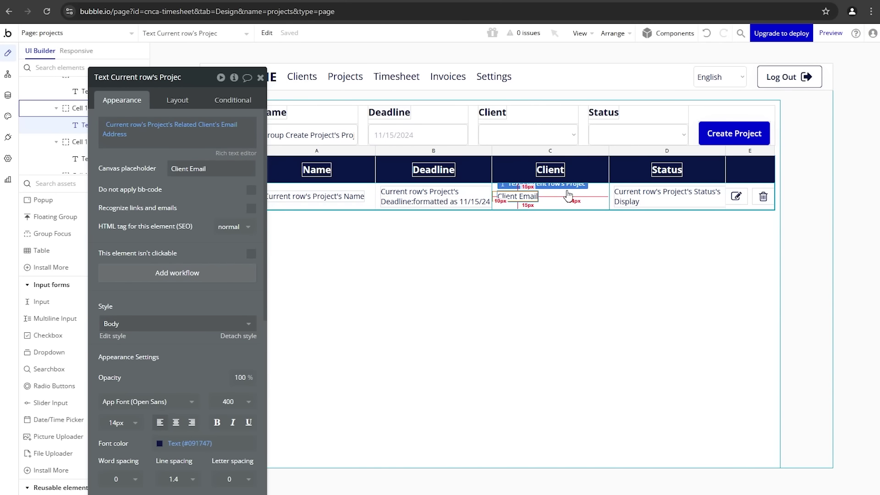
click(193, 2)
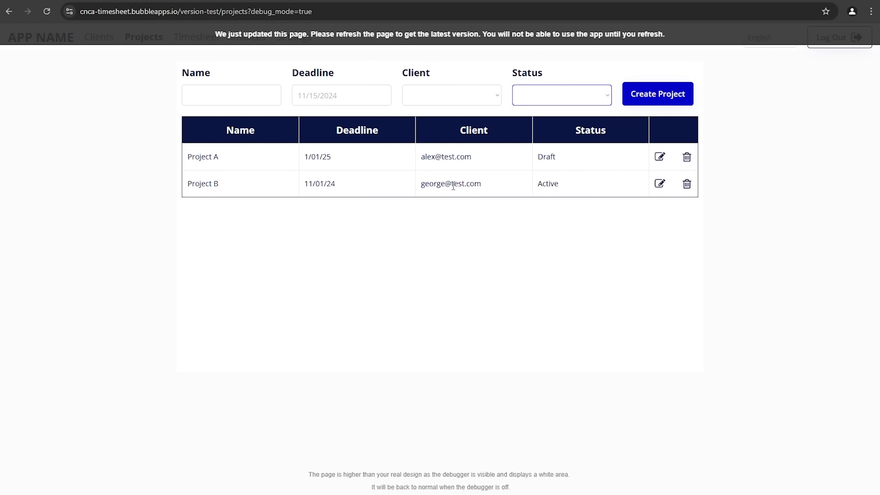
key(ctrl+shift+Tab)
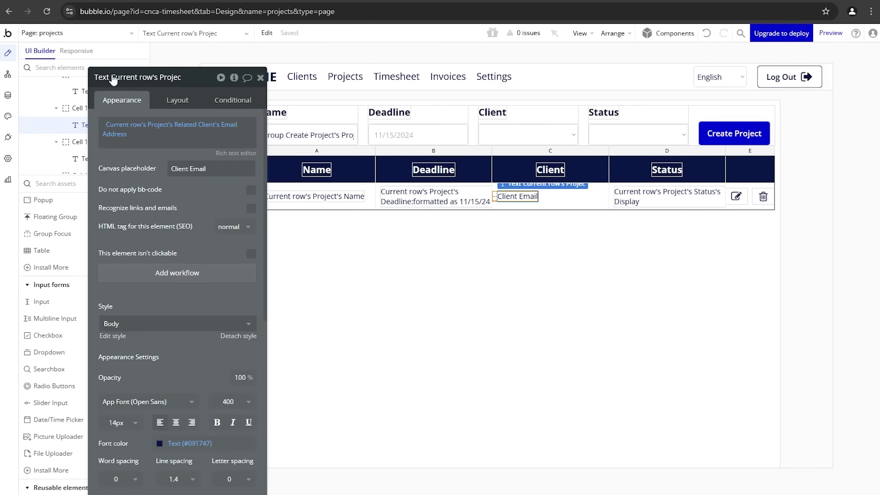
Step: Set the Client text to Current row's Project's Related Client's Email Address, then view Project's fields
click(122, 126)
click(202, 121)
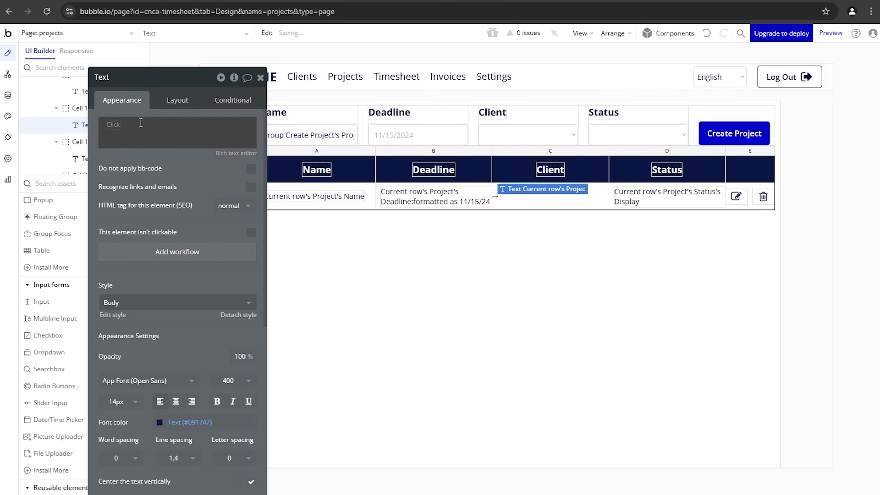
click(120, 130)
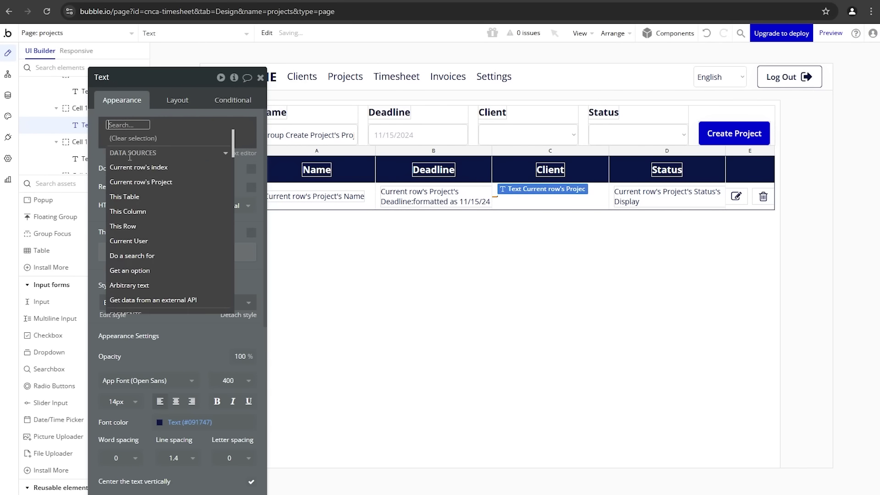
click(142, 182)
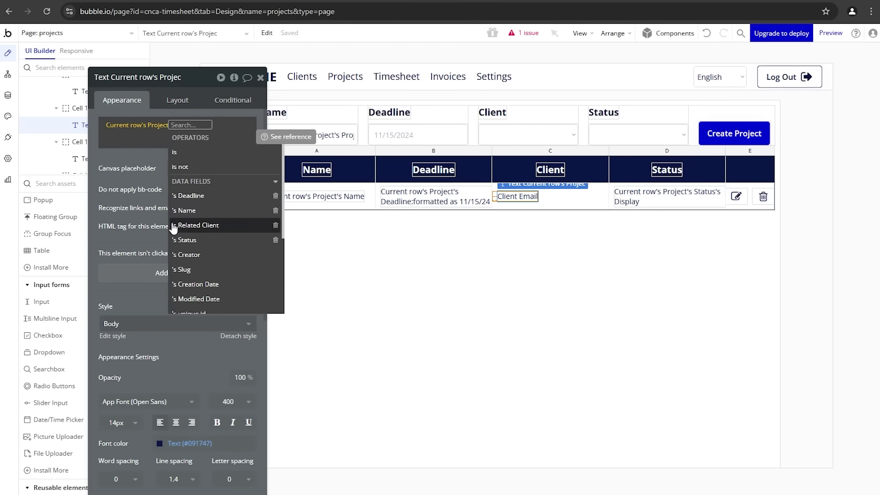
click(197, 229)
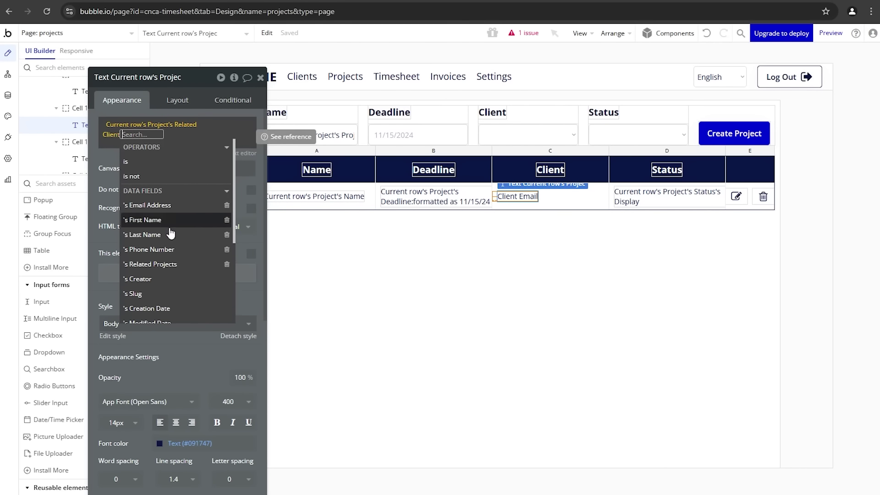
click(171, 204)
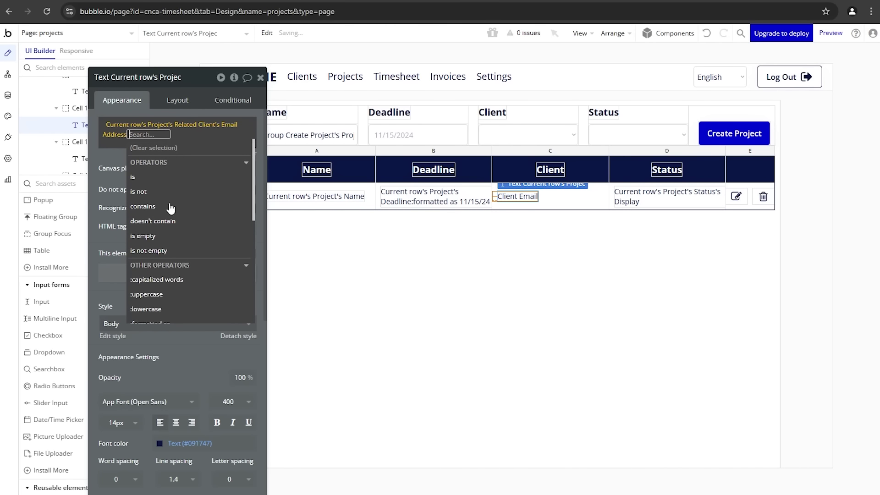
click(111, 182)
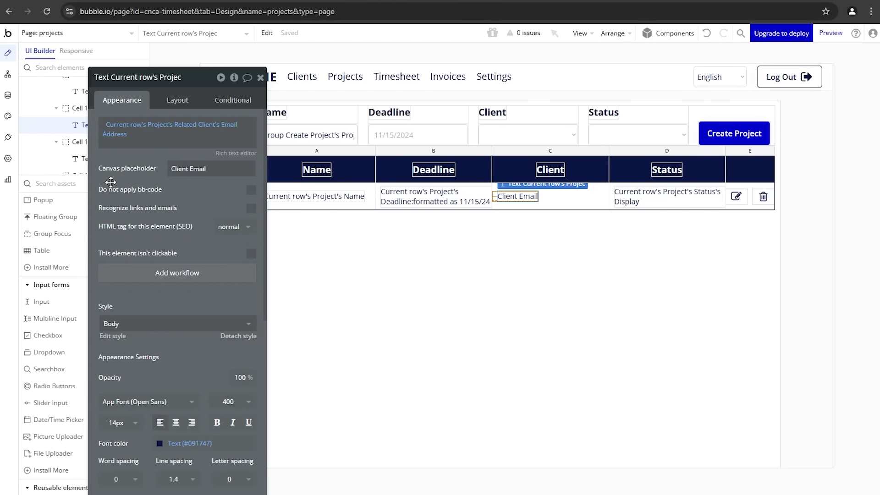
click(8, 94)
click(74, 81)
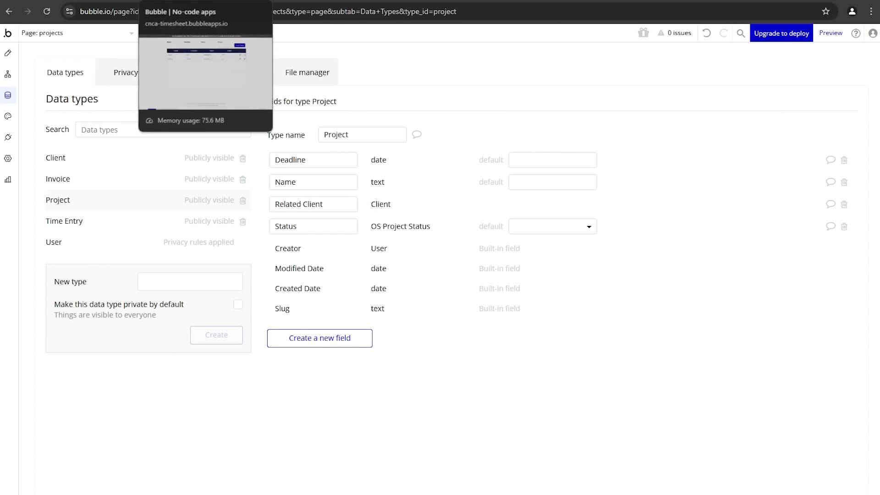
Step: Reload the preview and check Project B's 11/01/24 and Project A's 1/01/25 deadlines
click(192, 1)
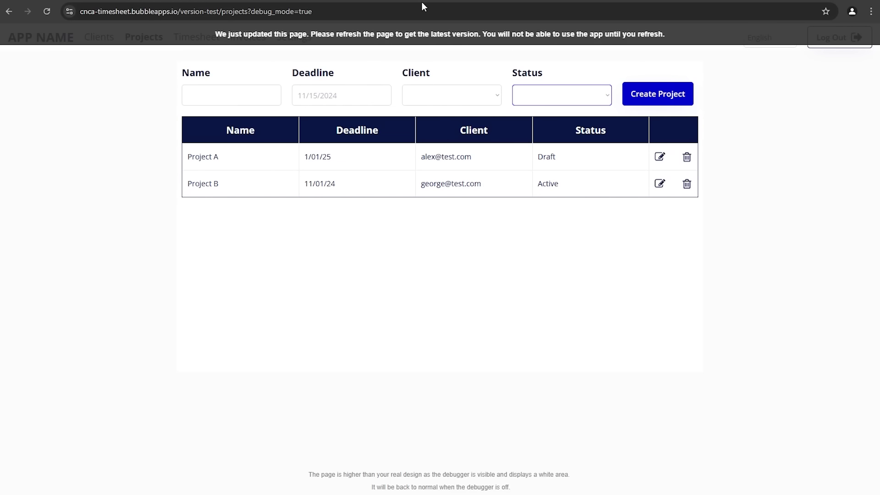
click(430, 35)
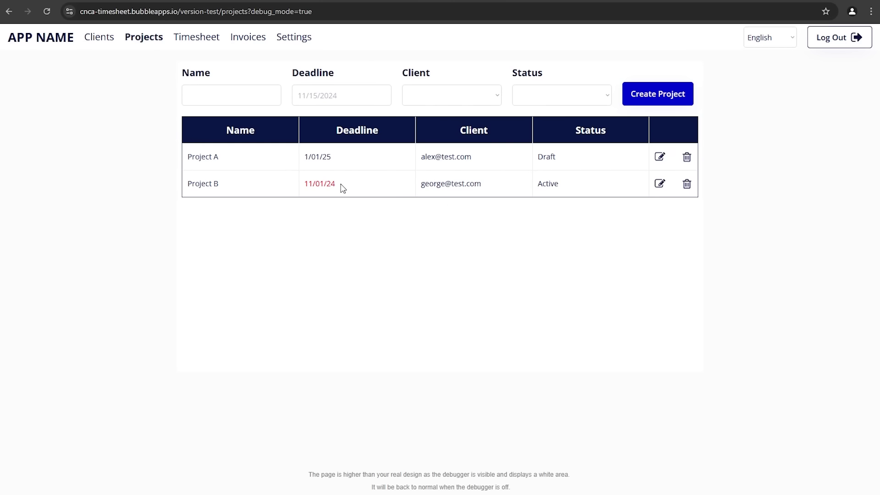
drag(343, 187, 345, 159)
click(305, 212)
click(338, 162)
click(97, 1)
Step: Select the Projects table and open its Search for Projects data source
click(8, 53)
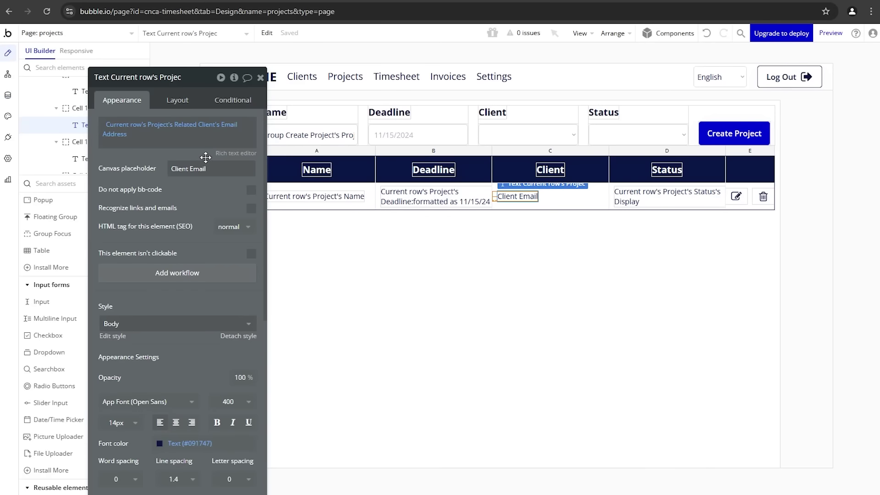
drag(170, 212, 145, 201)
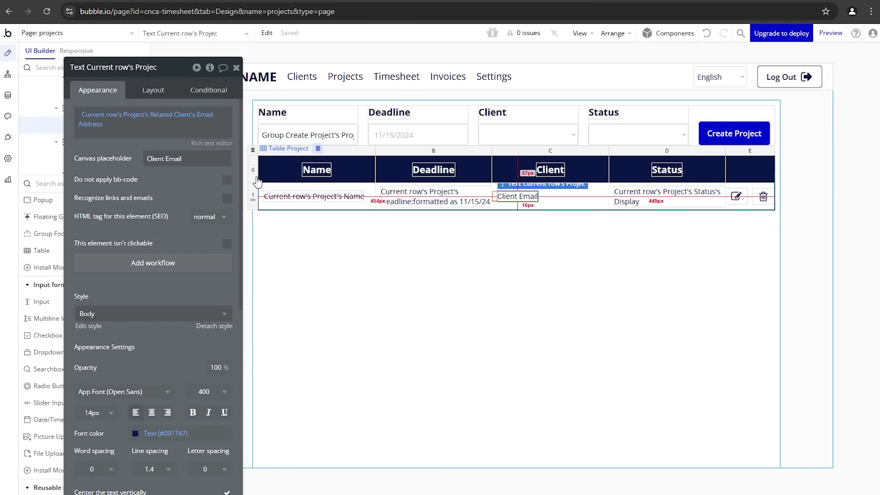
click(255, 150)
click(171, 137)
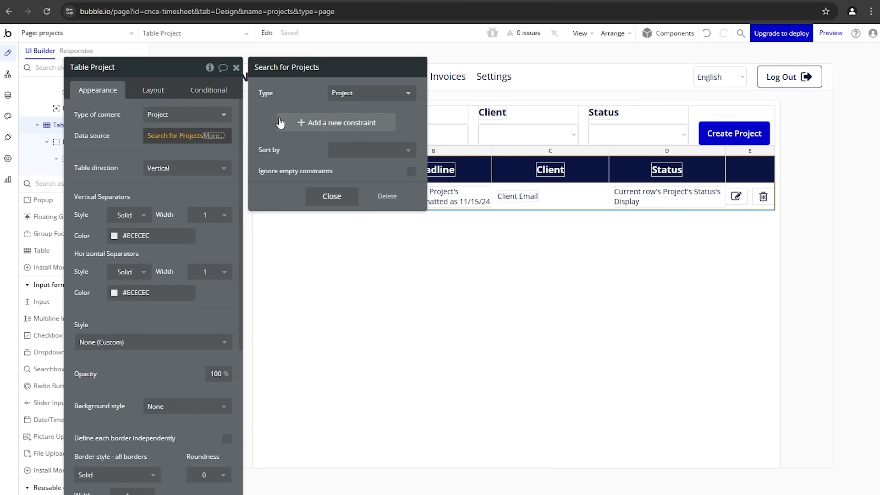
Step: Add the search constraint Related Client = Dropdown Client's value
click(280, 123)
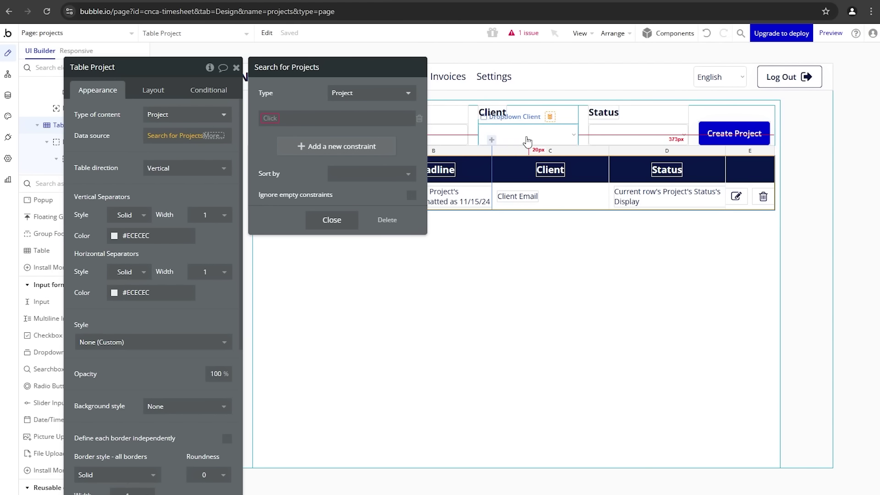
click(271, 118)
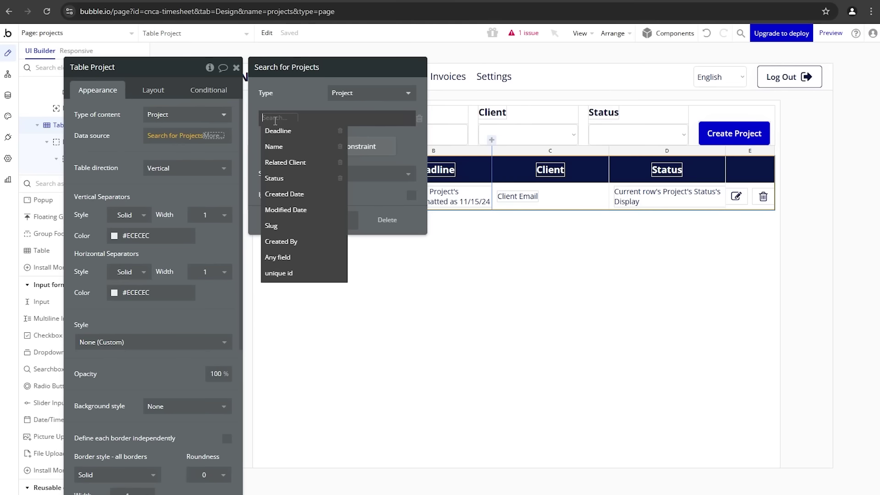
click(283, 164)
click(305, 118)
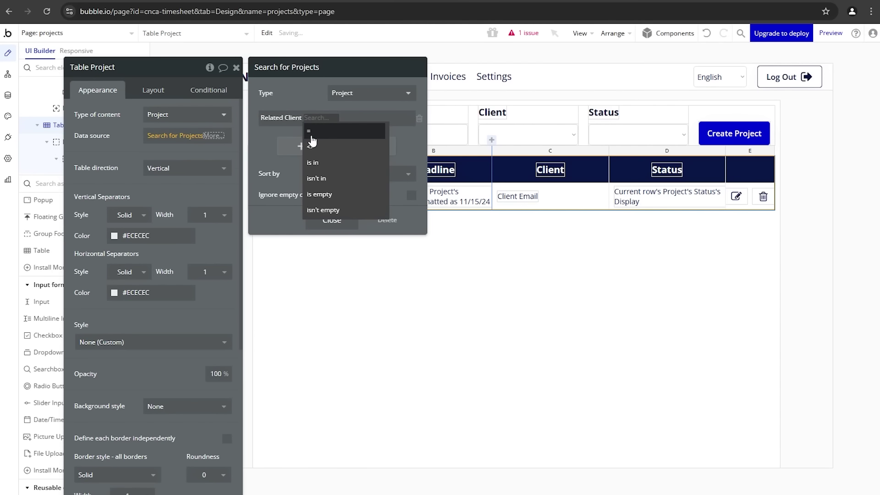
click(312, 123)
click(320, 117)
text(dr)
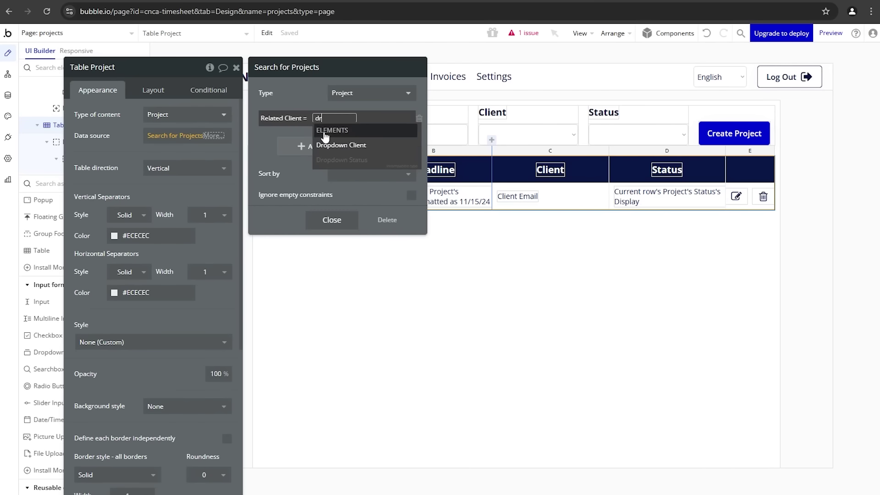
click(324, 146)
click(379, 143)
click(298, 94)
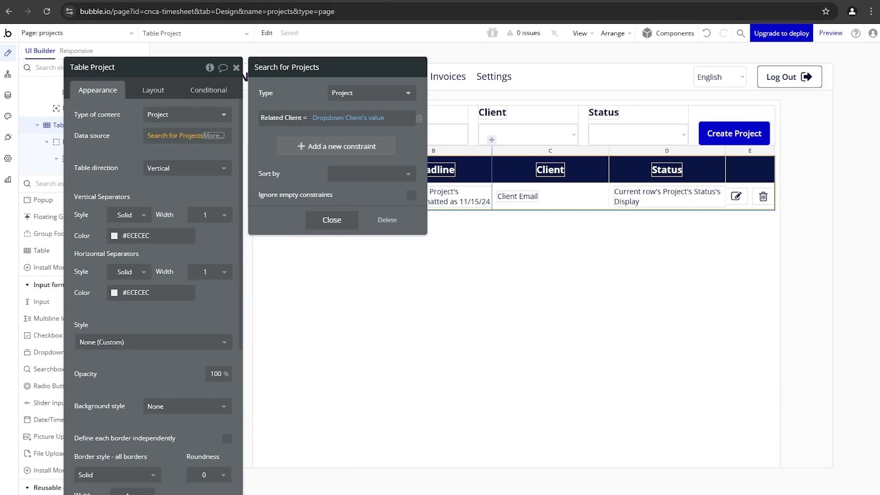
Step: Tick Ignore empty constraints and reload the preview to test the filter
click(233, 1)
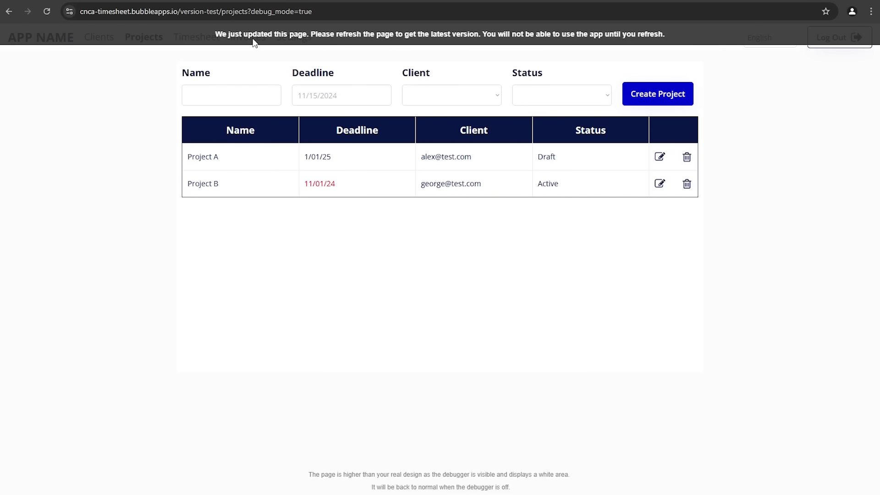
click(206, 0)
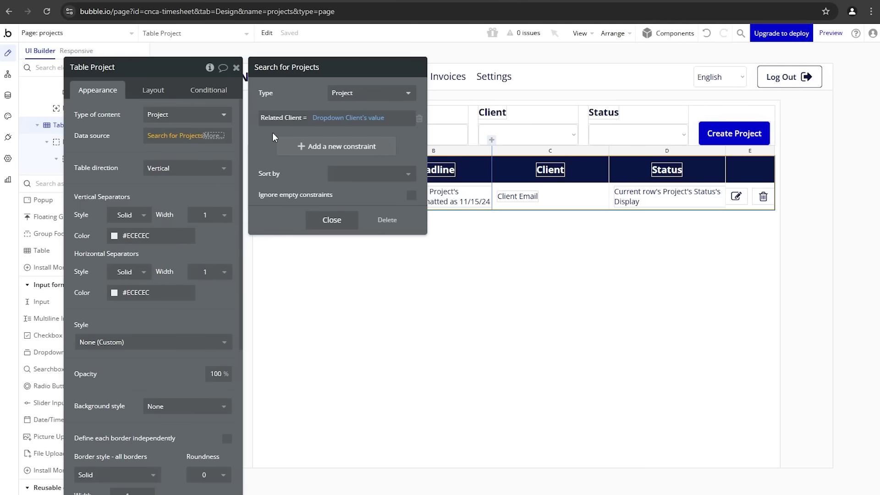
click(412, 196)
click(205, 1)
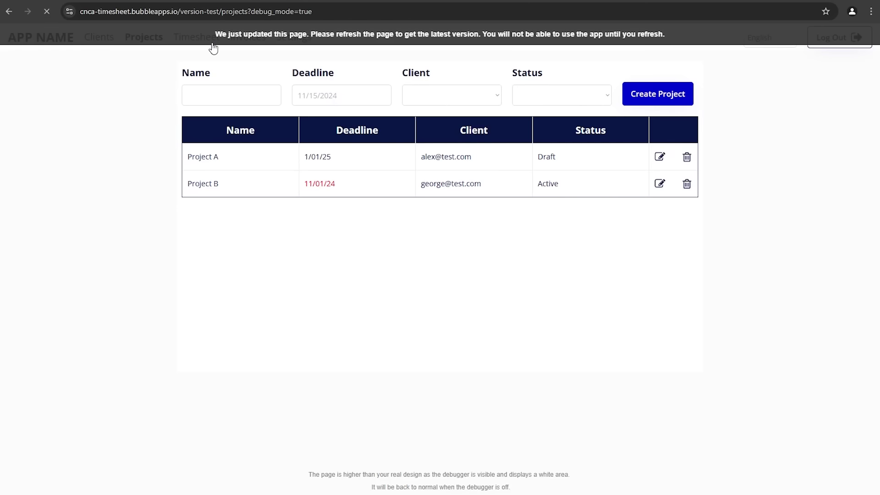
click(235, 92)
Step: Create Project C due November 3, 2024, for the first client, with status Draft
click(225, 100)
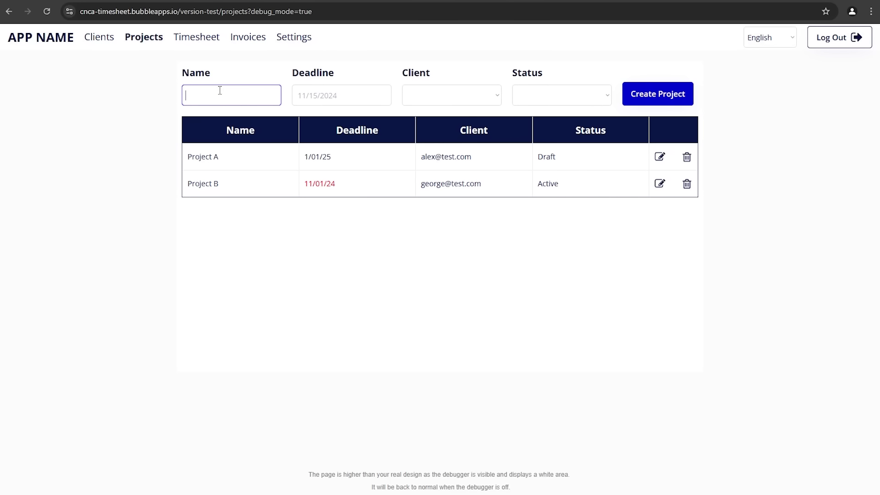
text(Project C)
click(317, 94)
click(309, 166)
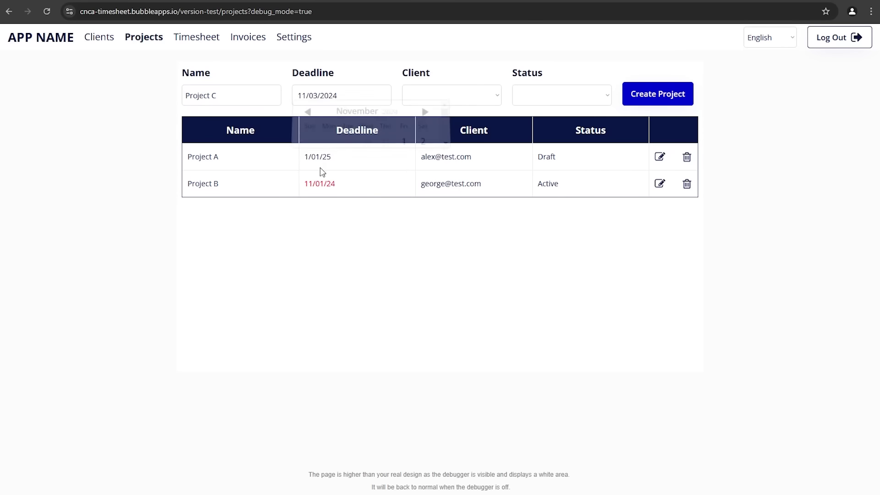
click(455, 101)
click(451, 125)
click(533, 101)
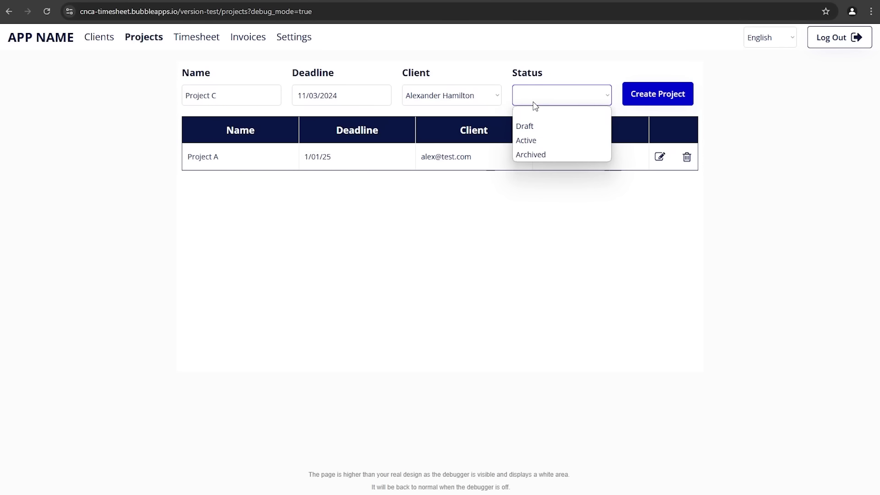
click(532, 124)
click(637, 97)
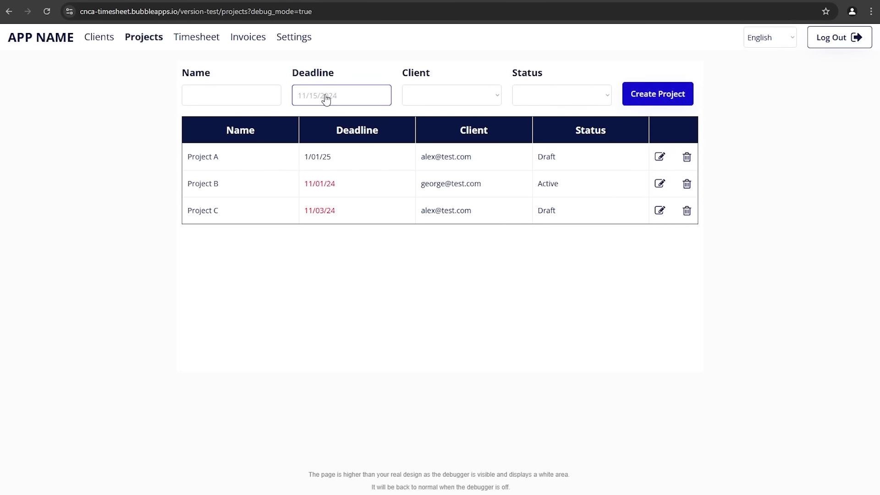
Step: Create Project D due November 21, 2024, for the second client, with status Archived
click(256, 96)
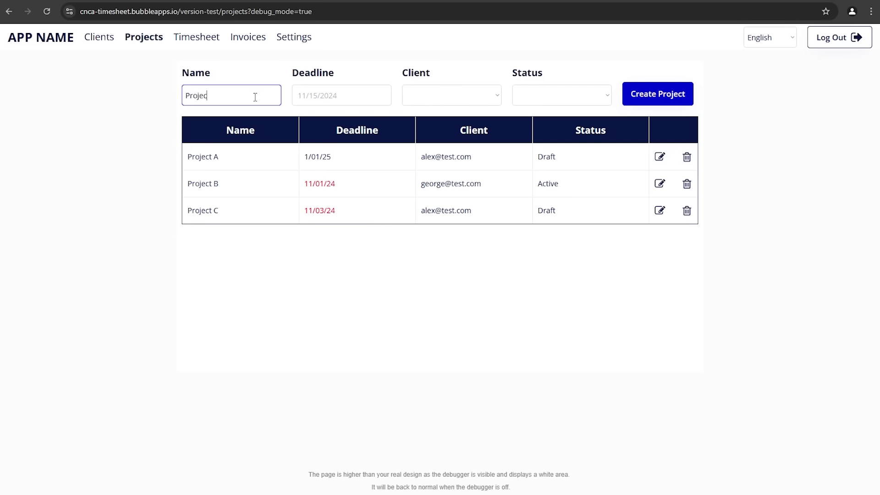
click(305, 94)
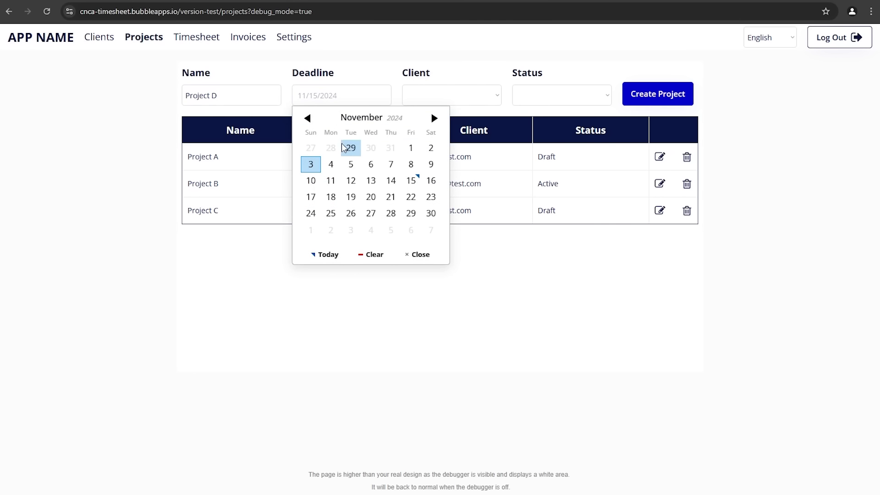
click(389, 196)
click(440, 98)
click(442, 139)
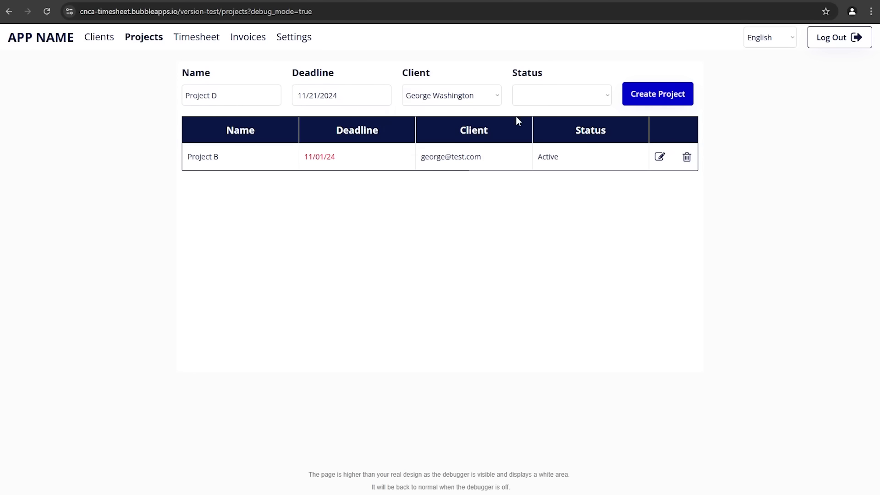
click(568, 90)
click(567, 154)
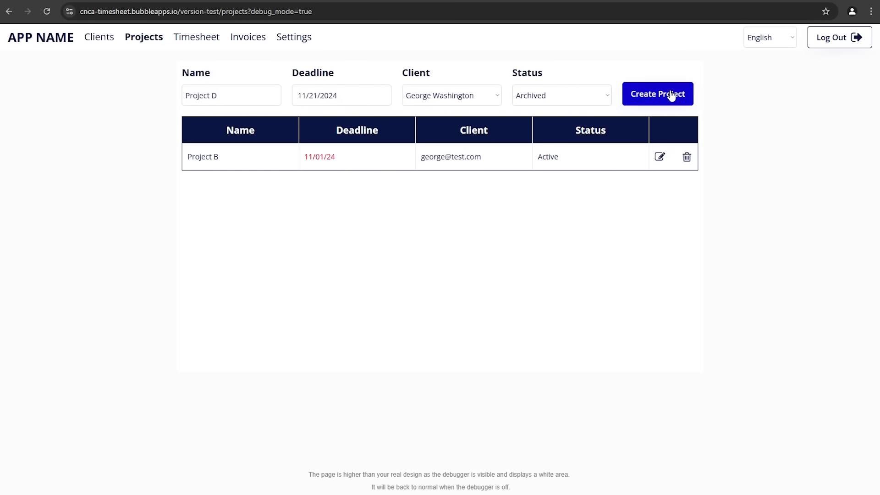
click(671, 93)
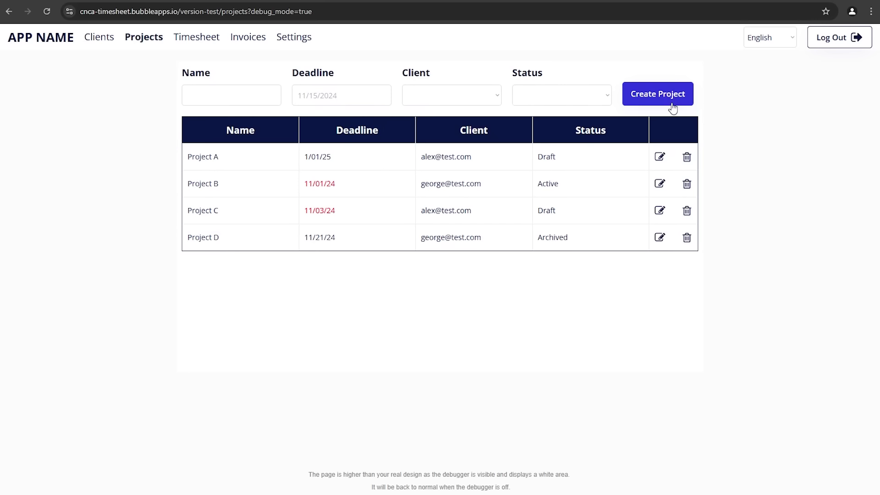
Step: Filter the table by the first client, then the second, then clear the filter to show all
click(453, 101)
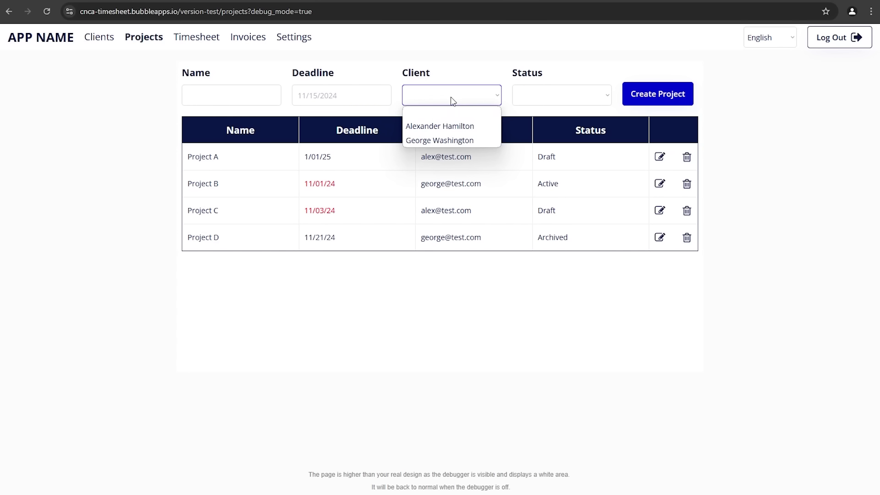
click(439, 123)
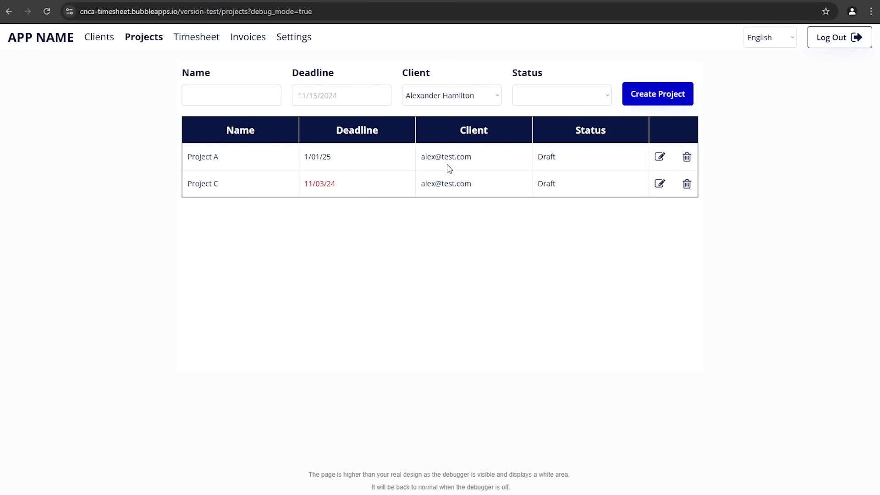
click(445, 104)
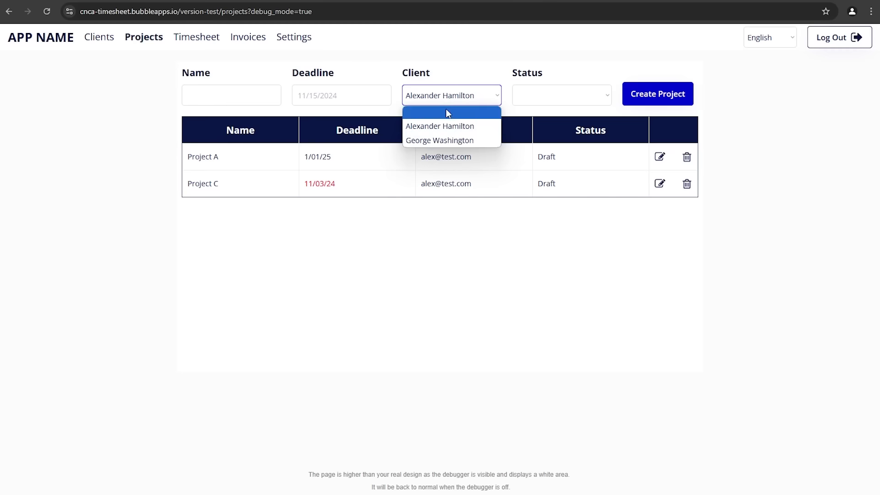
click(433, 140)
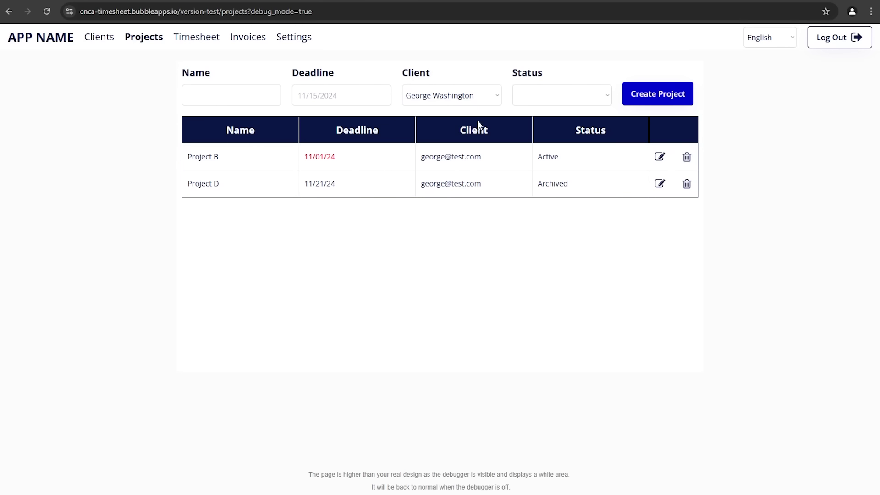
click(454, 94)
click(444, 113)
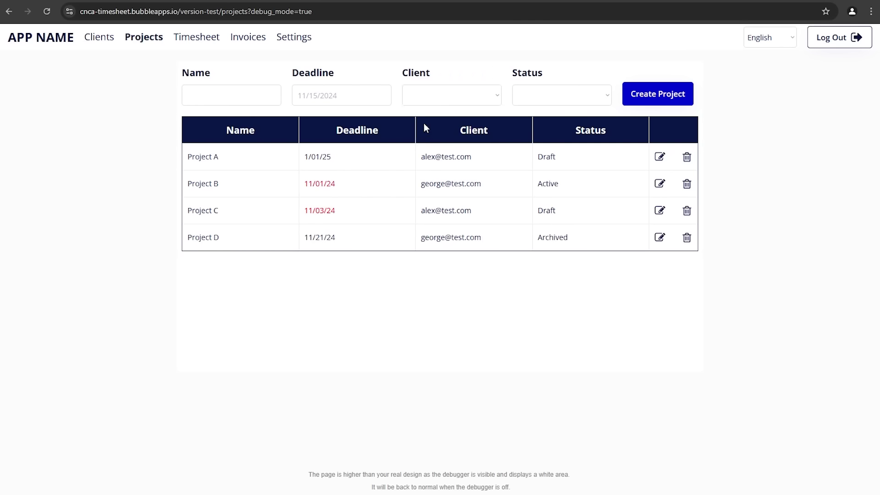
Step: Delete the Related Client constraint from the Projects search, then view Project's privacy rules
click(238, 87)
key(ctrl+shift+Tab)
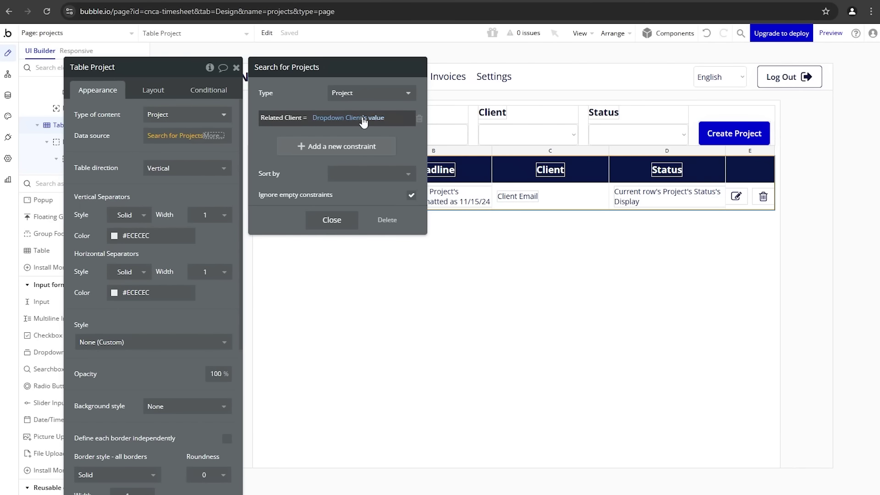
click(419, 120)
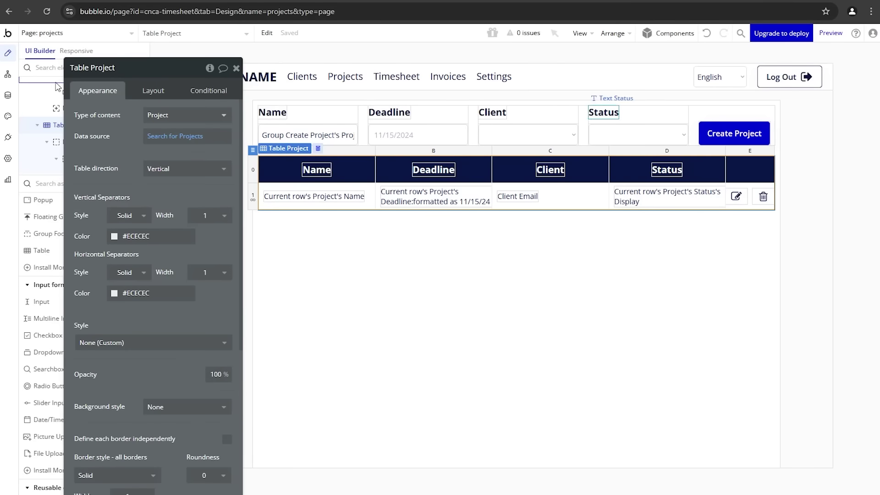
click(8, 95)
click(123, 84)
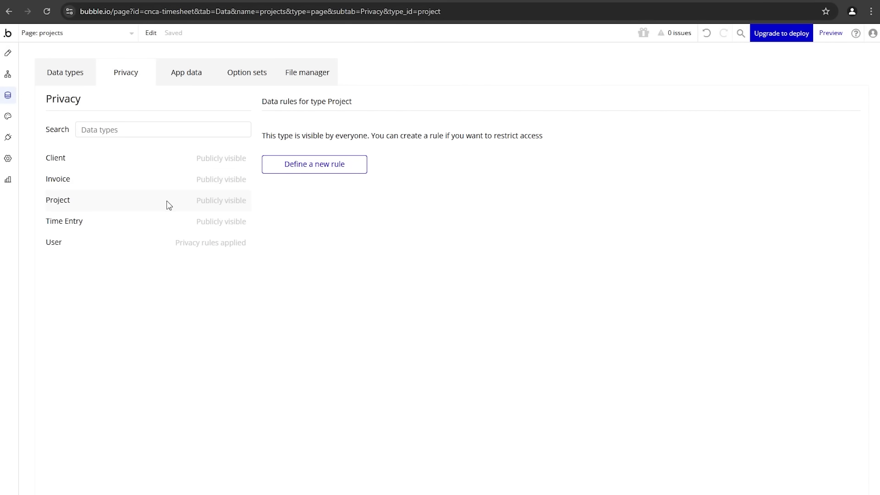
Step: Add a Project privacy rule named Owner: This Project's Creator is Current User; reload the preview
click(291, 171)
click(447, 101)
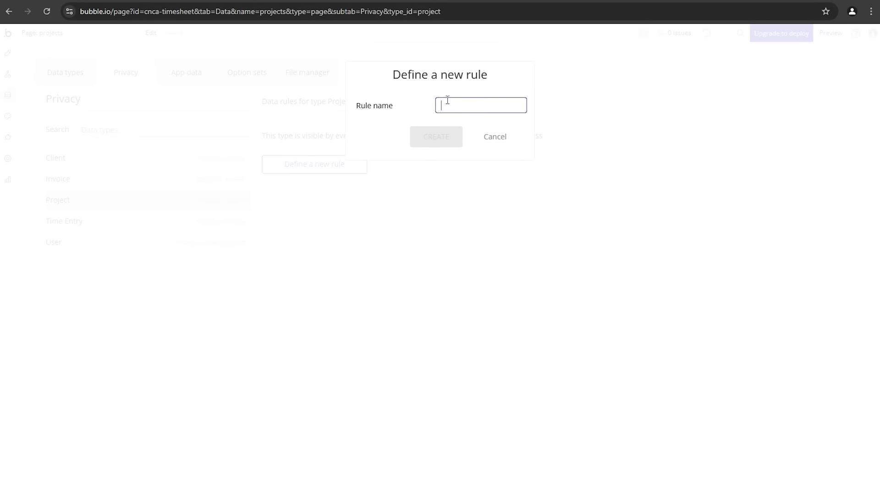
text(Owner)
click(437, 139)
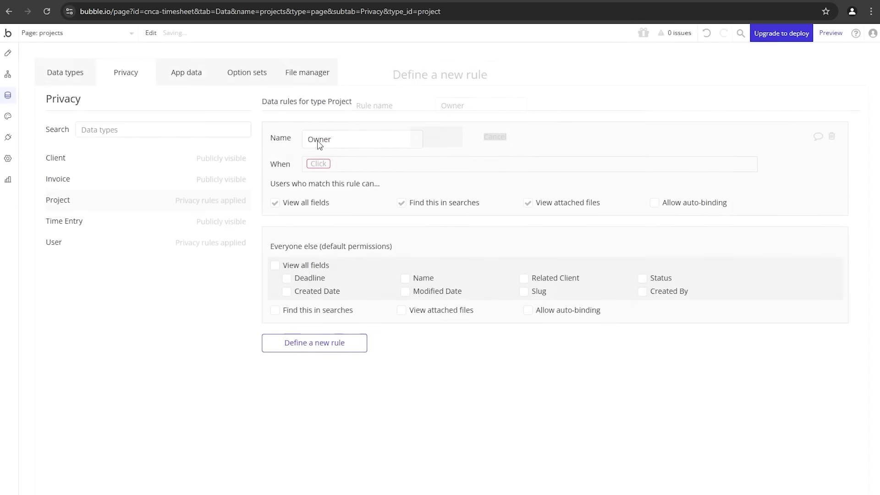
click(320, 165)
click(323, 180)
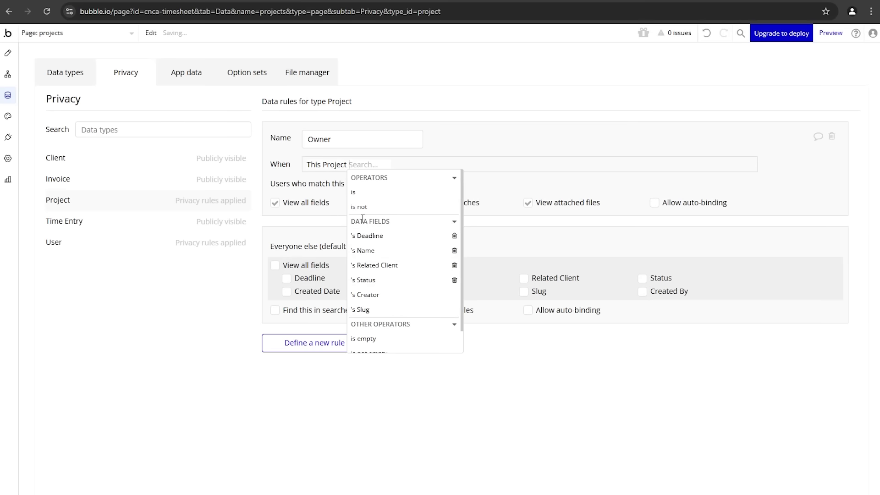
click(380, 294)
click(415, 195)
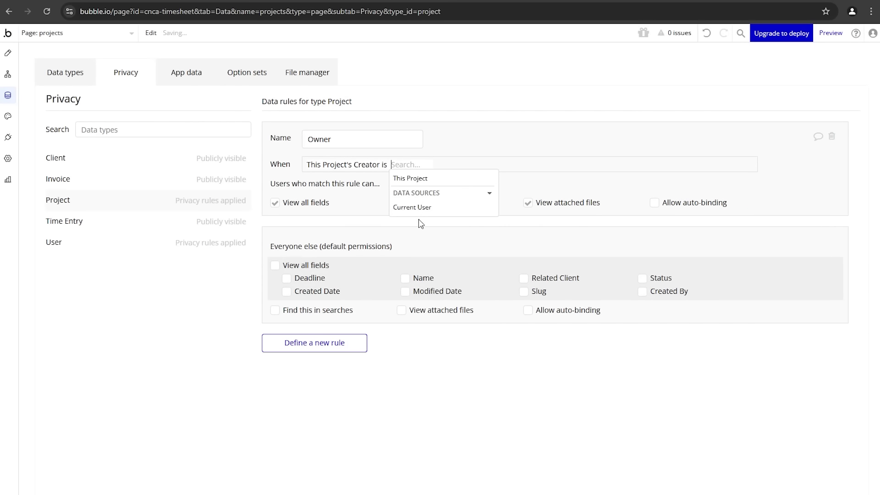
click(419, 205)
click(393, 231)
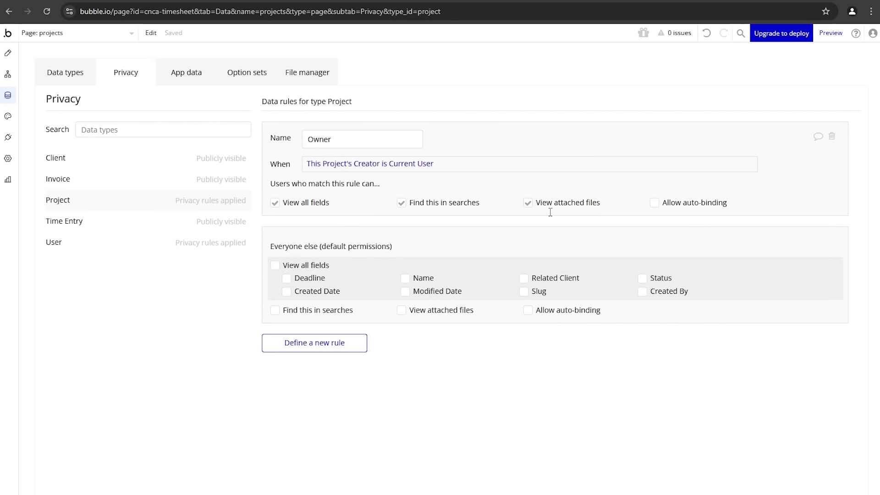
click(209, 0)
key(ctrl+r)
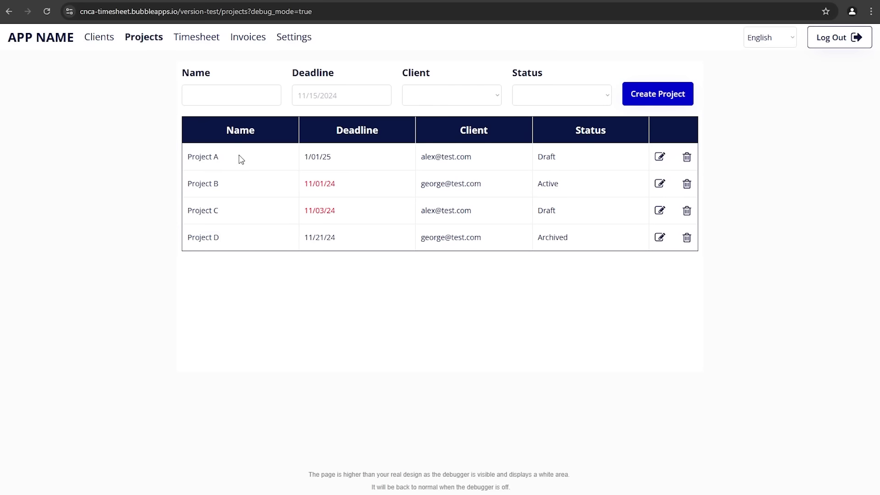
Step: Check App data: All Projects holds four projects and All Users only one user, then return to preview
click(124, 1)
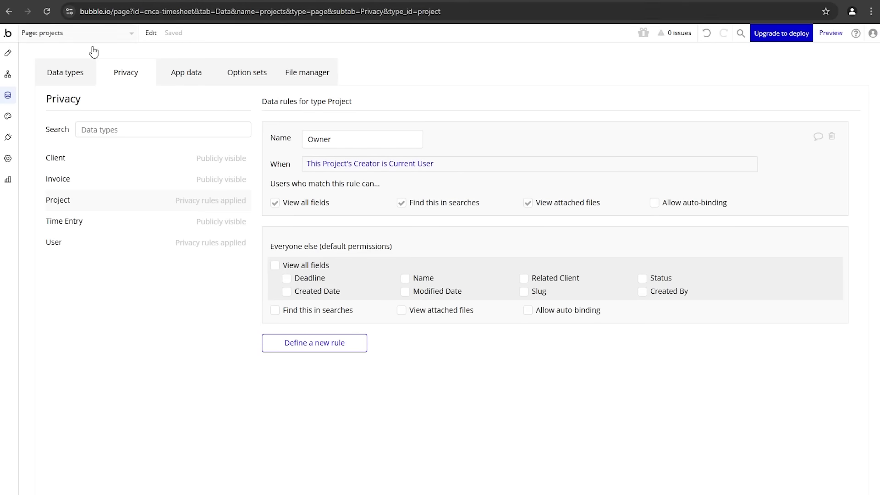
click(187, 78)
click(144, 255)
click(99, 305)
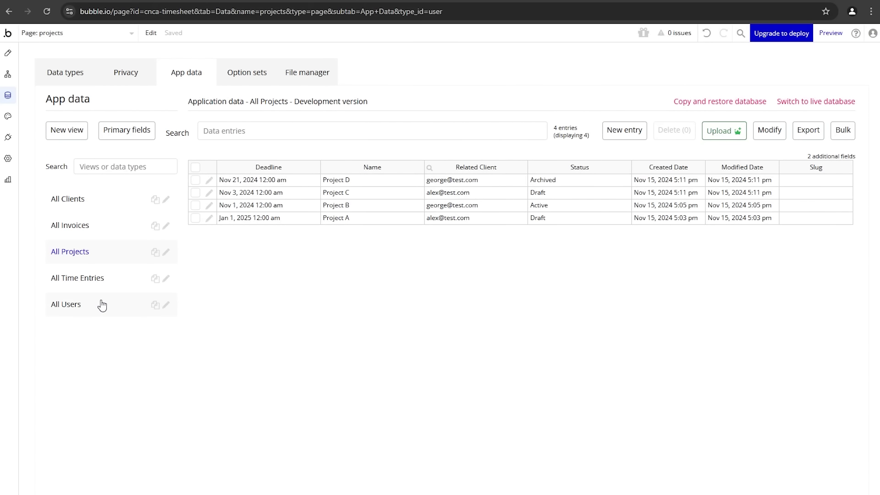
click(267, 184)
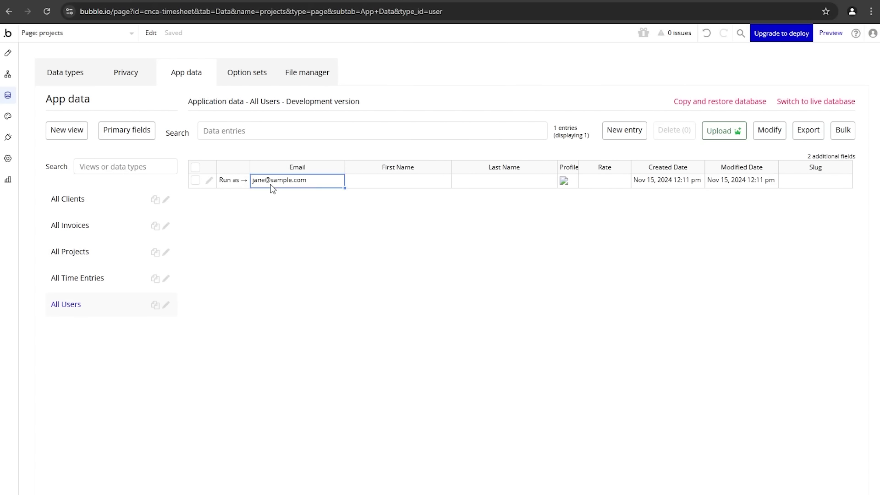
key(ctrl+Tab)
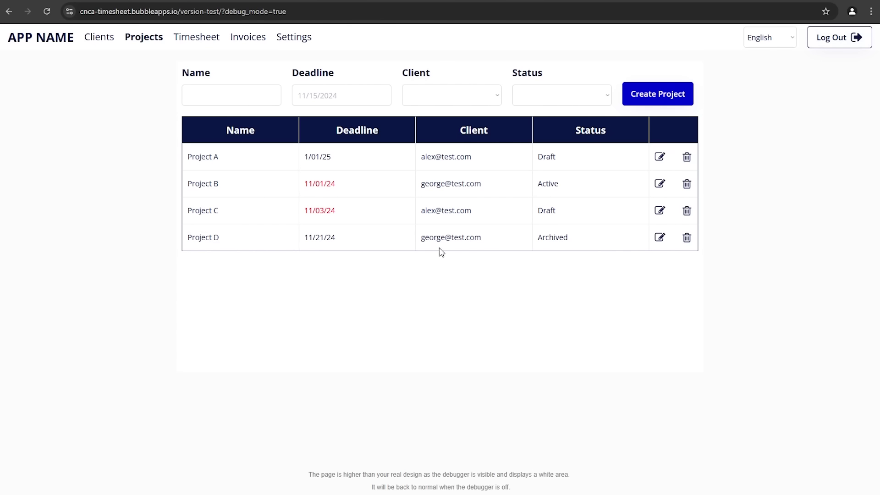
Step: Sign up a second test user with an email address, password and password confirmation
click(598, 412)
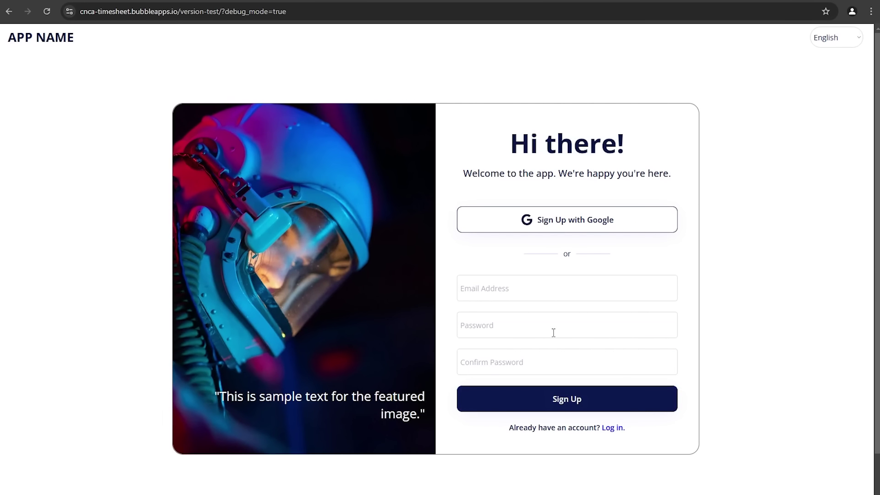
click(545, 284)
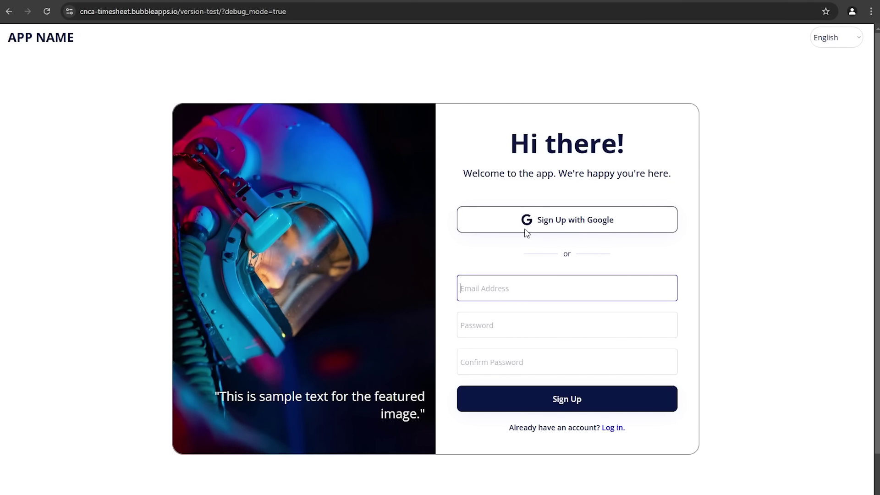
text(edward@test.com)
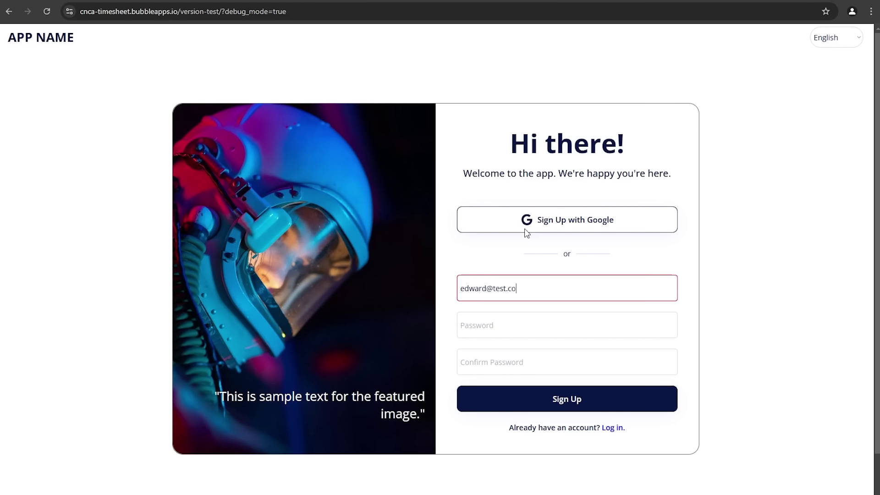
key(Tab)
text(1234)
click(478, 363)
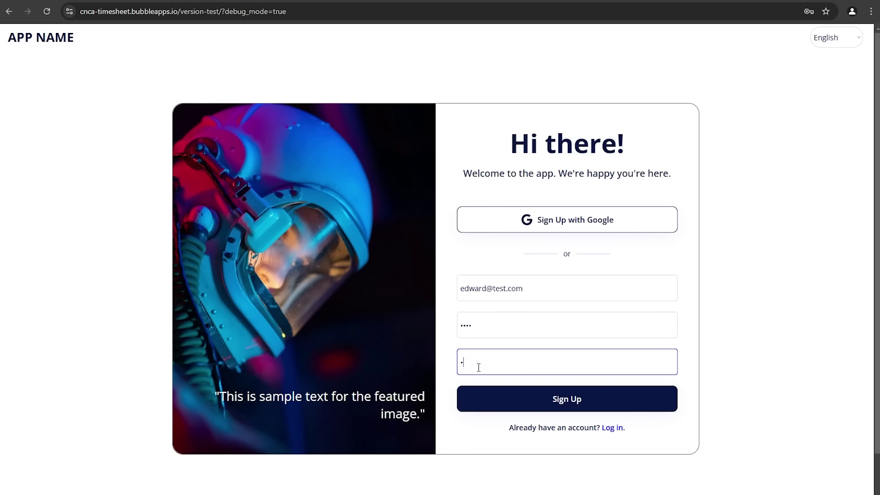
text(1234)
click(488, 398)
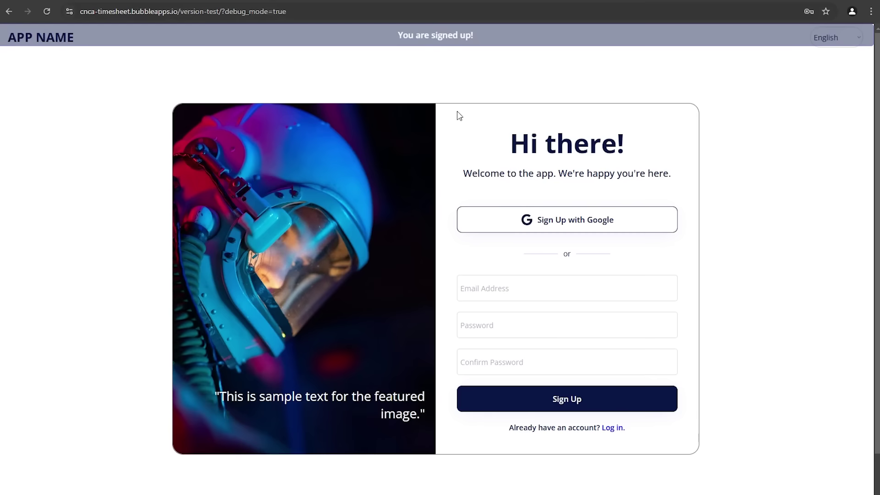
Step: Load the /projects page in debug mode, which shows an empty Projects table
drag(224, 16, 288, 14)
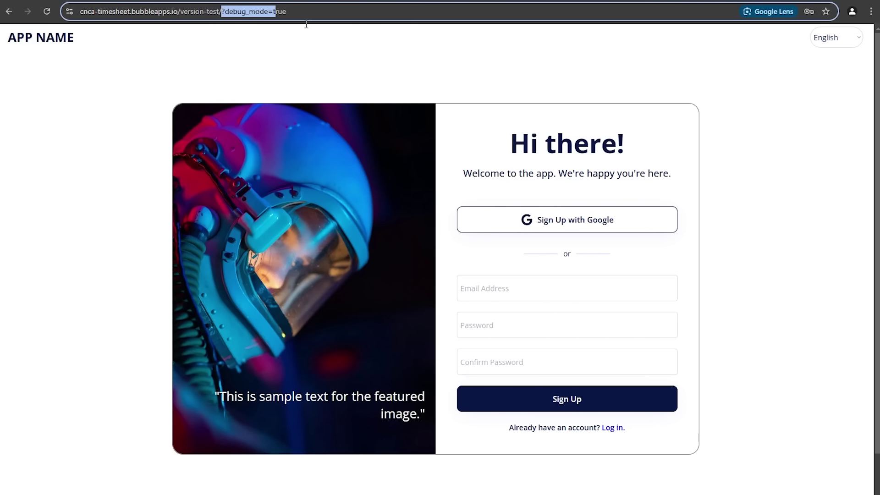
text(projects)
key(Return)
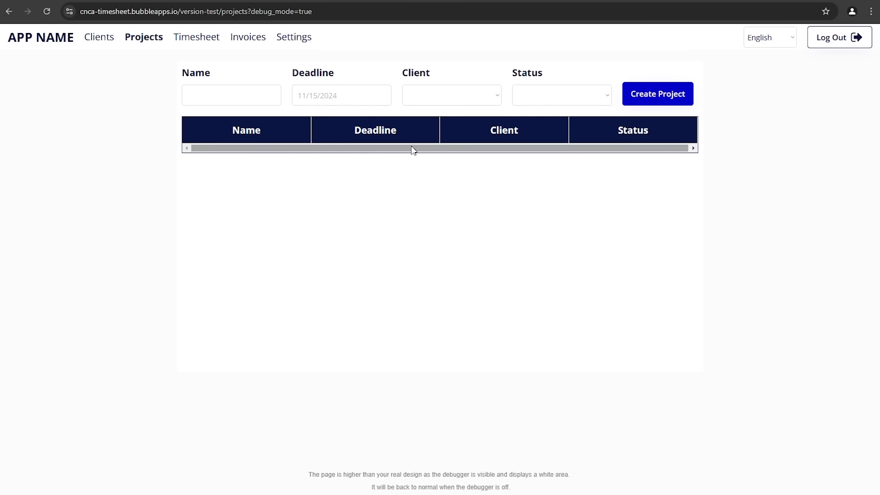
Step: Enter project name 'Website Design' with deadline 11/30/2024, check the Client choices, then go to the editor
click(243, 101)
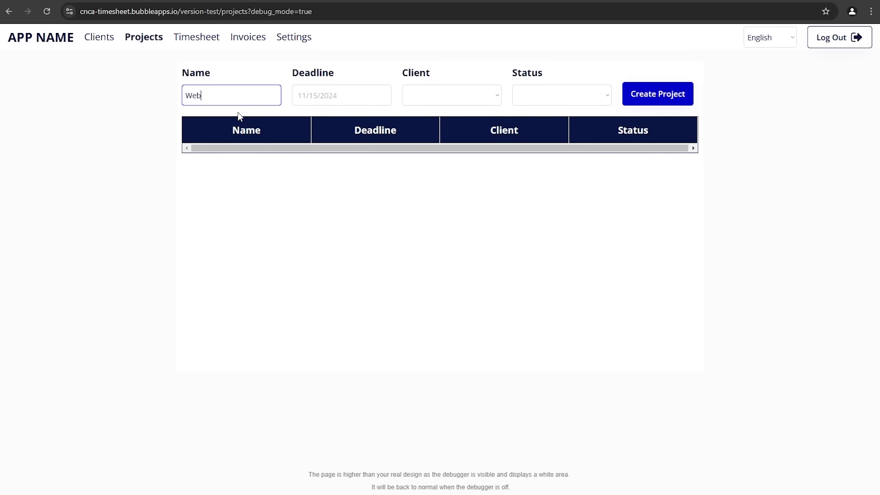
text(Website Design)
click(352, 103)
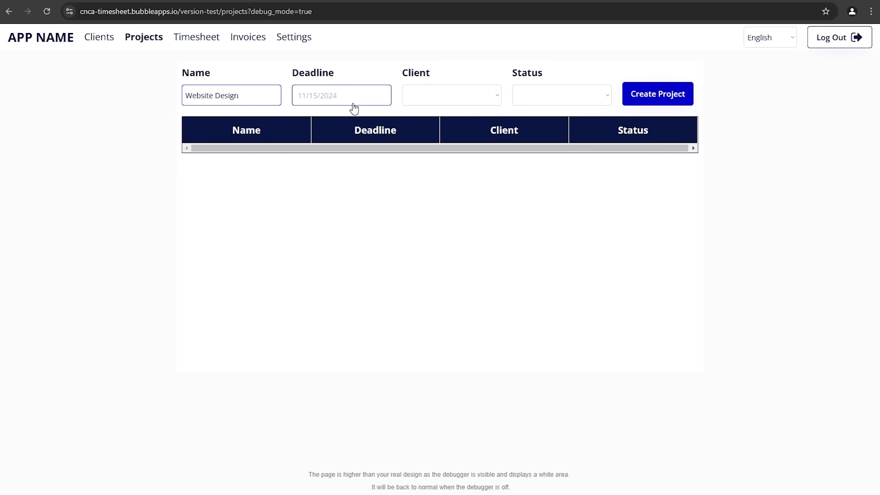
click(431, 222)
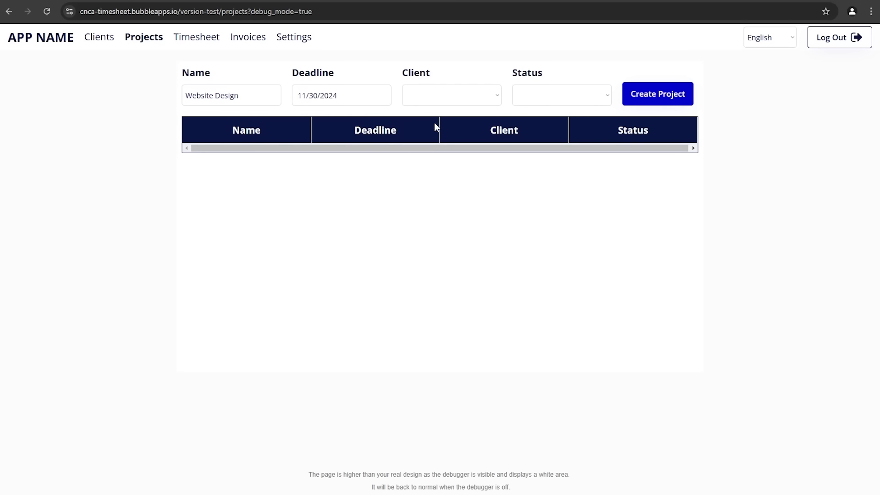
click(439, 102)
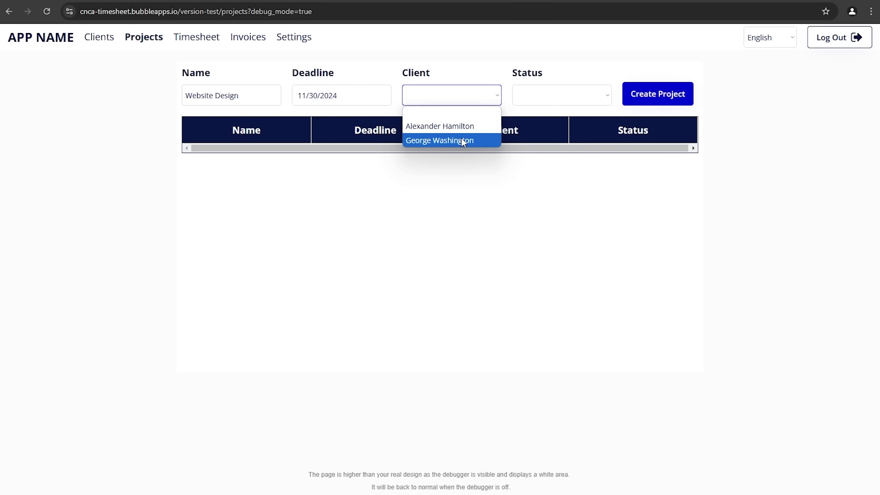
click(71, 1)
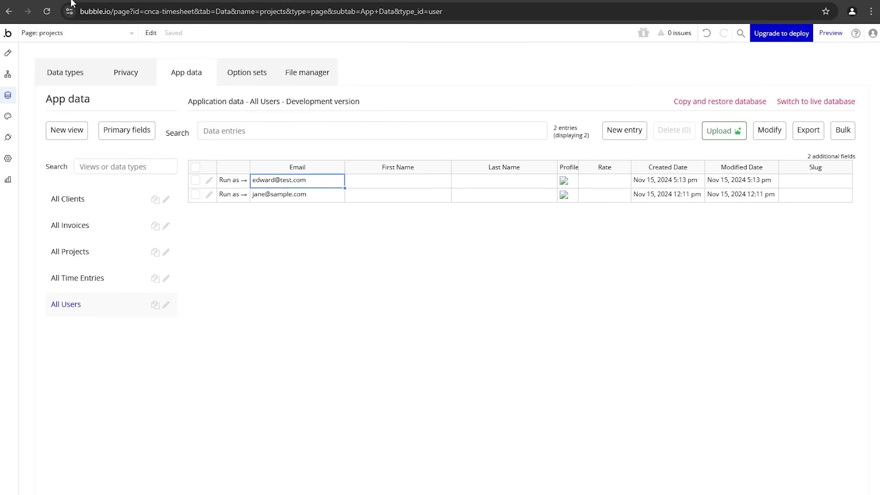
Step: Add a Client privacy rule named Owner where This Client's Creator is Current User
click(117, 74)
click(111, 161)
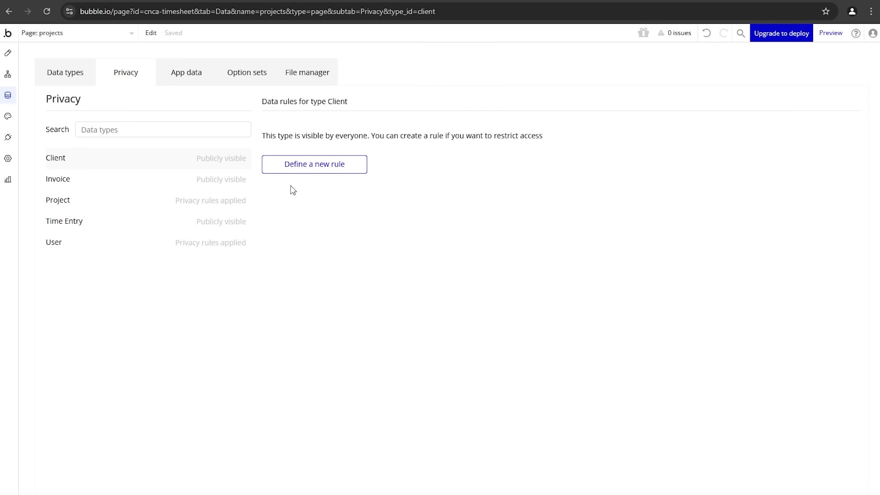
click(315, 167)
click(449, 109)
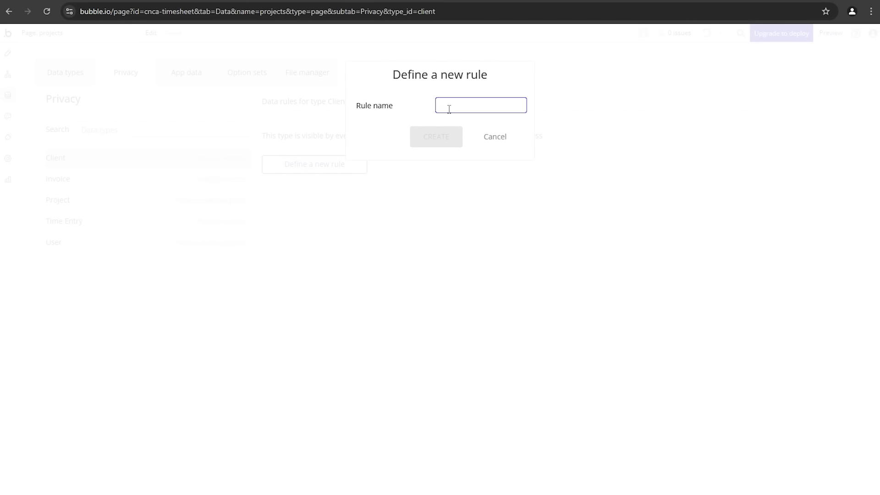
text(Owner)
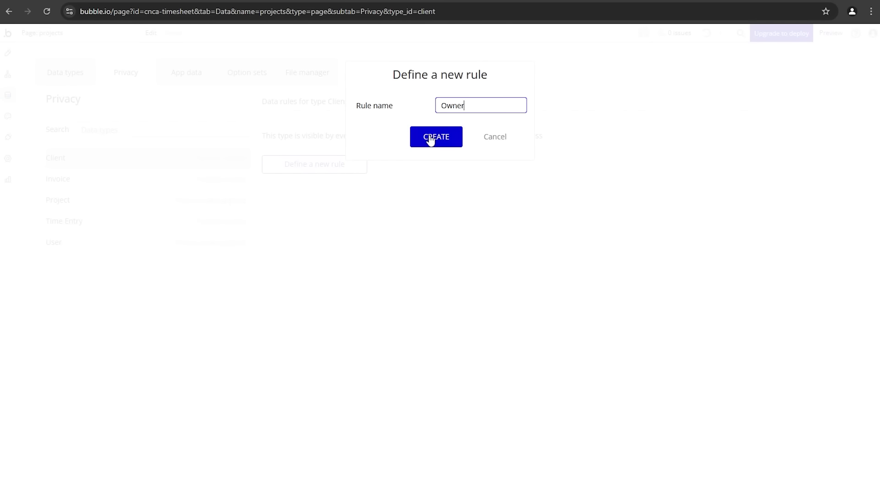
click(432, 138)
click(309, 163)
click(317, 179)
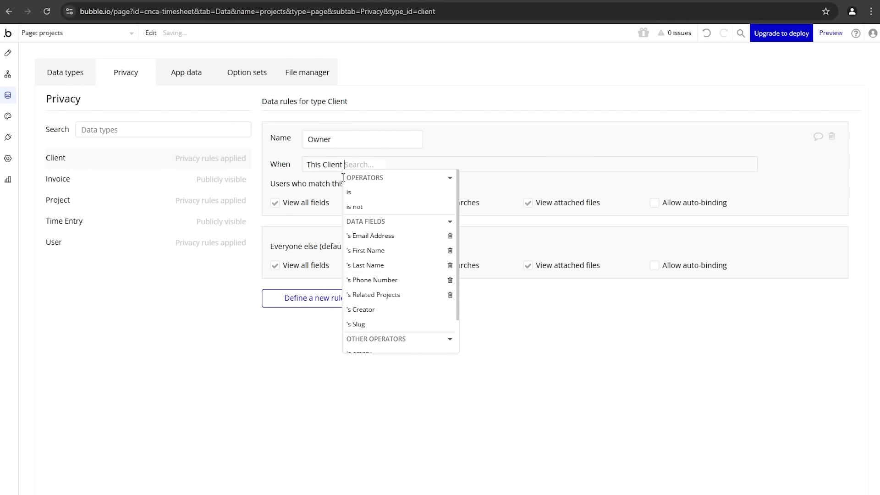
click(378, 310)
click(419, 192)
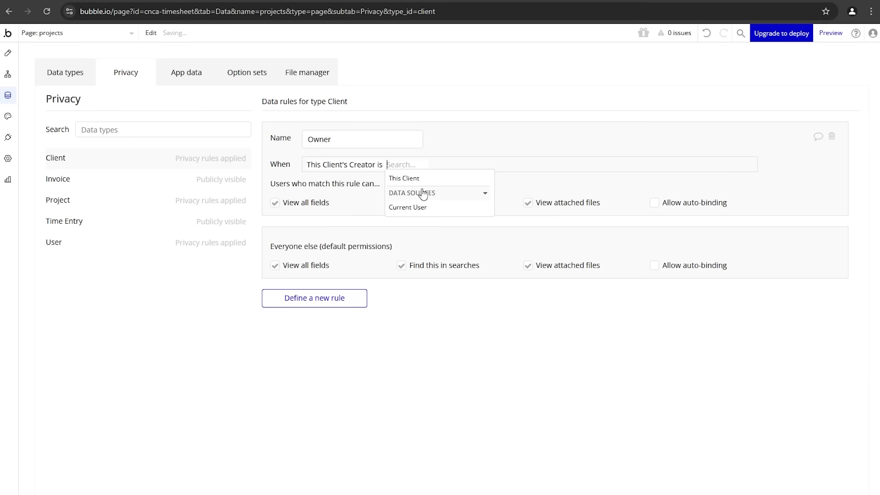
click(440, 208)
click(385, 226)
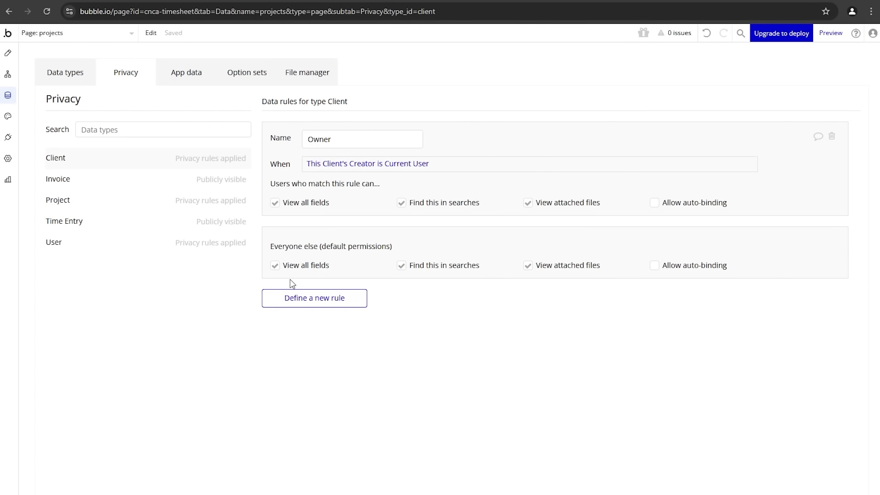
Step: Deny everyone else viewing fields, finding in searches and viewing attached files; reload the preview
click(275, 265)
click(287, 322)
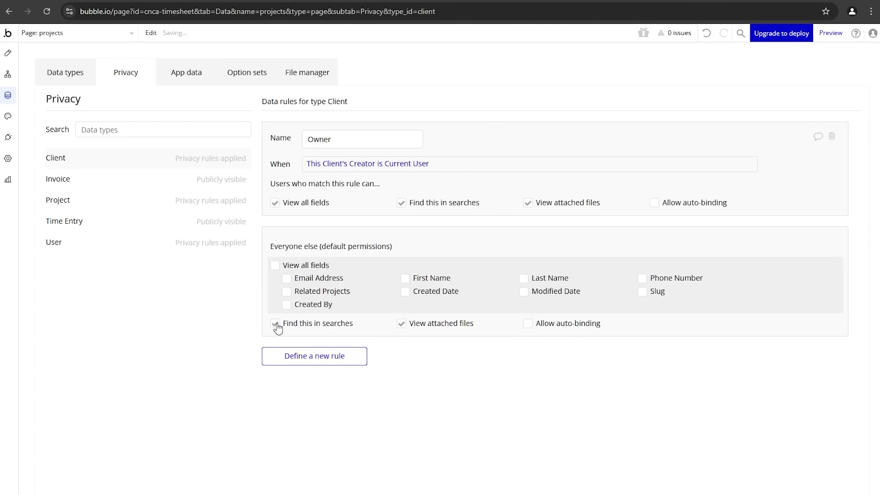
click(401, 323)
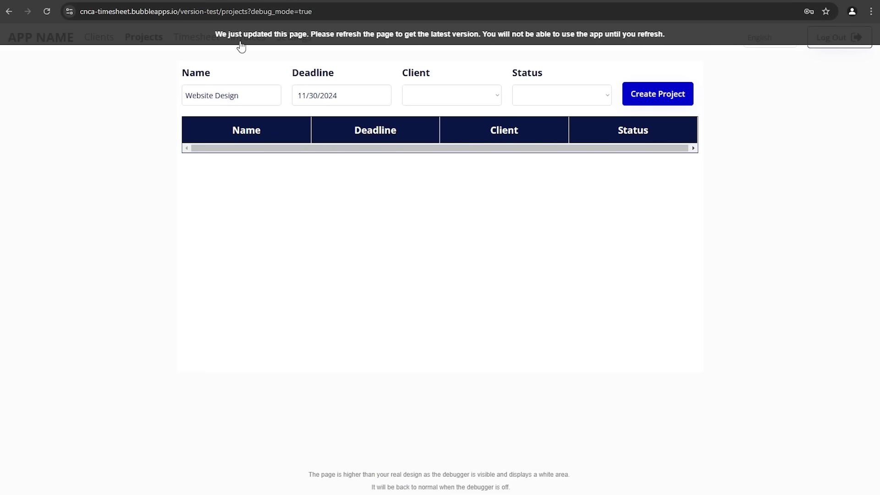
key(F5)
Step: On the Clients page, create a client with first name, last name, email and phone number
click(422, 96)
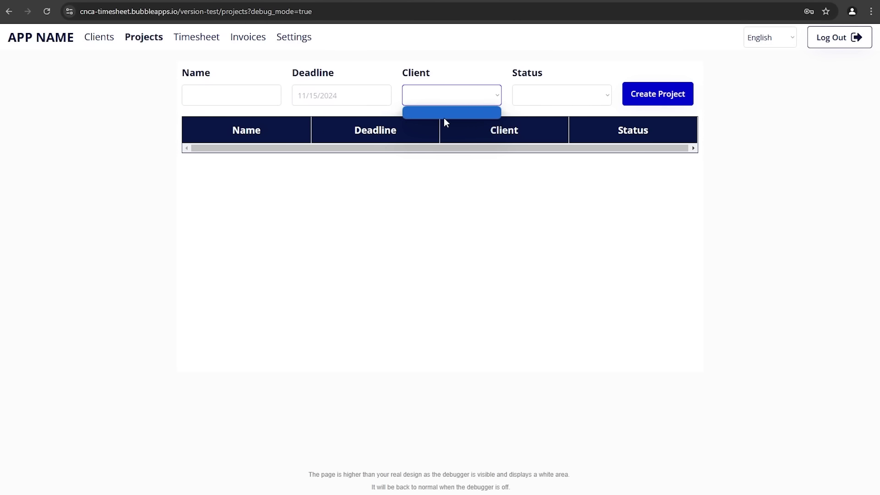
click(101, 40)
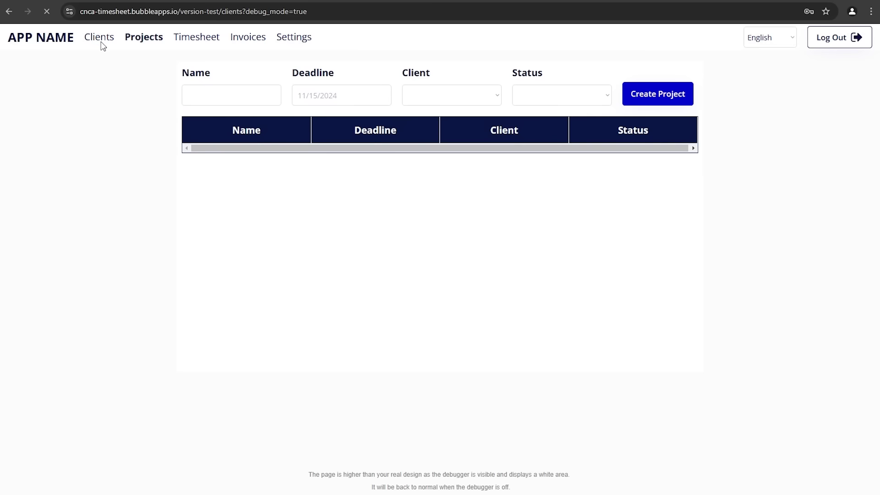
click(234, 101)
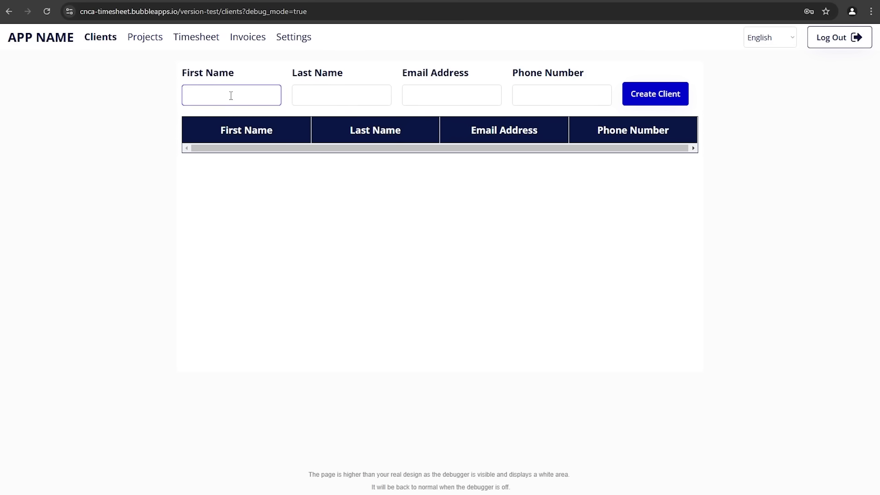
text(Ross)
key(Tab)
text(Gellar)
key(Tab)
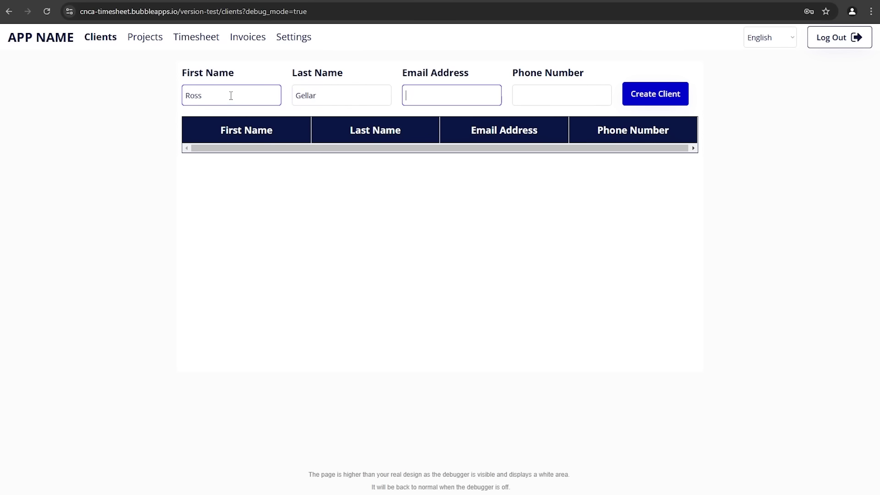
key(Tab)
text(2342342342)
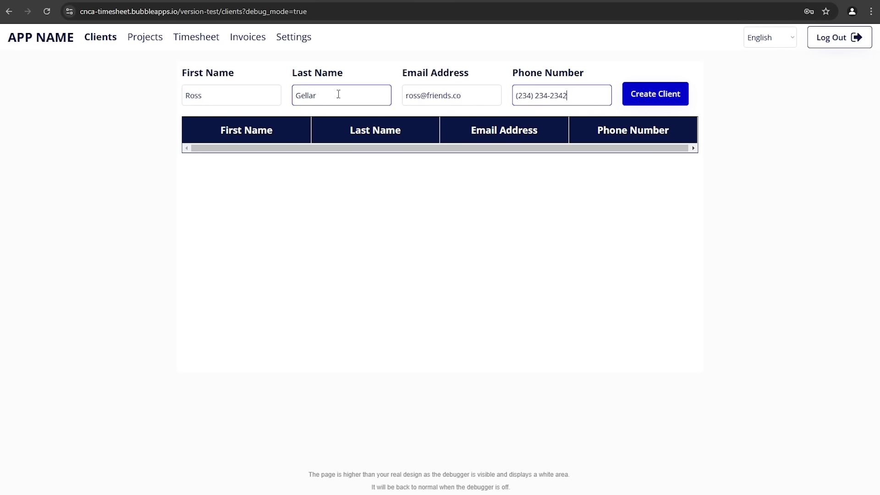
click(663, 94)
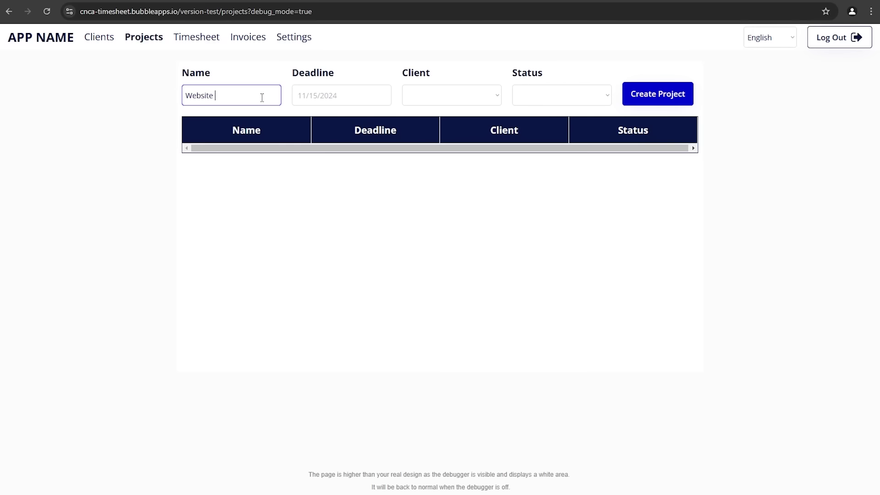
Step: Create the Website Design project due 11/30/2024, assigned to the new client, with Draft status
click(339, 97)
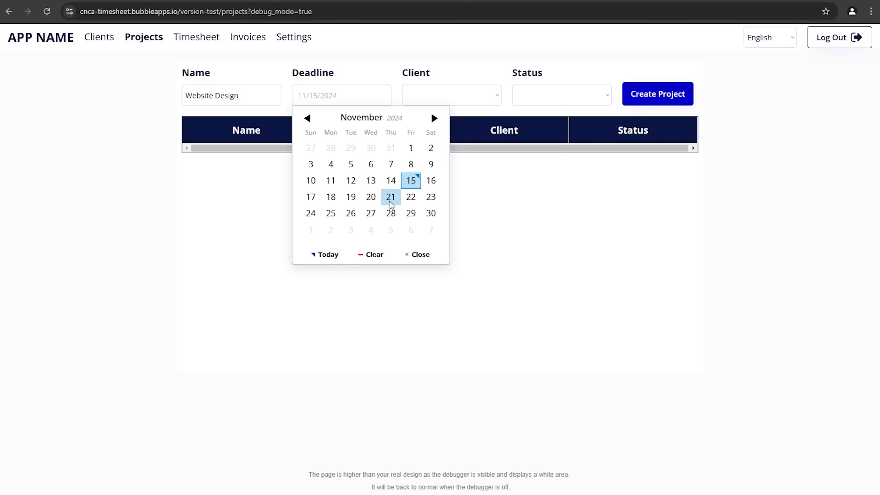
click(431, 213)
click(459, 102)
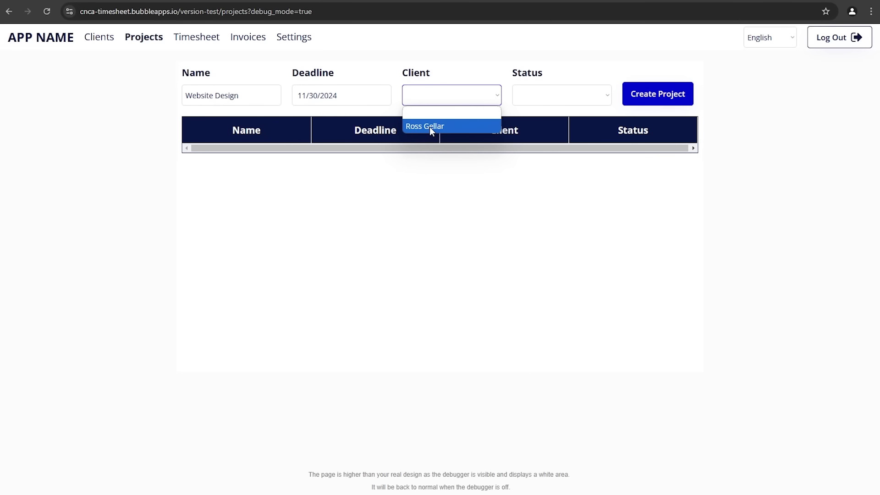
click(428, 128)
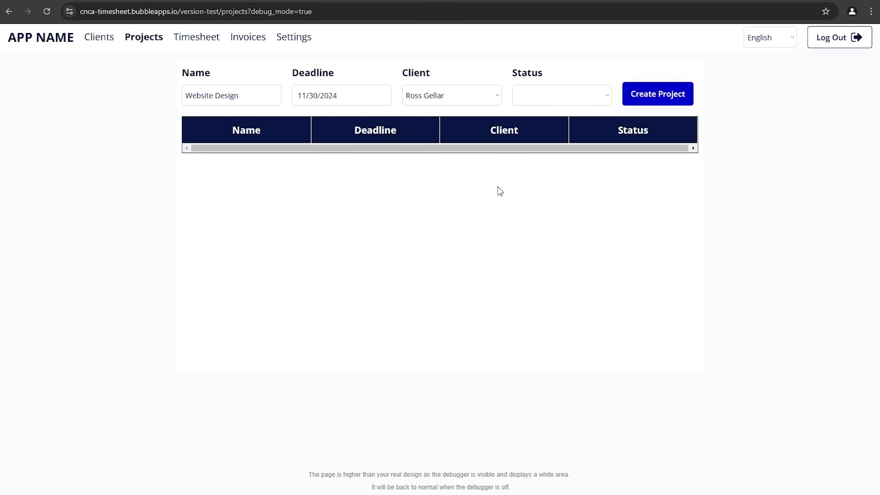
click(538, 98)
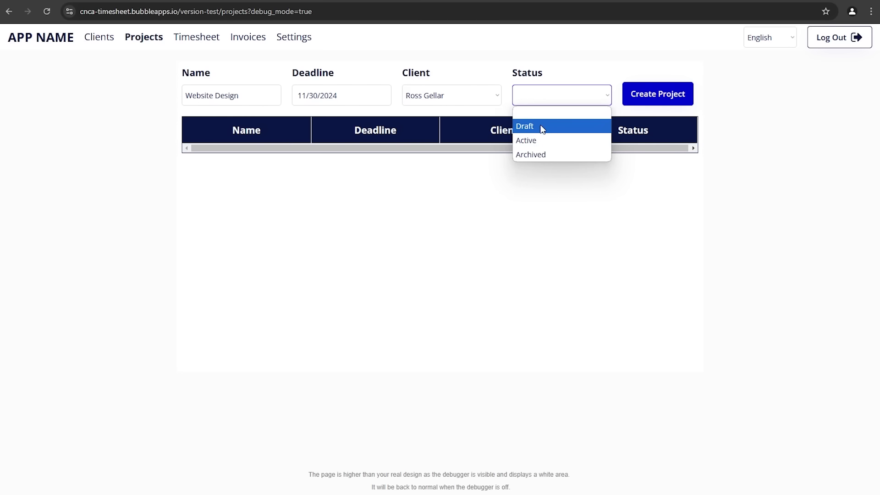
click(542, 126)
click(647, 102)
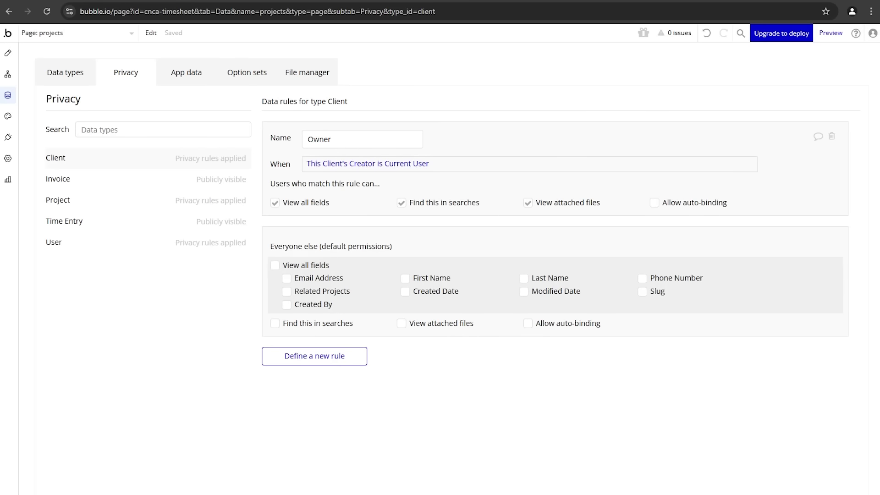
Step: In App data's All Users list, run the app as the other test user
click(188, 75)
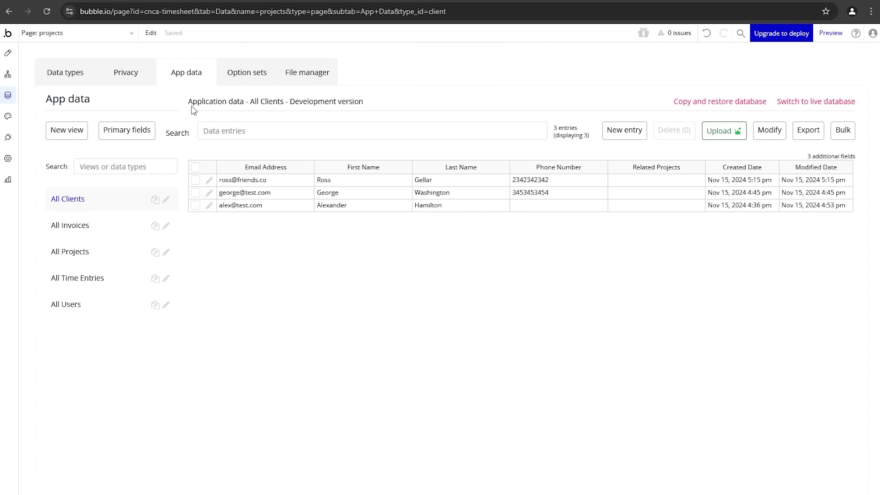
click(109, 306)
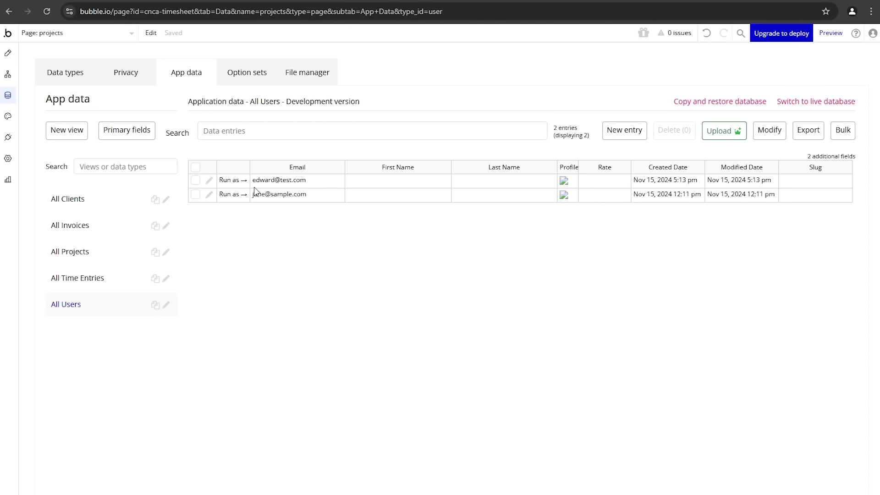
click(226, 199)
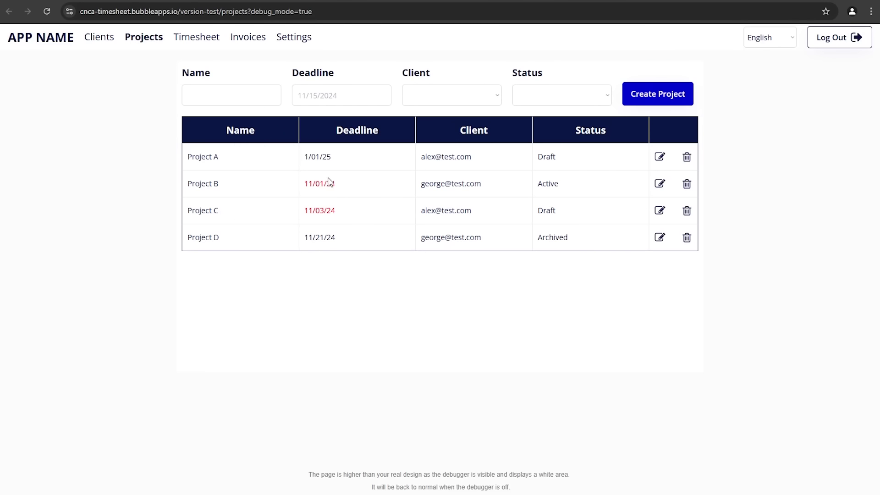
Step: Confirm the Client dropdown and Clients page show only this user's two clients, then go back to the editor
click(450, 100)
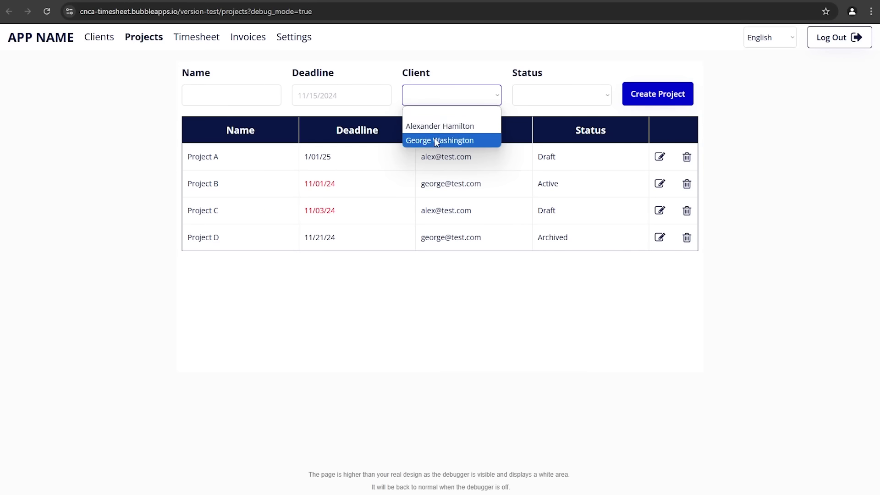
click(110, 40)
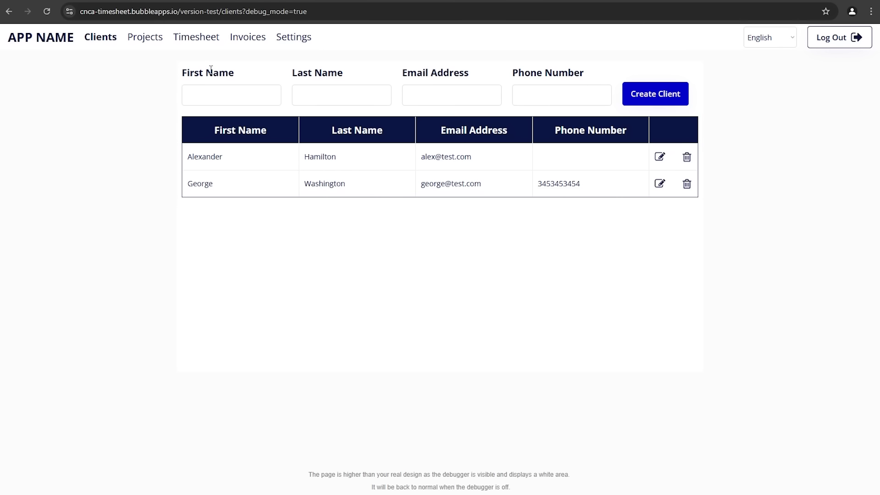
click(93, 0)
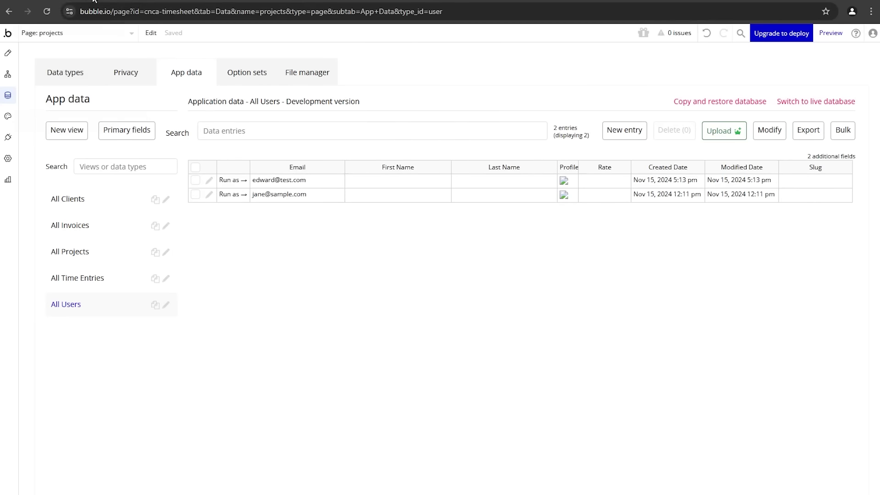
Step: Check the User privacy rules and the project table's 'Search for Projects' source, then view the Projects page in preview
click(126, 71)
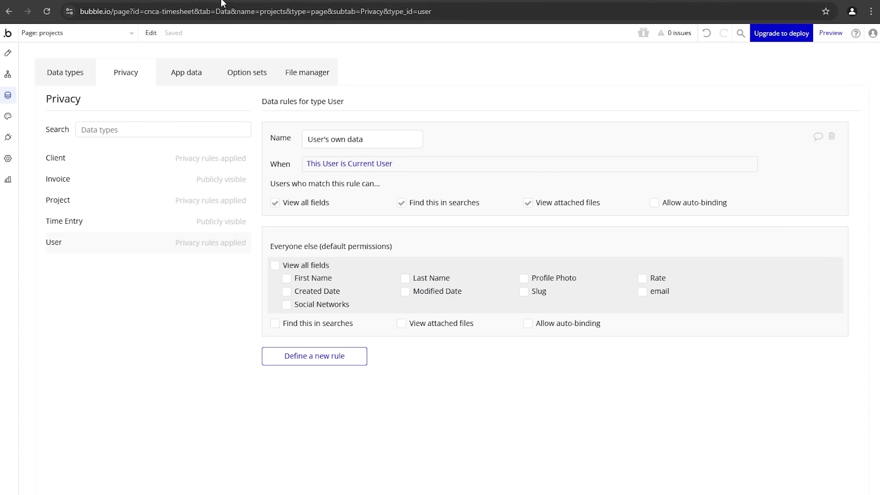
click(8, 53)
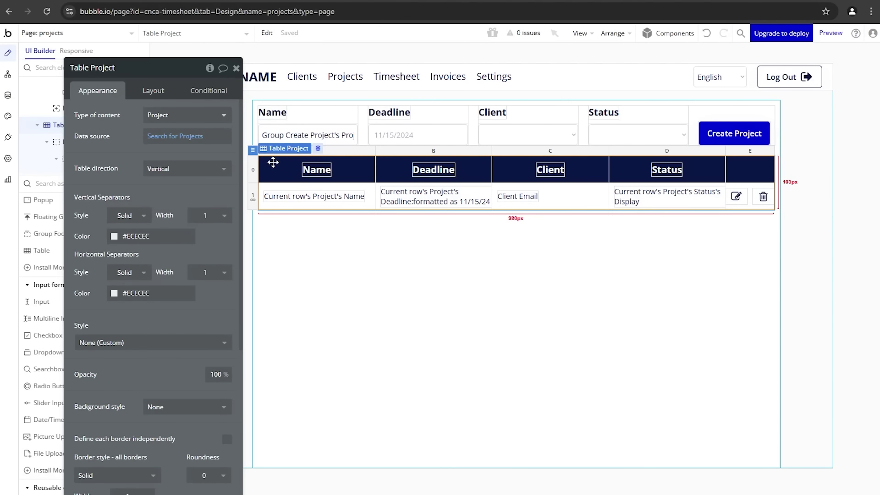
click(192, 137)
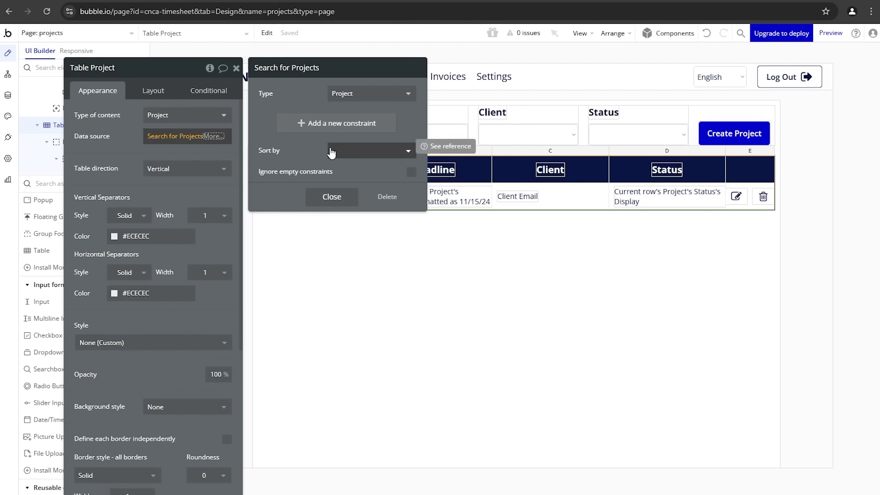
click(332, 196)
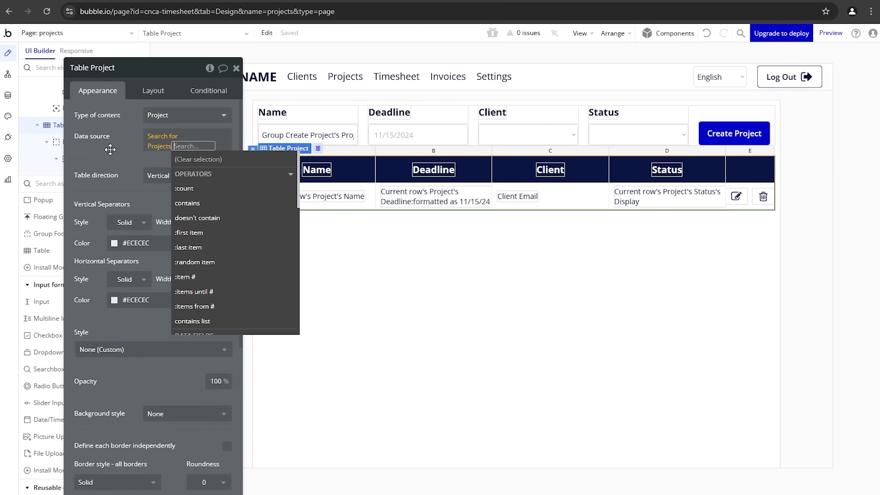
click(109, 150)
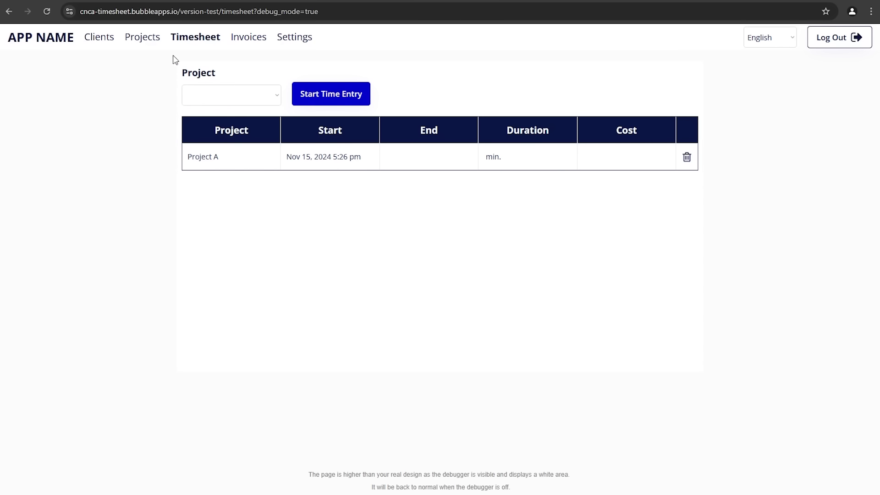
click(141, 47)
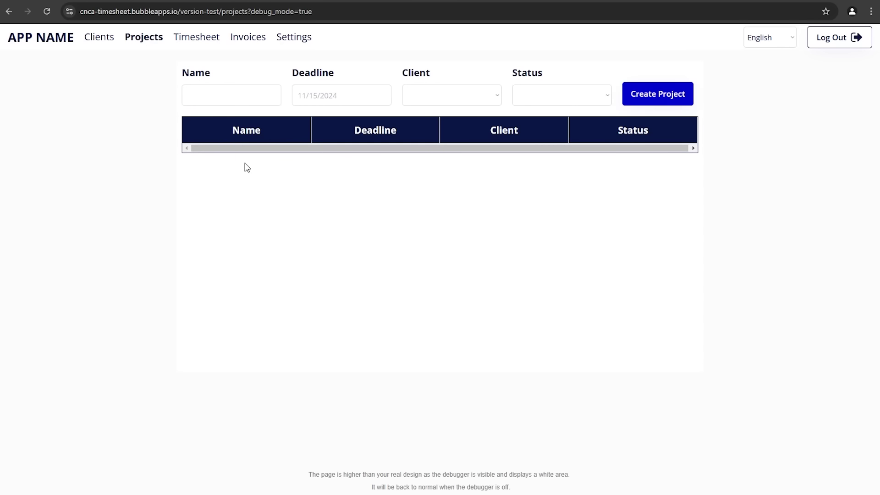
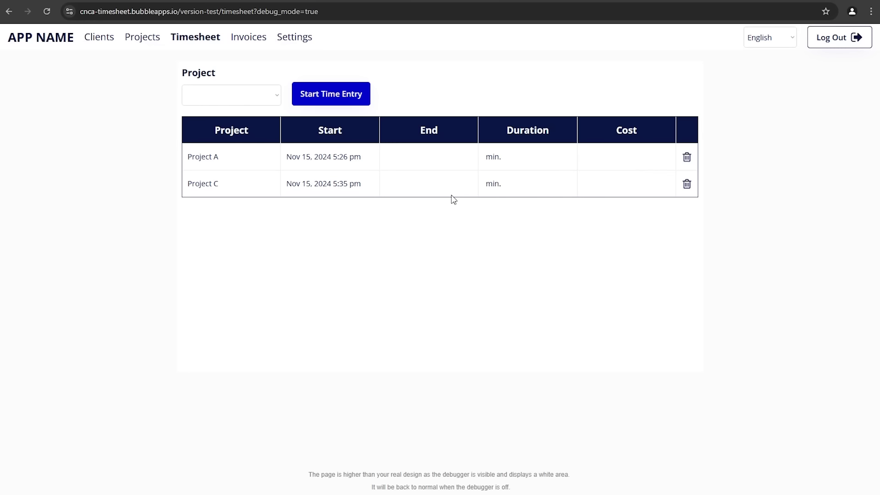
Step: After checking the live timesheet, make the End time text hidden on page load
key(alt+Tab)
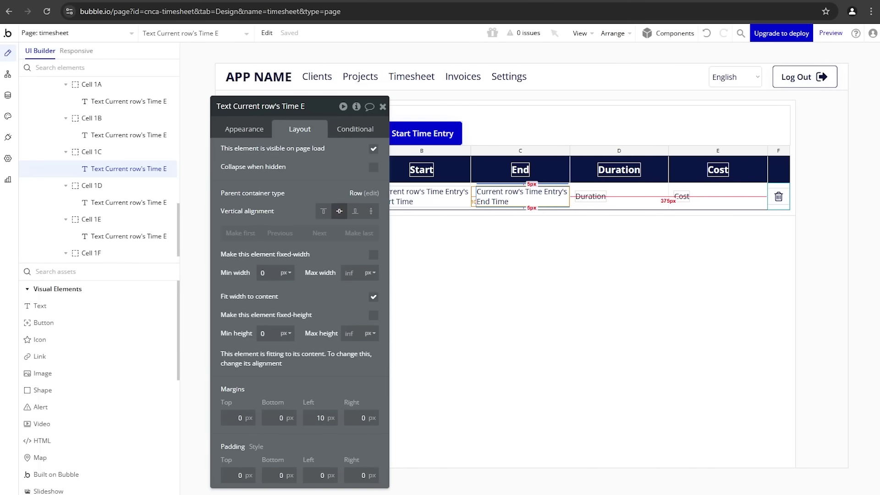
drag(305, 204, 268, 204)
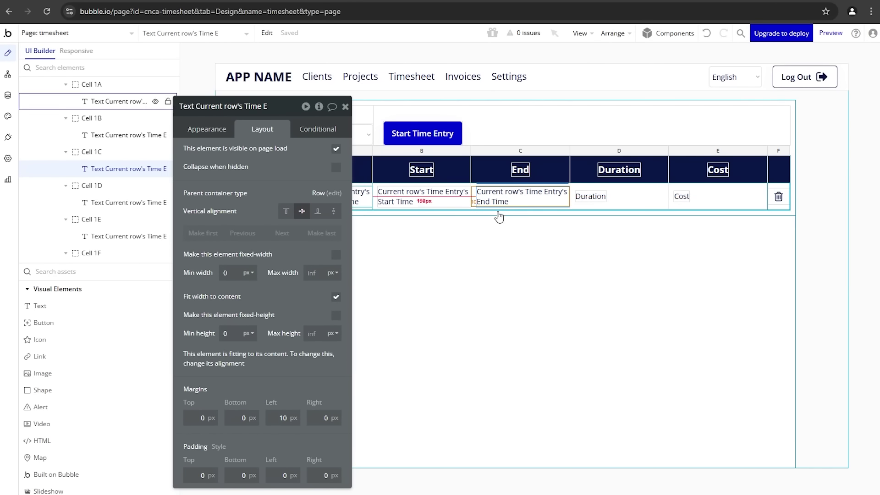
key(alt+Tab)
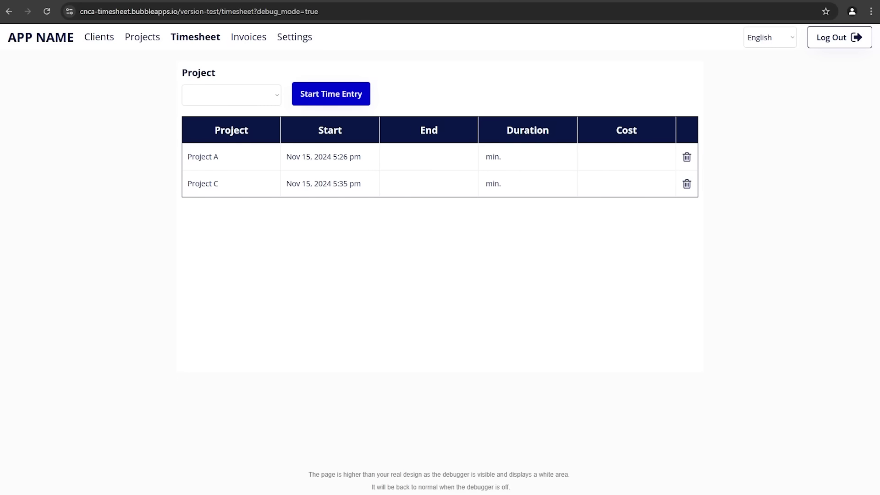
key(alt+Tab)
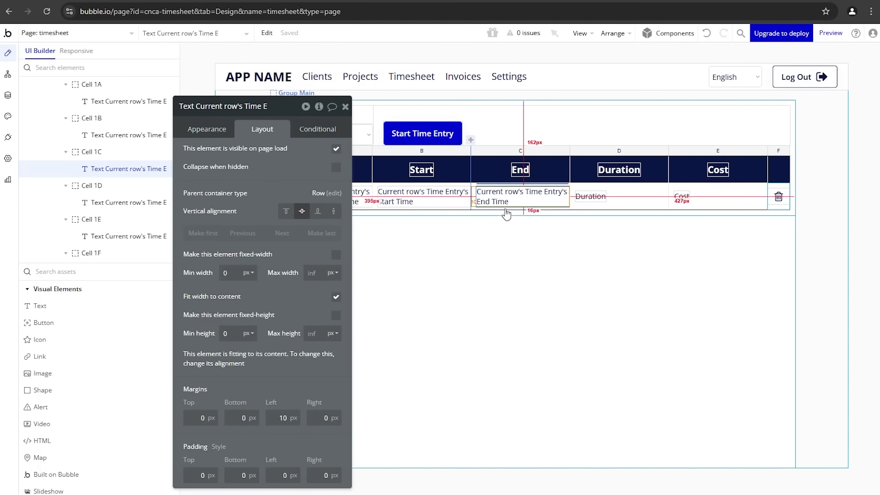
click(336, 149)
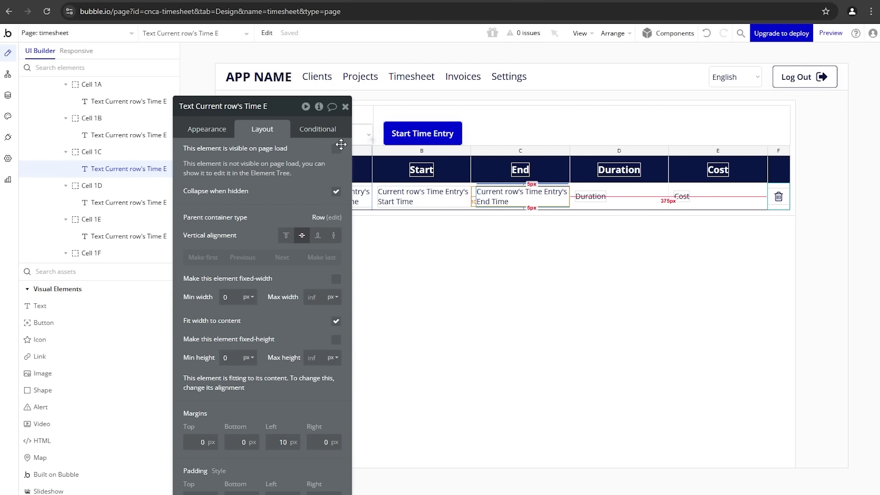
Step: Add a condition: when Current row's Time Entry's End Time is not empty, the text is visible
click(328, 133)
click(281, 156)
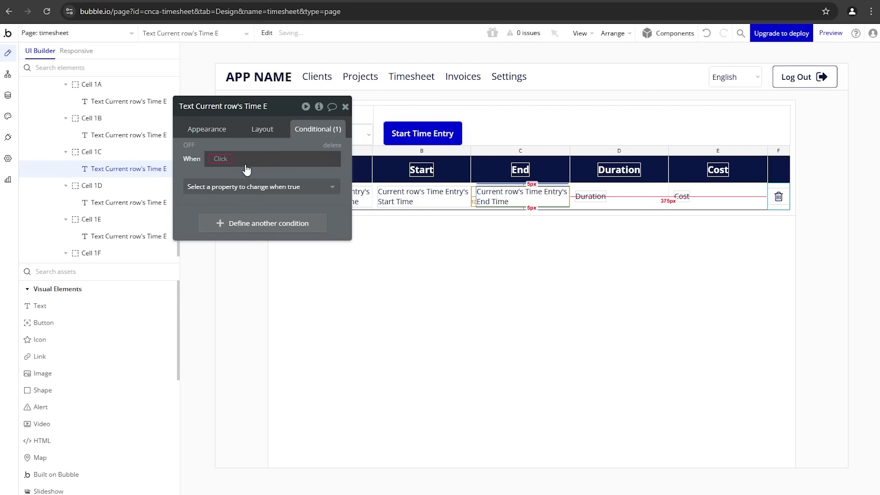
click(222, 159)
click(232, 216)
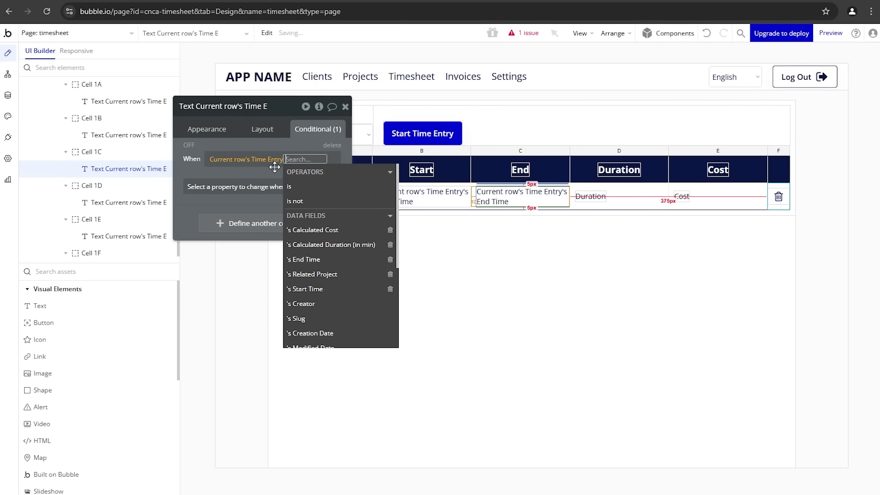
click(306, 259)
text(empty)
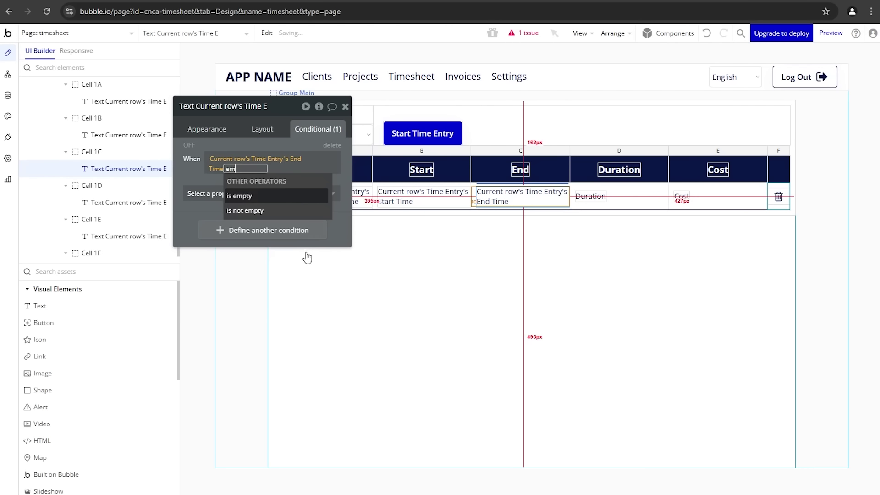
click(289, 206)
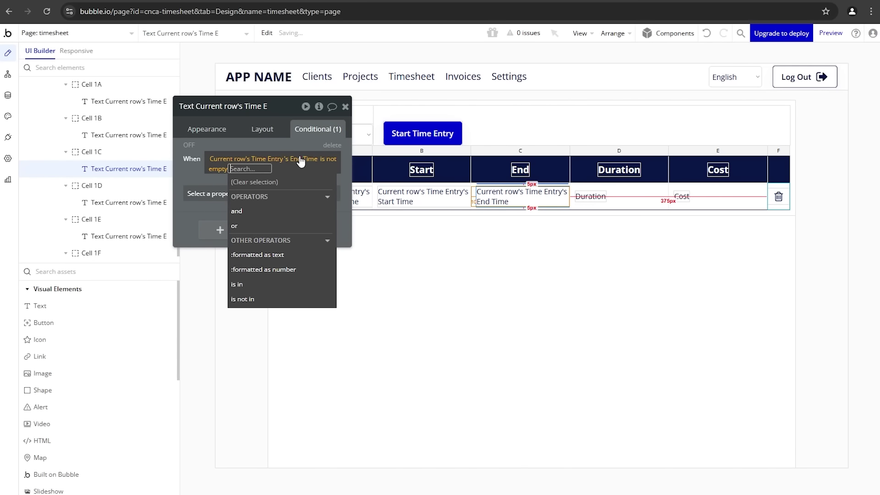
click(202, 191)
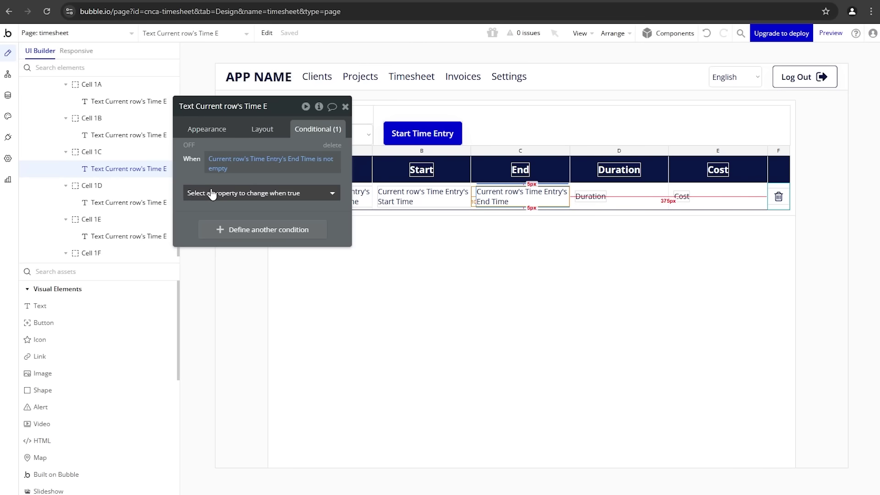
click(211, 193)
click(209, 226)
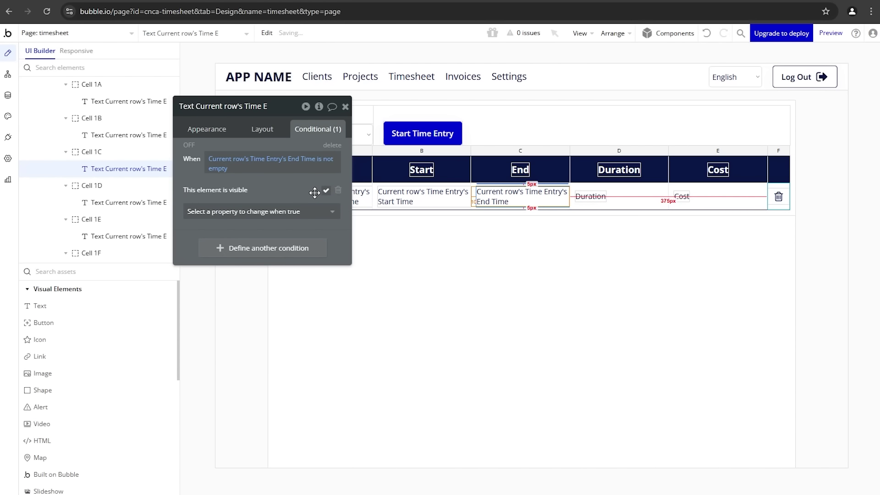
click(274, 131)
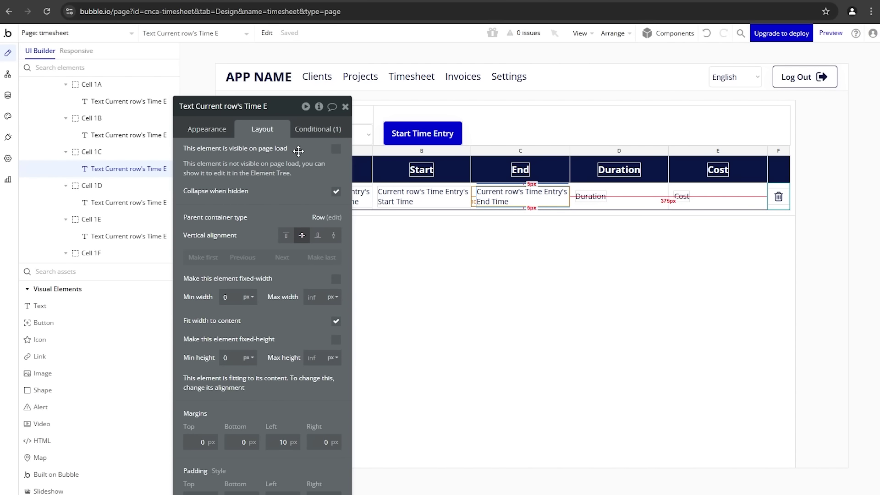
click(326, 139)
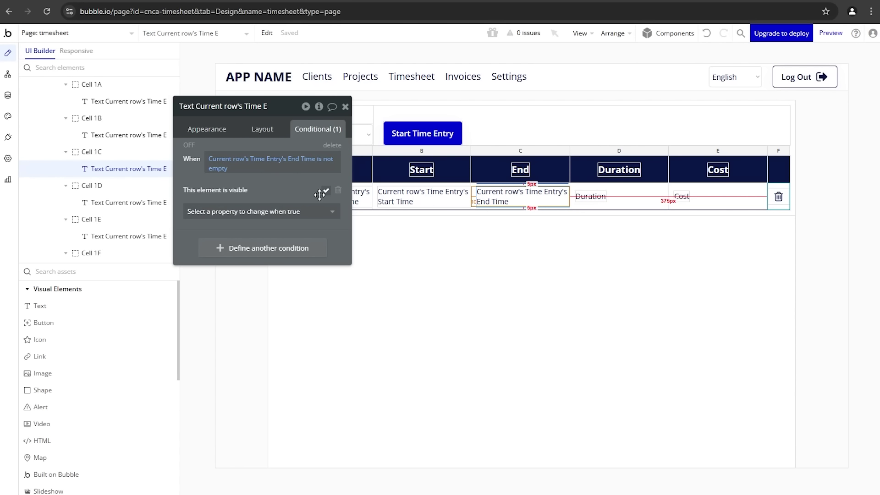
Step: Paste a copy of the Start Time Entry button into the End cell, temporarily hiding the End text
click(411, 142)
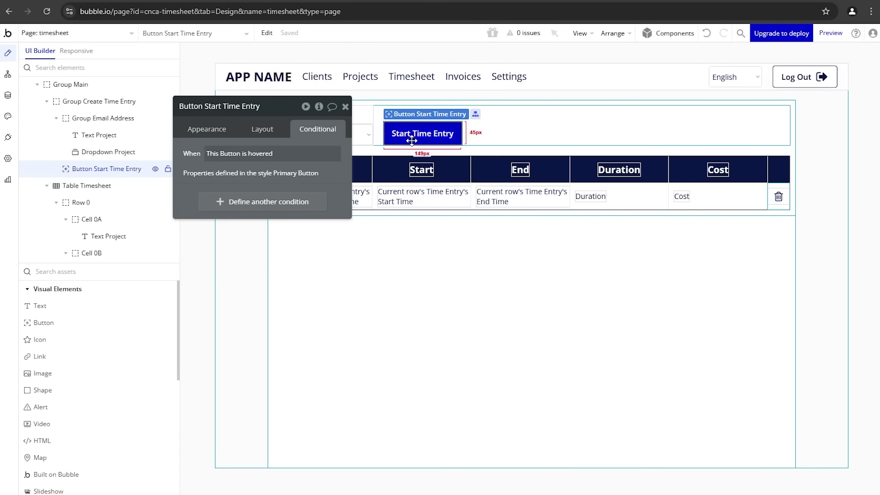
click(477, 209)
key(ctrl+v)
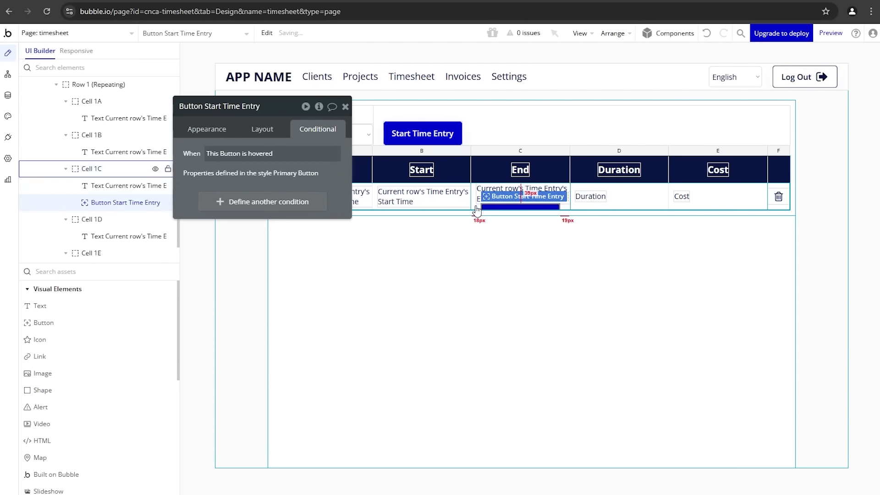
click(501, 190)
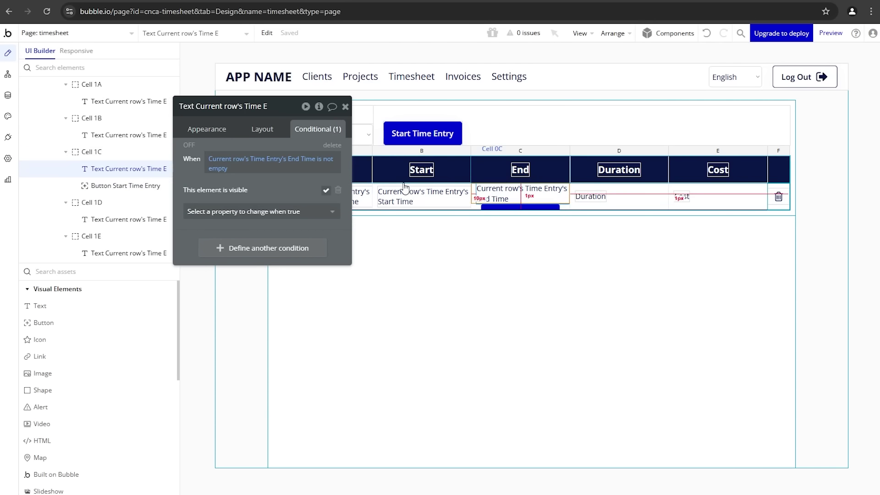
click(156, 169)
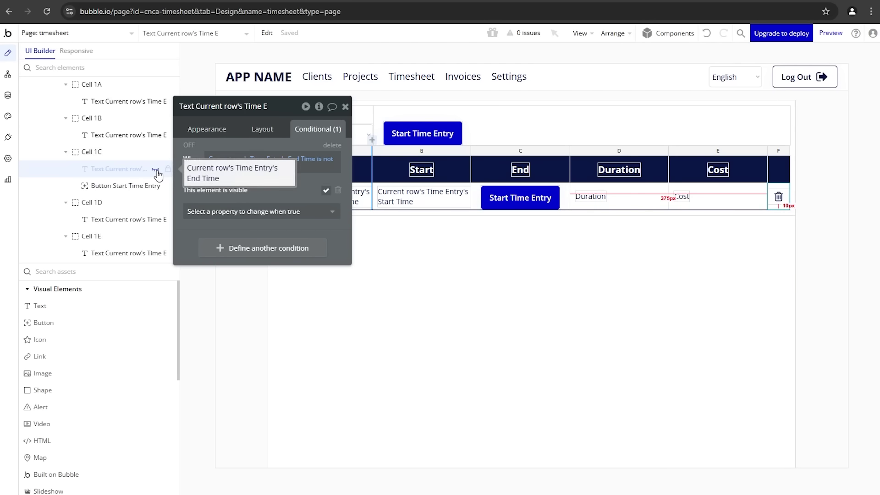
click(490, 198)
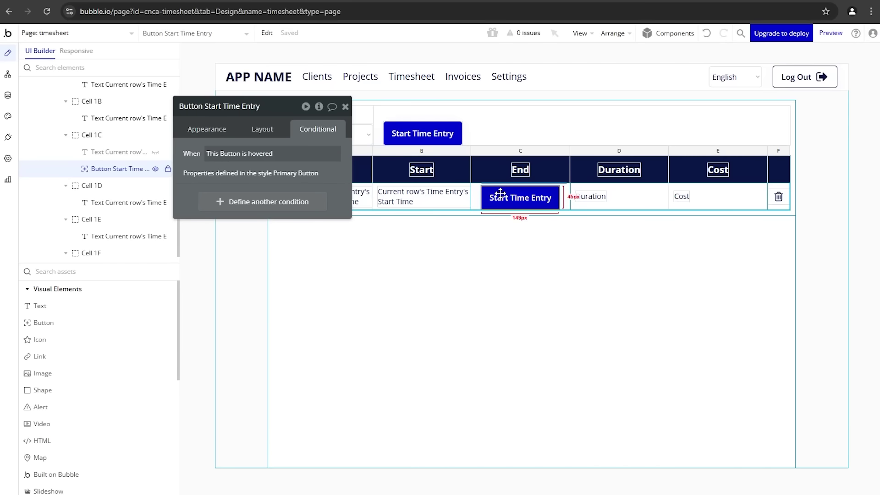
Step: Centre the button vertically, style it Outline Button, label it End Entry, and hide it on load
click(263, 129)
click(301, 211)
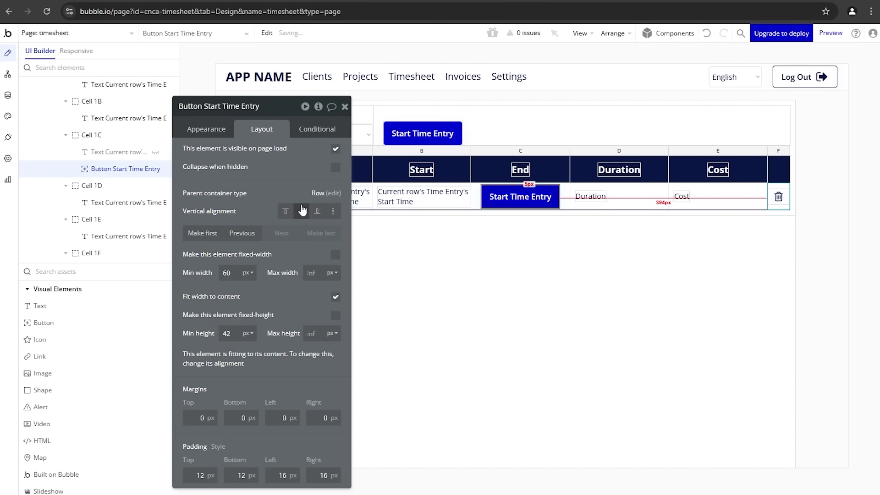
click(225, 135)
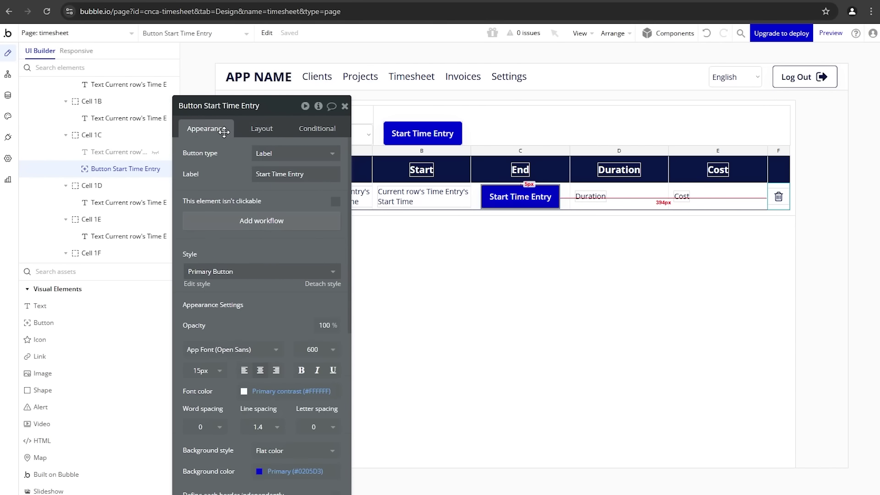
click(218, 272)
click(219, 320)
triple_click(269, 173)
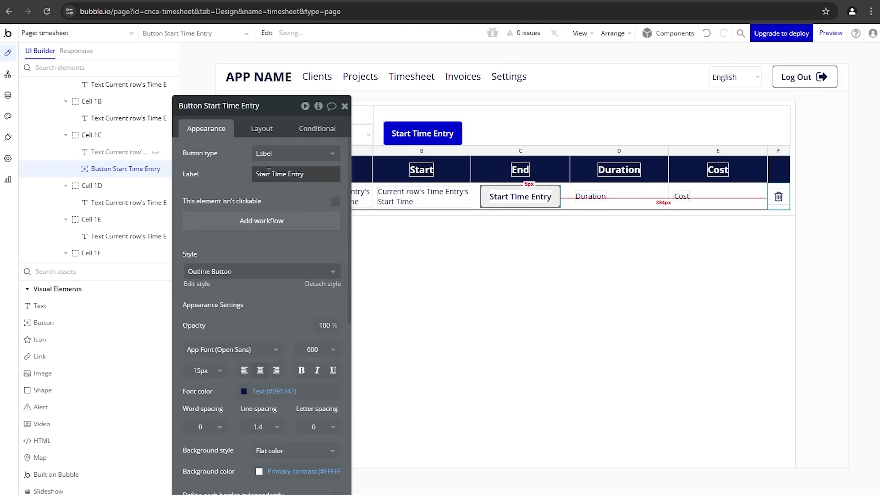
text(End)
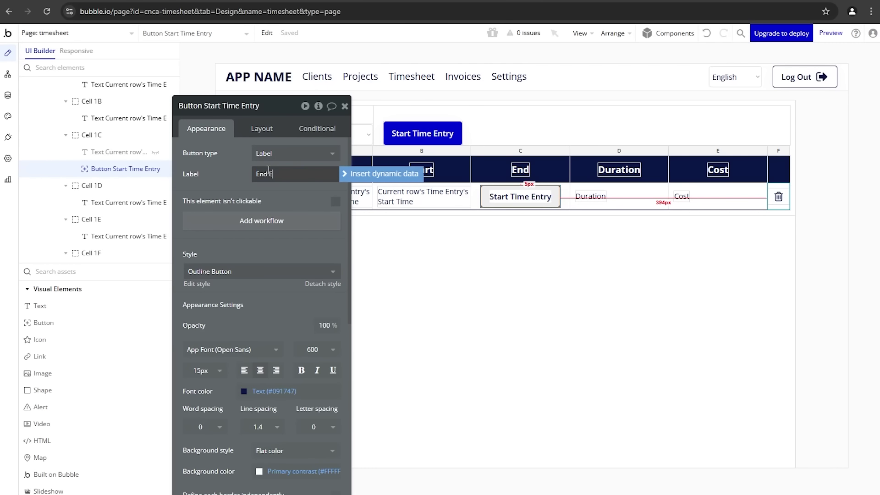
click(207, 177)
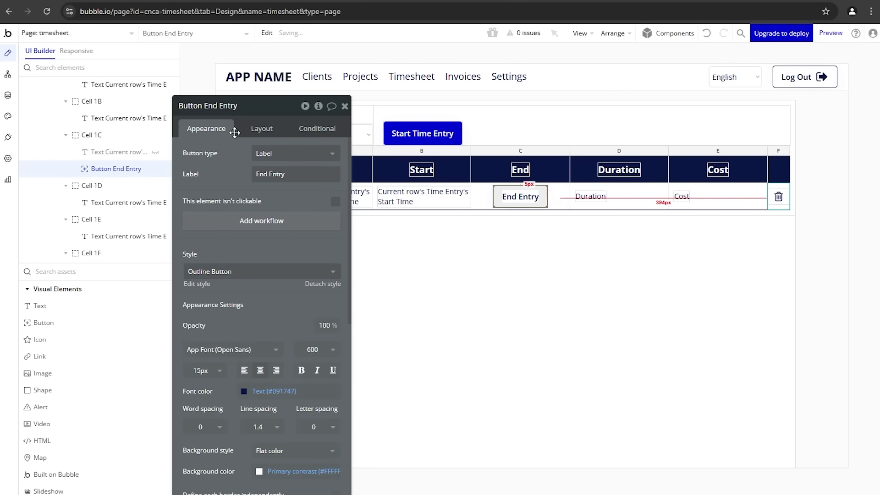
click(274, 131)
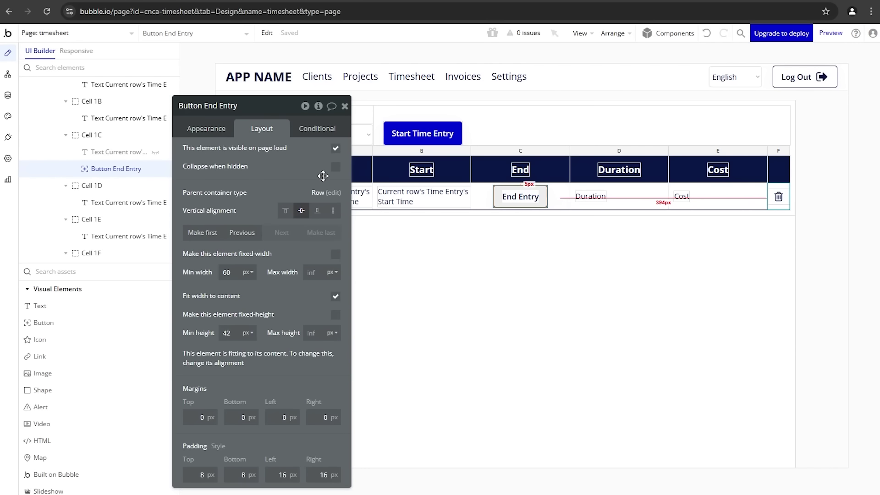
click(335, 149)
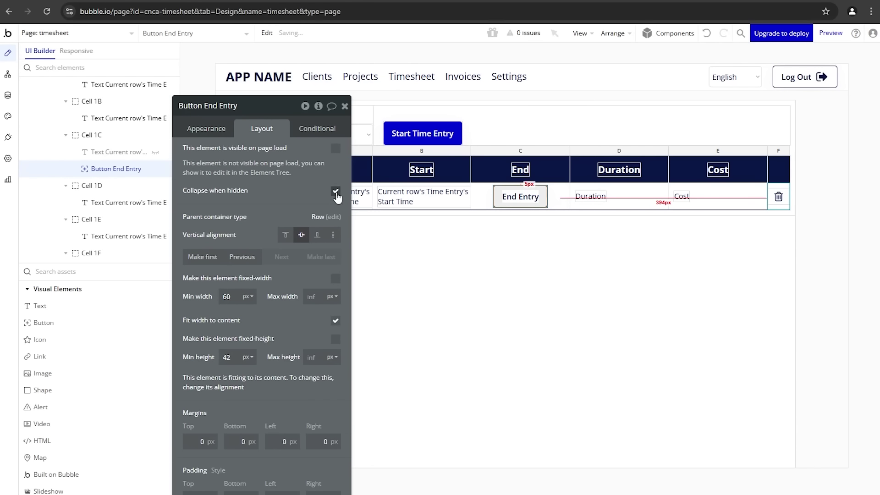
Step: Add a condition making the button visible when Current row's Time Entry's End Time is empty
click(339, 137)
click(252, 200)
click(216, 210)
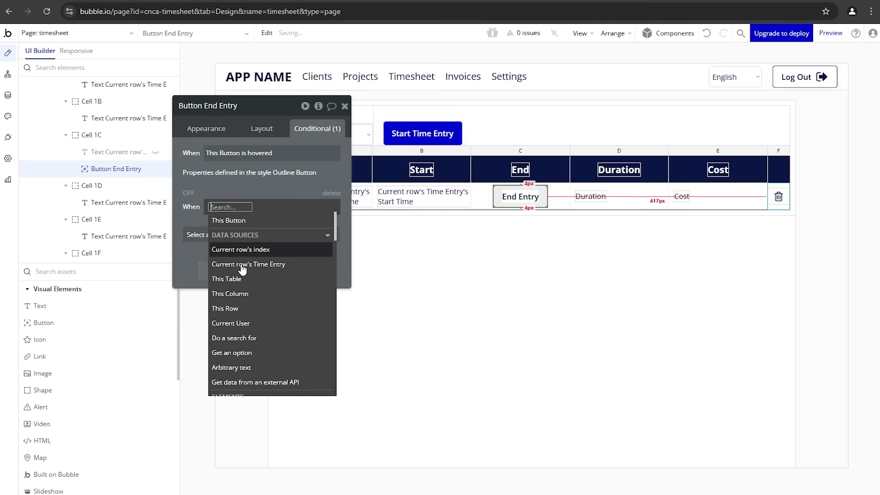
click(251, 267)
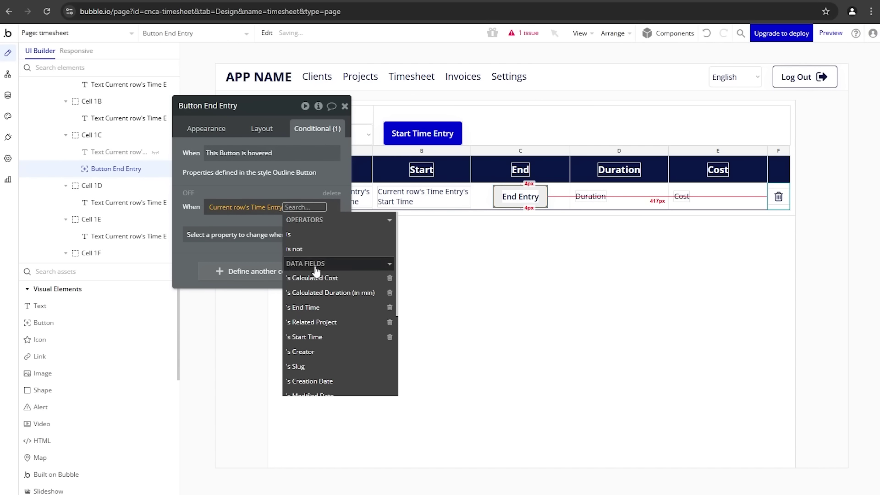
click(320, 309)
text(em)
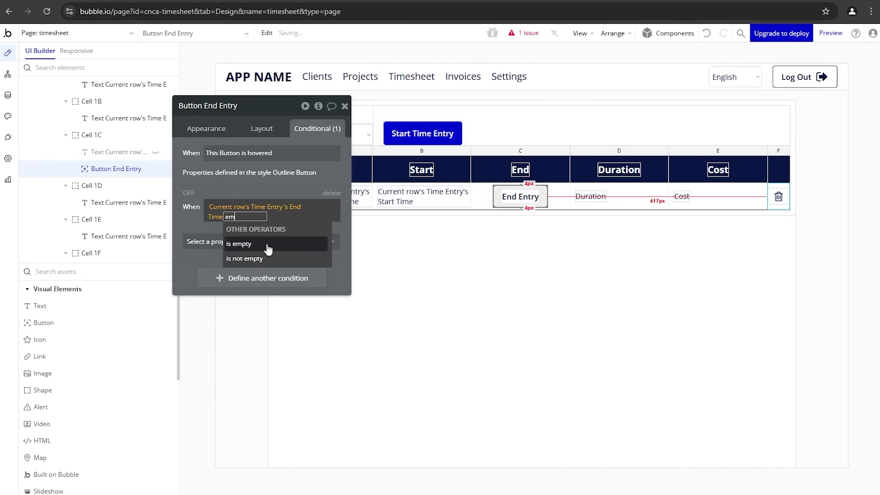
click(268, 245)
click(205, 229)
click(204, 242)
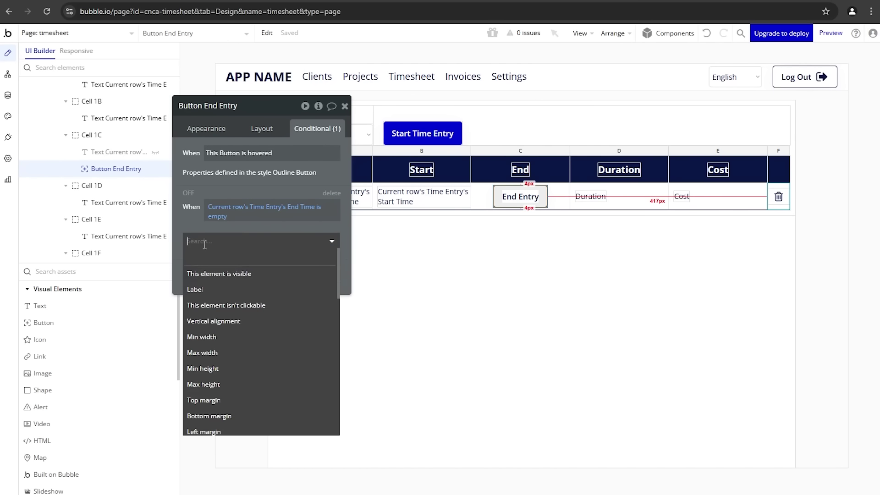
click(238, 273)
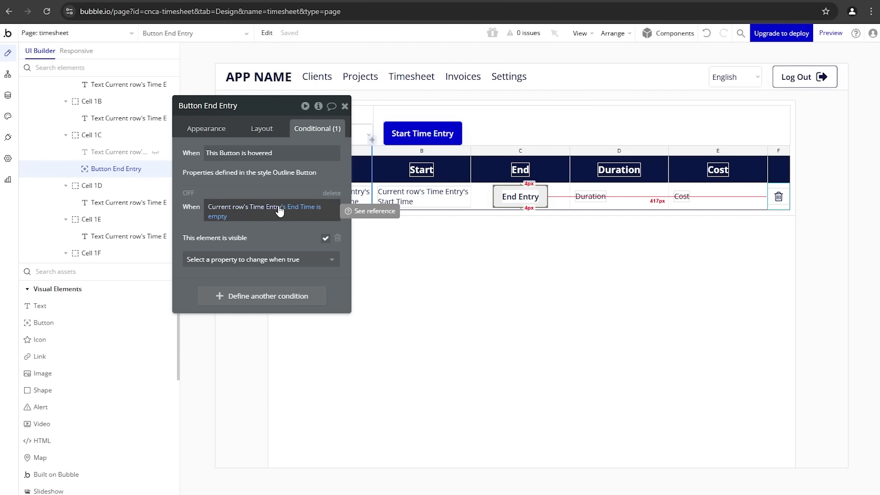
Step: Re-base the condition on the current row's Time Entry and return to the running app preview
click(279, 209)
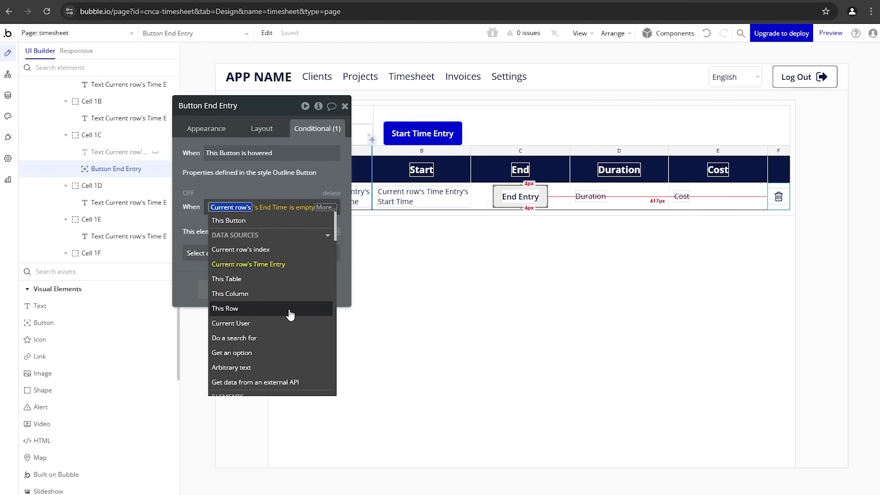
scroll(289, 314, down, 8)
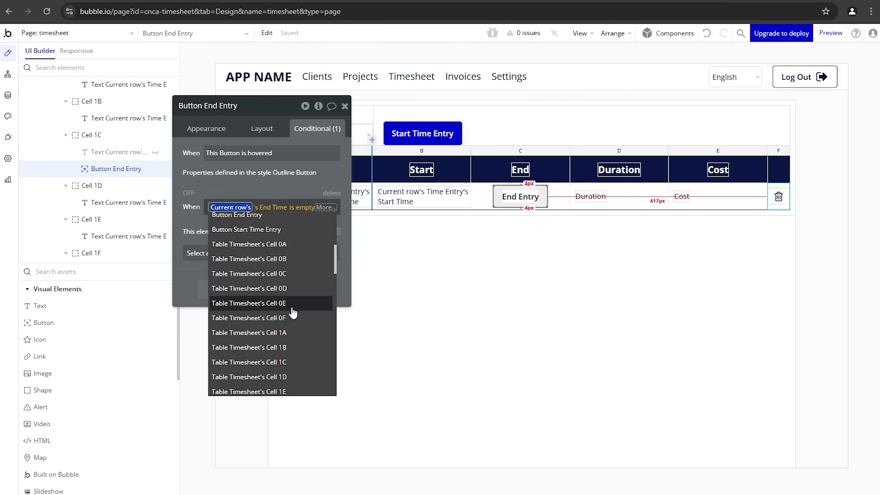
scroll(290, 242, down, 10)
scroll(289, 285, up, 18)
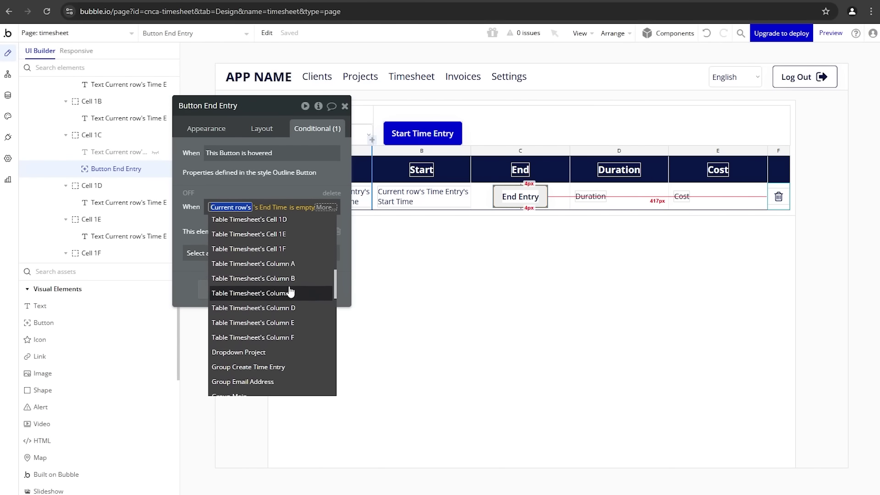
scroll(289, 257, up, 3)
click(290, 263)
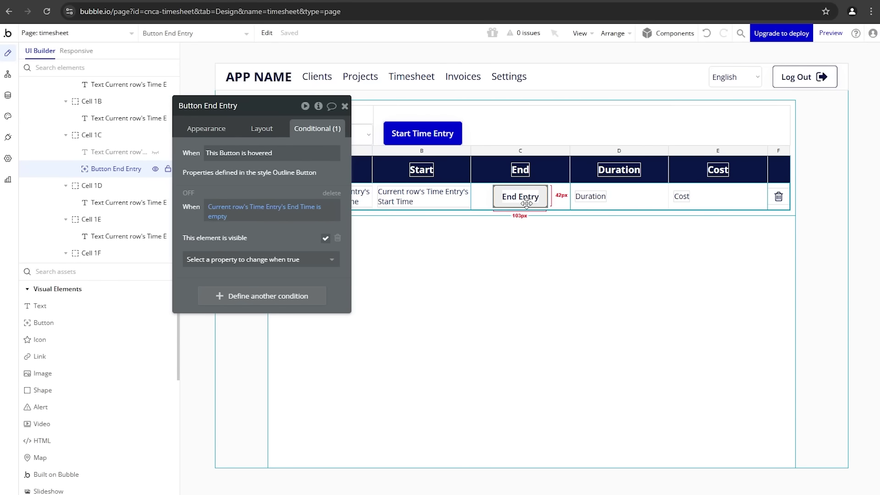
key(ctrl+Tab)
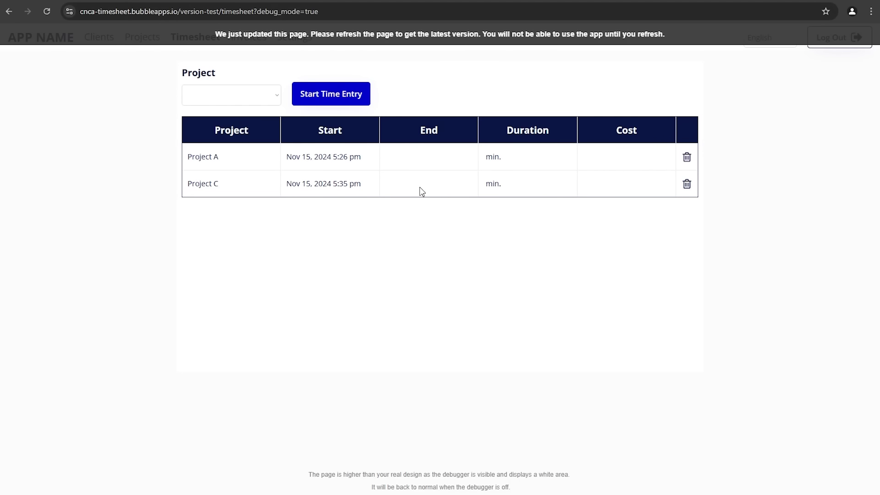
key(F5)
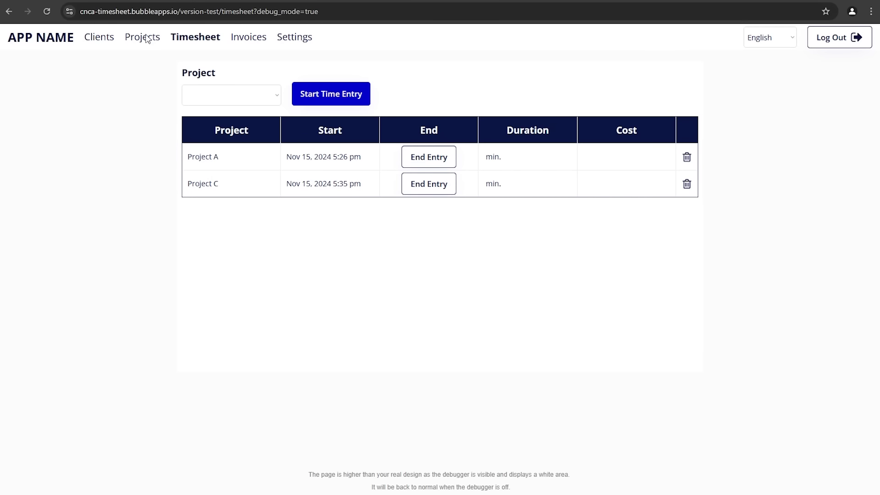
key(ctrl+Tab)
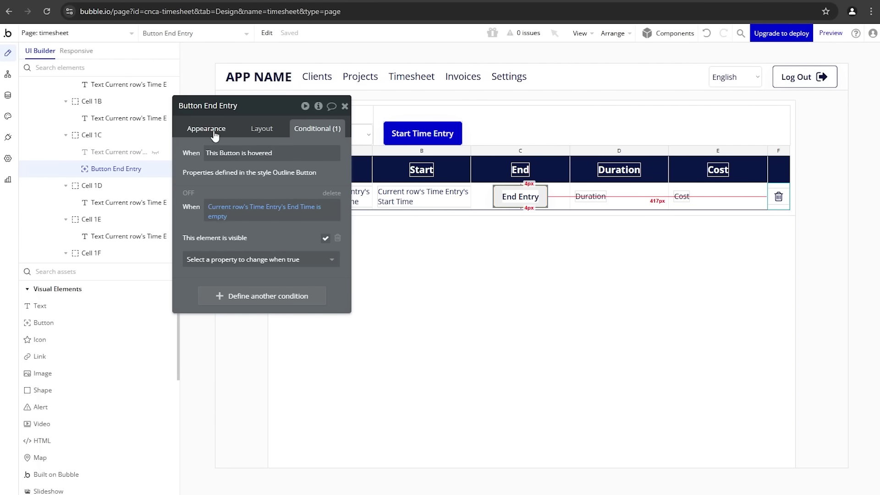
Step: Start an End Entry click workflow with a Make changes step targeting Current row's Time Entry
click(211, 130)
click(225, 220)
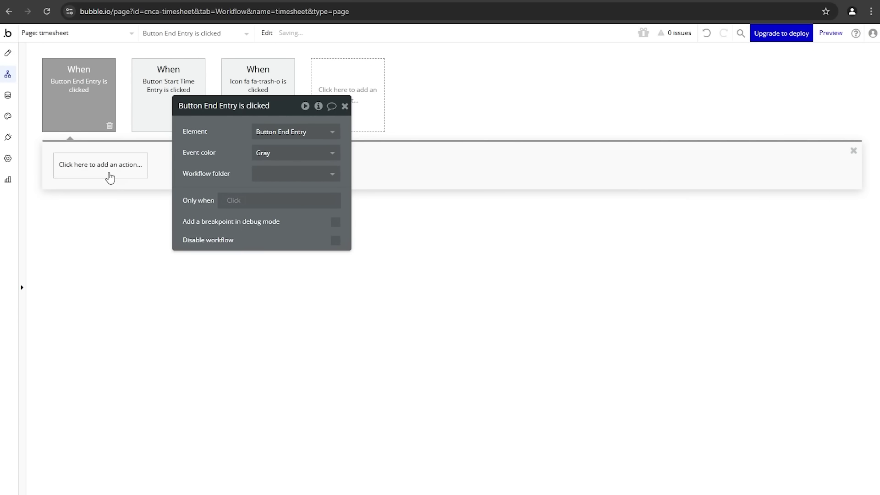
click(110, 177)
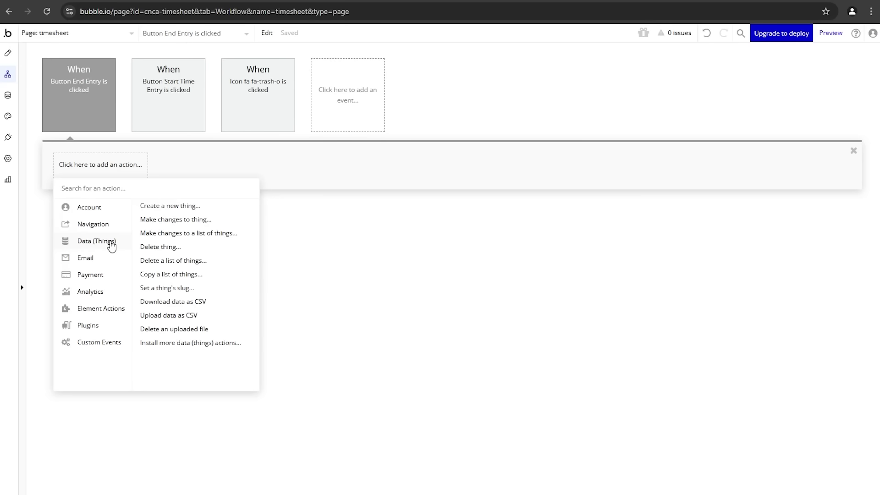
click(146, 220)
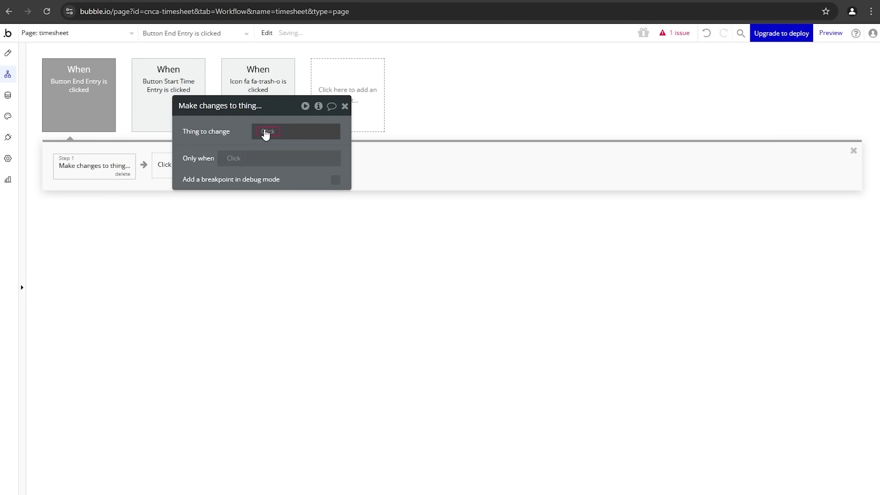
click(268, 132)
click(284, 162)
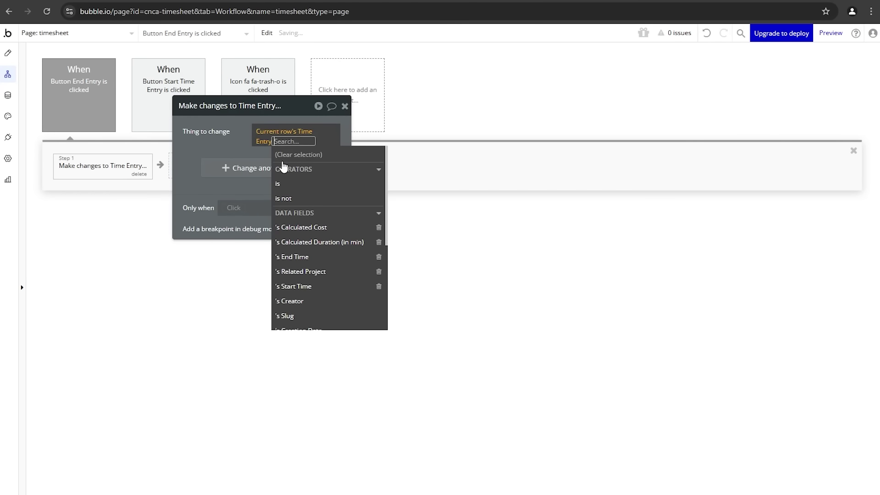
click(228, 141)
Step: Set the step's End Time field to Current date/time
click(193, 157)
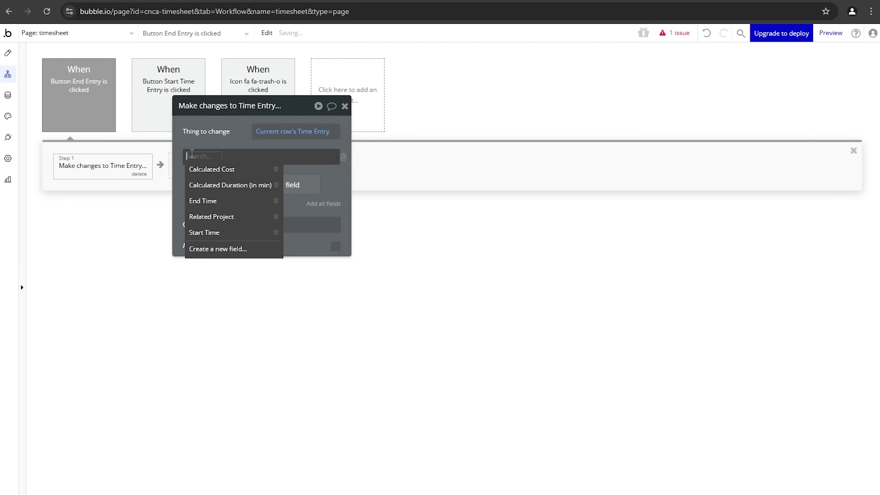
click(221, 200)
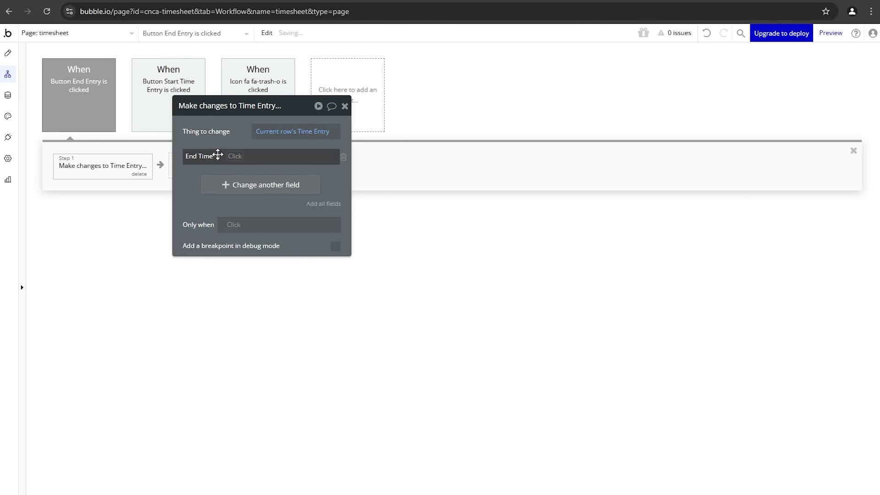
click(232, 156)
text(dat)
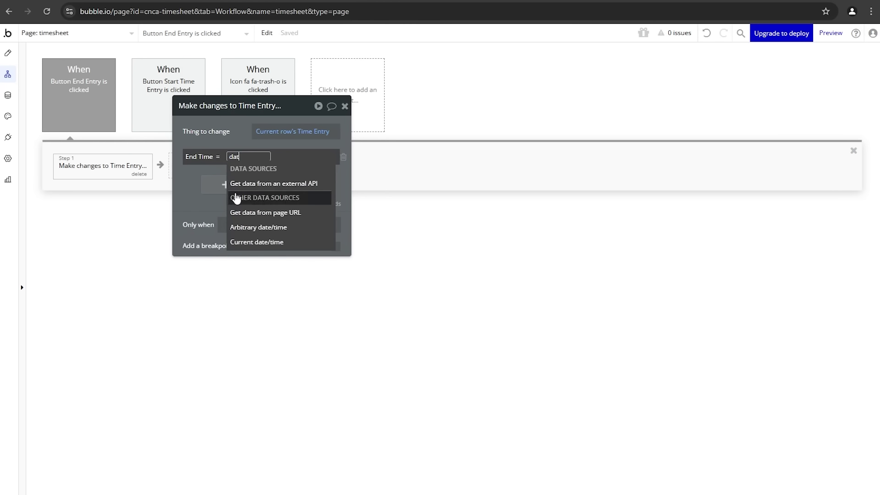
click(240, 242)
click(231, 127)
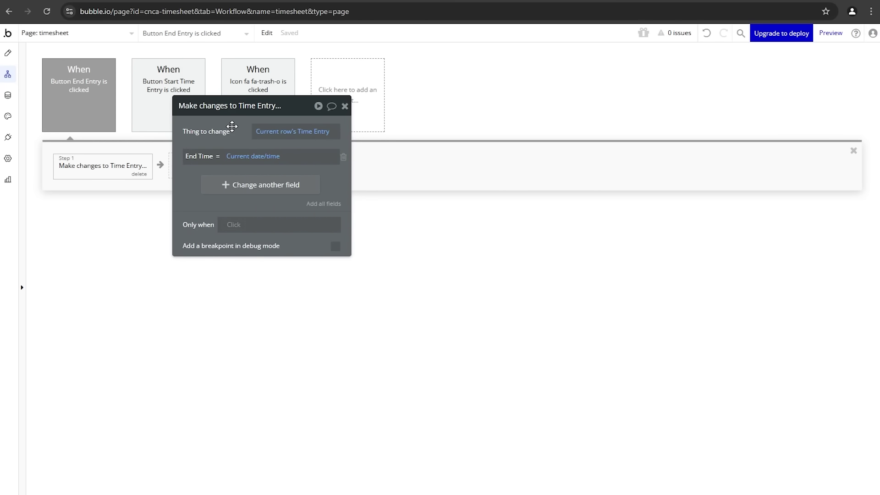
drag(232, 126, 364, 146)
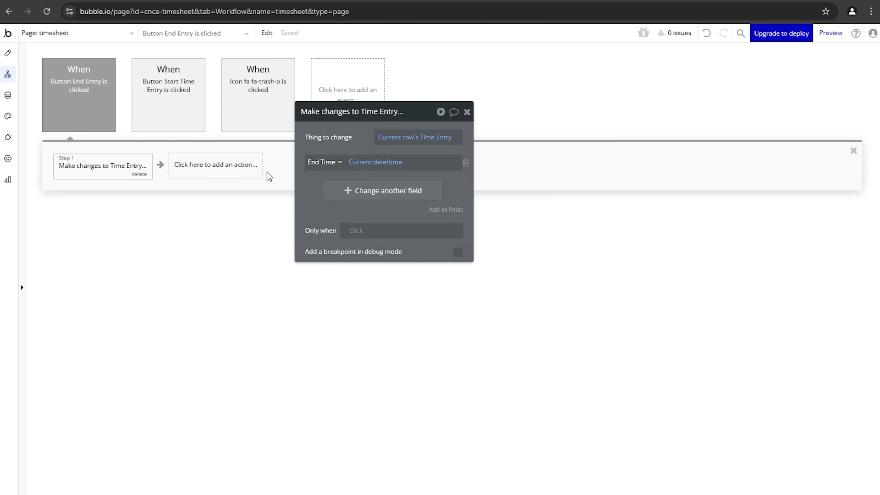
click(249, 171)
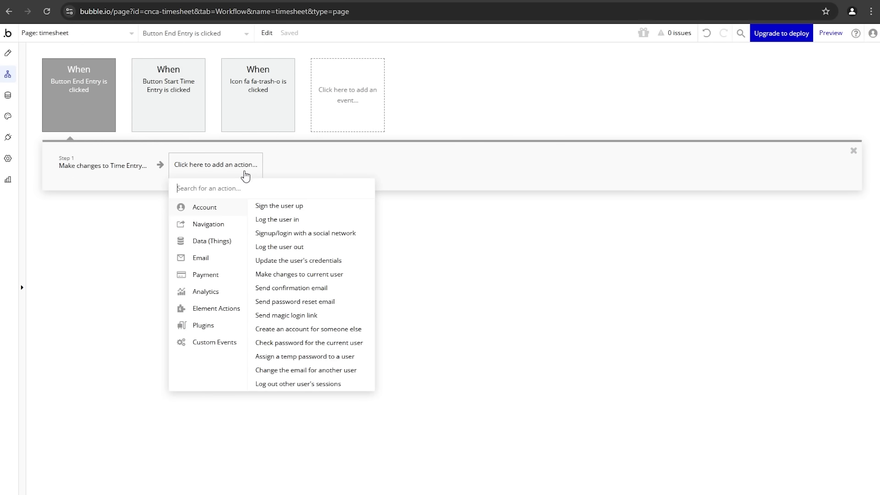
click(98, 171)
drag(313, 189, 235, 183)
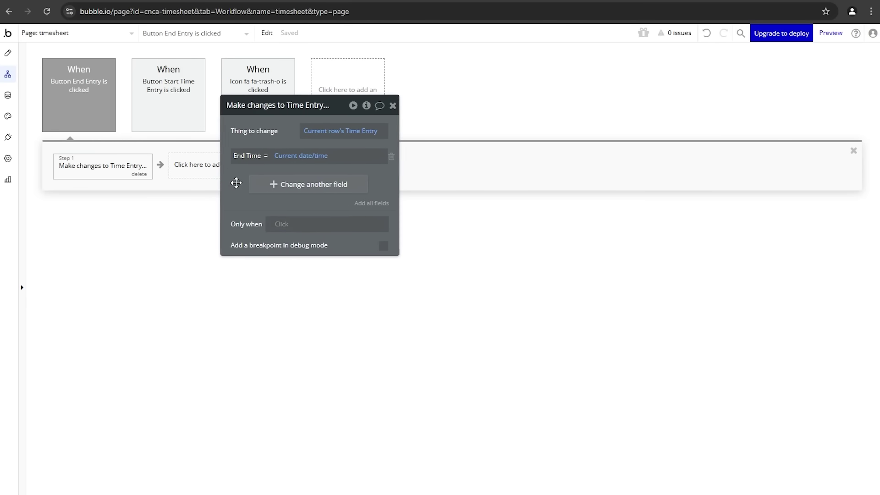
Step: Add Calculated Duration (in min) as a second field, starting its value with Current date/time
click(251, 184)
click(240, 174)
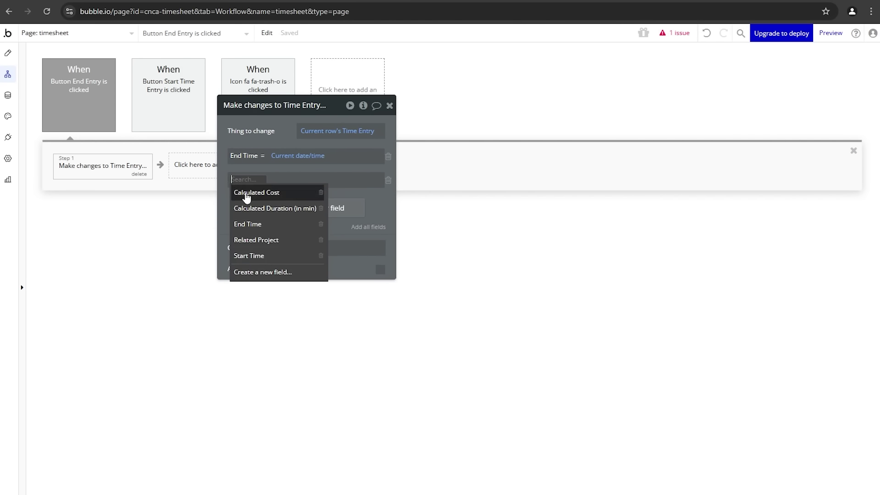
click(249, 208)
click(334, 180)
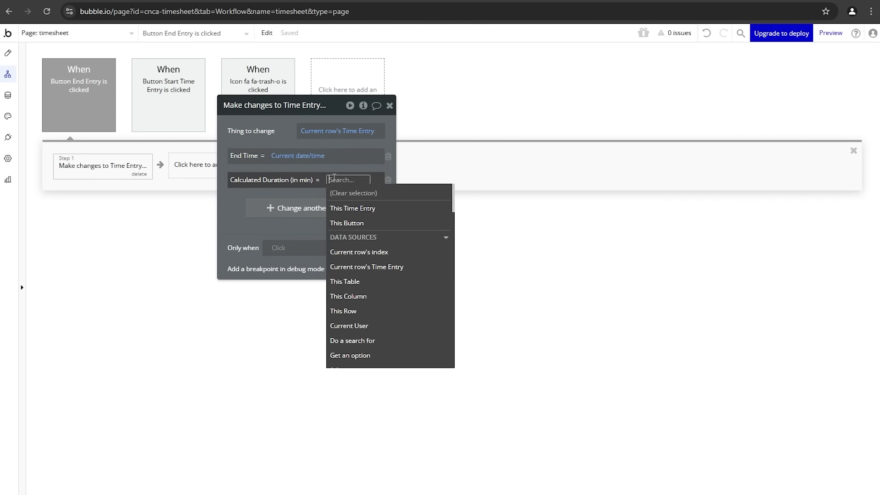
text(dat)
click(332, 266)
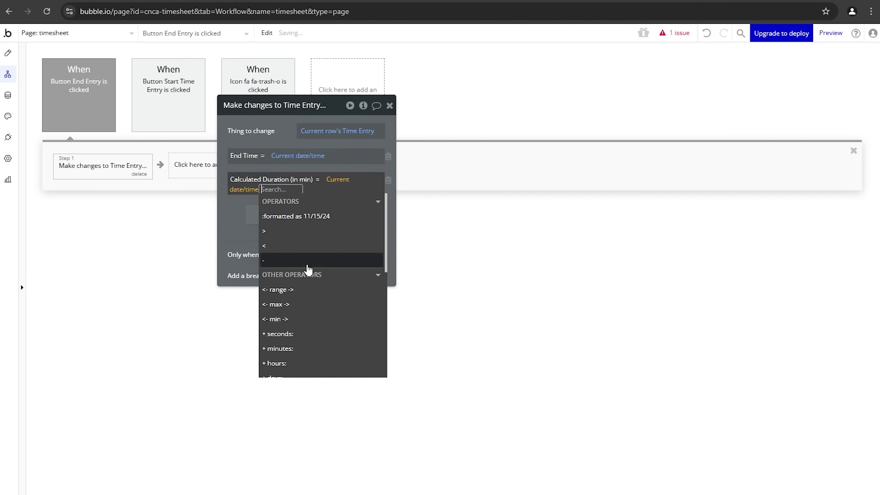
Step: Subtract Current row's Time Entry's Start Time and format the difference as minutes
click(294, 261)
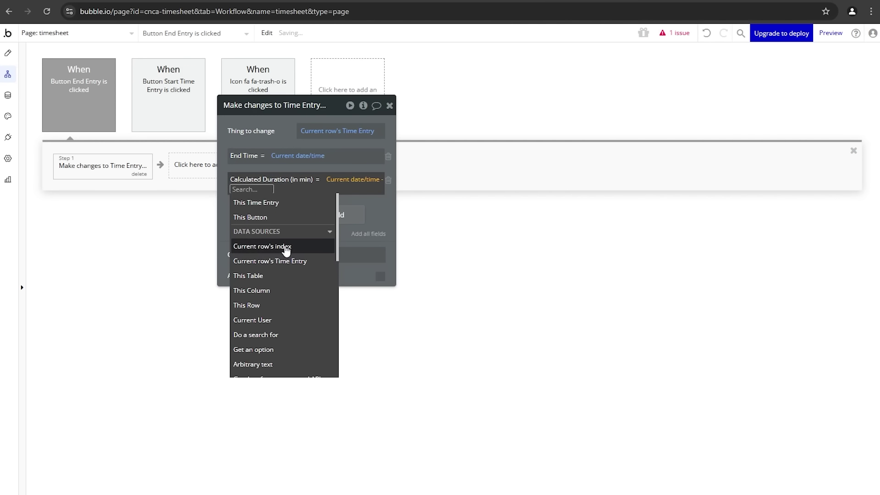
click(286, 247)
click(268, 195)
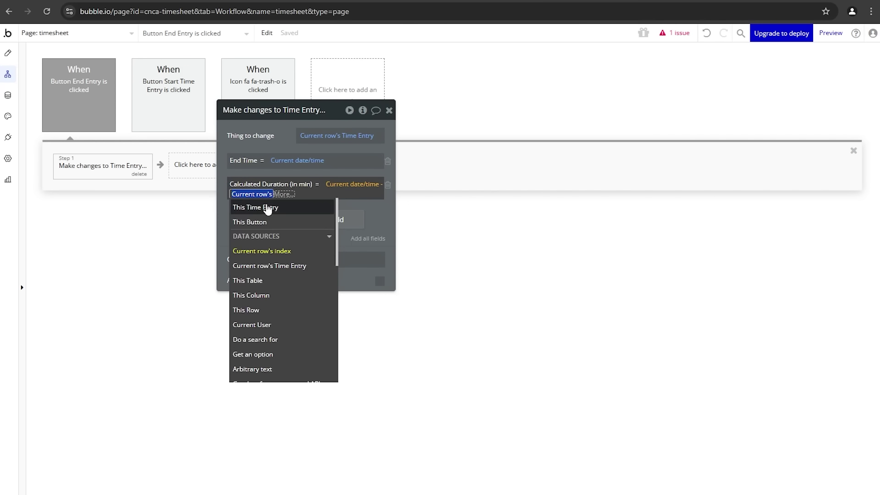
click(278, 275)
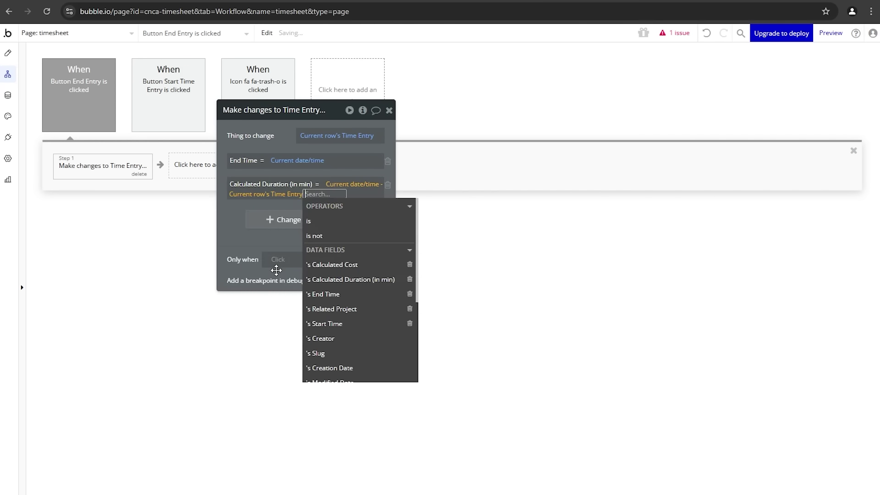
click(320, 327)
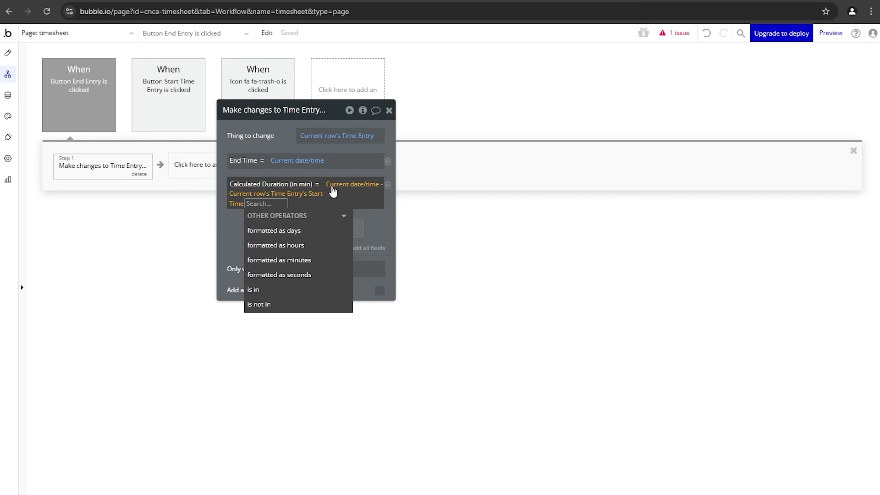
mouse_move(304, 239)
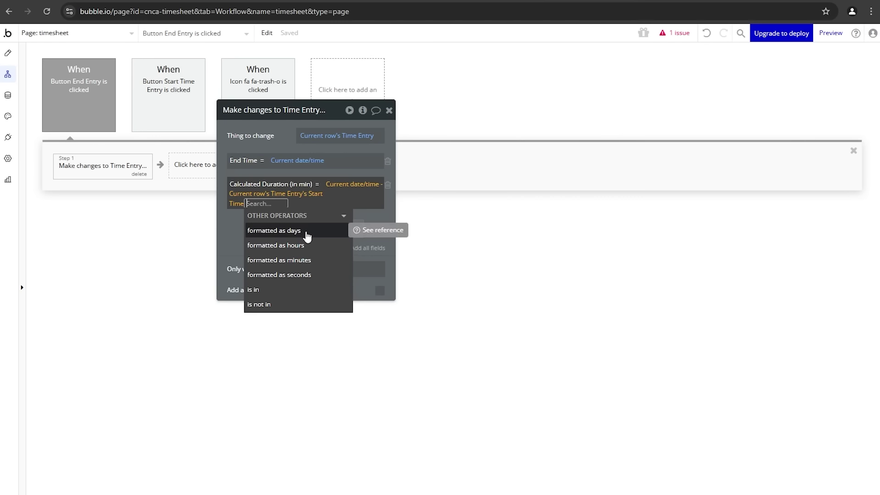
click(305, 259)
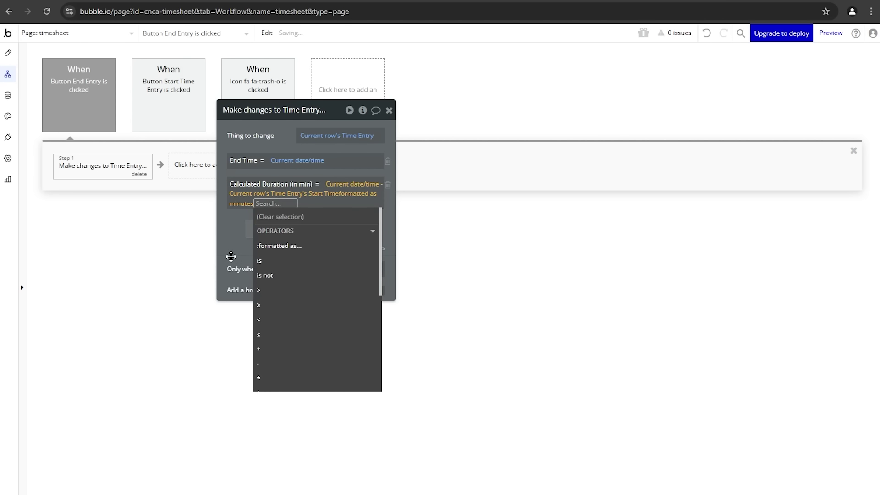
click(231, 256)
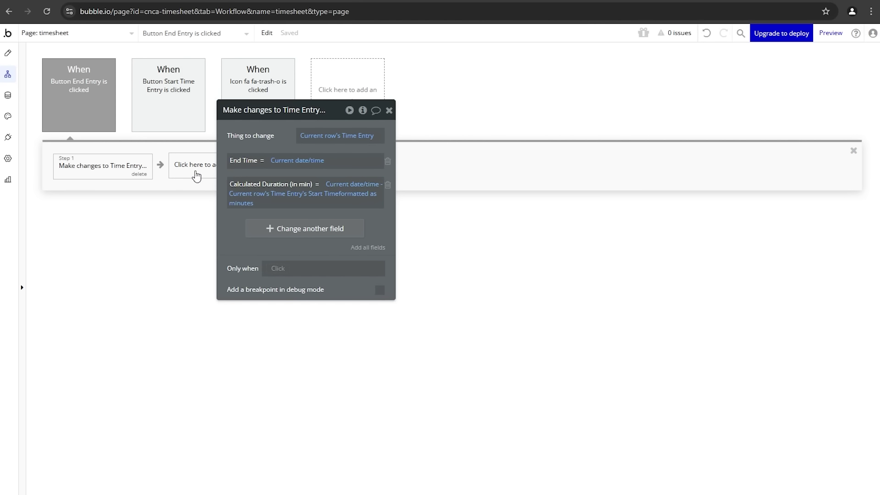
click(196, 176)
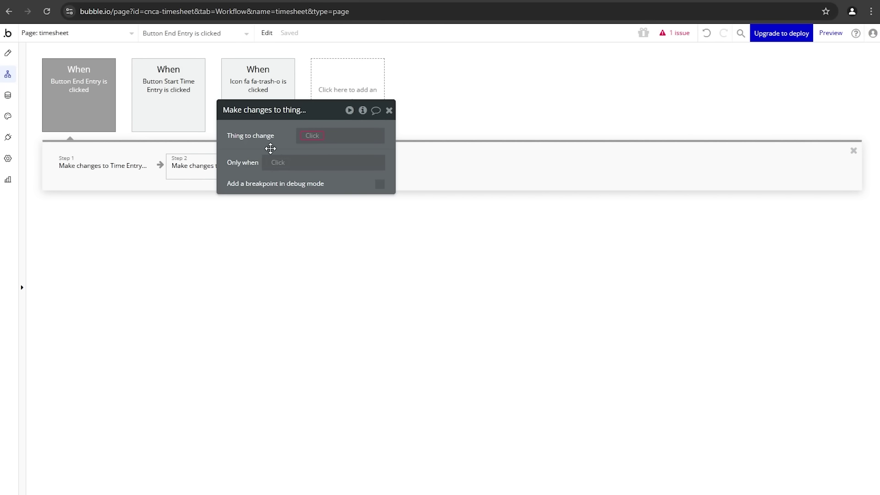
click(113, 182)
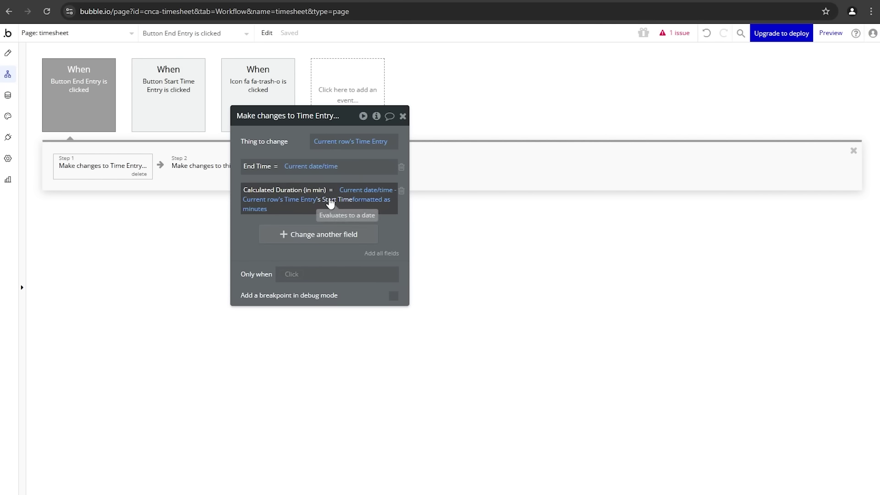
drag(280, 144, 354, 172)
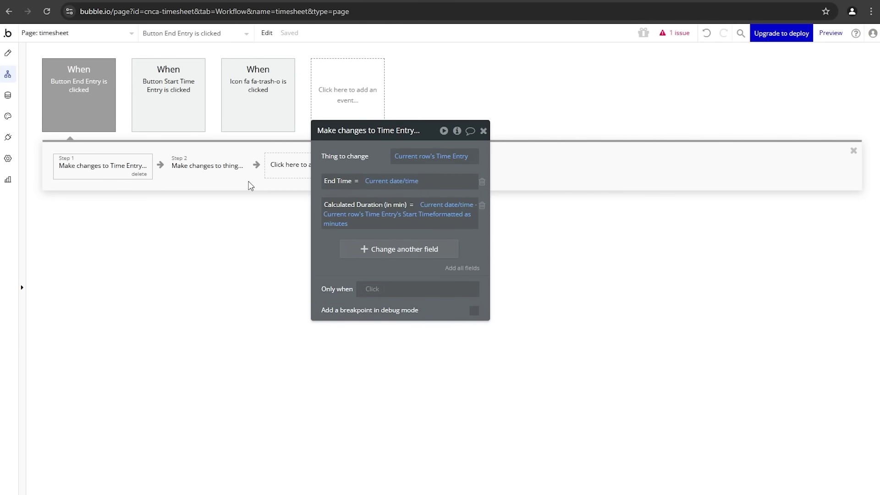
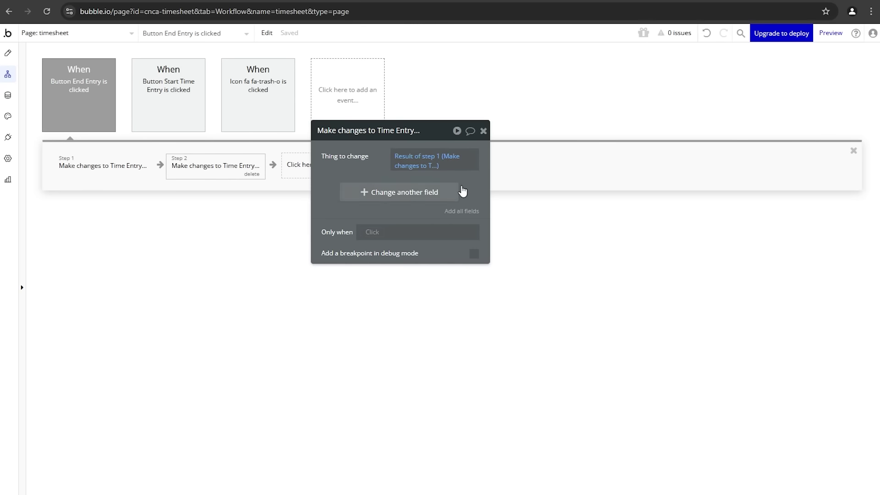
Step: Add another field change to step 2's Make changes to Time Entry action
drag(362, 172, 351, 232)
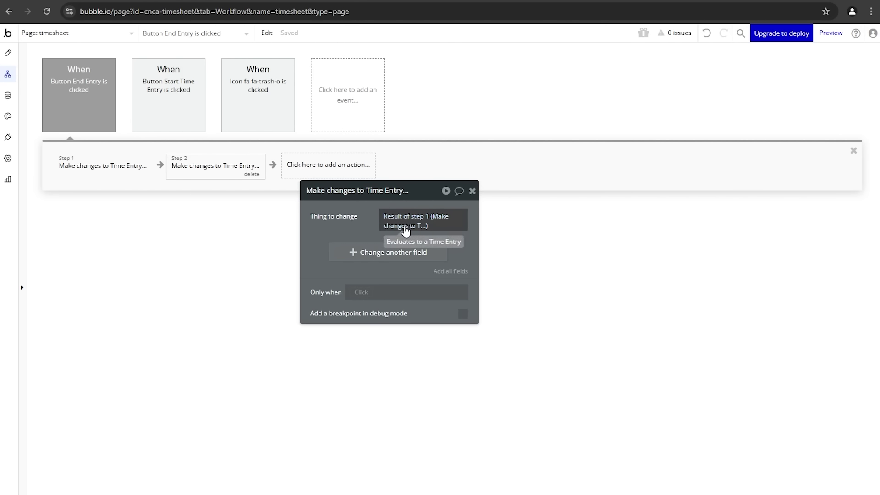
drag(367, 220, 370, 185)
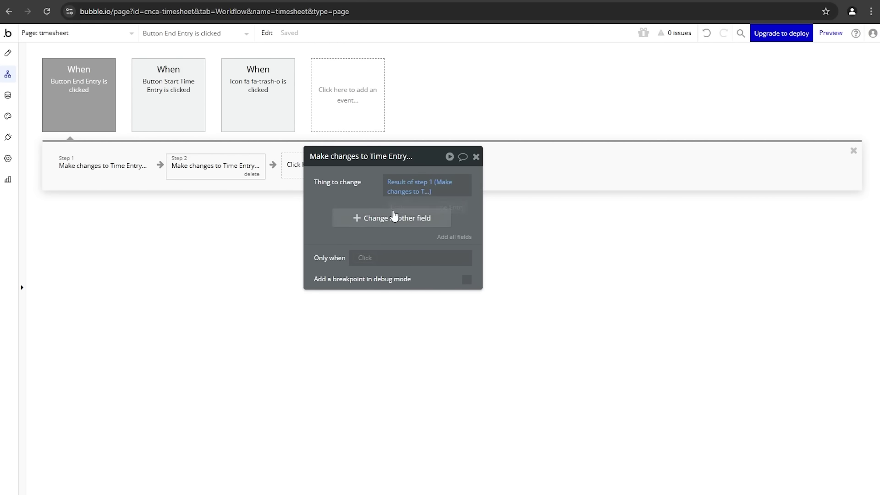
click(393, 218)
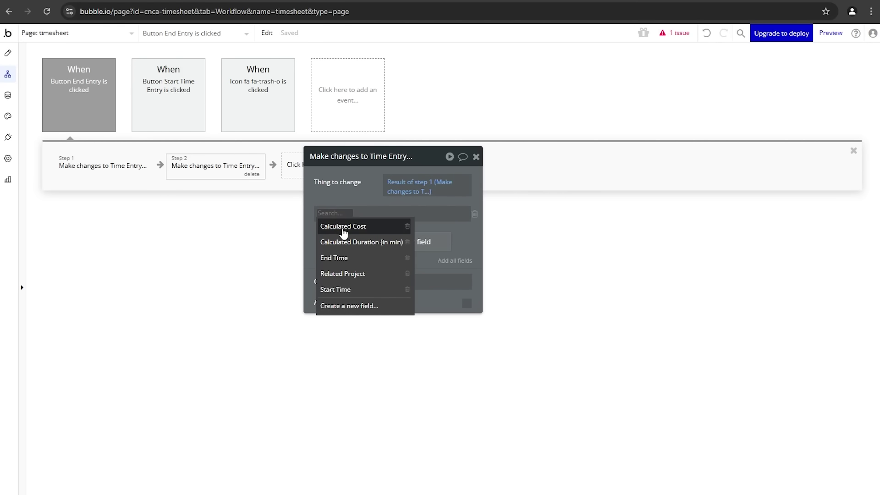
Step: Set Calculated Cost's value to start from step 1's Calculated Duration (in min)
click(344, 227)
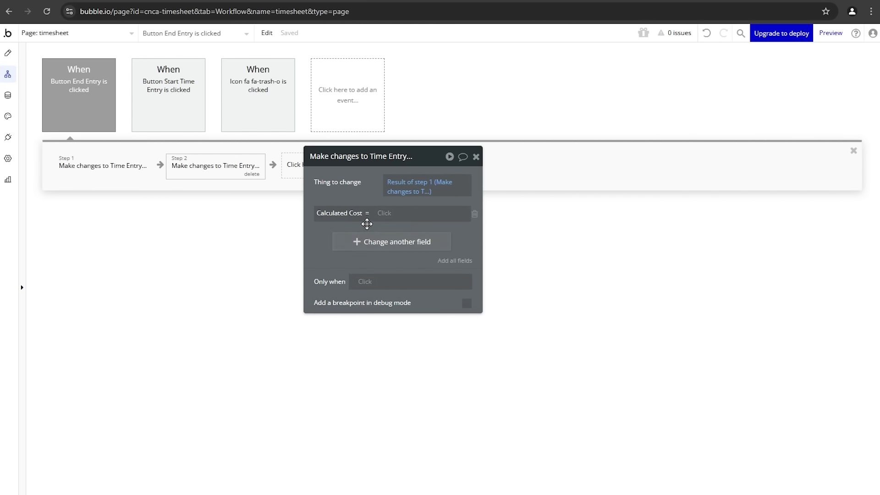
click(385, 214)
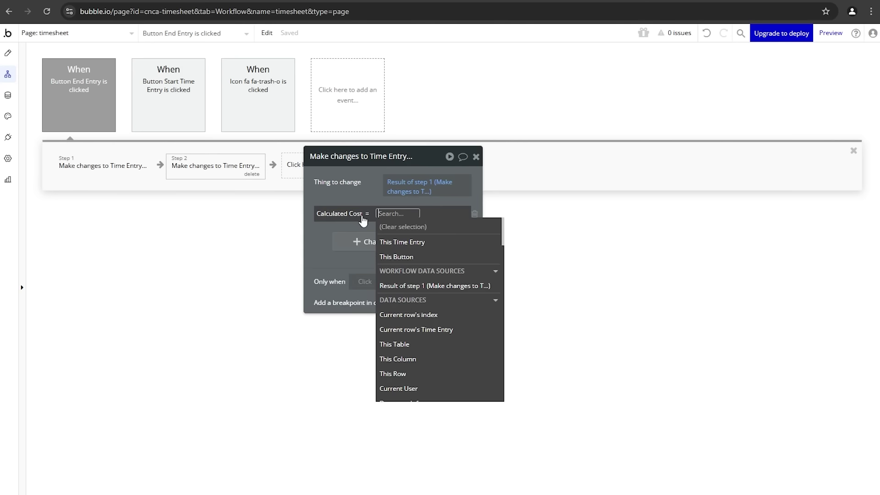
click(423, 388)
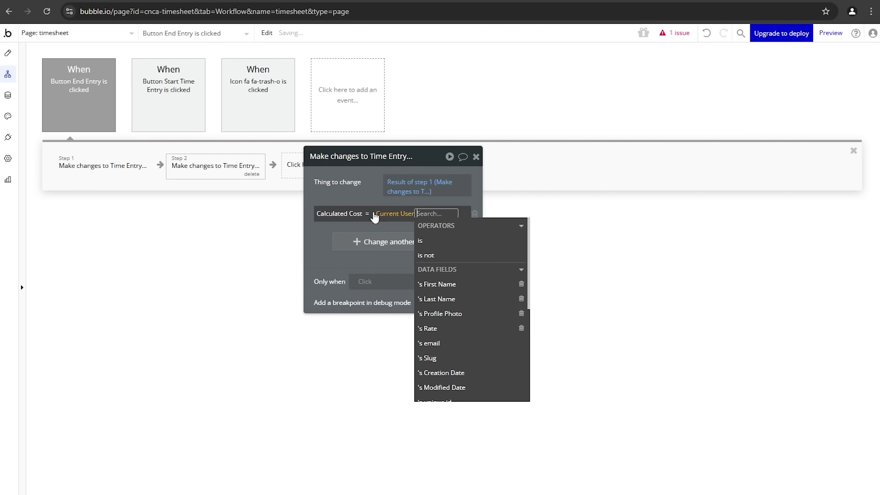
click(444, 328)
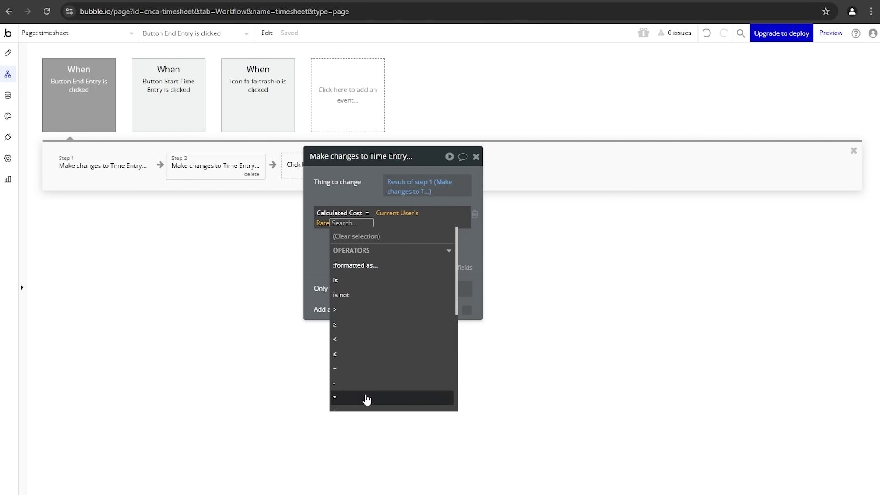
mouse_move(367, 400)
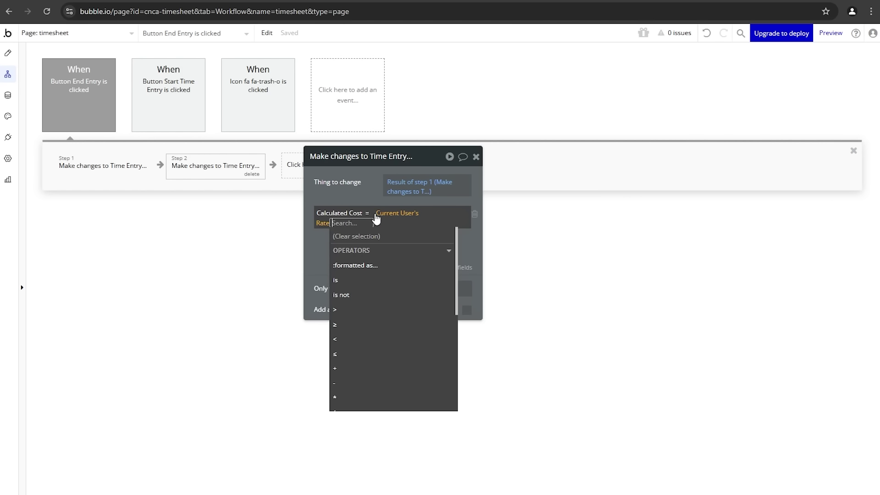
click(382, 214)
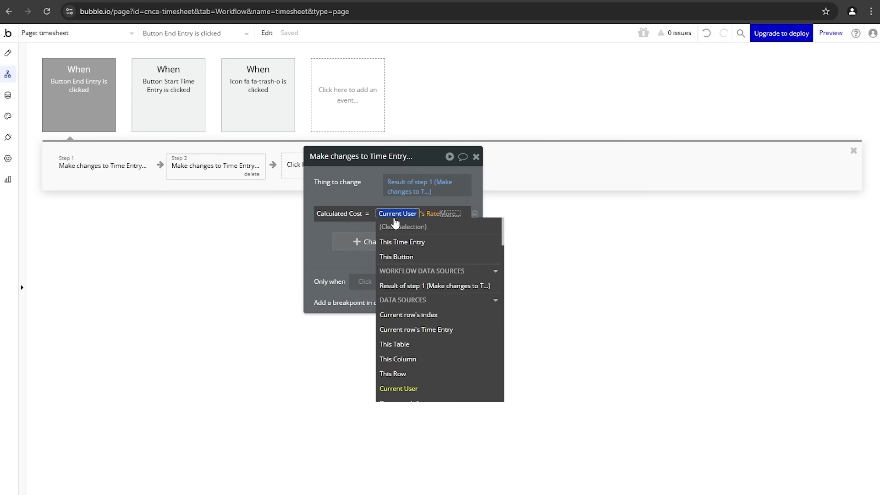
click(390, 286)
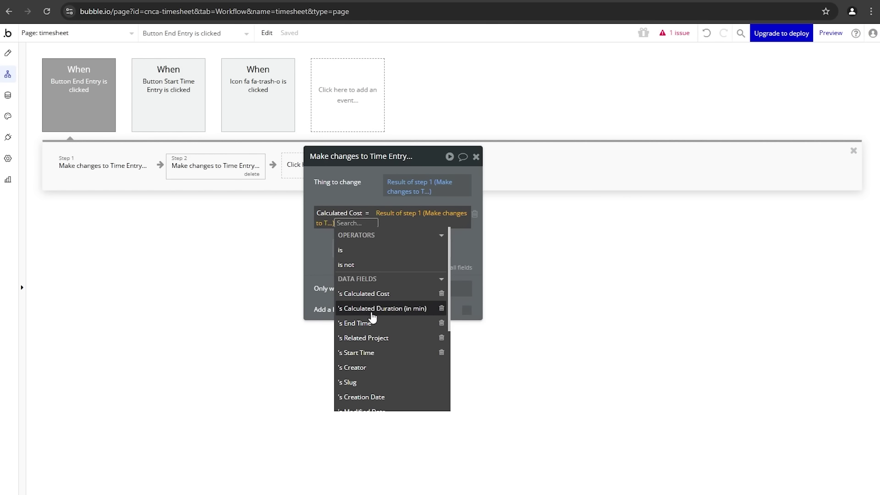
click(375, 313)
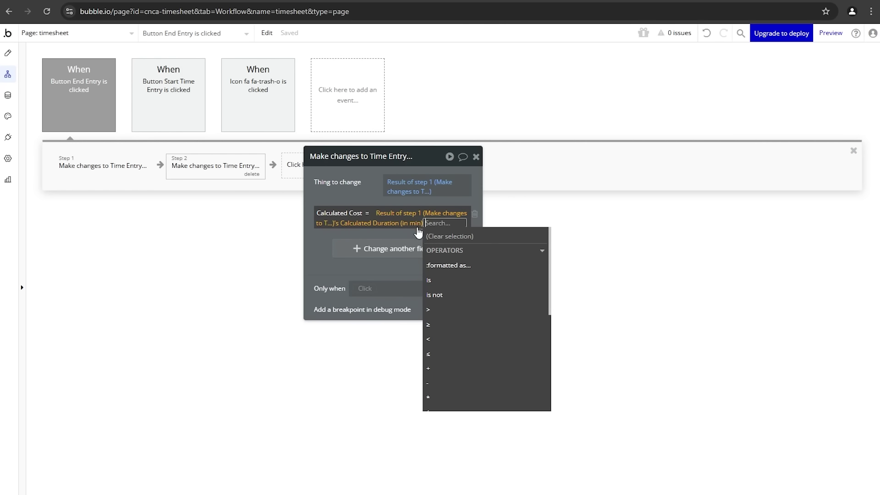
Step: Divide that duration by 60 and multiply it by the Current User's Rate
scroll(452, 355, down, 3)
click(440, 310)
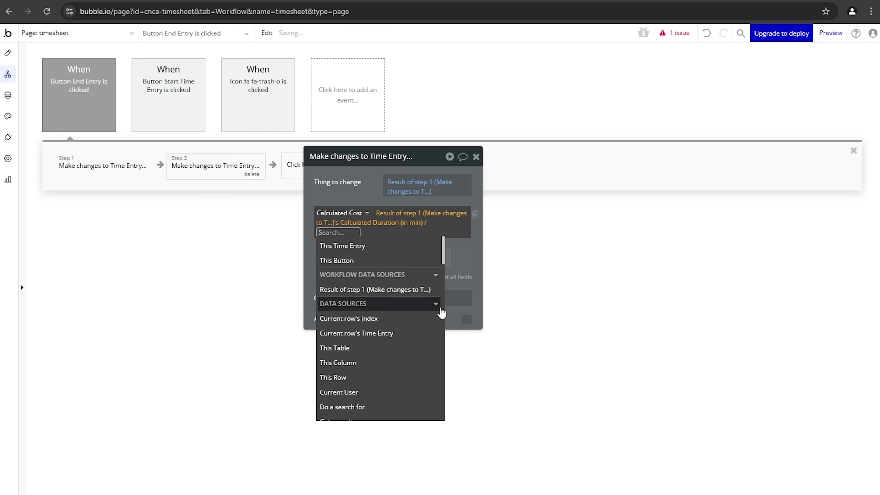
text(60)
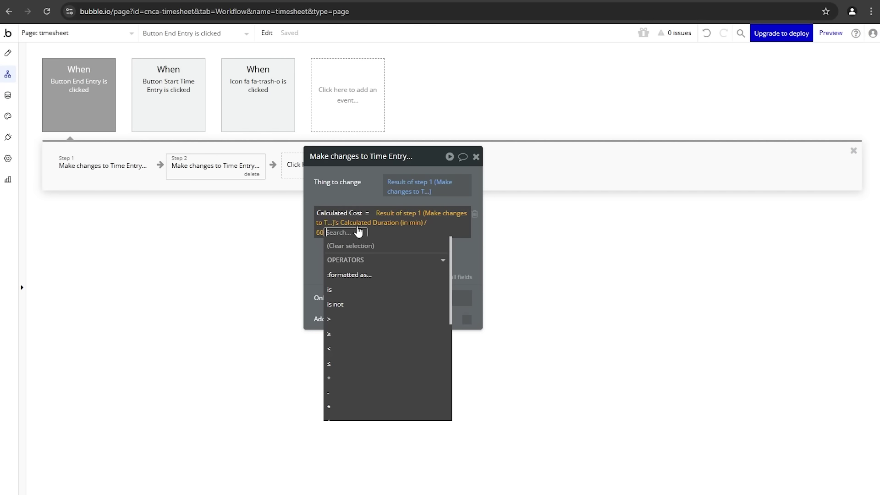
click(346, 408)
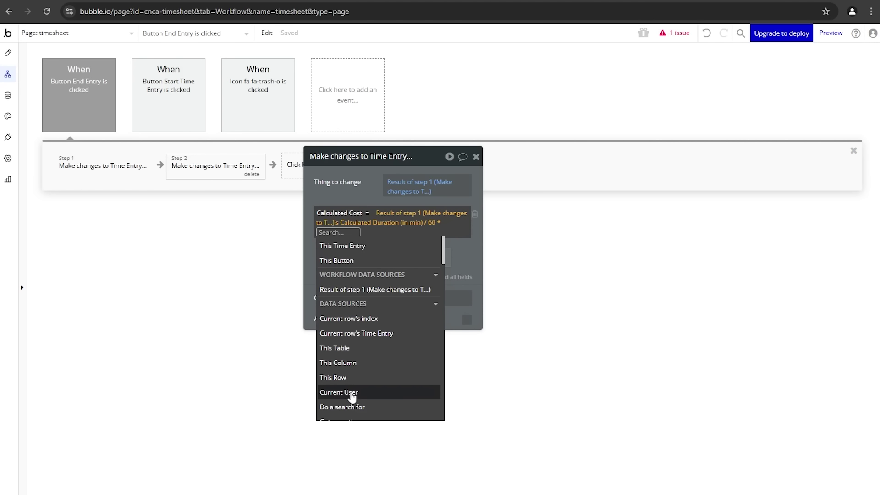
click(350, 393)
click(369, 347)
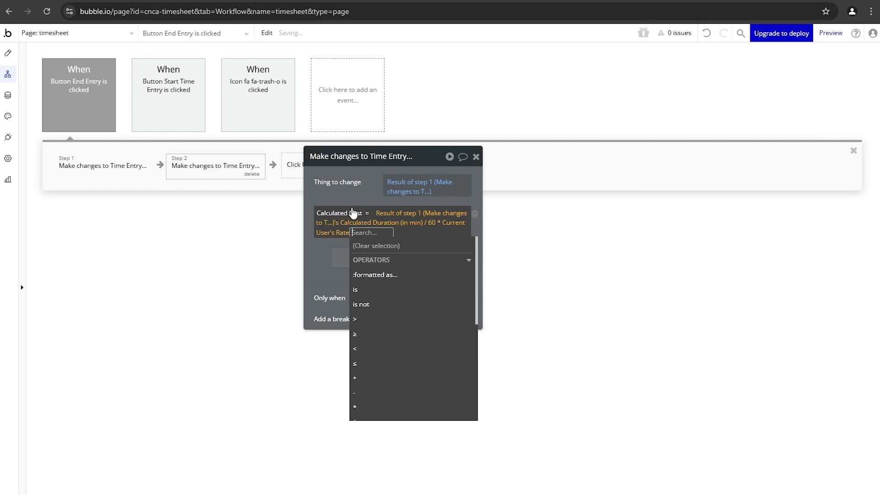
click(353, 185)
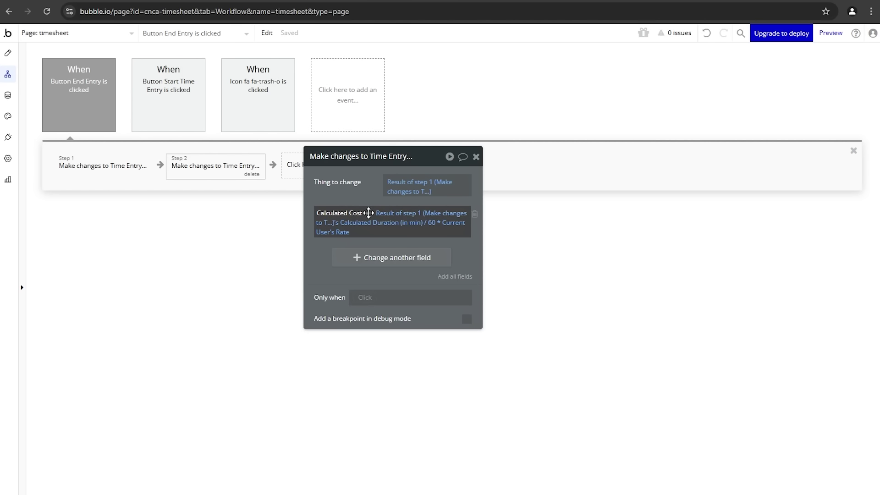
drag(348, 182, 420, 182)
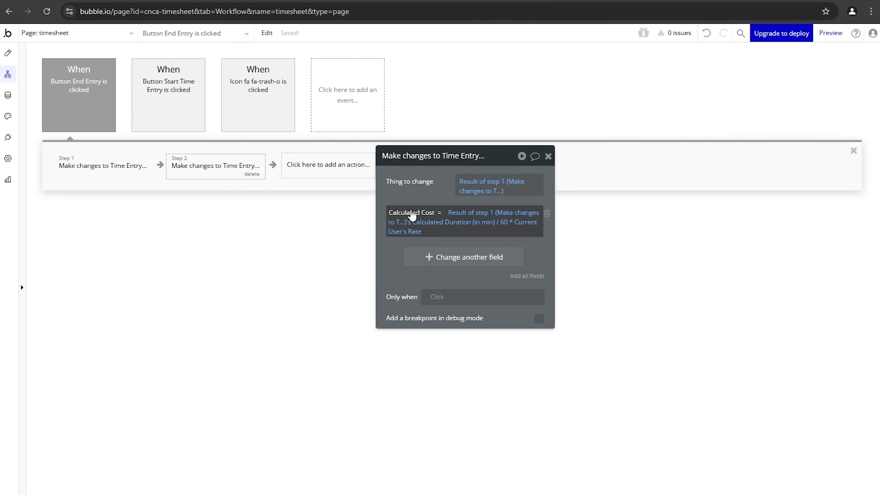
click(8, 53)
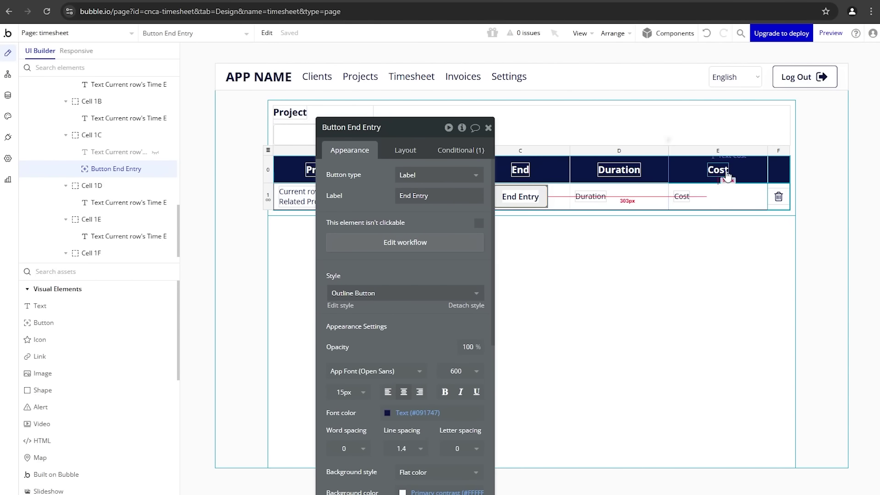
Step: Check the Duration display in the preview, then uncheck the Duration text's visible on page load
click(590, 196)
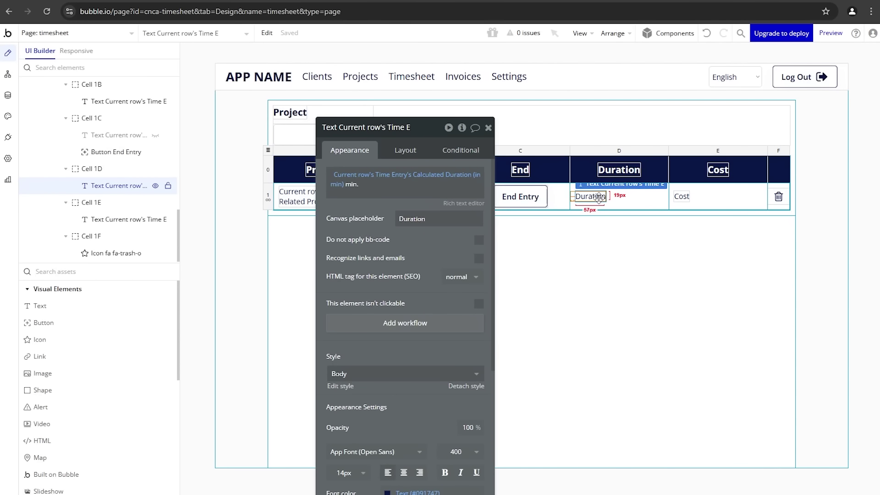
click(681, 196)
key(ctrl+Tab)
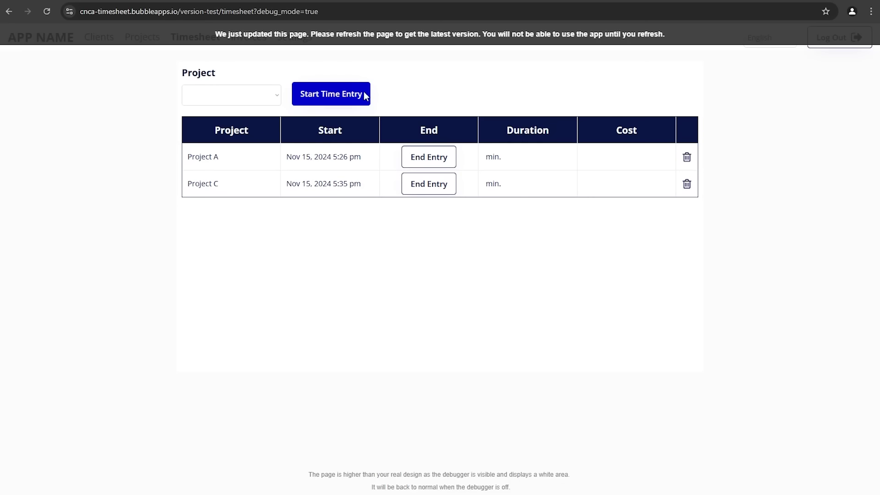
double_click(490, 157)
key(ctrl+shift+Tab)
click(590, 196)
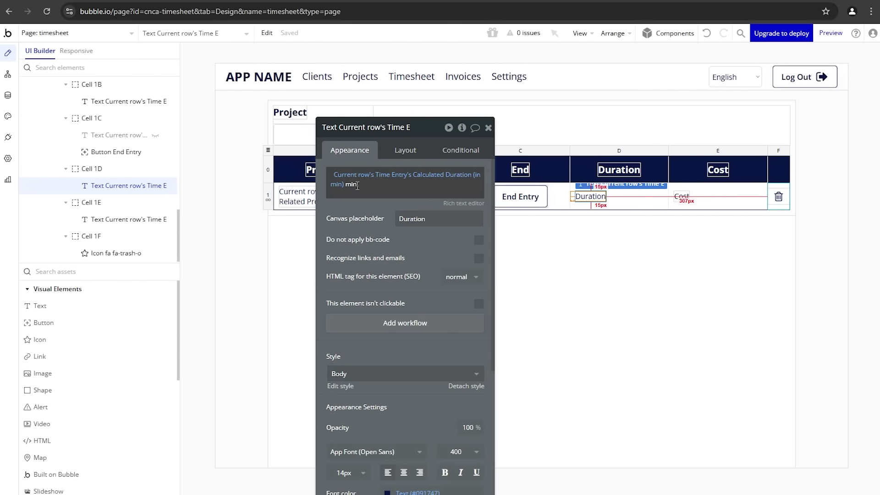
click(417, 152)
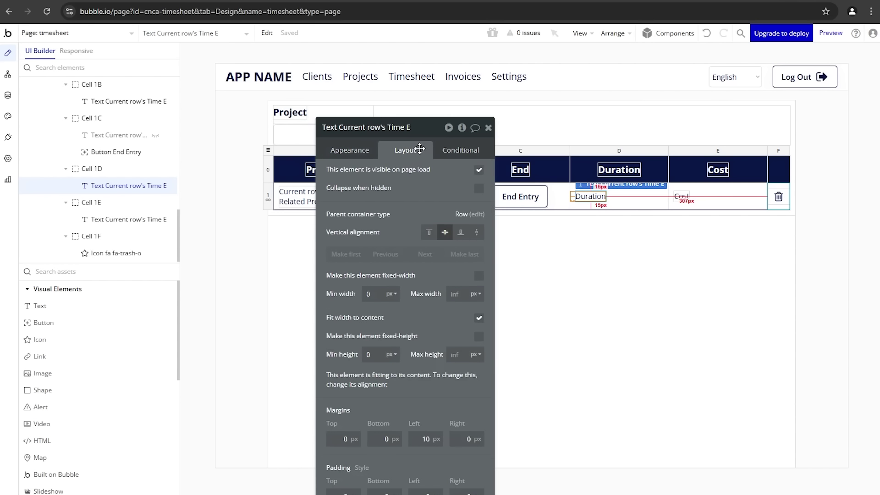
click(479, 170)
Step: Make Duration visible when Calculated Duration (in min) is not empty, then reload the preview
click(461, 150)
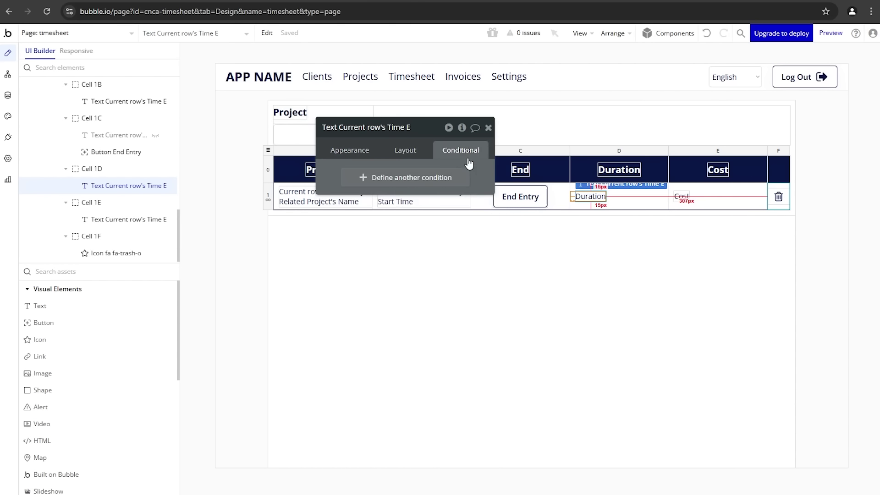
click(411, 179)
click(355, 180)
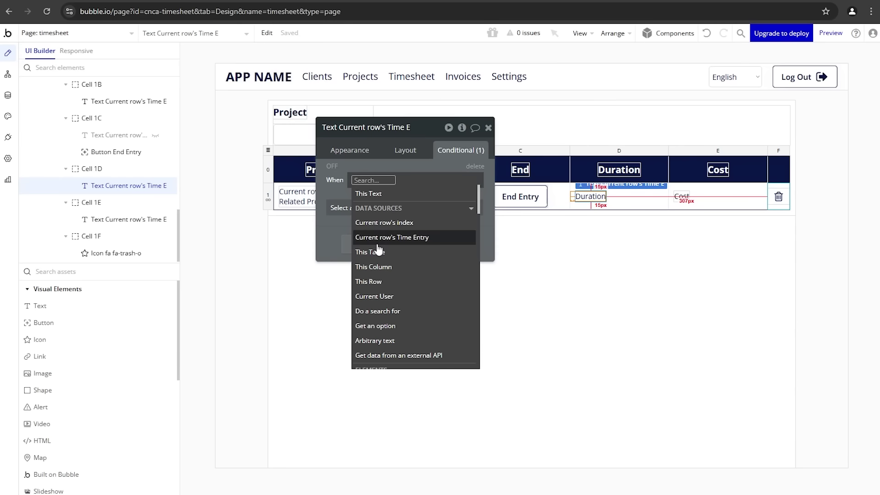
click(375, 236)
click(457, 265)
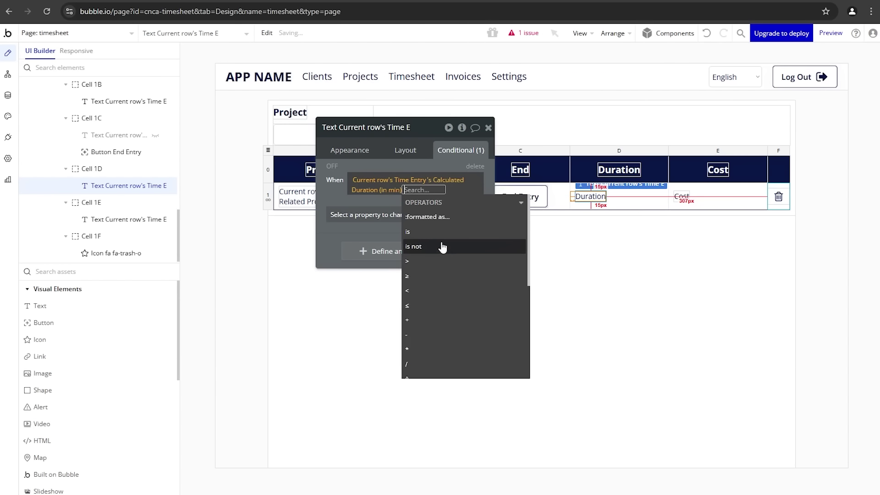
text(em)
click(441, 229)
click(367, 214)
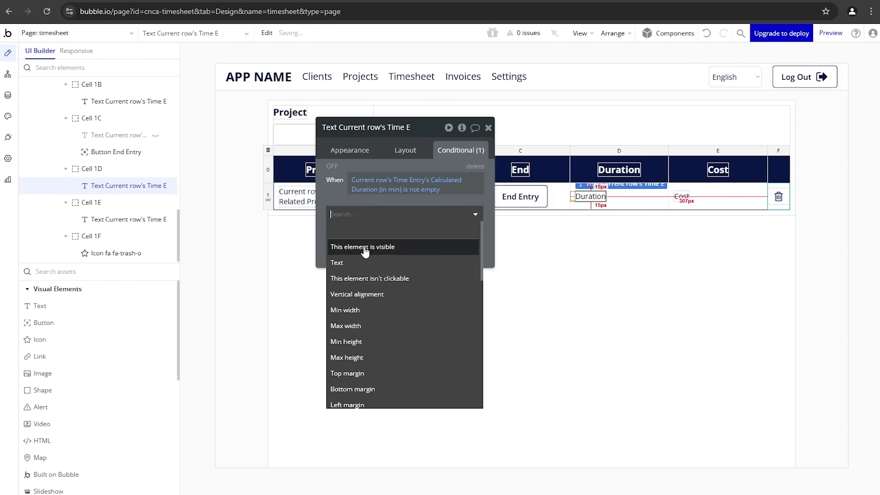
click(368, 250)
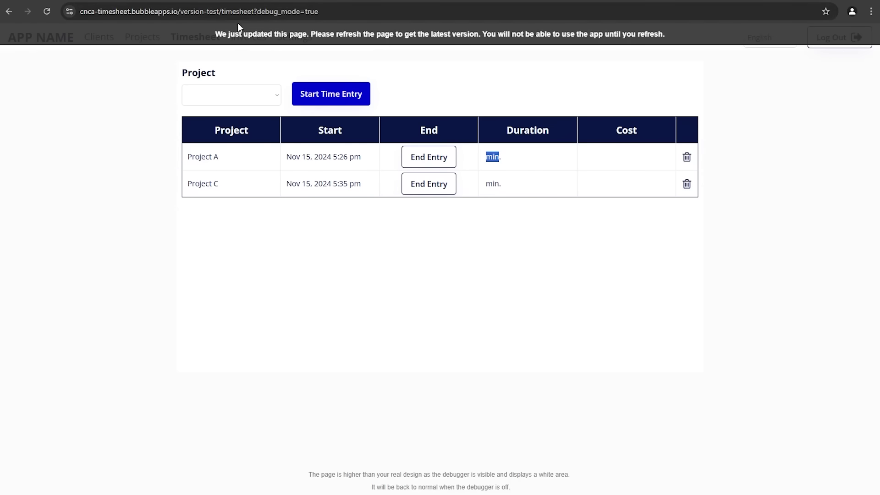
key(F5)
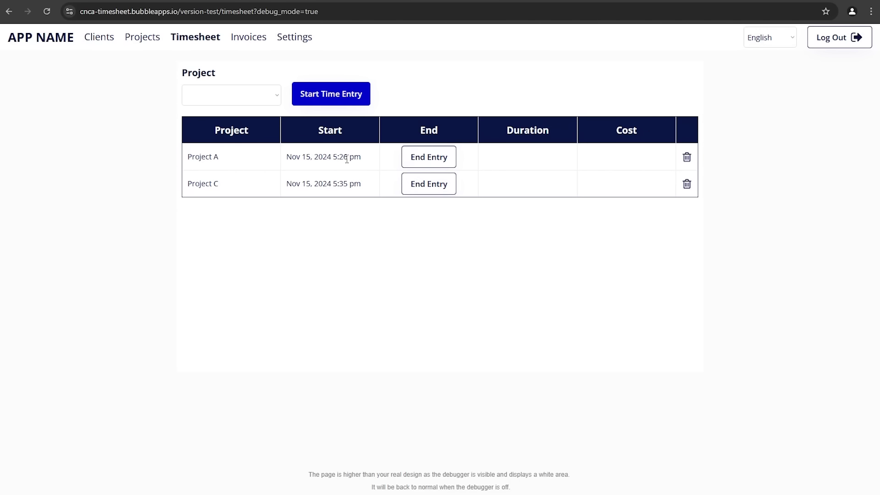
Step: End Project A's entry in the preview, then view All Time Entries in App data
click(408, 163)
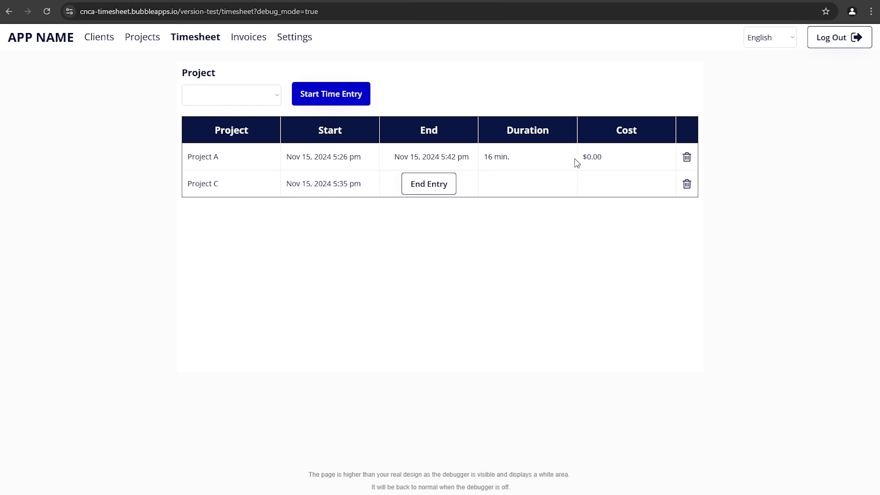
click(97, 1)
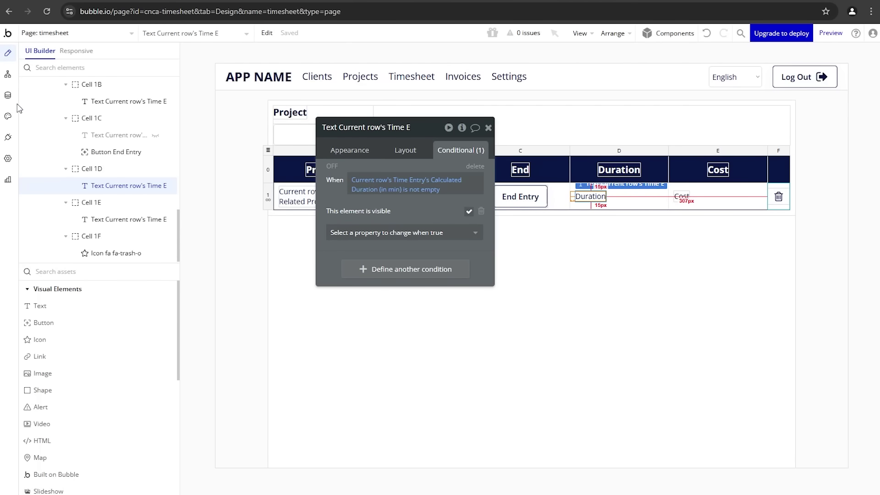
click(8, 95)
click(189, 79)
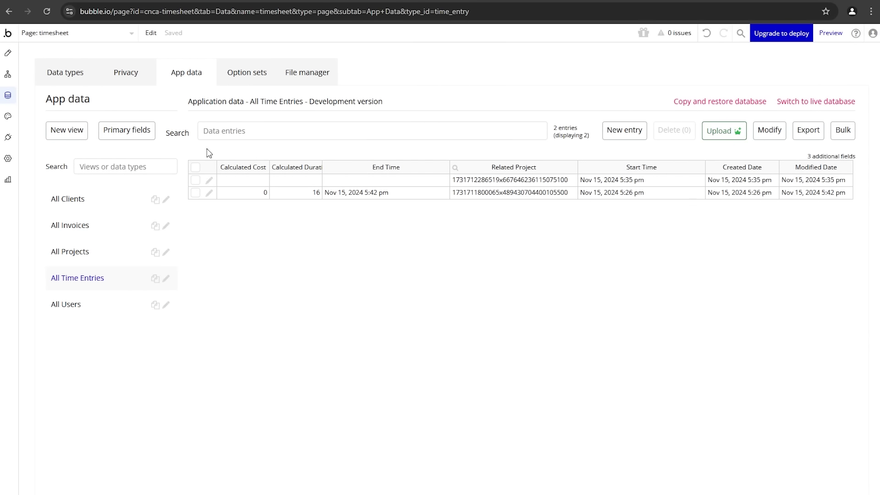
Step: Set the second user's Rate to 75 and save the record
click(108, 308)
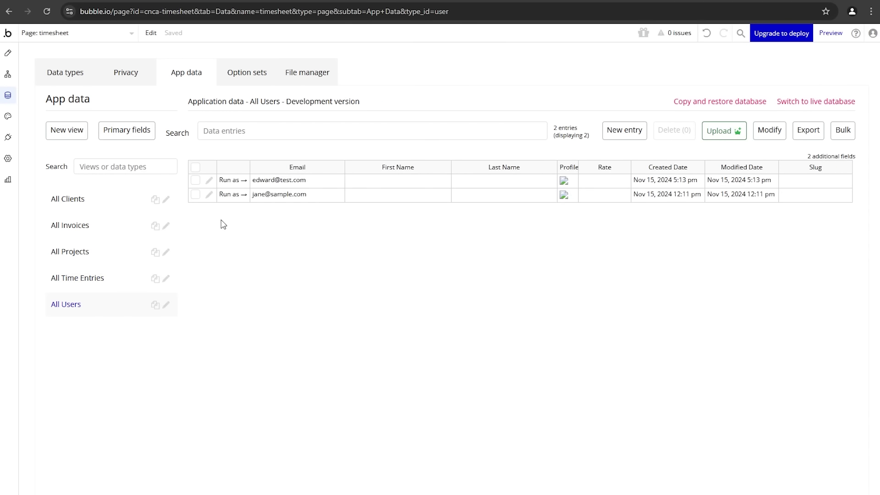
click(210, 195)
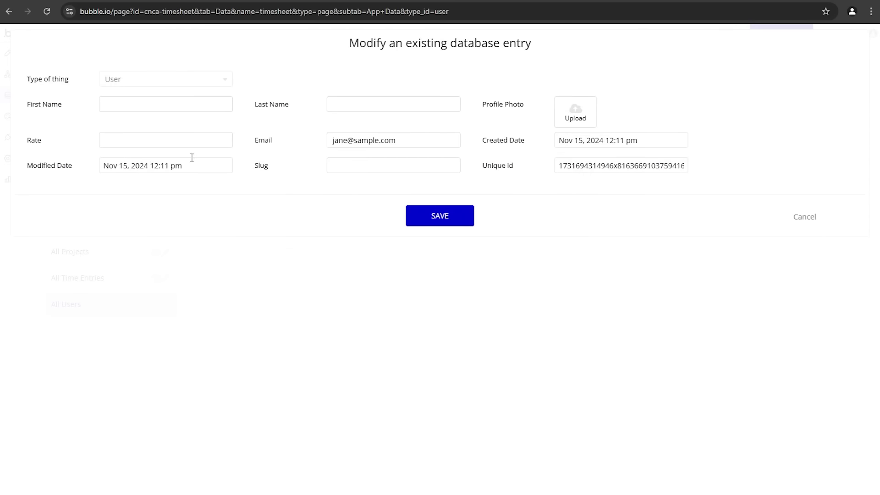
click(168, 141)
click(174, 207)
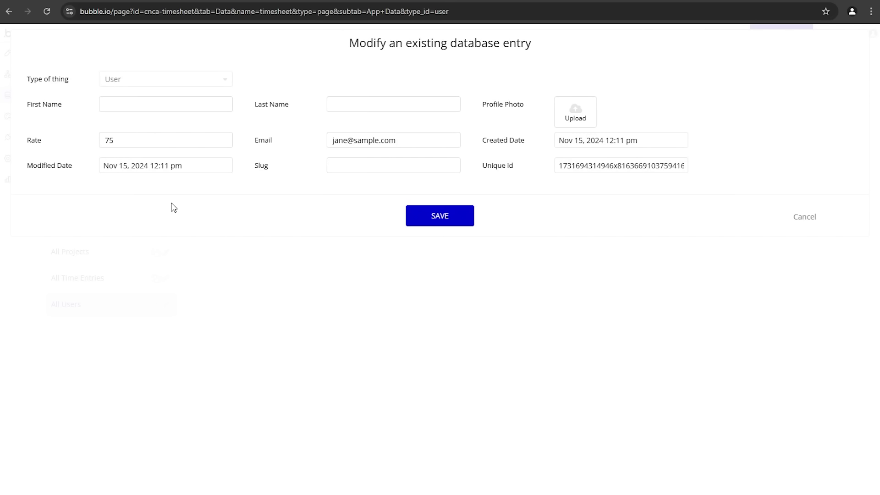
click(433, 216)
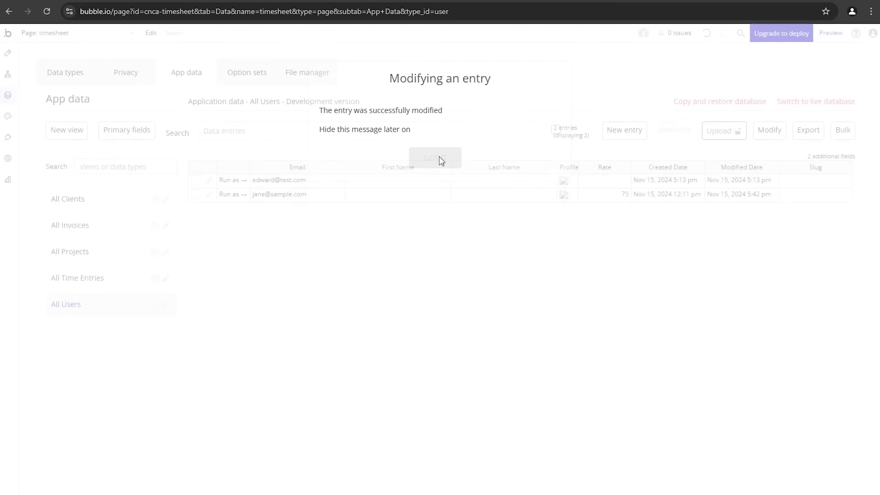
click(439, 158)
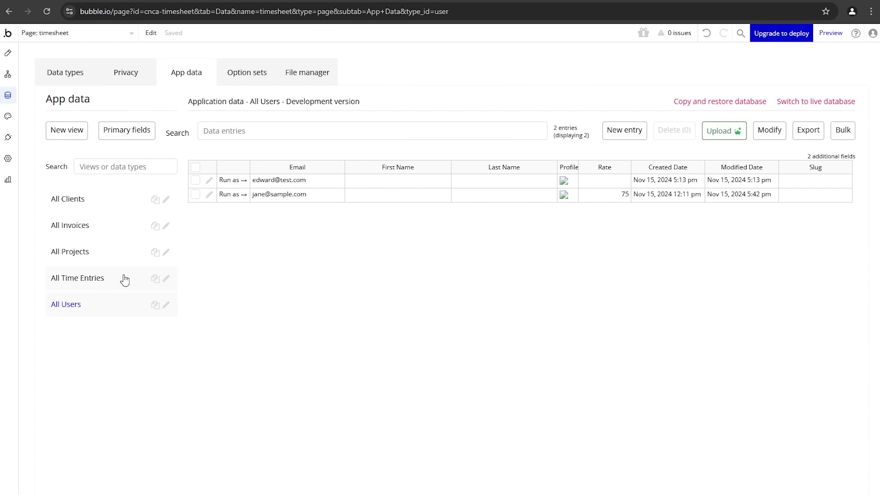
Step: Clear the 5:26 pm entry's Calculated Duration, Calculated Cost and End Time, then save
click(126, 278)
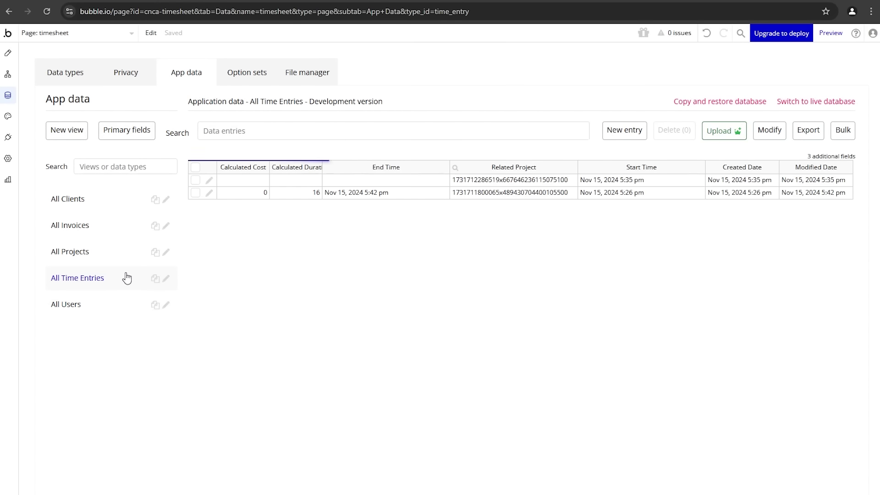
click(209, 193)
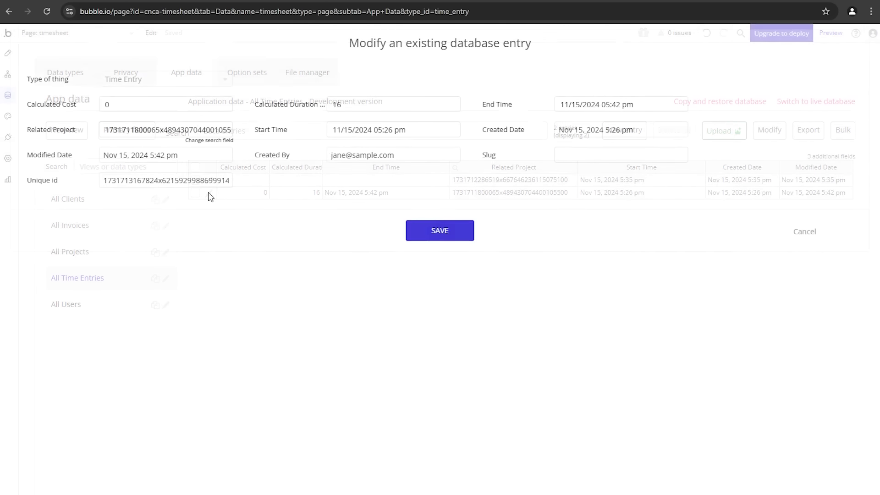
click(369, 106)
double_click(338, 105)
key(BackSpace)
click(124, 105)
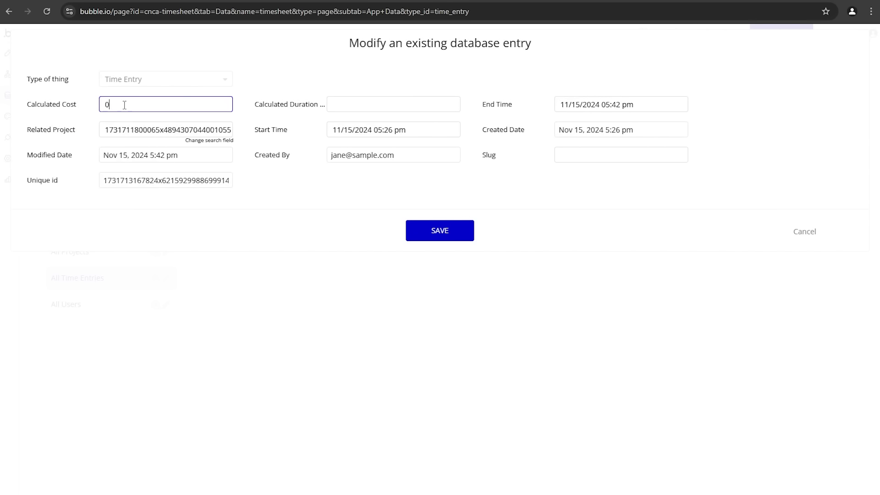
key(BackSpace)
click(77, 116)
triple_click(655, 104)
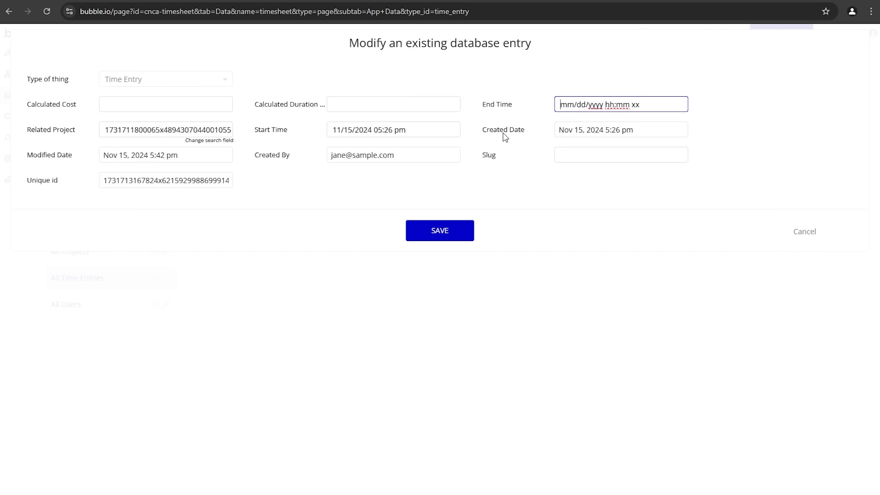
key(BackSpace)
click(443, 238)
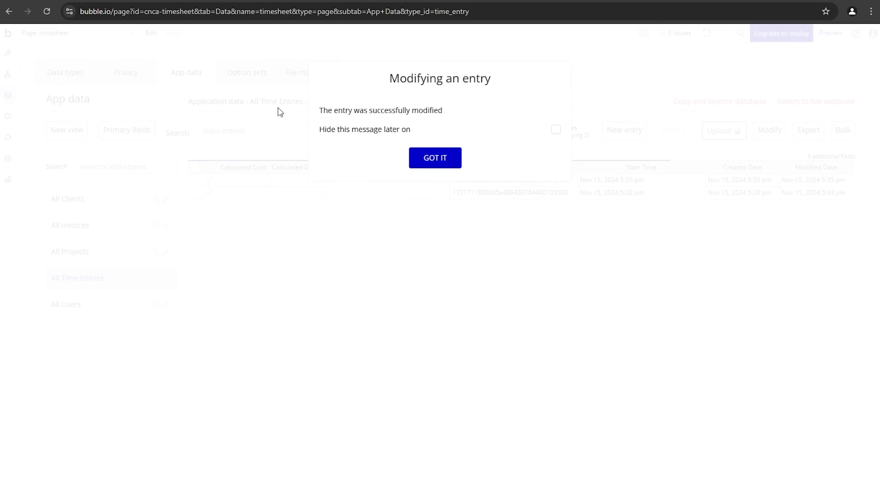
key(ctrl+Tab)
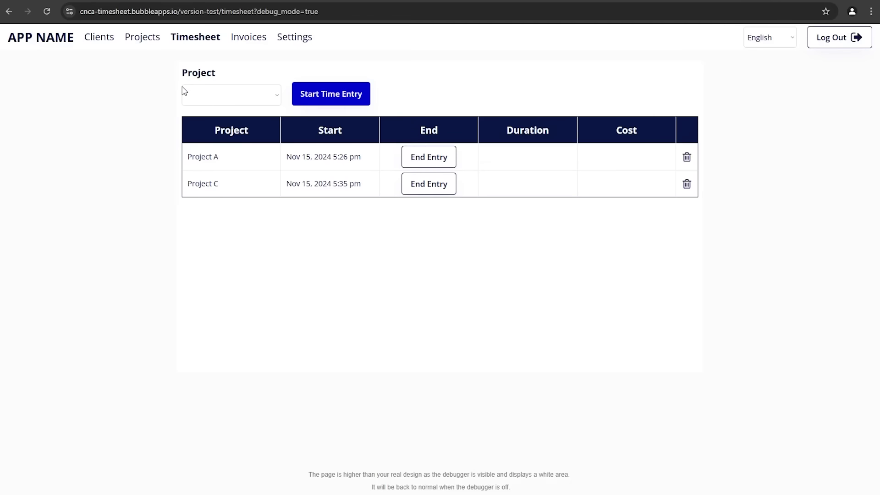
Step: End the Project A and Project C entries in the preview, costing $21.25 and $10.00
click(418, 159)
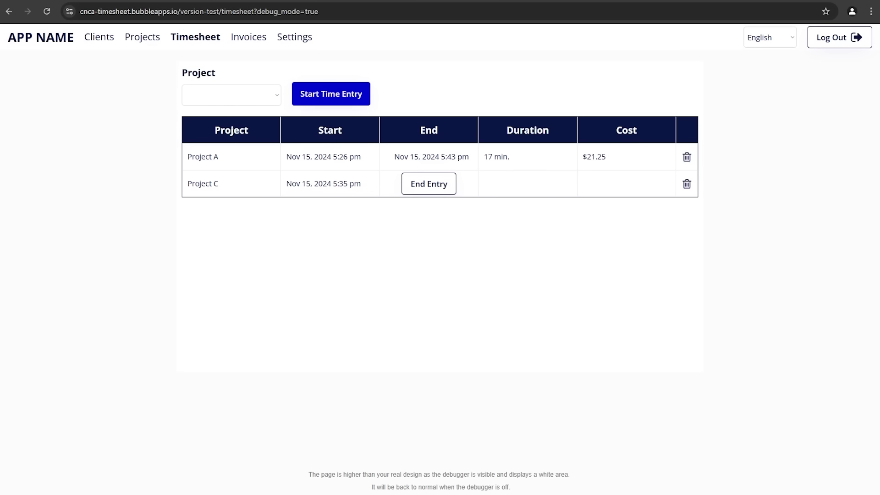
click(427, 193)
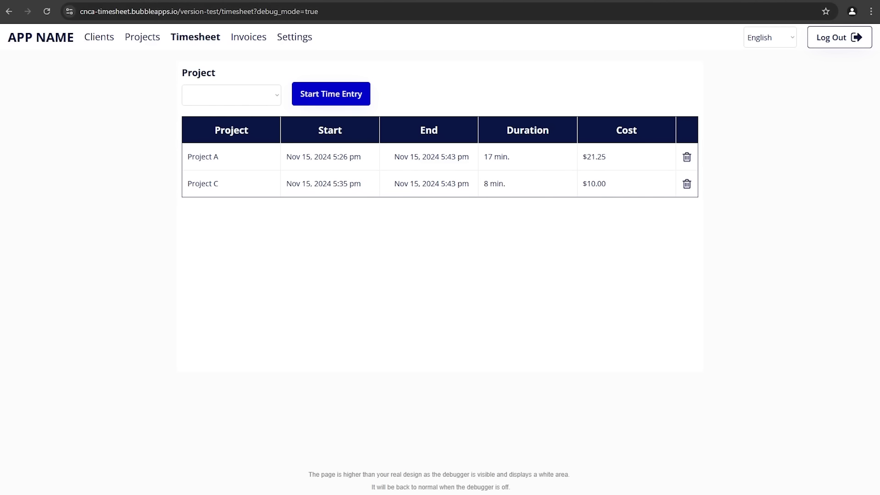
click(108, 0)
click(415, 163)
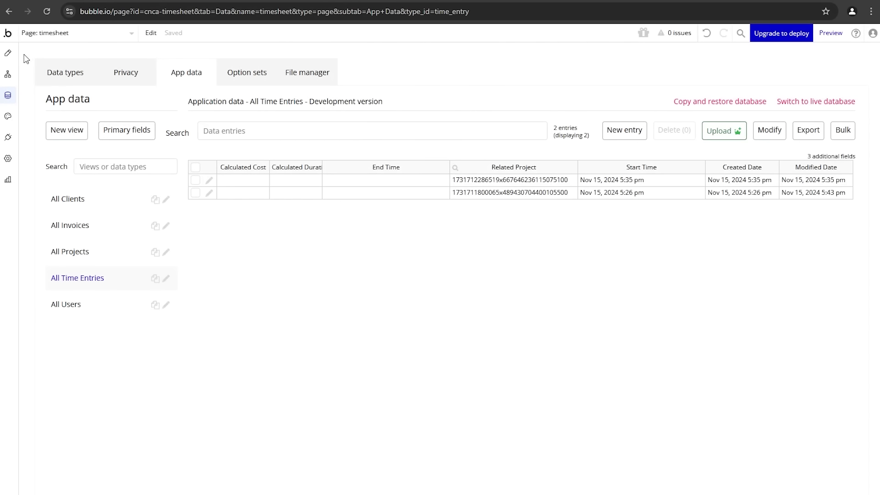
click(7, 53)
Step: Replace the Cost text's existing formatting with a fresh :formatted as operator
click(681, 196)
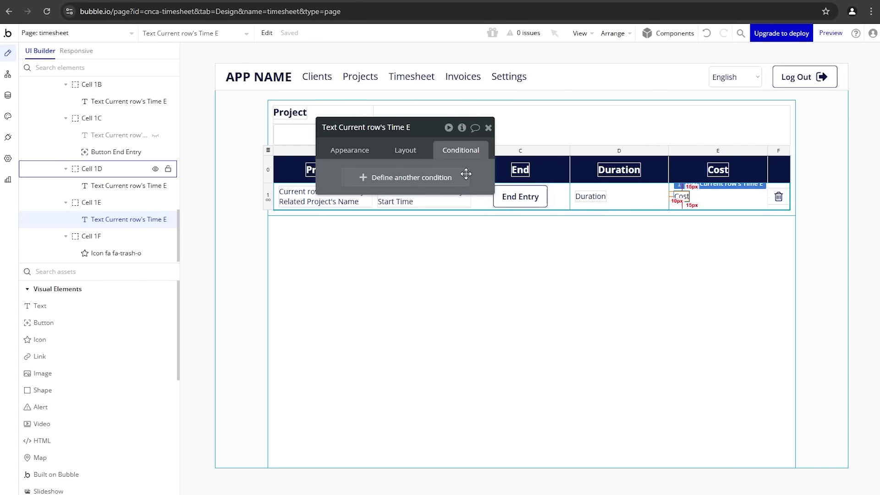
click(323, 149)
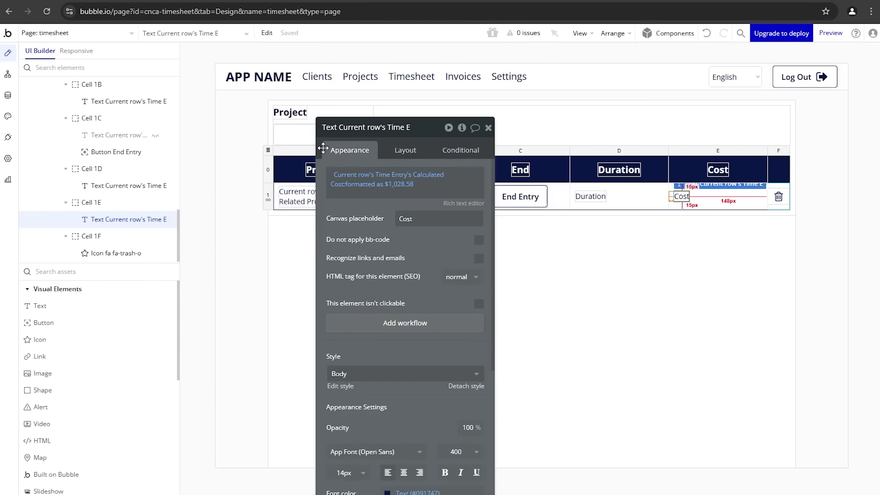
click(351, 186)
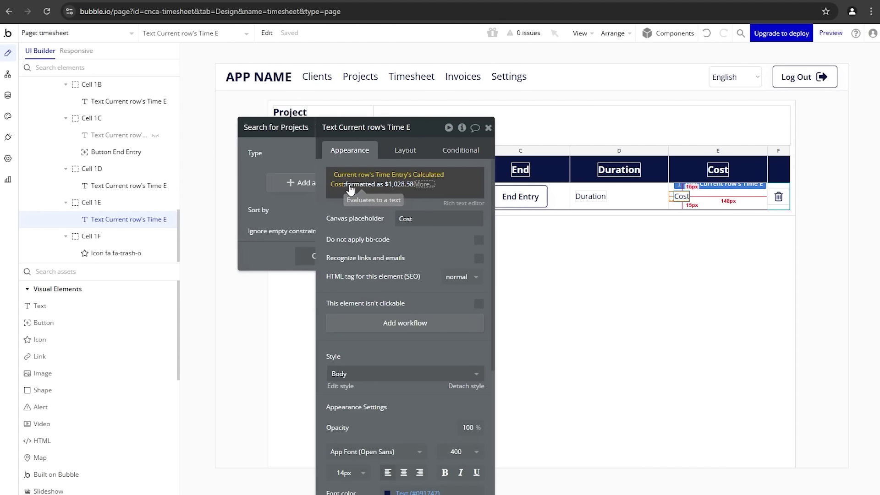
key(BackSpace)
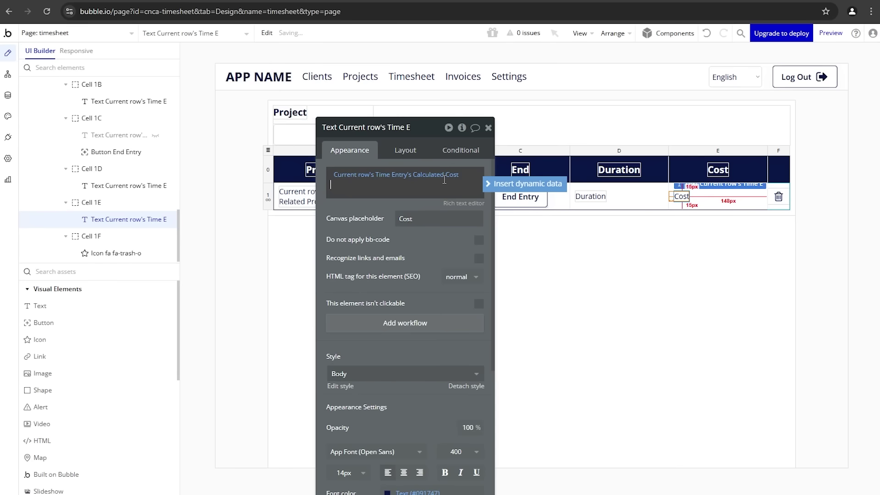
click(455, 177)
click(465, 178)
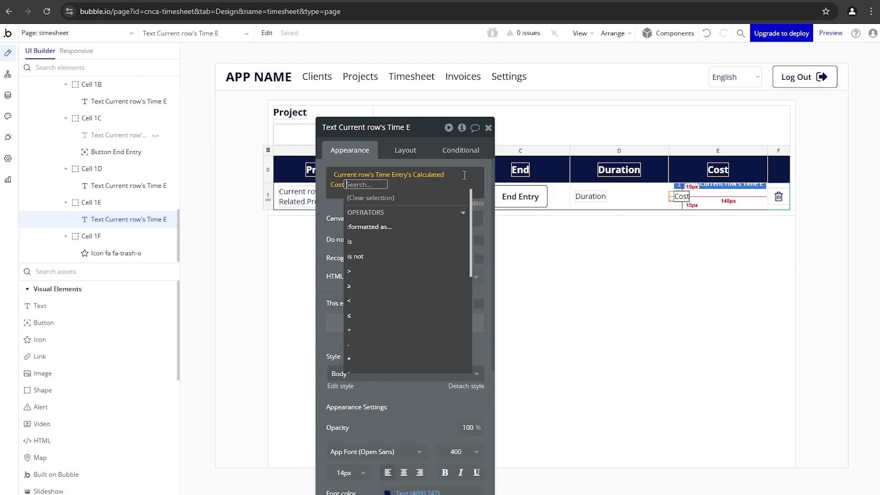
scroll(385, 340, down, 5)
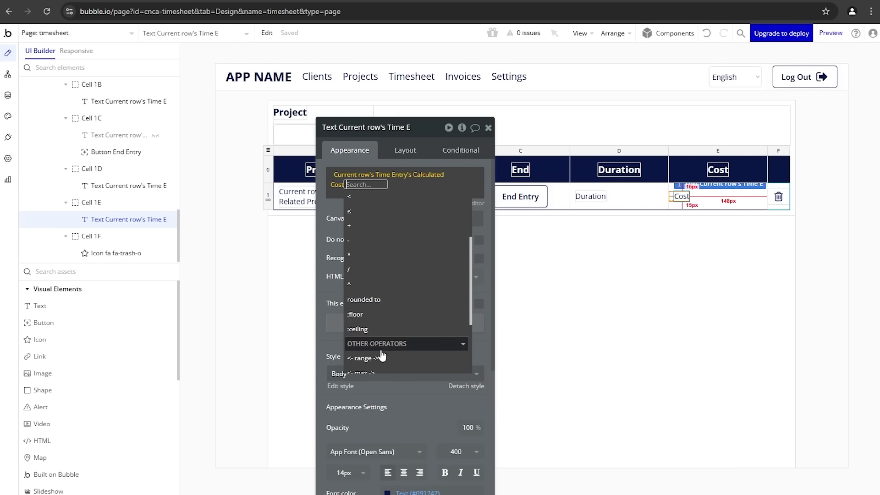
scroll(385, 324, up, 5)
click(377, 233)
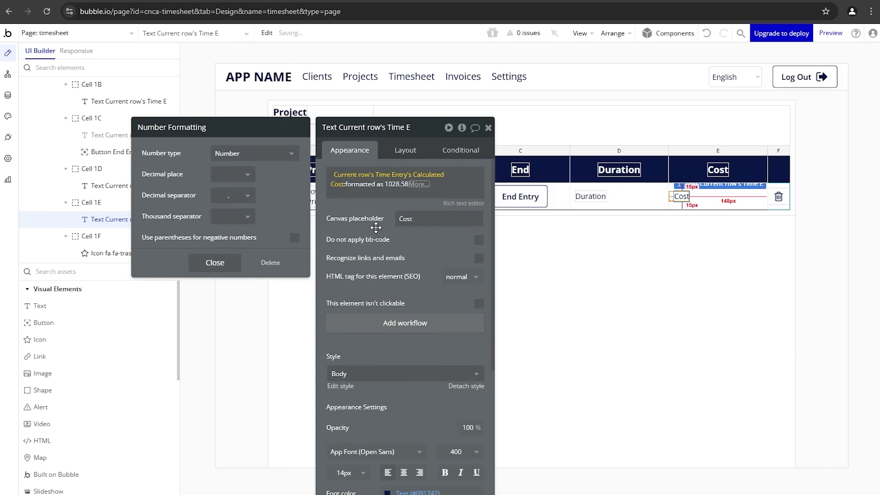
Step: Format the cost as Currency with 2 decimals, comma thousands separator and $ symbol
click(270, 154)
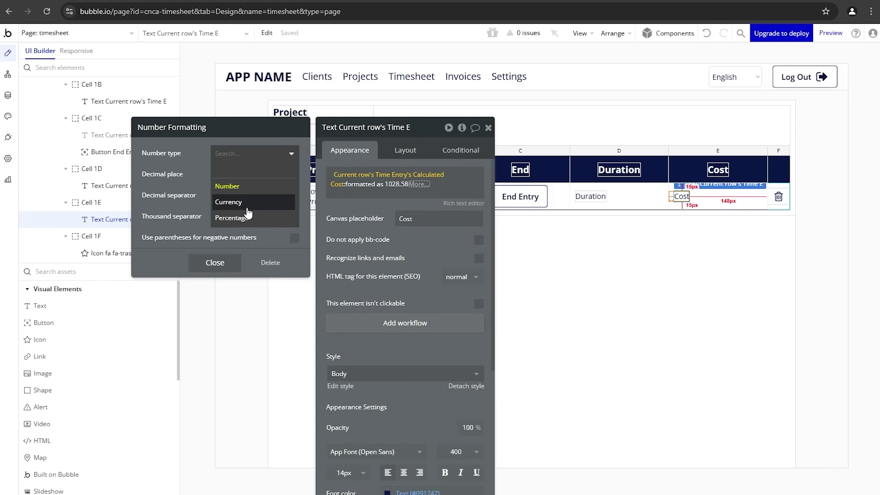
click(243, 203)
click(241, 175)
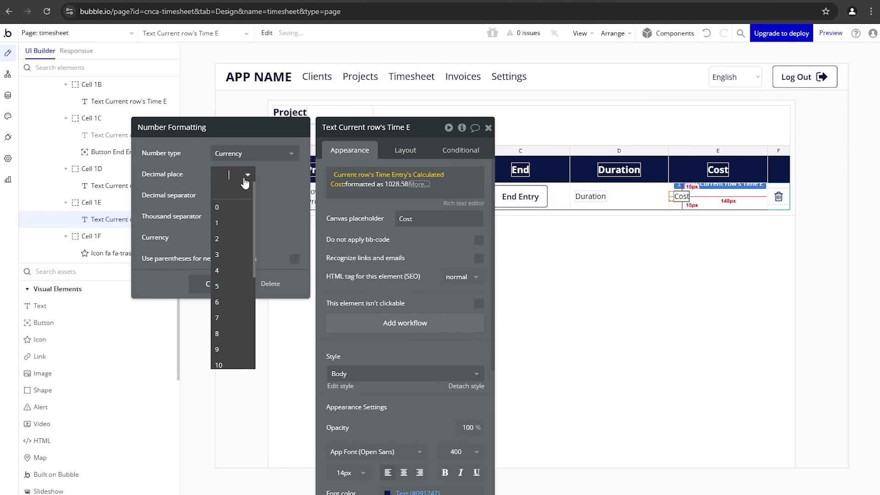
click(237, 238)
click(227, 219)
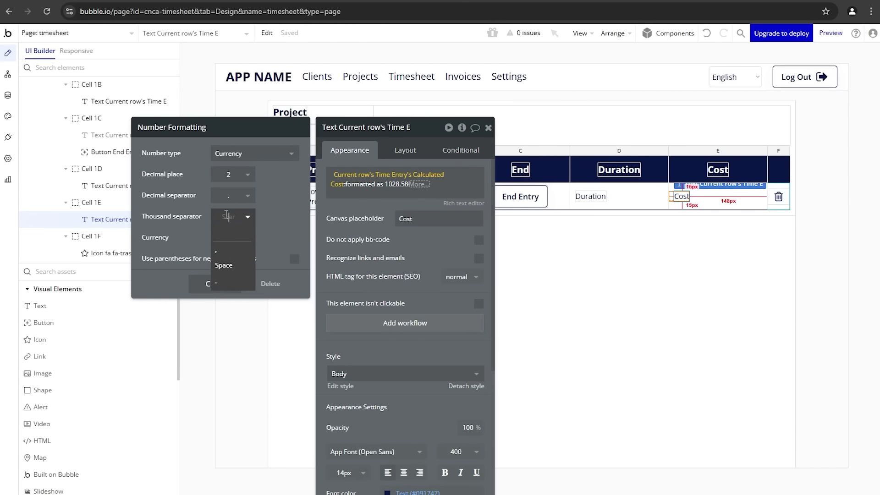
click(224, 247)
click(231, 244)
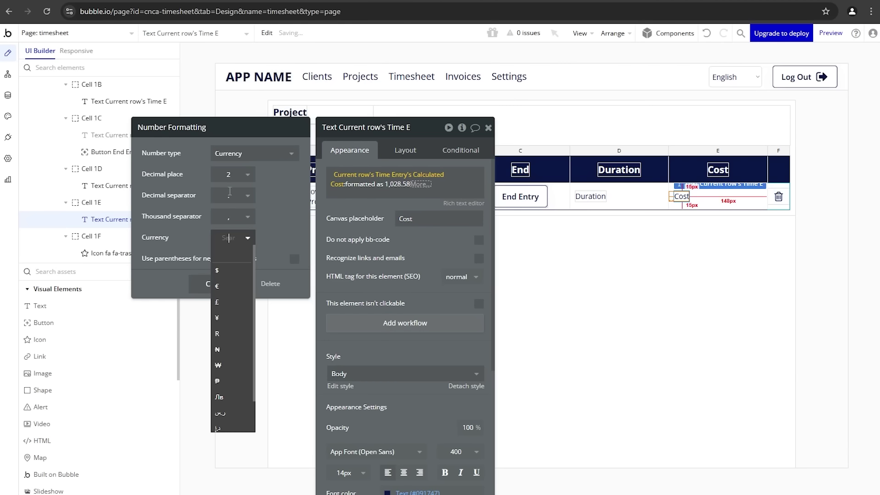
click(242, 270)
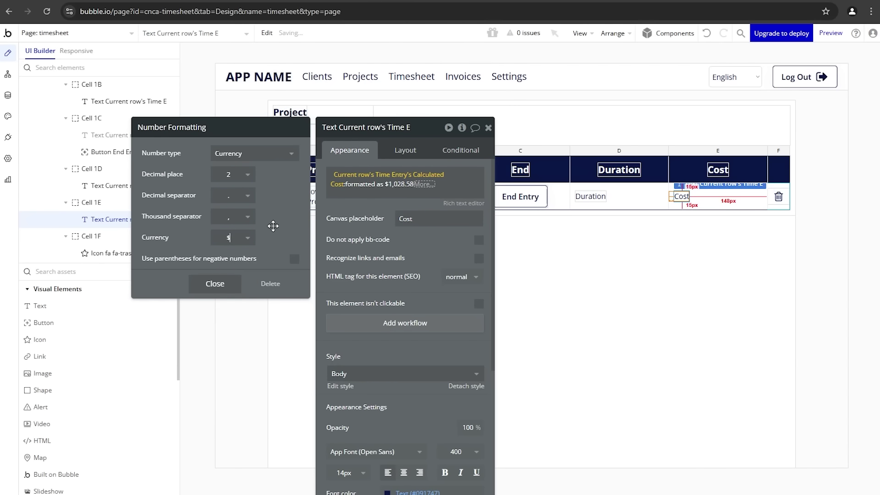
click(379, 204)
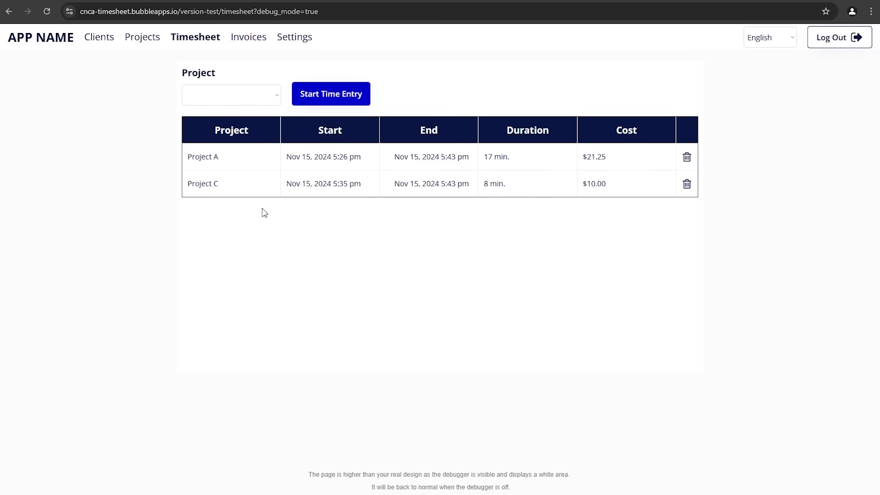
click(92, 1)
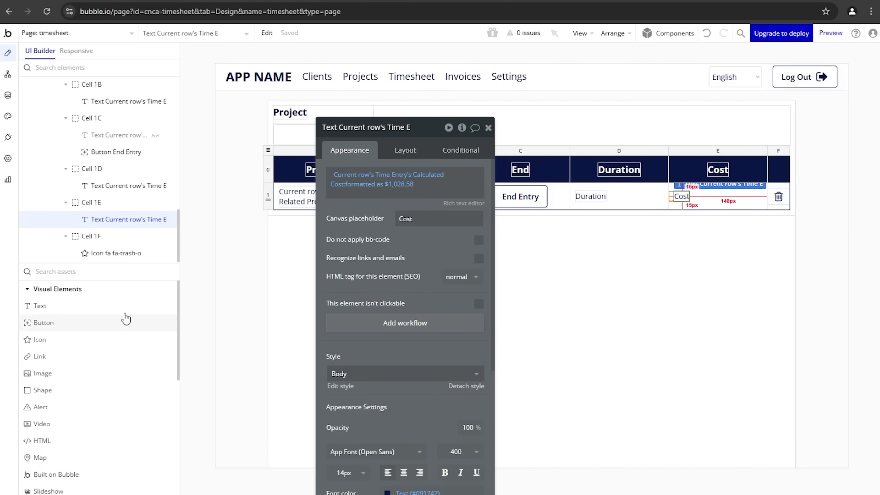
Step: Move the duplicate Group Create Time Entry into Group Main and make it last, below the table
drag(361, 151, 349, 215)
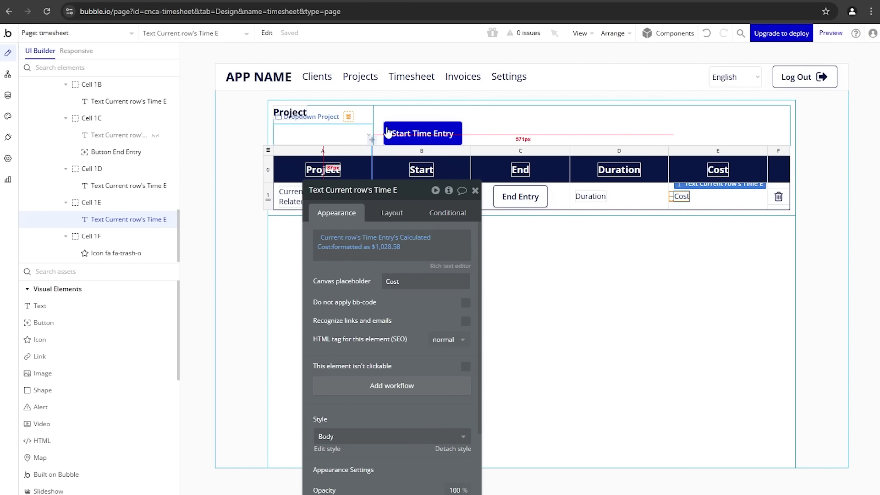
click(407, 115)
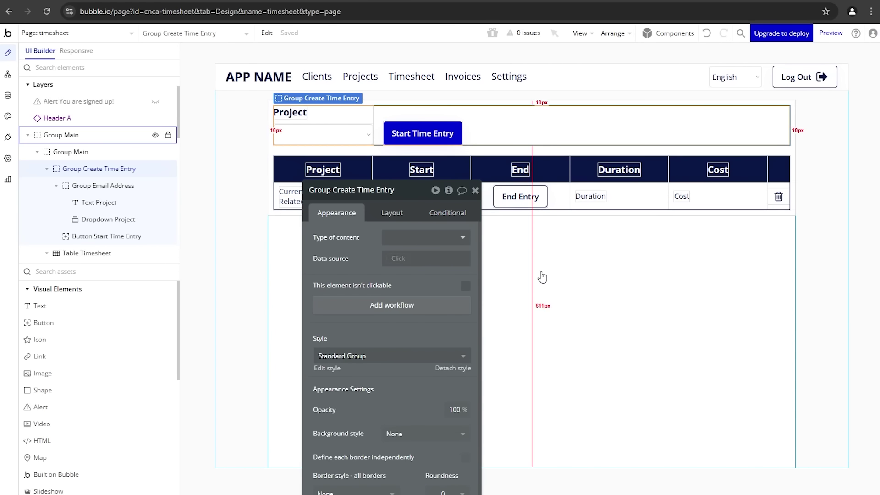
click(541, 271)
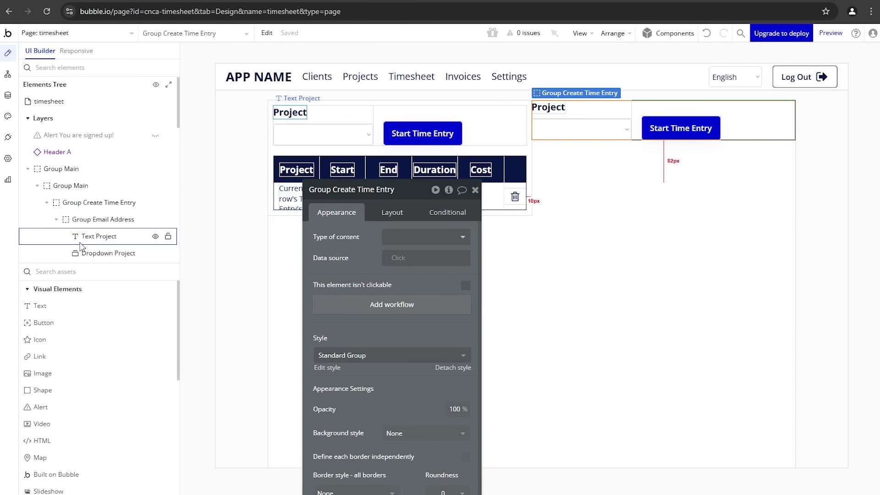
scroll(107, 193, down, 3)
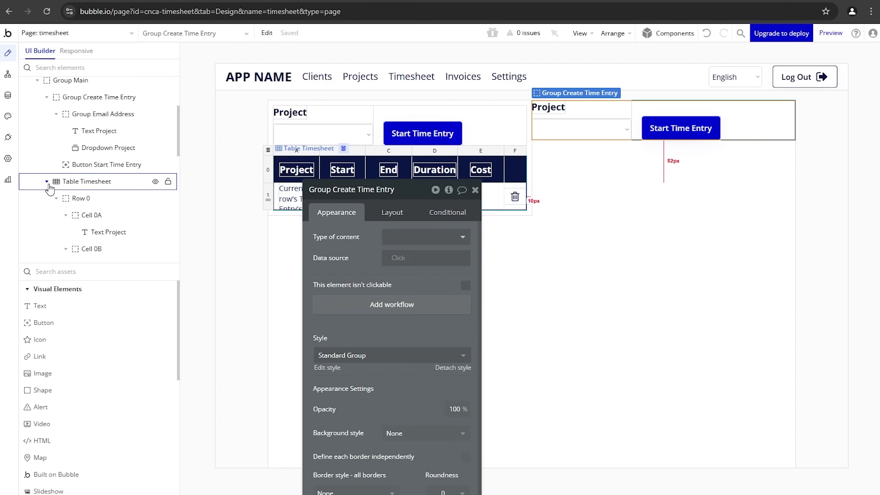
click(47, 182)
click(45, 151)
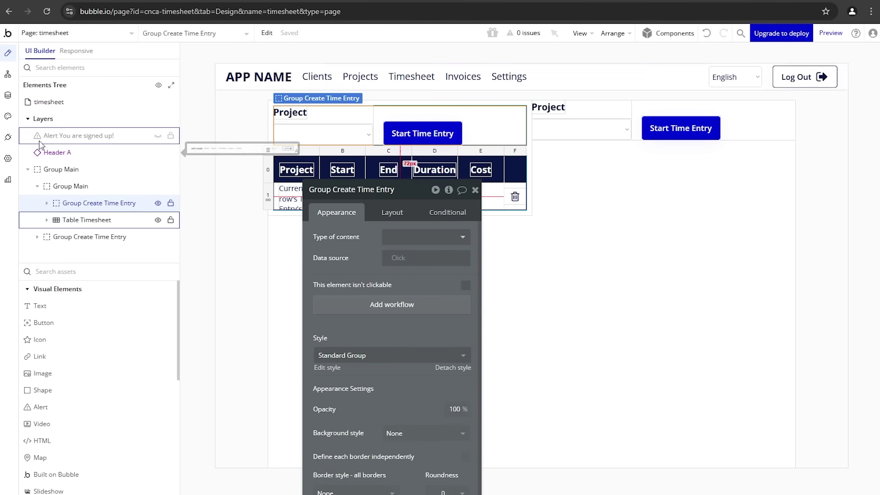
click(66, 238)
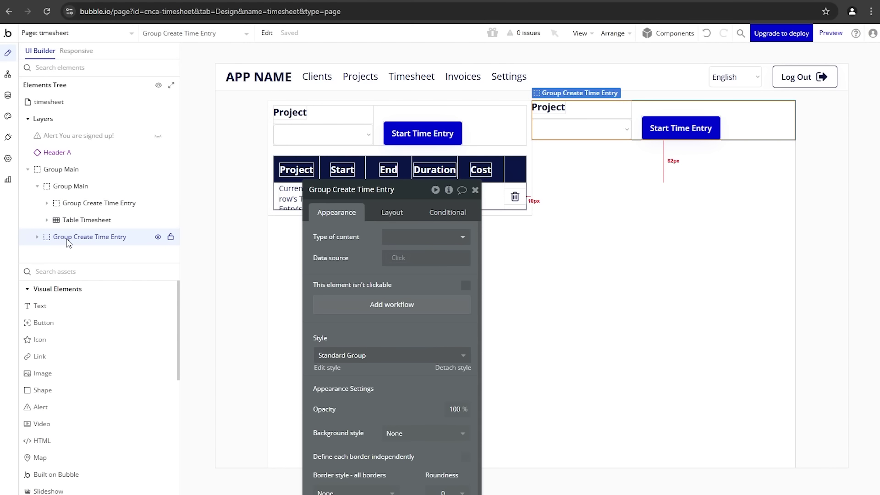
drag(67, 243, 70, 196)
click(392, 212)
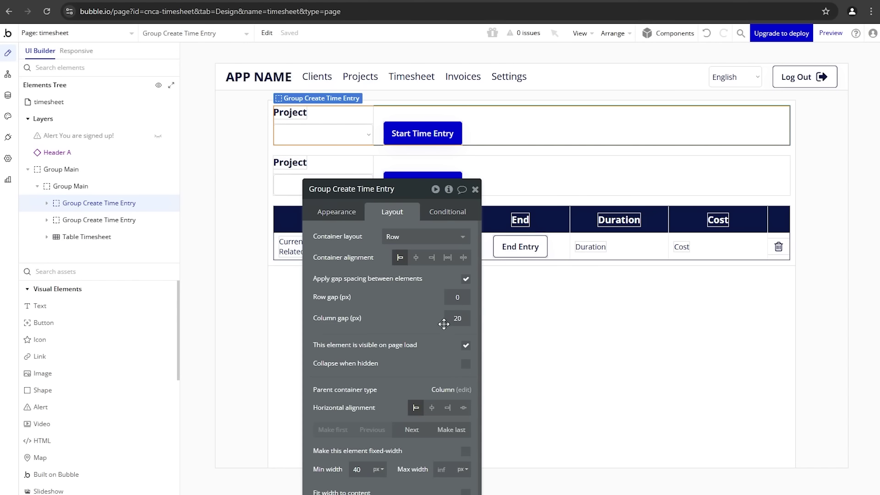
click(443, 426)
drag(386, 310, 468, 306)
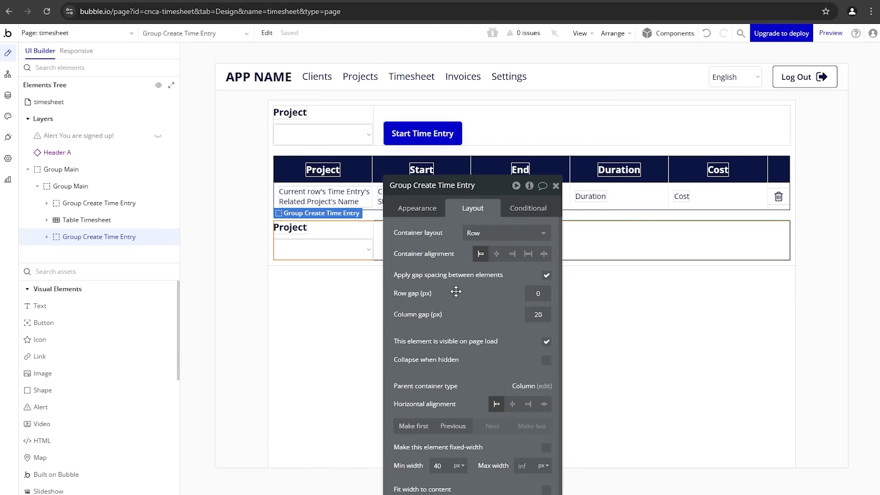
Step: Rename the copy Group Summary and delete its project dropdown and Start Time Entry button
click(425, 192)
drag(414, 187, 595, 207)
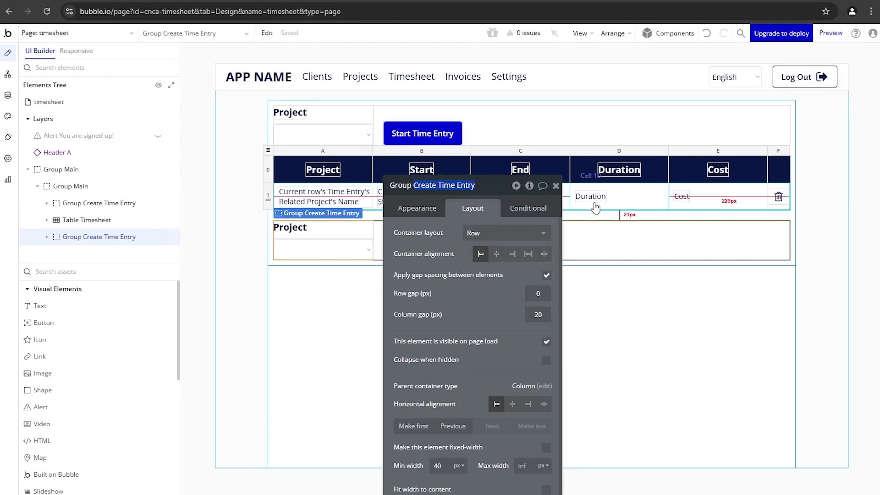
text(Summary)
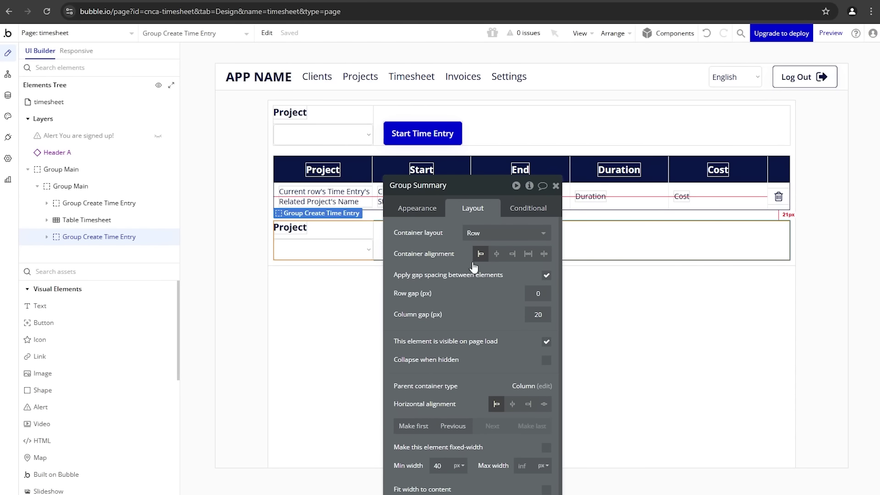
drag(458, 271, 141, 217)
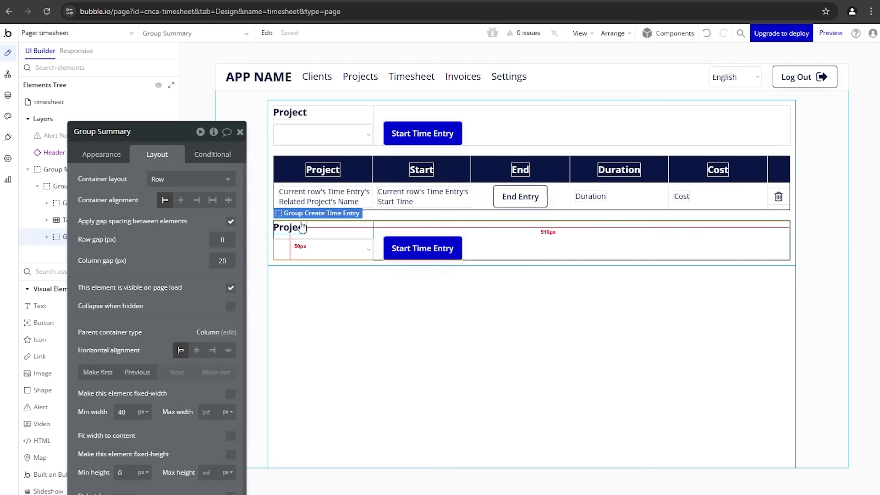
drag(299, 225, 486, 234)
click(369, 242)
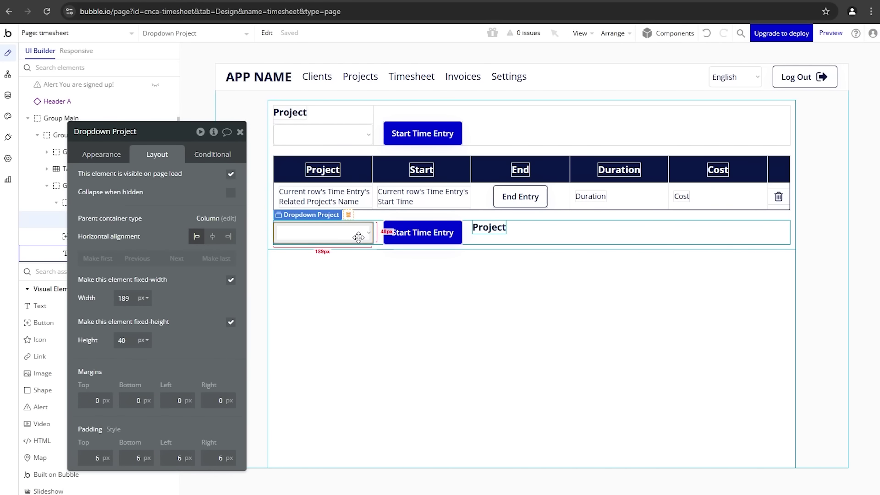
drag(363, 237, 290, 239)
click(290, 240)
key(Delete)
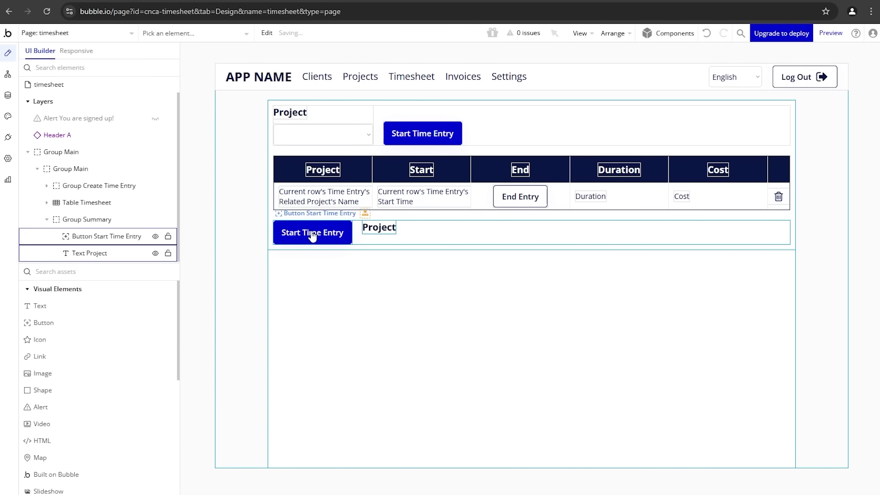
click(312, 233)
key(Delete)
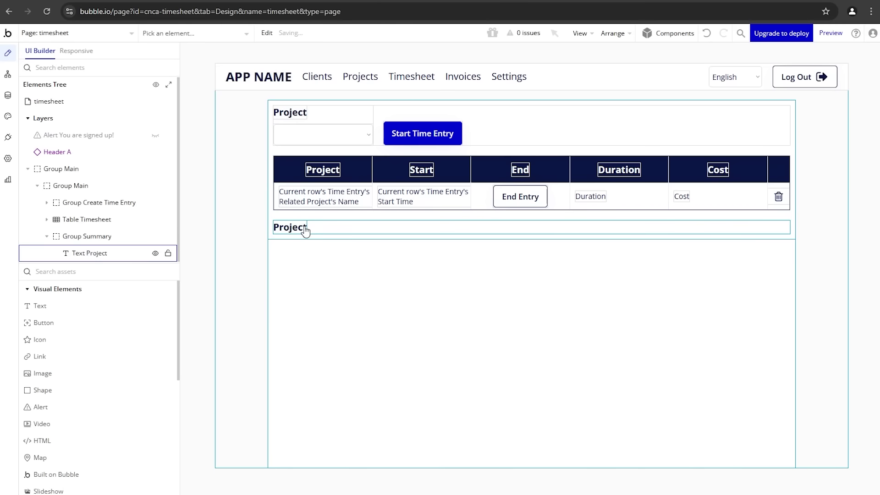
click(303, 229)
Step: Replace the heading's Project text with Table Timesheet's Time Entries' Calculated Duration (in min)
click(112, 156)
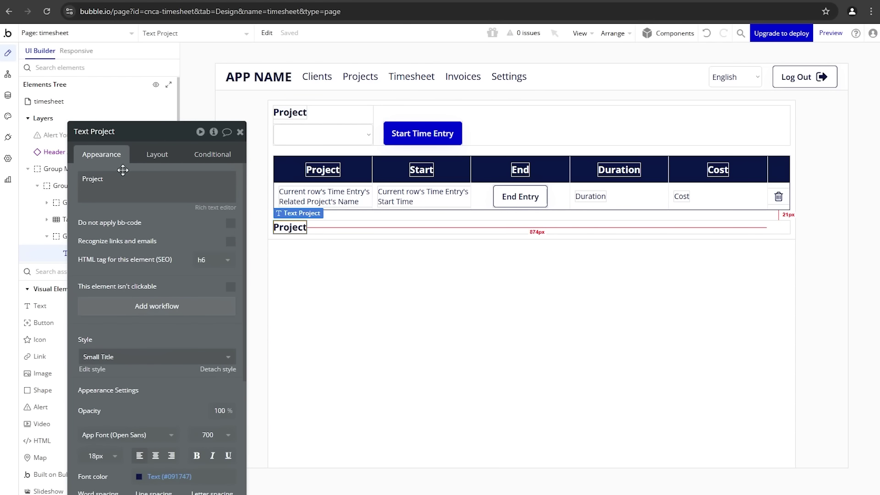
drag(155, 233, 203, 202)
click(211, 173)
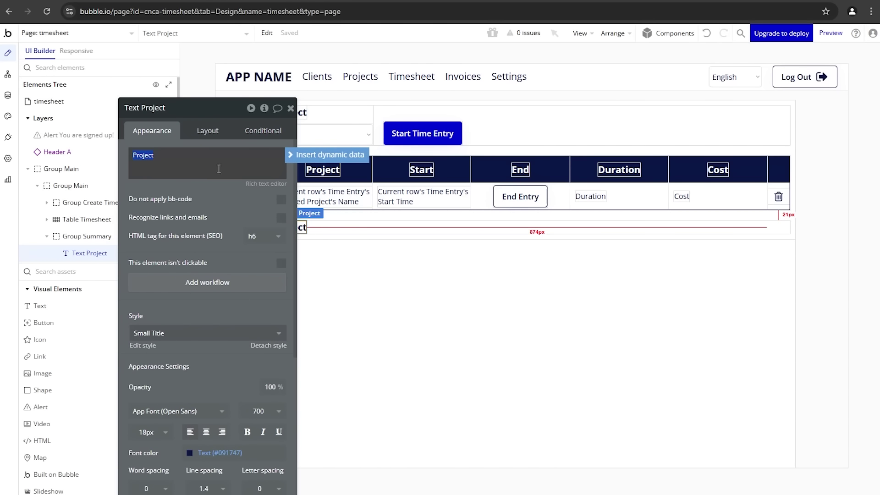
click(293, 155)
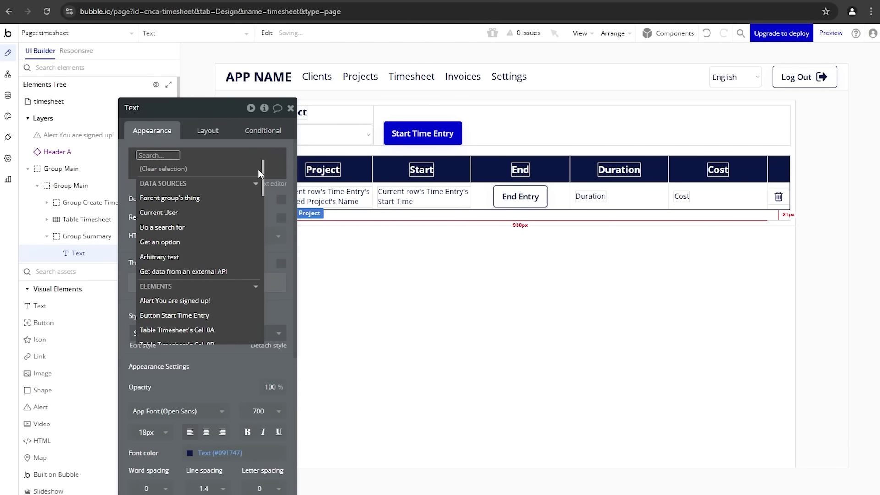
text(tab)
scroll(226, 232, down, 3)
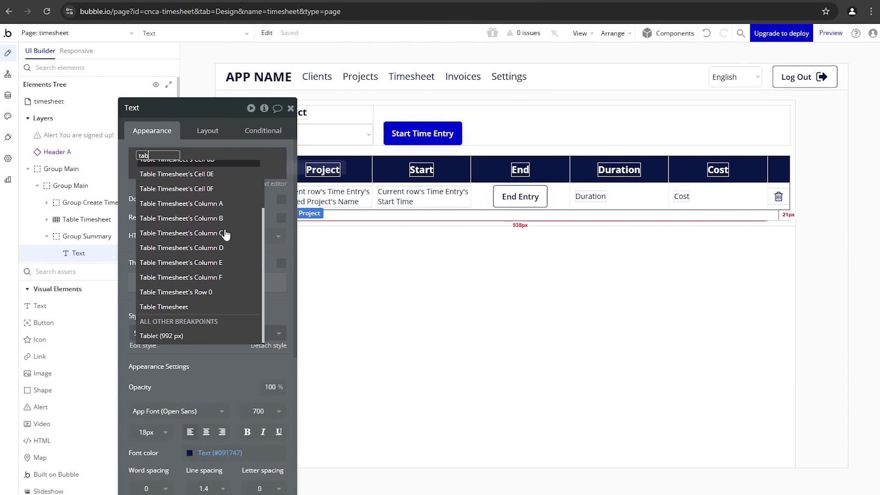
click(185, 308)
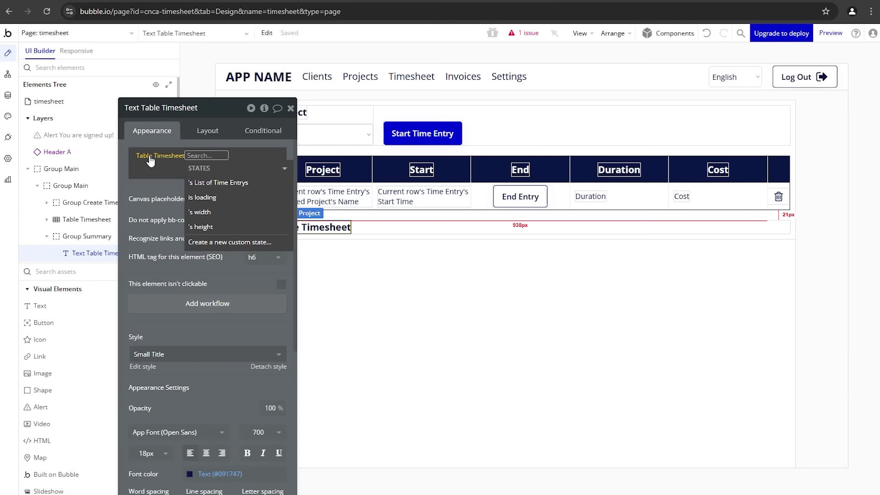
click(230, 182)
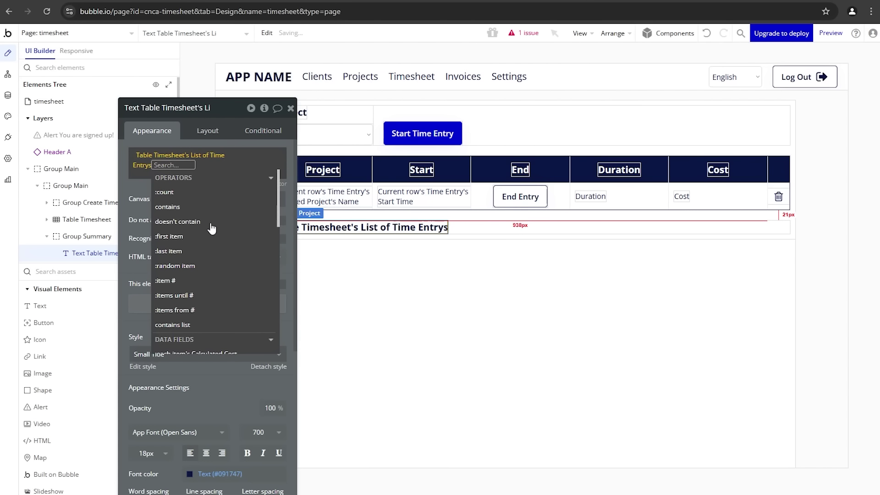
scroll(212, 240, down, 3)
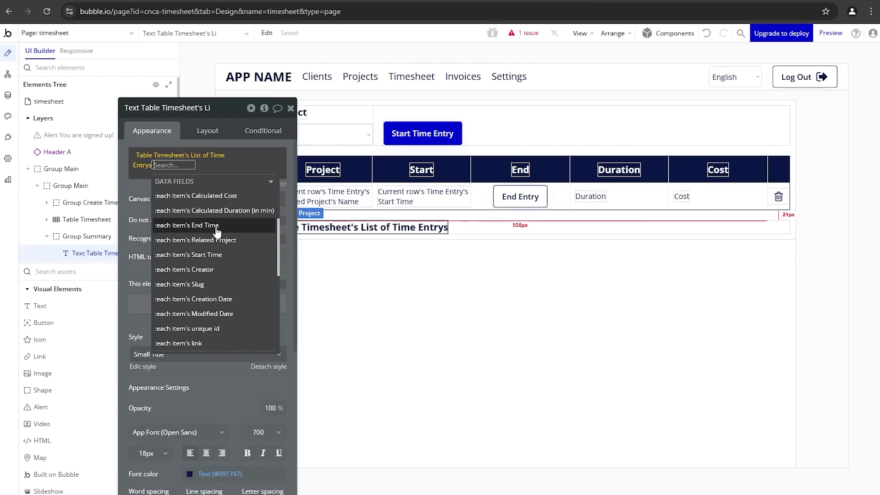
click(230, 209)
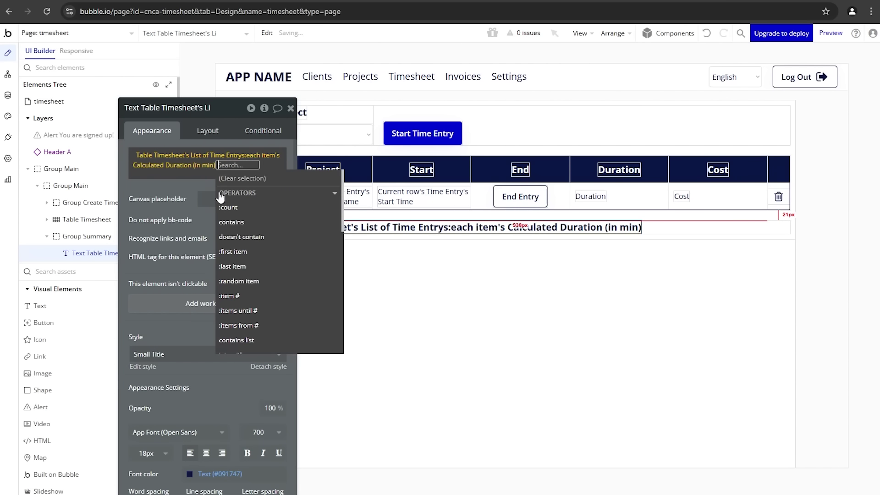
click(183, 194)
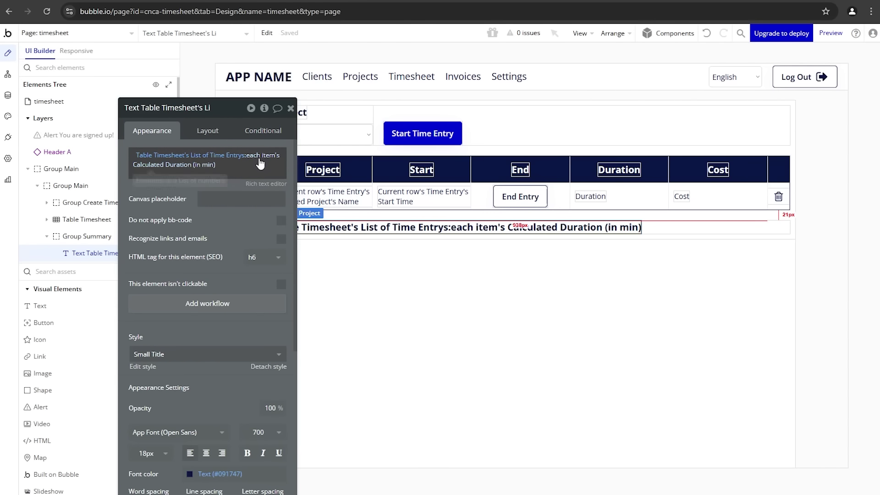
Step: Sum the durations and divide the total by 60
click(214, 170)
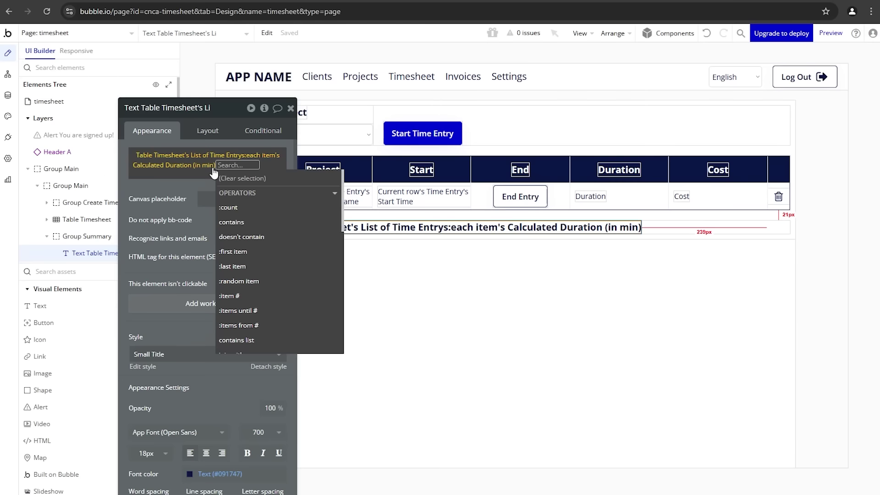
scroll(243, 238, down, 5)
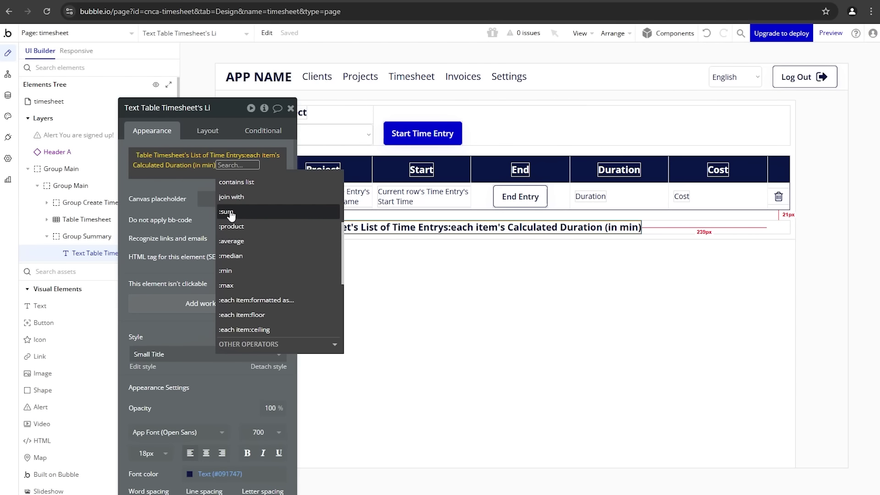
click(230, 213)
click(180, 201)
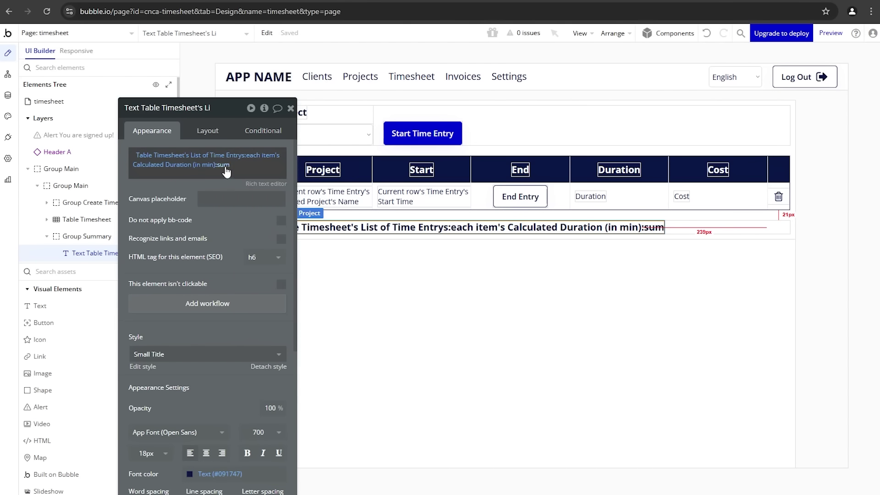
click(225, 164)
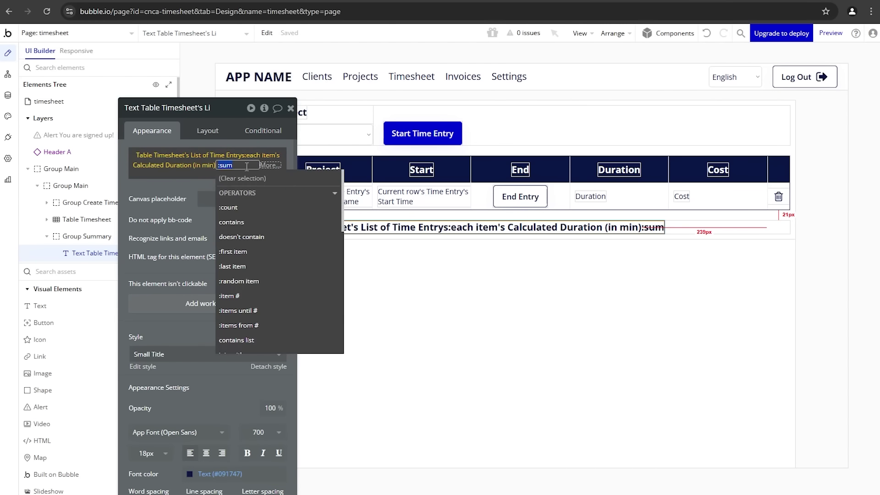
click(264, 171)
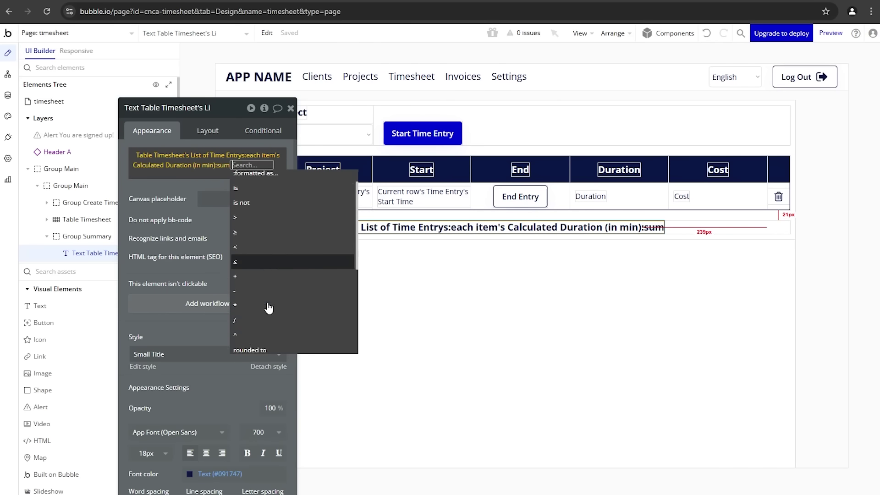
click(257, 303)
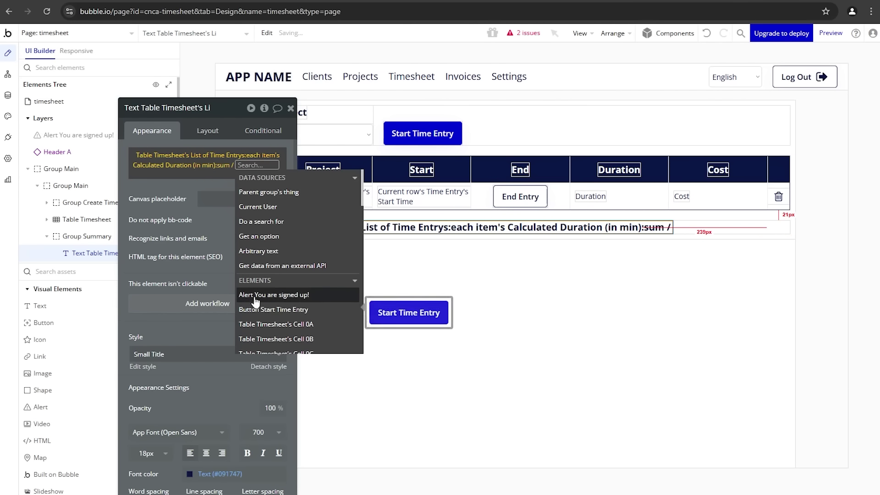
text(60)
key(Return)
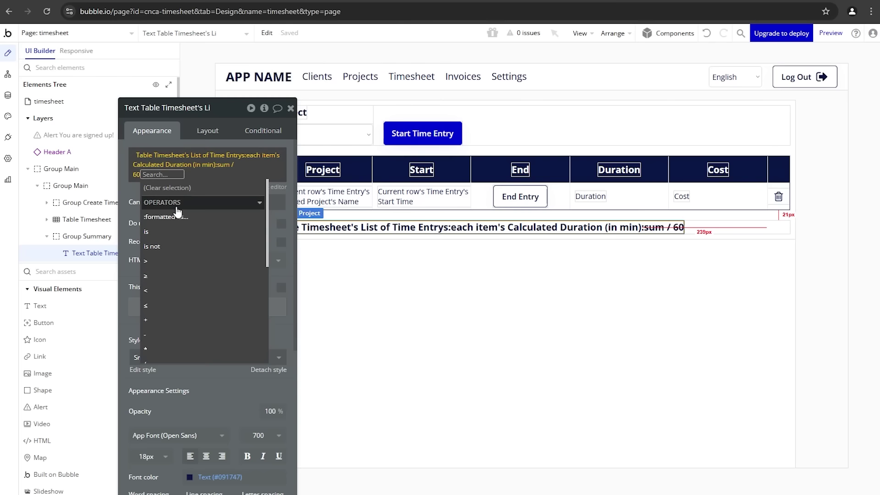
Step: Round the result to 1 decimal and give it the placeholder Duration Sum
text(r)
click(182, 225)
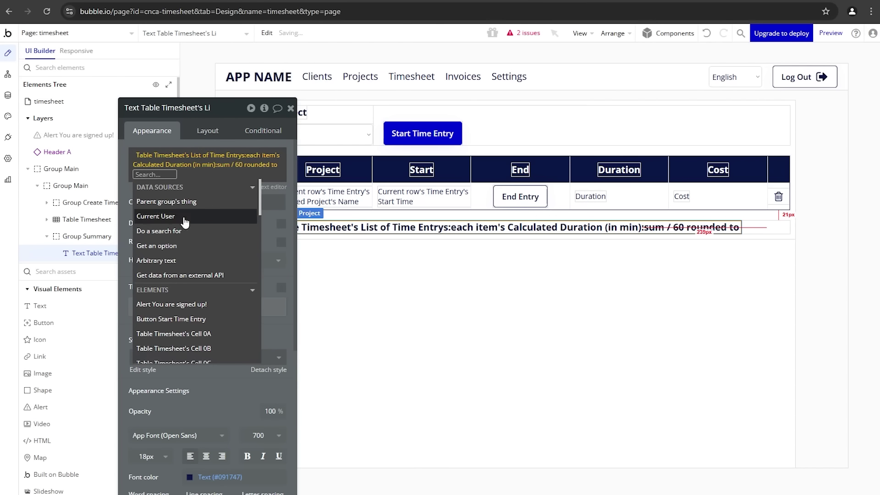
text(1)
click(270, 225)
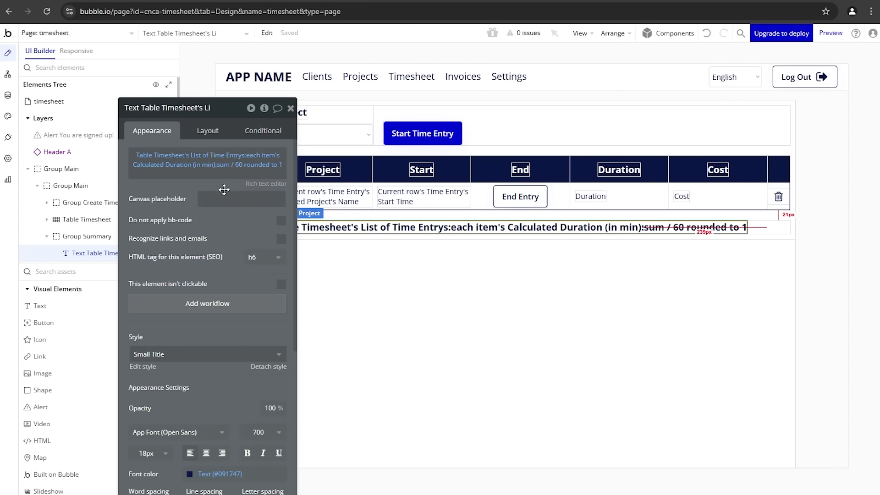
click(226, 200)
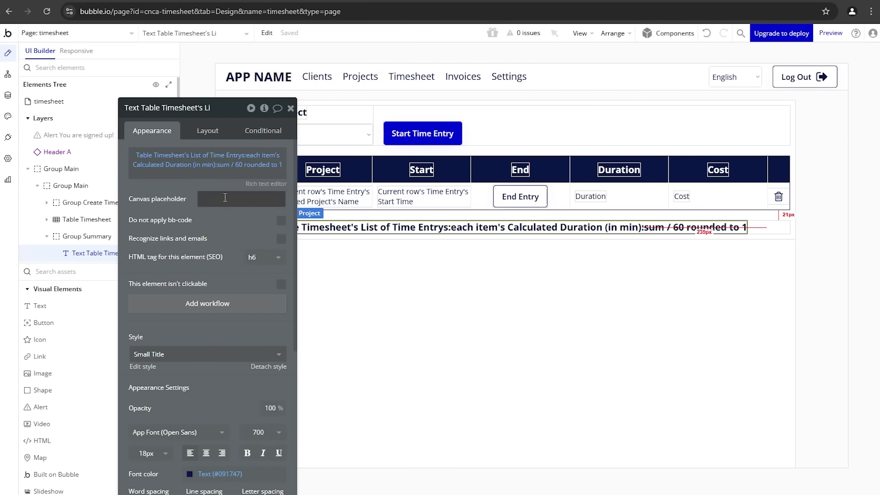
text(Duration Sum)
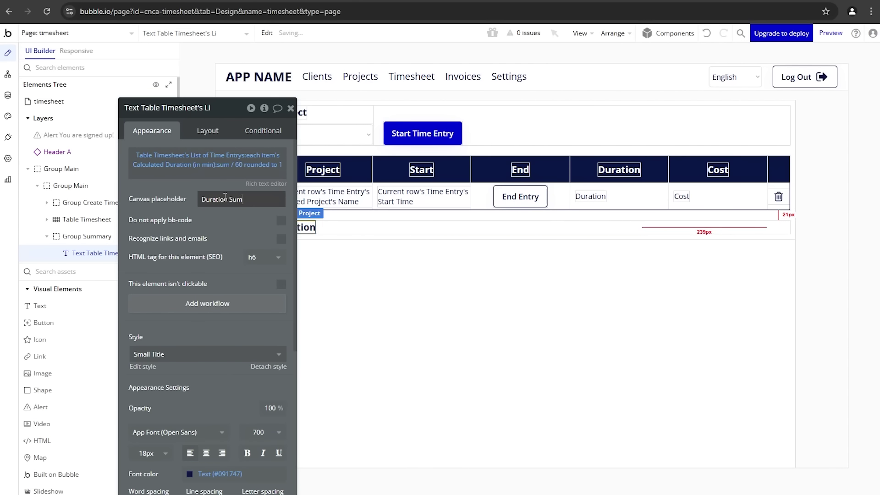
click(300, 233)
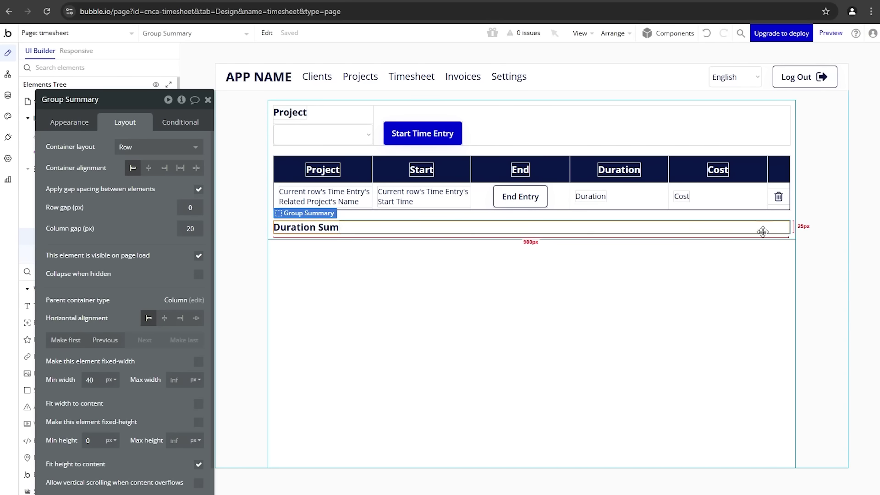
Step: Right-align Group Summary's contents and paste a second copy of the Duration Sum text
drag(725, 228, 162, 204)
click(162, 170)
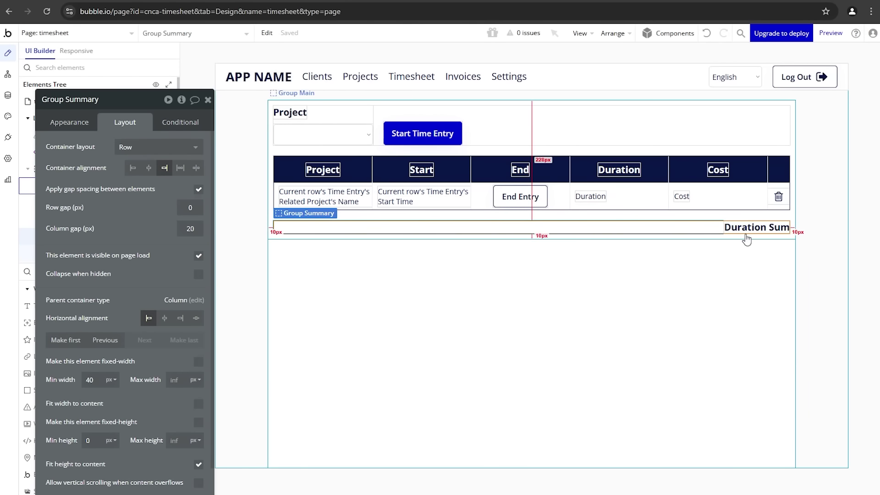
drag(736, 232, 732, 223)
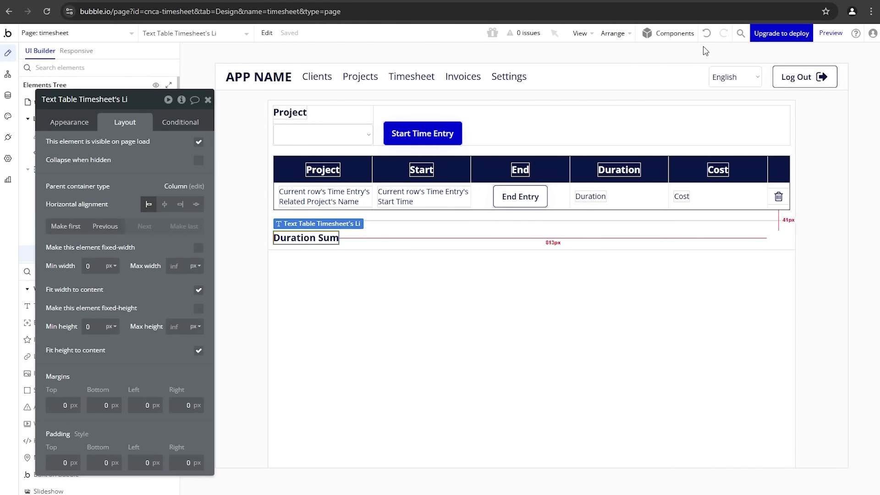
click(714, 40)
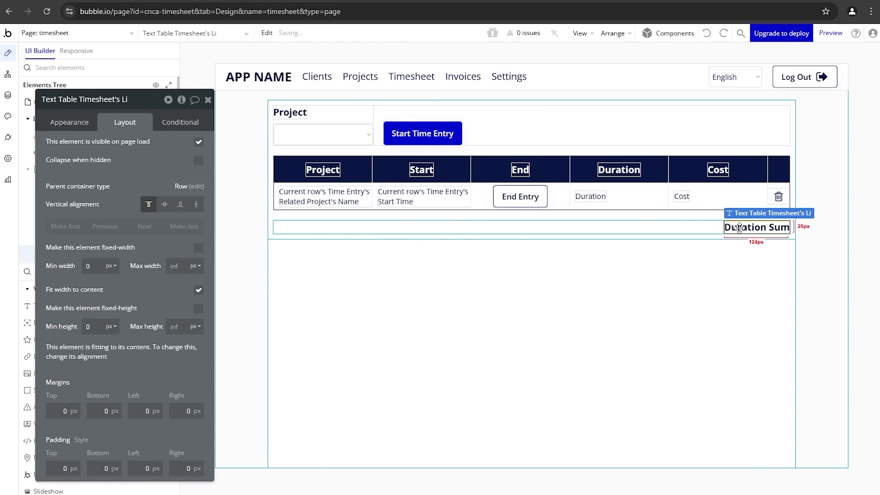
click(711, 228)
key(ctrl+v)
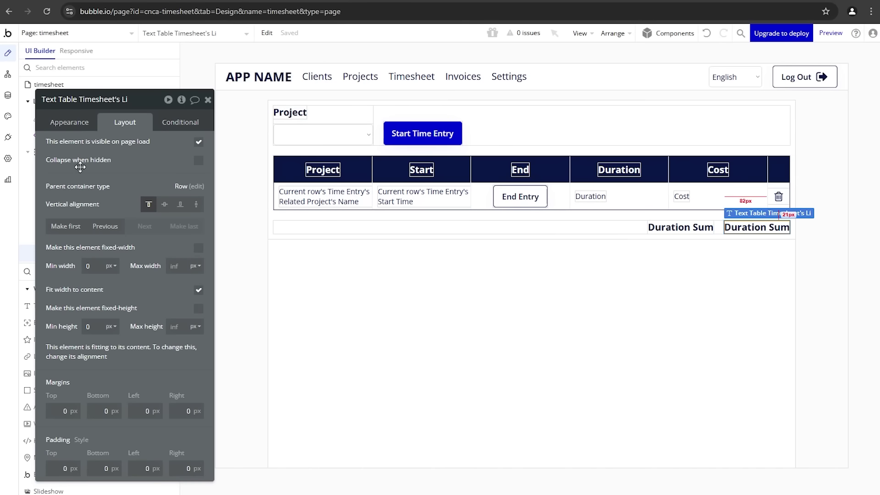
drag(73, 131, 99, 131)
Step: Change the second total's expression to sum each entry's Calculated Cost
click(96, 123)
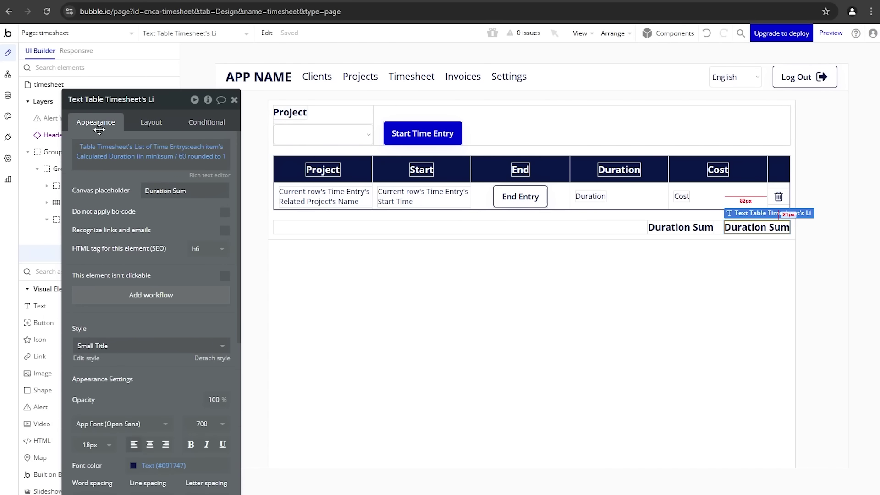
click(158, 147)
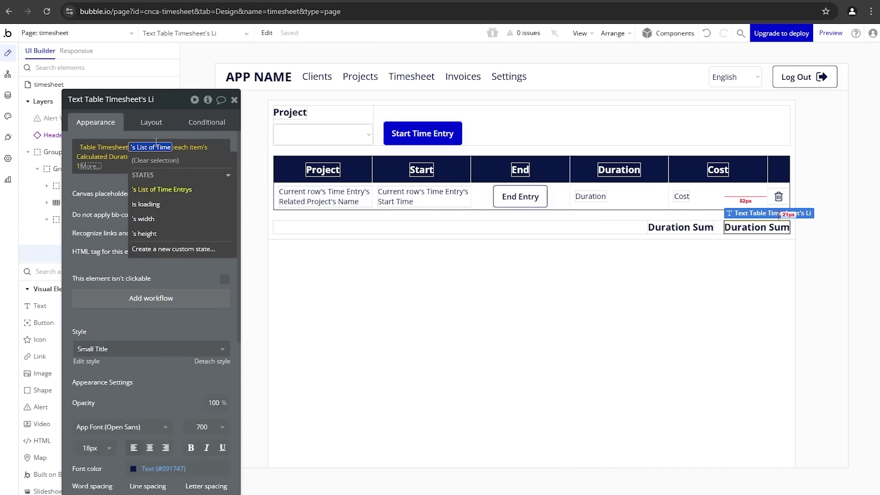
click(197, 147)
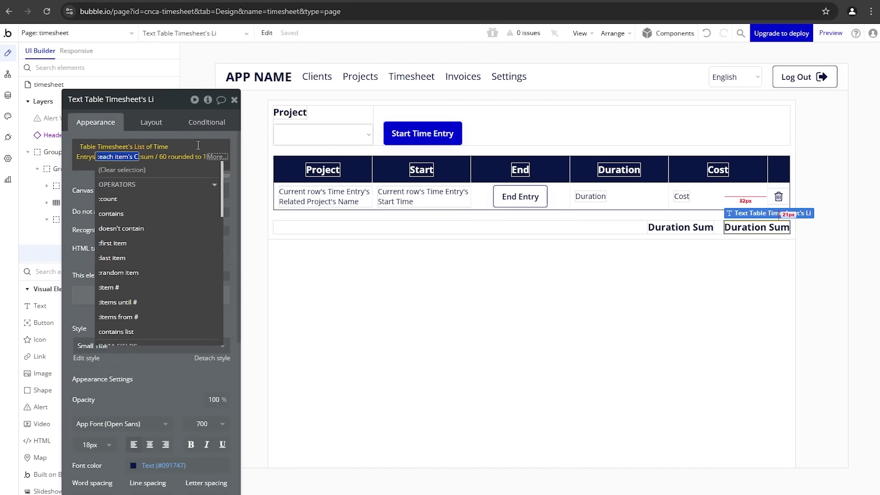
scroll(141, 255, down, 1)
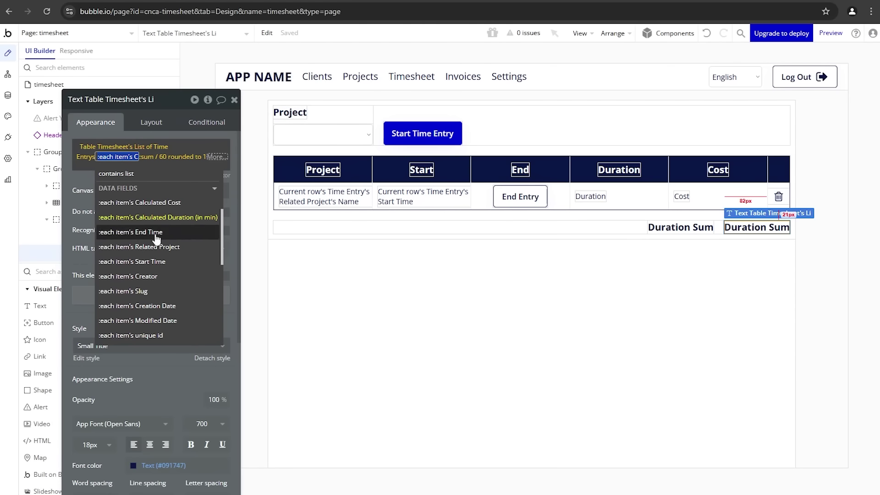
click(179, 200)
click(110, 130)
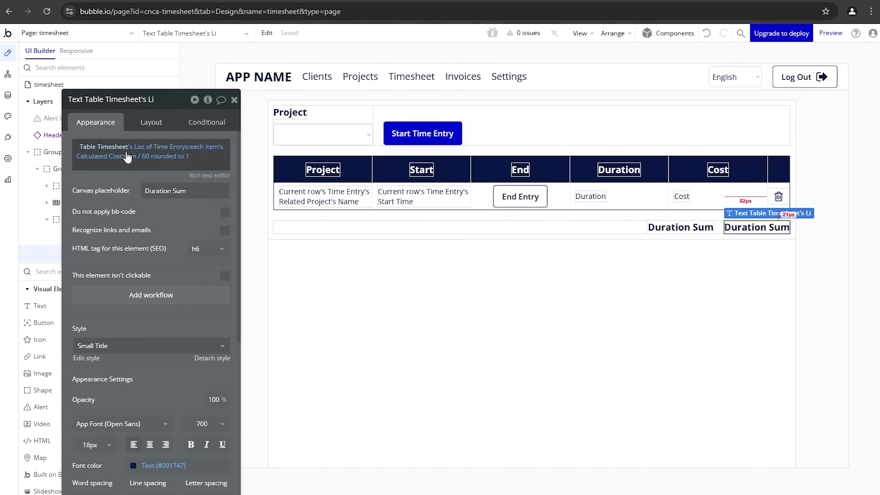
Step: Format the cost sum as $ currency with 2 decimals and comma separator; rename placeholder to Cost Sum
click(138, 157)
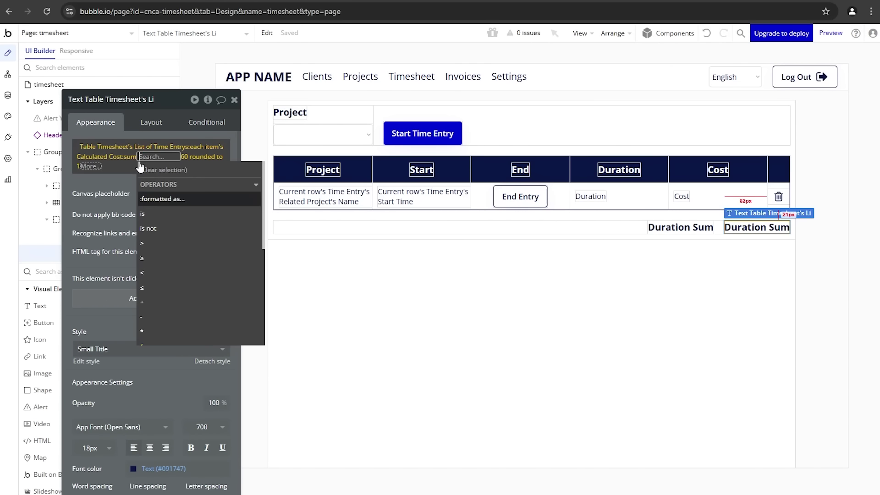
click(173, 159)
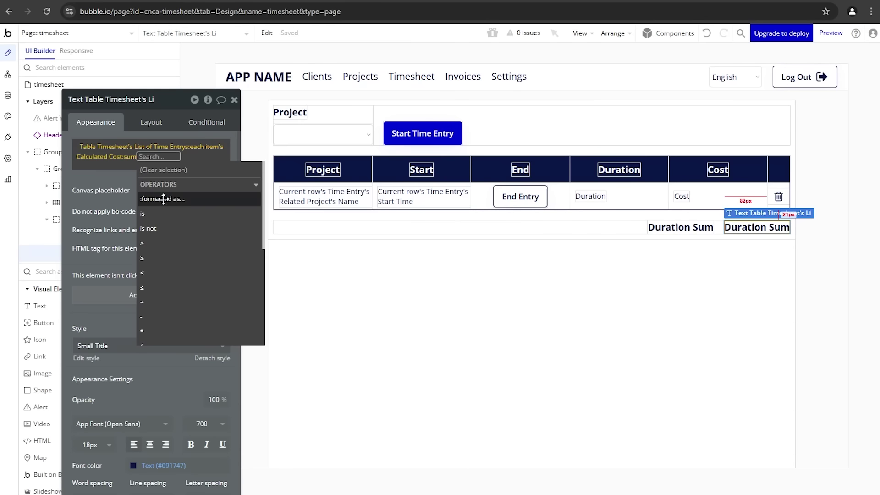
click(174, 197)
click(348, 127)
click(343, 173)
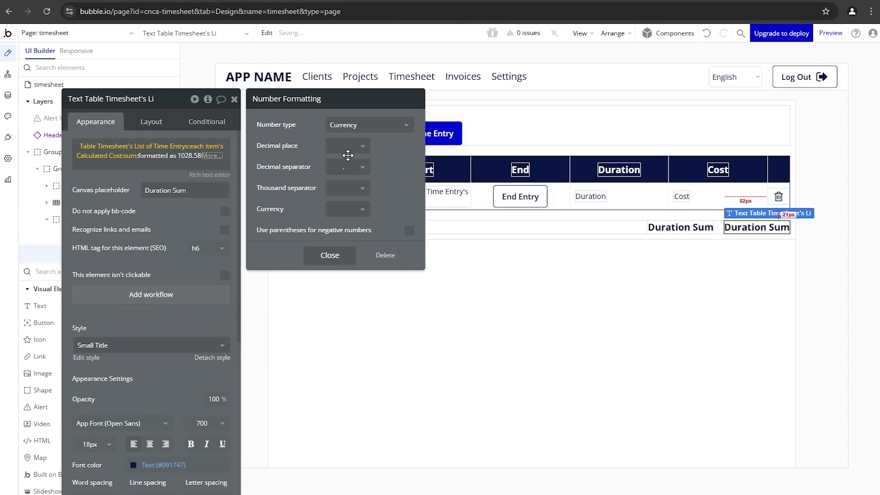
click(348, 146)
click(345, 210)
click(346, 188)
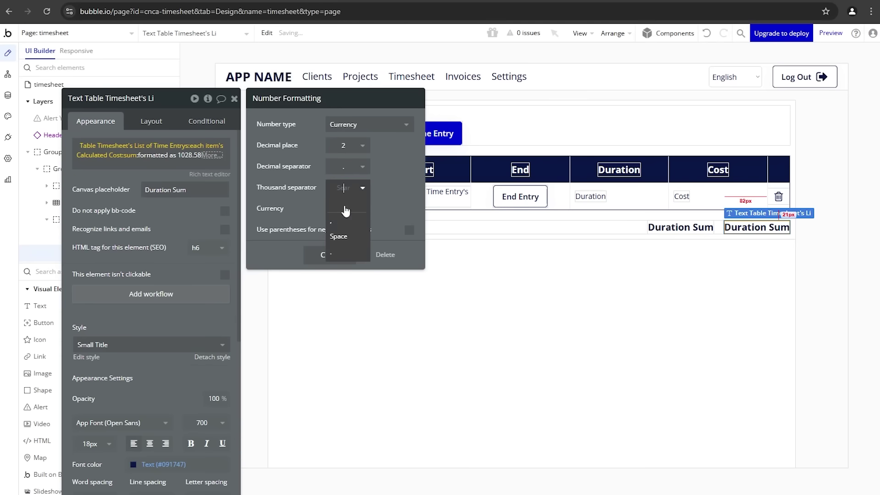
click(342, 221)
click(349, 210)
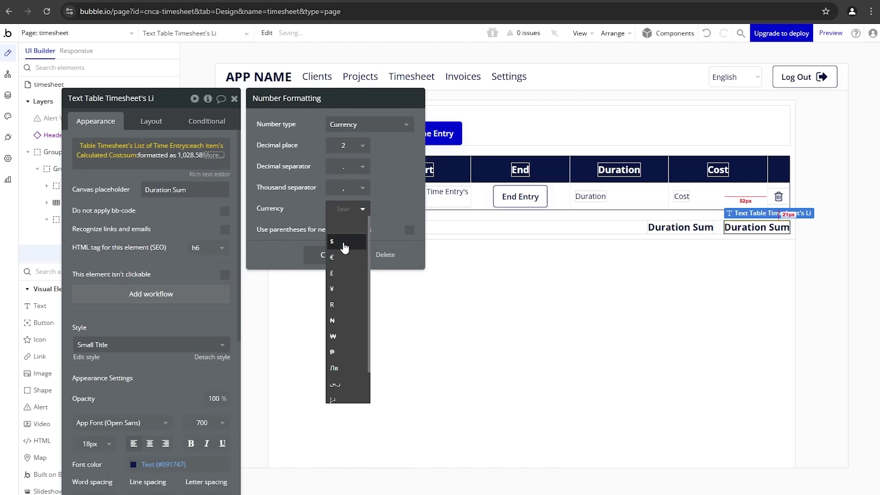
click(345, 242)
click(330, 253)
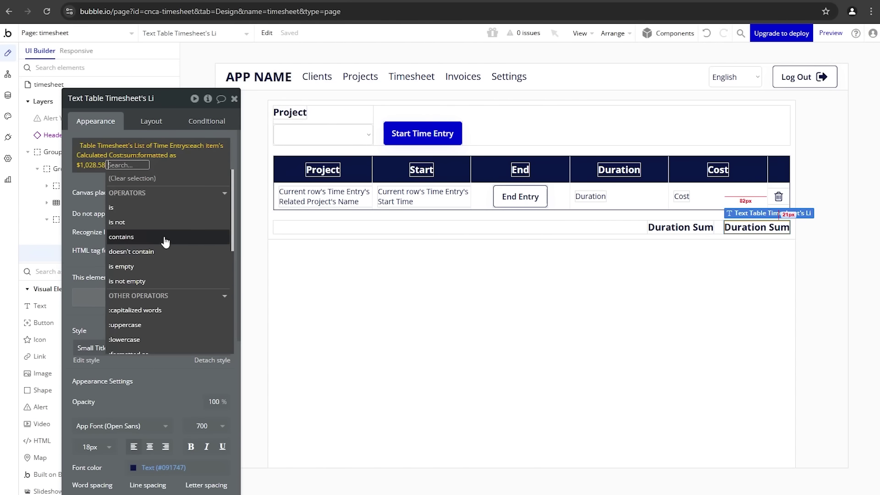
click(81, 210)
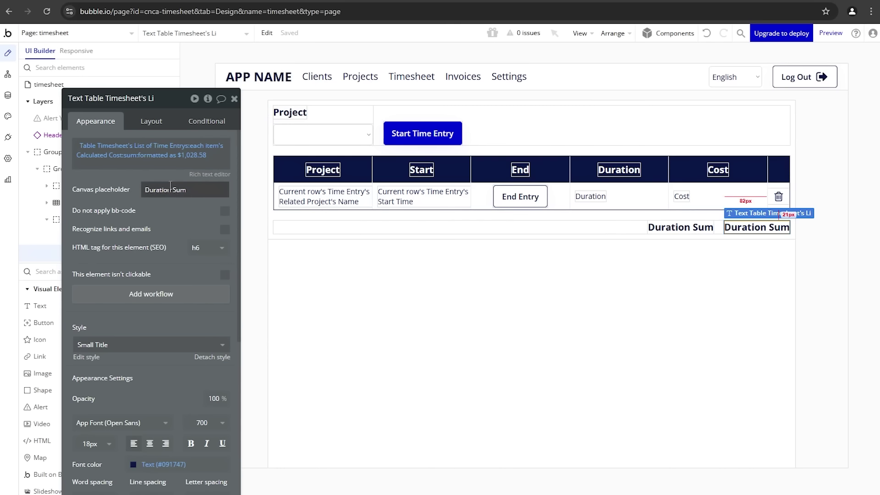
text(Cost)
click(208, 0)
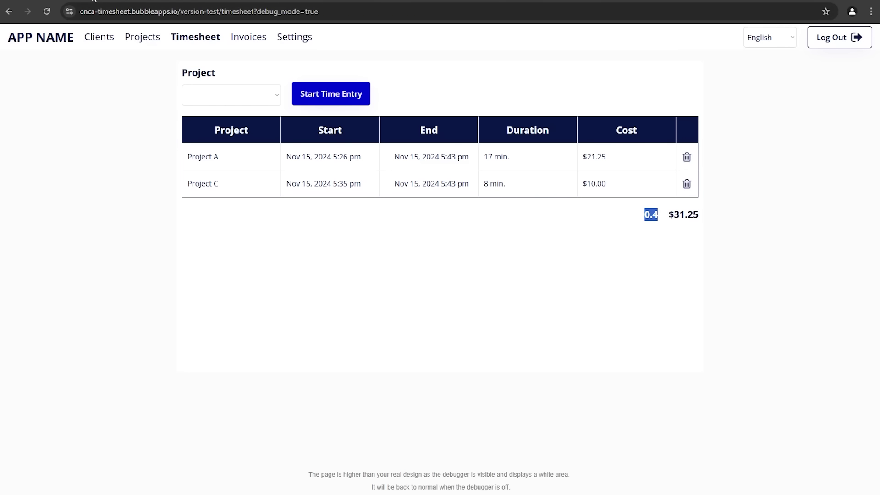
click(94, 1)
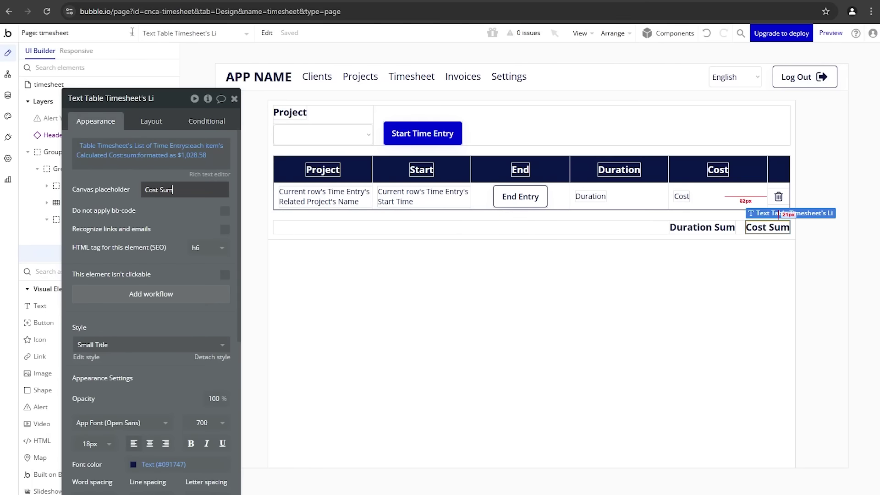
click(684, 225)
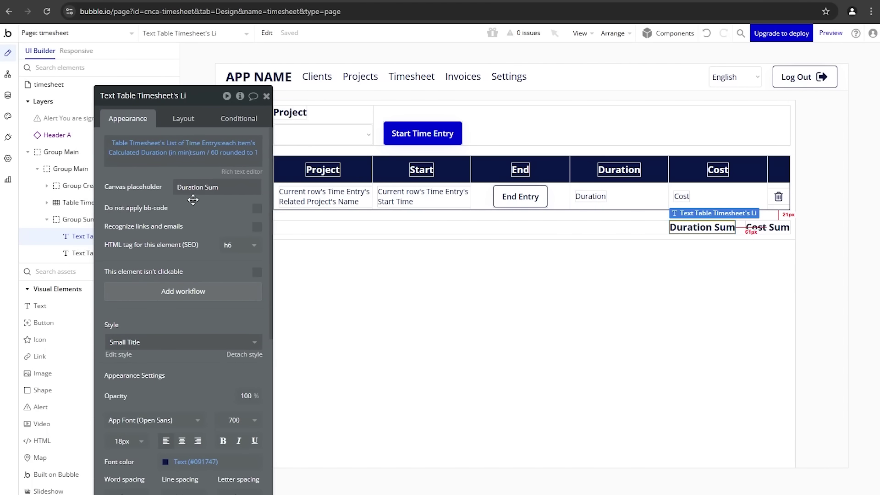
Step: Add a Duration Sum condition: Table Timesheet's summed Calculated Duration (in min) is under 60
click(225, 115)
click(190, 147)
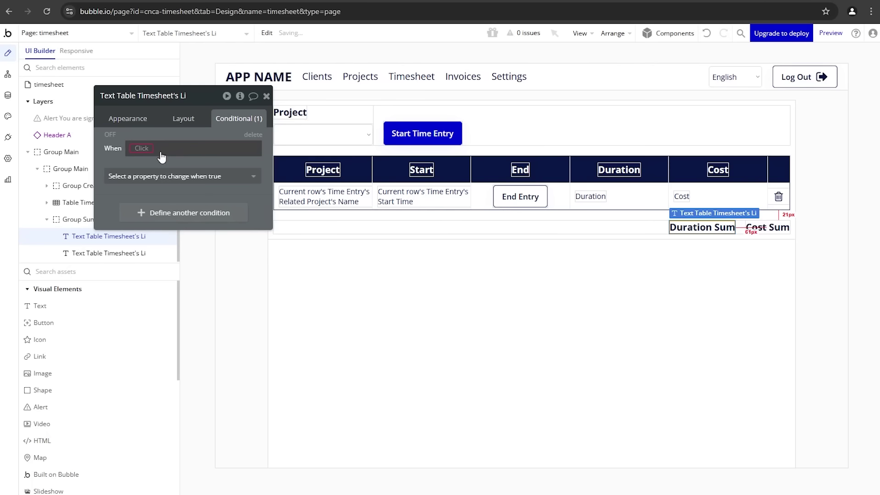
click(143, 150)
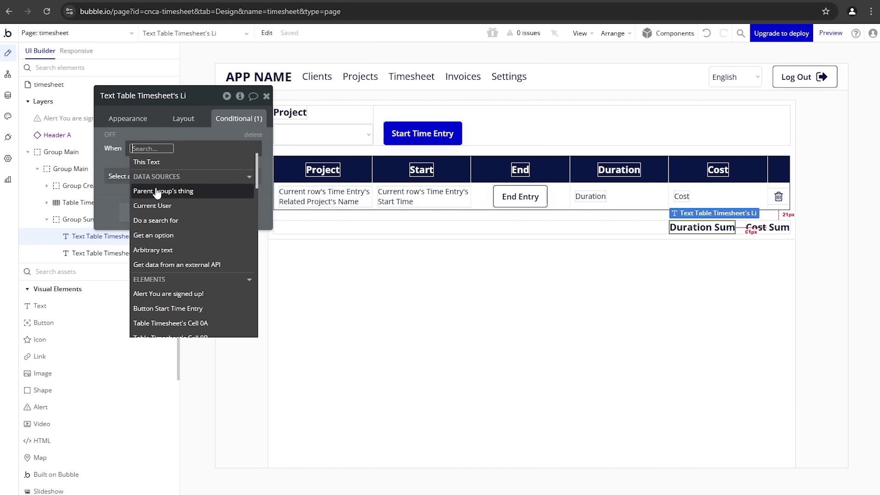
text(tab)
scroll(183, 252, down, 3)
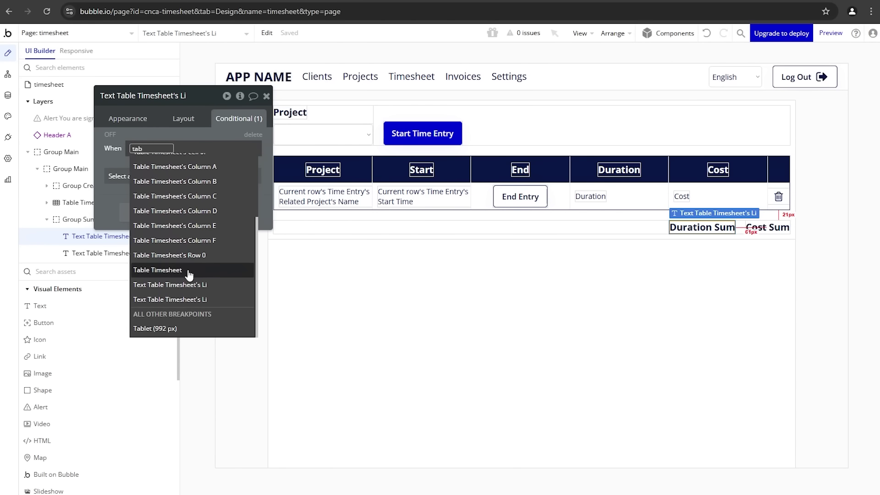
click(189, 271)
click(197, 174)
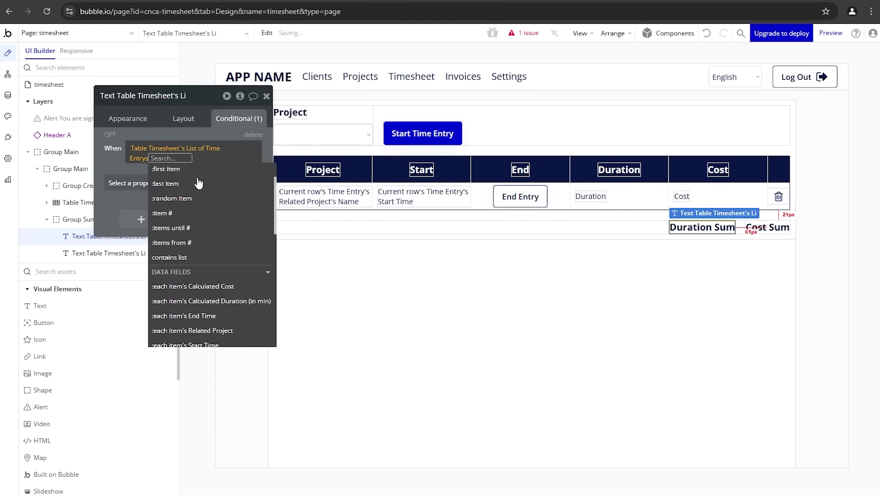
scroll(199, 183, down, 2)
click(221, 202)
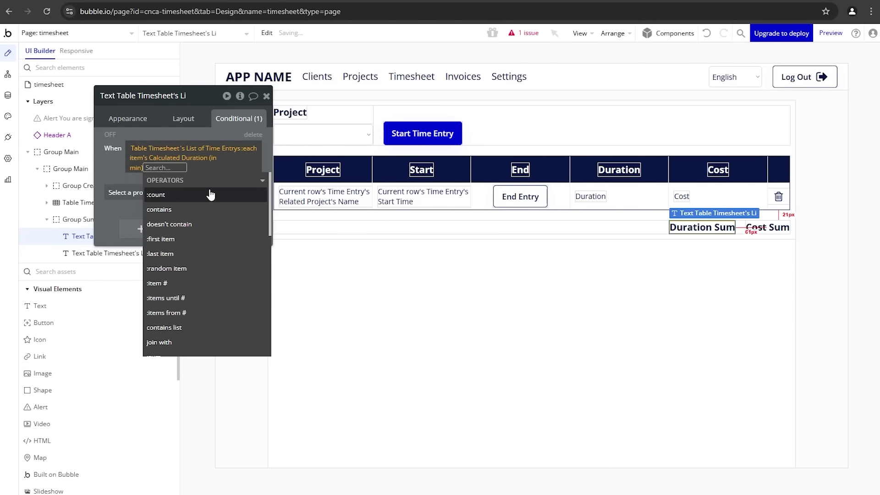
text(sum)
click(193, 194)
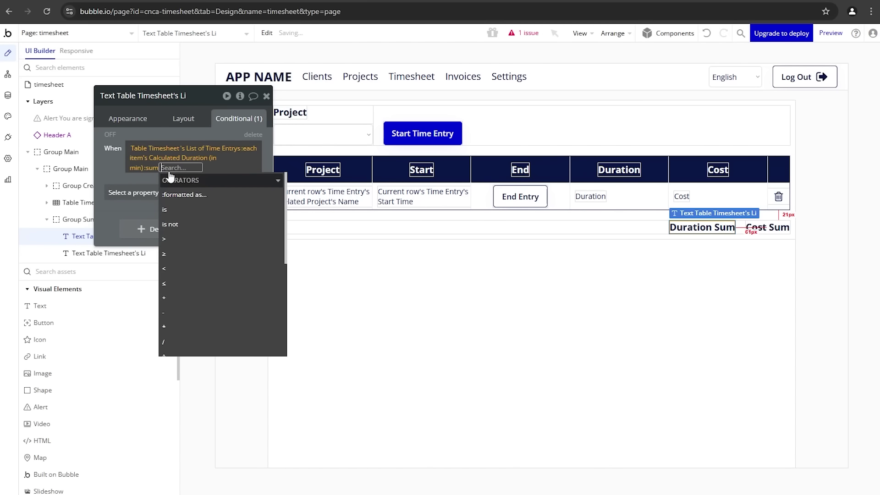
click(180, 270)
text(60)
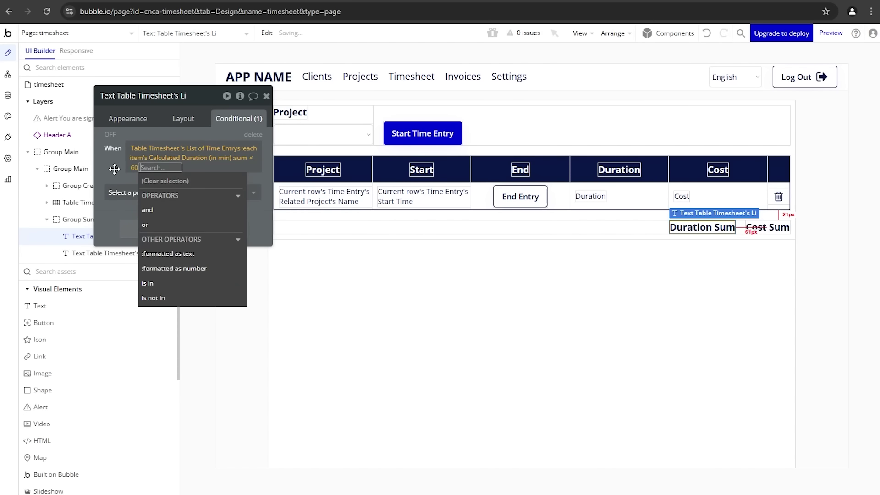
click(116, 170)
Step: When under 60, show the summed Calculated Duration (in min) followed by 'min'
click(118, 192)
click(126, 238)
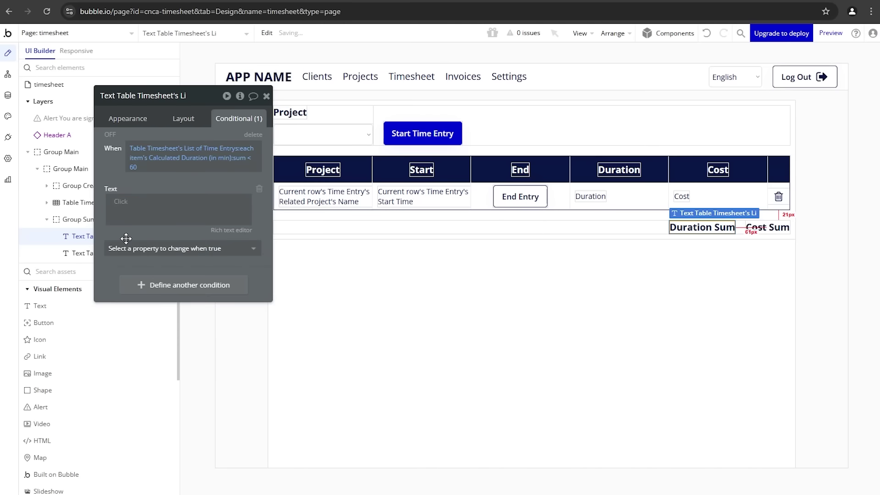
click(121, 204)
text(table)
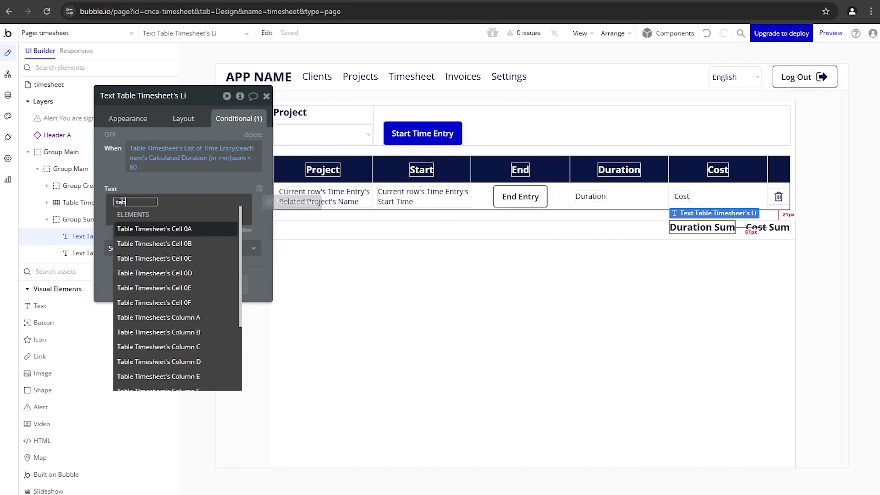
click(156, 327)
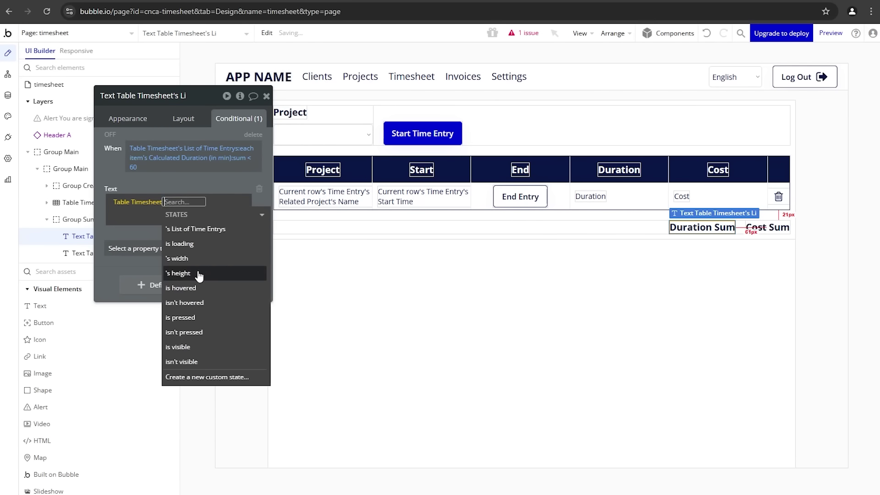
click(211, 231)
scroll(169, 313, down, 3)
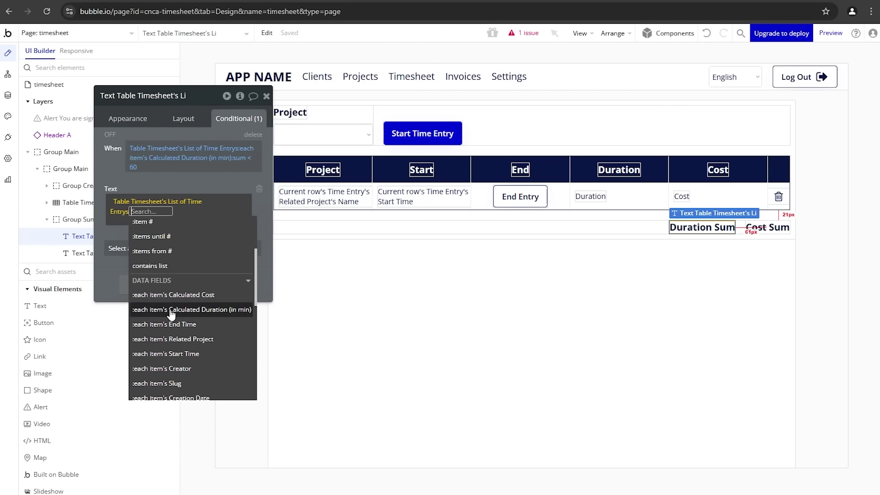
click(177, 311)
text(su)
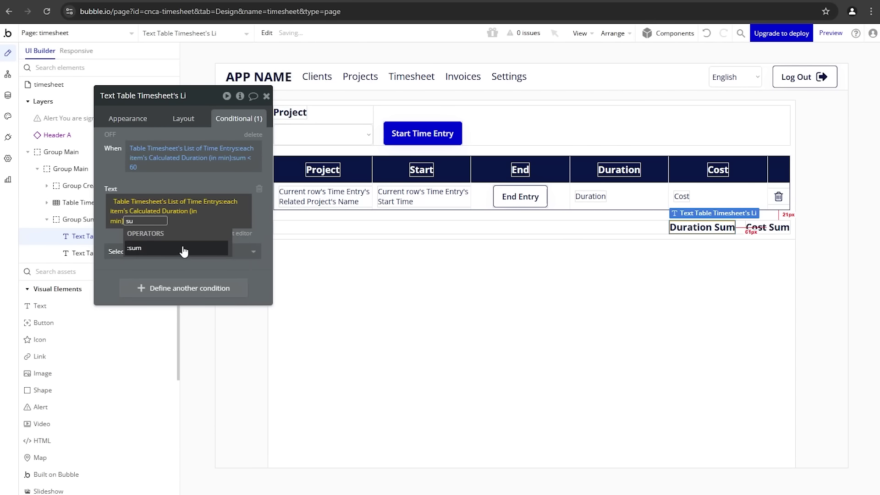
click(184, 250)
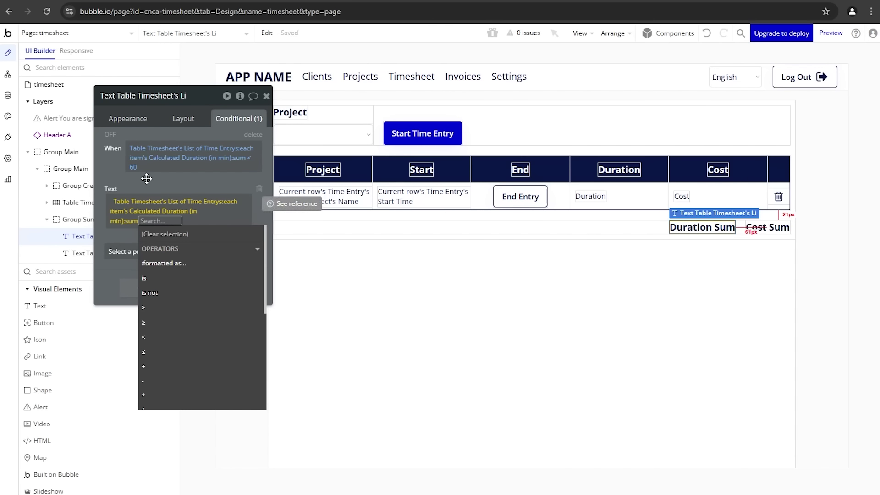
click(146, 179)
click(178, 220)
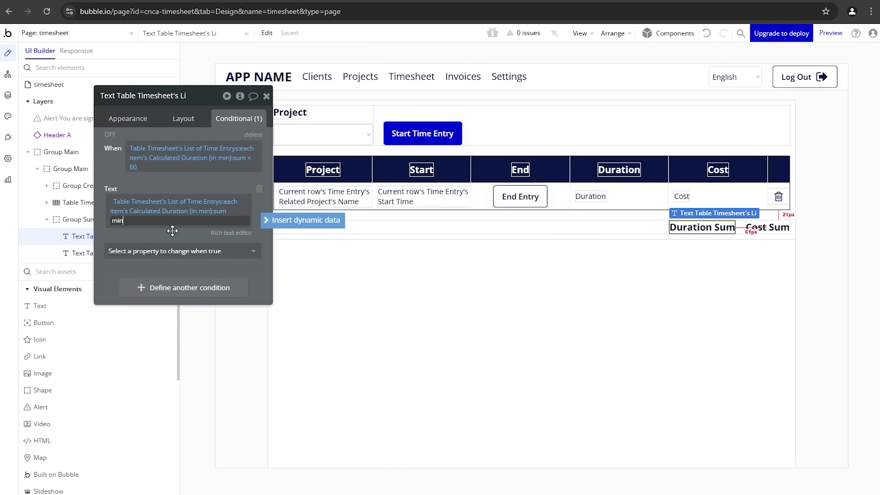
Step: Reload the app preview to pick up the updated Duration Sum
click(124, 118)
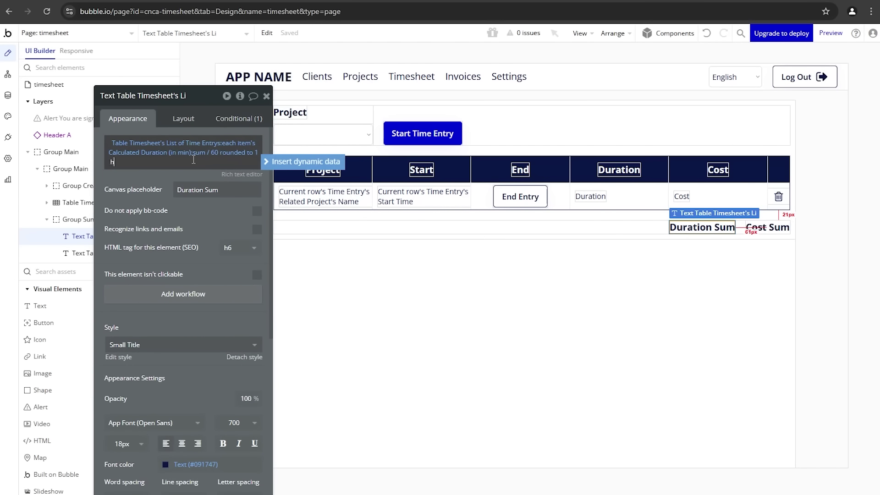
click(152, 230)
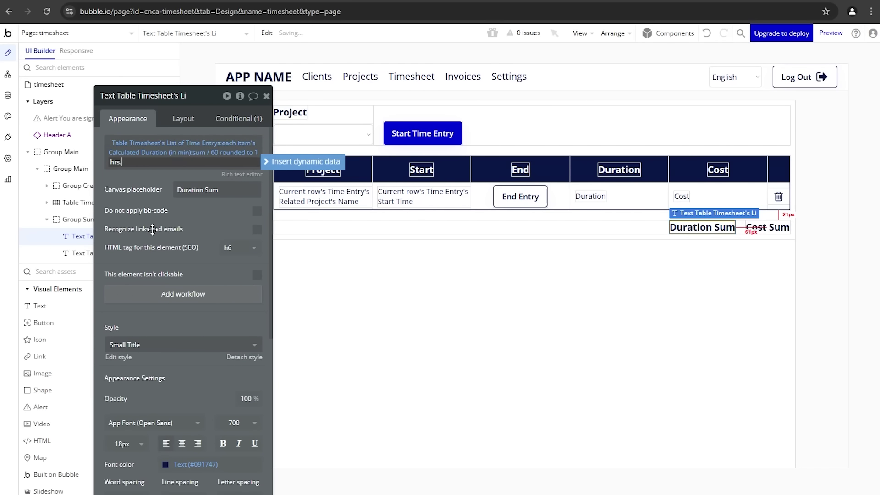
click(201, 1)
click(208, 39)
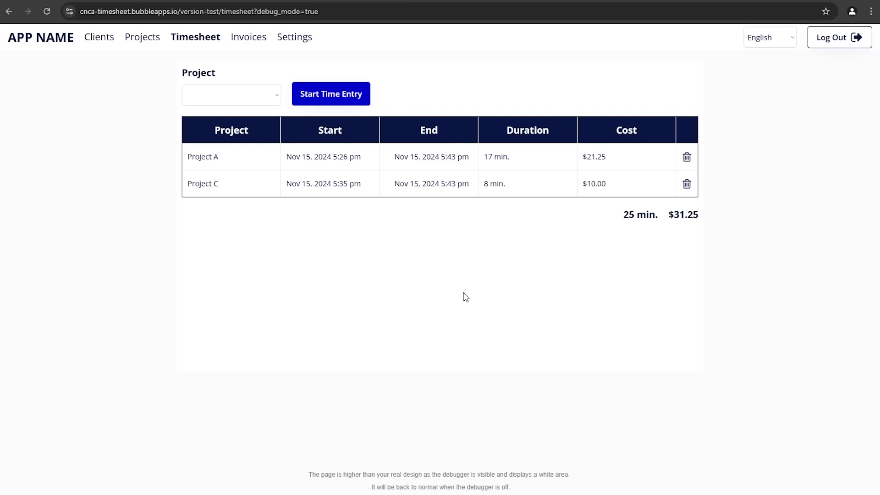
Step: In the preview, choose Project B and start a new time entry
click(224, 98)
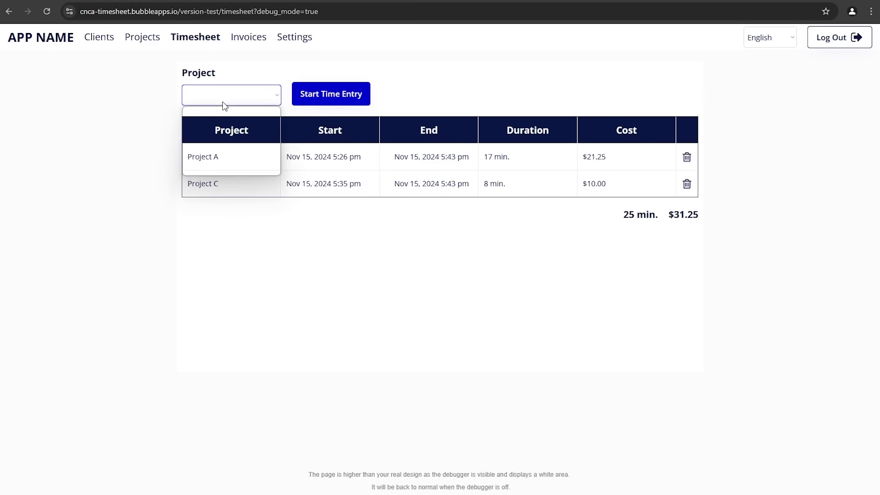
click(203, 134)
click(304, 96)
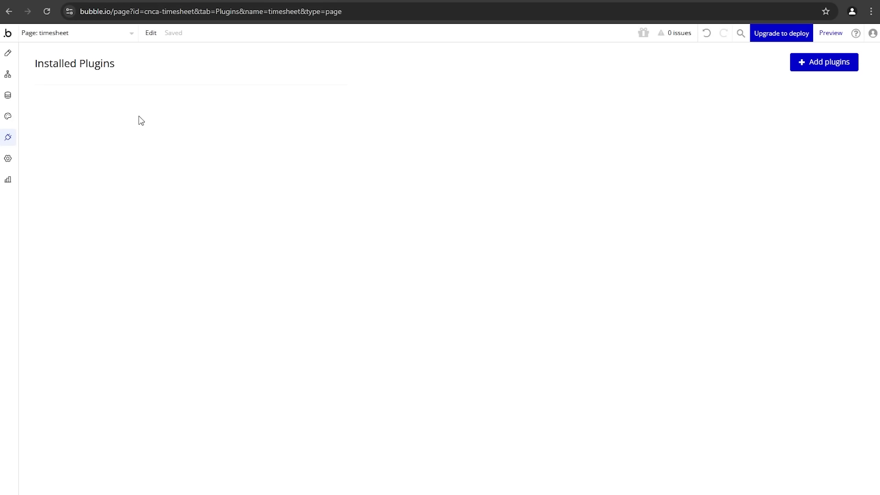
Step: Search the plugin catalogue for 'char' and install the Chart Element plugin
click(806, 67)
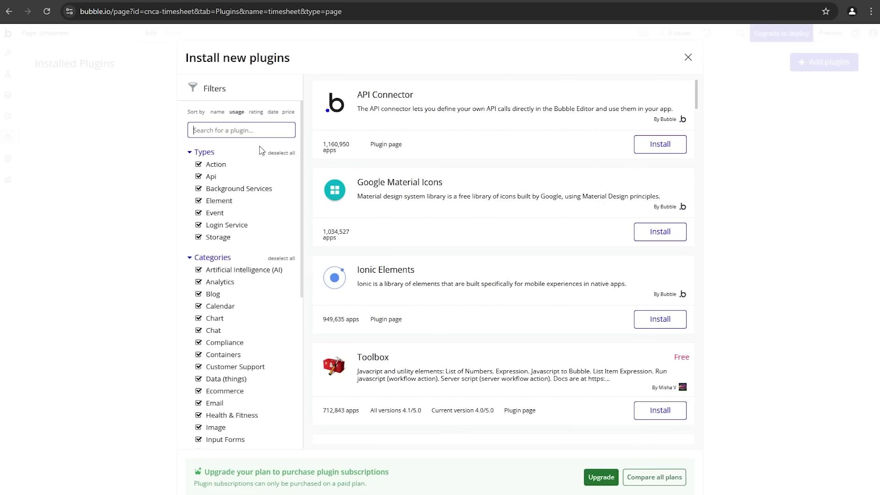
text(chart)
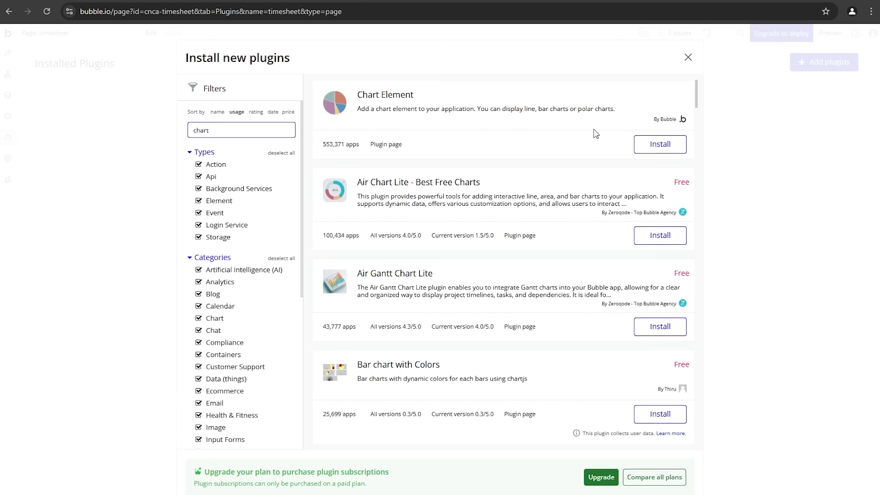
click(654, 151)
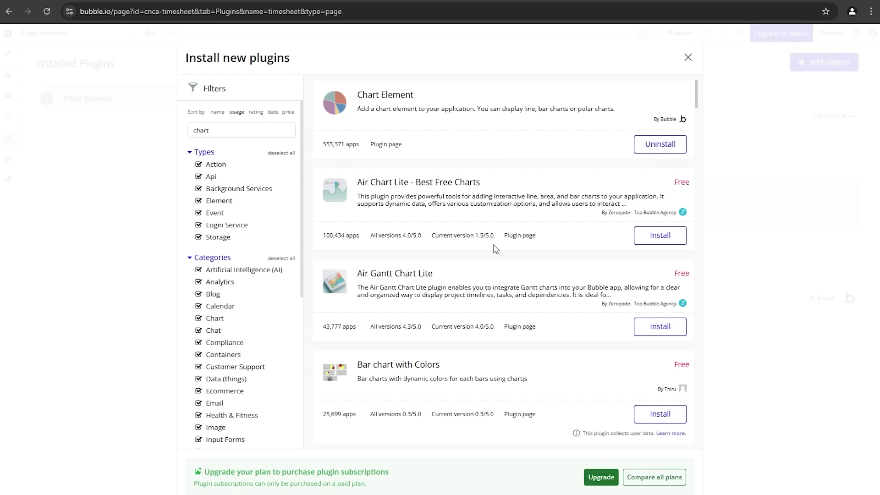
scroll(496, 249, down, 2)
scroll(500, 248, up, 2)
scroll(508, 235, down, 15)
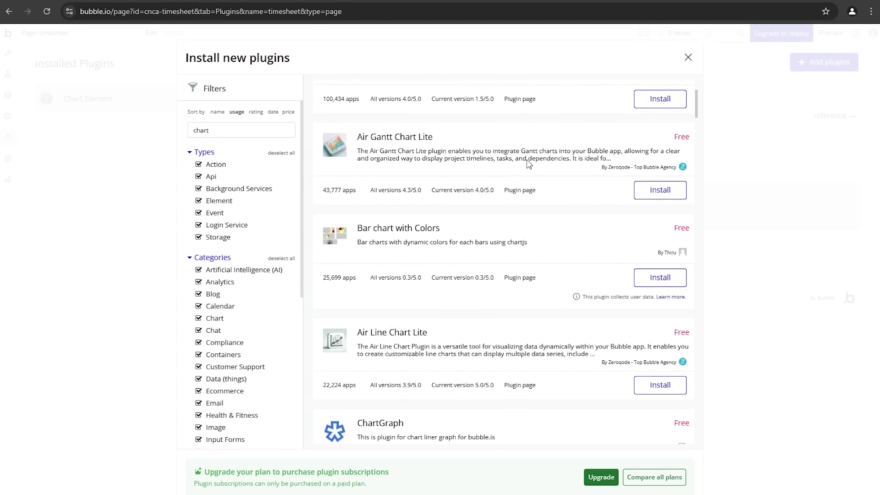
scroll(527, 183, down, 2)
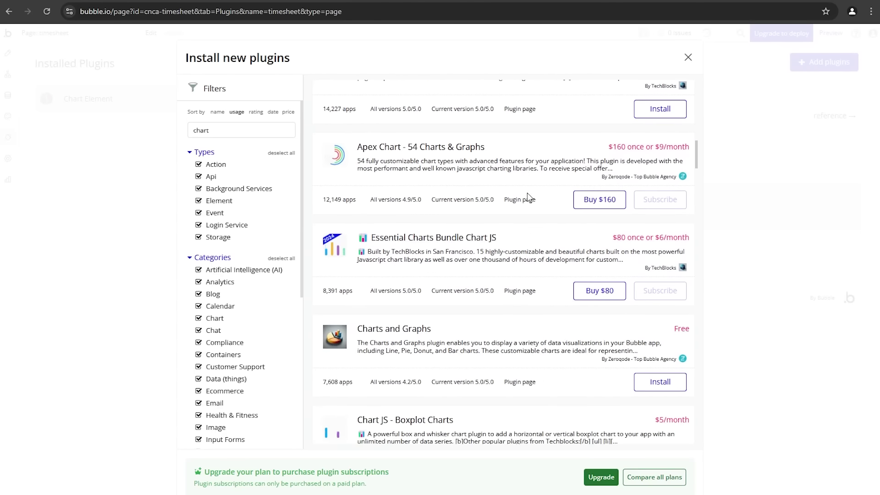
scroll(527, 197, up, 17)
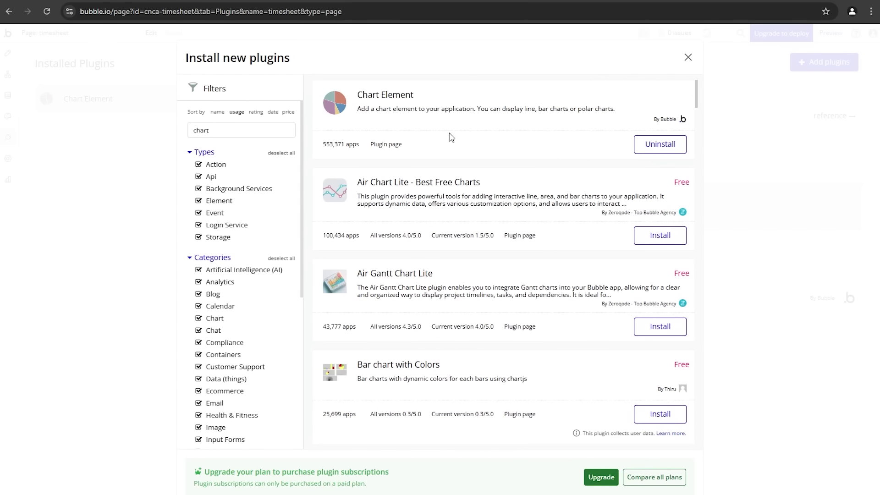
click(688, 58)
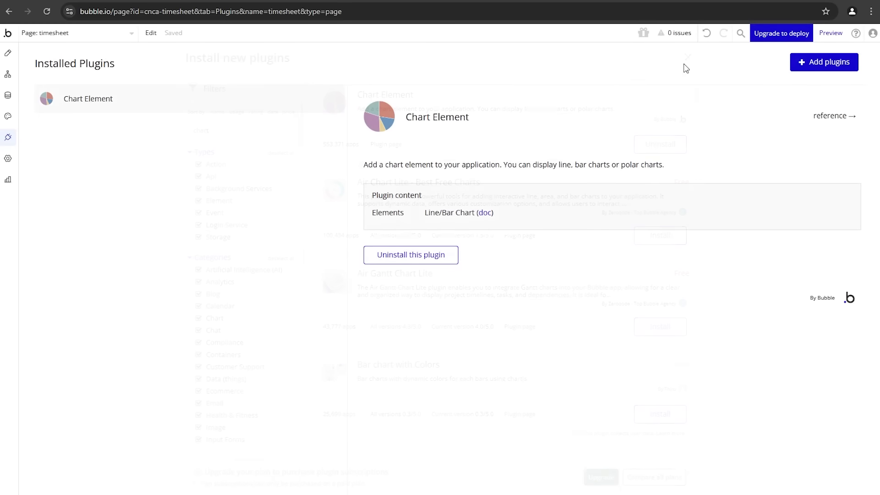
Step: Draw a Line/Bar Chart beside the Start Time Entry button in Group Create Time Entry
click(8, 53)
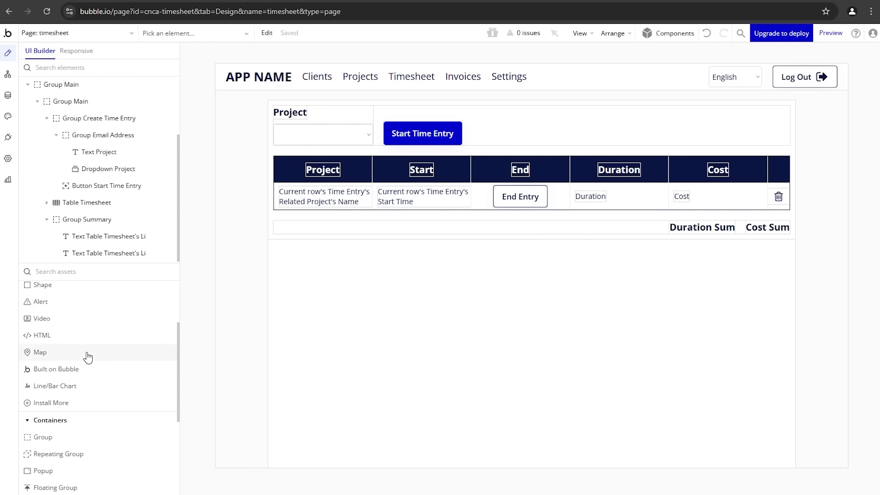
scroll(86, 352, down, 3)
scroll(92, 390, up, 3)
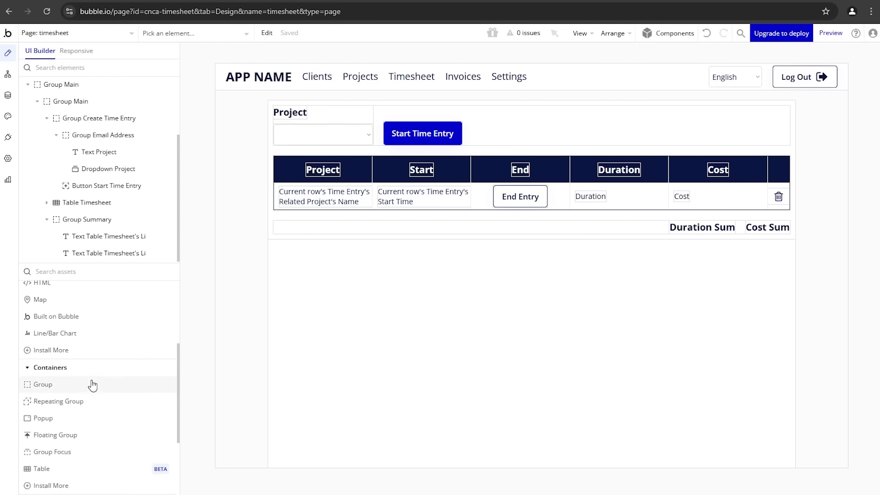
click(83, 387)
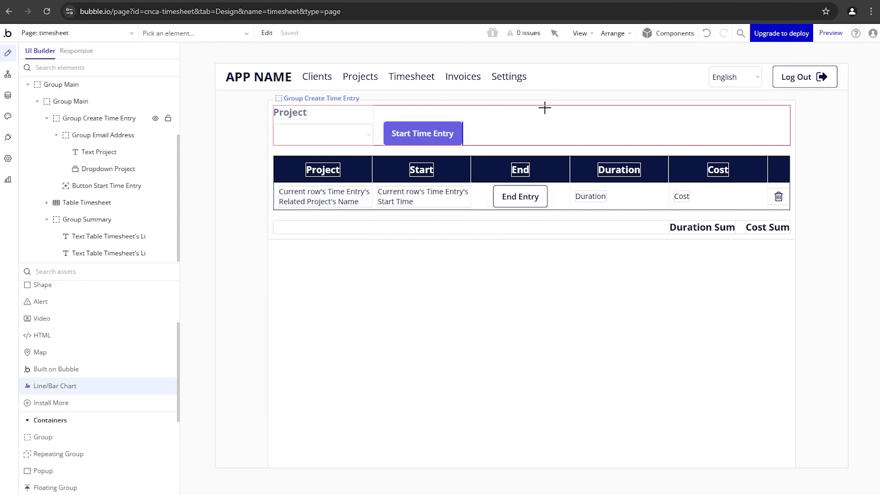
mouse_move(533, 111)
mouse_down()
mouse_move(578, 120)
mouse_move(587, 141)
mouse_up()
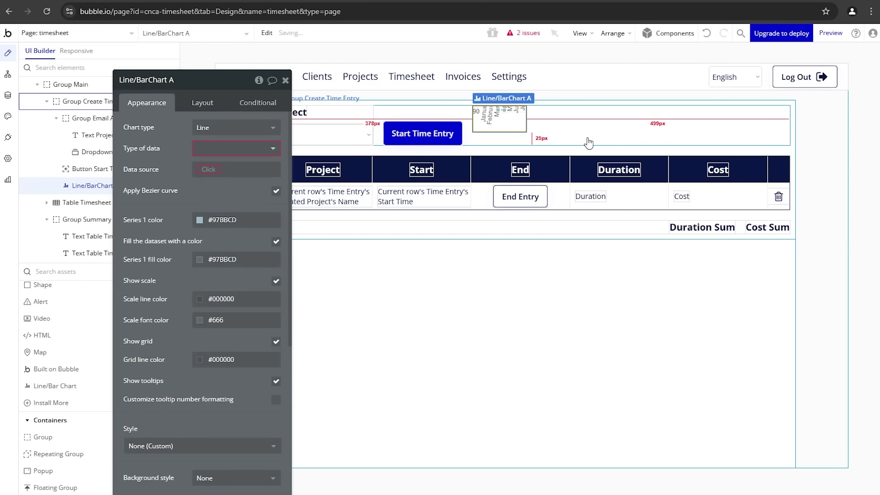
Step: Give the chart height 100, flexible width, and a cleared minimum width
click(201, 103)
double_click(178, 306)
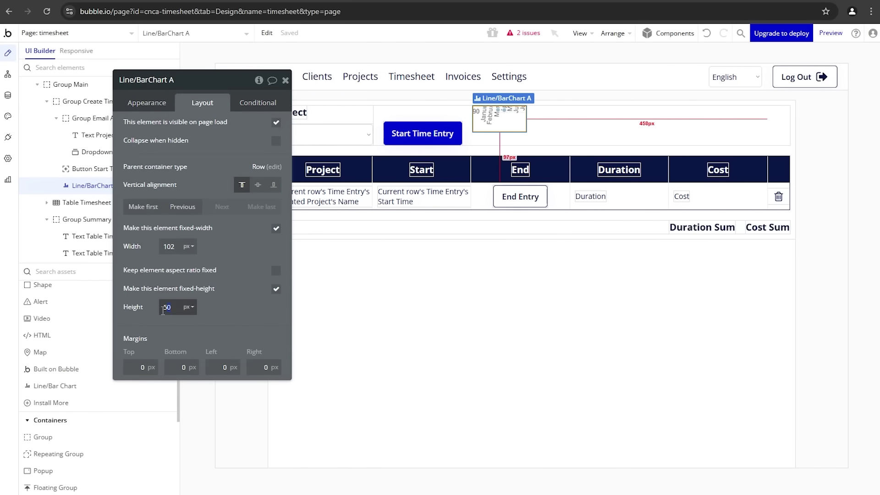
text(100)
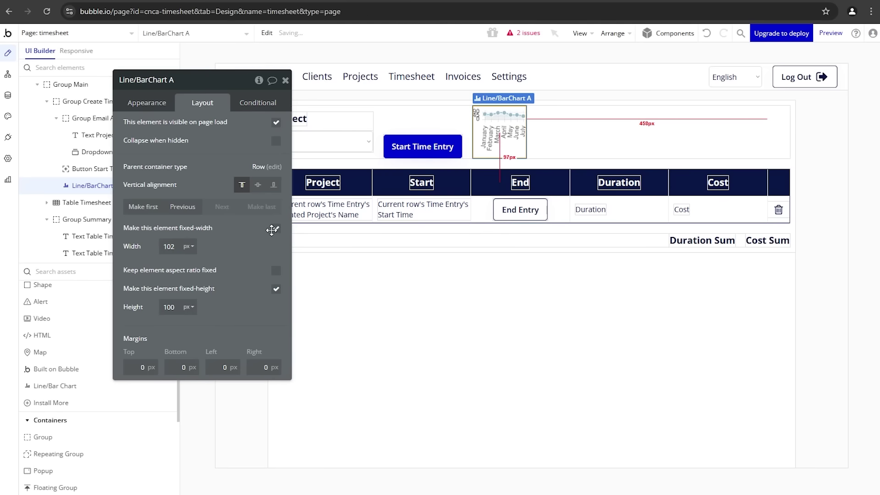
click(275, 229)
click(170, 247)
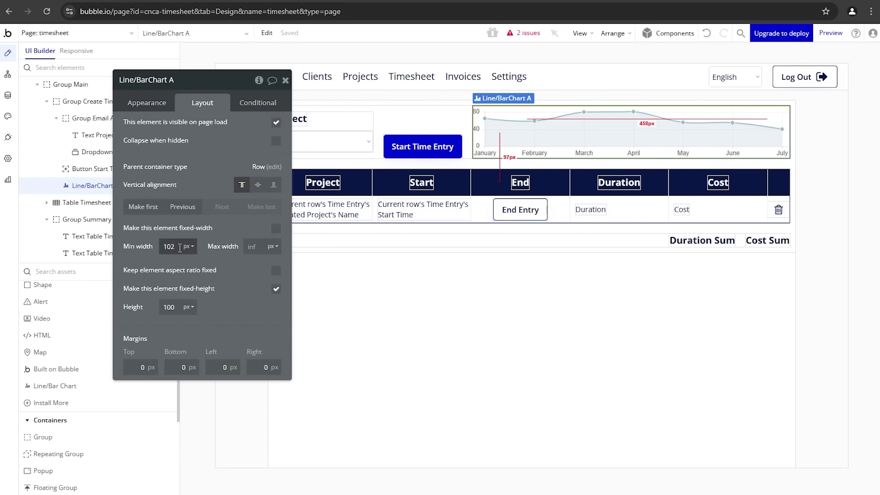
double_click(171, 247)
key(BackSpace)
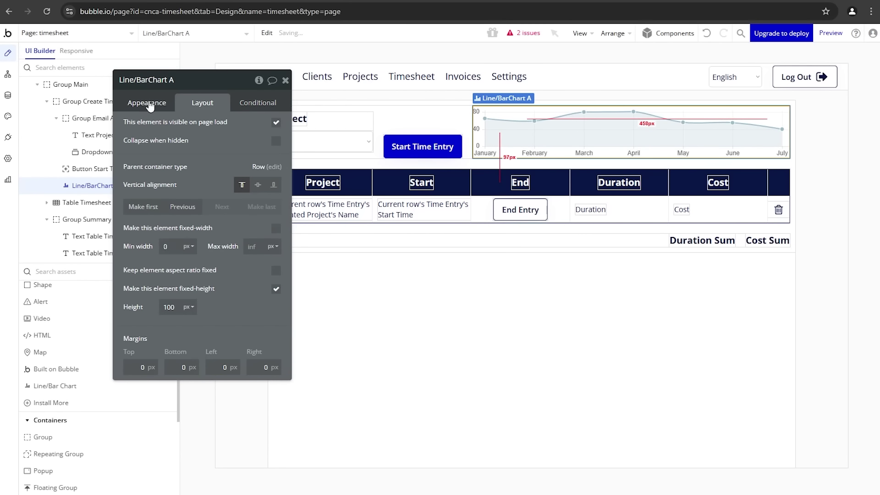
click(148, 100)
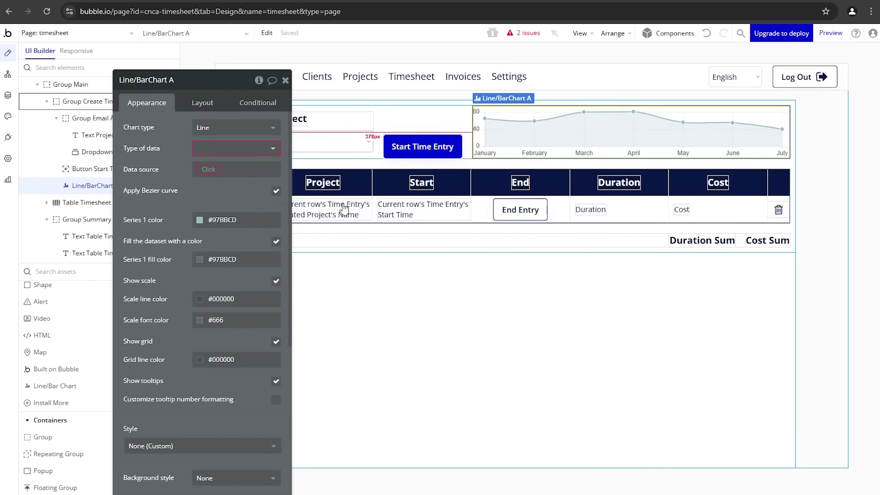
Step: Make the chart a Bar chart of Time Entry data
click(234, 134)
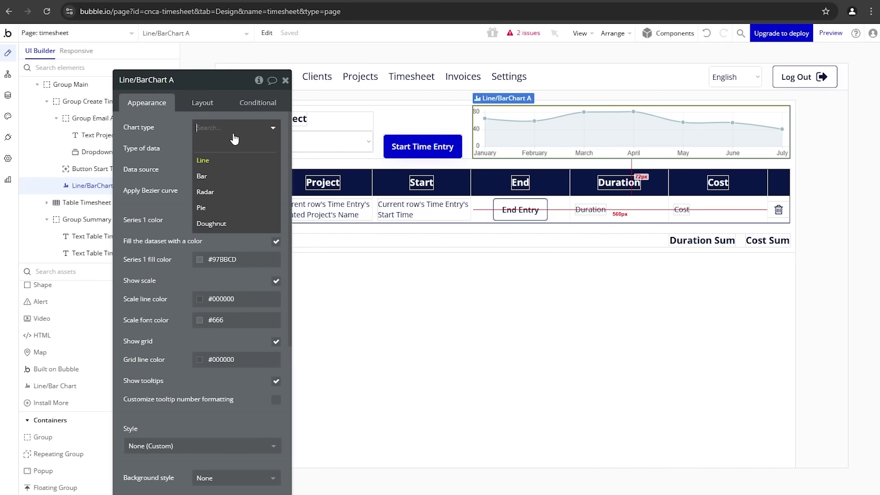
click(223, 176)
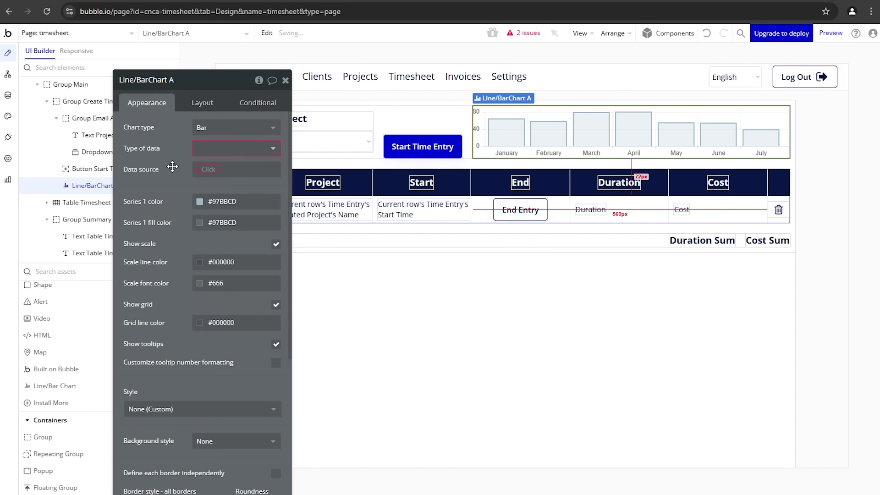
drag(172, 166, 118, 174)
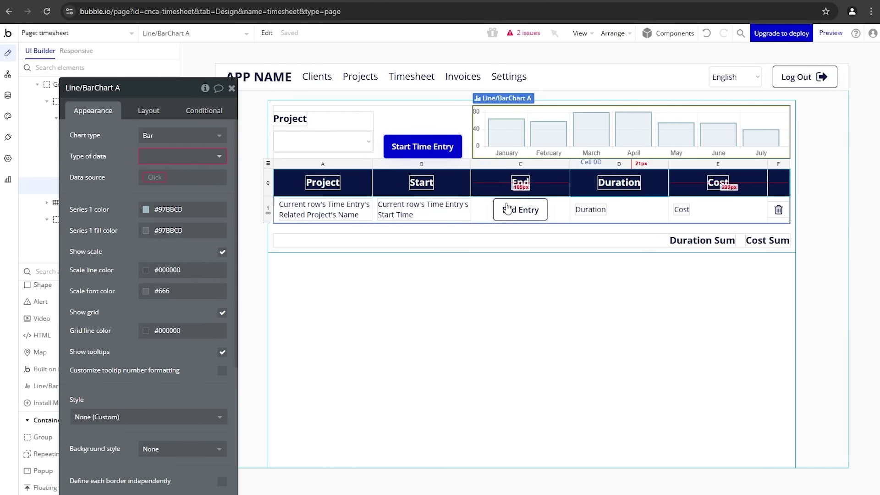
click(156, 158)
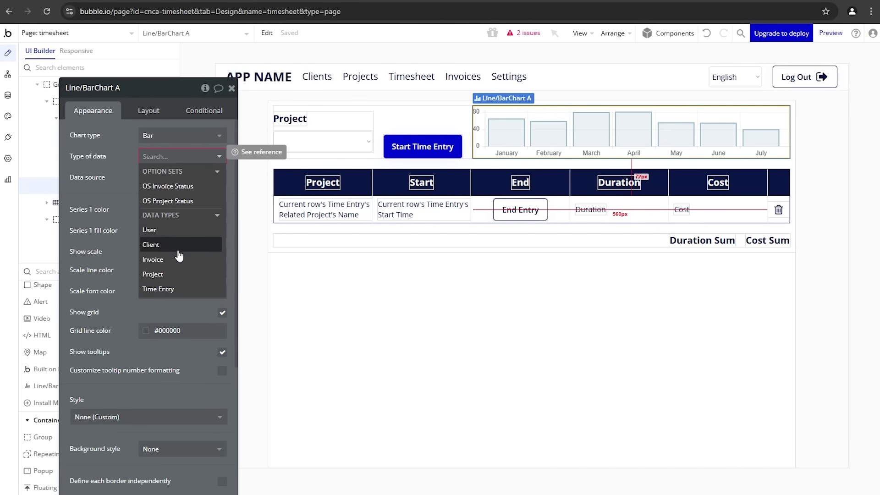
click(177, 289)
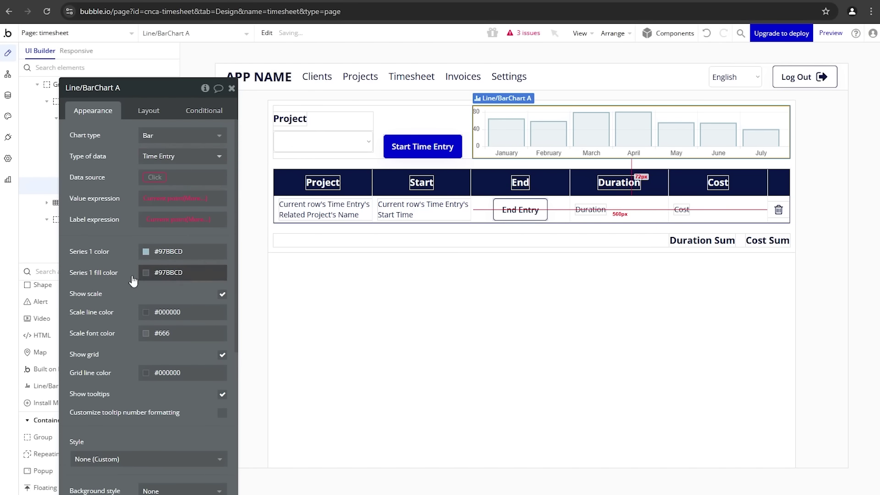
Step: Set the chart's data source to Table Timesheet's List of Time Entrys
click(153, 177)
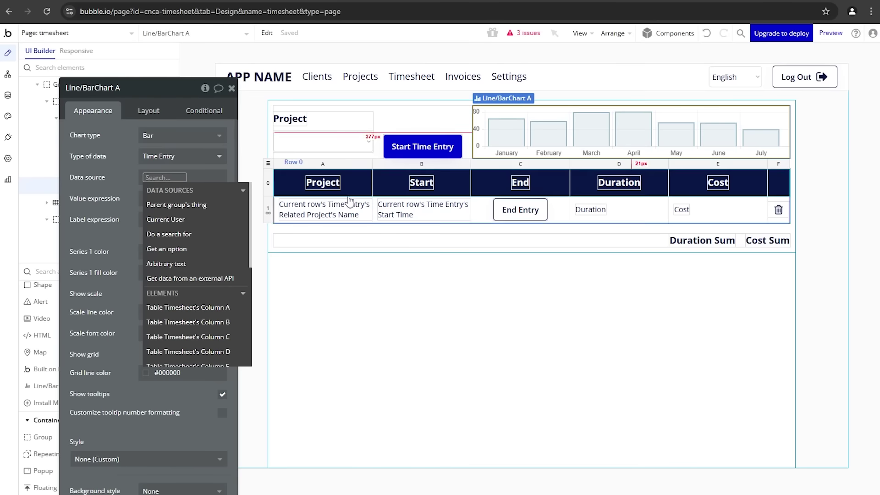
text(tim)
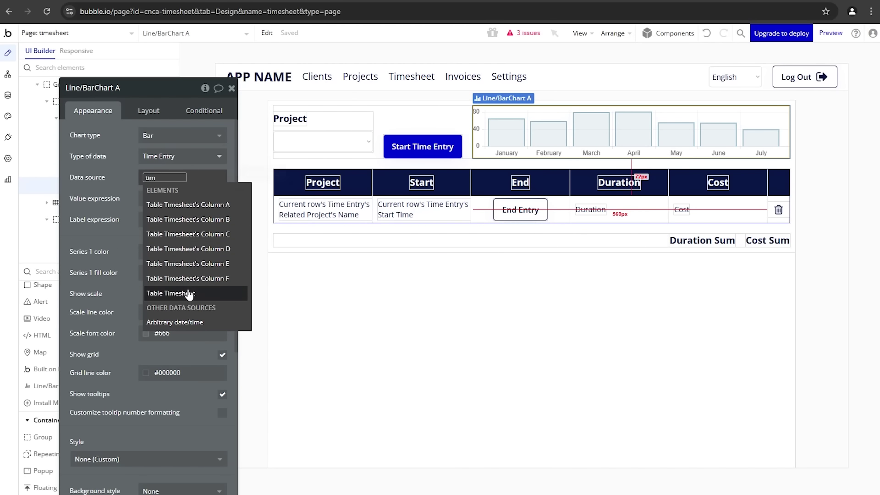
click(215, 293)
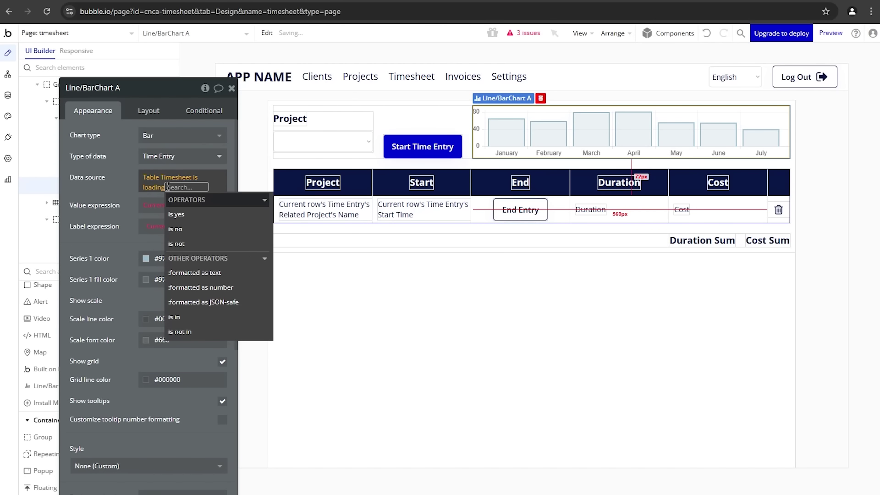
click(155, 187)
click(197, 218)
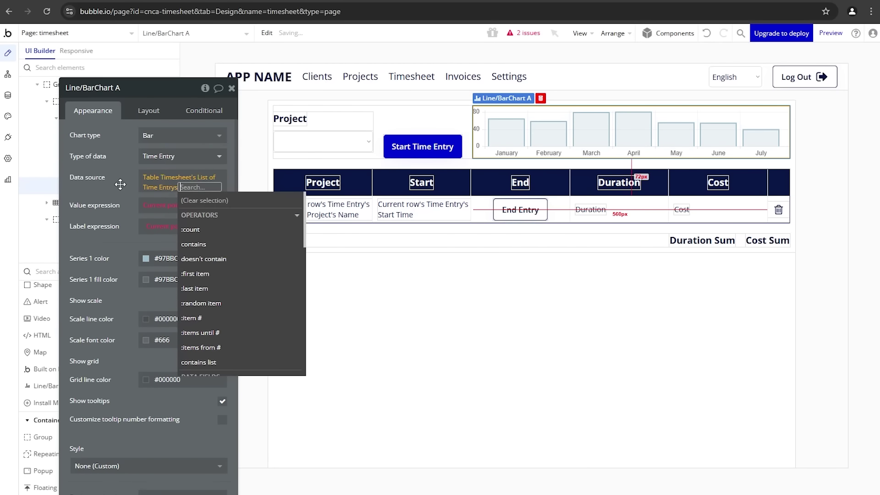
click(120, 183)
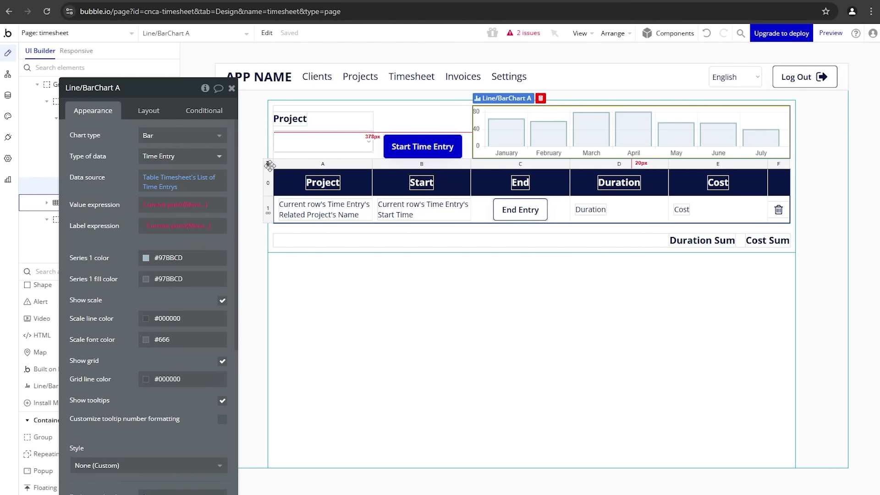
click(270, 165)
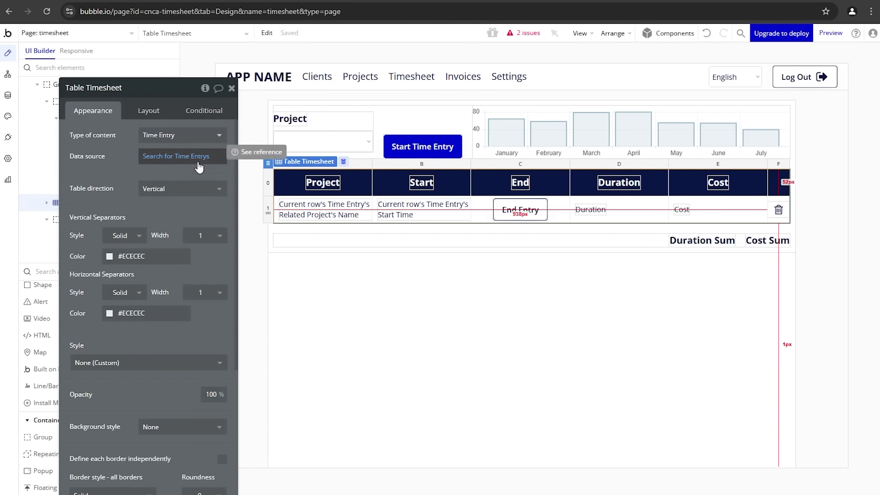
click(682, 241)
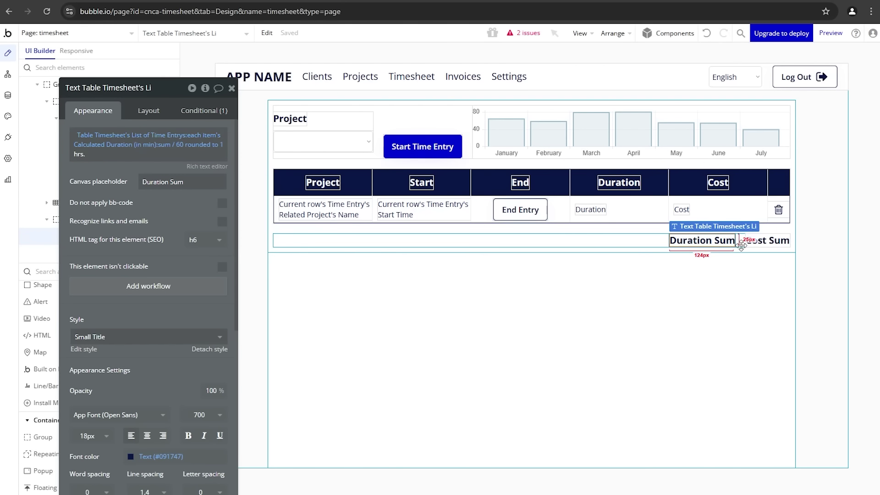
click(762, 247)
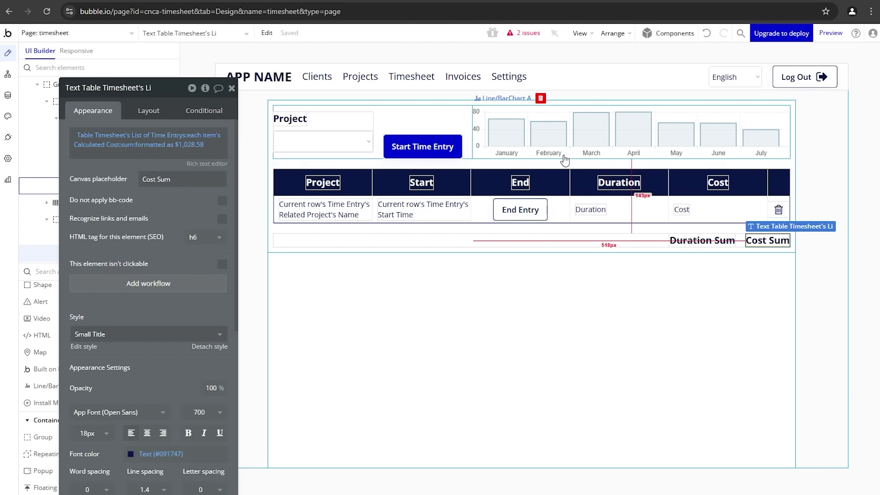
click(500, 138)
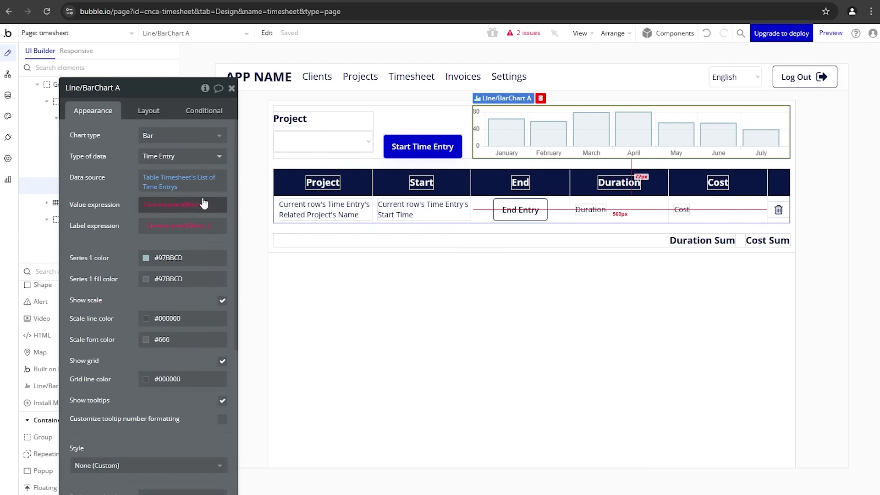
Step: Append :group by to the chart's data source, grouping by Start Time per Month
click(170, 186)
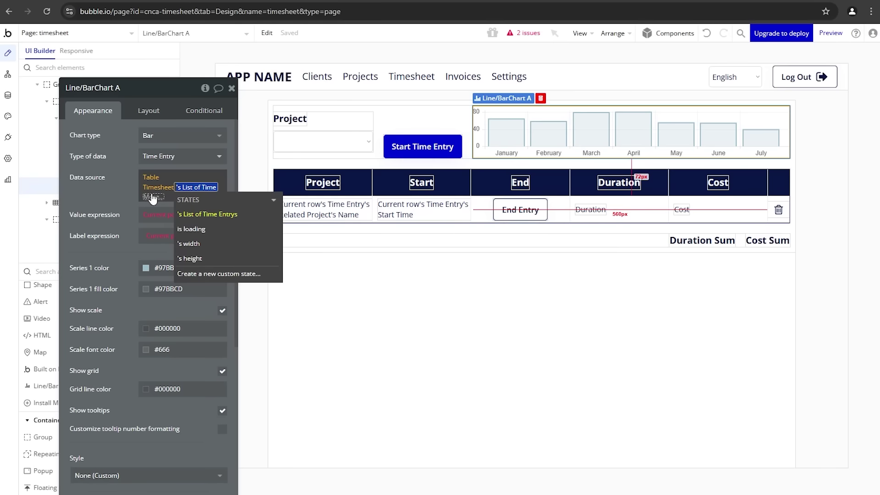
click(150, 195)
text(group)
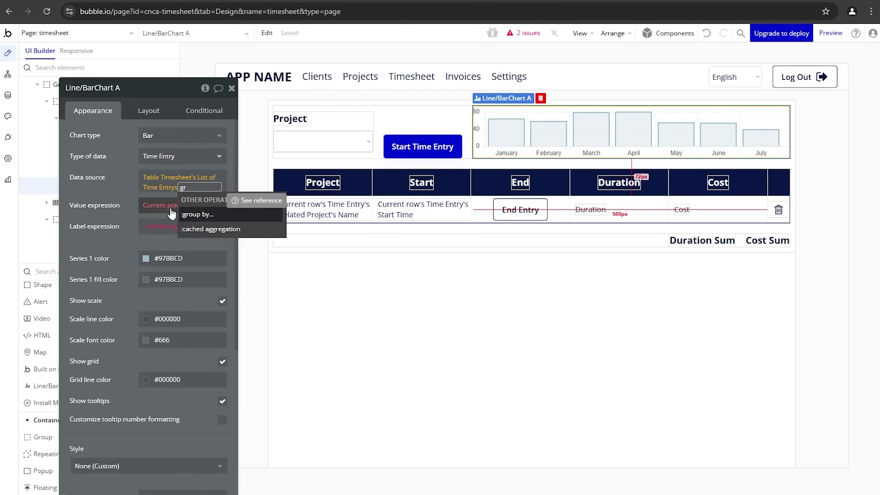
click(195, 212)
click(374, 121)
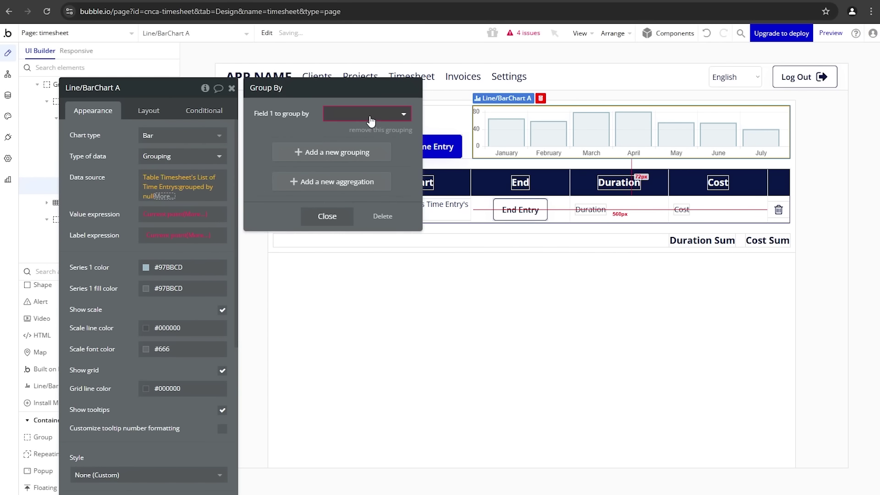
click(373, 113)
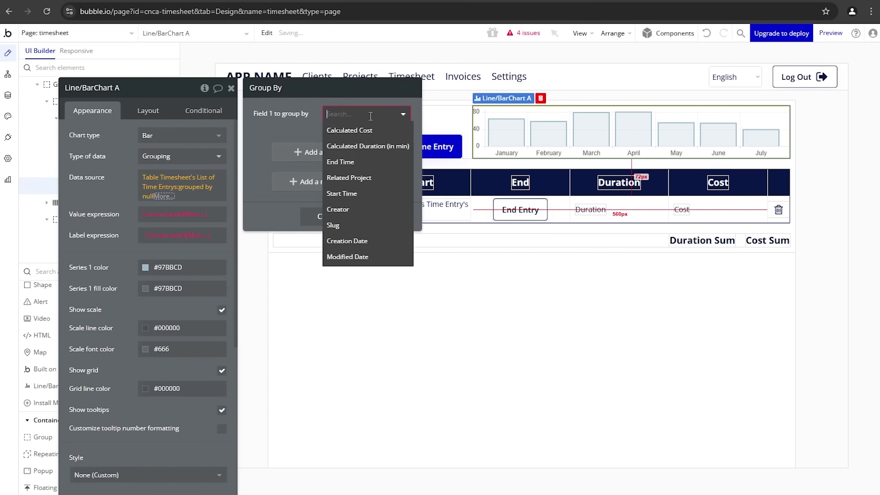
click(367, 195)
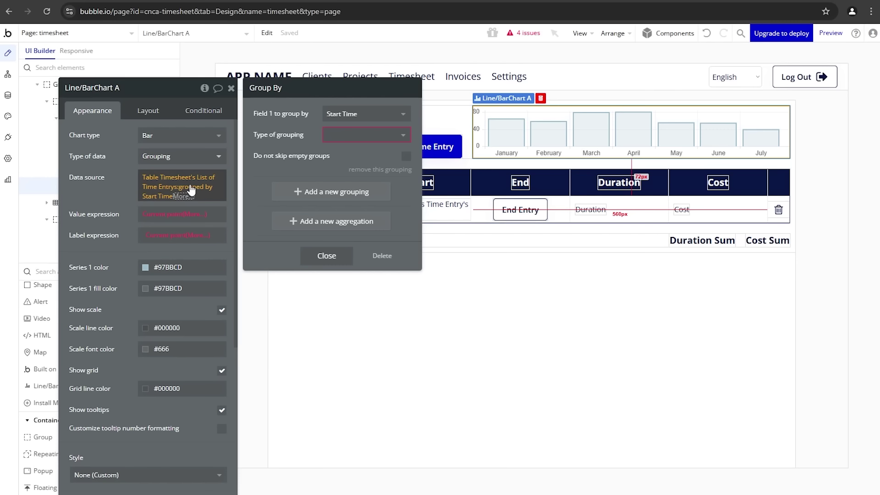
click(349, 136)
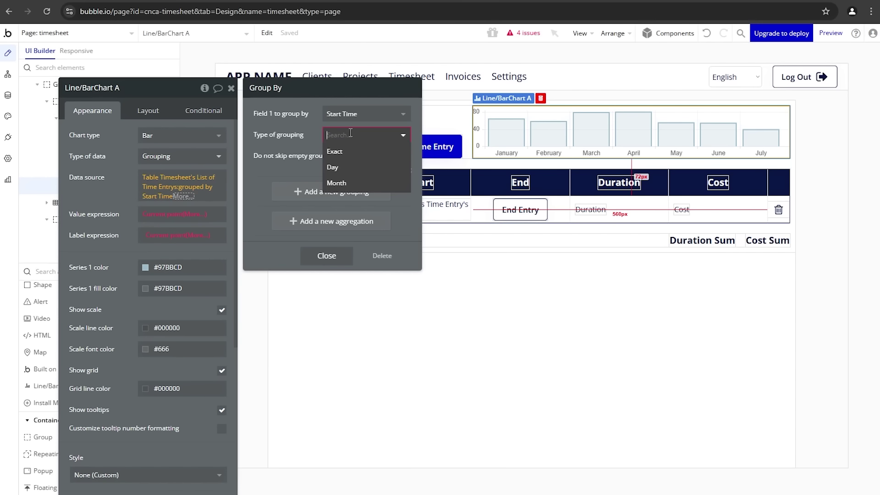
click(348, 184)
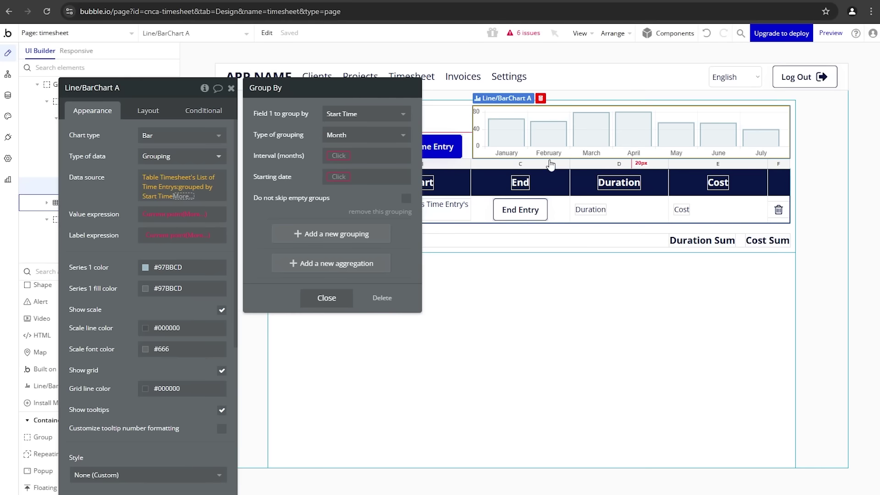
Step: Set interval 1 and starting date to Table Timesheet's entries' Start Time:min
click(333, 156)
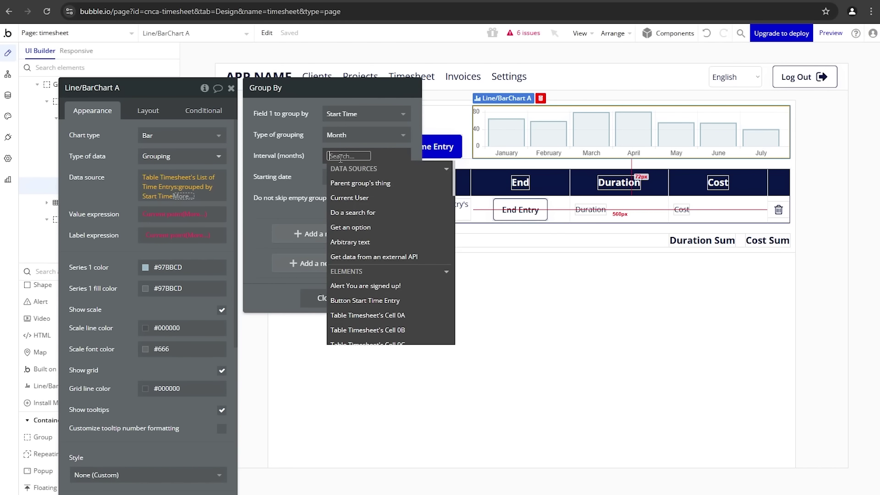
text(1)
click(300, 166)
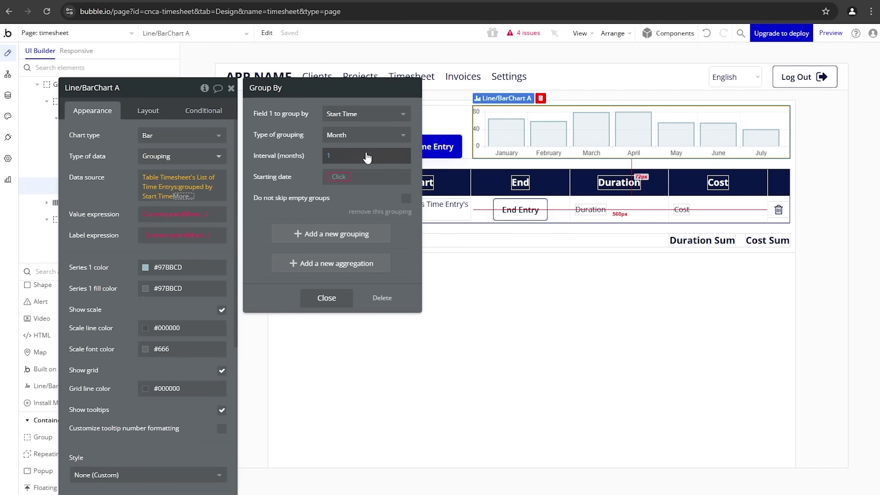
click(343, 179)
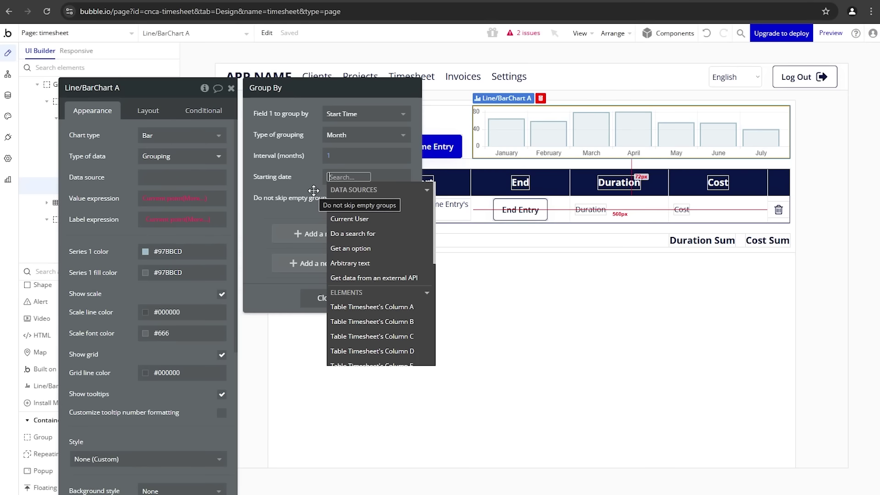
text(tab)
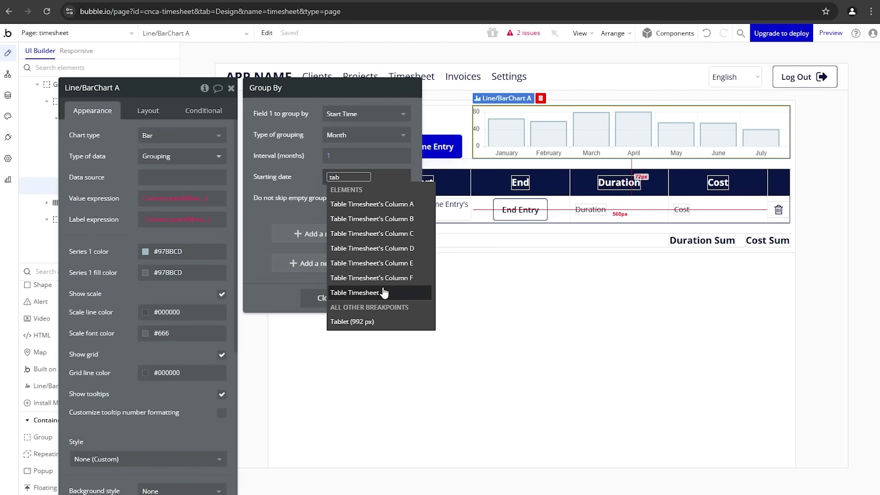
click(384, 292)
click(391, 215)
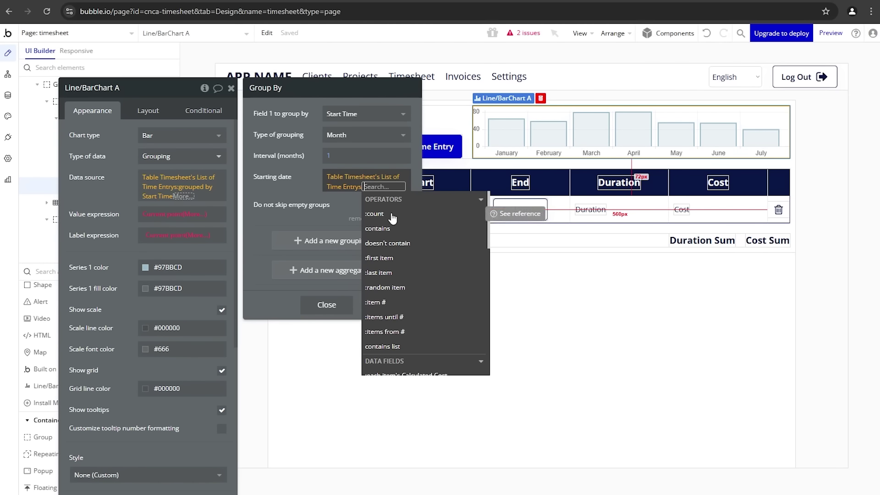
scroll(395, 229, down, 3)
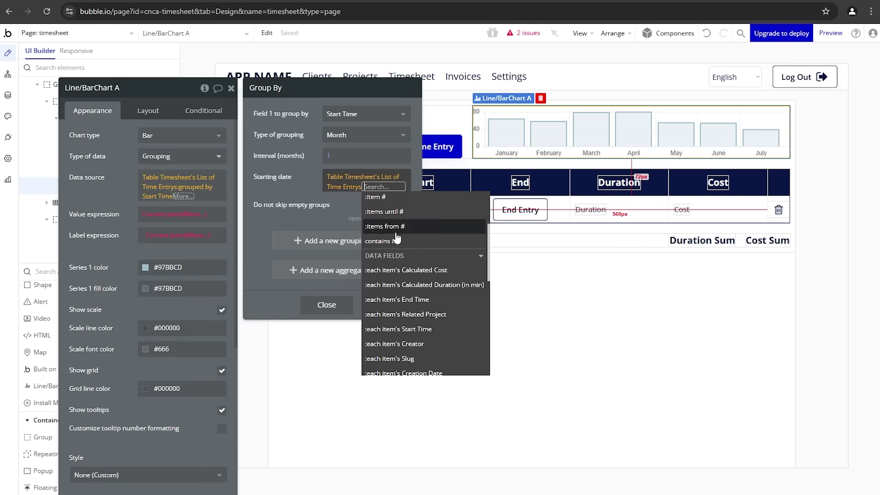
click(438, 330)
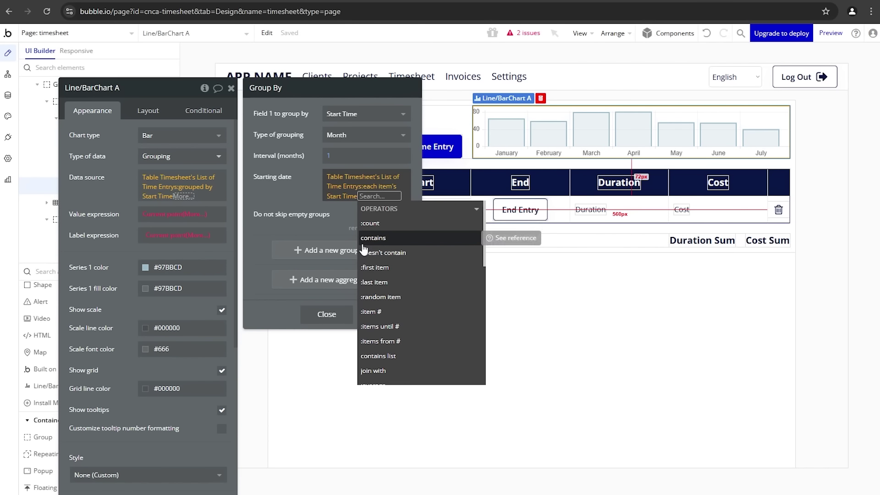
text(mi)
click(374, 223)
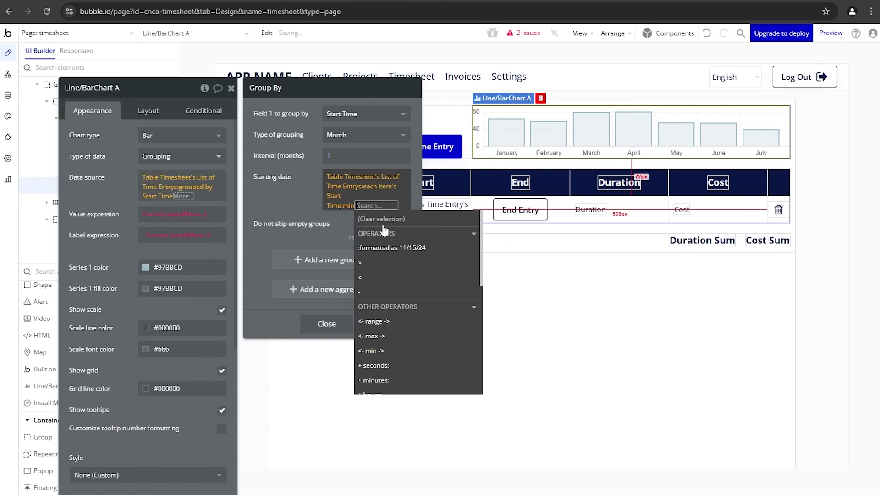
click(323, 213)
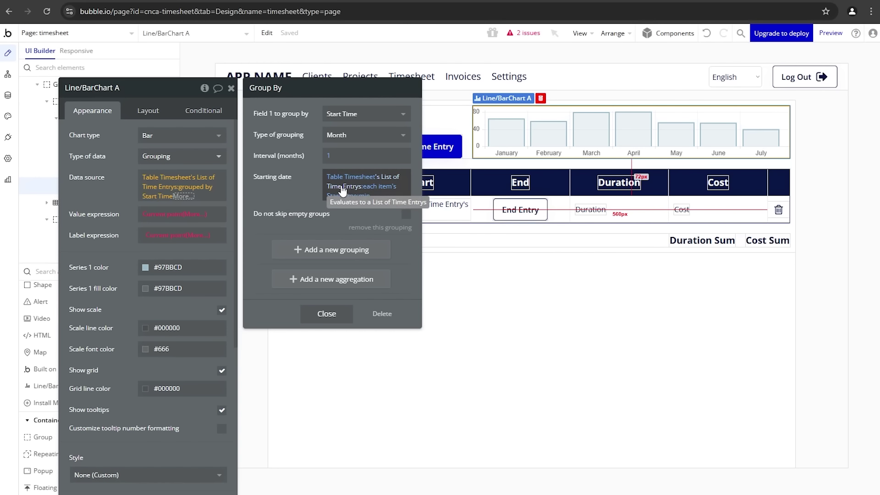
Step: Keep empty months and end the grouping at Current date/time
click(406, 214)
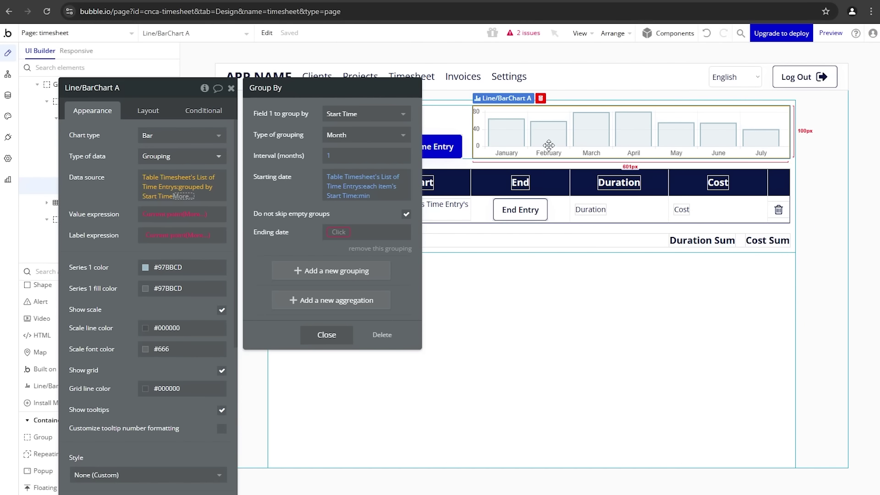
click(340, 234)
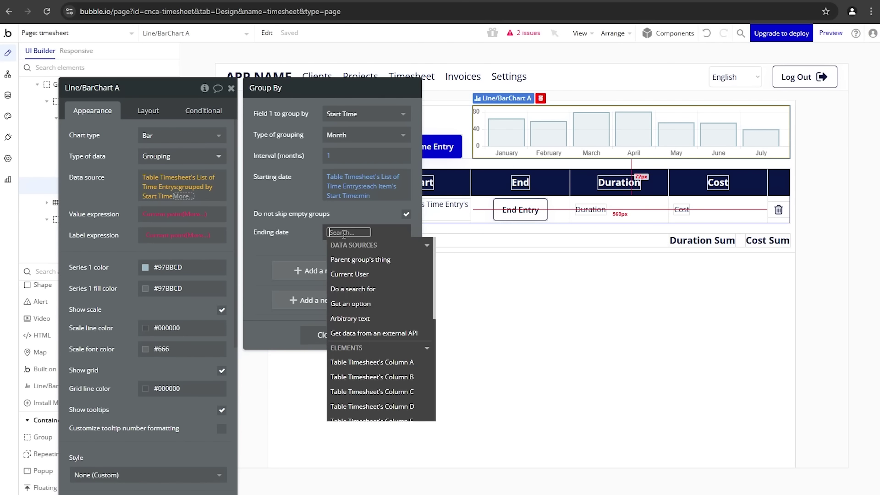
text(cur)
click(350, 317)
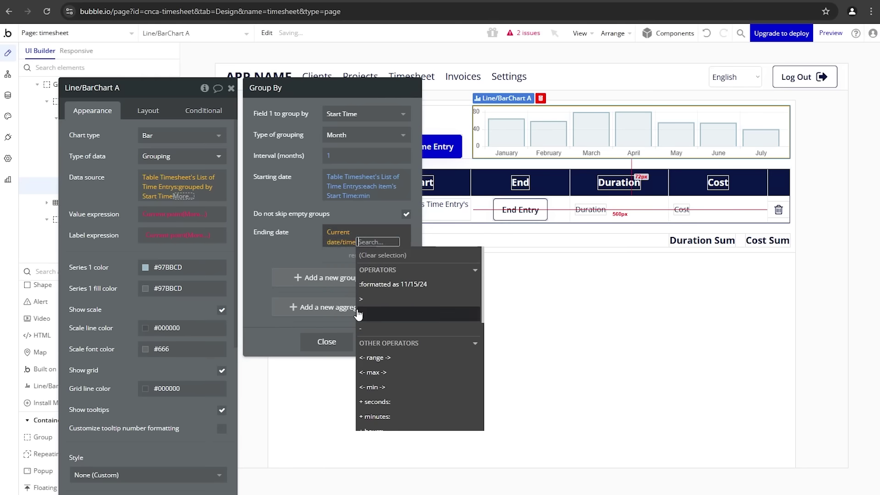
click(294, 224)
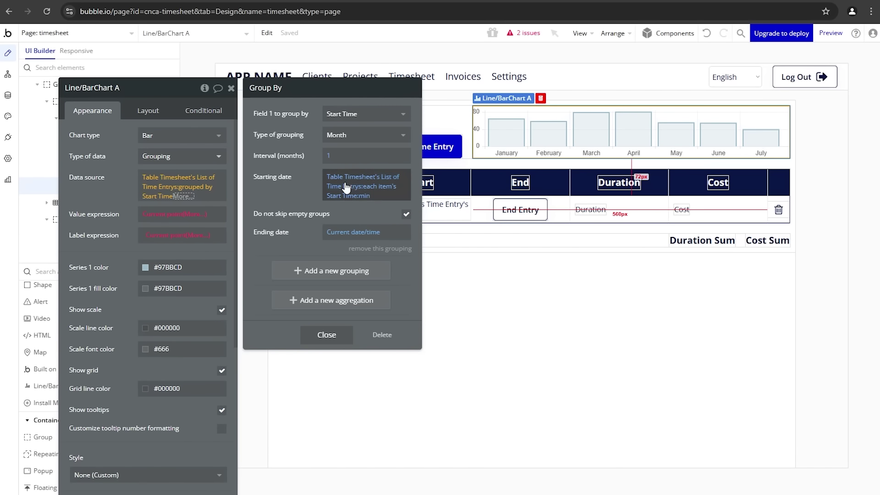
Step: Add a Sum aggregation of Calculated Duration (in min)
click(360, 303)
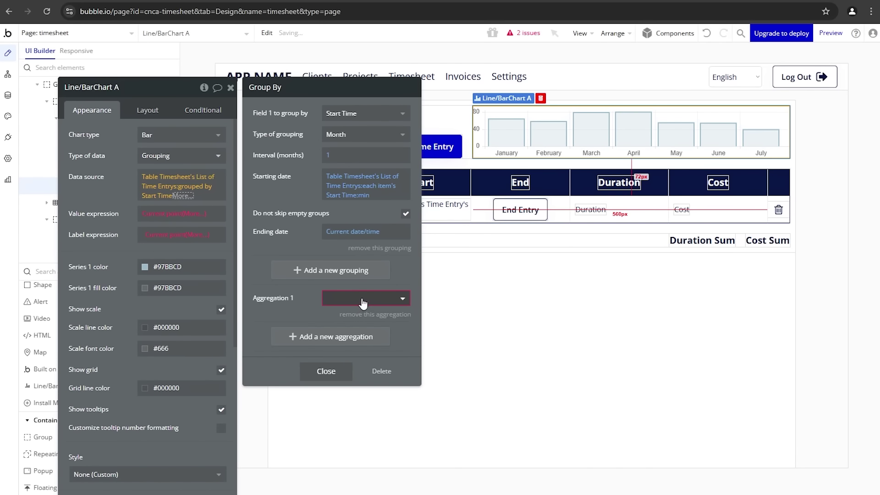
click(363, 299)
click(348, 331)
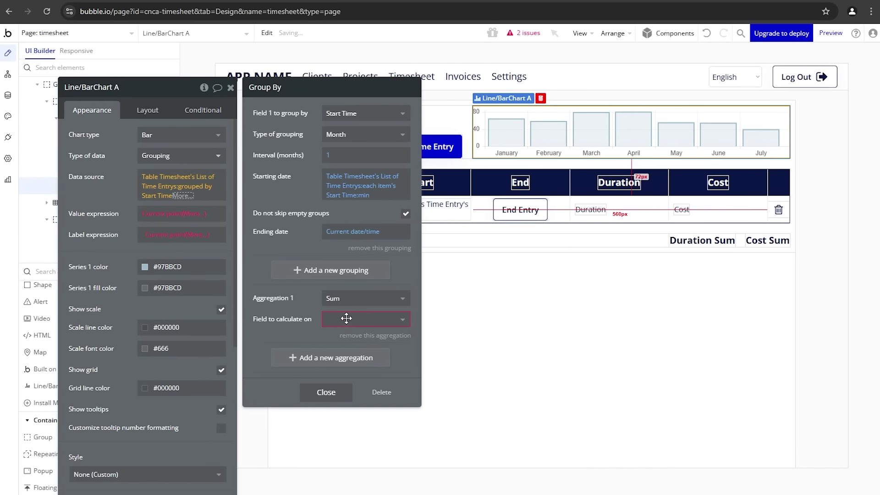
click(349, 321)
click(345, 352)
Step: Use each month's summed Calculated Duration as the chart's bar value
click(147, 213)
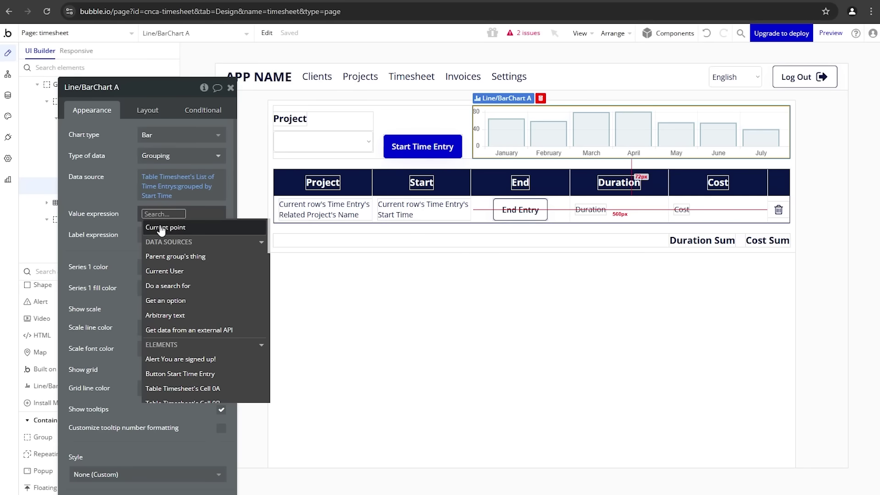
click(166, 227)
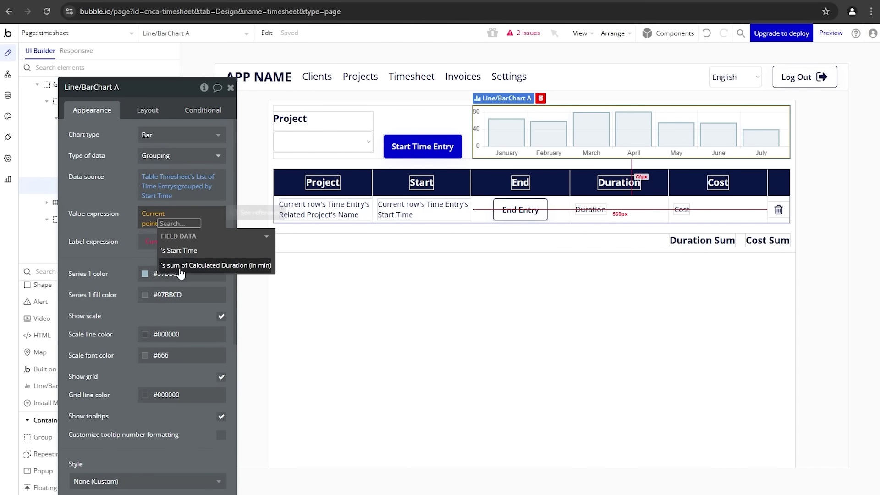
click(207, 266)
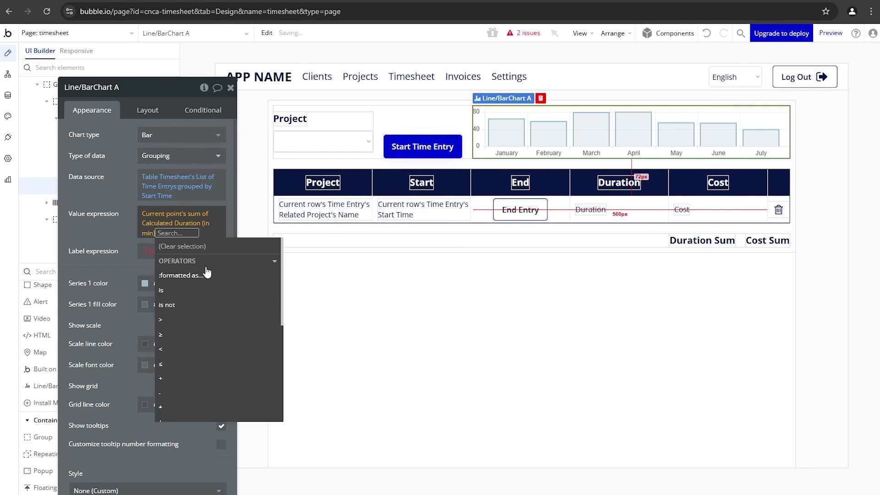
click(147, 234)
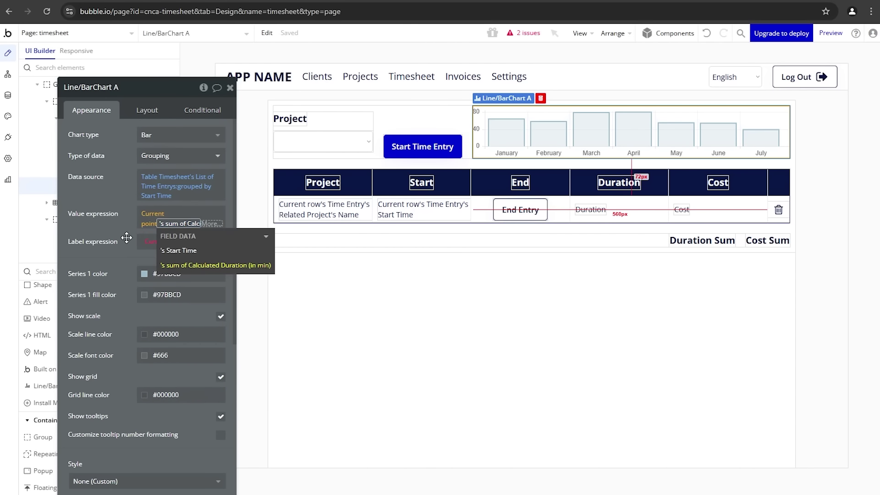
click(127, 238)
Step: Label the bars with Start Time in custom date format 'mmmm yyyy'
click(194, 248)
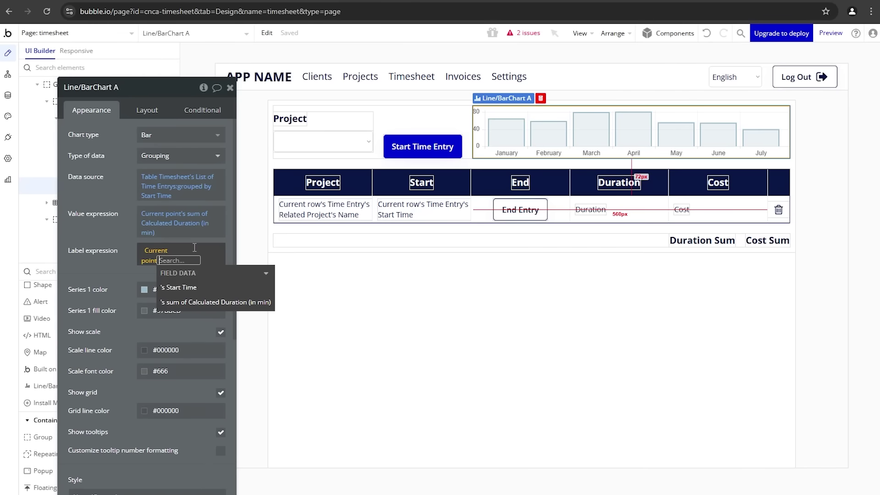
click(201, 292)
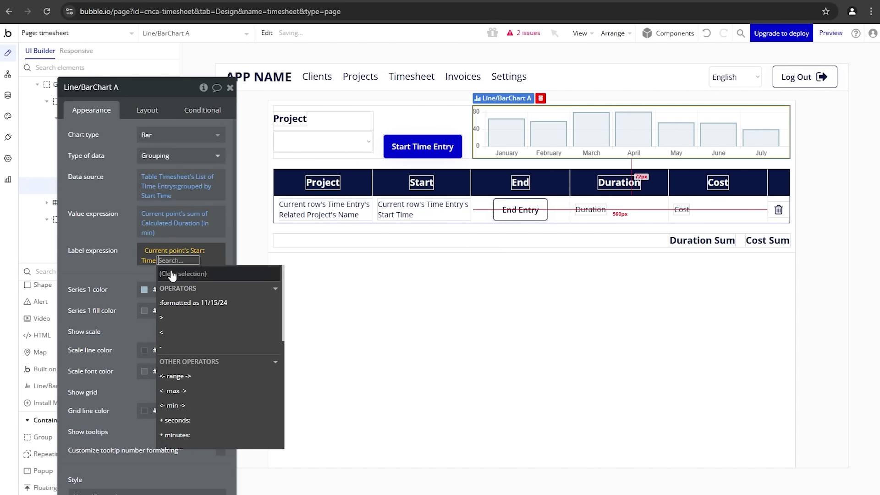
click(186, 303)
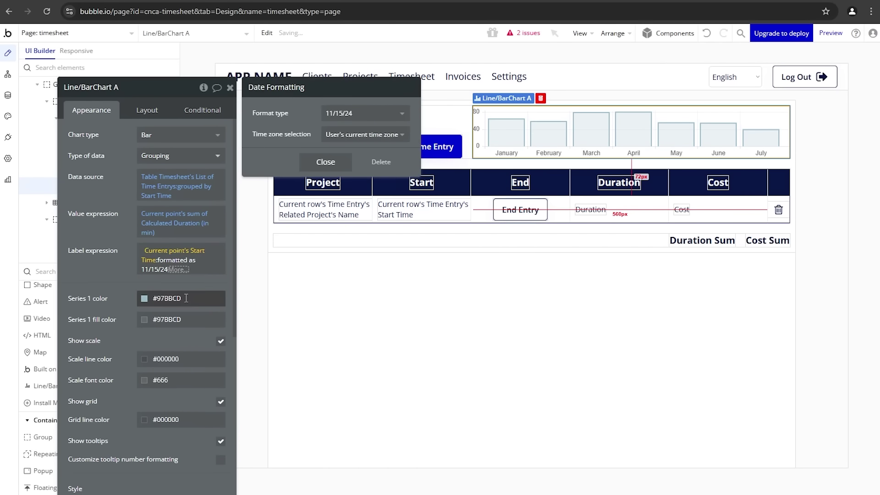
click(347, 114)
scroll(362, 230, down, 1)
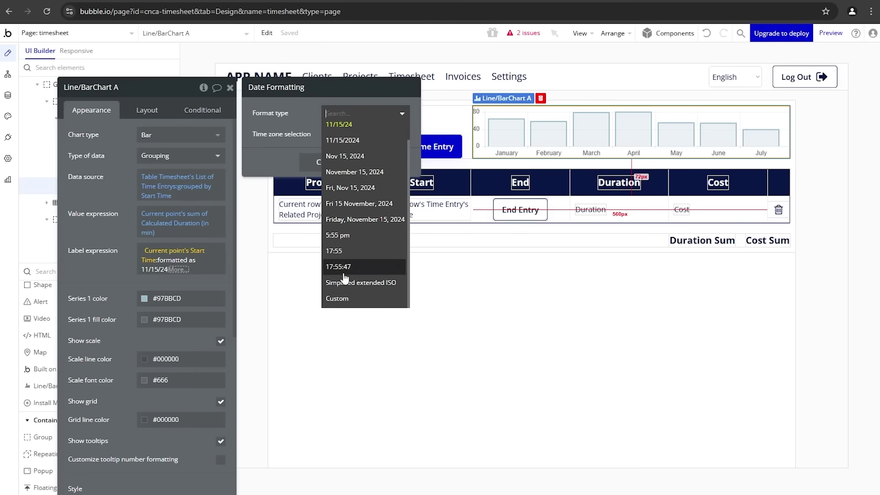
click(341, 301)
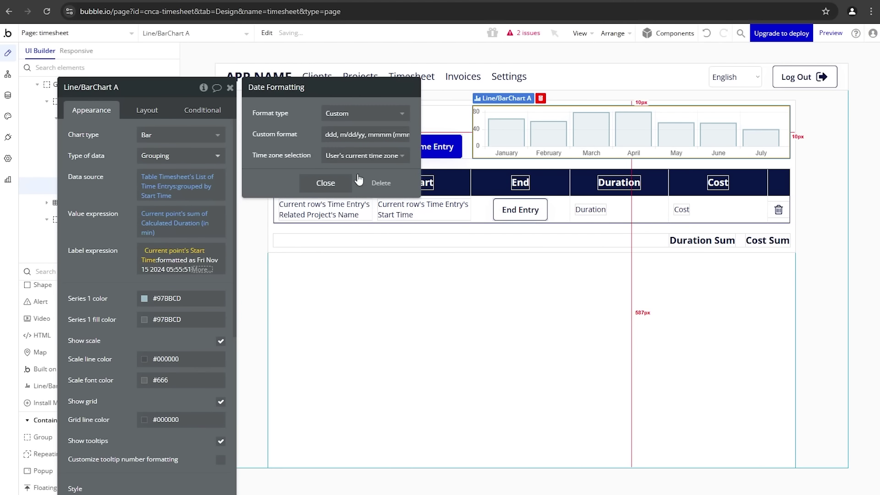
text(mmmm yyyy)
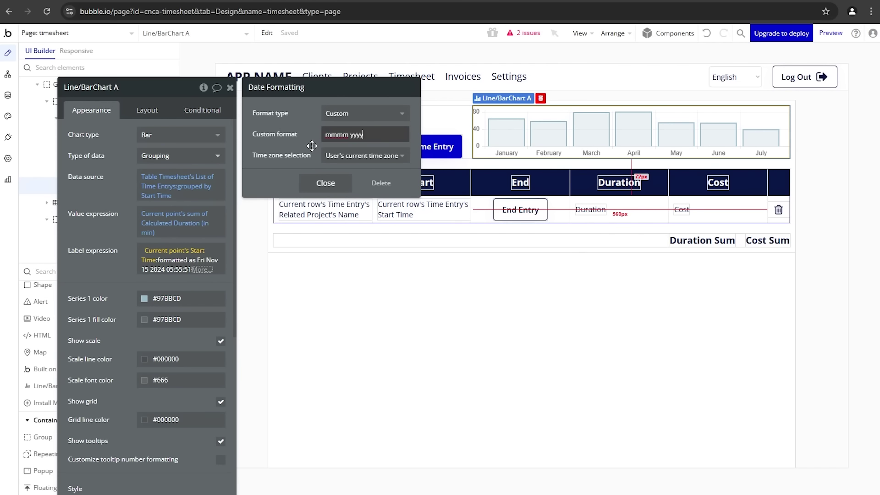
click(312, 146)
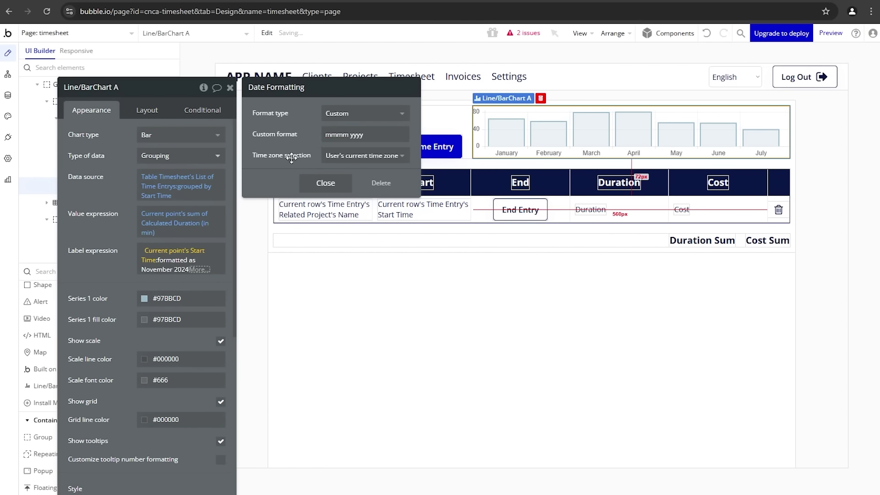
click(152, 282)
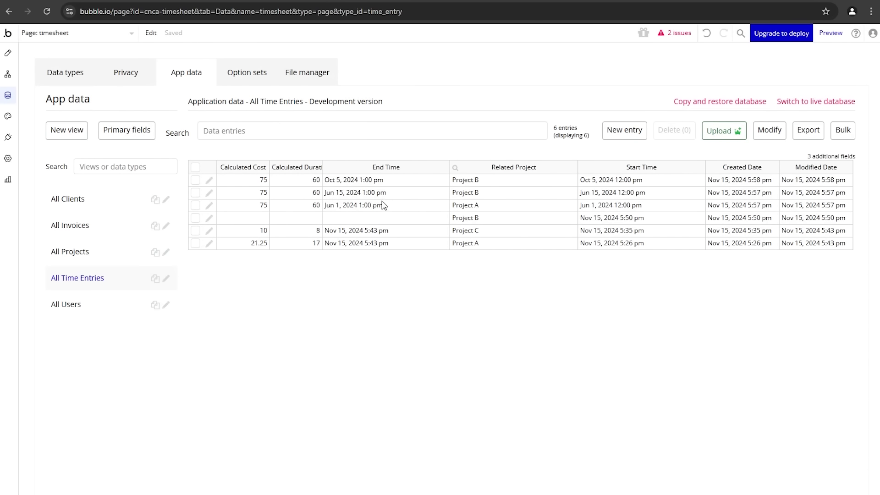
Step: End the running Project B entry, recording 9 minutes and $11.25
drag(372, 206, 373, 187)
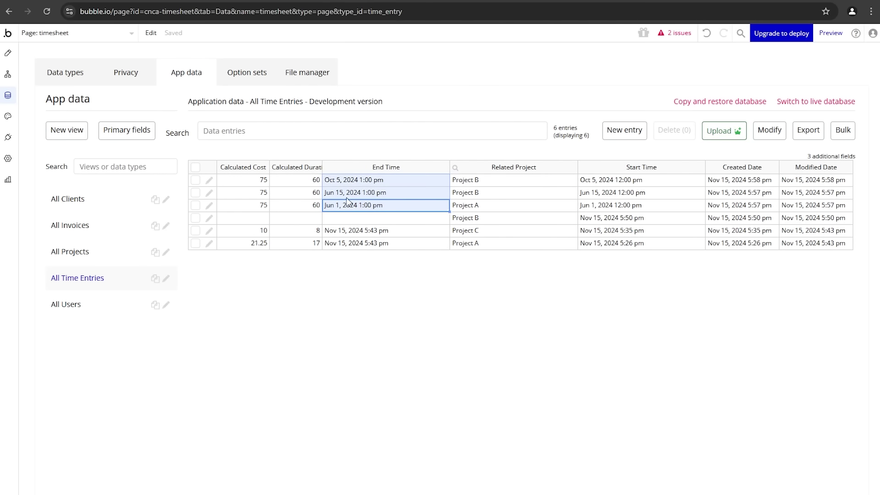
click(10, 55)
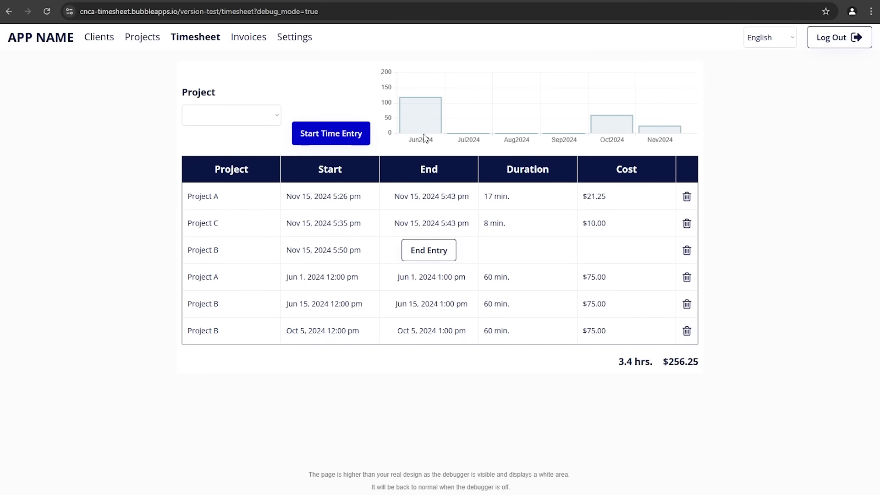
mouse_move(430, 121)
mouse_move(619, 133)
mouse_move(650, 135)
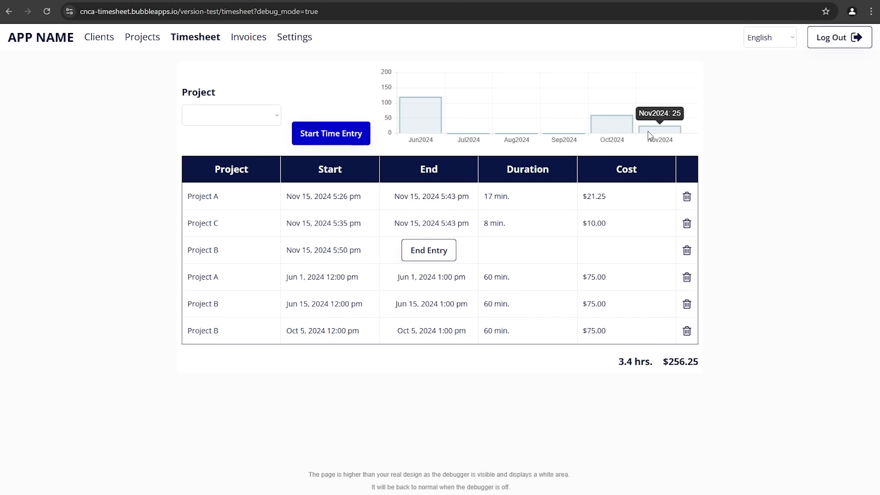
click(427, 252)
mouse_move(665, 129)
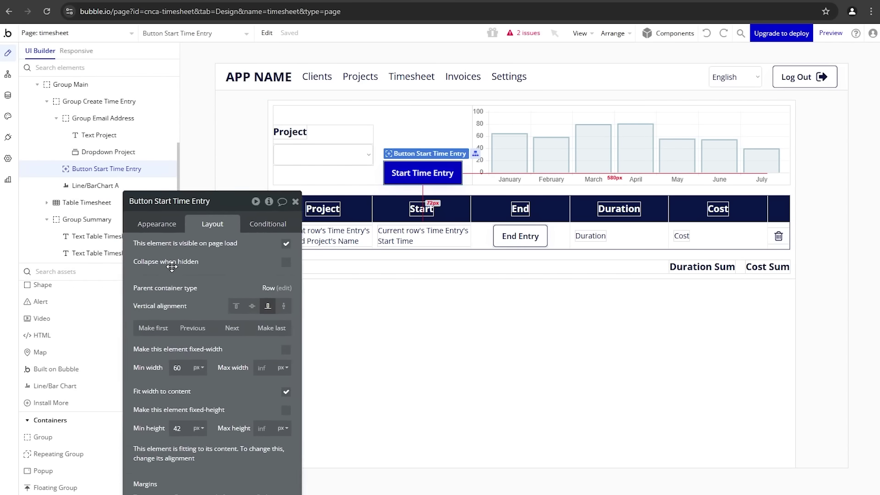
Step: Move the Start Time Entry button below the Project dropdown, make it full width, and reload the preview
drag(120, 163, 98, 149)
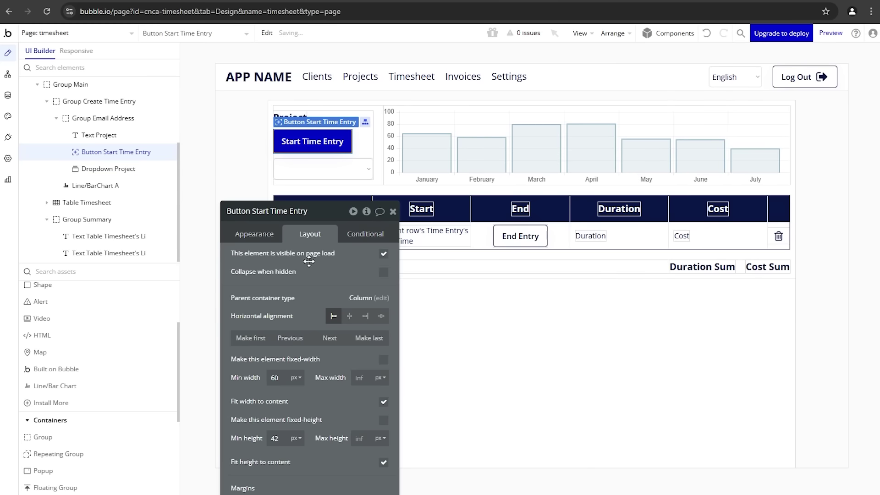
click(336, 340)
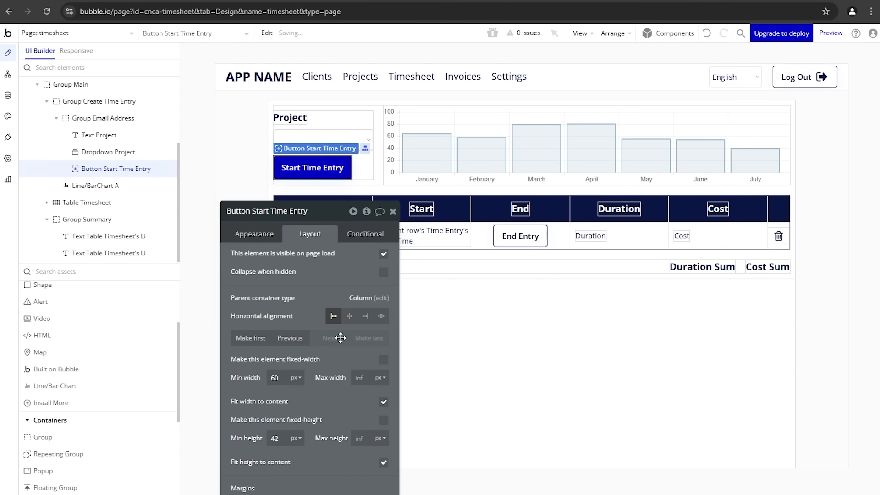
click(383, 403)
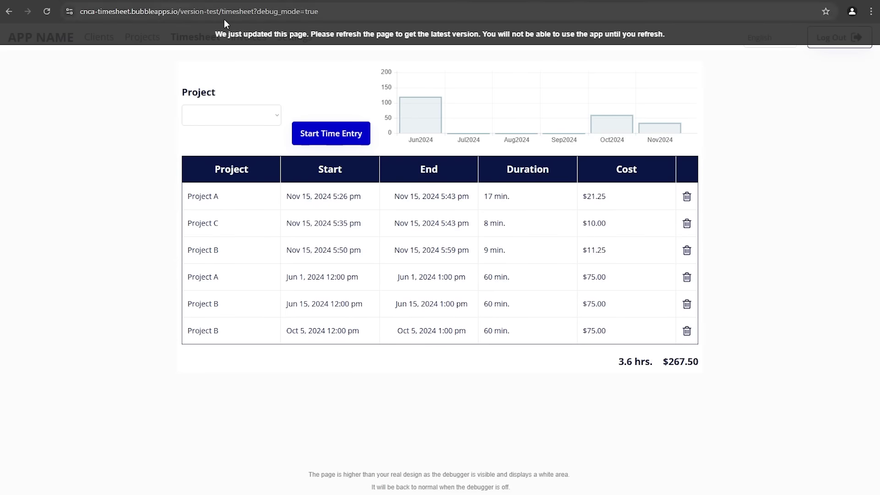
key(F5)
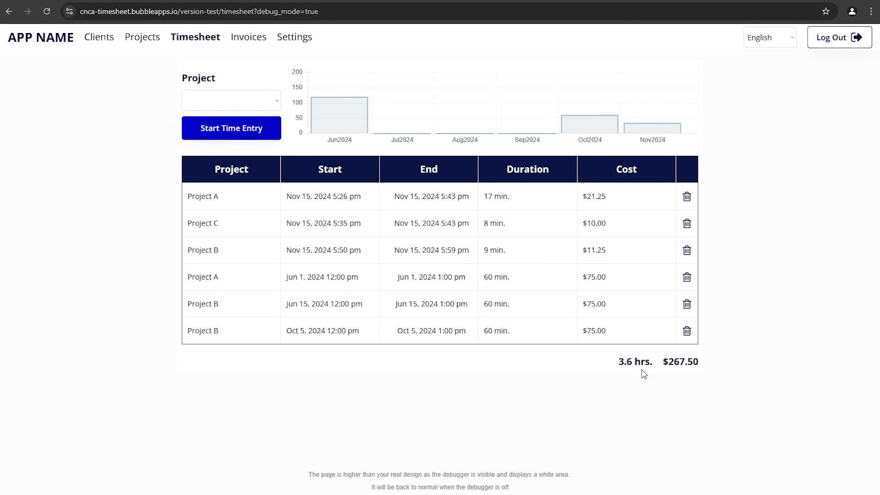
Step: Check the monthly duration totals on the timesheet chart's bars
mouse_move(663, 131)
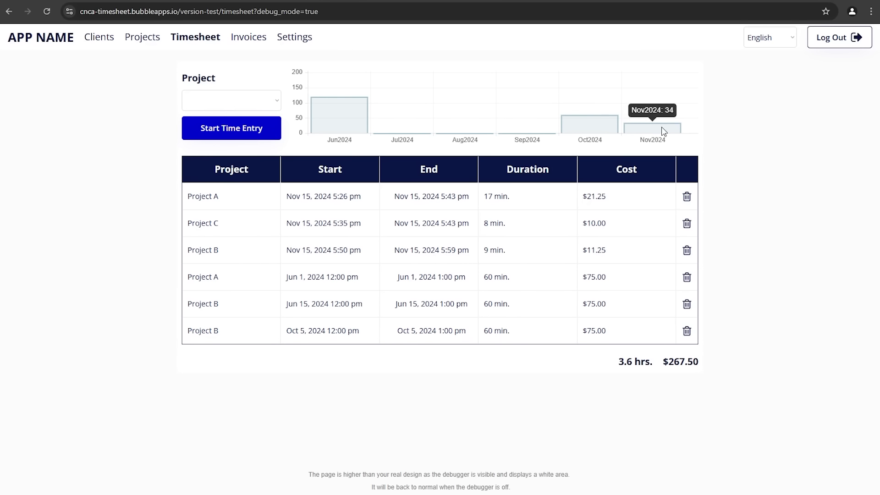
mouse_move(327, 120)
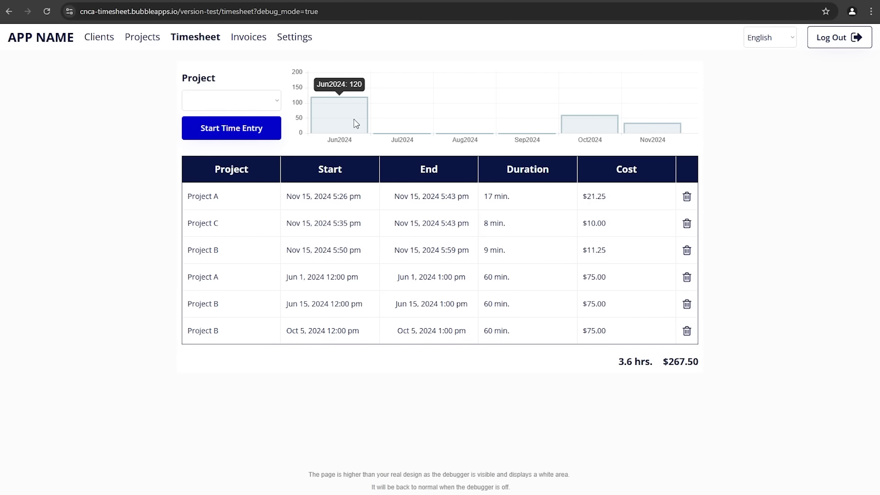
mouse_move(587, 132)
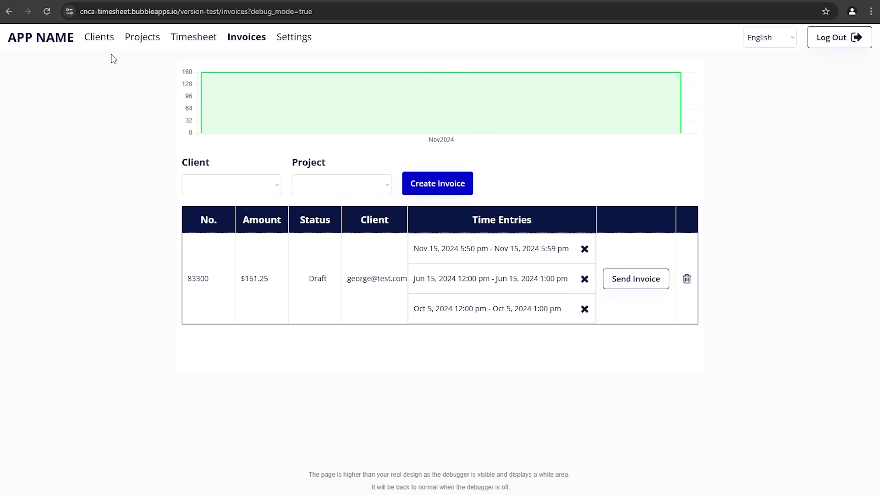
click(91, 2)
click(810, 69)
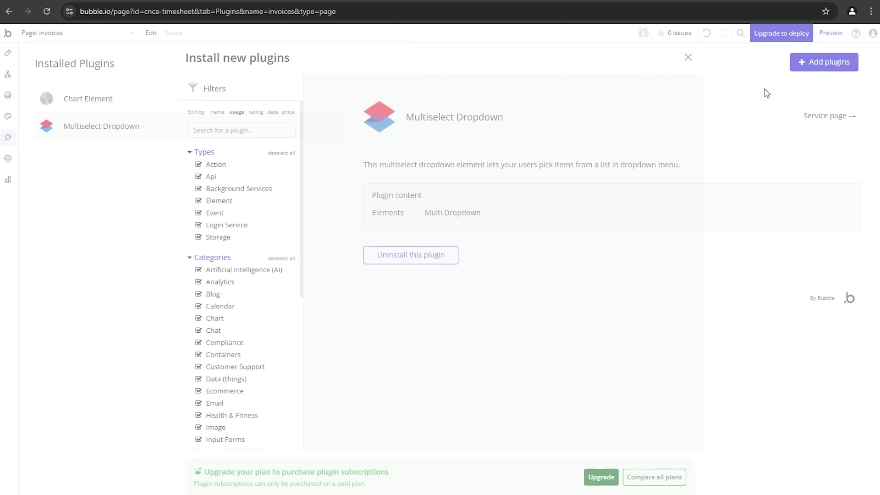
text(stripe)
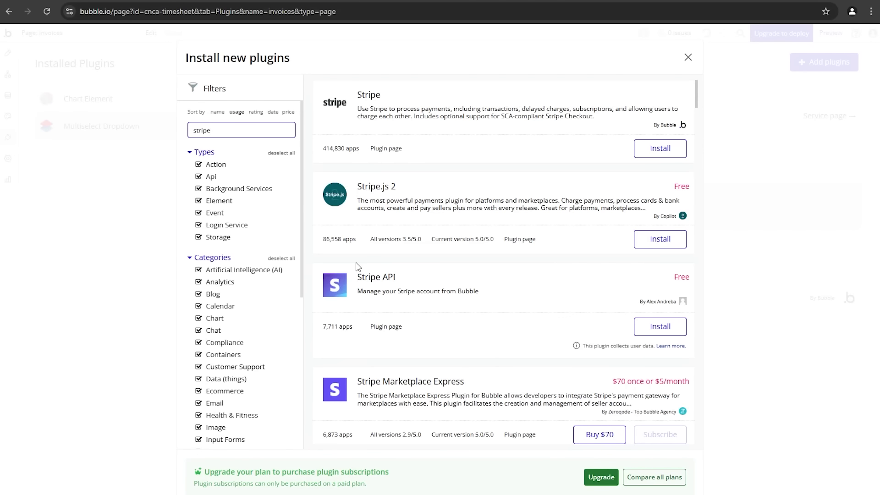
scroll(360, 265, down, 10)
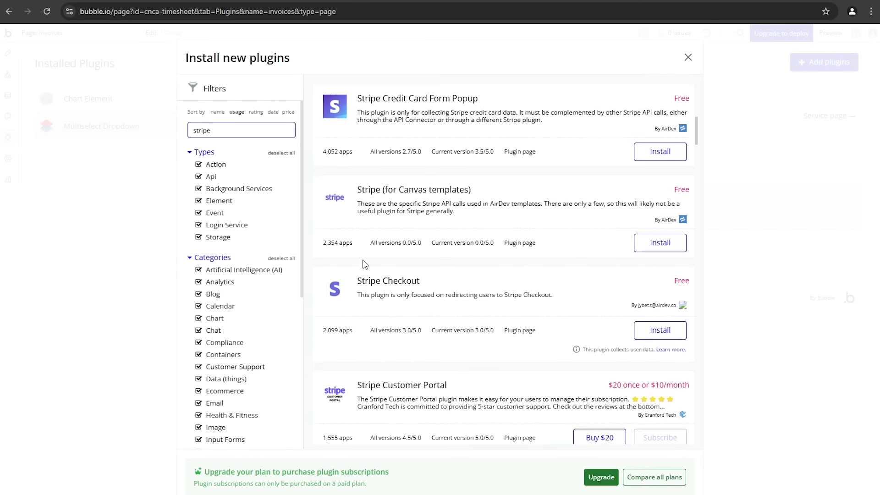
scroll(365, 264, down, 10)
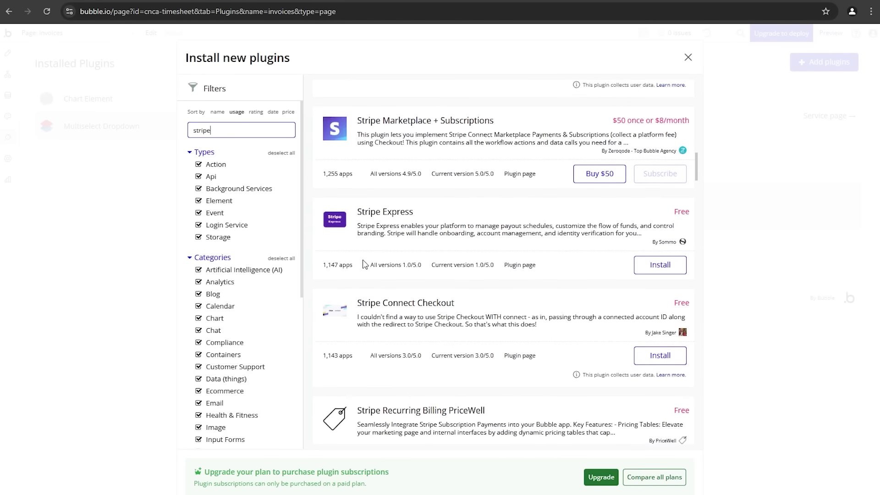
scroll(360, 250, up, 10)
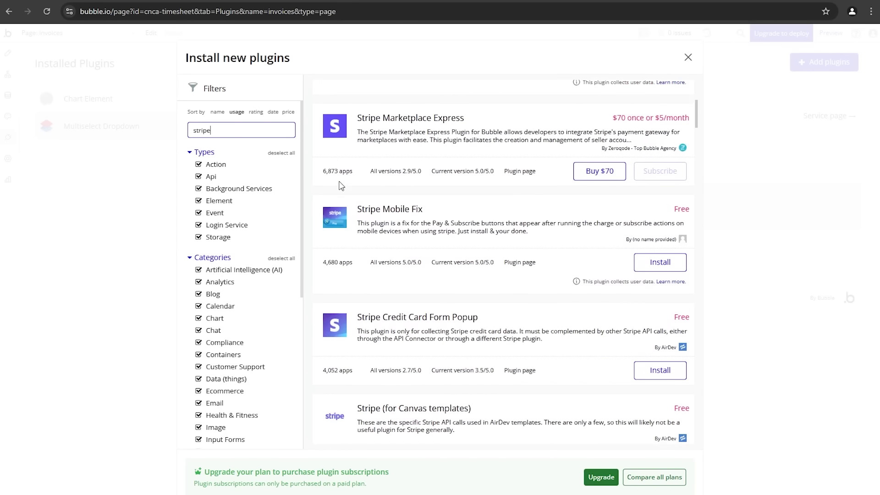
scroll(341, 185, up, 5)
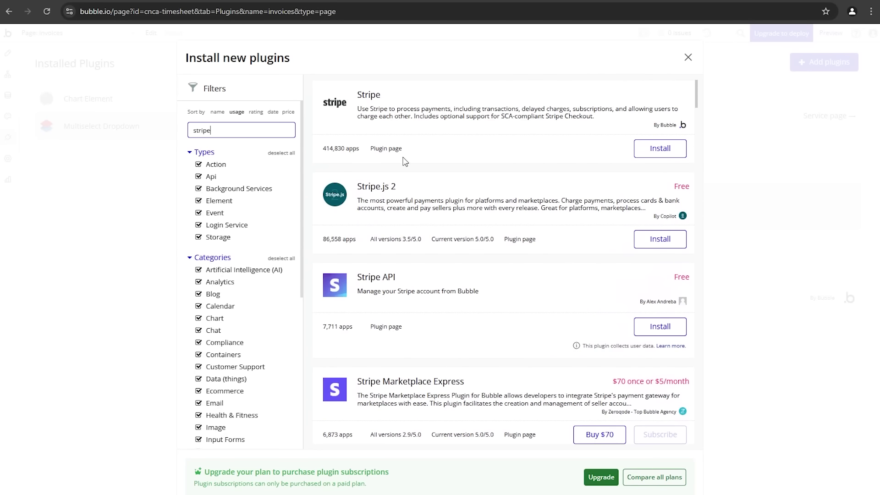
click(689, 58)
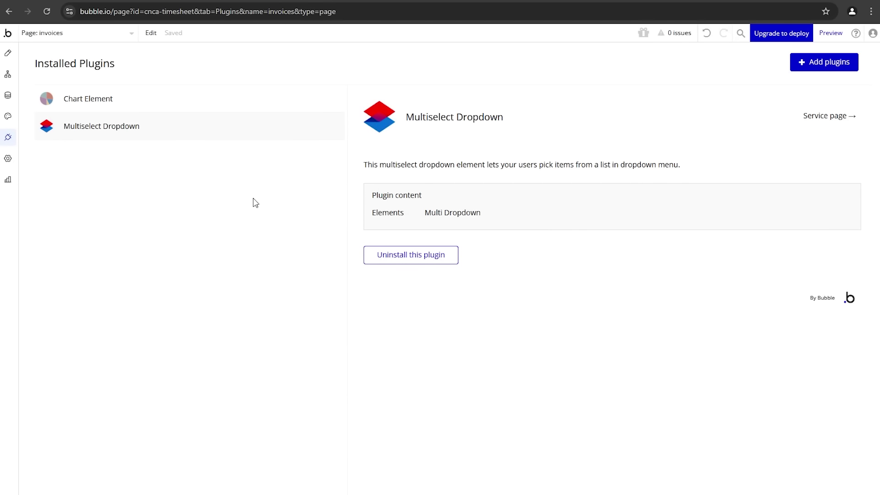
click(226, 0)
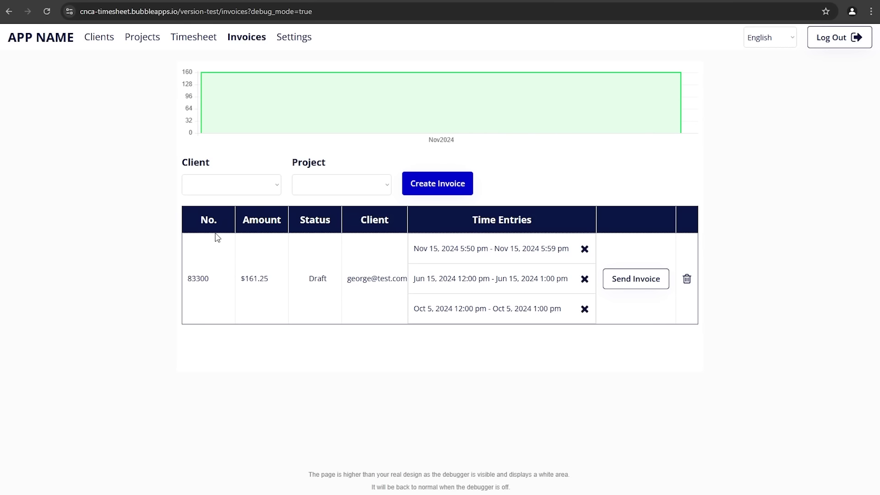
Step: Create an invoice for the first client's Project A
click(261, 194)
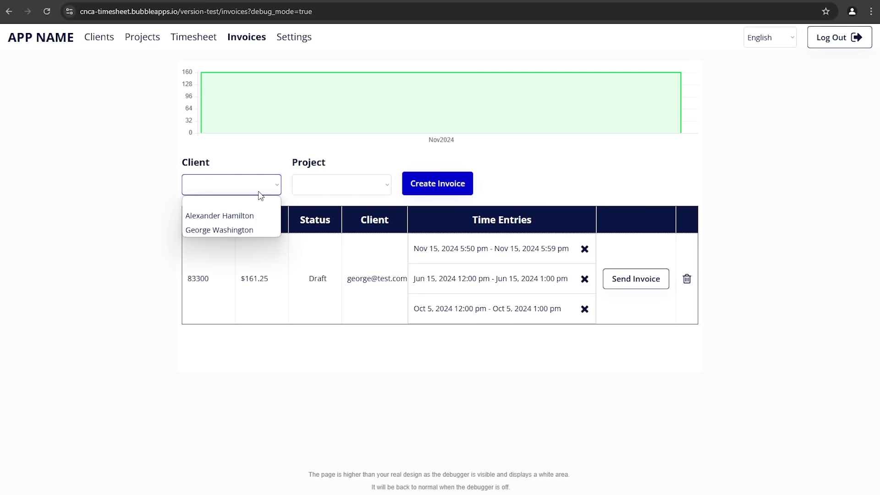
click(257, 215)
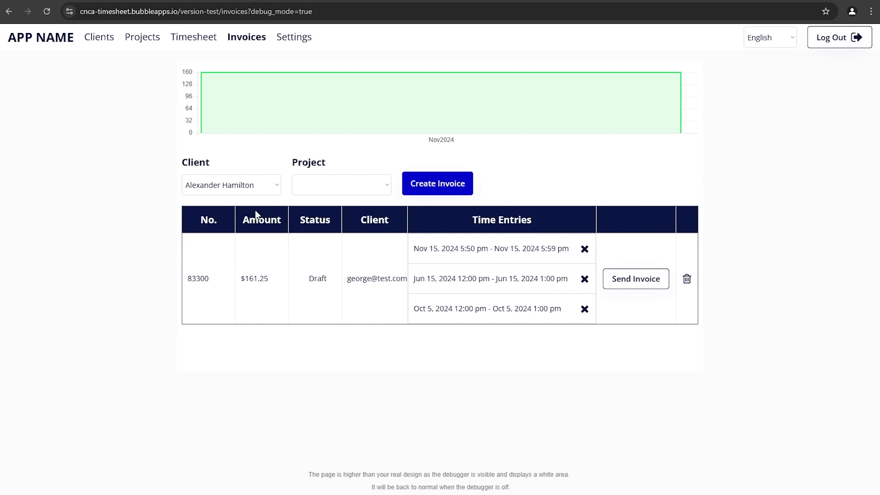
click(339, 193)
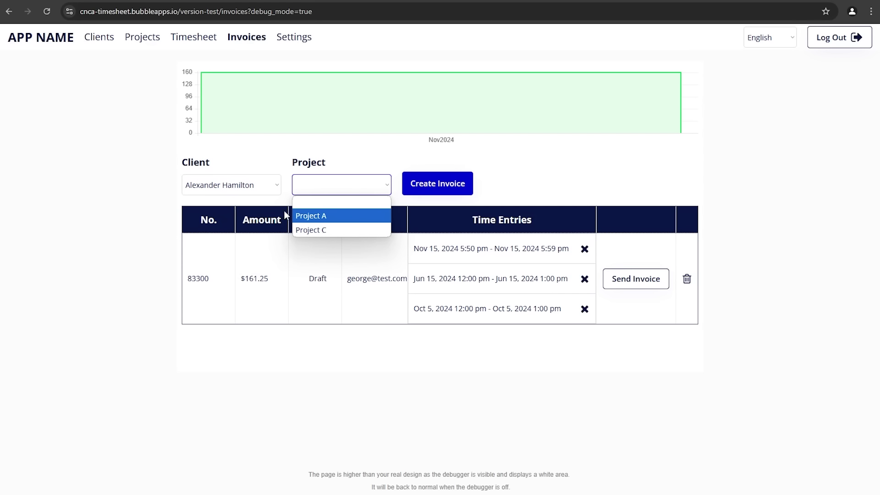
click(327, 216)
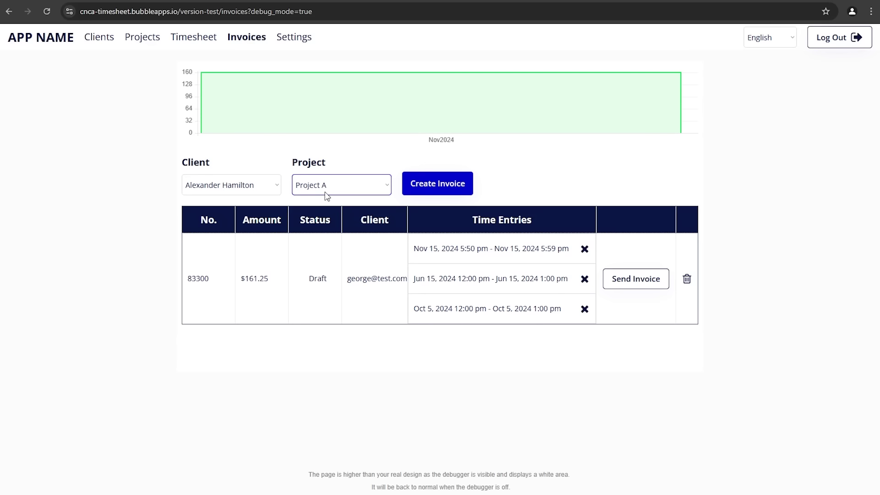
click(418, 192)
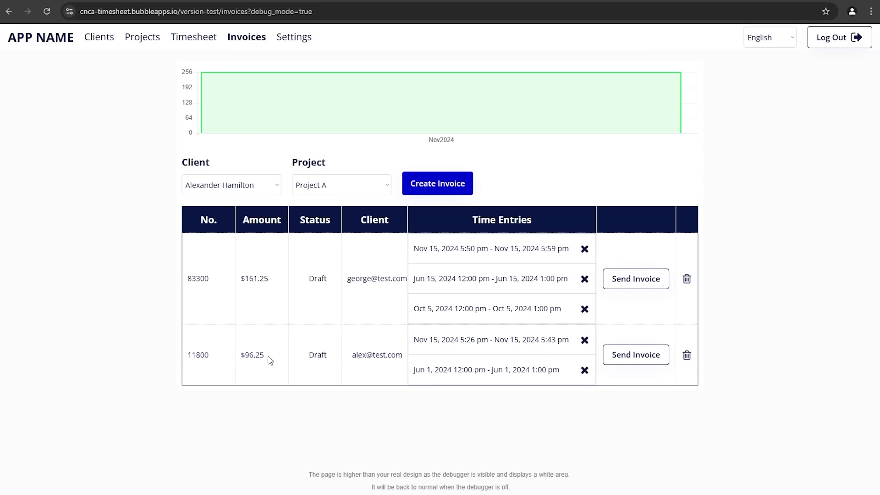
Step: Select and clear the selection of the new invoice's $96.25 amount and Draft status text
drag(266, 357, 245, 357)
click(246, 357)
click(327, 358)
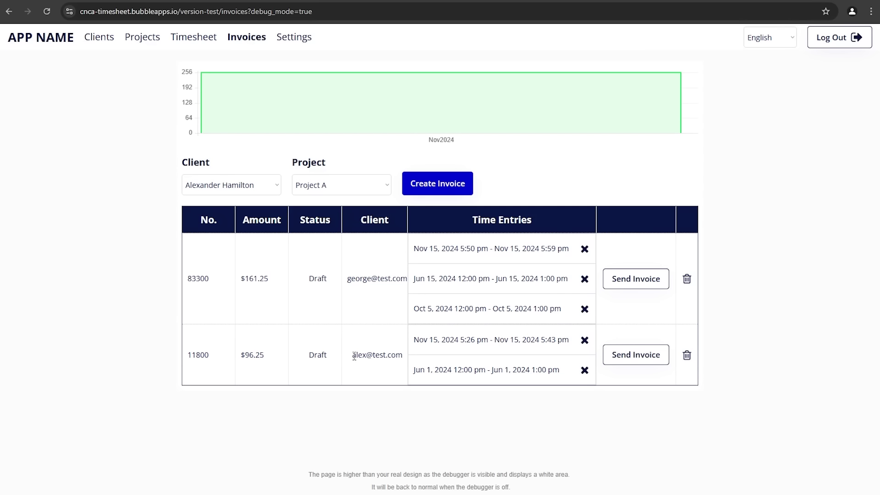
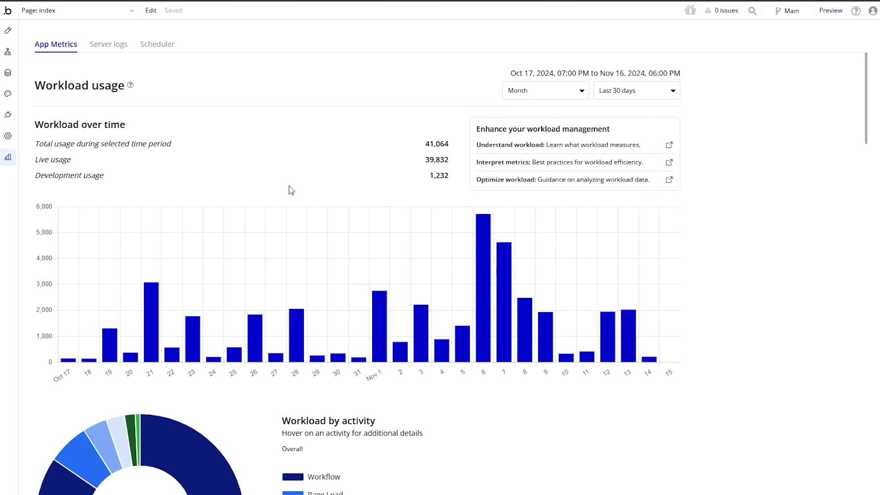
click(546, 88)
click(517, 128)
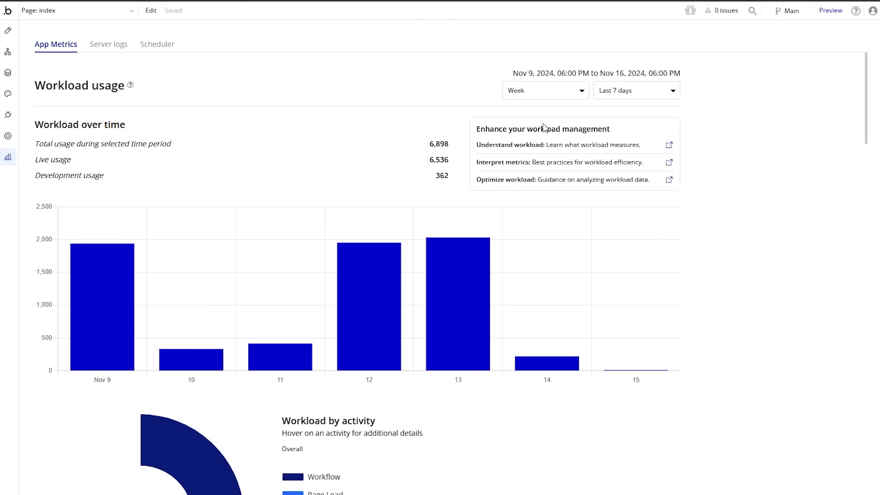
click(524, 98)
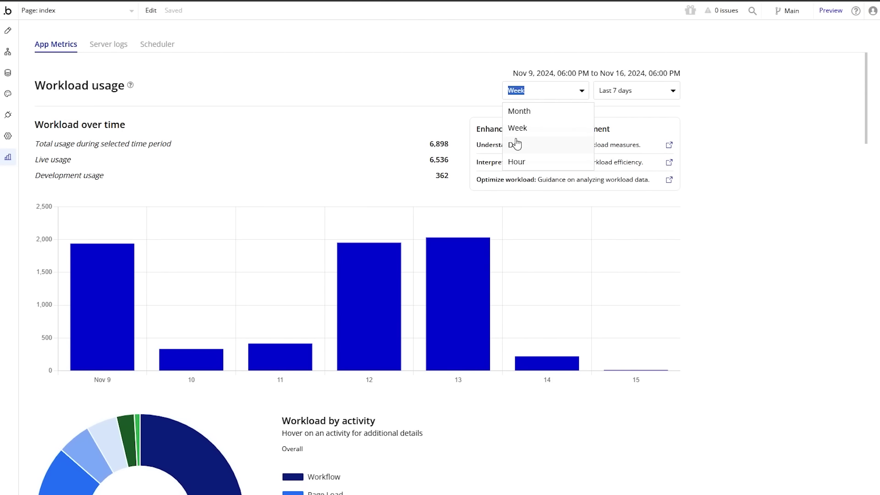
click(517, 111)
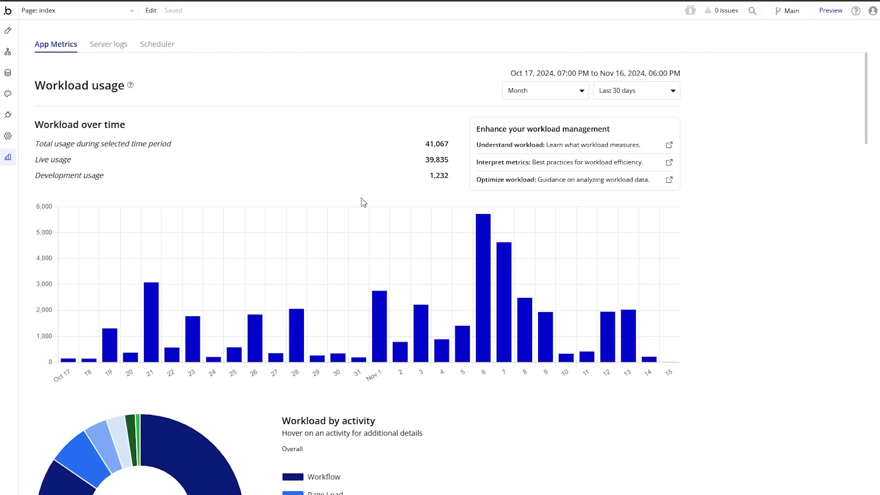
mouse_move(460, 265)
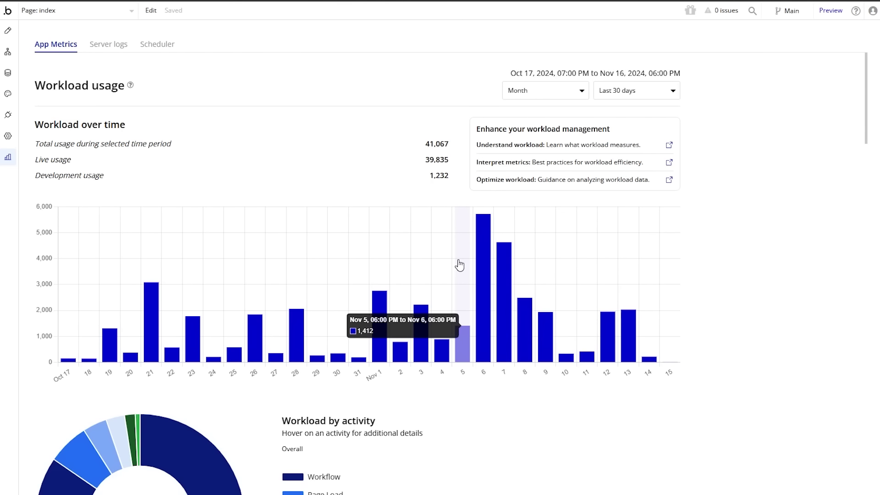
scroll(459, 265, down, 1)
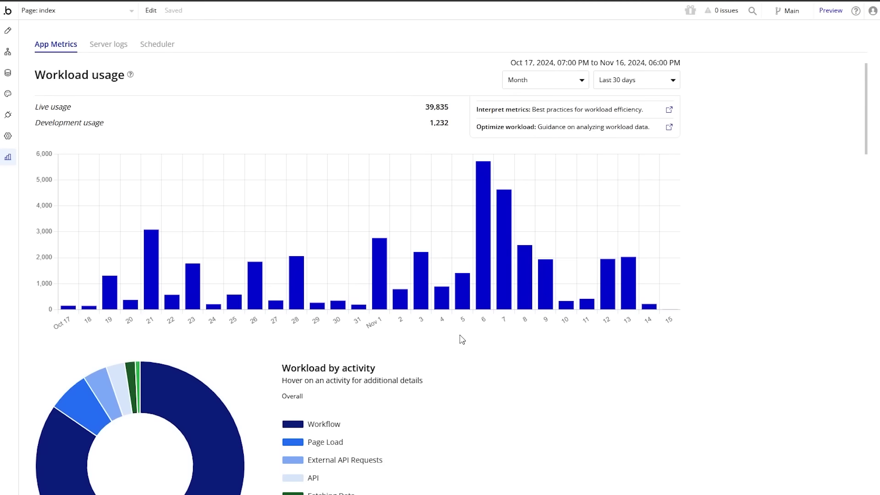
scroll(462, 341, down, 1)
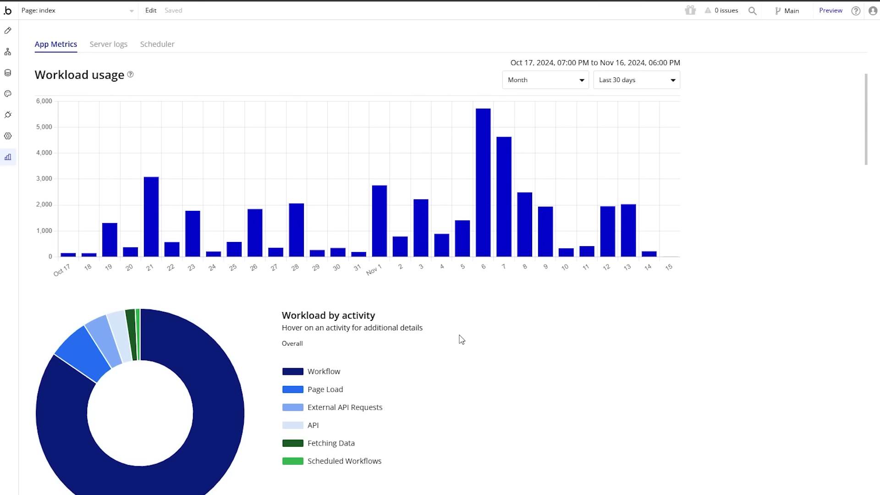
Step: Scroll through the other app's workload chart: 20,908 units over 30 days, peaking near 2,900 on Nov 14
scroll(461, 337, up, 2)
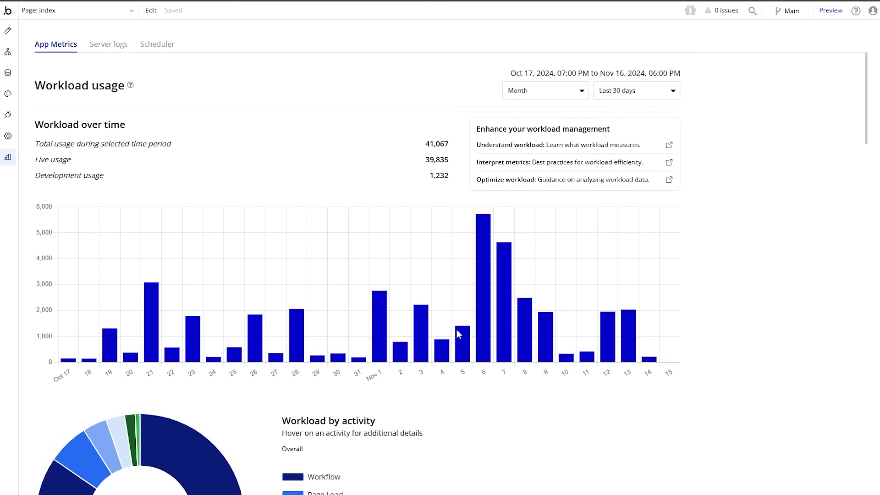
mouse_move(435, 289)
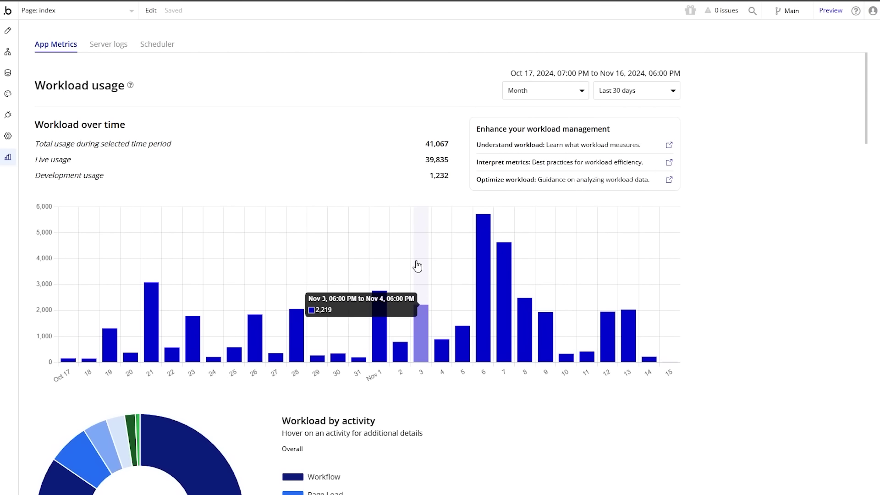
mouse_move(372, 234)
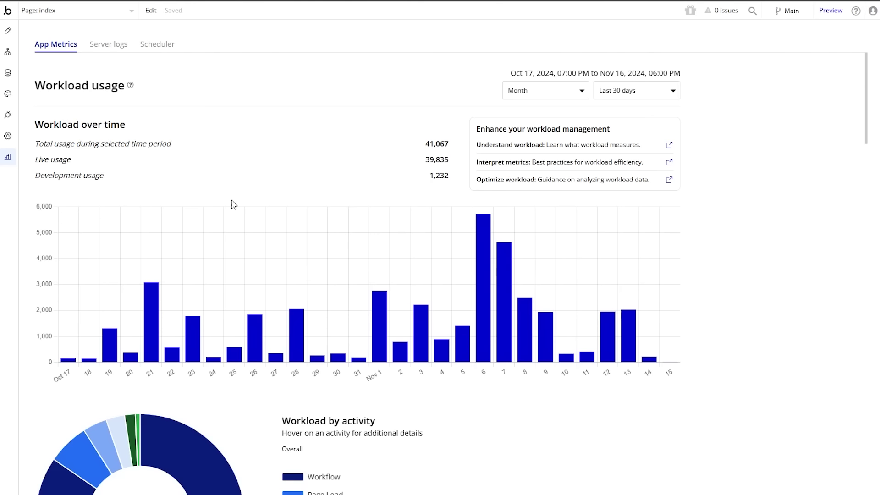
scroll(231, 229, down, 2)
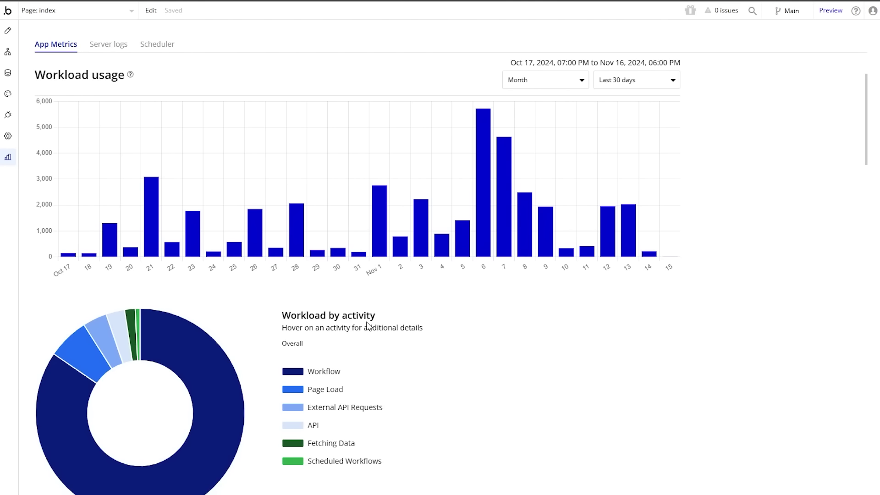
scroll(367, 325, down, 1)
mouse_move(236, 344)
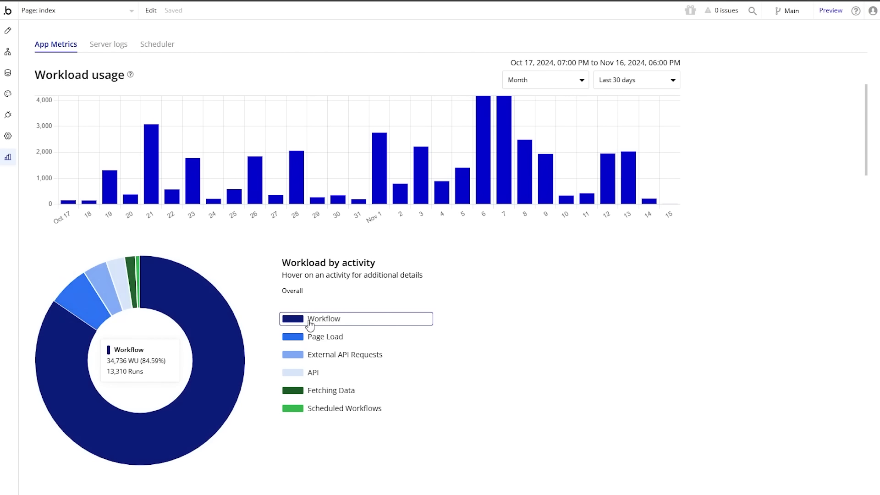
mouse_move(303, 385)
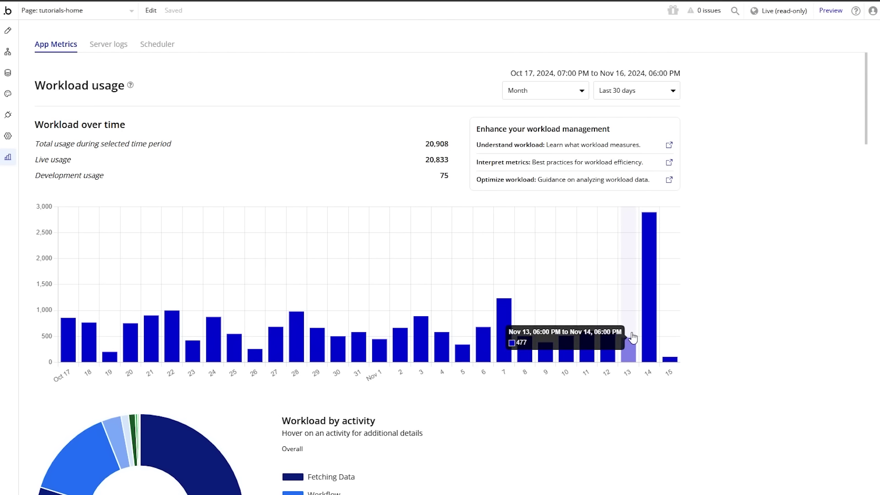
Step: Inspect the Table Timesheet element's properties, confirming its data source is Search for Time Entrys
mouse_move(648, 289)
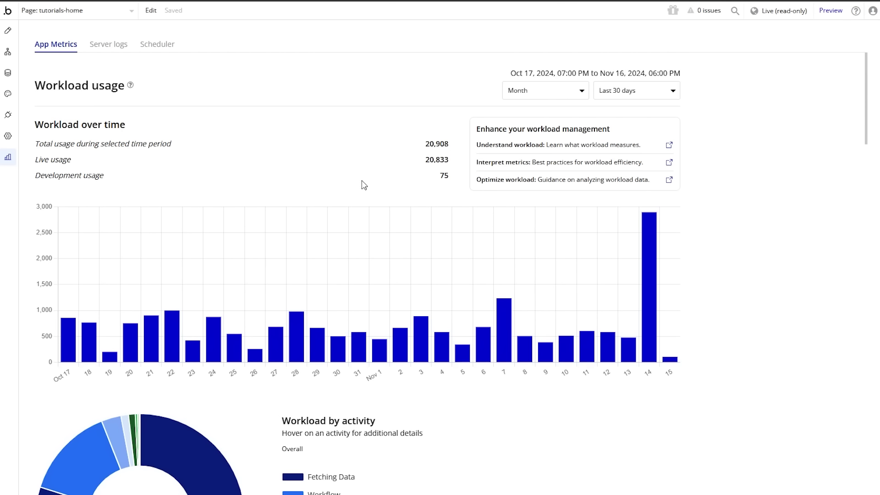
mouse_move(326, 240)
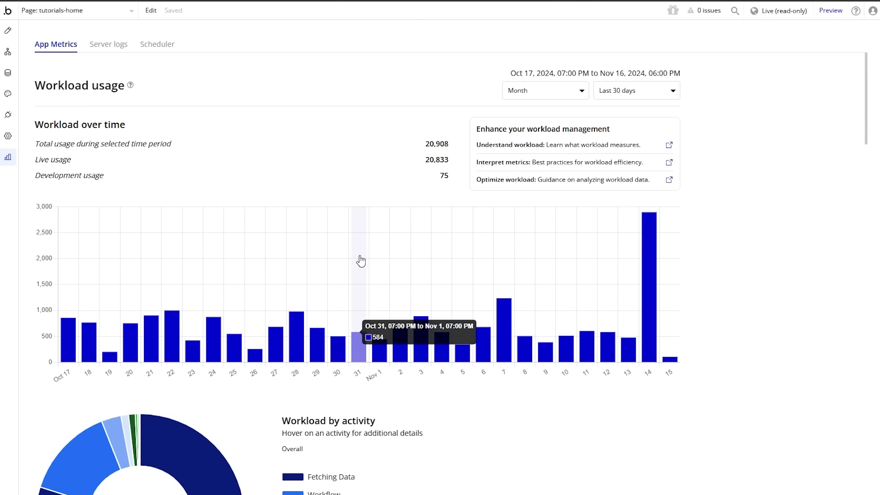
mouse_move(387, 230)
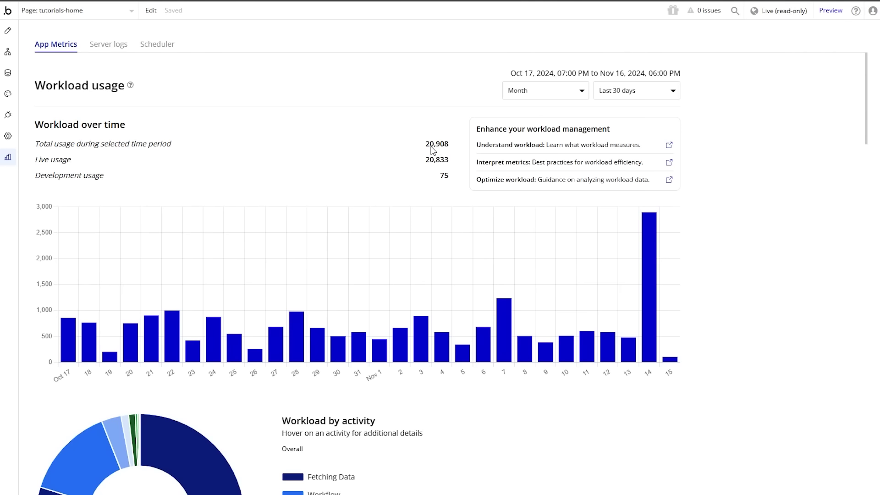
scroll(446, 330, down, 3)
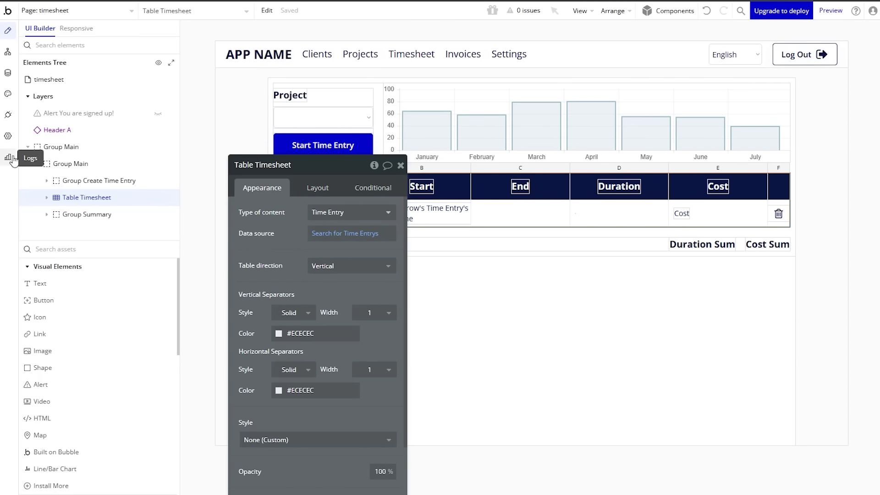
Step: Show the timesheet app's workload metrics with the activity breakdown reset to Overall
click(8, 156)
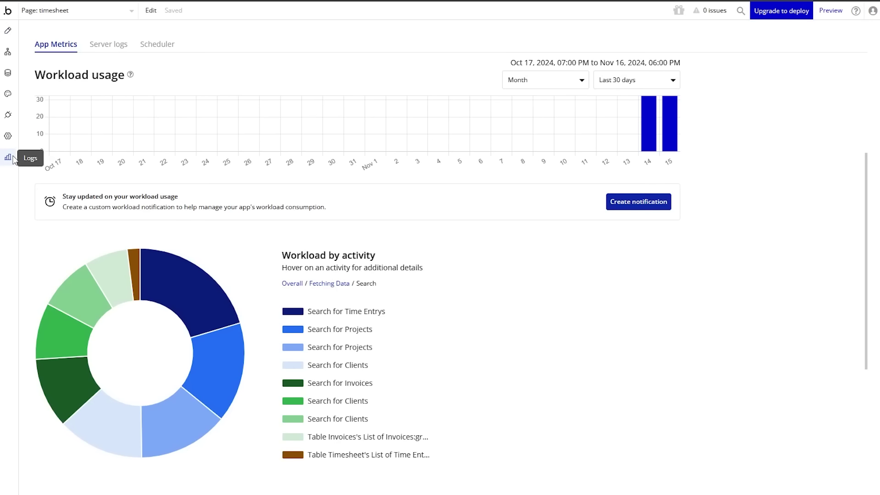
click(293, 284)
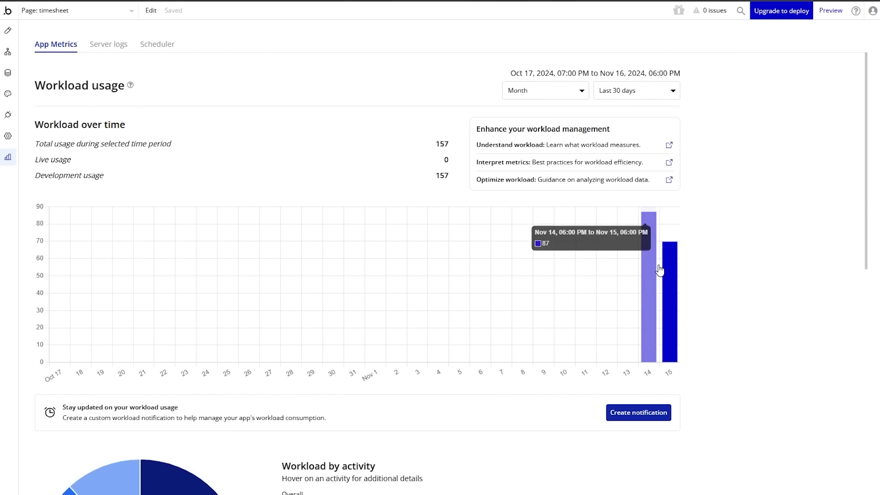
mouse_move(664, 281)
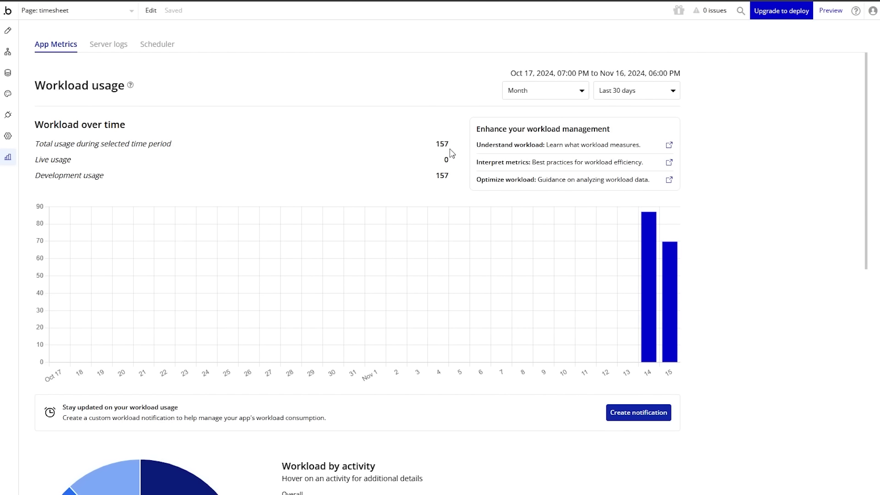
scroll(341, 228, down, 5)
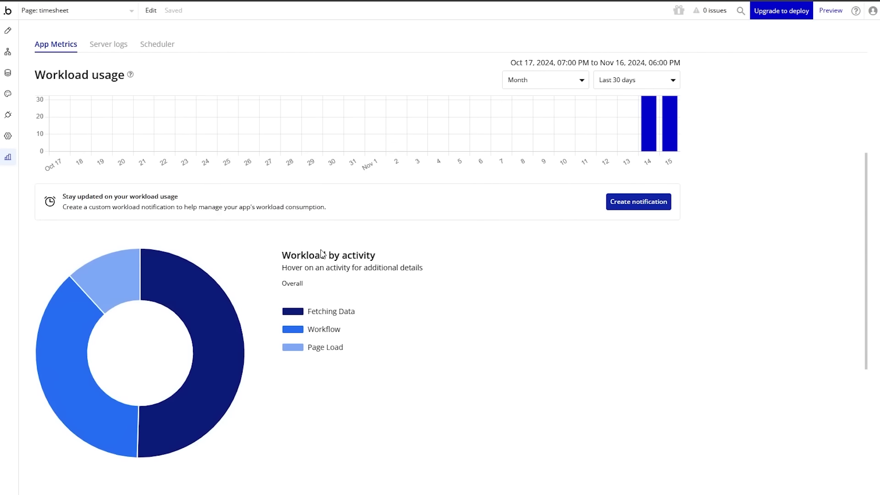
mouse_move(110, 300)
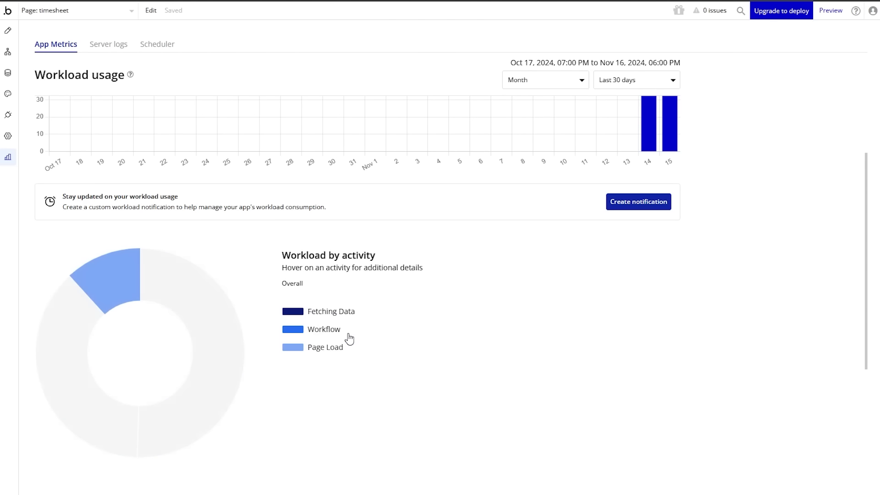
mouse_move(352, 316)
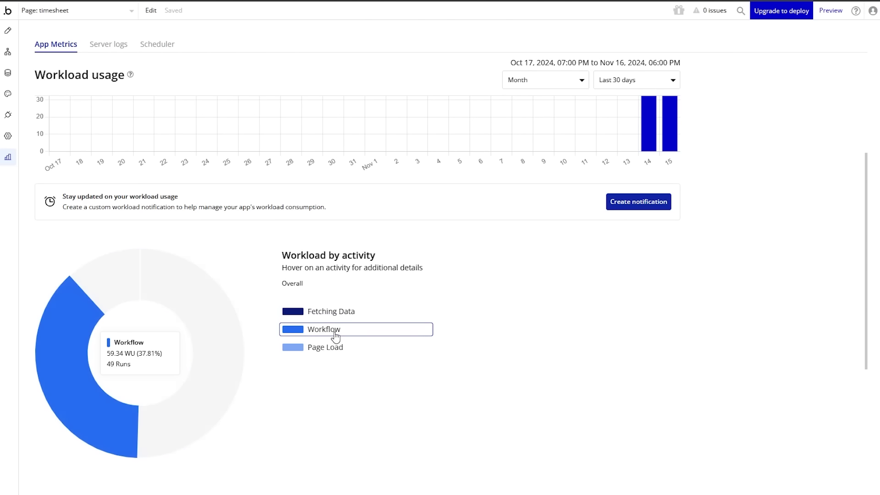
mouse_move(323, 351)
mouse_move(232, 314)
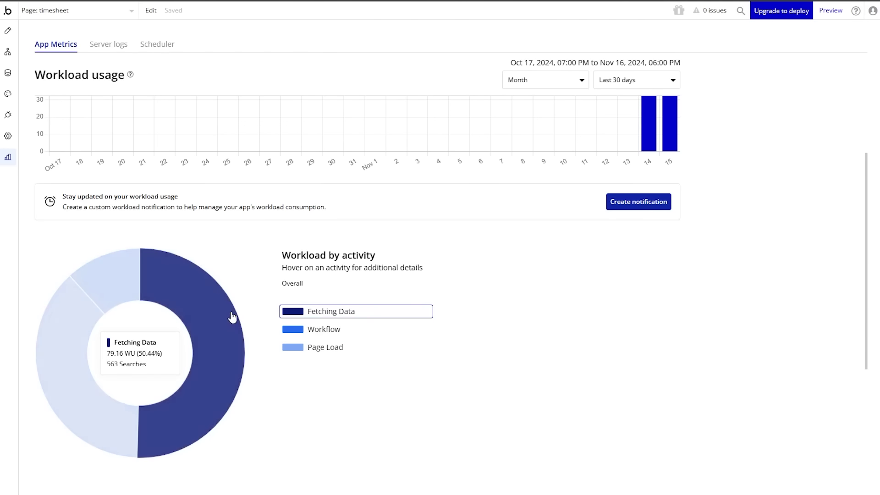
Step: Drill into the Fetching Data slice of the workload breakdown
click(220, 310)
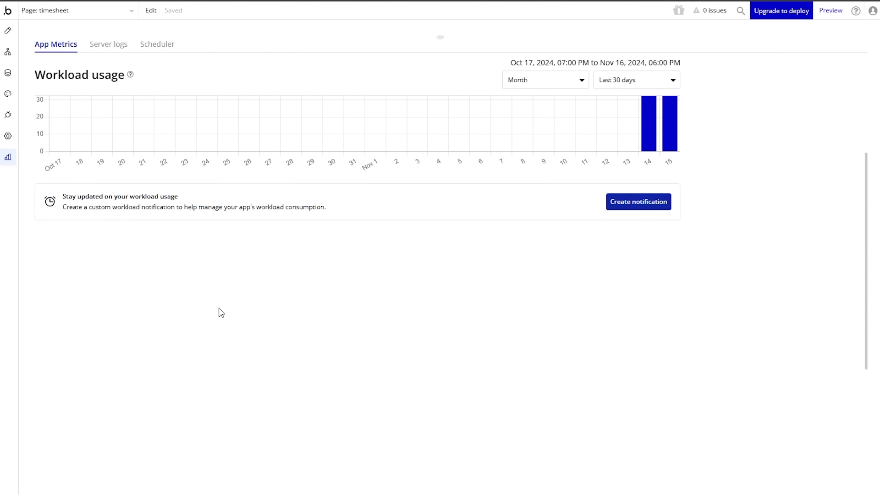
mouse_move(220, 311)
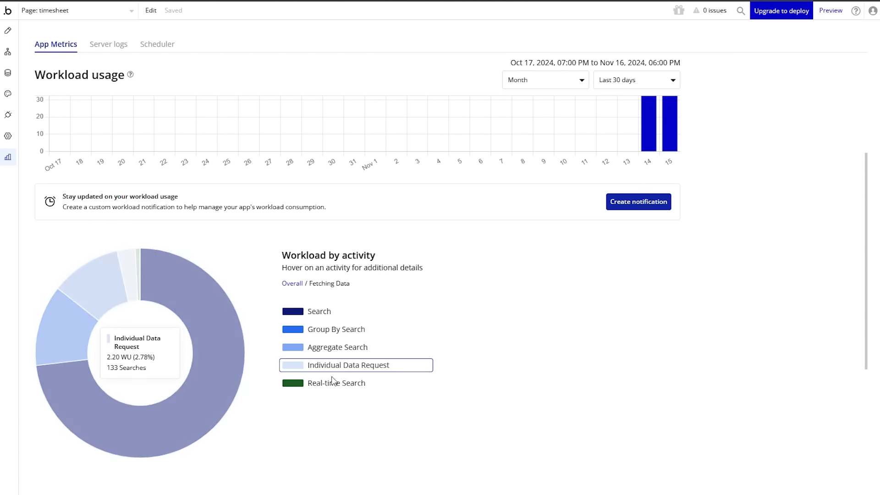
mouse_move(339, 388)
mouse_move(331, 321)
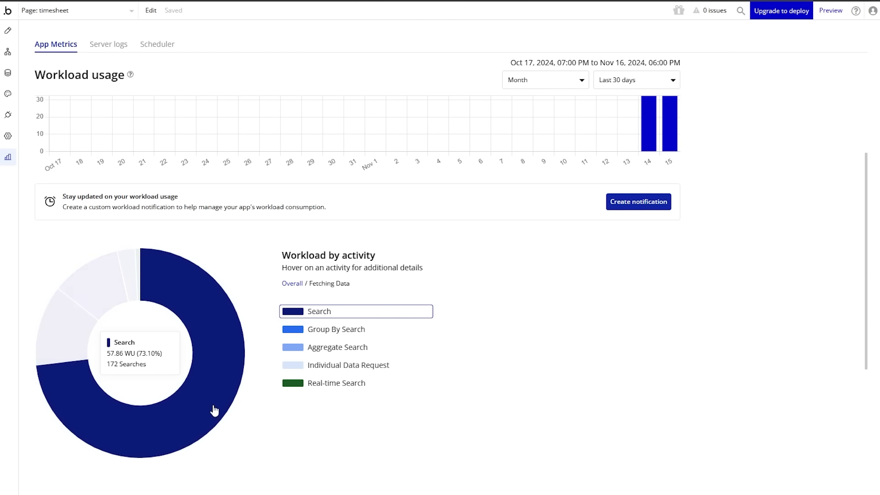
Step: Break Search down by query and jump from Search for Time Entrys (11.77 WU) to Table Timesheet
click(209, 326)
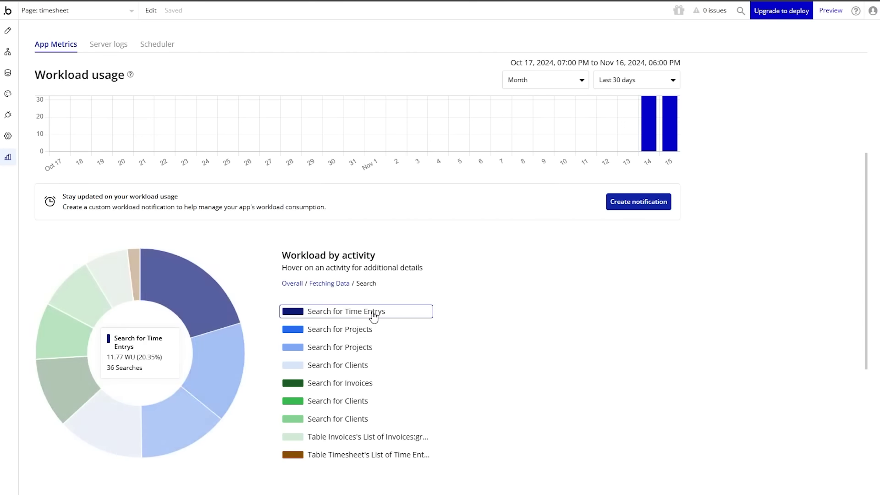
mouse_move(389, 353)
mouse_move(402, 411)
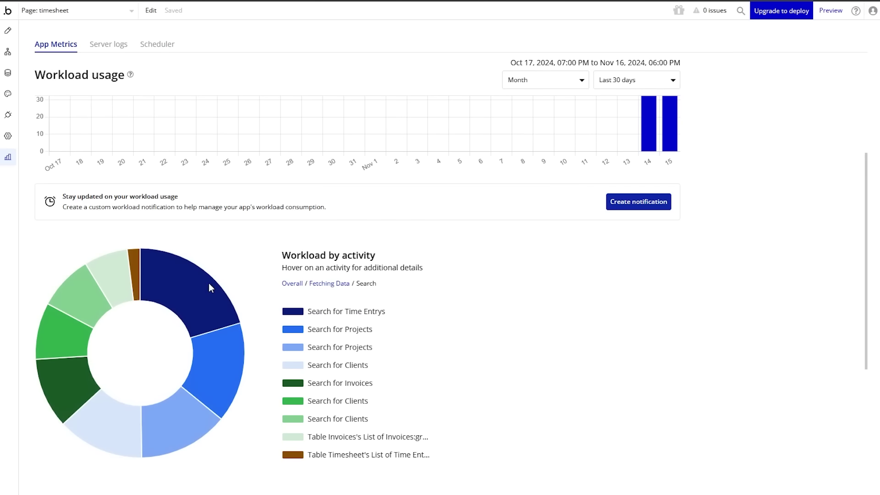
click(189, 284)
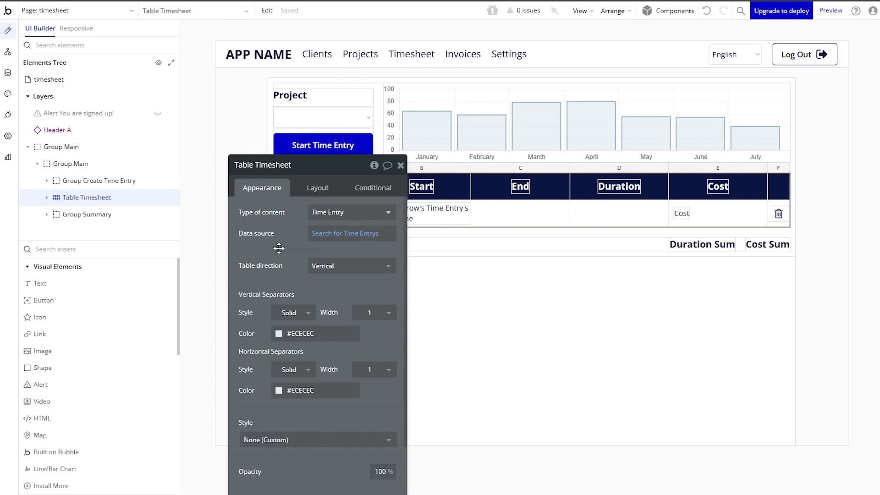
Step: Move the property panel aside, review the Search for Time Entrys data source, then return to App Metrics
drag(279, 248, 177, 192)
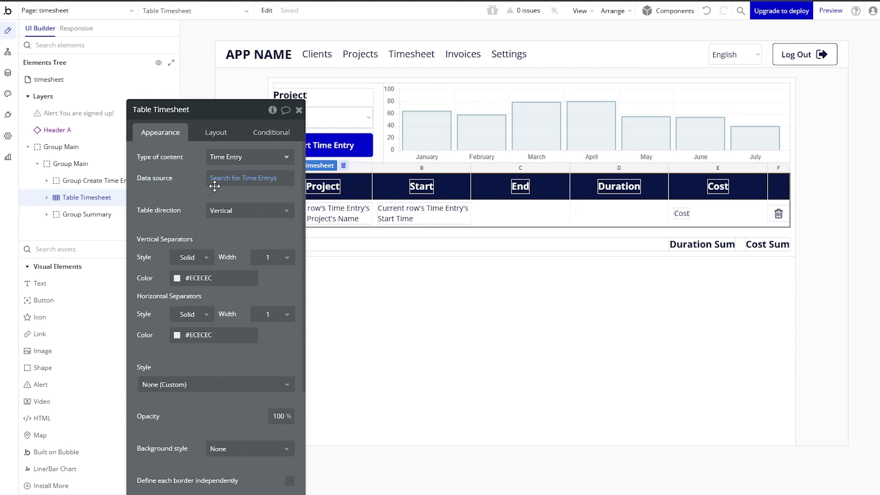
click(8, 157)
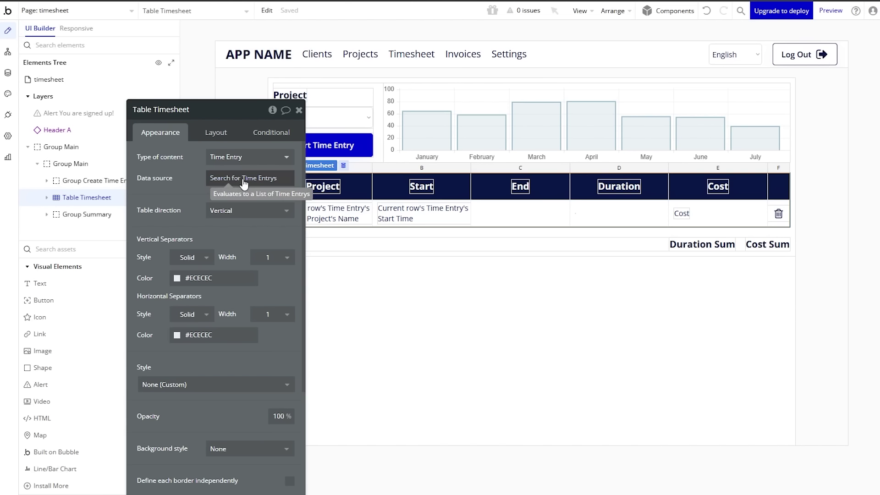
click(243, 183)
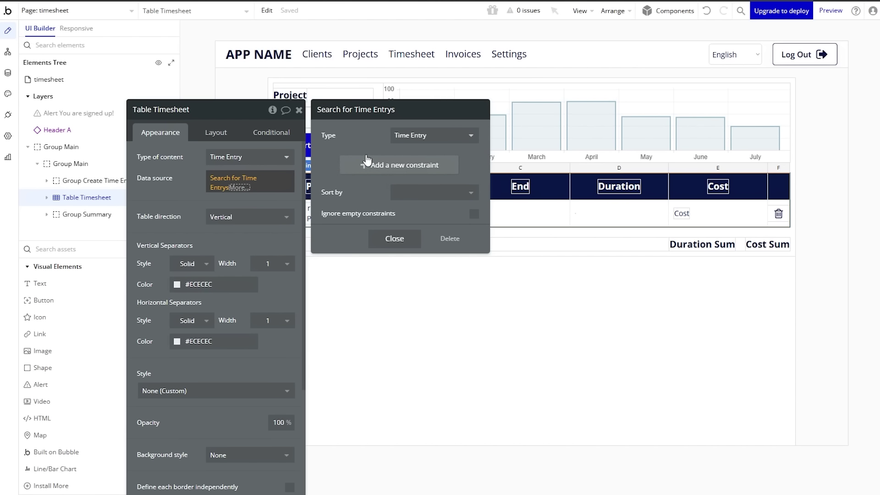
click(256, 192)
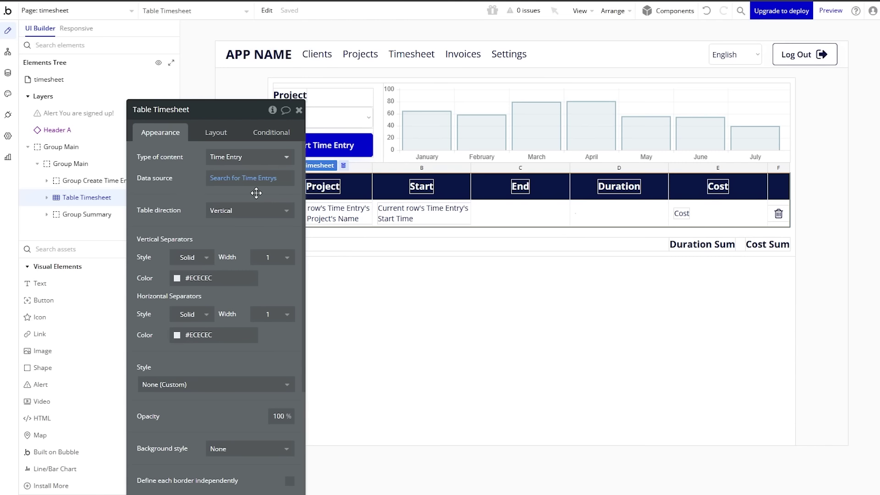
click(8, 157)
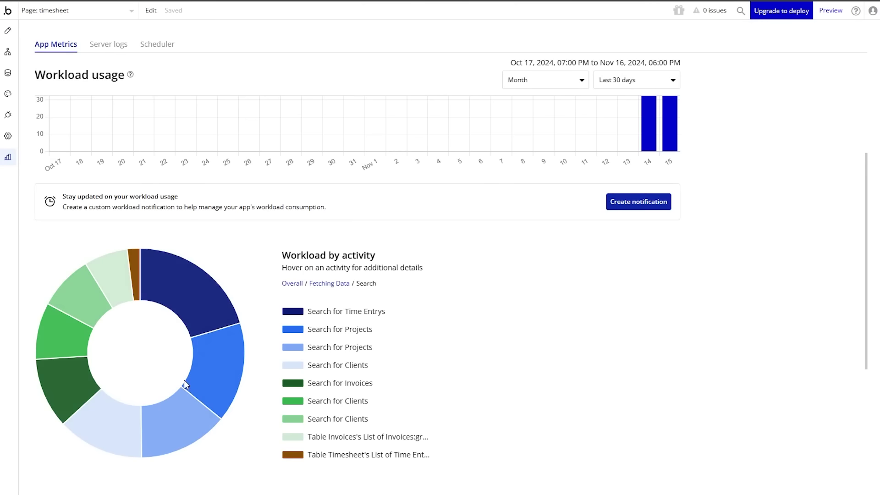
Step: Scroll the other app's metrics (33,165 units over 30 days) down to the API-dominated activity donut
mouse_move(208, 357)
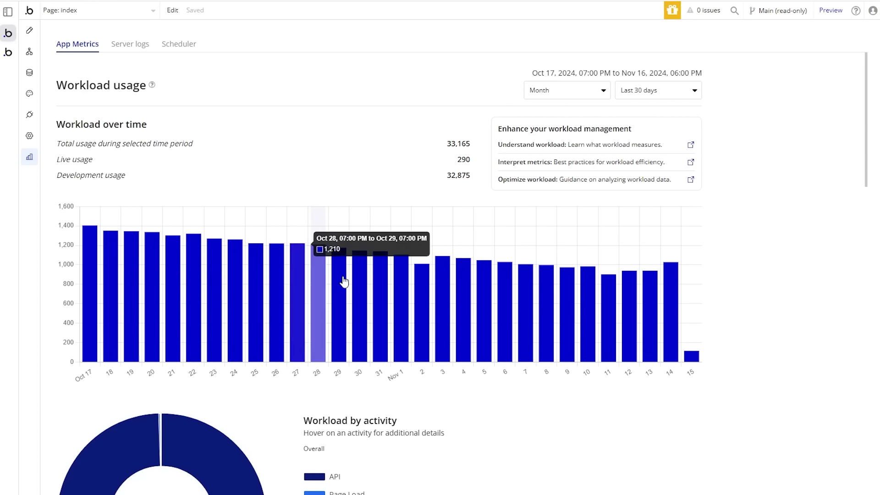
scroll(441, 269, down, 1)
scroll(441, 269, down, 4)
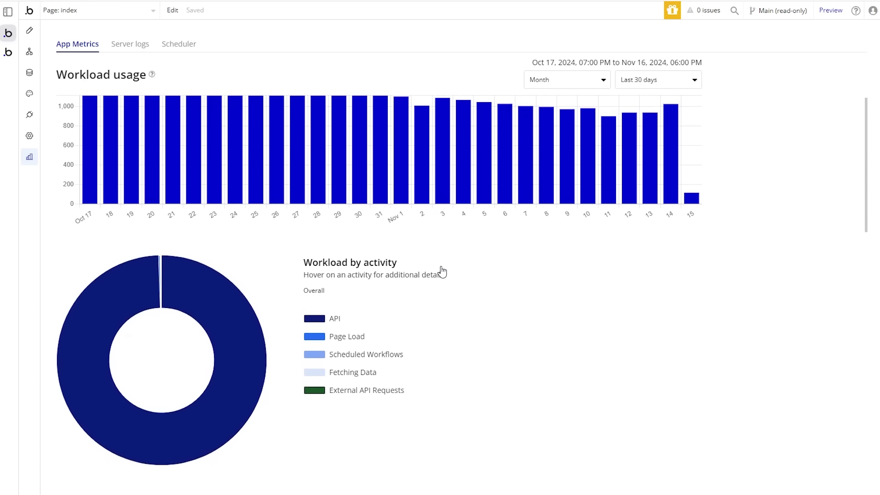